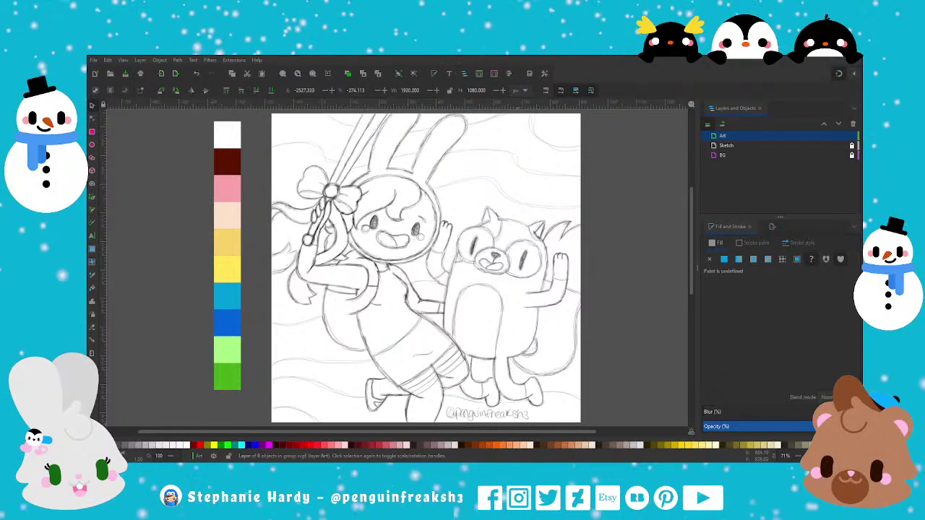
Step: Draw an oval over the girl's left eye and fill it black
key(alt+Tab)
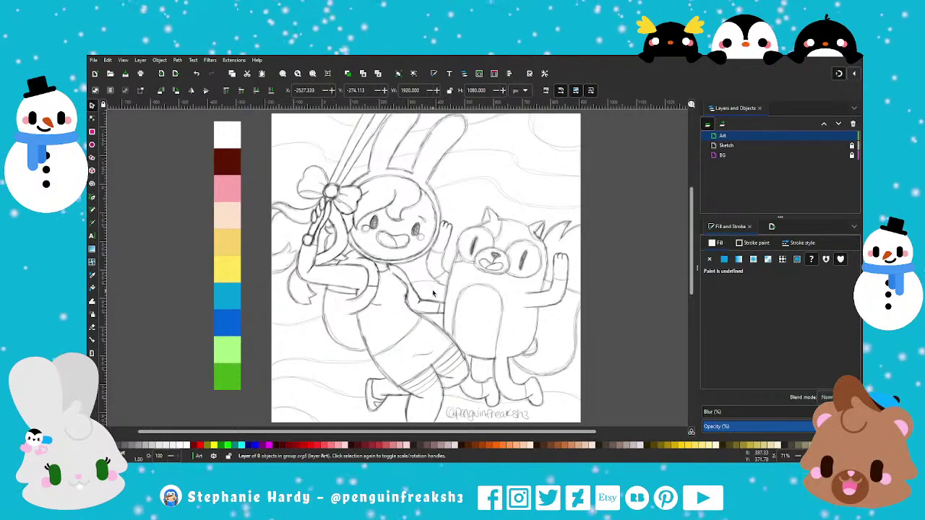
ctrl+scroll(434, 242, up, 1)
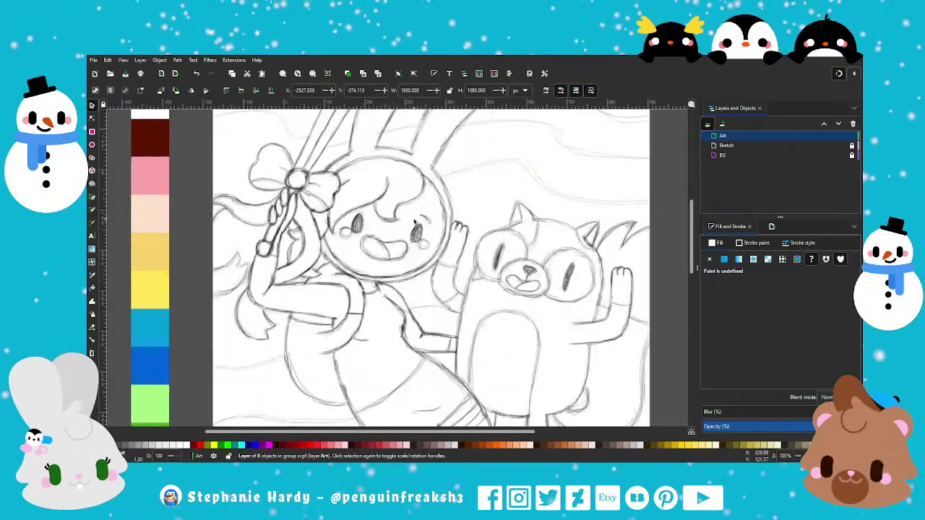
ctrl+scroll(434, 243, up, 1)
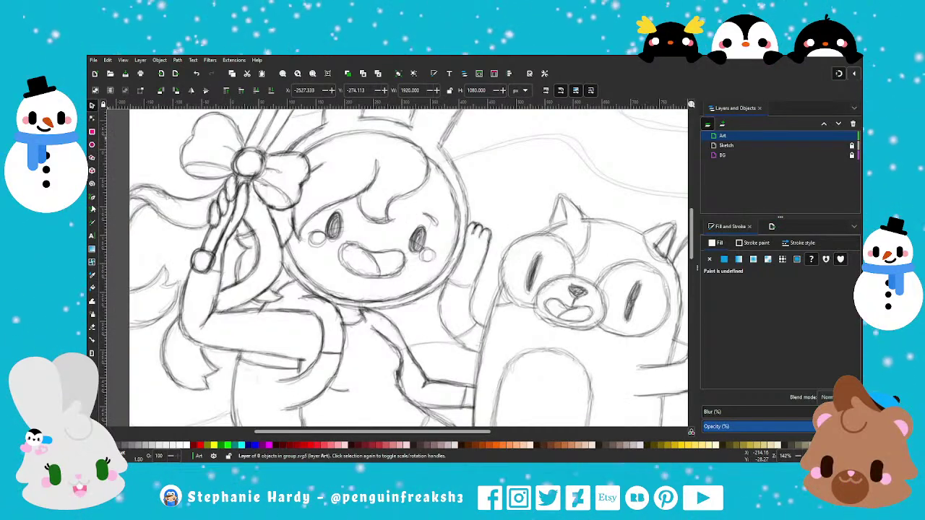
click(92, 144)
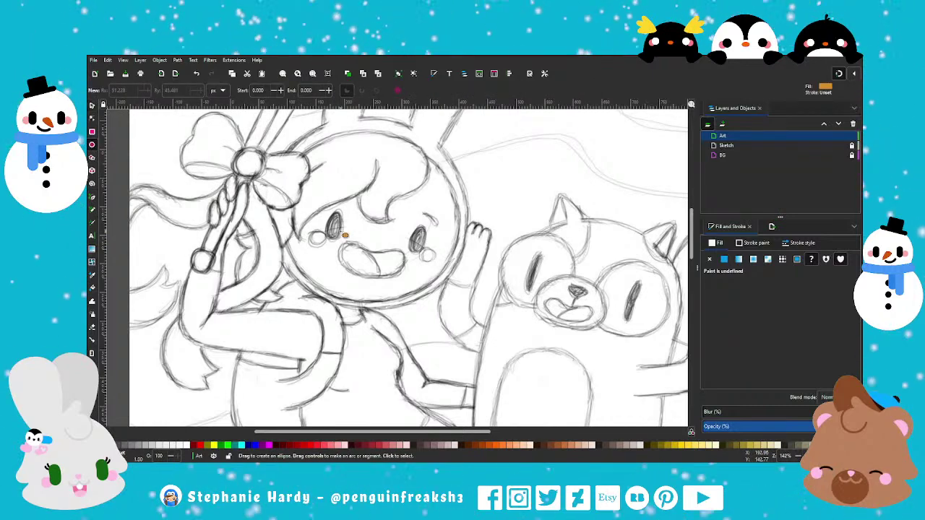
drag(328, 207, 352, 243)
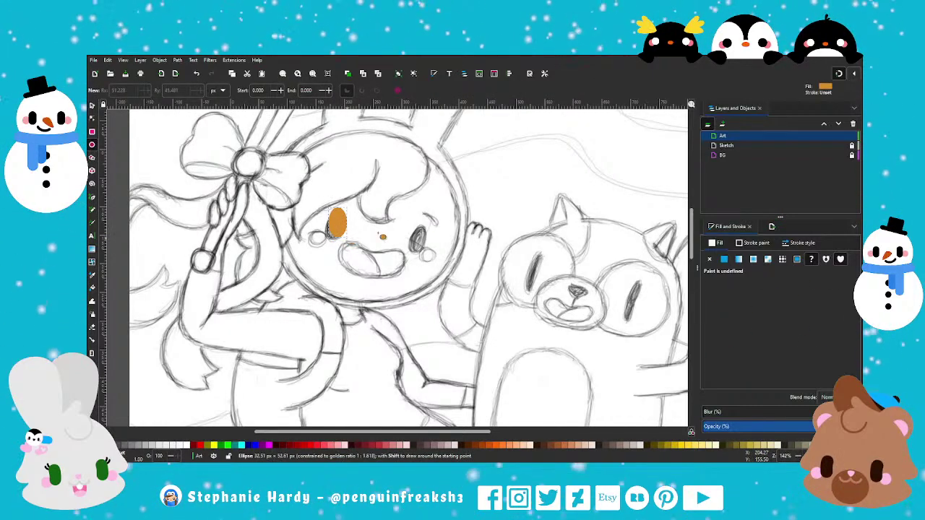
ctrl+scroll(421, 161, down, 2)
scroll(656, 352, up, 1)
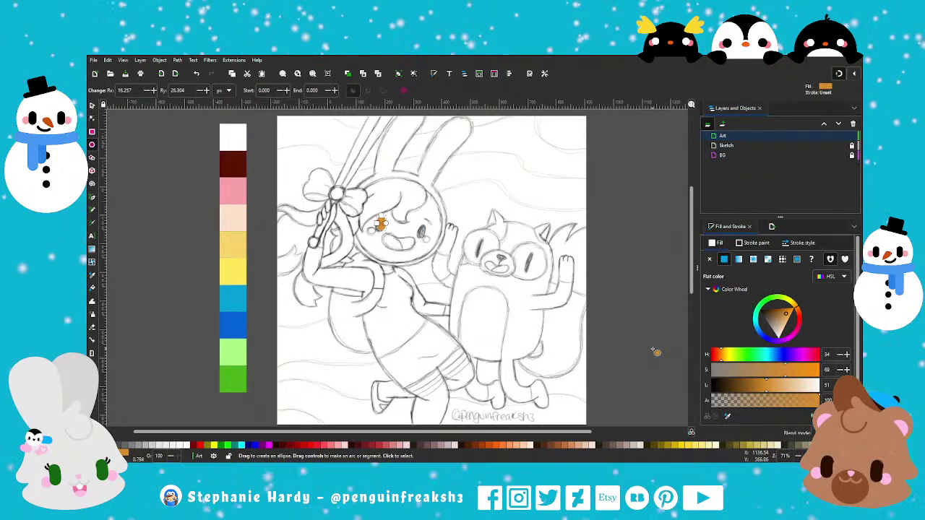
click(127, 445)
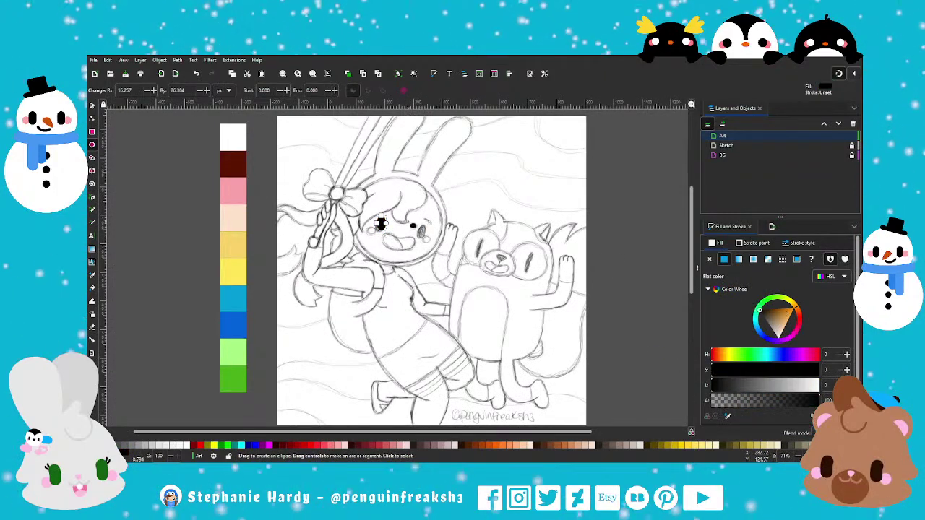
Step: Rotate and nudge the black eye oval to match the sketched eye
click(92, 106)
ctrl+scroll(387, 227, up, 2)
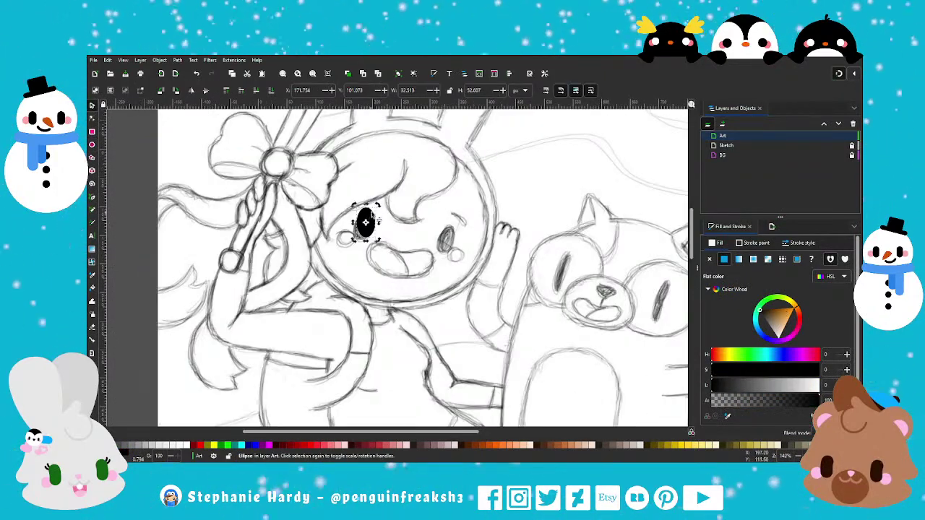
mouse_move(376, 207)
mouse_down()
mouse_move(365, 220)
mouse_move(381, 208)
mouse_move(372, 226)
mouse_up()
key(Escape)
key(1)
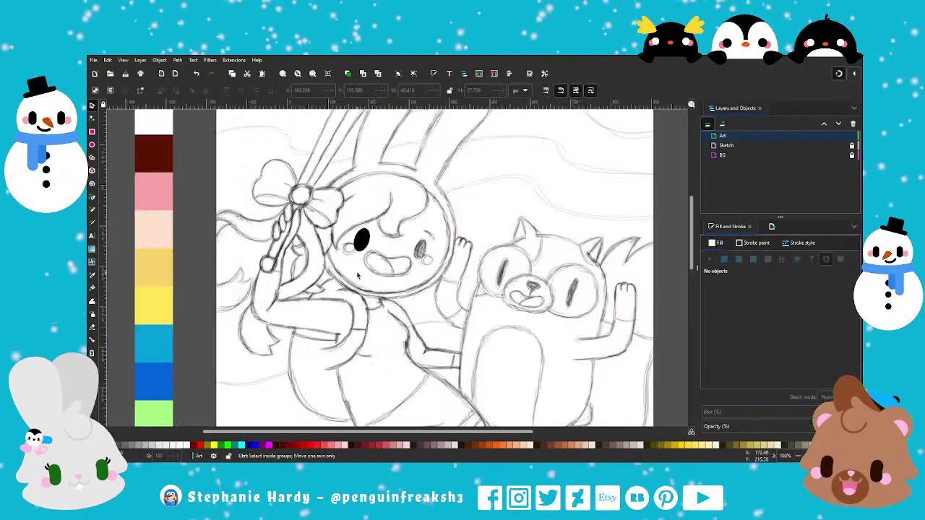
click(364, 243)
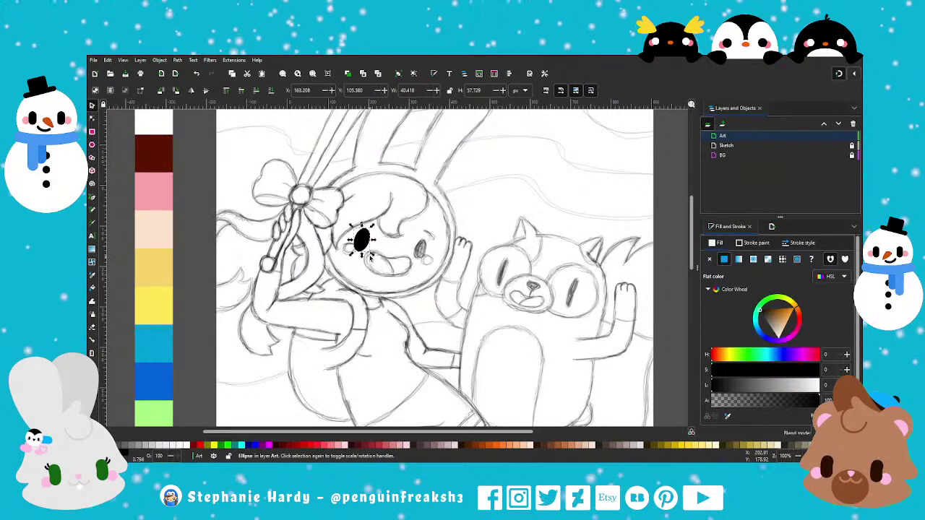
drag(369, 248, 365, 242)
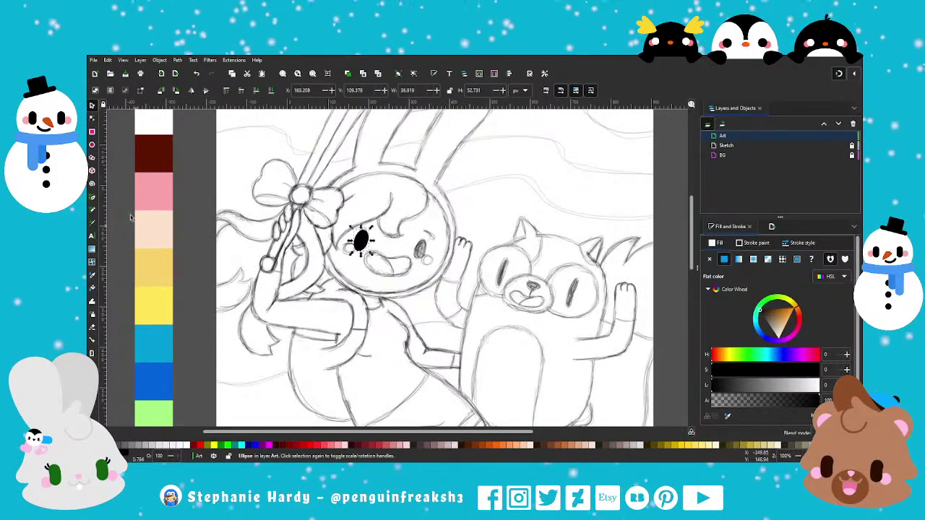
Step: Draw a small ellipse below-left of the eye for the cheek
click(92, 145)
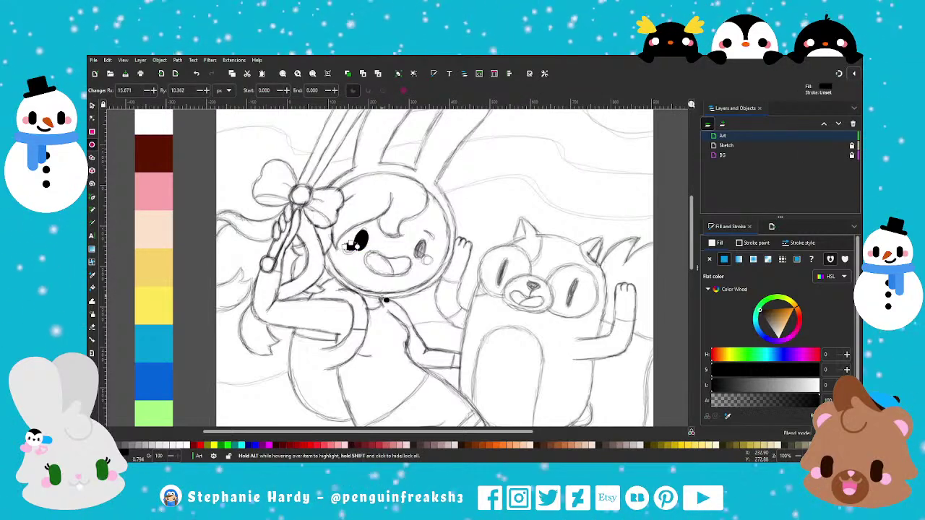
key(Escape)
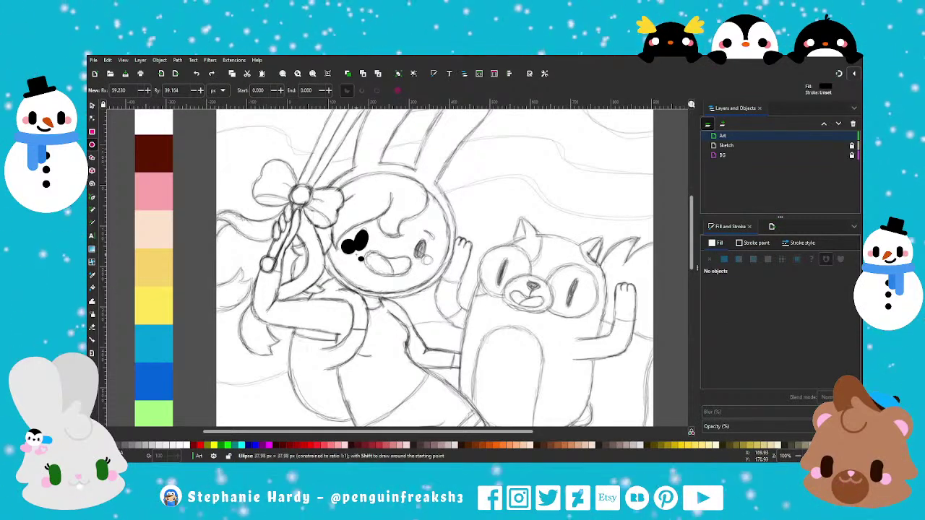
drag(345, 236, 360, 252)
click(728, 415)
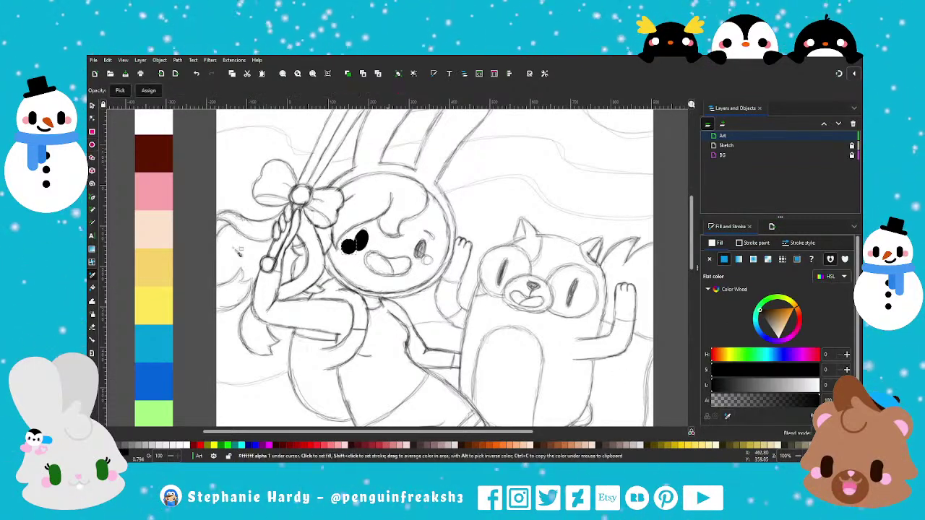
Step: Color the cheek light pink, shrink it, and copy eye and blush onto the right eye
click(153, 190)
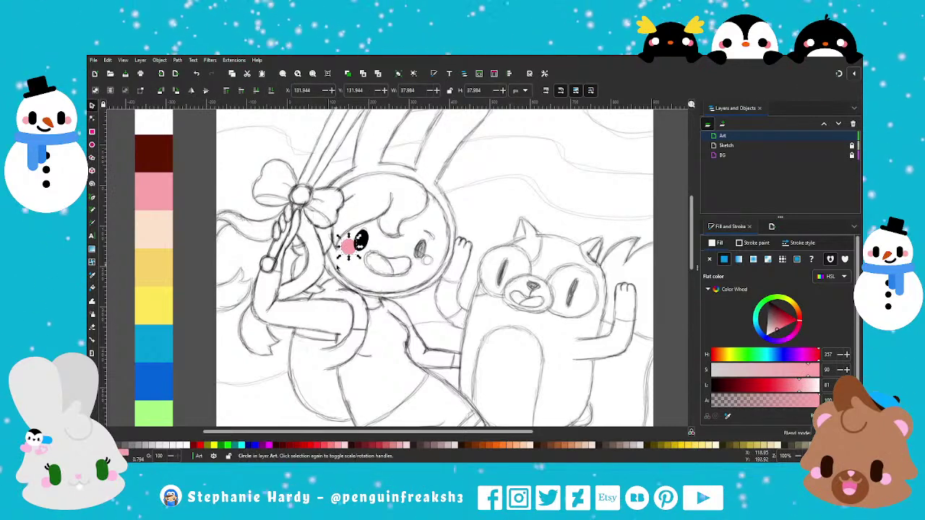
drag(338, 258, 342, 256)
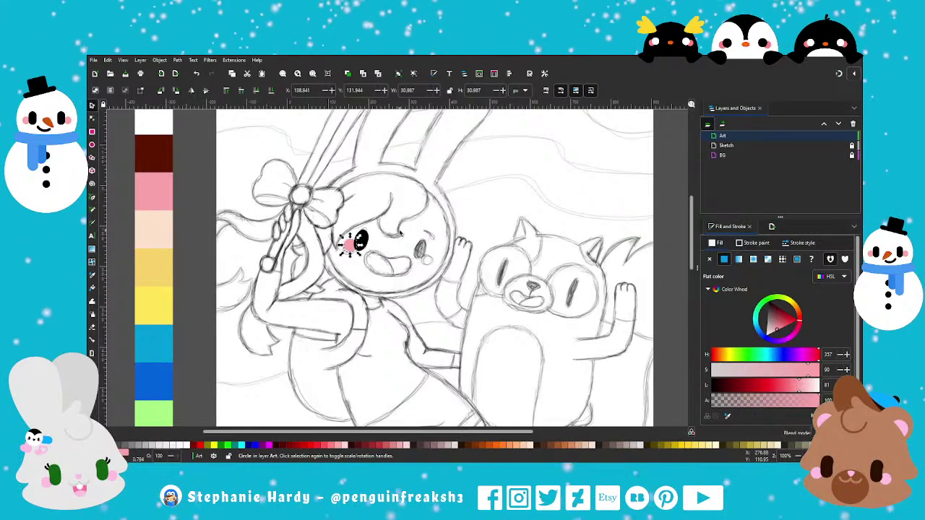
shift+click(372, 243)
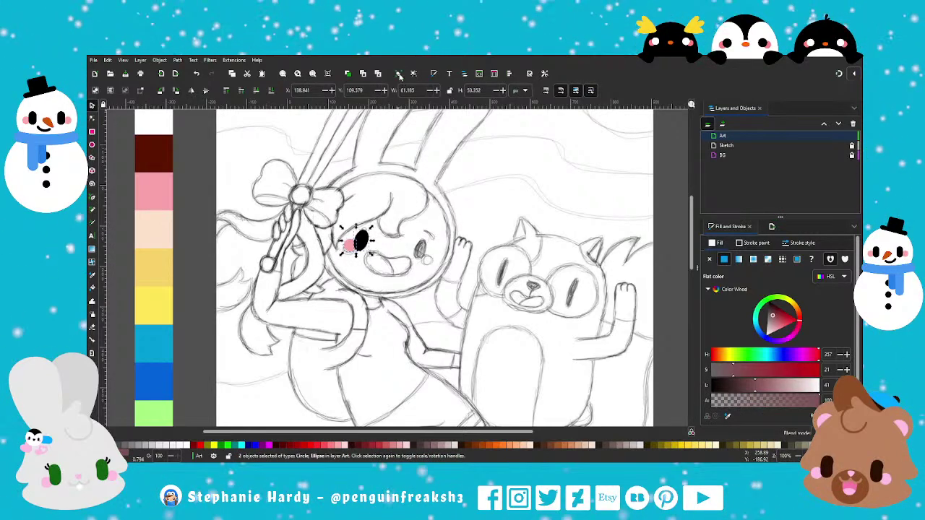
key(ctrl+d)
drag(380, 247, 434, 260)
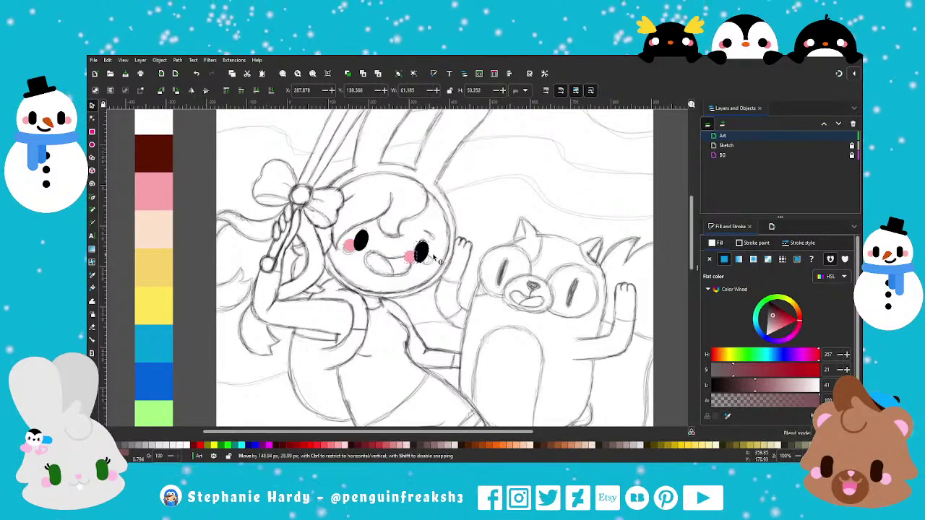
Step: Position the copied blush below-right of the right eye and align the pair
click(413, 262)
drag(418, 269, 434, 277)
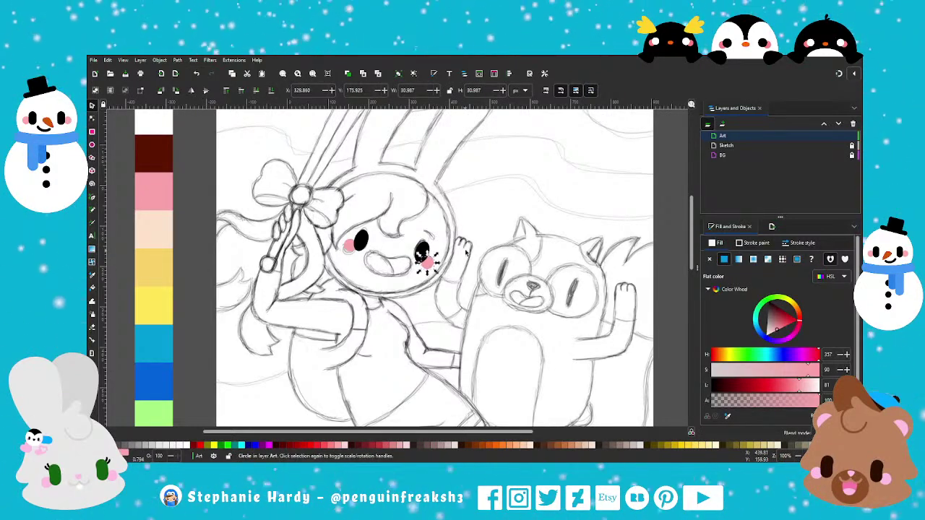
click(436, 277)
drag(449, 284, 413, 239)
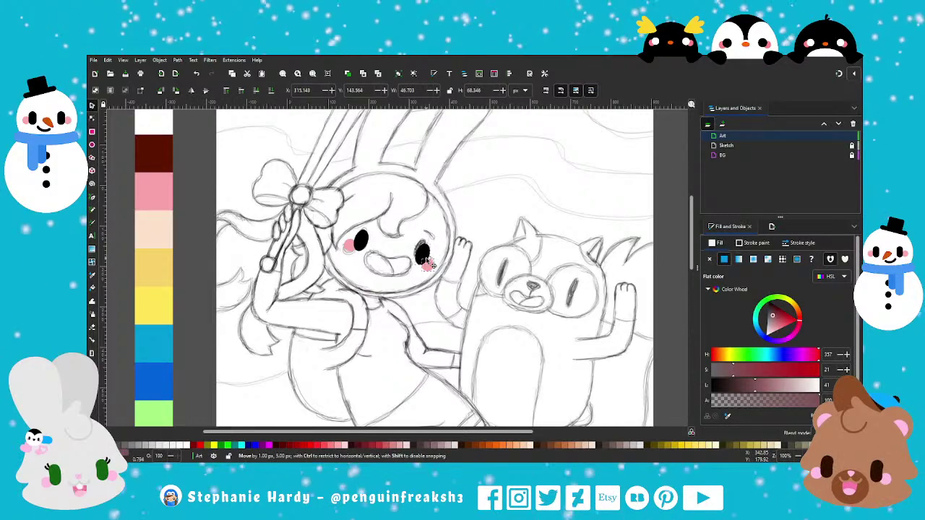
click(391, 253)
scroll(390, 254, down, 1)
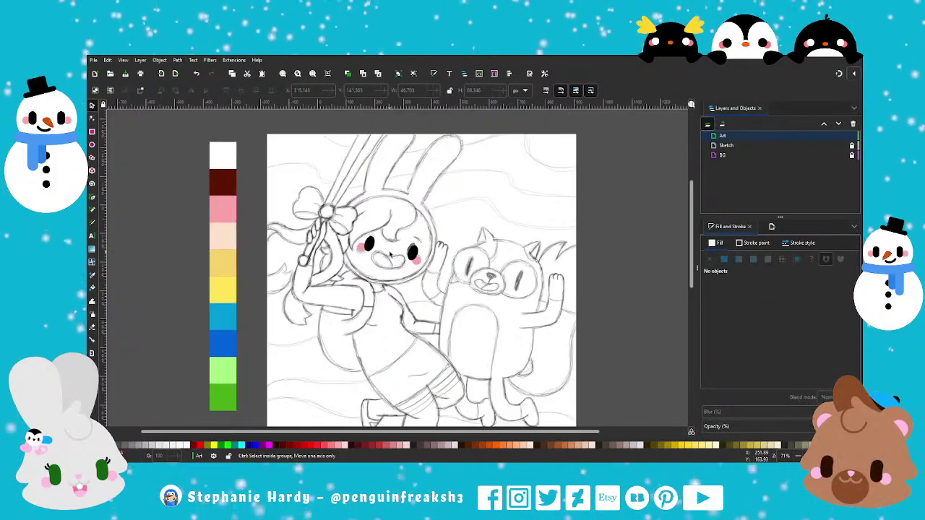
Step: Outline the open mouth as a closed four-point path between the cheeks
scroll(390, 254, up, 1)
scroll(390, 253, up, 1)
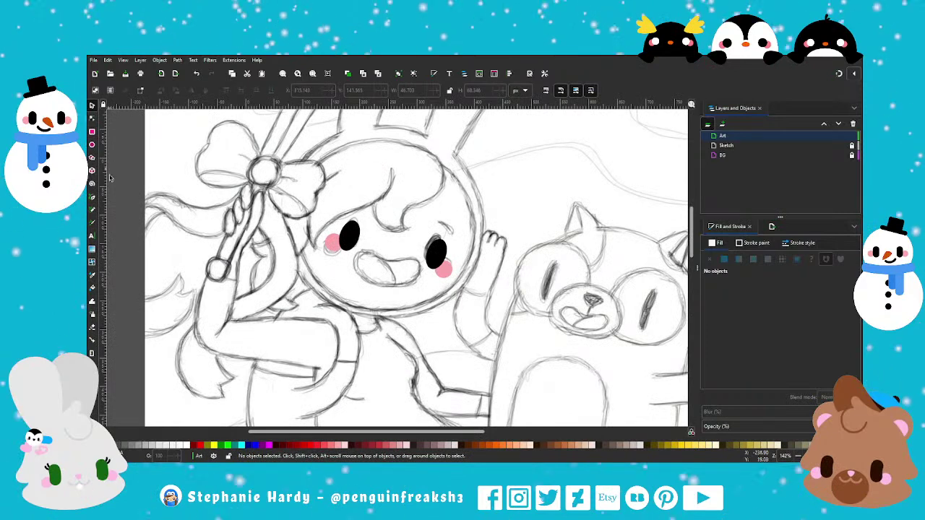
click(92, 198)
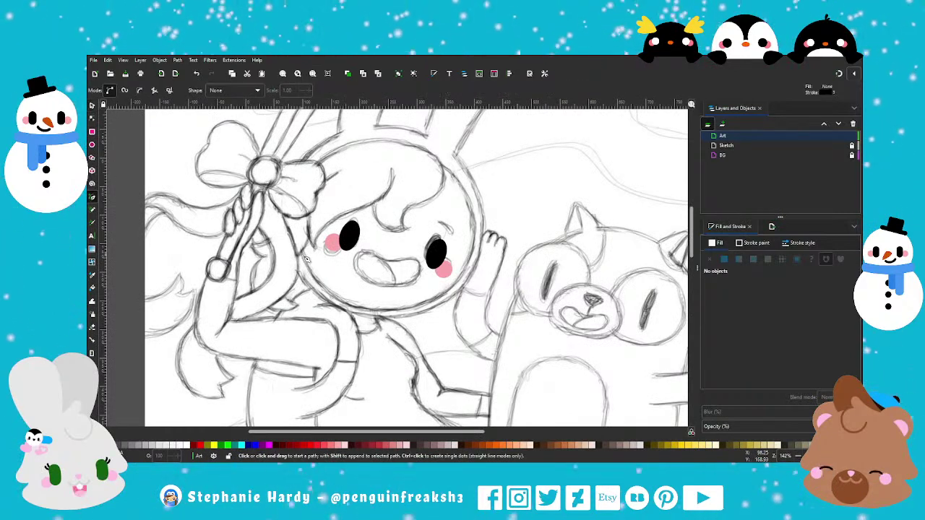
click(361, 255)
click(391, 288)
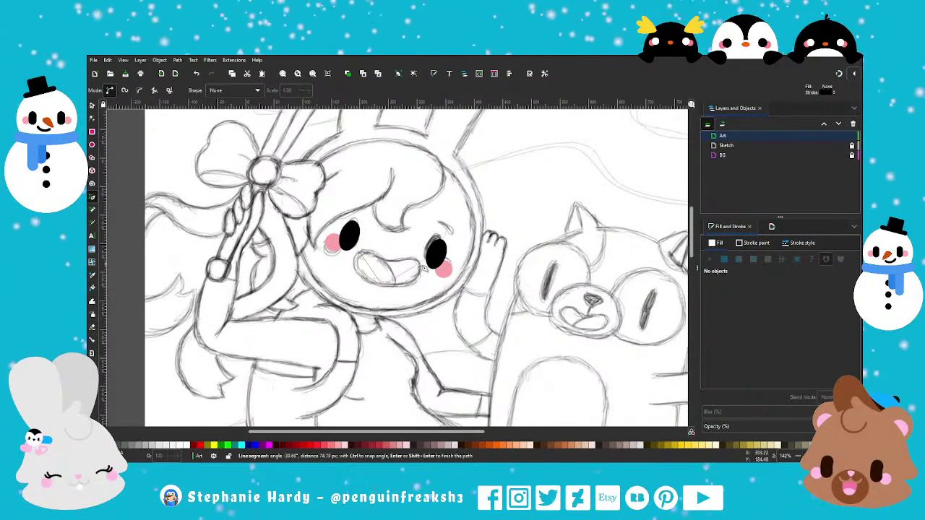
click(419, 272)
click(363, 254)
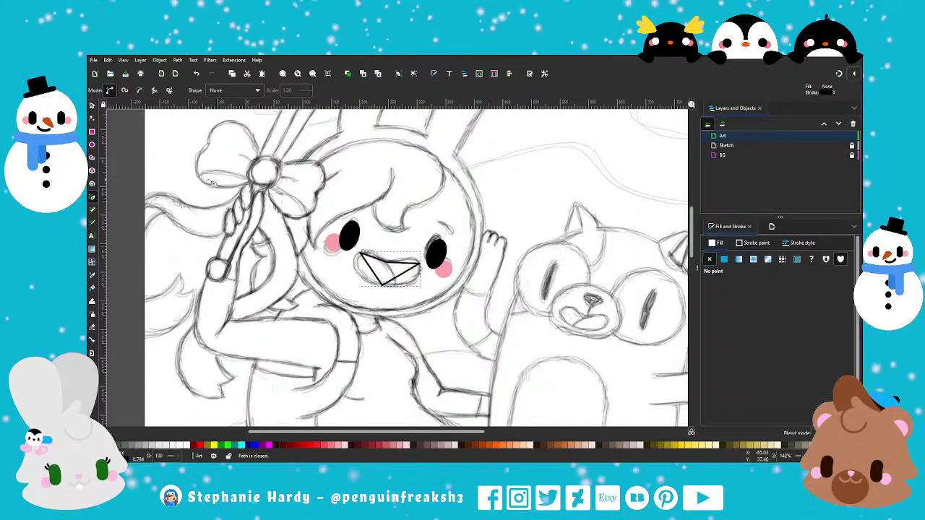
Step: Convert the mouth segments to curves and reshape its lower, left and upper edges
click(92, 118)
key(ctrl+a)
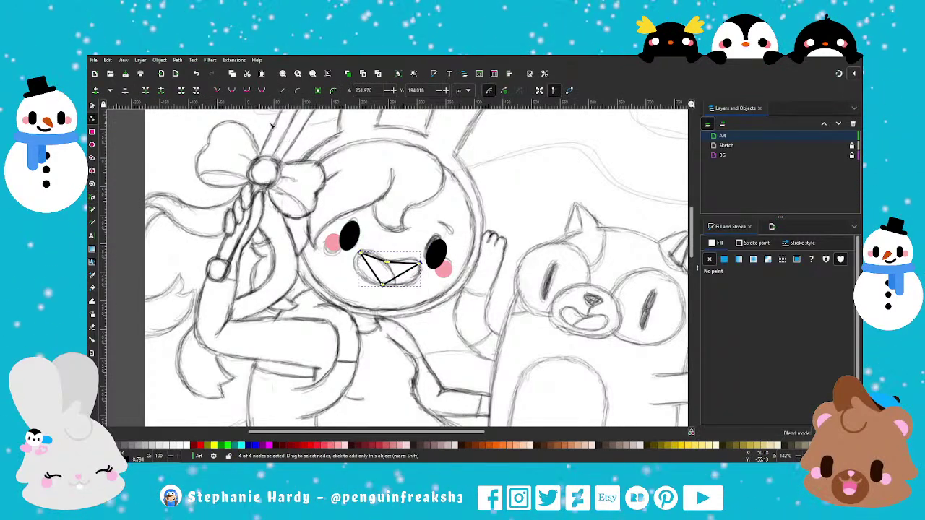
click(245, 91)
ctrl+scroll(406, 290, up, 1)
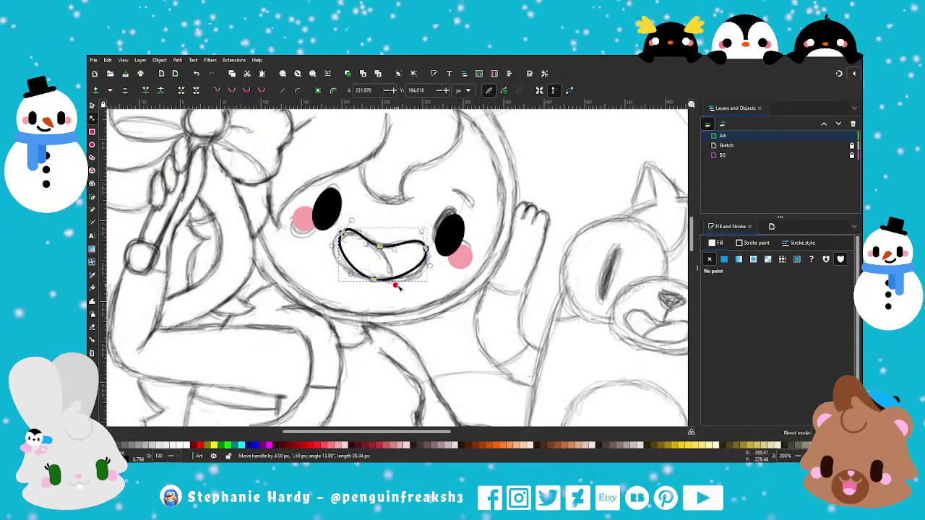
drag(387, 285, 404, 286)
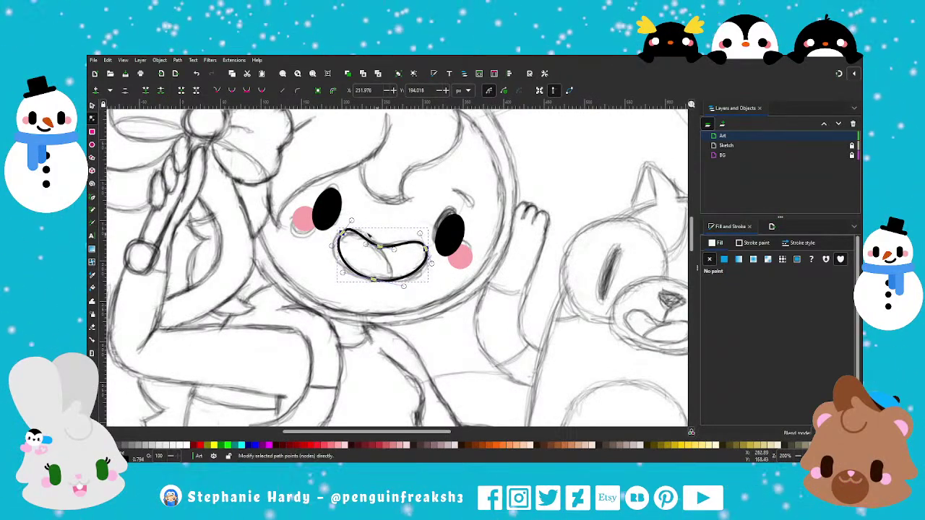
drag(351, 221, 356, 222)
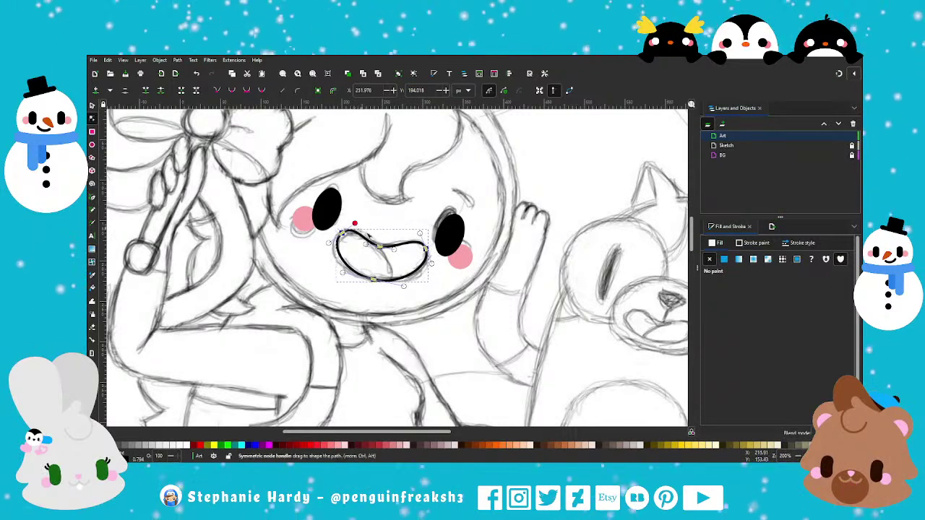
drag(394, 250, 391, 250)
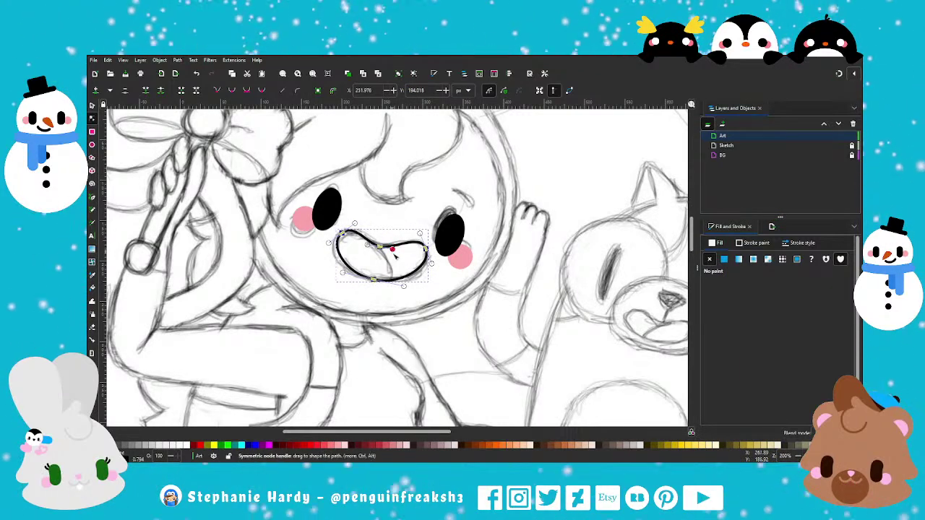
click(427, 249)
drag(426, 249, 426, 253)
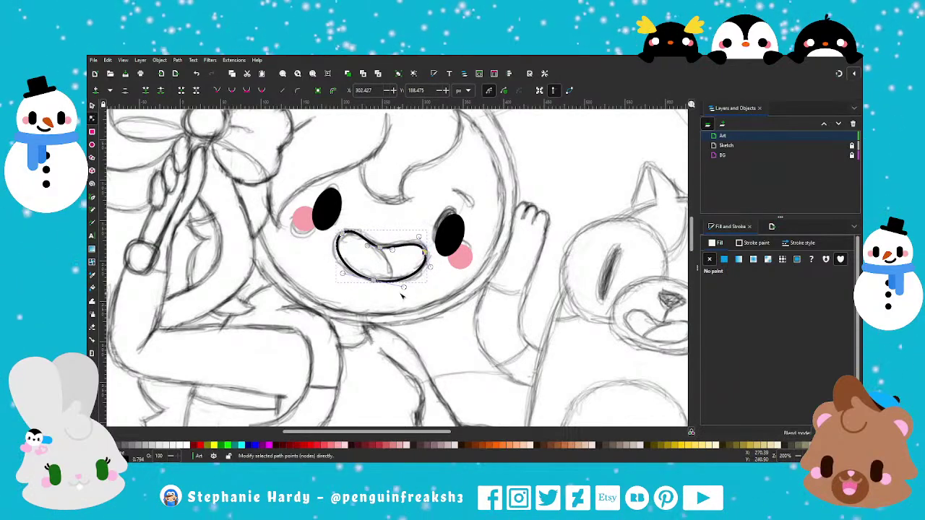
drag(402, 289, 408, 284)
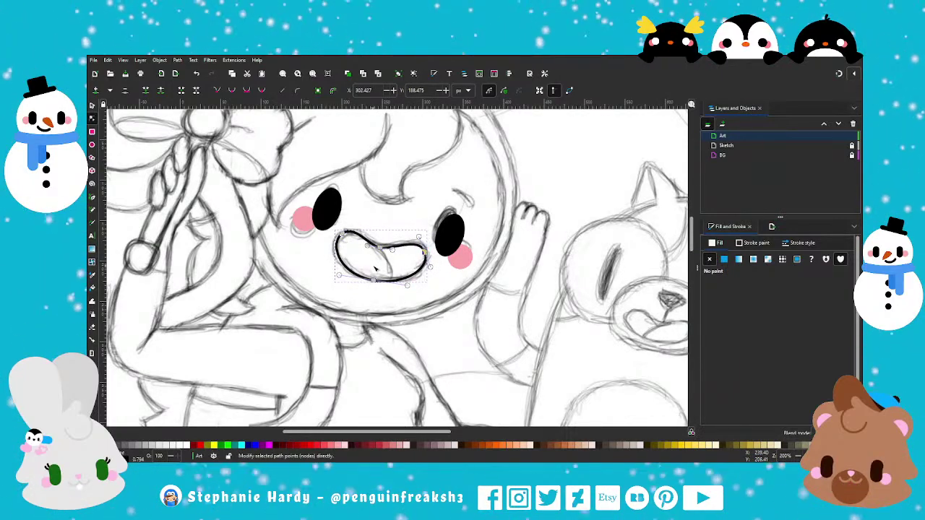
scroll(375, 269, down, 2)
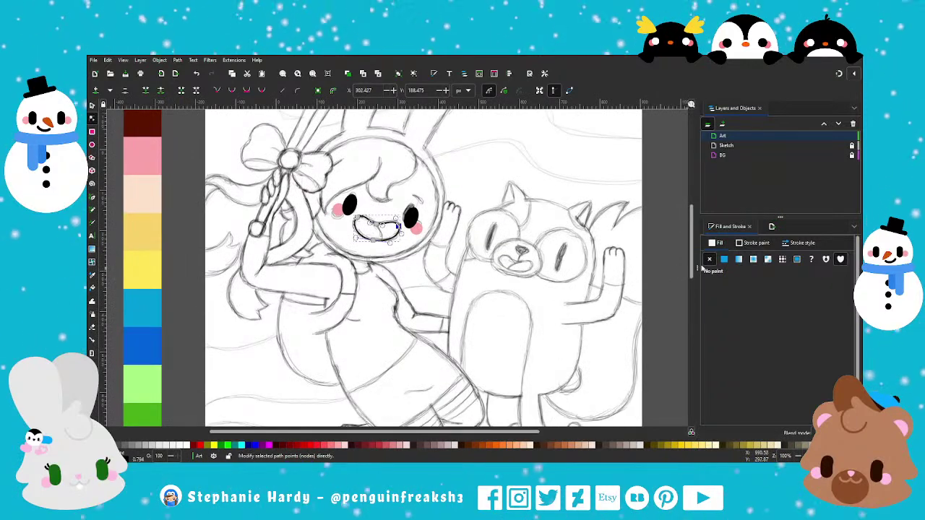
Step: Fill the mouth with flat dark brown taken from the colour swatches
click(724, 260)
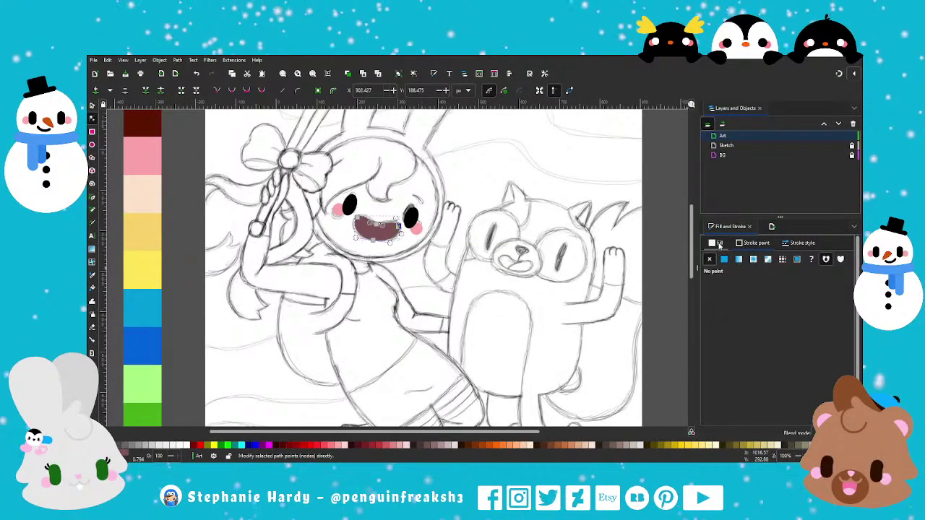
click(728, 418)
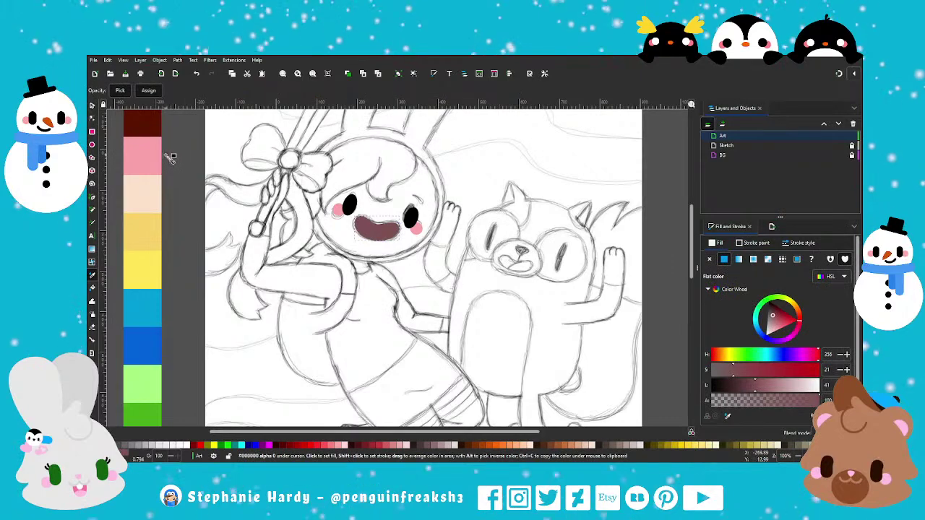
click(142, 125)
click(92, 110)
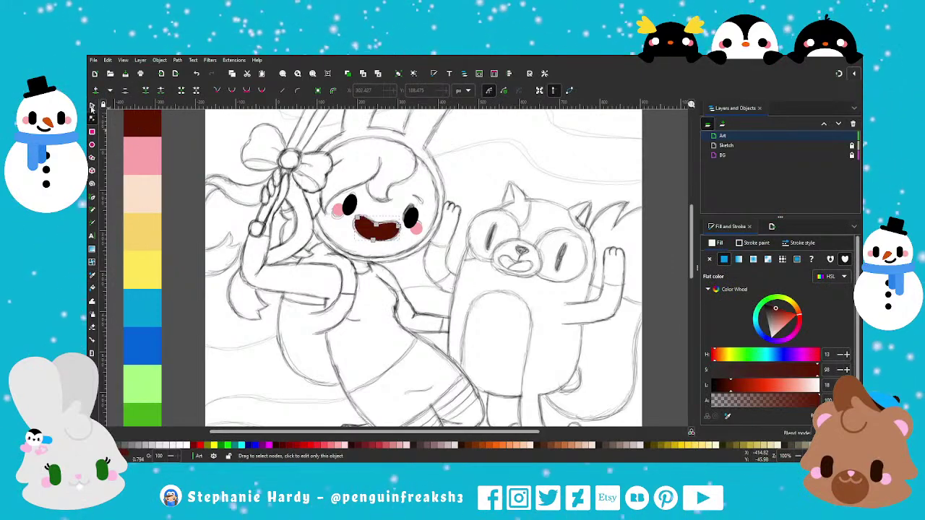
key(plus)
Step: Duplicate the left pink cheek circle and enlarge it over the mouth
click(318, 205)
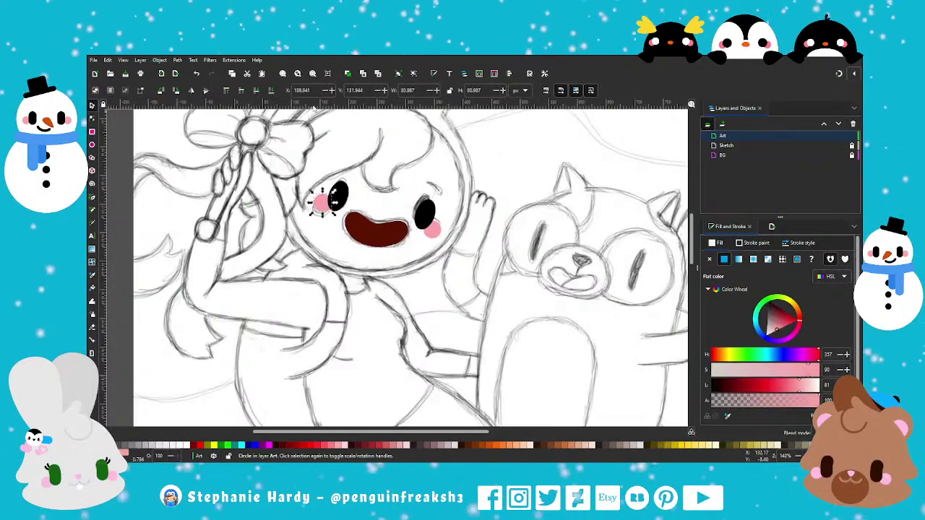
key(ctrl+d)
drag(322, 203, 396, 297)
drag(381, 256, 365, 244)
key(period)
key(period)
key(period)
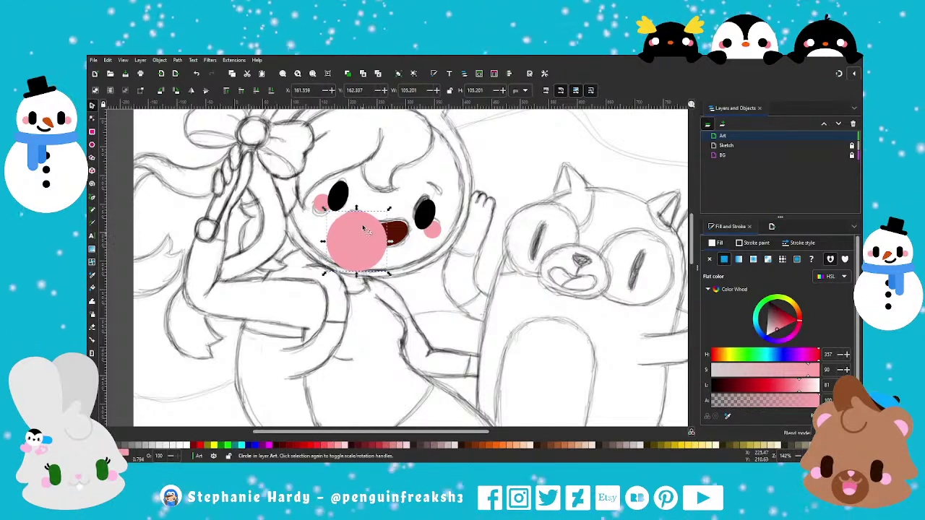
Step: Adjust the pink circle's position and clip it to the mouth outline as a tongue
drag(356, 207, 356, 220)
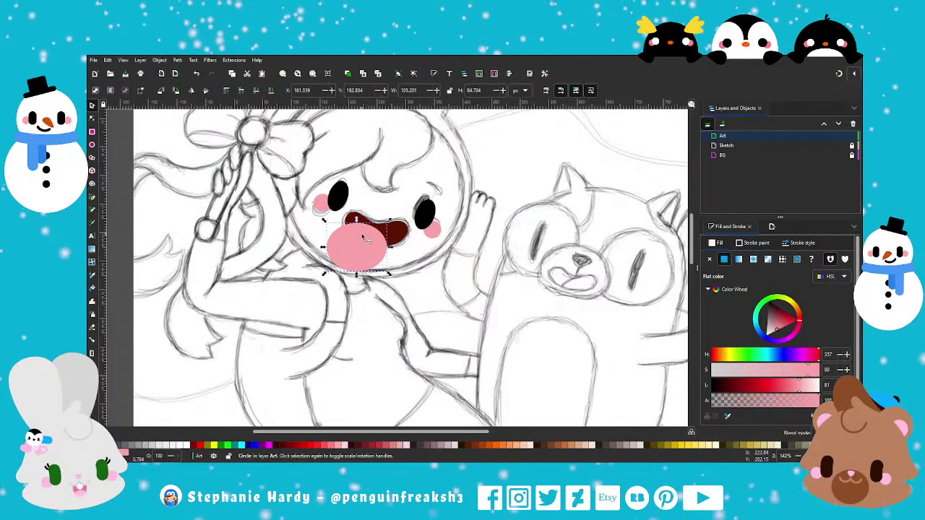
key(ctrl+z)
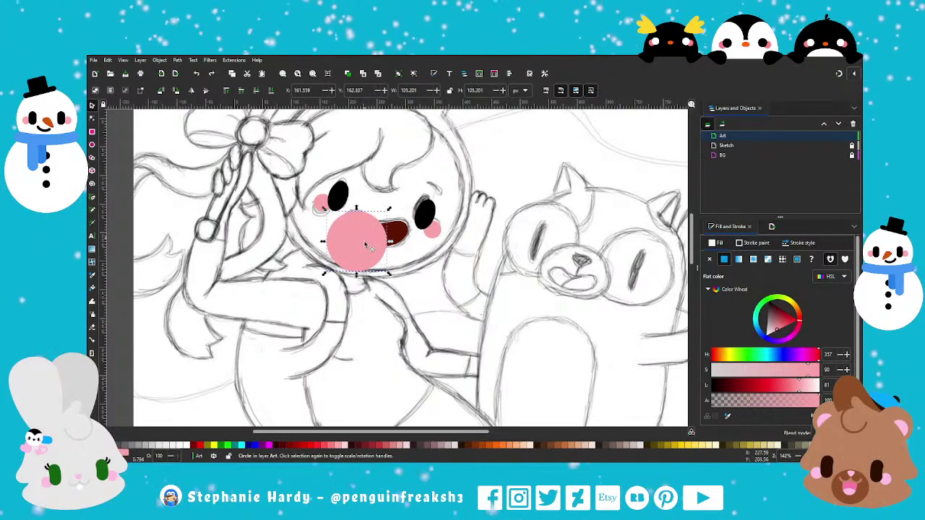
click(842, 137)
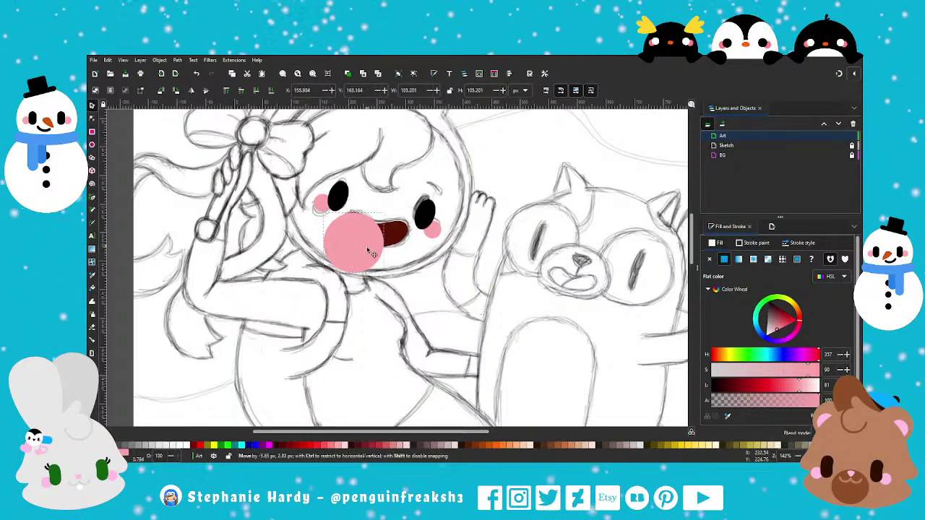
drag(374, 250, 367, 249)
shift+click(396, 237)
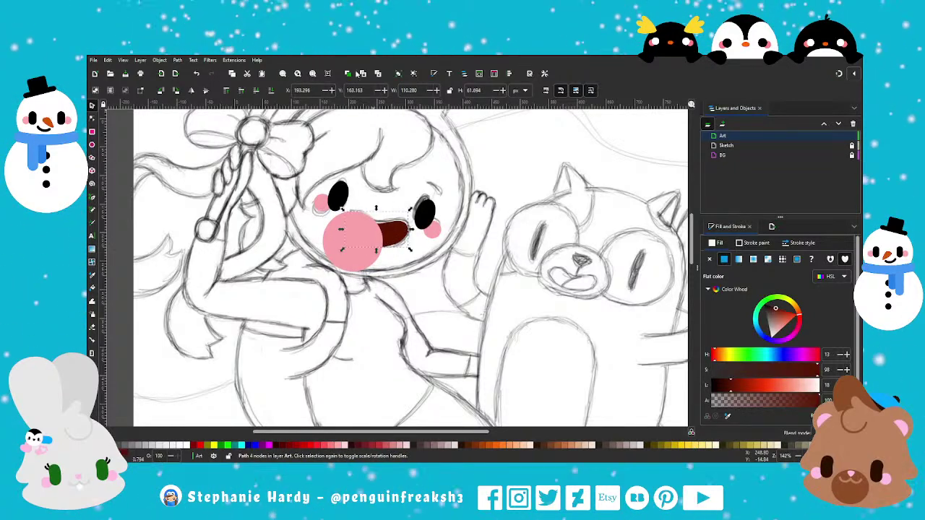
key(Home)
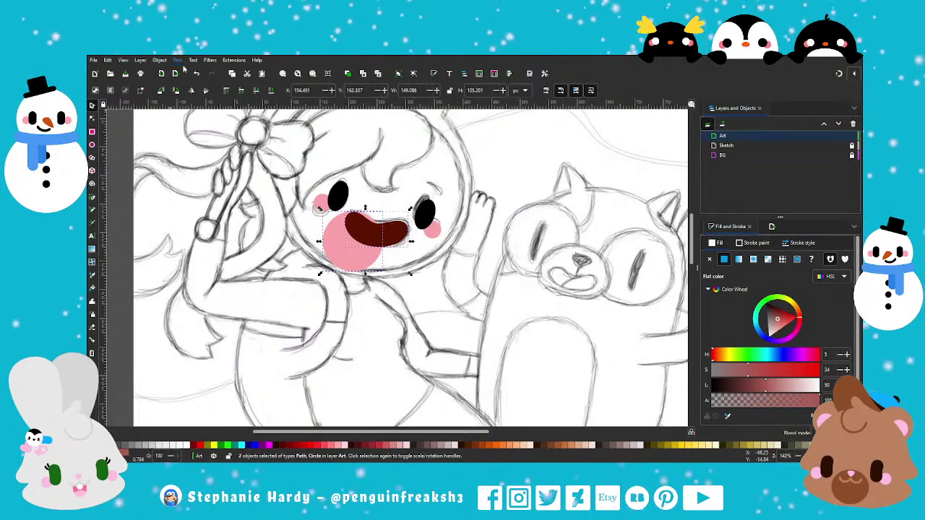
key(Escape)
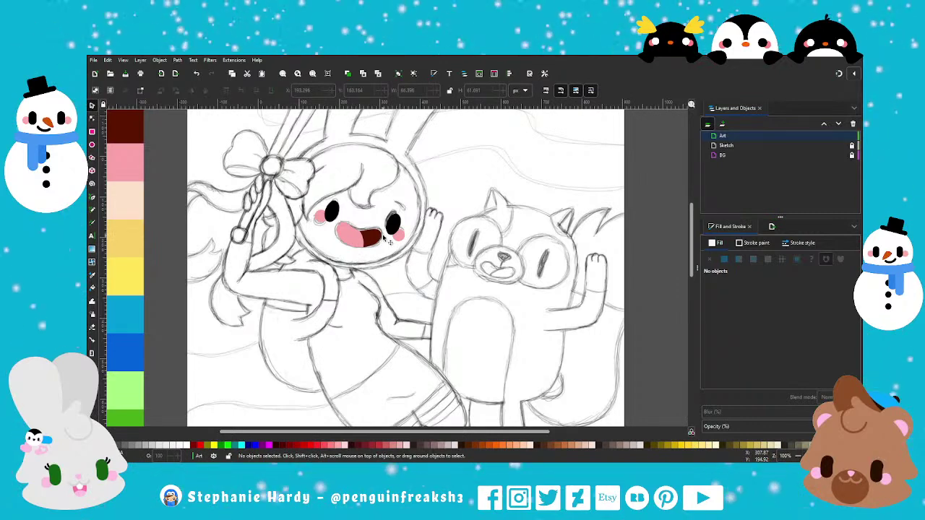
Step: Draw a short eyebrow line above the right eye with a 5 px stroke
scroll(386, 241, up, 1)
scroll(382, 242, up, 1)
scroll(377, 243, up, 1)
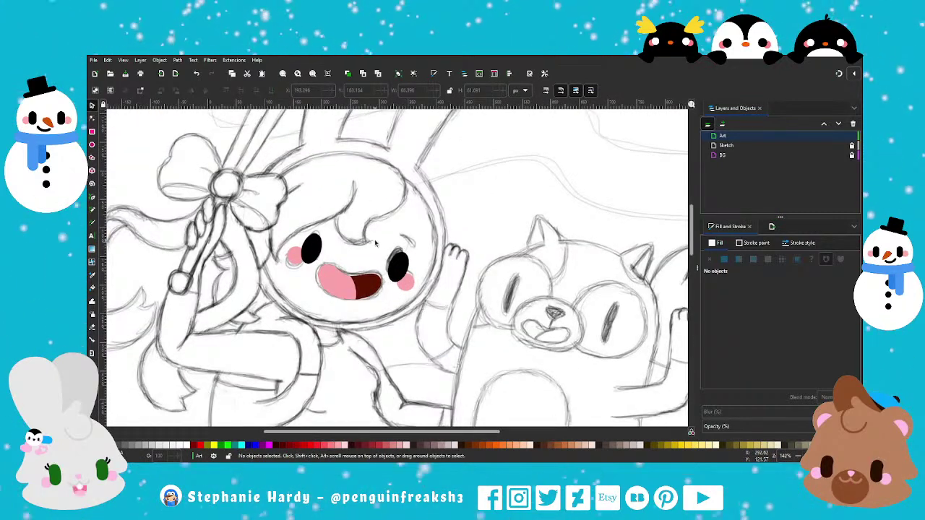
click(92, 196)
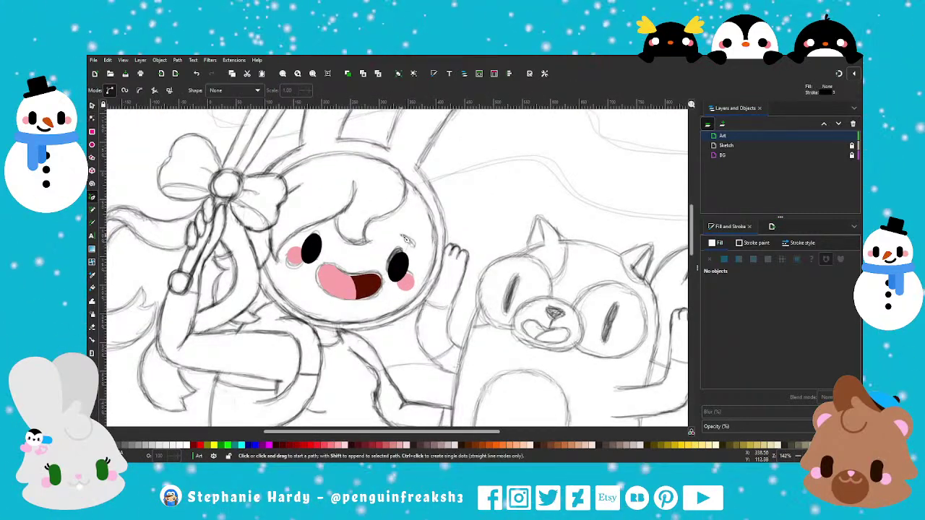
click(402, 233)
double_click(418, 250)
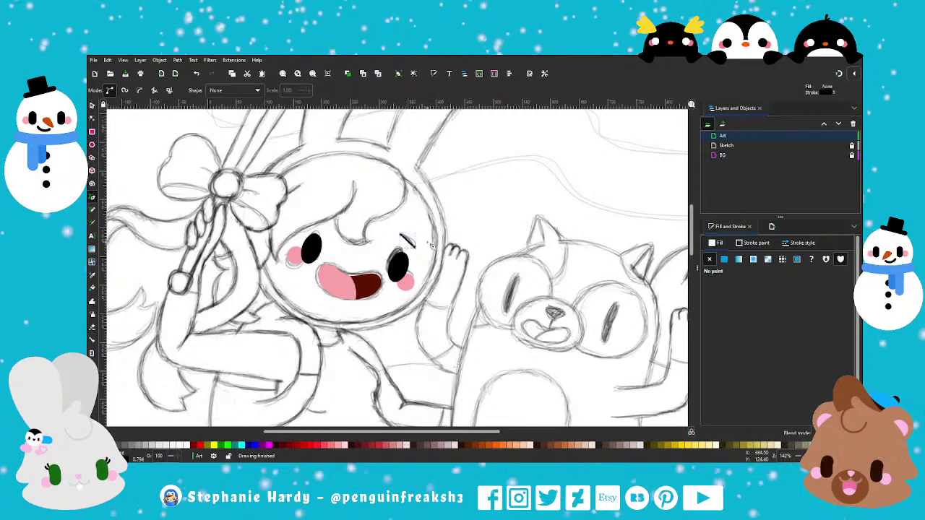
scroll(431, 236, up, 1)
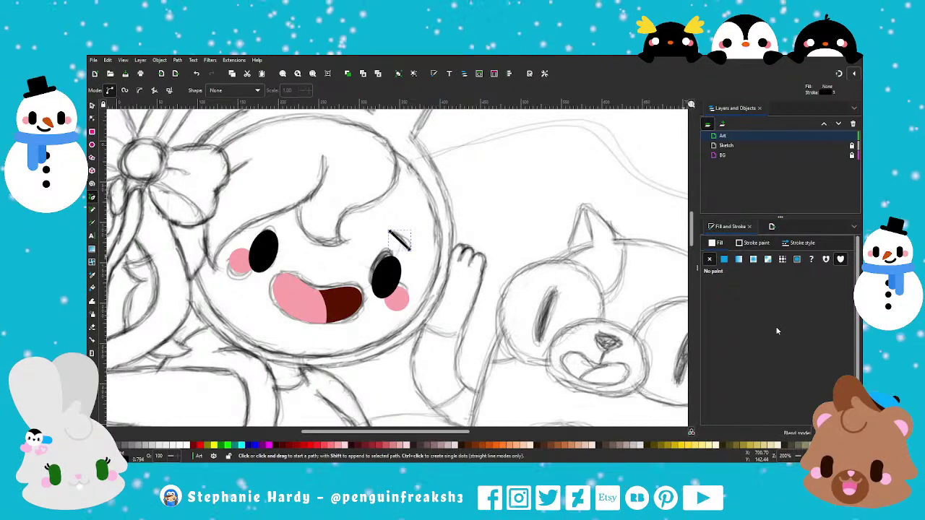
click(798, 243)
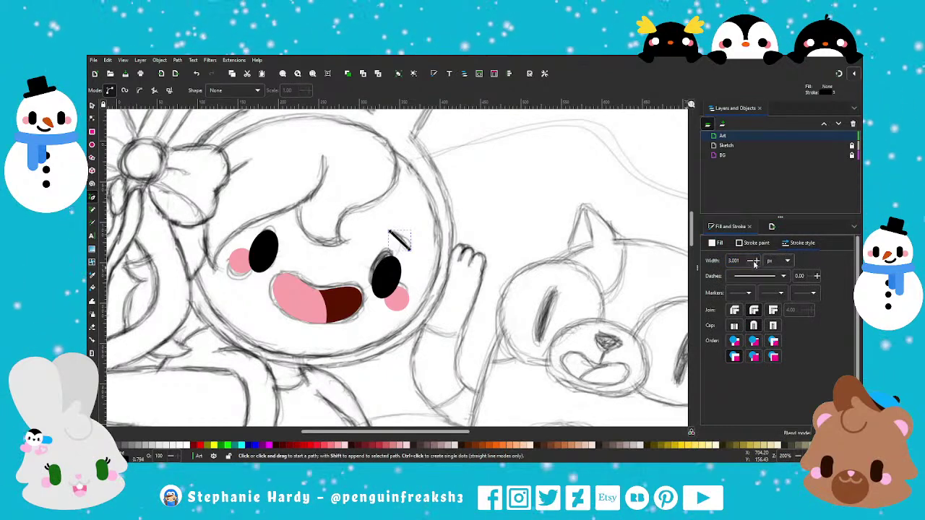
click(754, 261)
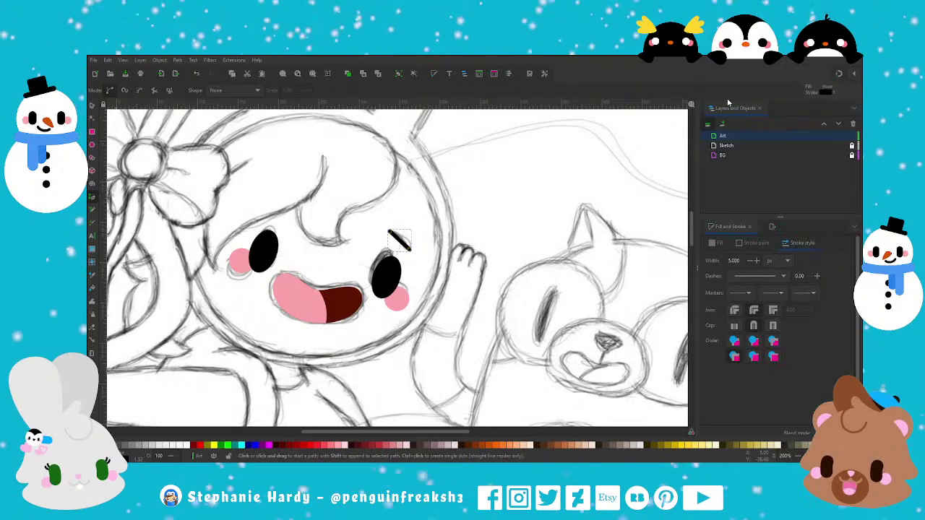
Step: Bend the eyebrow line into a curve by dragging its node
key(n)
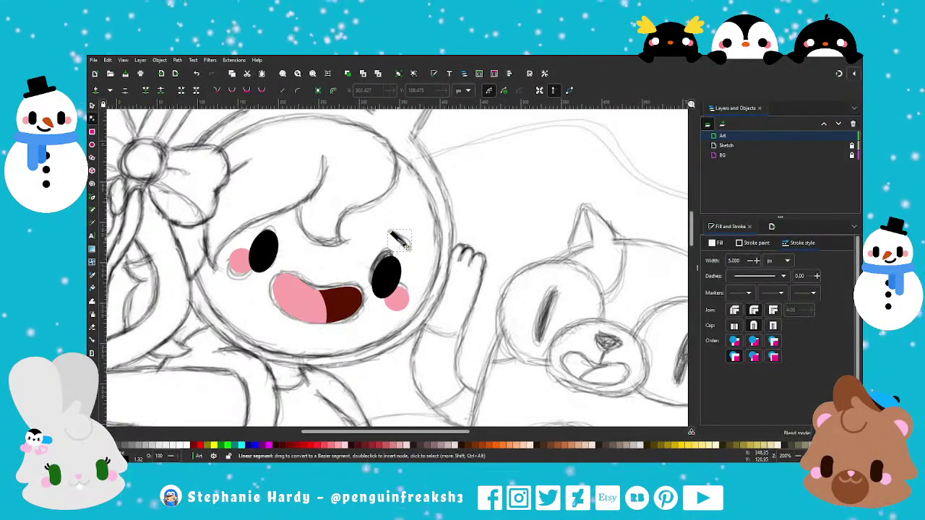
click(391, 233)
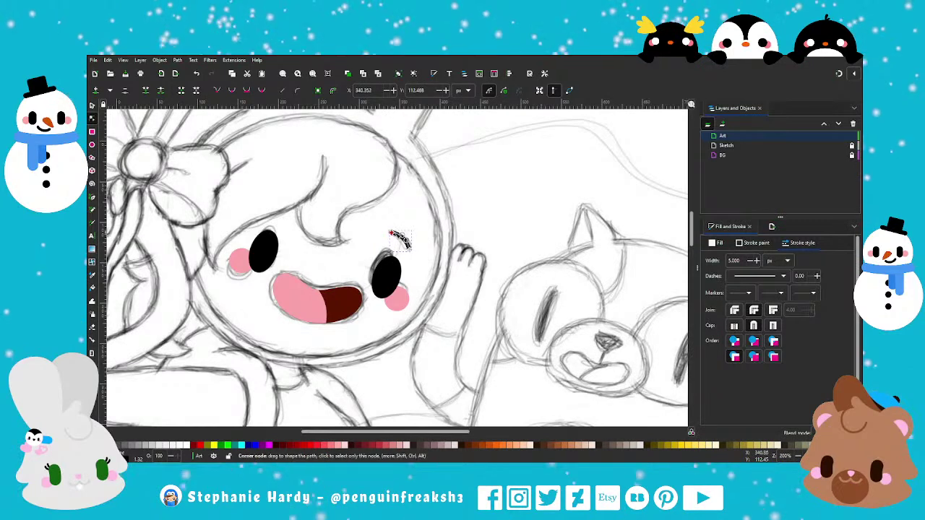
drag(396, 235, 403, 238)
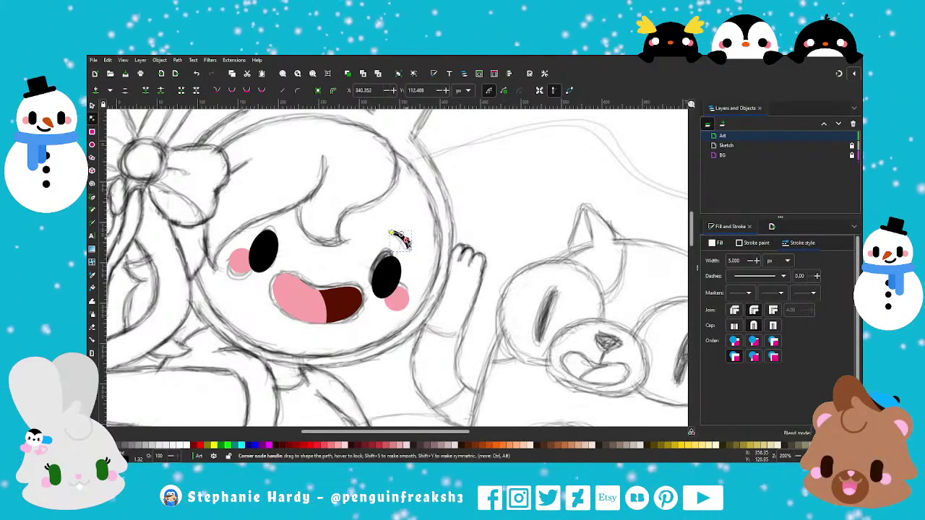
click(93, 105)
ctrl+scroll(430, 253, down, 1)
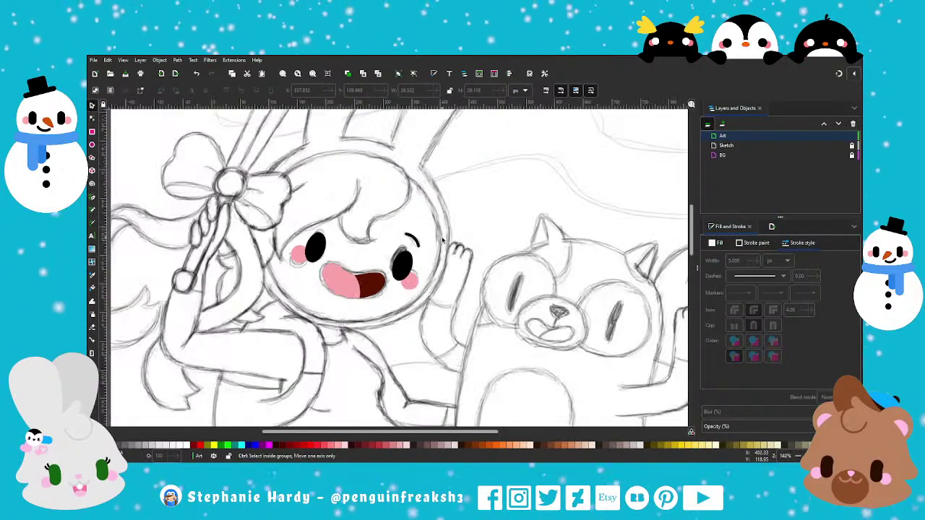
ctrl+scroll(426, 260, up, 1)
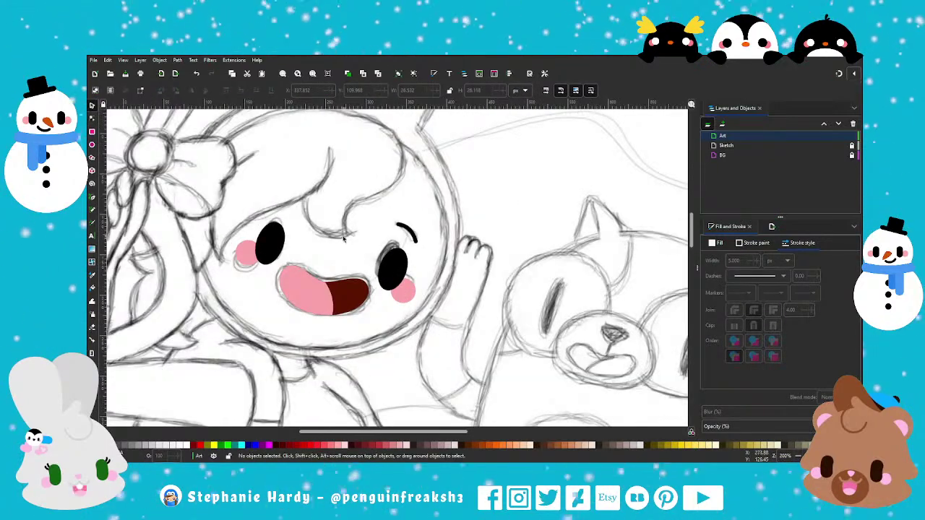
ctrl+scroll(342, 241, down, 2)
ctrl+scroll(335, 217, up, 1)
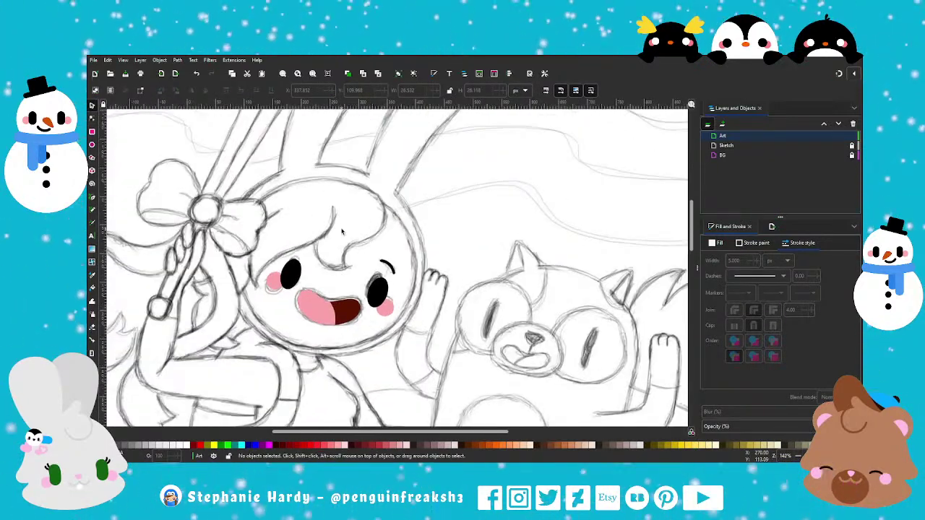
ctrl+scroll(335, 217, down, 1)
ctrl+scroll(332, 222, up, 1)
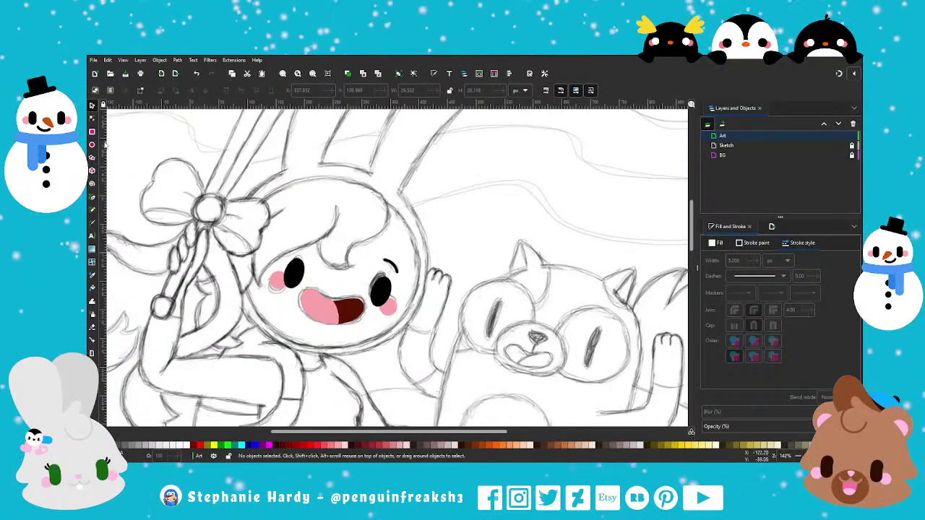
Step: Draw a large circle over the head and remove its fill, leaving an outline
click(92, 145)
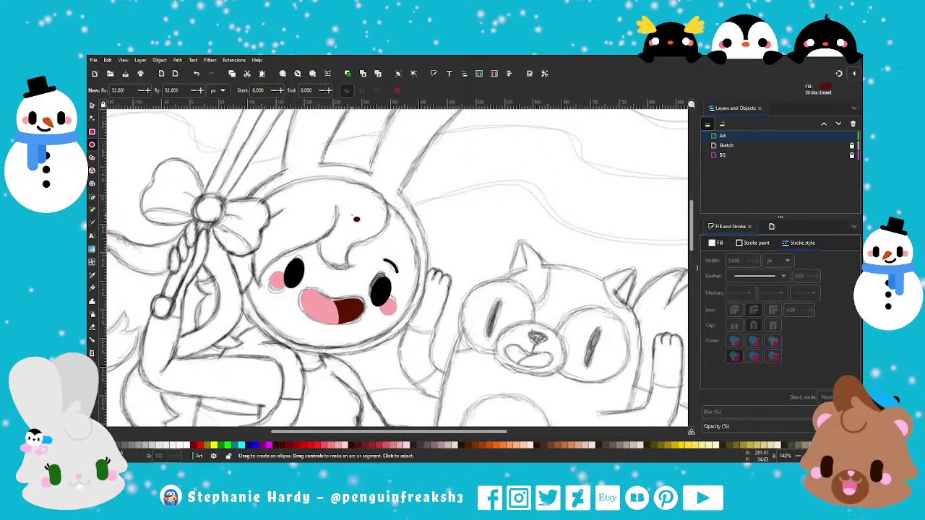
ctrl+scroll(325, 221, down, 2)
drag(294, 193, 399, 294)
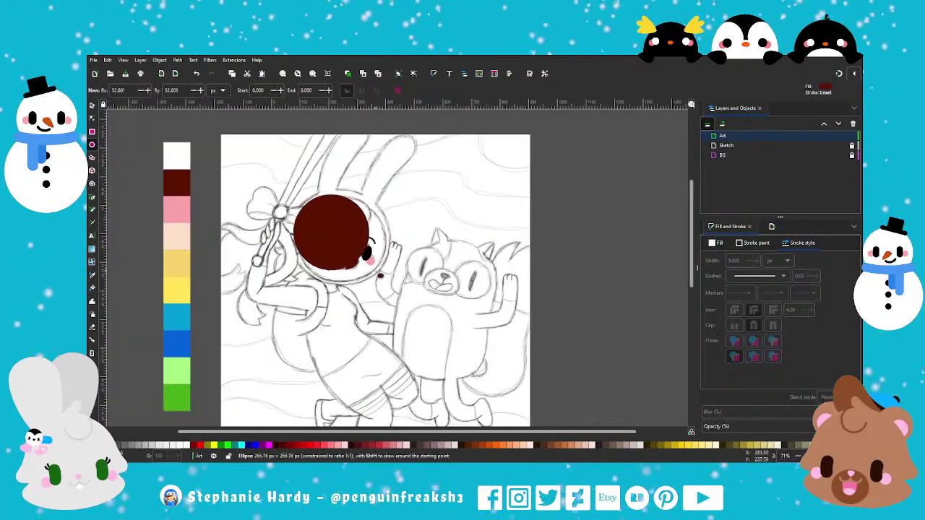
key(s)
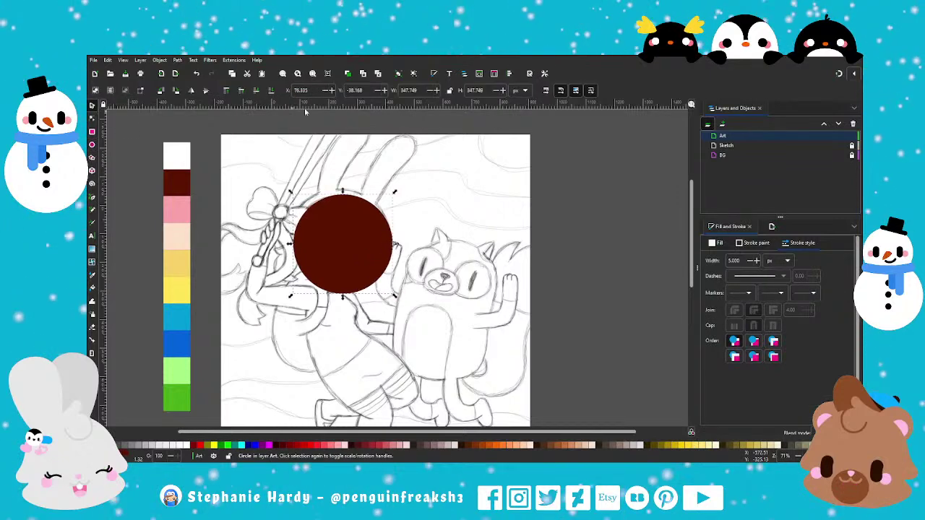
click(754, 244)
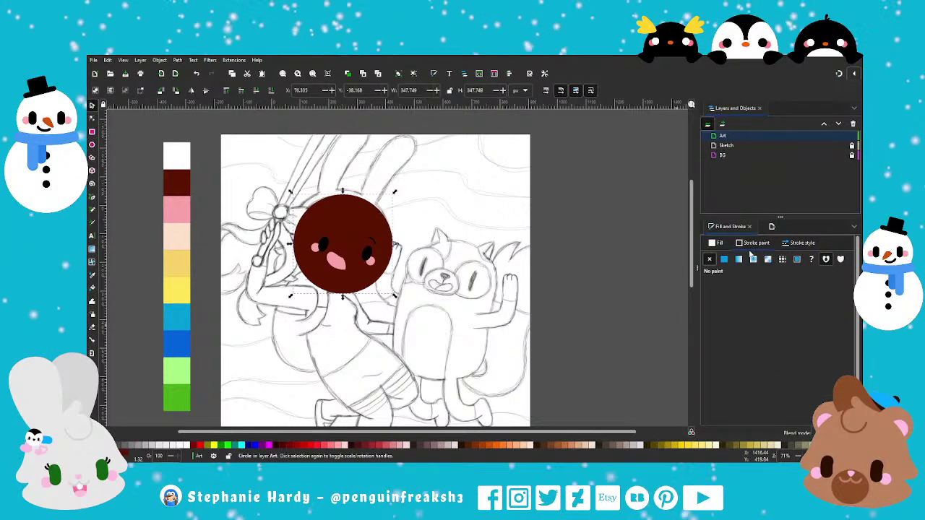
click(725, 259)
click(718, 244)
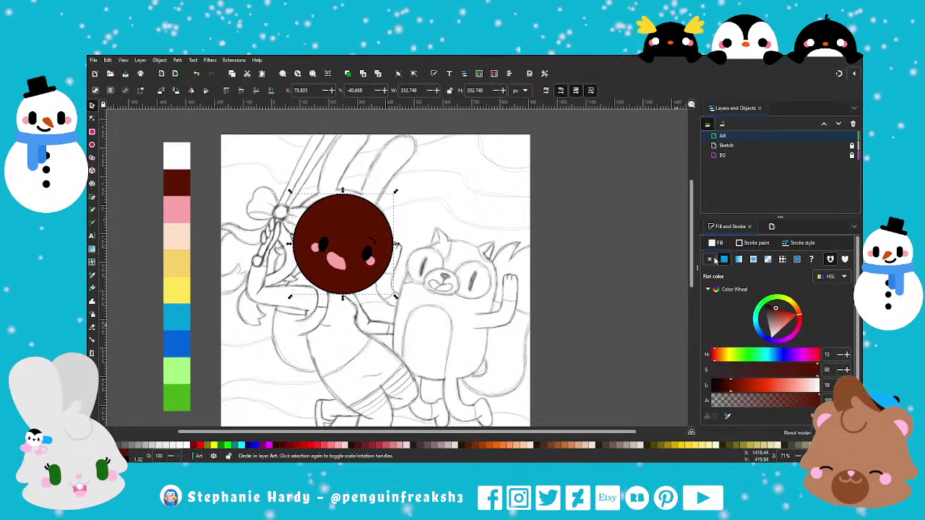
click(709, 259)
Step: Move and resize the circle outline so it rings the girl's face
drag(396, 253, 396, 243)
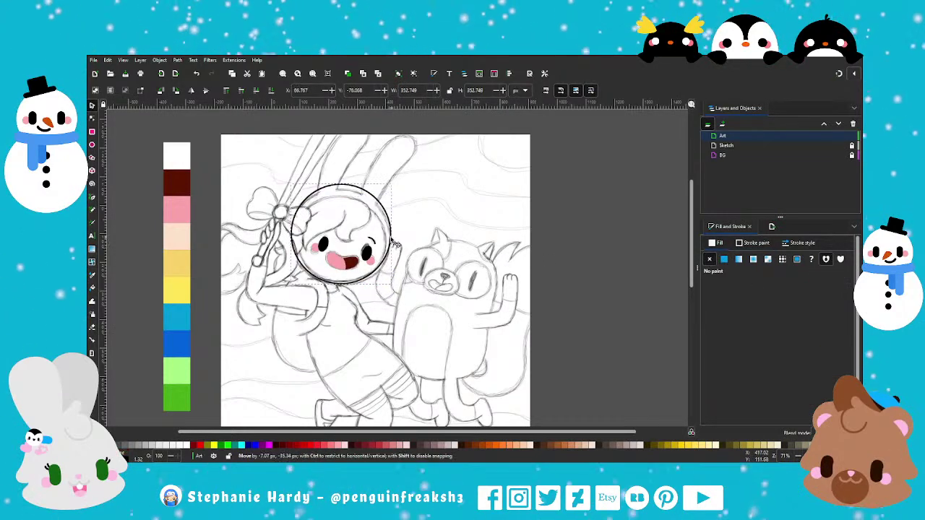
drag(394, 184, 389, 190)
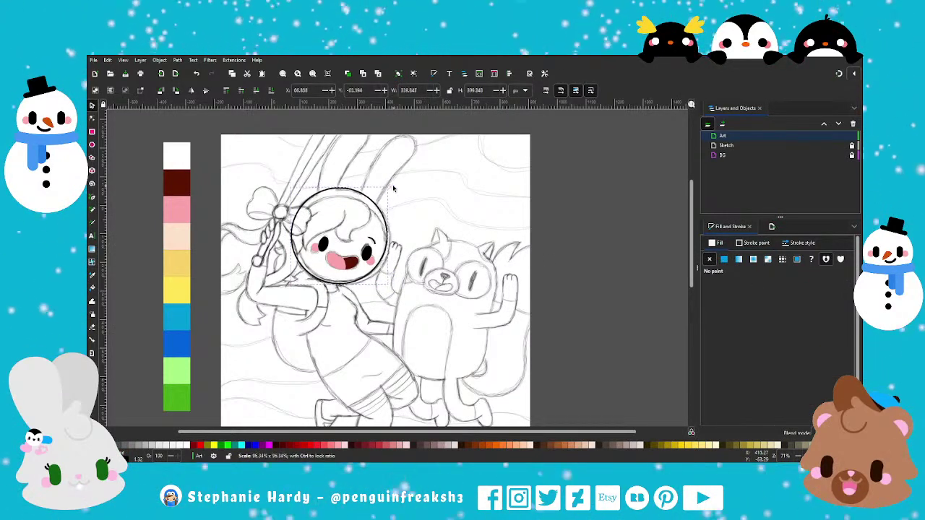
key(1)
drag(411, 263, 417, 264)
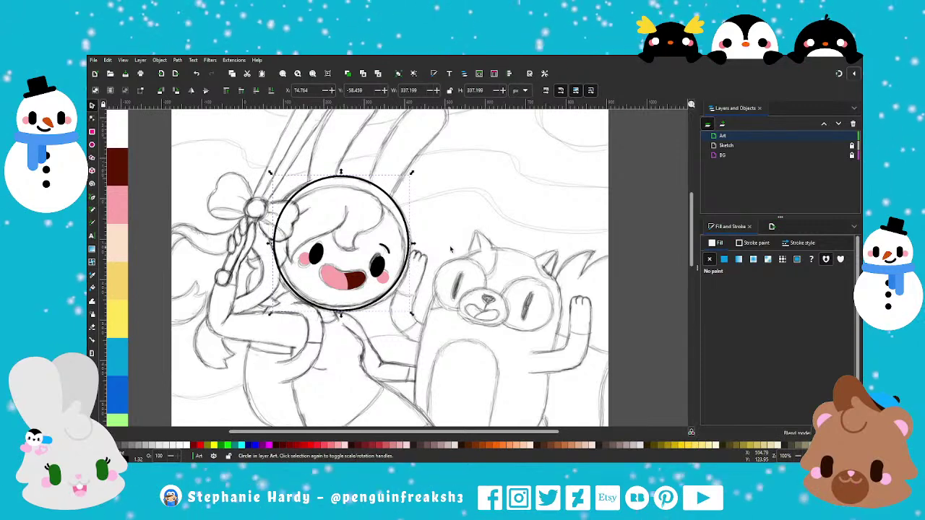
drag(413, 245, 415, 248)
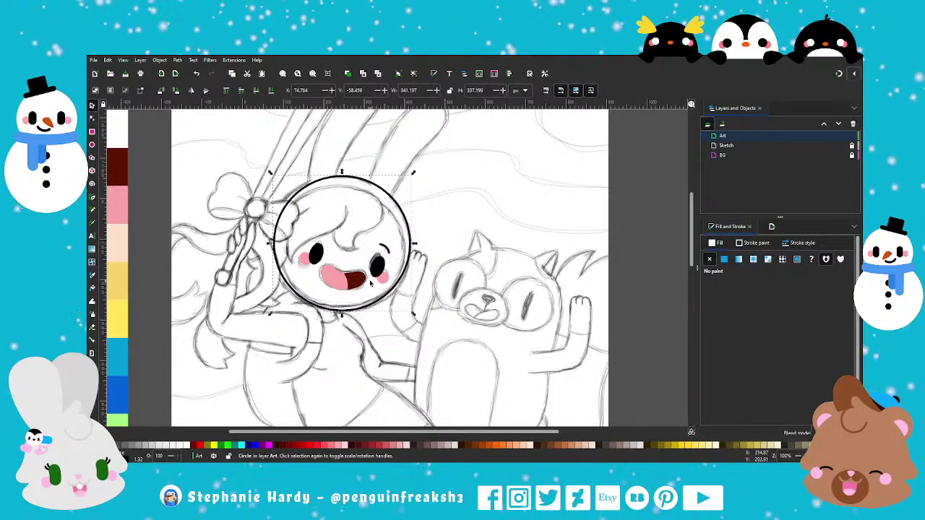
scroll(371, 284, up, 1)
scroll(390, 274, up, 1)
scroll(423, 258, up, 1)
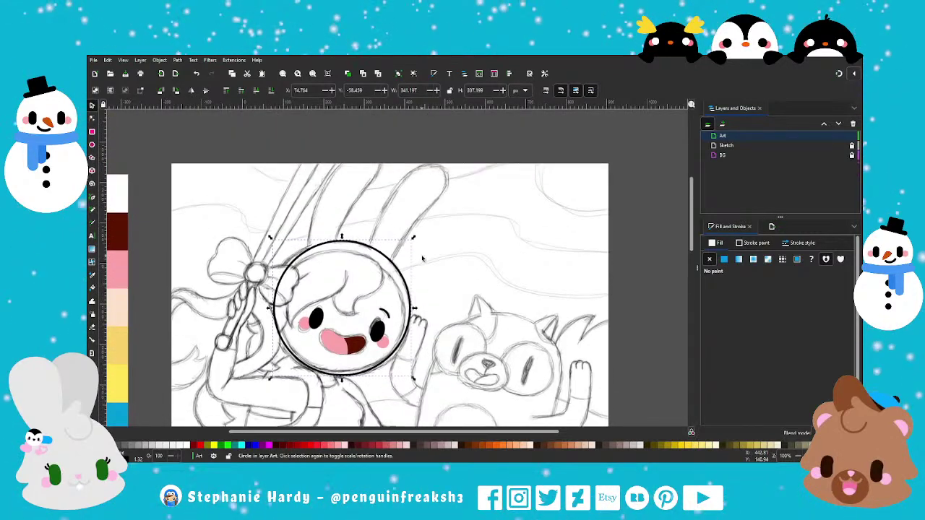
scroll(423, 258, down, 2)
key(Escape)
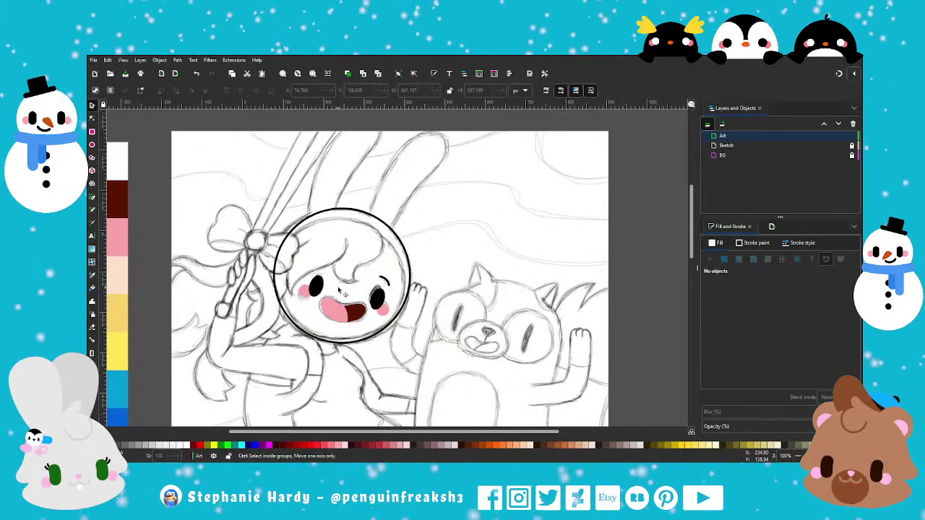
scroll(344, 292, up, 1)
key(b)
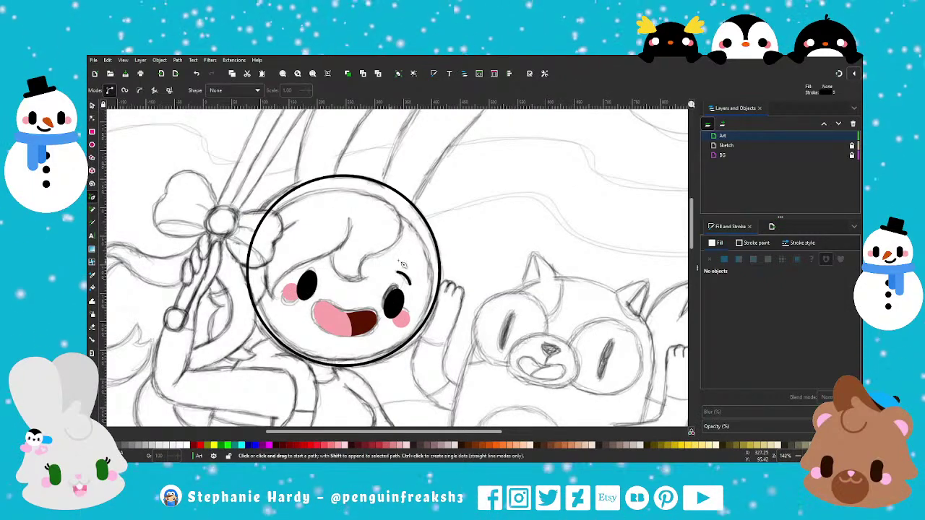
key(s)
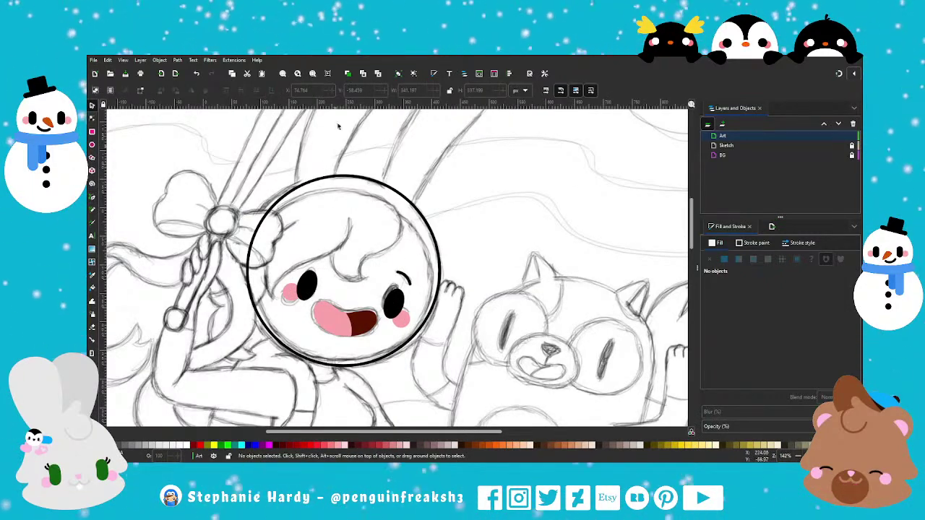
Step: Duplicate the ring and shrink the copy into a slightly smaller inner circle
click(350, 74)
click(410, 205)
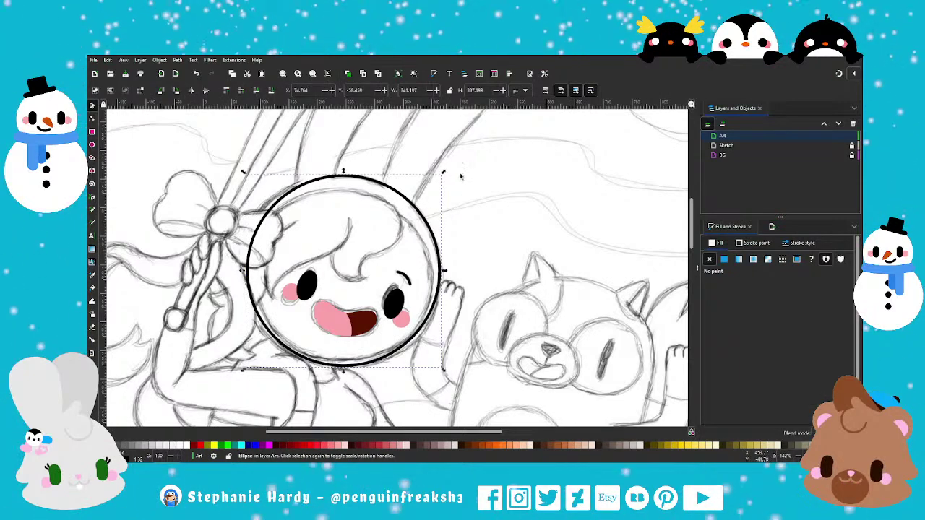
key(ctrl+d)
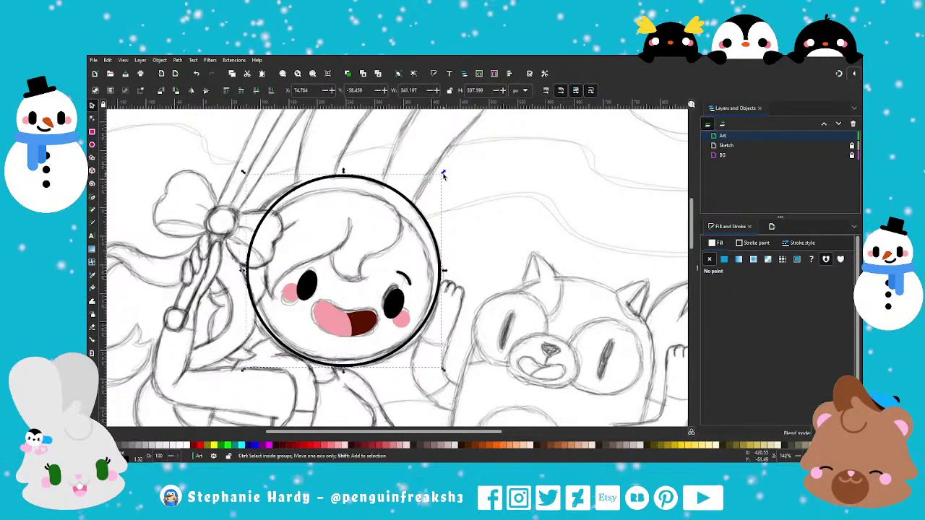
drag(443, 173, 435, 180)
drag(386, 196, 389, 205)
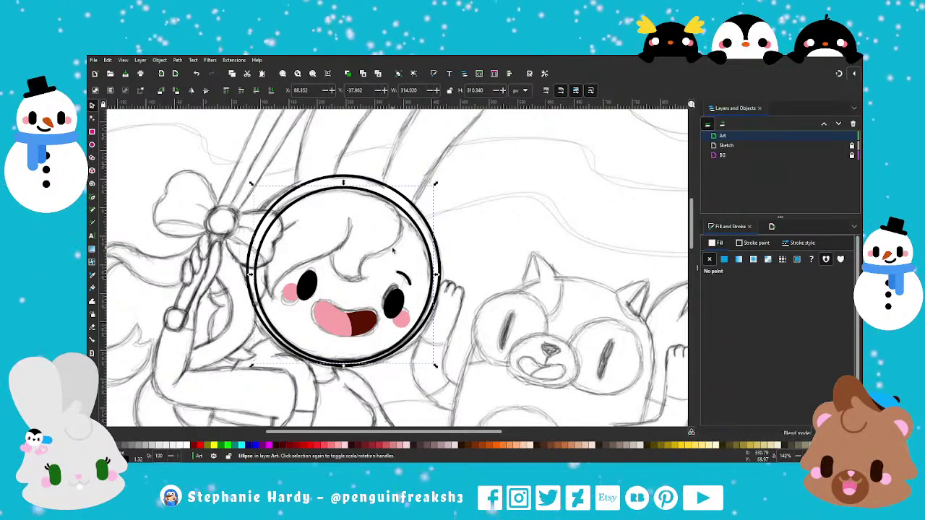
key(Escape)
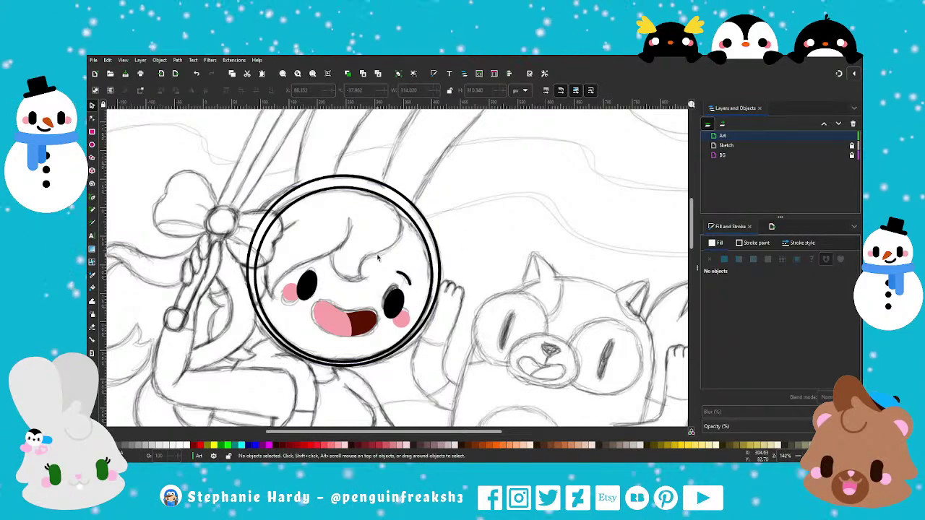
Step: Place zigzag pen points from the top of the hair down along the left side of the fringe
click(92, 197)
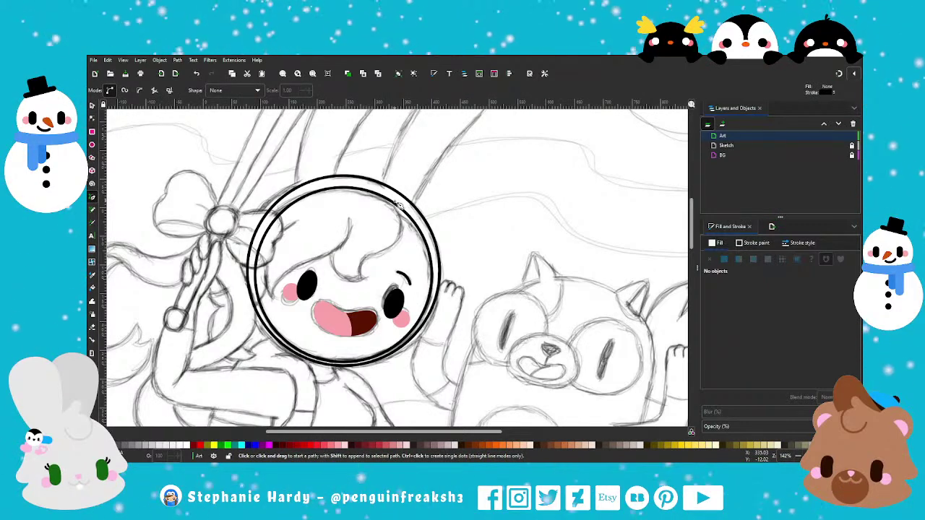
click(400, 205)
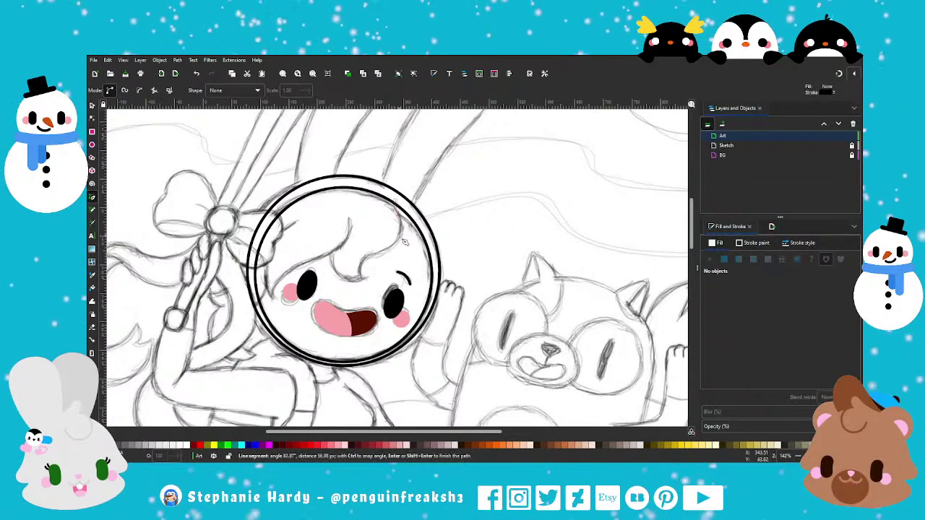
click(365, 268)
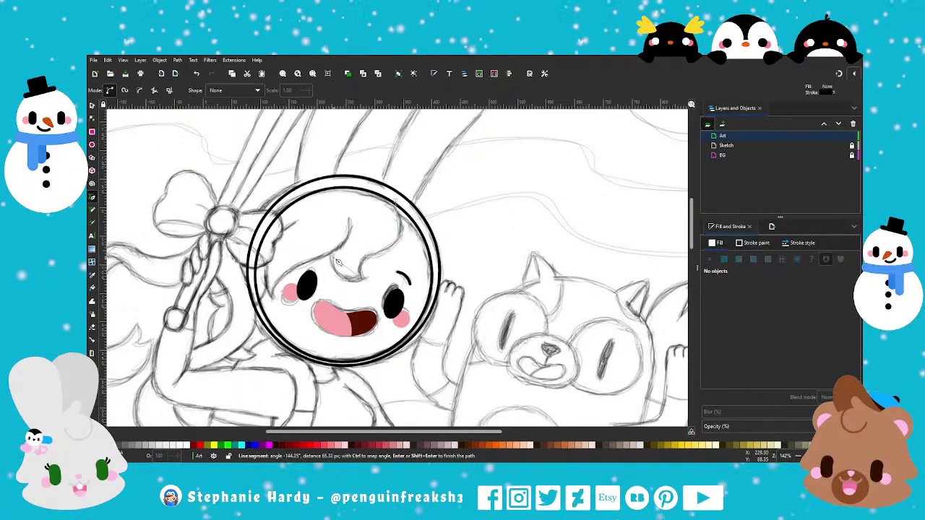
click(350, 246)
click(278, 303)
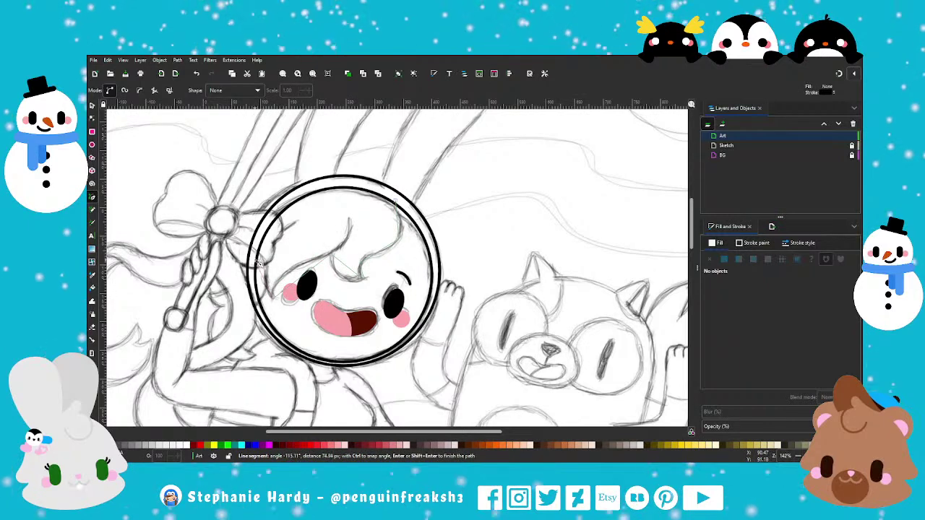
click(269, 289)
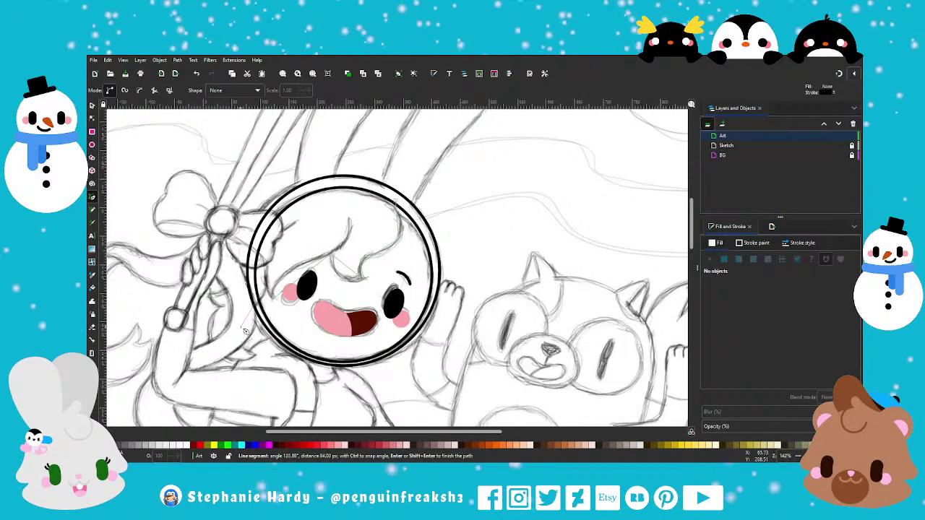
click(262, 360)
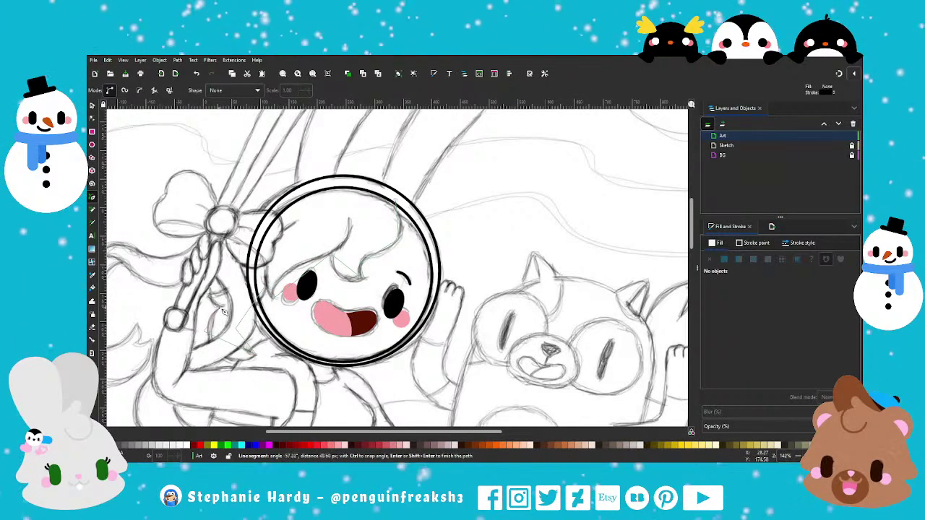
click(205, 293)
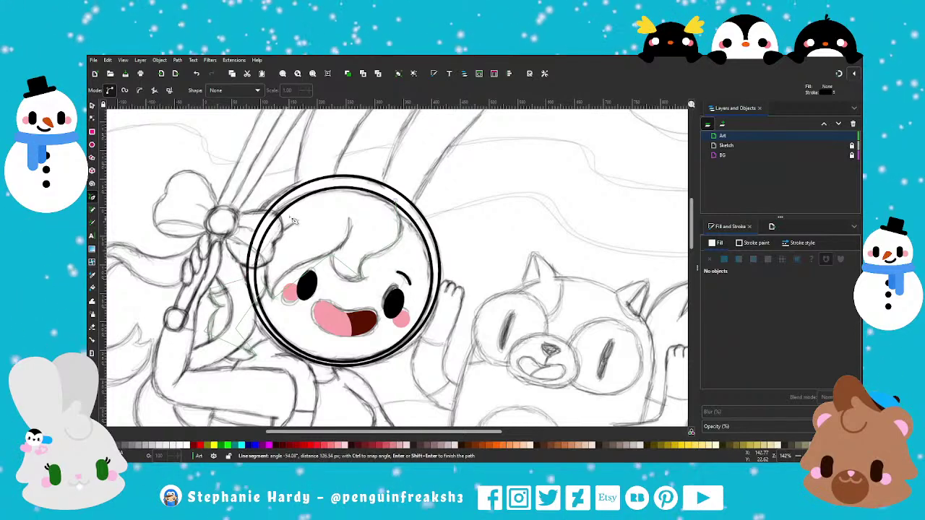
Step: Close the hair outline and curve its top edge and fringe segment along the sketch
click(396, 203)
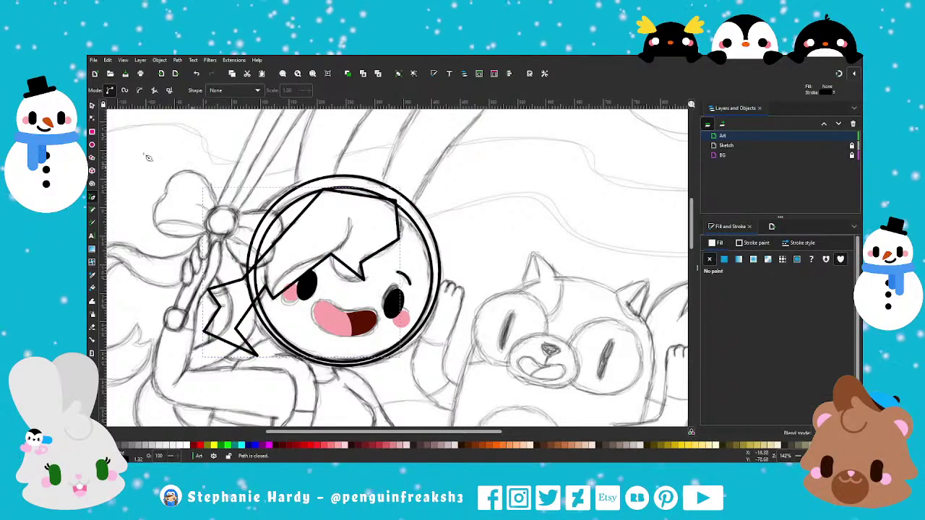
key(n)
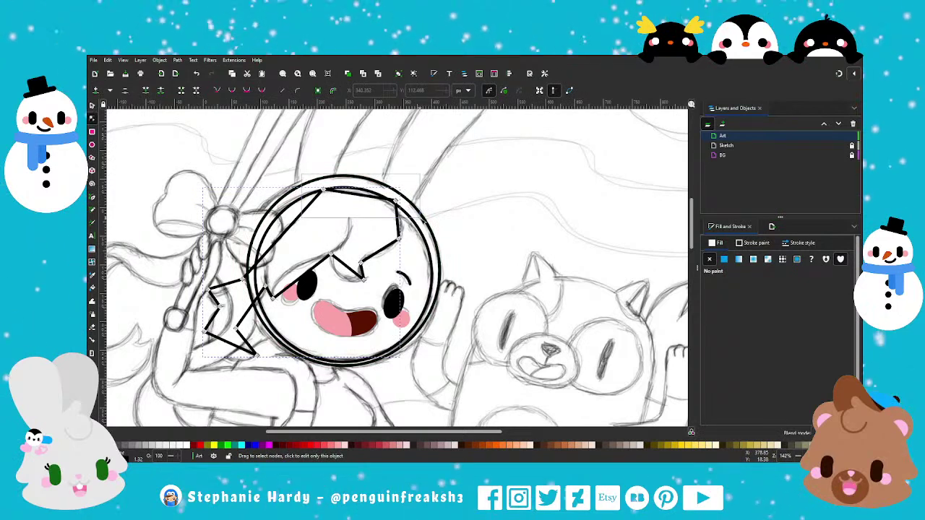
drag(359, 195, 356, 179)
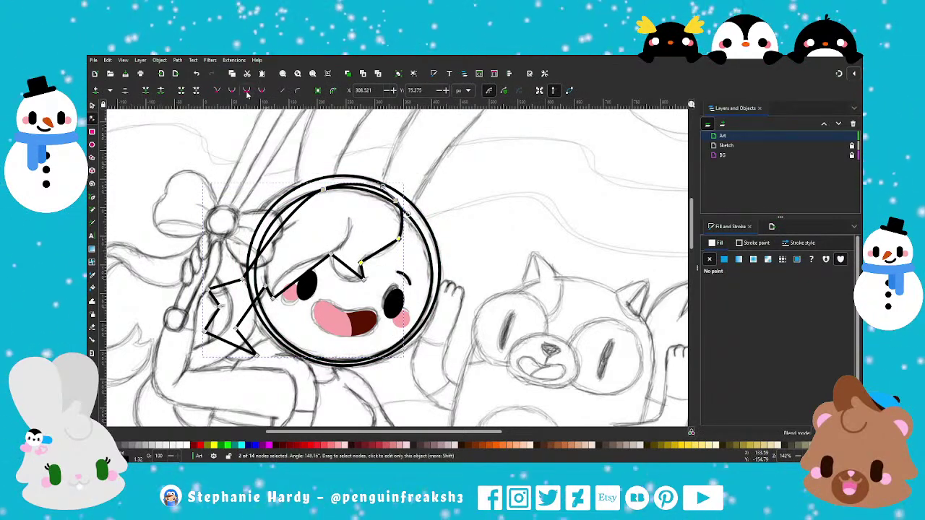
drag(379, 252, 351, 284)
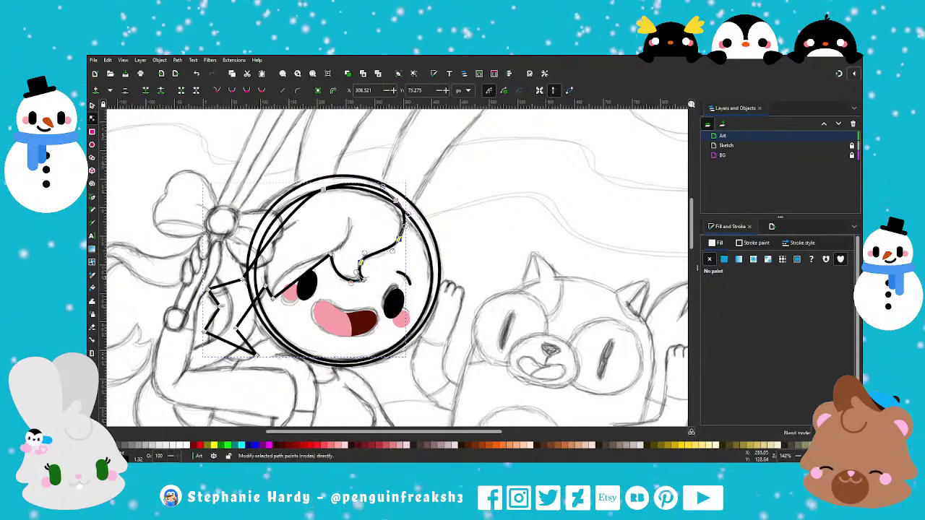
drag(360, 264, 364, 267)
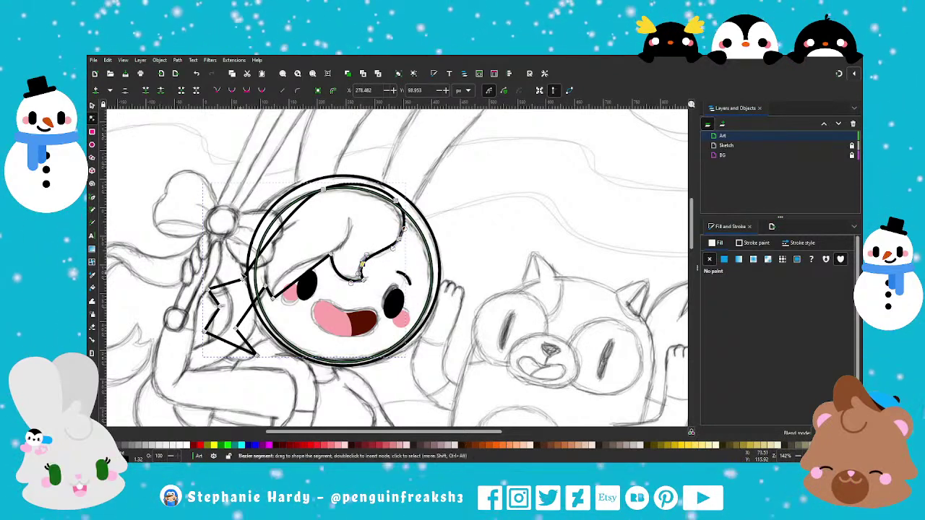
Step: Reshape the left-side and lower hair curls to follow the sketch
click(243, 279)
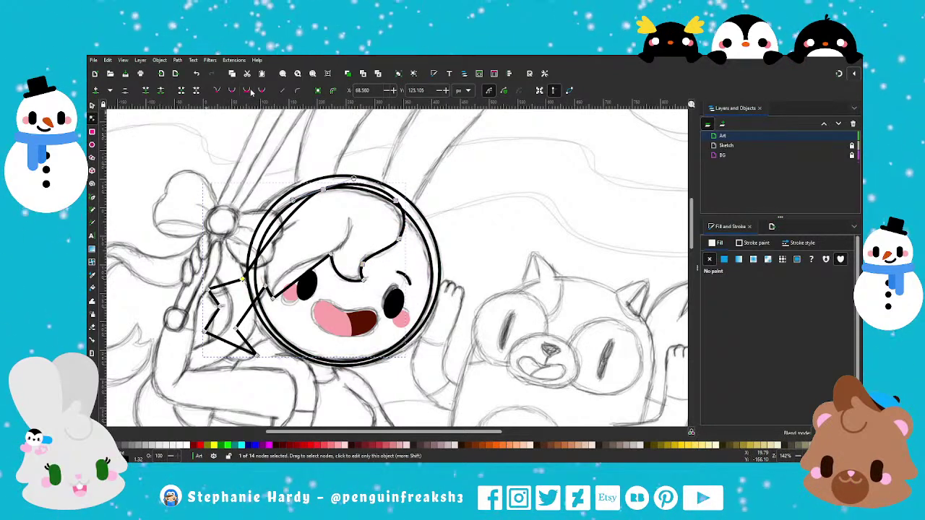
drag(270, 265, 254, 269)
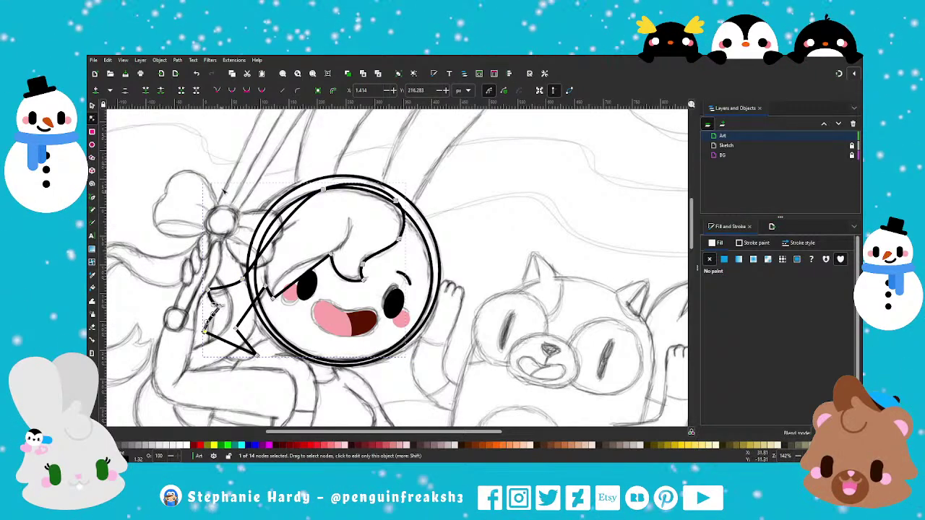
click(214, 309)
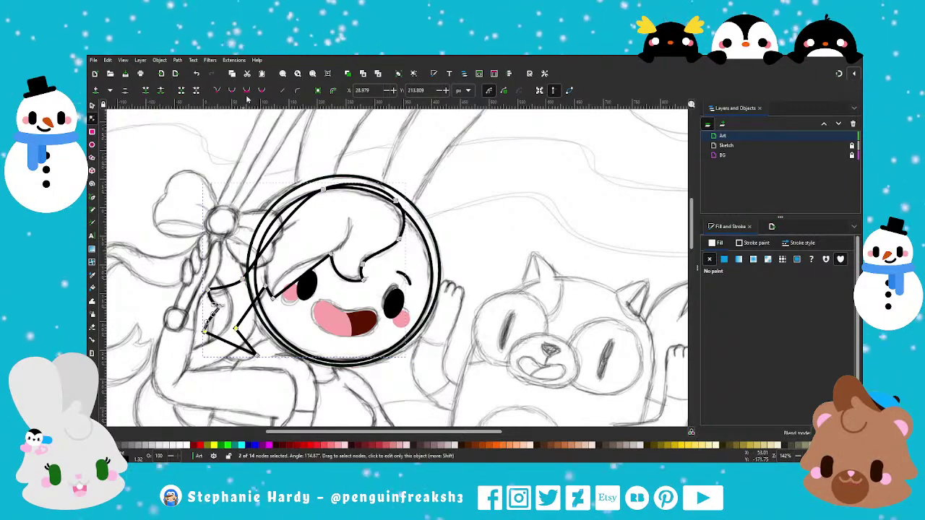
click(206, 330)
mouse_move(204, 329)
mouse_down()
mouse_move(200, 319)
mouse_move(209, 341)
mouse_move(200, 323)
mouse_move(235, 329)
mouse_up()
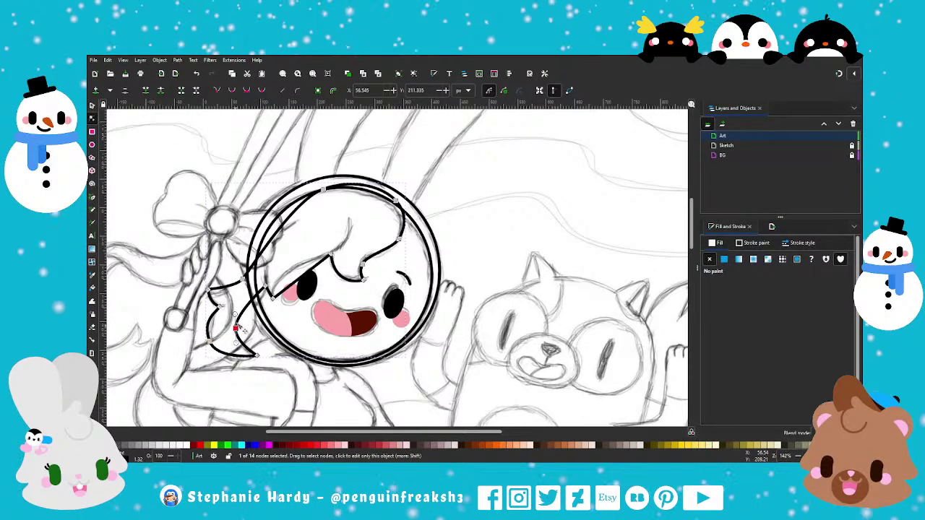
drag(272, 283, 261, 315)
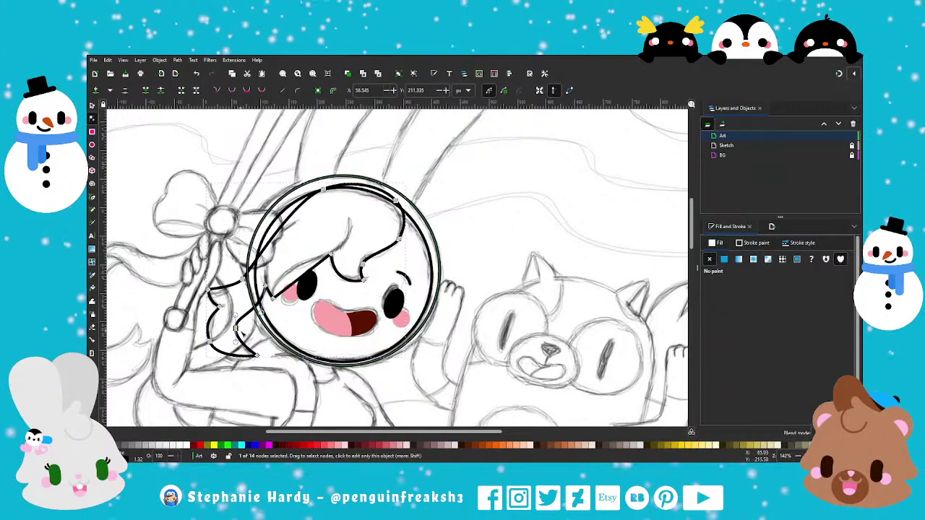
mouse_move(241, 319)
mouse_down()
mouse_move(213, 348)
mouse_move(202, 334)
mouse_up()
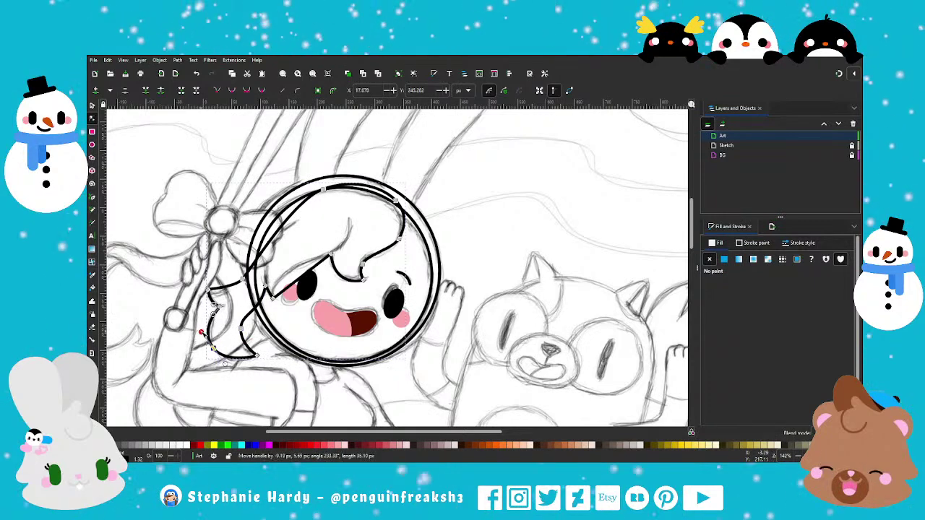
Step: Drag the hair path's nodes around the head to trace the sketched fringe and left-side curls
click(220, 298)
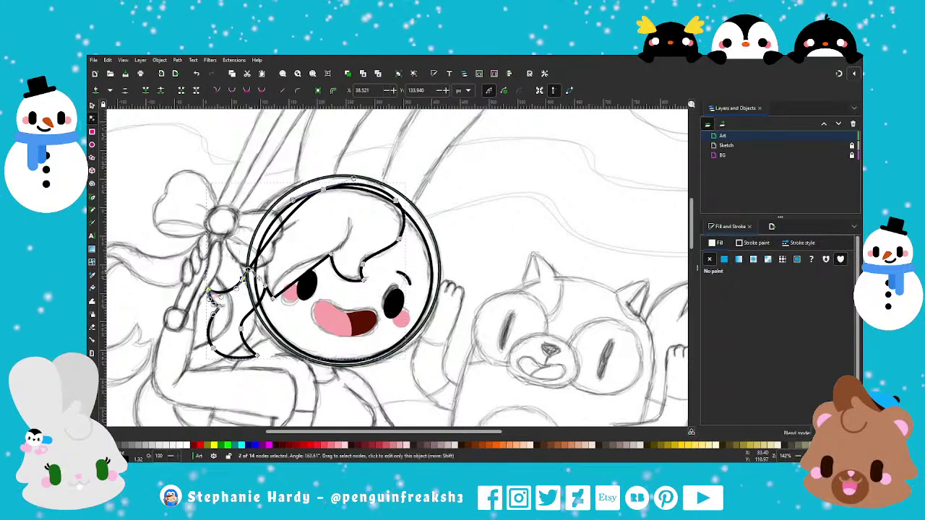
drag(247, 270, 246, 276)
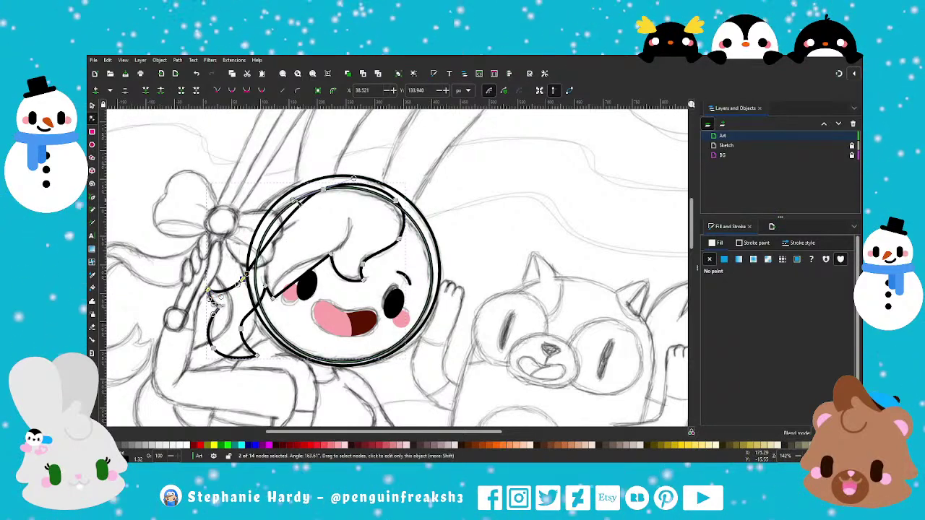
mouse_move(324, 189)
mouse_down()
mouse_move(308, 195)
mouse_move(352, 183)
mouse_move(348, 176)
mouse_up()
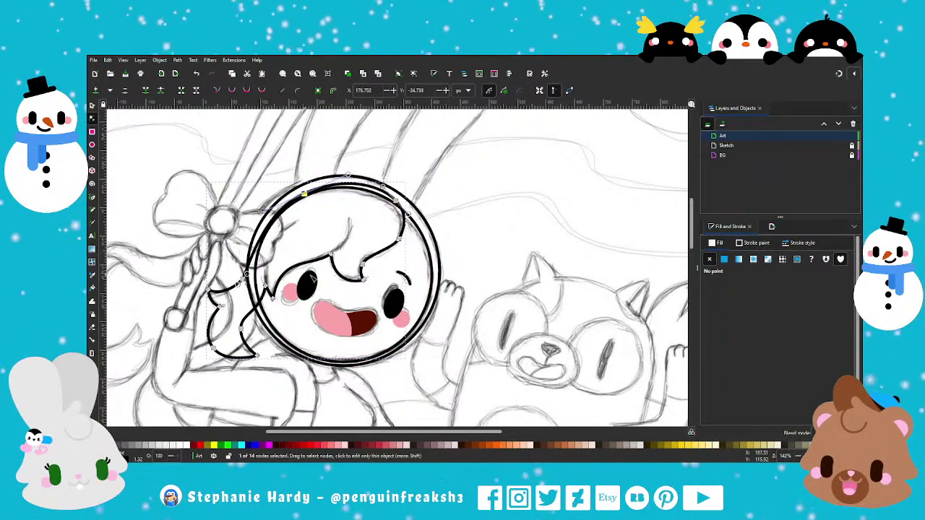
drag(399, 239, 407, 234)
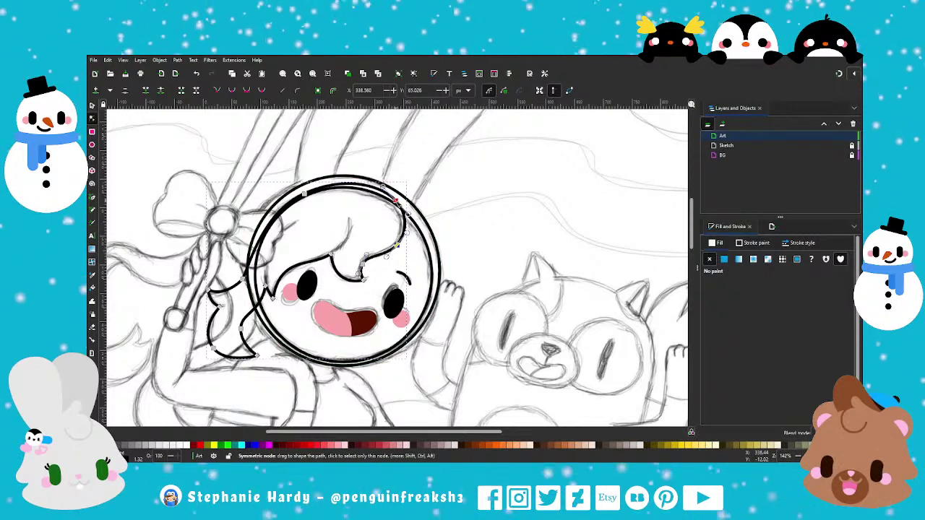
drag(397, 201, 395, 203)
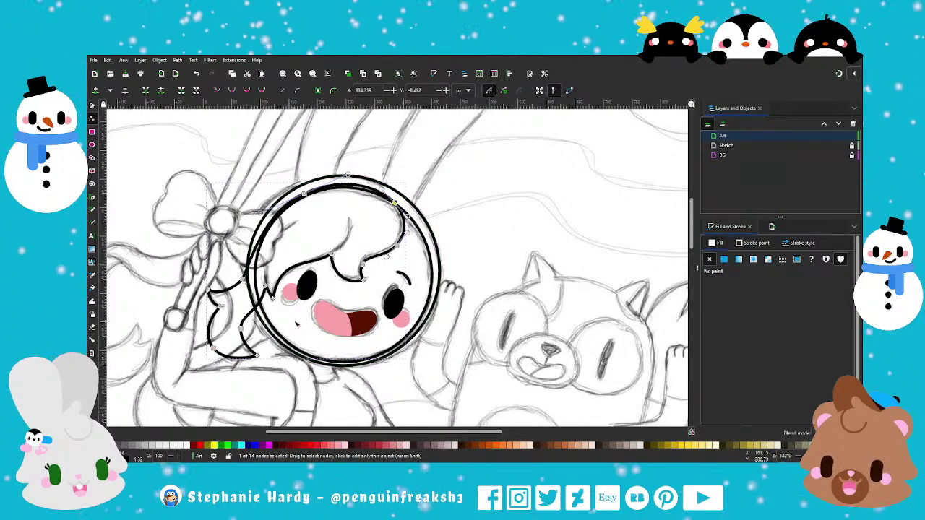
ctrl+scroll(296, 324, up, 1)
ctrl+scroll(289, 310, up, 1)
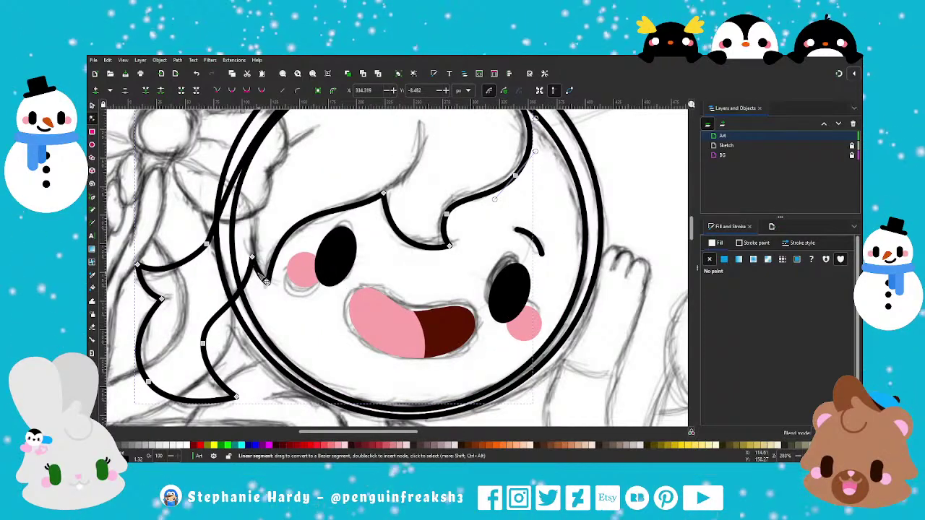
ctrl+scroll(315, 313, down, 1)
ctrl+scroll(315, 313, down, 1)
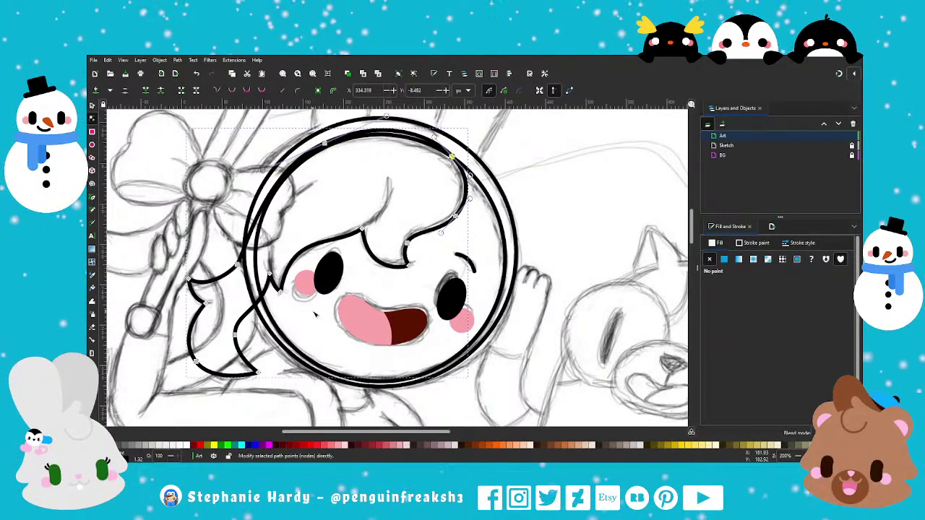
scroll(315, 313, down, 3)
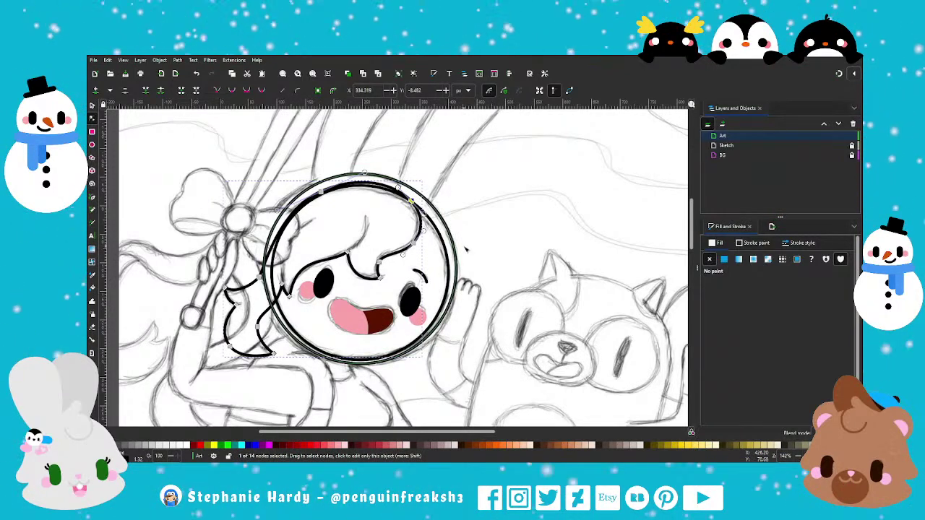
scroll(394, 264, up, 2)
scroll(394, 264, down, 1)
Step: Draw a small circle at the centre of the wand's bow with the Ellipse tool
key(1)
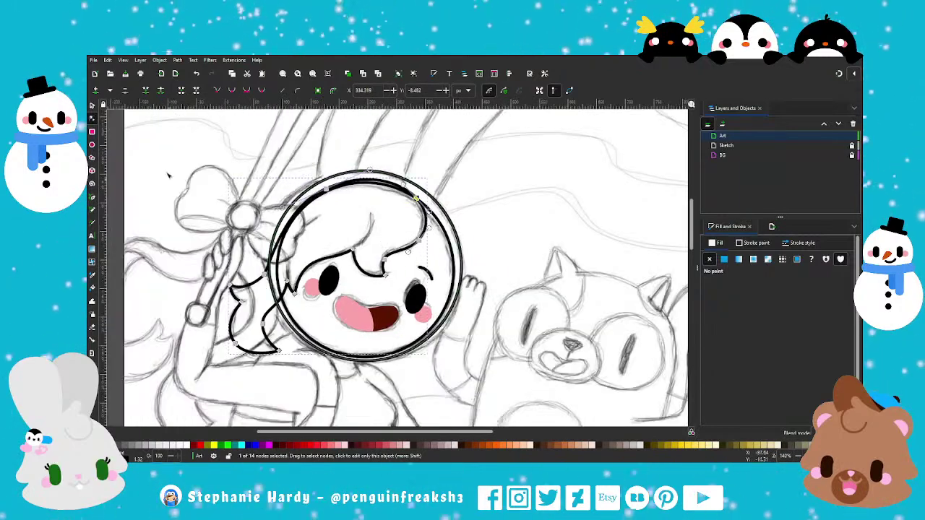
key(s)
key(Escape)
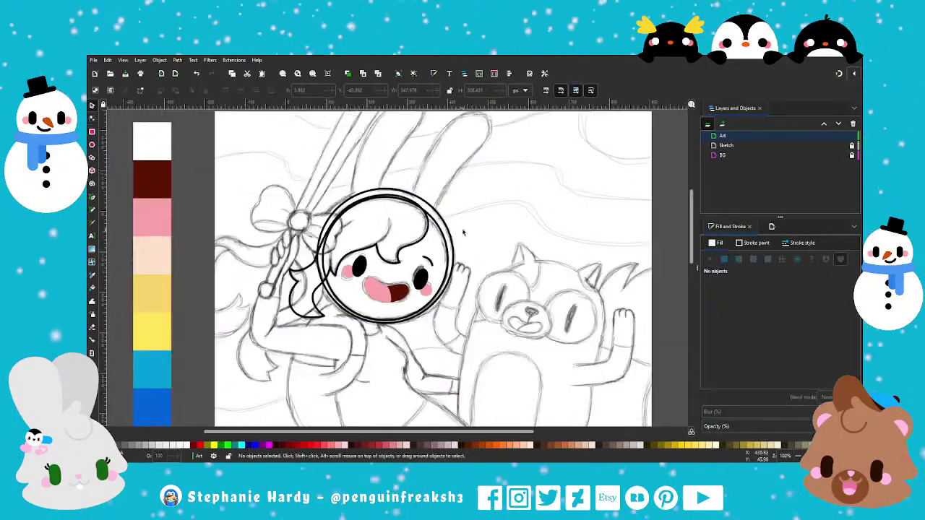
ctrl+scroll(490, 256, up, 1)
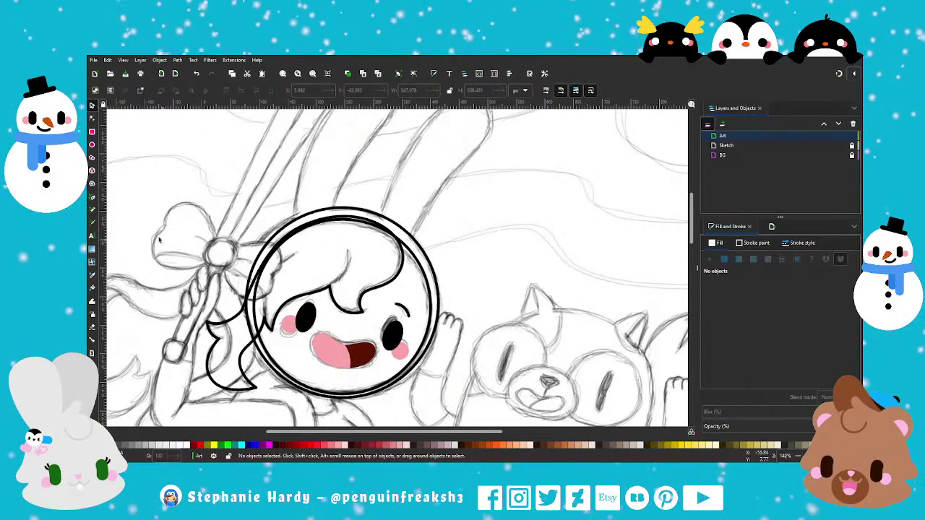
click(93, 199)
key(1)
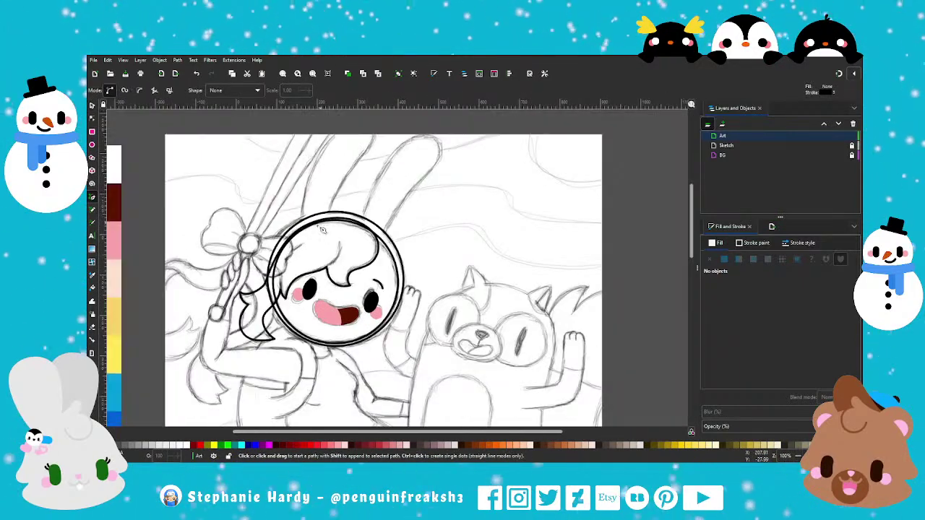
ctrl+scroll(212, 251, up, 1)
key(e)
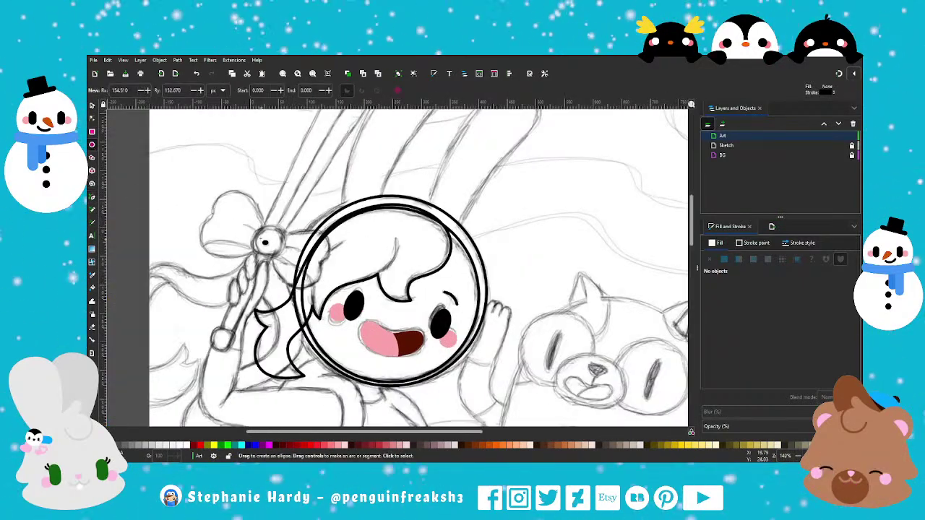
mouse_move(250, 229)
mouse_down()
mouse_move(287, 266)
mouse_move(282, 230)
mouse_up()
Step: Remove the circle's outline and give it a flat pink fill from the palette
click(92, 105)
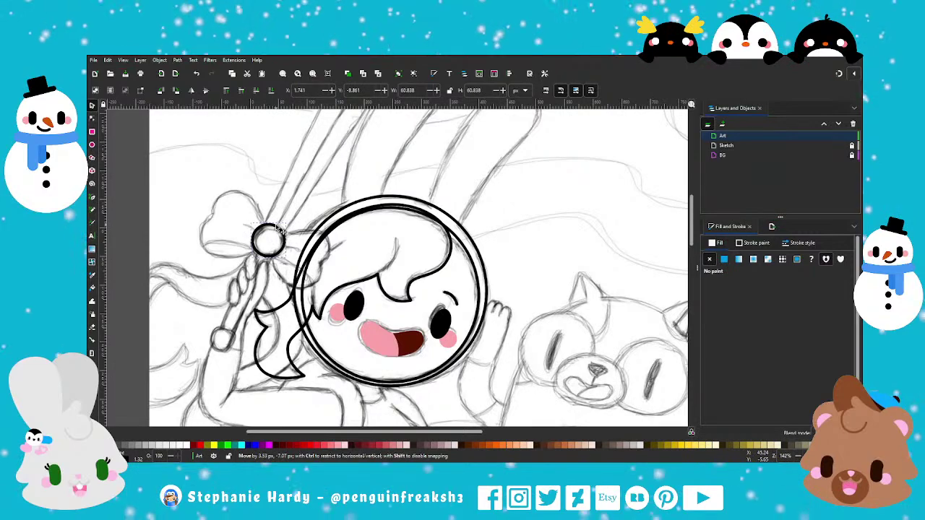
key(1)
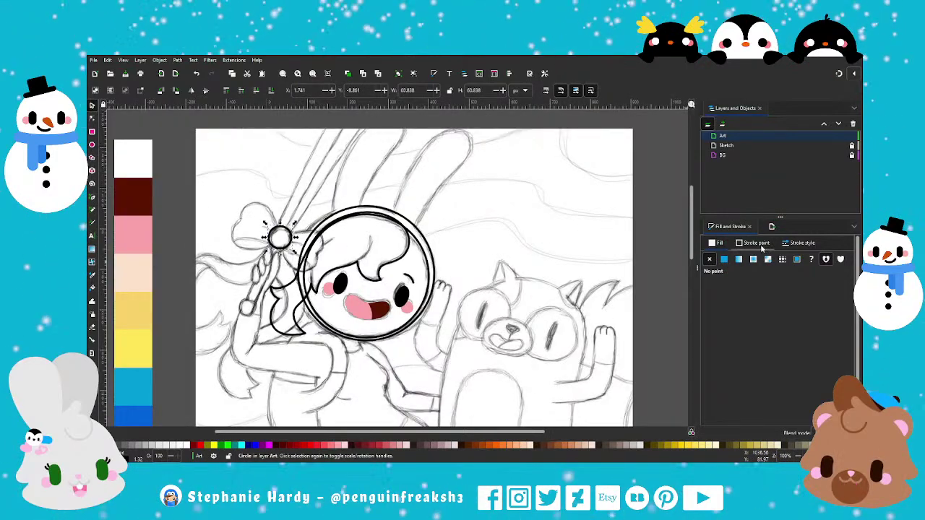
click(757, 244)
click(709, 258)
click(725, 261)
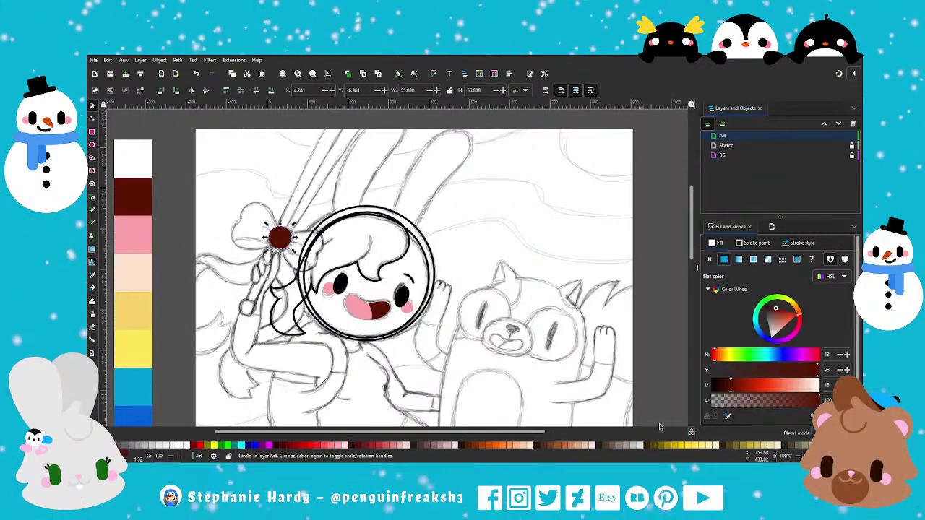
click(133, 233)
scroll(336, 276, down, 1)
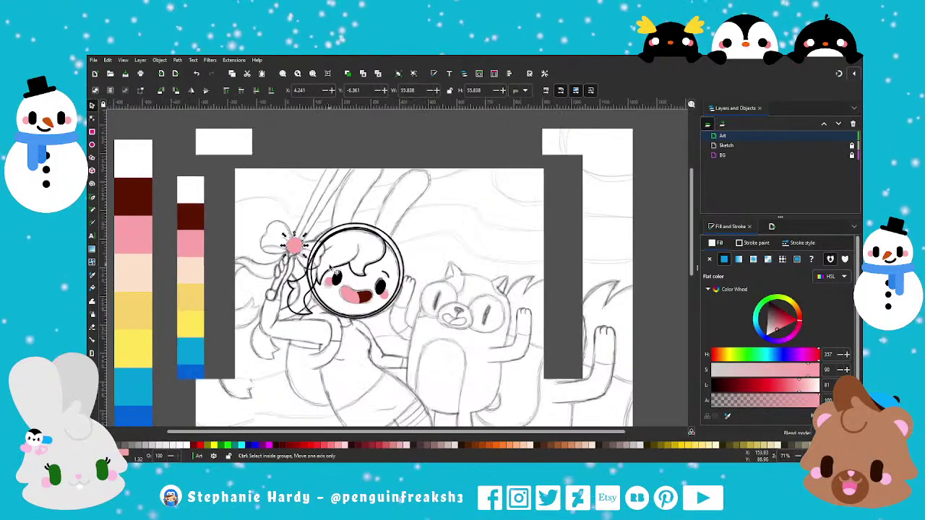
scroll(302, 252, up, 1)
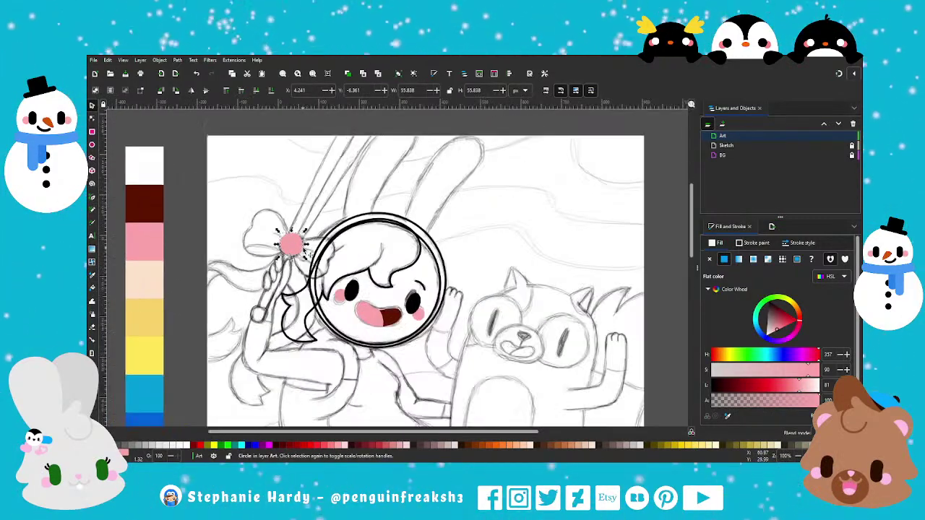
scroll(302, 252, up, 1)
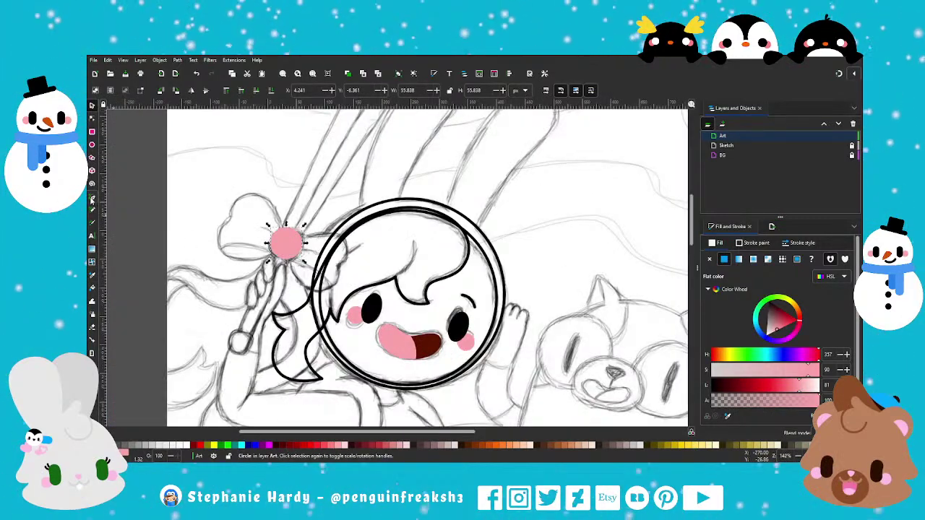
click(121, 236)
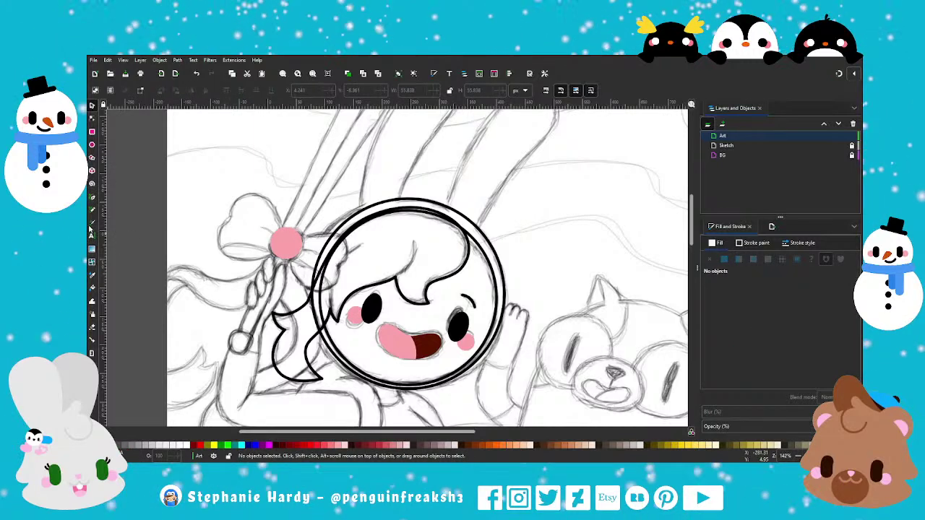
click(92, 197)
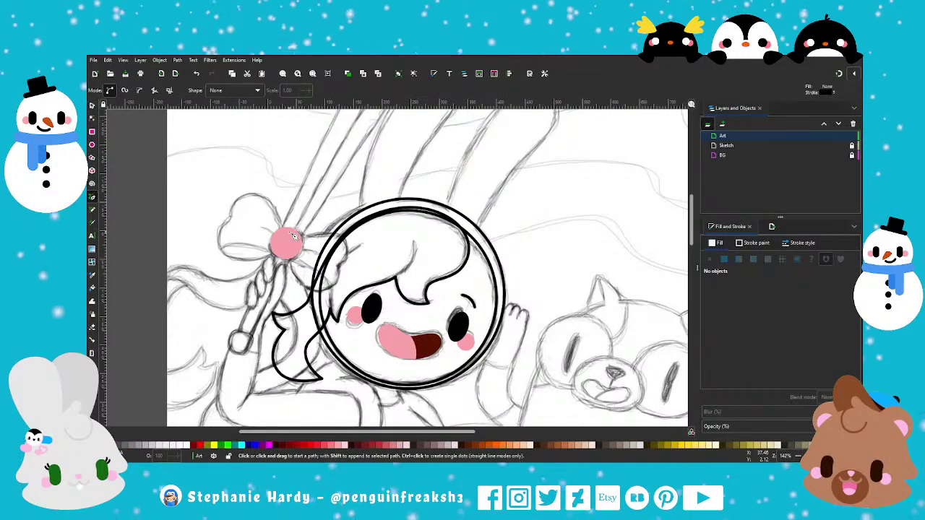
Step: Outline the bow's left loop as a three-point path and smooth it into a rounded loop
click(255, 196)
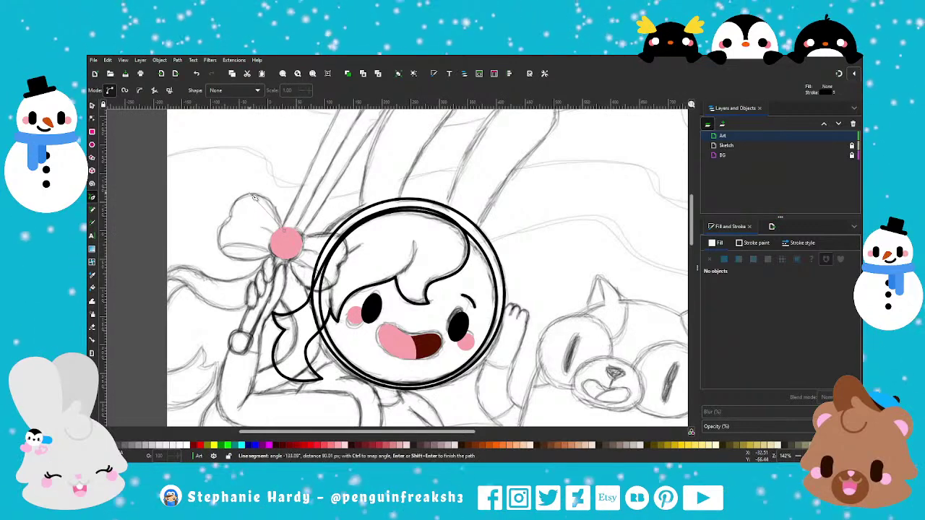
click(227, 254)
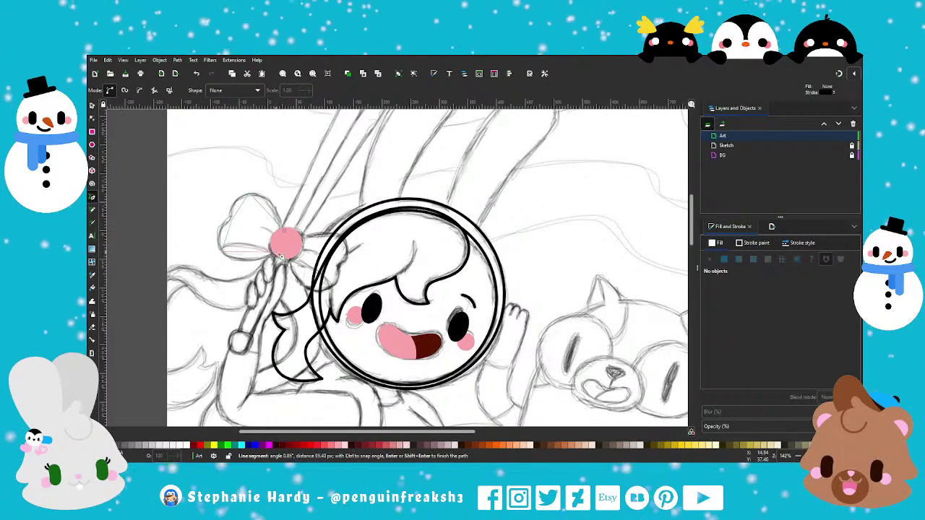
click(288, 233)
key(n)
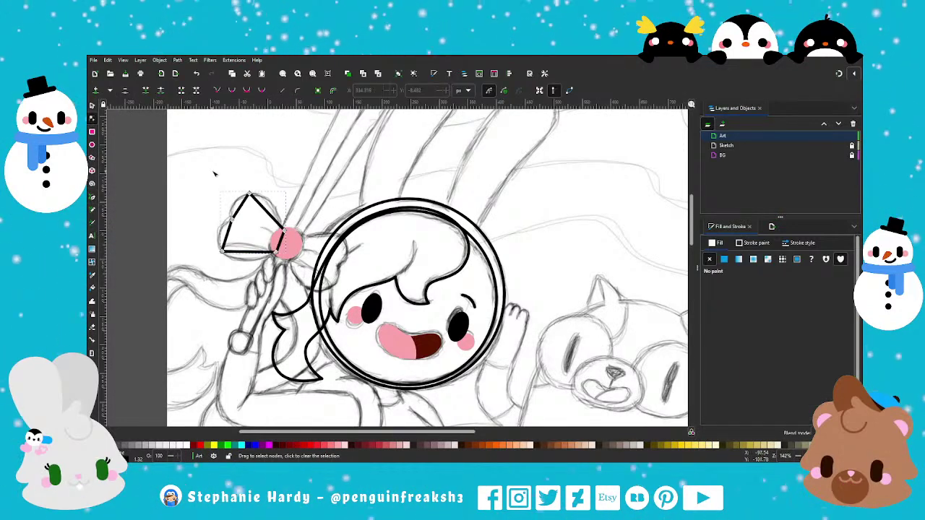
drag(211, 161, 266, 268)
click(239, 88)
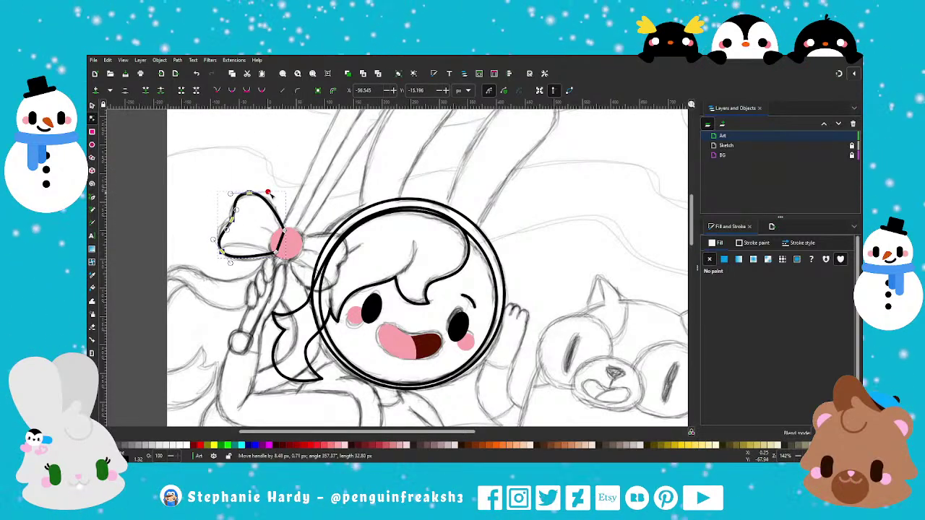
drag(250, 193, 234, 192)
drag(223, 254, 225, 256)
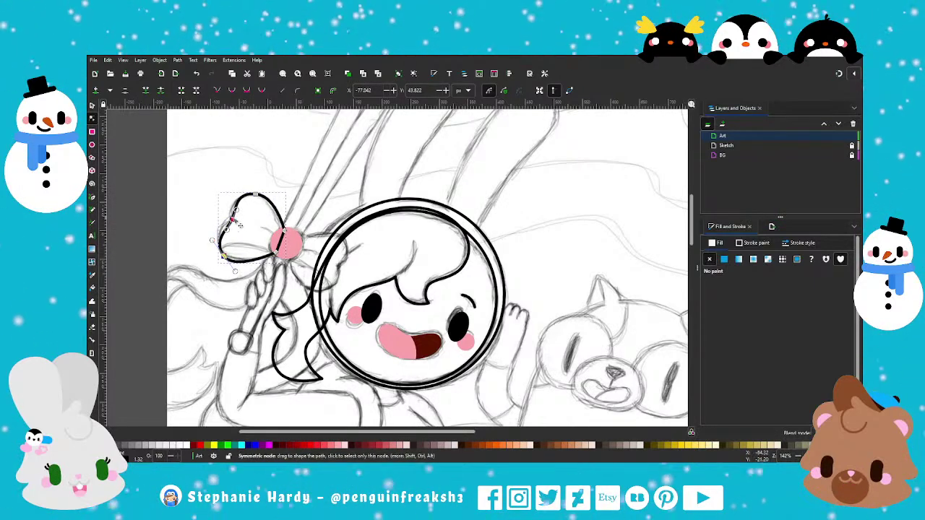
drag(236, 210, 258, 193)
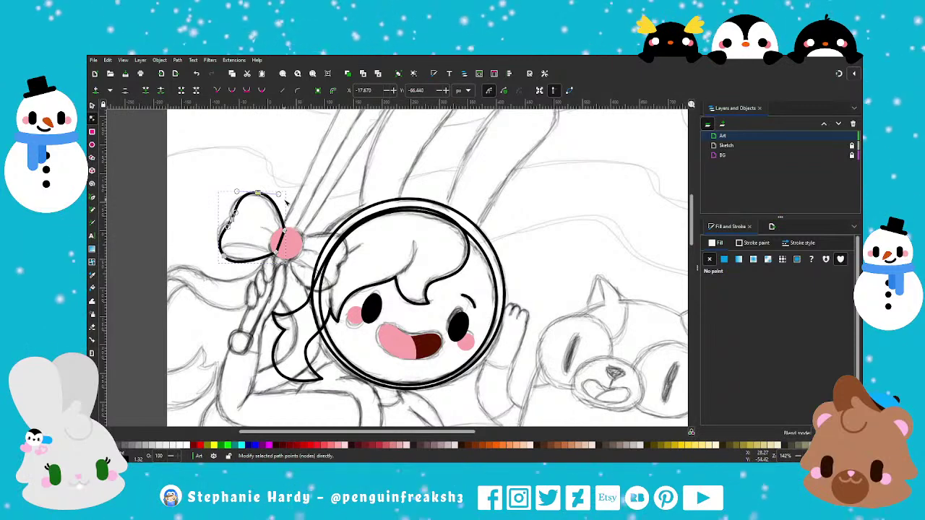
Step: Reselect the bow loop and further refine its curve
key(Escape)
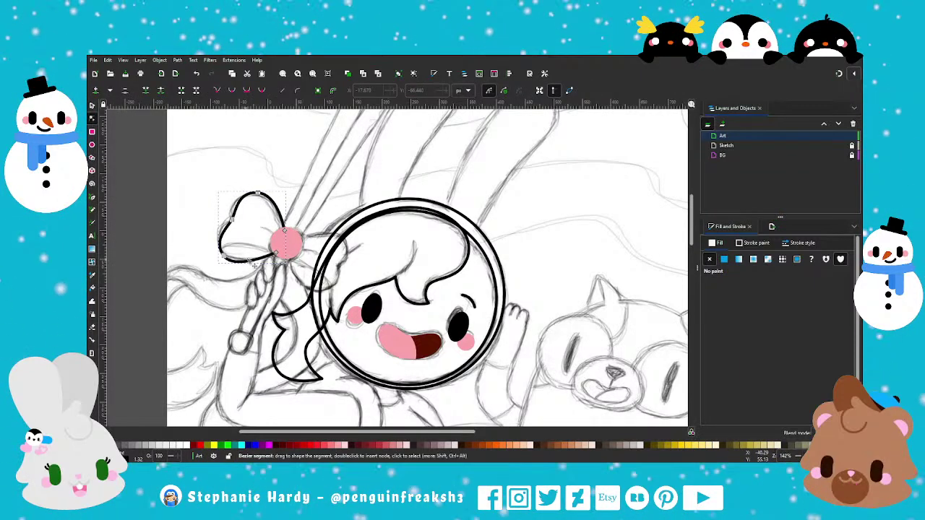
key(s)
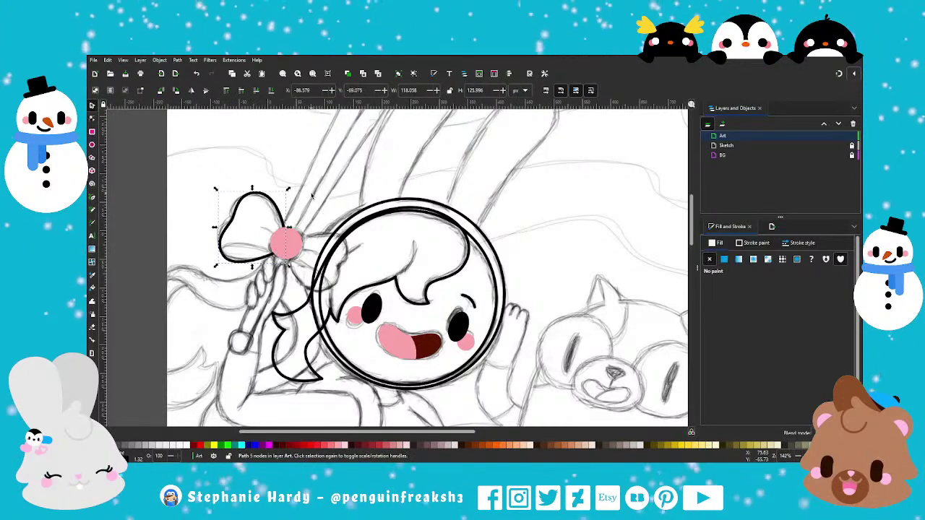
key(Escape)
scroll(309, 195, down, 1)
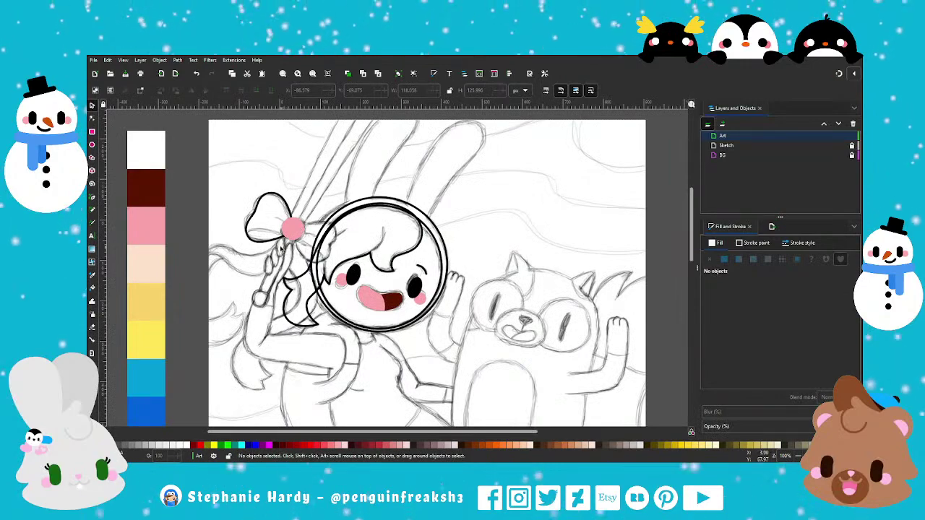
scroll(281, 238, up, 2)
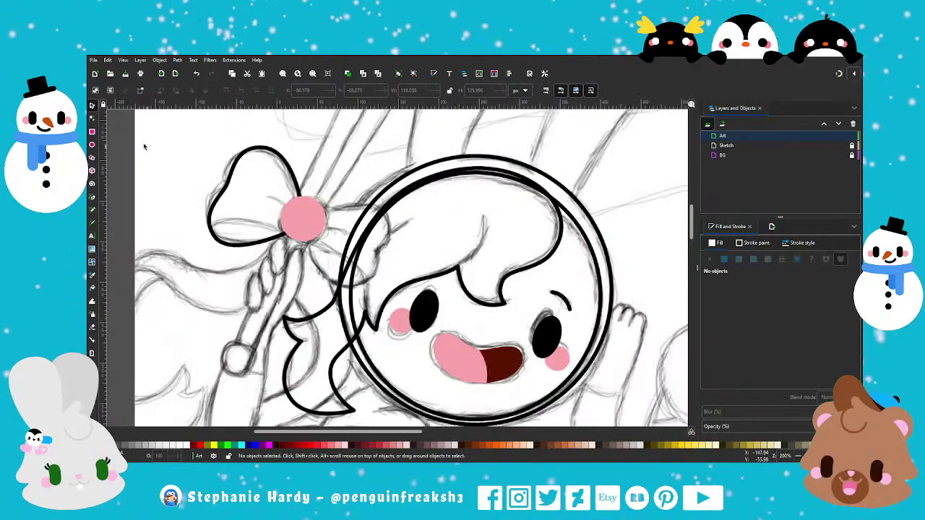
click(93, 118)
click(214, 239)
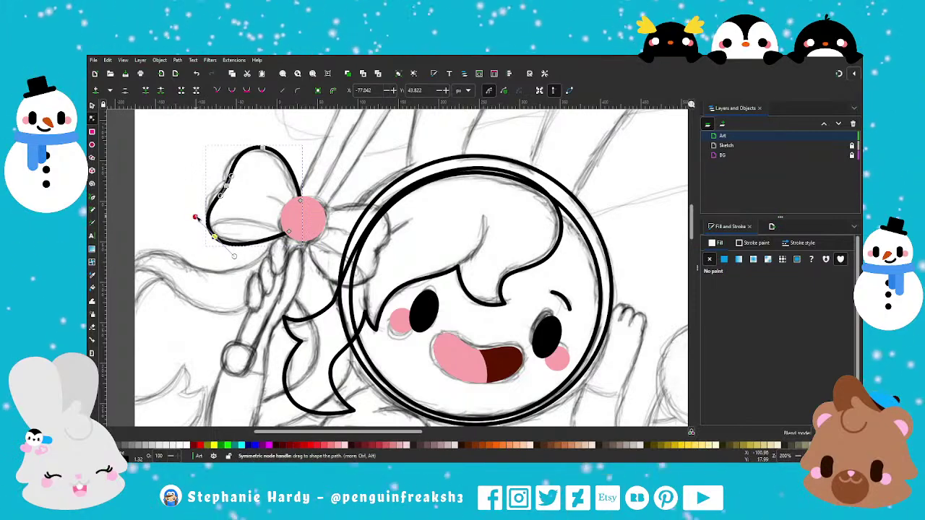
drag(195, 217, 198, 217)
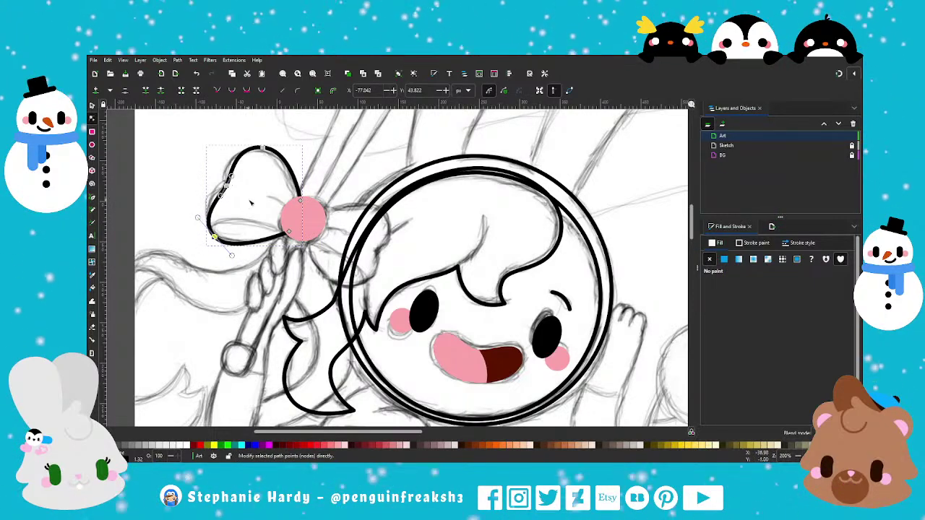
scroll(251, 203, down, 1)
Step: Draw a short crease line beside the pink bow centre
key(s)
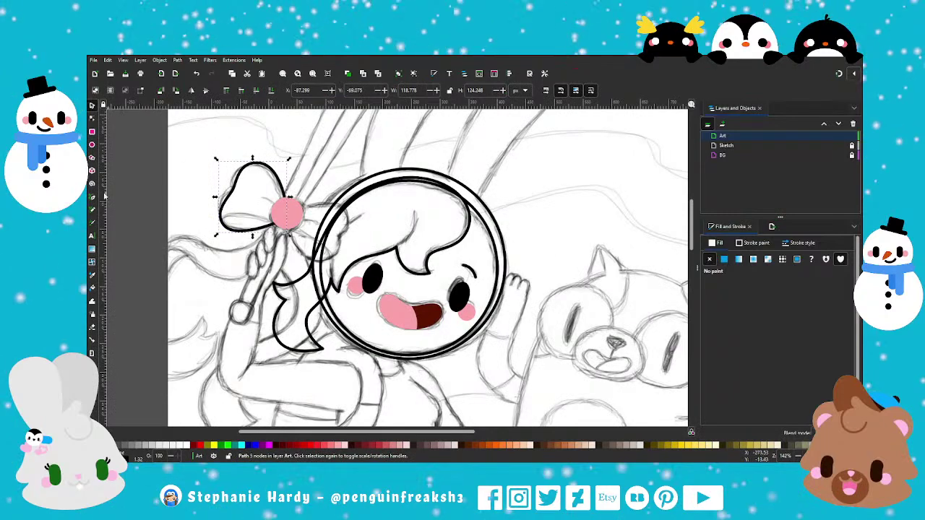
click(92, 198)
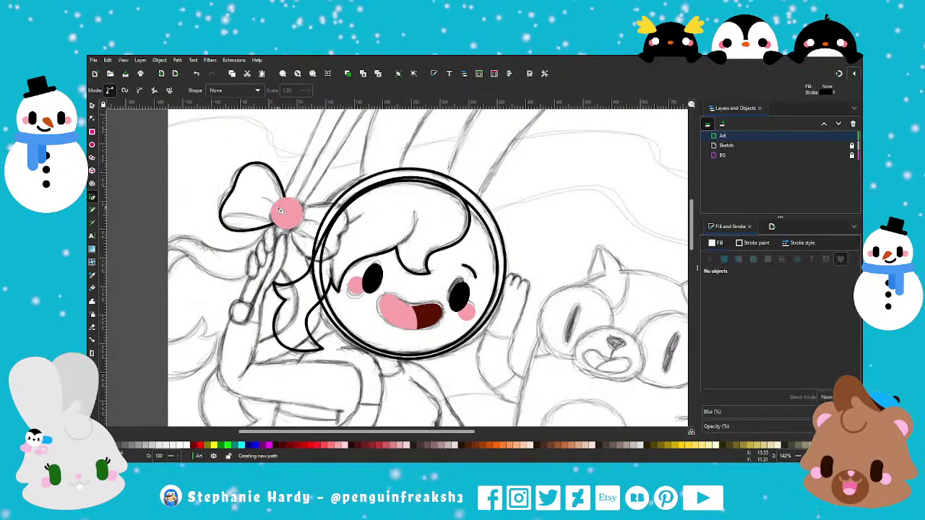
key(n)
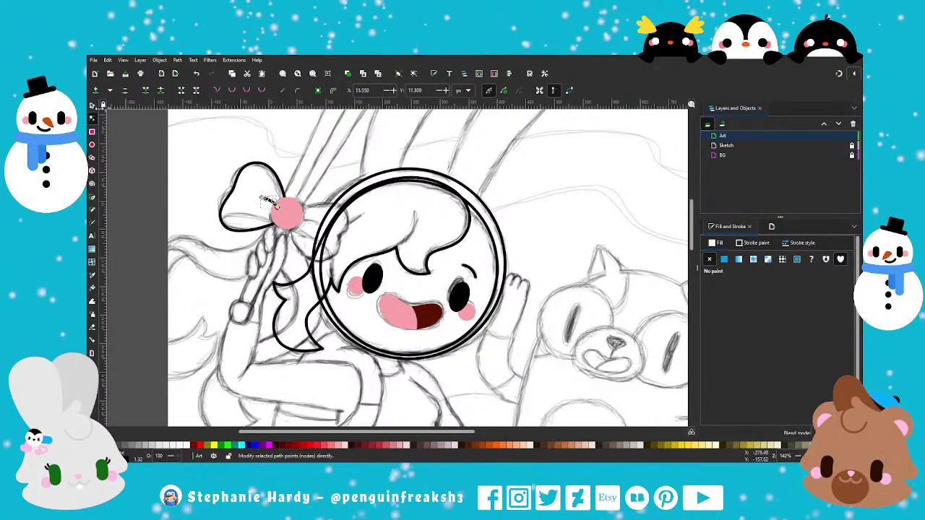
key(s)
key(Escape)
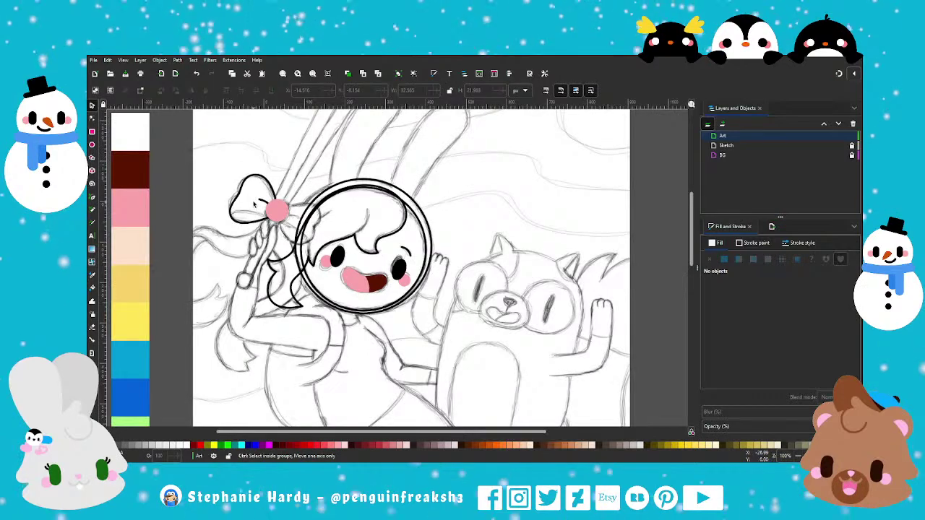
scroll(262, 206, up, 1)
scroll(262, 206, up, 1)
Step: Rotate the crease line slightly and bend it into a curve
click(253, 196)
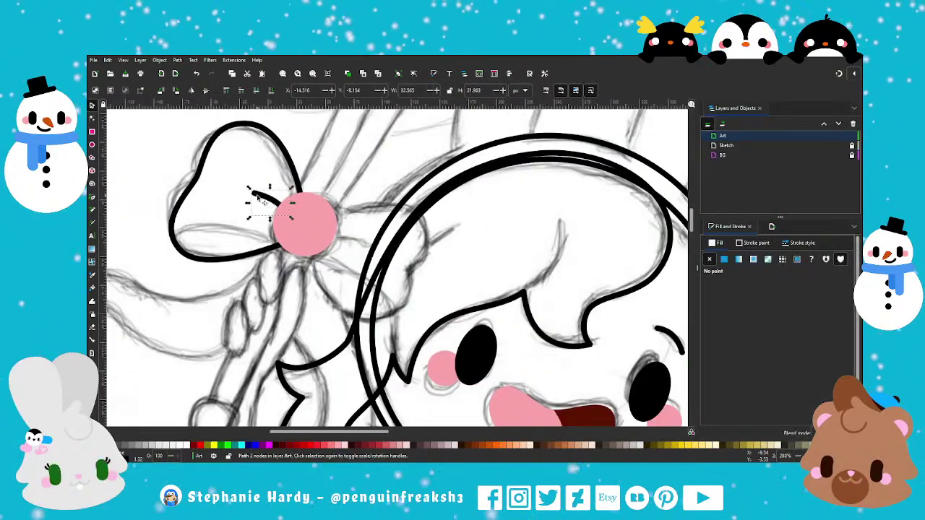
drag(248, 189, 251, 185)
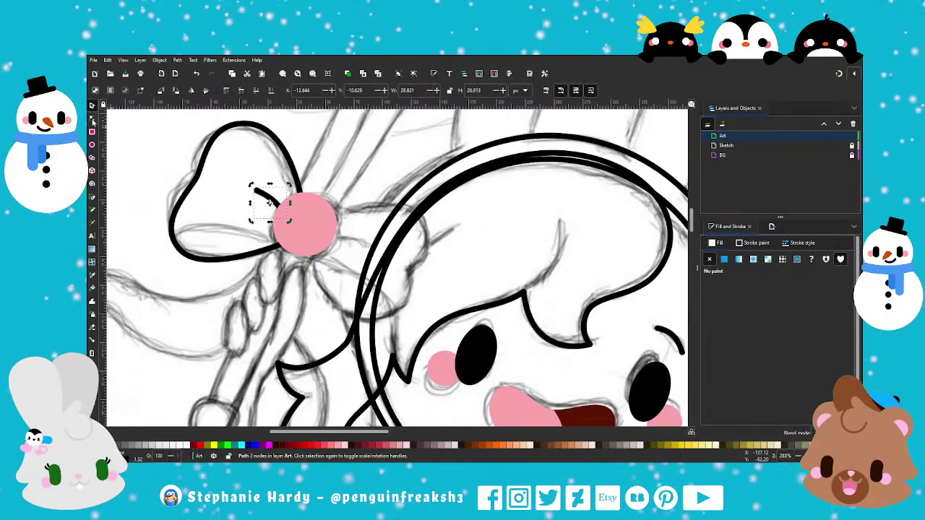
key(n)
drag(267, 194, 284, 216)
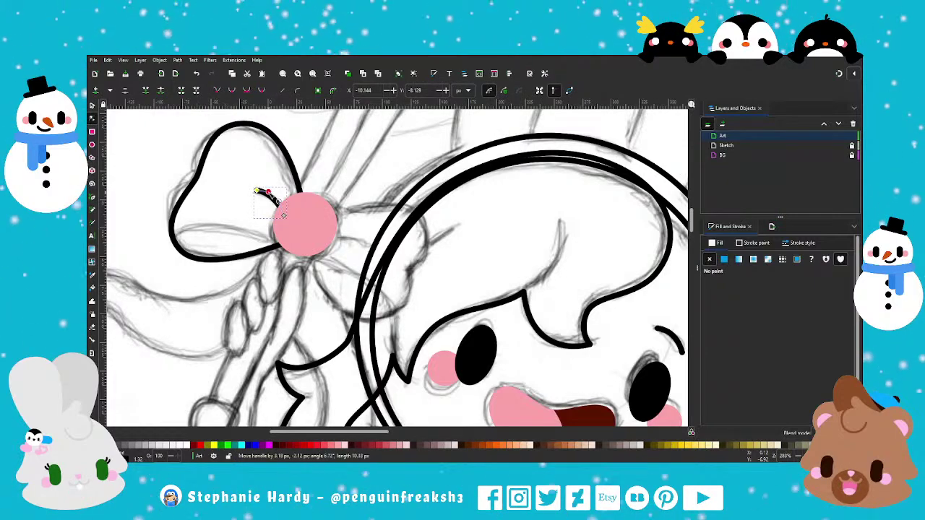
click(92, 106)
key(Escape)
scroll(293, 211, down, 2)
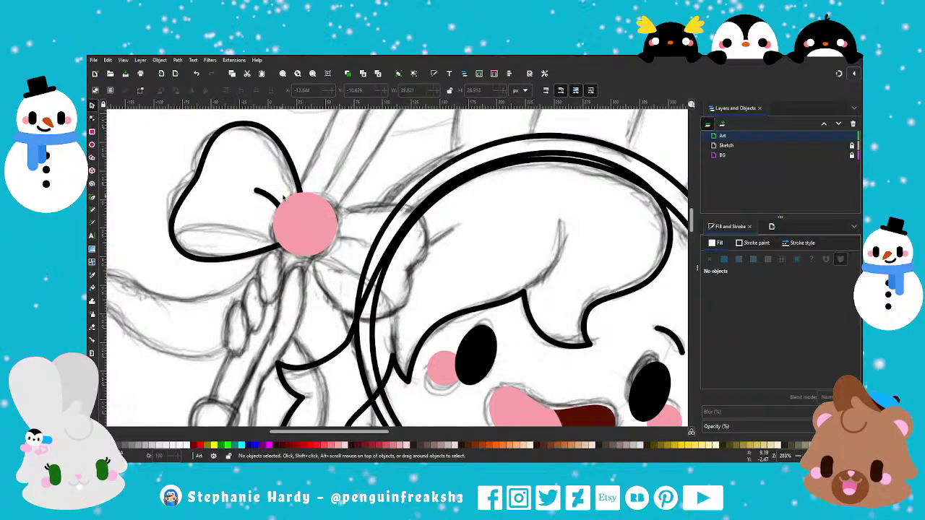
scroll(263, 233, up, 1)
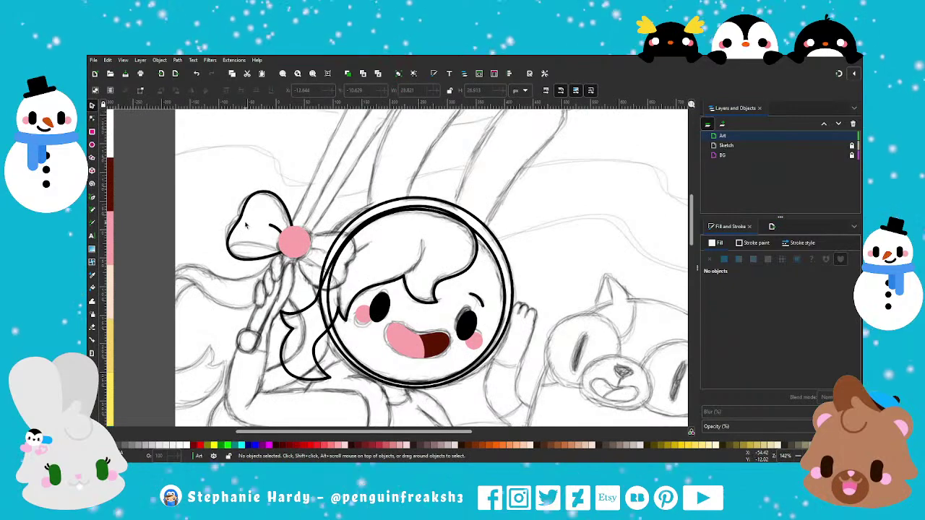
scroll(253, 228, up, 1)
scroll(242, 222, up, 1)
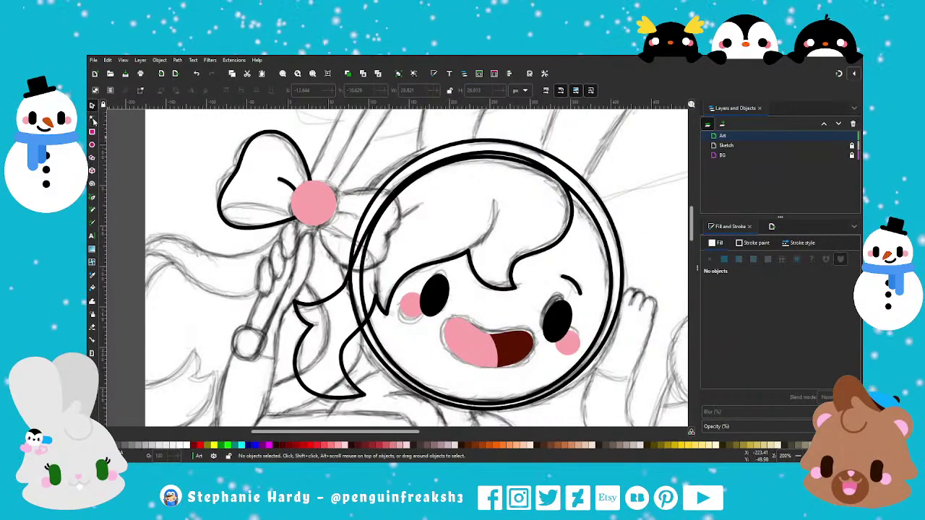
Step: Draw a closed triangular ribbon tail under the bow's left loop
key(n)
click(93, 211)
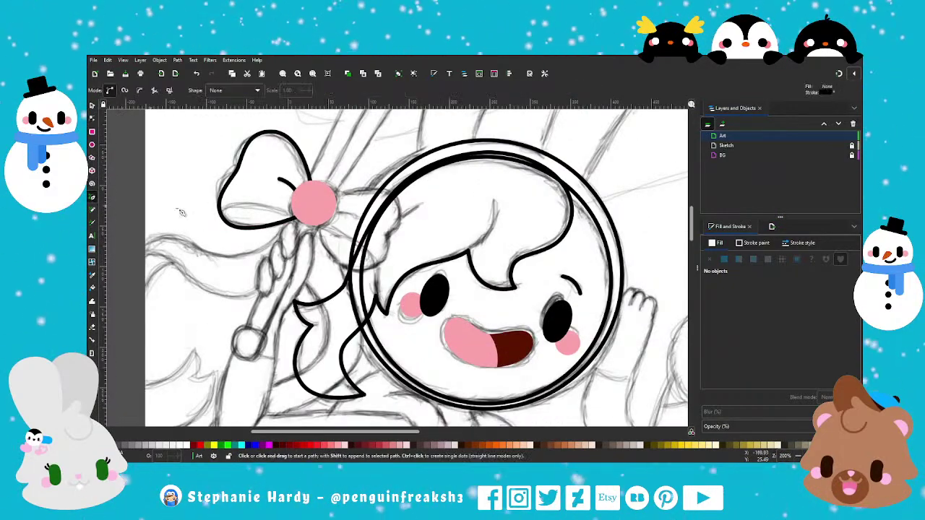
click(209, 214)
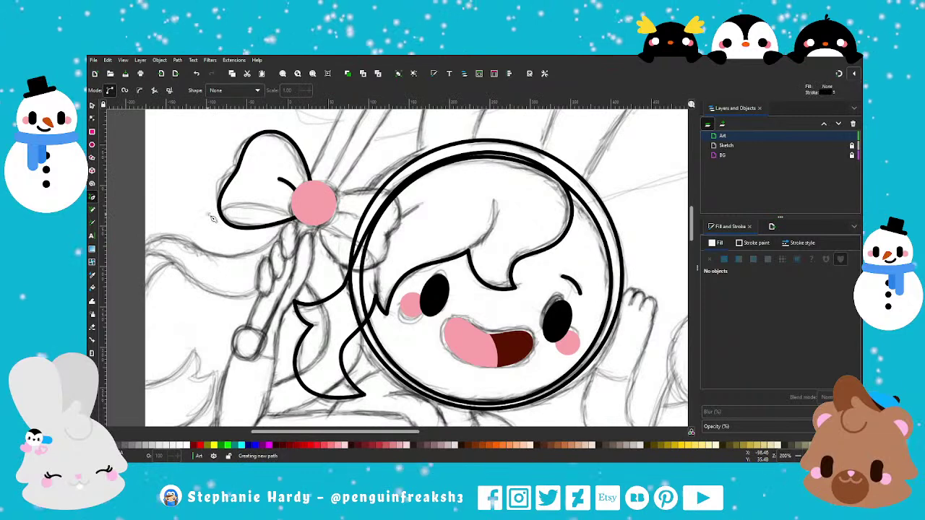
click(321, 210)
click(242, 253)
click(209, 213)
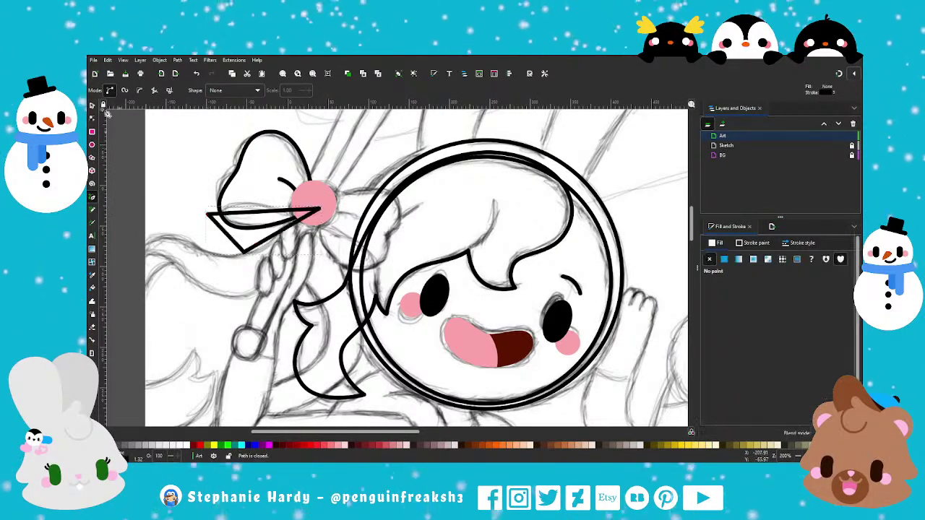
Step: Curve the ribbon tail's top edge gently toward the pink centre
key(n)
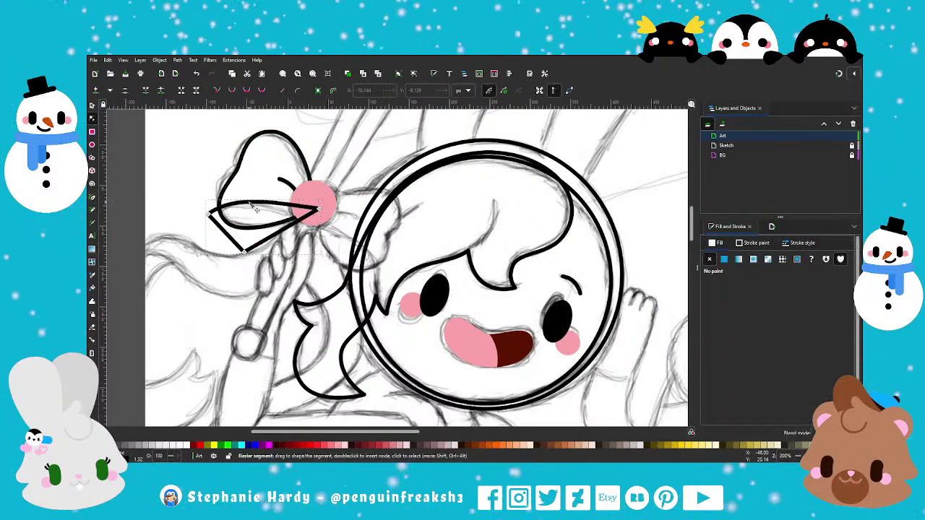
drag(318, 210, 283, 206)
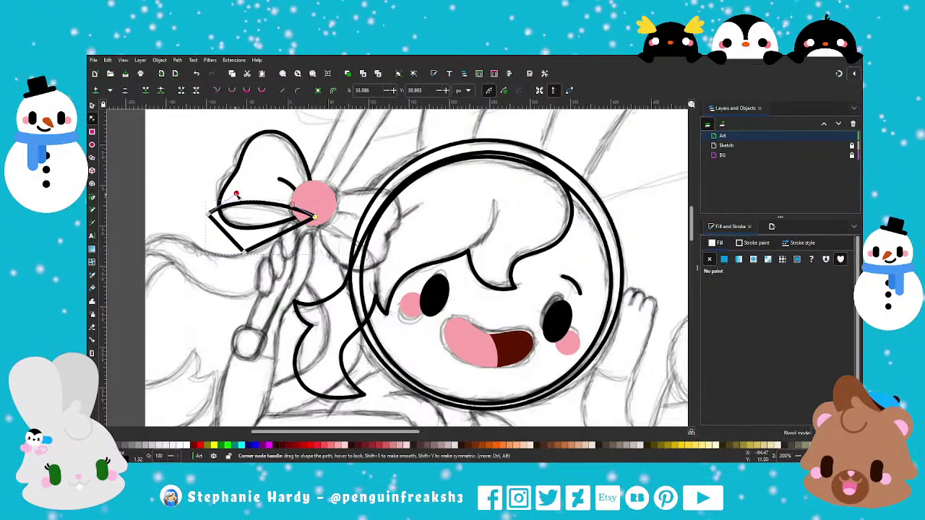
drag(236, 193, 233, 194)
key(s)
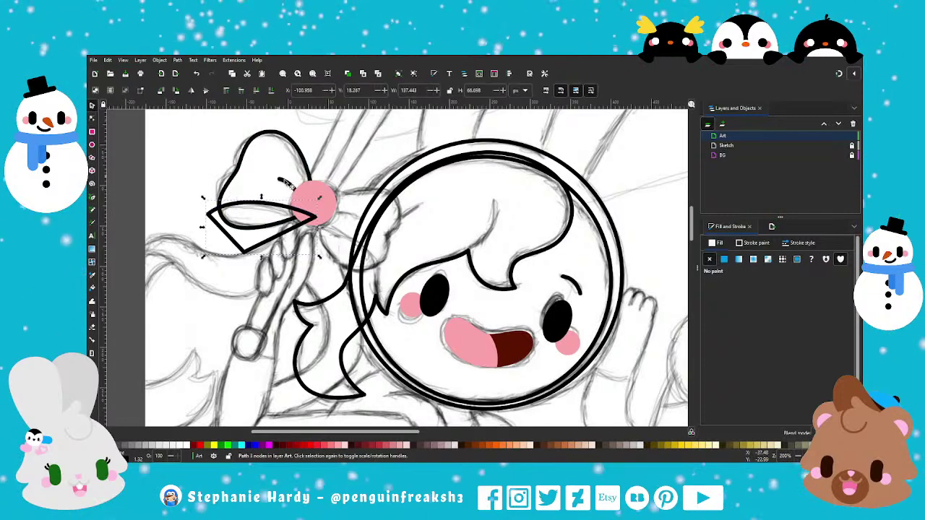
ctrl+scroll(295, 241, down, 1)
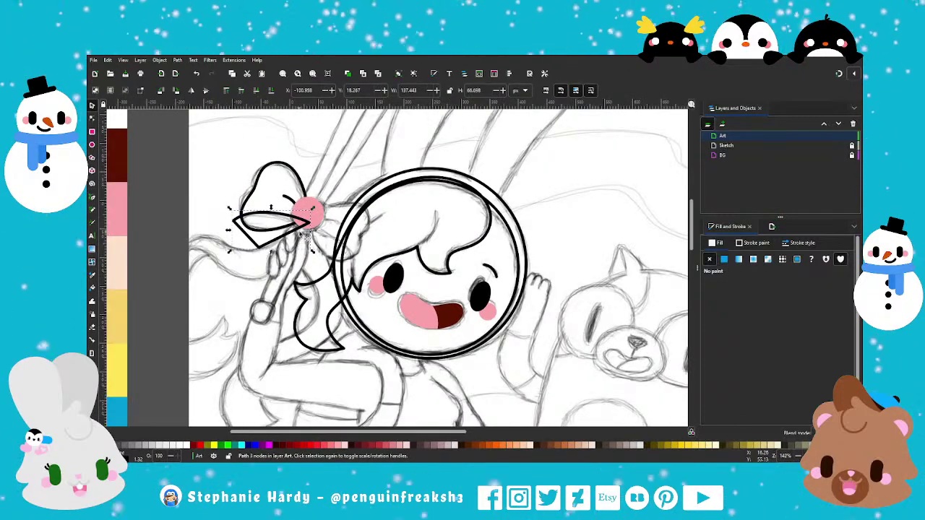
click(286, 167)
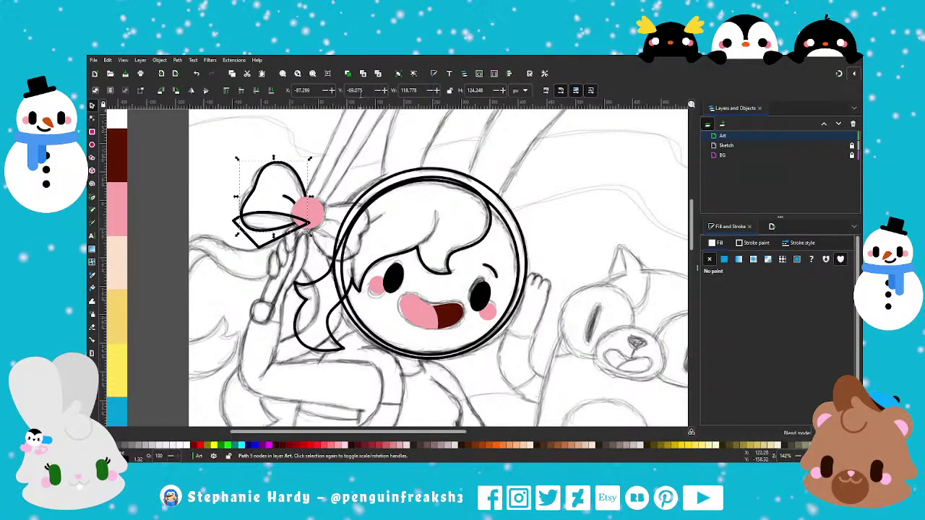
Step: Give the upper bow loop a flat fill and lower it beneath the outlines
click(725, 259)
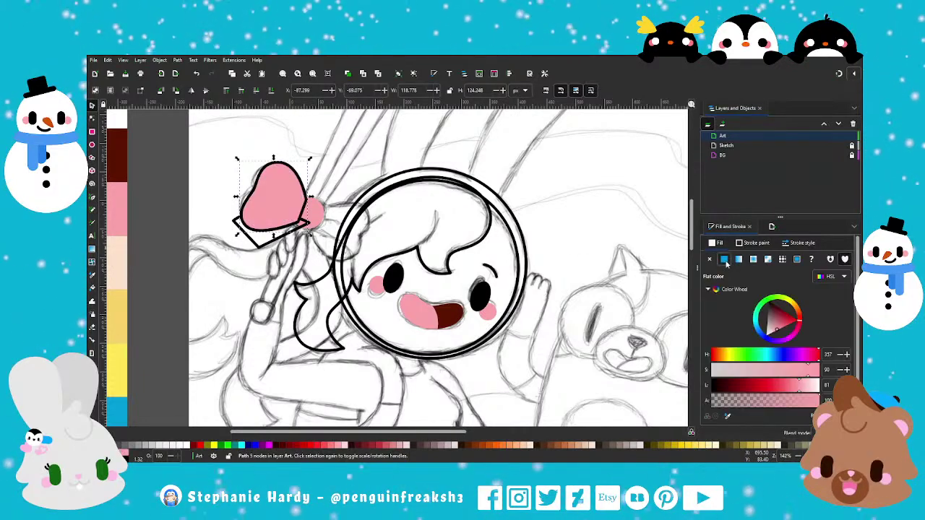
click(756, 243)
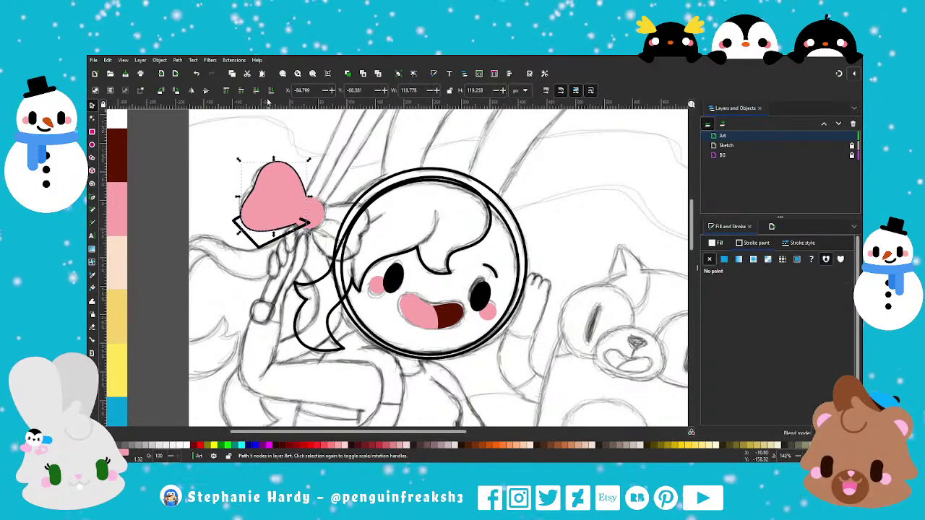
click(272, 90)
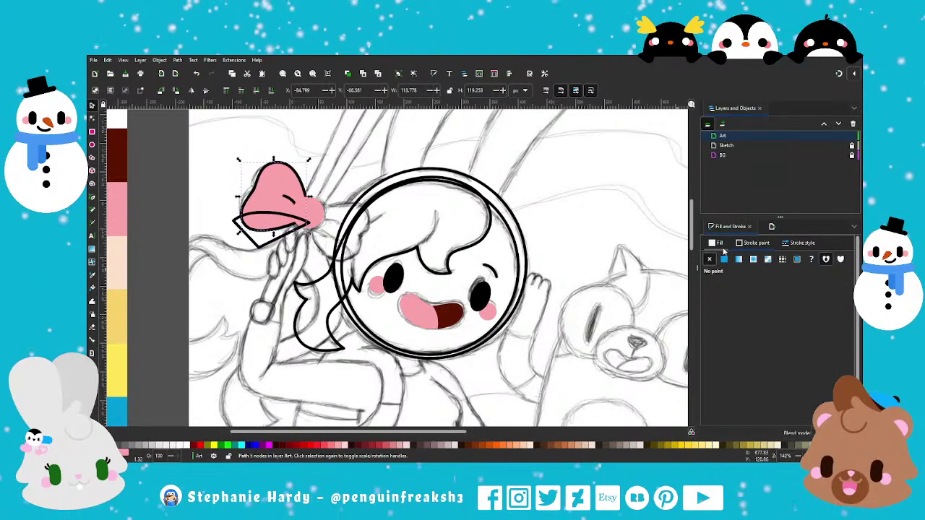
click(725, 259)
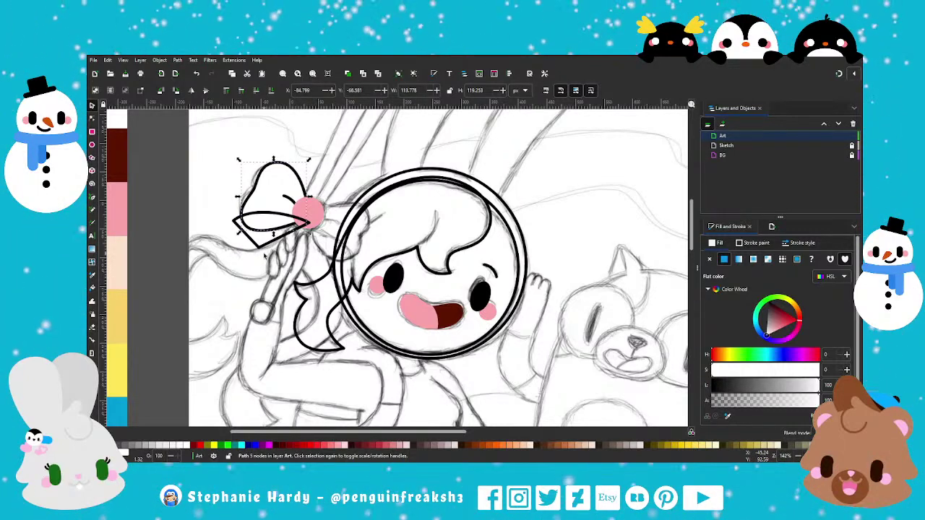
Step: Fill the lower ribbon shape with a flat light grey
click(265, 250)
click(725, 259)
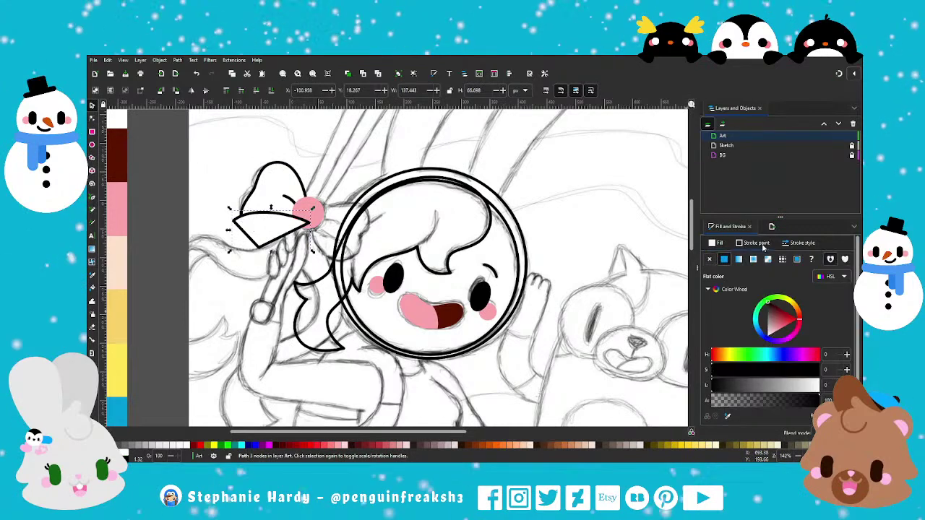
key(ctrl+z)
click(725, 259)
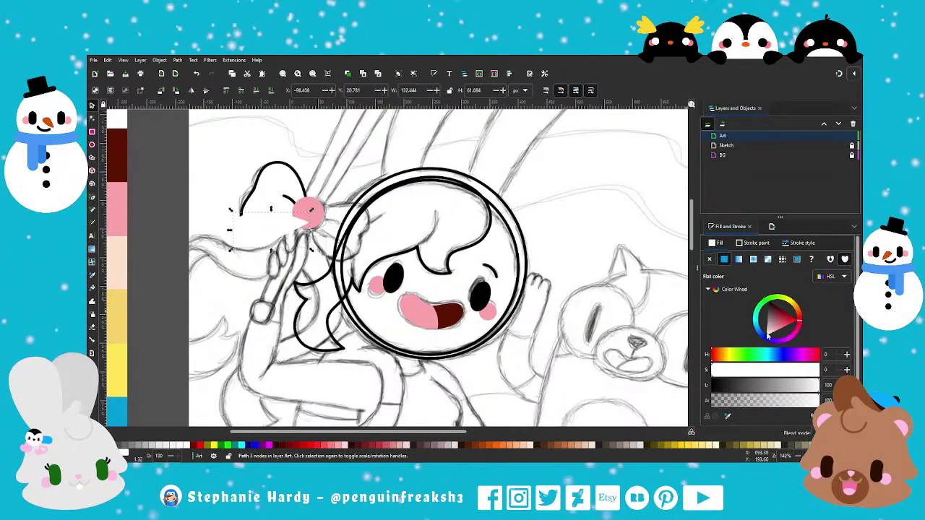
click(807, 385)
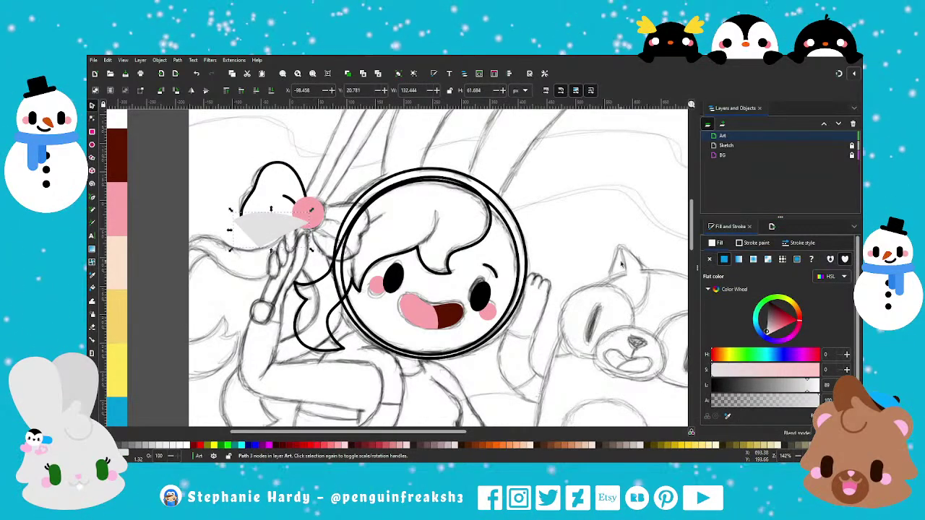
Step: Select the bow loop and ribbon shapes and delete one selected object
click(279, 168)
shift+click(264, 220)
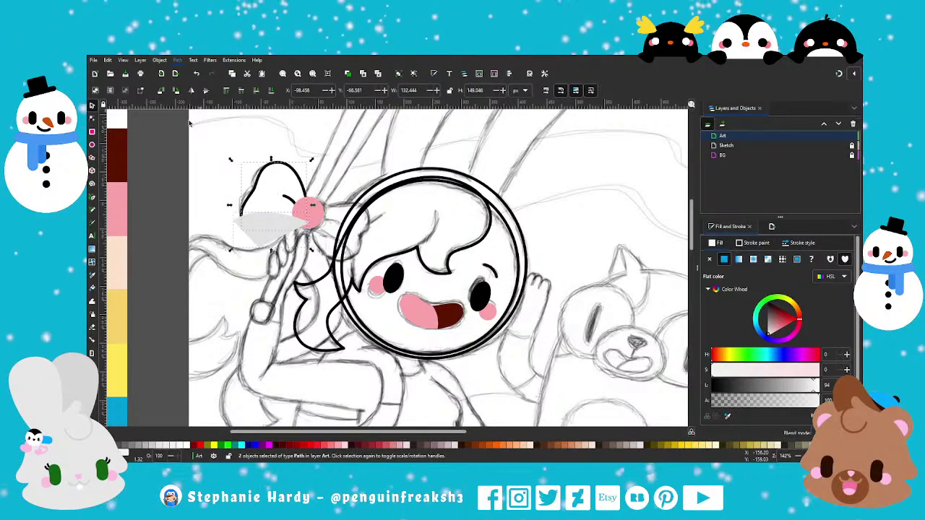
click(329, 213)
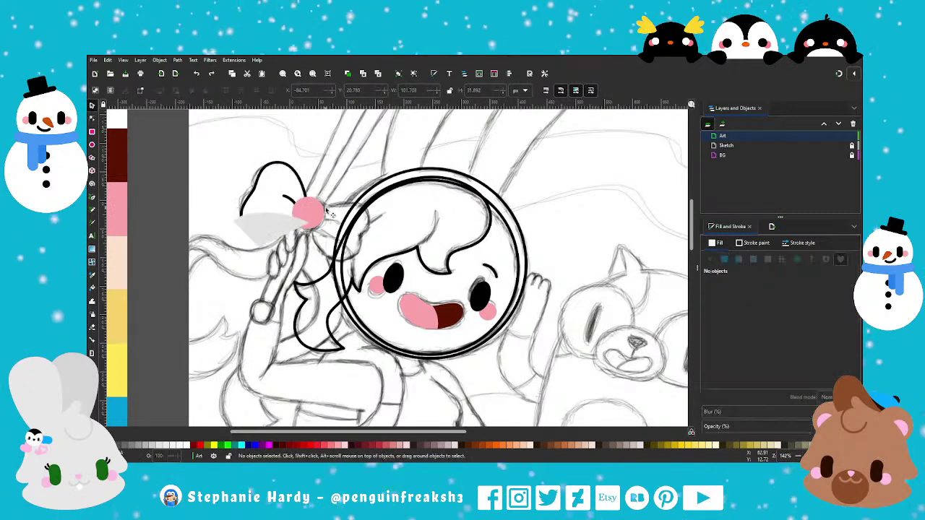
click(283, 170)
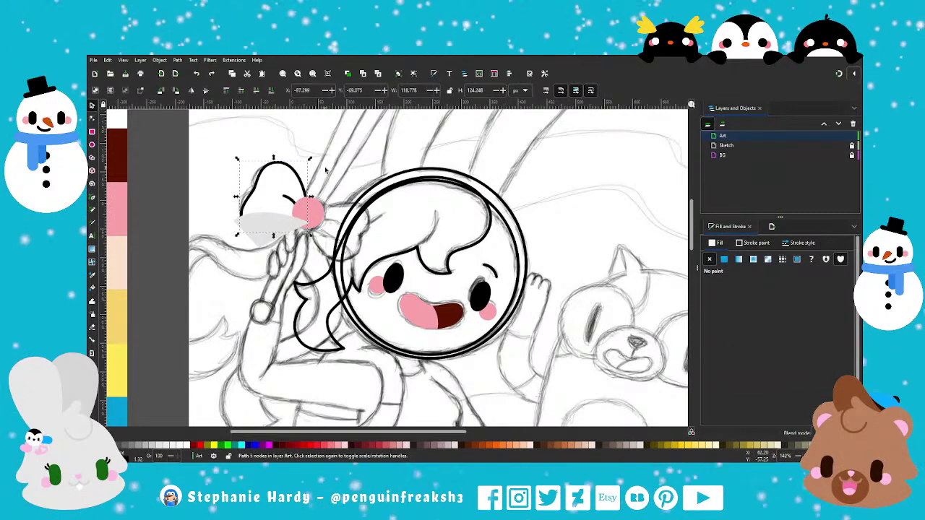
key(Delete)
click(283, 185)
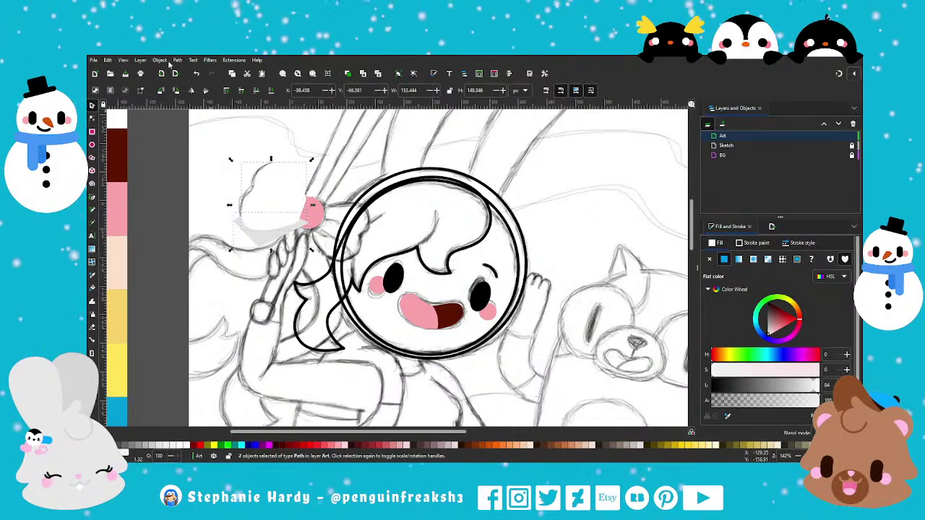
click(309, 210)
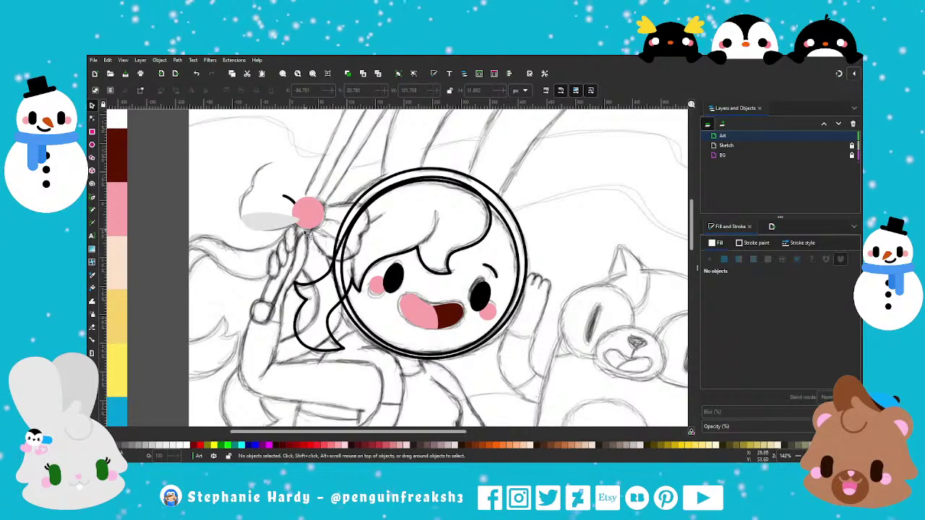
key(Escape)
key(1)
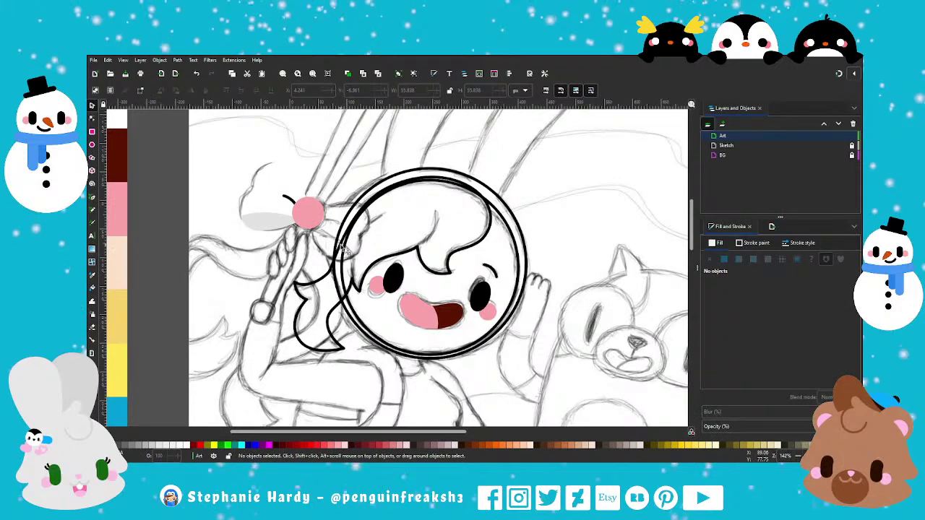
scroll(325, 194, up, 1)
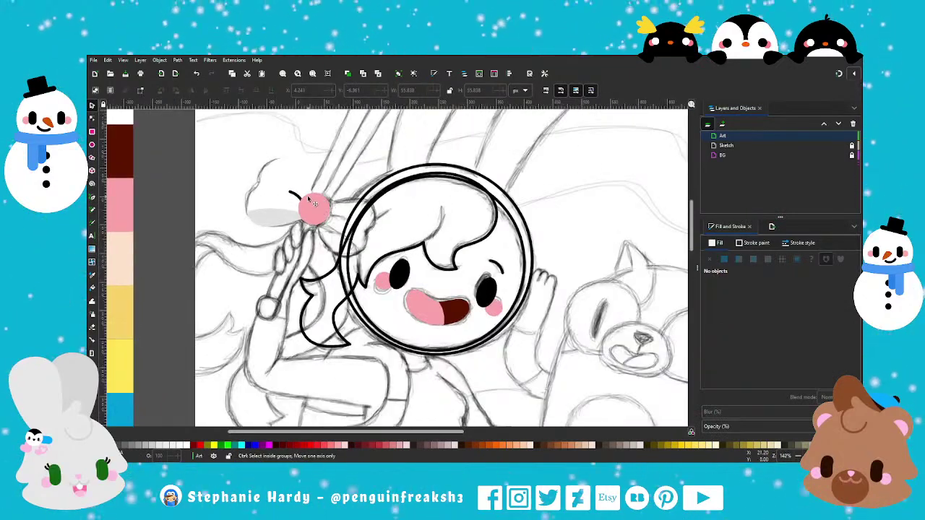
scroll(310, 198, up, 1)
Step: Change the small black line above the pink circle to a flat light grey stroke
click(296, 198)
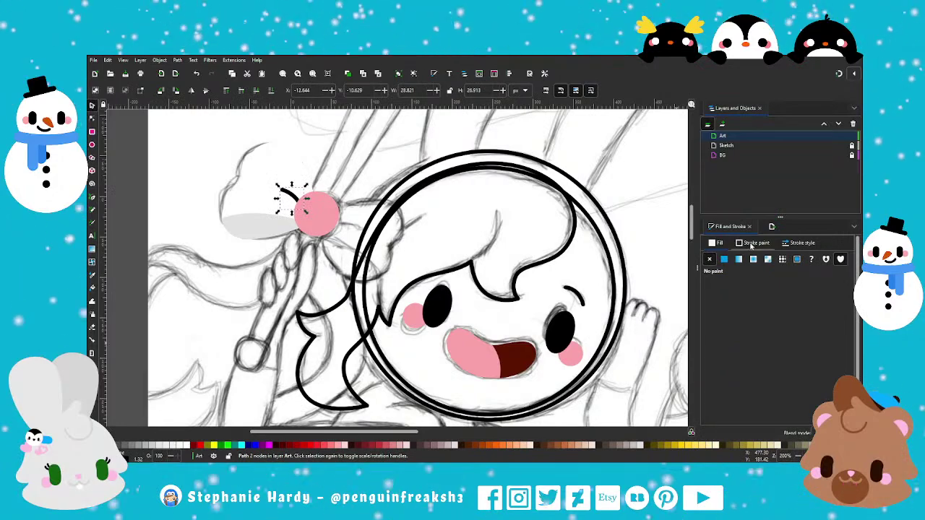
click(745, 245)
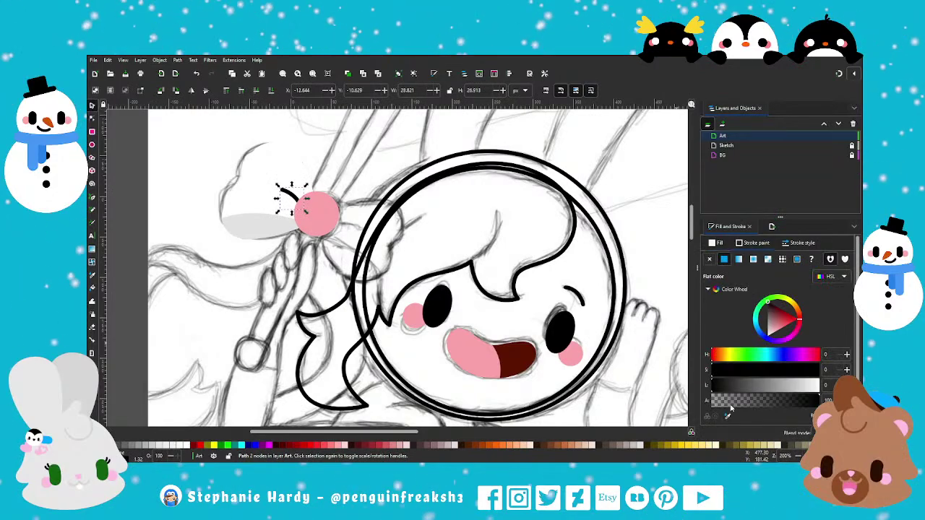
click(183, 153)
scroll(299, 235, down, 1)
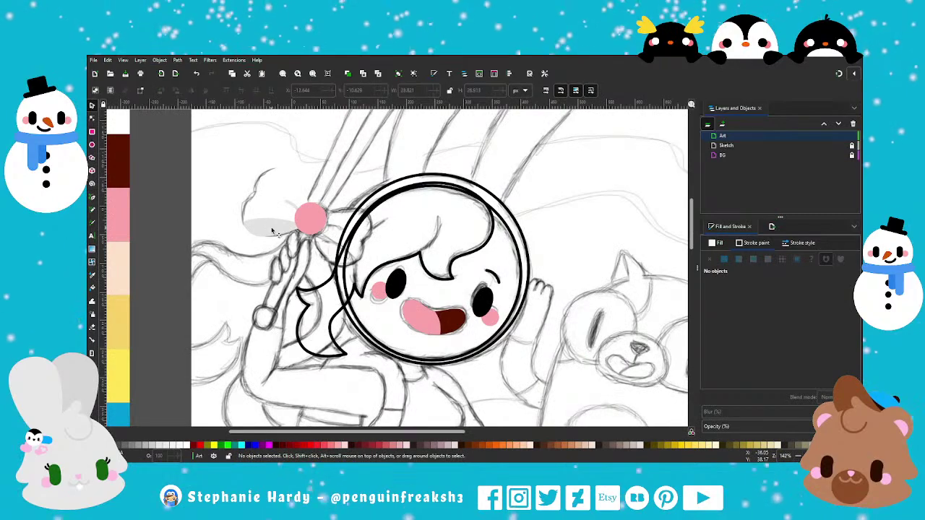
Step: Nudge the pale bow loop shapes slightly down-left so they sit around the pink centre
mouse_move(267, 231)
mouse_down()
mouse_move(296, 169)
mouse_move(389, 194)
mouse_move(402, 212)
mouse_move(343, 230)
mouse_up()
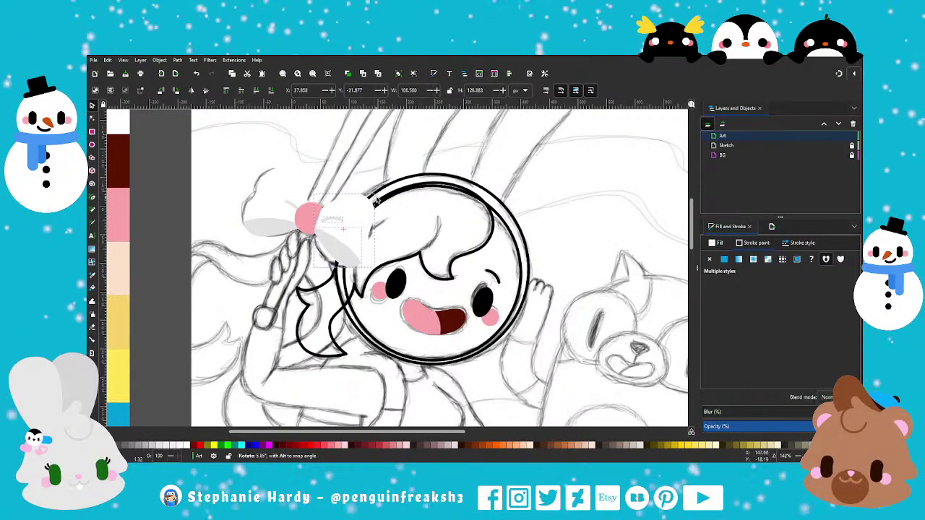
drag(370, 220, 374, 226)
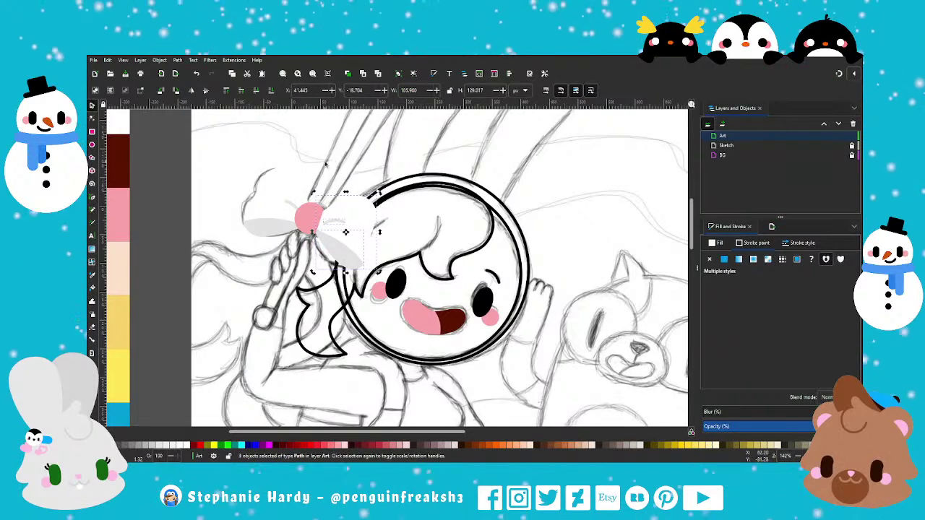
key(Escape)
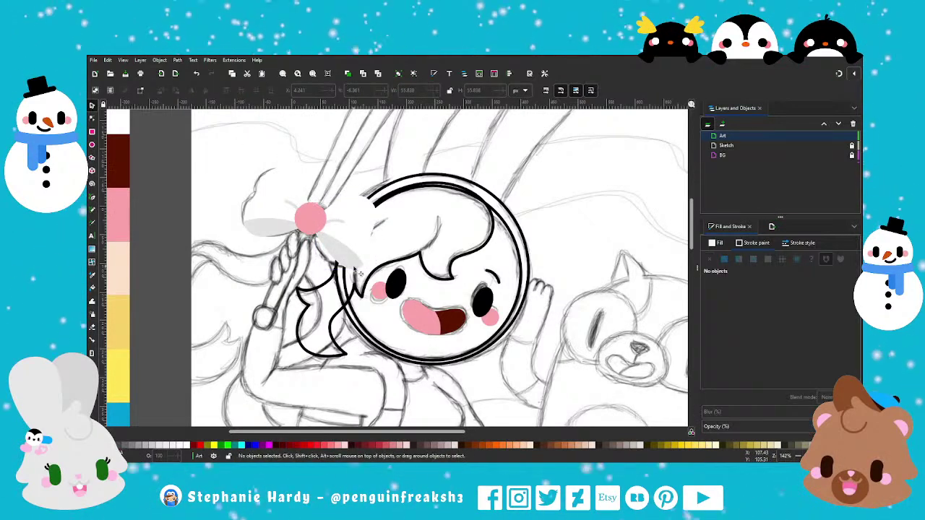
scroll(362, 237, down, 1)
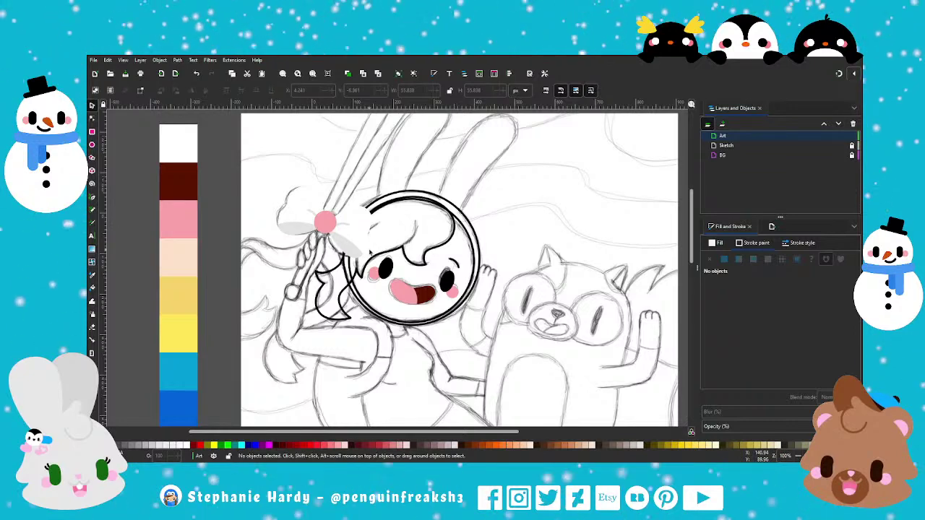
scroll(332, 230, up, 2)
click(354, 260)
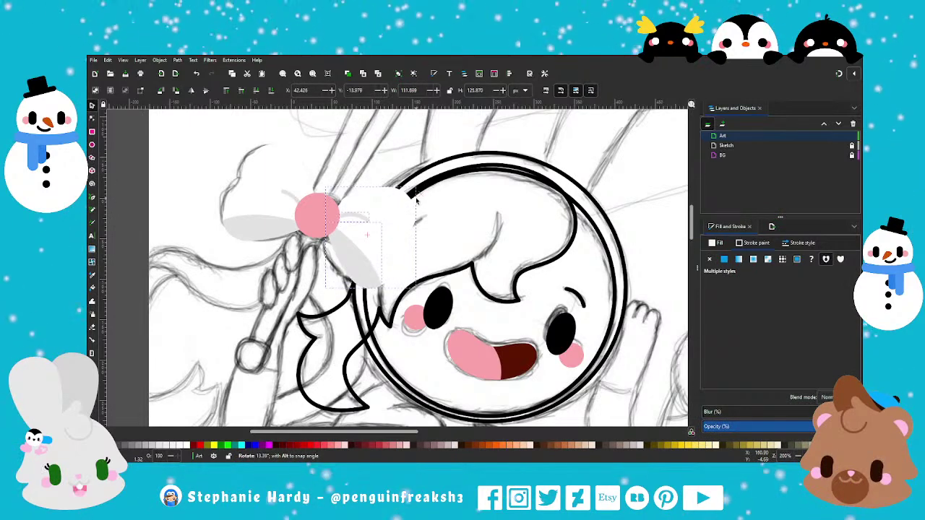
drag(395, 224, 391, 231)
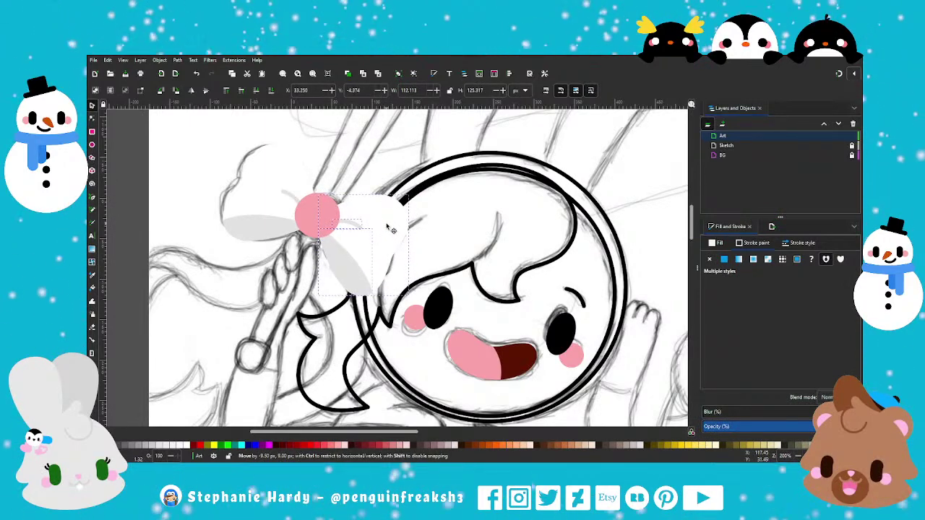
key(Escape)
scroll(381, 224, down, 1)
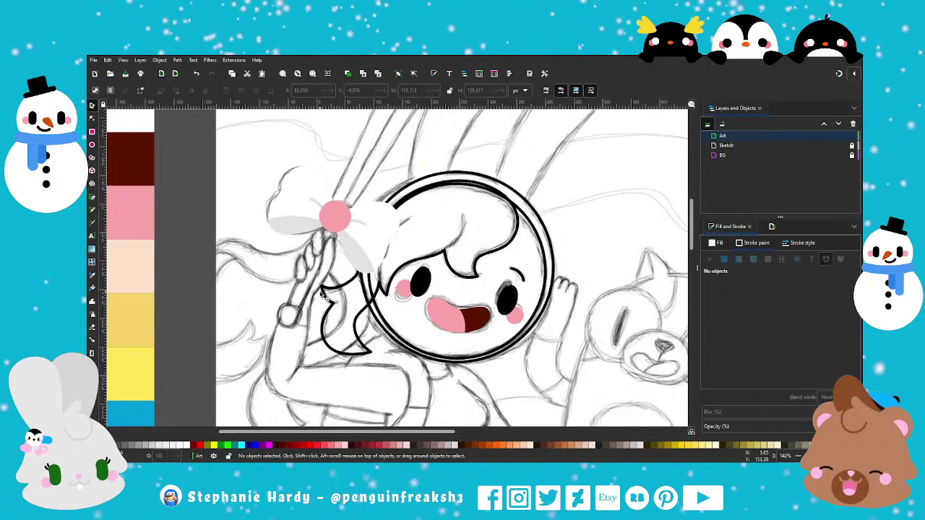
Step: Duplicate the pink bow centre, shrink it onto the wand's lower end, and colour it golden yellow
click(338, 216)
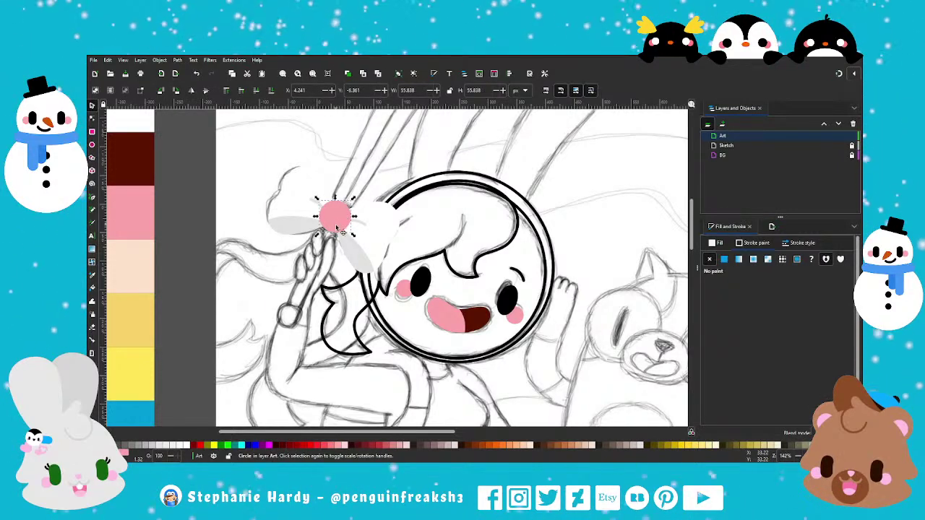
key(ctrl+d)
mouse_move(334, 215)
mouse_down()
mouse_move(325, 306)
mouse_move(295, 318)
mouse_up()
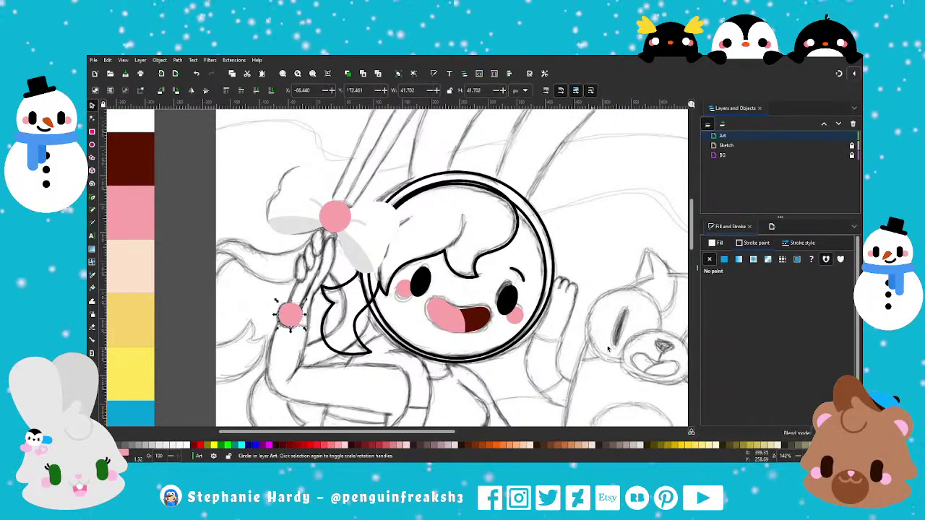
key(d)
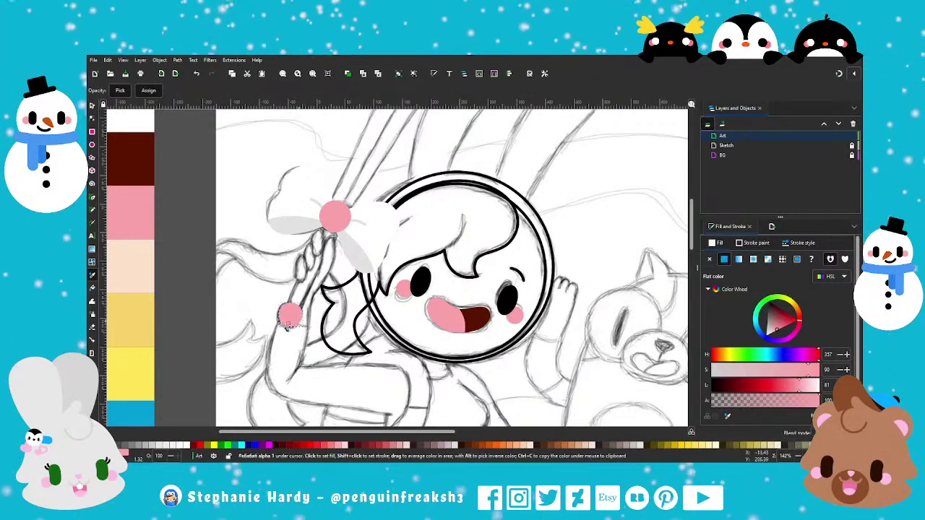
click(130, 318)
key(Escape)
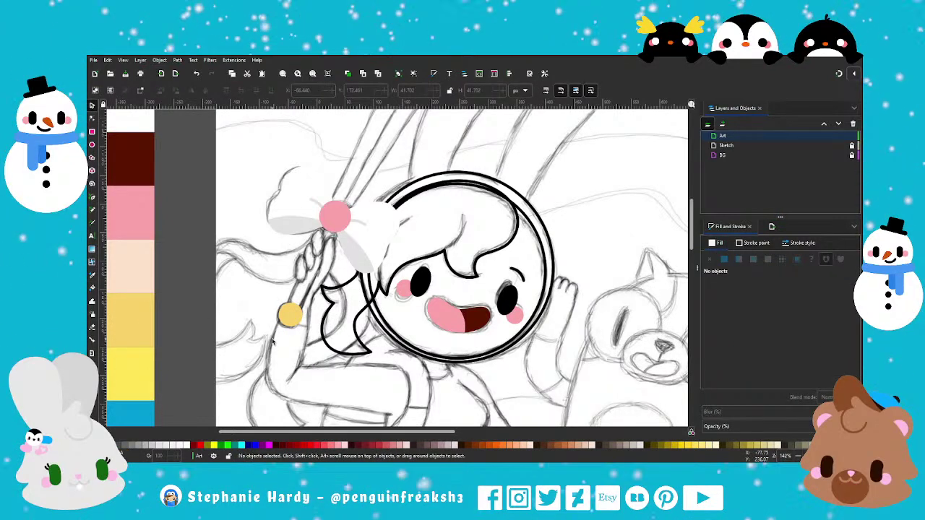
ctrl+scroll(274, 338, down, 1)
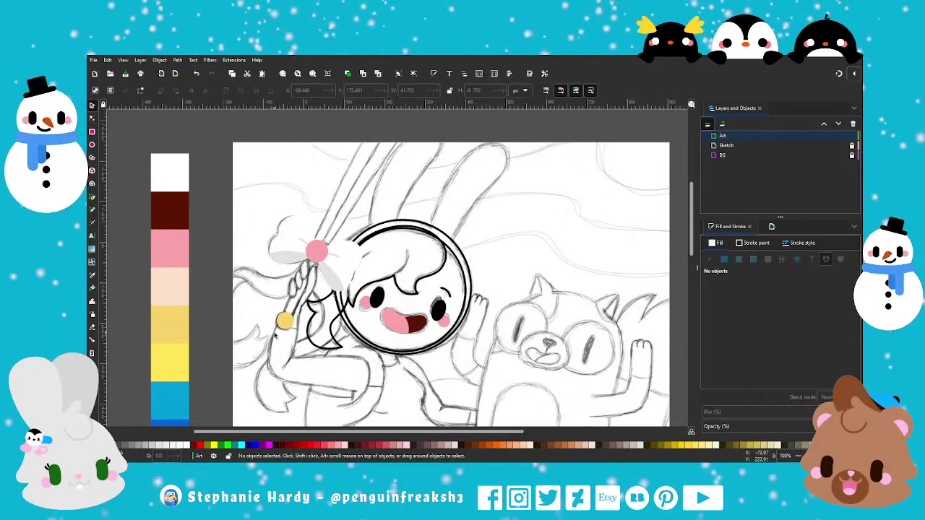
scroll(275, 334, up, 1)
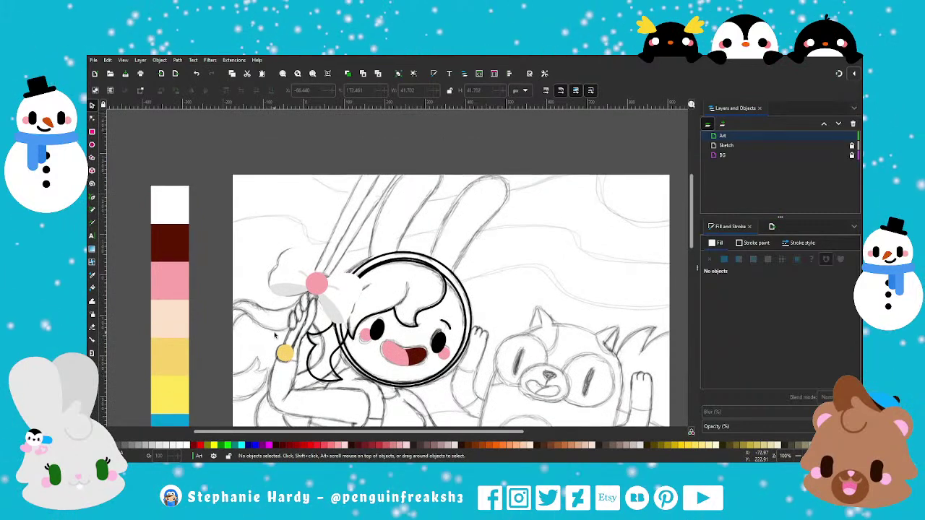
Step: Draw a straight centre line from the pink bow centre upward, nudging its top end slightly left
click(91, 197)
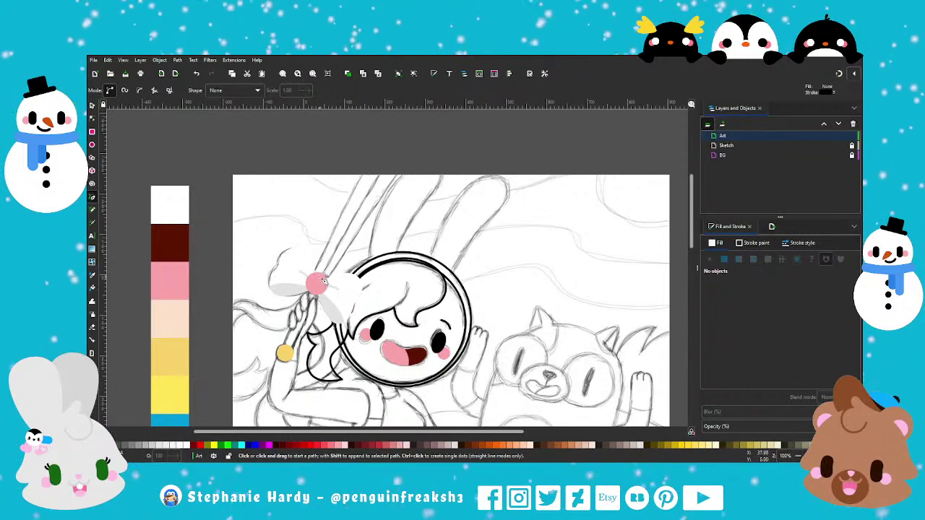
click(322, 280)
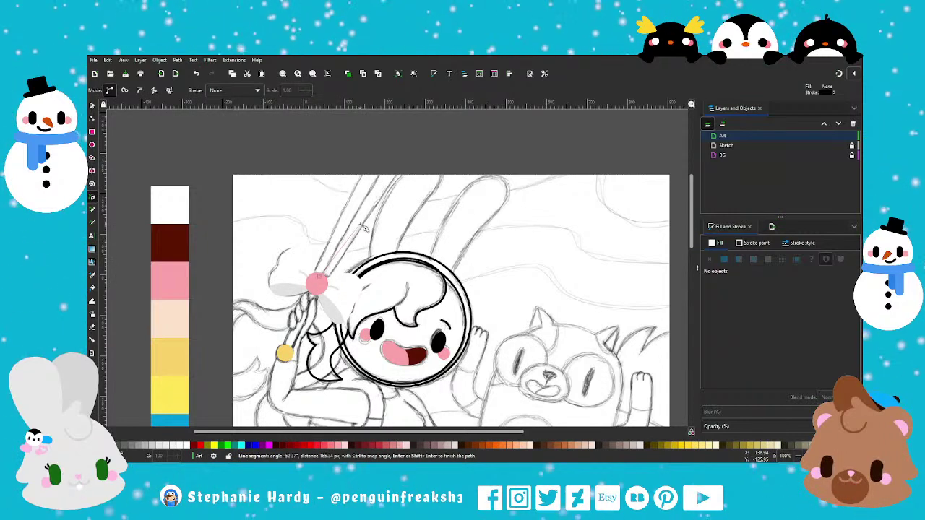
click(381, 171)
key(Return)
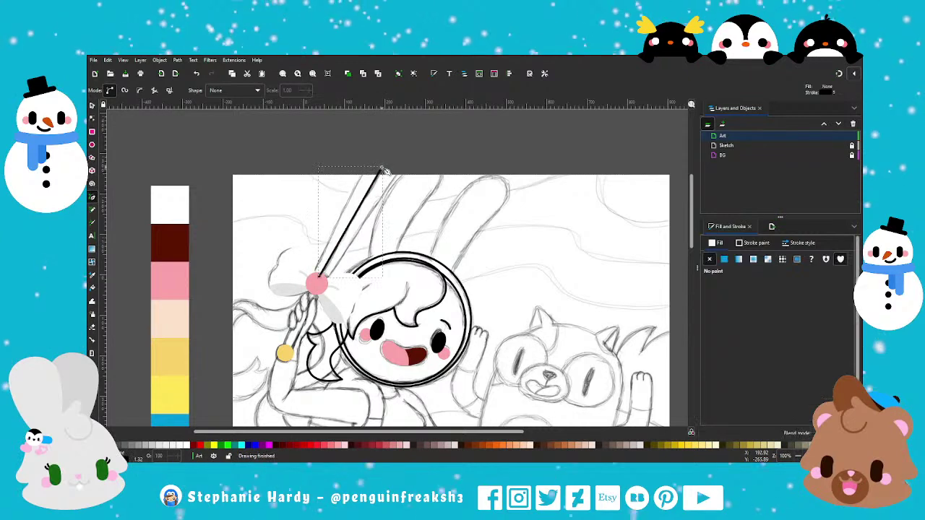
key(s)
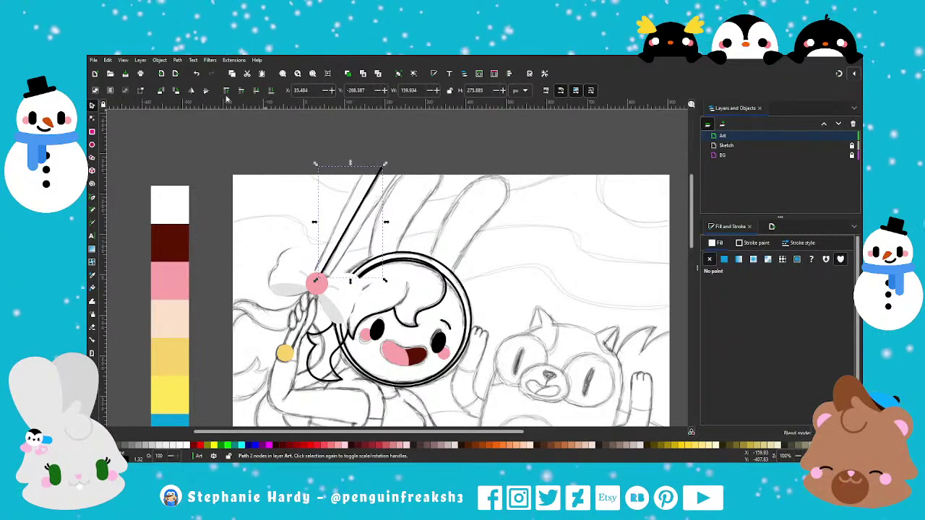
click(92, 118)
drag(382, 169, 374, 169)
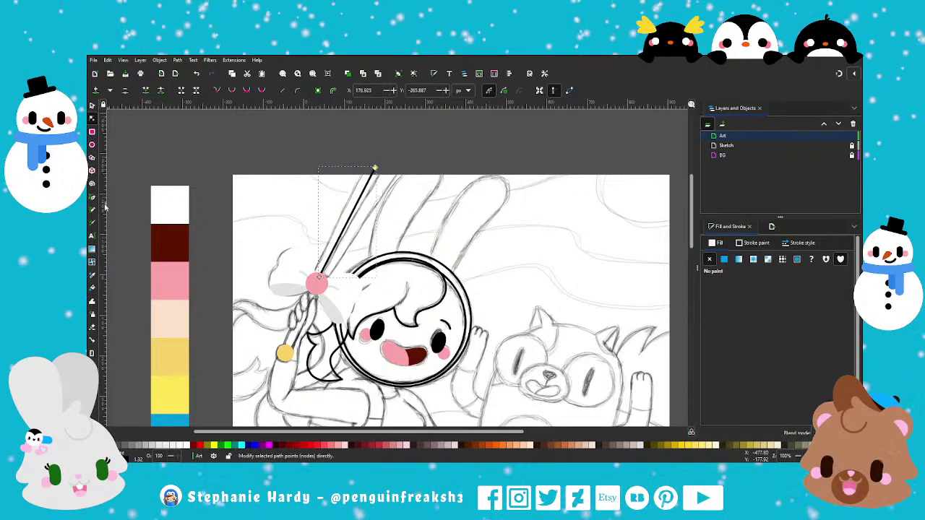
Step: Draw a closed four-point wand handle outline from the pink dot up to the wand top
key(b)
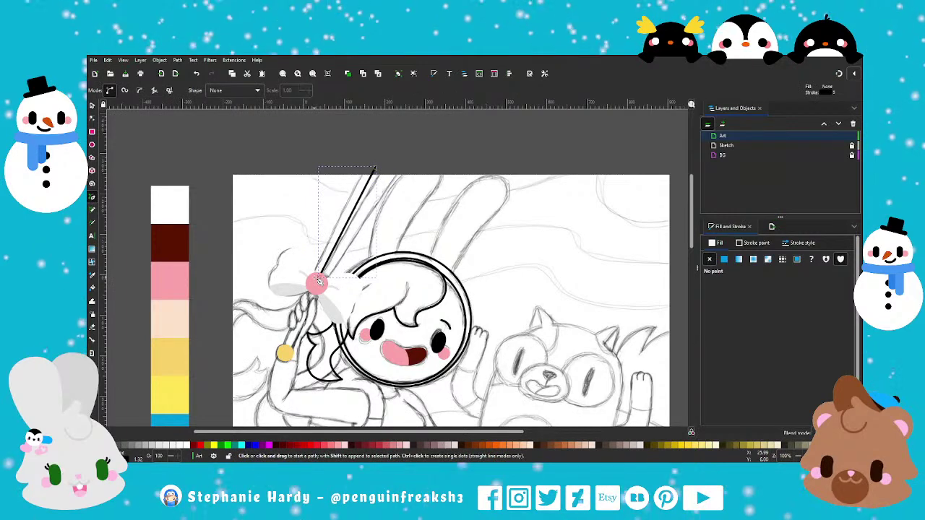
click(319, 281)
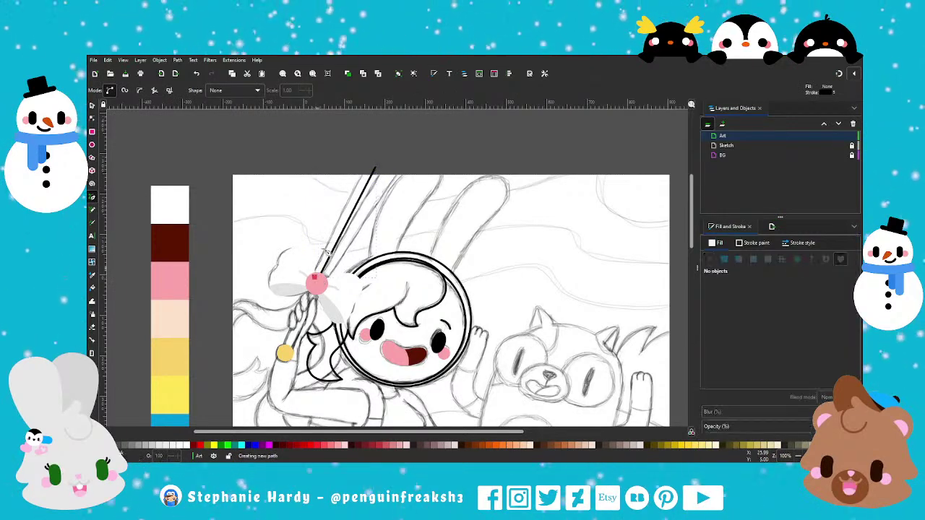
click(355, 168)
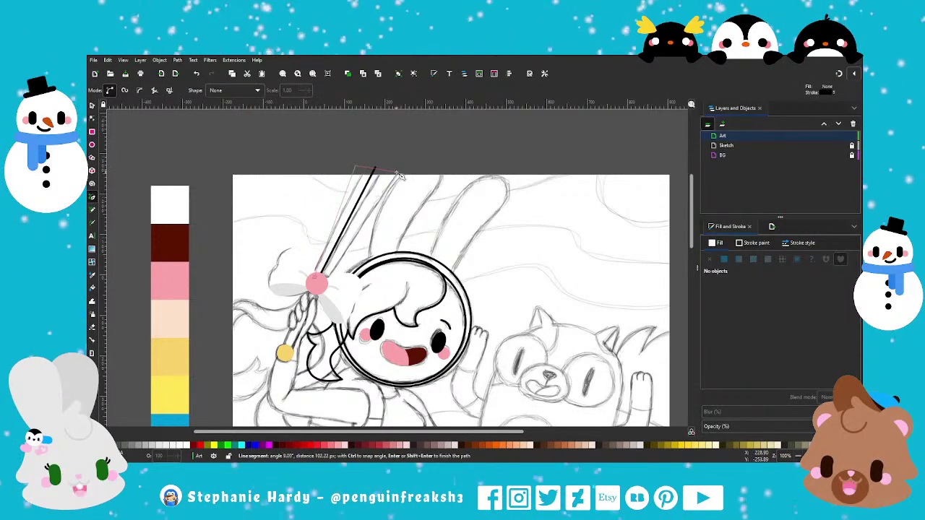
click(397, 172)
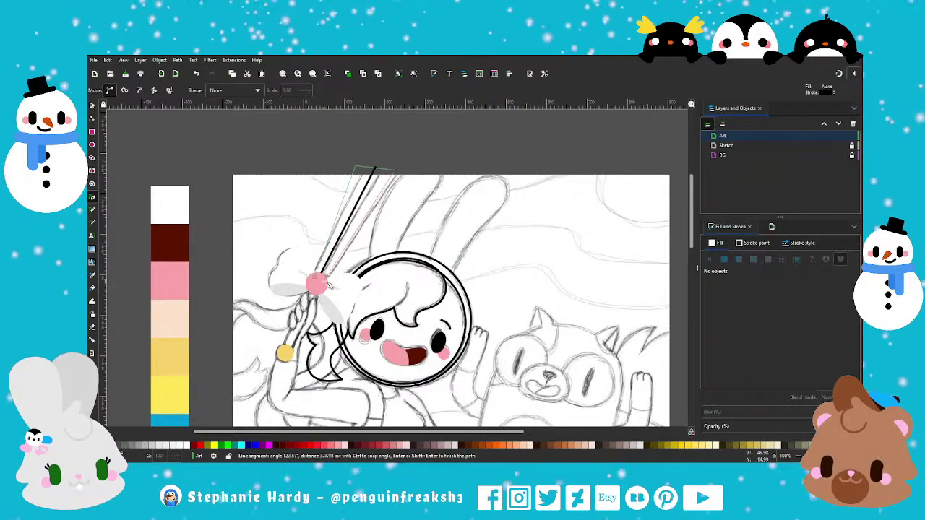
double_click(323, 279)
click(91, 105)
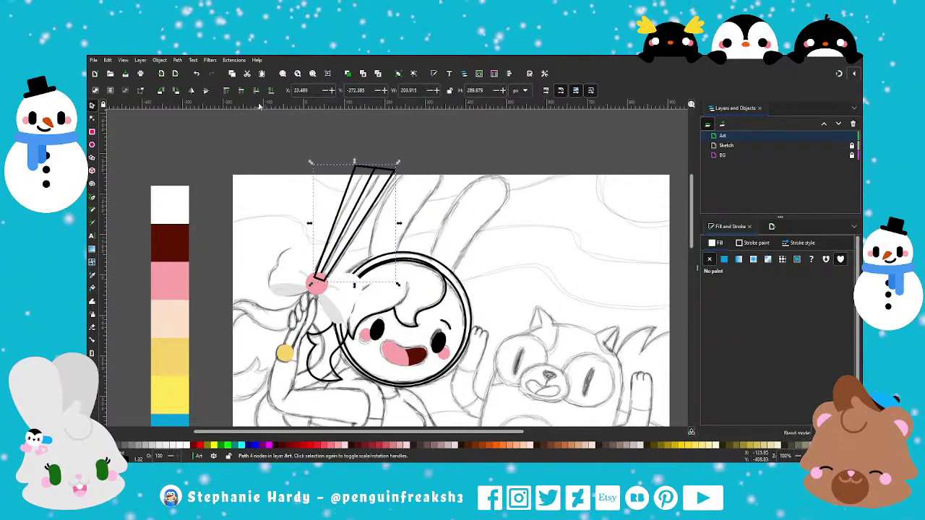
Step: Adjust the handle's top nodes, moving the top-right corner slightly left, and reselect the handle path
key(n)
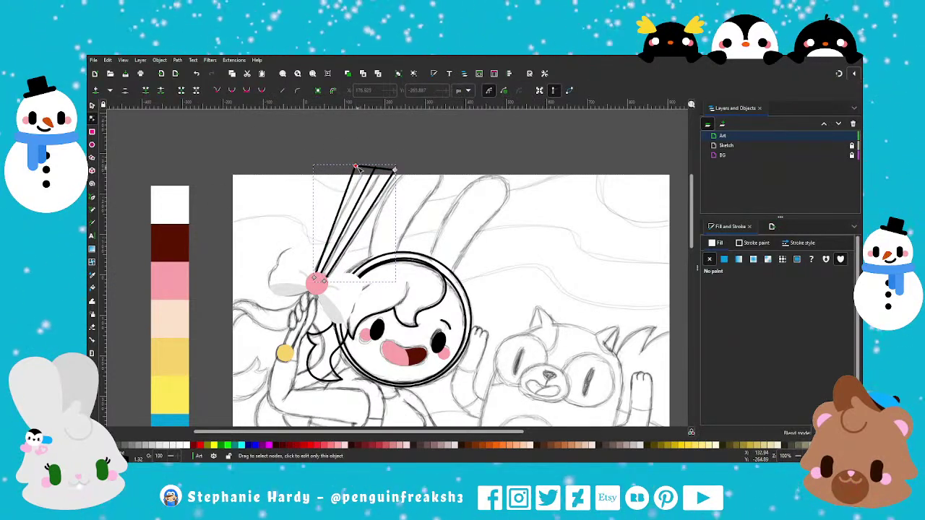
click(356, 168)
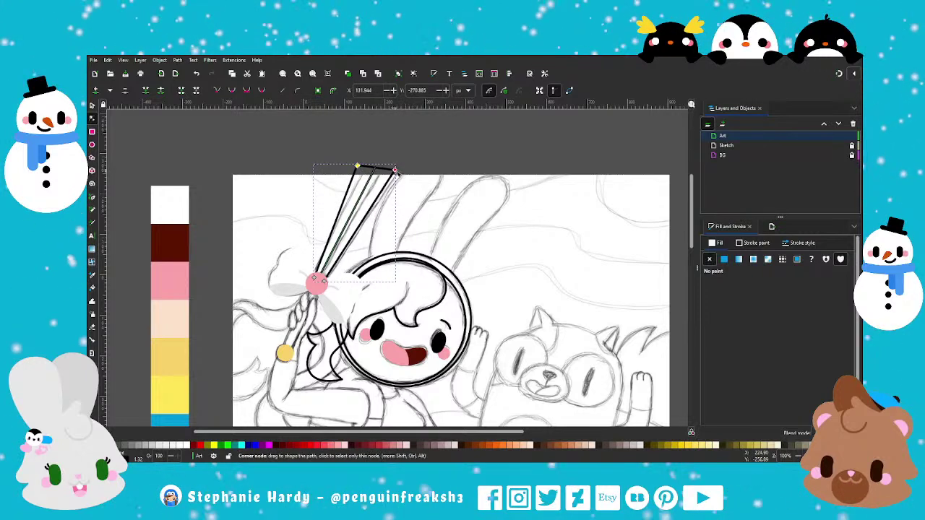
drag(395, 170, 391, 171)
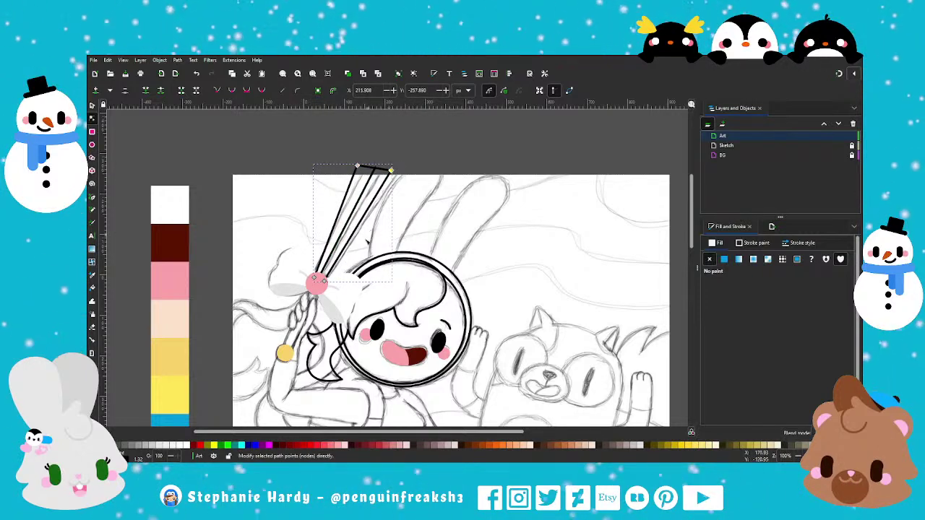
key(s)
key(Escape)
key(minus)
key(minus)
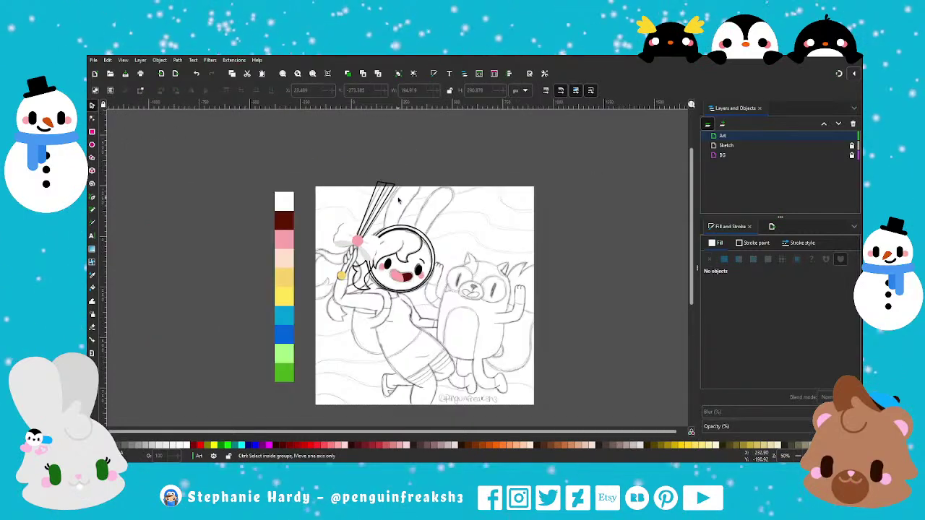
key(plus)
click(395, 184)
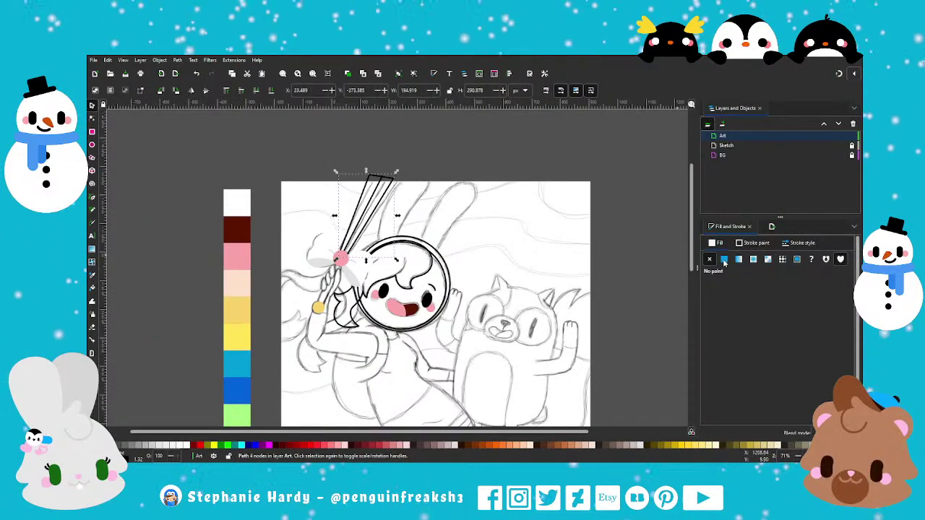
Step: Give the wand handle a flat golden-yellow fill, then deselect and zoom to check it
click(724, 259)
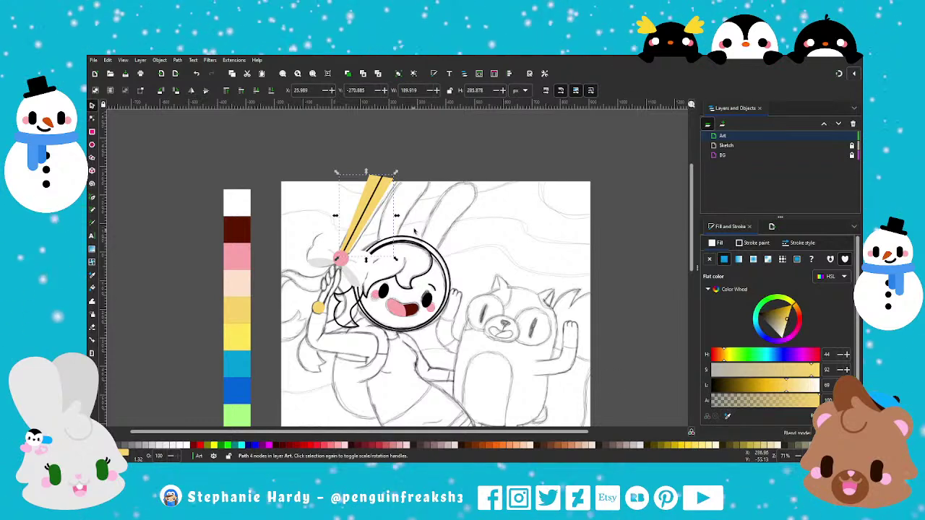
key(Escape)
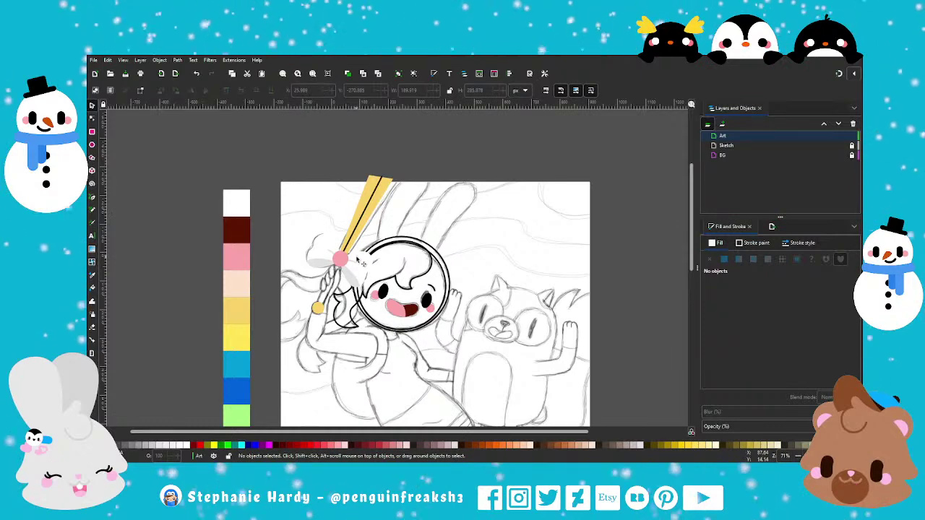
scroll(400, 239, up, 1)
scroll(399, 239, down, 1)
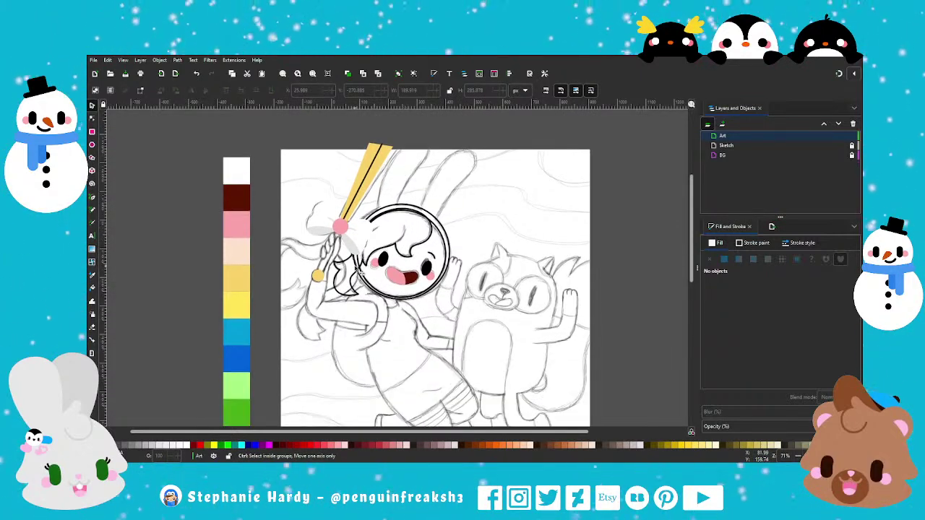
scroll(360, 284, up, 1)
scroll(346, 289, down, 1)
scroll(390, 238, up, 1)
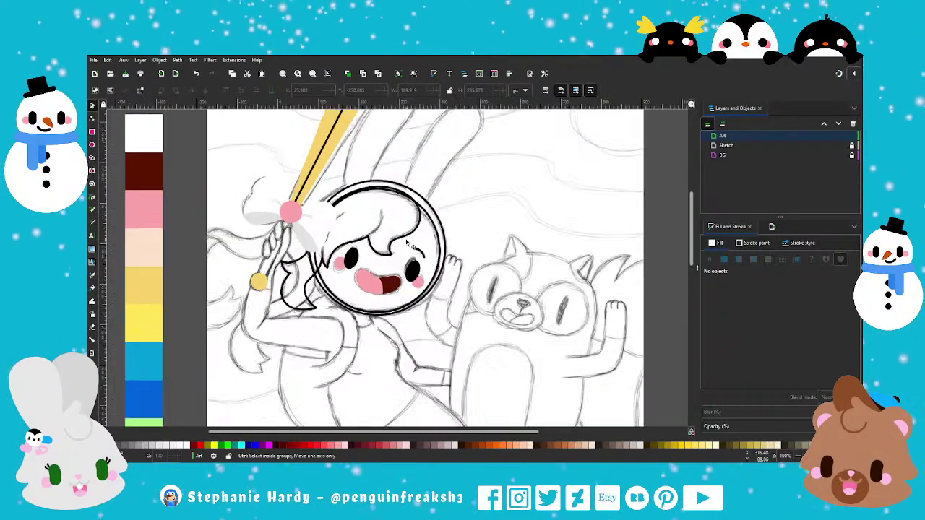
scroll(448, 238, up, 2)
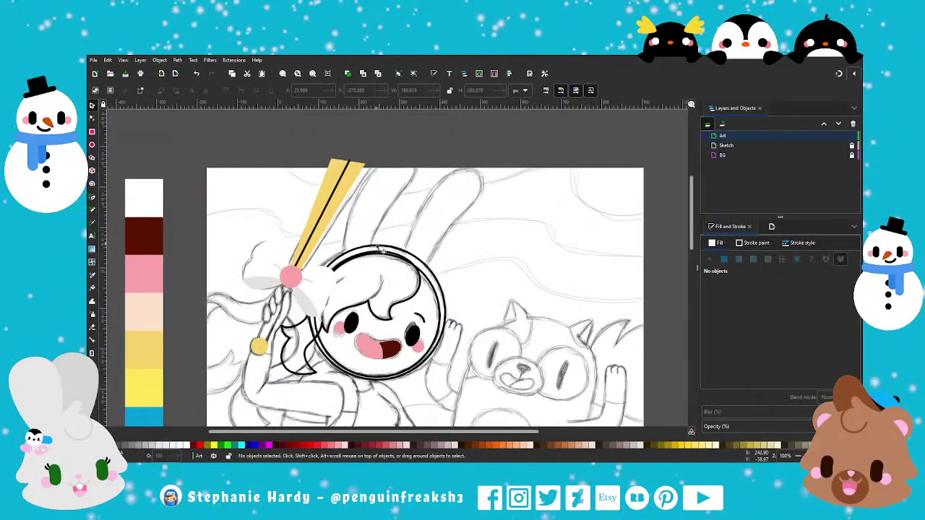
scroll(437, 225, up, 1)
scroll(437, 225, down, 1)
scroll(389, 186, up, 1)
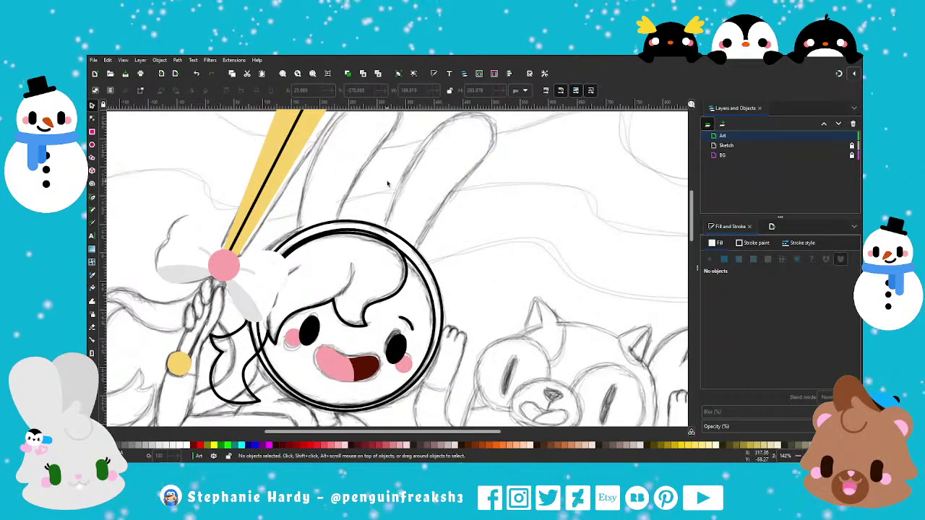
scroll(337, 195, up, 1)
scroll(336, 195, down, 1)
scroll(365, 172, down, 1)
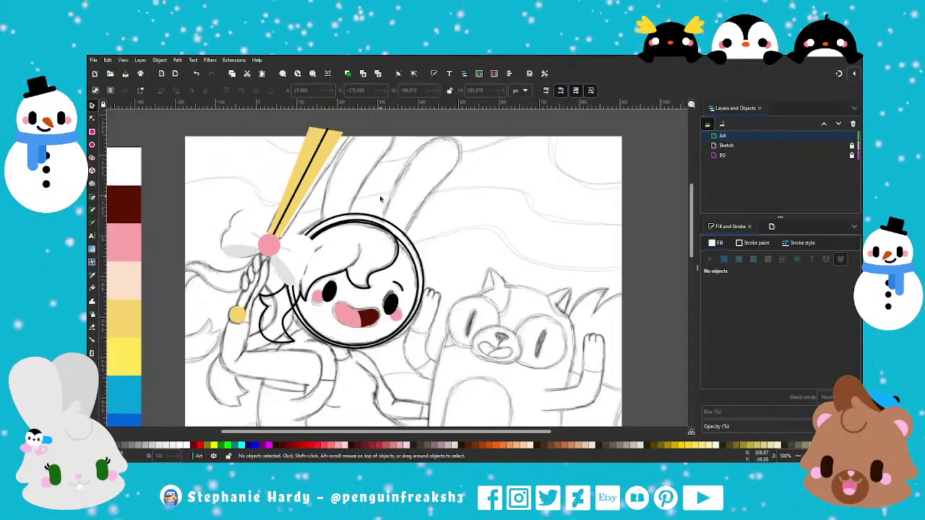
Step: Trace a rough pen outline of the left bunny-hat ear over the sketch
key(b)
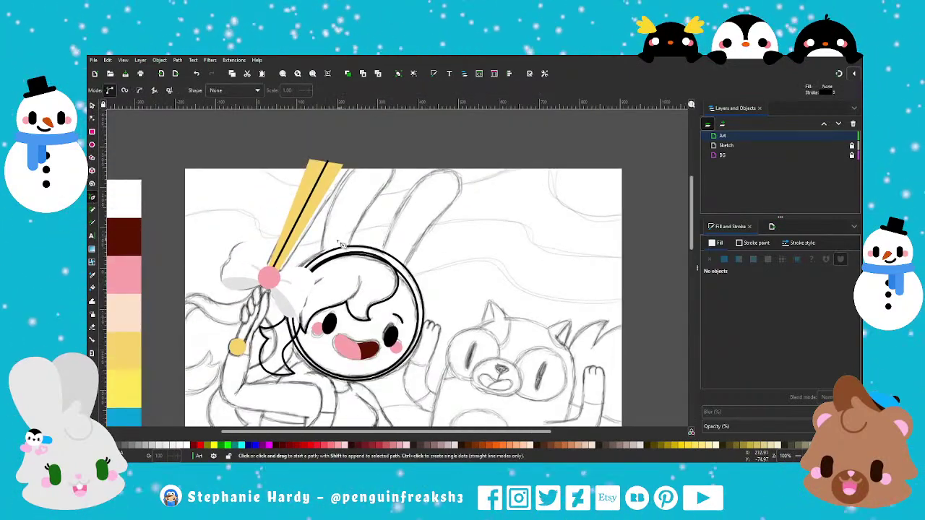
click(366, 203)
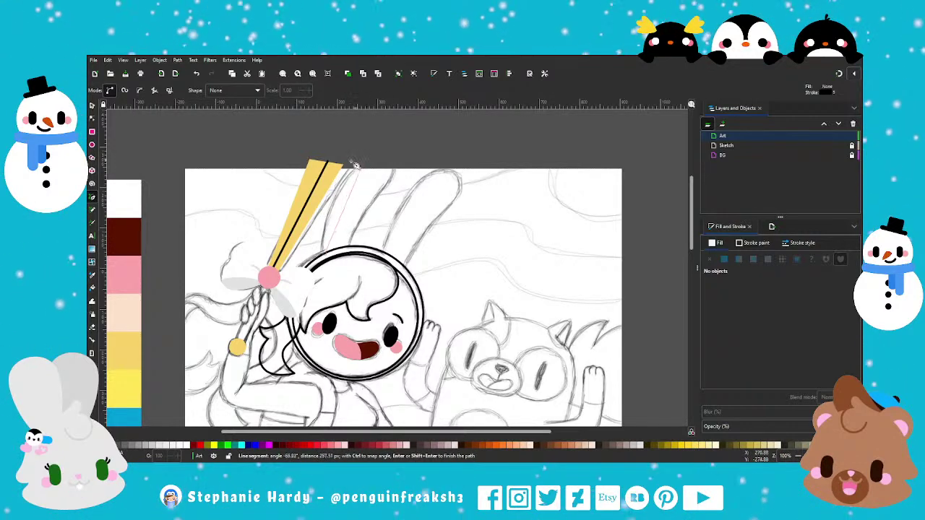
click(375, 240)
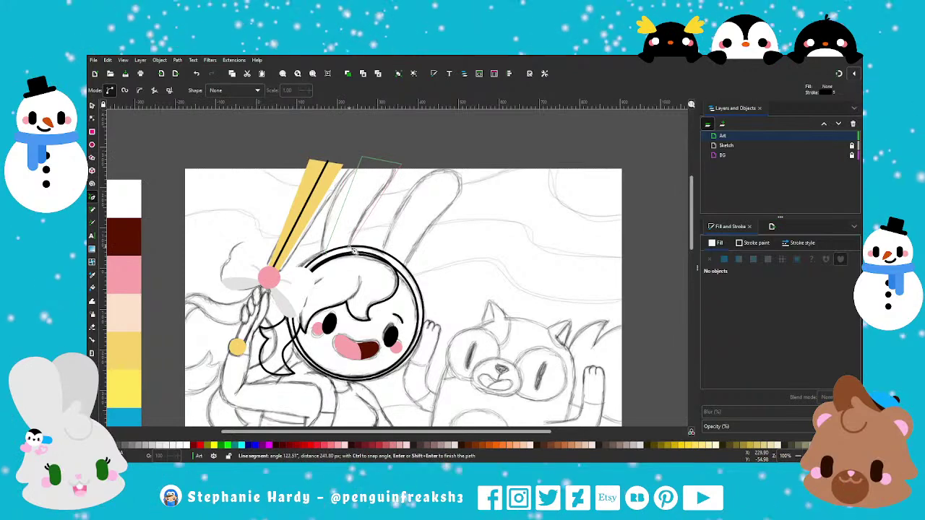
double_click(327, 261)
key(n)
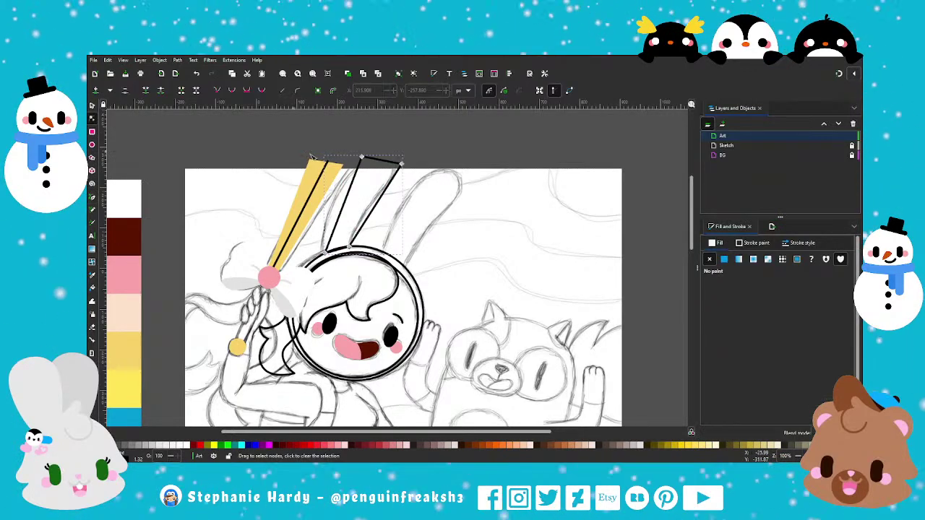
Step: Drag the ear's nodes and handles to curve its top edge, left side and tip to the sketch
mouse_move(381, 160)
mouse_down()
mouse_move(378, 151)
mouse_move(365, 161)
mouse_up()
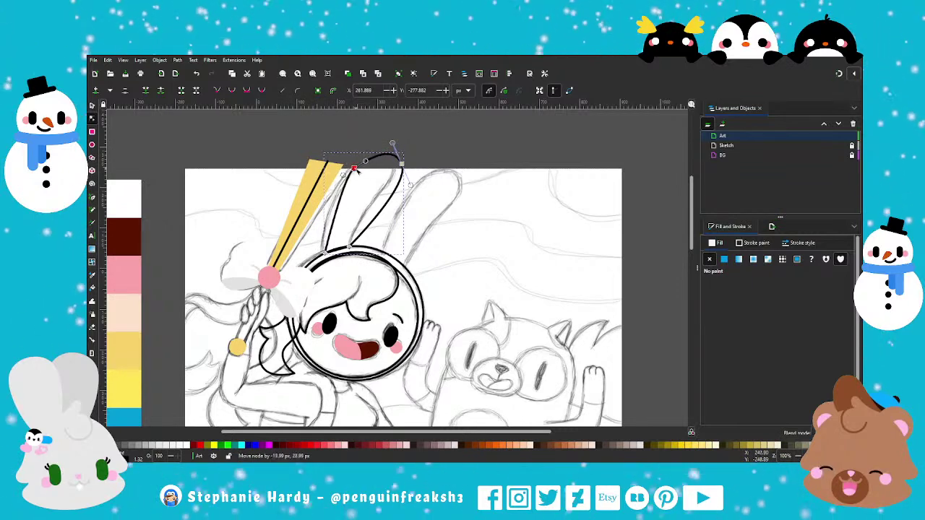
drag(324, 254, 319, 225)
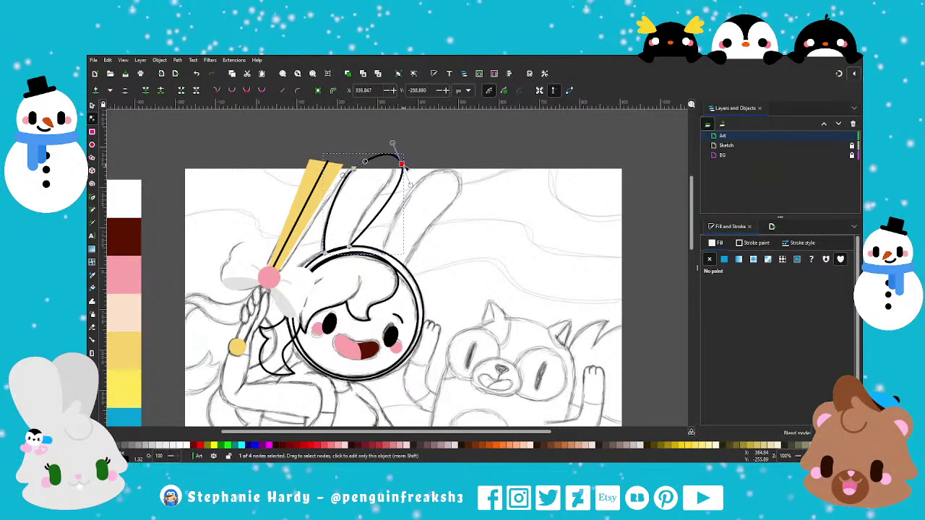
mouse_move(405, 167)
mouse_down()
mouse_move(390, 152)
mouse_move(366, 159)
mouse_up()
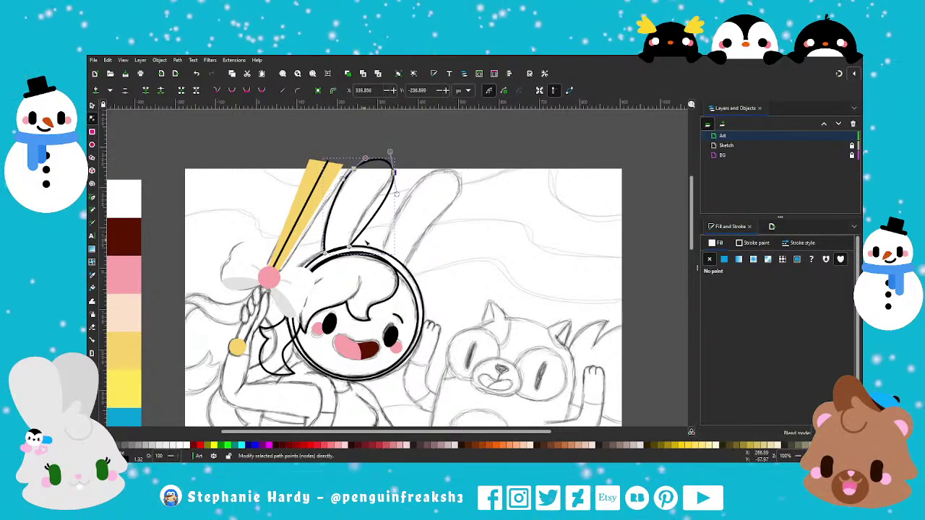
drag(360, 242, 363, 206)
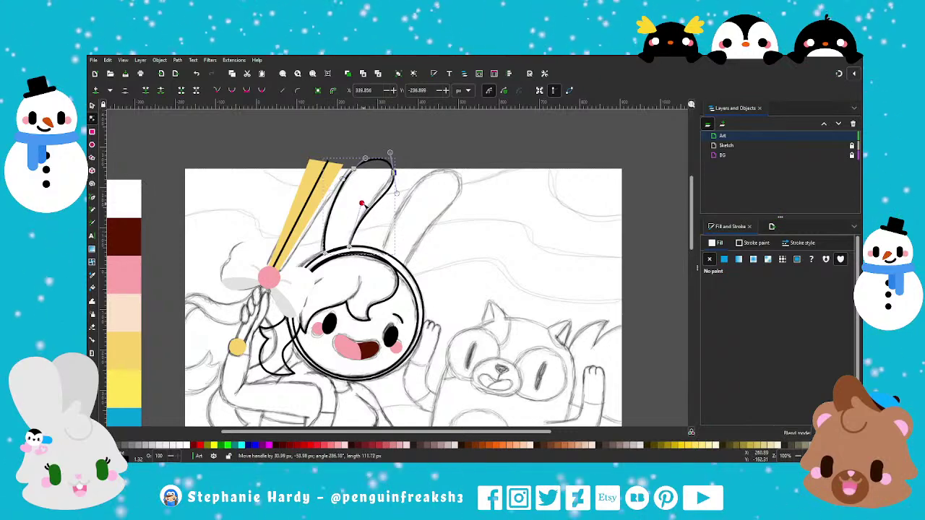
mouse_move(391, 154)
mouse_down()
mouse_move(355, 167)
mouse_move(366, 158)
mouse_move(391, 175)
mouse_up()
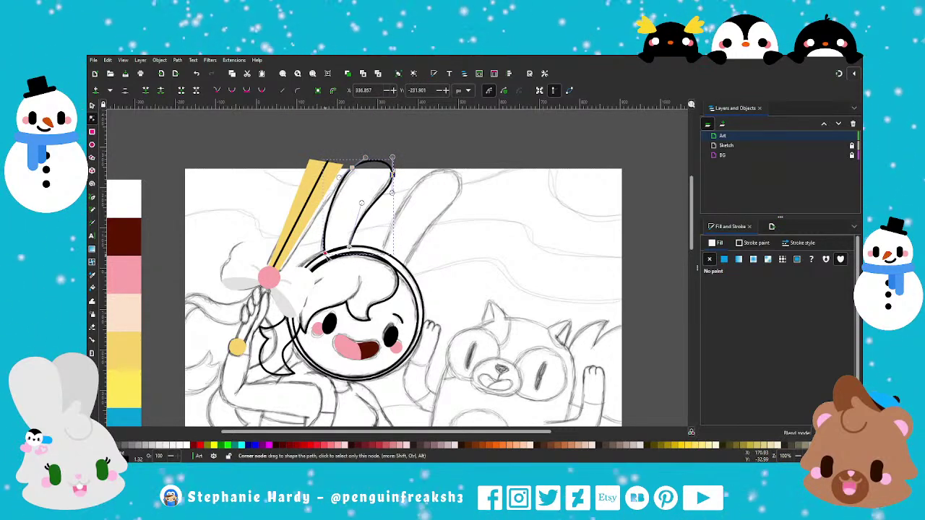
drag(320, 224, 327, 248)
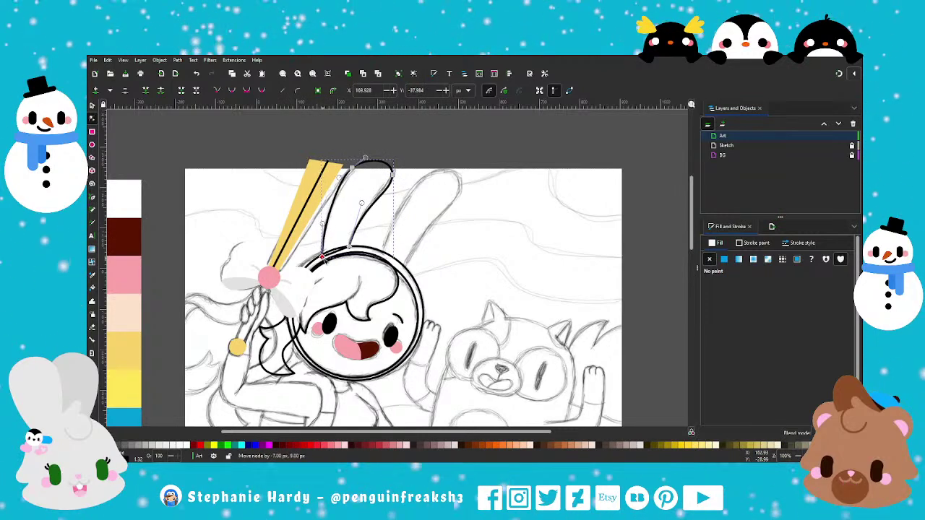
mouse_move(325, 253)
mouse_down()
mouse_move(323, 222)
mouse_move(360, 208)
mouse_up()
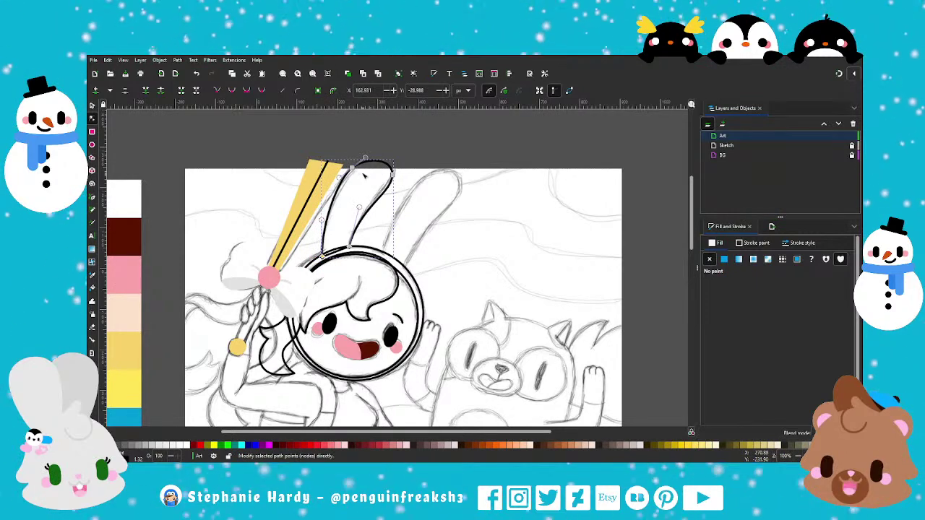
drag(392, 175, 392, 162)
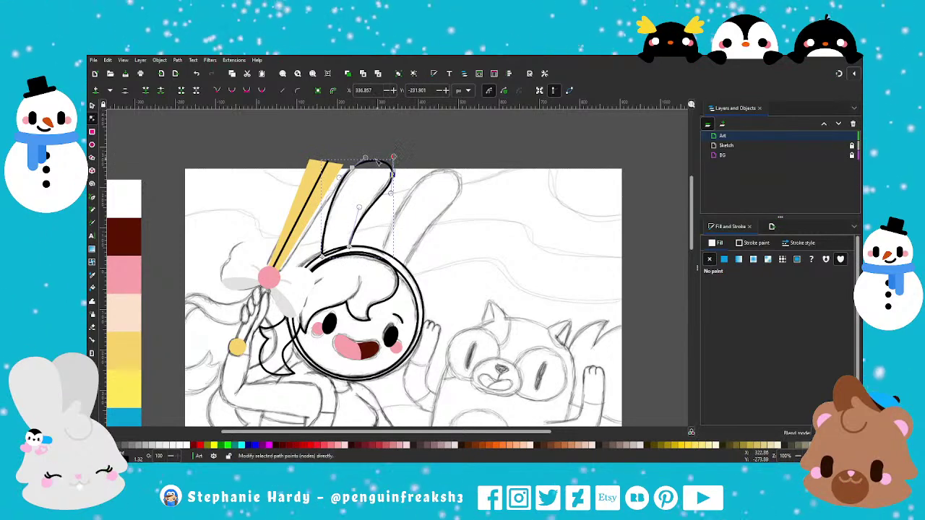
drag(352, 169, 353, 169)
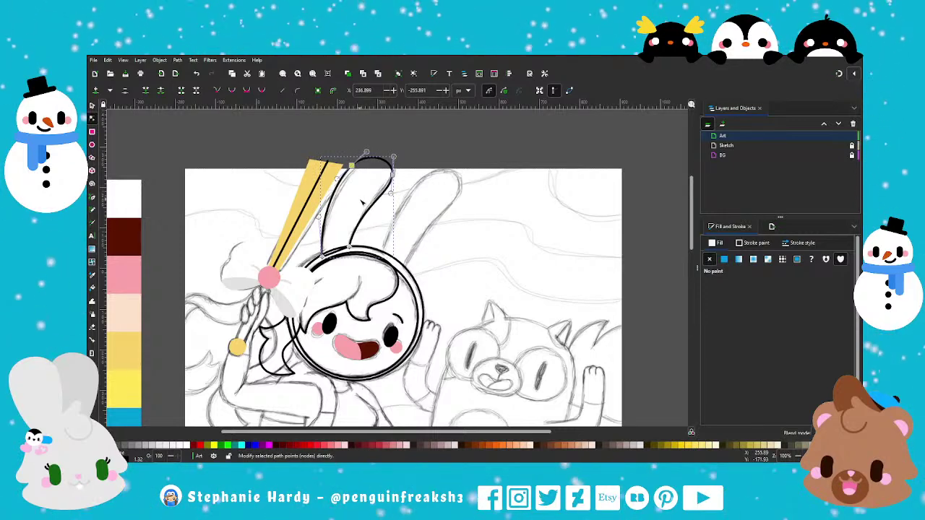
scroll(381, 208, down, 1)
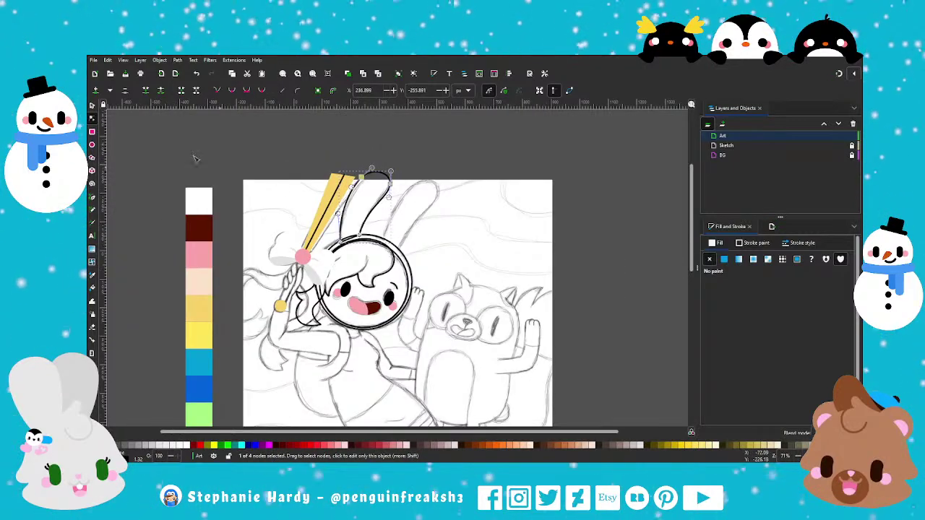
Step: Fill the ear shape with flat white from the swatches and remove its black stroke
click(91, 105)
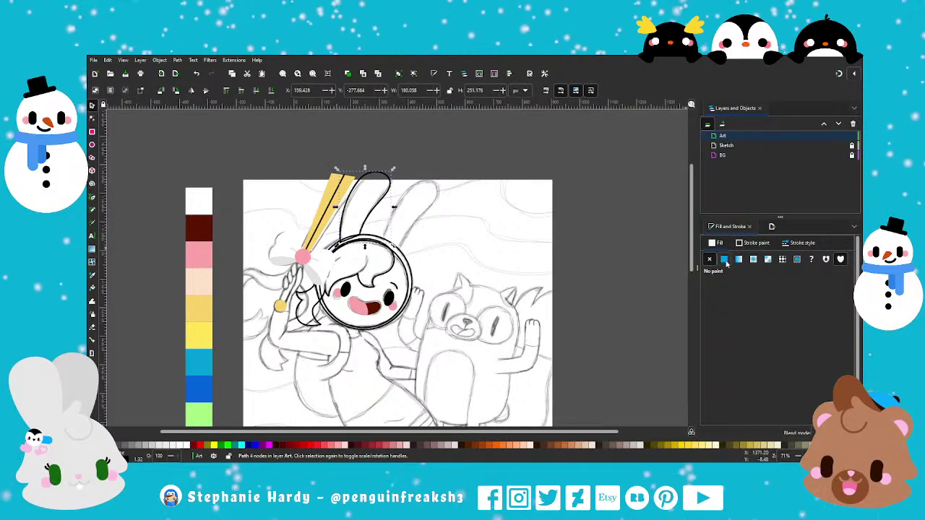
click(724, 259)
click(716, 243)
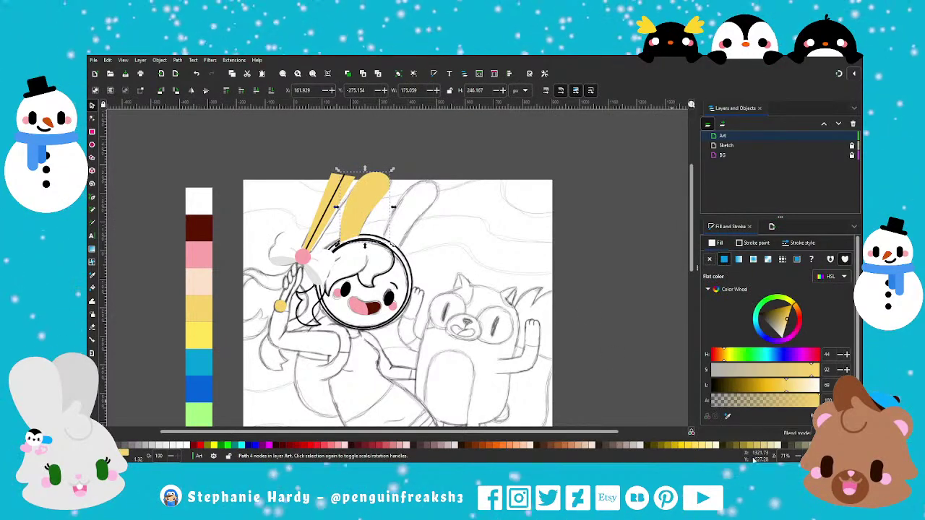
key(d)
scroll(202, 271, down, 2)
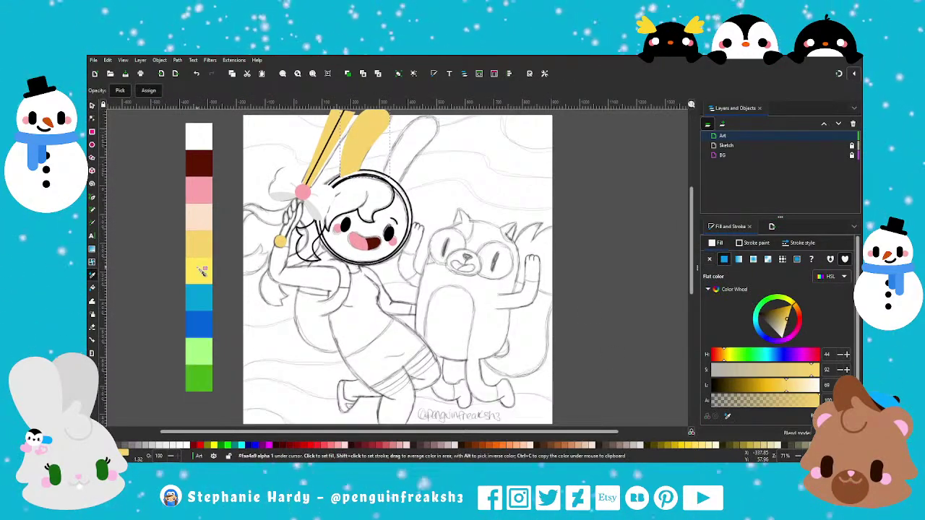
click(200, 136)
key(s)
scroll(200, 136, up, 2)
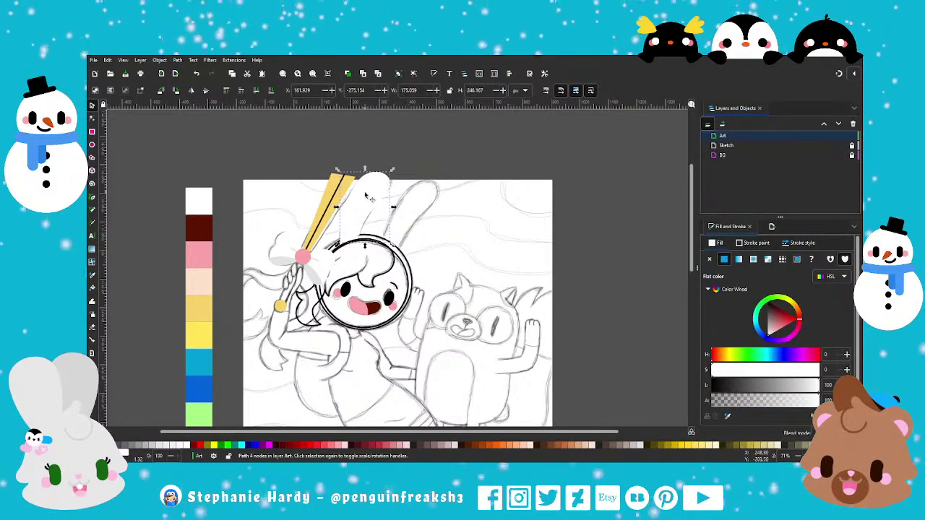
Step: Move and rotate the ear path onto the sketched right ear, then bend its curve into place
drag(367, 196, 412, 206)
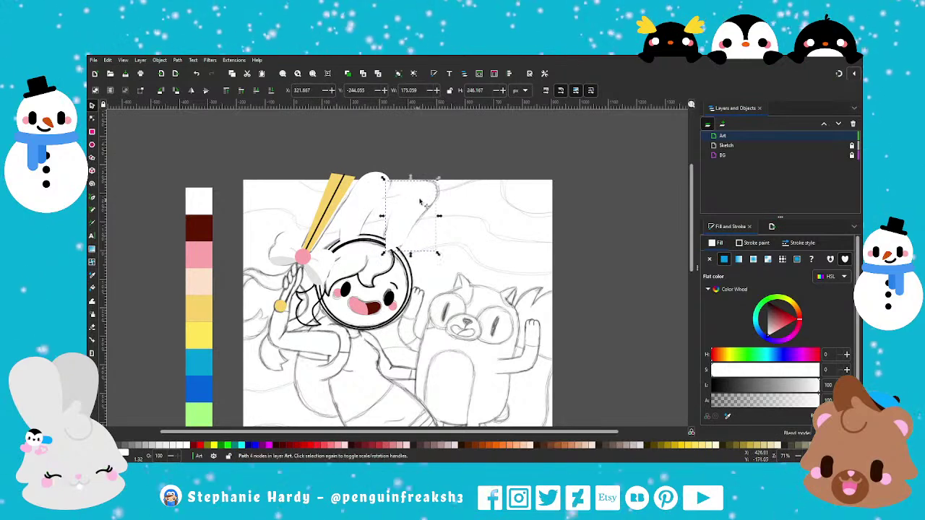
drag(437, 183, 447, 191)
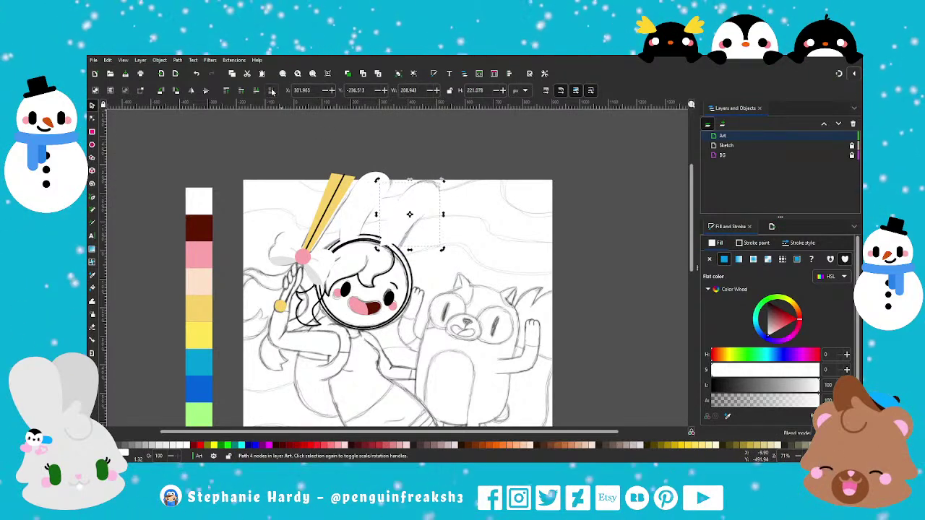
key(n)
scroll(381, 246, up, 2)
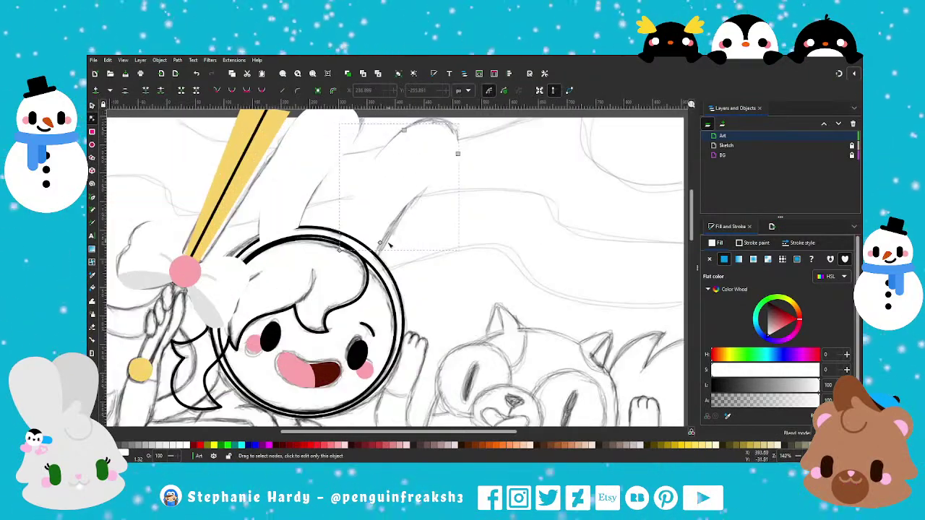
drag(381, 246, 401, 198)
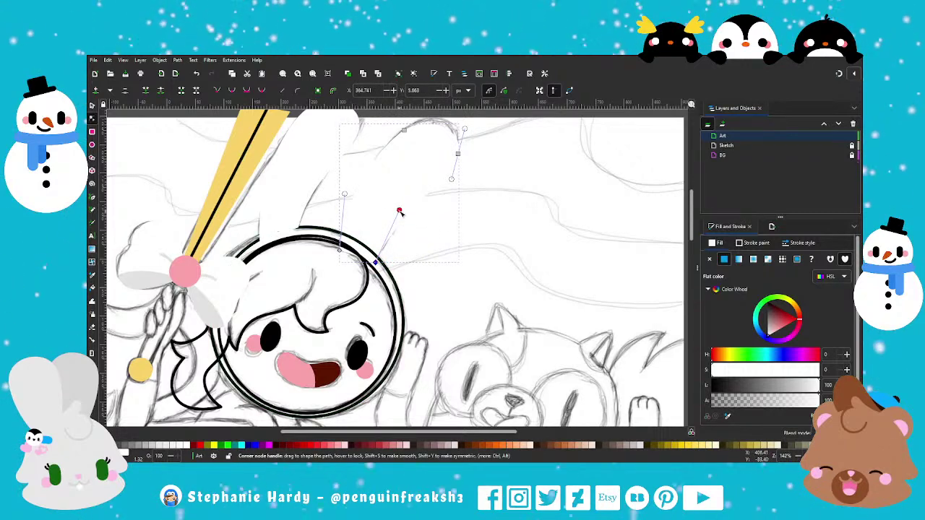
scroll(455, 233, down, 1)
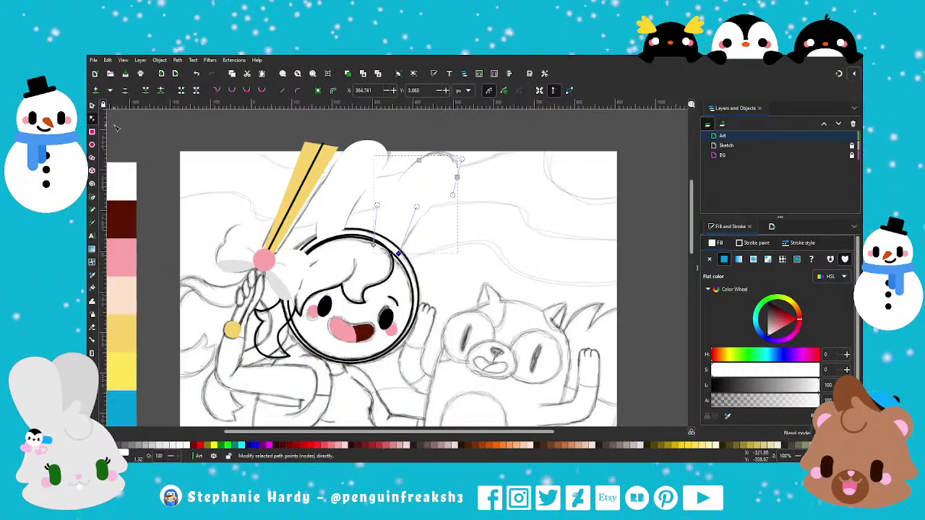
click(92, 105)
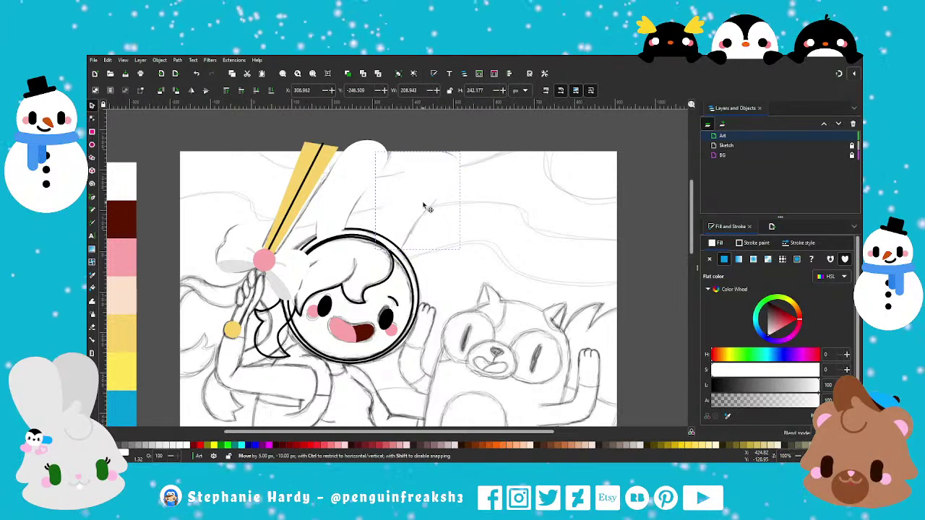
drag(426, 208, 424, 207)
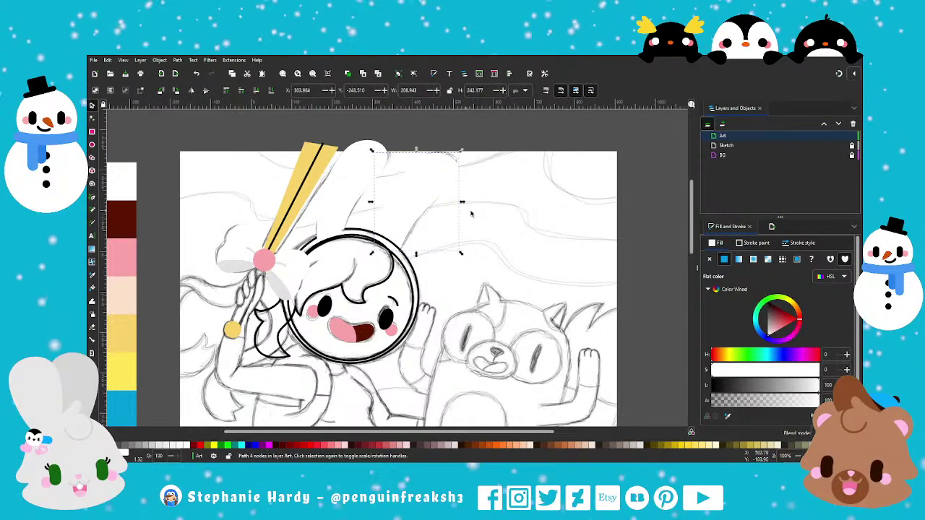
key(Escape)
scroll(386, 225, down, 1)
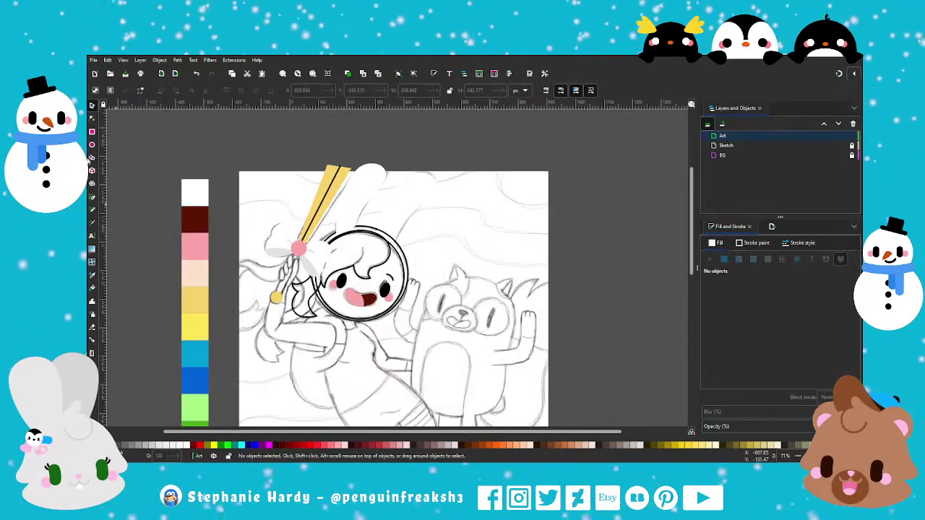
scroll(414, 275, down, 1)
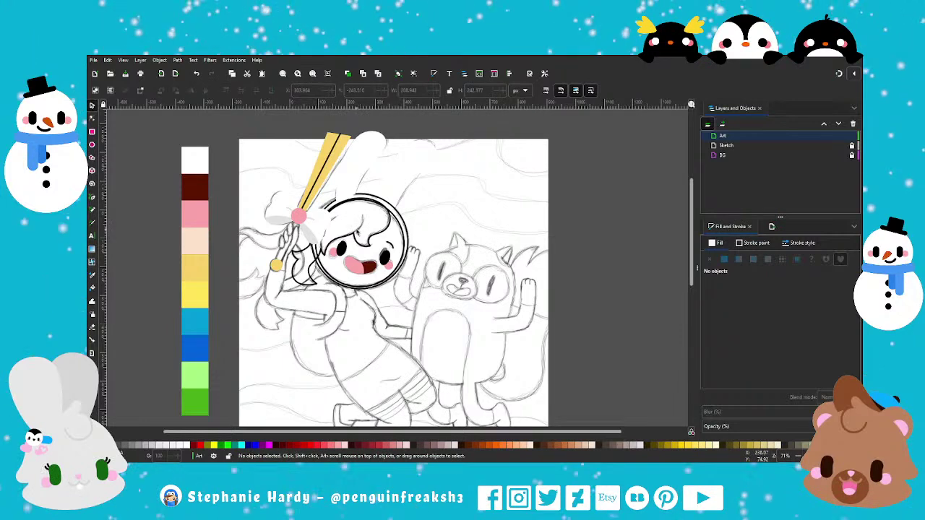
scroll(352, 180, up, 1)
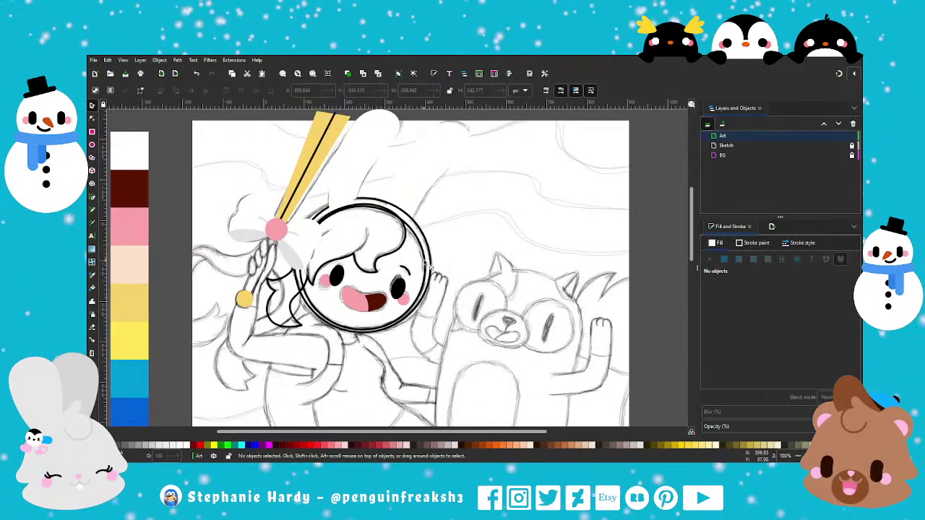
click(429, 267)
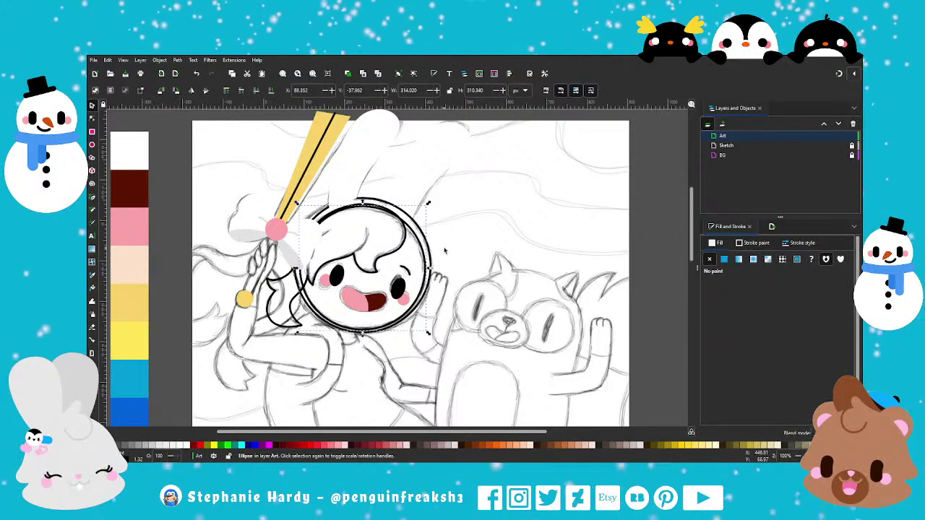
key(Escape)
scroll(361, 278, down, 1)
scroll(362, 278, up, 1)
scroll(364, 278, down, 1)
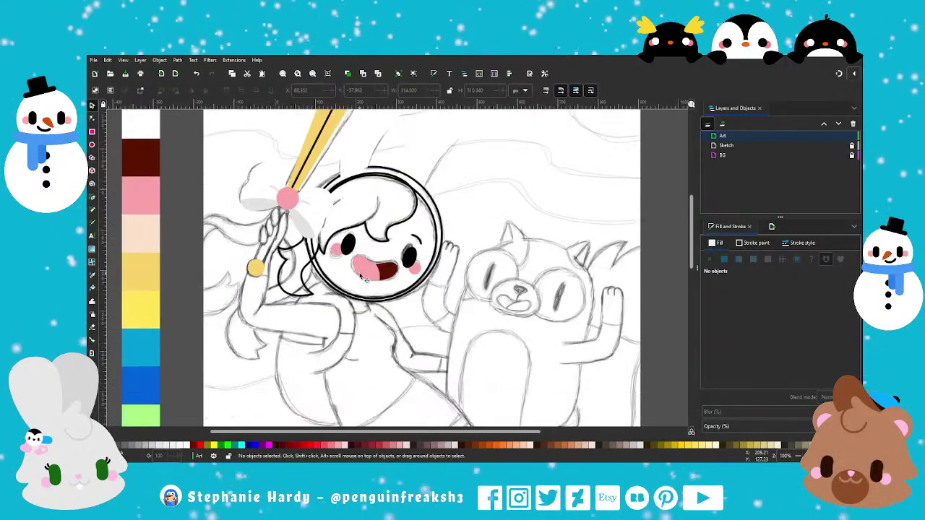
scroll(362, 277, up, 1)
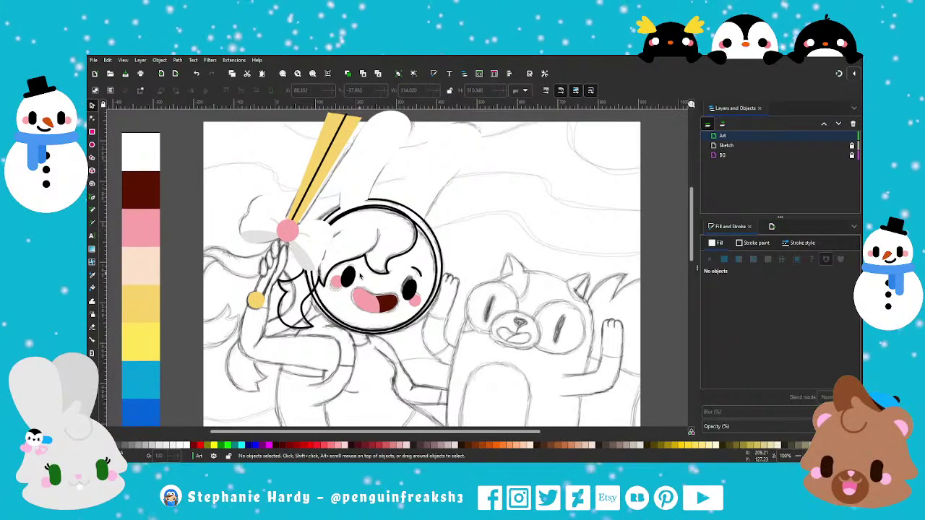
scroll(377, 250, down, 1)
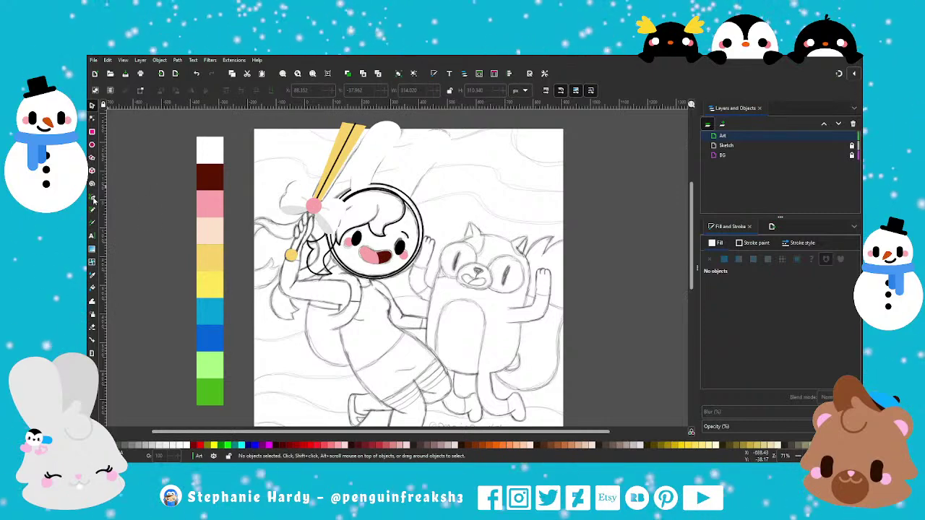
key(b)
scroll(394, 296, up, 2)
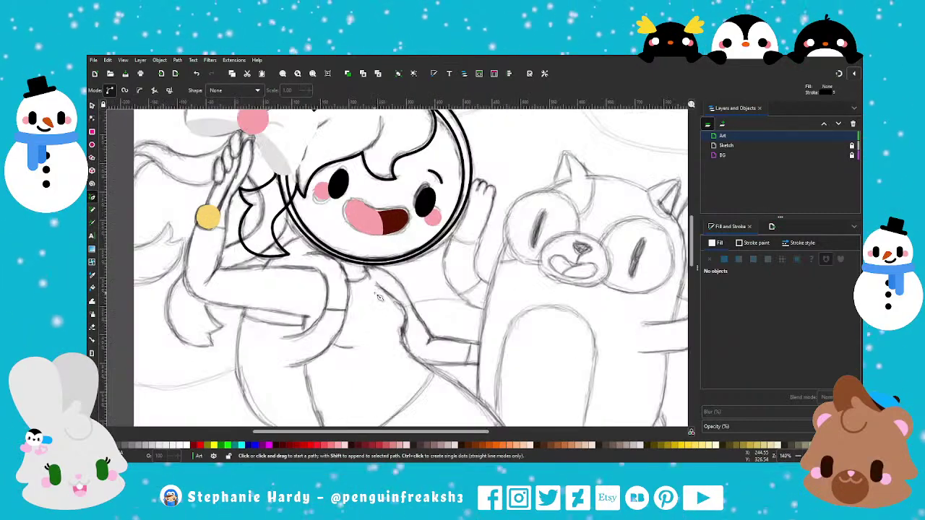
scroll(377, 298, down, 1)
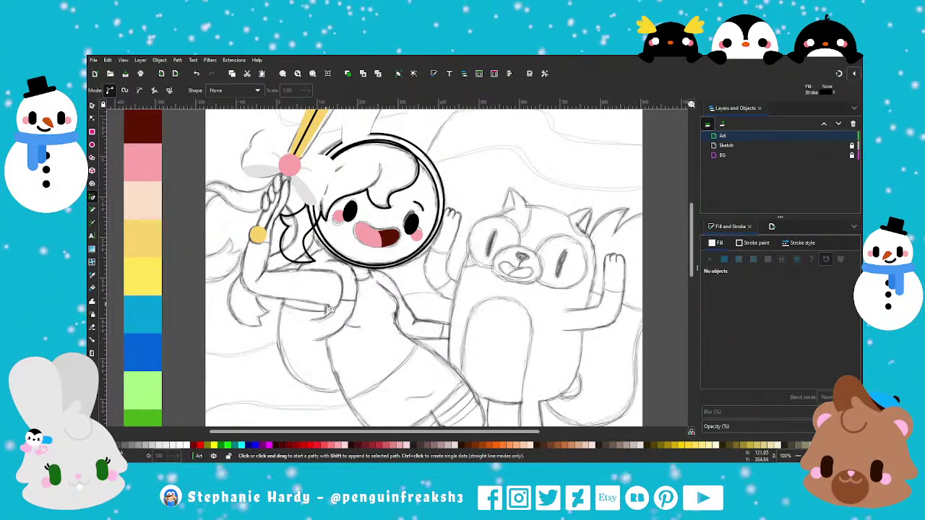
scroll(304, 287, up, 1)
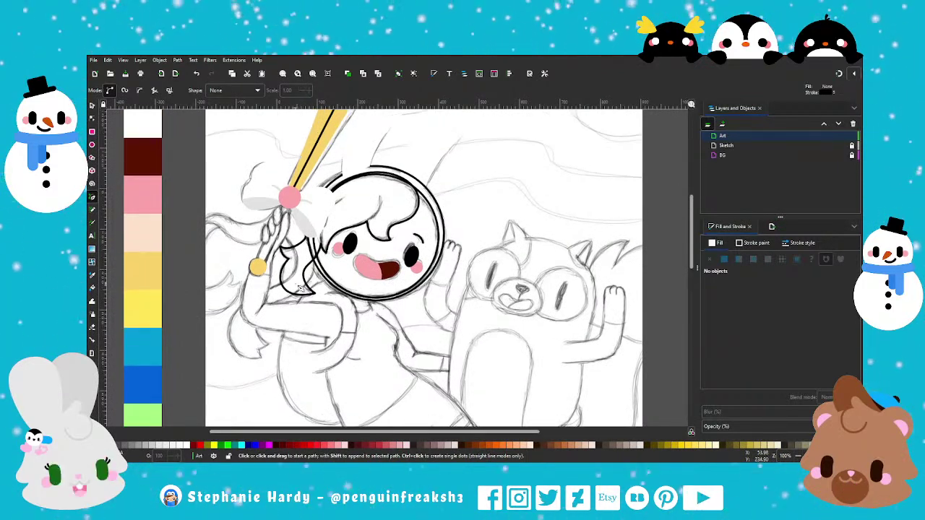
scroll(297, 275, up, 1)
scroll(285, 244, up, 1)
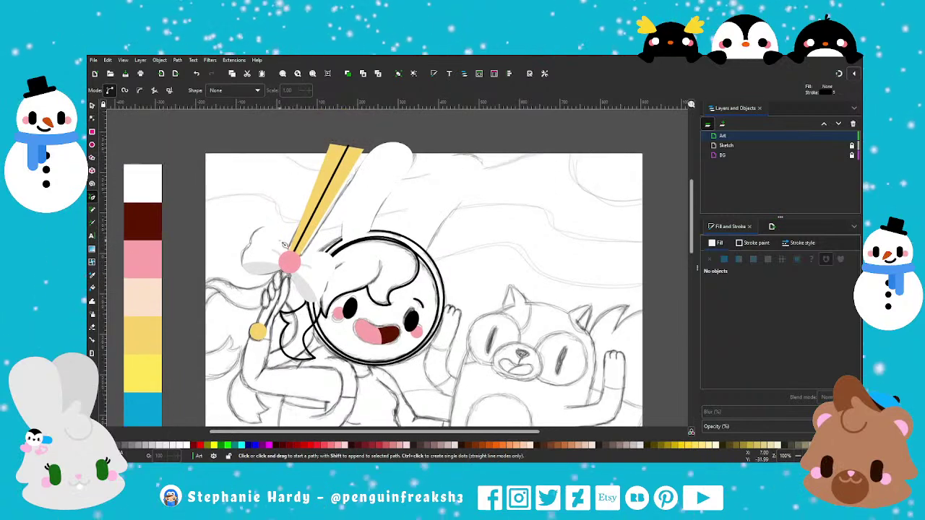
Step: Draw a small oval beside the wand handle and fill it with the peach skin swatch
click(92, 145)
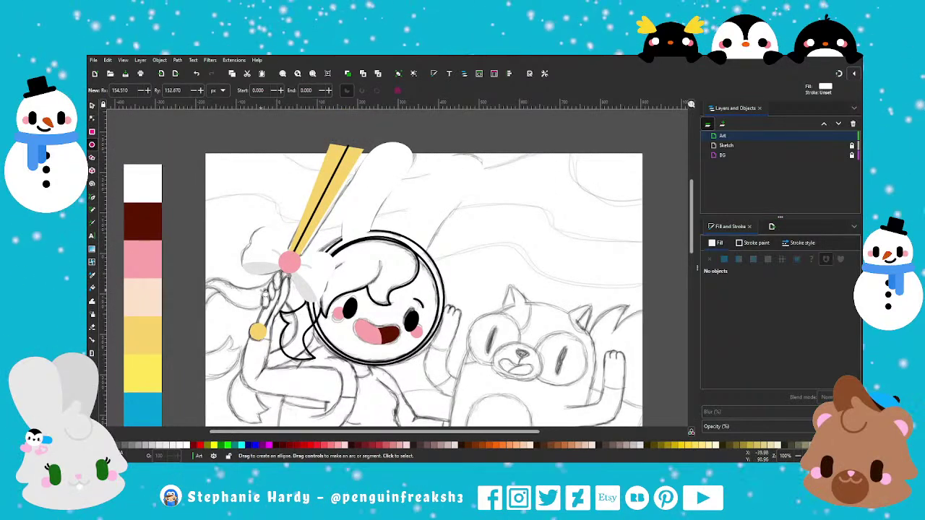
drag(276, 311, 276, 311)
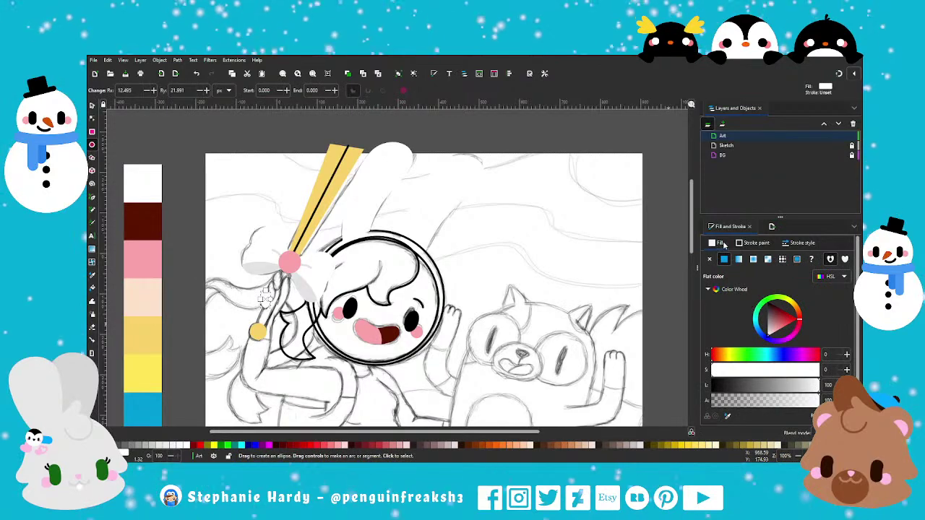
key(d)
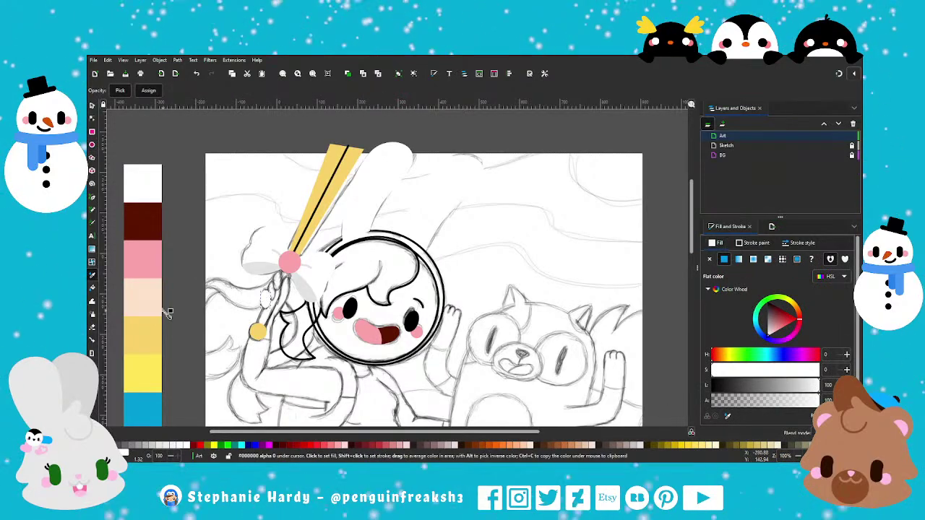
click(165, 312)
key(s)
Step: Move the peach oval up onto the wand handle below the bow as a gripping finger
scroll(275, 297, up, 2)
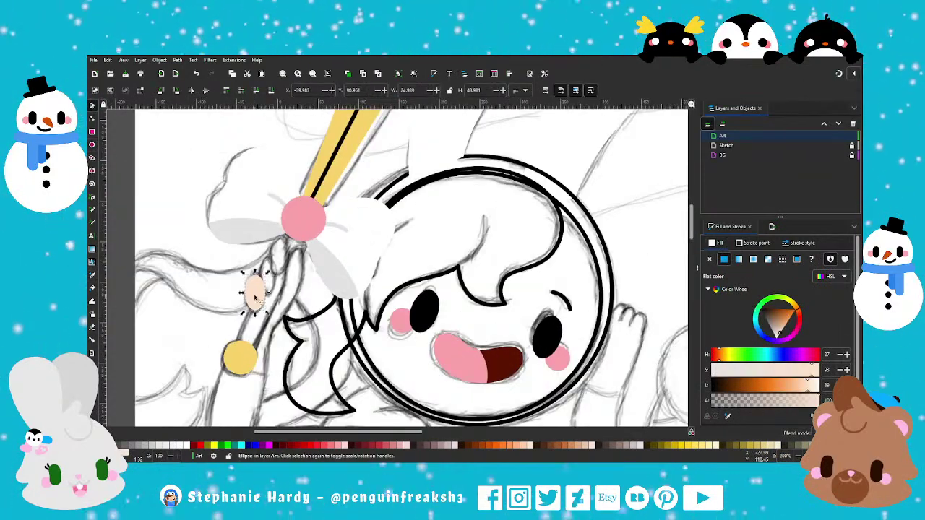
drag(254, 298, 254, 288)
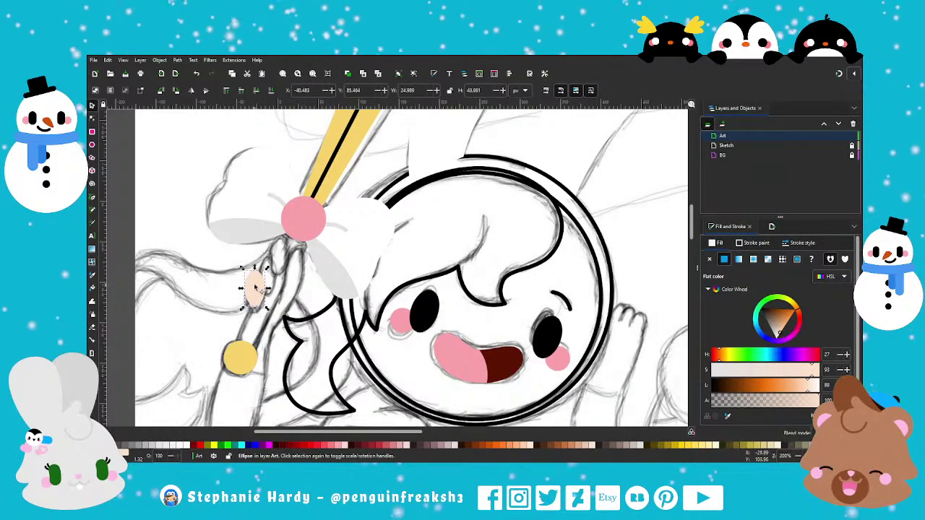
click(254, 288)
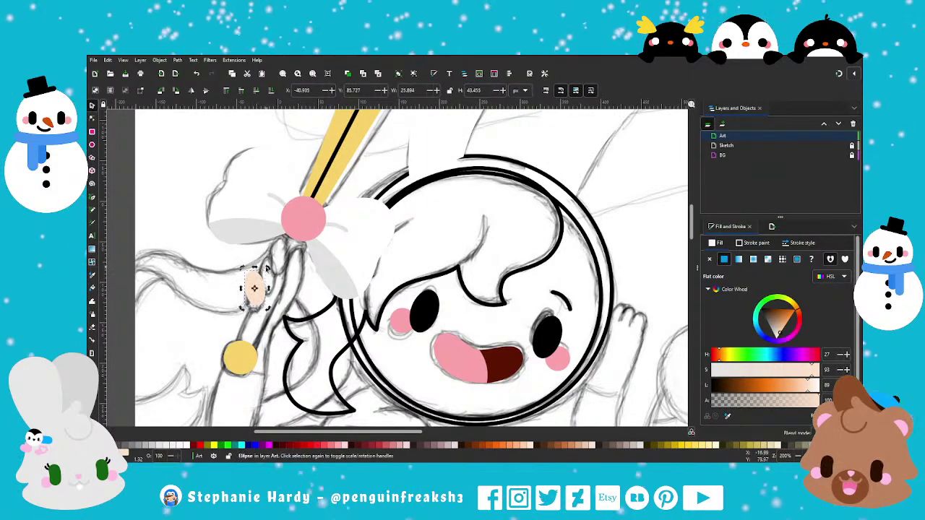
click(256, 287)
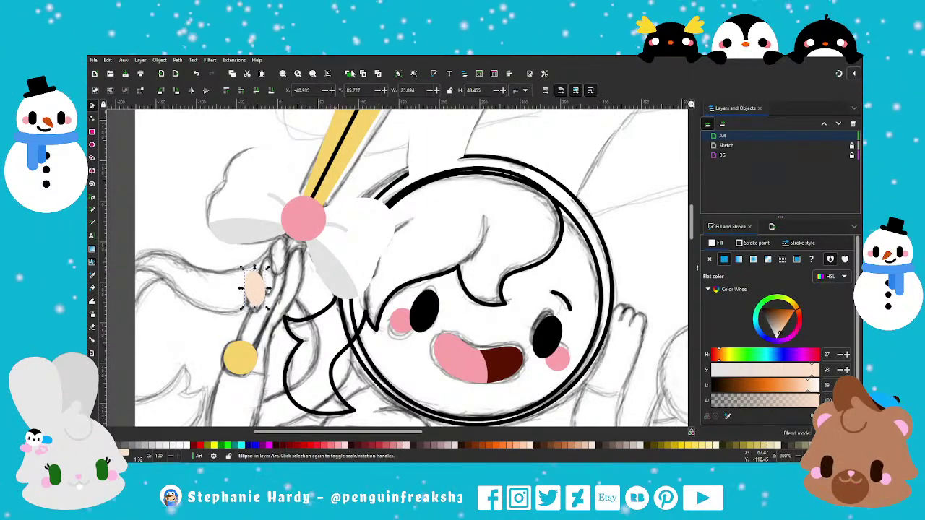
drag(266, 307, 286, 259)
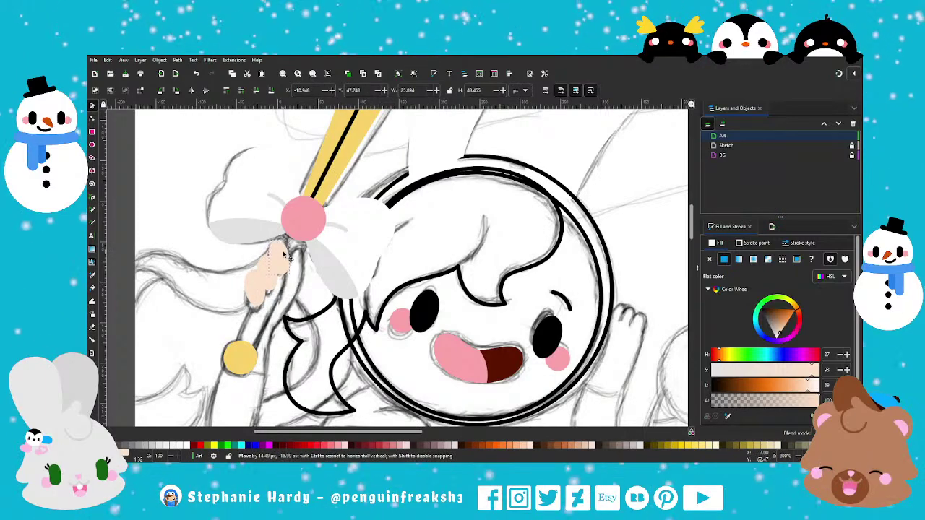
key(Escape)
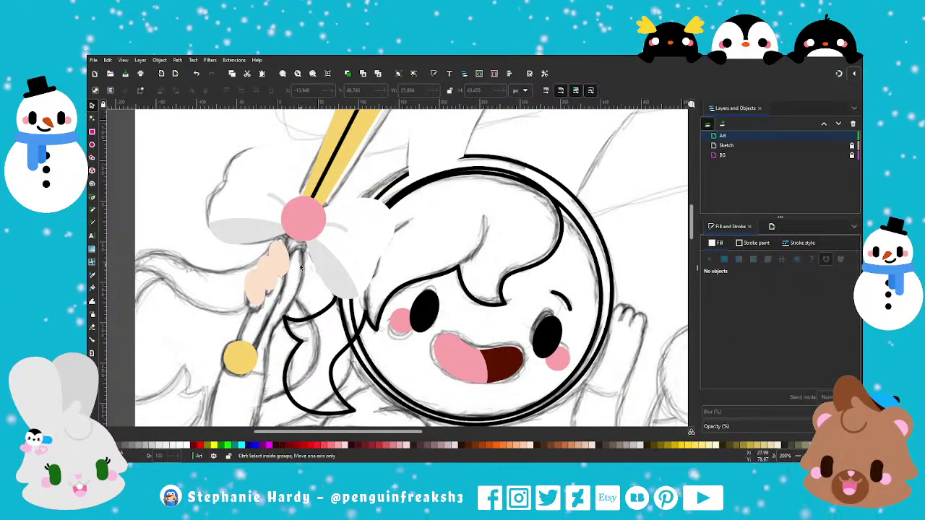
ctrl+scroll(297, 264, down, 2)
ctrl+scroll(301, 268, down, 1)
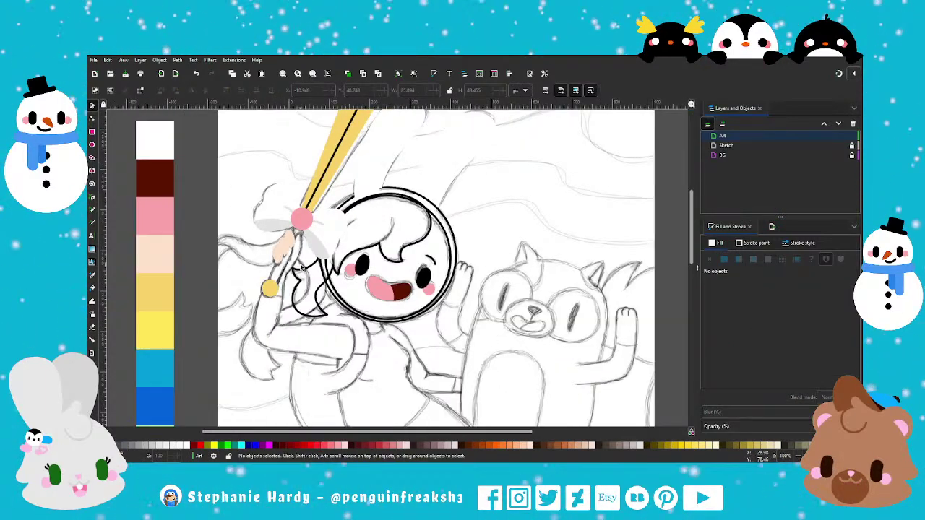
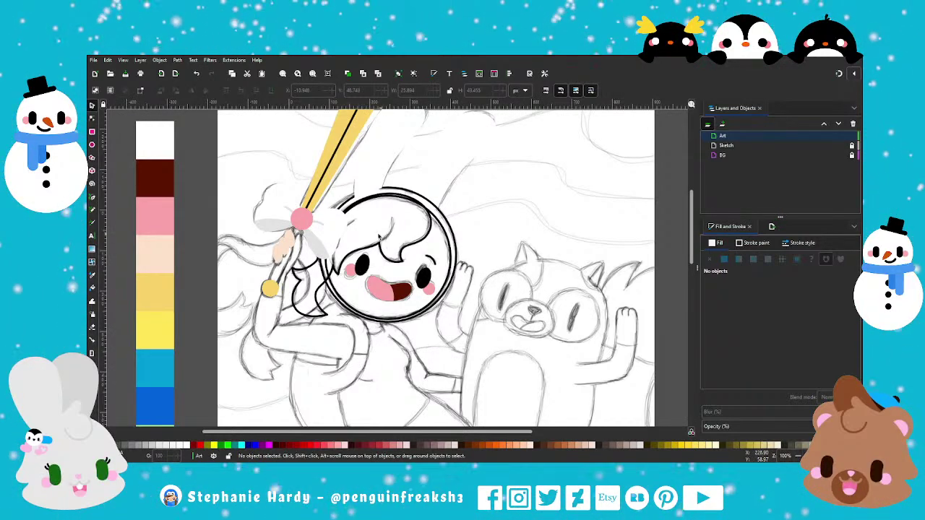
Step: Zoom in to about 200% around the girl's wand with the Pen tool active
scroll(367, 241, up, 1)
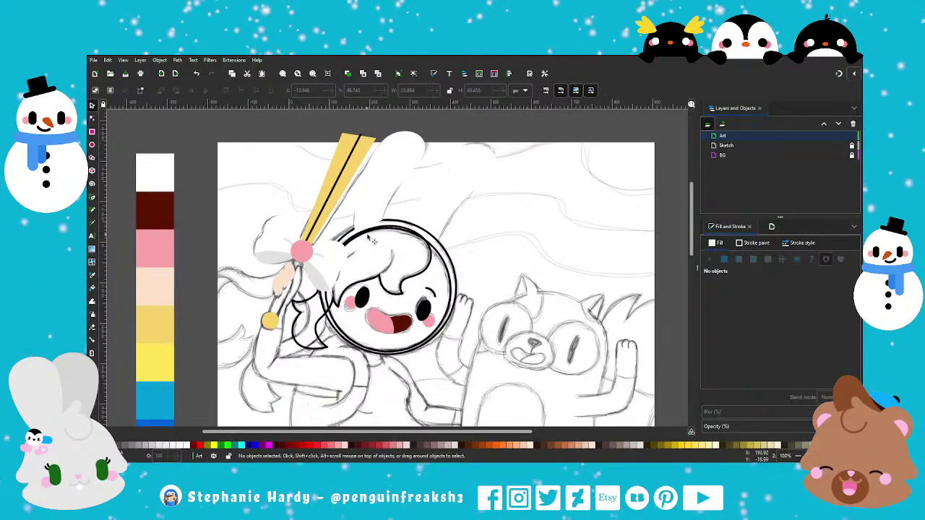
scroll(370, 232, up, 1)
scroll(318, 250, up, 1)
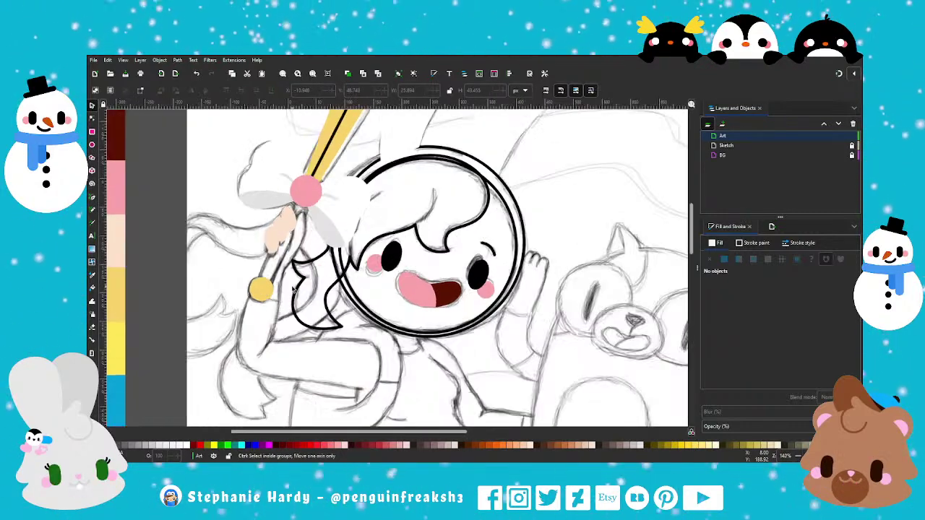
scroll(270, 264, up, 1)
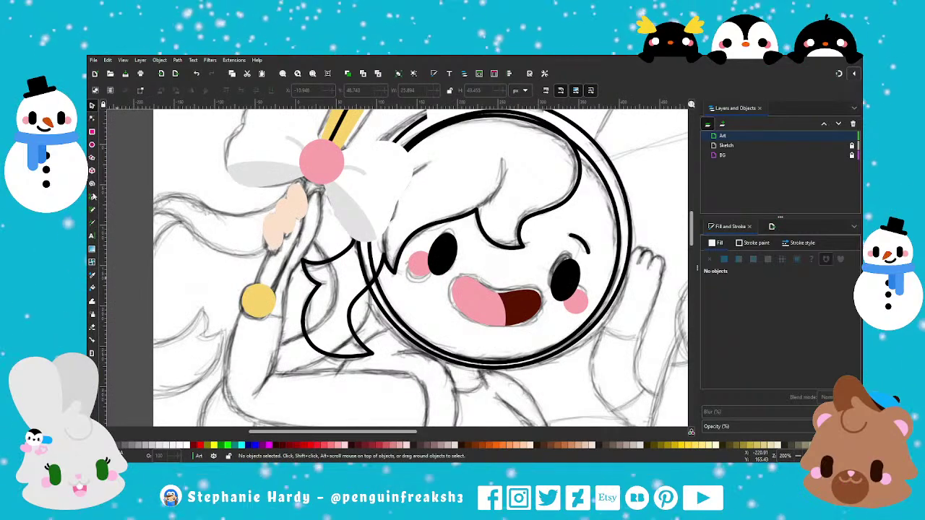
click(93, 197)
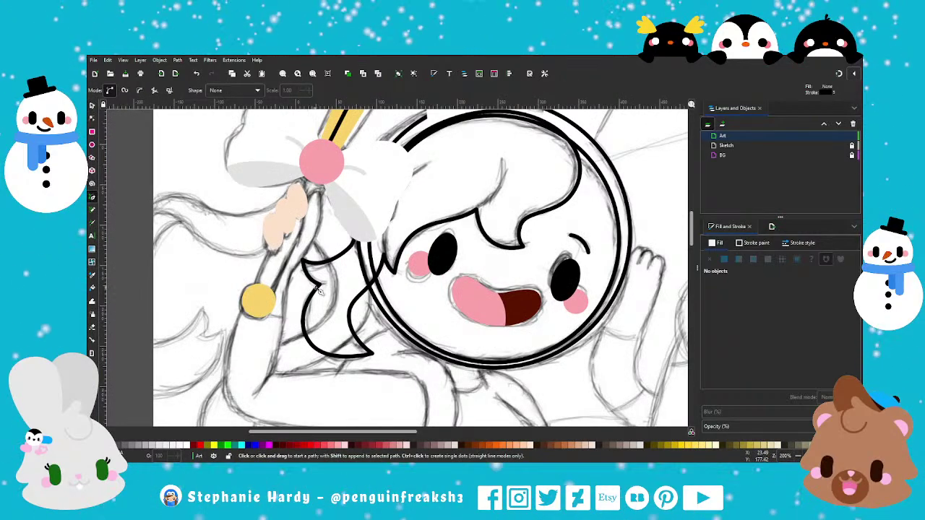
scroll(318, 289, down, 1)
scroll(289, 307, up, 1)
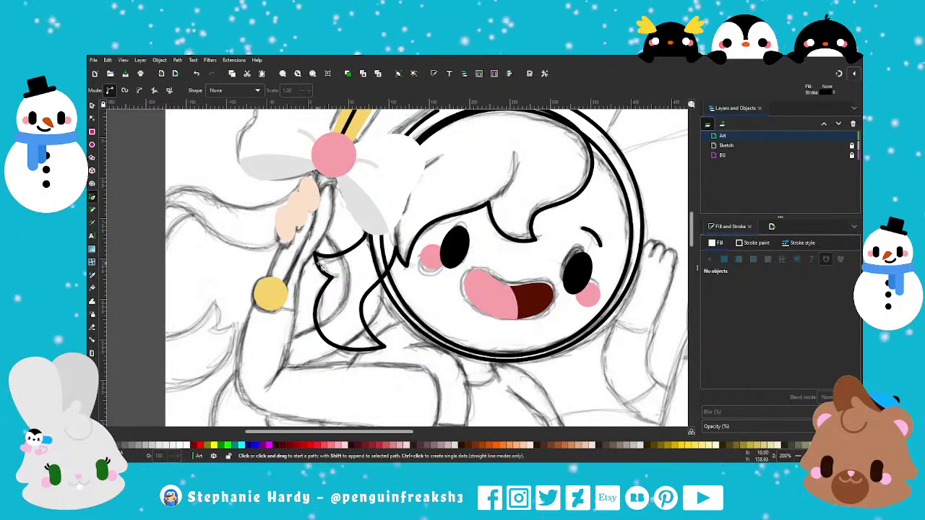
scroll(324, 269, up, 1)
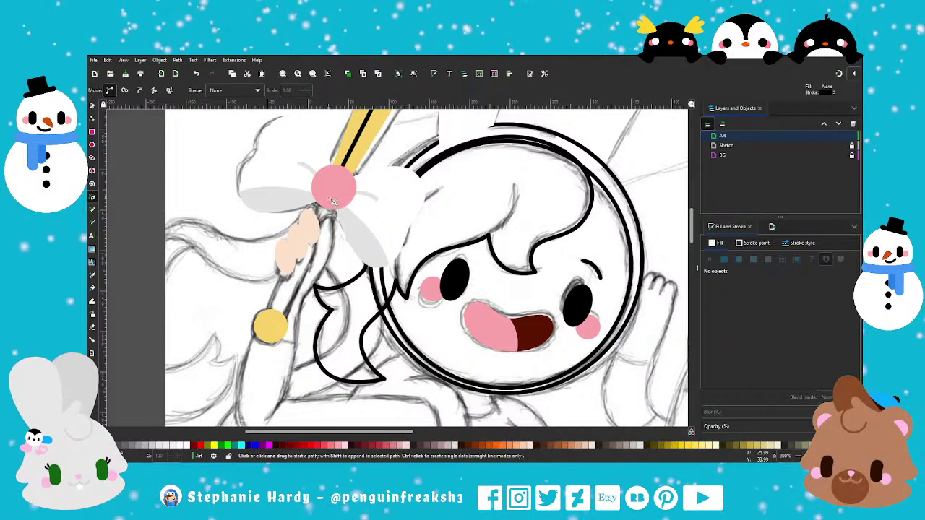
Step: Trace a closed four-corner path along the wand handle from the pink circle to the yellow knob
click(324, 200)
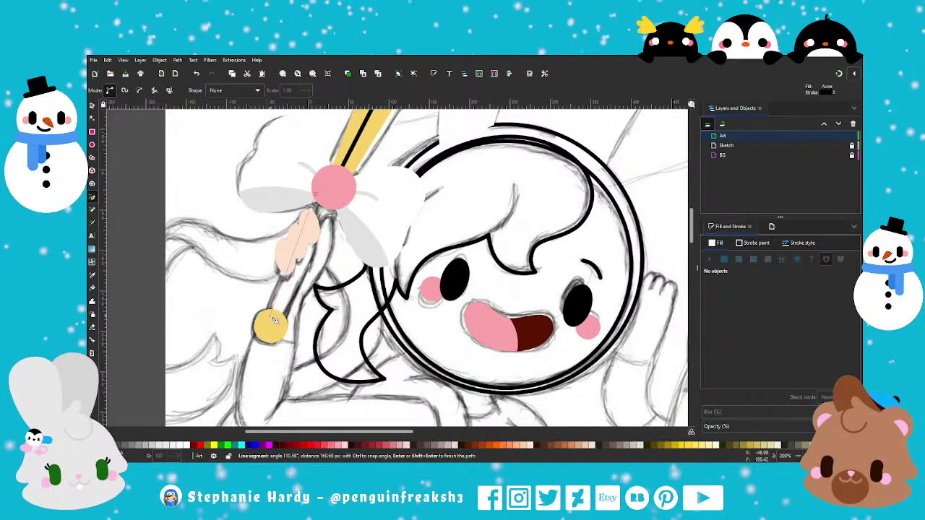
click(275, 320)
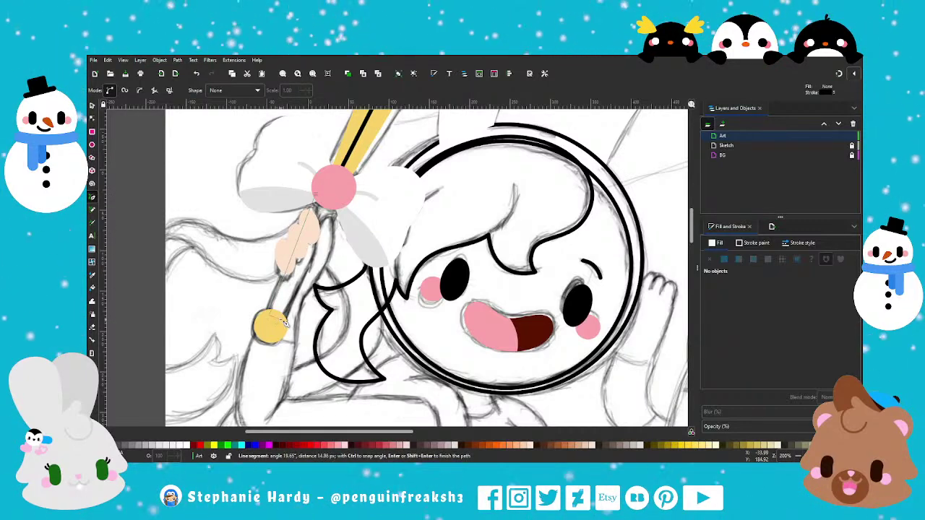
click(339, 206)
click(315, 197)
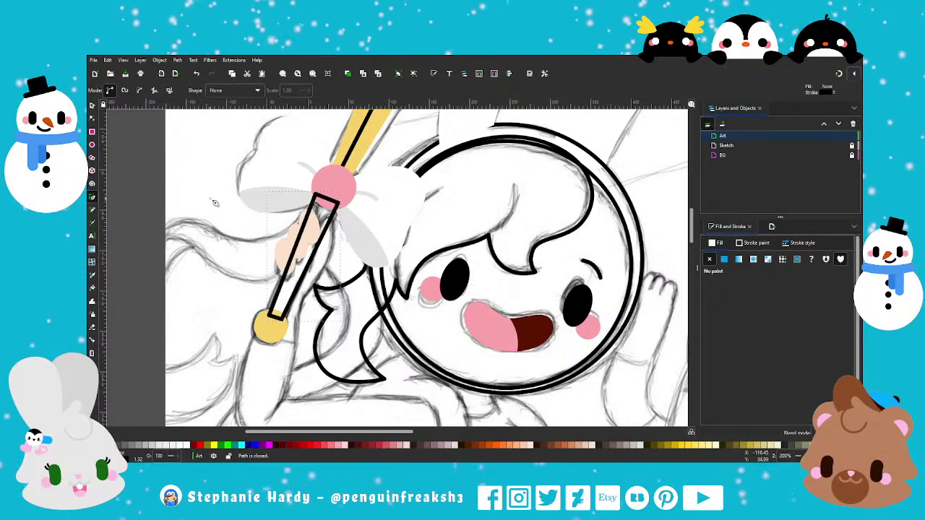
click(92, 106)
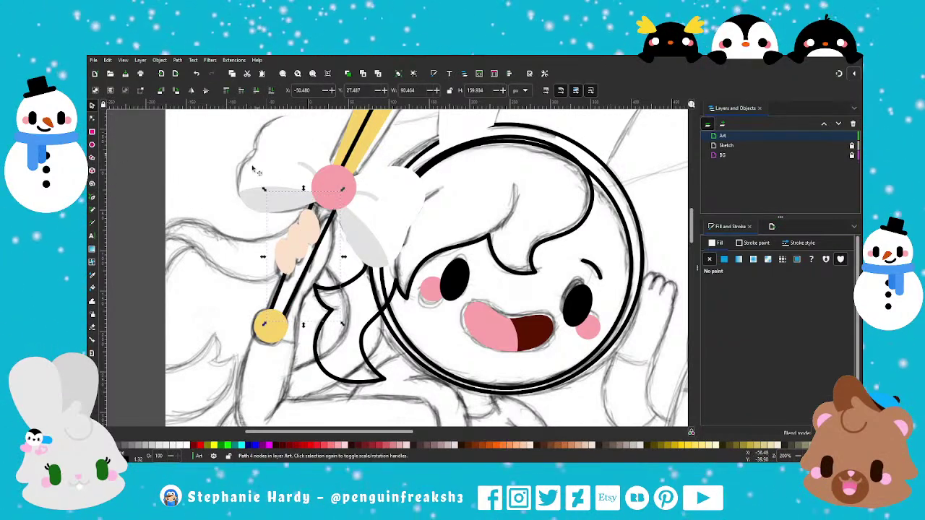
Step: Nudge the handle's lower corner and top corner slightly right to fit the shaft
key(n)
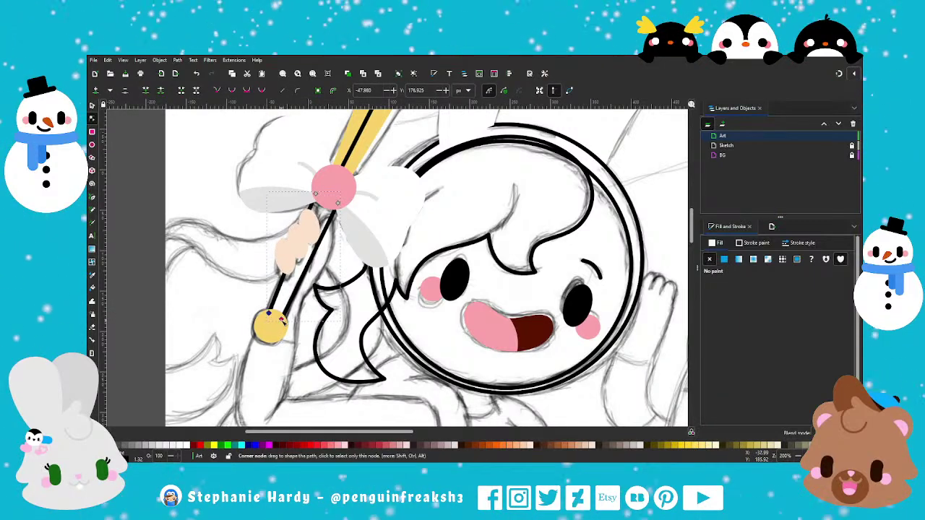
drag(281, 319, 284, 321)
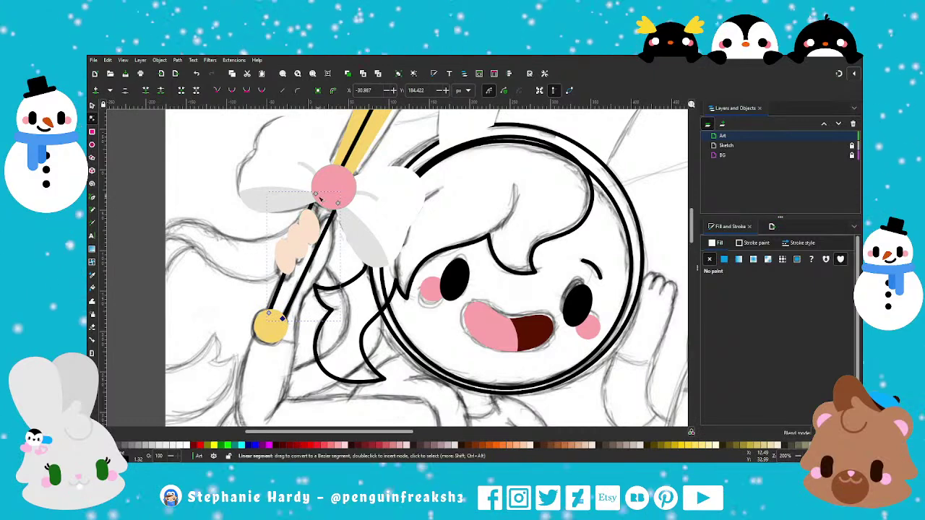
drag(315, 193, 339, 204)
key(s)
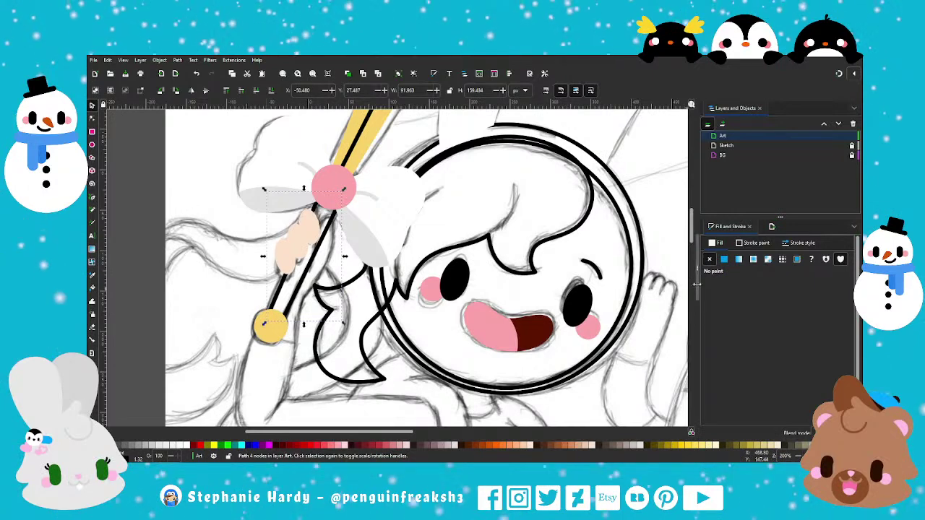
key(minus)
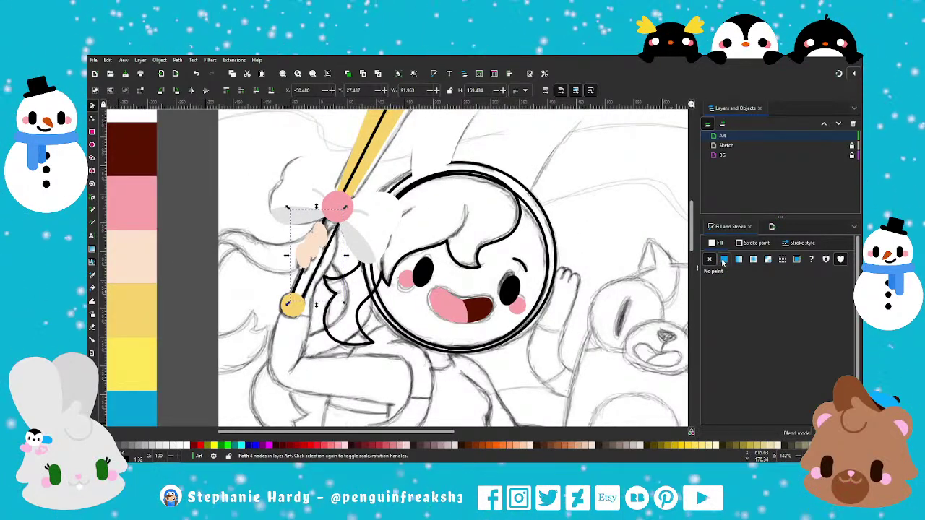
Step: Fill the wand handle with flat dark red-brown (H13 S98 L18)
click(723, 260)
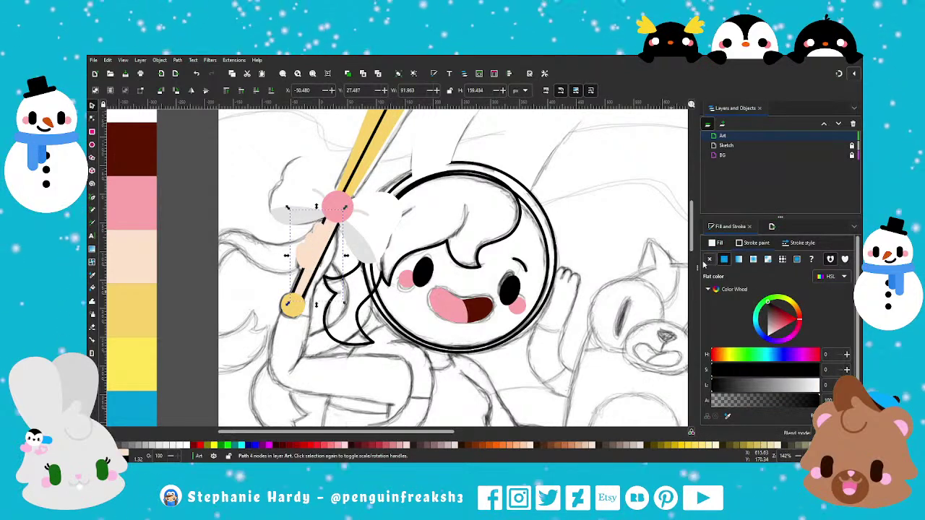
click(710, 260)
click(724, 260)
key(minus)
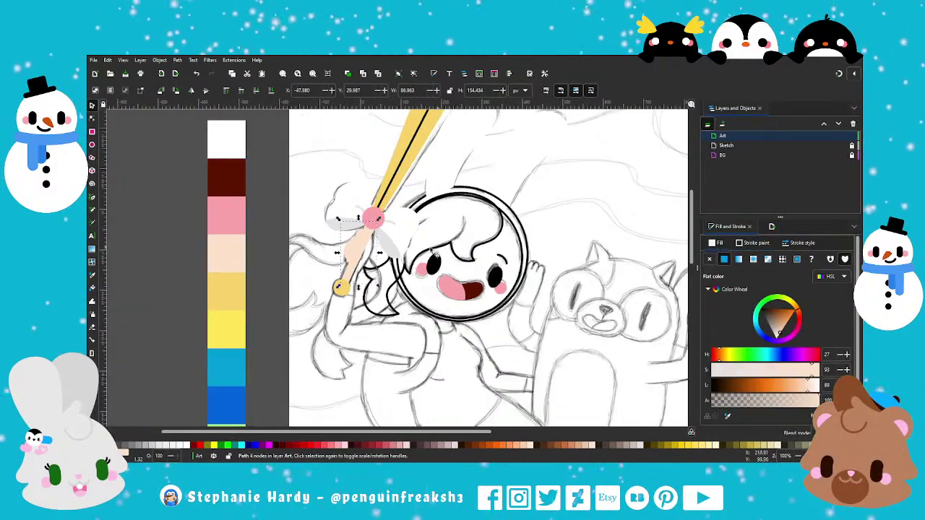
click(729, 417)
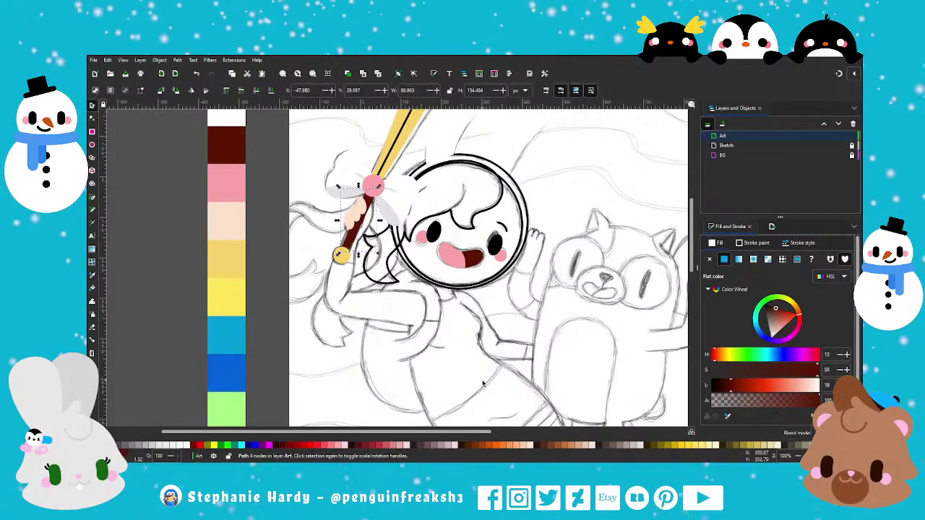
click(227, 138)
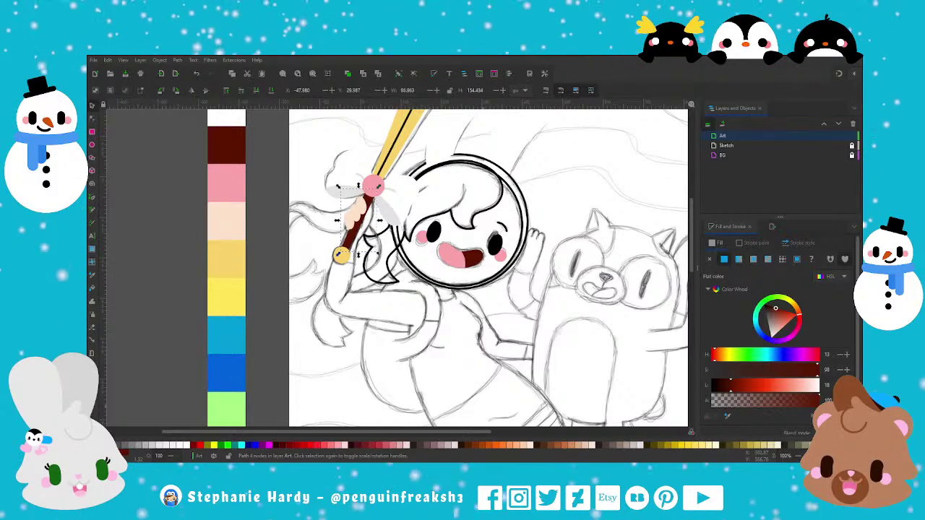
Step: Tuck the handle's top corner under the pink flower centre and deselect it
ctrl+scroll(450, 258, down, 1)
ctrl+scroll(450, 258, down, 1)
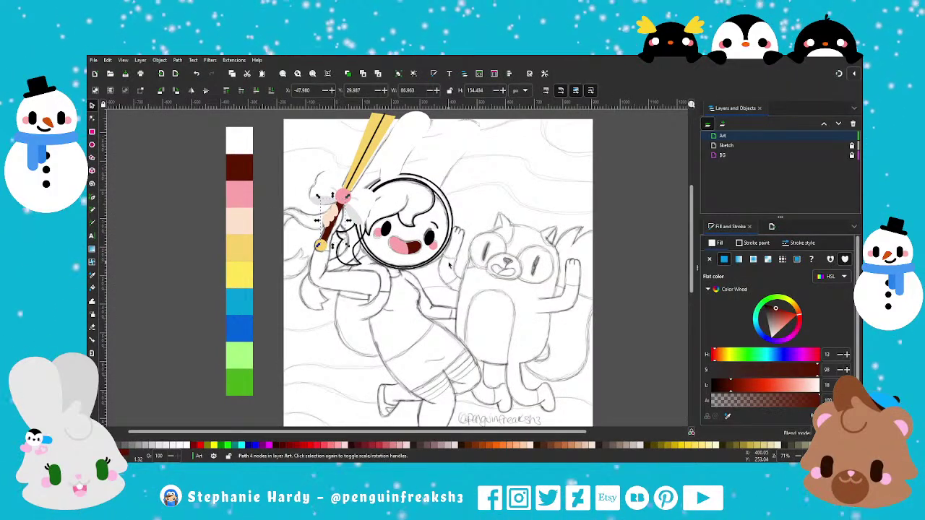
ctrl+scroll(339, 219, up, 3)
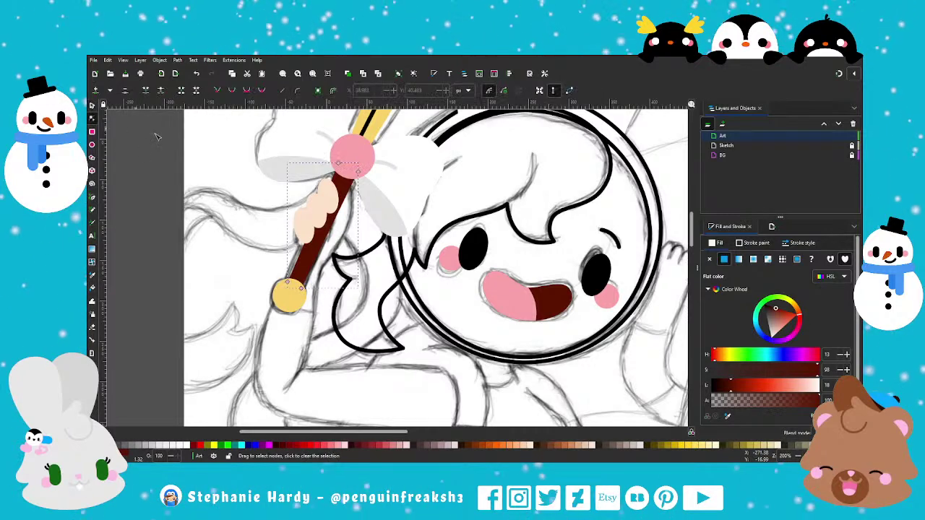
key(n)
drag(343, 167, 361, 172)
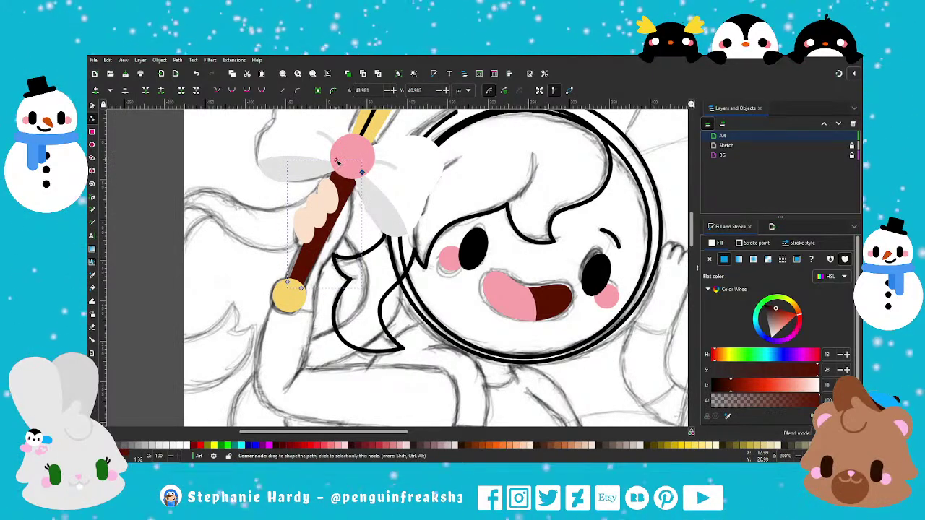
key(s)
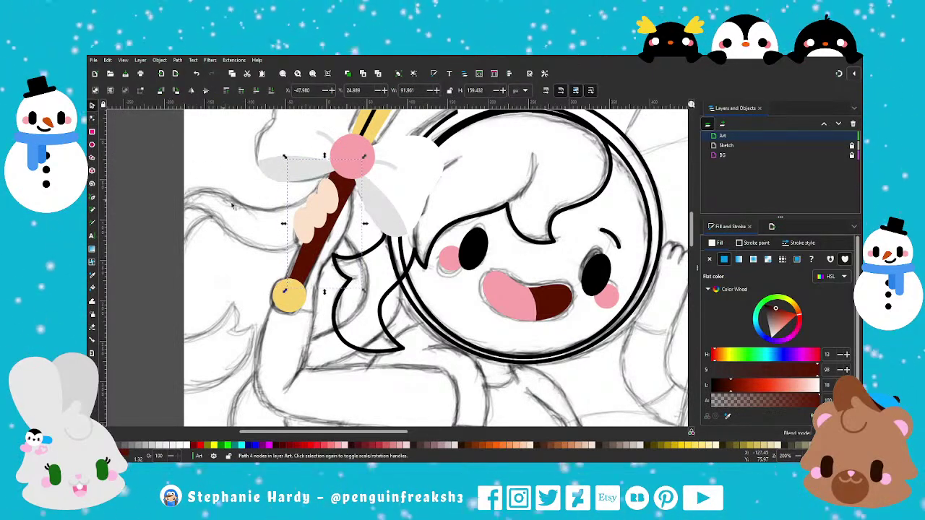
key(Escape)
scroll(232, 205, down, 1)
scroll(290, 253, left, 2)
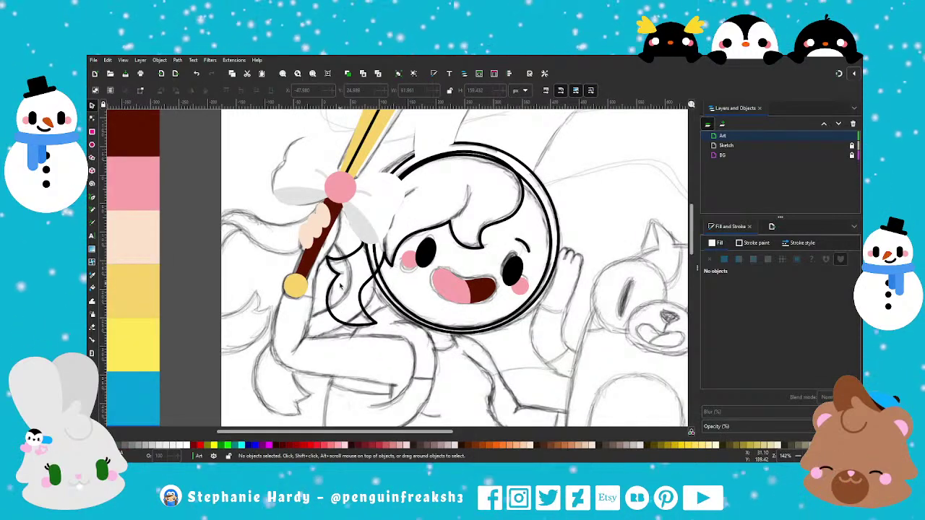
Step: Draw a new finger path beside the handle near the flower
scroll(337, 267, up, 1)
scroll(333, 242, up, 1)
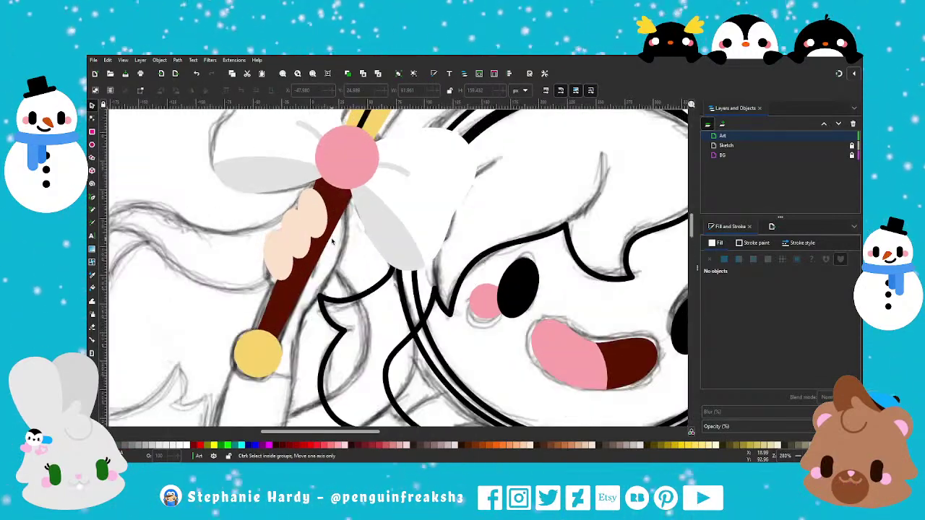
scroll(334, 250, down, 1)
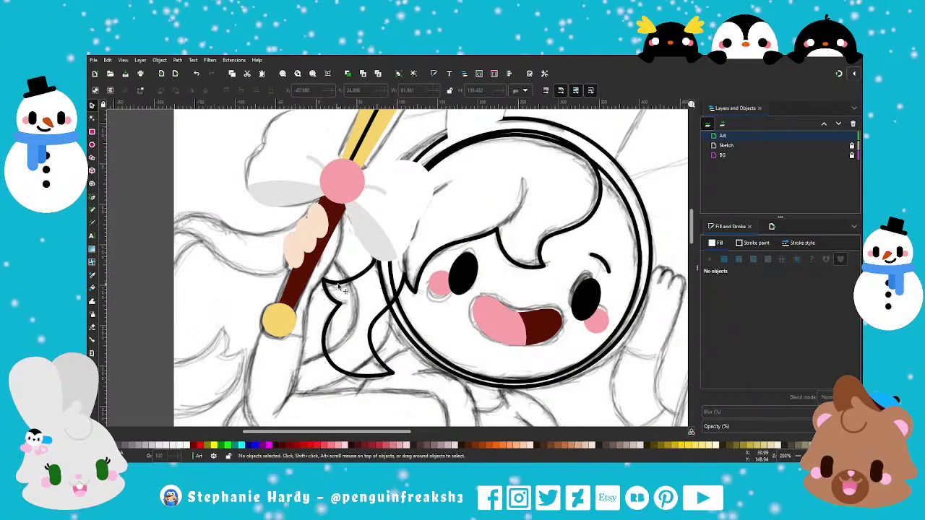
key(b)
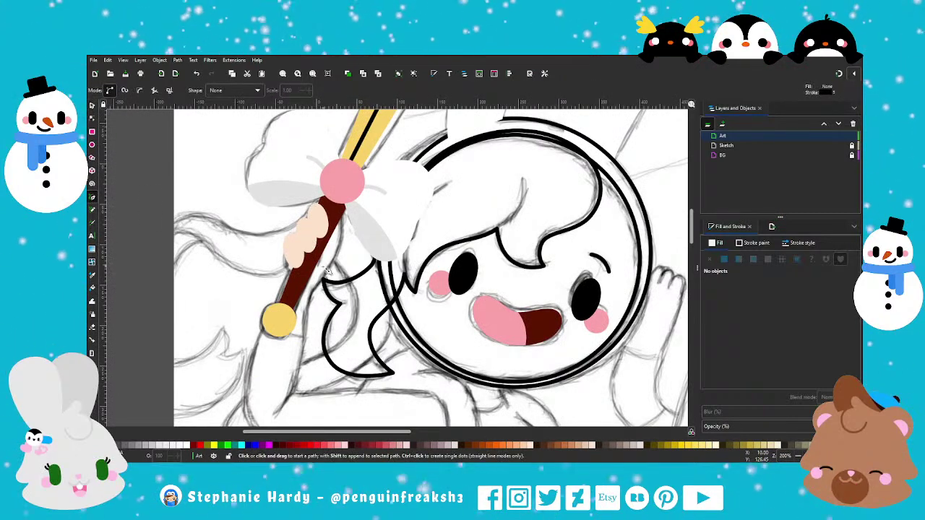
click(322, 266)
click(339, 214)
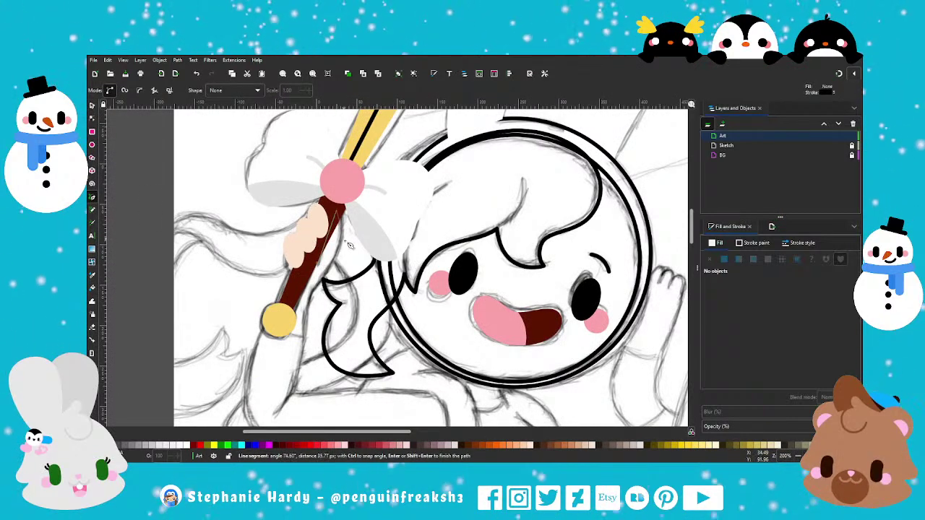
key(Return)
Step: Reshape the finger's nodes and curves so it wraps over the wand
key(n)
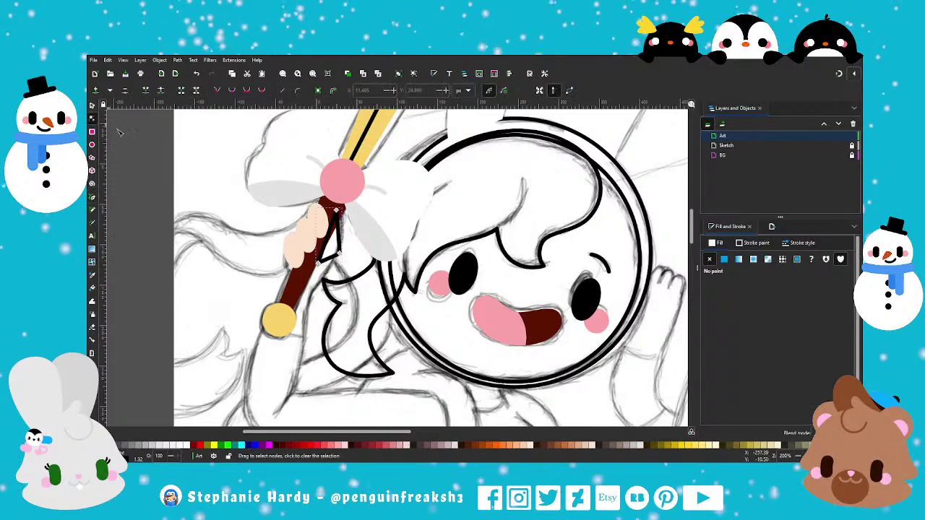
click(337, 210)
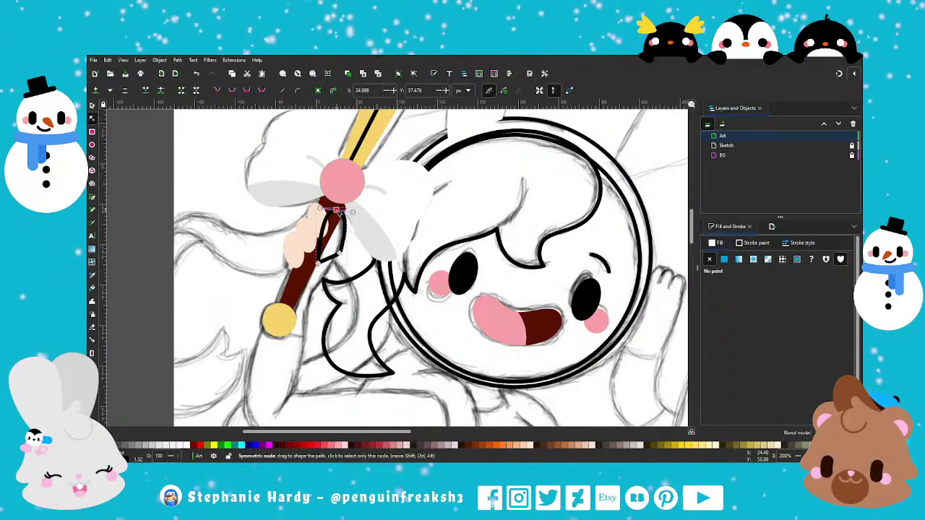
drag(337, 210, 340, 214)
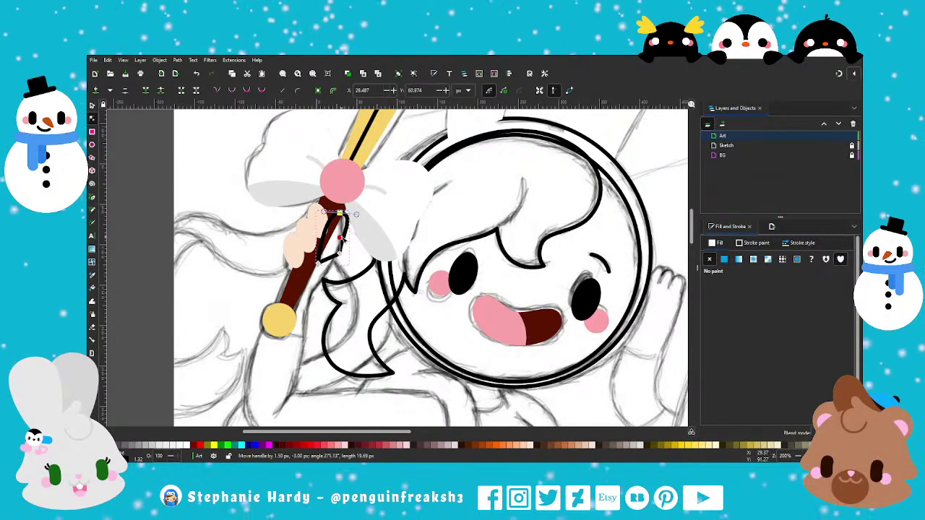
drag(356, 214, 358, 220)
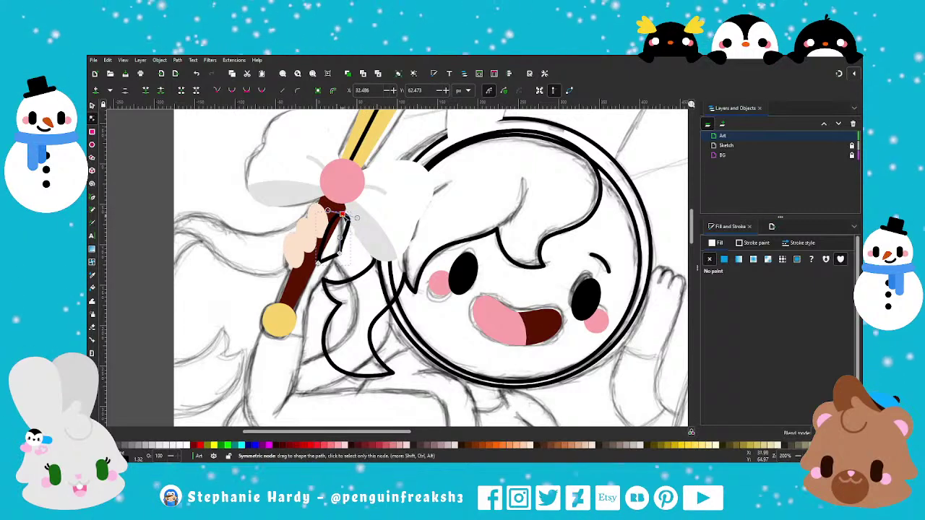
drag(343, 214, 345, 213)
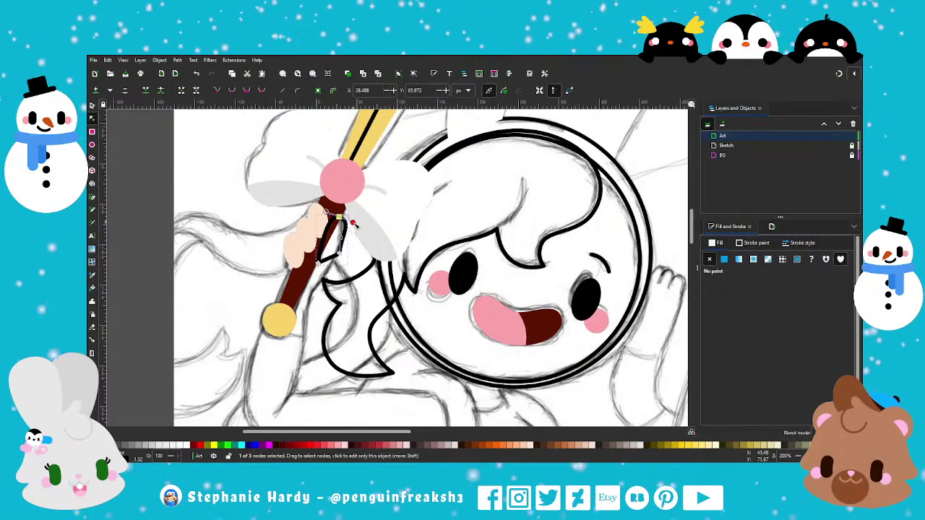
drag(357, 218, 351, 220)
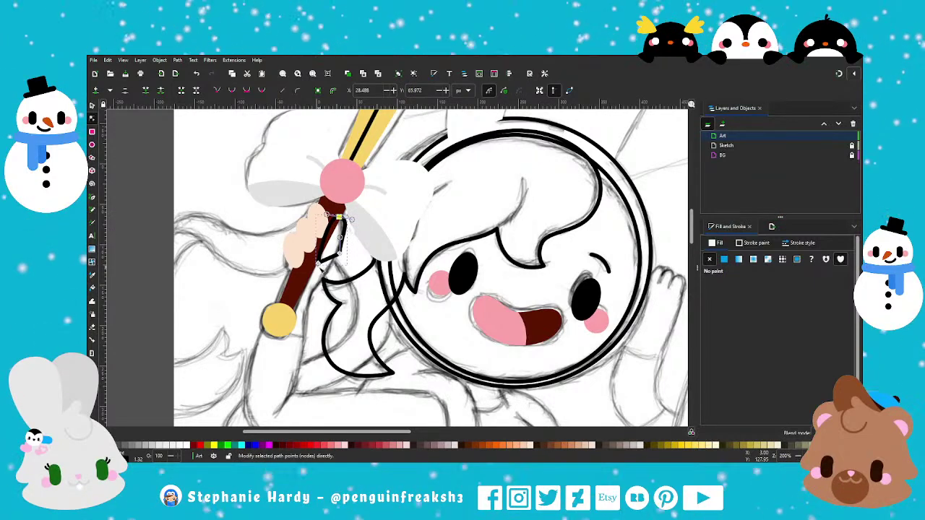
drag(341, 252, 337, 251)
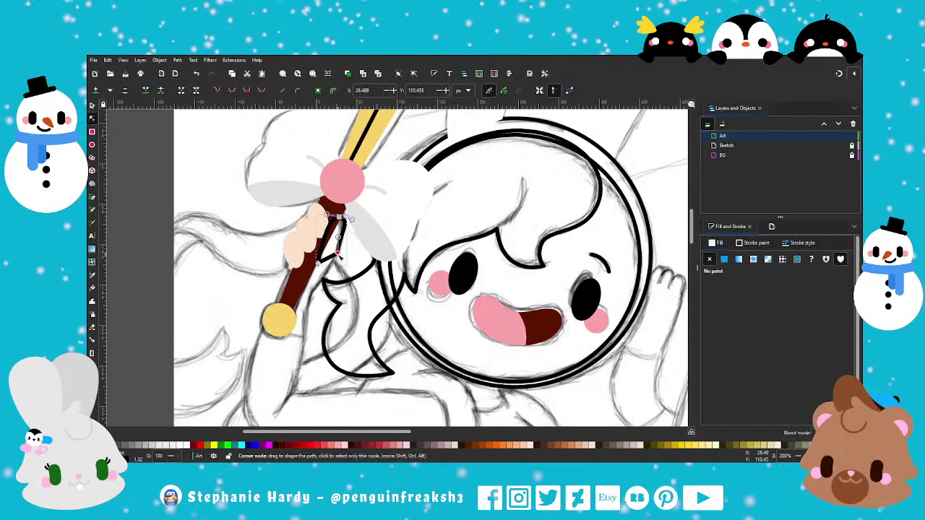
Step: Fill the finger with the hand's peach colour sampled with the Dropper
click(724, 259)
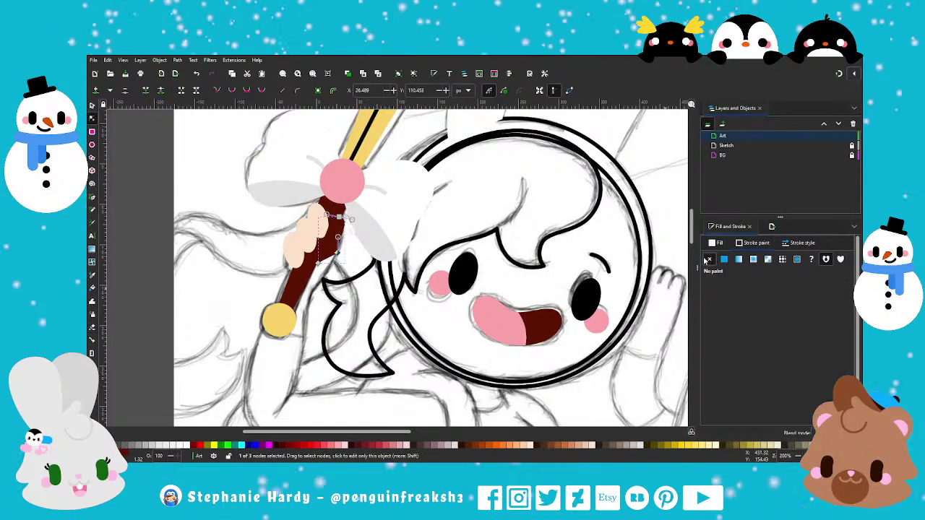
key(d)
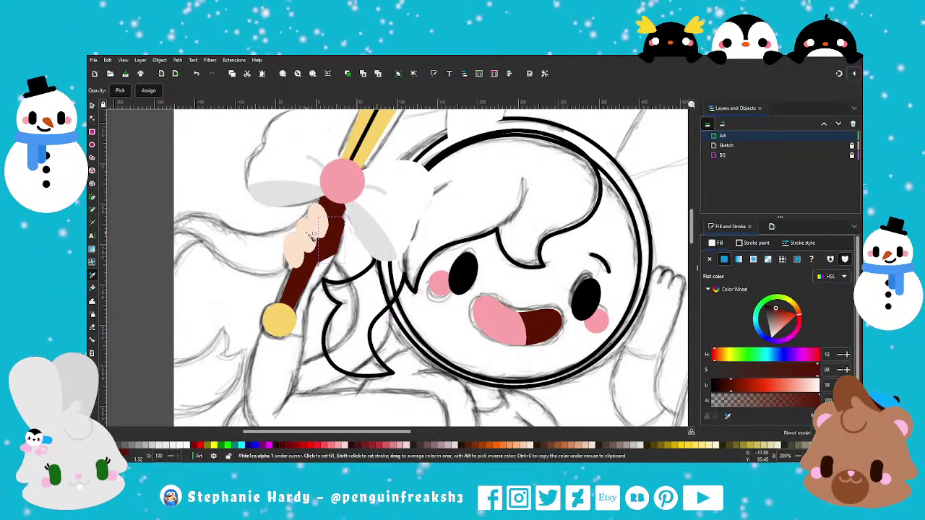
click(325, 241)
key(d)
key(s)
scroll(273, 195, down, 1)
key(Escape)
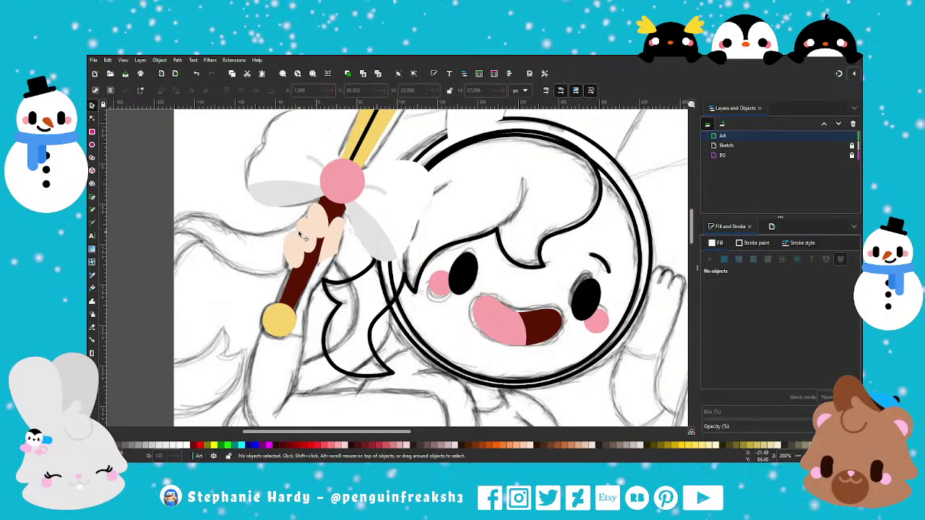
scroll(299, 284, up, 1)
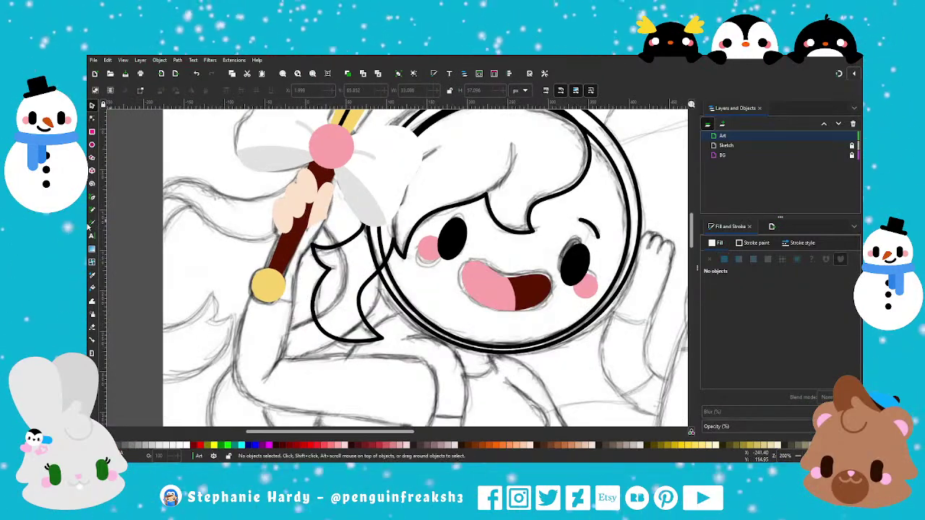
Step: Draw a closed hand shape along the wand below the fingers
key(b)
scroll(309, 241, down, 1)
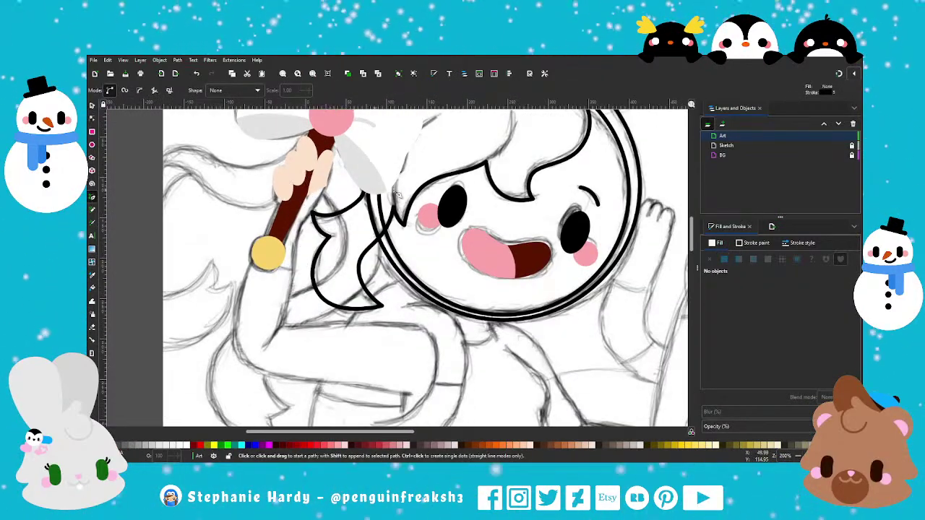
click(337, 178)
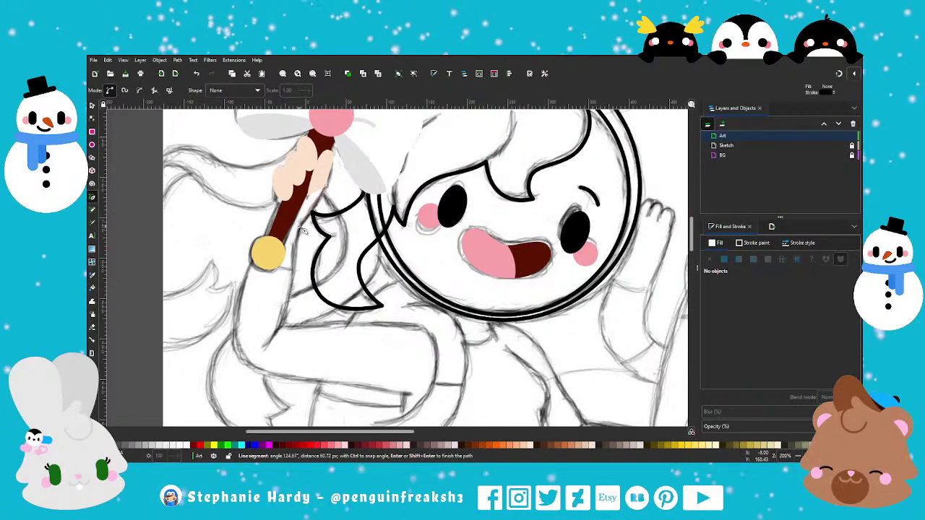
click(296, 274)
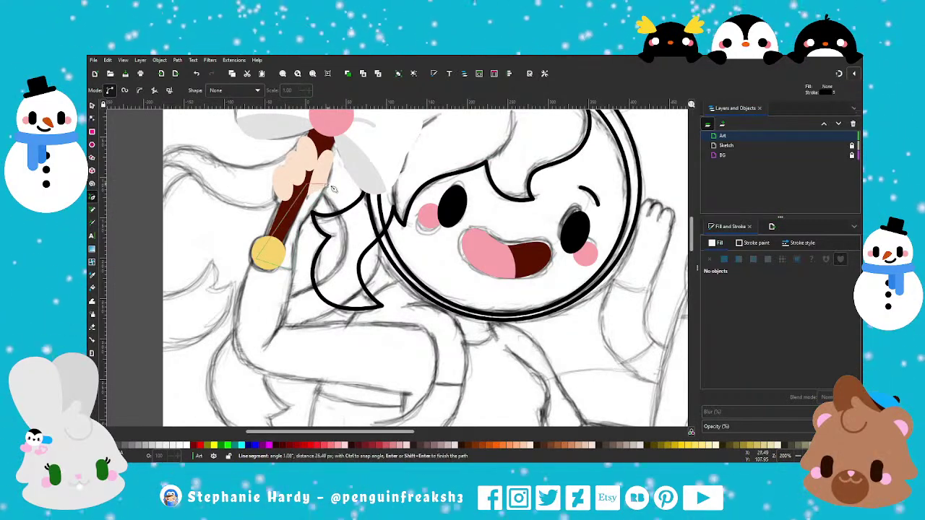
click(329, 189)
key(s)
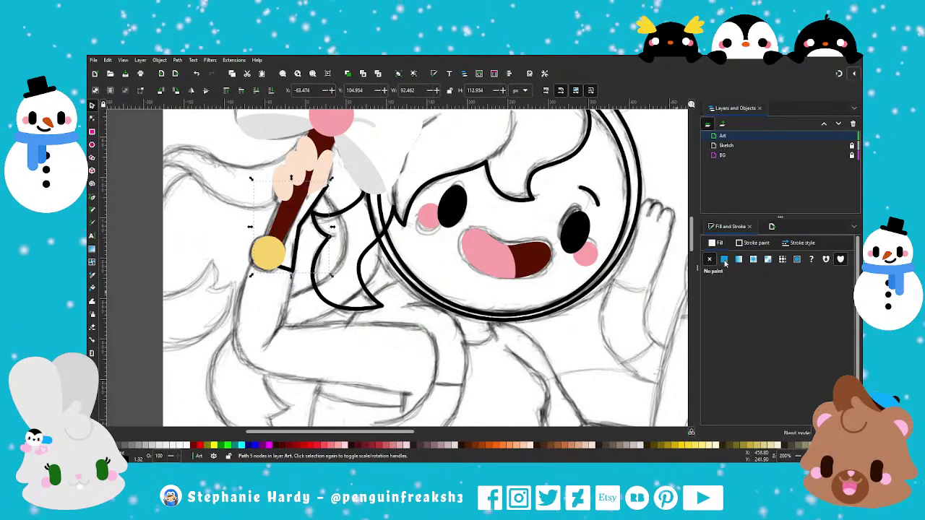
Step: Nudge a hand shape point down and give the shape a flat fill
key(n)
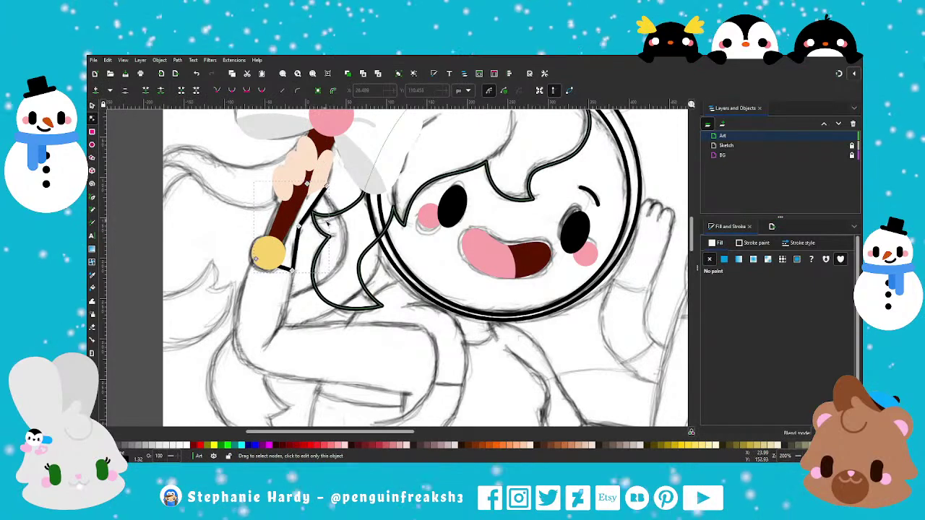
click(300, 224)
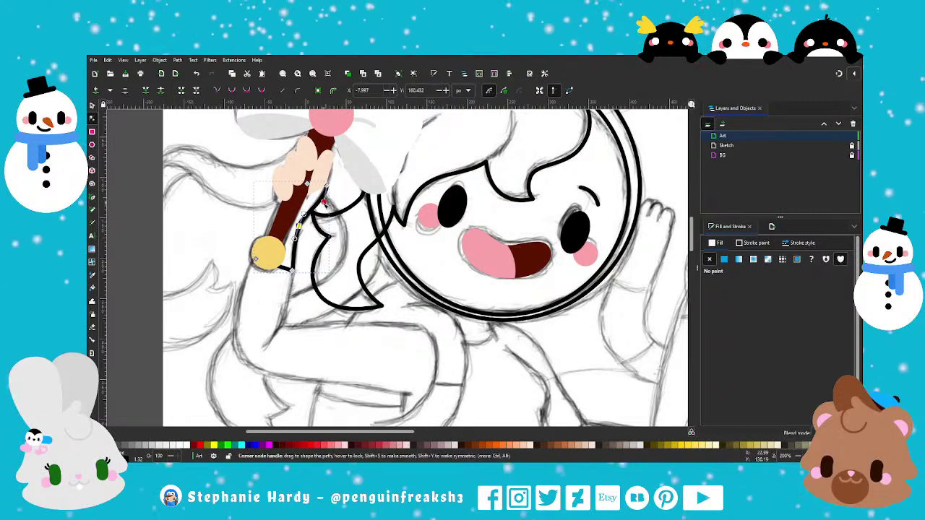
drag(299, 227, 299, 230)
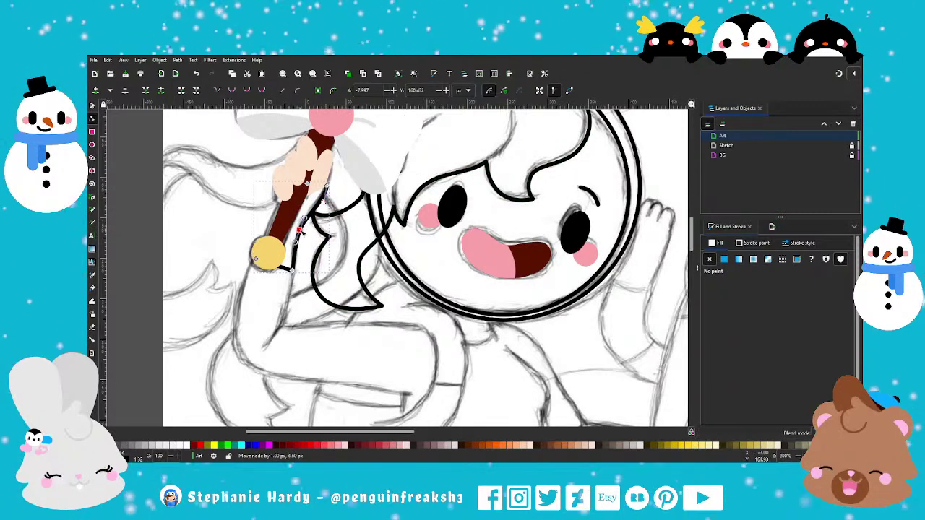
click(724, 259)
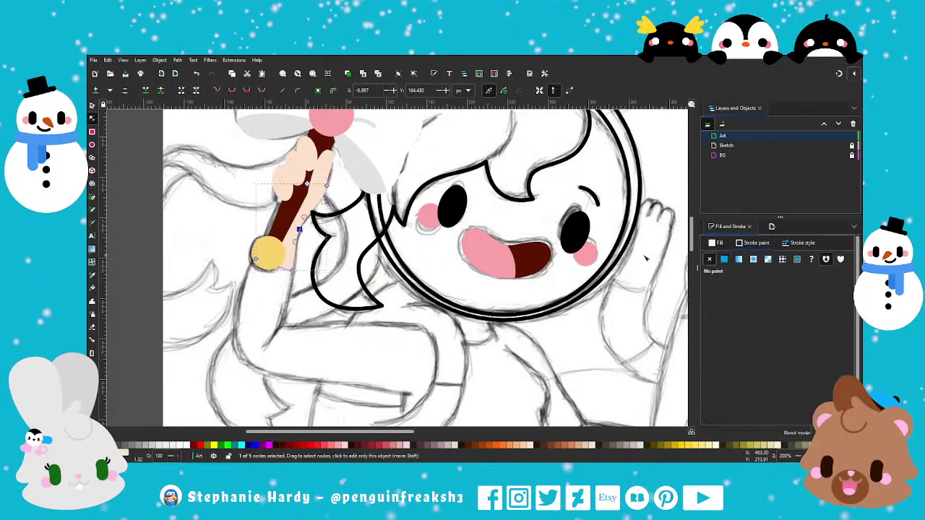
scroll(318, 207, up, 2)
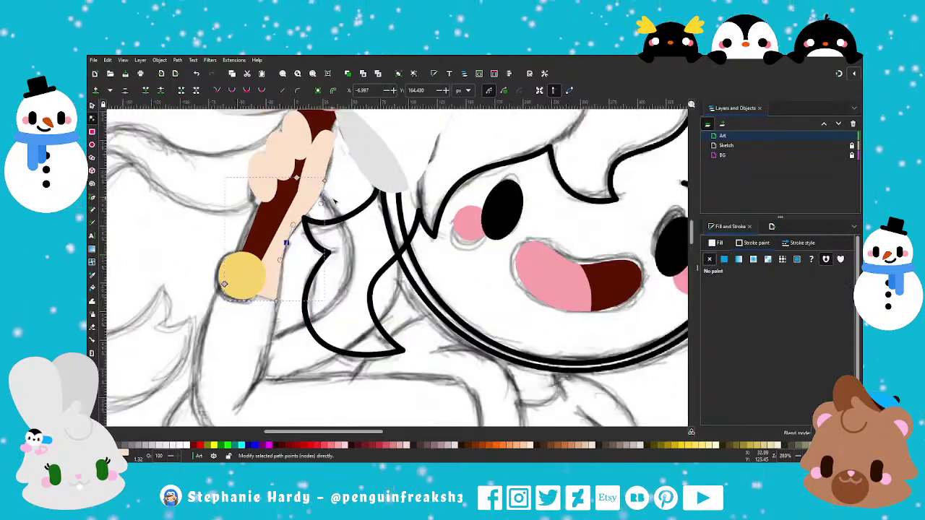
scroll(303, 213, up, 2)
Step: Curve the hand shape's edge and bottom corner to follow the sketch
drag(300, 213, 298, 240)
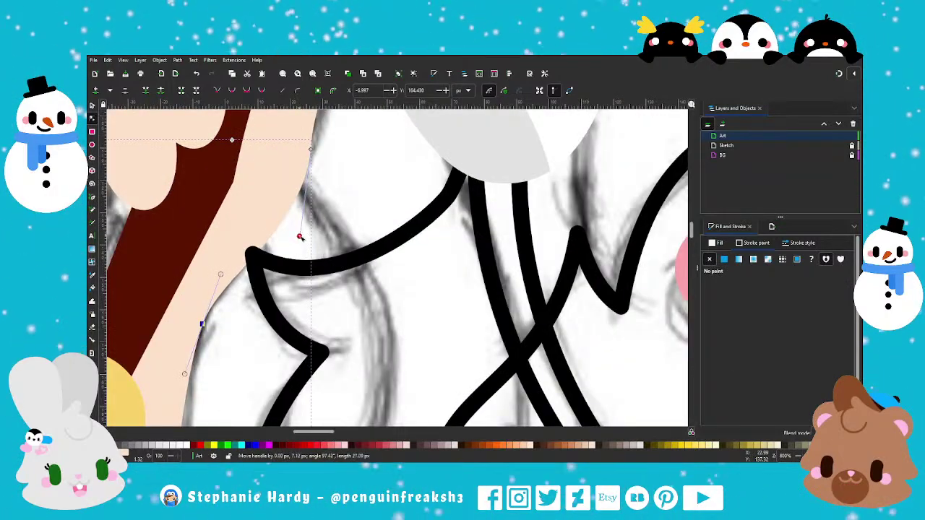
scroll(300, 238, down, 2)
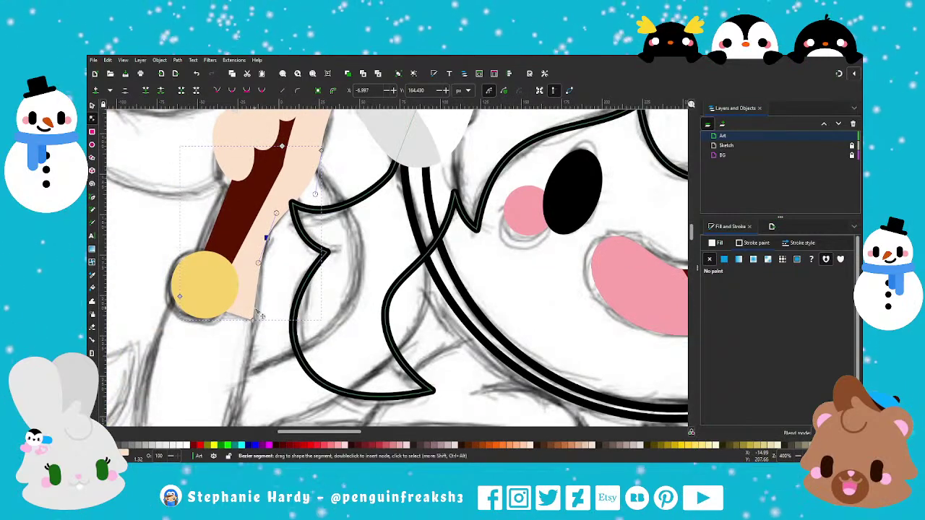
click(256, 318)
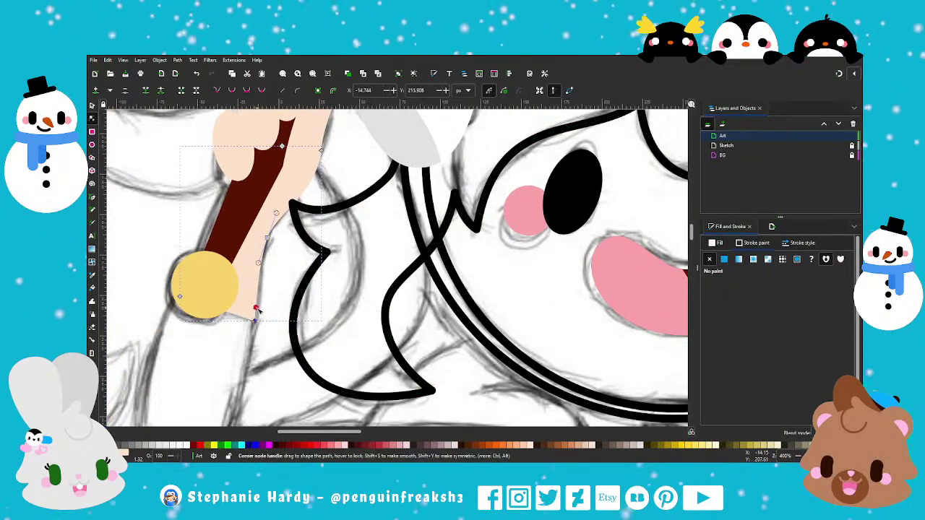
drag(255, 309, 283, 233)
scroll(293, 268, down, 1)
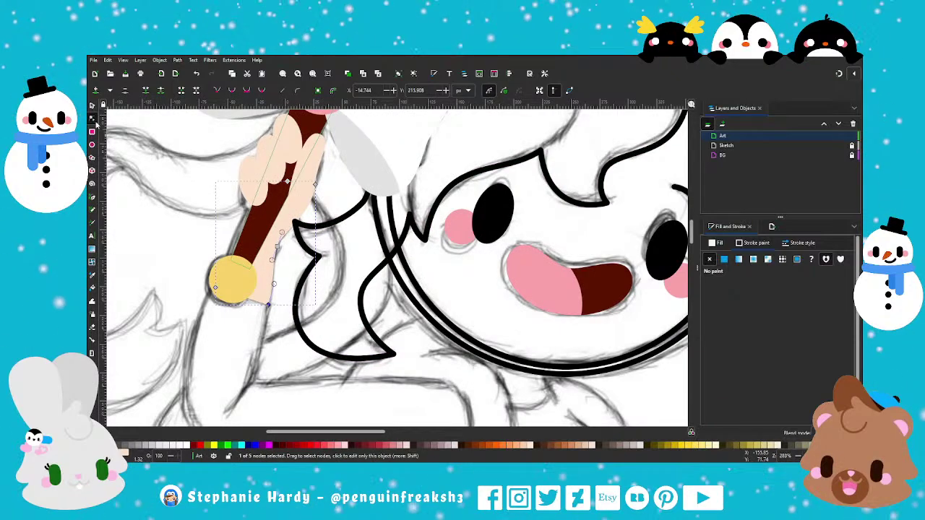
click(92, 106)
scroll(297, 269, down, 2)
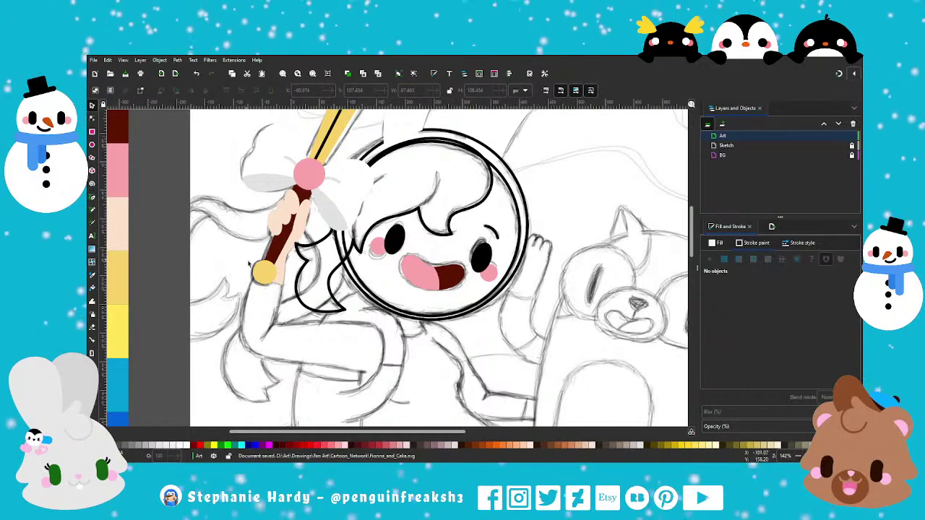
Step: Zoom out to review the girl and cat drawing, with the Pen tool active again
scroll(285, 301, down, 1)
scroll(285, 300, down, 1)
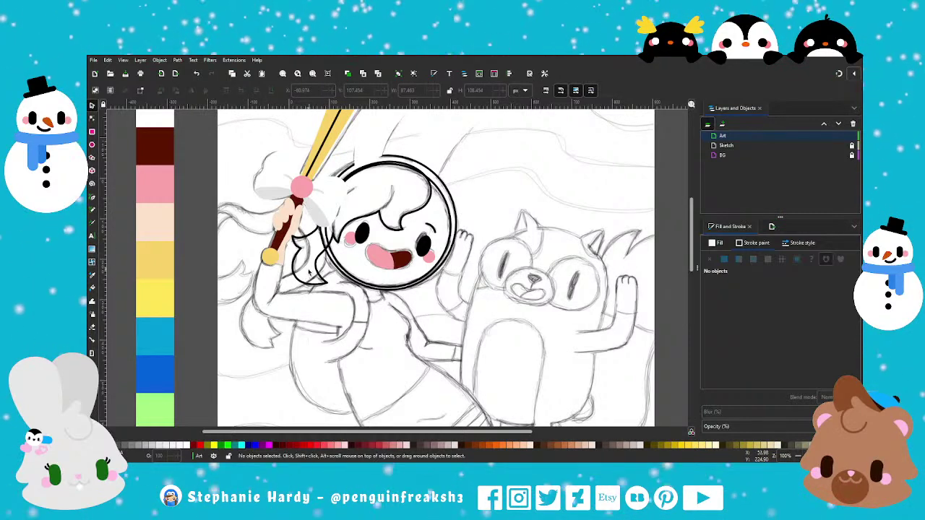
ctrl+scroll(310, 279, up, 1)
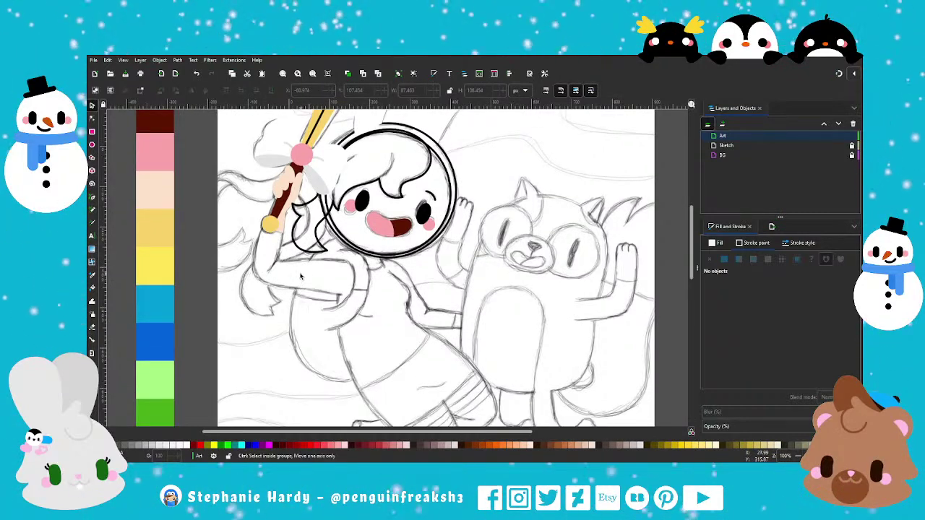
ctrl+scroll(296, 269, up, 1)
scroll(296, 266, down, 1)
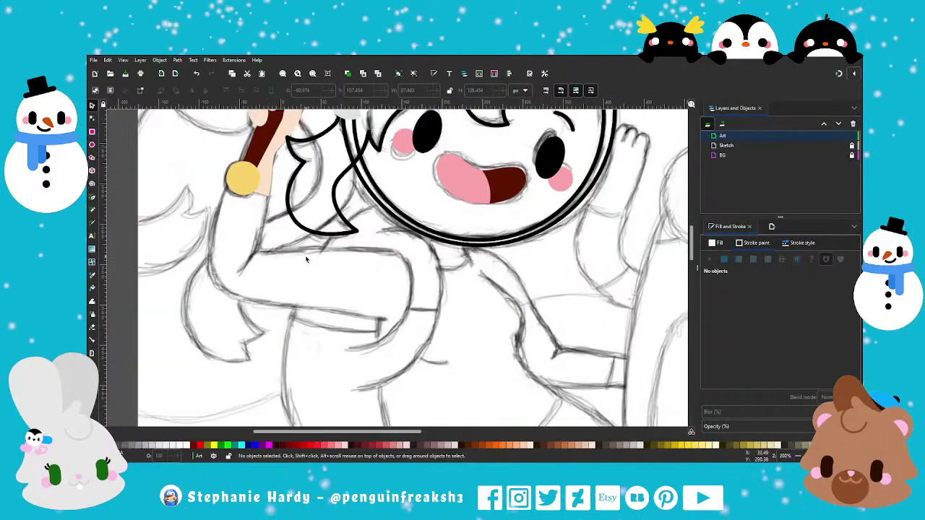
ctrl+scroll(302, 263, down, 1)
ctrl+scroll(306, 260, up, 1)
scroll(305, 259, up, 1)
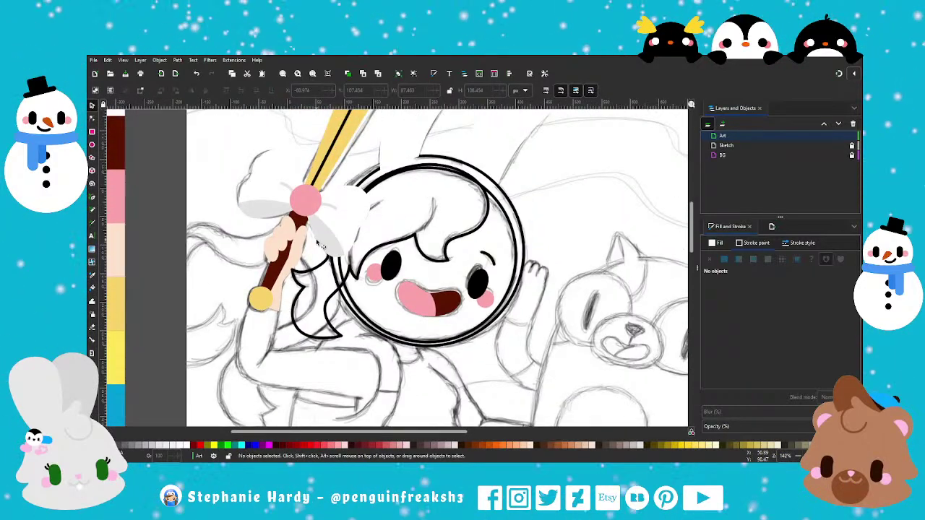
ctrl+scroll(324, 248, down, 1)
click(91, 200)
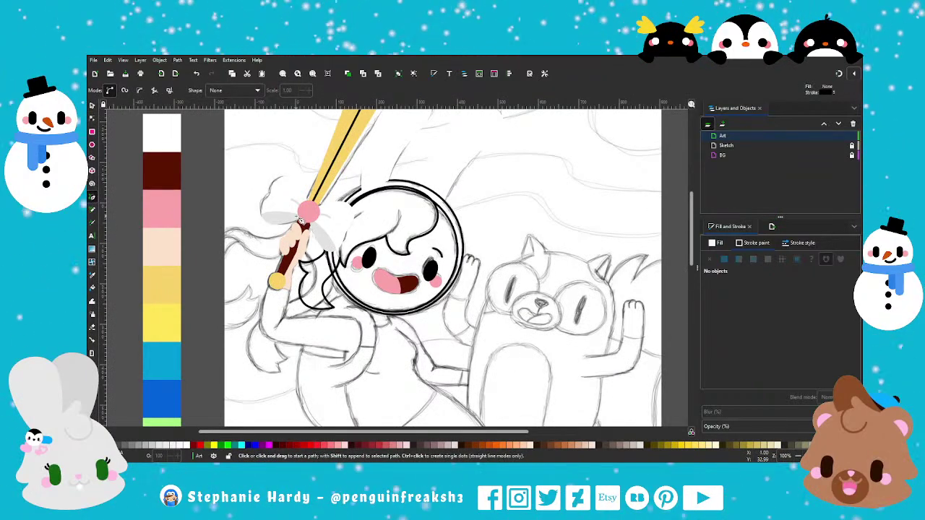
Step: Draw a closed five-corner ribbon outline flowing left from the wand top, ready for node editing
click(301, 218)
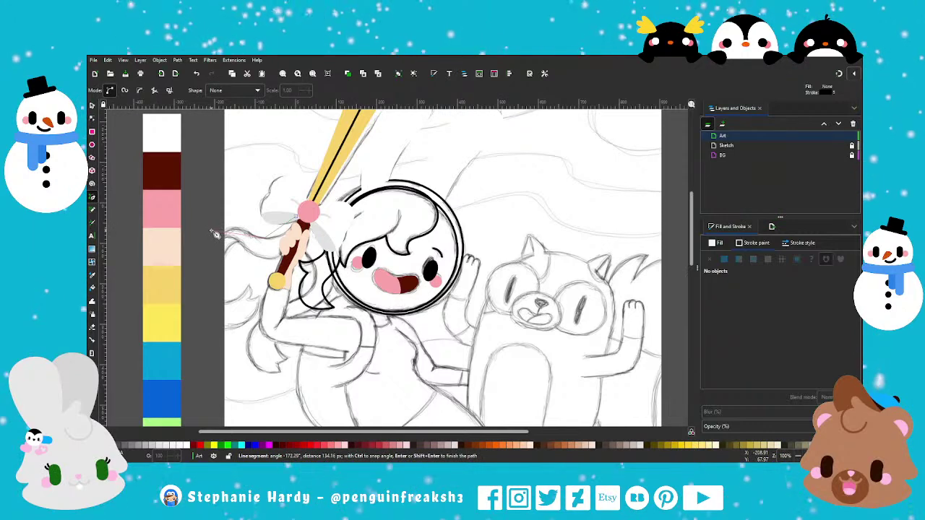
click(238, 229)
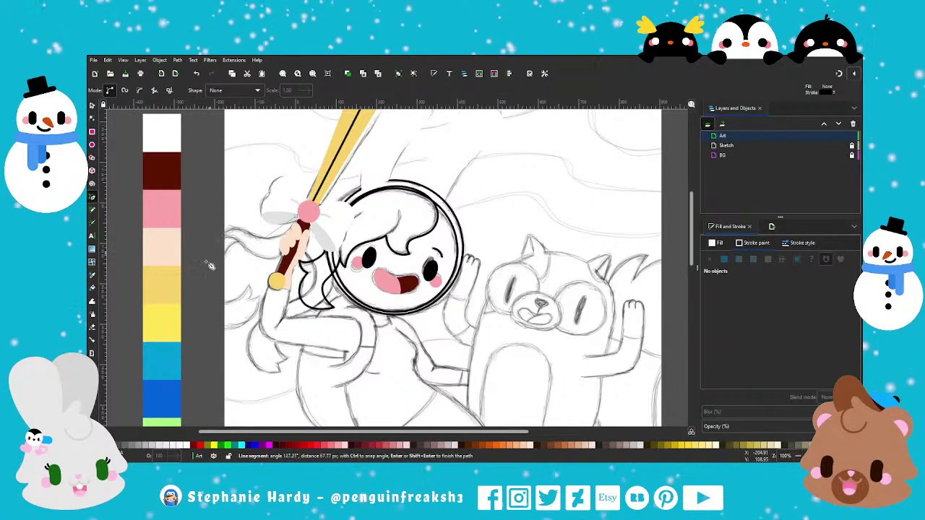
click(195, 300)
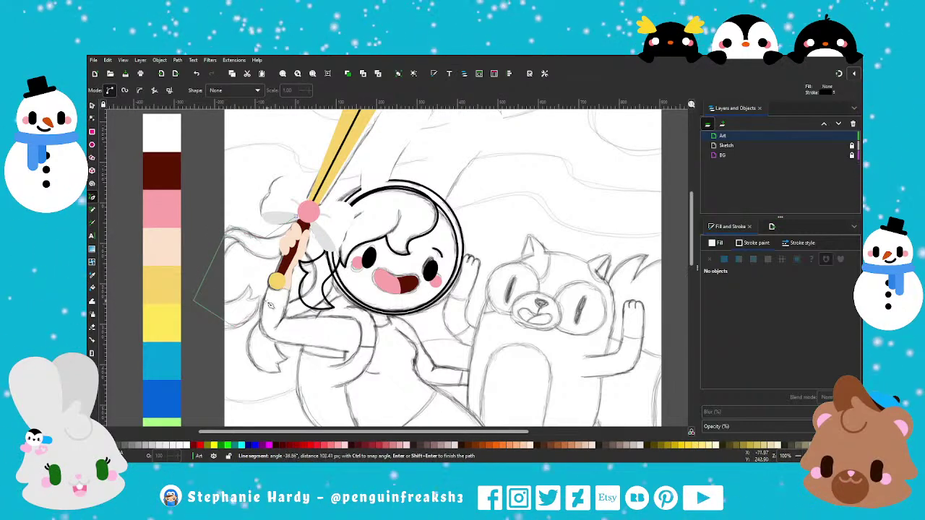
click(218, 295)
click(242, 247)
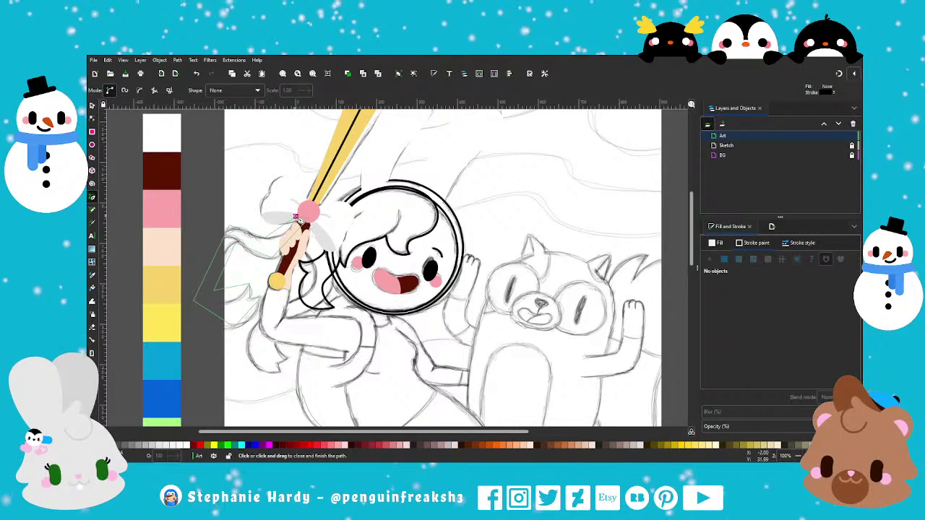
click(302, 224)
key(n)
click(304, 217)
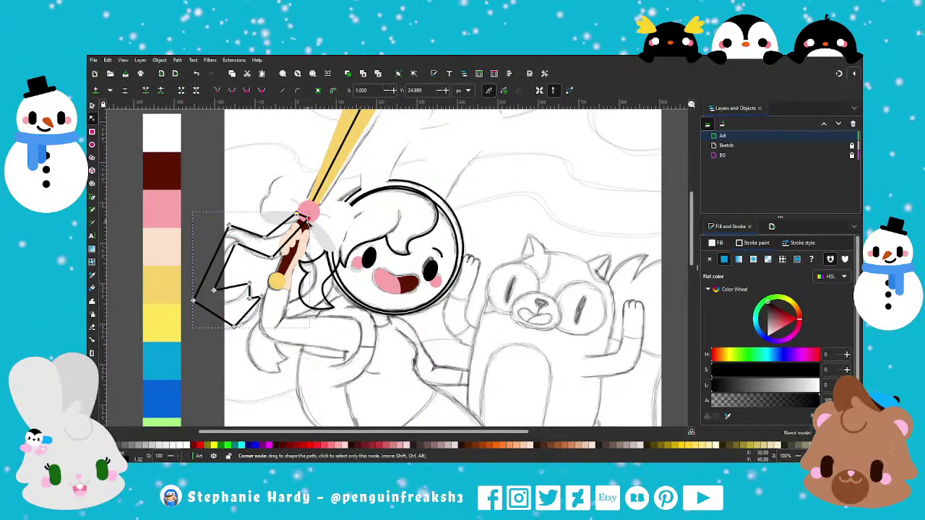
Step: Make the streamer's corner nodes smooth and bend its upper edge into a curve
click(304, 218)
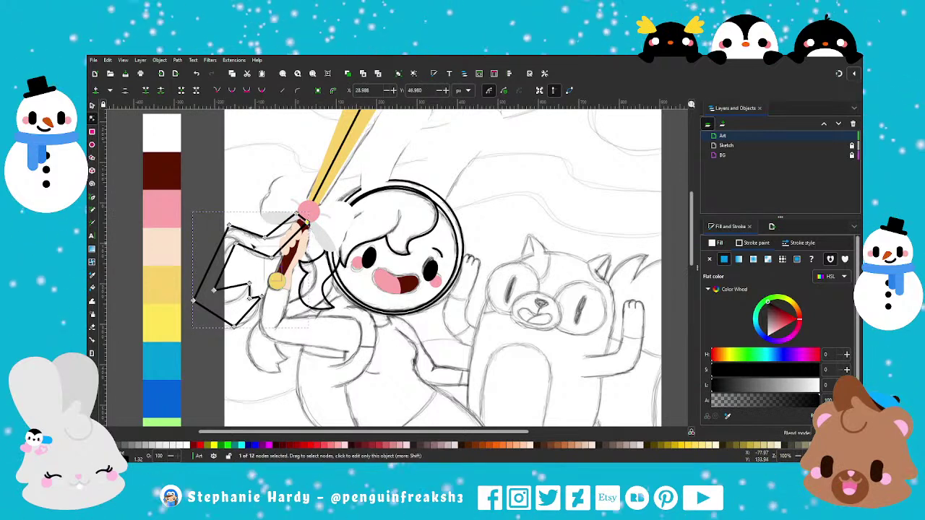
drag(217, 216, 283, 262)
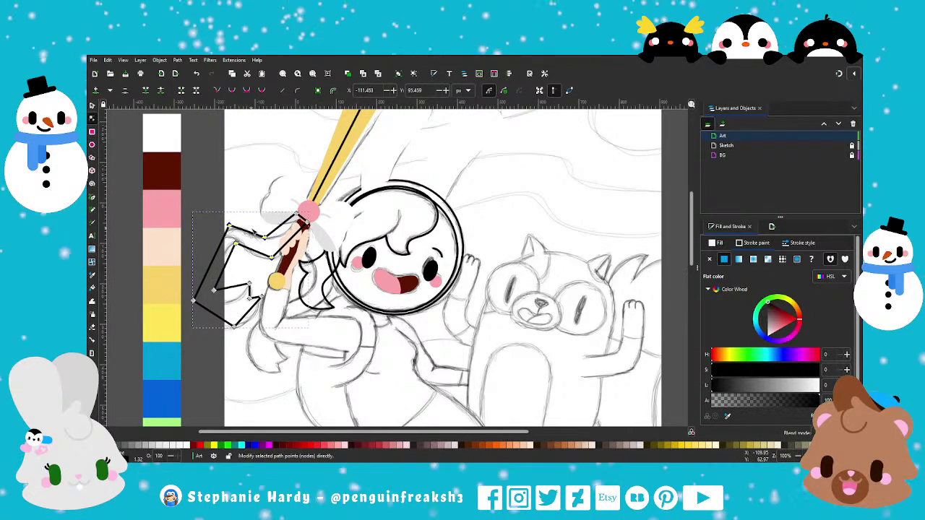
drag(191, 275, 248, 349)
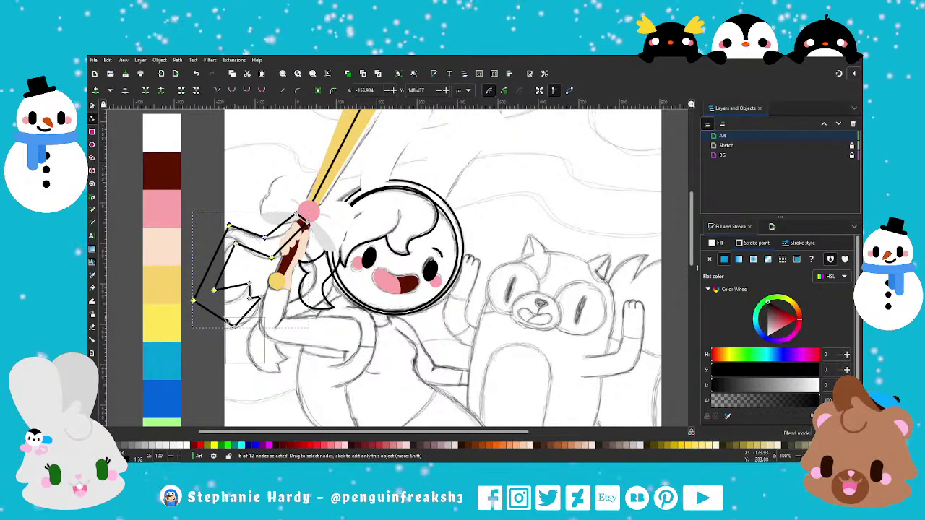
click(262, 90)
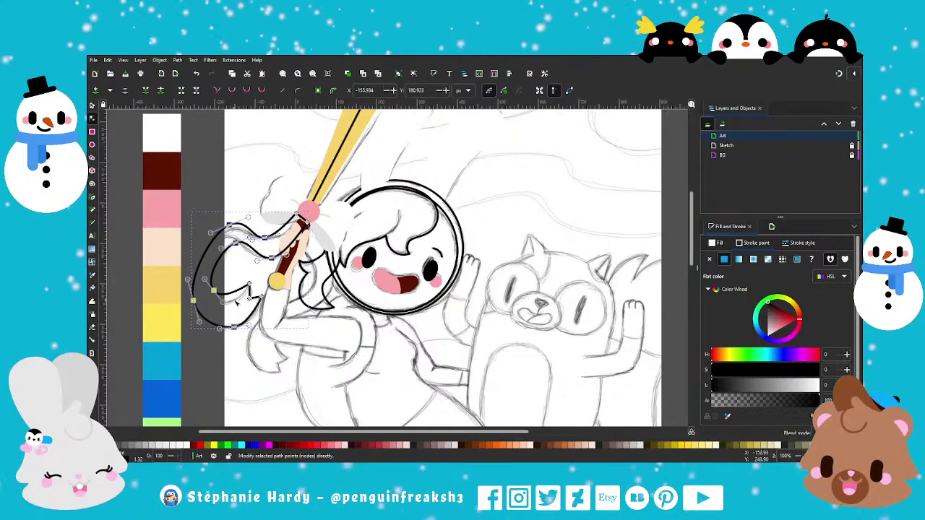
ctrl+scroll(238, 270, up, 1)
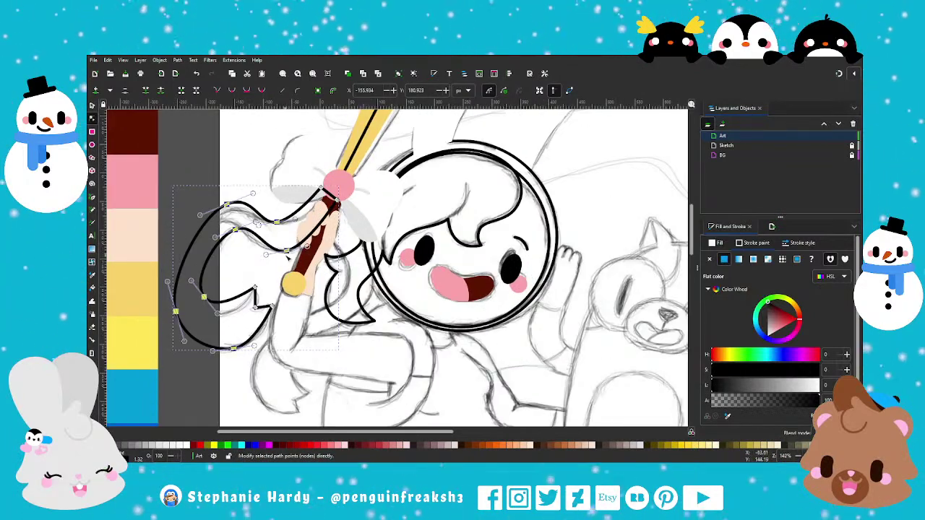
drag(303, 247, 313, 251)
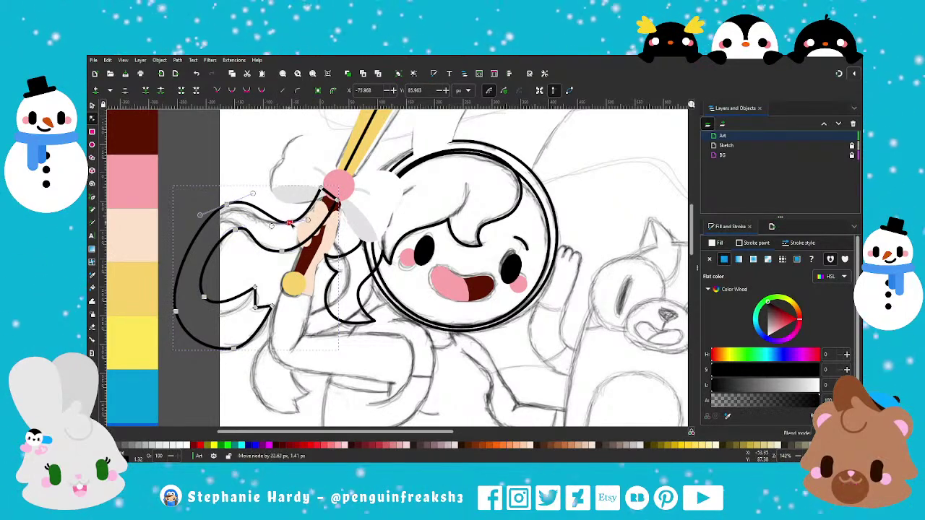
drag(313, 252, 315, 218)
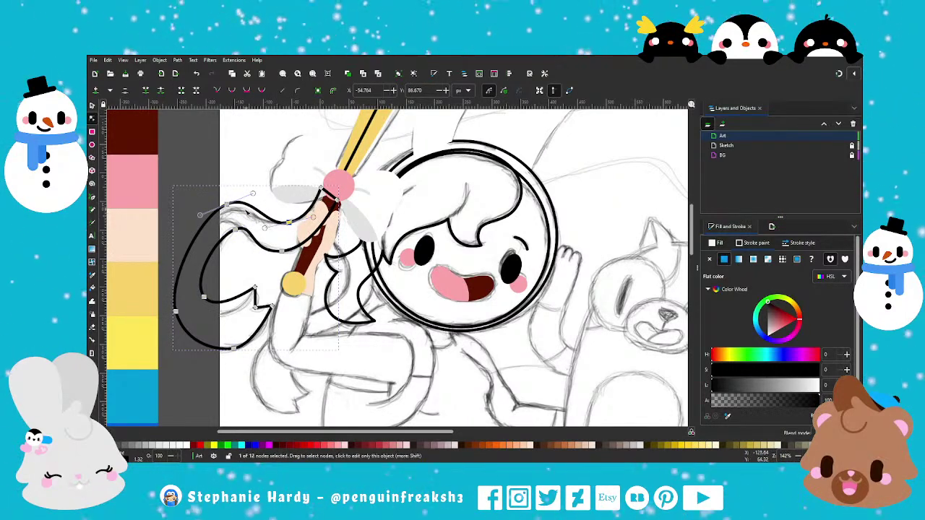
Step: Reshape the streamer loop's bottom, left and inner points into flowing ribbon curves
mouse_move(227, 204)
mouse_down()
mouse_move(230, 235)
mouse_move(246, 230)
mouse_up()
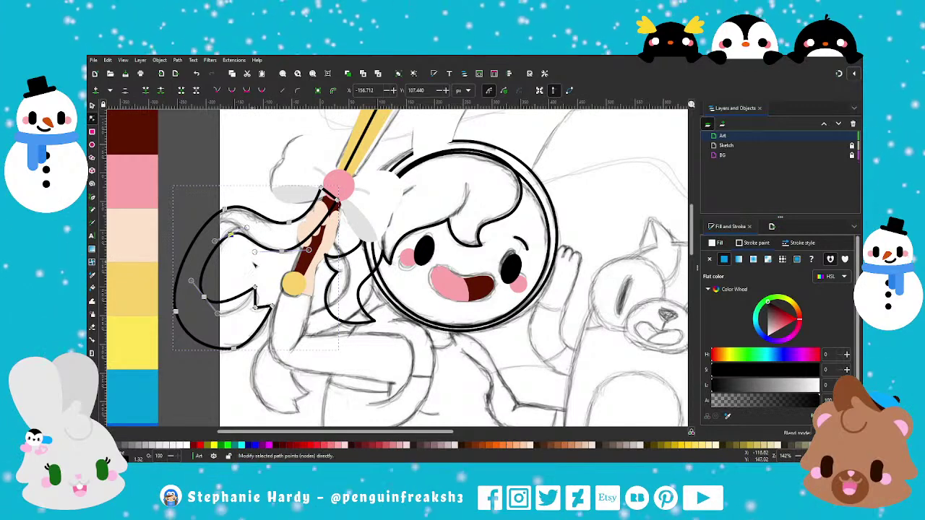
drag(232, 349, 228, 340)
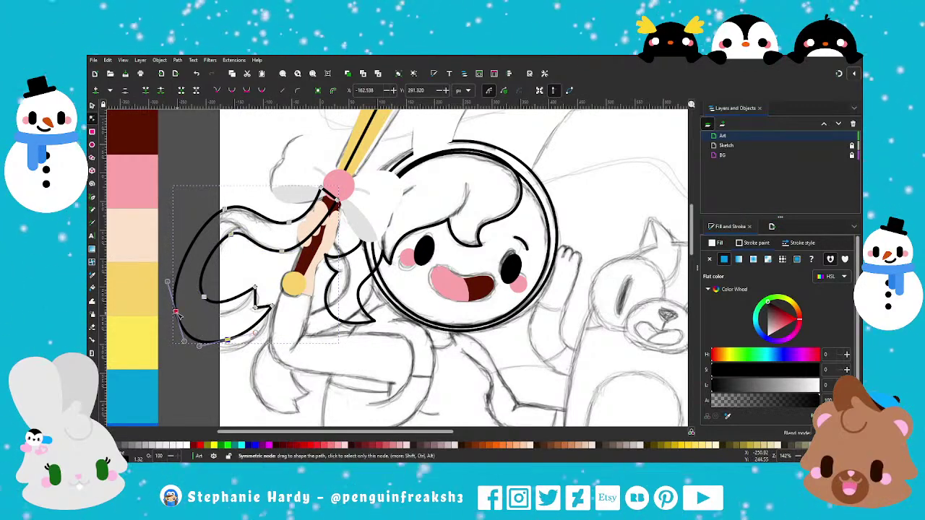
drag(175, 312, 174, 276)
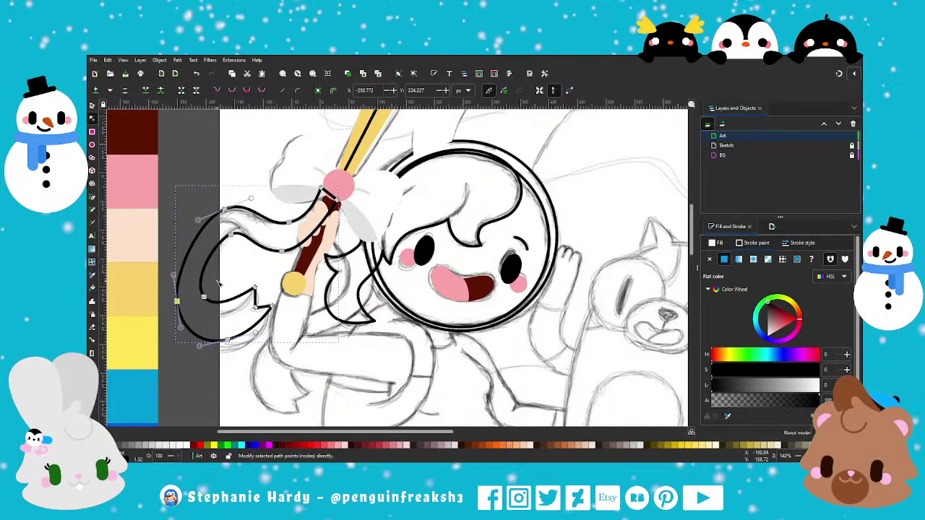
mouse_move(203, 297)
mouse_down()
mouse_move(207, 305)
mouse_move(186, 286)
mouse_up()
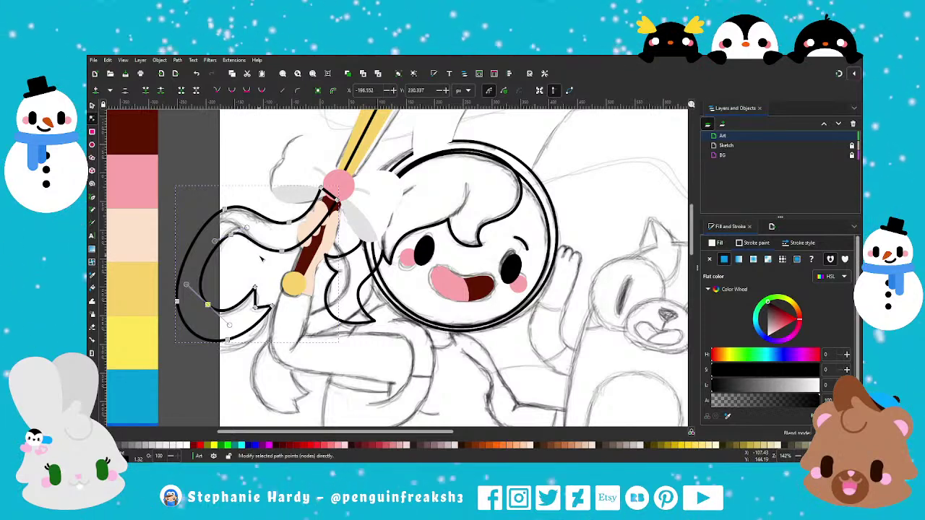
key(s)
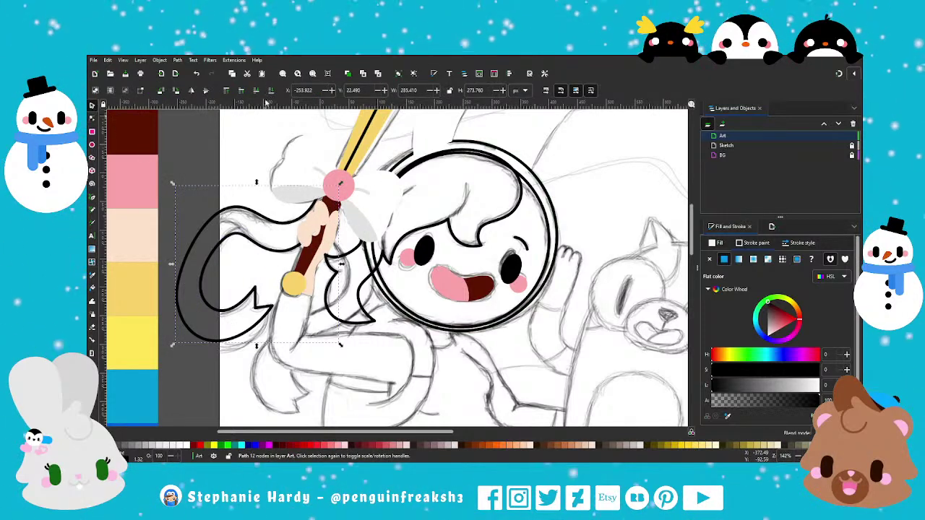
scroll(246, 199, down, 2)
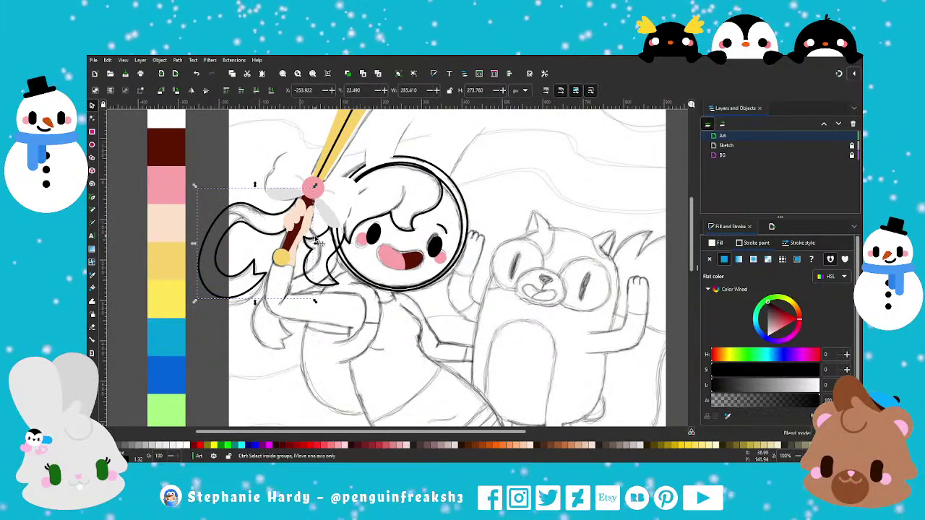
scroll(263, 267, up, 2)
key(b)
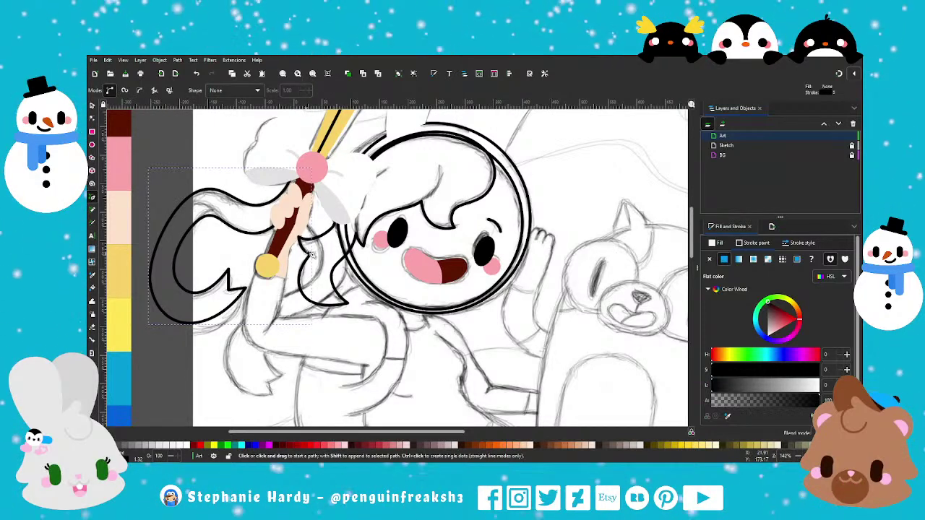
Step: Trace a second closed straight-edged streamer outline from the wand down across the arm
scroll(312, 254, down, 2)
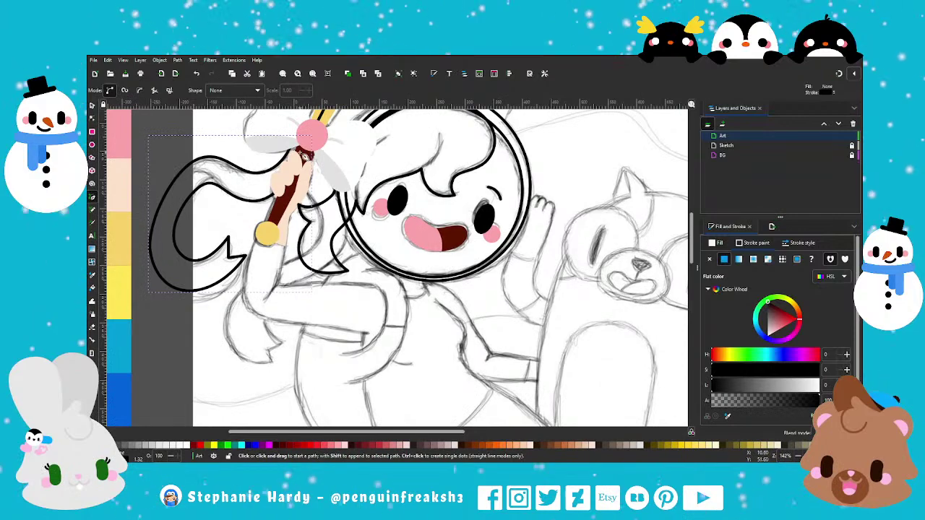
click(324, 201)
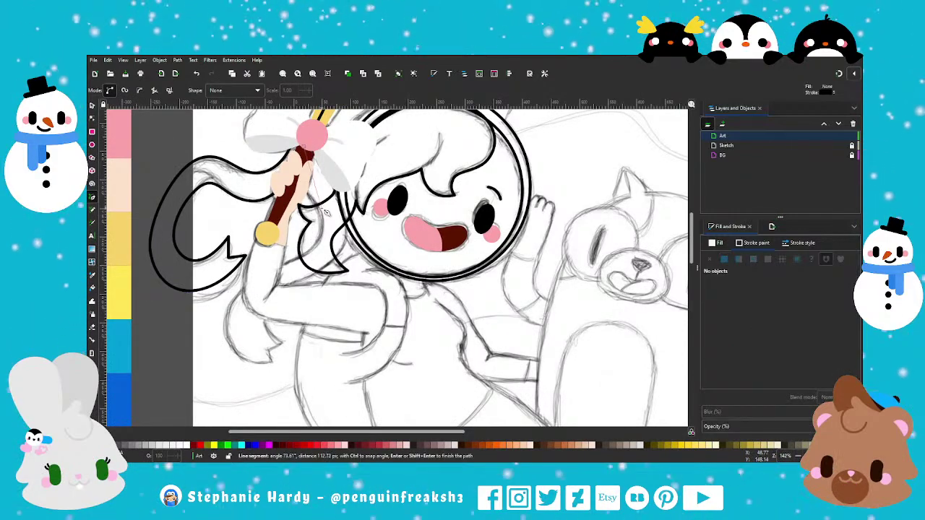
click(229, 318)
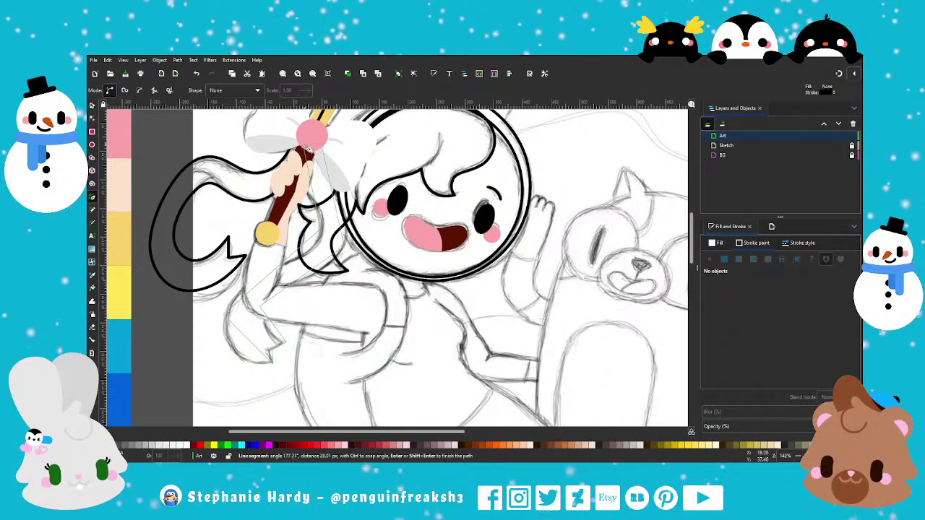
click(323, 147)
Step: Shift the second streamer's top point and make its four middle nodes smooth
key(n)
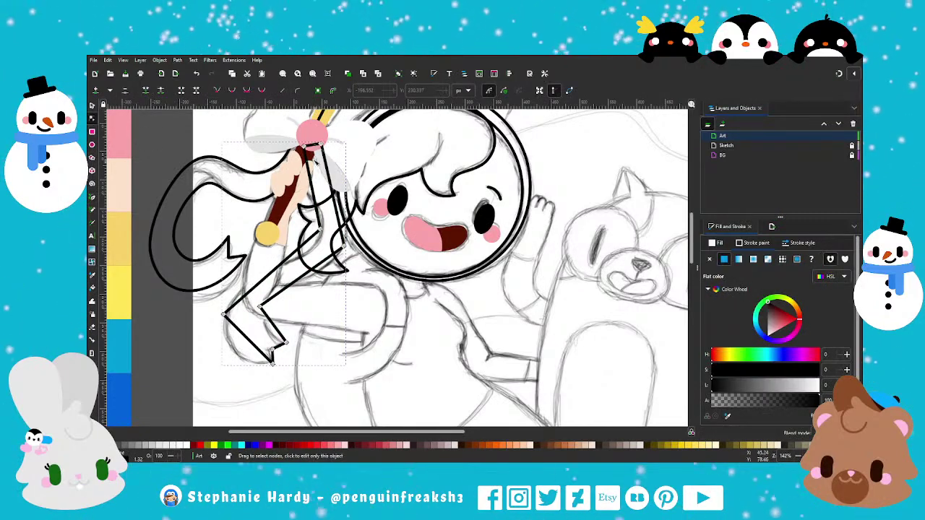
drag(307, 149, 303, 148)
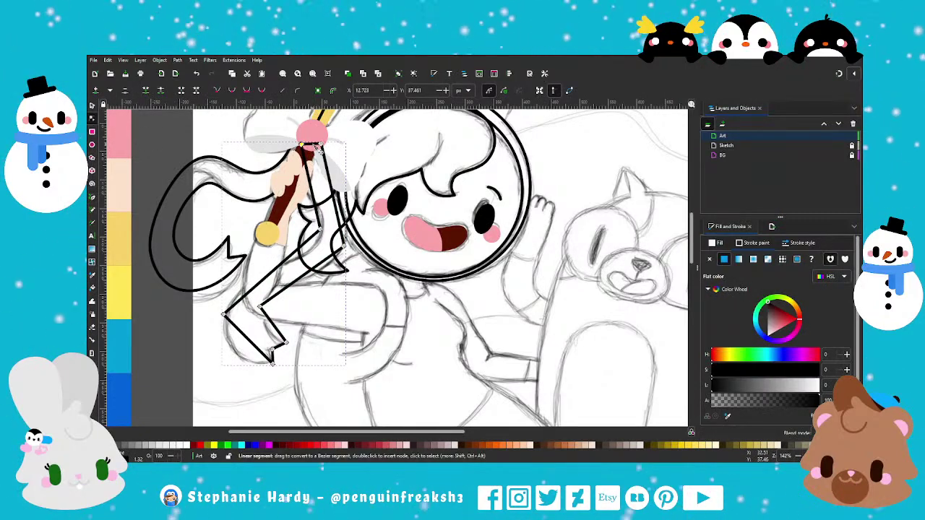
click(316, 146)
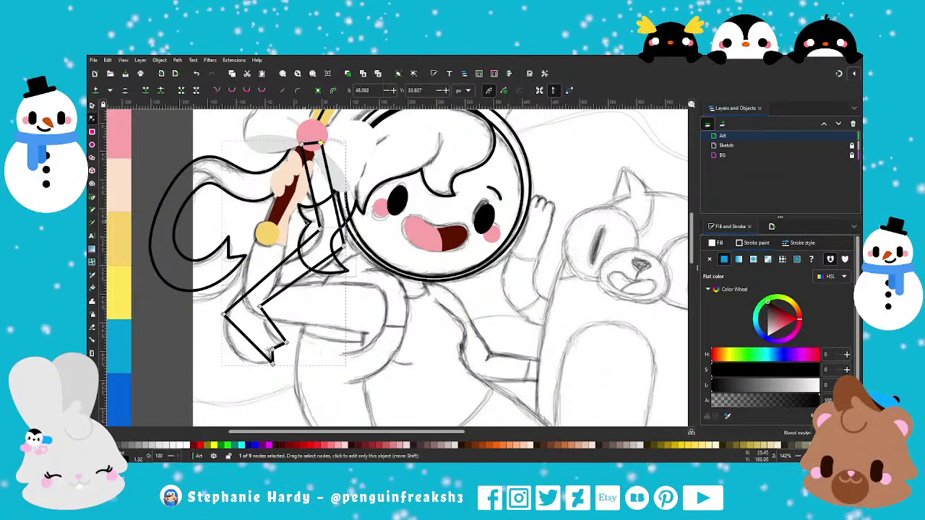
drag(210, 217, 355, 322)
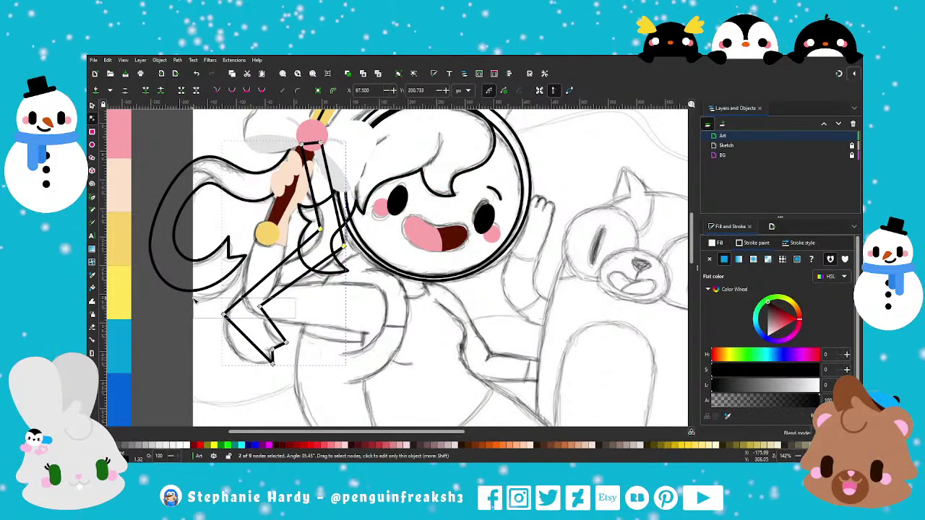
click(235, 92)
Step: Bend the second streamer's upper and lower parts into wavy curves, then deselect
mouse_move(336, 186)
mouse_down()
mouse_move(326, 206)
mouse_move(319, 198)
mouse_up()
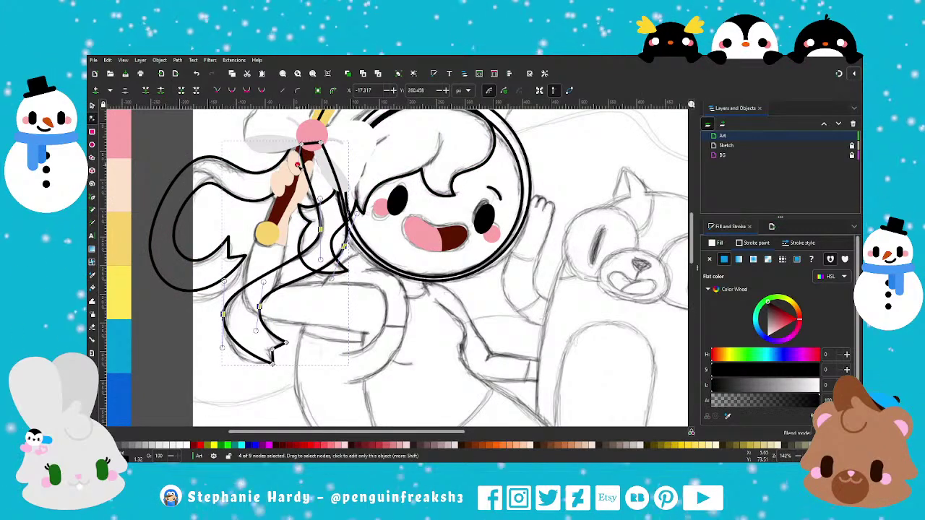
drag(297, 165, 318, 176)
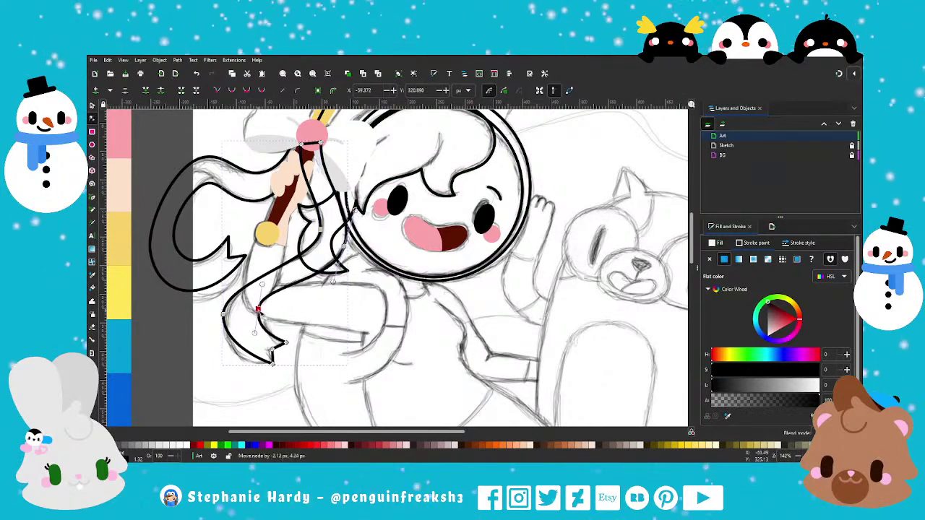
drag(259, 307, 229, 313)
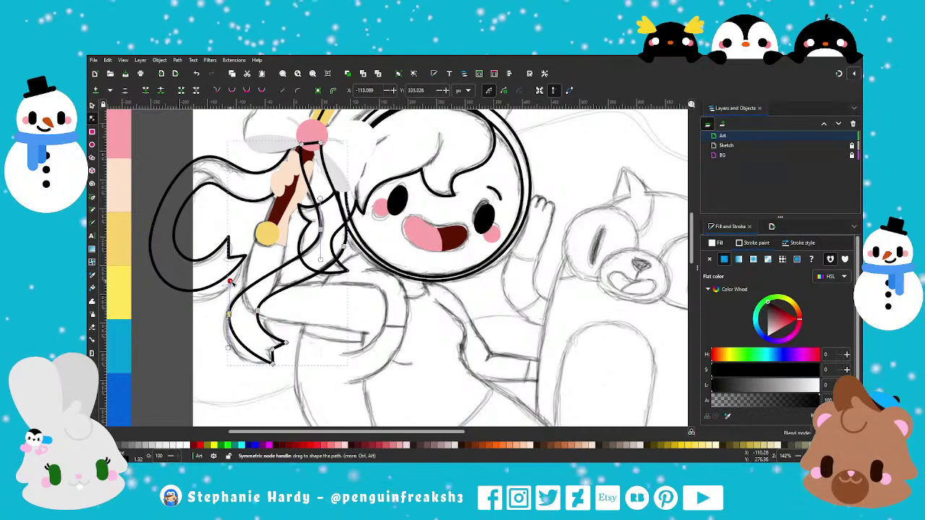
drag(229, 282, 234, 273)
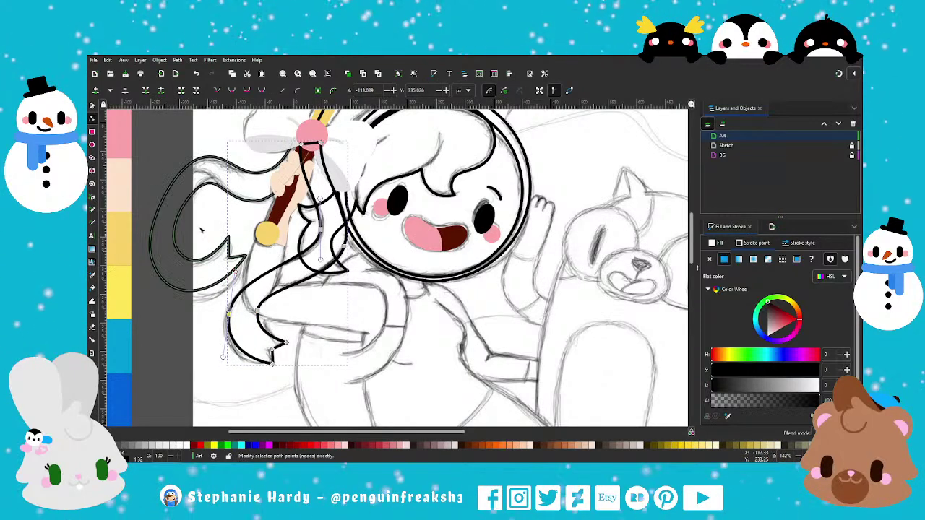
key(s)
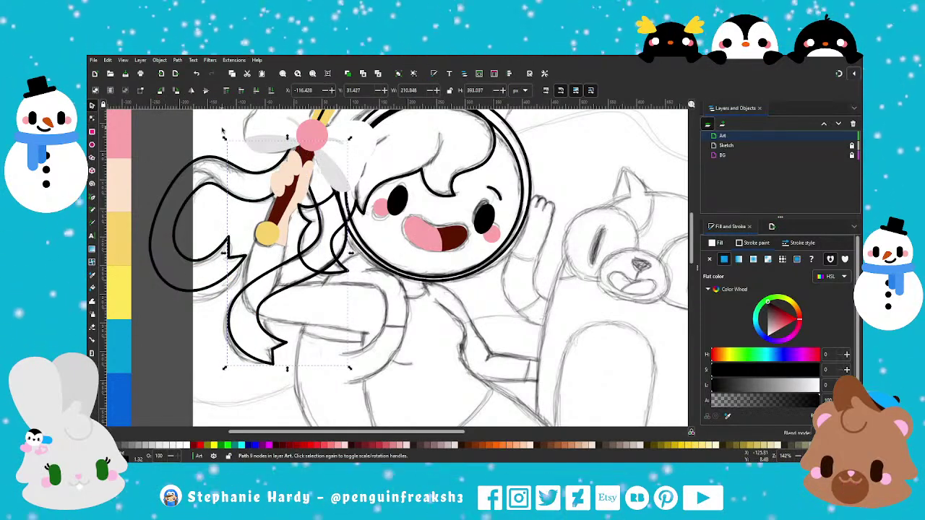
click(361, 353)
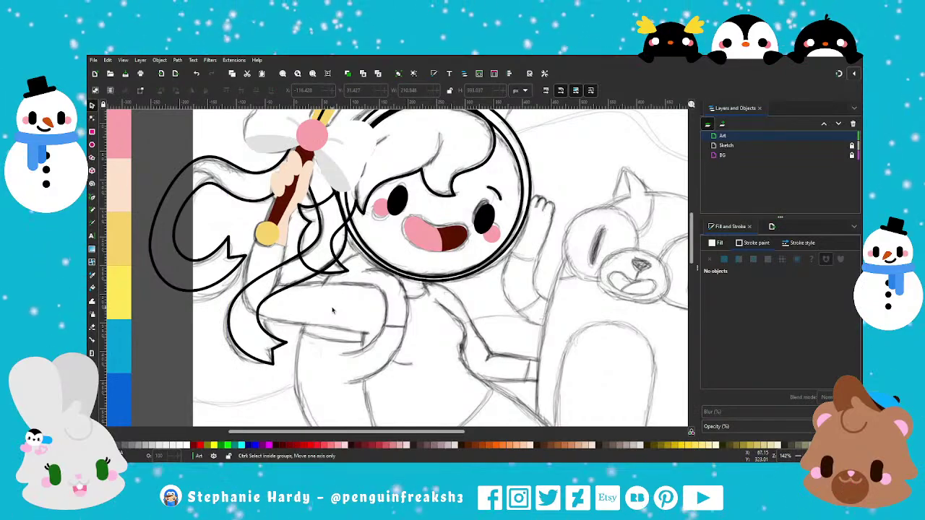
Step: Scroll around the canvas to inspect the outlined girl's head over the sketch
scroll(363, 340, down, 1)
scroll(367, 318, down, 1)
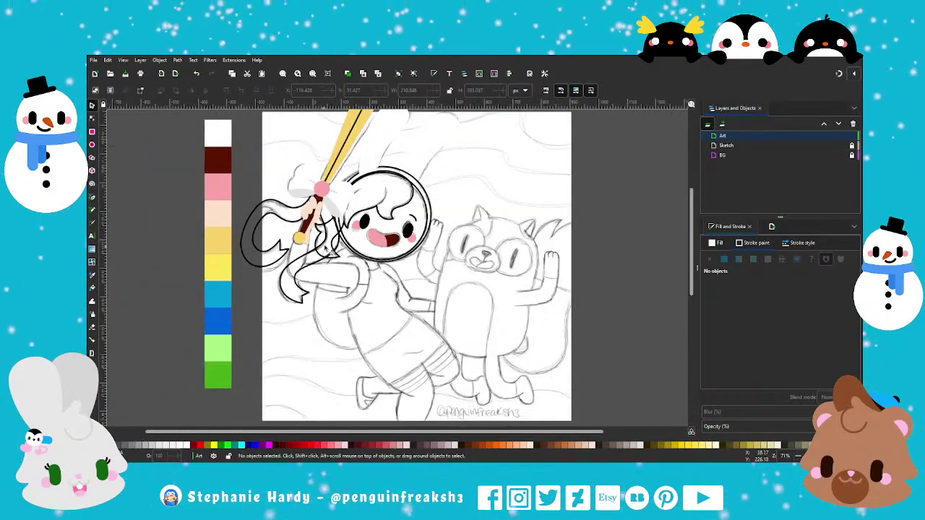
scroll(340, 308, up, 1)
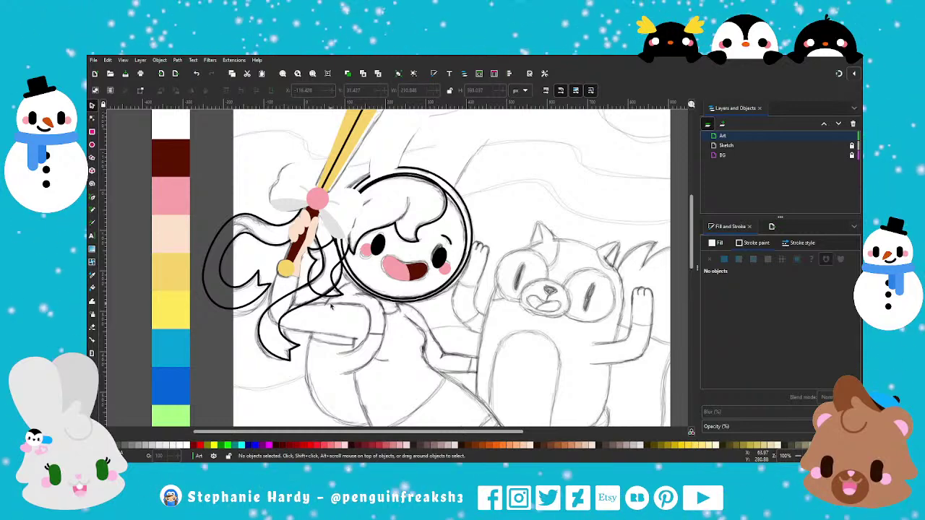
scroll(331, 307, up, 1)
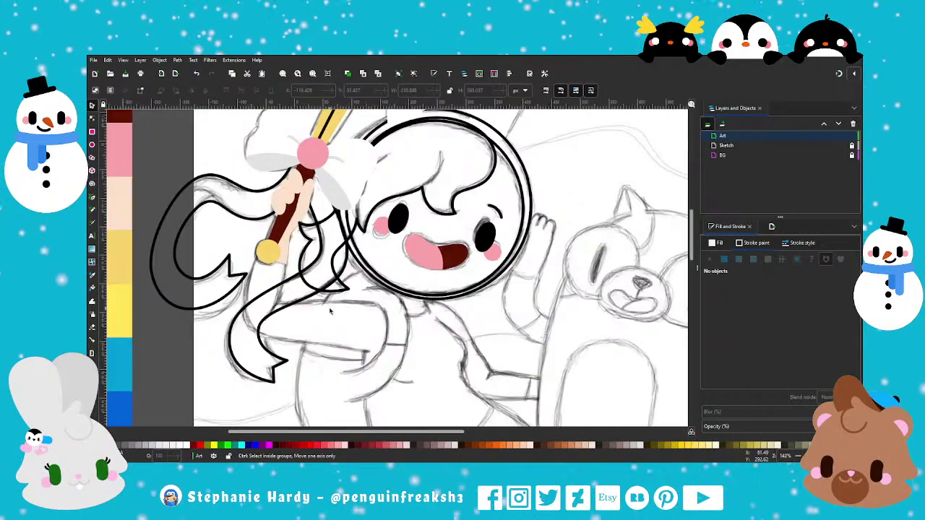
scroll(329, 311, down, 1)
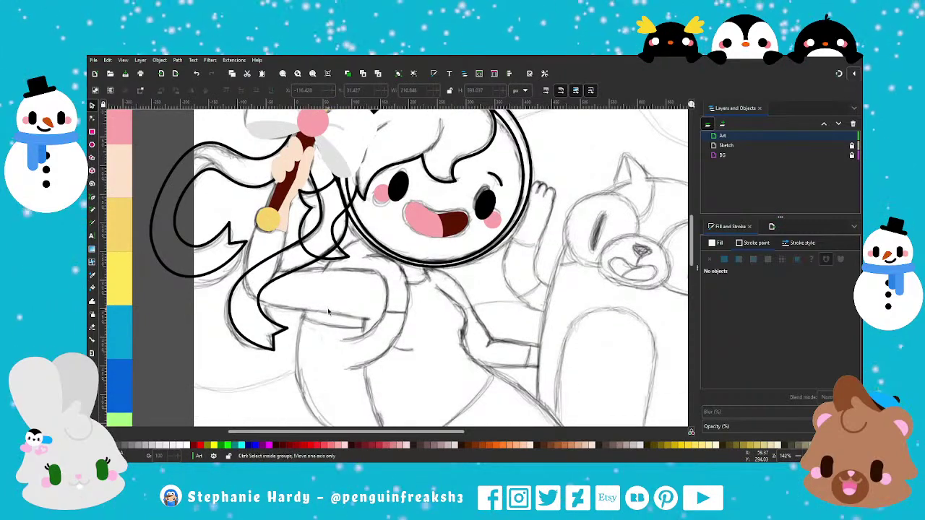
scroll(329, 311, down, 1)
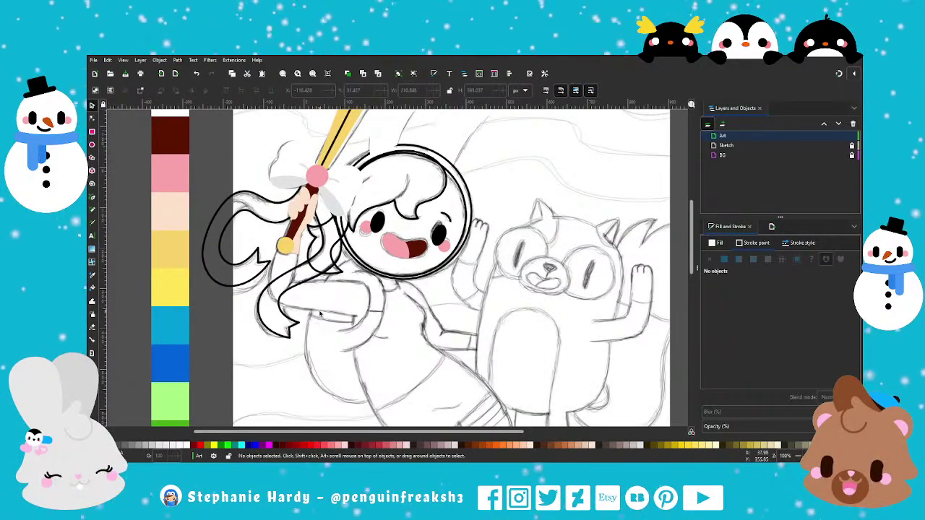
scroll(357, 315, up, 1)
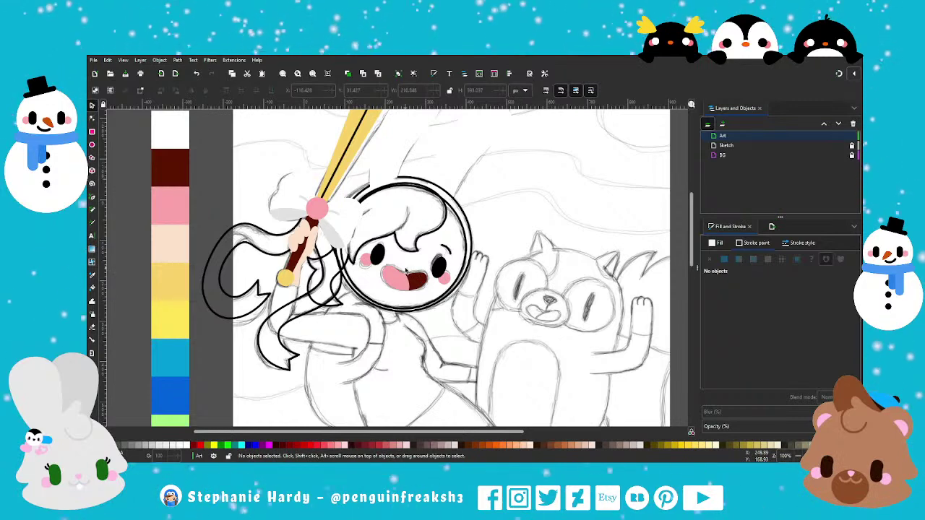
scroll(511, 231, up, 1)
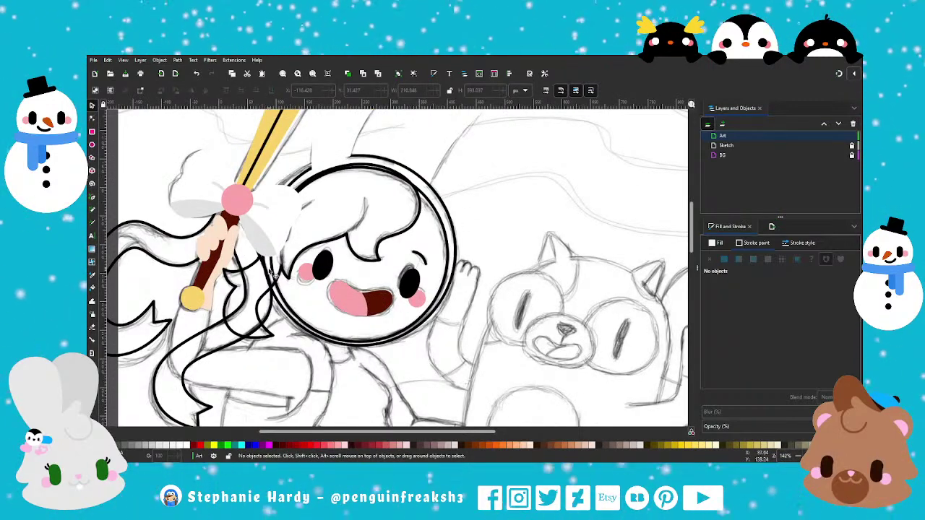
Step: Draw a straight hair-strand line on the girl's head with the Bezier pen
key(b)
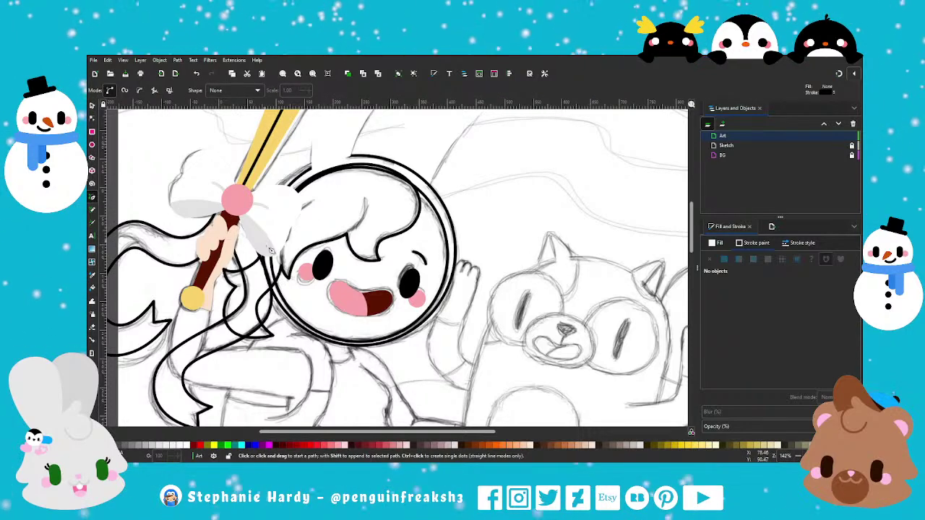
click(348, 237)
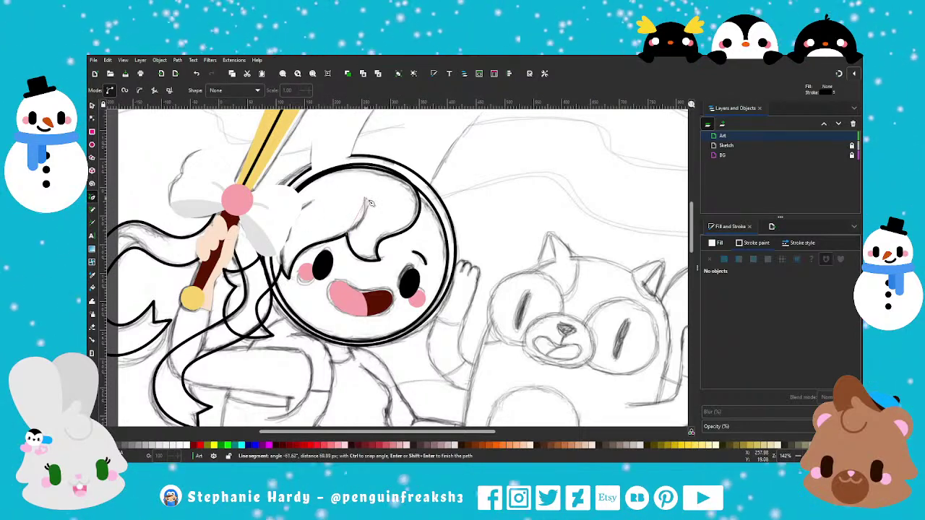
double_click(367, 201)
key(n)
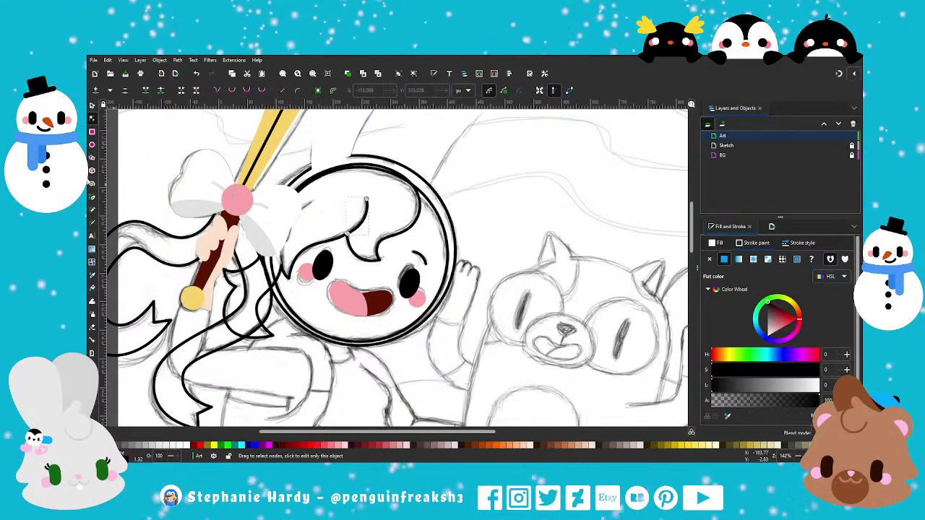
Step: Draw a second hair strand beside the wand and bend it into a curve
key(b)
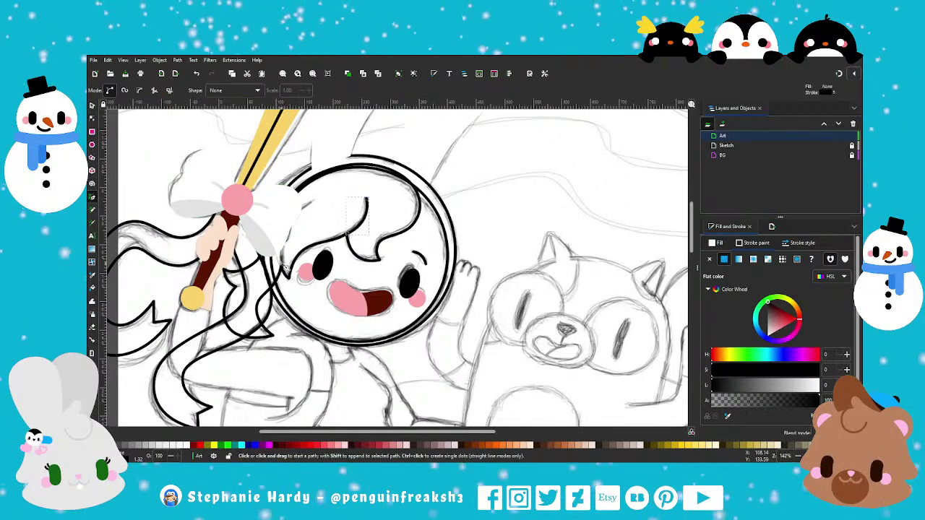
click(292, 242)
double_click(311, 204)
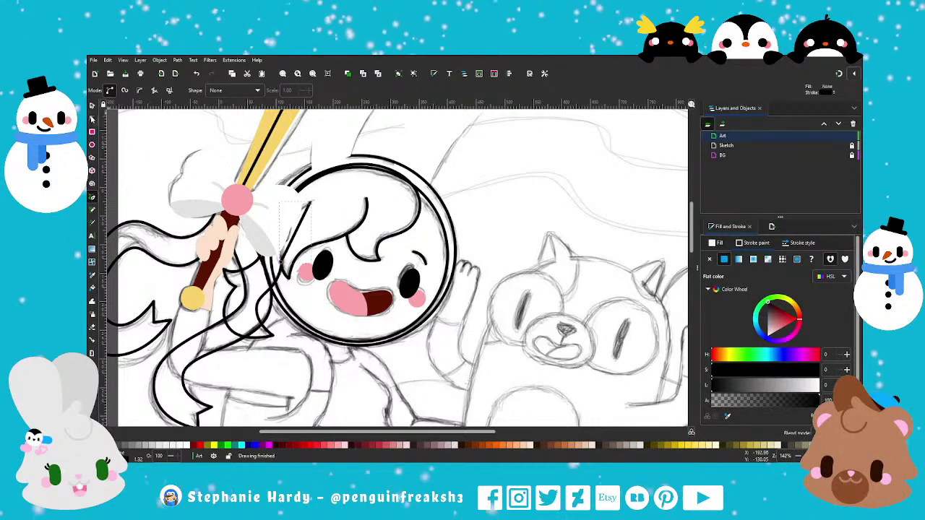
key(n)
drag(302, 223, 293, 235)
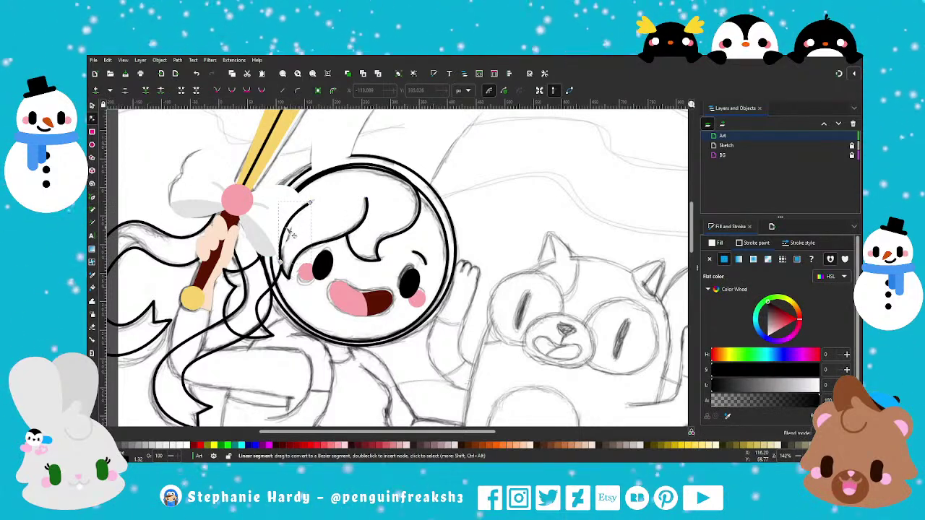
key(s)
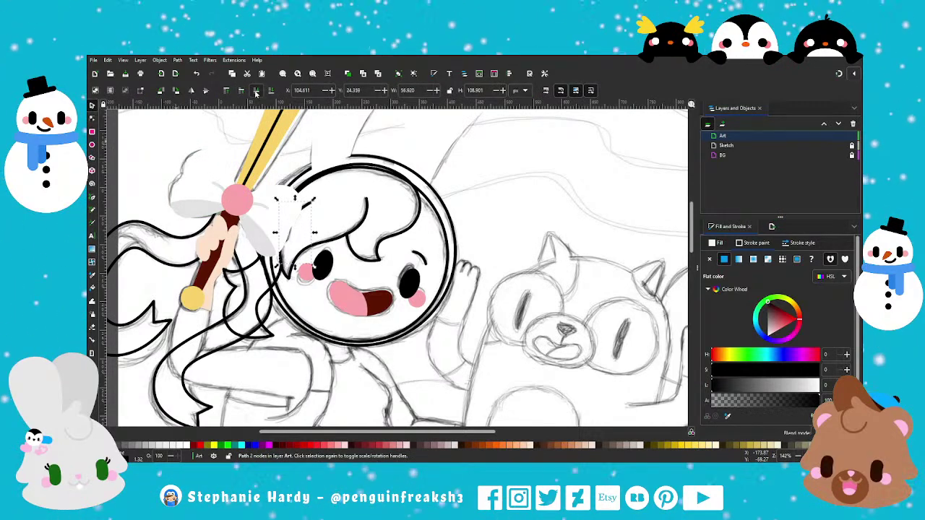
Step: Give the girl's large hair shape a flat fill of the palette's bright yellow swatch
click(405, 232)
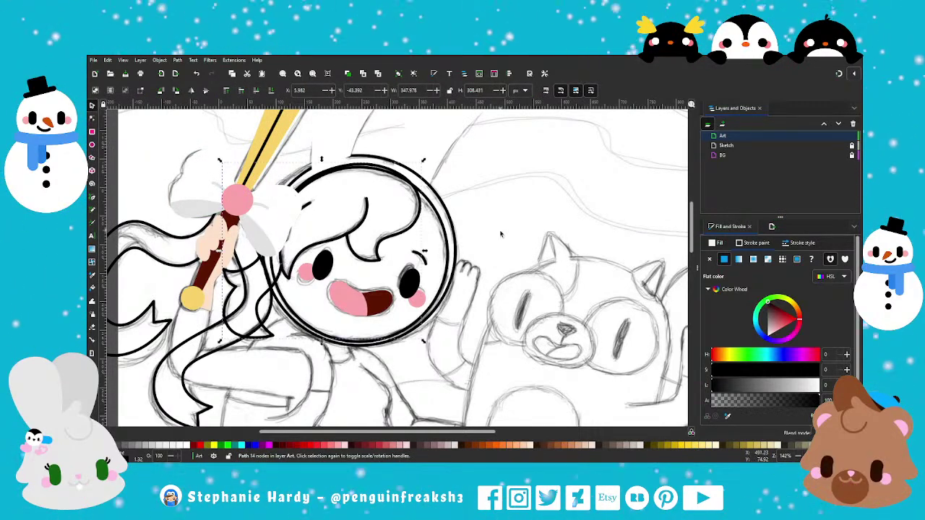
click(709, 259)
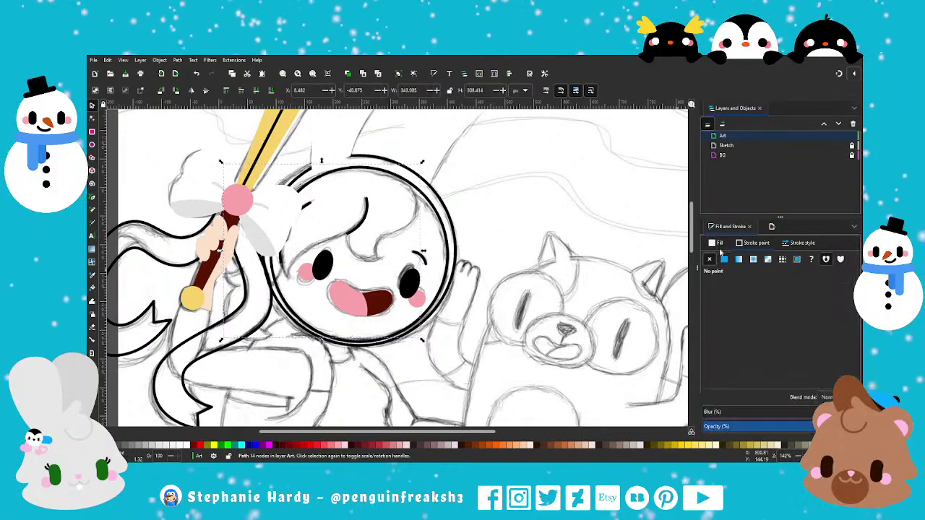
click(724, 259)
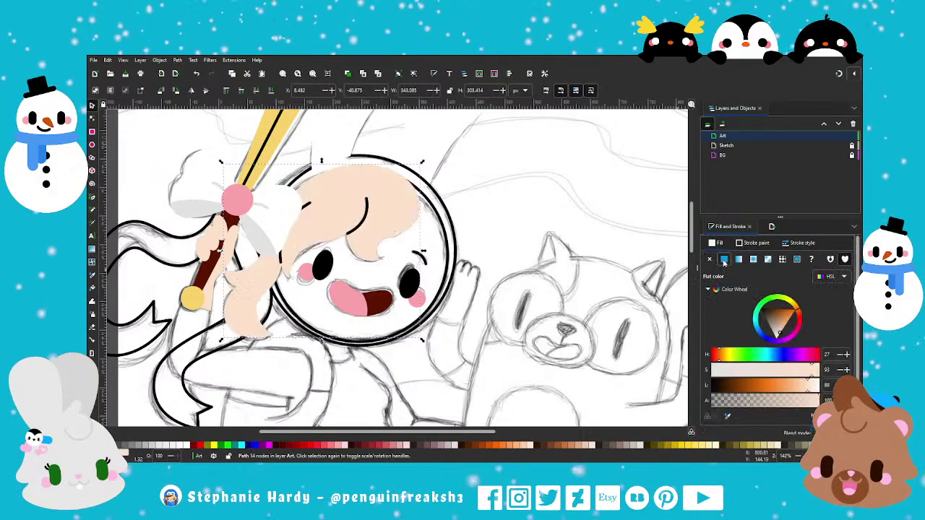
key(1)
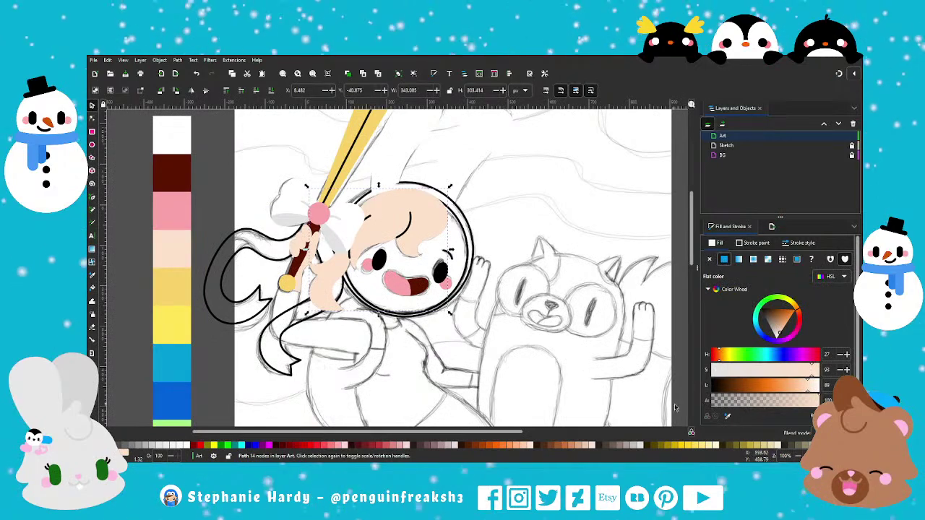
key(d)
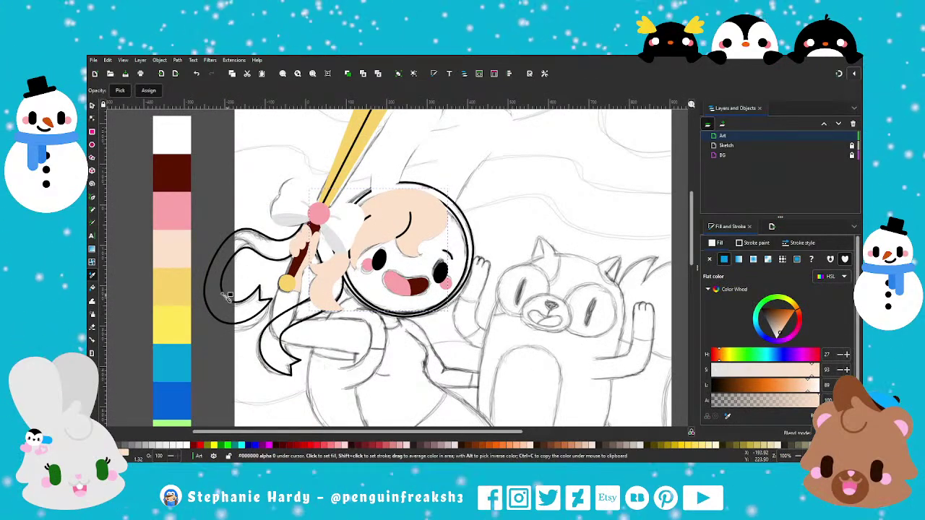
click(173, 321)
key(s)
key(Escape)
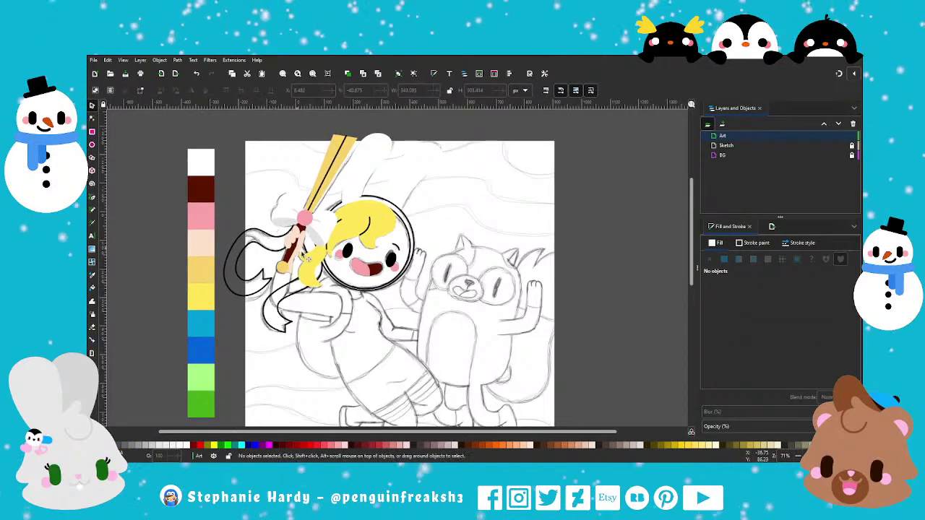
key(minus)
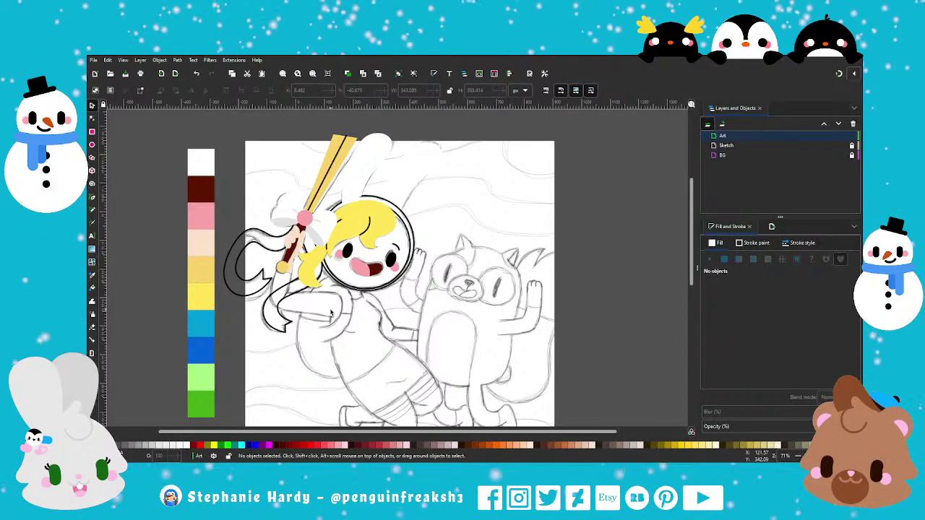
Step: Nudge the strand beside the wand and the curved top strand into place on the hair
scroll(382, 323, up, 2)
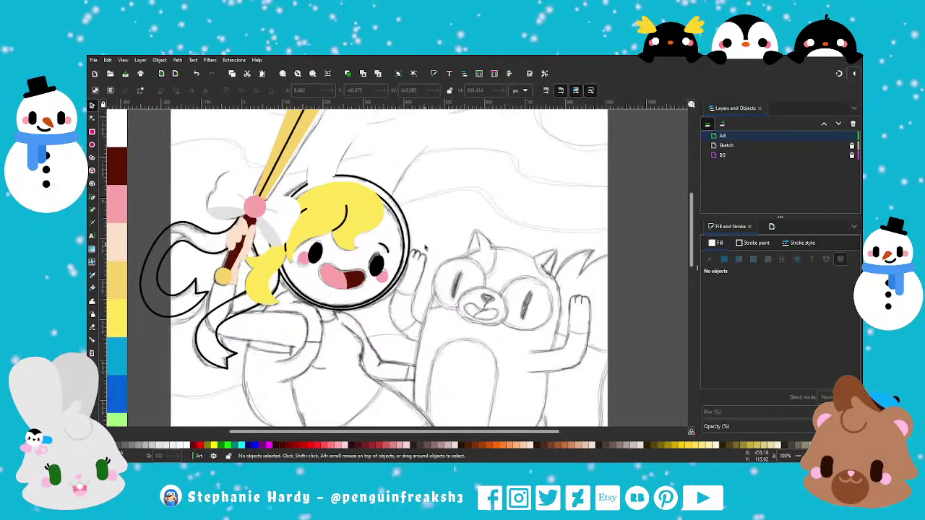
scroll(336, 256, down, 2)
scroll(334, 256, up, 1)
scroll(304, 260, up, 1)
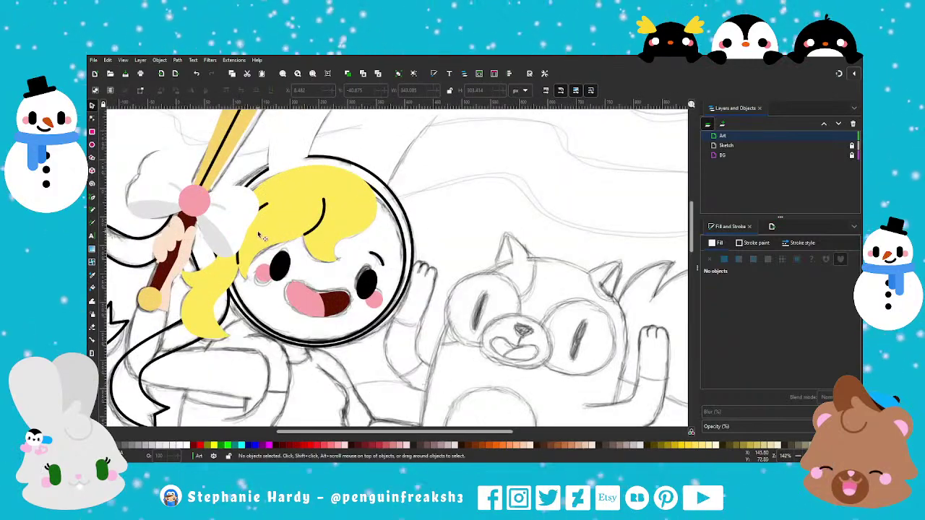
scroll(246, 268, up, 2)
click(234, 269)
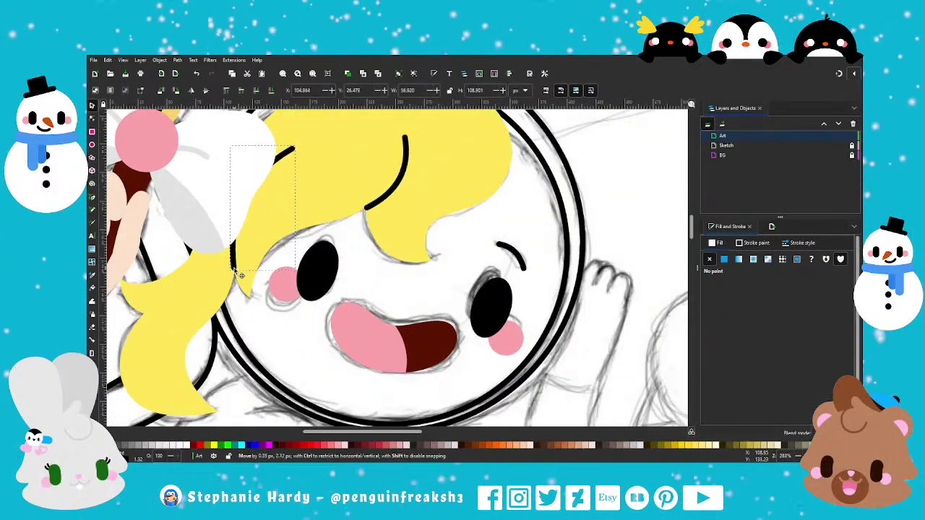
drag(233, 269, 233, 269)
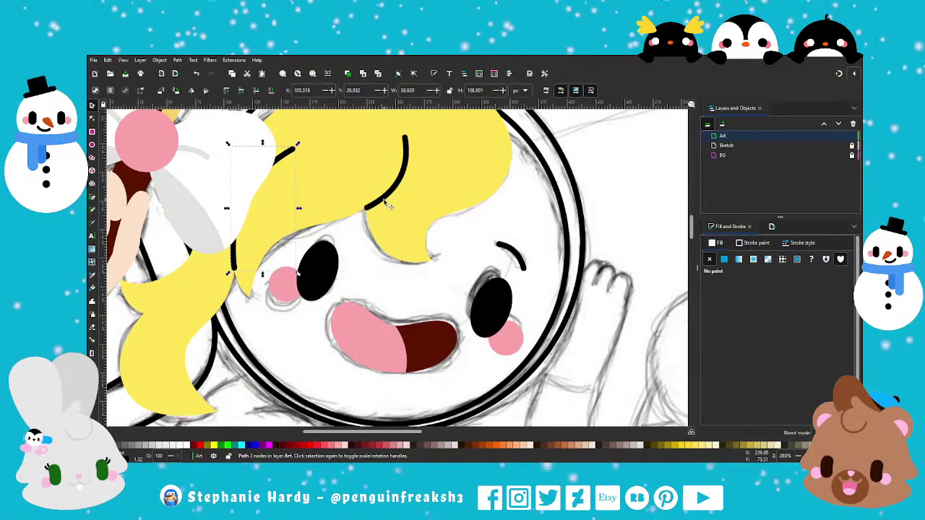
drag(387, 204, 391, 201)
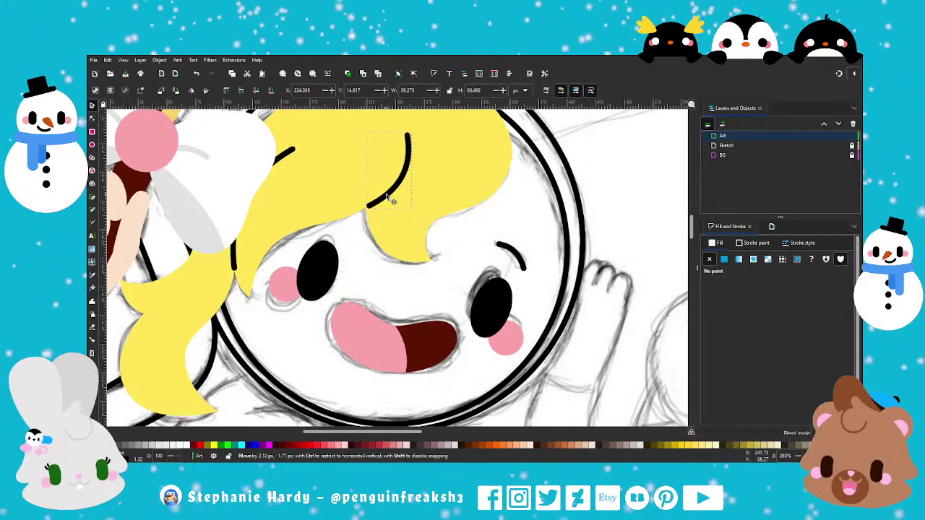
scroll(377, 225, down, 4)
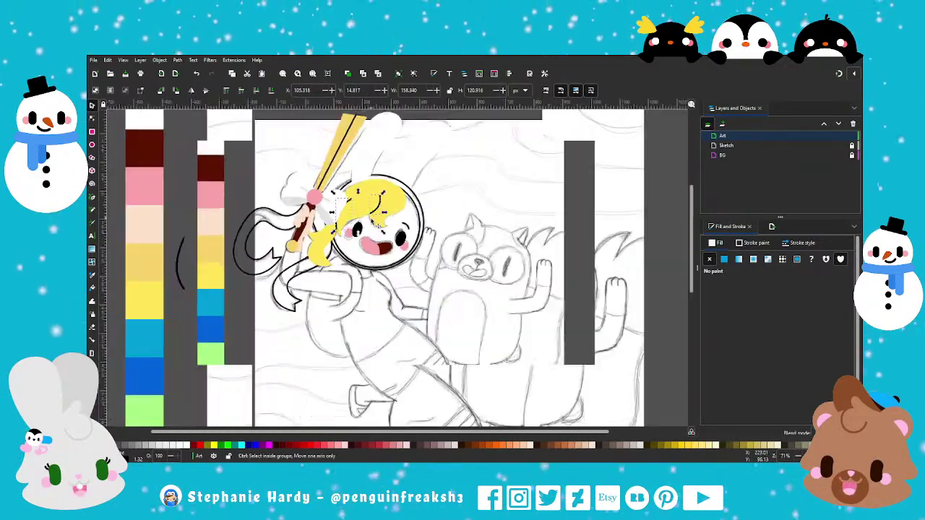
Step: Apply the colour picker to both black hair strands, deselect, and save Fionna_and_Cake.svg
click(762, 245)
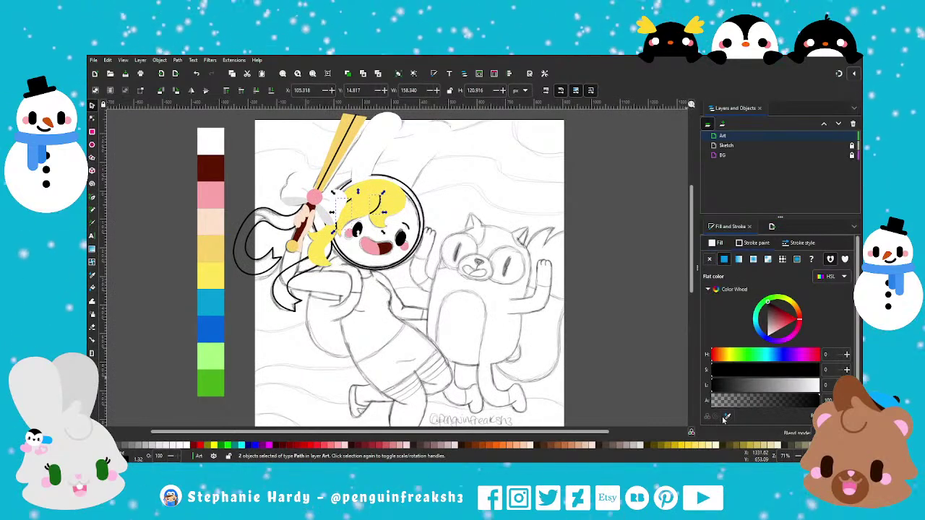
key(d)
click(217, 250)
key(Escape)
key(s)
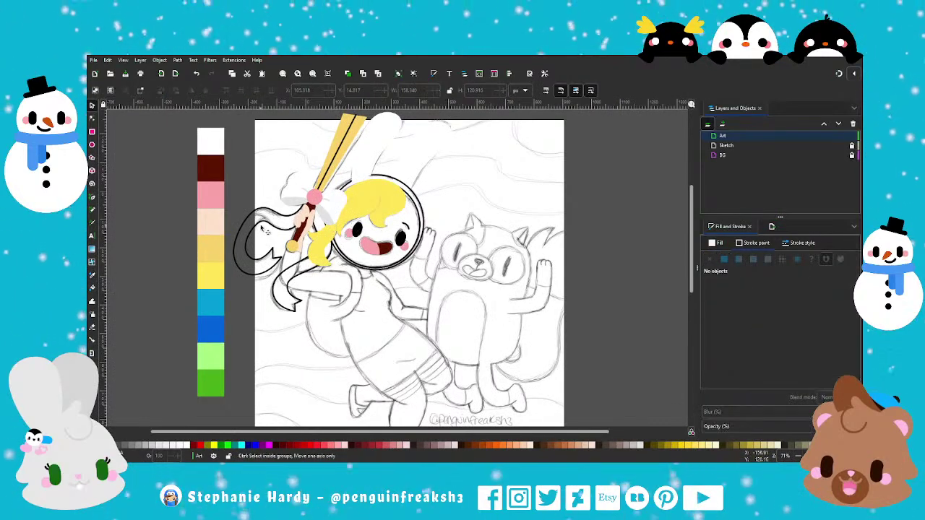
scroll(395, 222, right, 2)
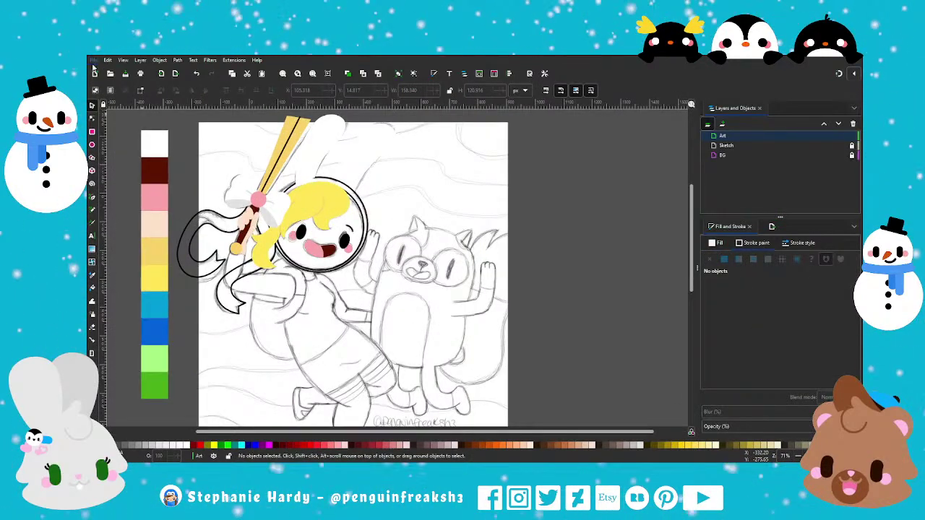
key(ctrl+s)
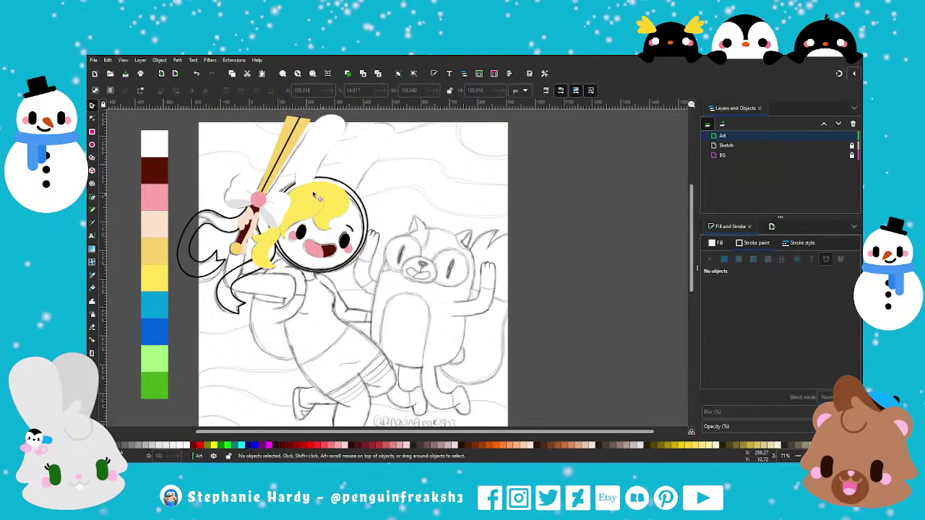
scroll(289, 195, up, 1)
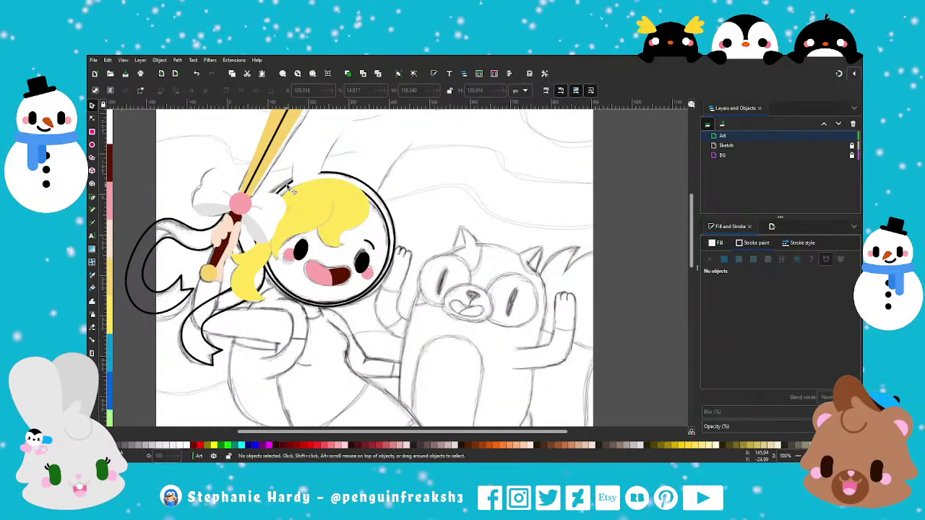
click(291, 190)
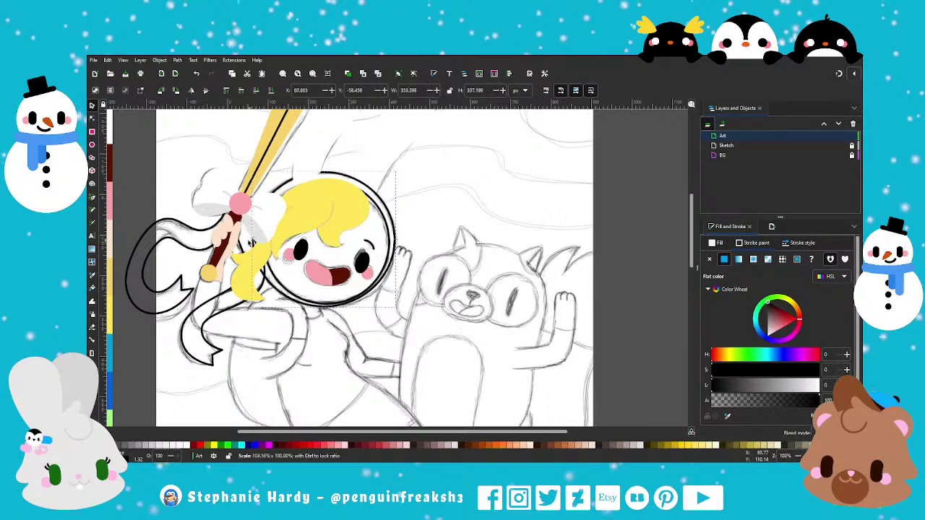
drag(251, 243, 249, 243)
drag(323, 173, 324, 170)
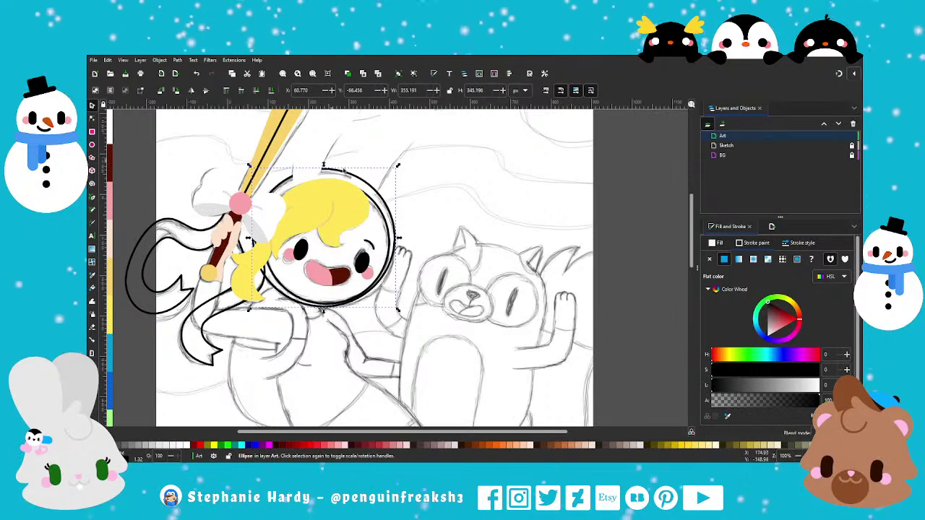
click(443, 193)
scroll(325, 246, down, 1)
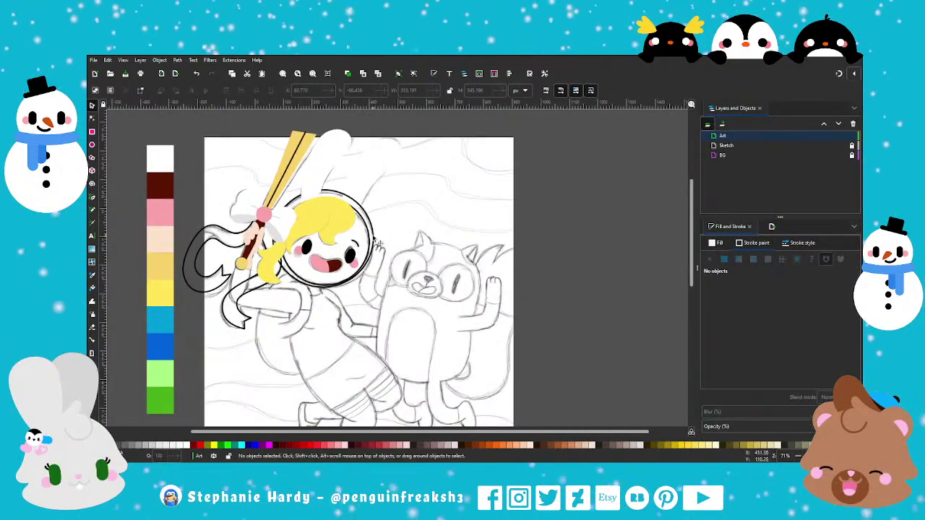
click(374, 235)
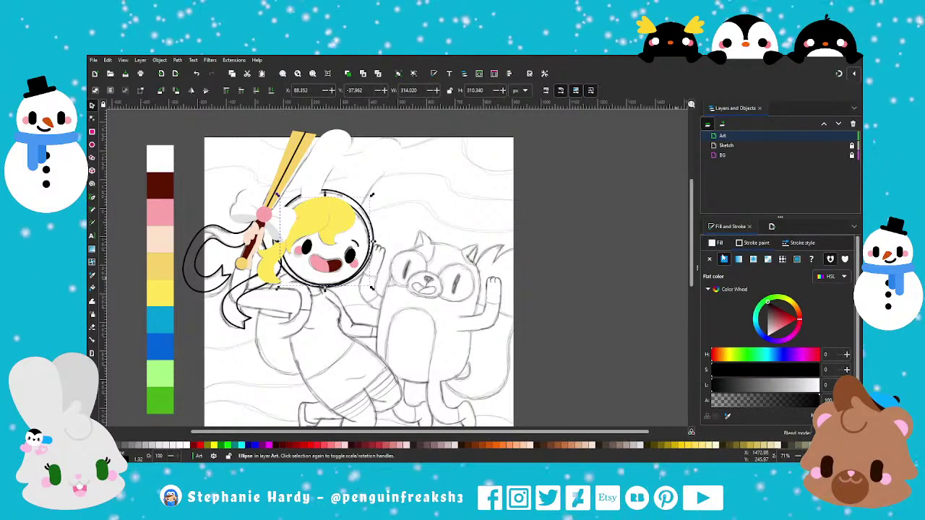
click(636, 445)
click(727, 416)
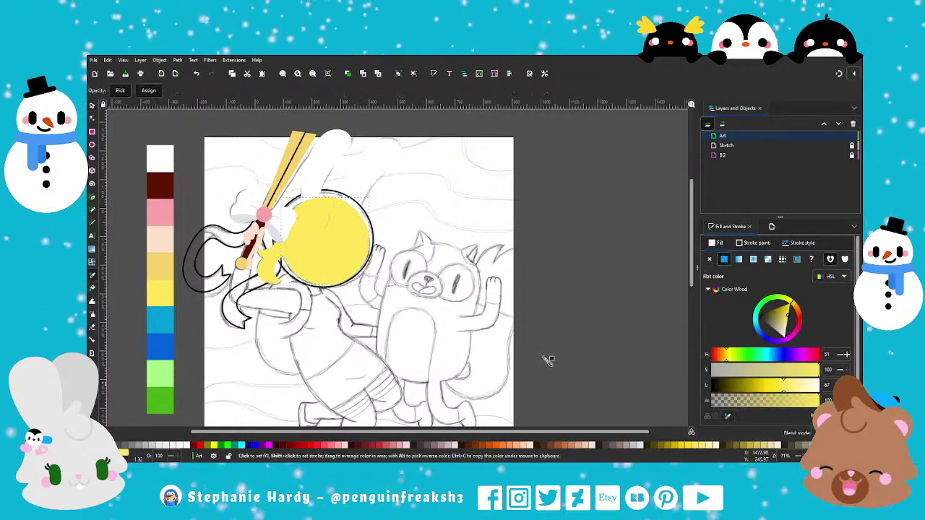
click(160, 238)
key(s)
click(270, 90)
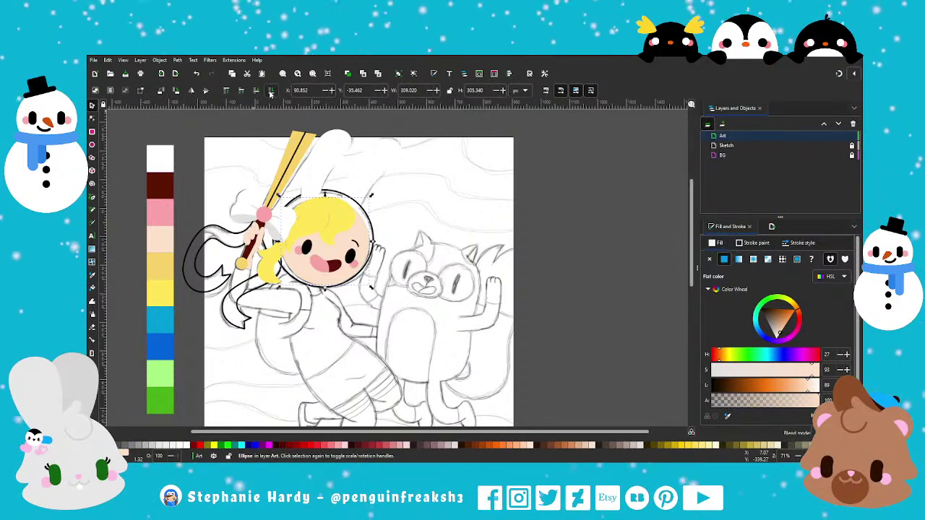
key(Escape)
scroll(292, 238, down, 1)
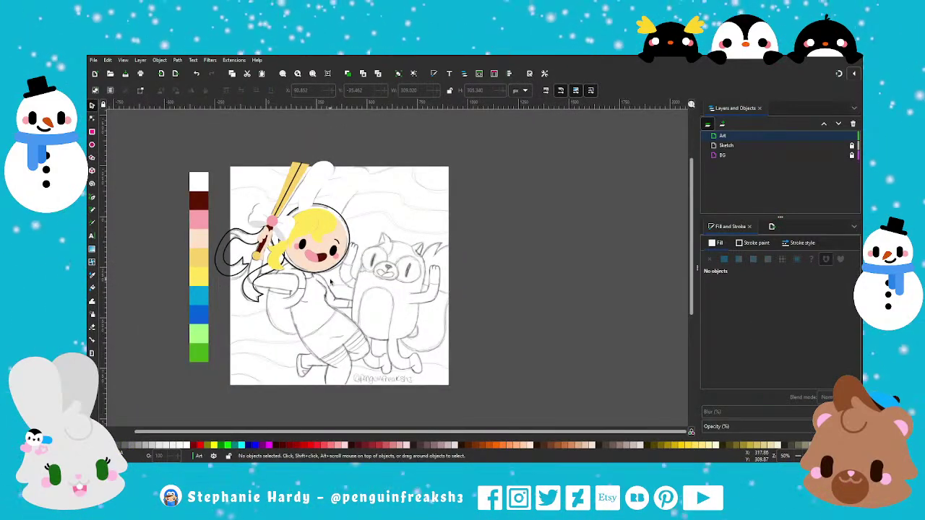
Step: Give the circle behind the girl's head a flat white fill, then deselect it
key(ctrl)
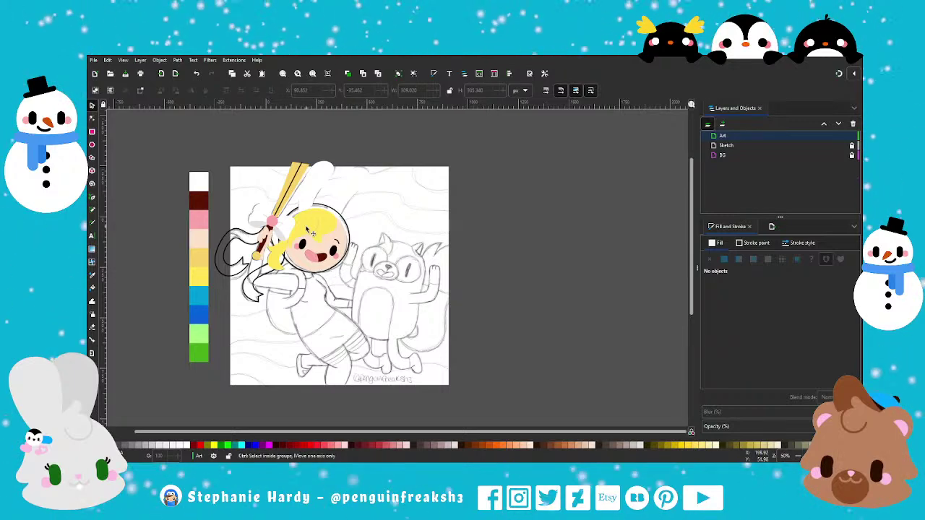
scroll(305, 225, up, 1)
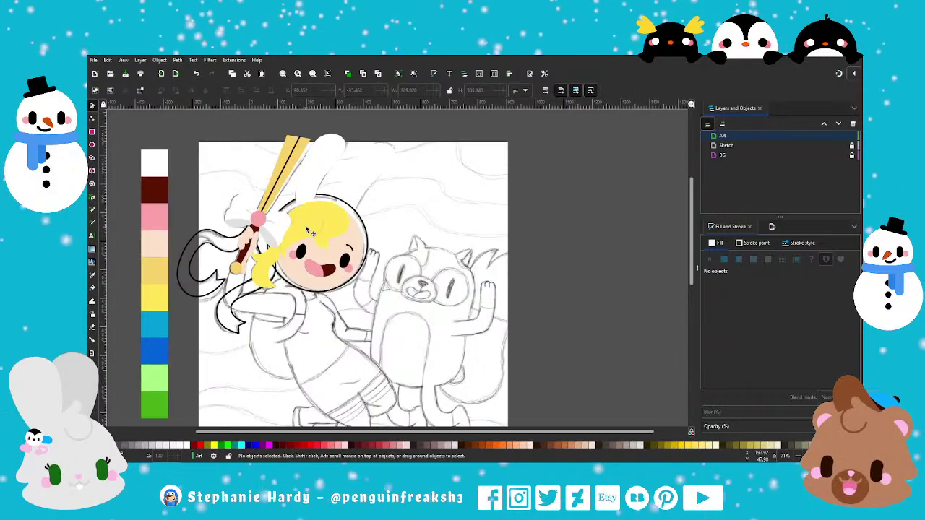
click(366, 228)
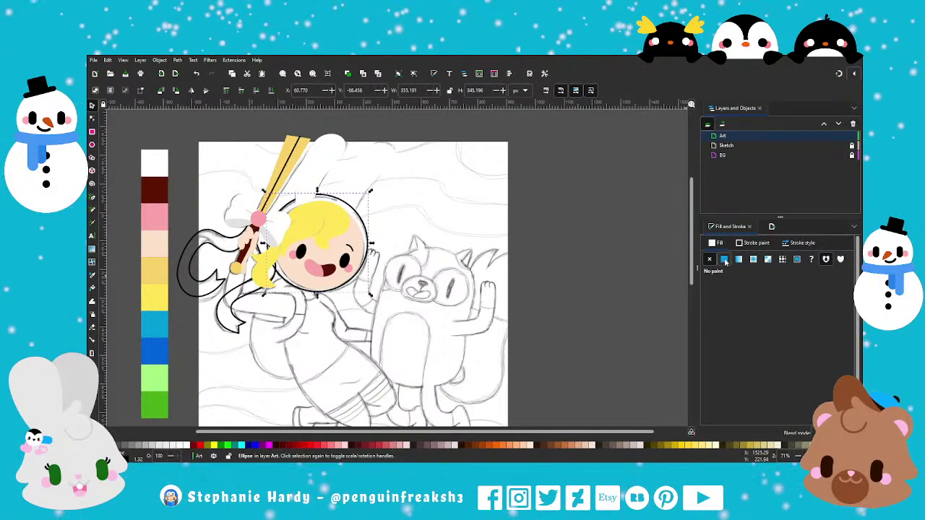
click(724, 261)
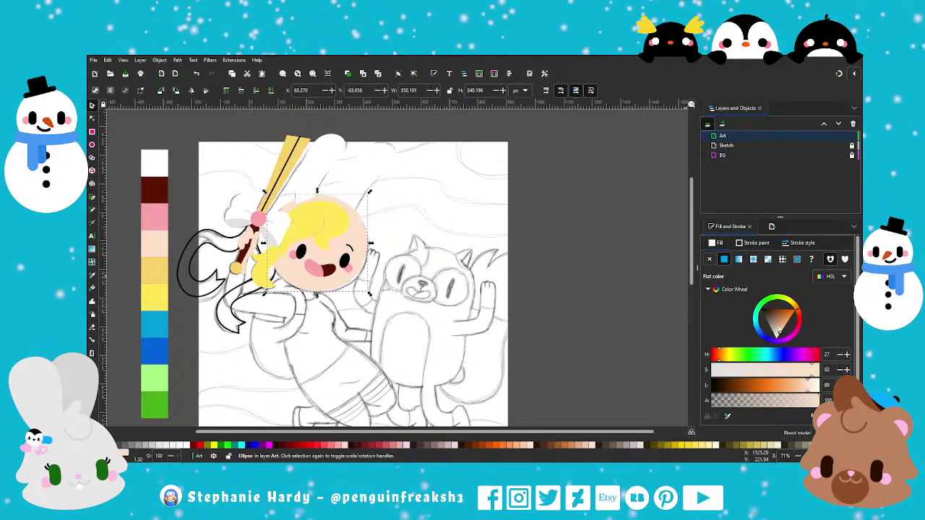
key(Escape)
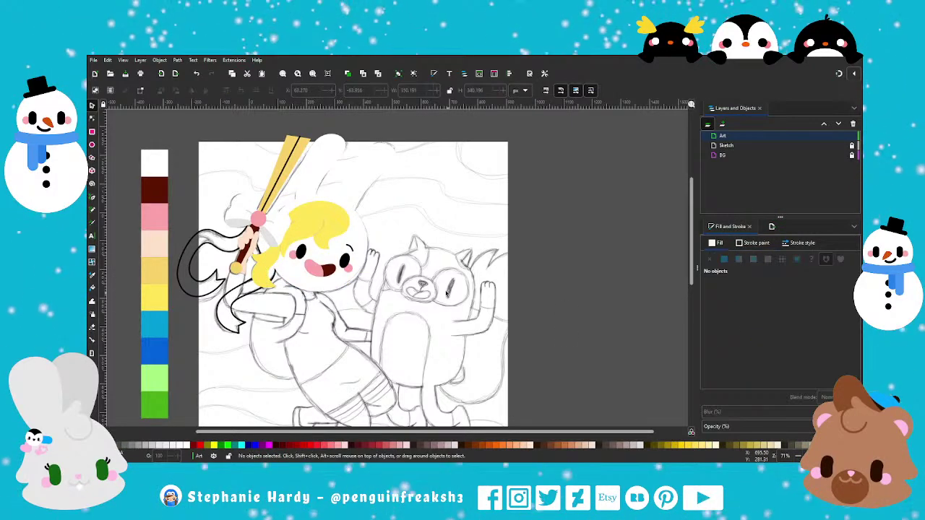
click(321, 250)
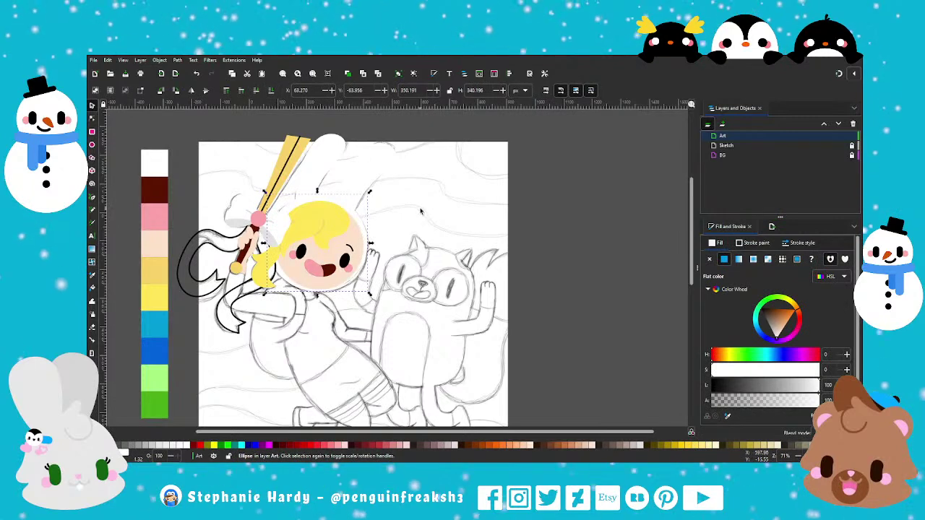
key(Escape)
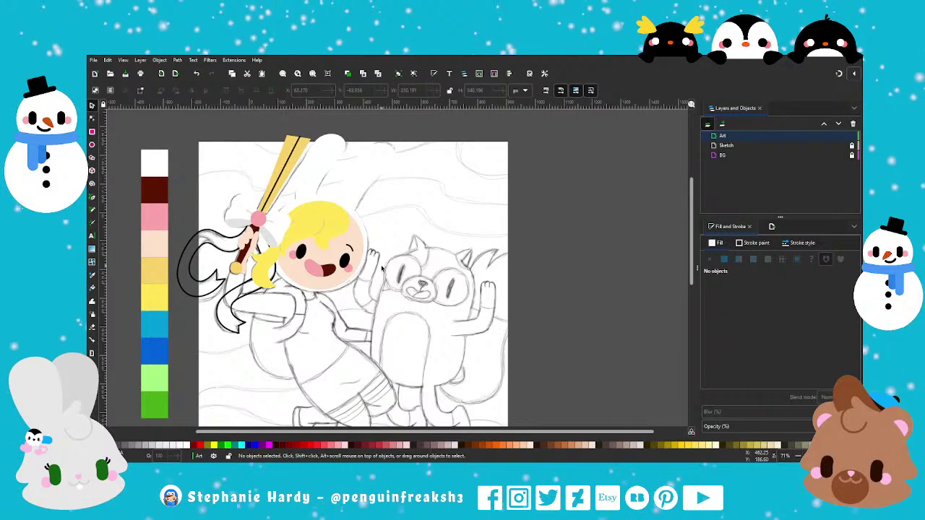
scroll(382, 268, up, 1)
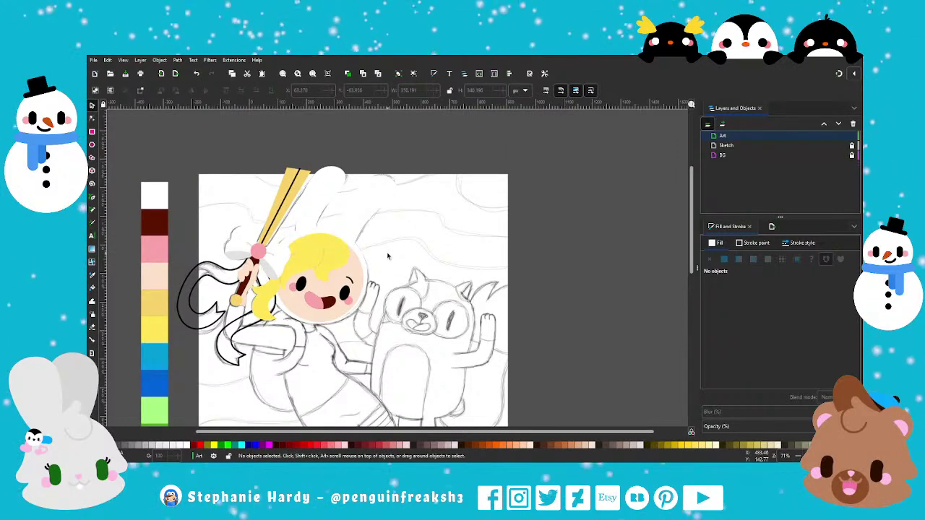
Step: Zoom and pan around the canvas to look over the whole drawing
ctrl+scroll(285, 288, up, 1)
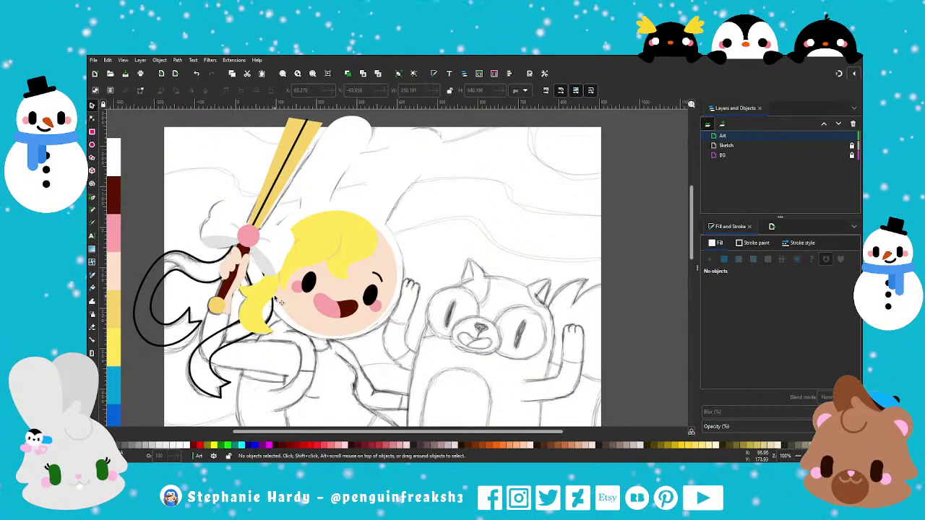
ctrl+scroll(325, 334, down, 1)
scroll(321, 330, down, 1)
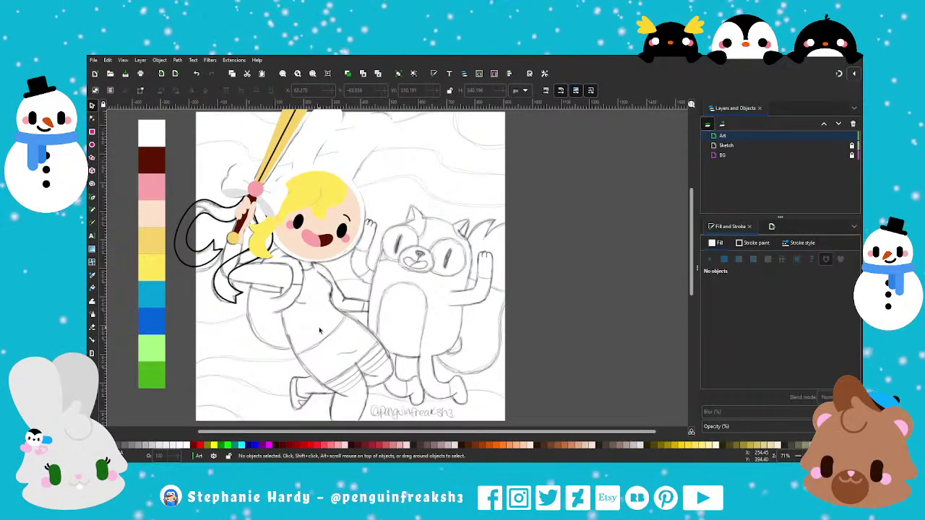
scroll(307, 331, up, 1)
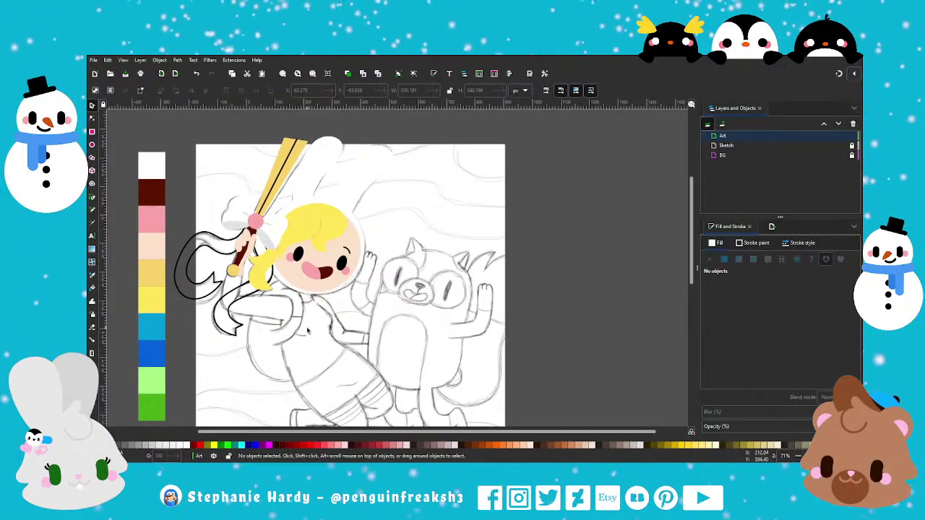
ctrl+scroll(293, 286, up, 2)
ctrl+scroll(289, 287, down, 1)
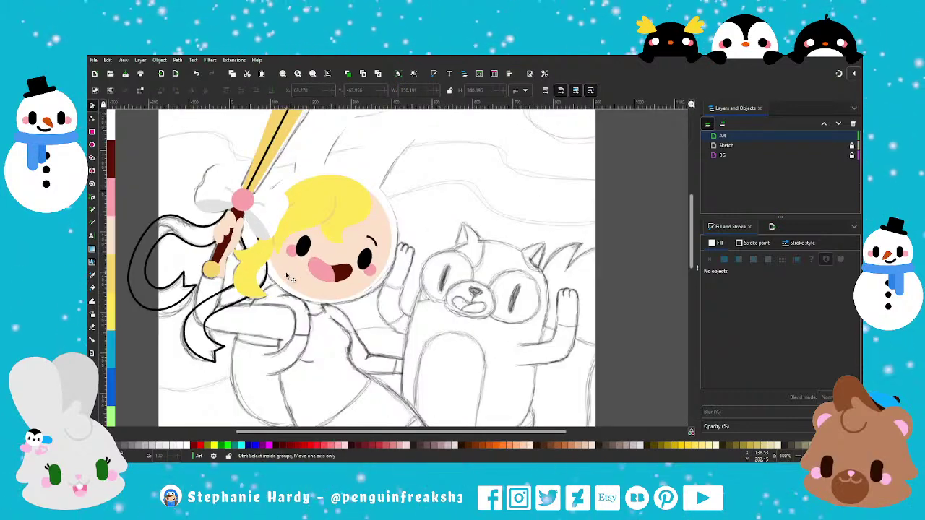
ctrl+scroll(283, 286, down, 1)
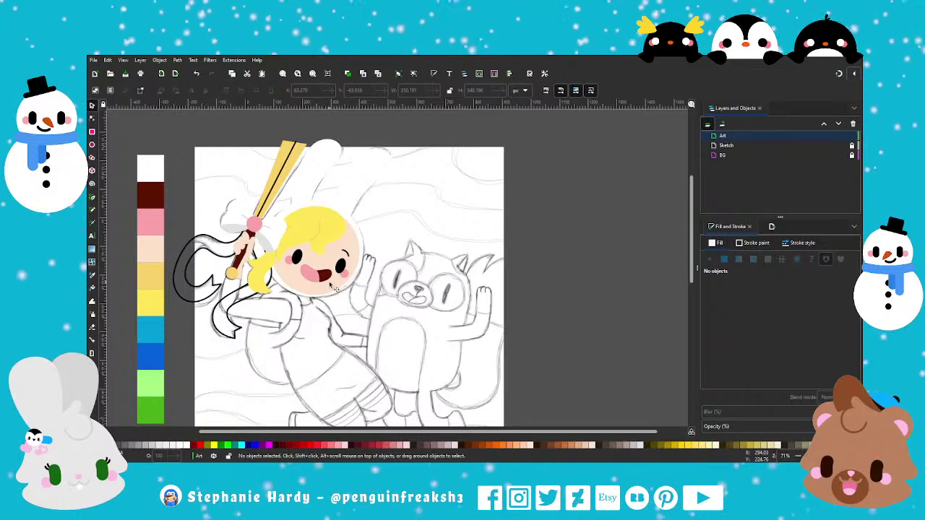
scroll(334, 287, down, 1)
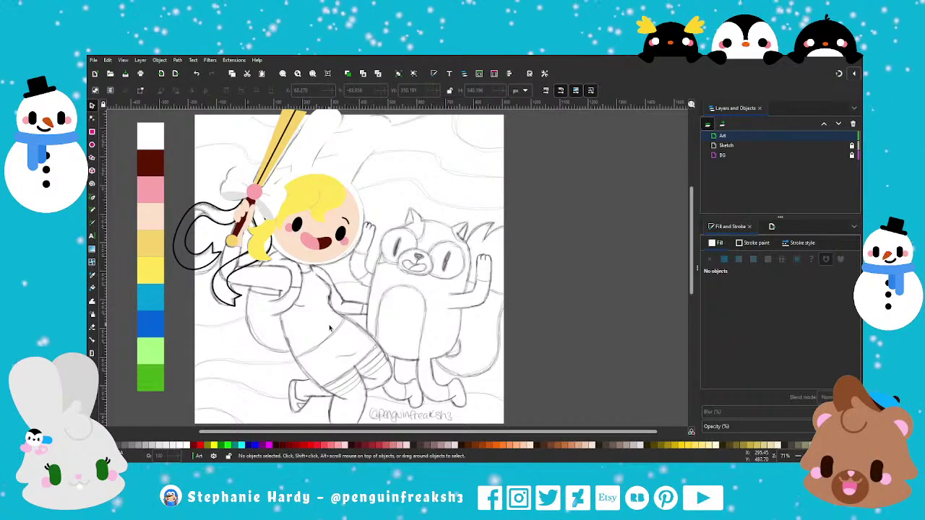
scroll(329, 328, up, 2)
scroll(278, 296, down, 2)
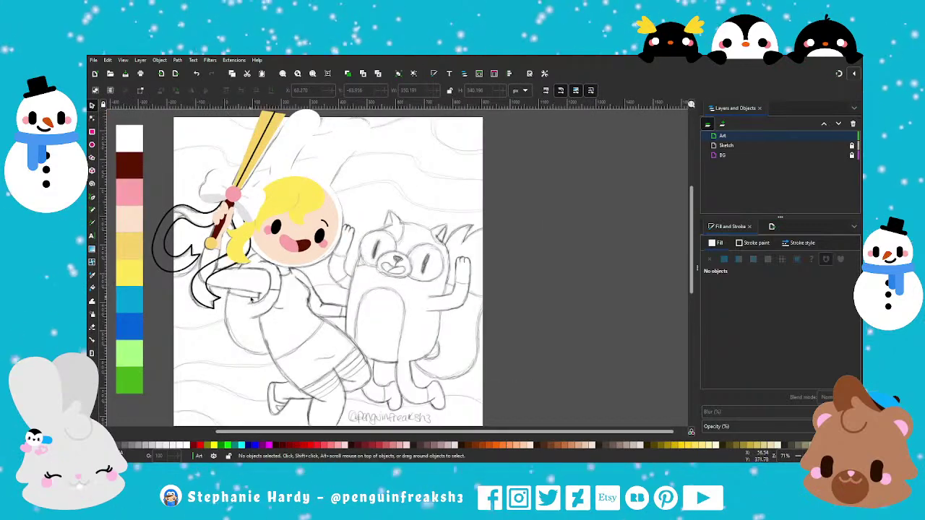
scroll(288, 287, up, 1)
scroll(288, 287, down, 2)
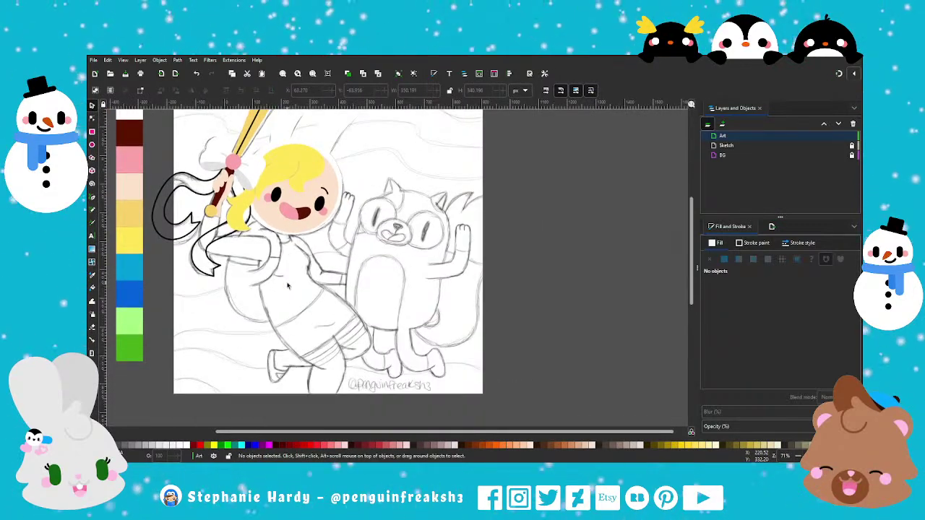
scroll(288, 287, up, 1)
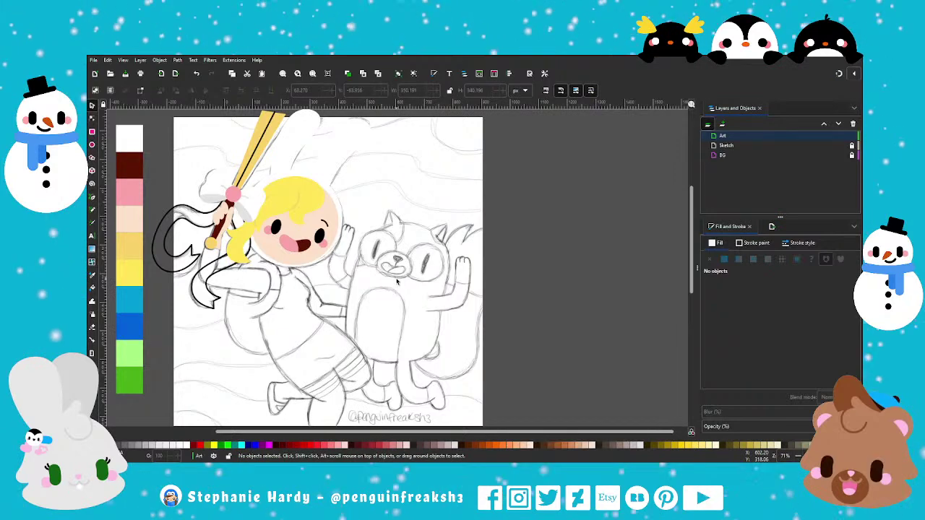
scroll(269, 266, up, 1)
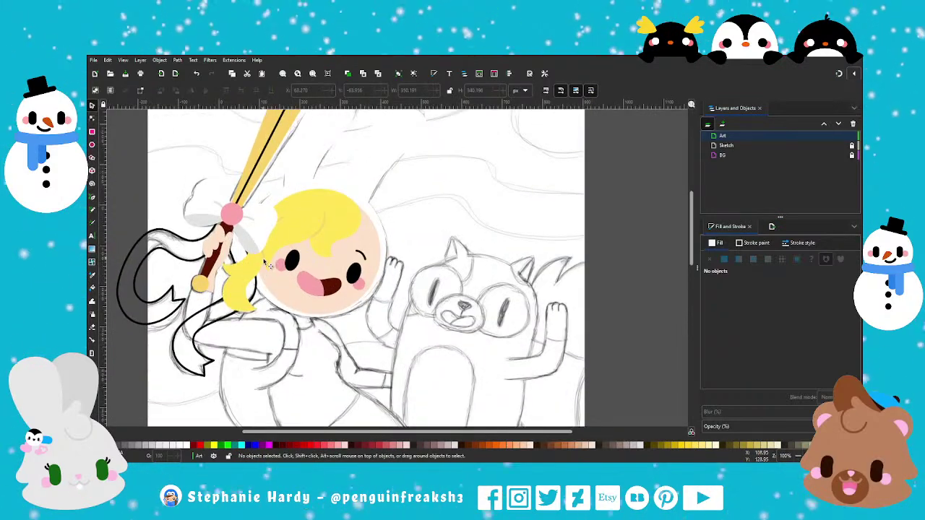
key(ctrl)
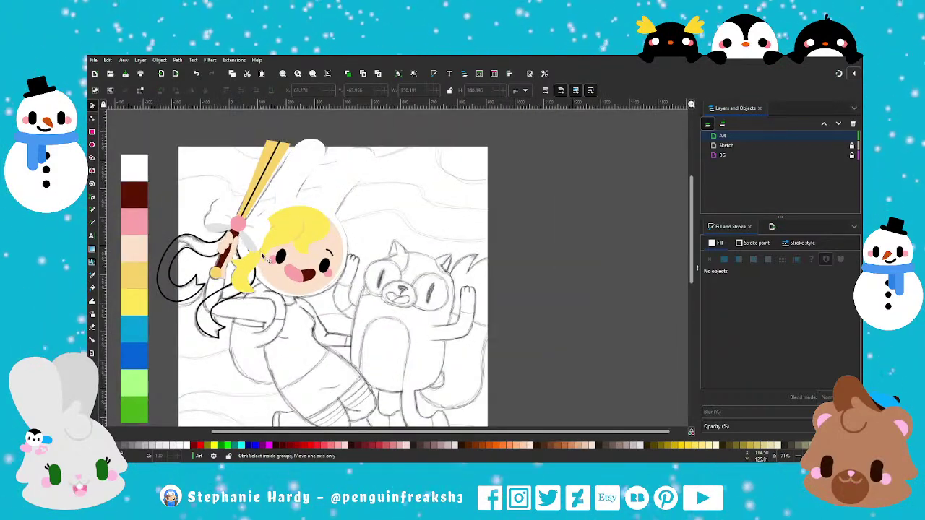
ctrl+scroll(264, 259, up, 1)
scroll(264, 258, down, 1)
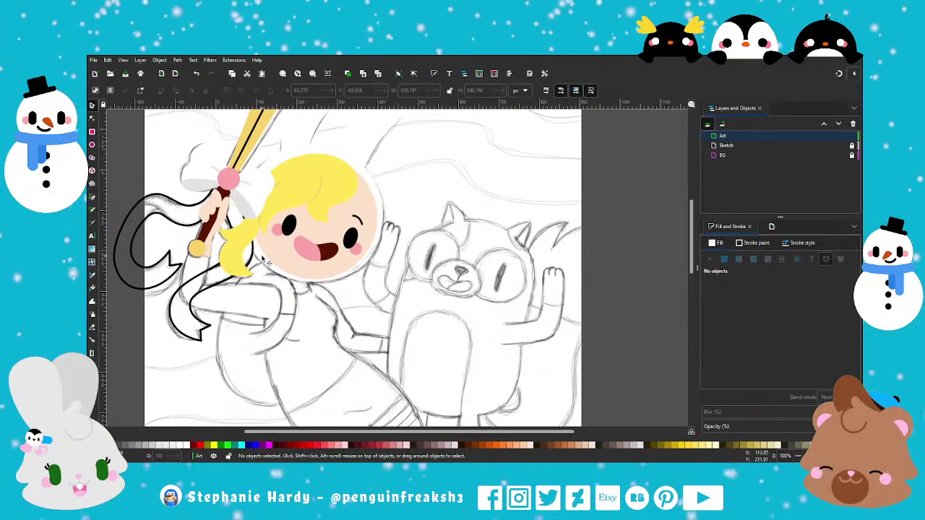
ctrl+scroll(285, 272, down, 1)
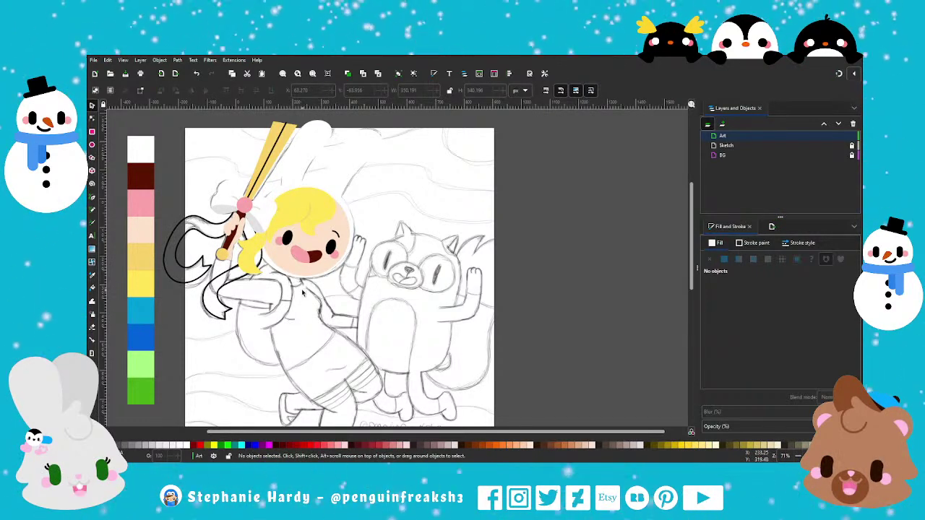
scroll(303, 292, up, 1)
scroll(319, 285, up, 1)
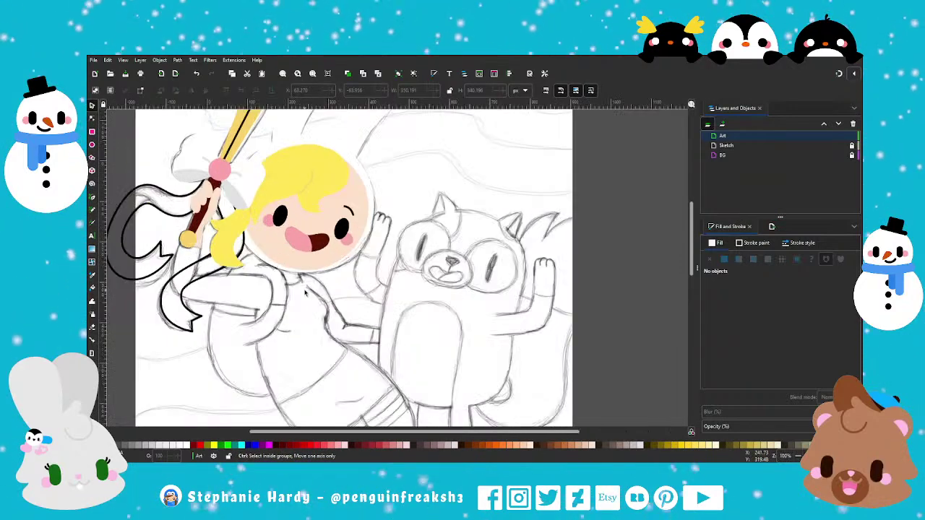
scroll(305, 293, up, 1)
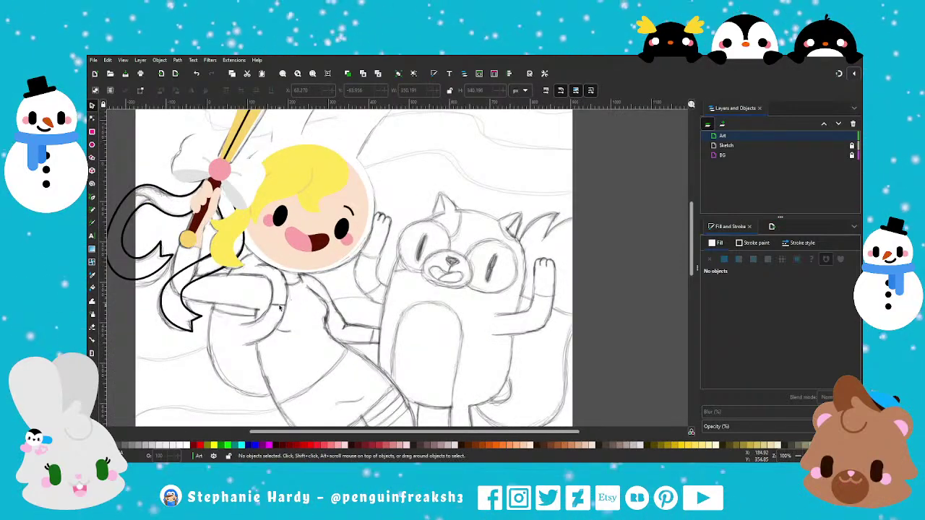
scroll(281, 308, up, 1)
Step: Zoom in and select the skin-coloured arm shape to check its nodes
key(b)
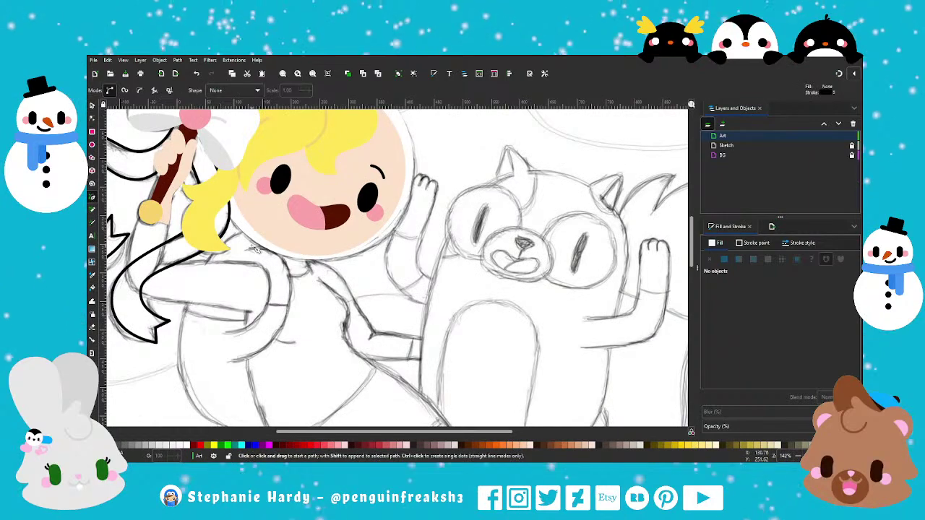
scroll(311, 249, down, 1)
scroll(211, 270, up, 1)
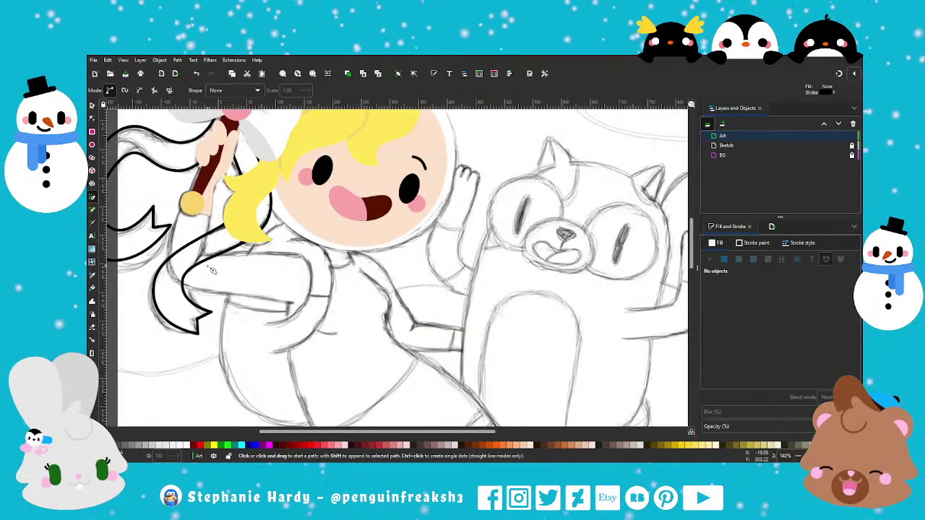
scroll(206, 264, up, 1)
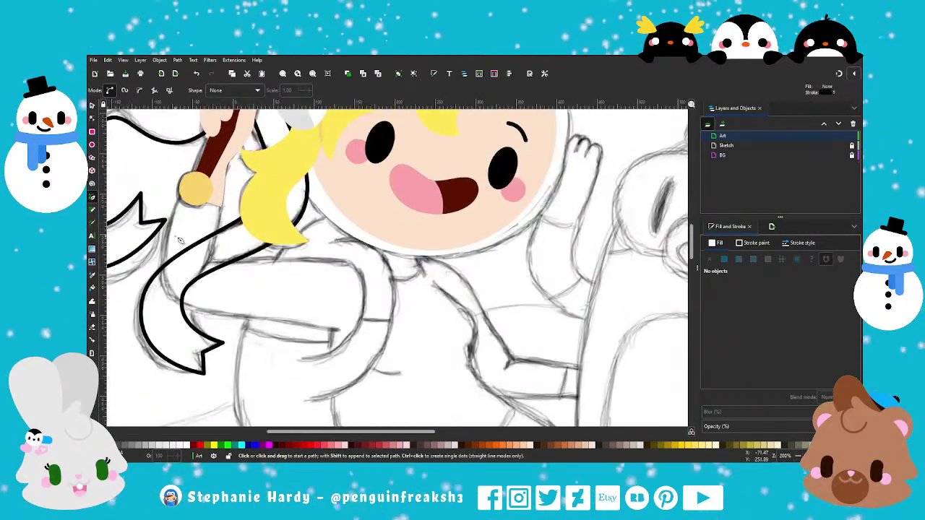
scroll(185, 246, up, 1)
key(n)
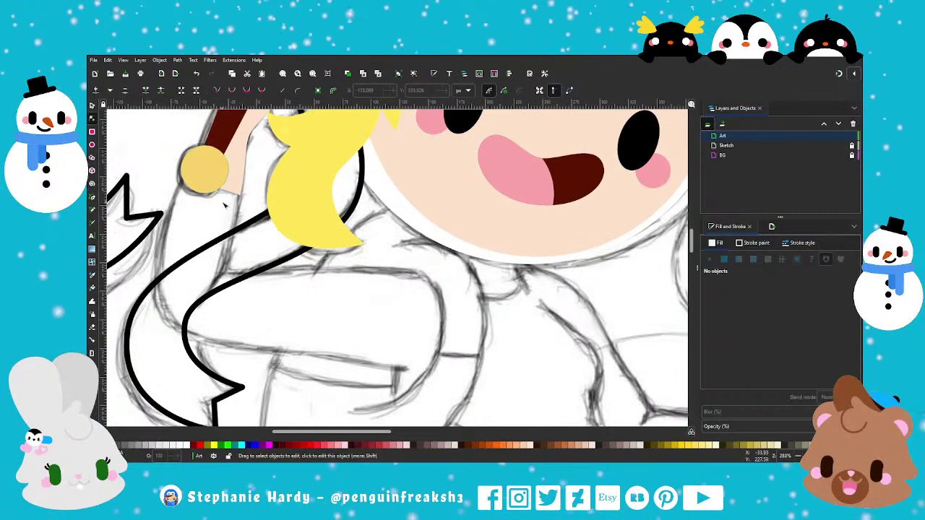
click(217, 187)
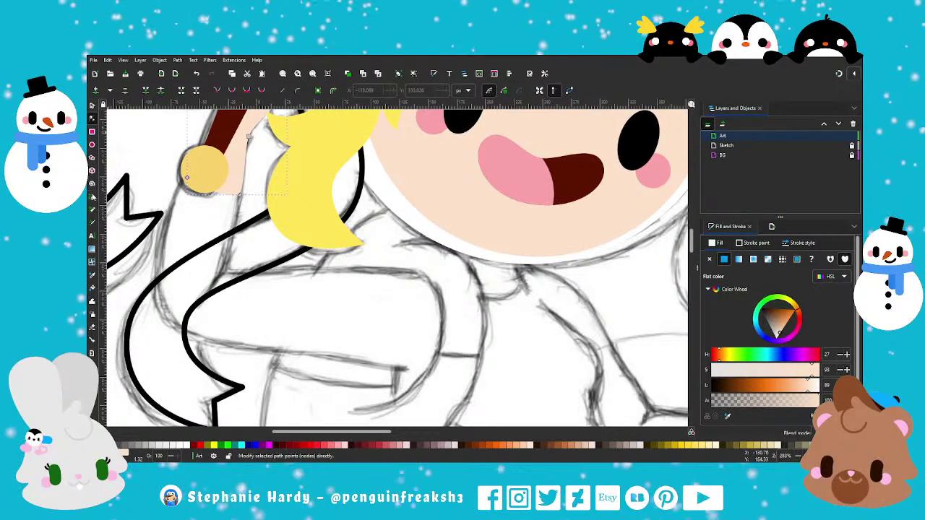
Step: Draw a closed straight-edged streamer outline from the upper arm past the wand's gold tip
key(b)
key(Escape)
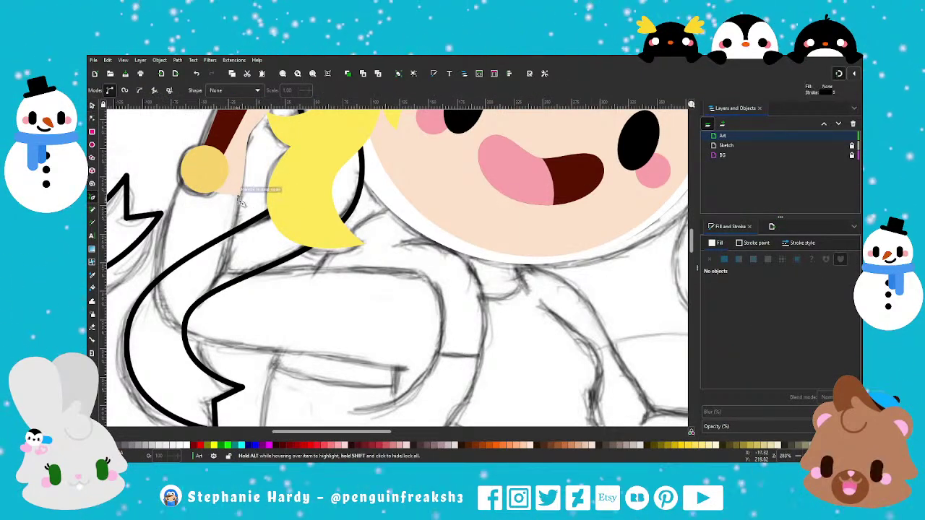
click(239, 272)
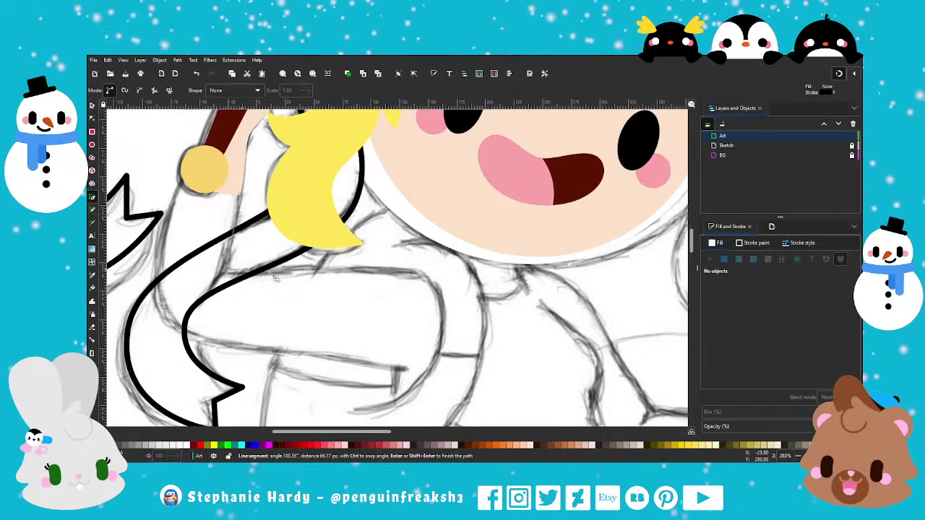
click(423, 273)
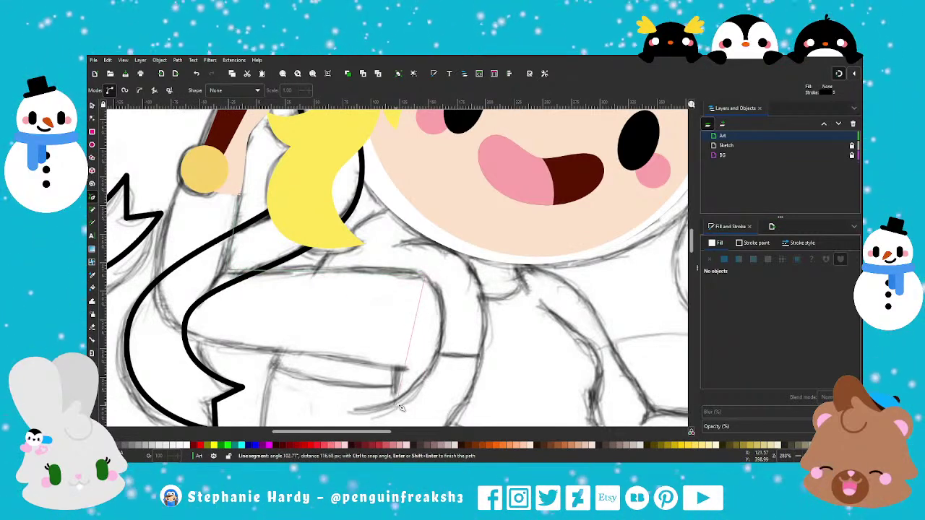
click(405, 362)
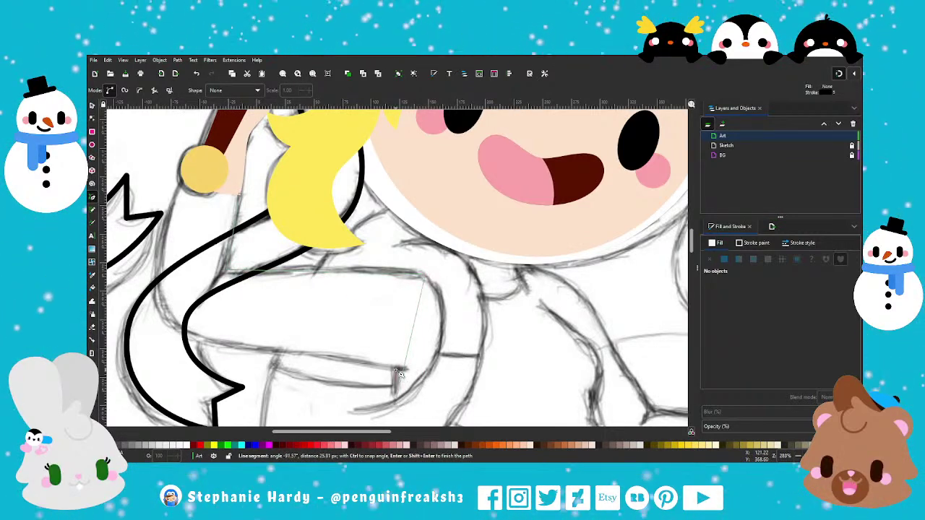
click(182, 328)
click(187, 177)
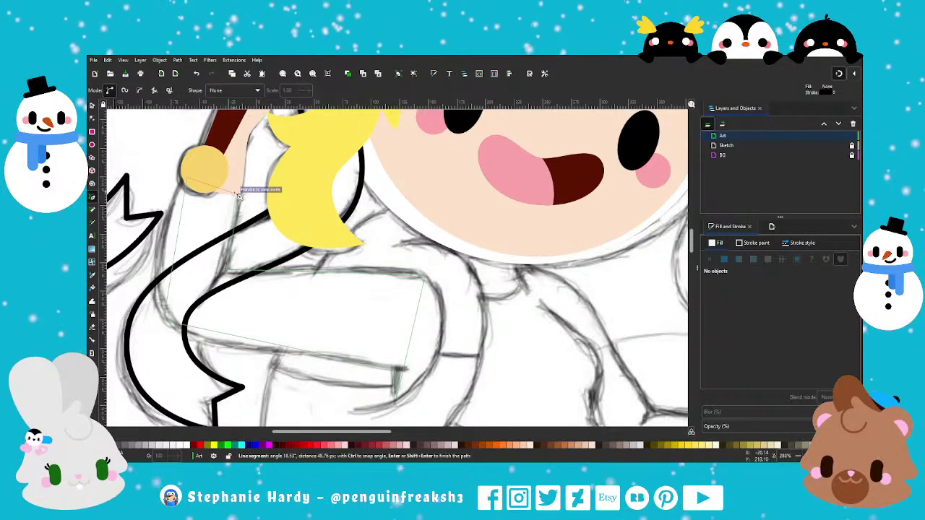
click(242, 194)
Step: Curve the streamer's left bend and bow its right side outward
click(91, 118)
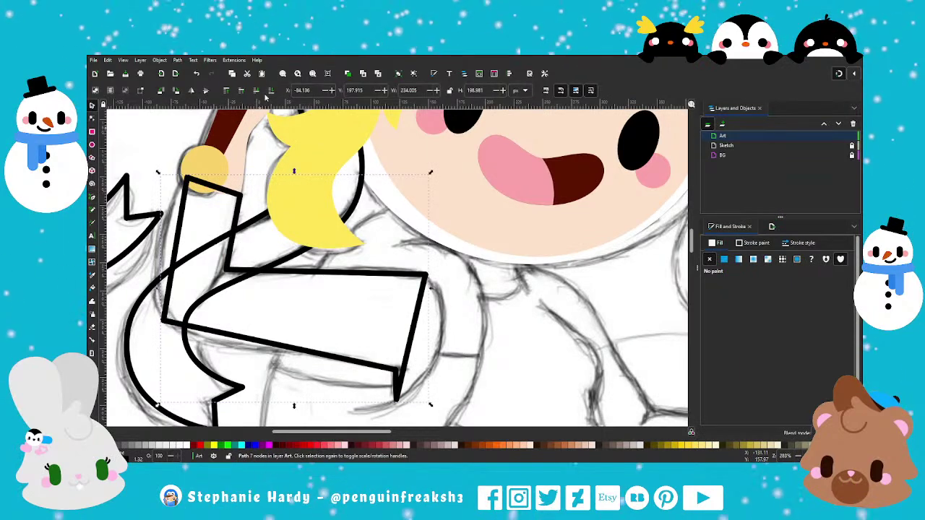
scroll(216, 230, down, 1)
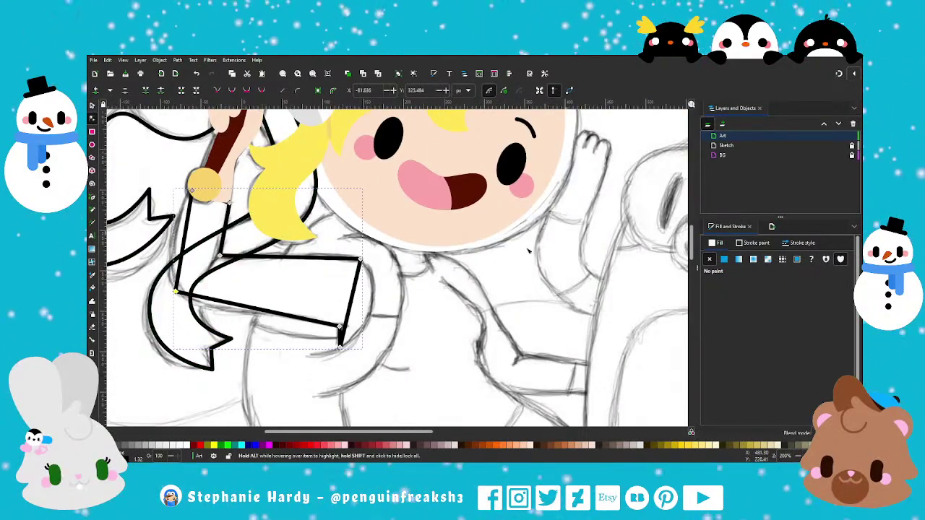
click(250, 92)
drag(149, 253, 151, 255)
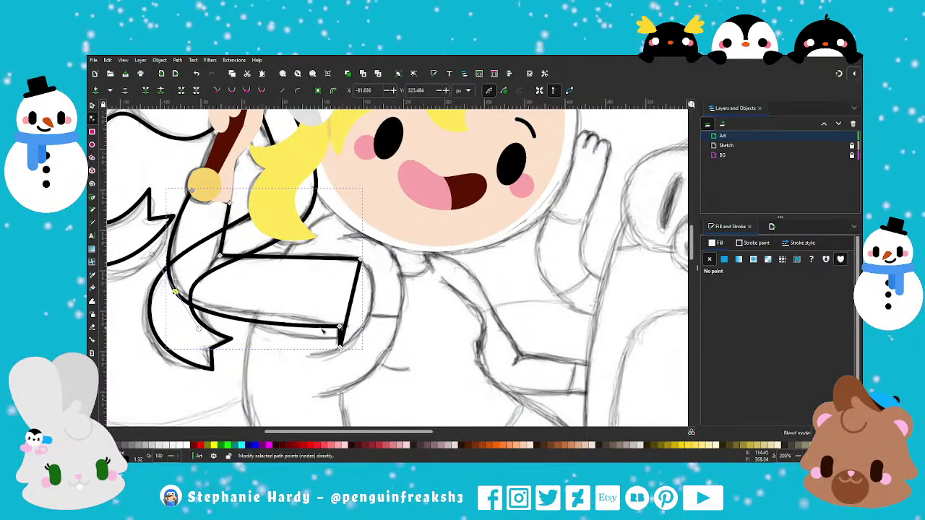
mouse_move(355, 305)
mouse_down()
mouse_move(385, 297)
mouse_move(370, 338)
mouse_up()
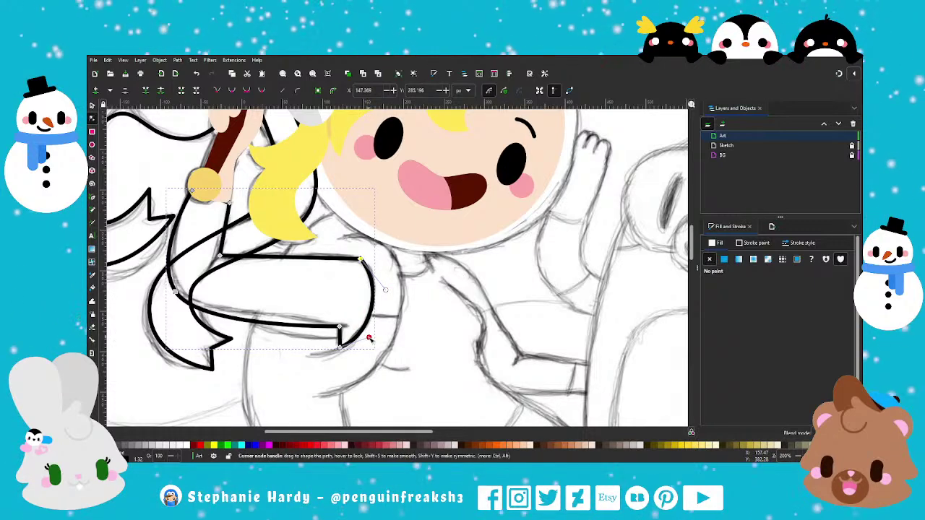
drag(340, 347, 336, 349)
key(ctrl+z)
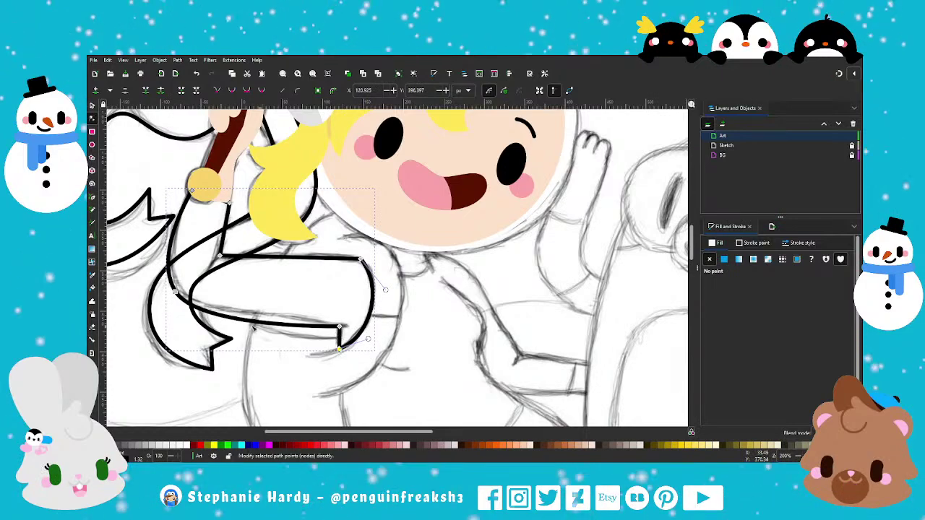
scroll(262, 293, down, 1)
scroll(246, 257, up, 1)
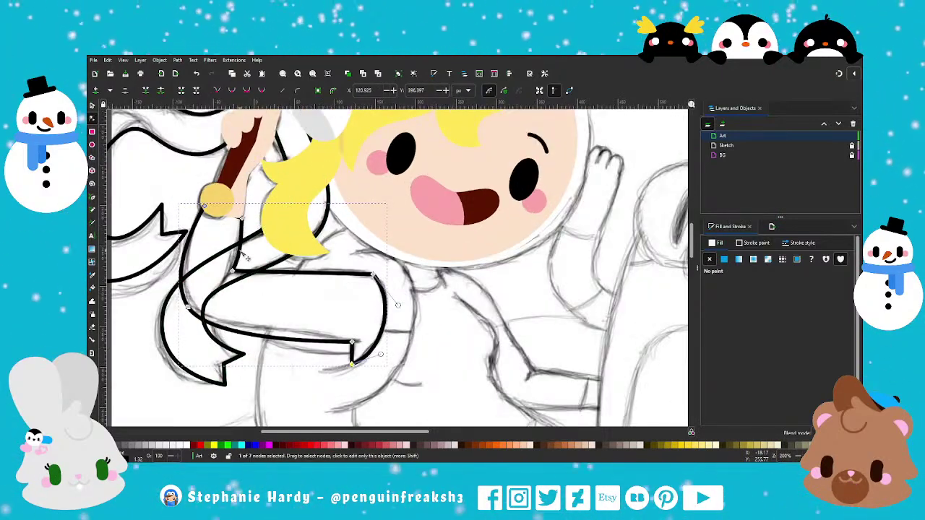
Step: Curve the streamer's top edge and inner curve, adding a node to smooth the lower edge
drag(243, 219, 245, 234)
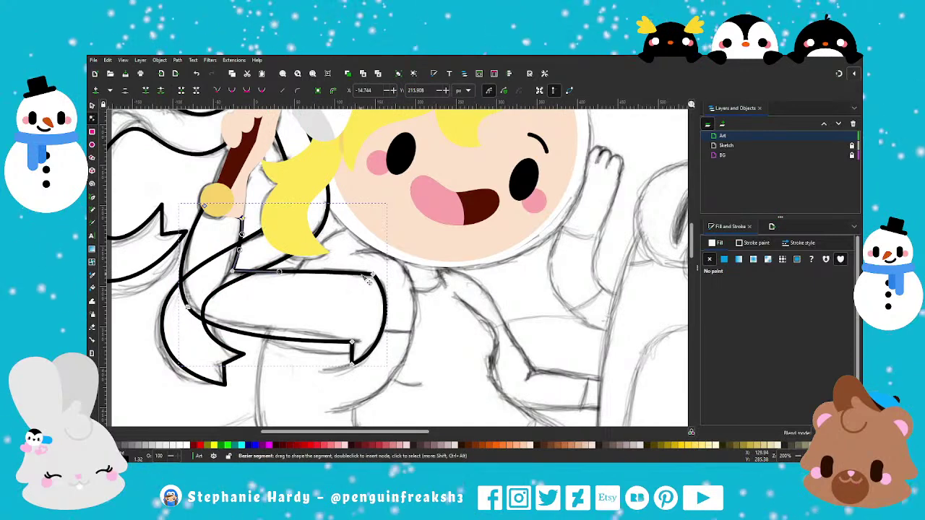
click(359, 277)
mouse_move(359, 278)
mouse_down()
mouse_move(375, 277)
mouse_move(344, 267)
mouse_up()
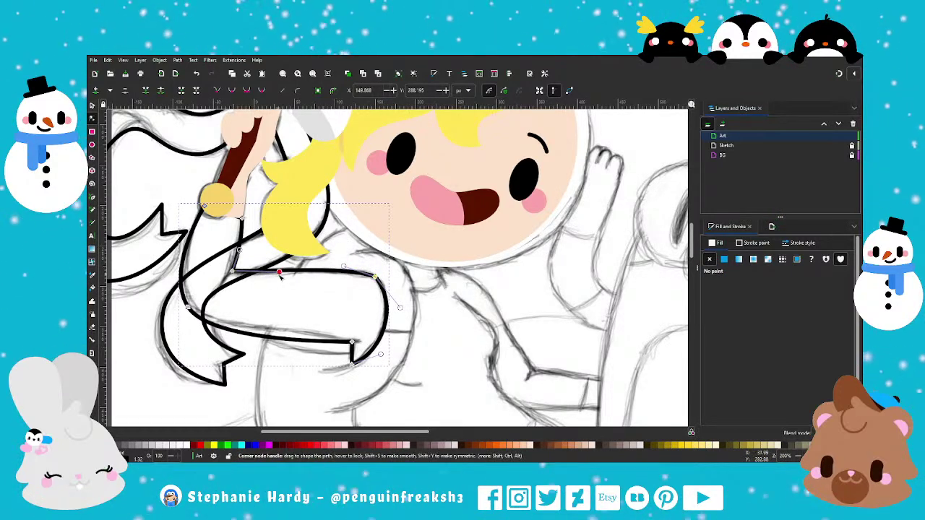
drag(281, 273, 271, 276)
ctrl+scroll(339, 296, down, 1)
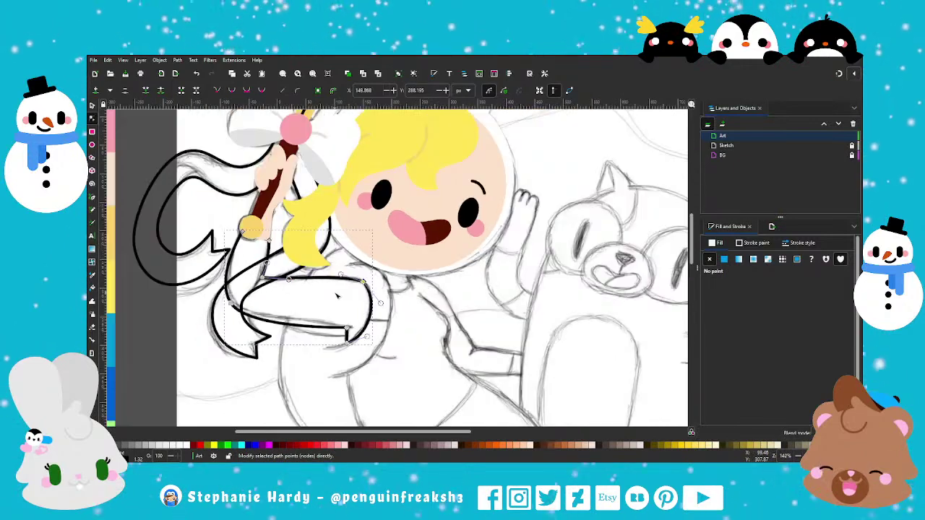
ctrl+scroll(322, 348, up, 1)
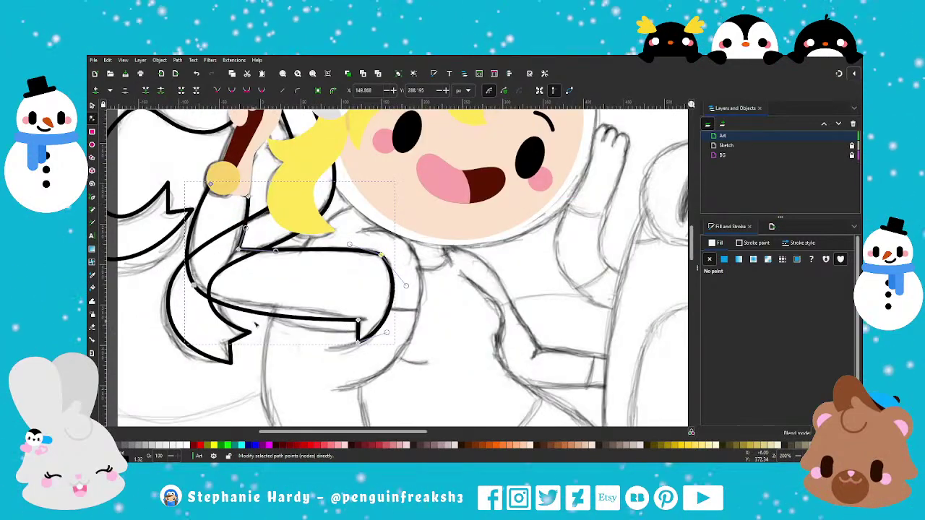
click(195, 284)
drag(215, 325, 222, 317)
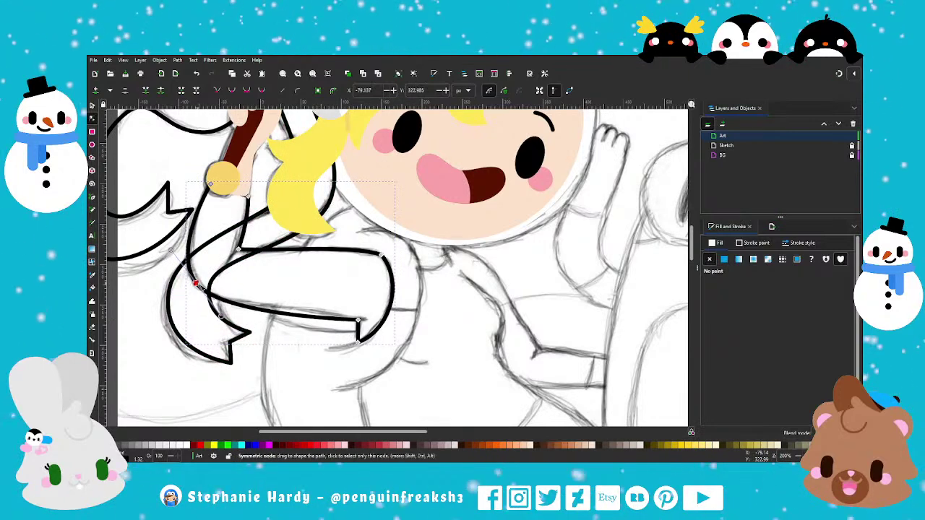
double_click(328, 318)
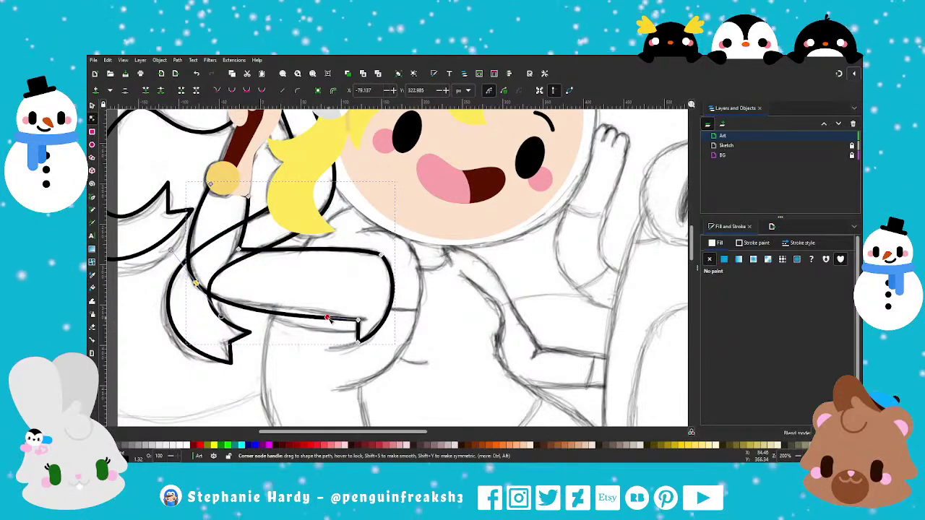
drag(327, 318, 322, 319)
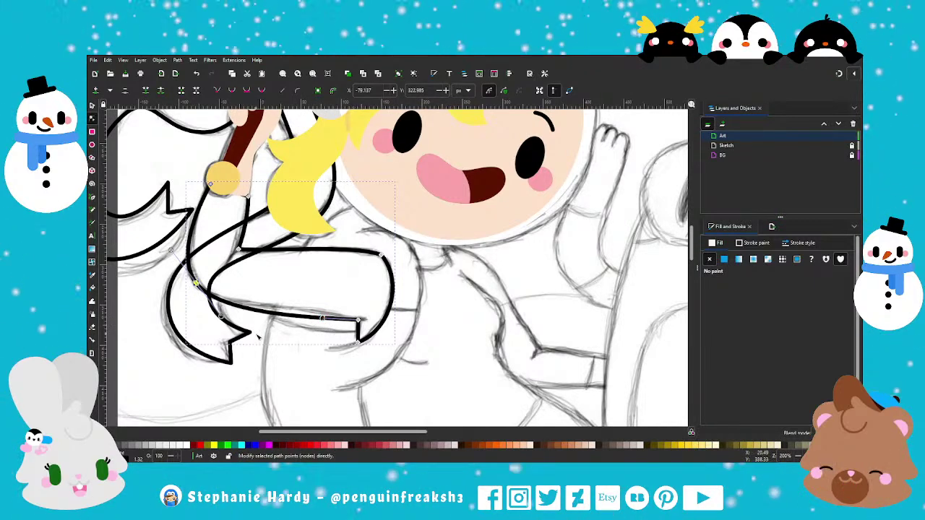
scroll(295, 335, down, 2)
scroll(311, 289, up, 1)
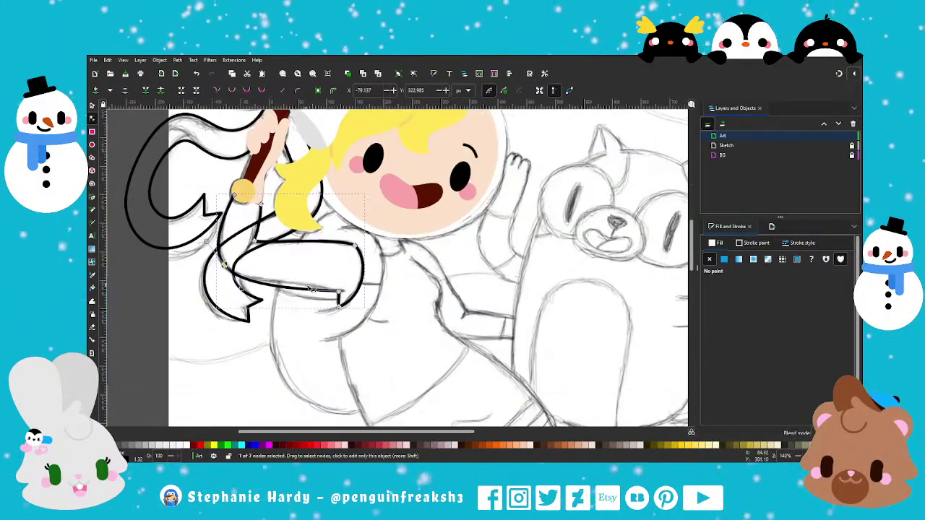
Step: Draw a short patch stroke where the streamer joins the other ribbon
key(b)
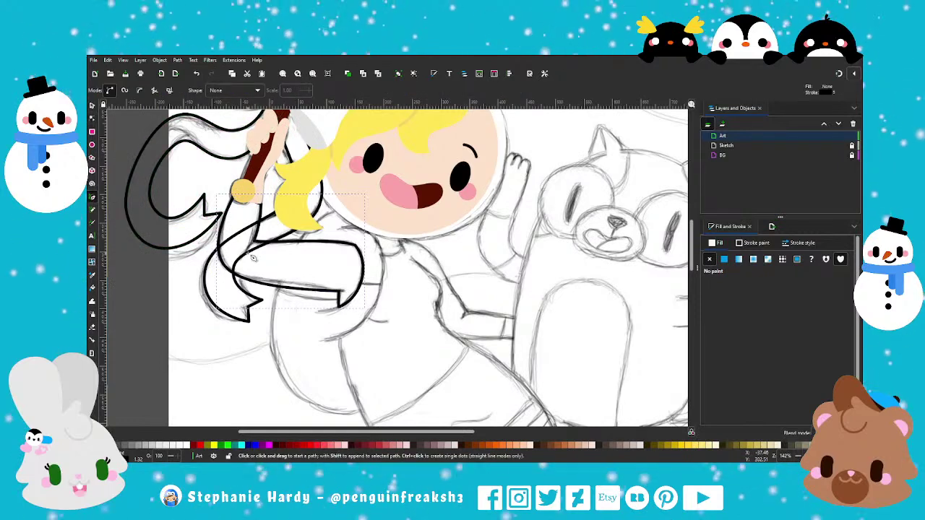
scroll(253, 259, up, 2)
click(260, 234)
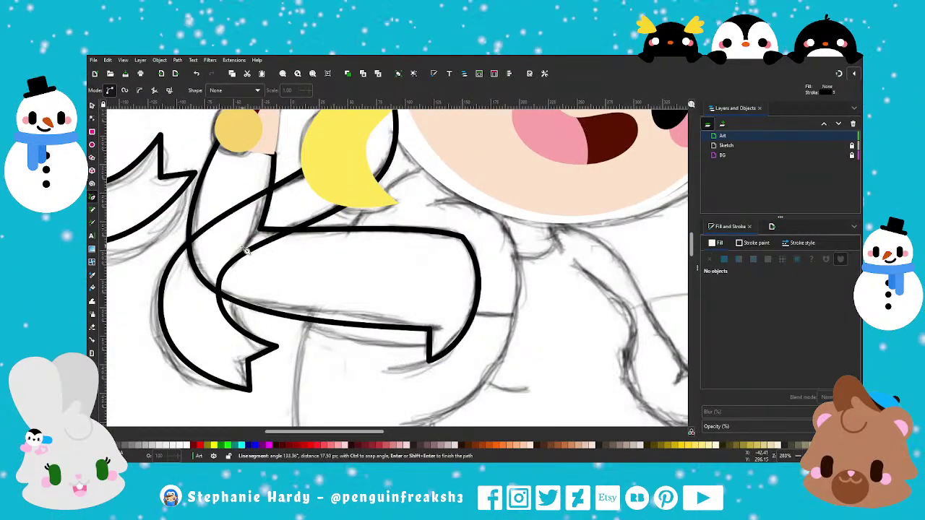
double_click(241, 249)
key(n)
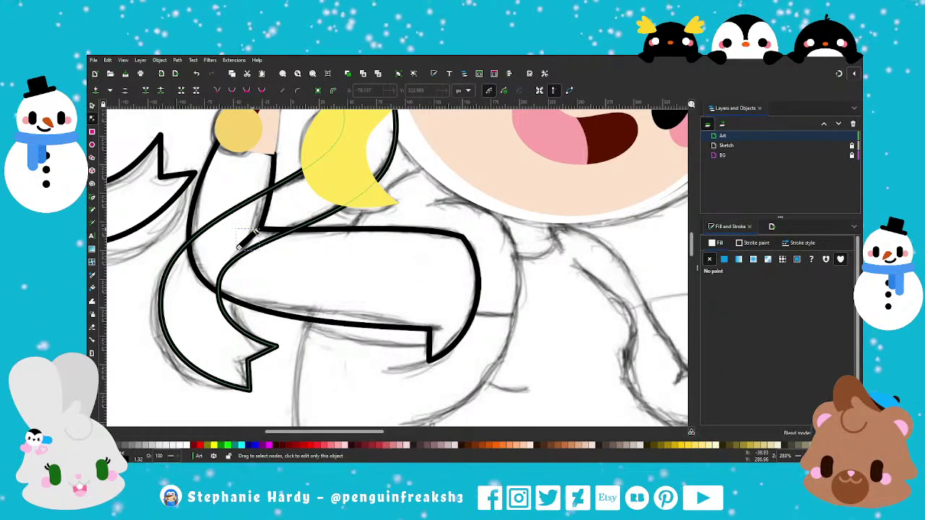
click(254, 240)
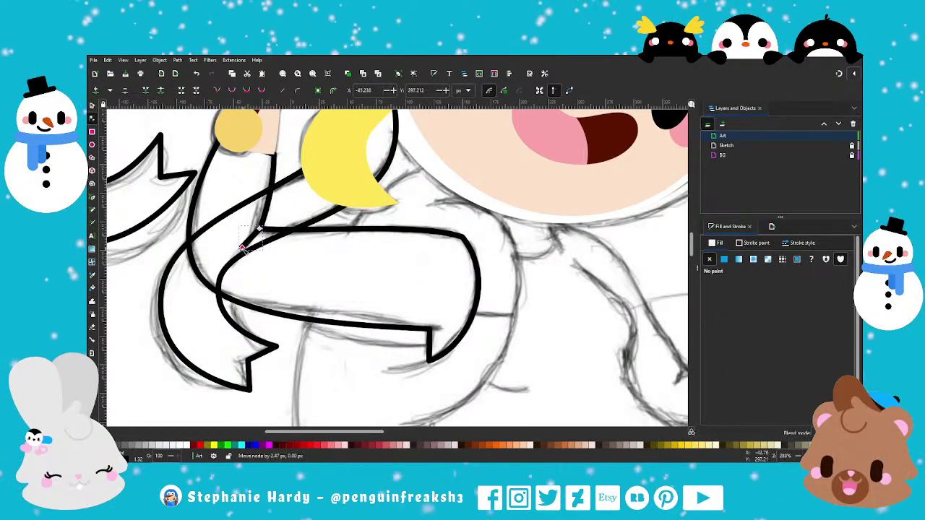
drag(242, 248, 244, 249)
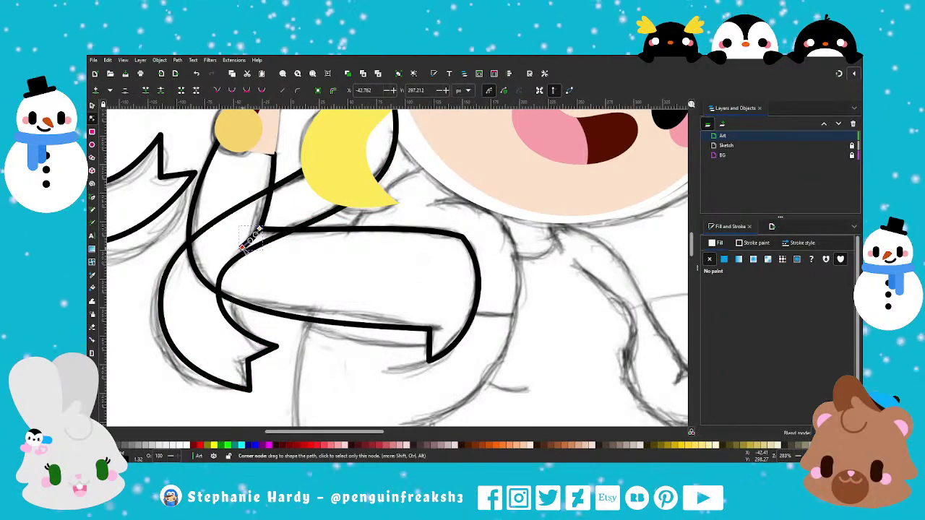
key(s)
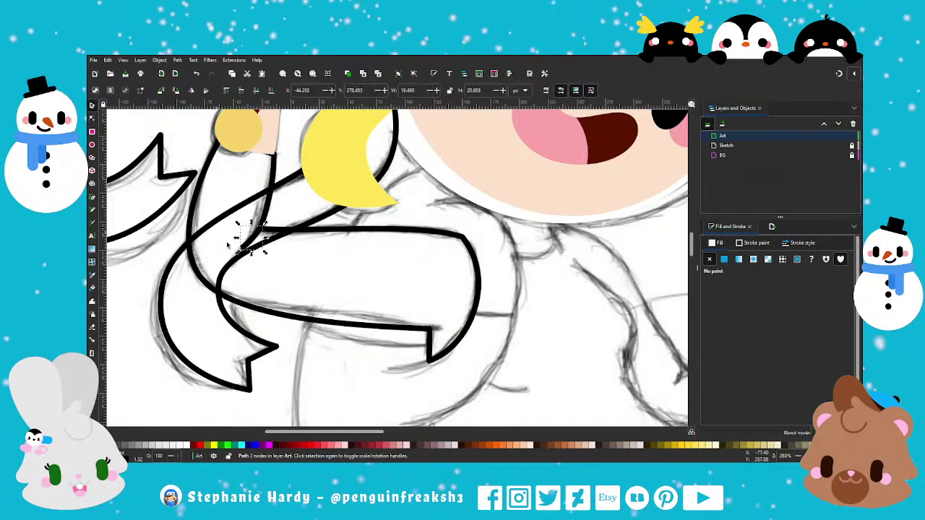
scroll(244, 249, down, 1)
click(294, 339)
scroll(280, 276, down, 1)
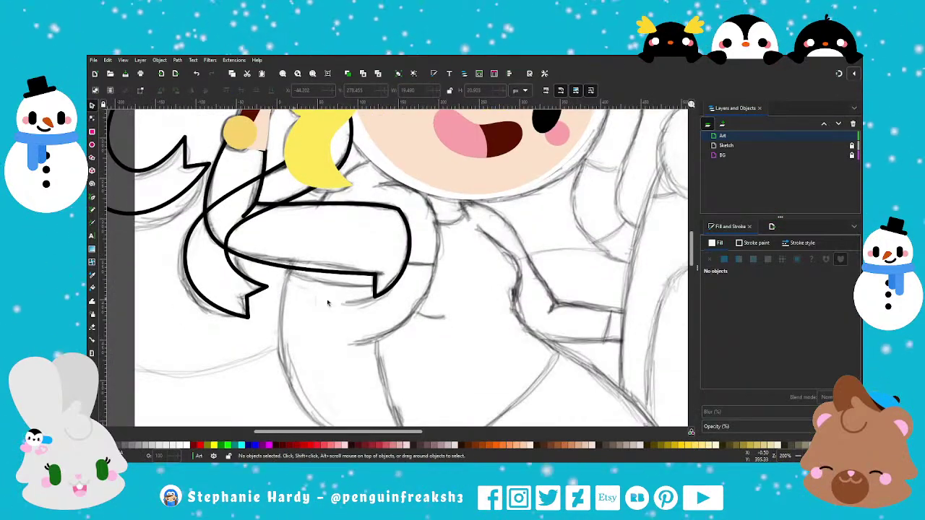
scroll(394, 270, up, 2)
Step: Add a short stroke closing the gap at the streamer's notched corner
click(92, 198)
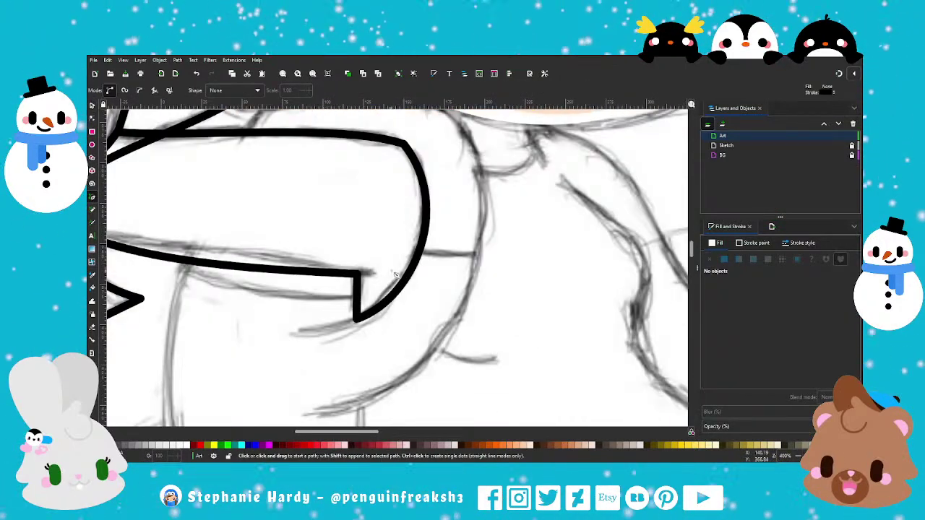
click(355, 274)
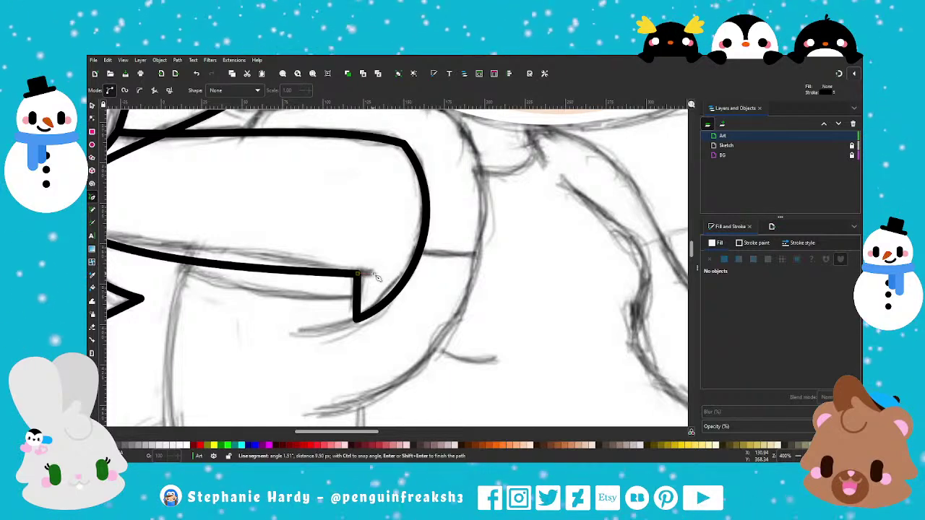
key(Return)
key(n)
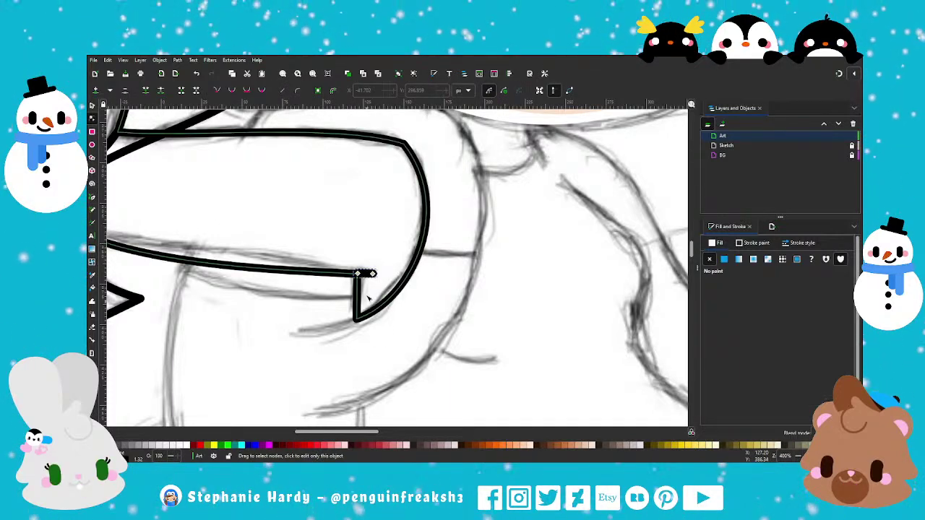
scroll(366, 297, up, 2)
click(349, 250)
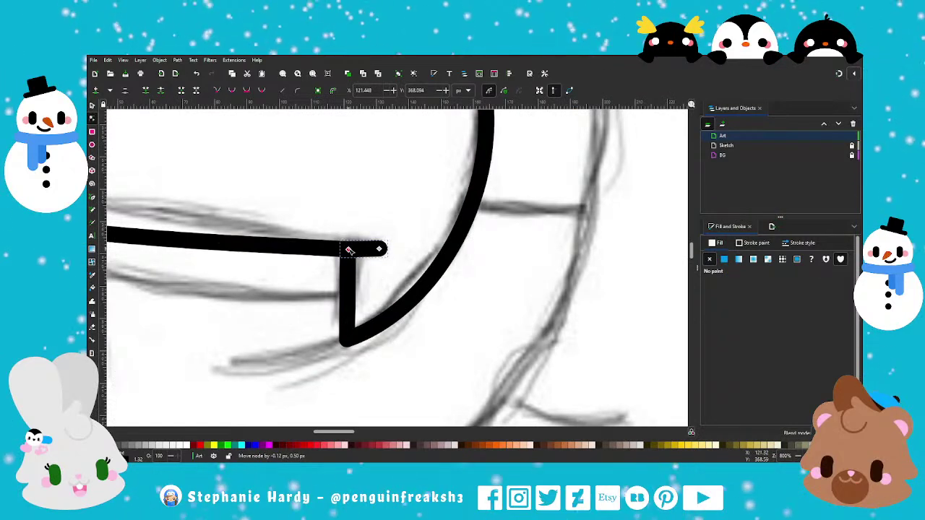
scroll(367, 285, down, 4)
scroll(315, 305, up, 1)
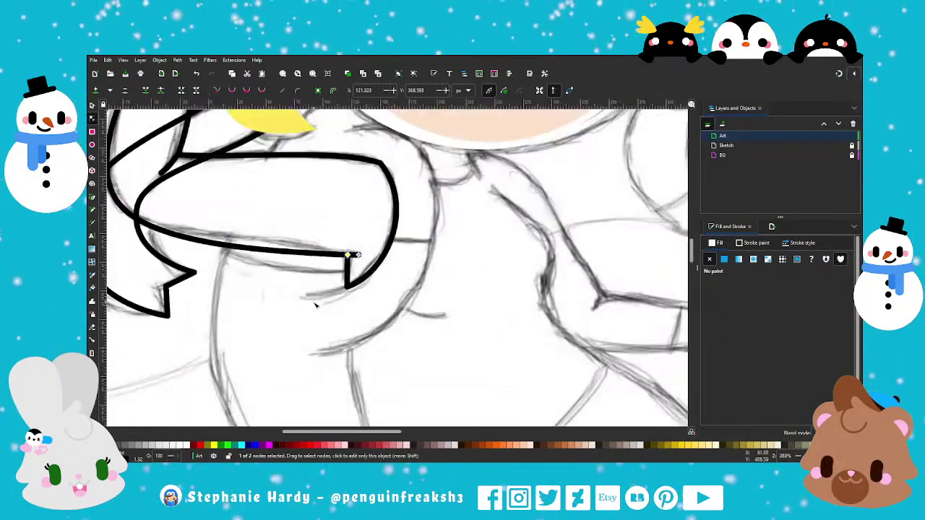
scroll(315, 306, down, 1)
Step: Give the sleeve shape beside the wand a flat light-blue fill sampled with the dropper
key(s)
key(Escape)
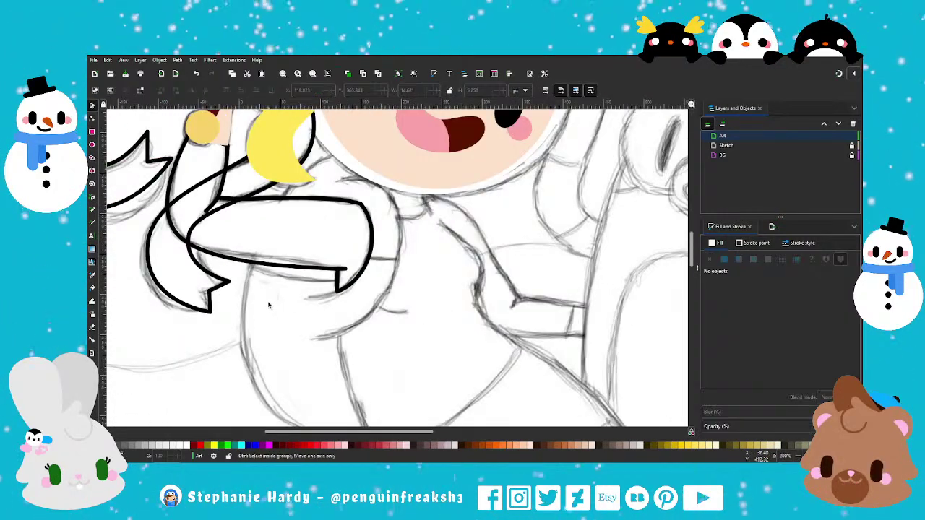
scroll(262, 304, down, 1)
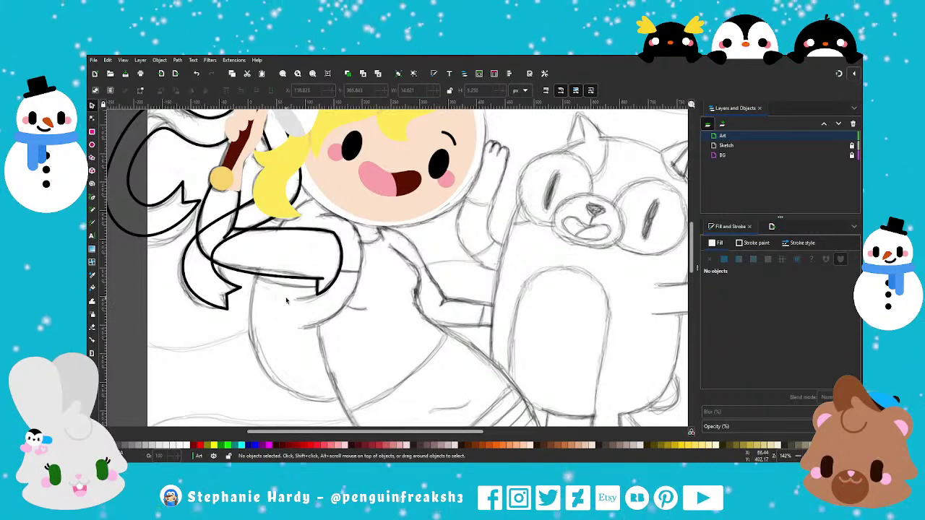
scroll(286, 301, down, 1)
scroll(285, 270, up, 1)
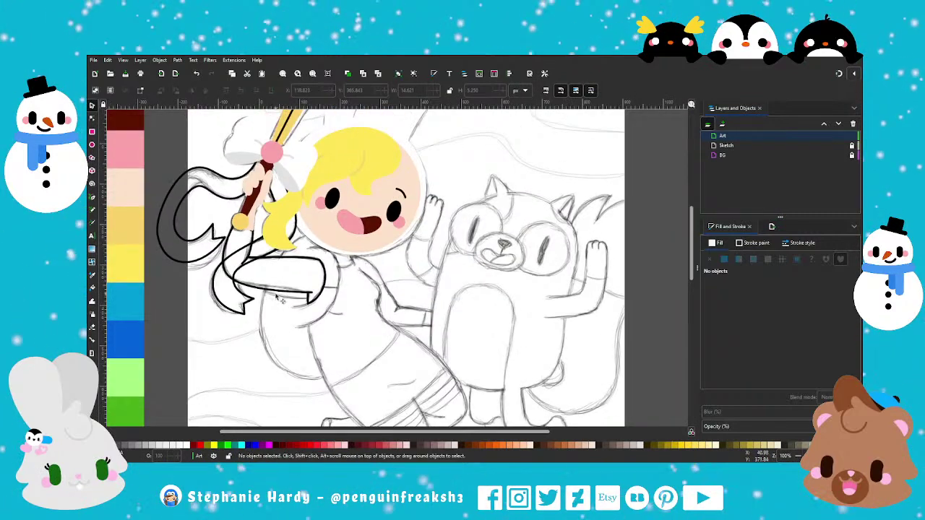
click(277, 296)
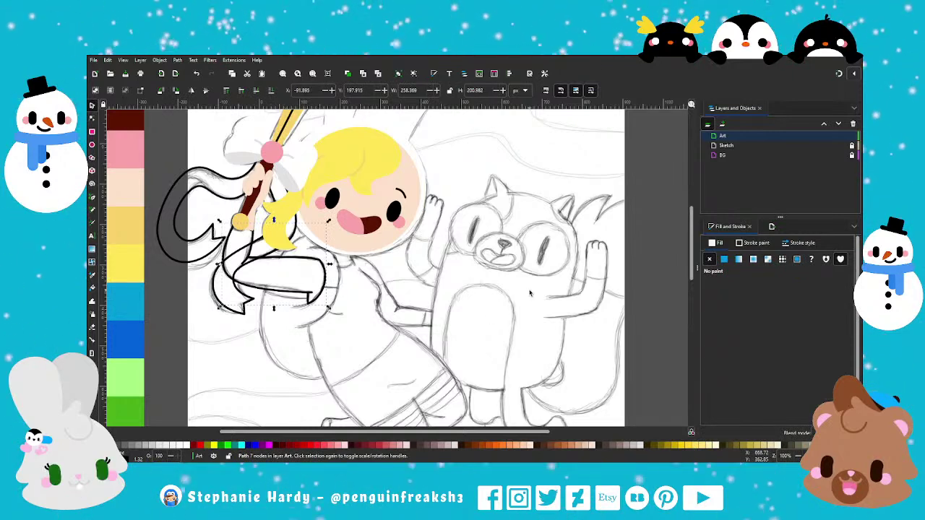
scroll(388, 331, down, 1)
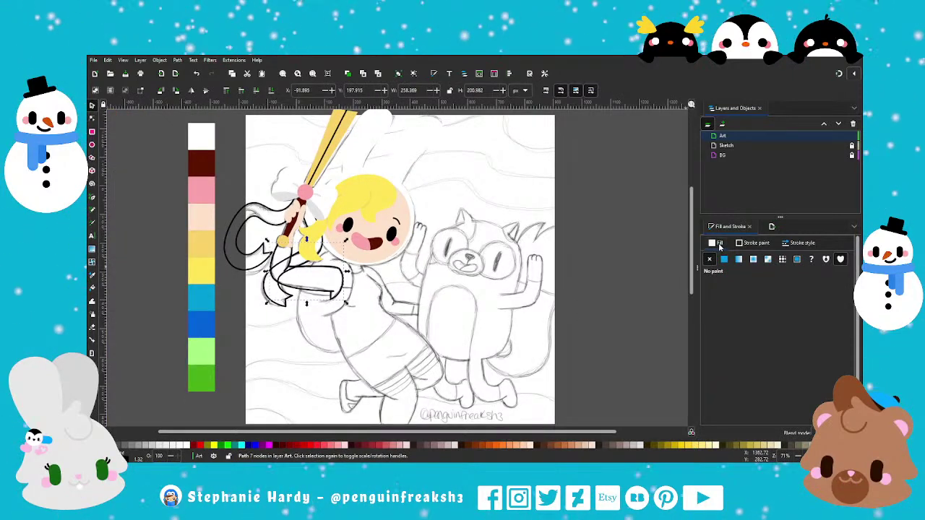
click(725, 260)
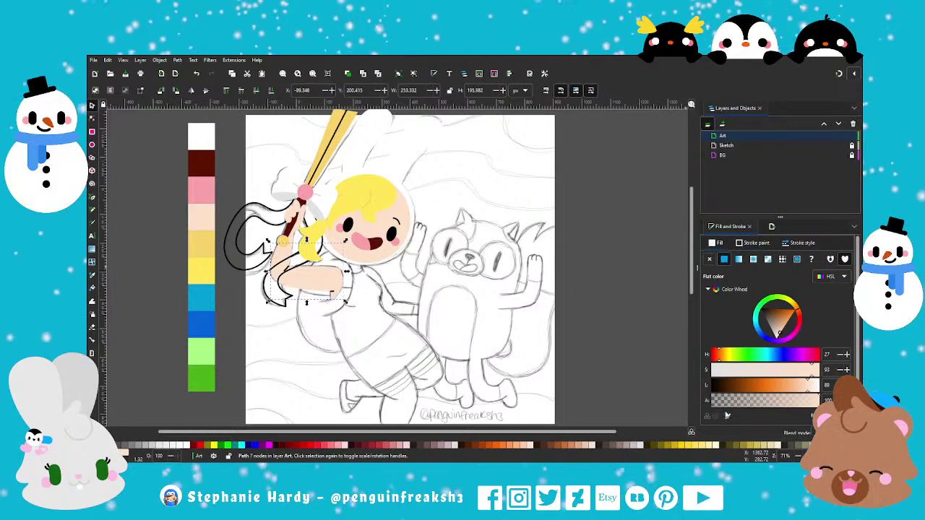
key(d)
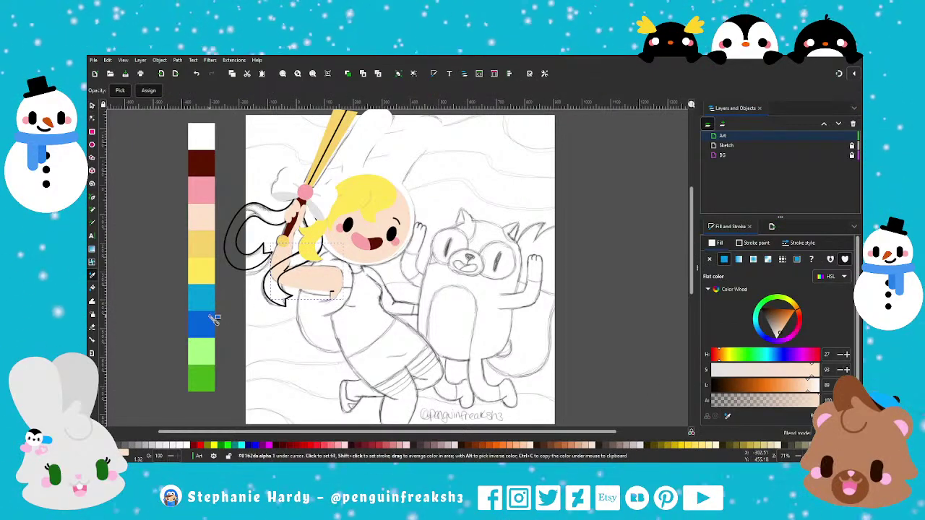
click(203, 300)
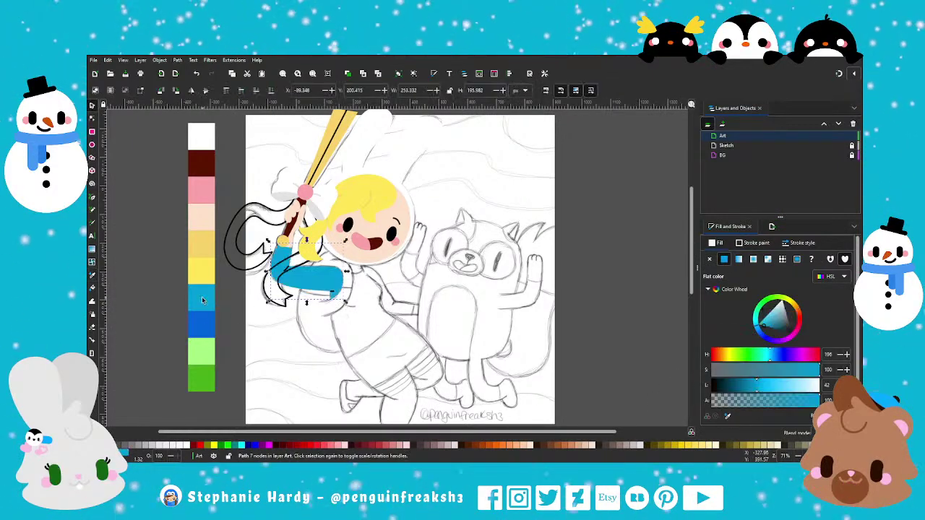
click(327, 345)
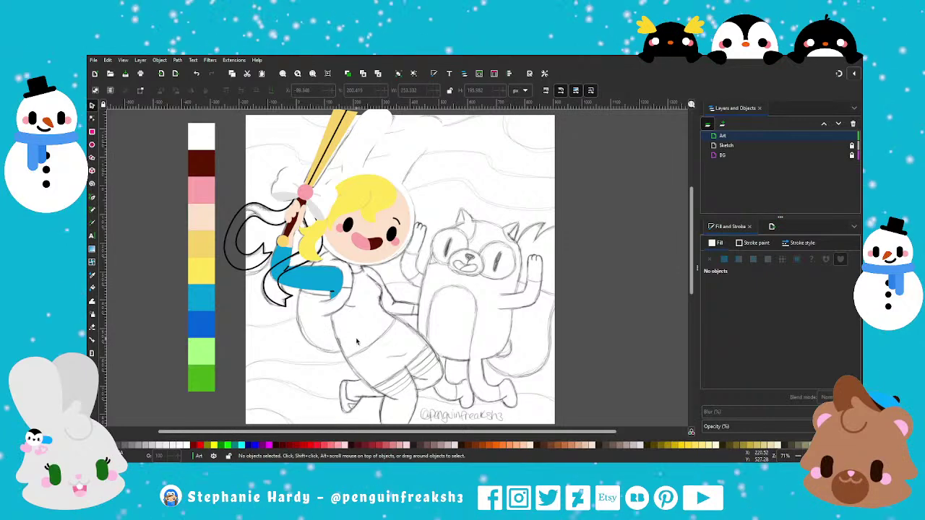
scroll(350, 275, down, 1)
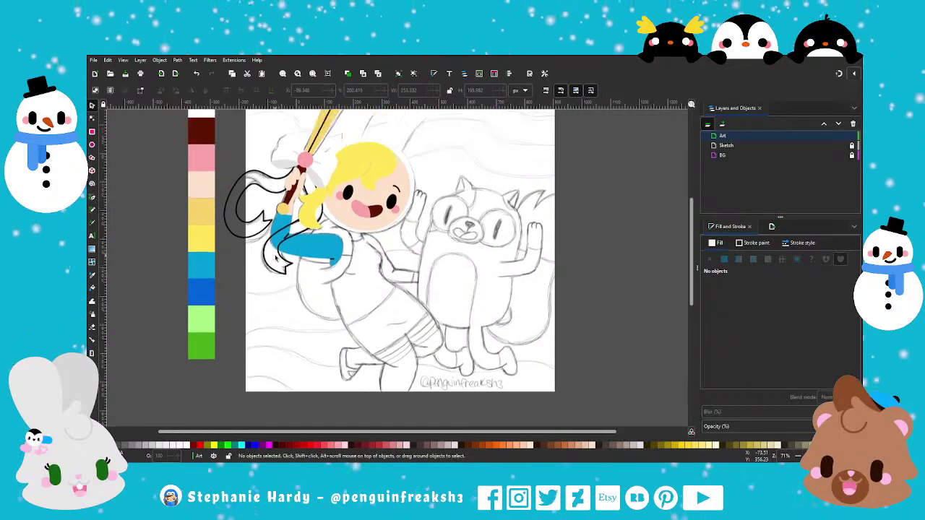
scroll(418, 290, up, 1)
ctrl+scroll(309, 245, up, 1)
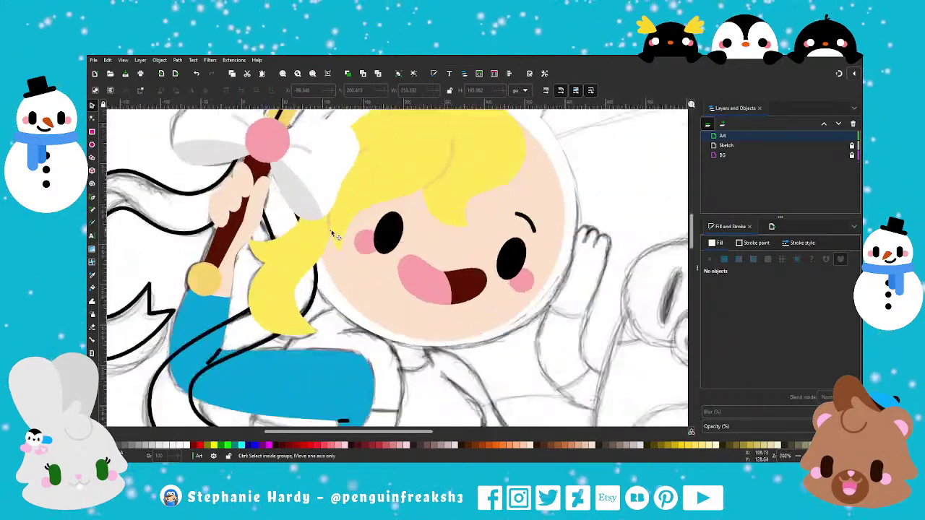
ctrl+scroll(309, 244, up, 1)
ctrl+scroll(309, 244, up, 1)
ctrl+scroll(309, 244, down, 2)
ctrl+scroll(309, 245, down, 1)
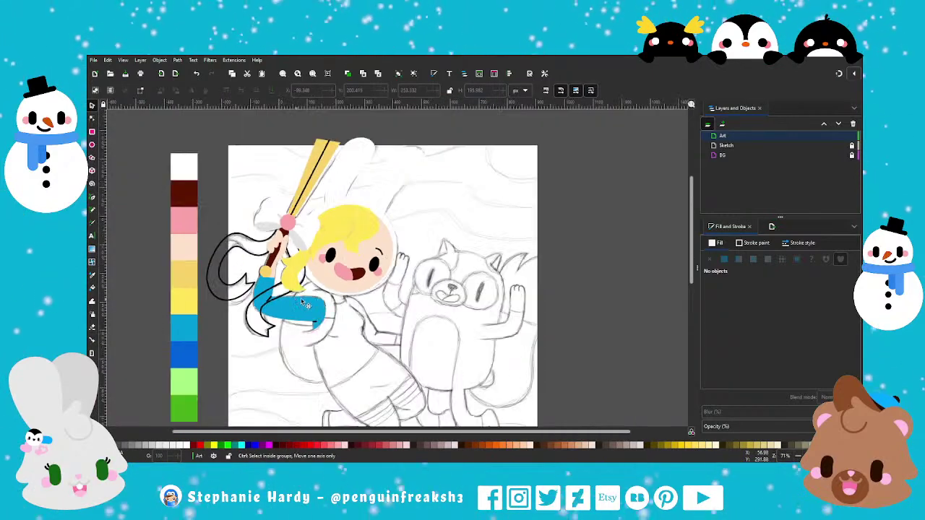
scroll(427, 307, down, 1)
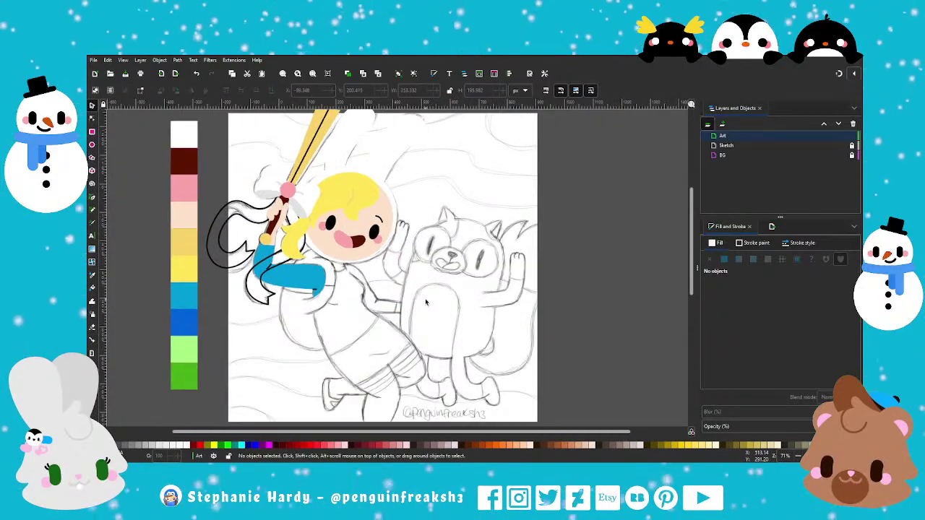
scroll(428, 296, up, 1)
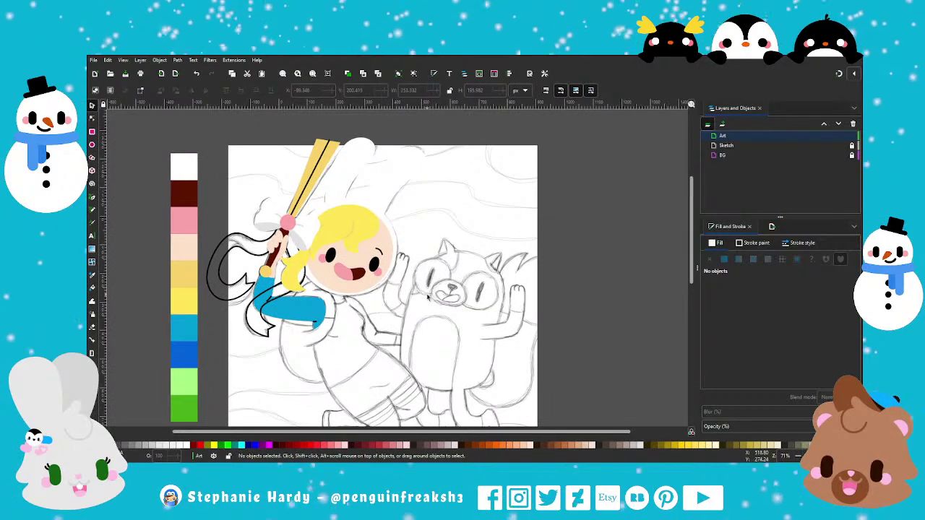
scroll(313, 150, up, 1)
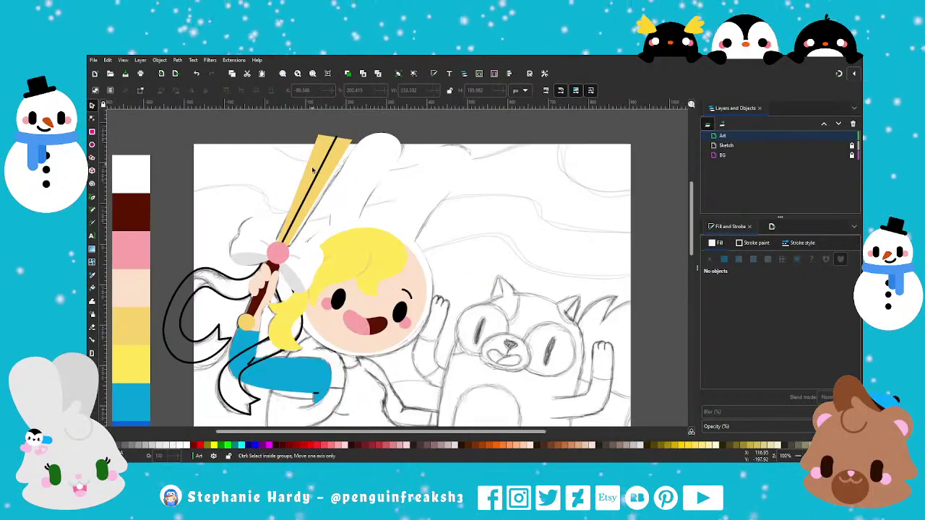
scroll(313, 150, up, 1)
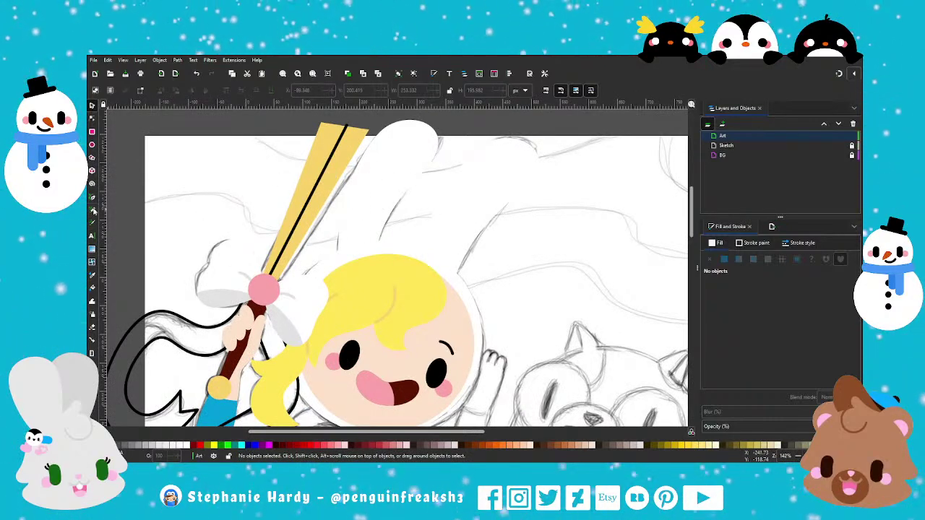
Step: Draw a closed straight-sided stripe along the wand shaft, starting at its tip
click(301, 211)
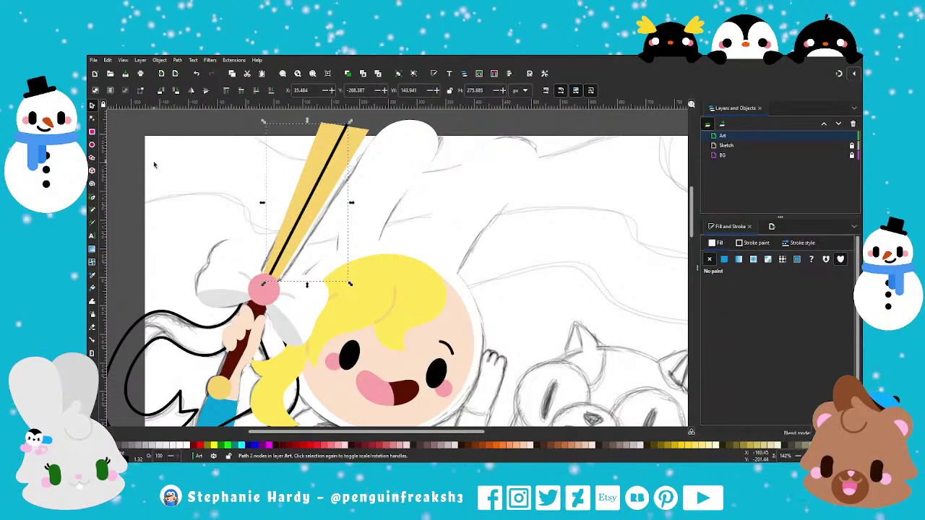
click(93, 198)
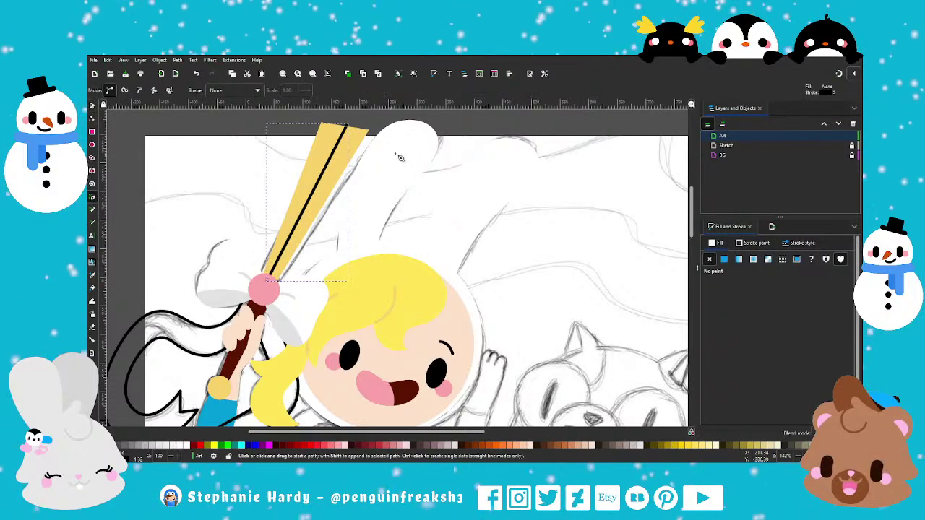
click(351, 129)
click(371, 132)
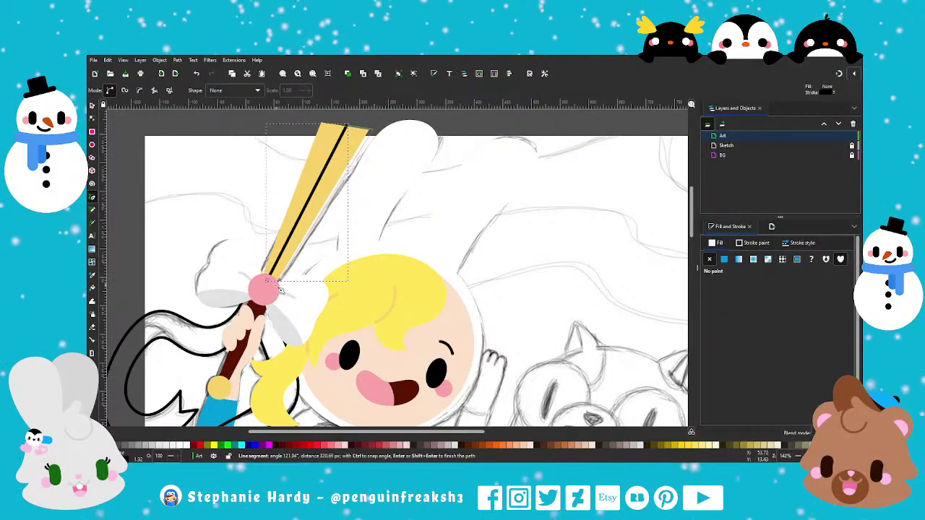
click(269, 282)
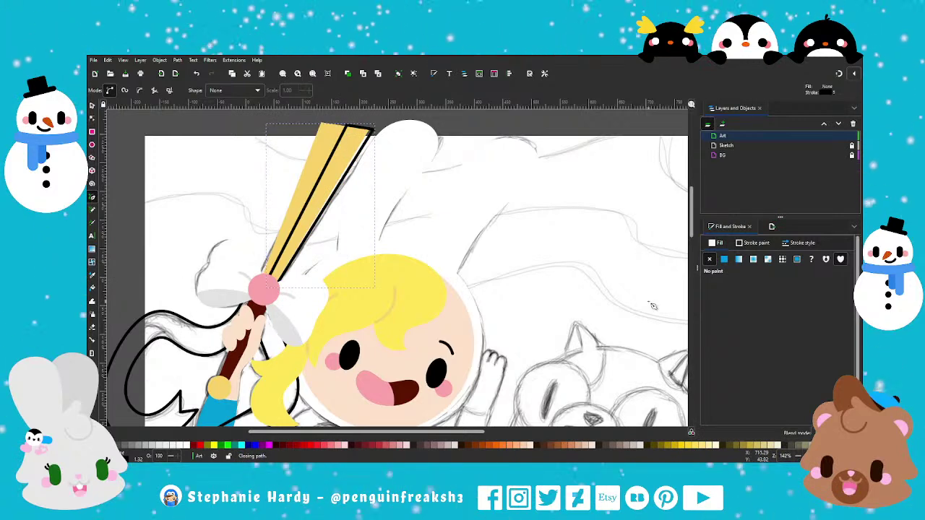
Step: Give the stripe a flat light-yellow fill with no outline, then clear the selection
click(242, 445)
shift+click(125, 445)
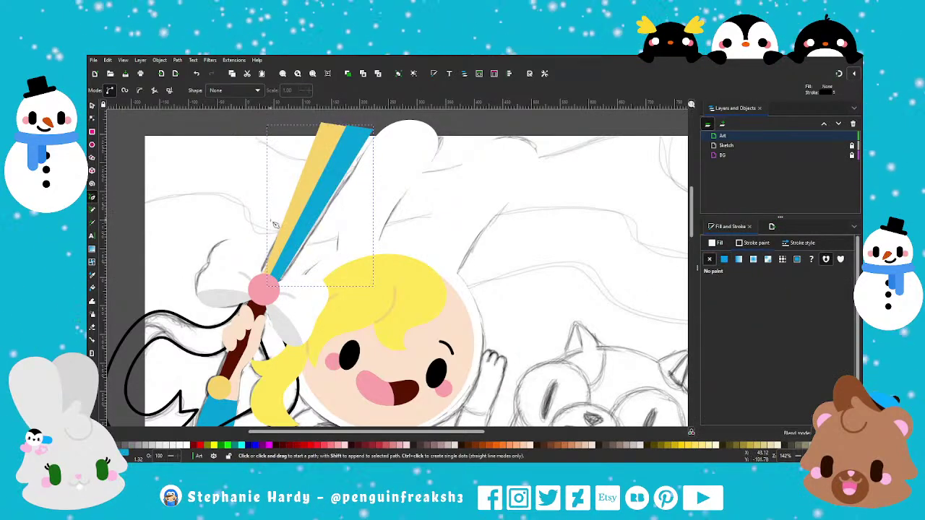
key(1)
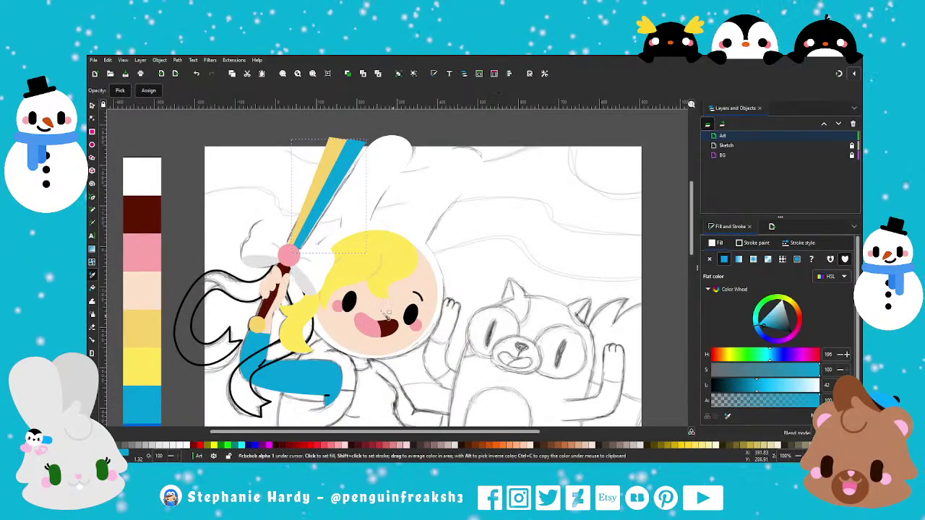
click(142, 362)
key(s)
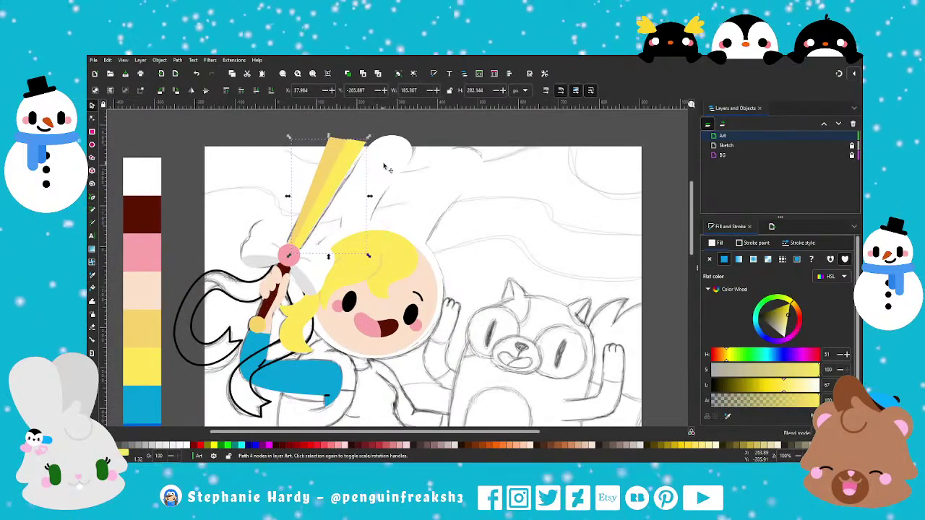
key(Escape)
Step: Nudge a node near the top of the wand stripe in the Node tool, then deselect
scroll(286, 182, down, 1)
scroll(286, 182, down, 1)
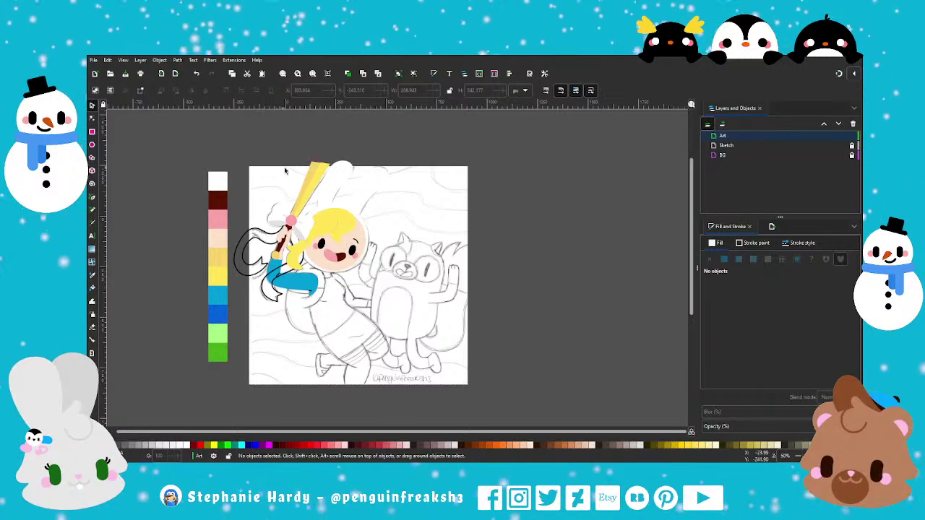
scroll(285, 170, up, 3)
double_click(250, 266)
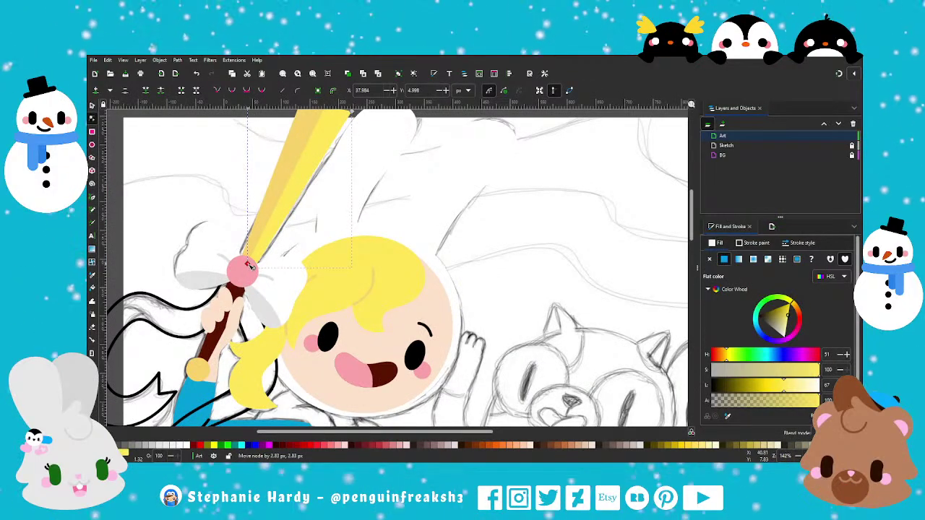
scroll(378, 207, down, 1)
click(92, 106)
key(Escape)
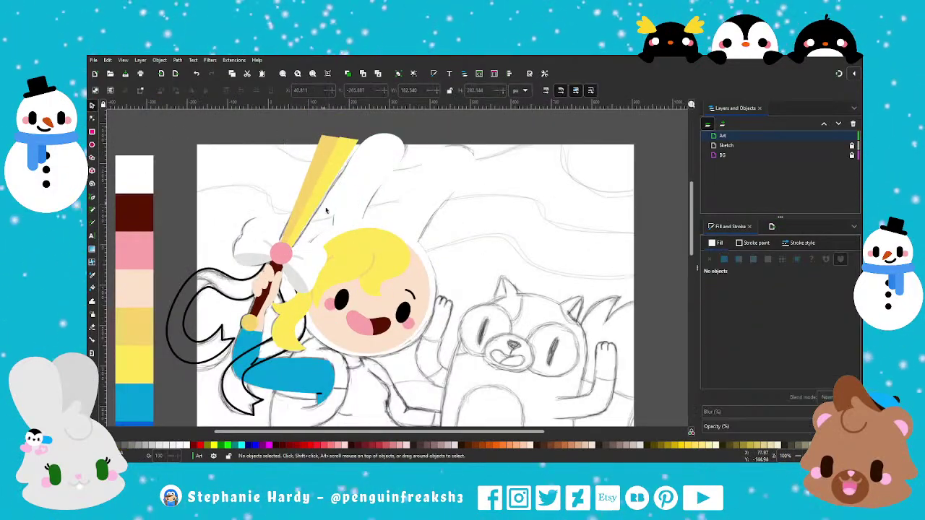
scroll(329, 225, down, 1)
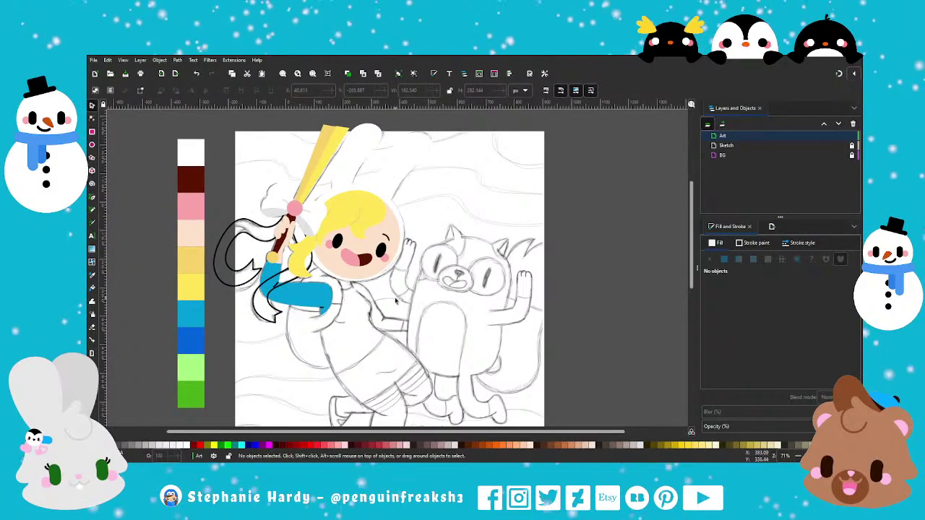
scroll(394, 292, down, 1)
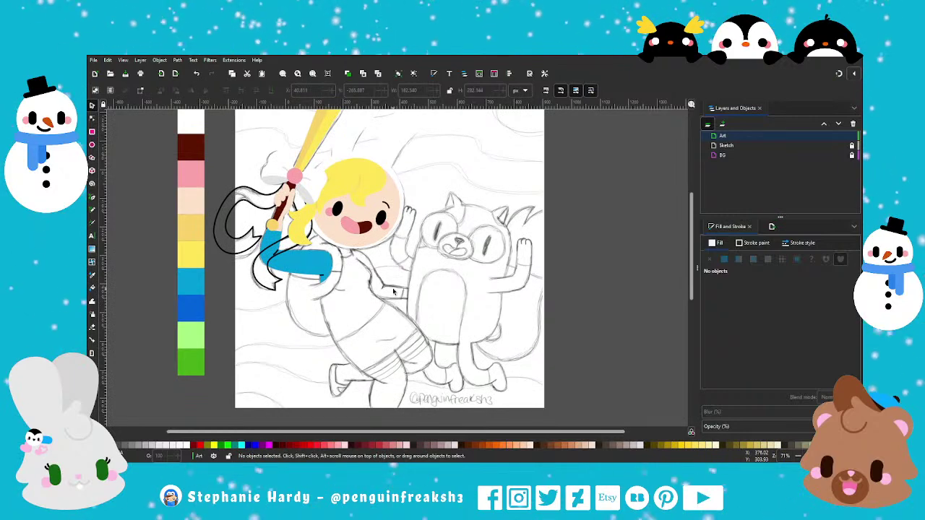
Step: Fill the nine-node streamer beside the girl's raised arm with flat white
click(289, 202)
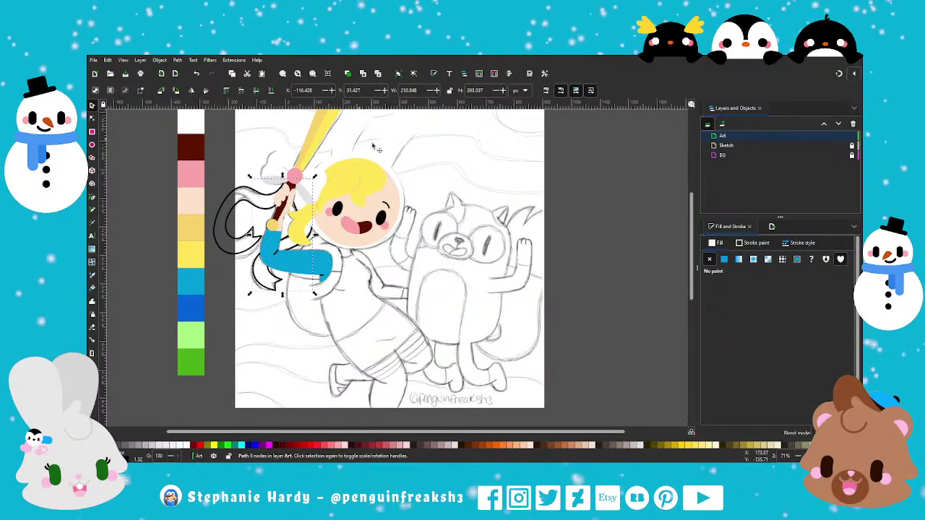
click(346, 289)
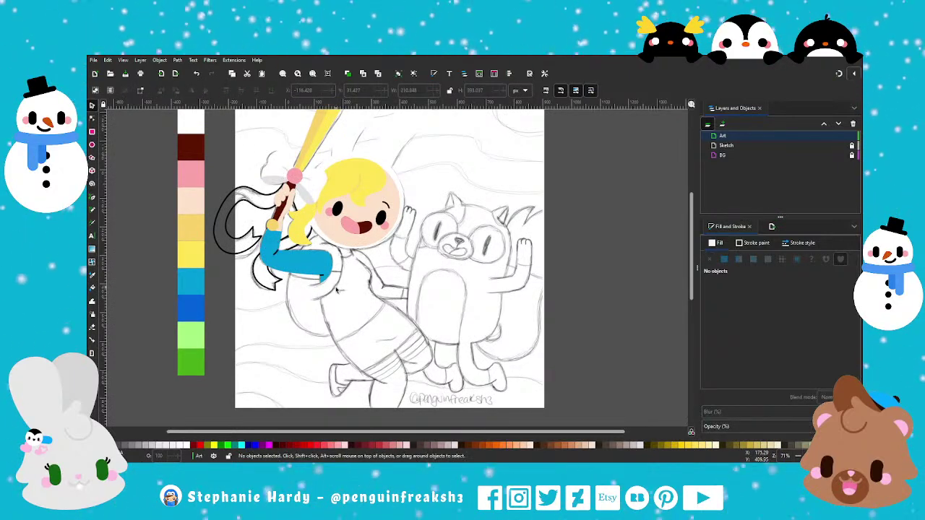
scroll(288, 224, up, 1)
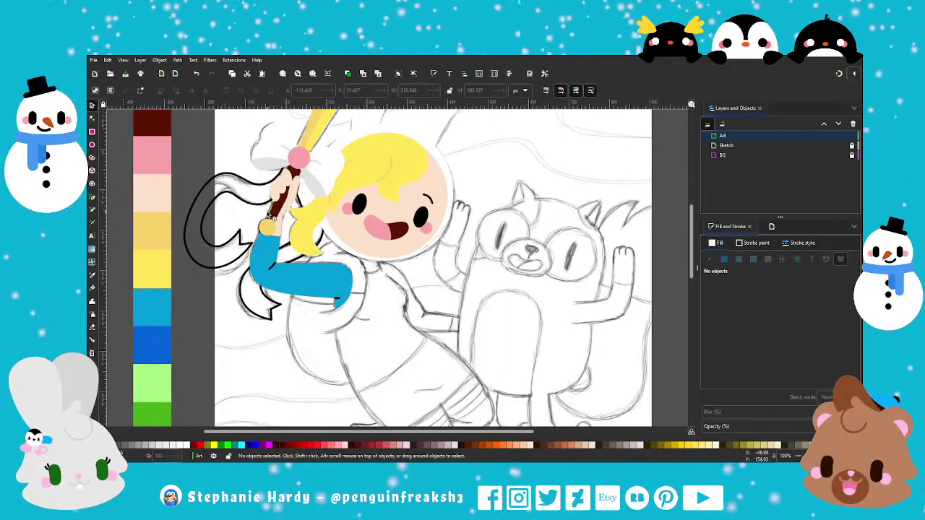
scroll(286, 216, down, 1)
scroll(250, 208, up, 1)
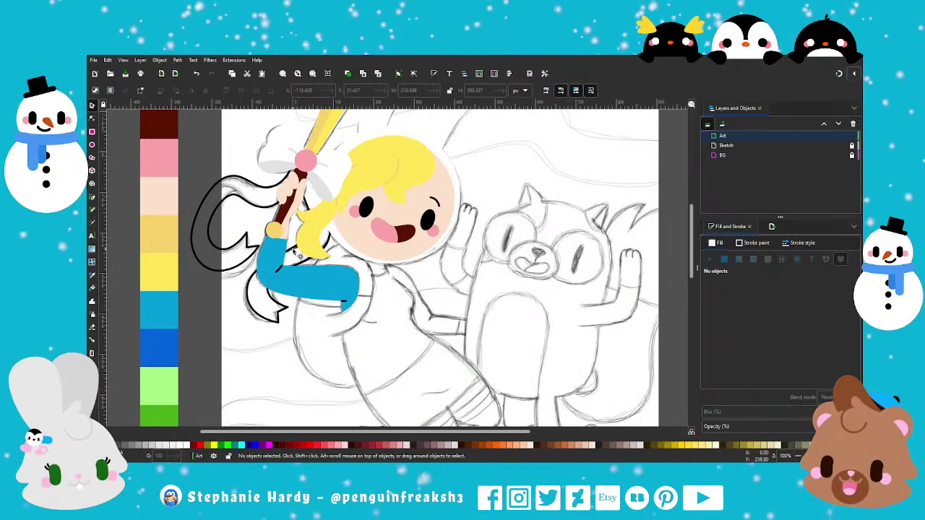
click(296, 253)
click(723, 259)
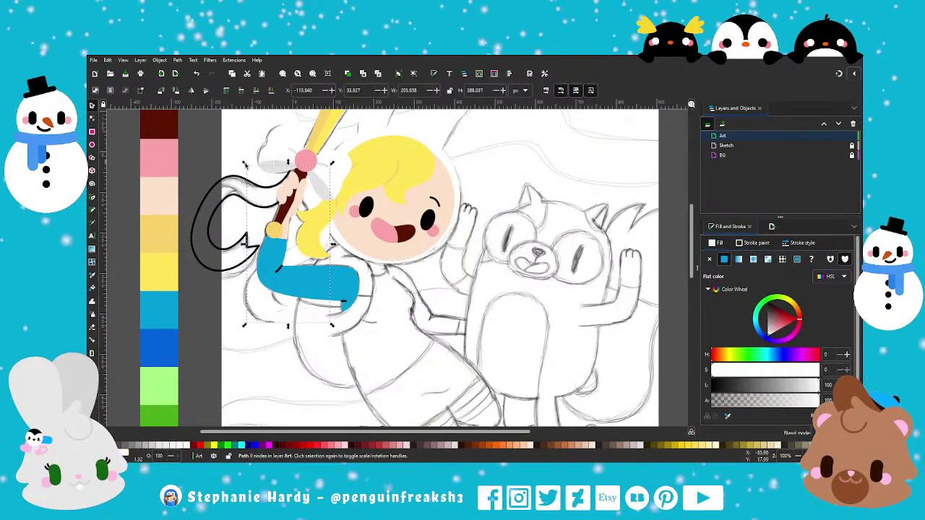
click(253, 212)
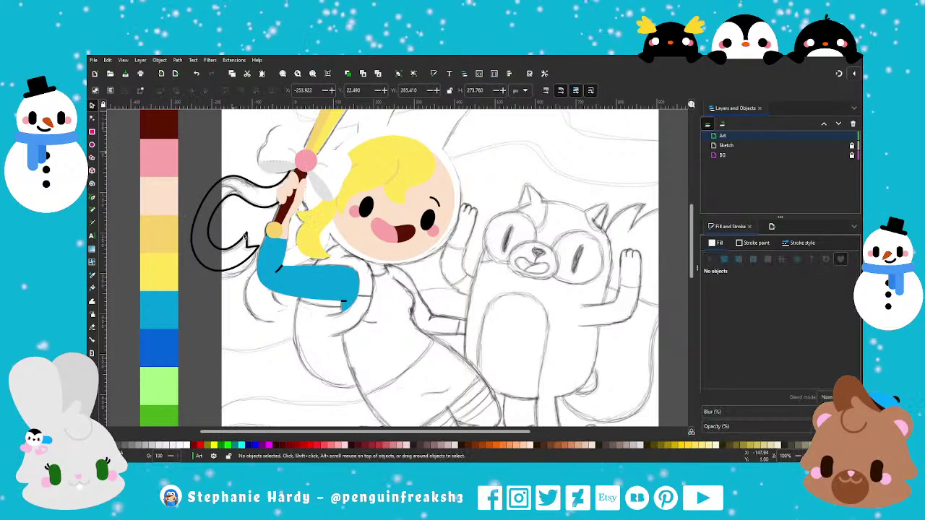
scroll(250, 215, down, 2)
scroll(246, 220, up, 2)
scroll(246, 219, up, 2)
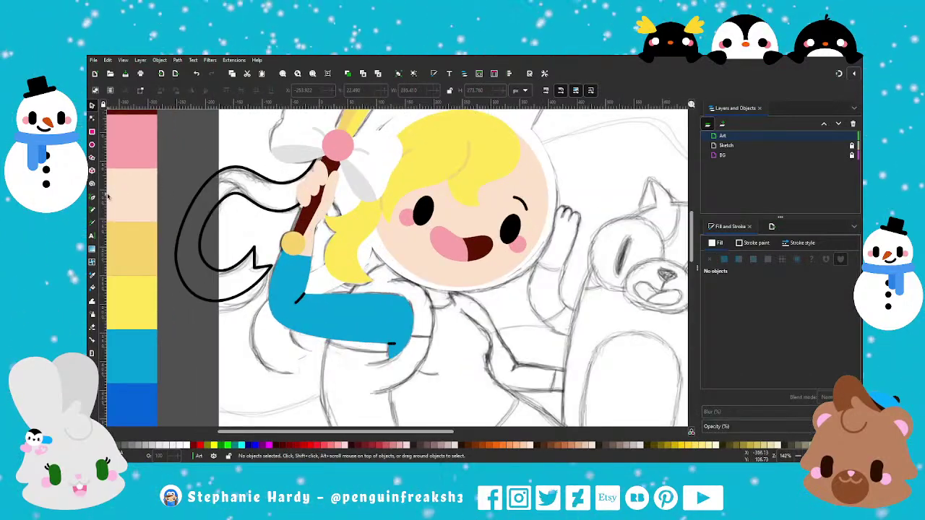
Step: Outline a closed four-corner streamer shape across the wand's top with the Pen tool
key(b)
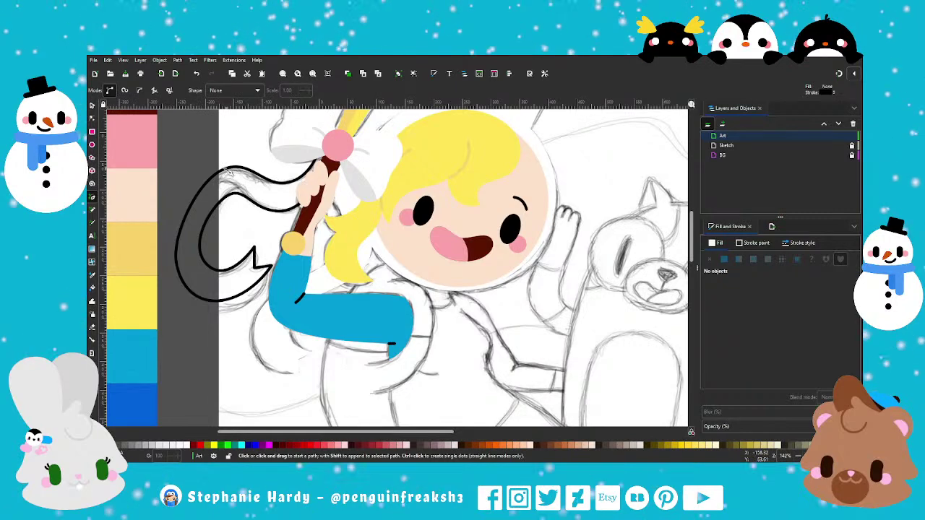
click(195, 179)
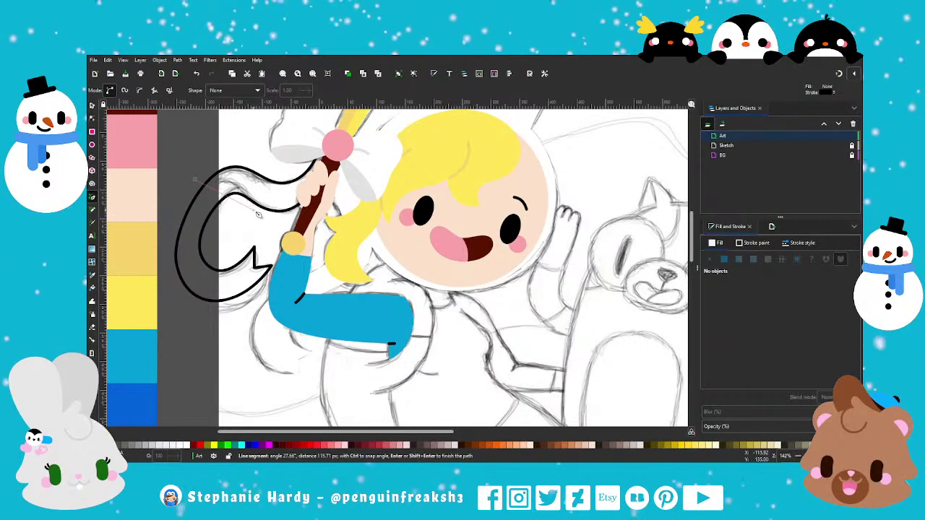
click(268, 218)
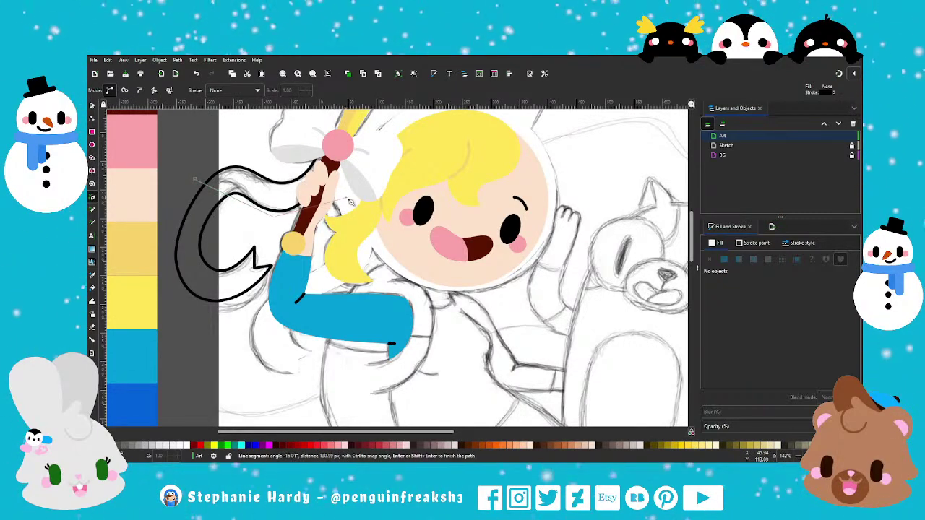
click(363, 148)
click(311, 130)
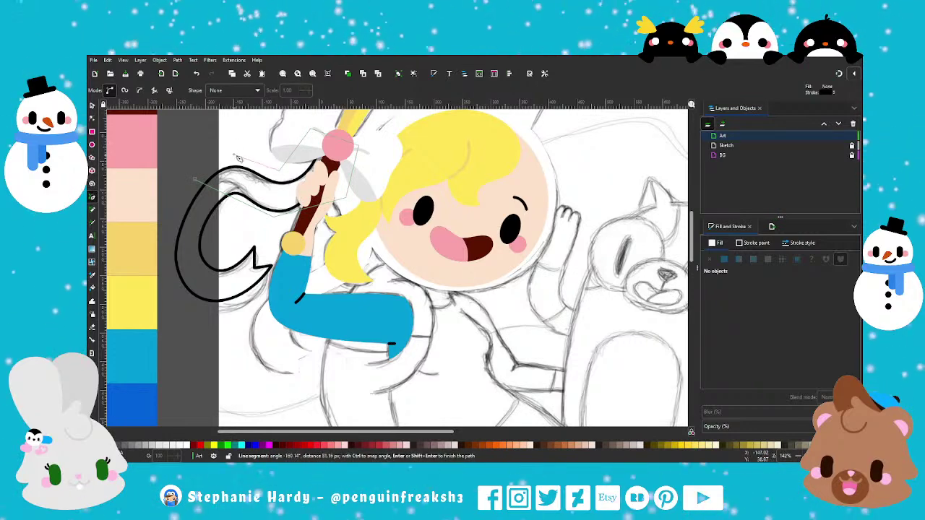
click(195, 179)
Step: Bend the streamer's lower edge into curves by dragging its nodes to fit the sketch
key(n)
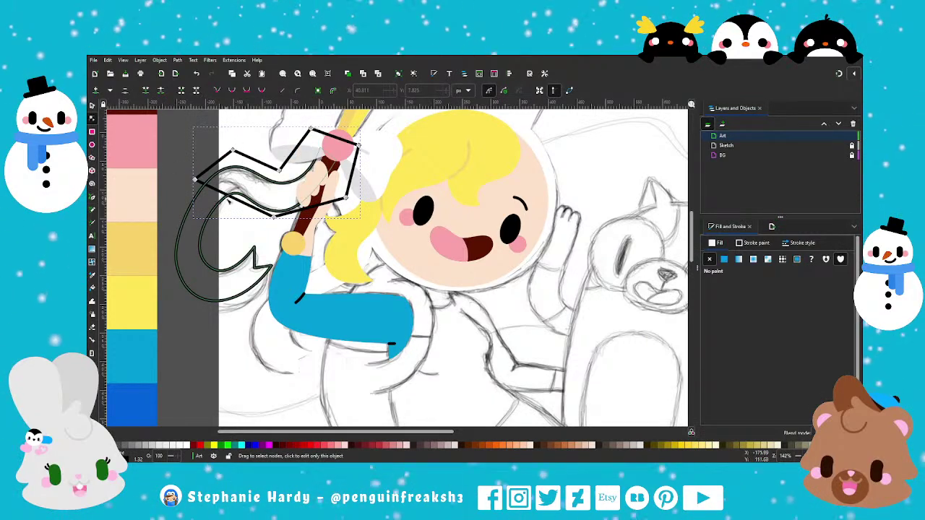
mouse_move(235, 204)
mouse_down()
mouse_move(240, 193)
mouse_move(199, 183)
mouse_up()
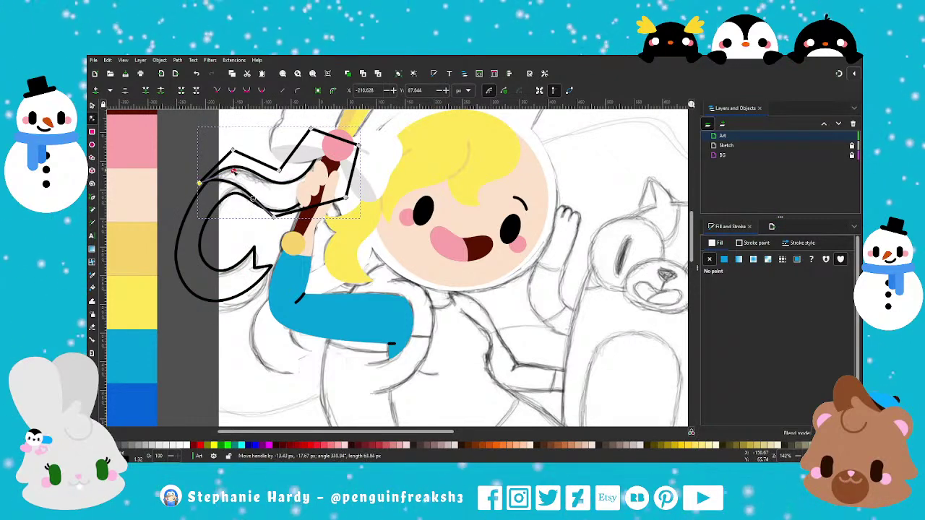
drag(275, 216, 262, 215)
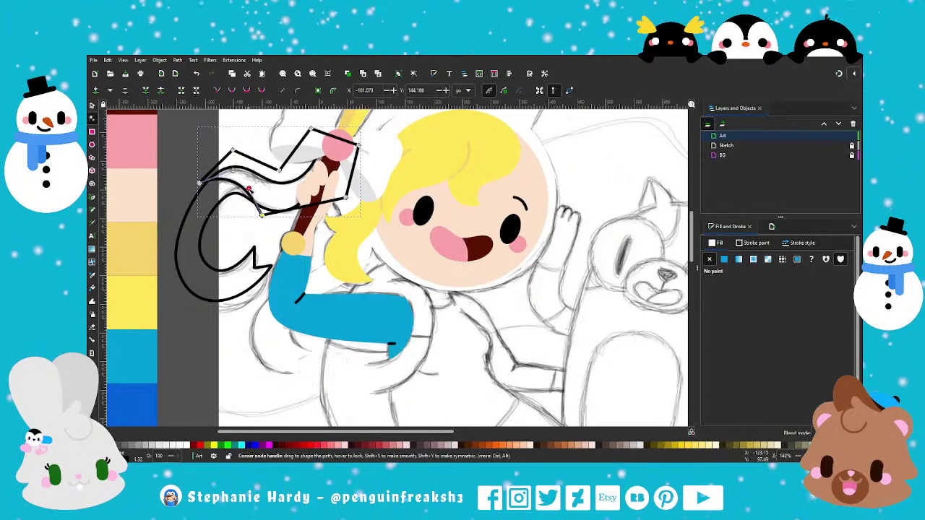
drag(261, 215, 254, 214)
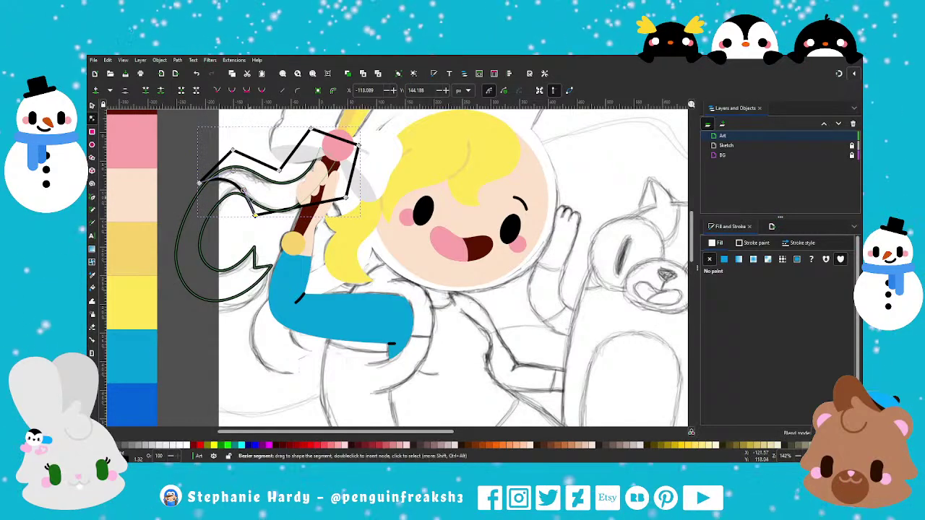
drag(255, 214, 239, 191)
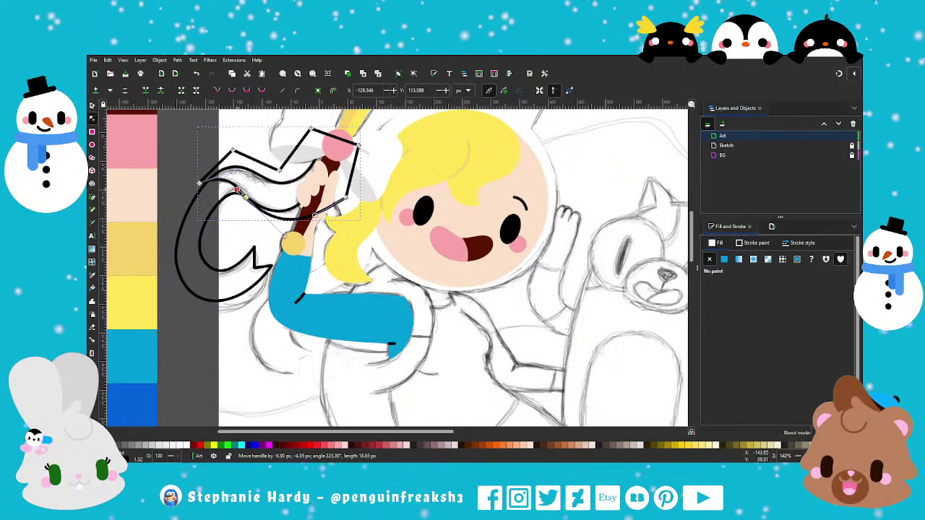
Step: Fill the new seven-node upper streamer with palette white, then deselect
key(s)
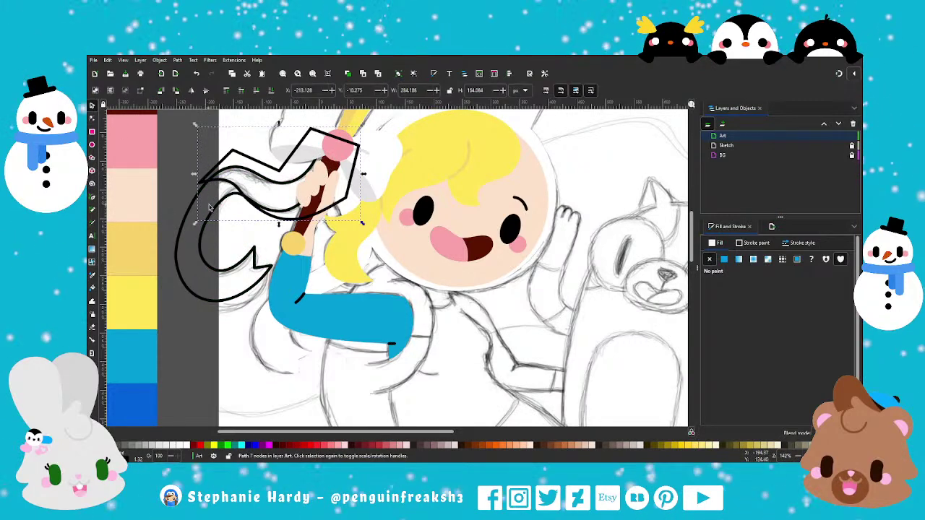
click(243, 209)
key(Tab)
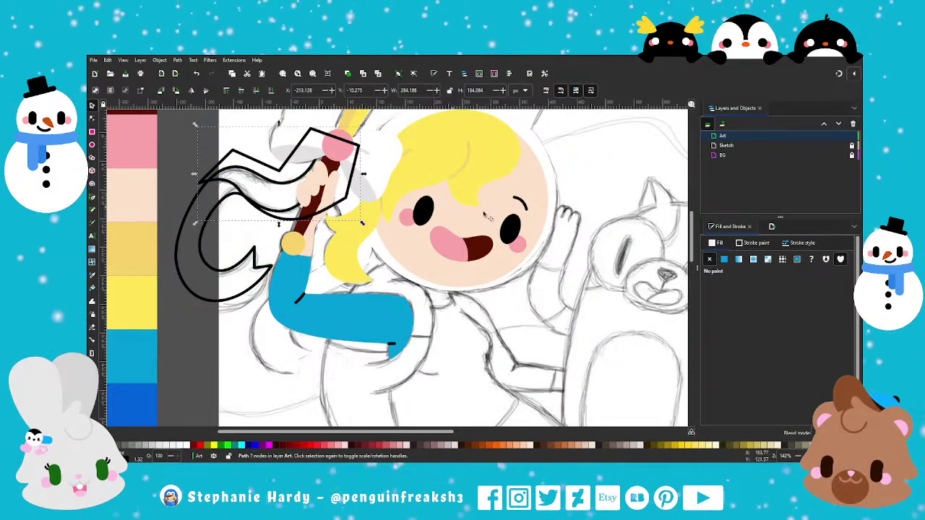
click(429, 254)
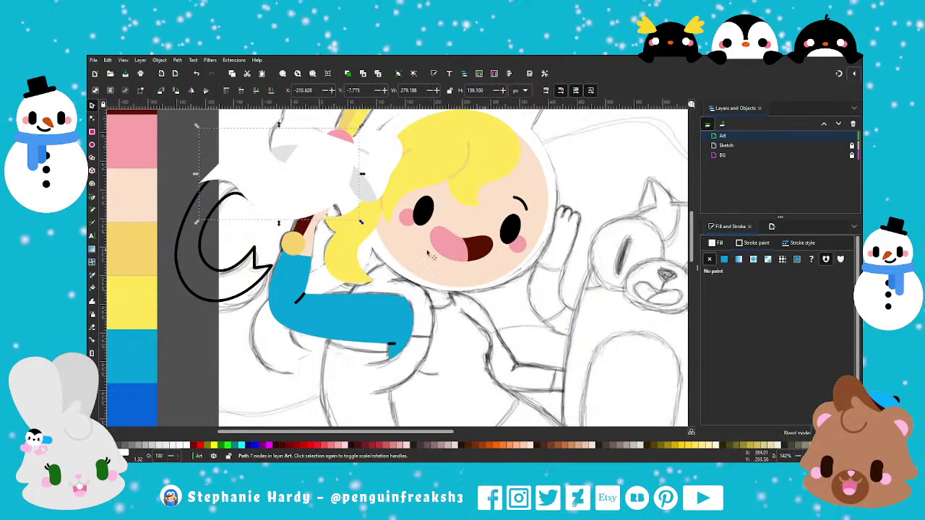
click(222, 222)
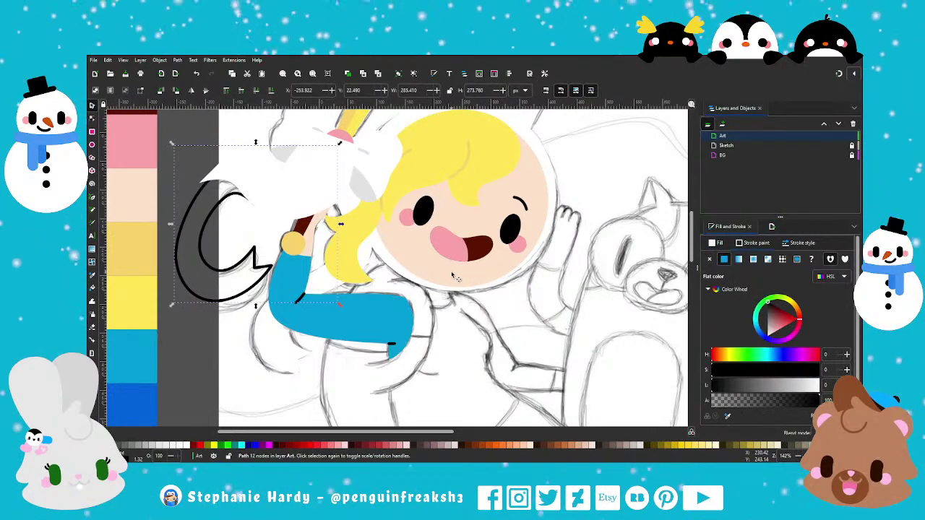
key(Escape)
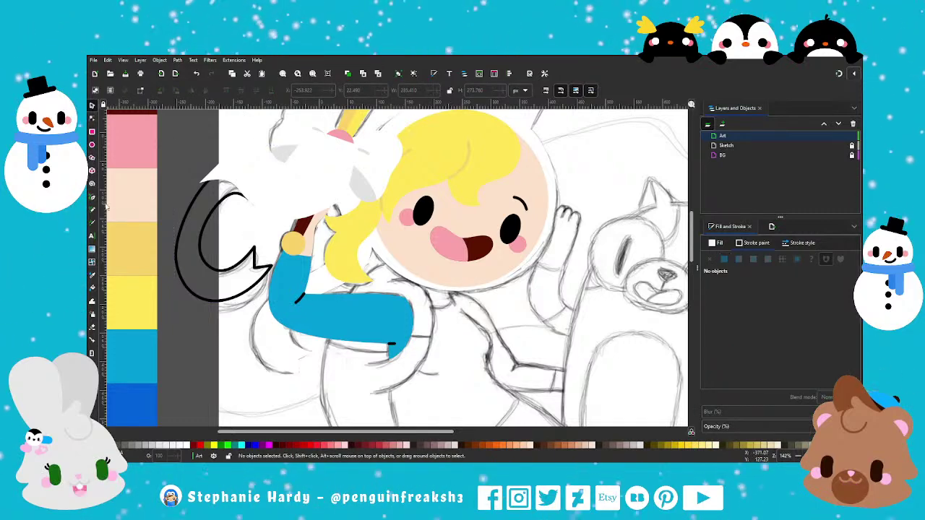
Step: Draw a white-filled four-corner patch over the lower streamer near the arm, then select that streamer
click(92, 197)
click(214, 260)
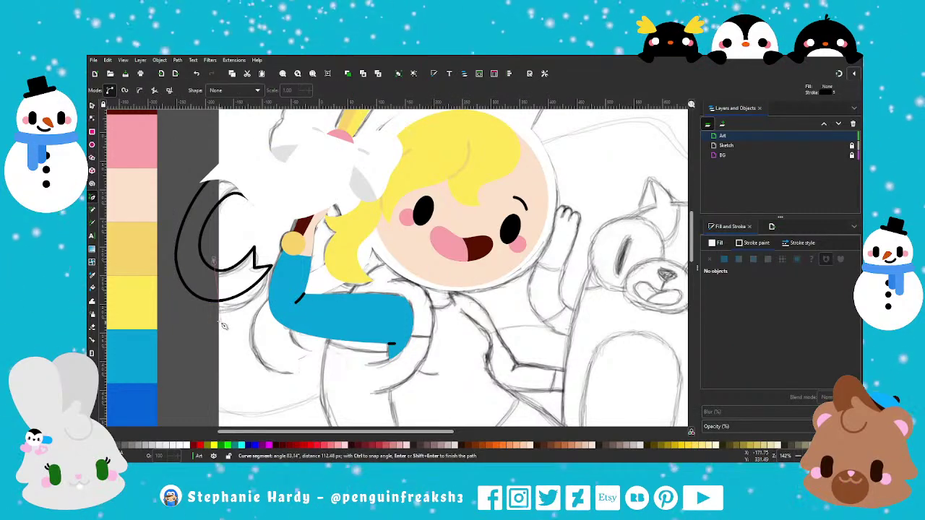
click(261, 230)
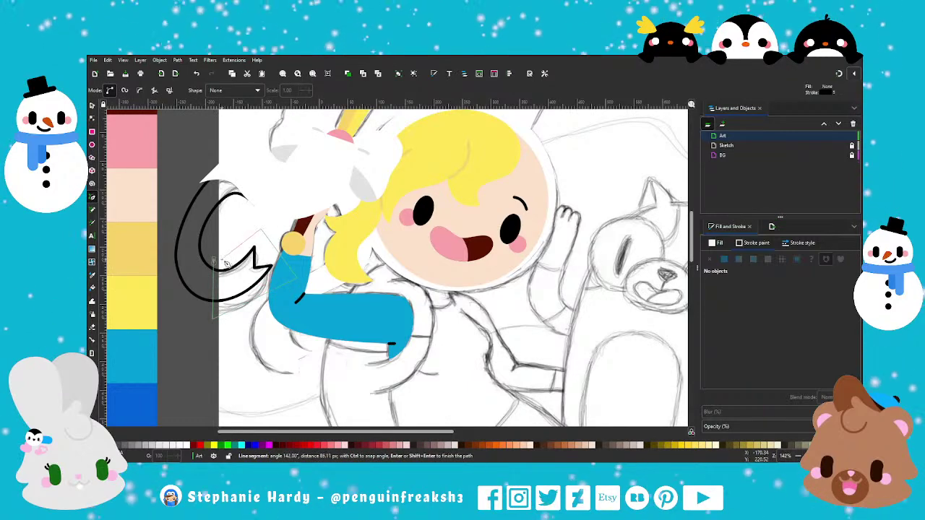
click(296, 280)
click(212, 319)
click(214, 260)
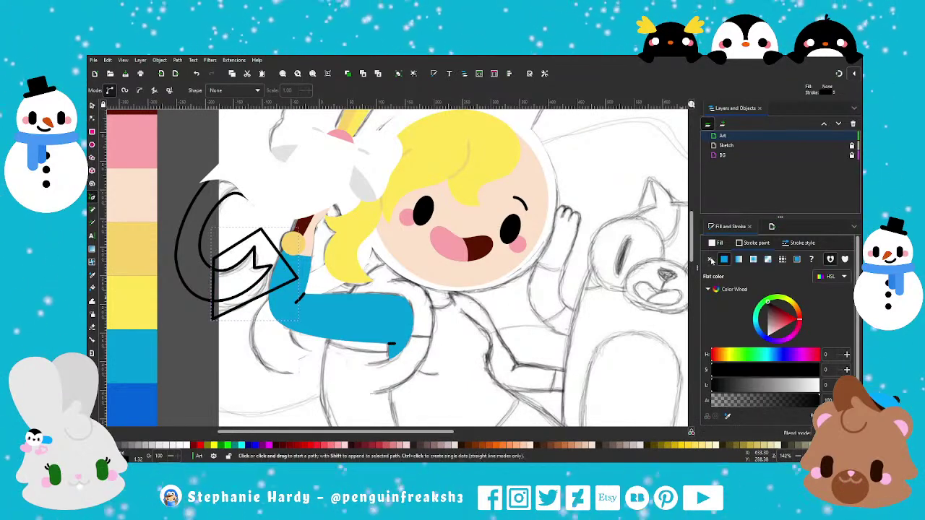
click(719, 245)
click(724, 259)
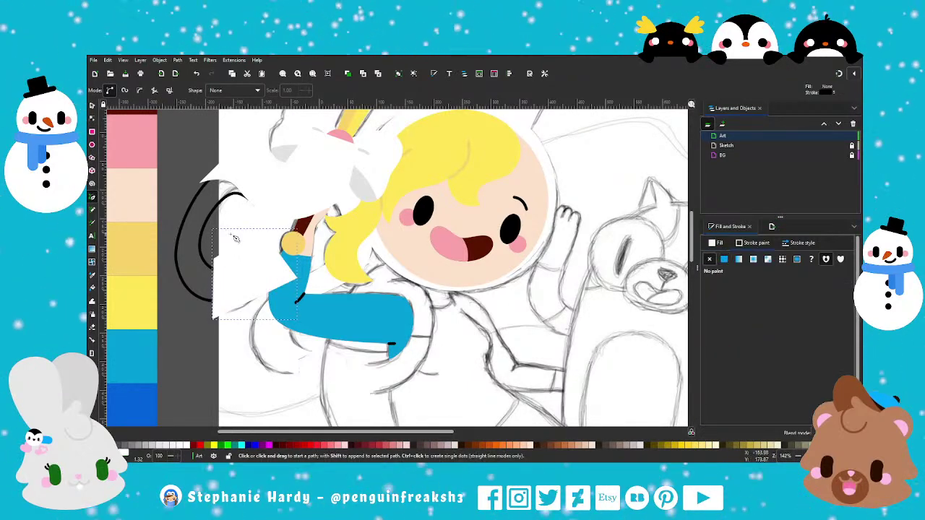
click(92, 106)
click(246, 206)
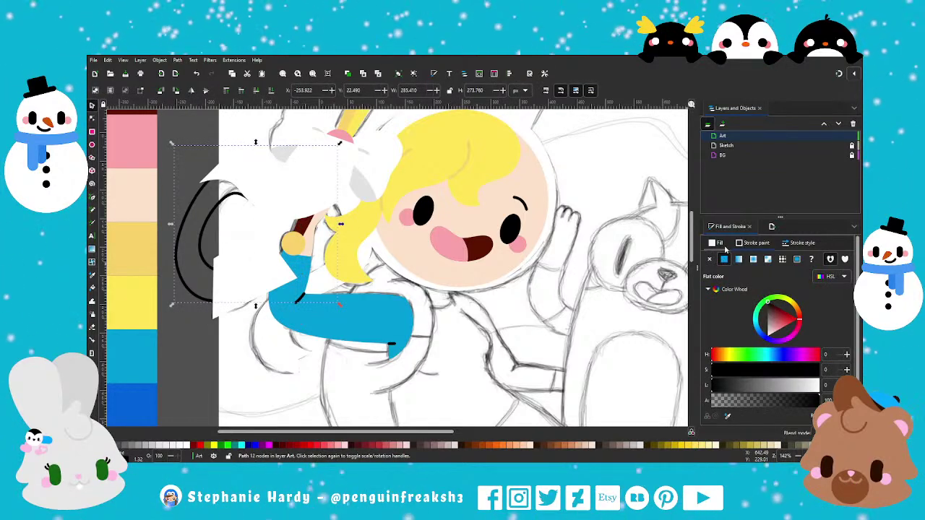
Step: Remove the lower streamer's outline and give both streamers a light-grey dropper fill
click(710, 260)
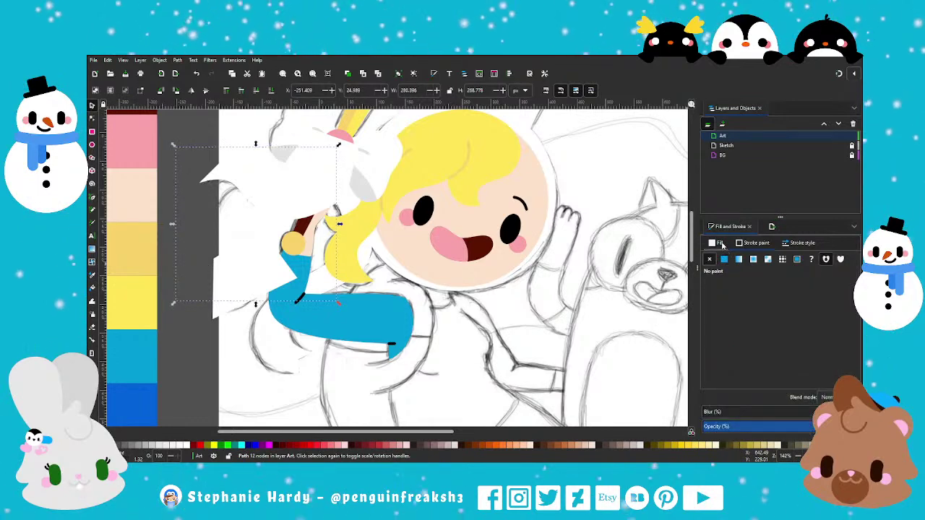
click(724, 259)
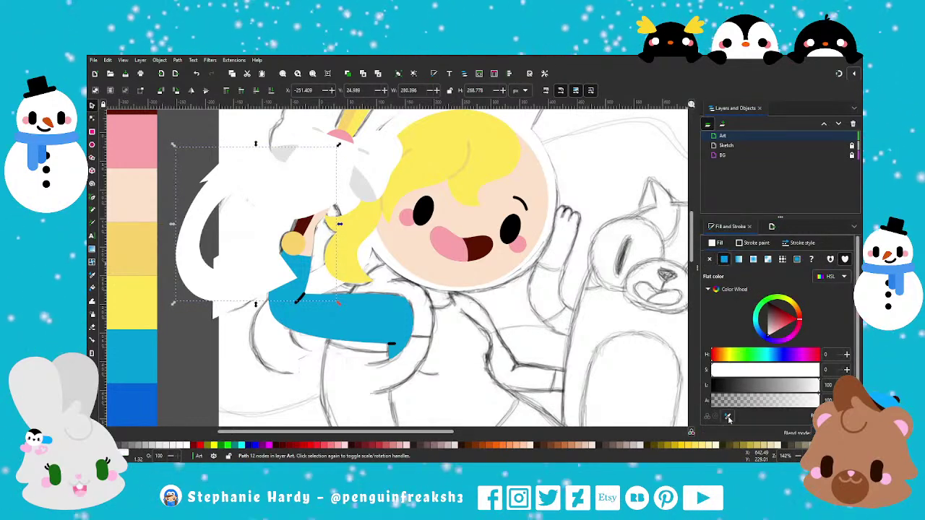
key(d)
click(290, 162)
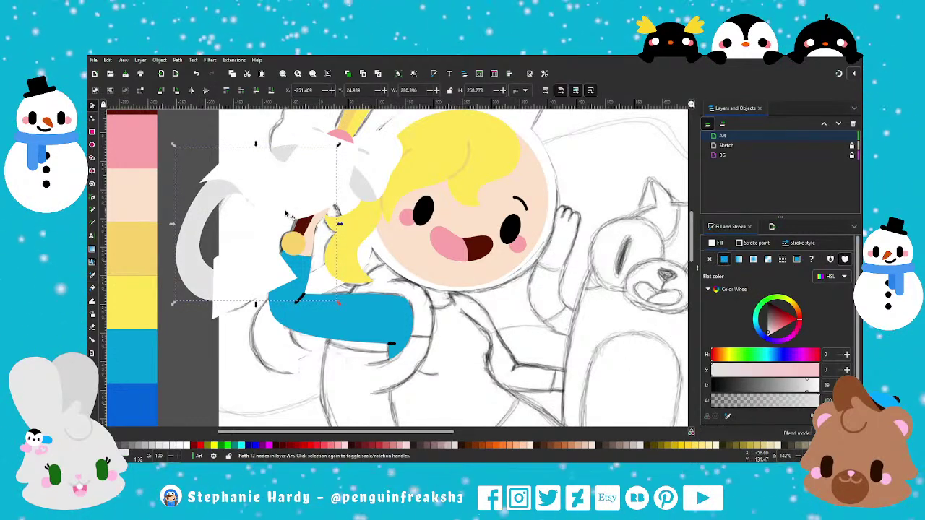
key(d)
click(207, 185)
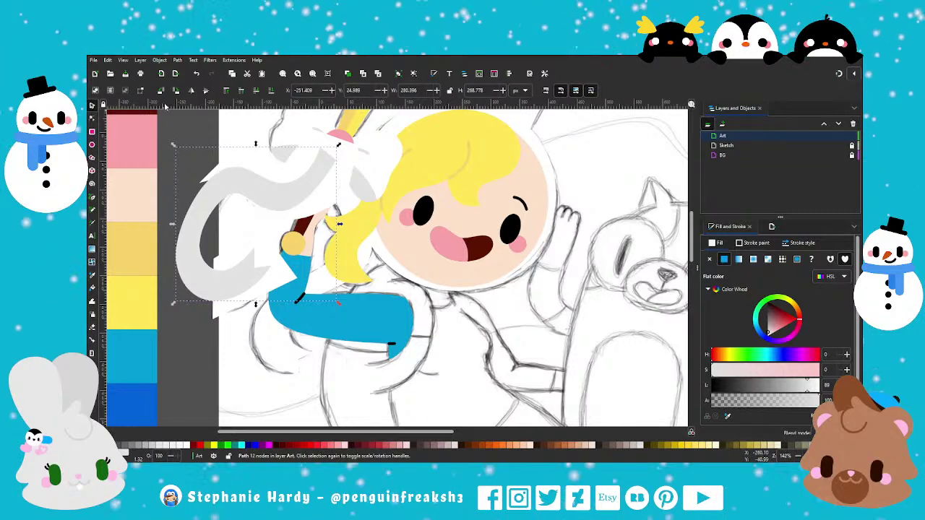
shift+click(207, 185)
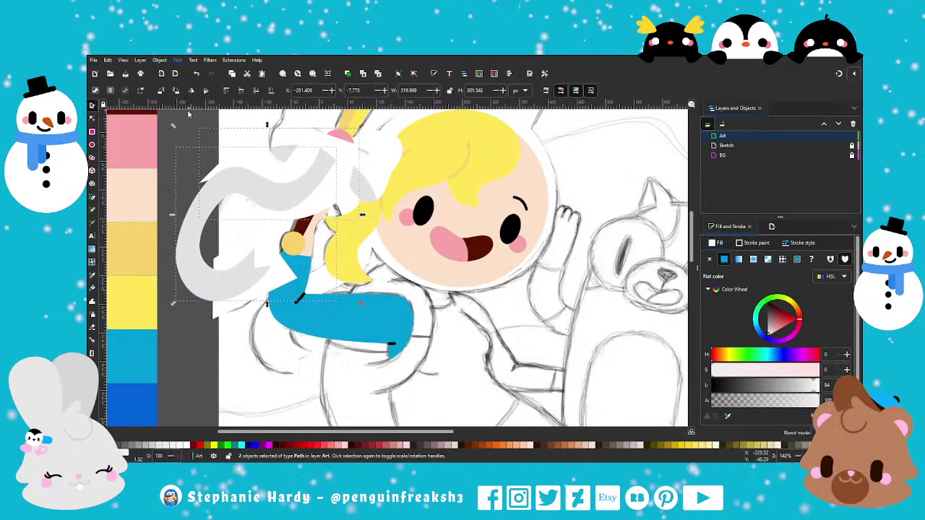
Step: Trim the grey streamers' overlap with Path Difference so the wand shows, then save
key(ctrl+minus)
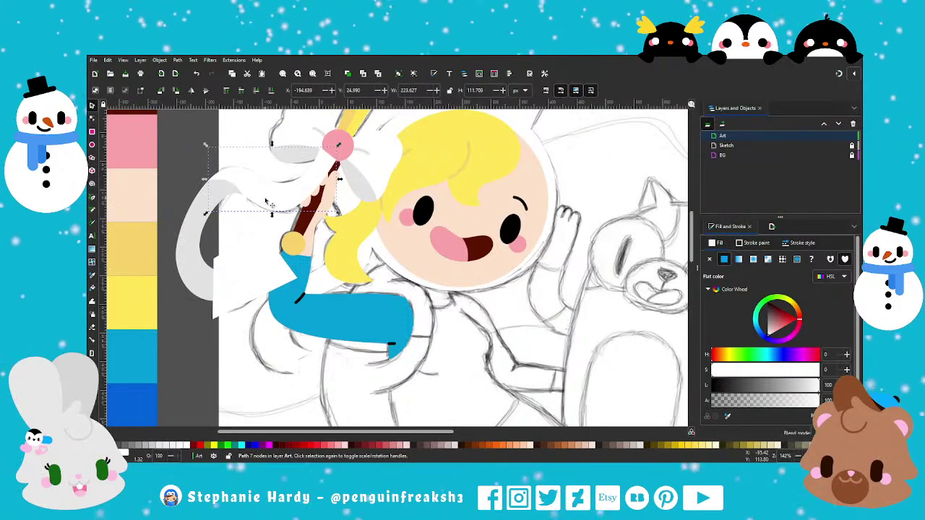
shift+click(195, 214)
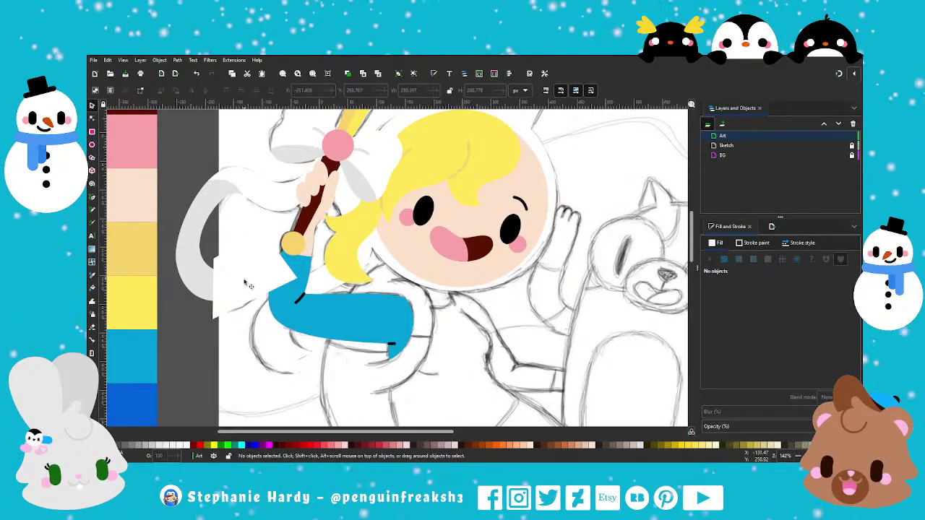
key(ctrl+plus)
key(ctrl+z)
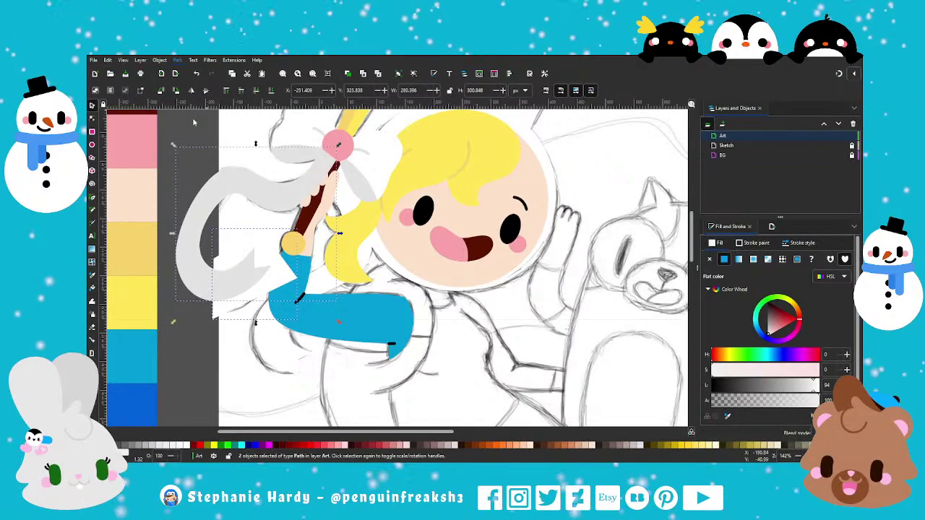
key(ctrl+minus)
click(235, 233)
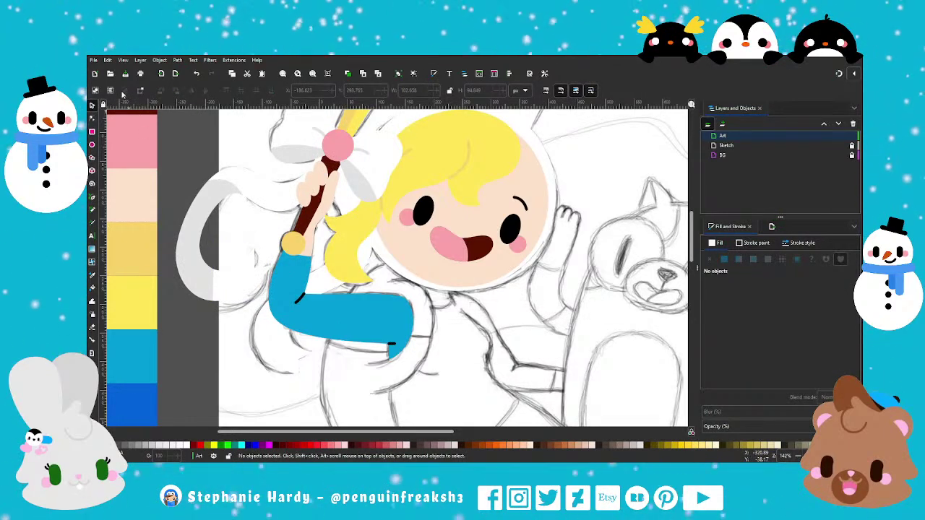
key(ctrl+s)
key(minus)
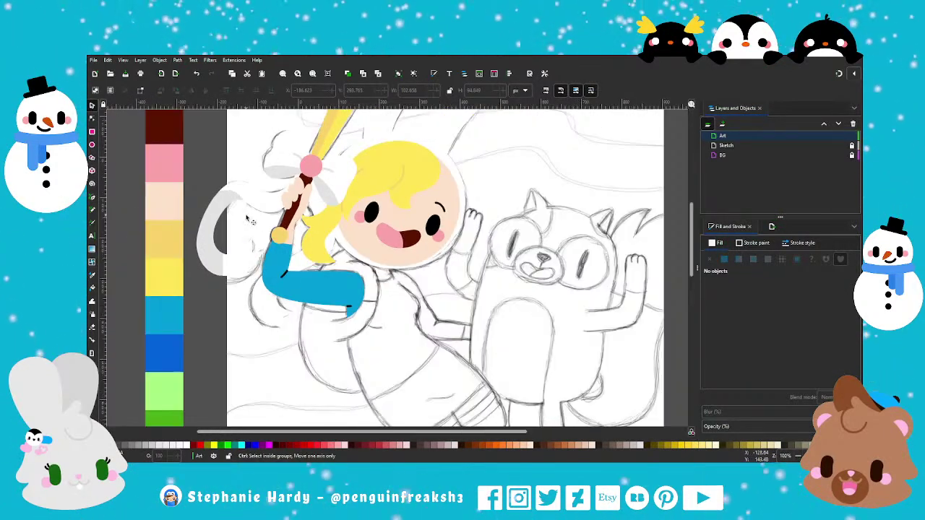
key(minus)
scroll(322, 239, up, 1)
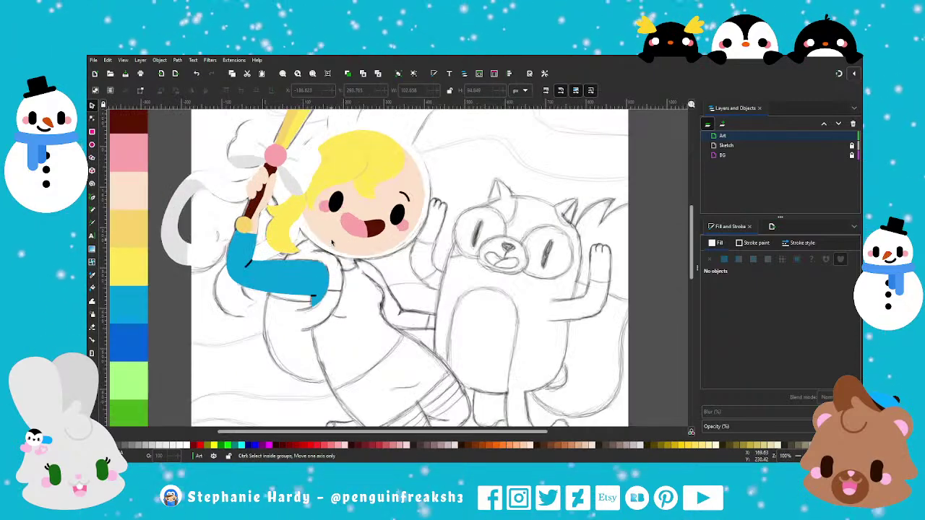
click(842, 137)
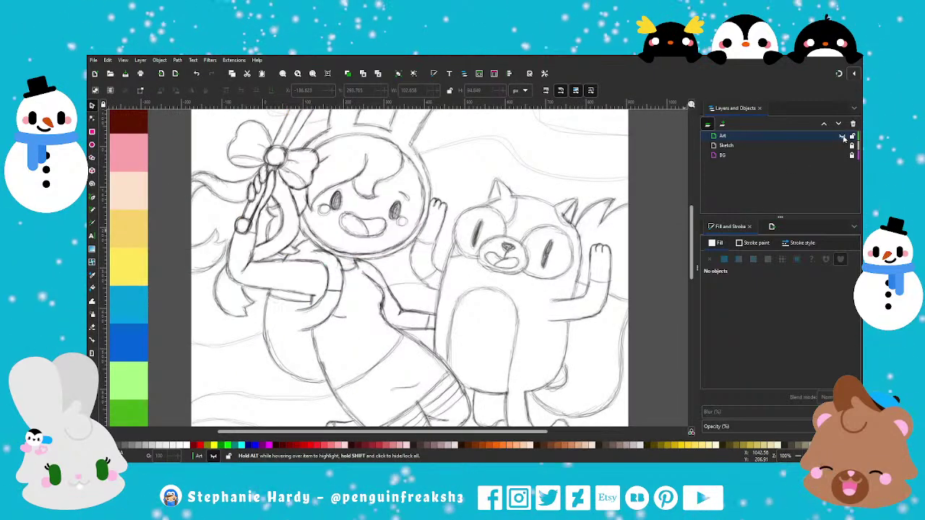
click(842, 137)
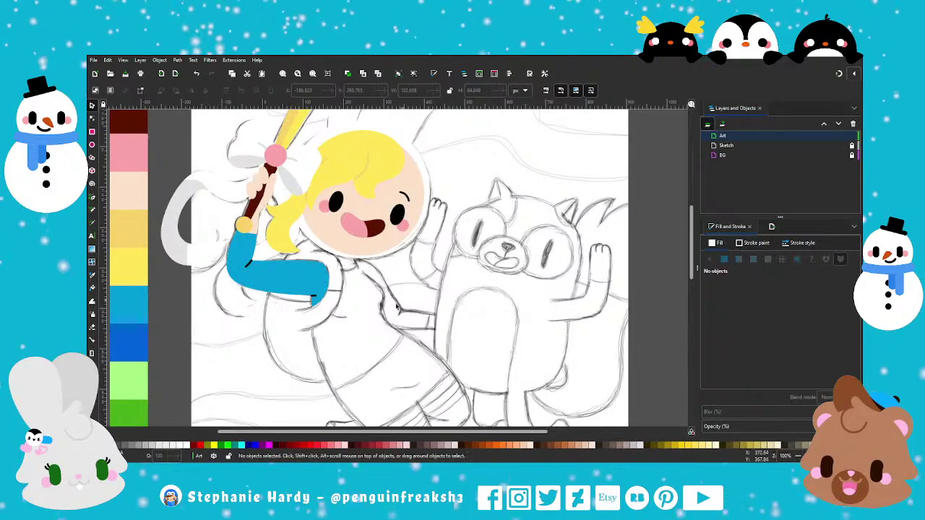
scroll(216, 299, down, 1)
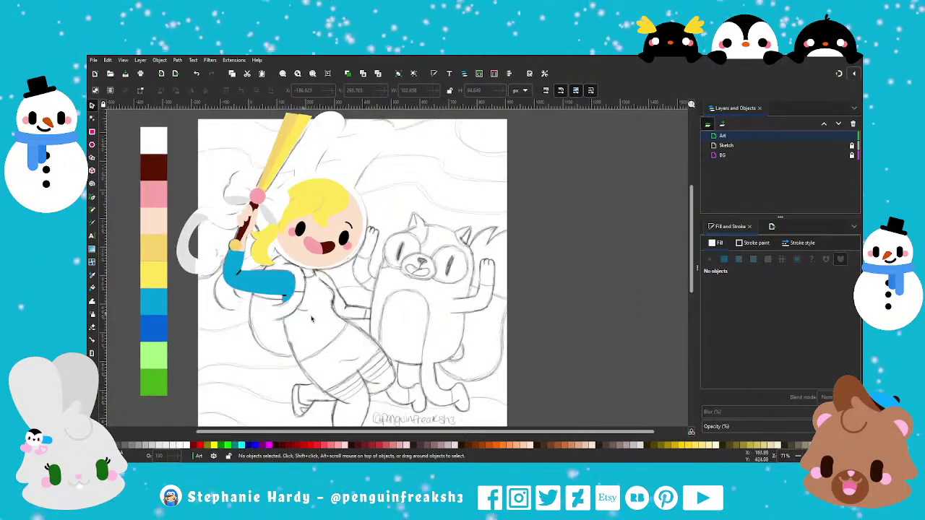
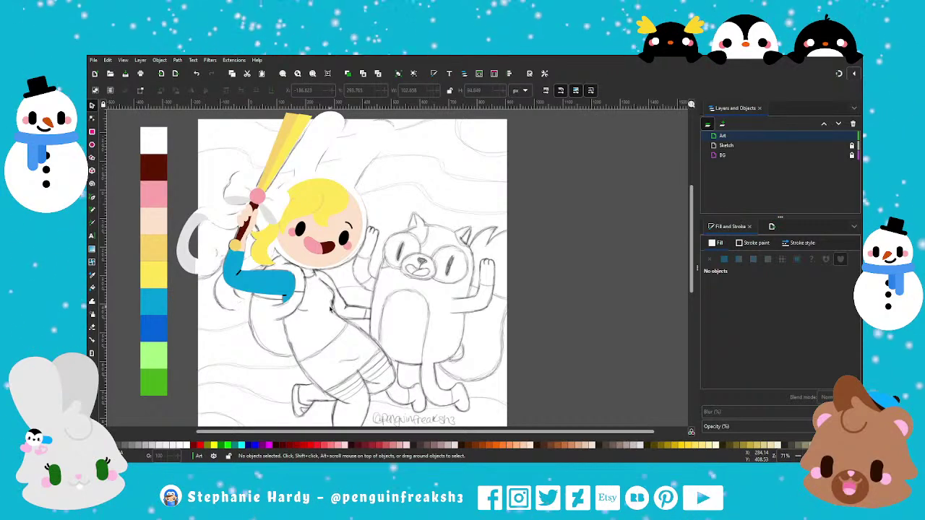
Step: Zoom in on the girl's raised blue arm, with the Pen tool active and the view at 100%
scroll(329, 303, down, 1)
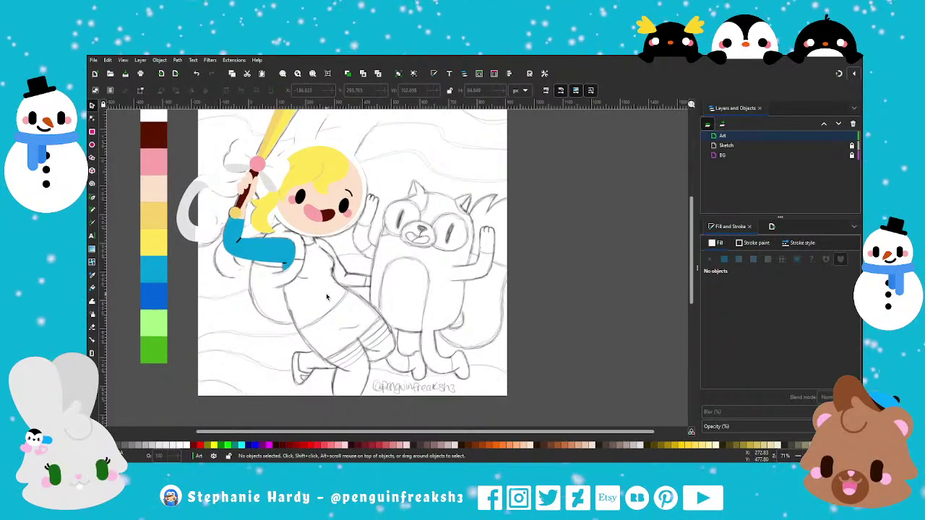
ctrl+scroll(323, 284, up, 1)
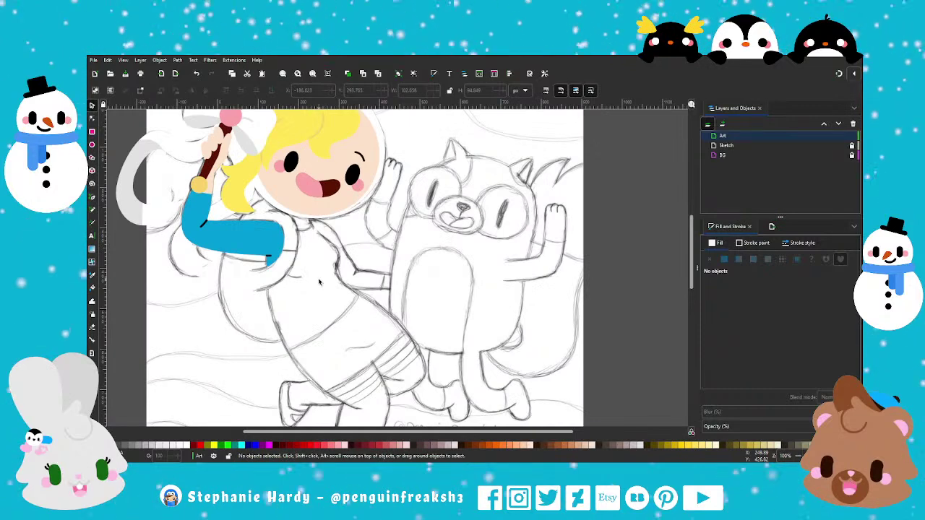
ctrl+scroll(317, 300, up, 1)
ctrl+scroll(313, 319, up, 1)
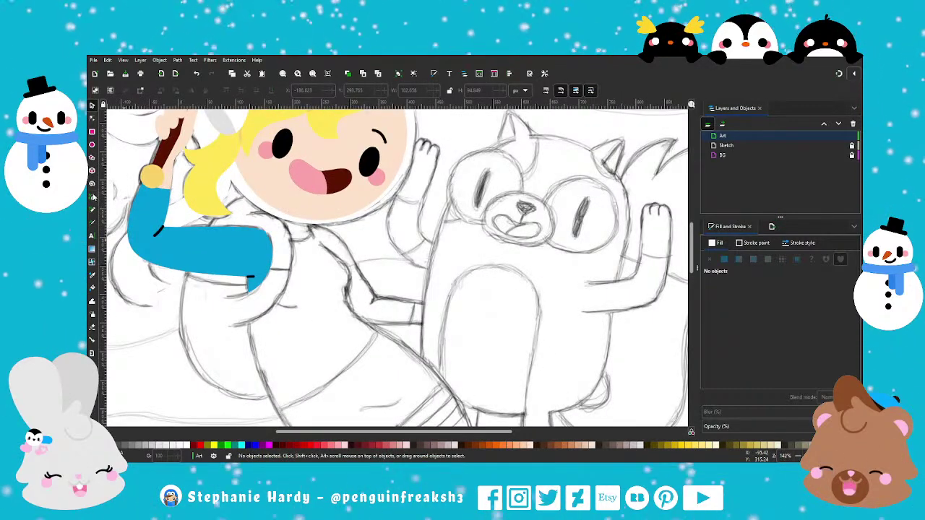
key(b)
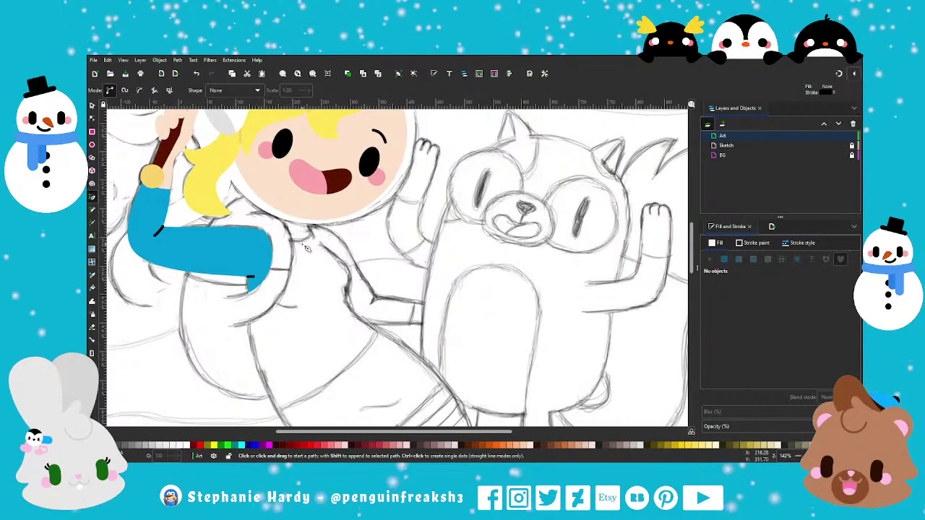
ctrl+scroll(307, 248, up, 1)
ctrl+scroll(306, 248, down, 1)
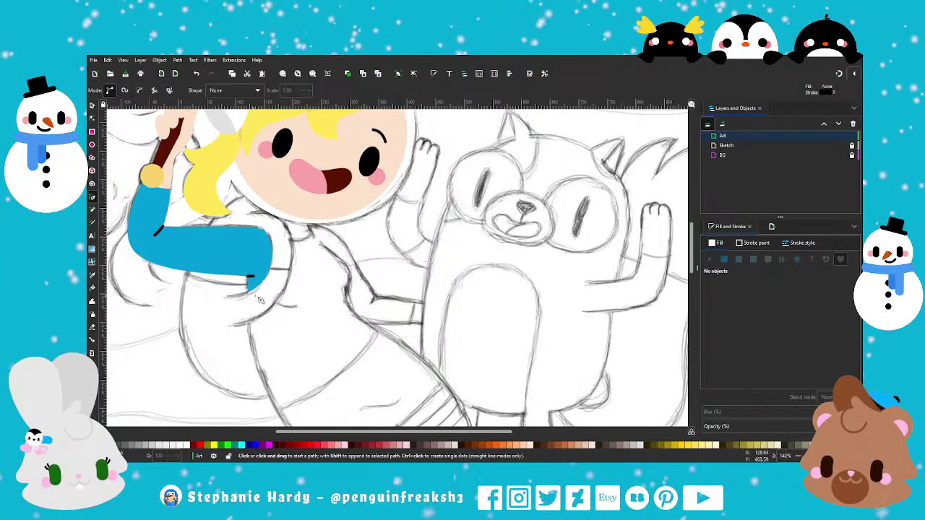
key(1)
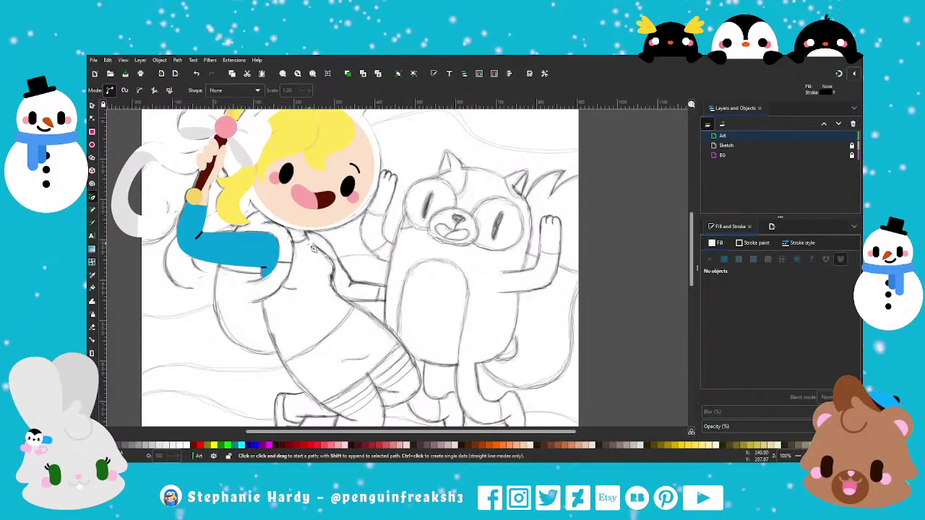
Step: Draw a three-point black outline beside the blue sleeve end and bend it into a smooth curve
click(260, 223)
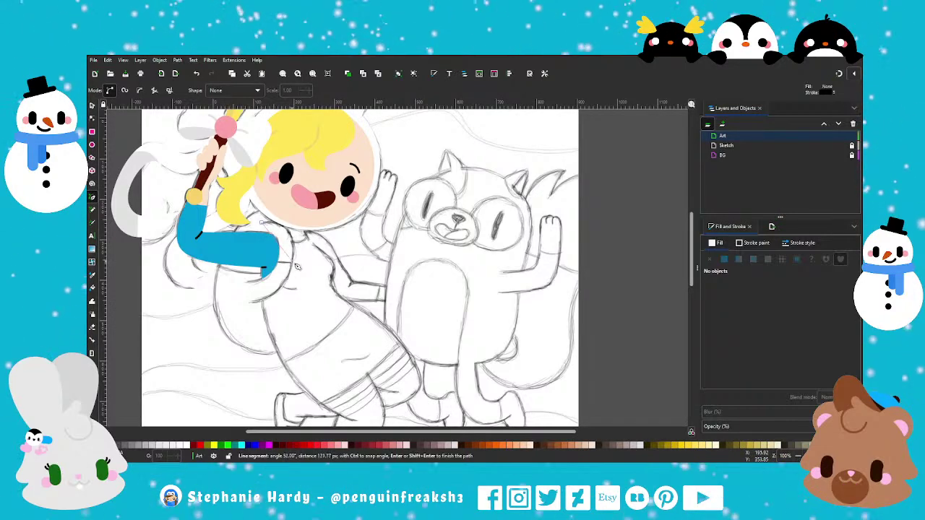
click(291, 273)
double_click(250, 302)
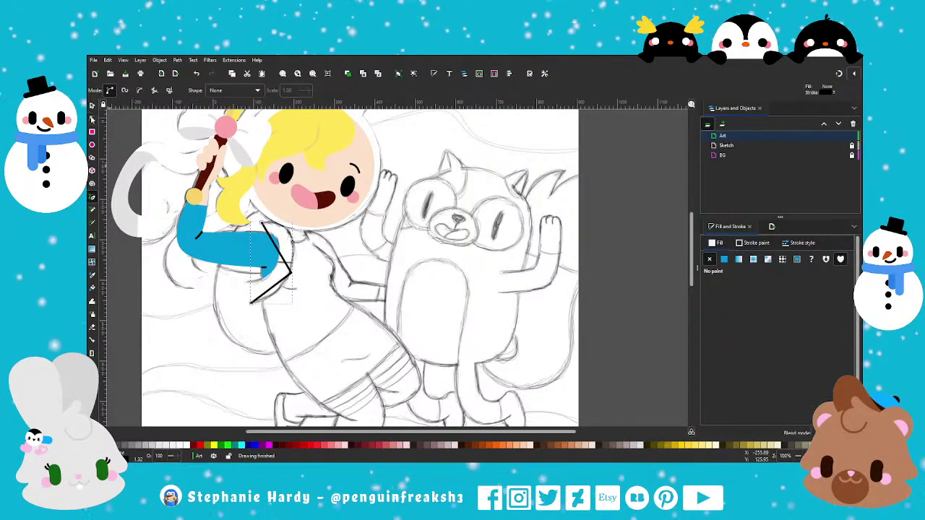
key(n)
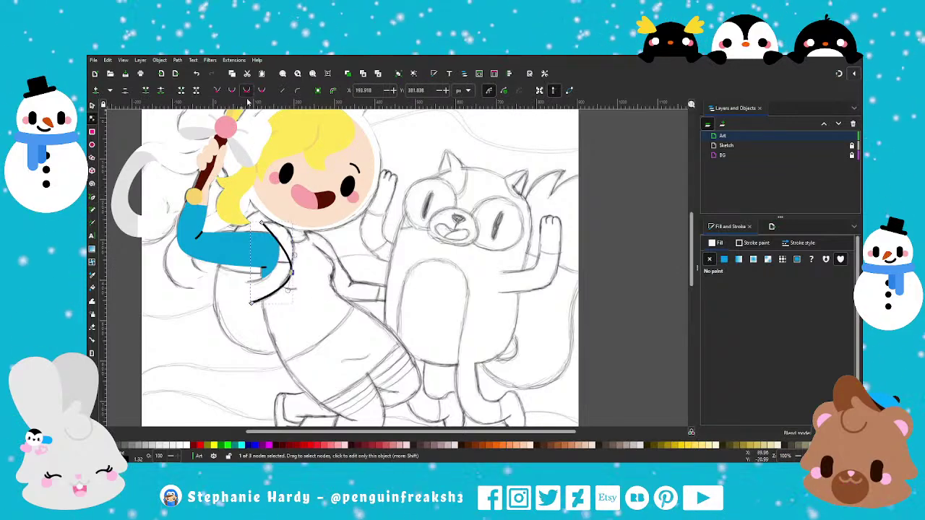
drag(291, 273, 304, 228)
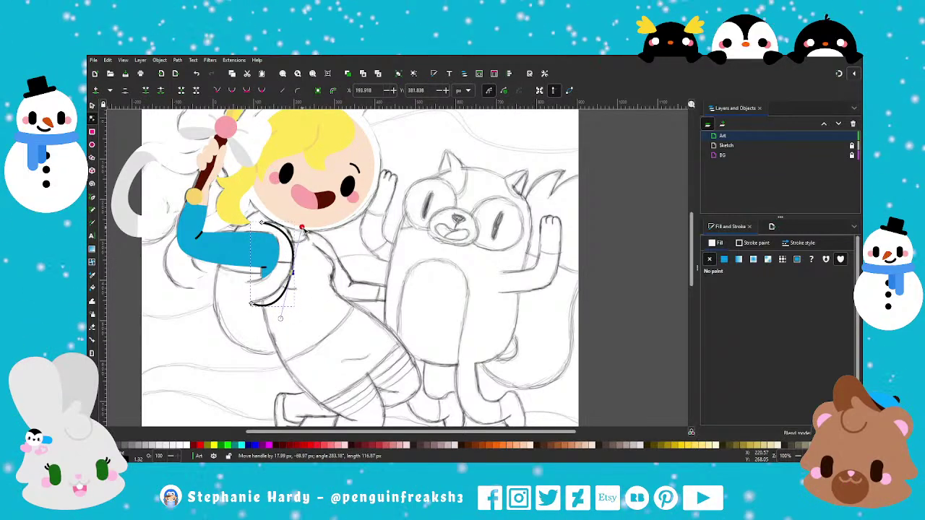
drag(291, 274, 294, 262)
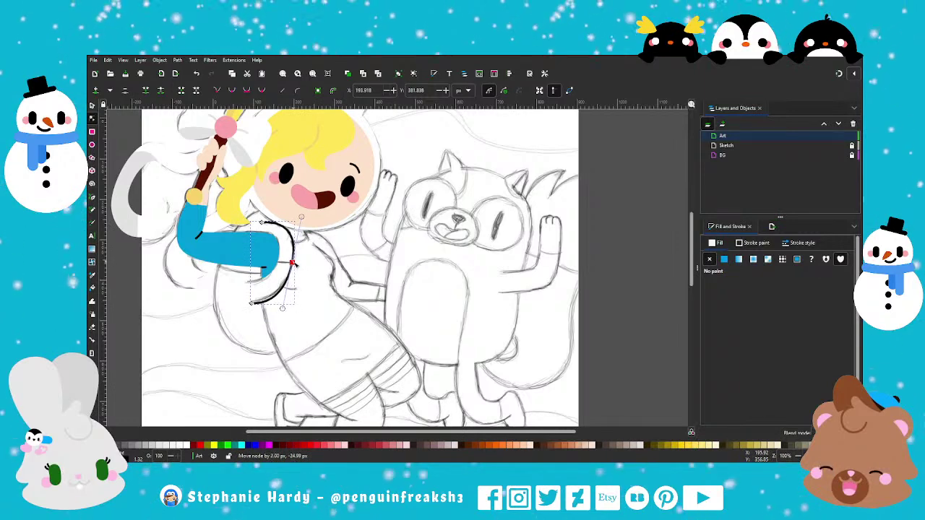
drag(283, 307, 288, 309)
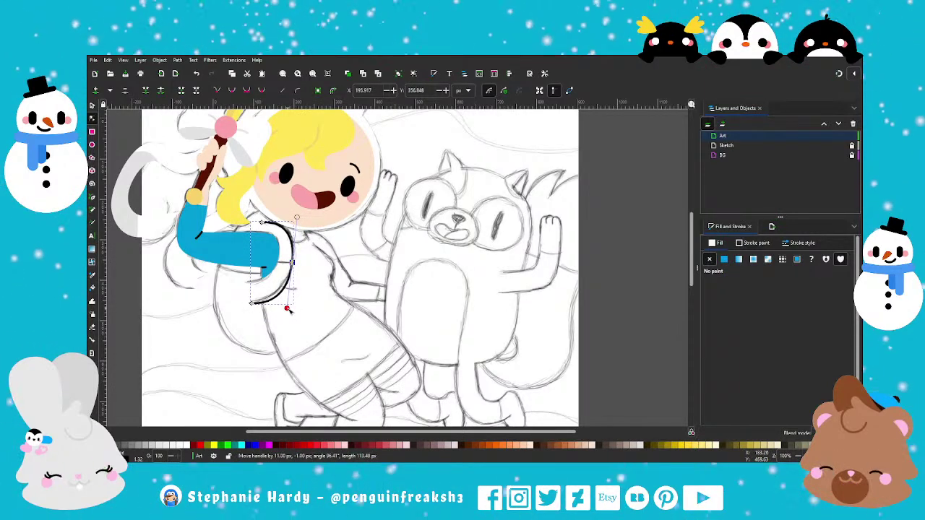
drag(287, 311, 286, 309)
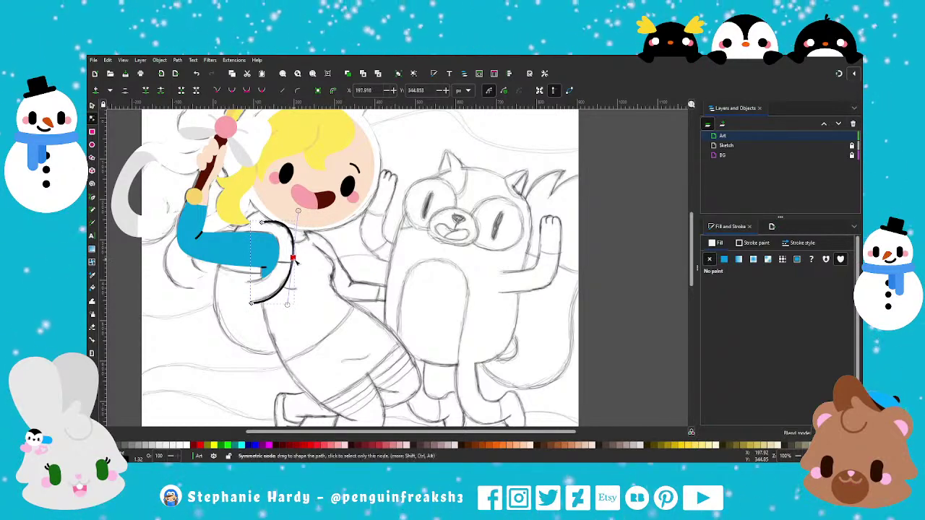
drag(298, 215, 296, 217)
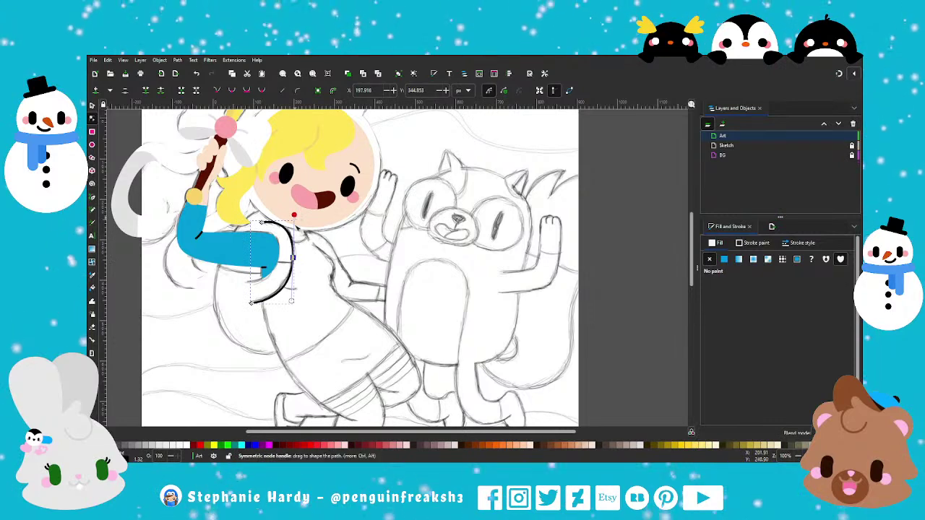
key(s)
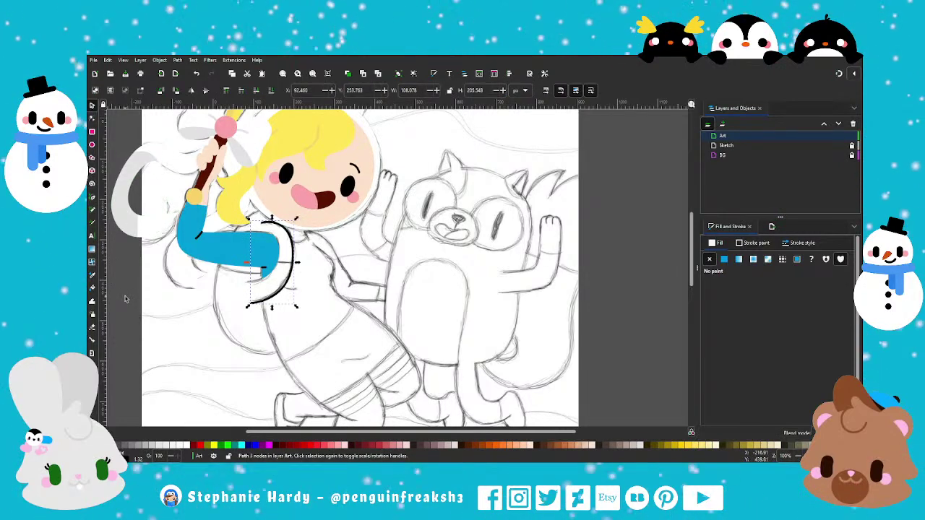
click(124, 298)
Step: Add a short straight stroke crossing the curve's lower end
ctrl+scroll(249, 272, down, 1)
ctrl+scroll(280, 291, up, 2)
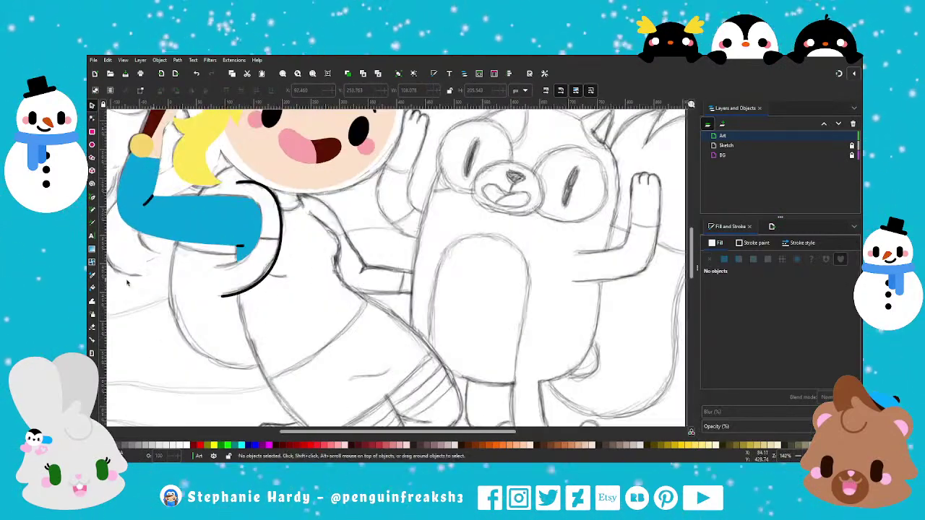
key(b)
click(287, 275)
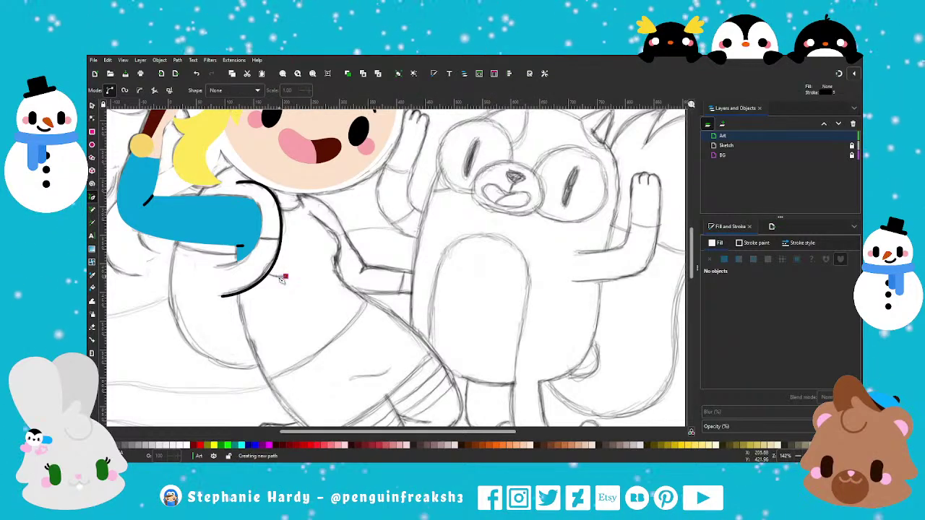
double_click(260, 271)
key(n)
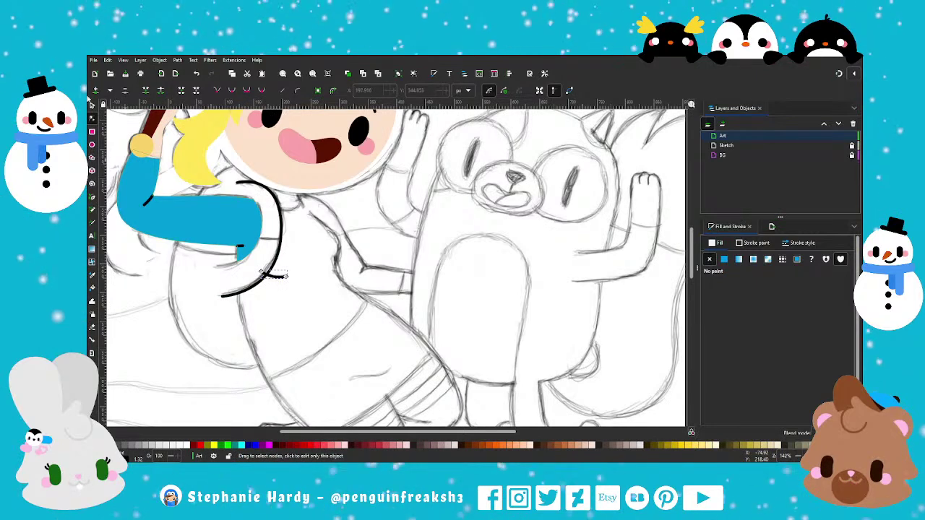
key(s)
key(Escape)
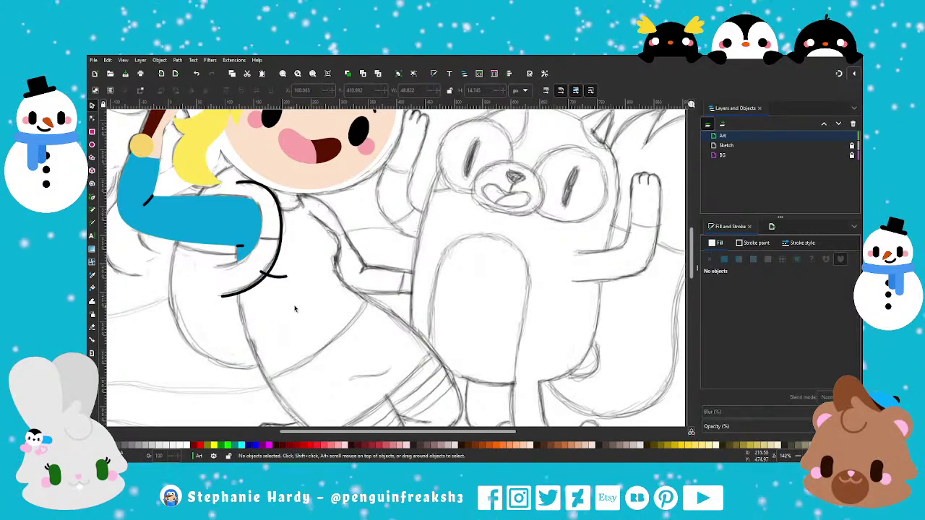
scroll(337, 313, down, 2)
scroll(289, 253, up, 2)
key(1)
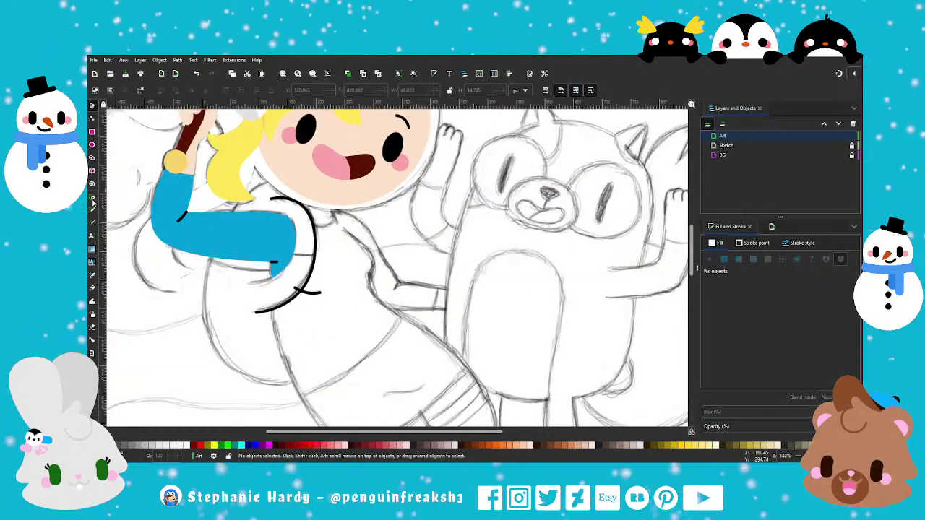
key(b)
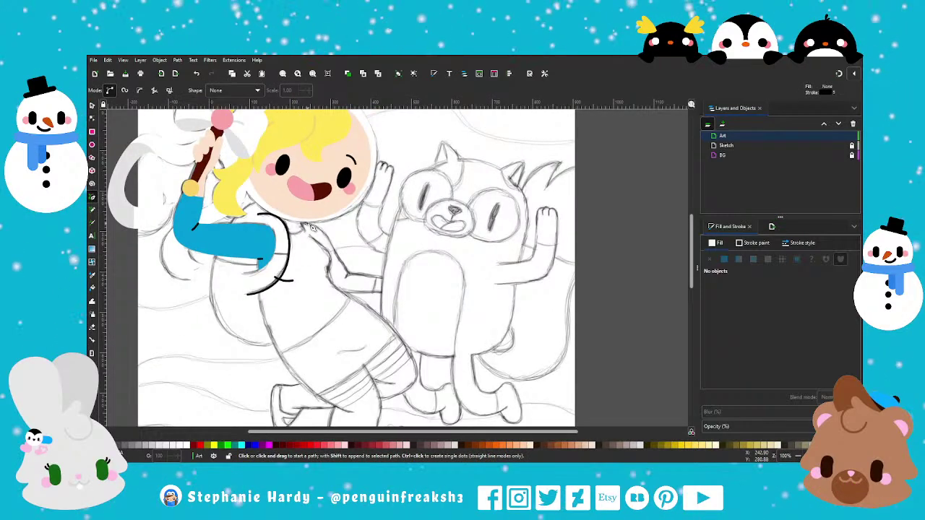
Step: Draw a short line below Fionna's chin and bow it into a curve
scroll(274, 266, up, 1)
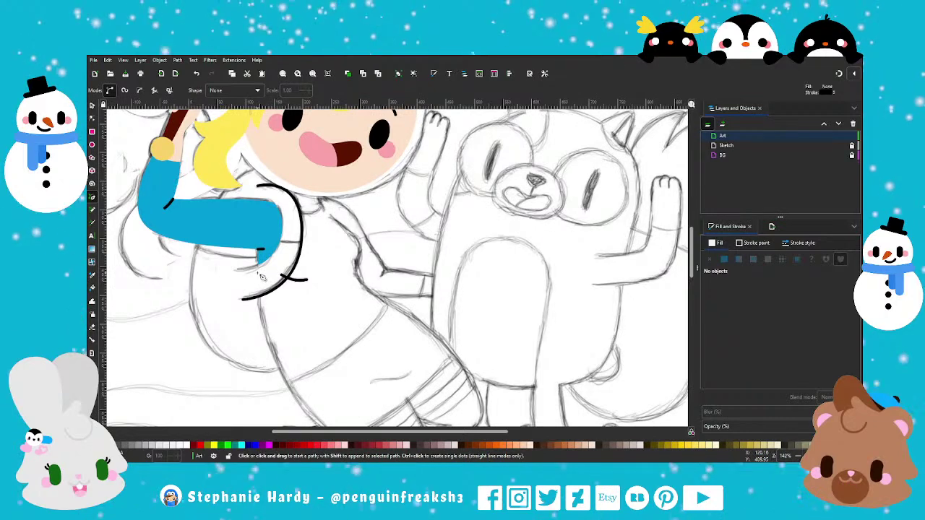
scroll(259, 275, up, 1)
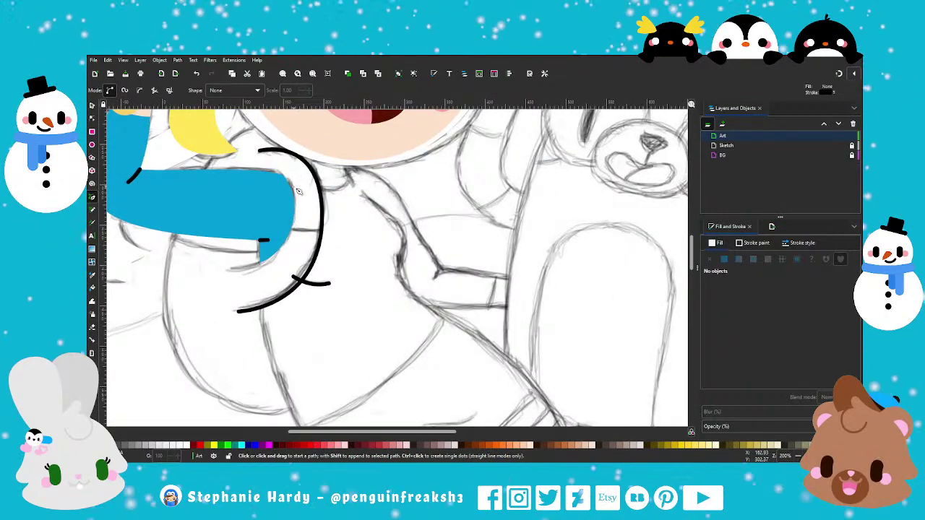
scroll(297, 189, down, 1)
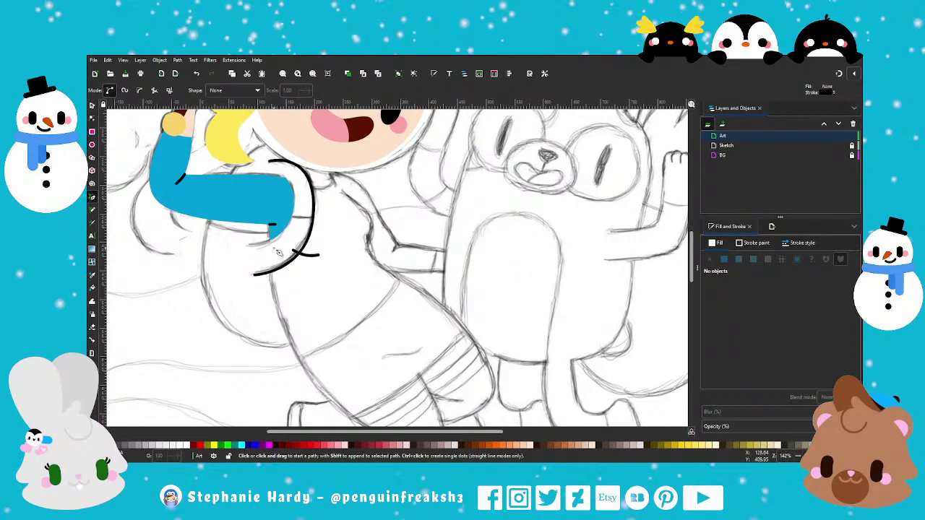
scroll(278, 252, down, 1)
ctrl+scroll(296, 194, up, 1)
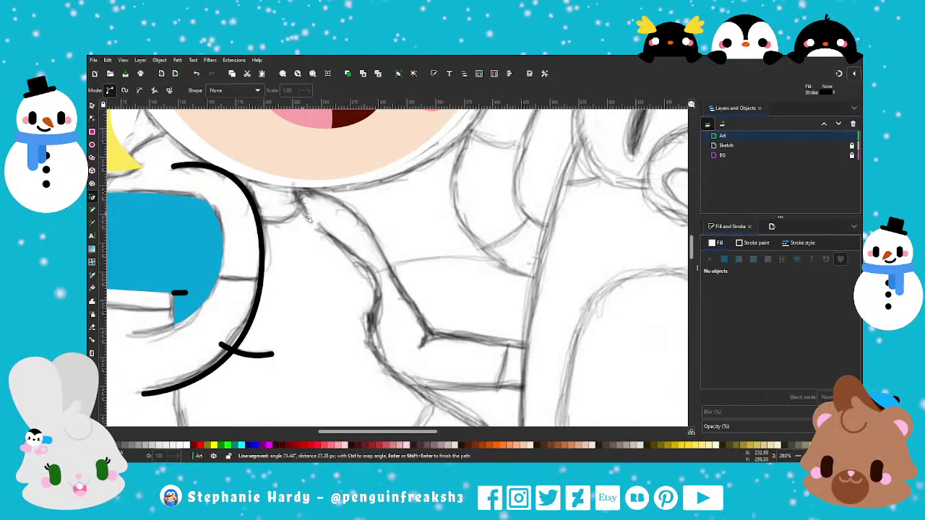
click(292, 184)
double_click(305, 214)
key(n)
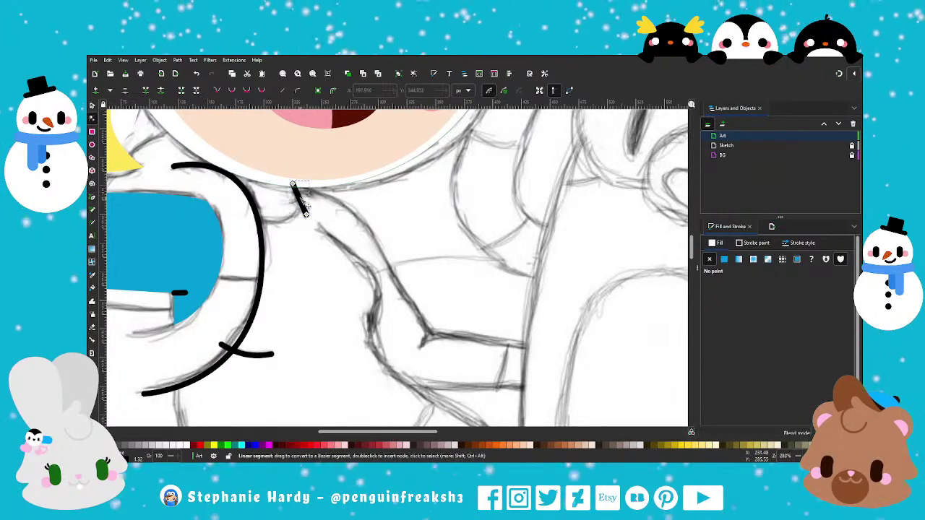
drag(299, 199, 296, 202)
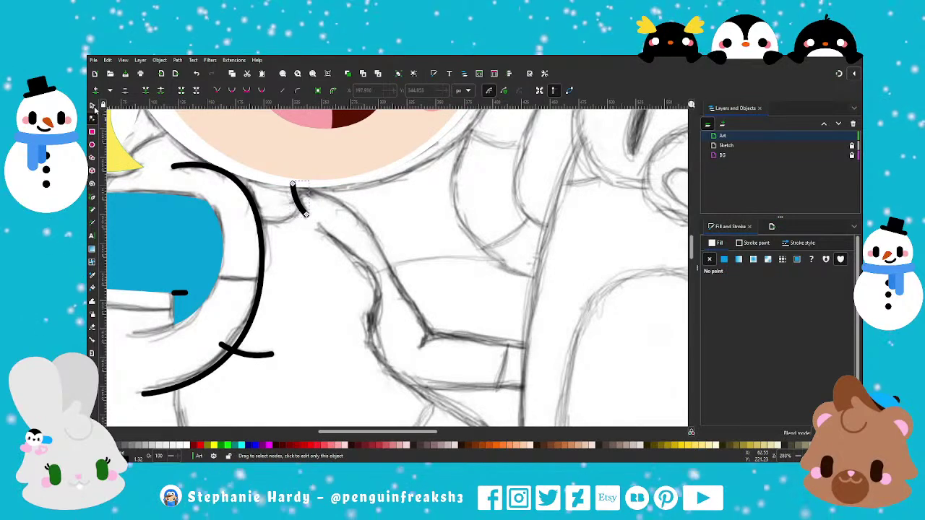
key(s)
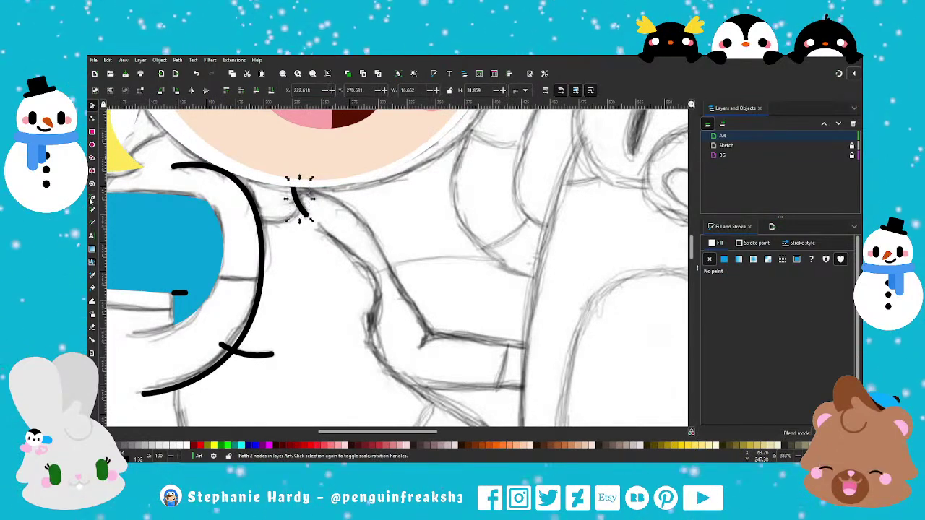
Step: Draw a closed four-sided neck shape and curve its lower edge downward
key(b)
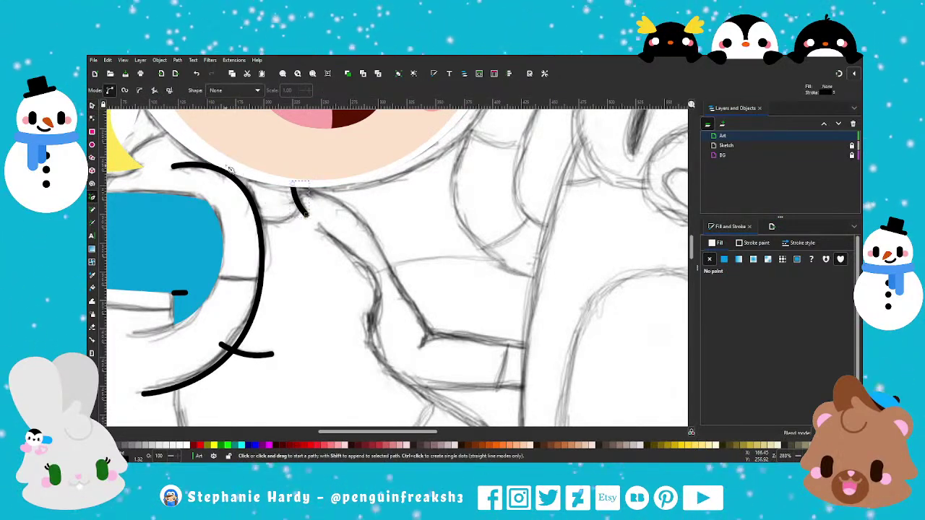
click(230, 169)
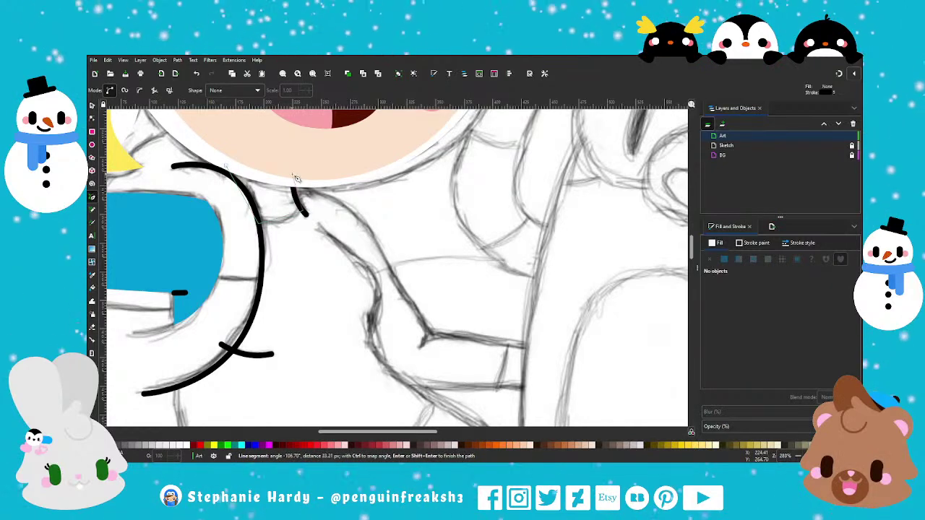
click(305, 213)
click(257, 224)
click(225, 165)
click(91, 117)
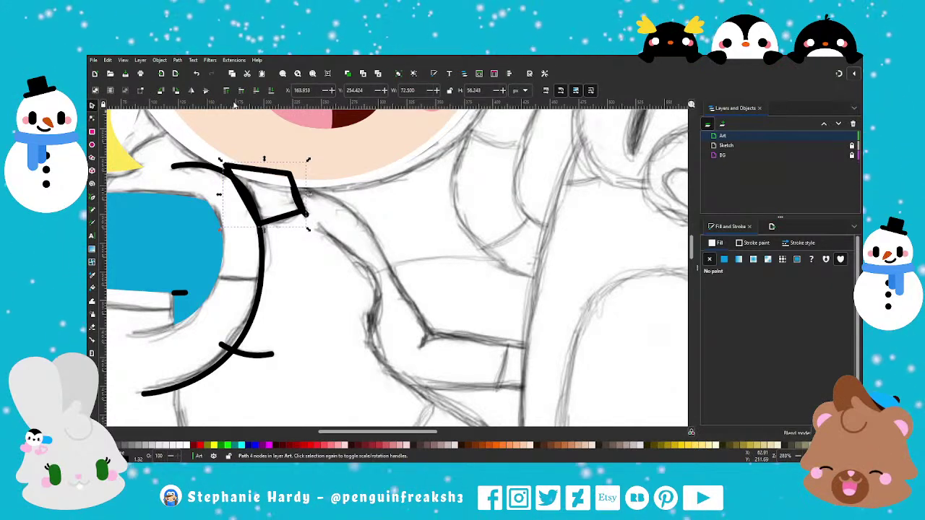
click(244, 211)
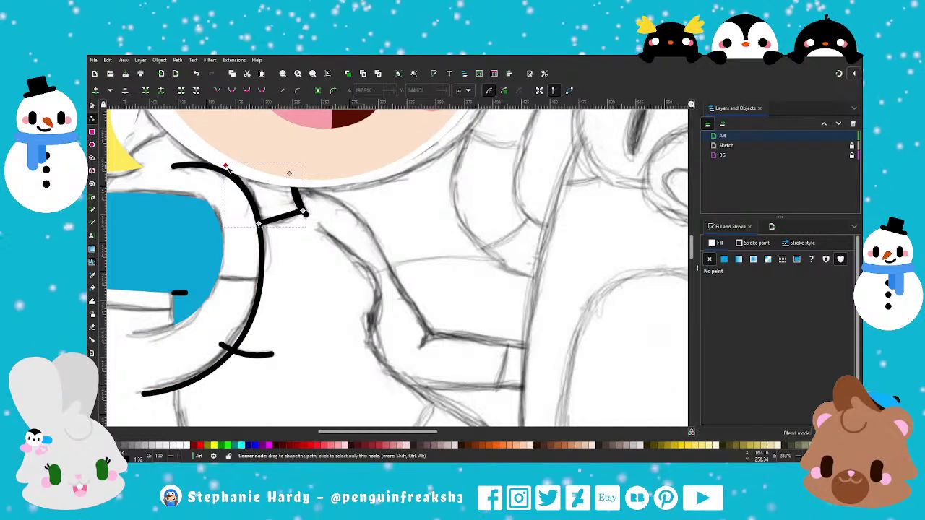
drag(253, 205, 240, 185)
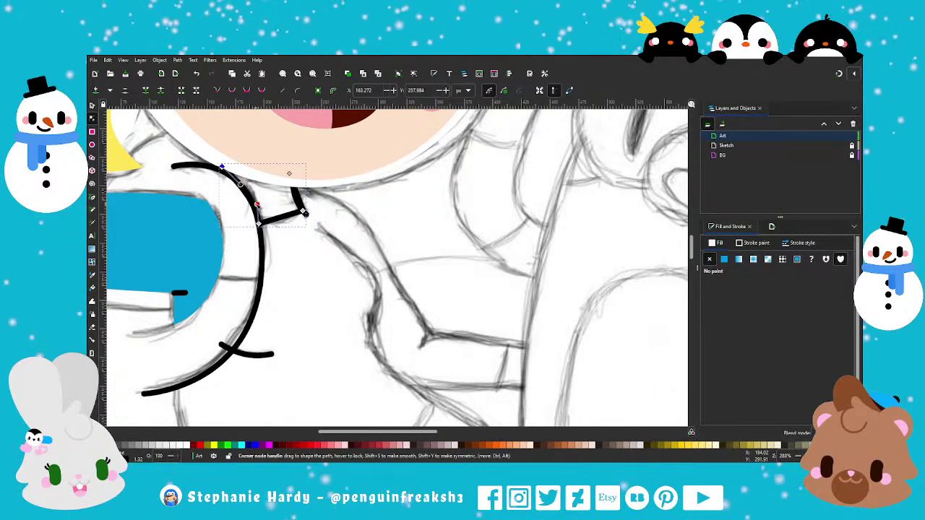
drag(288, 225, 293, 226)
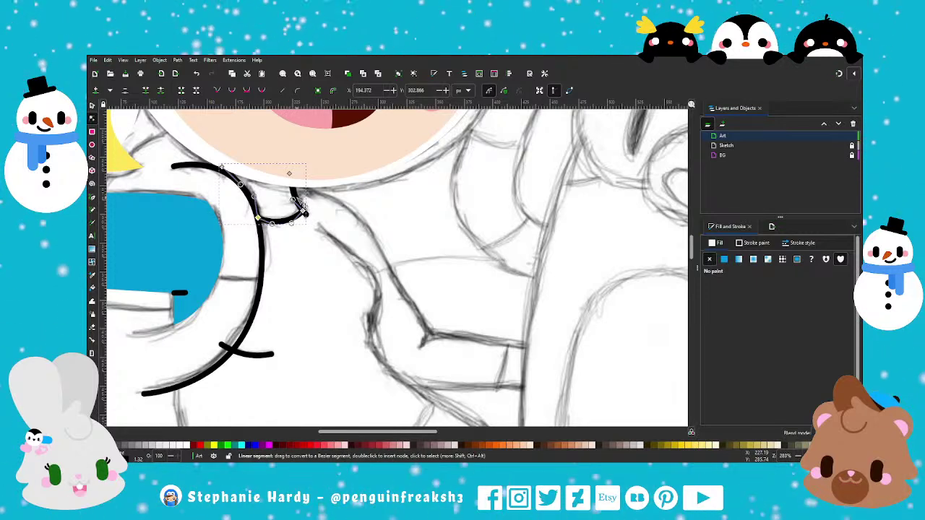
drag(292, 226, 291, 223)
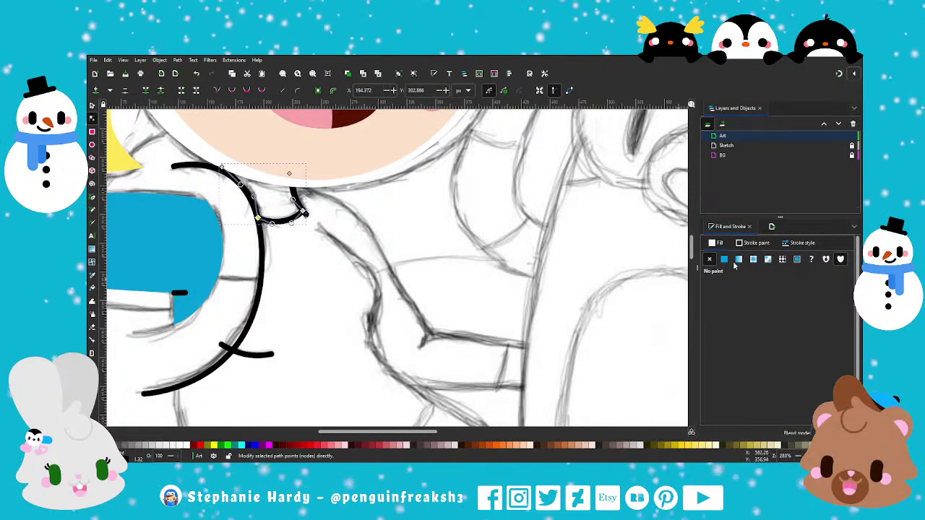
Step: Fill the neck shape with flat skin peach, HSL 27/93/89
click(725, 260)
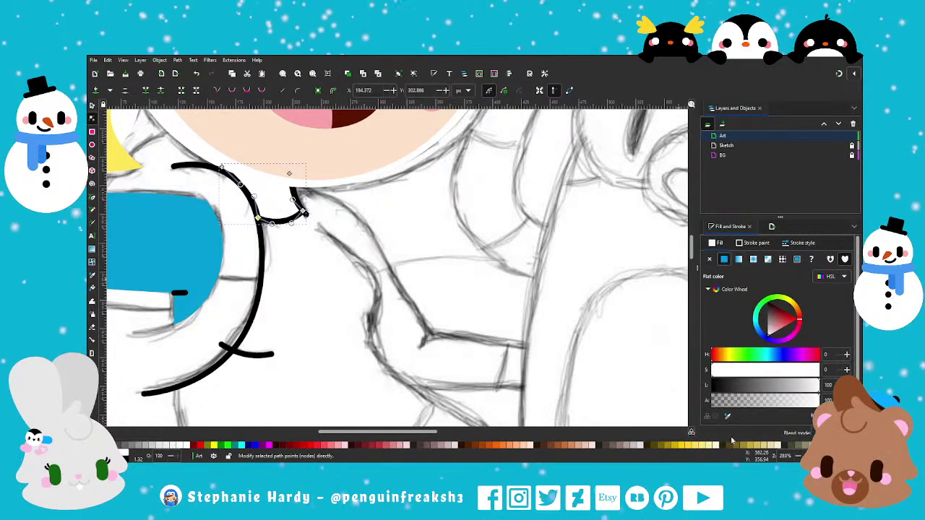
key(d)
click(318, 169)
key(d)
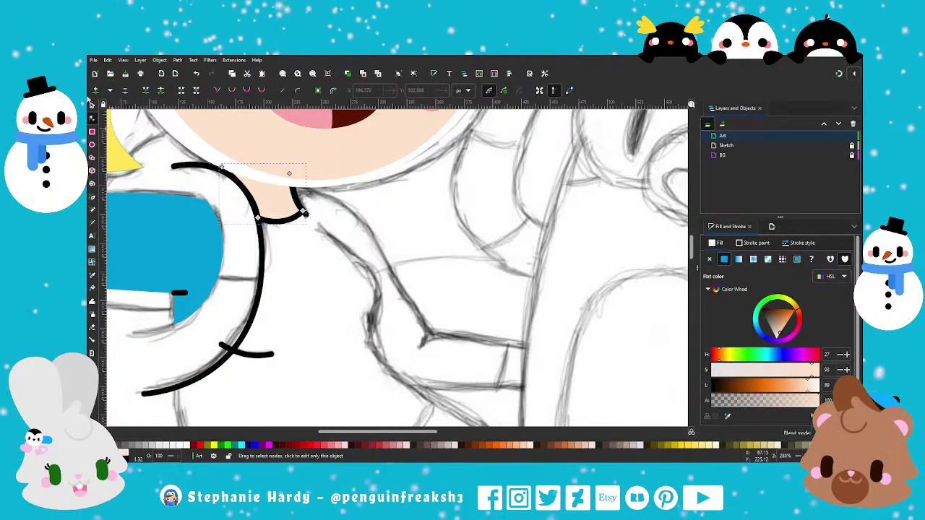
click(751, 243)
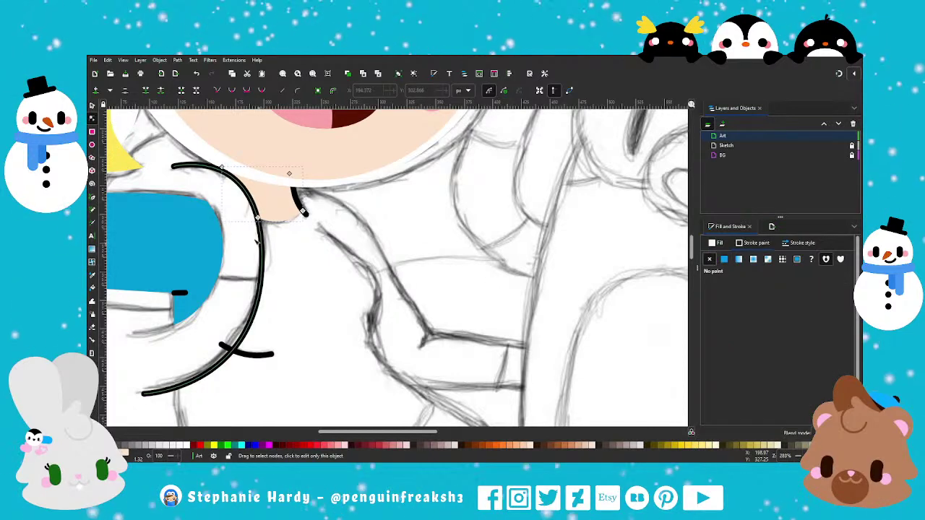
key(s)
click(362, 247)
Step: Start a new torso outline path just below the neck
ctrl+scroll(361, 247, down, 1)
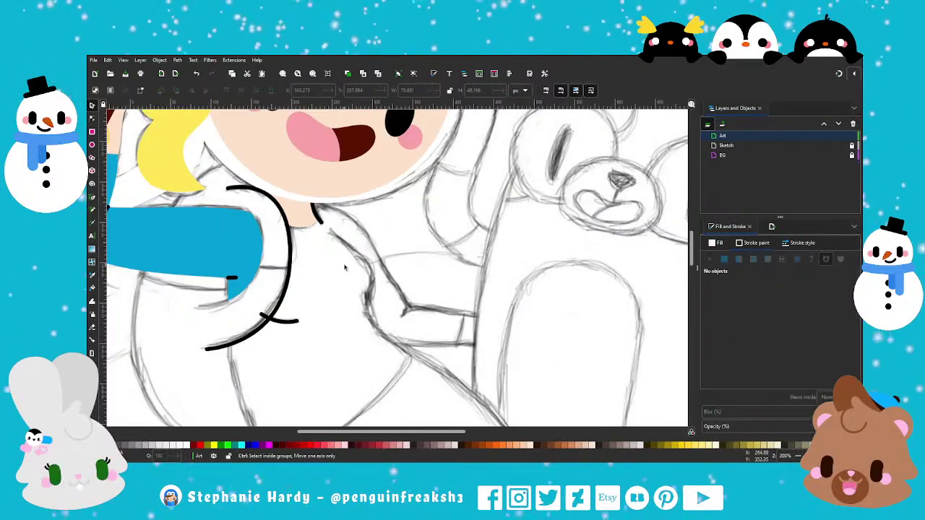
ctrl+scroll(347, 269, down, 1)
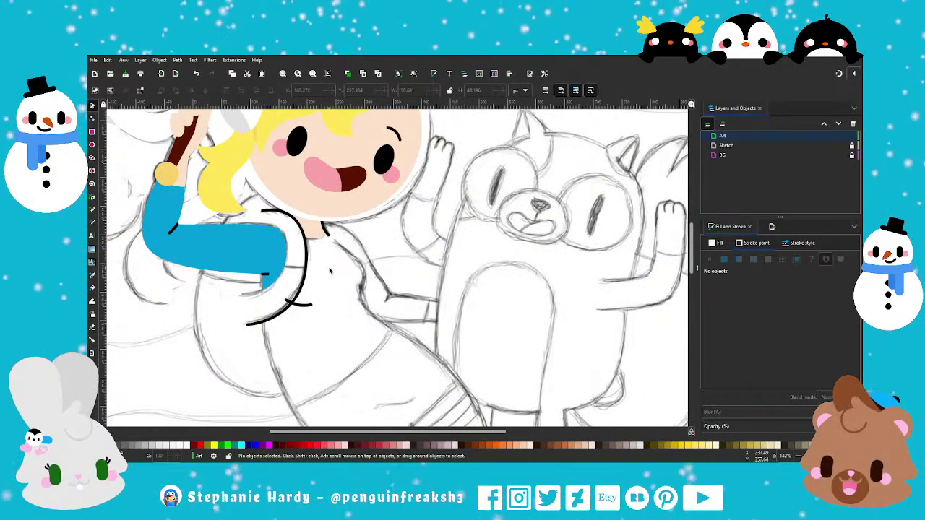
scroll(346, 256, down, 1)
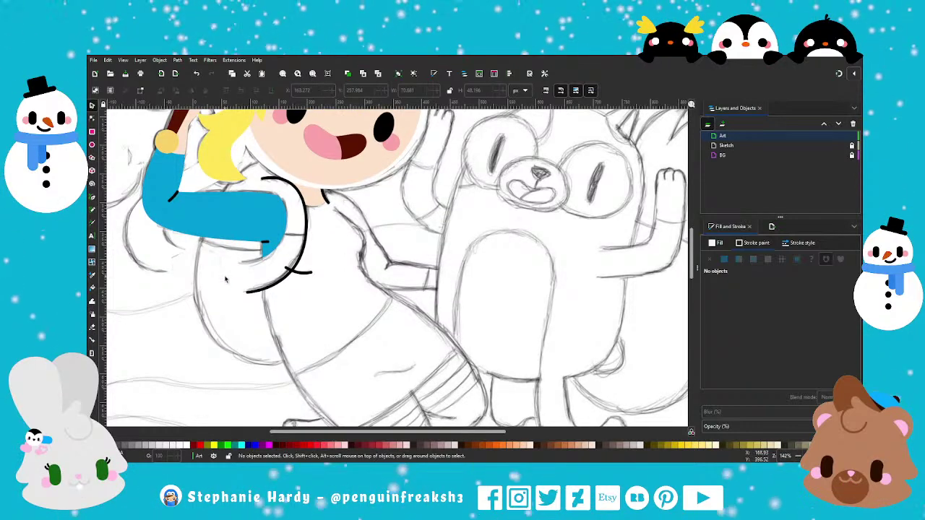
click(92, 207)
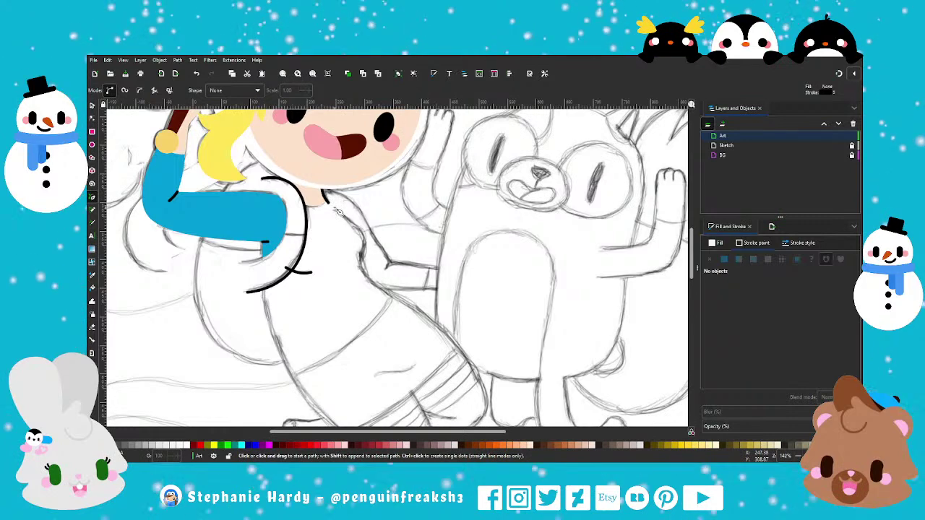
click(336, 212)
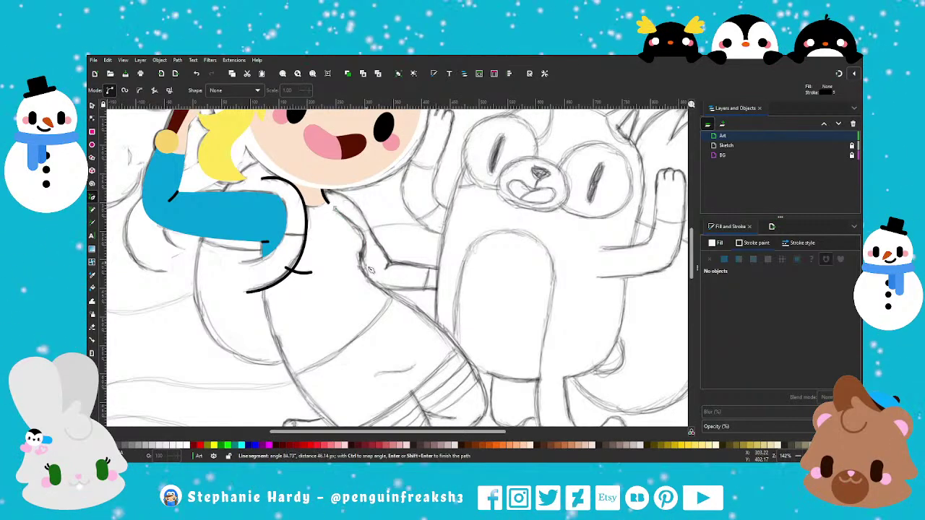
Step: Place outline points down Fionna's right torso side toward the hip and finish the path
click(390, 302)
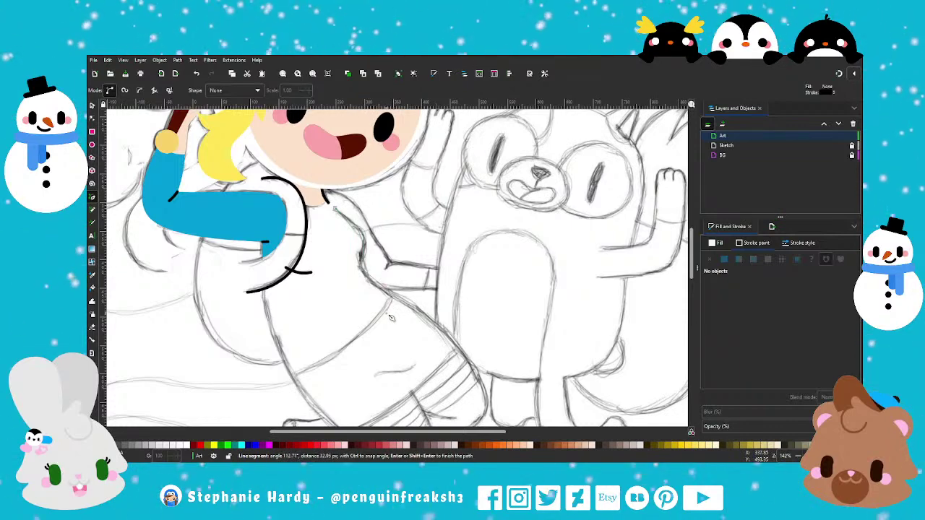
click(297, 378)
click(270, 291)
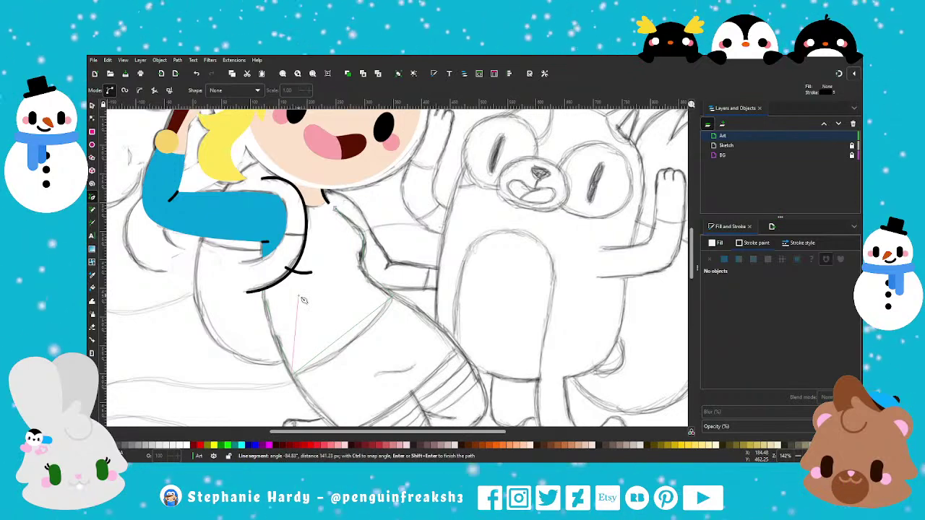
key(BackSpace)
key(Return)
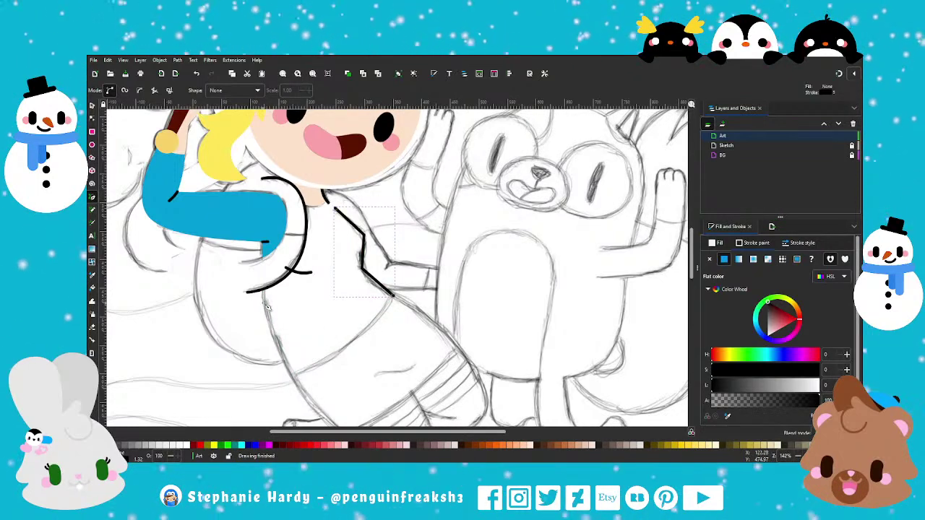
Step: Make the outline's middle nodes smooth and fine-tune them into a wavy curve
click(92, 119)
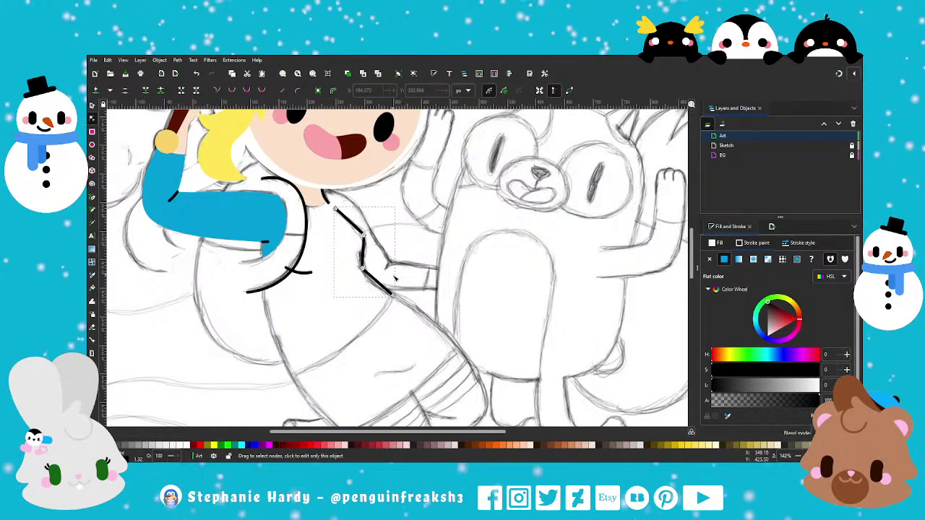
drag(397, 282, 348, 220)
key(shift+s)
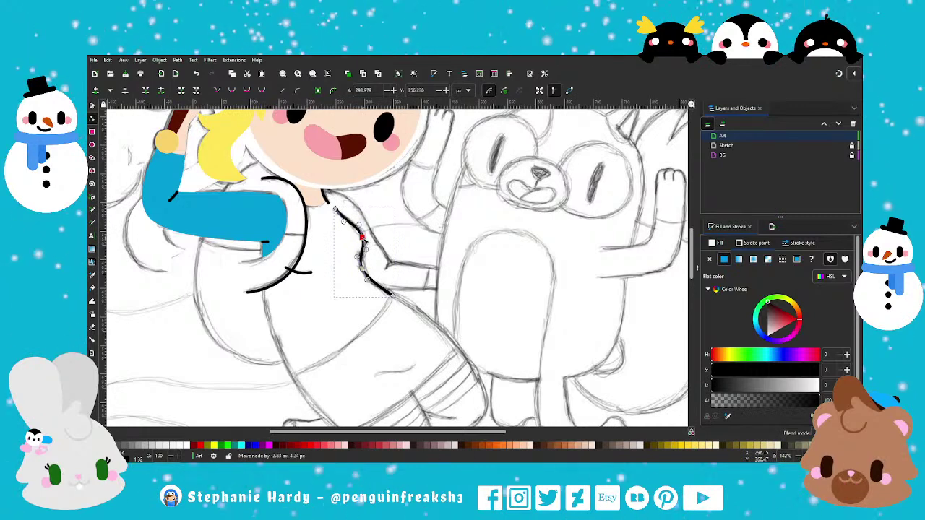
drag(365, 234, 362, 235)
drag(368, 282, 365, 277)
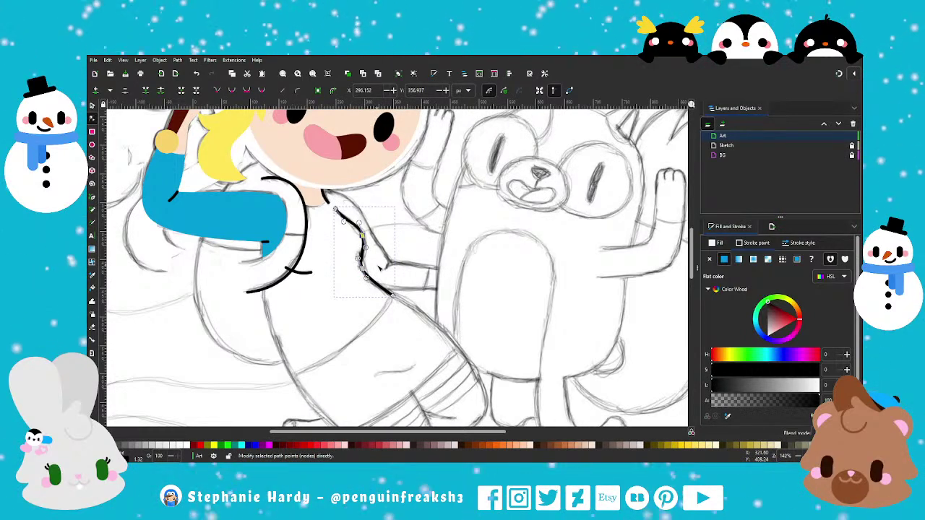
key(s)
key(Escape)
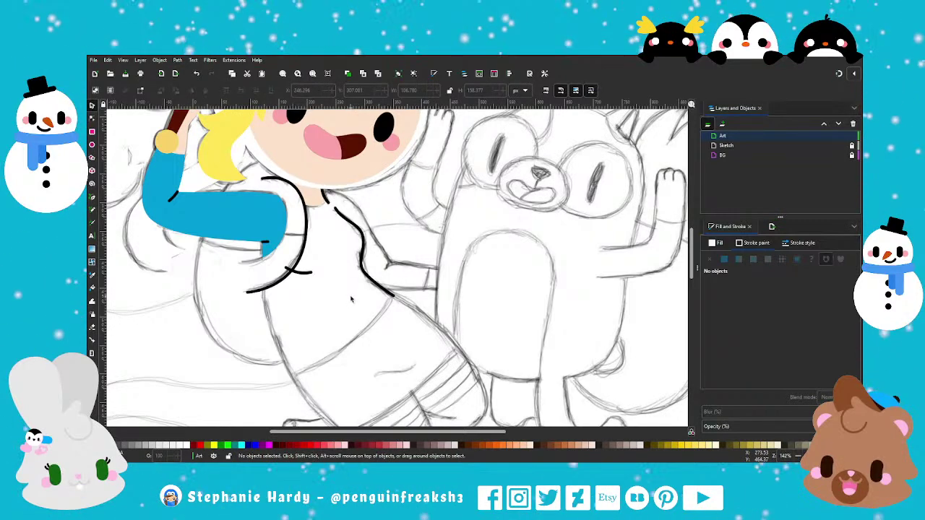
Step: Draw an ellipse over Fionna's torso at 100% zoom
key(b)
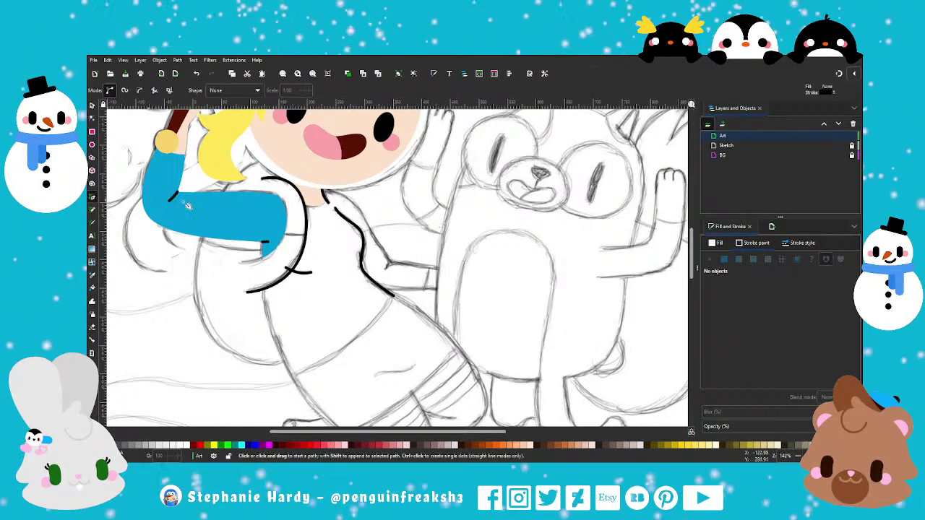
key(1)
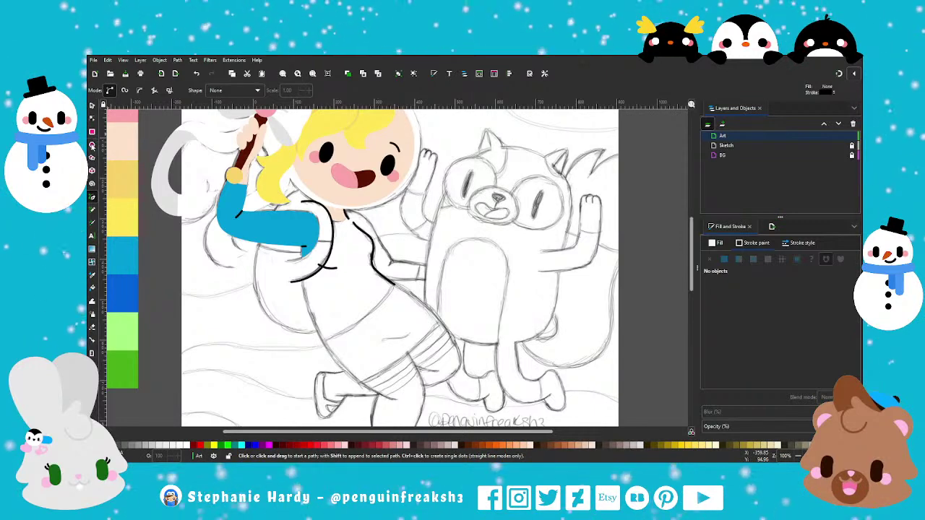
click(92, 144)
drag(272, 186, 371, 328)
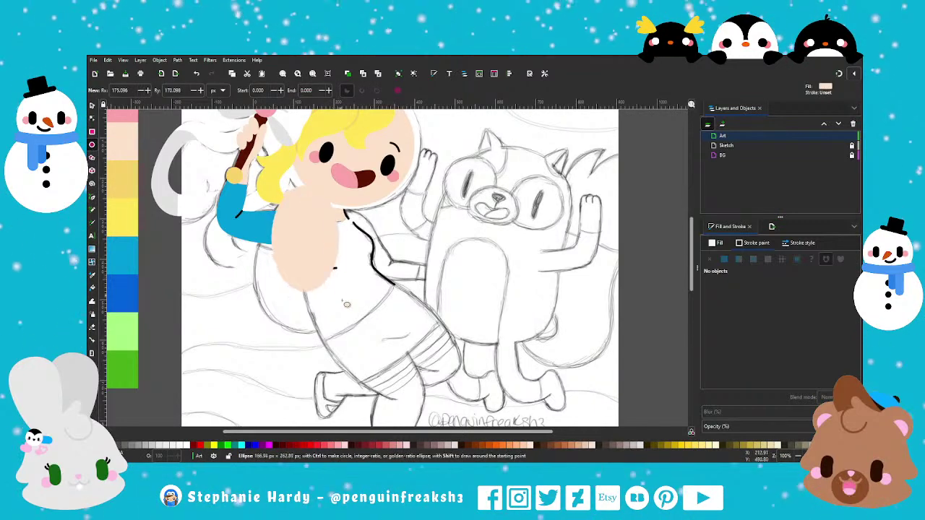
Step: Give the ellipse a black outline and remove its peach fill
key(s)
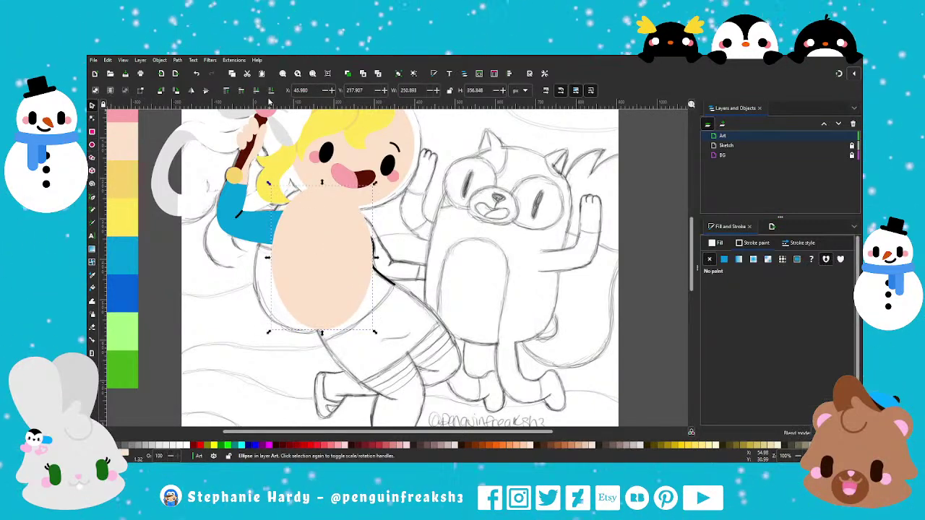
click(724, 258)
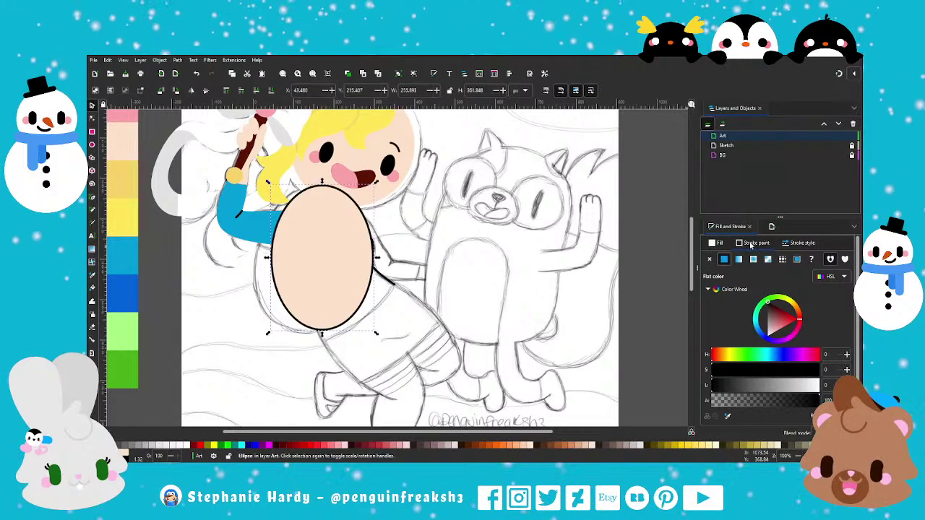
key(ctrl+z)
click(724, 259)
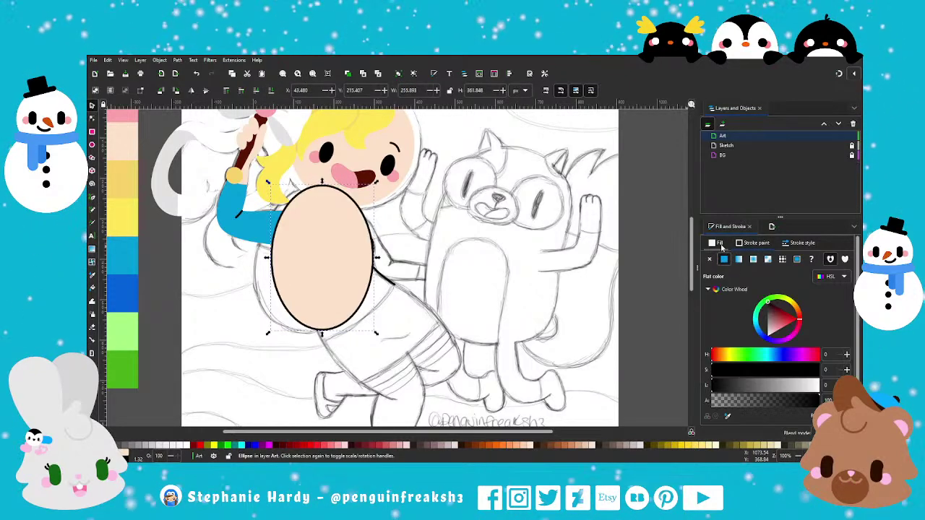
click(716, 243)
click(709, 259)
Step: Shift the oval slightly left, widen it, and tilt it to follow the body
drag(342, 193, 333, 203)
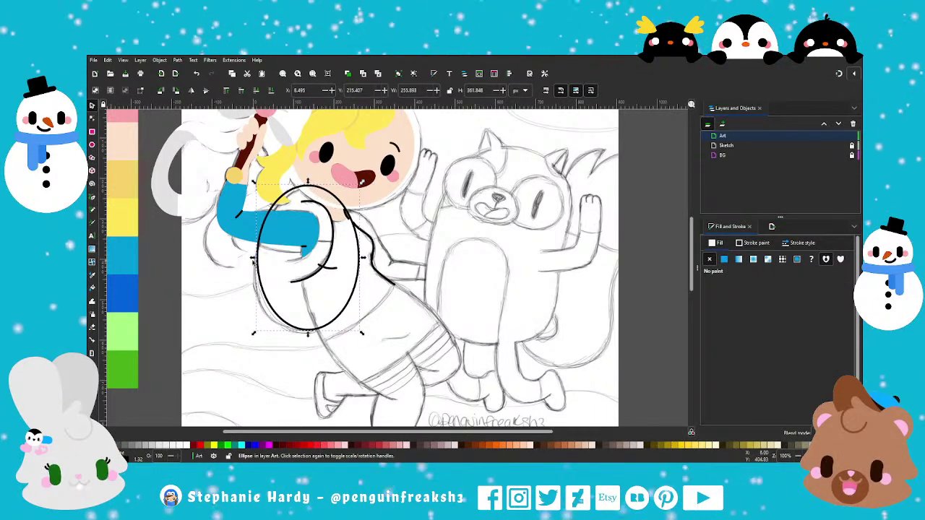
drag(253, 257, 247, 257)
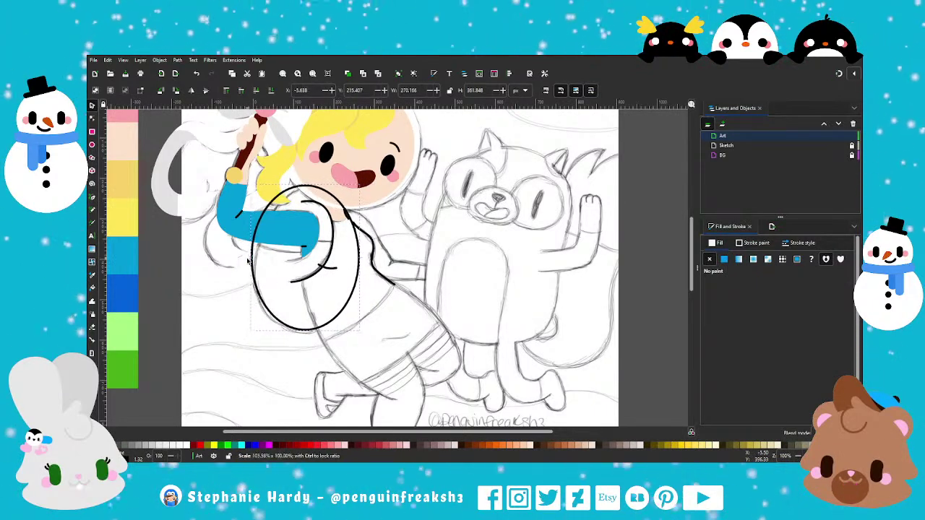
click(360, 292)
mouse_move(363, 335)
mouse_down()
mouse_move(358, 340)
mouse_move(348, 322)
mouse_up()
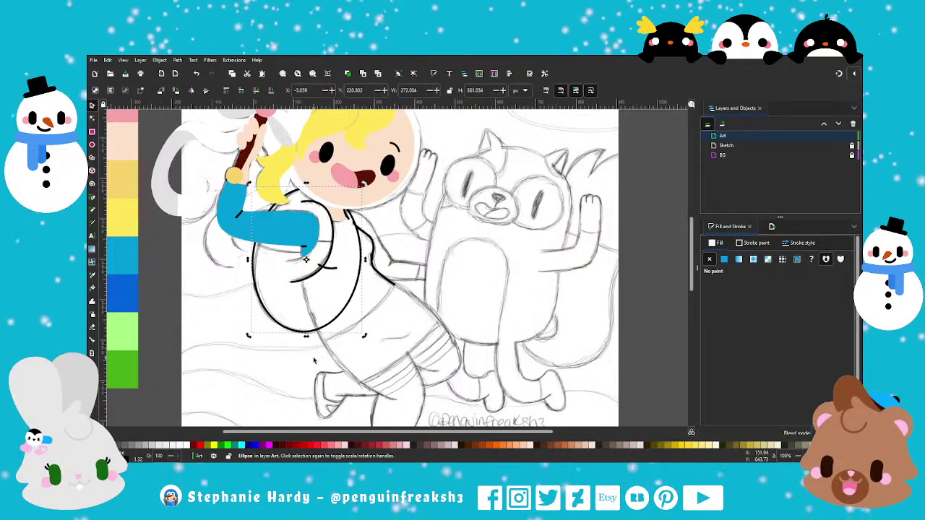
key(Escape)
ctrl+scroll(292, 329, down, 1)
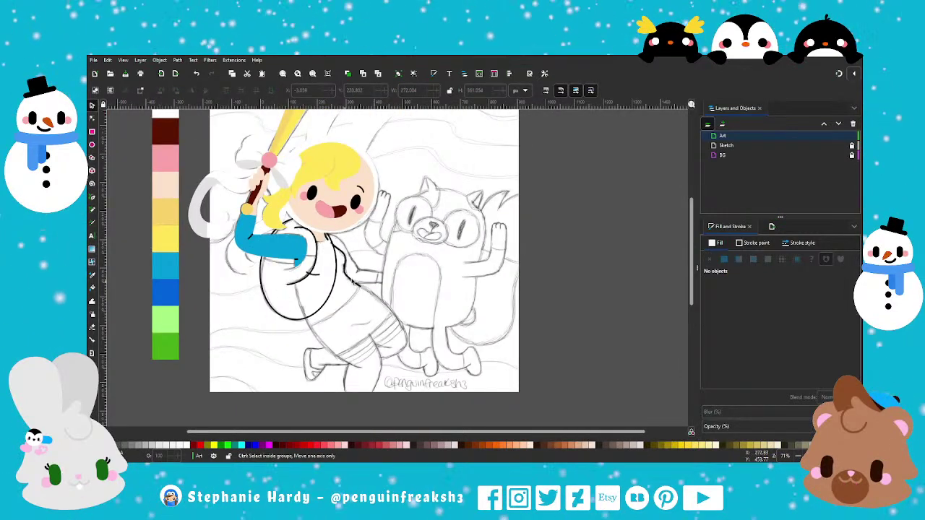
ctrl+scroll(354, 282, up, 1)
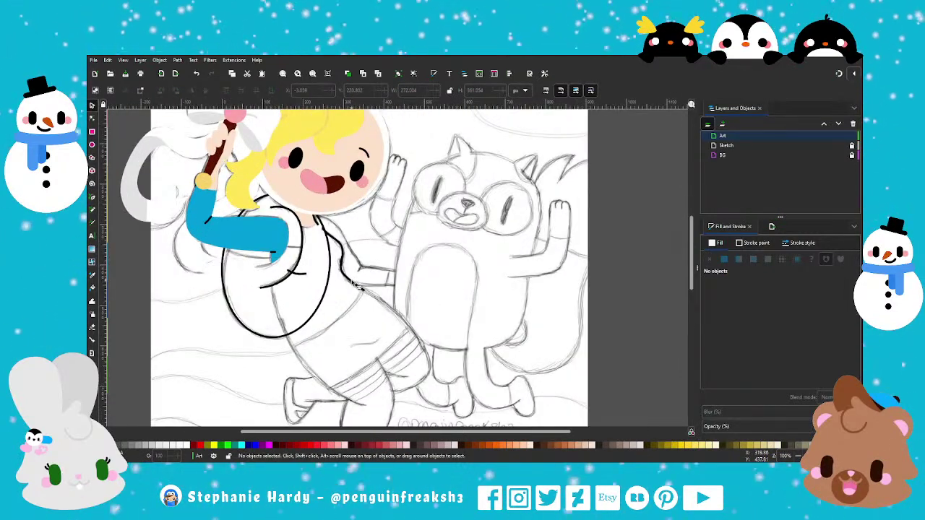
ctrl+scroll(356, 288, up, 1)
ctrl+scroll(354, 286, down, 1)
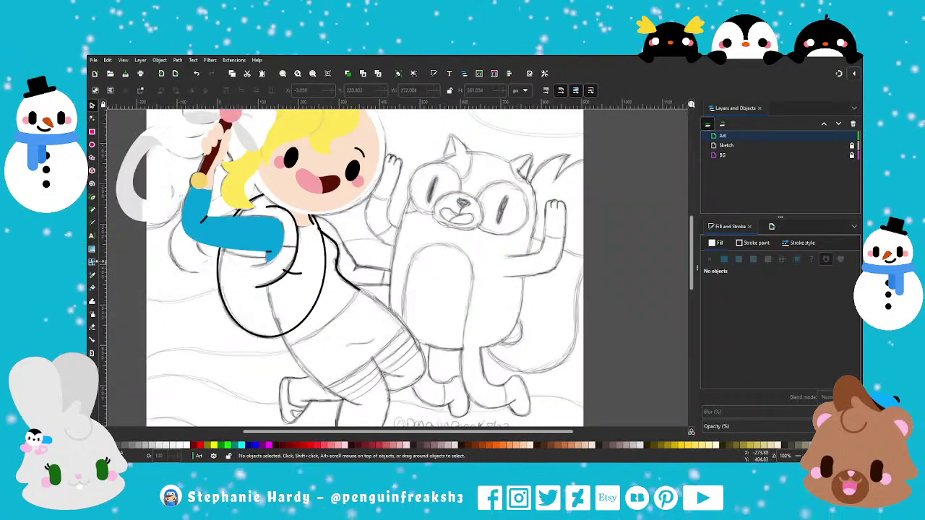
key(b)
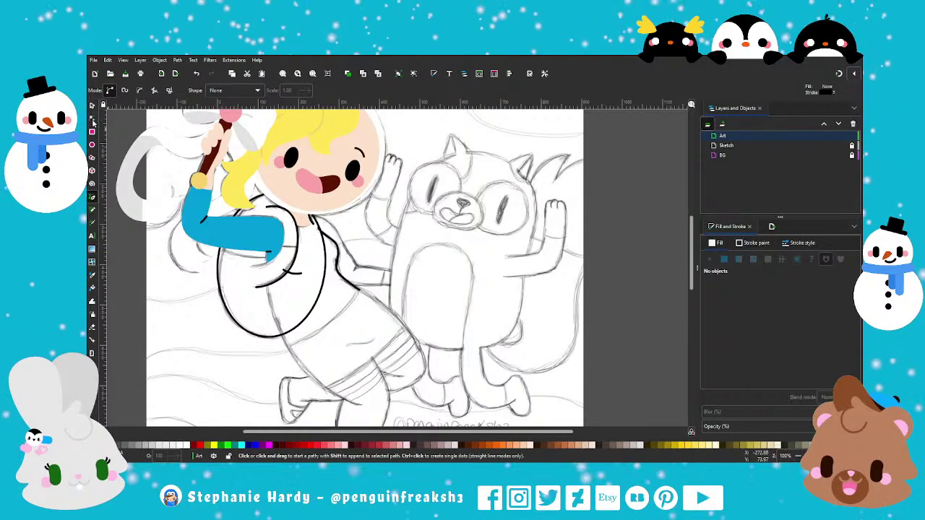
Step: Nudge the end node of the black body line slightly up and left
click(94, 123)
scroll(347, 282, up, 2)
click(345, 280)
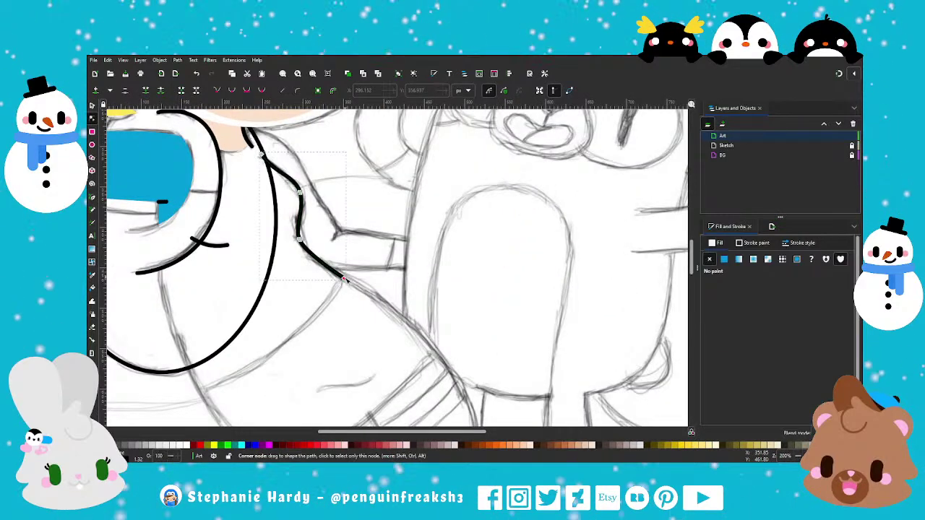
drag(345, 280, 340, 275)
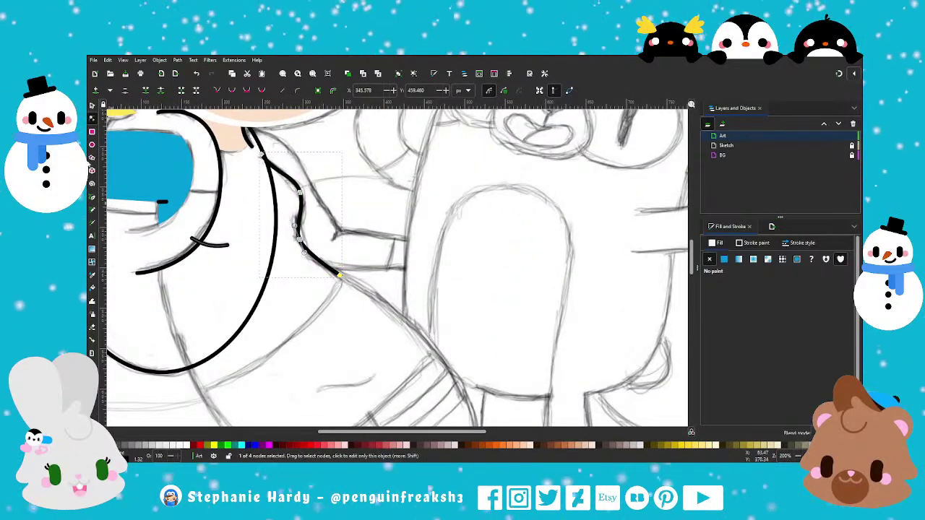
key(s)
click(348, 309)
scroll(350, 310, down, 1)
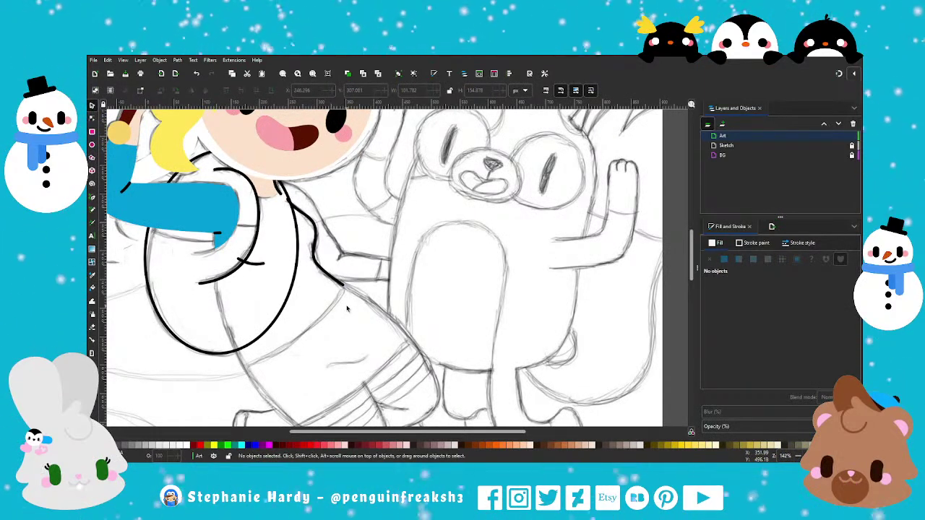
scroll(333, 305, down, 1)
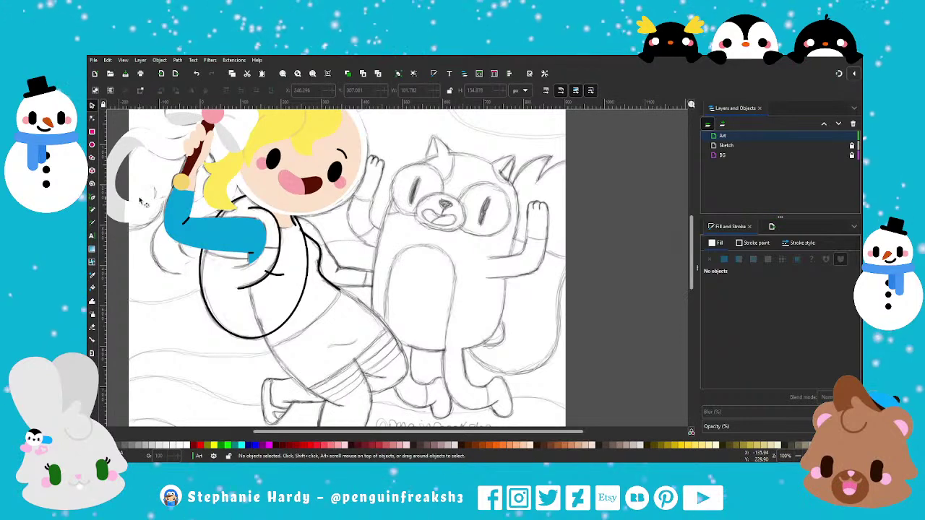
key(b)
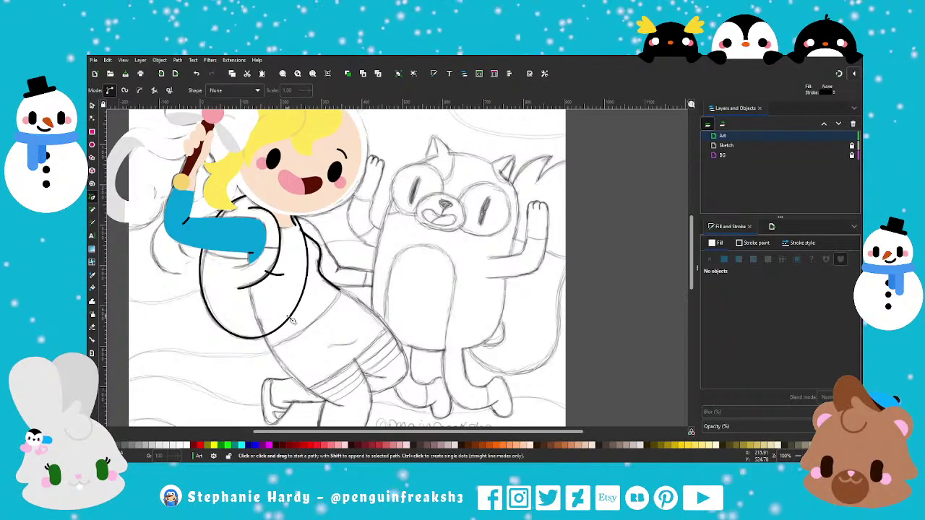
ctrl+scroll(313, 271, up, 1)
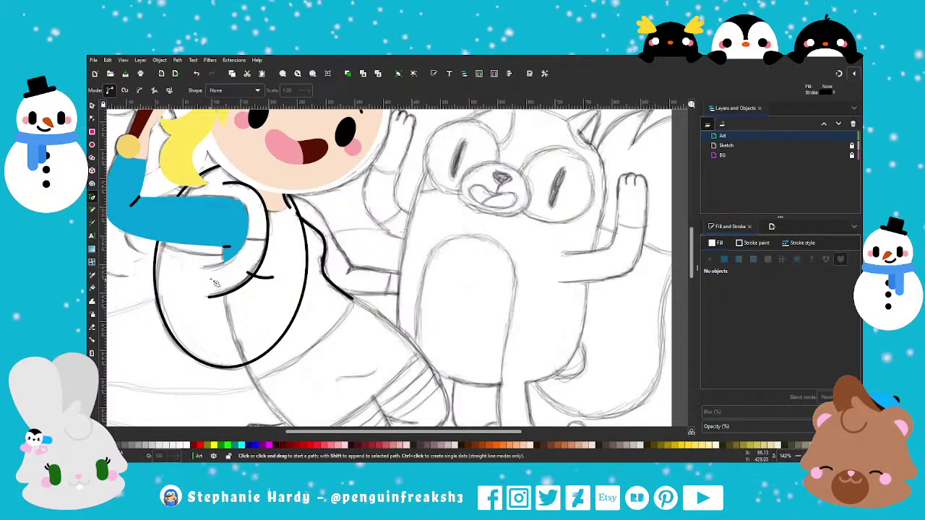
Step: Draw a two-point black stroke beneath the blue sleeve end and bow it into a gentle arc
scroll(214, 282, up, 2)
scroll(216, 277, up, 1)
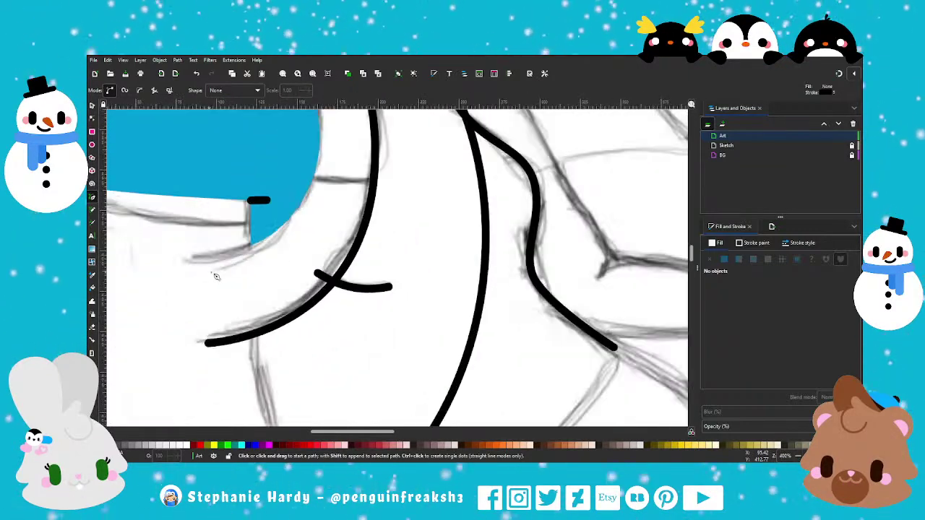
click(254, 239)
double_click(190, 258)
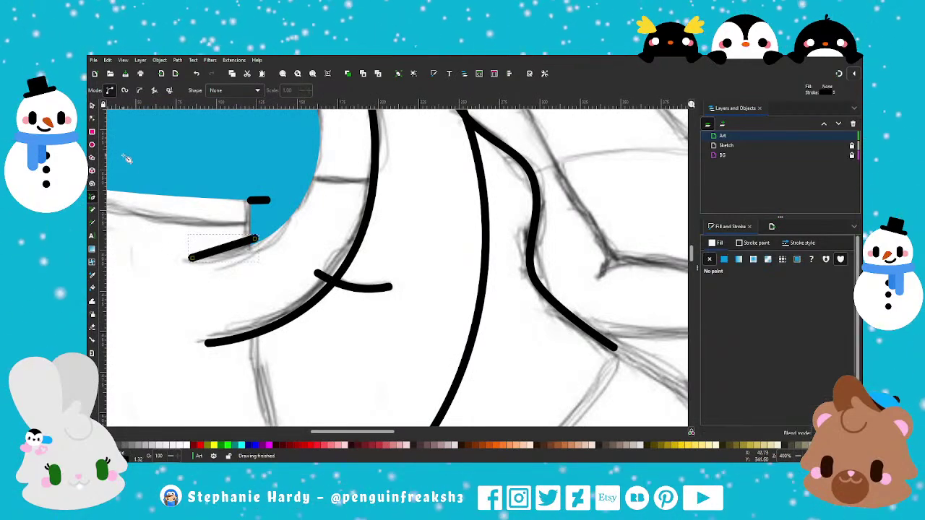
click(92, 120)
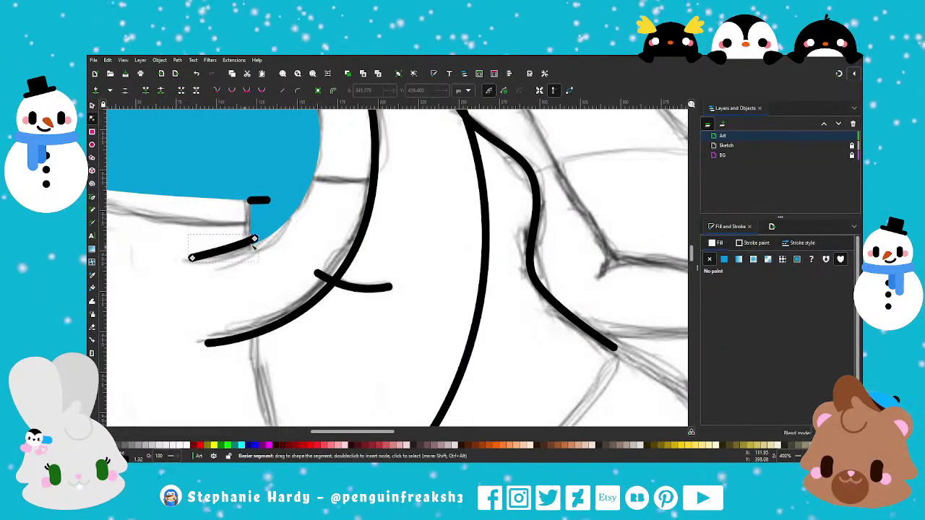
click(233, 251)
drag(217, 252, 255, 240)
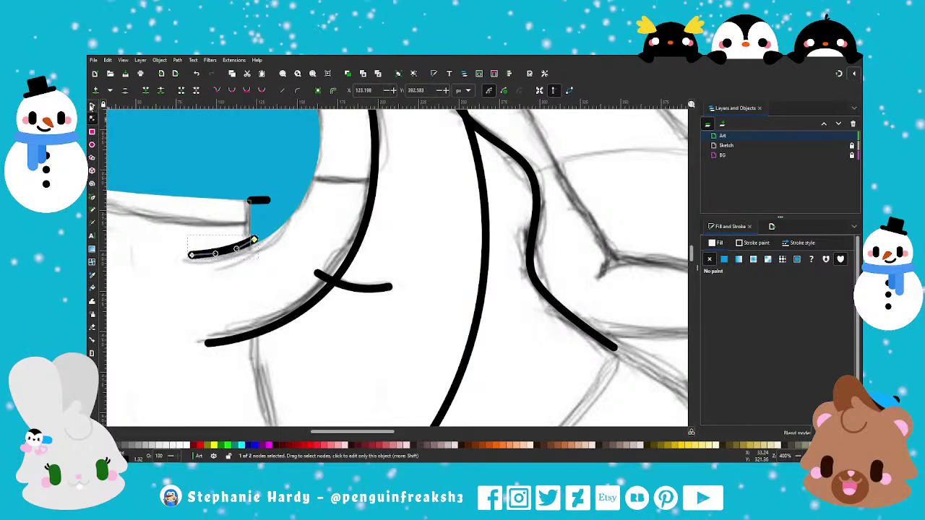
key(s)
key(Escape)
scroll(239, 293, down, 1)
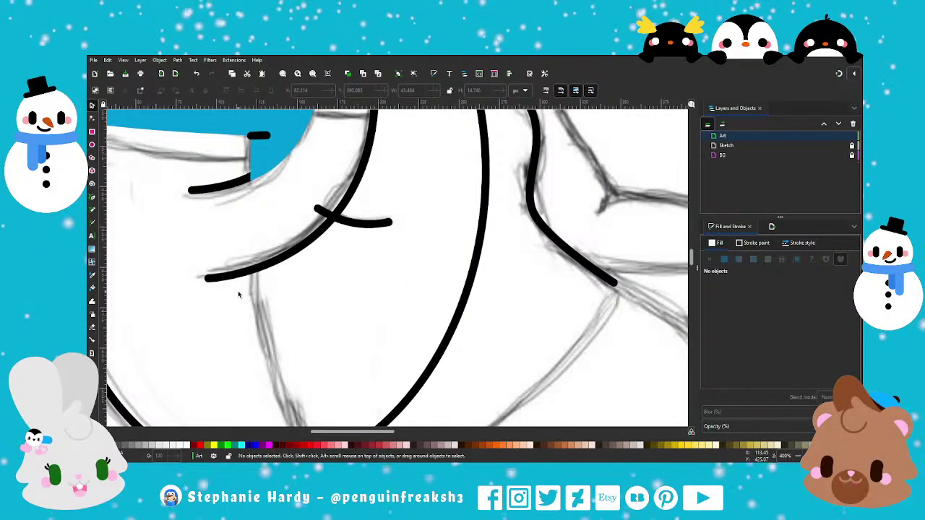
scroll(242, 293, down, 1)
scroll(275, 347, down, 1)
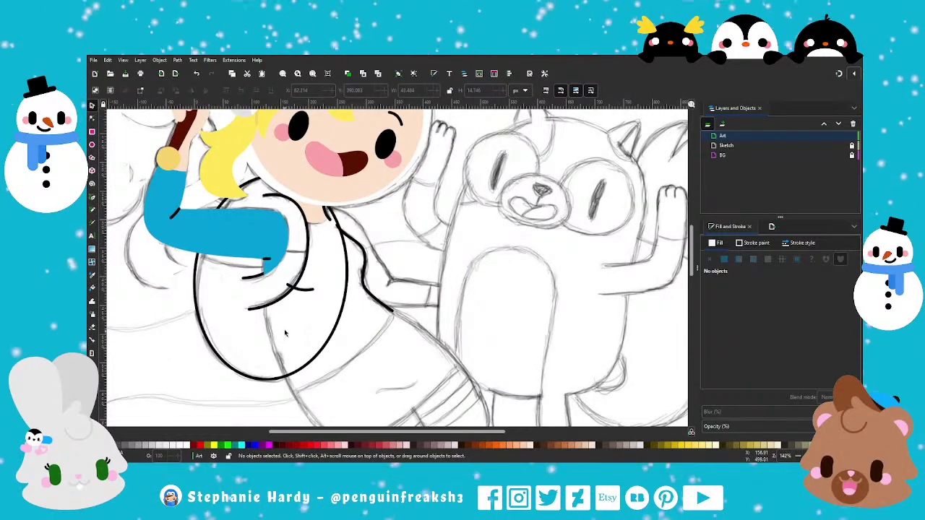
scroll(289, 333, down, 1)
scroll(308, 304, down, 1)
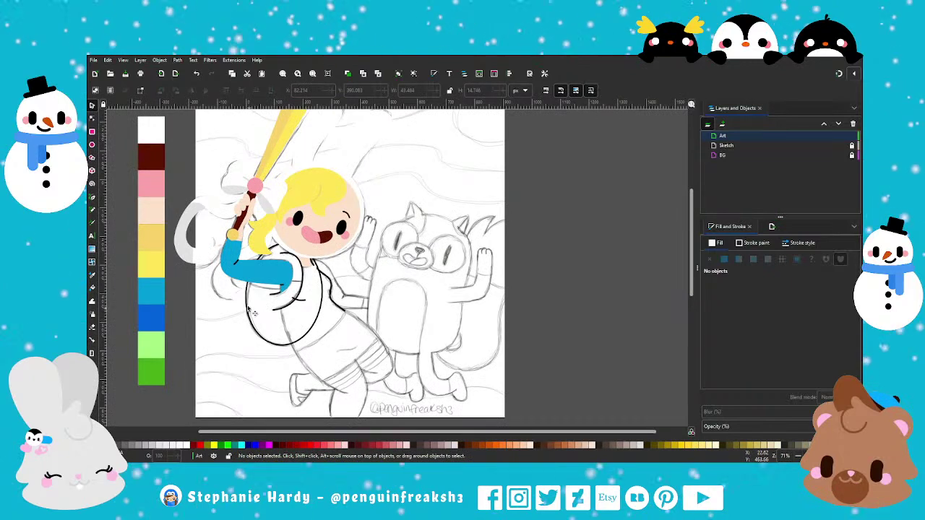
Step: Give the two blue arm paths a flat fill
click(285, 288)
shift+click(282, 287)
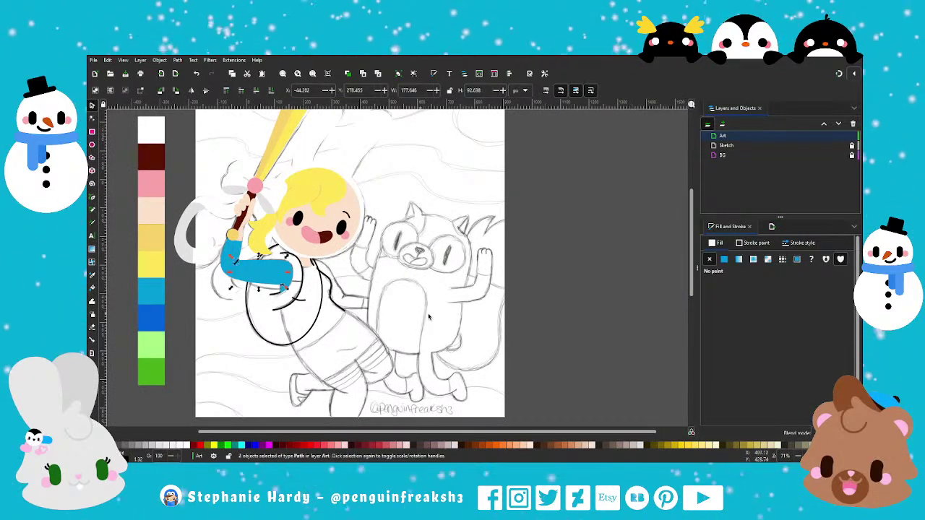
click(723, 259)
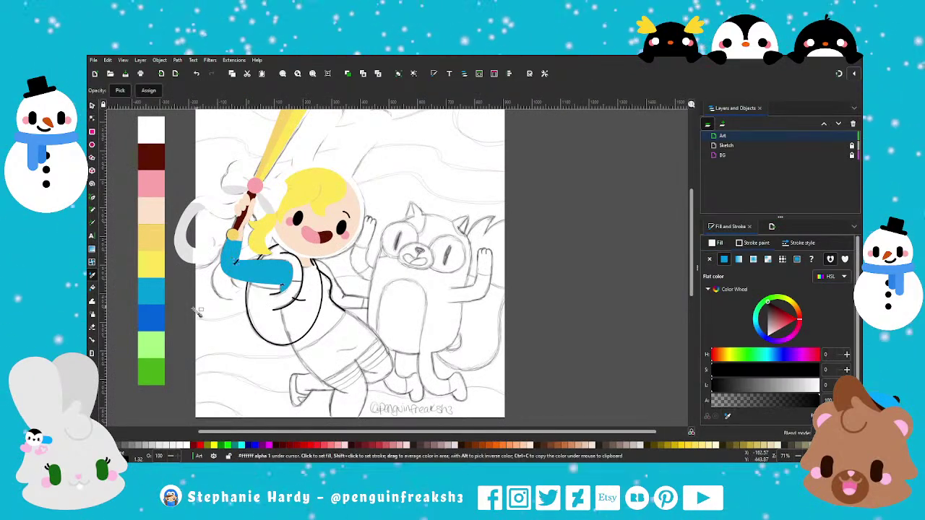
click(344, 307)
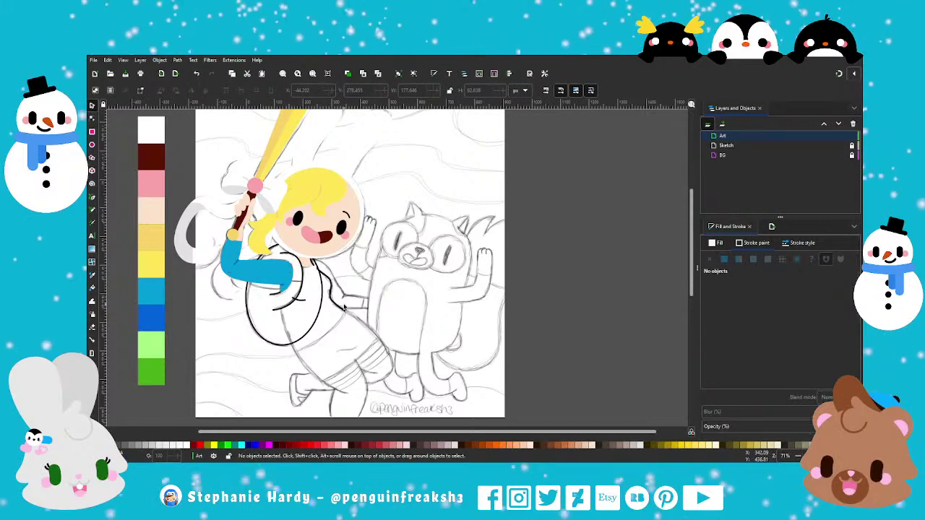
Step: Draw a four-cornered shirt shape over the torso and curve its top edge
scroll(368, 283, down, 1)
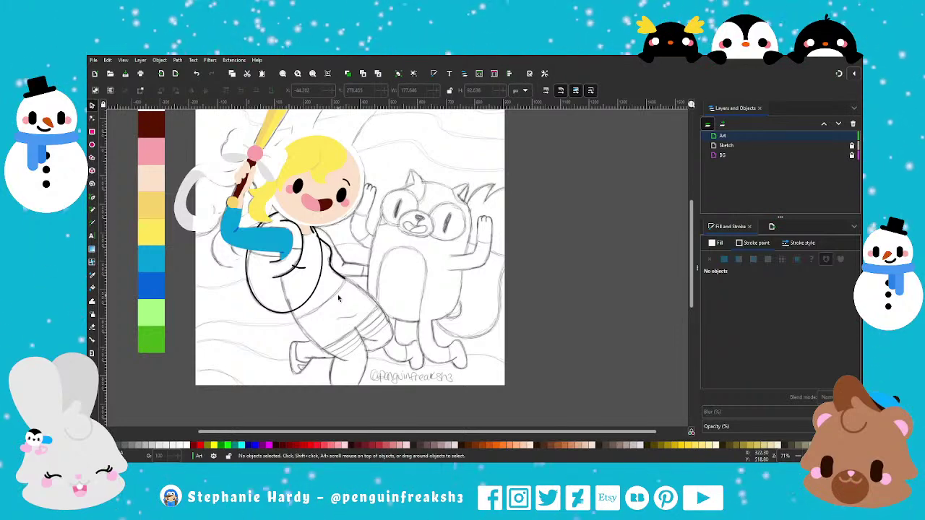
scroll(345, 270, up, 1)
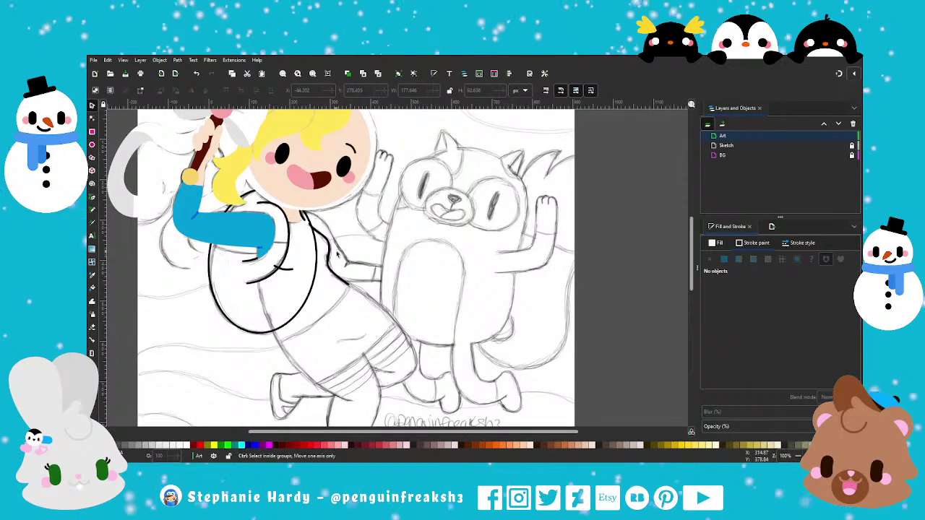
scroll(339, 249, up, 1)
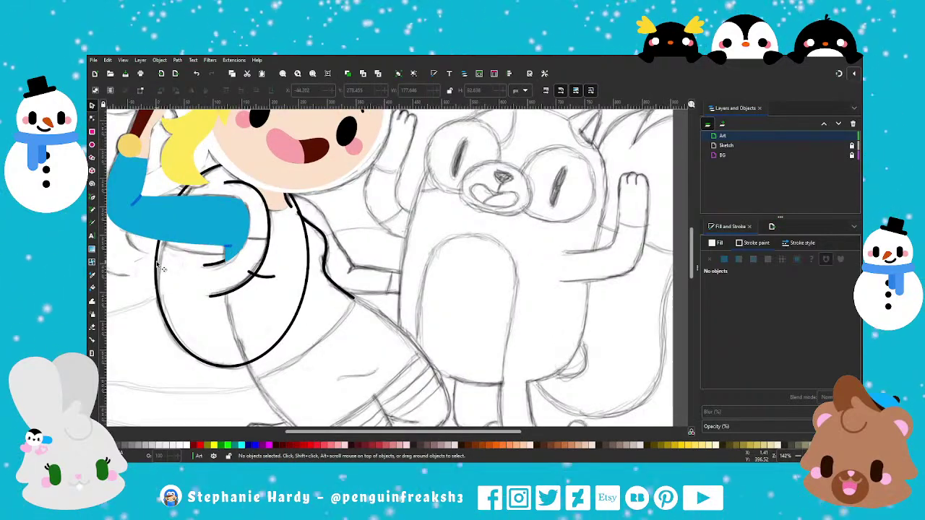
key(b)
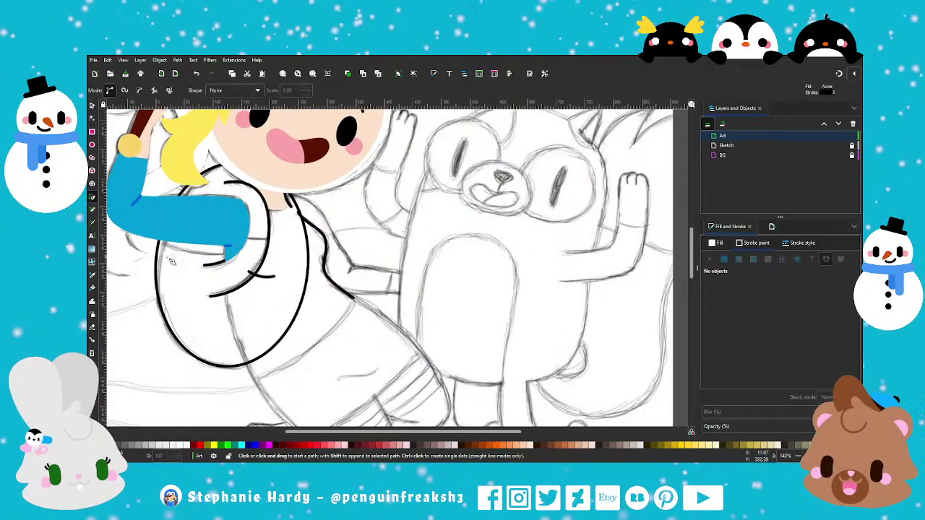
click(152, 245)
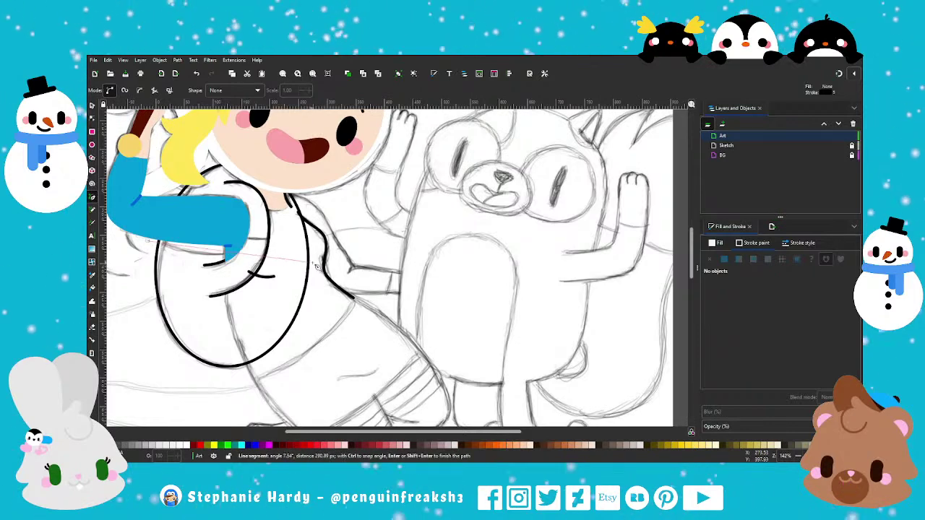
click(317, 258)
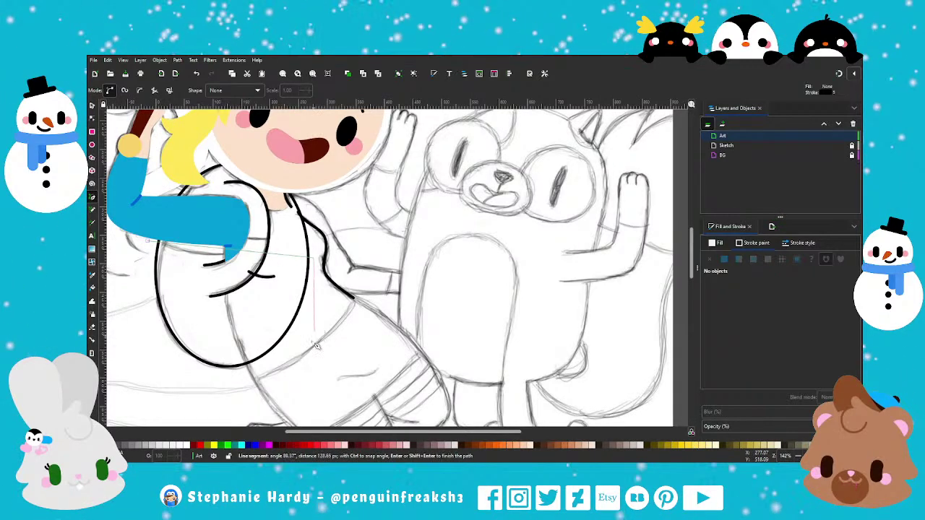
click(306, 386)
click(133, 387)
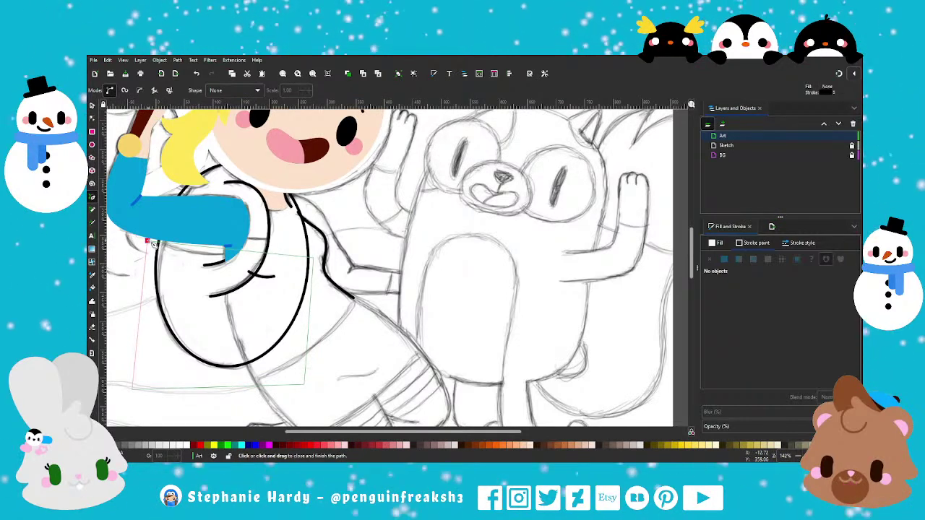
click(146, 244)
click(92, 119)
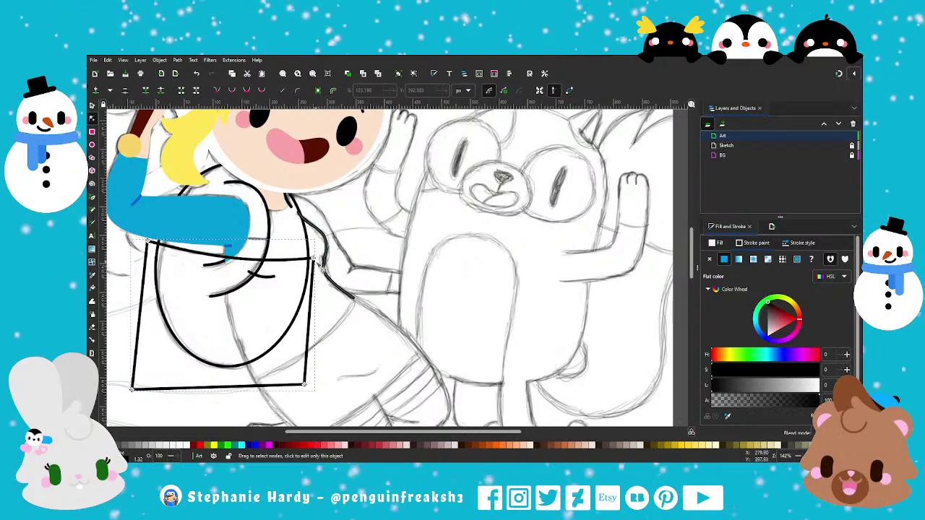
drag(188, 247, 184, 257)
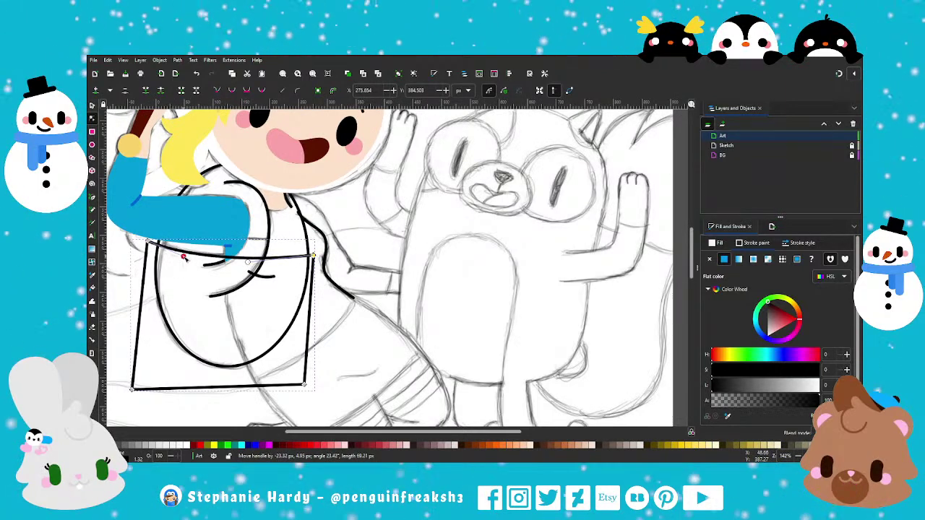
drag(248, 262, 253, 268)
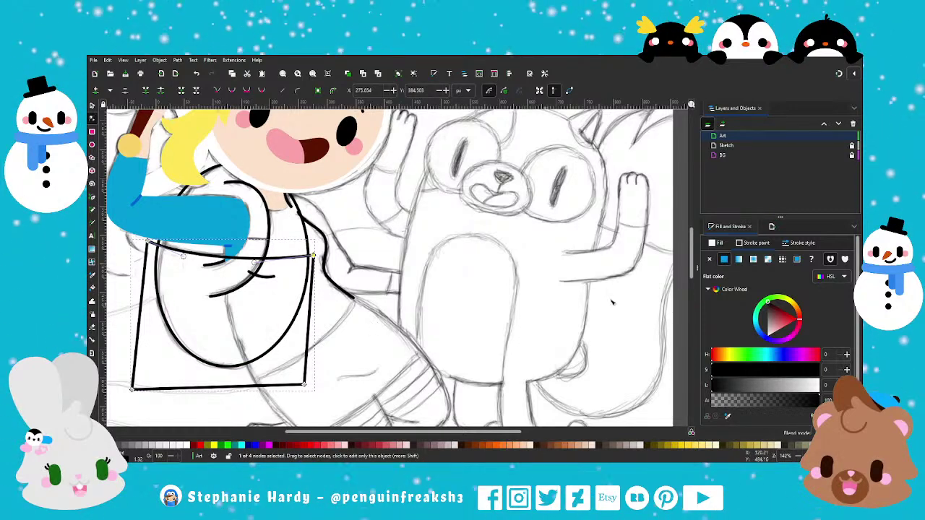
Step: Remove the shirt shape's black outline and fill it with the green swatch
click(709, 259)
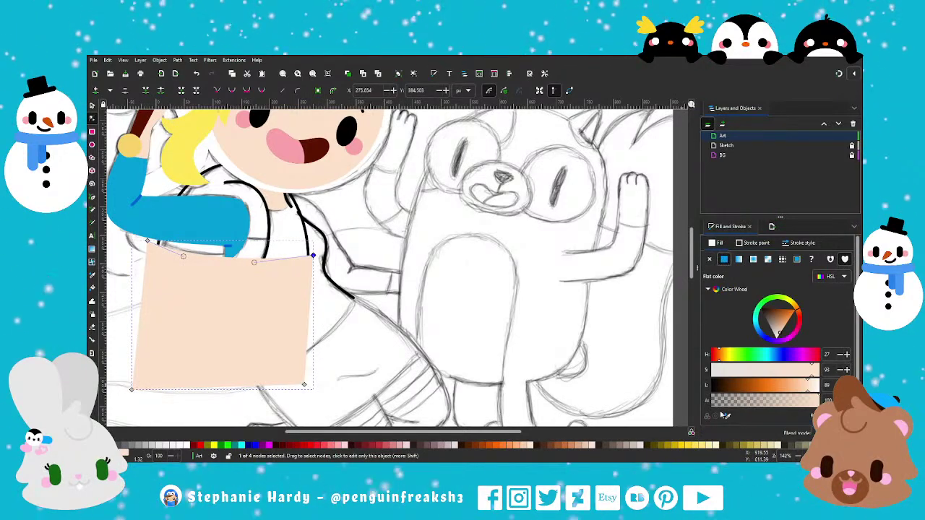
scroll(454, 258, down, 2)
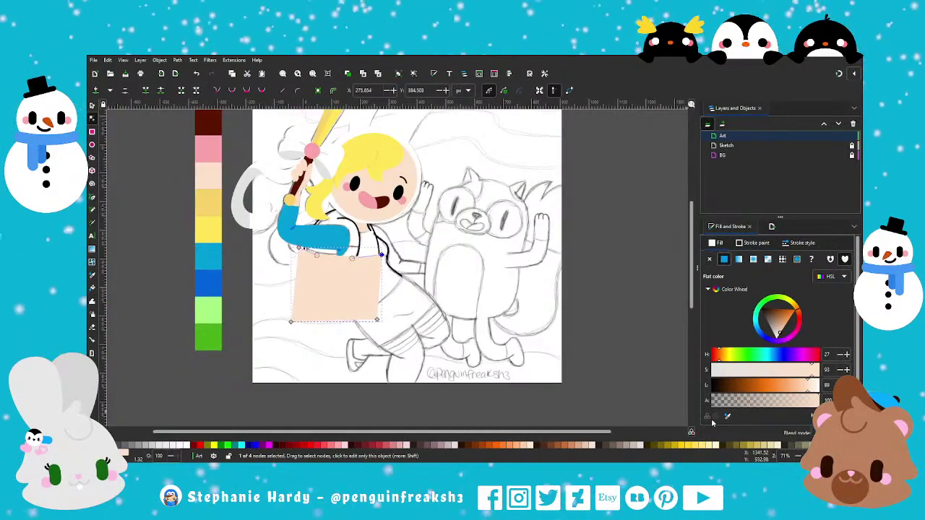
key(d)
click(217, 329)
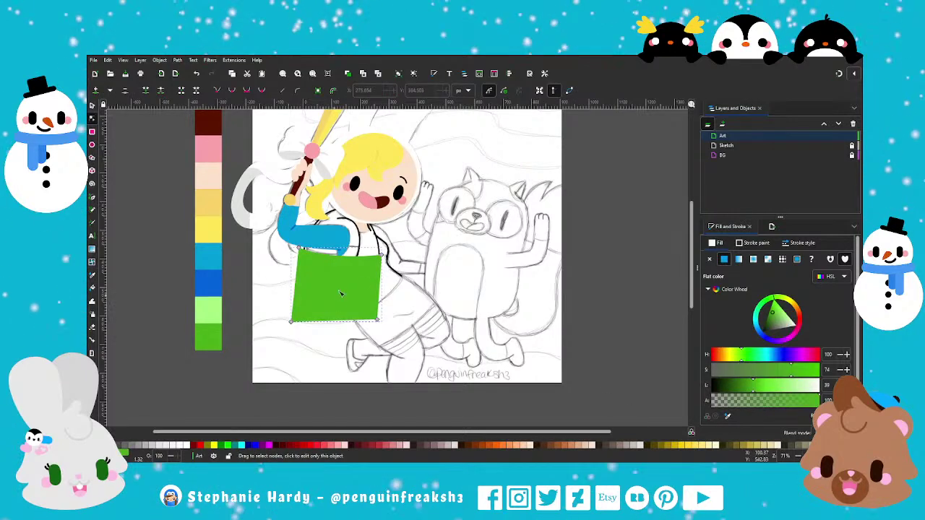
scroll(364, 292, up, 2)
key(n)
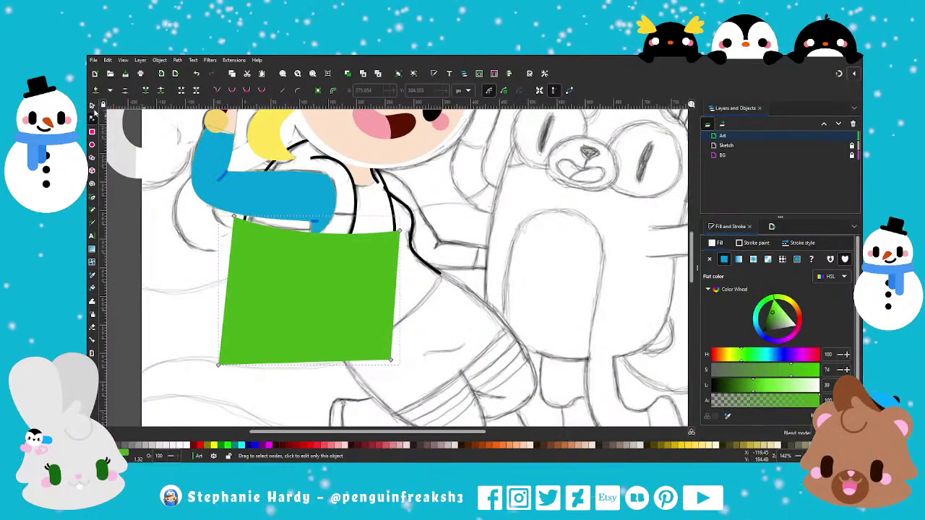
Step: Fill the body ellipse light green and move it into place over the shirt
click(92, 106)
click(448, 220)
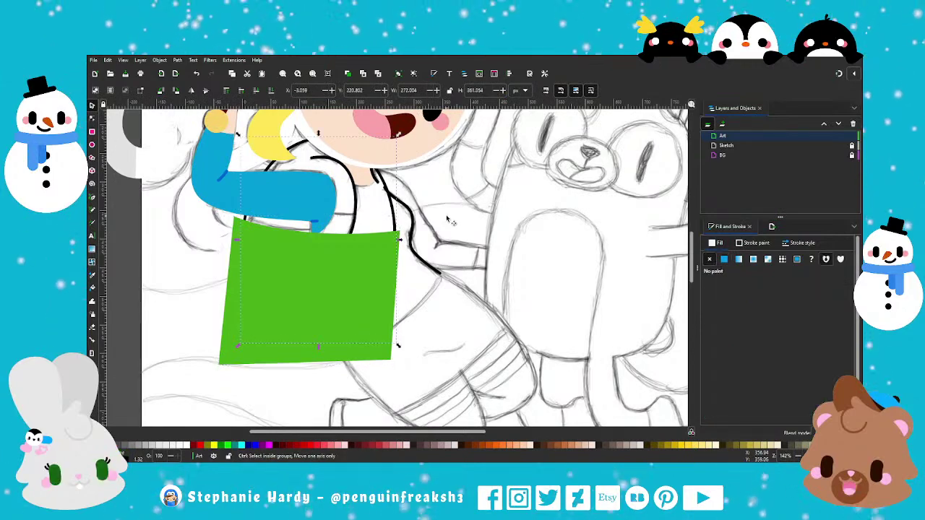
scroll(448, 221, down, 1)
click(724, 259)
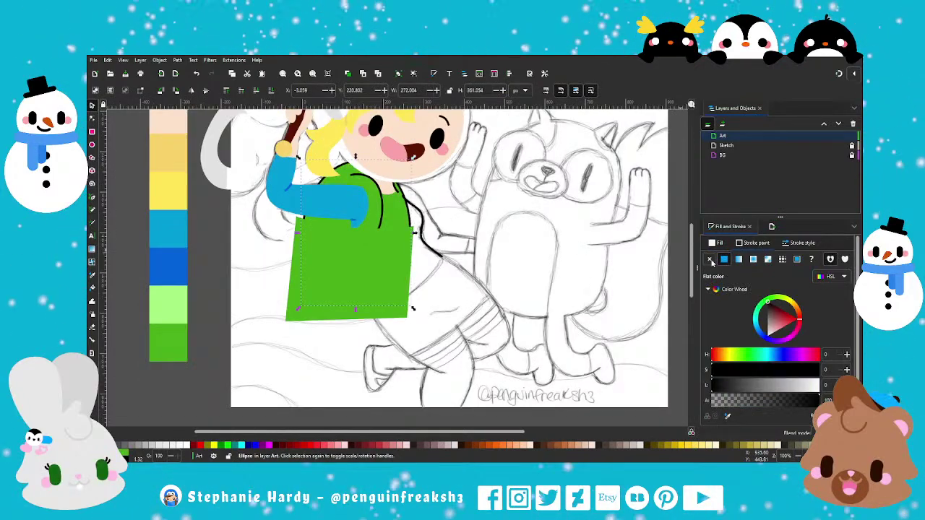
key(d)
click(162, 313)
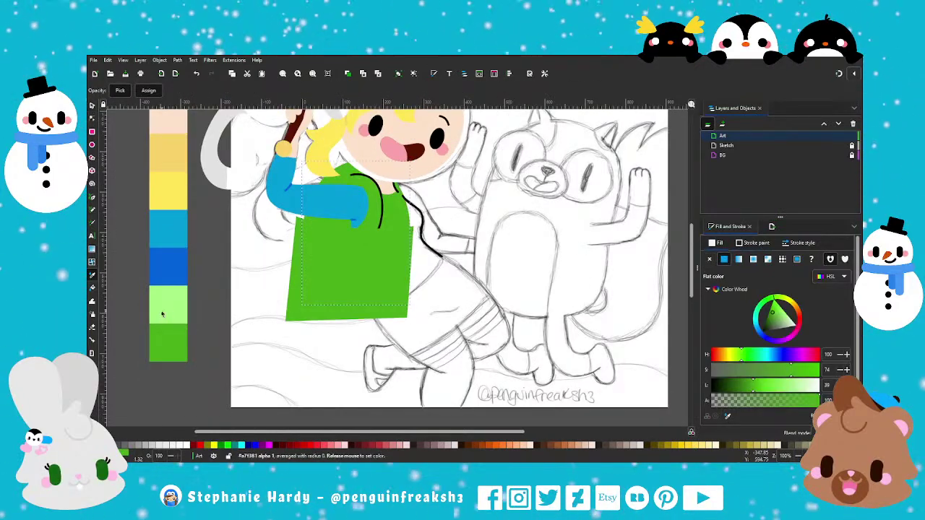
key(s)
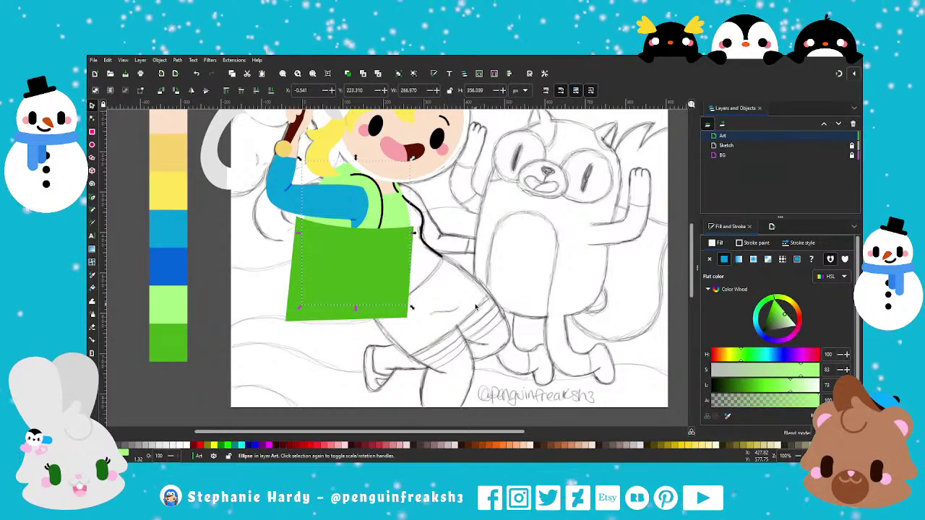
key(Home)
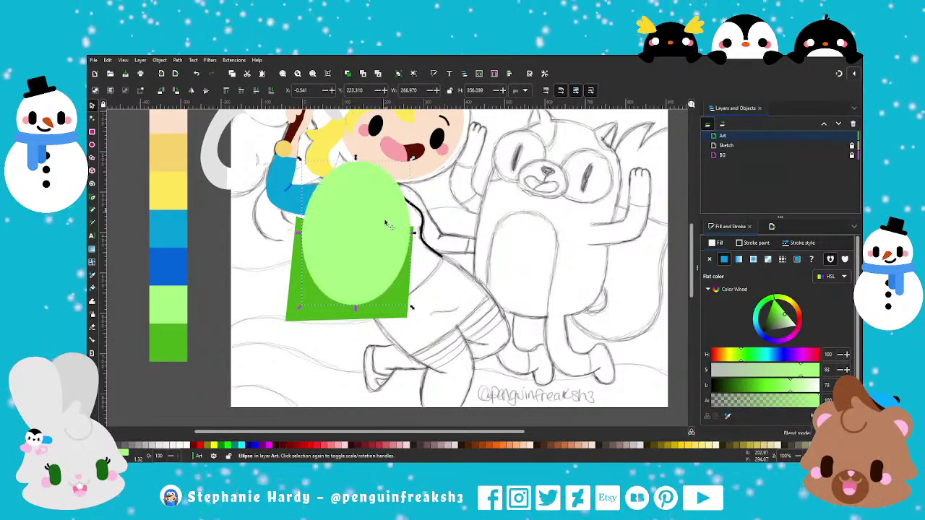
Step: Union the light-green ellipse with the dark-green shirt rectangle into one shape
shift+click(295, 282)
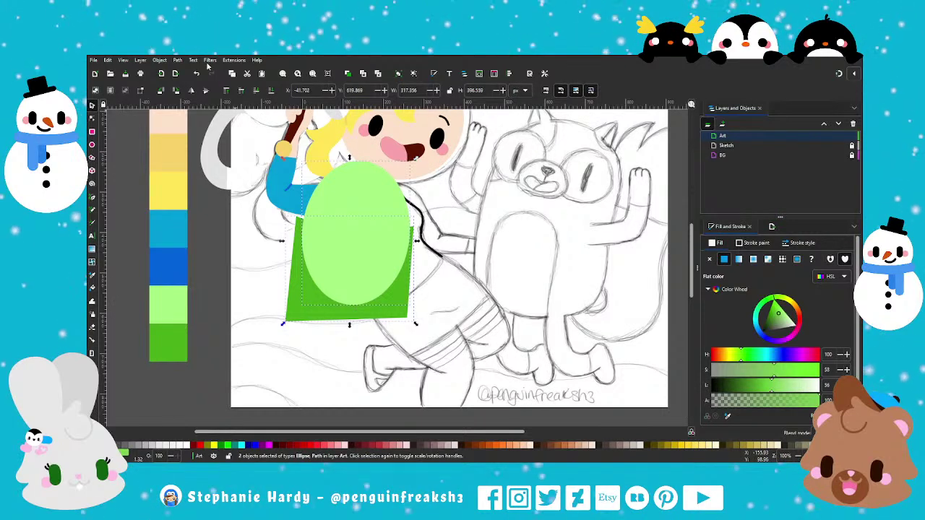
key(ctrl+asterisk)
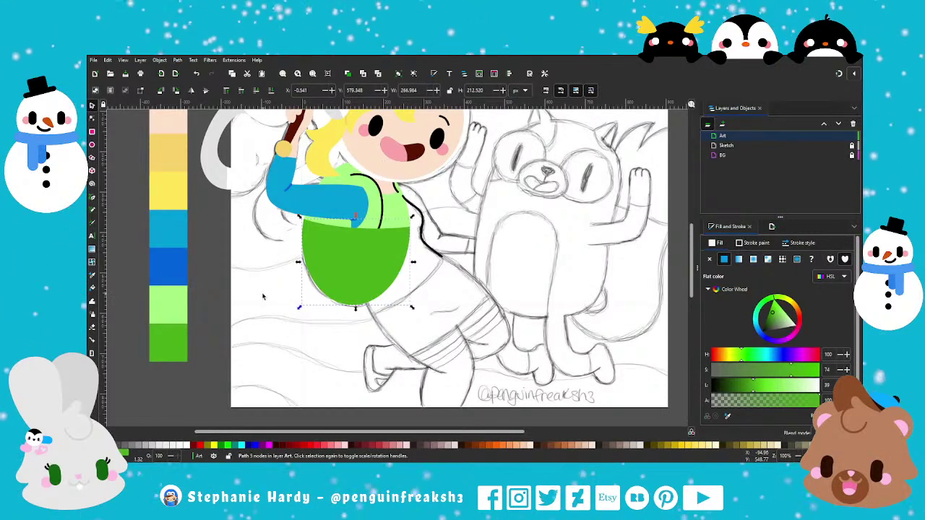
key(Escape)
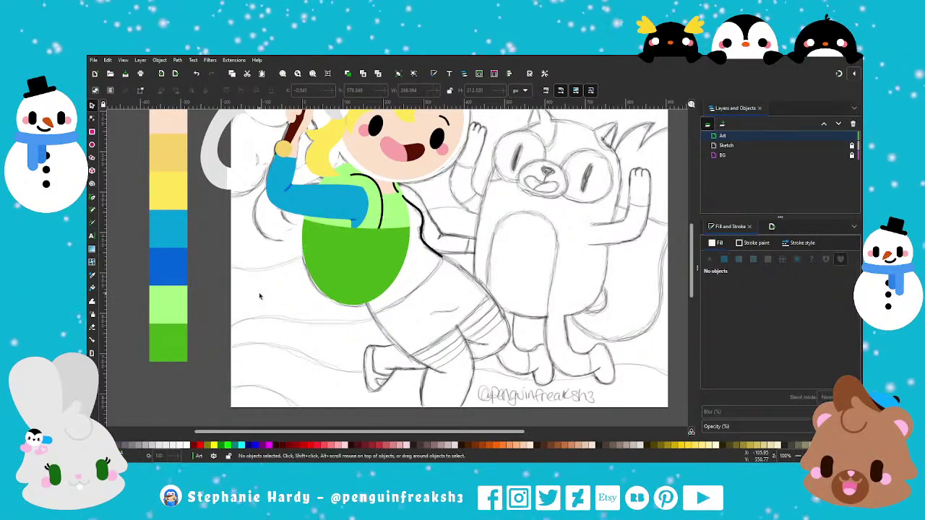
scroll(333, 248, down, 1)
scroll(340, 239, up, 1)
Step: Lower the merged shirt shape beneath the black arm line
click(348, 224)
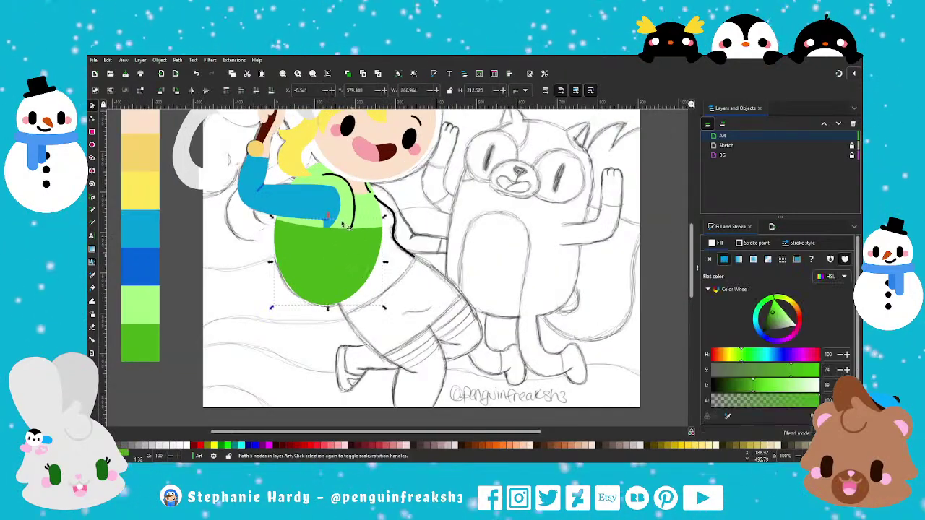
key(Page_Down)
key(Page_Up)
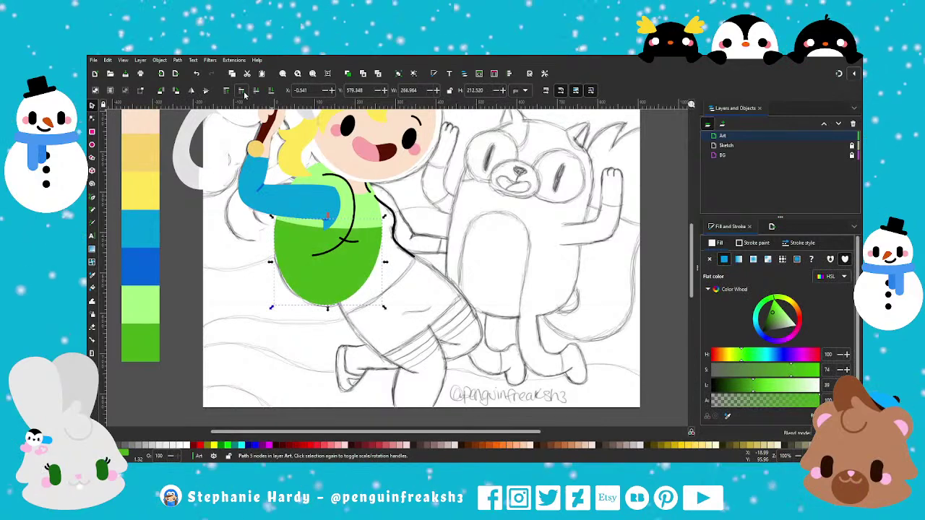
key(Escape)
scroll(304, 260, down, 1)
scroll(318, 239, up, 1)
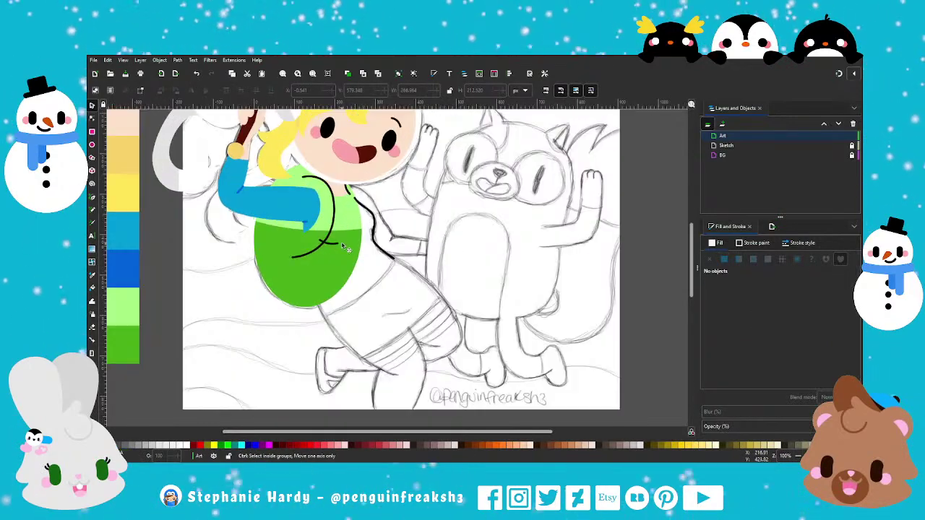
scroll(327, 229, up, 2)
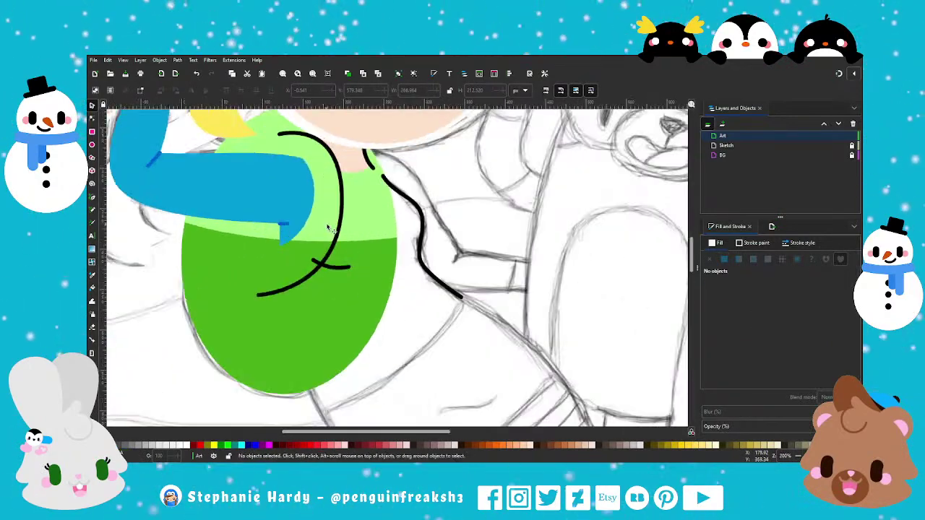
Step: Move the white C-shape off the shirt and raise the two small hand lines to the top
click(91, 198)
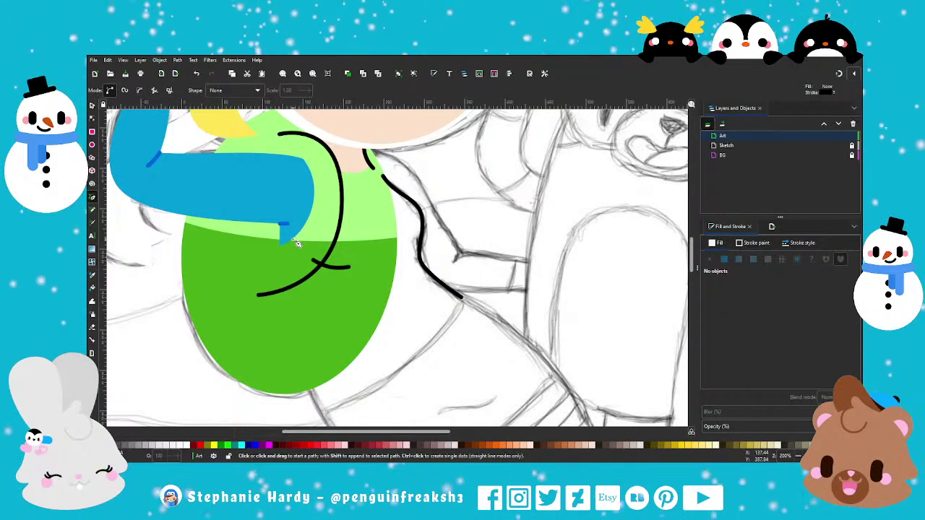
click(92, 105)
click(294, 272)
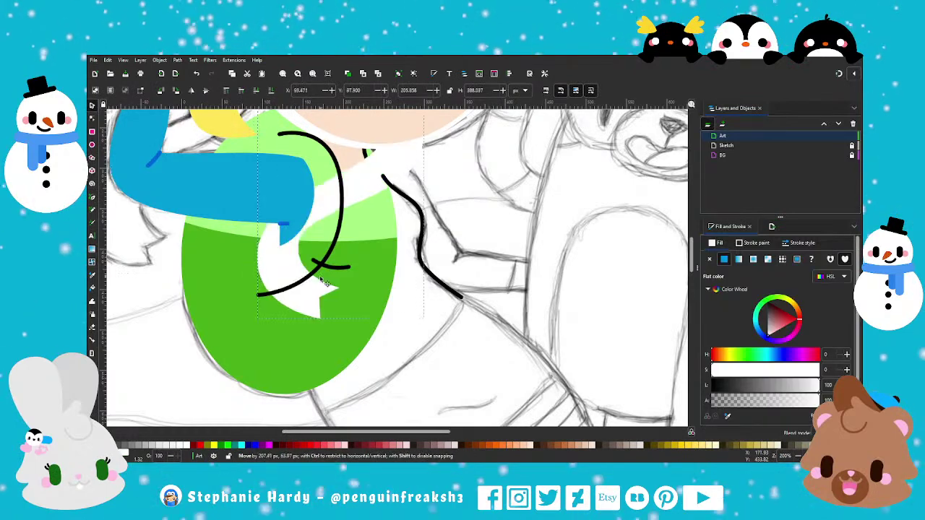
drag(294, 274, 282, 275)
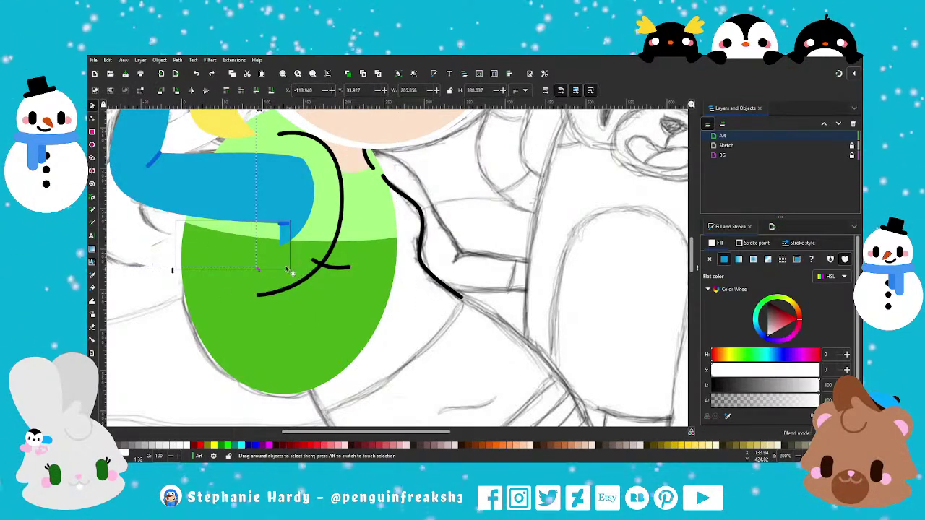
drag(238, 268, 304, 213)
click(224, 90)
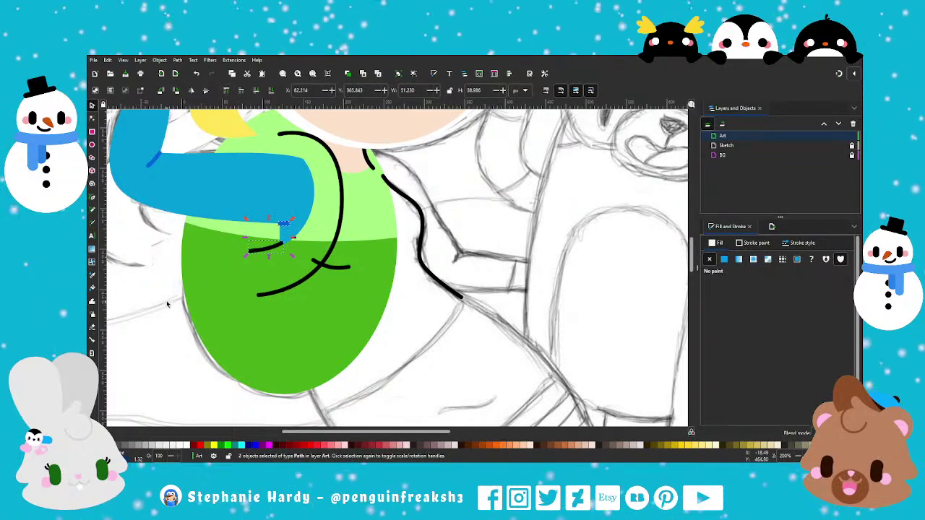
key(Escape)
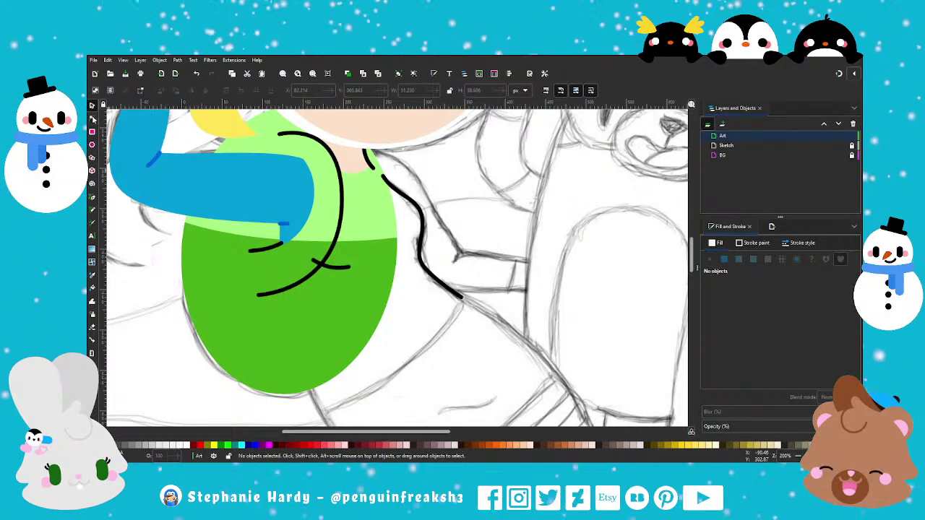
Step: Adjust a node of the small blue upper-arm stroke and check the blue stroke at the hand
key(n)
scroll(159, 174, up, 3)
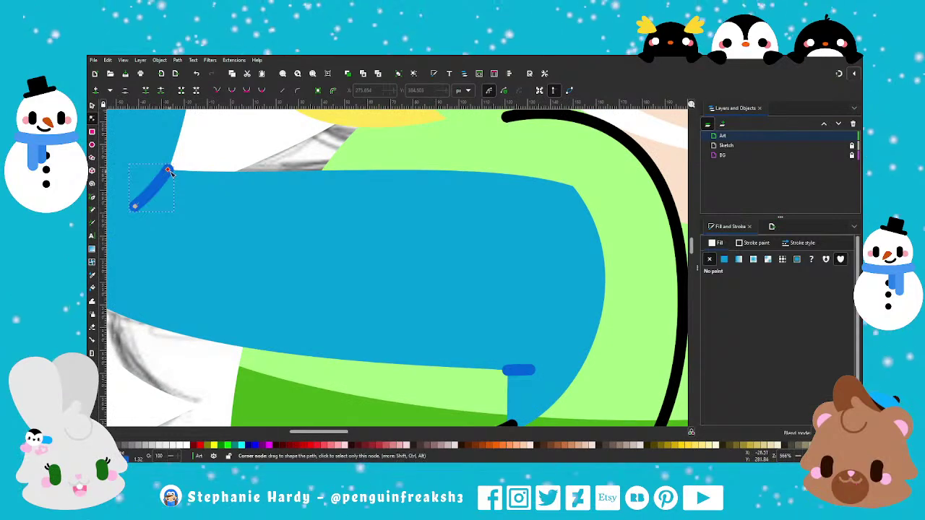
click(165, 173)
drag(165, 175, 166, 177)
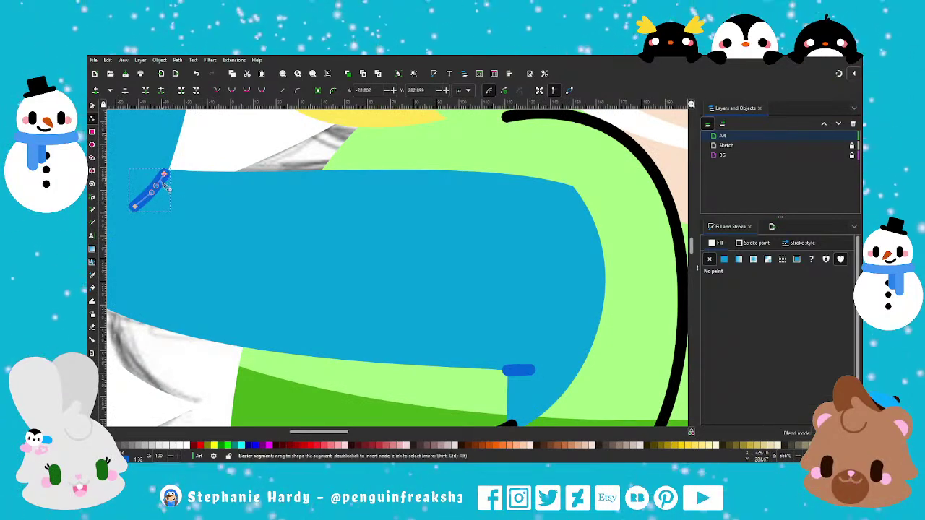
scroll(193, 197, down, 3)
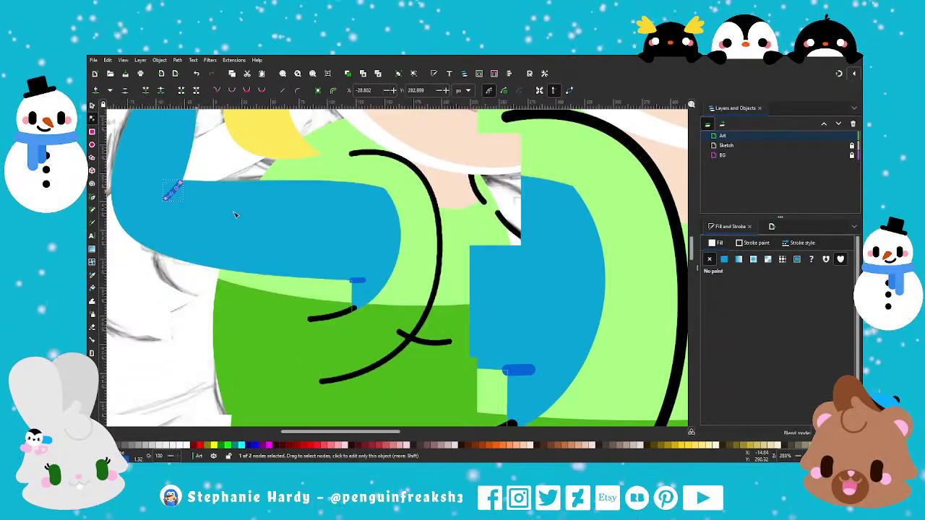
scroll(351, 241, up, 4)
click(333, 245)
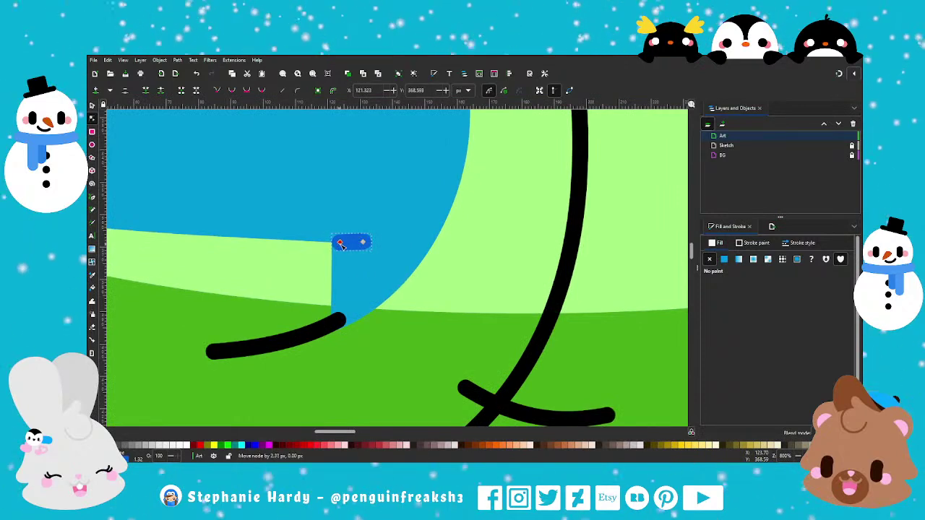
scroll(334, 265, down, 2)
scroll(334, 264, down, 1)
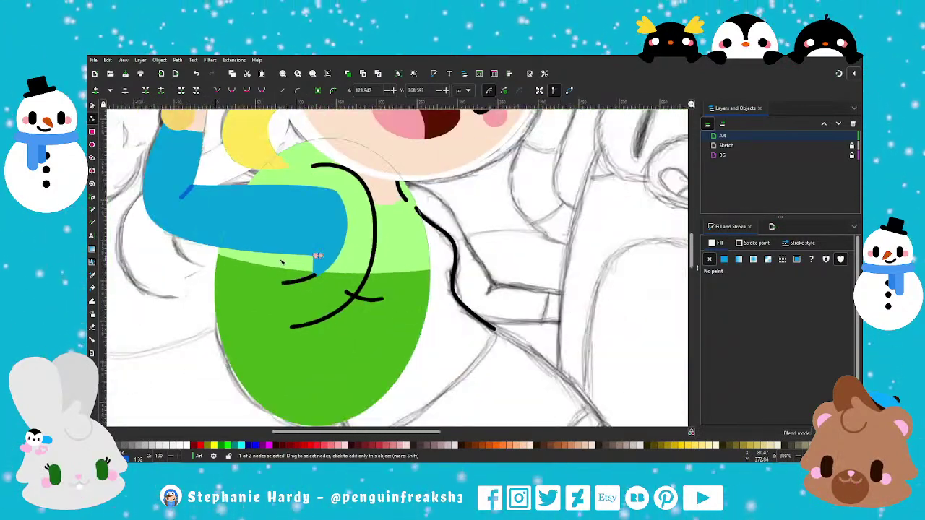
scroll(318, 260, down, 2)
key(s)
click(180, 295)
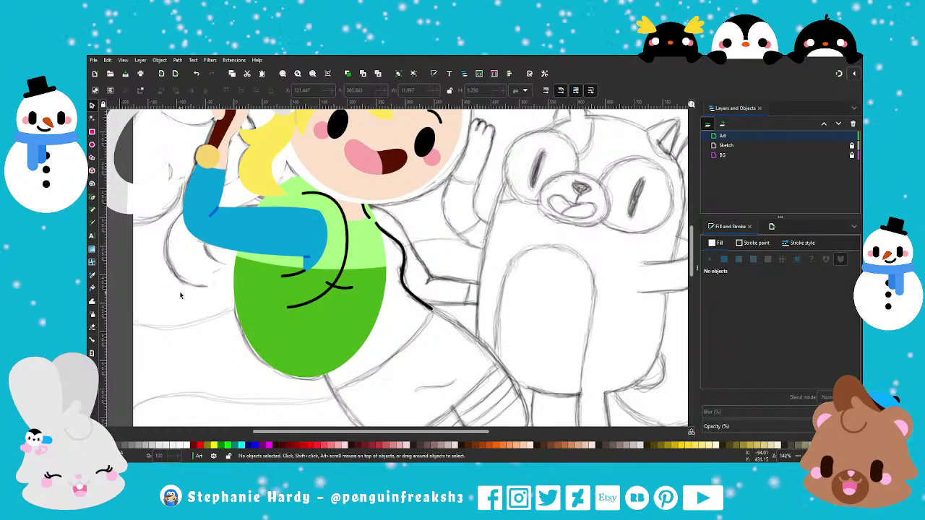
Step: Set the short line below the hand to a blue stroke
click(295, 279)
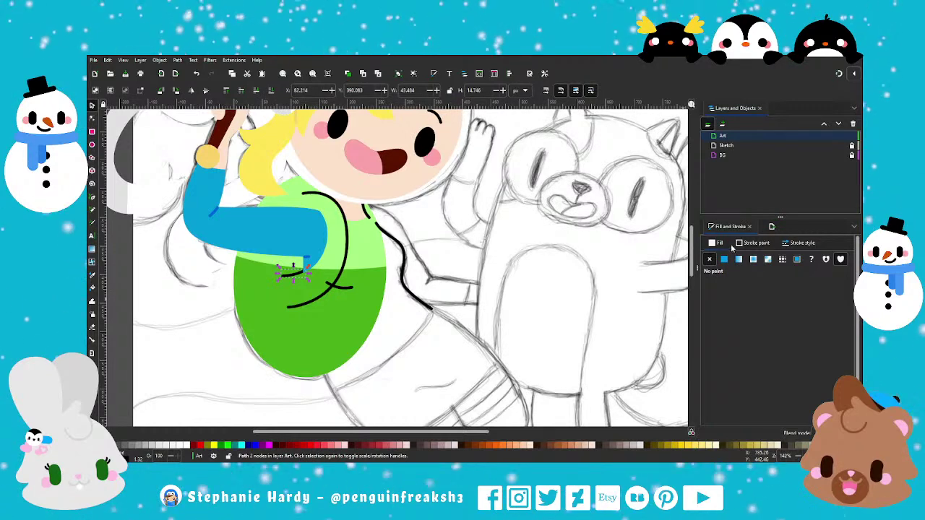
click(757, 244)
key(d)
shift+click(246, 228)
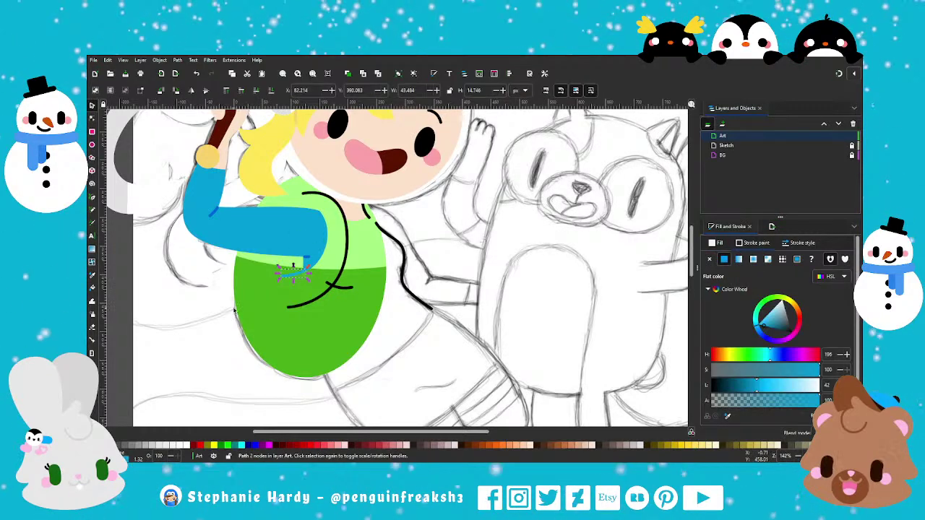
key(Escape)
key(1)
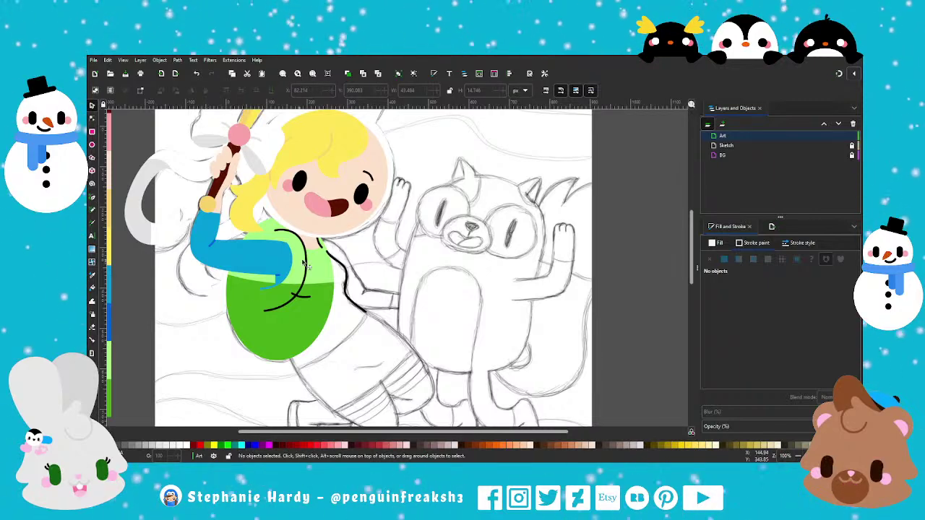
scroll(306, 281, up, 2)
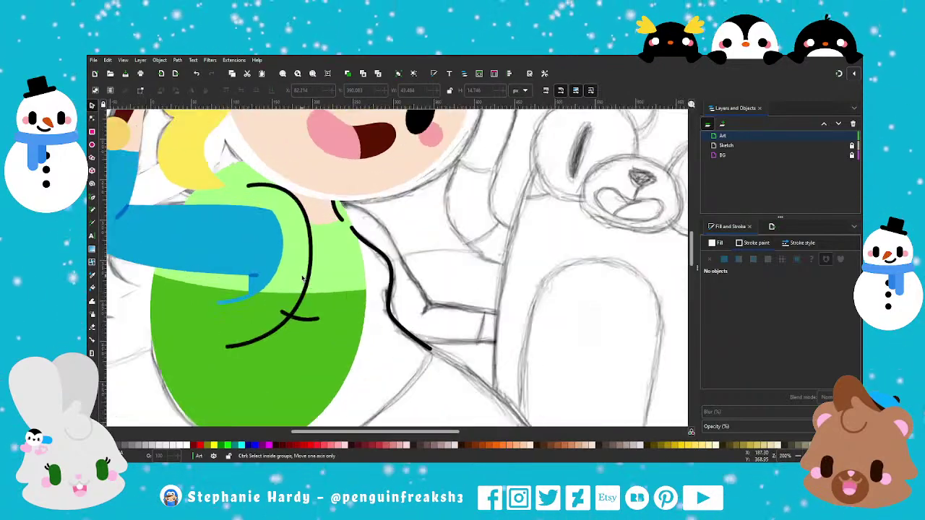
Step: Draw a small four-sided shape between the sleeve end and the torso line
click(92, 197)
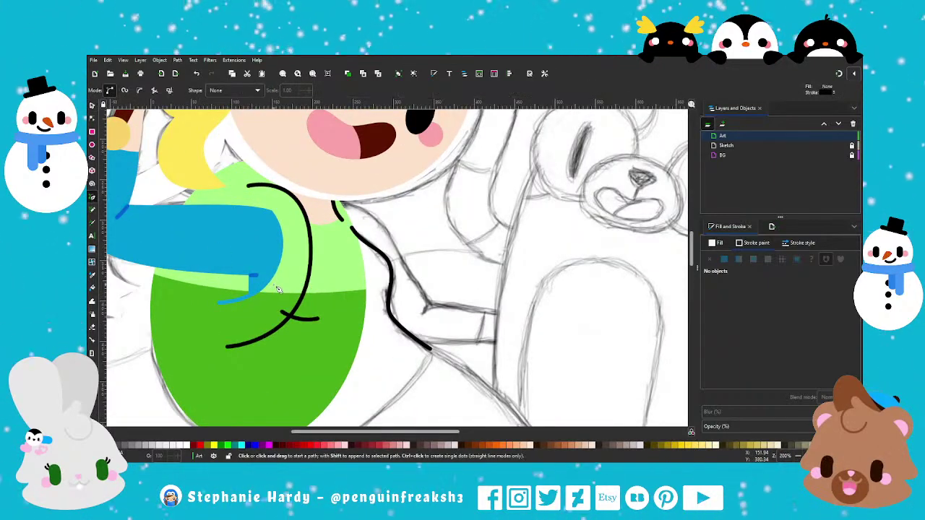
click(300, 318)
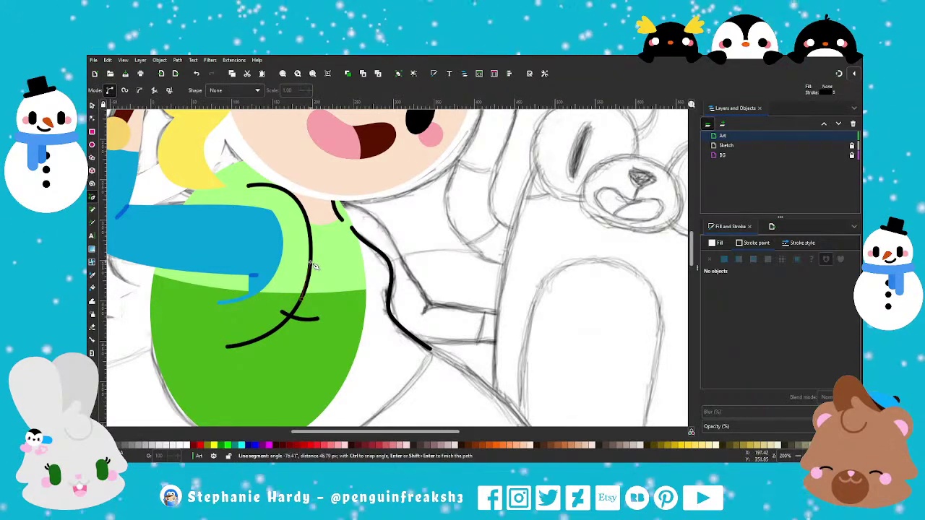
click(311, 274)
click(250, 297)
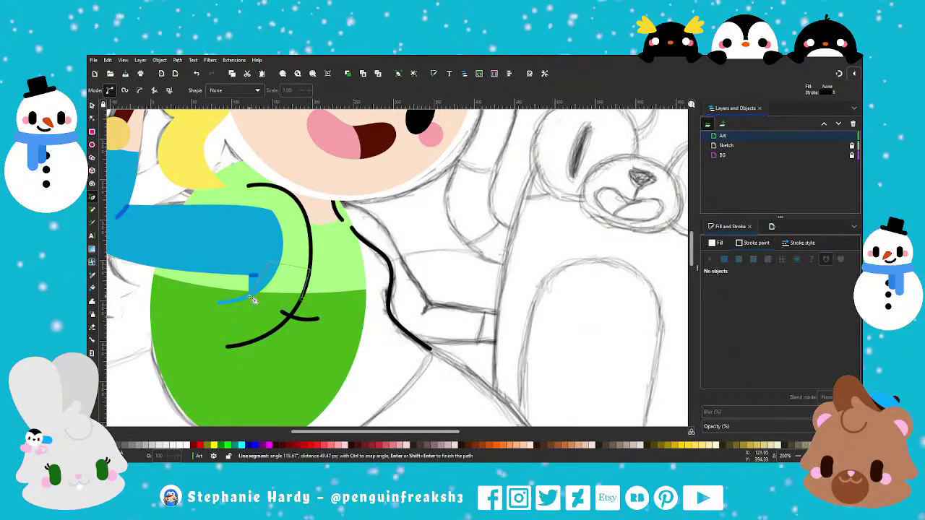
click(311, 296)
Step: Curve the shape's top edge, remove its black outline, and fill it with the shirt's green
key(n)
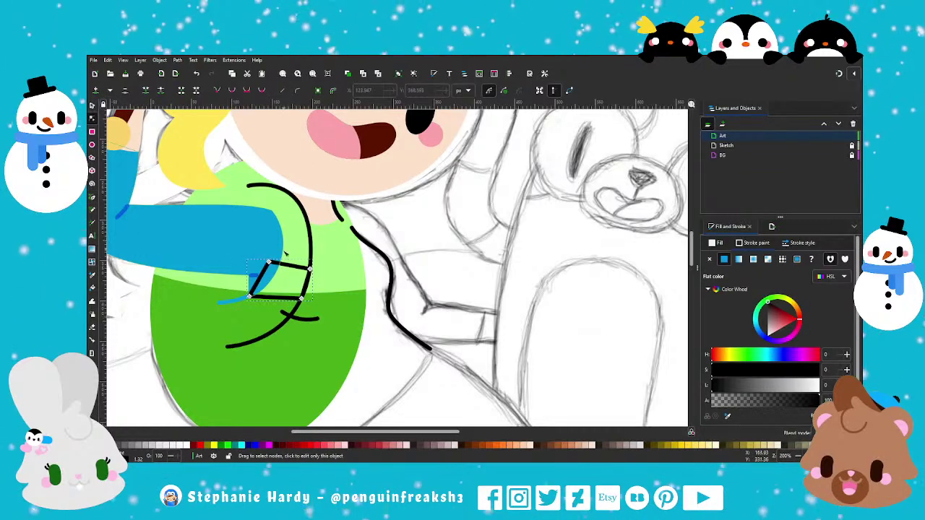
click(269, 265)
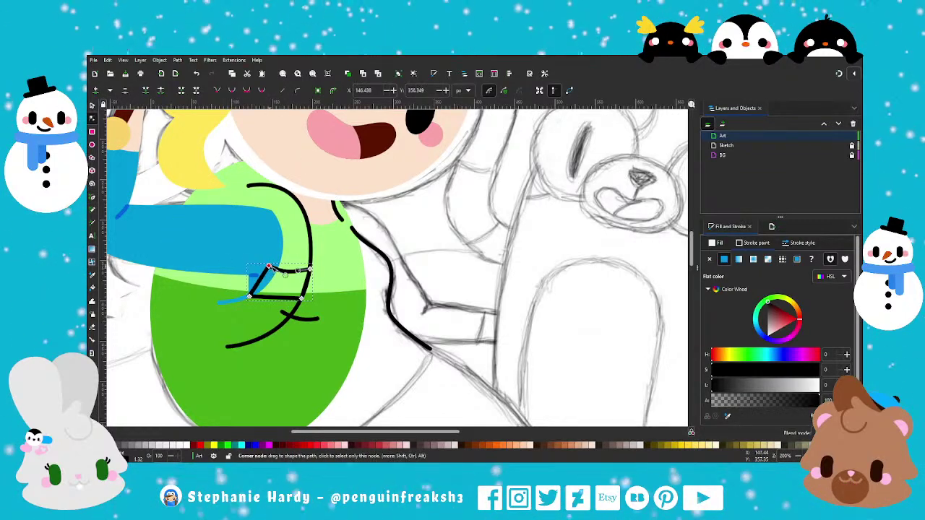
drag(298, 272, 298, 273)
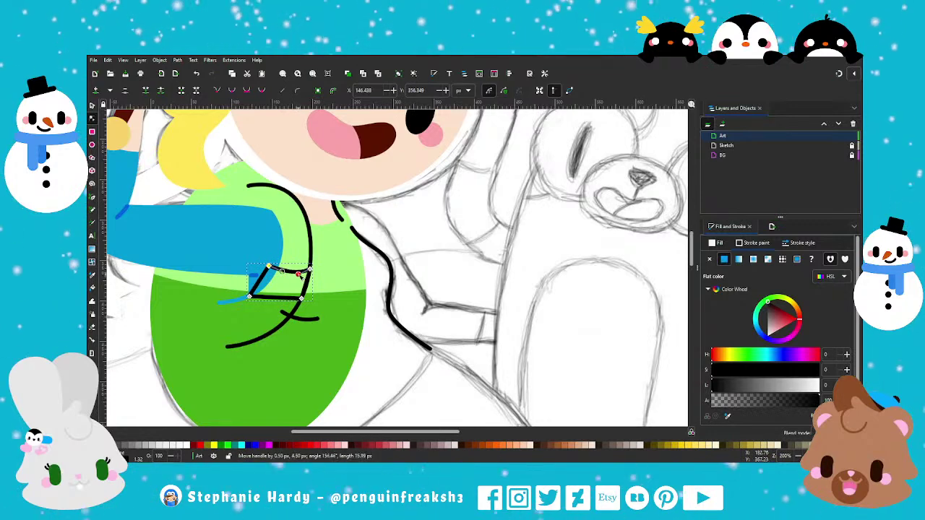
click(714, 262)
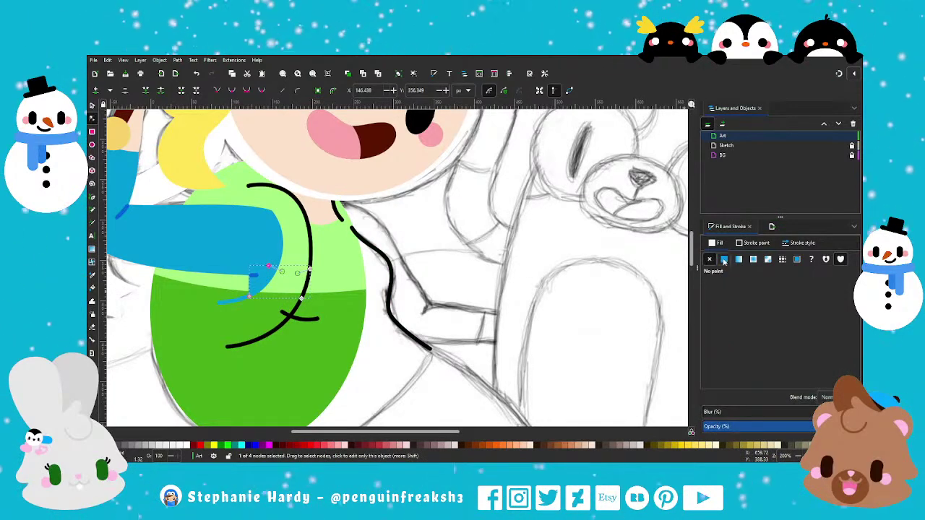
key(d)
click(332, 340)
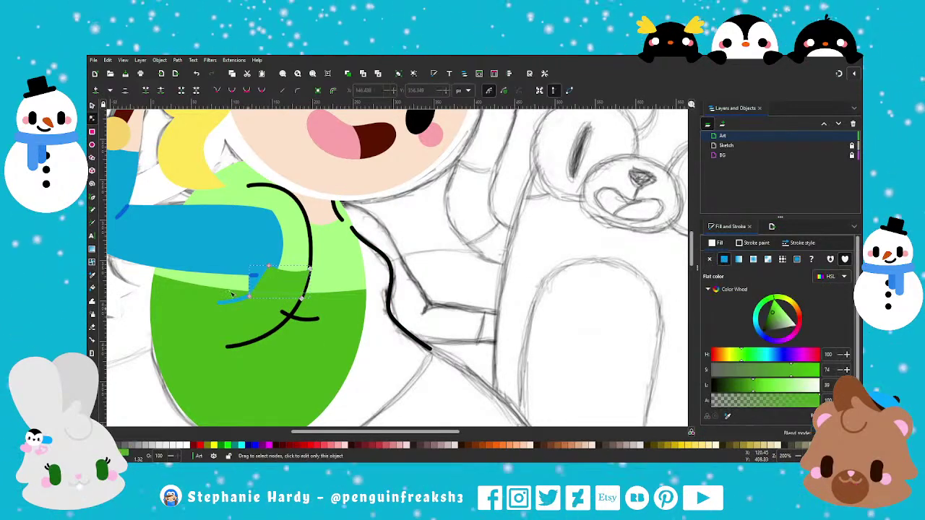
Step: Set the stroke under the sleeve and the curve across the shirt to dark green
key(s)
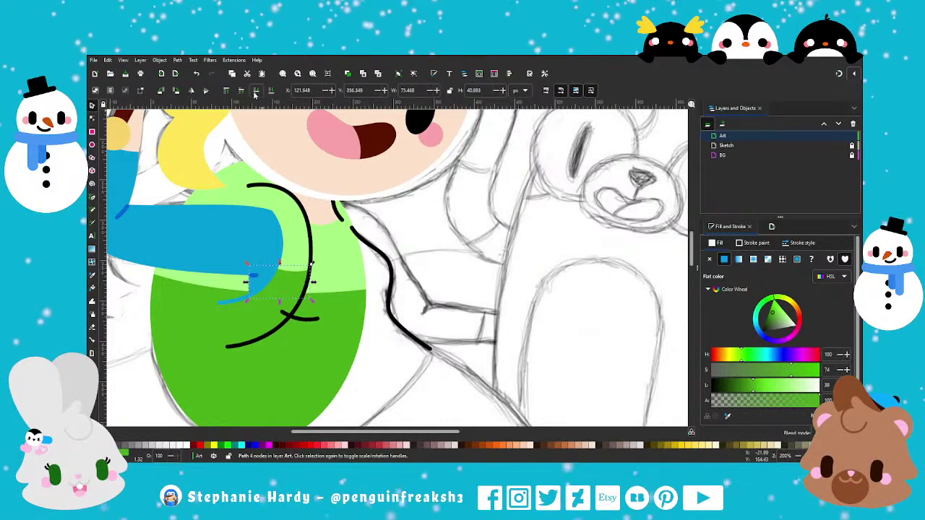
key(Escape)
key(1)
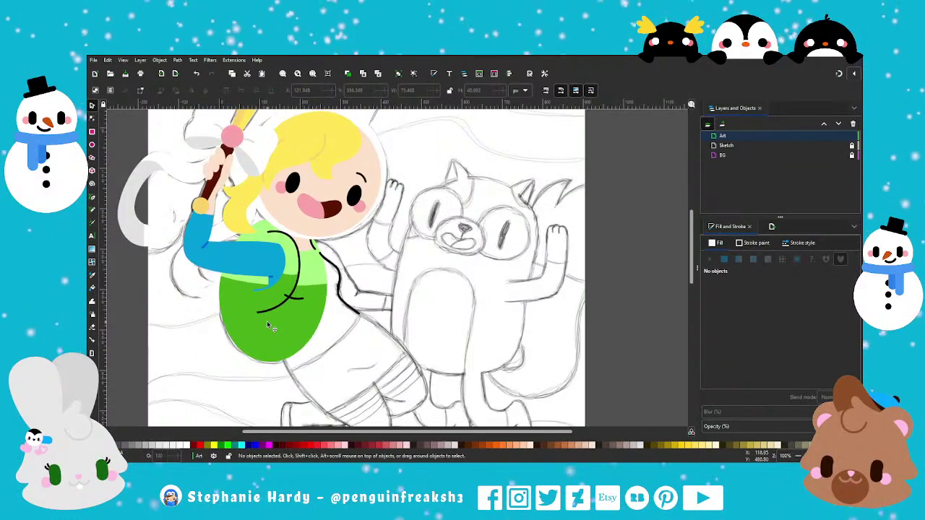
scroll(264, 297, up, 2)
click(264, 274)
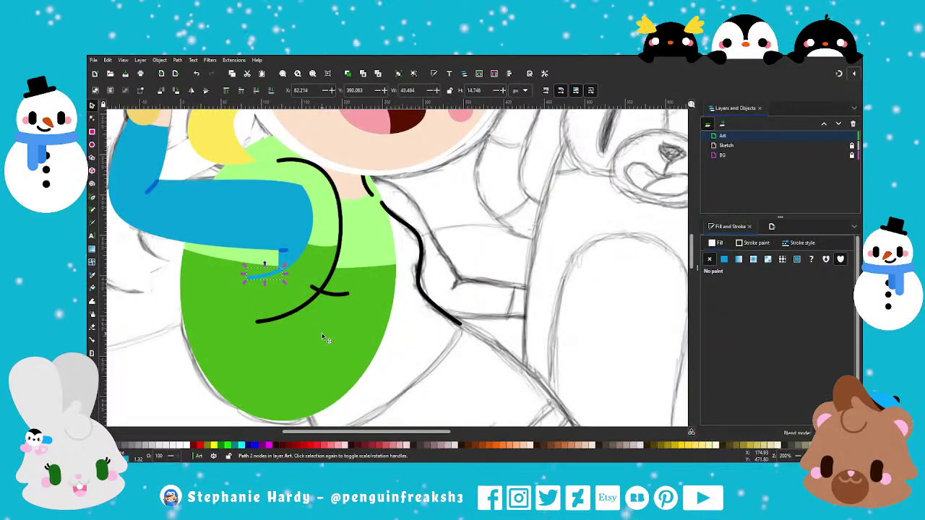
click(760, 243)
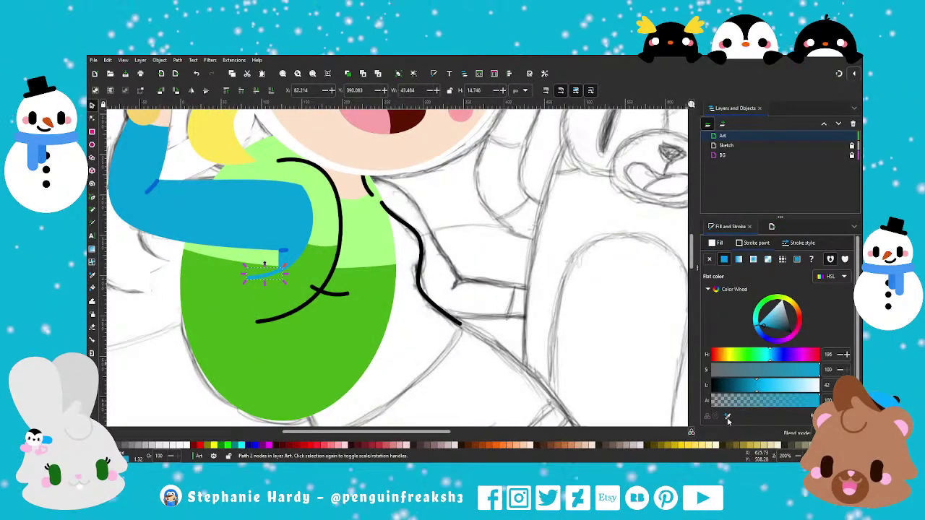
click(728, 418)
click(320, 357)
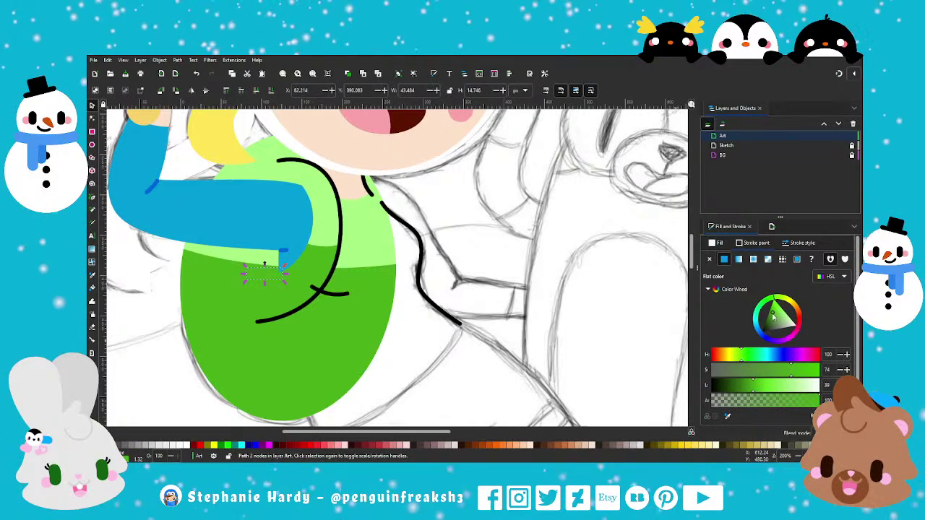
drag(773, 316, 770, 318)
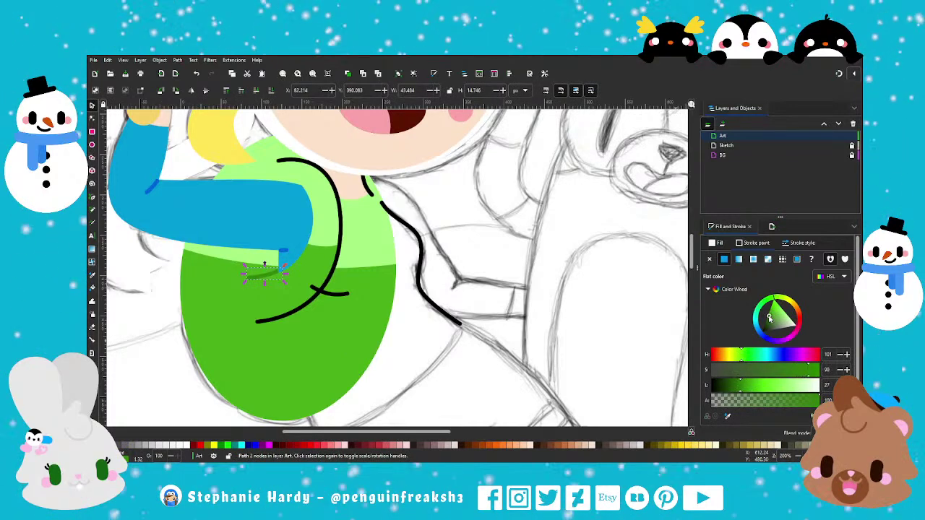
click(339, 254)
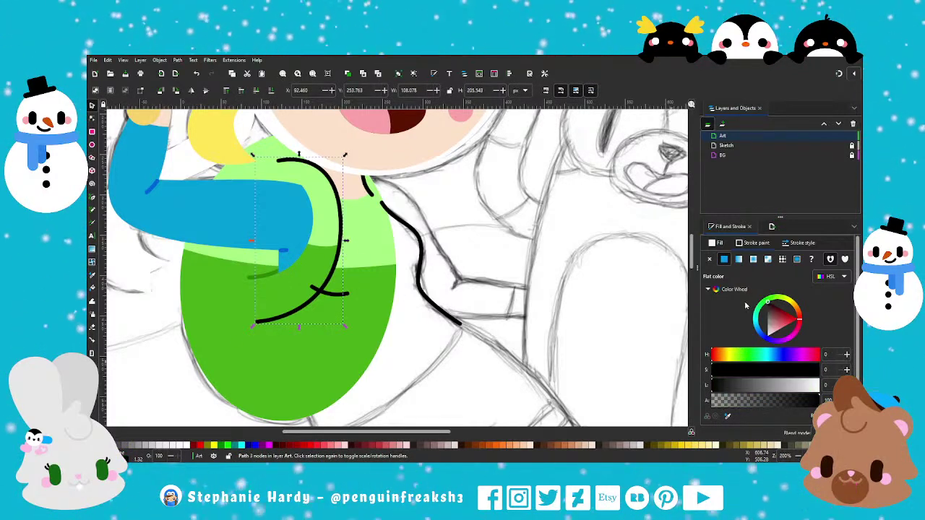
click(727, 418)
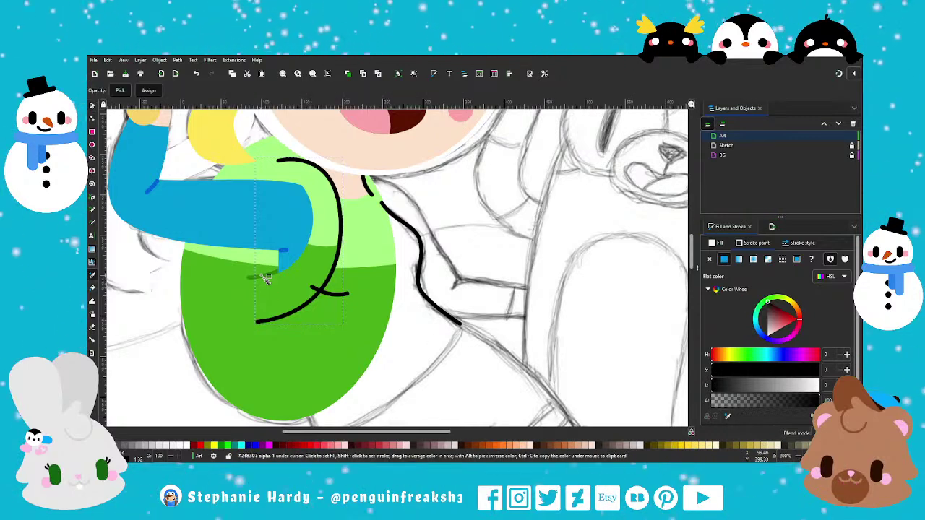
click(260, 277)
click(410, 345)
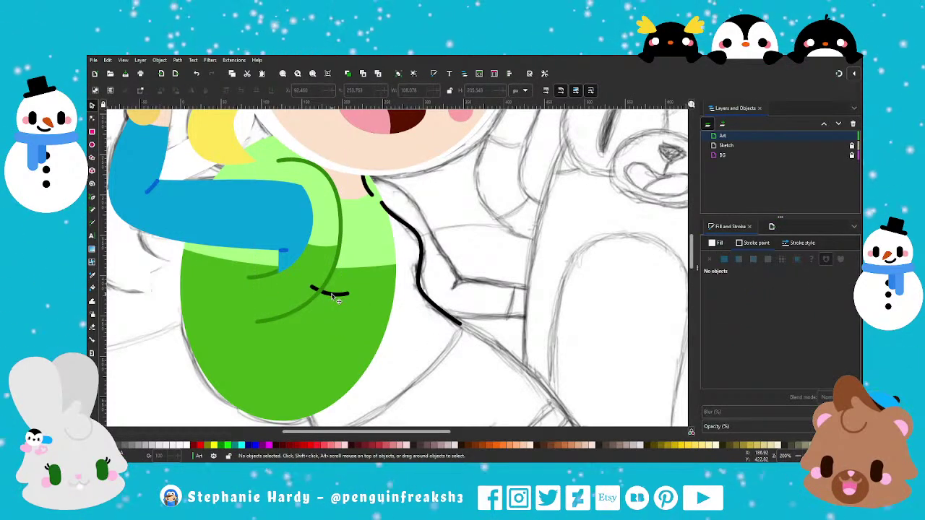
Step: Shorten the short stroke by deleting its left end node
key(n)
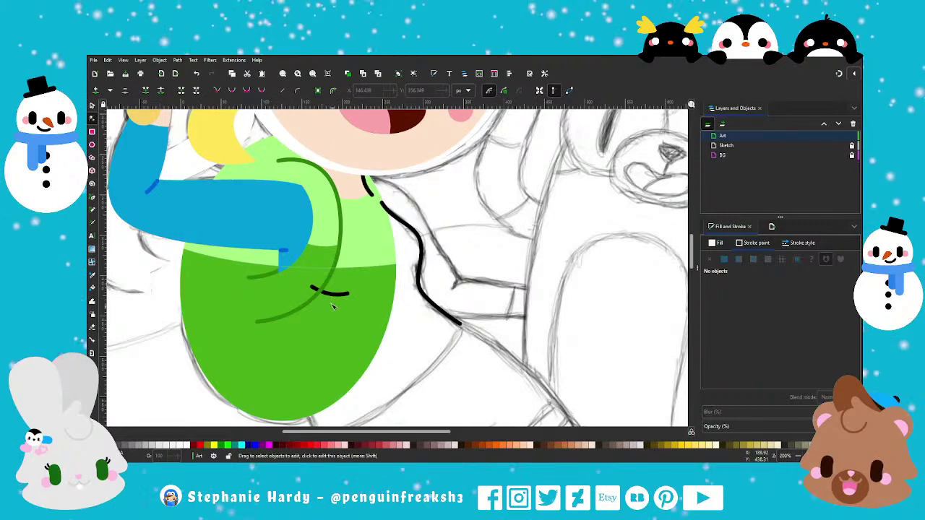
scroll(332, 307, up, 4)
click(271, 258)
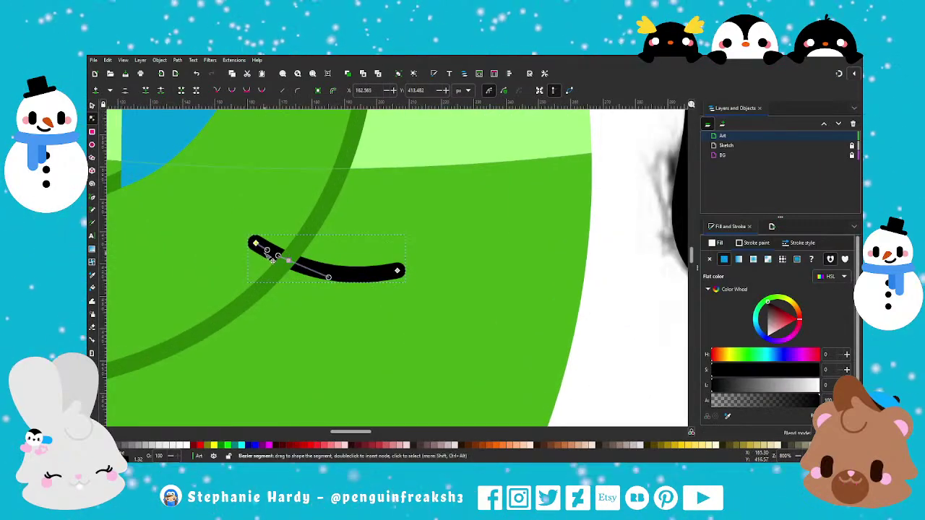
key(Delete)
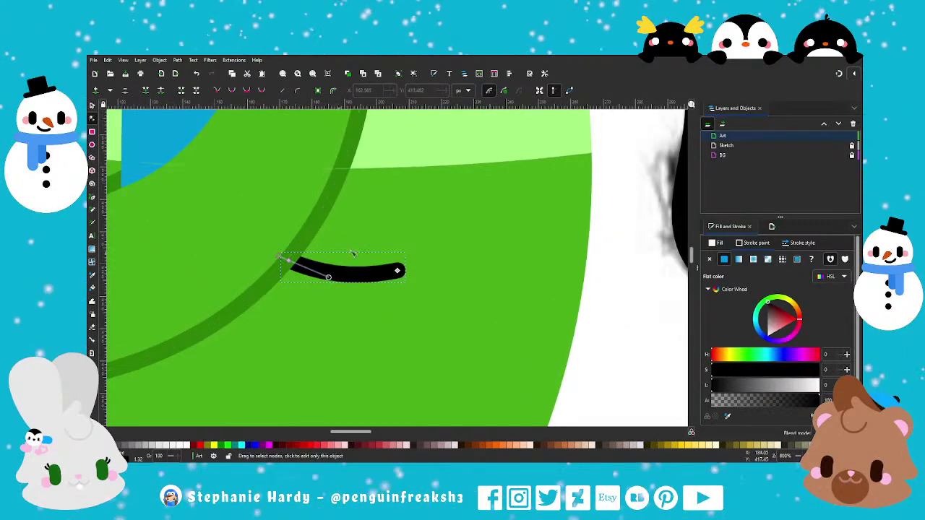
scroll(353, 253, down, 2)
scroll(352, 253, down, 2)
scroll(352, 243, down, 1)
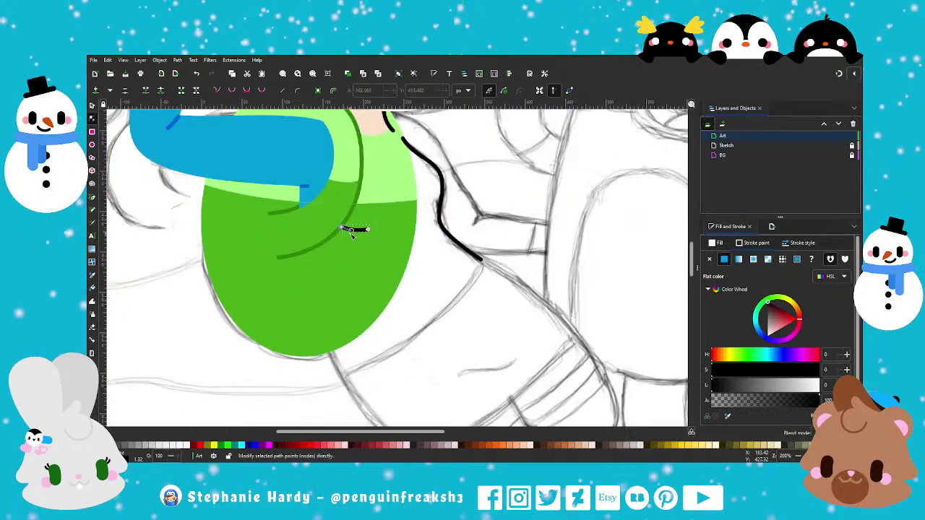
key(s)
scroll(303, 322, down, 2)
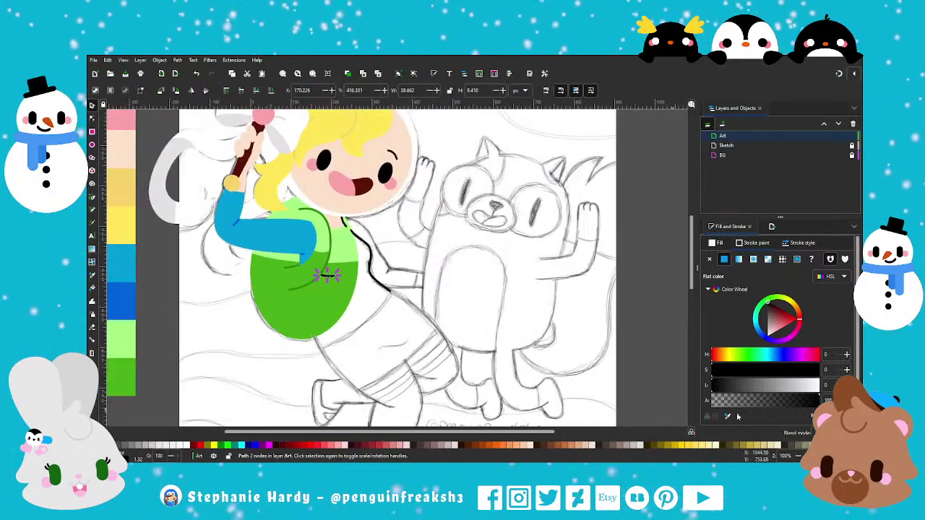
key(d)
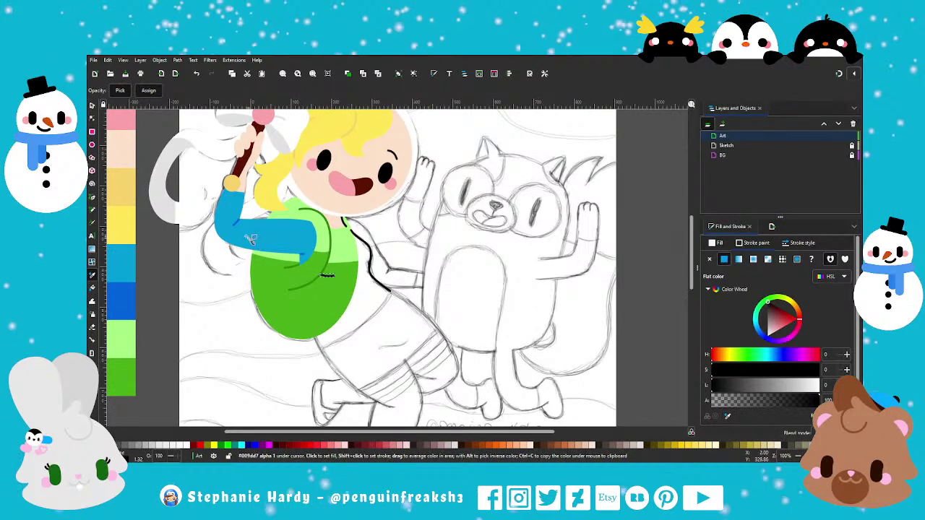
key(s)
key(Escape)
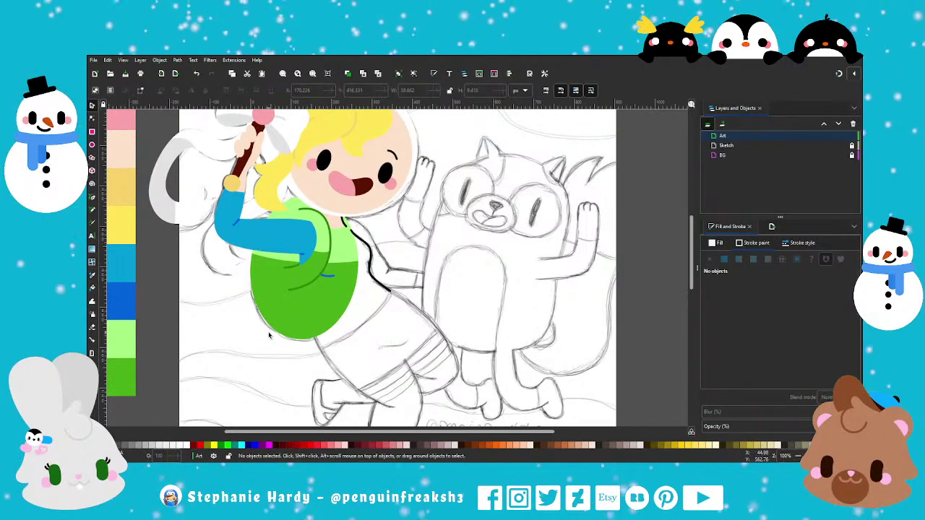
Step: Recolour the black line along the shirt's right edge blue
click(377, 275)
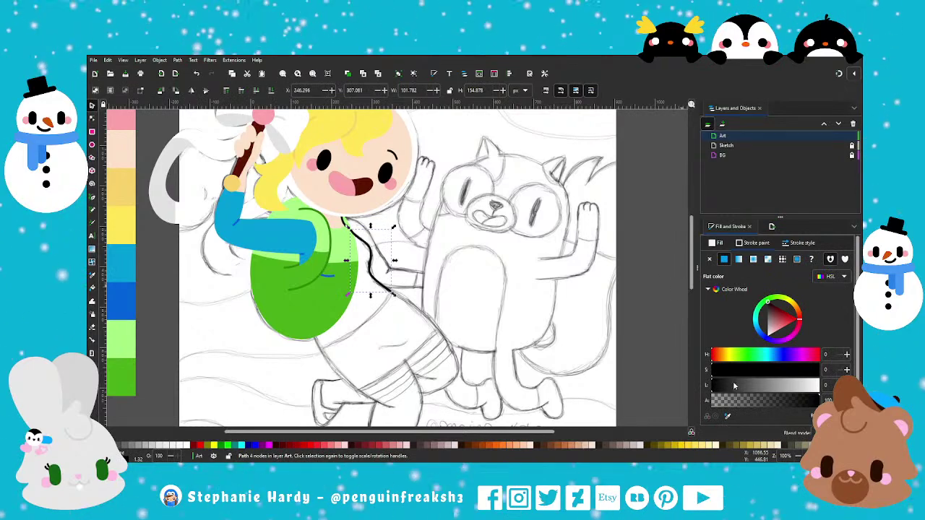
shift+click(131, 300)
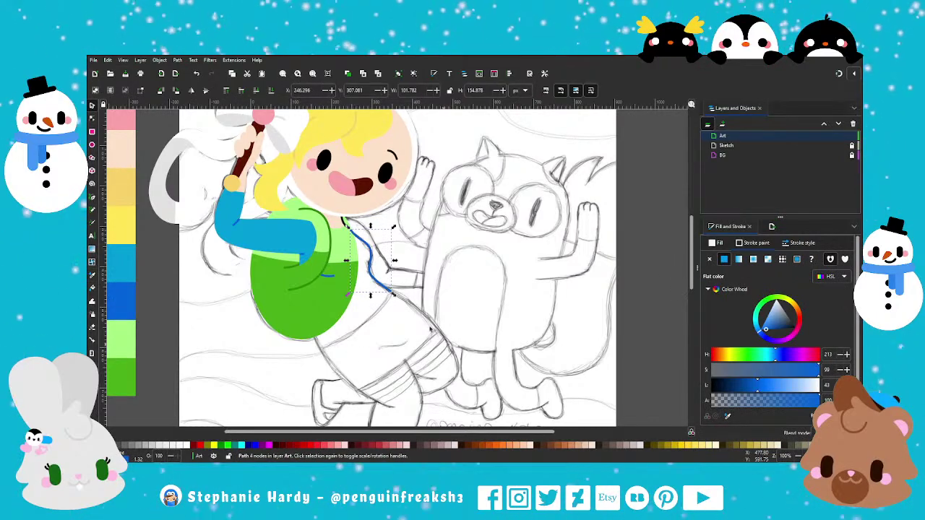
key(Escape)
scroll(289, 217, down, 2)
scroll(289, 217, up, 4)
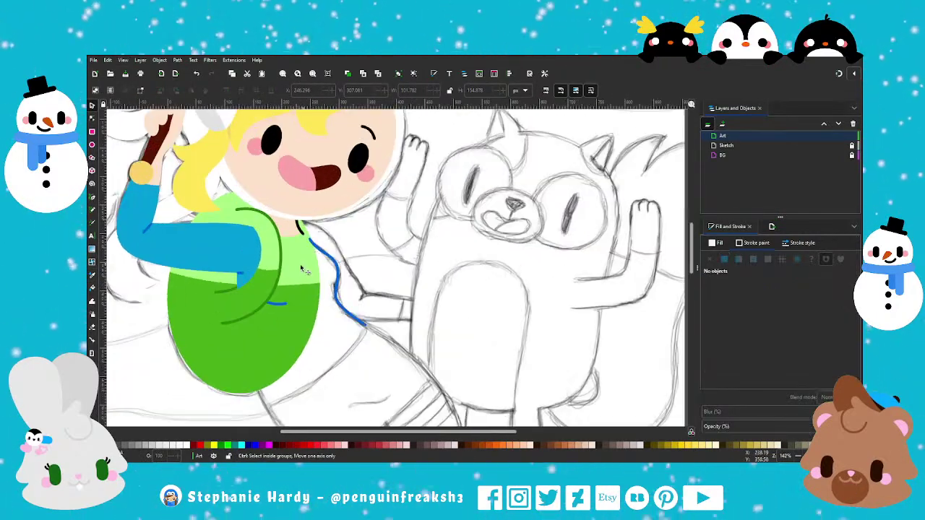
Step: Trace a closed outline from the shoulder out to the arm end and down around the body
click(92, 198)
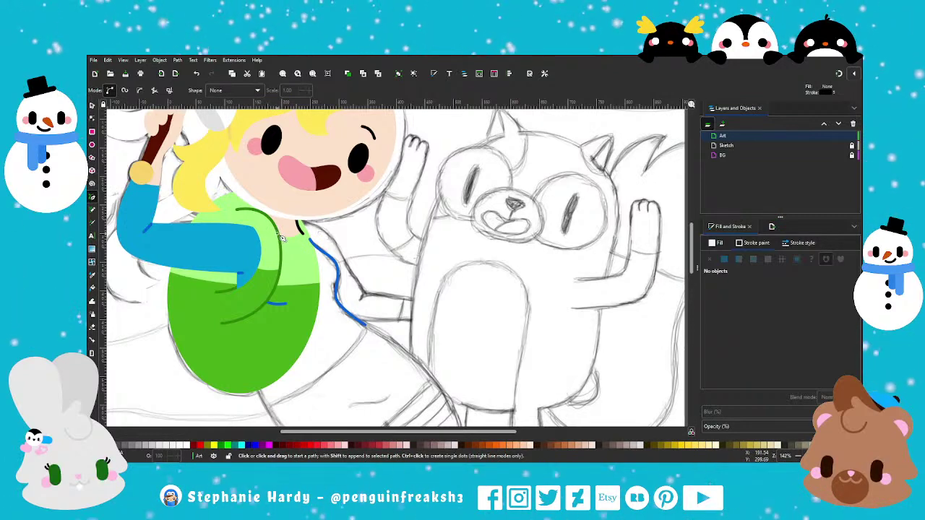
click(296, 224)
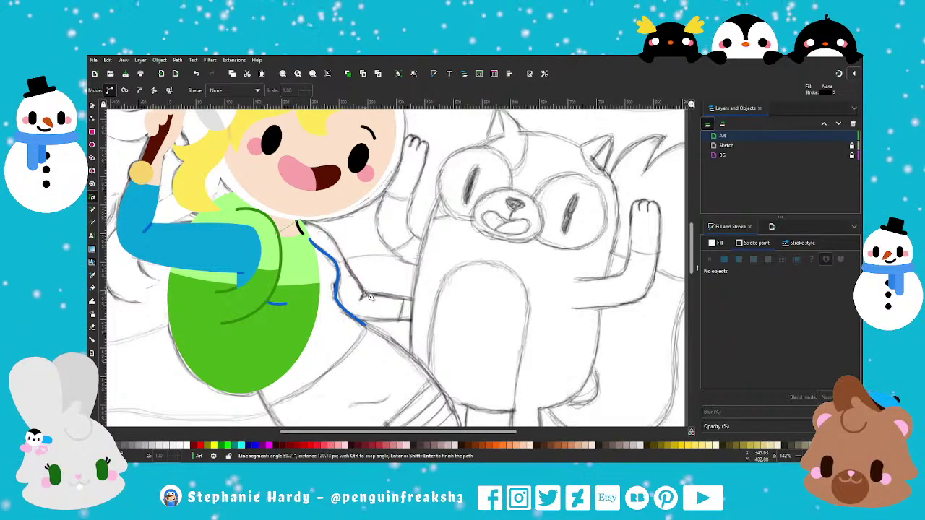
click(408, 299)
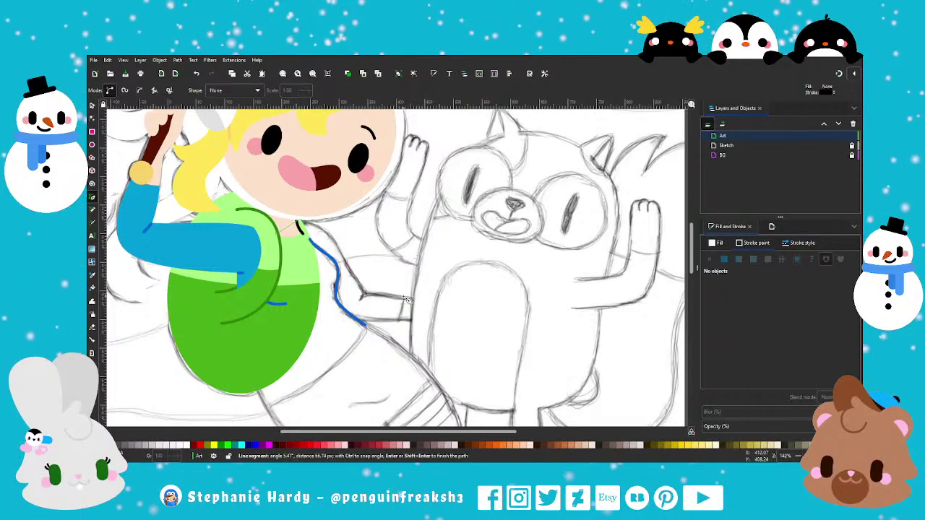
click(363, 324)
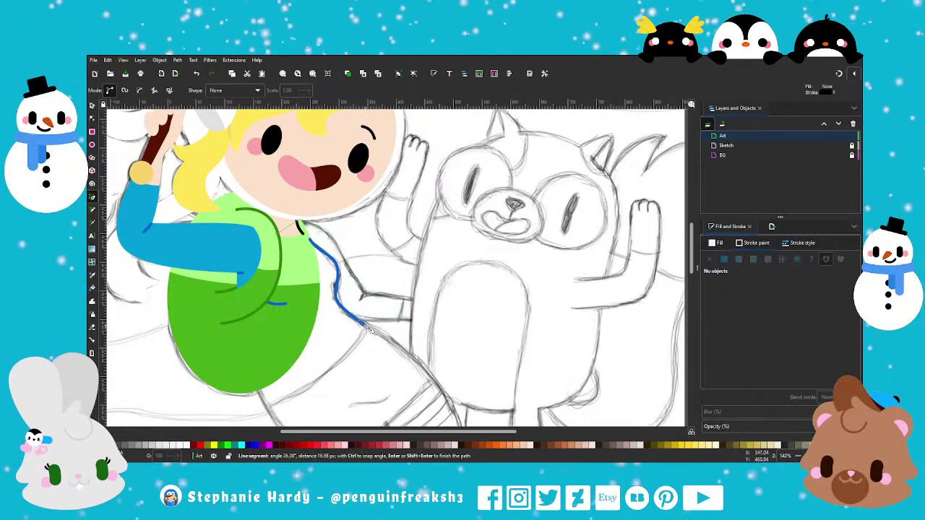
click(260, 396)
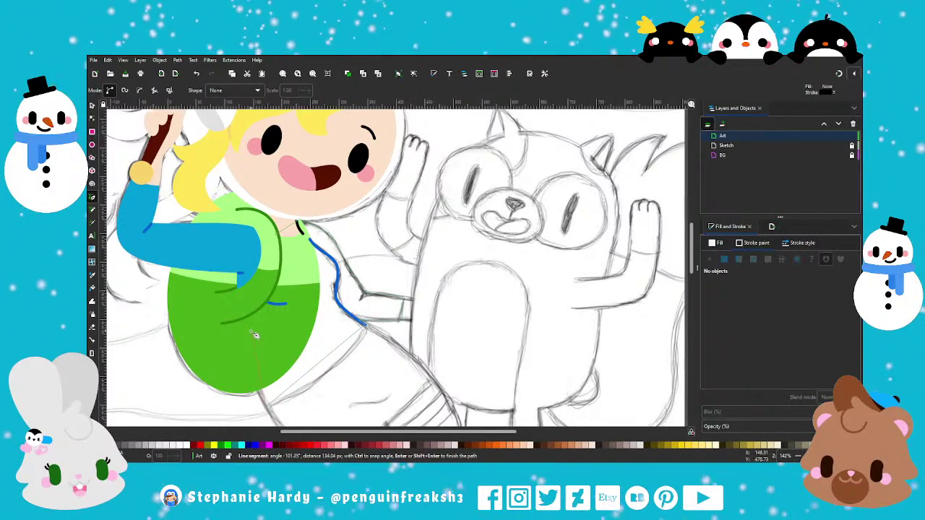
click(246, 325)
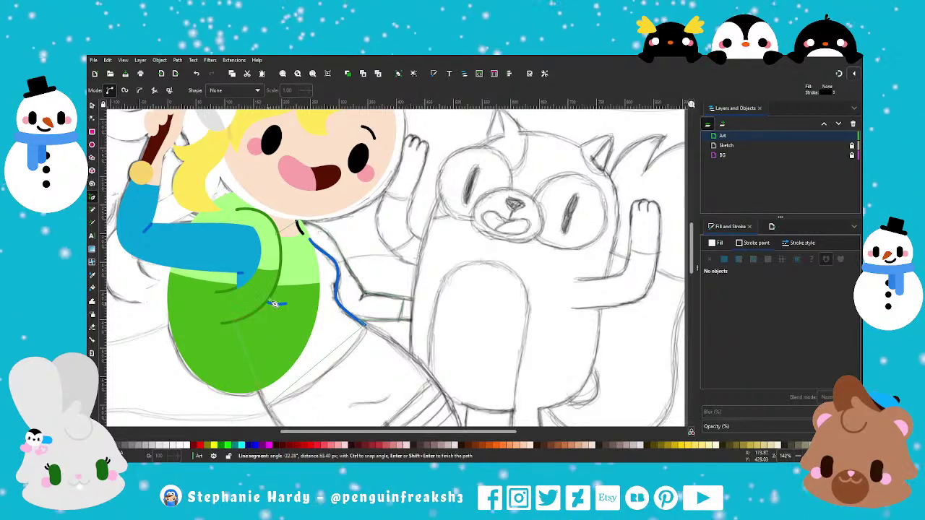
click(278, 232)
click(298, 220)
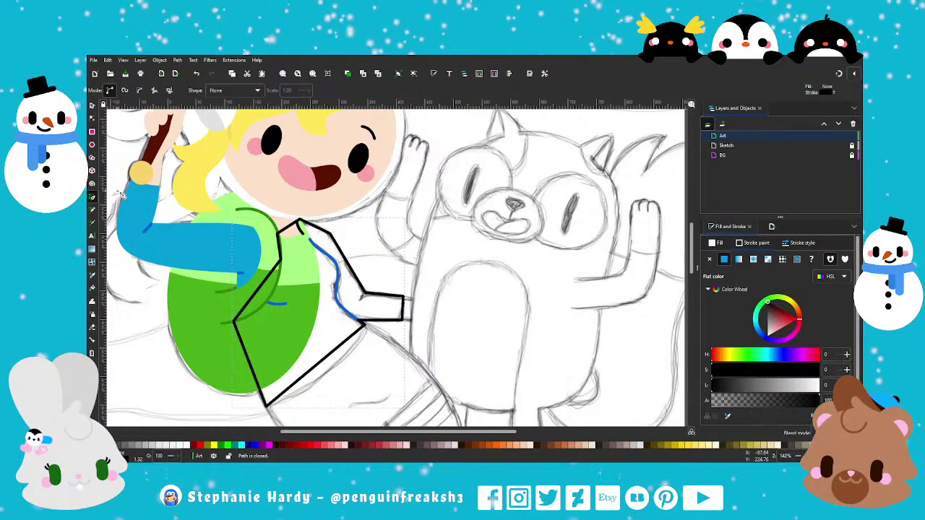
Step: Curve the new shape's left, lower-left and lower-right sides to follow the torso
key(n)
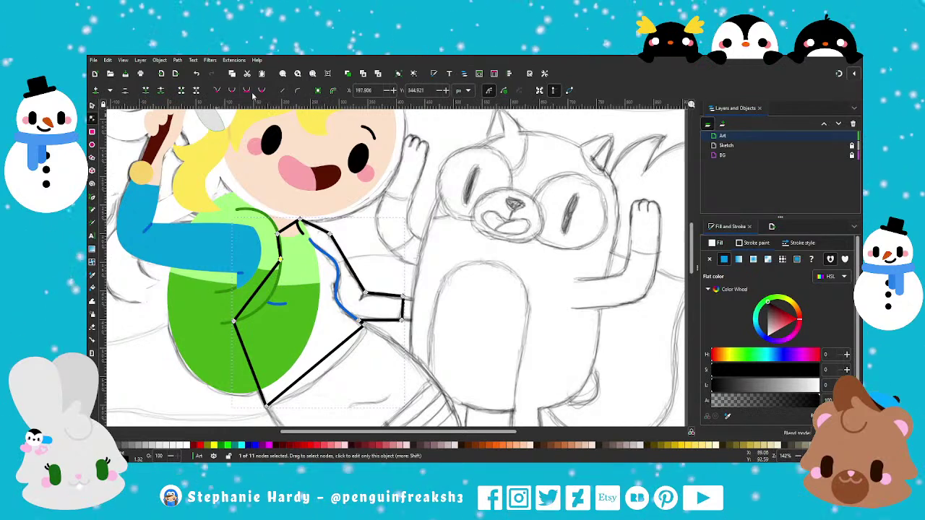
click(281, 258)
drag(281, 258, 285, 258)
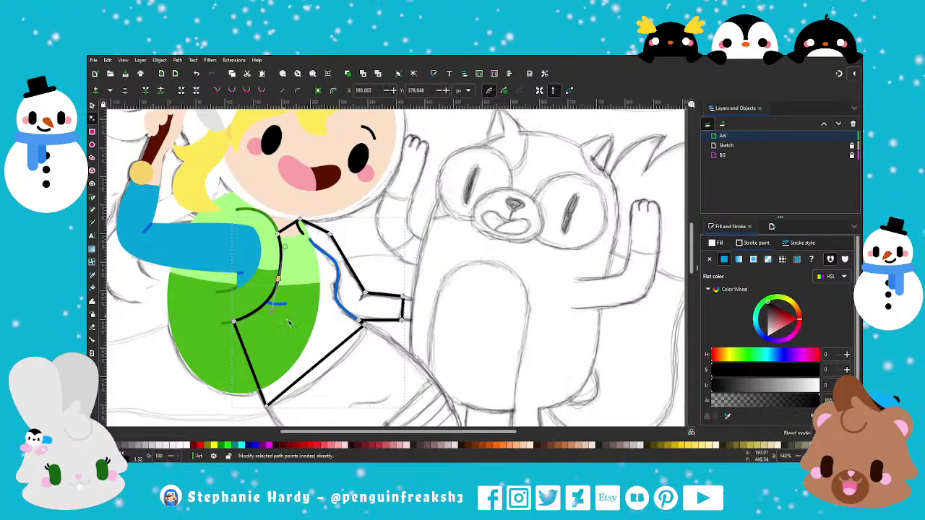
drag(260, 382, 244, 353)
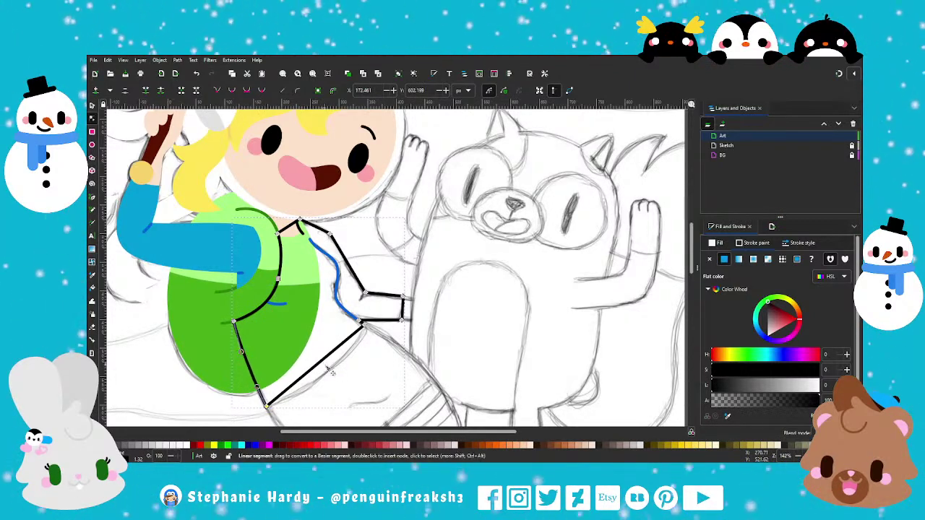
mouse_move(321, 359)
mouse_down()
mouse_move(335, 381)
mouse_move(345, 372)
mouse_up()
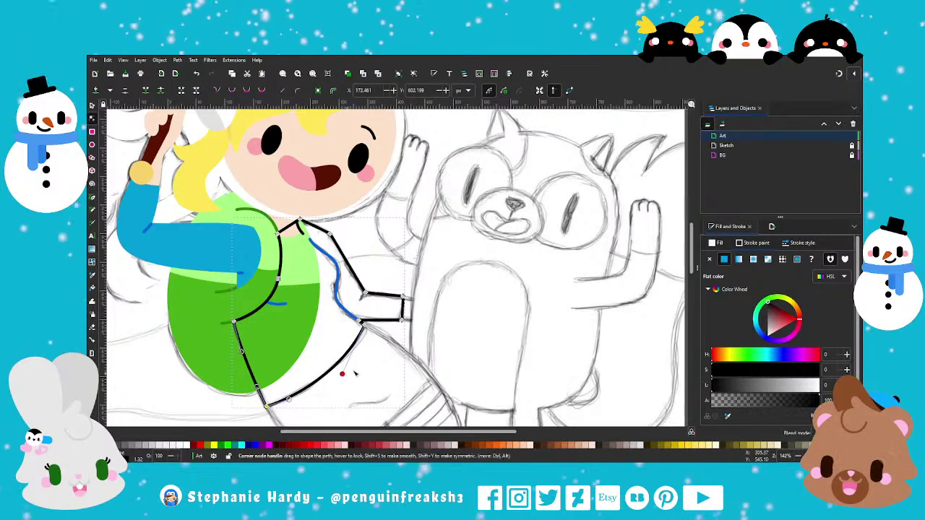
Step: Nudge the shoulder point, raise the elbow, and adjust the sleeve cuff corners
click(329, 233)
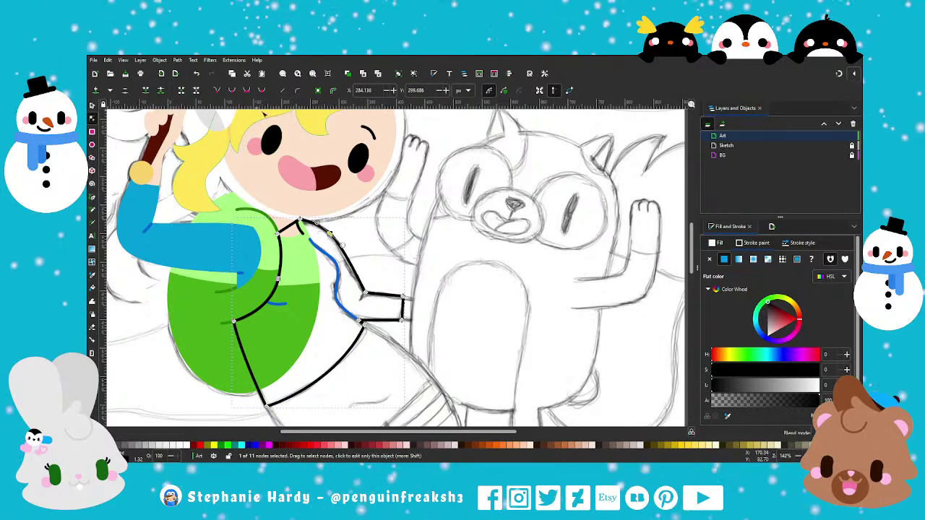
drag(329, 233, 325, 232)
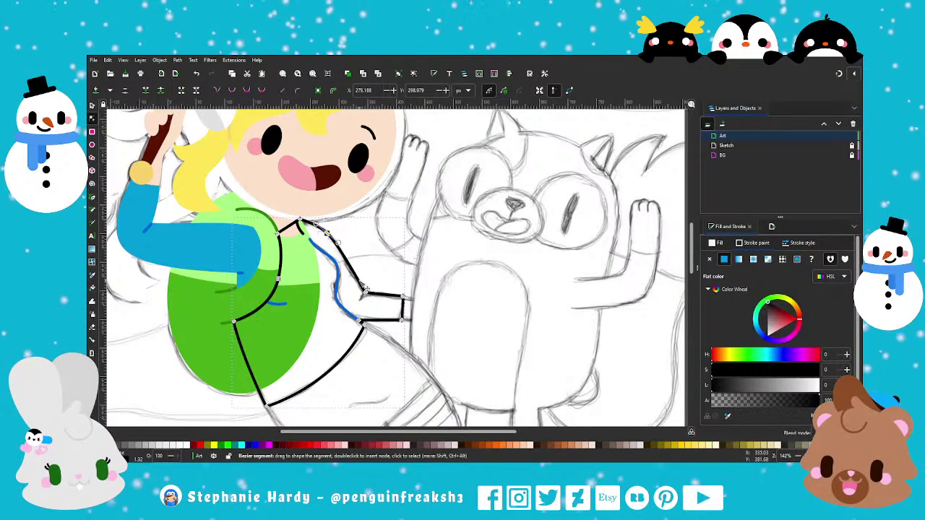
mouse_move(366, 294)
mouse_down()
mouse_move(371, 283)
mouse_move(365, 294)
mouse_up()
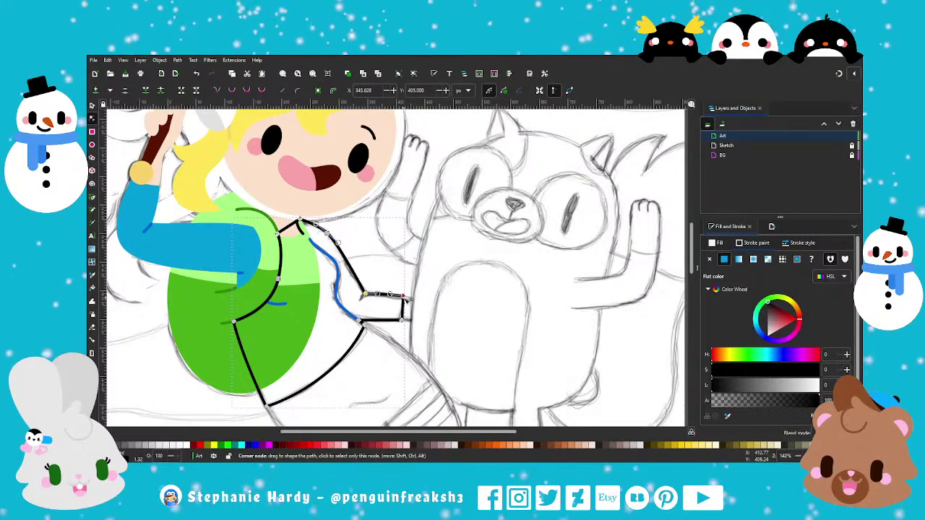
drag(402, 297, 403, 299)
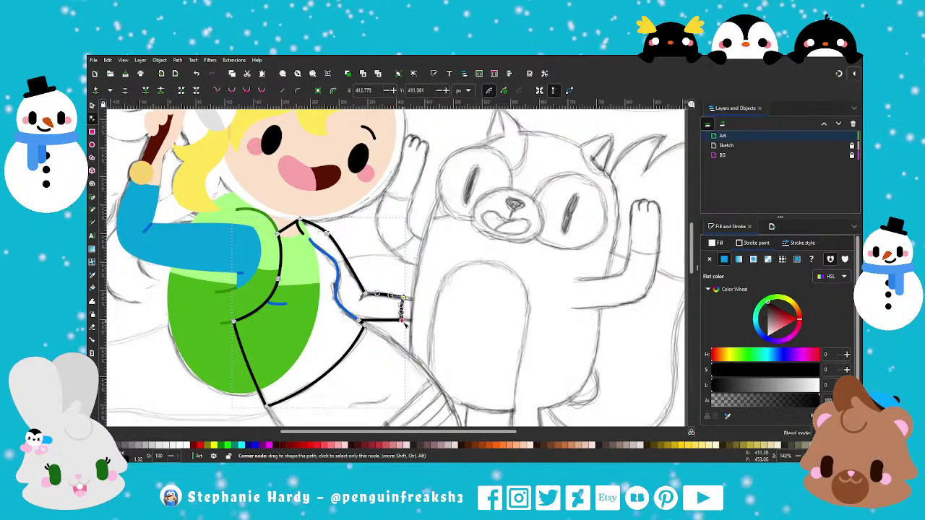
drag(401, 316, 403, 320)
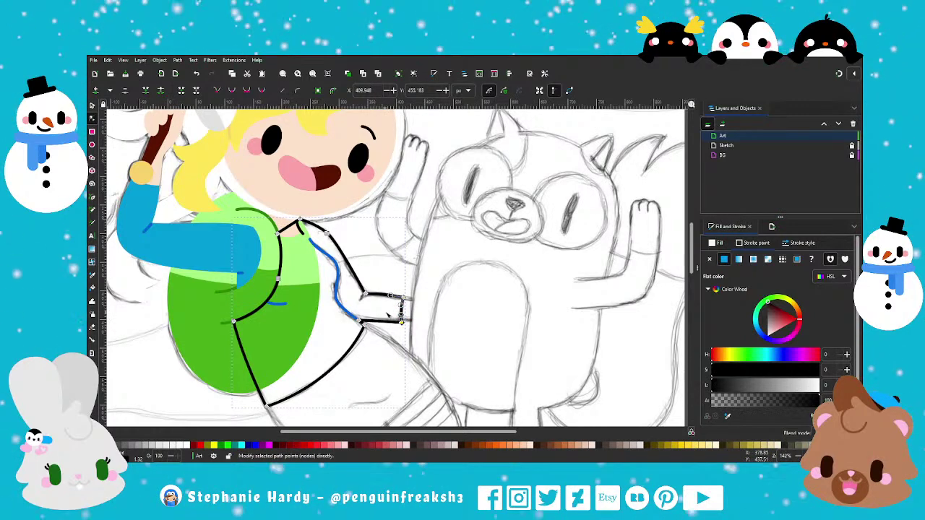
ctrl+scroll(376, 265, down, 1)
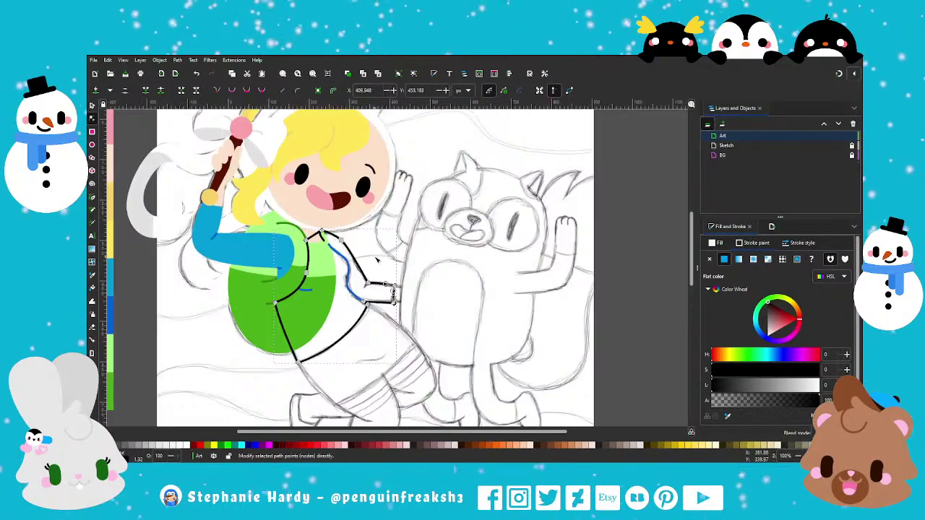
Step: Move the short blue crease line to the outstretched arm's elbow and rotate it along the joint
click(92, 106)
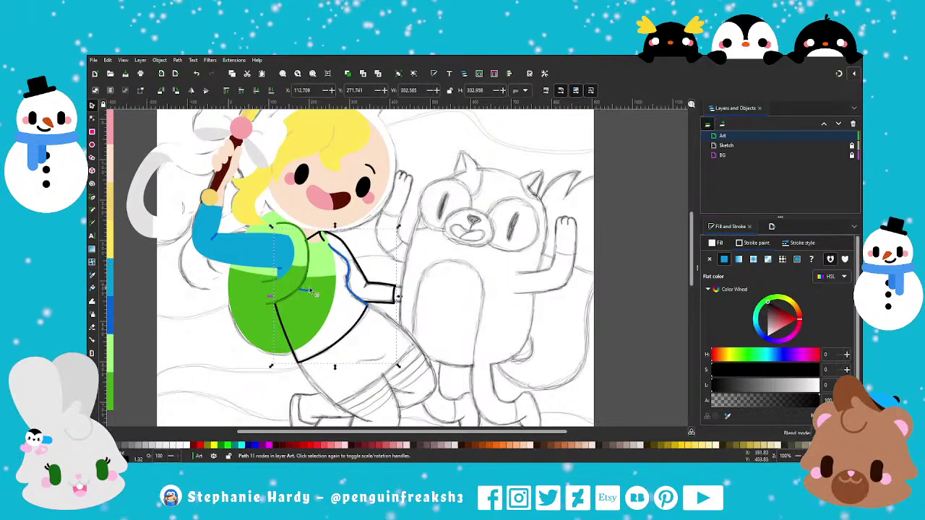
click(215, 239)
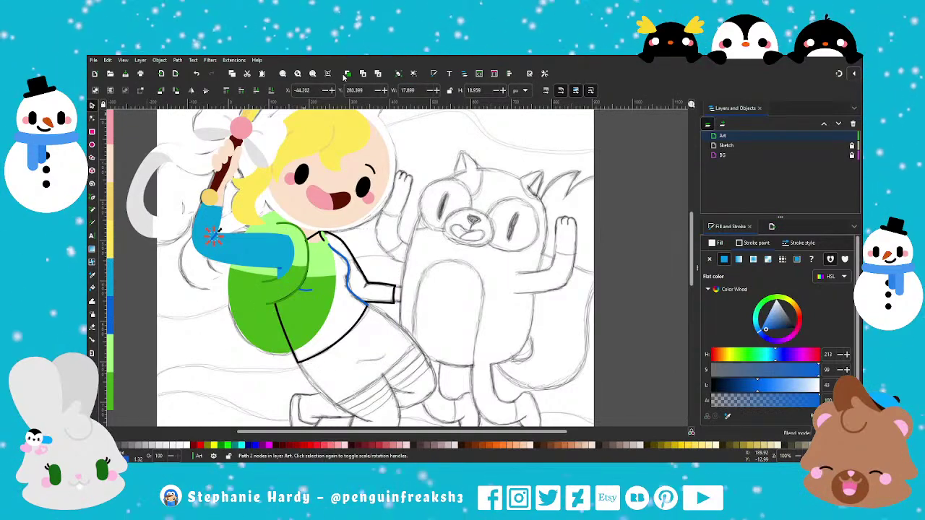
drag(215, 241, 367, 290)
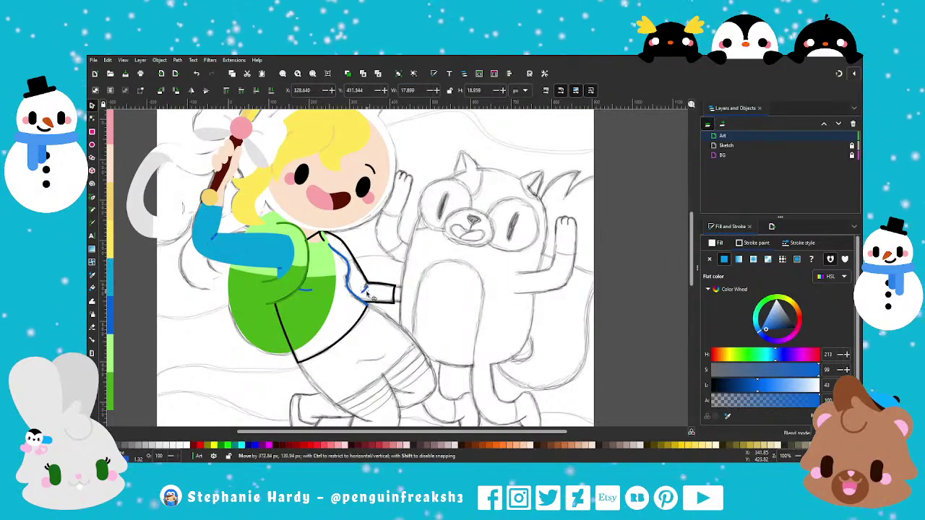
scroll(367, 291, up, 3)
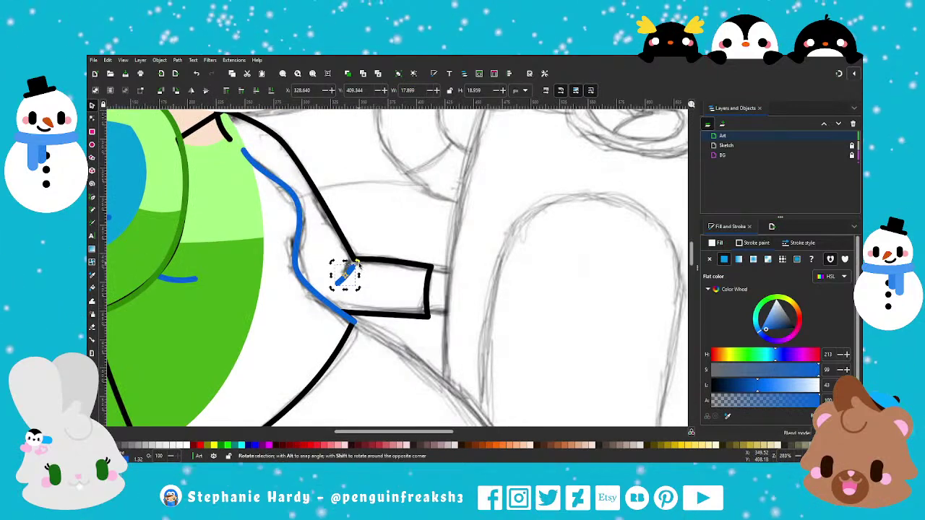
mouse_move(359, 274)
mouse_down()
mouse_move(353, 305)
mouse_move(343, 269)
mouse_move(349, 281)
mouse_up()
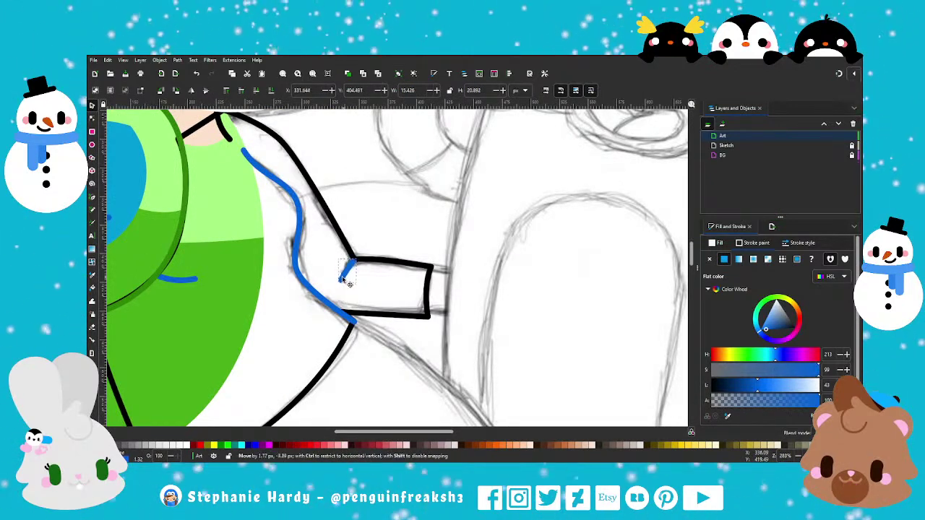
key(n)
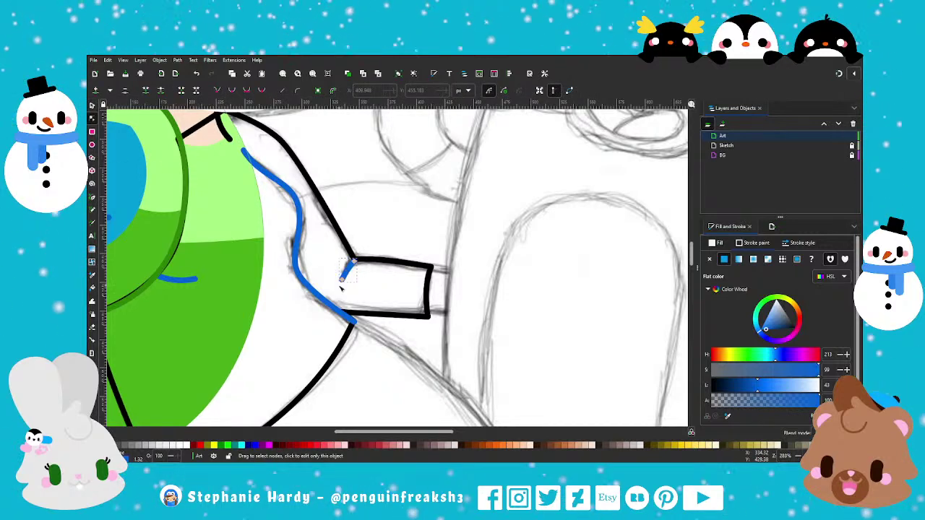
click(348, 268)
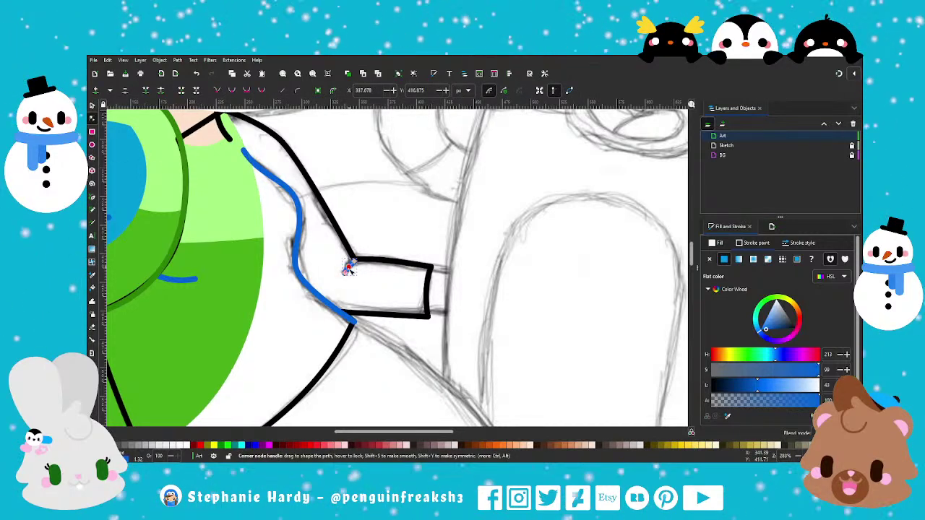
Step: Tweak the crease line, then give the shirt shape a flat blue fill from the palette
drag(348, 266, 348, 269)
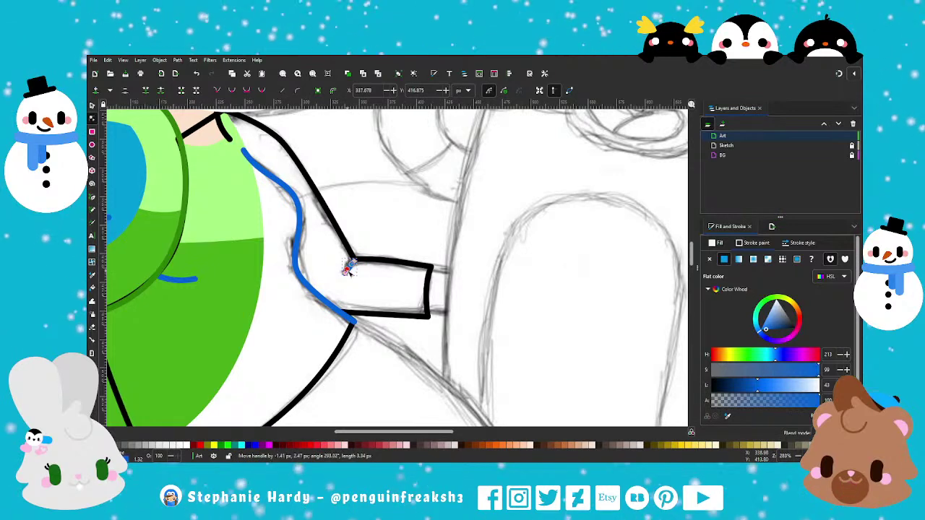
key(s)
click(391, 286)
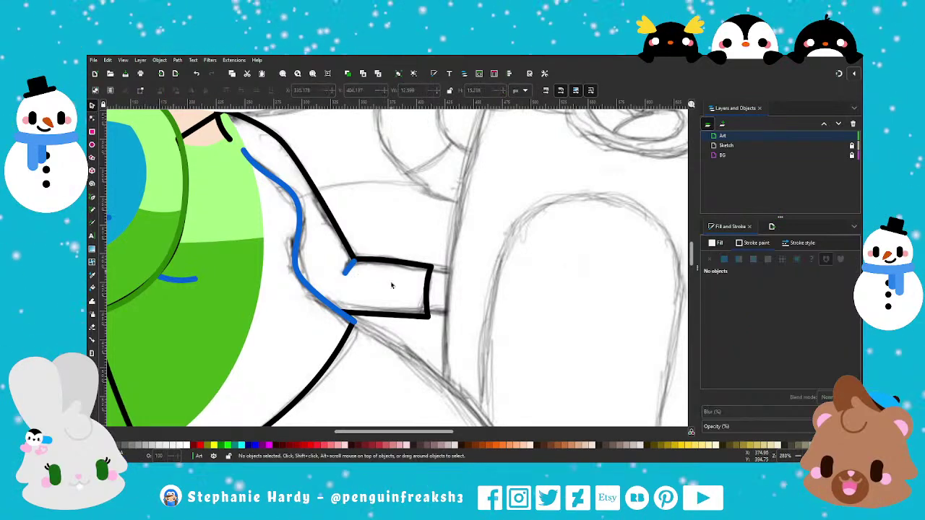
scroll(391, 286, down, 2)
click(406, 303)
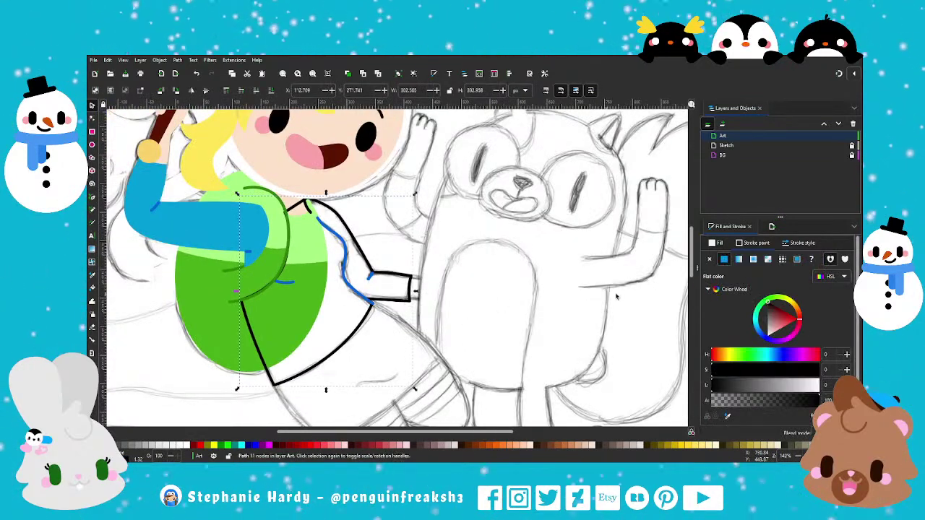
click(709, 259)
key(5)
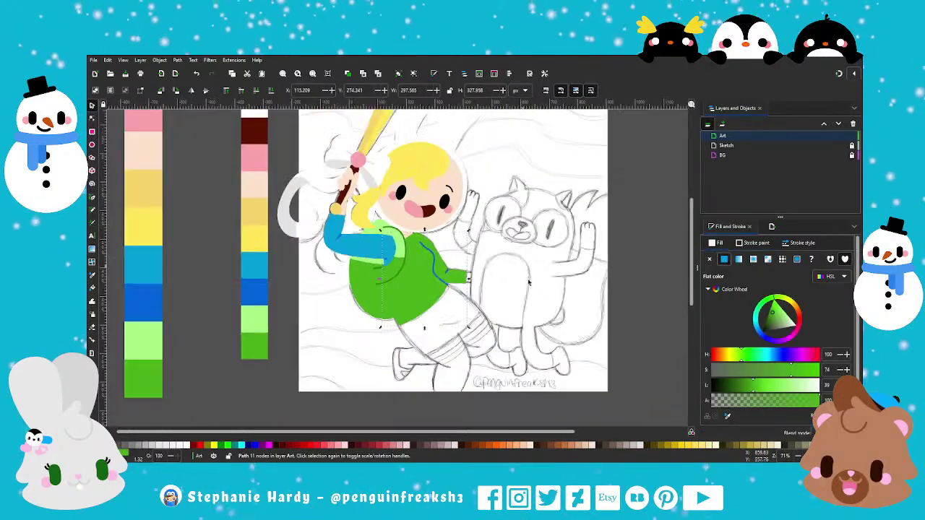
click(728, 417)
click(452, 275)
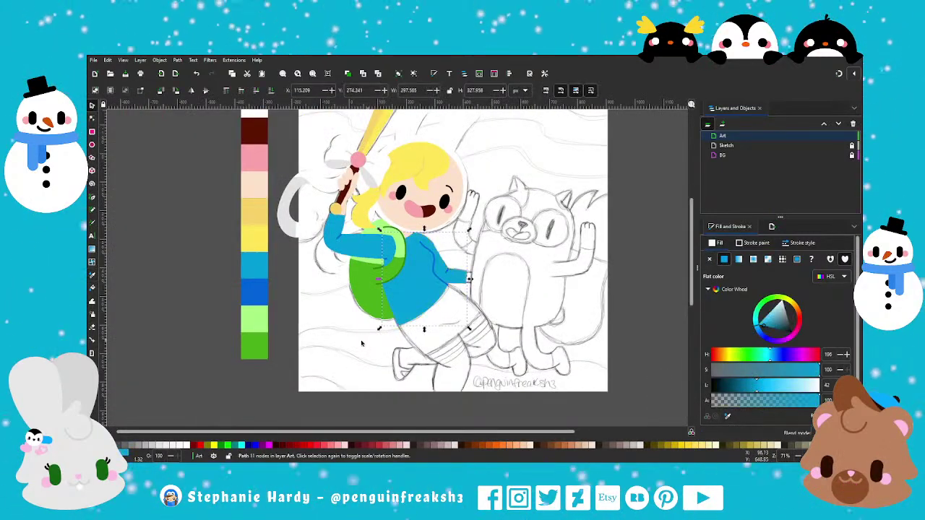
Step: Adjust the point near the shirt's cuff and lower the shirt beneath the detail lines
scroll(491, 309, up, 2)
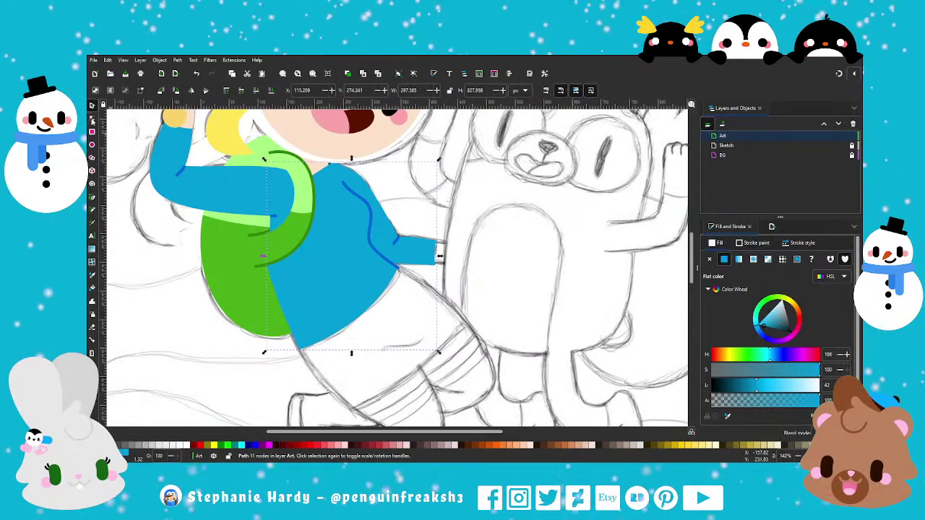
key(n)
scroll(422, 299, up, 1)
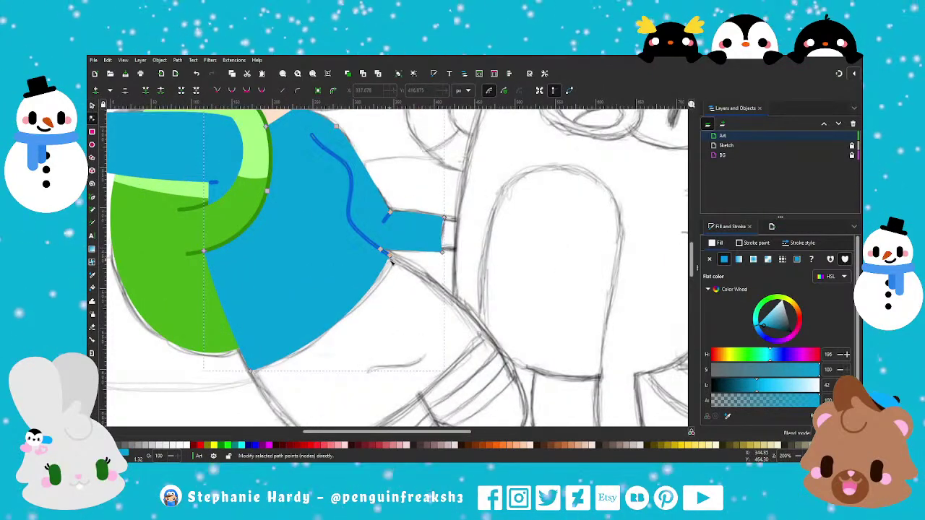
scroll(393, 264, up, 2)
drag(380, 223, 396, 240)
scroll(398, 322, down, 3)
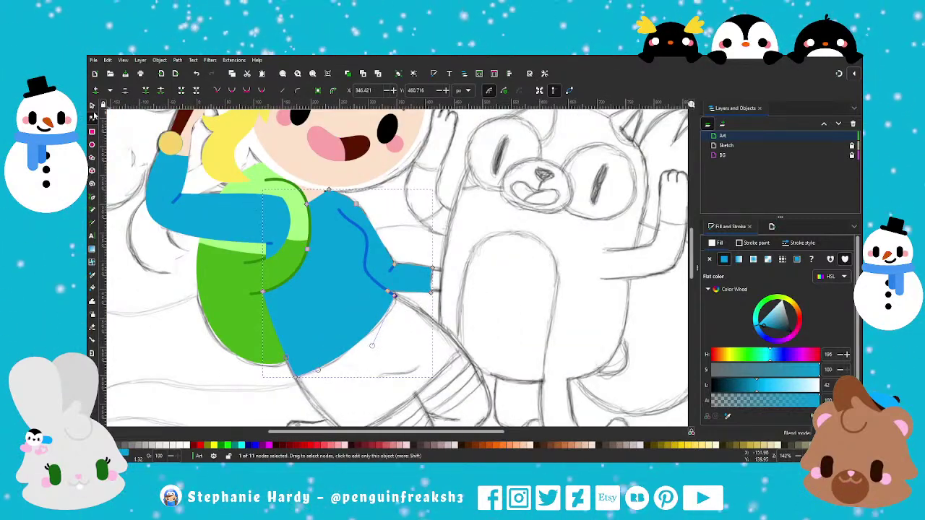
key(s)
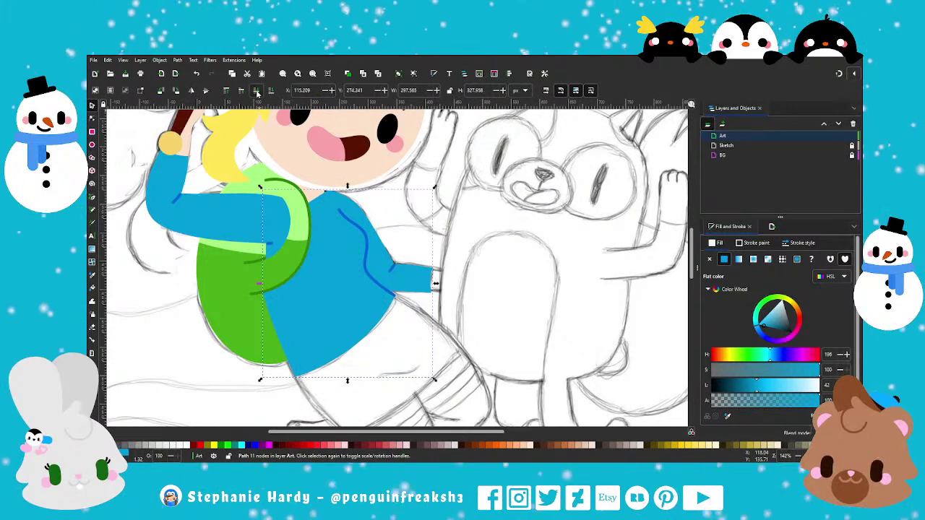
click(256, 91)
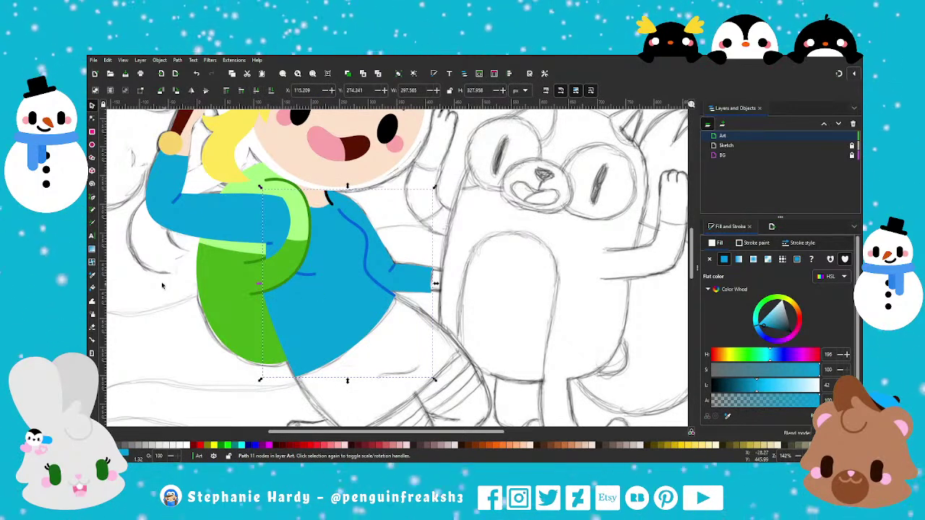
key(Escape)
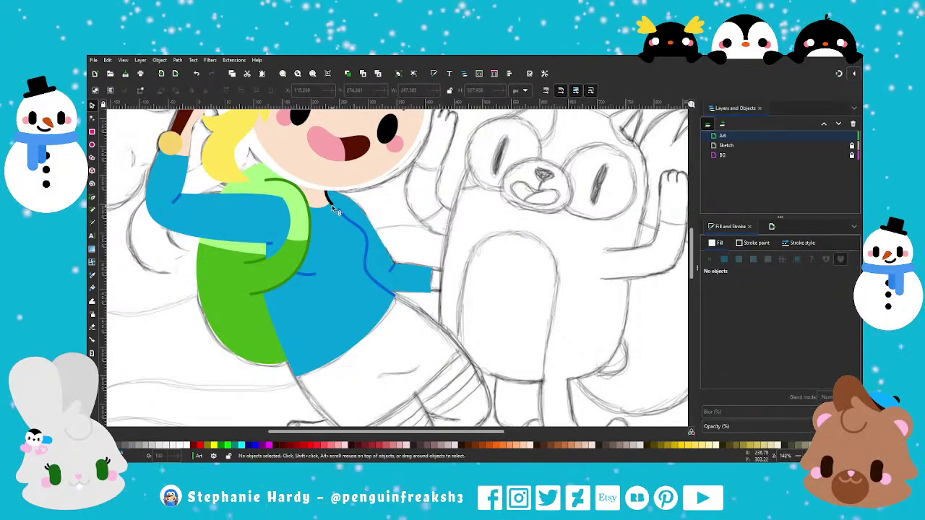
Step: Give the short neck line a flat fill in the shirt's blue
click(334, 207)
click(723, 259)
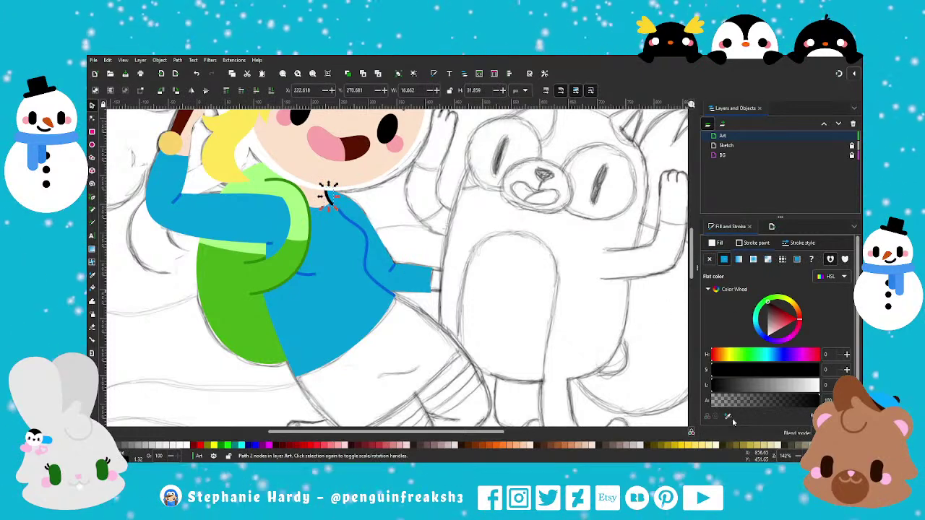
click(727, 417)
click(373, 244)
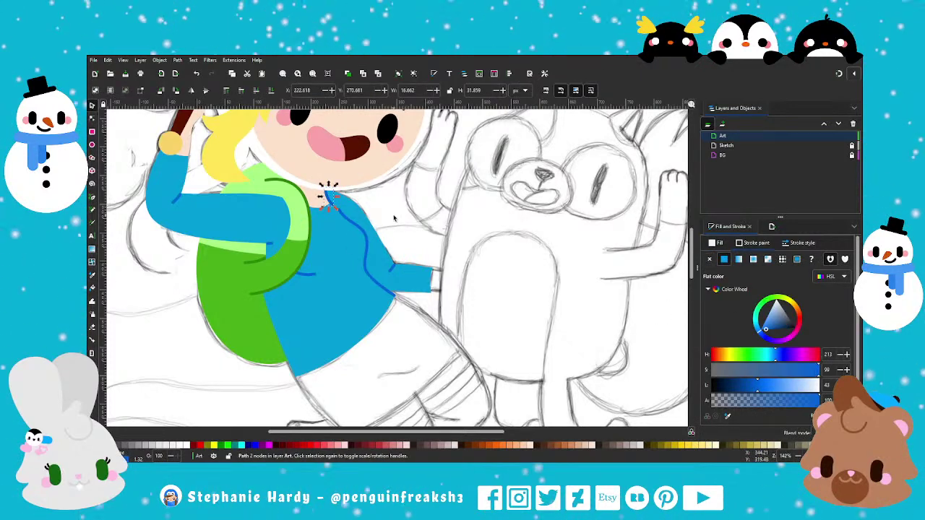
key(Escape)
scroll(351, 274, down, 2)
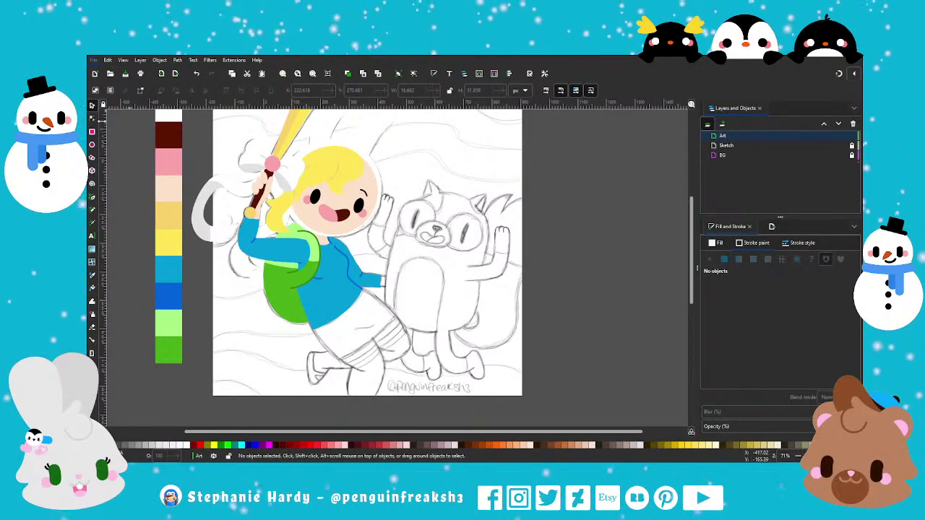
Step: Save the drawing
key(ctrl+s)
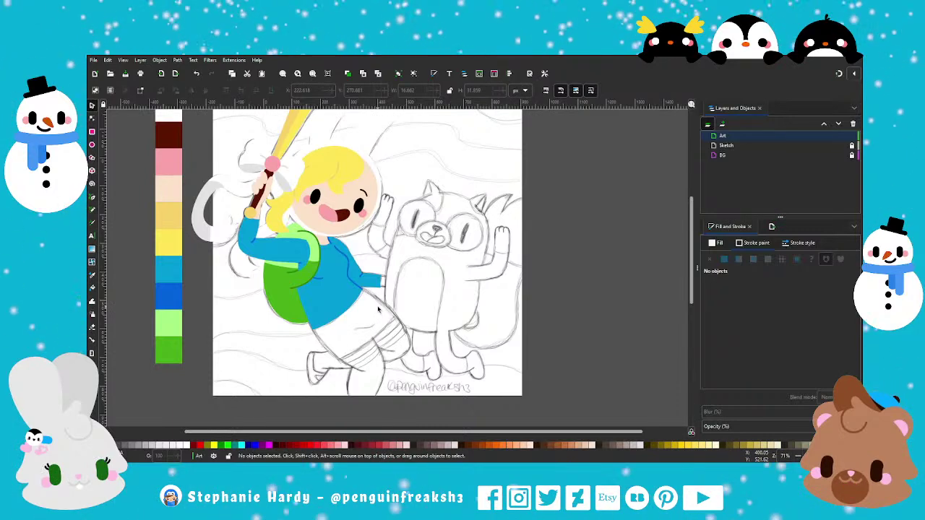
scroll(377, 310, down, 1)
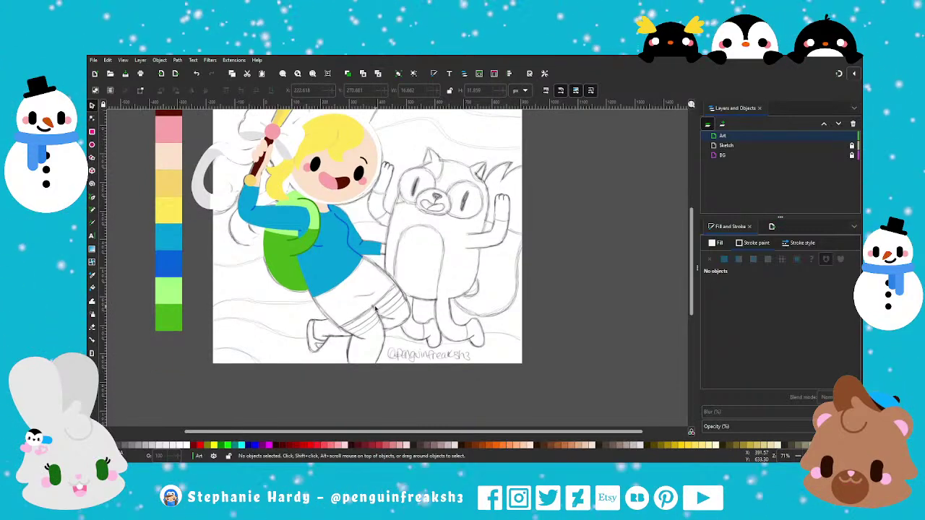
scroll(375, 316, up, 1)
scroll(374, 316, up, 1)
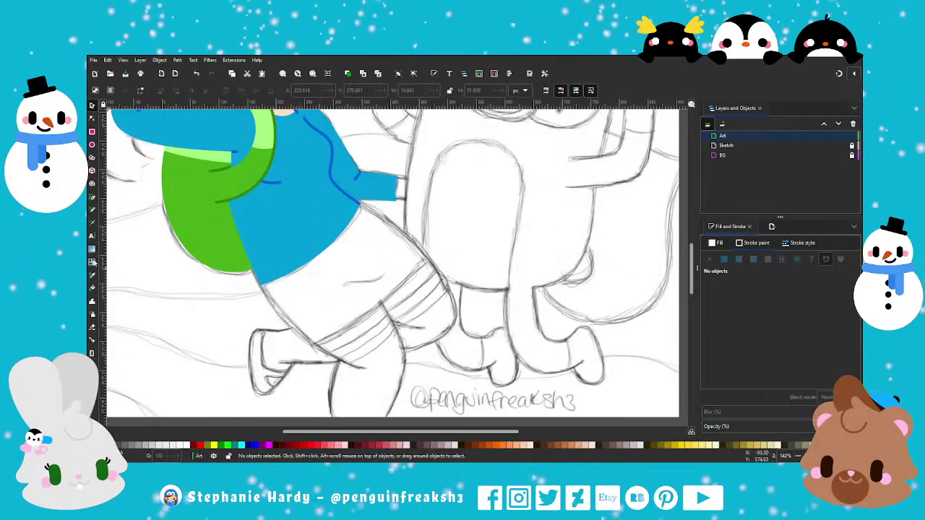
Step: Draw a short freehand fold line on Fionna's thigh and bend its curve downward
click(92, 198)
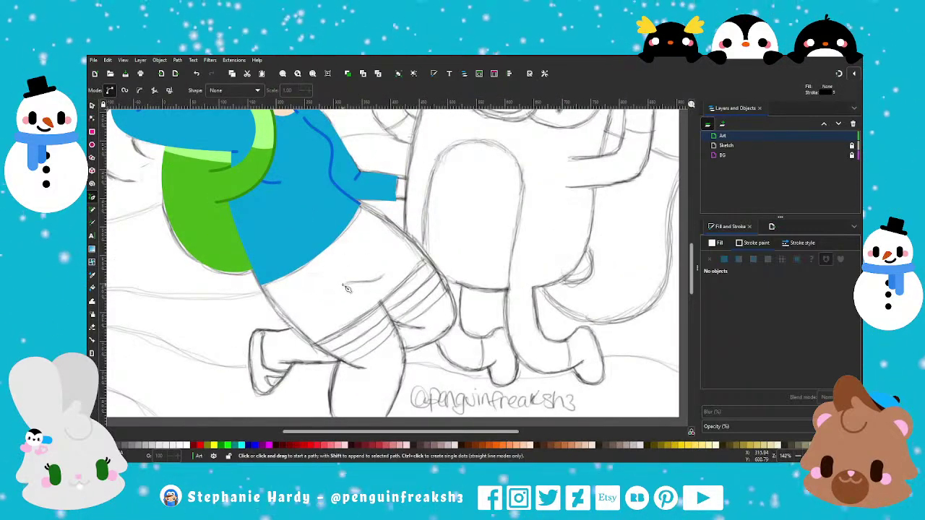
drag(342, 284, 384, 275)
click(92, 118)
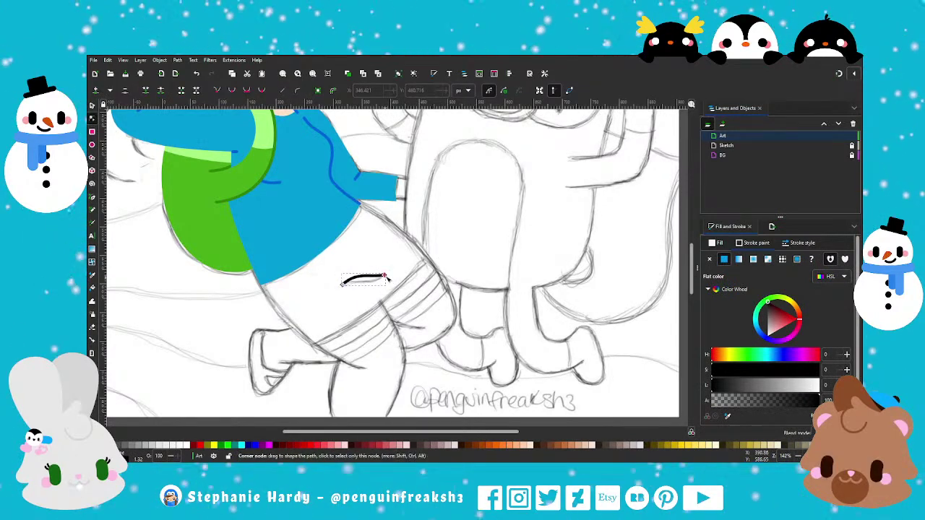
click(362, 277)
drag(357, 272, 369, 285)
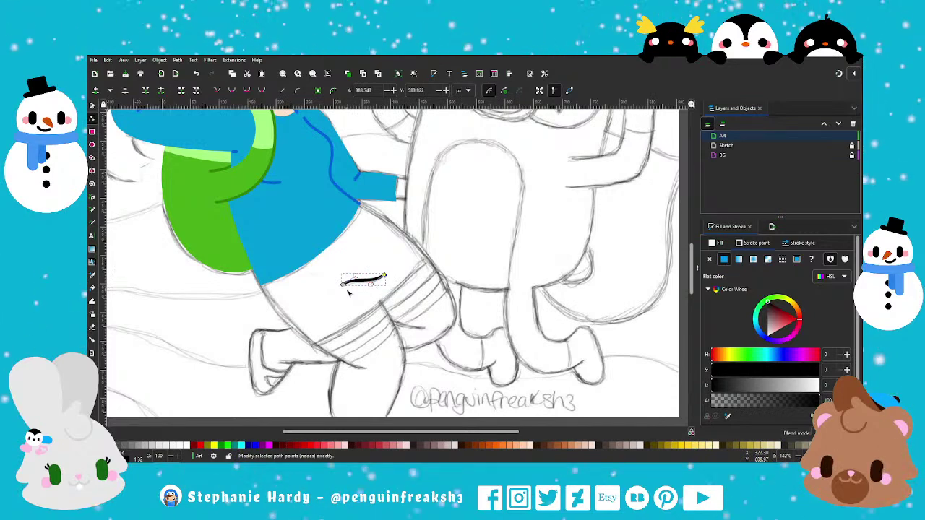
Step: Deselect the finished fold stroke and zoom in on Fionna's legs
key(s)
click(176, 301)
ctrl+scroll(175, 301, down, 3)
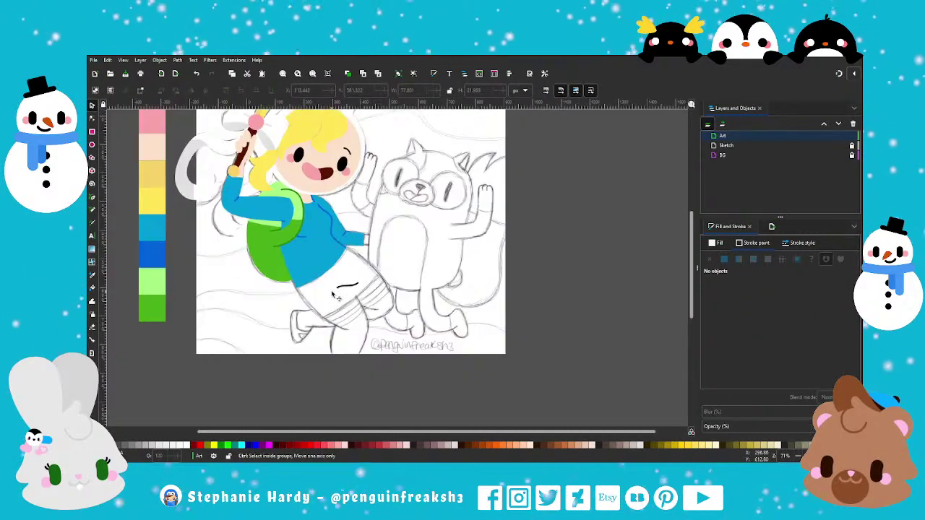
ctrl+scroll(335, 320, up, 2)
ctrl+scroll(318, 313, down, 1)
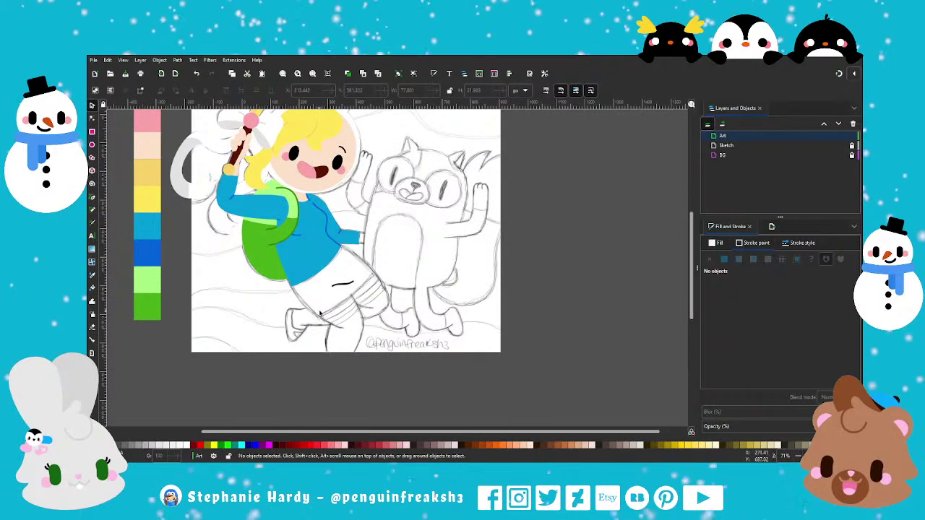
ctrl+scroll(322, 315, down, 1)
ctrl+scroll(323, 316, up, 1)
ctrl+scroll(329, 315, up, 1)
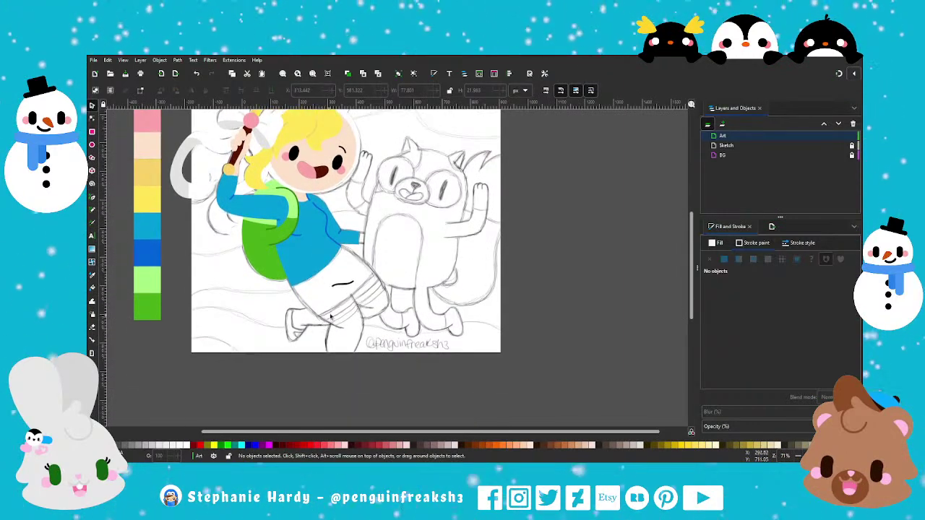
ctrl+scroll(337, 315, up, 1)
ctrl+scroll(344, 314, up, 1)
Step: Draw a closed four-corner skirt outline starting from the shirt's edge
click(91, 197)
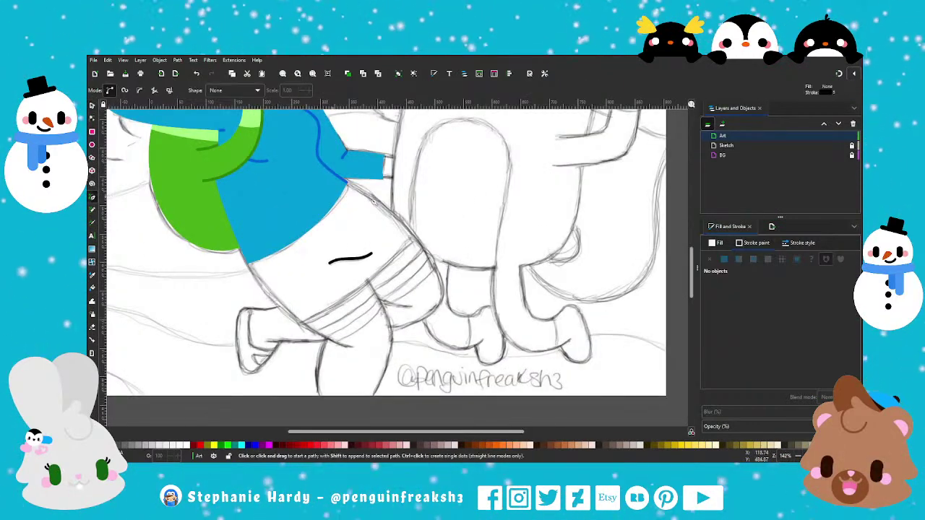
click(352, 182)
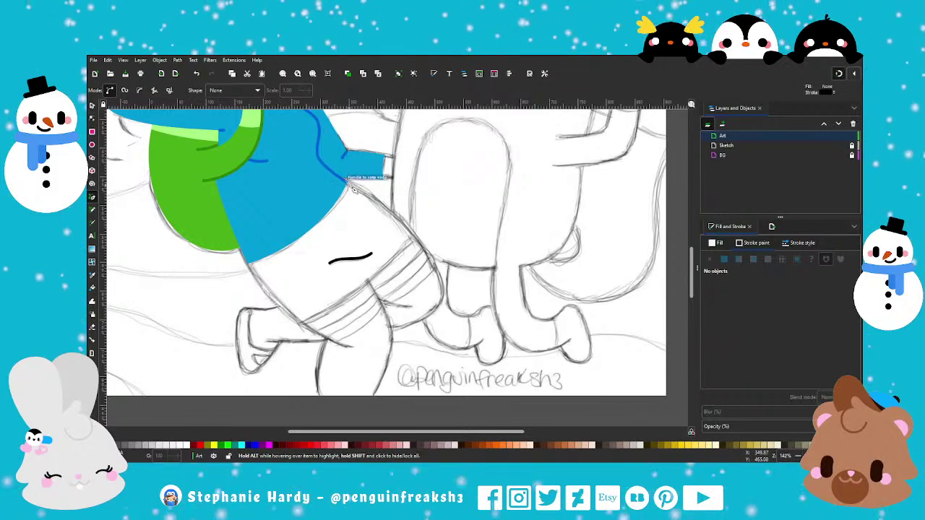
click(253, 266)
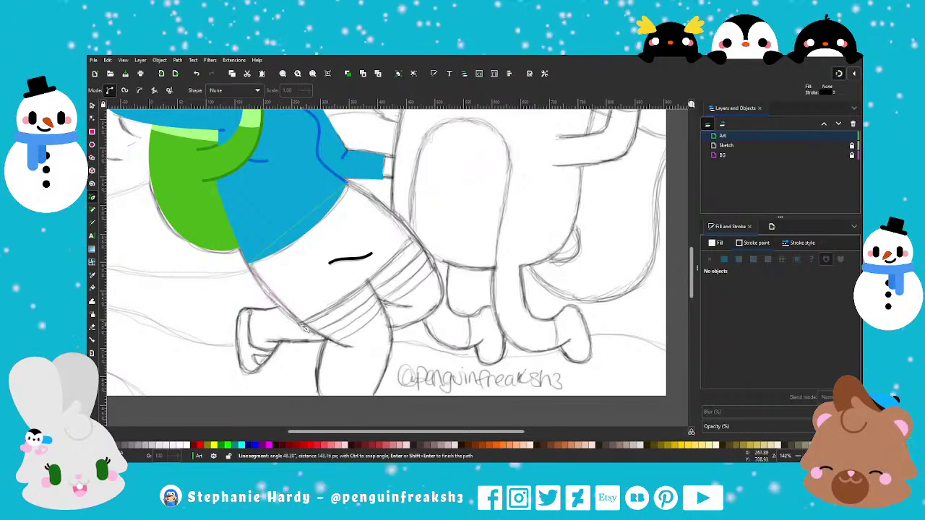
click(415, 233)
click(347, 182)
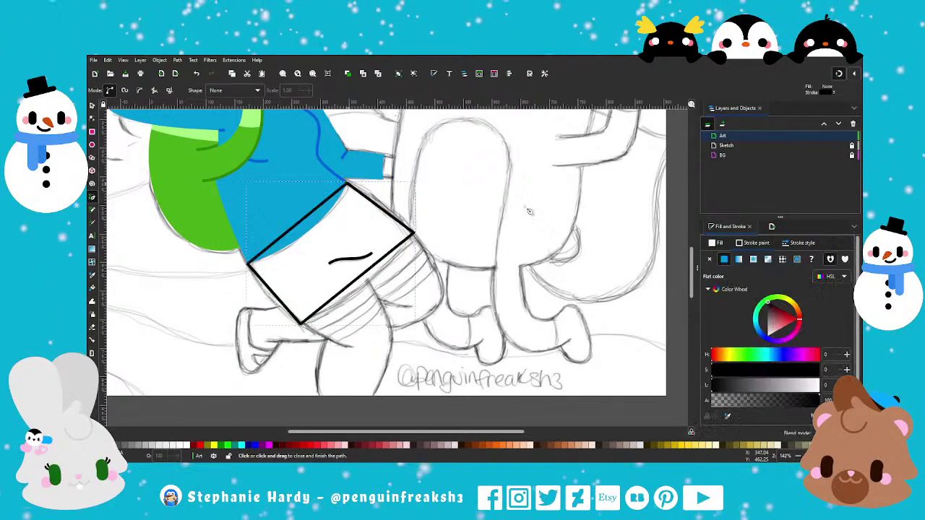
Step: Curve the skirt's lower-left, upper-right and bottom edges to follow the sketch
click(92, 118)
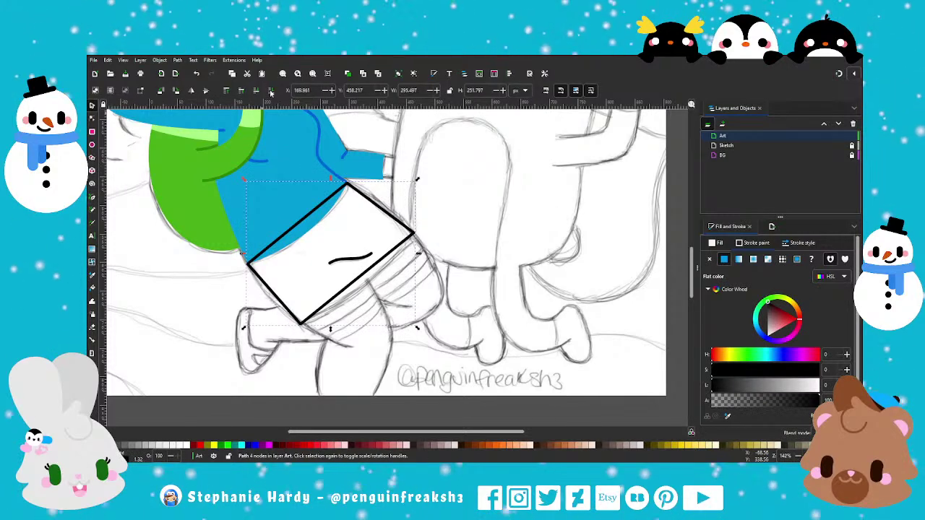
drag(278, 302, 270, 306)
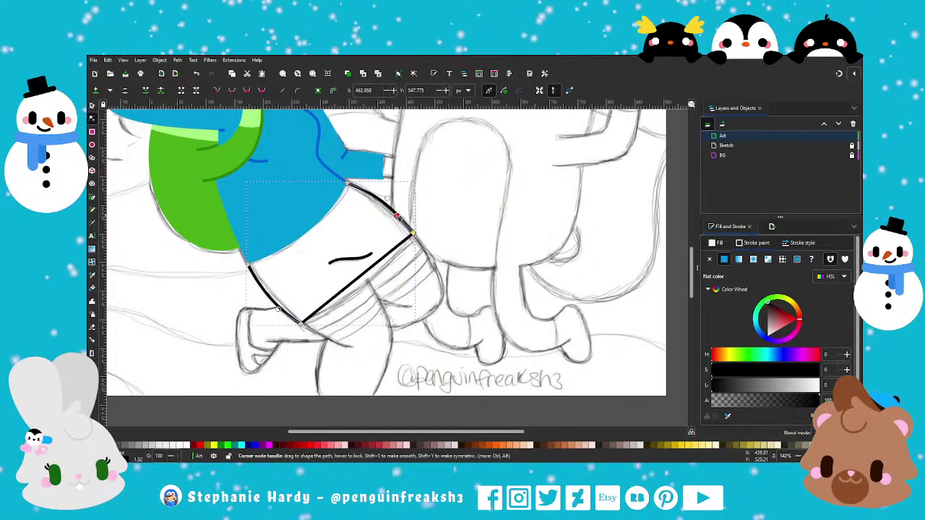
drag(389, 208, 390, 205)
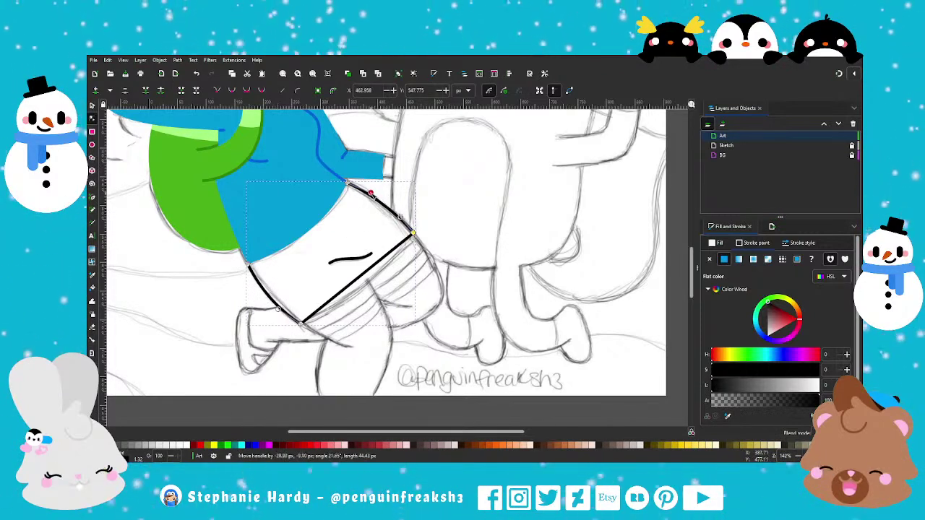
drag(370, 279, 358, 312)
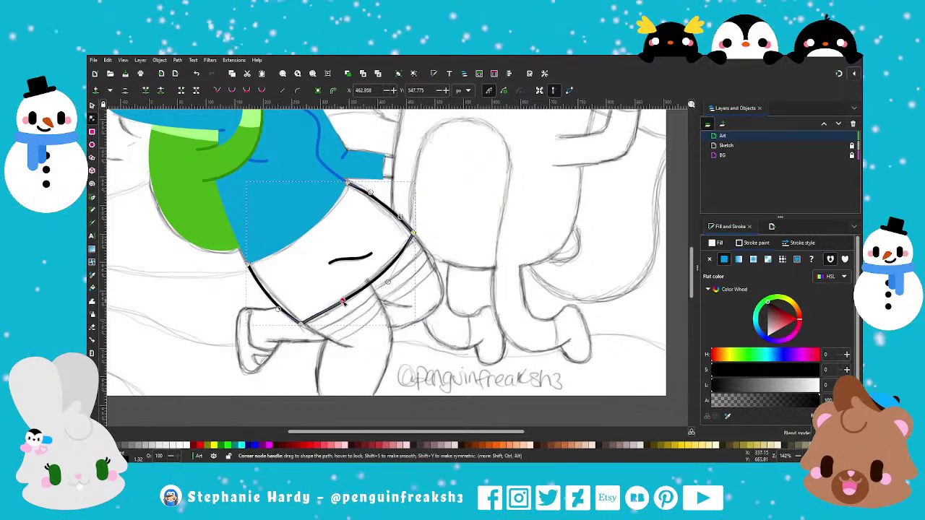
drag(389, 282, 394, 275)
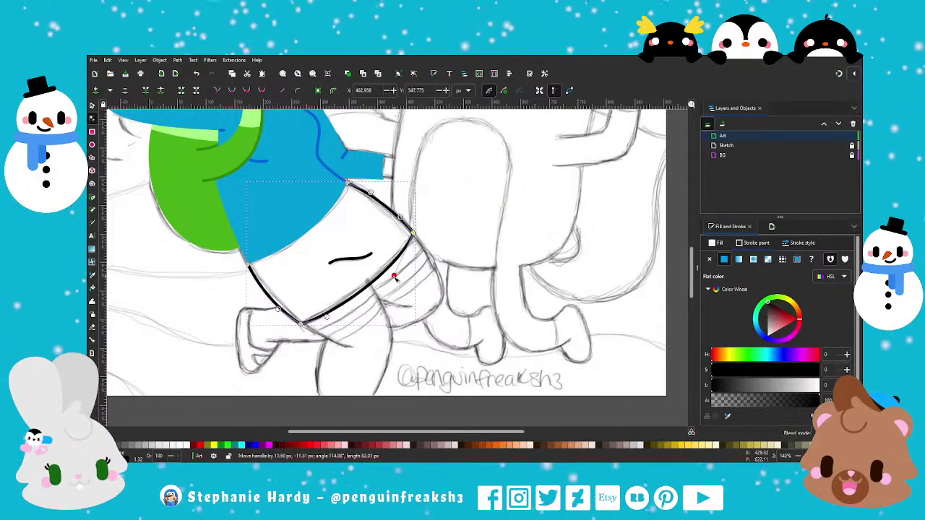
key(s)
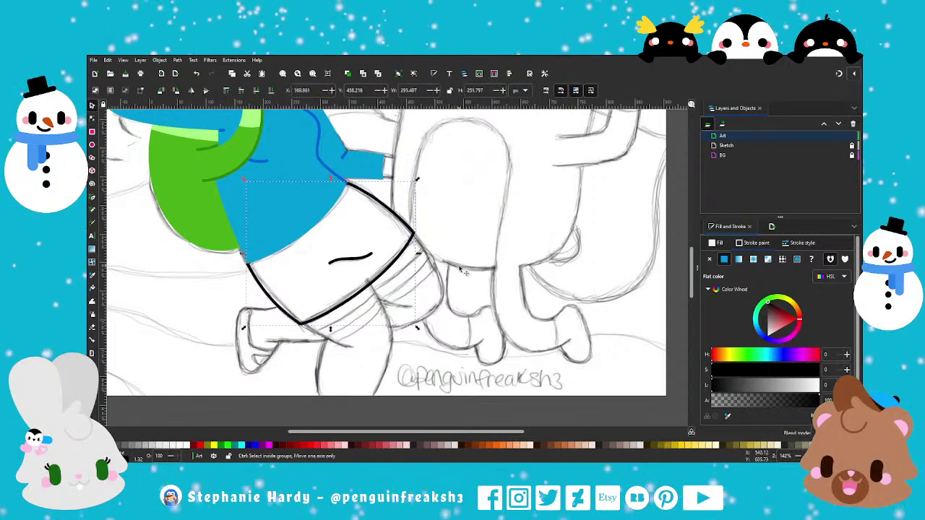
scroll(459, 269, down, 1)
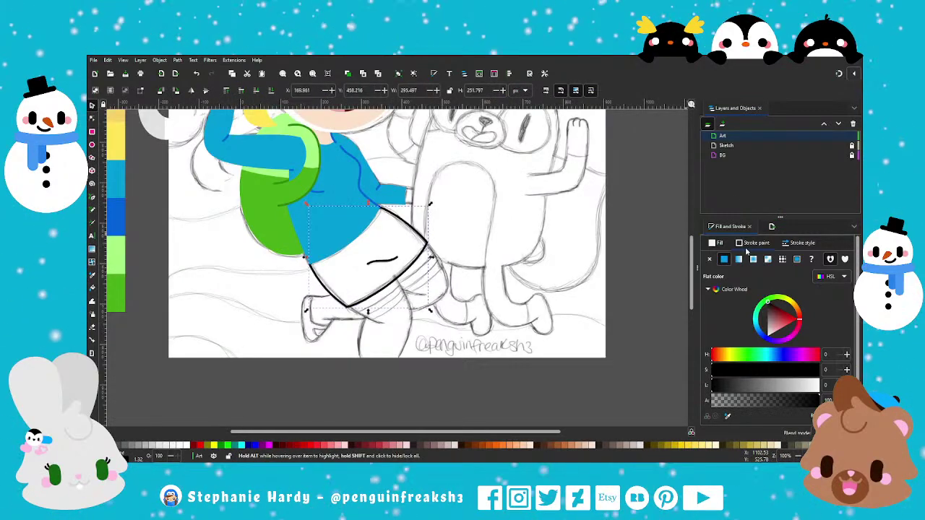
Step: Fill the skirt with the darker blue swatch
click(724, 259)
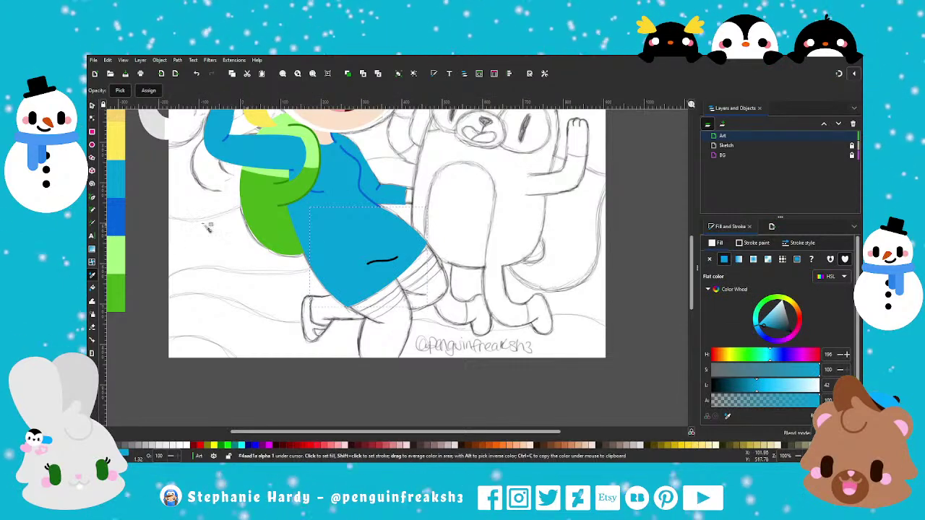
click(116, 214)
click(282, 287)
scroll(309, 268, down, 1)
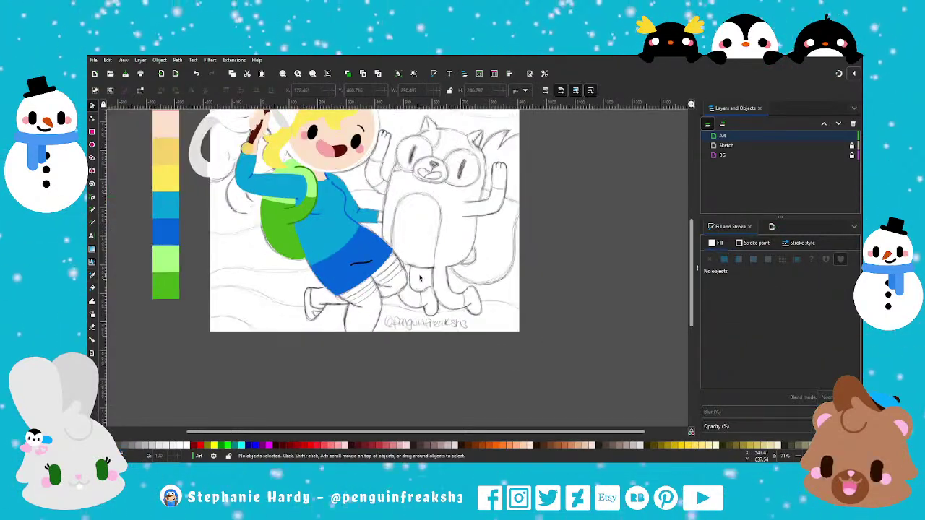
scroll(334, 278, up, 2)
Step: Move the skirt's left corner up so it meets the shirt
click(92, 118)
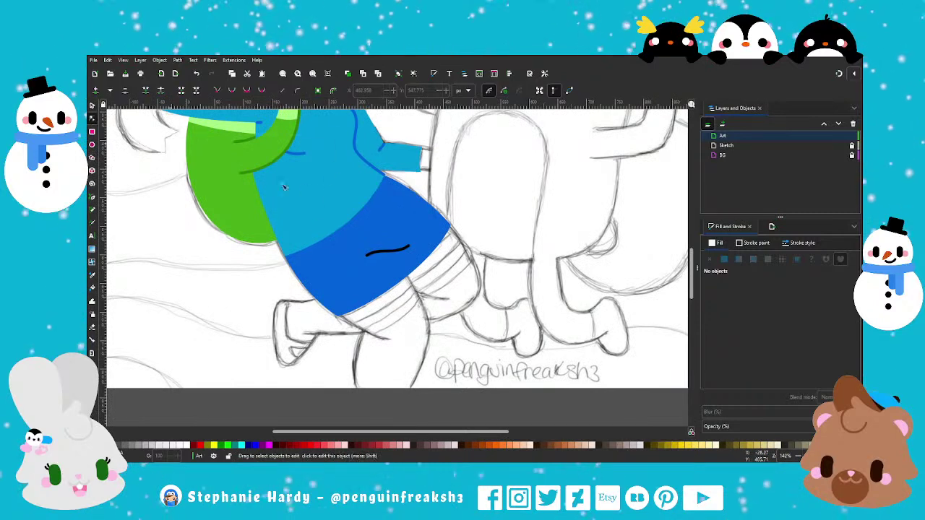
click(287, 261)
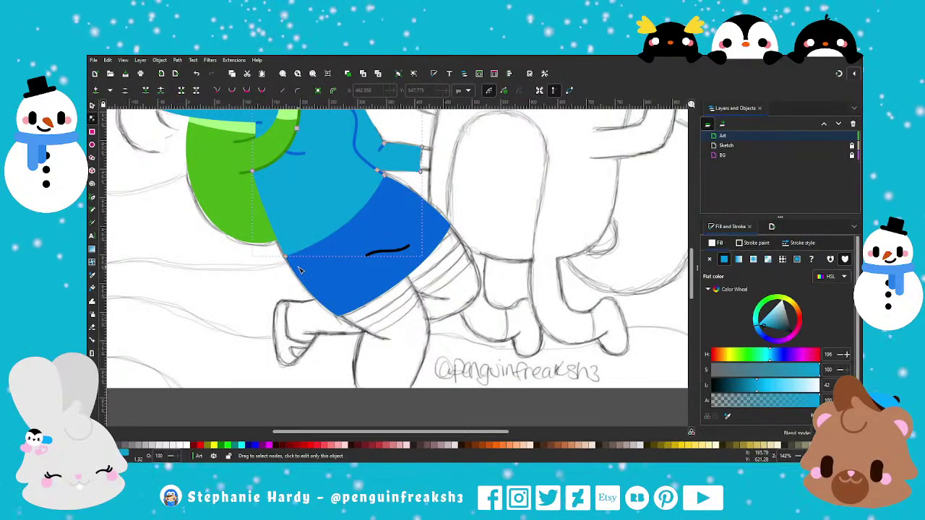
click(289, 260)
mouse_move(287, 257)
mouse_down()
mouse_move(303, 241)
mouse_move(292, 275)
mouse_up()
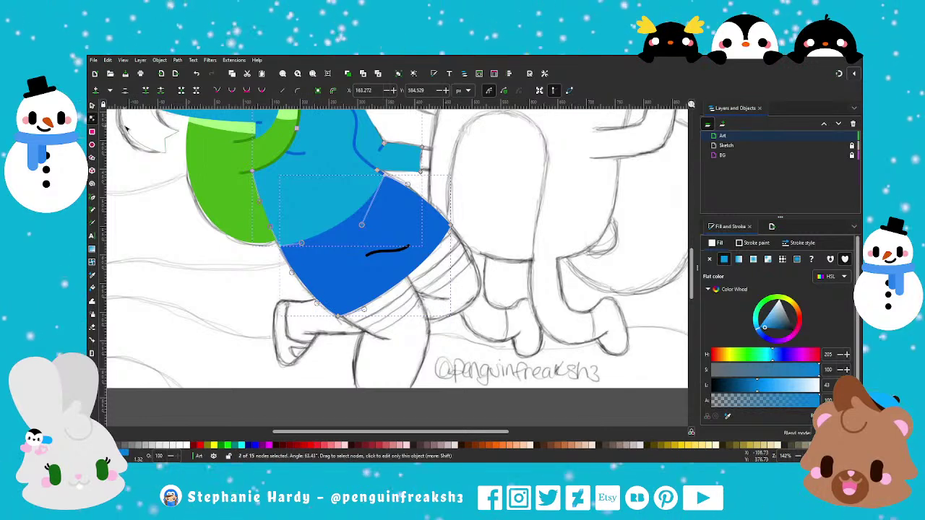
click(322, 266)
key(1)
key(s)
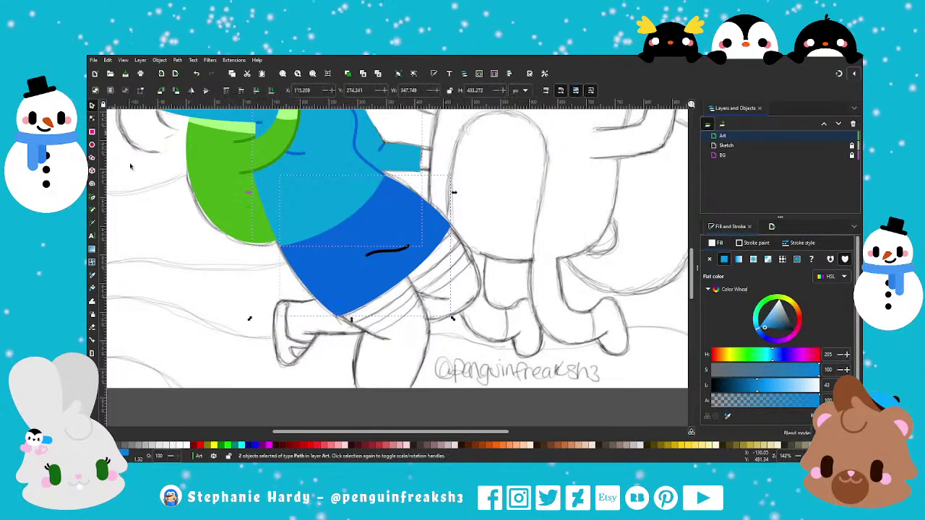
key(Escape)
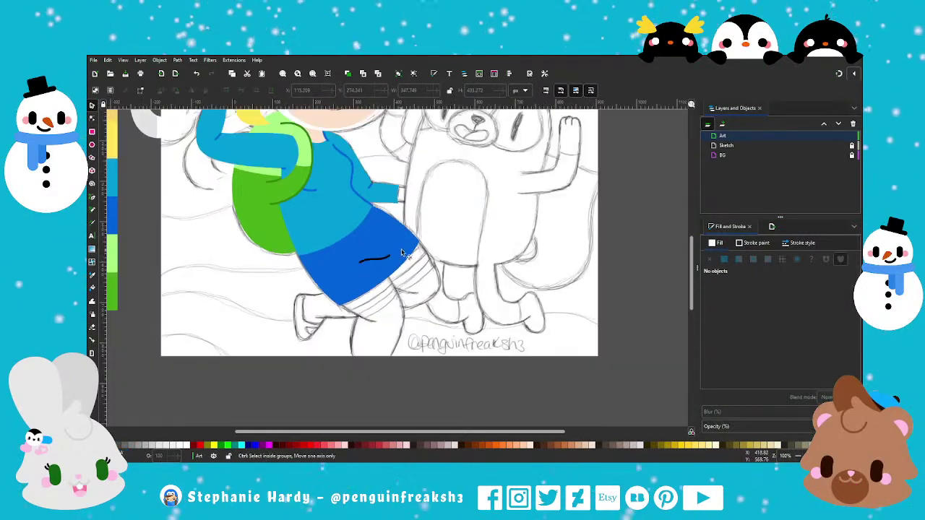
scroll(399, 214, up, 2)
scroll(365, 211, up, 1)
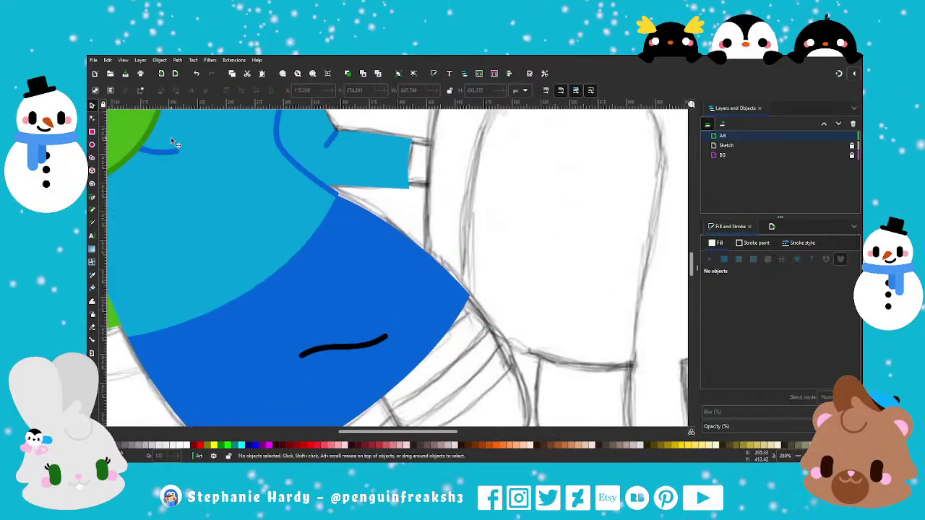
Step: Align the skirt's top corner and the shirt line's end so they meet
click(92, 118)
click(376, 227)
scroll(347, 192, up, 2)
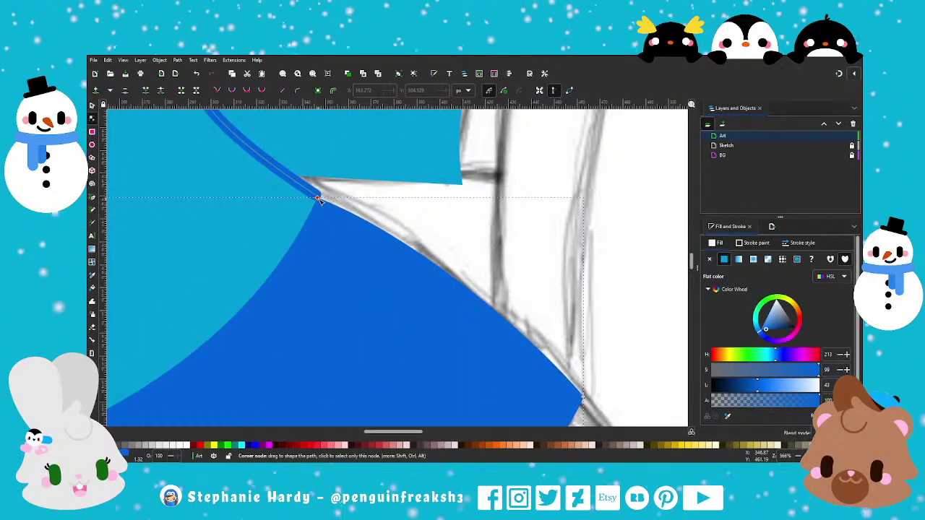
drag(318, 198, 318, 193)
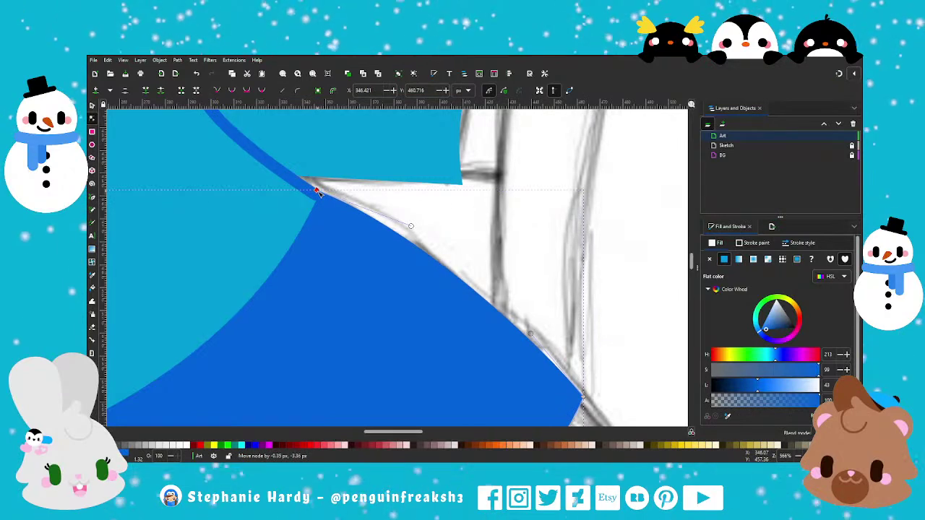
click(316, 195)
drag(316, 196, 323, 201)
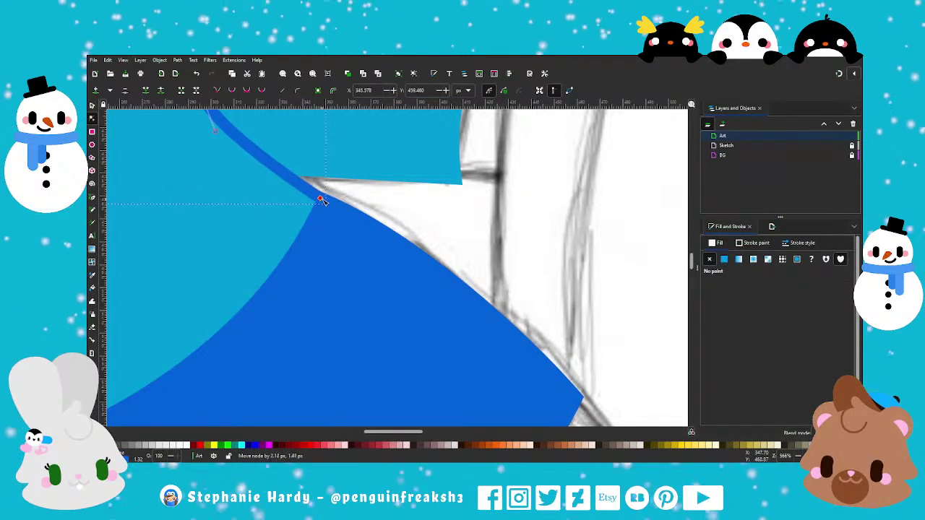
scroll(381, 209, down, 3)
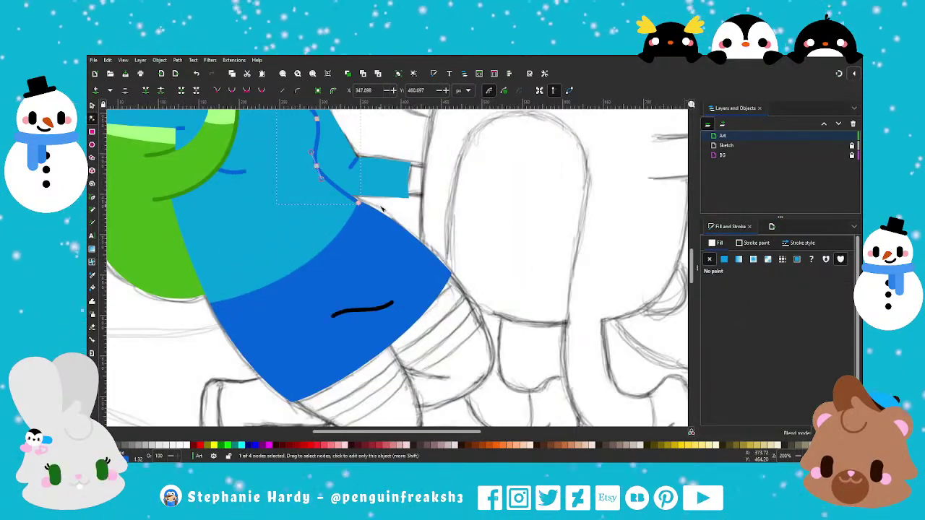
click(92, 105)
scroll(313, 327, down, 2)
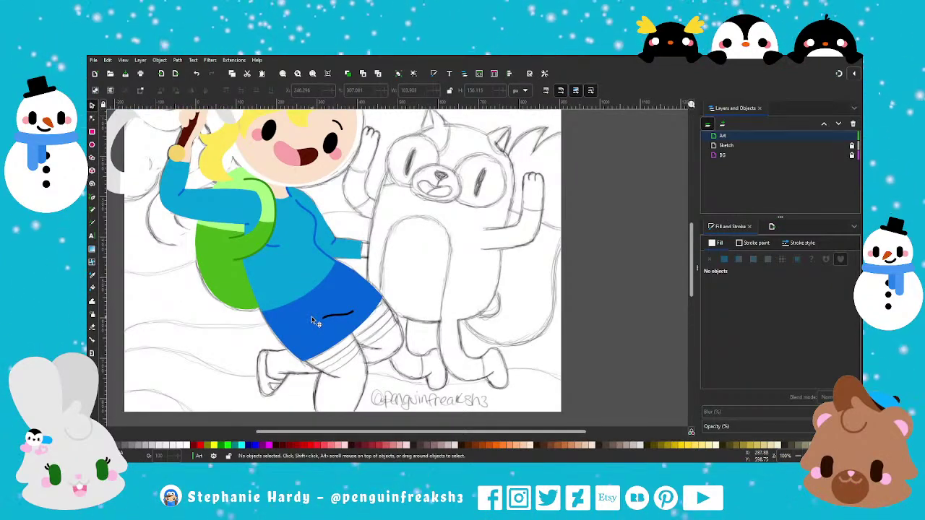
Step: Inspect the colour of the small dark stroke on the skirt
scroll(346, 288, down, 1)
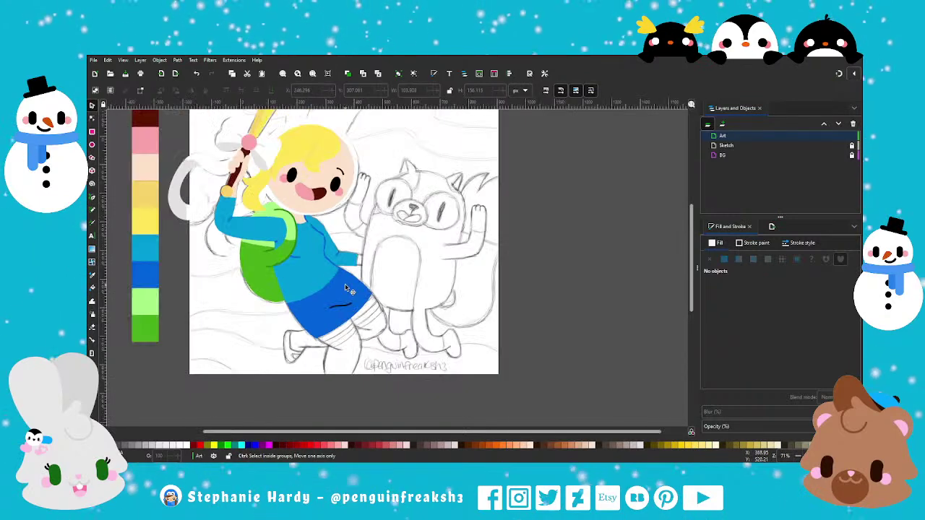
click(340, 305)
scroll(383, 298, down, 1)
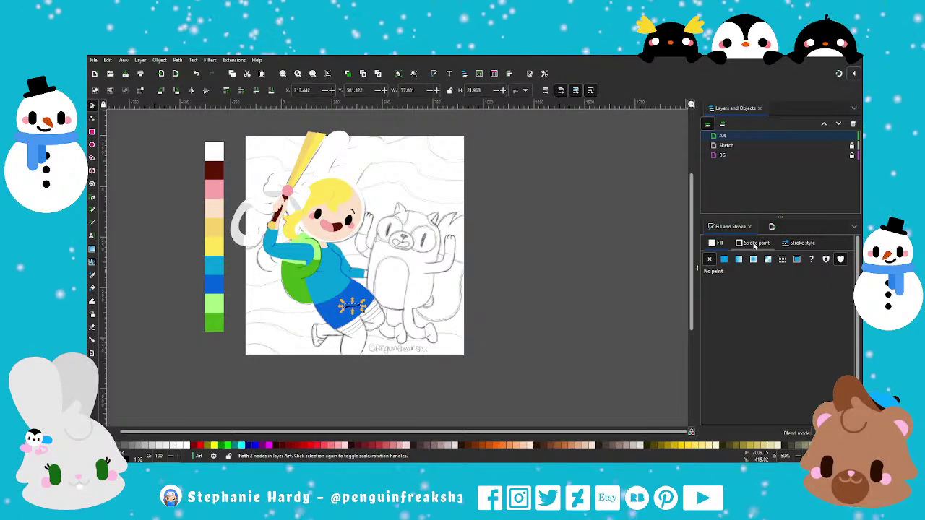
click(754, 244)
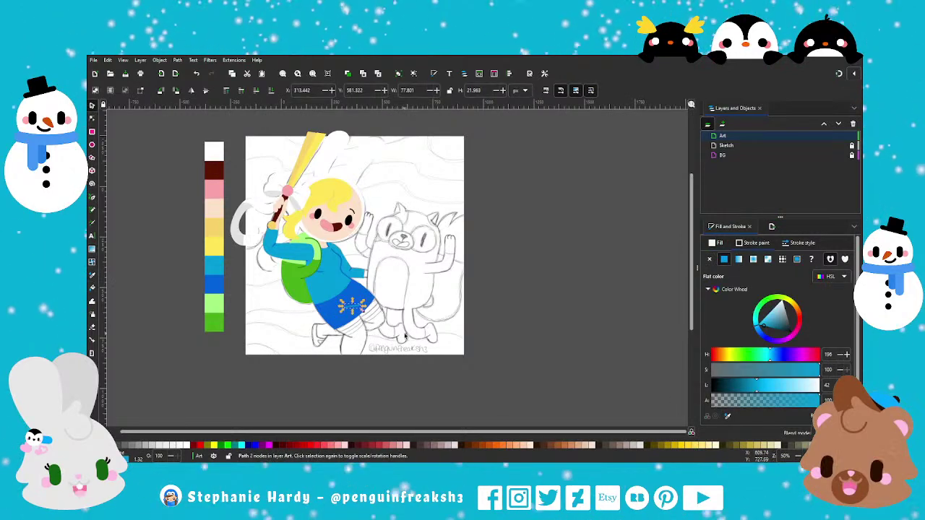
click(416, 313)
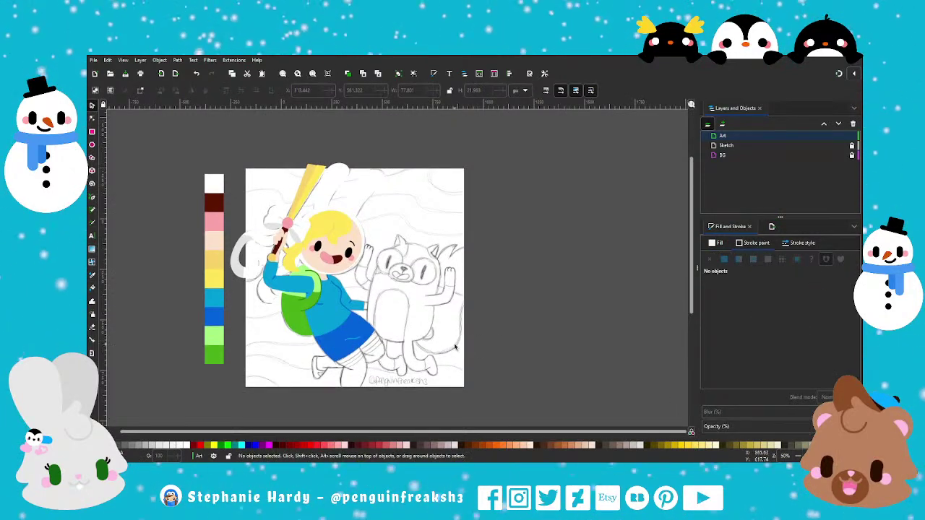
ctrl+scroll(359, 320, up, 1)
Step: Recolour the skirt stroke to the darker skirt blue, then lighten it slightly
click(351, 304)
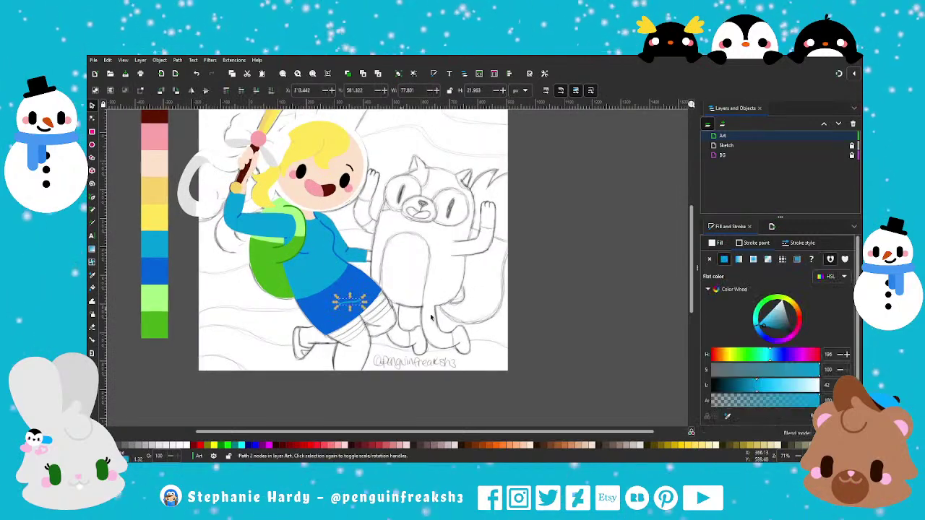
click(728, 416)
click(322, 314)
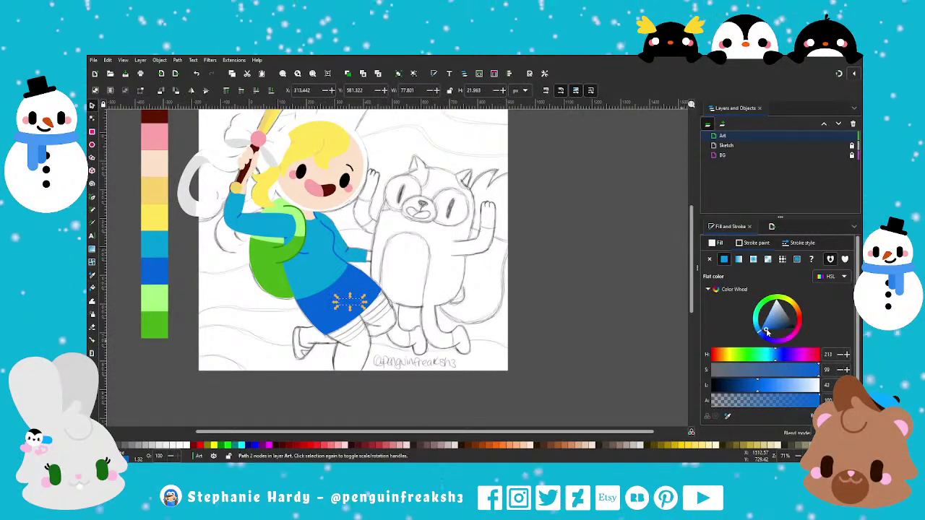
drag(767, 332, 772, 333)
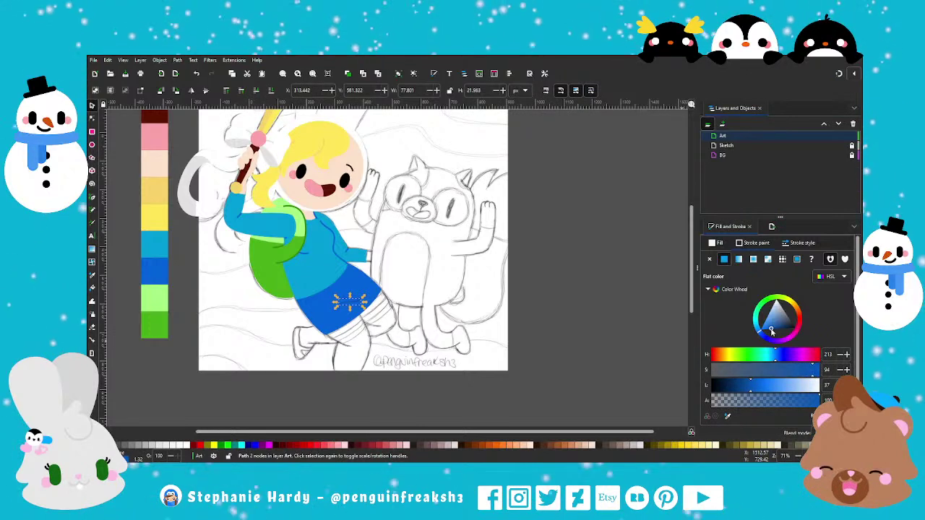
Step: Save the drawing as Fionna_and_Cake.svg
click(584, 351)
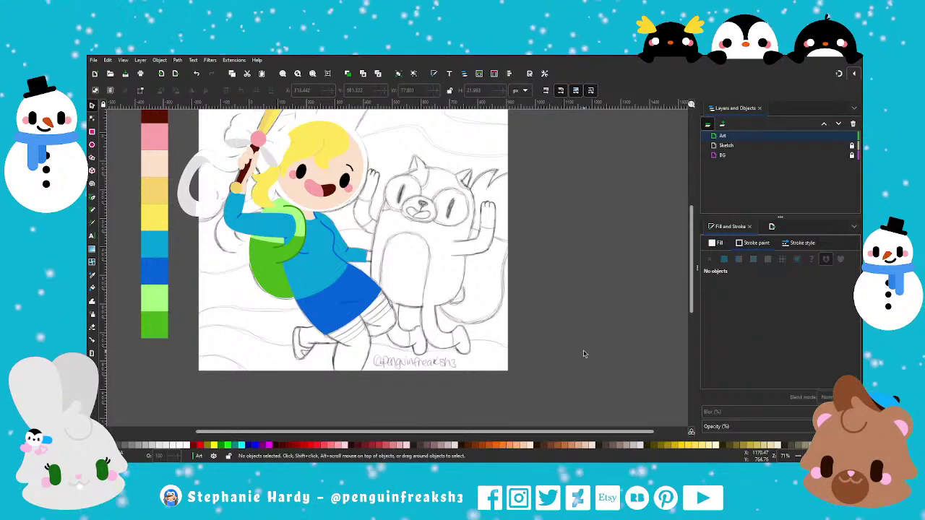
scroll(320, 334, down, 1)
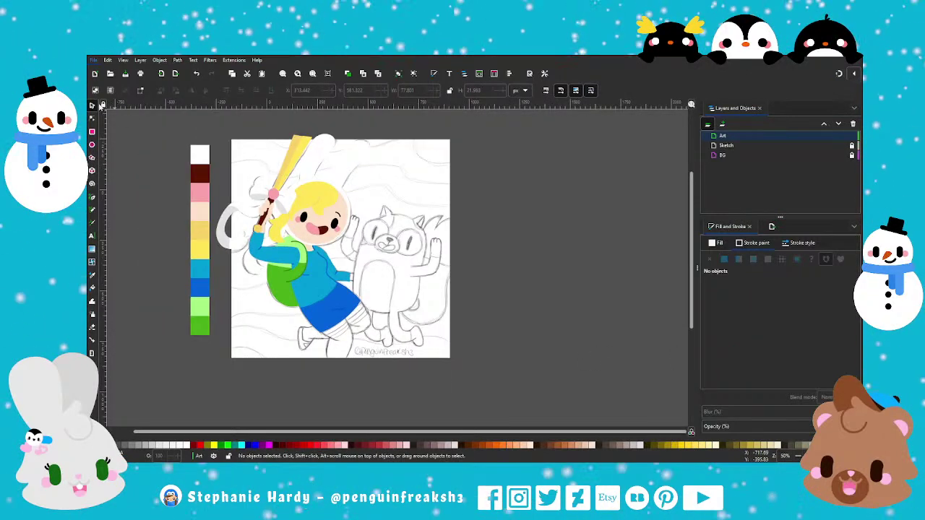
key(ctrl+s)
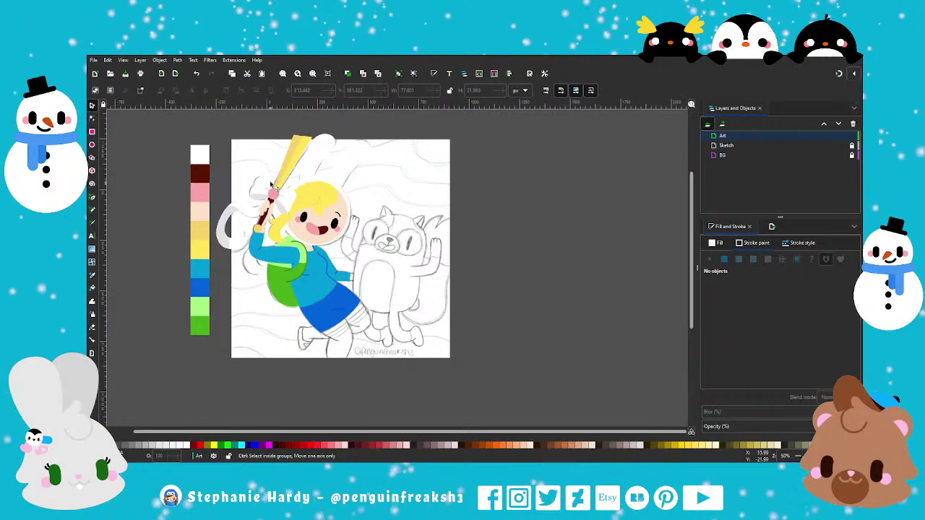
Step: Make the pink circle on the sword hilt a paler pink
ctrl+scroll(270, 183, up, 3)
click(281, 221)
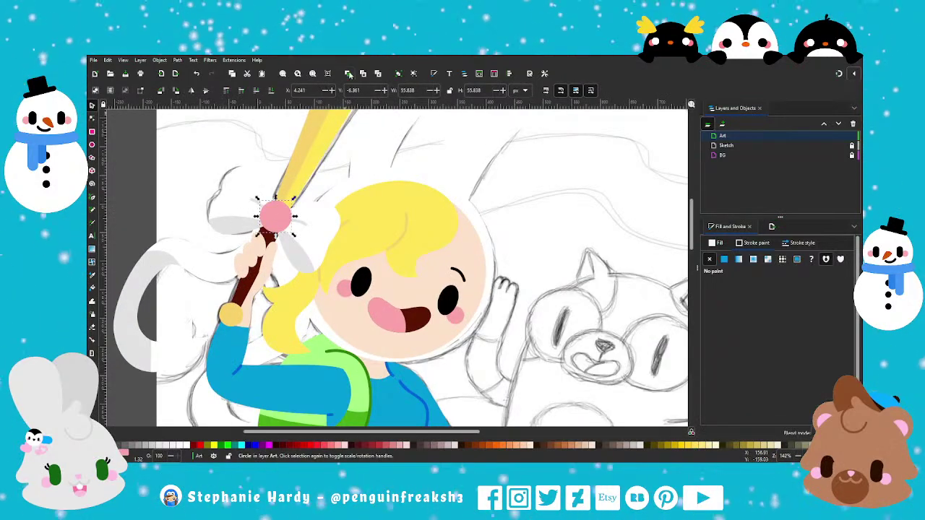
click(283, 225)
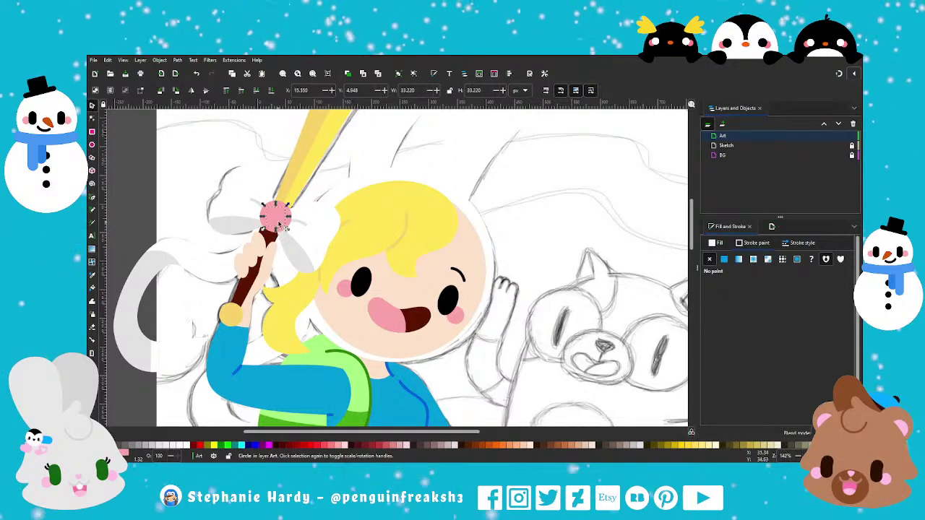
click(723, 258)
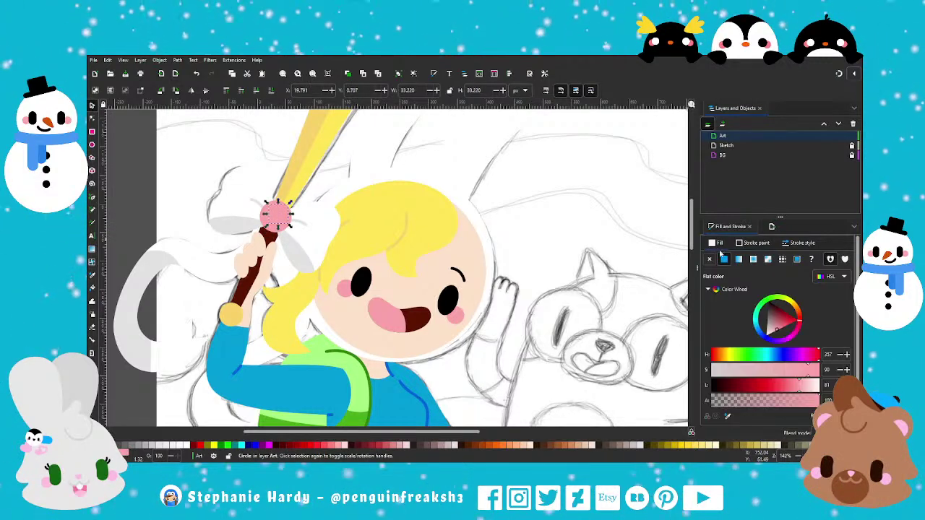
drag(777, 332, 774, 334)
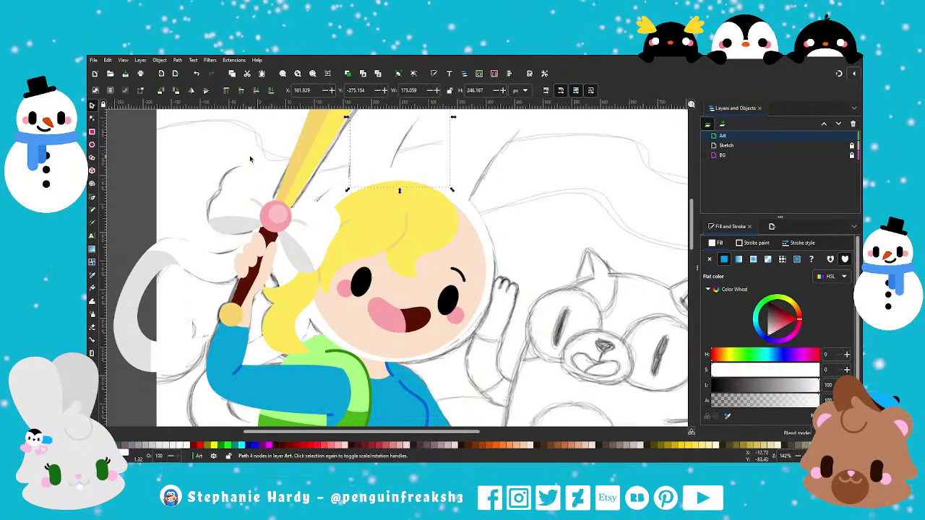
key(Escape)
scroll(300, 215, down, 1)
scroll(295, 229, down, 2)
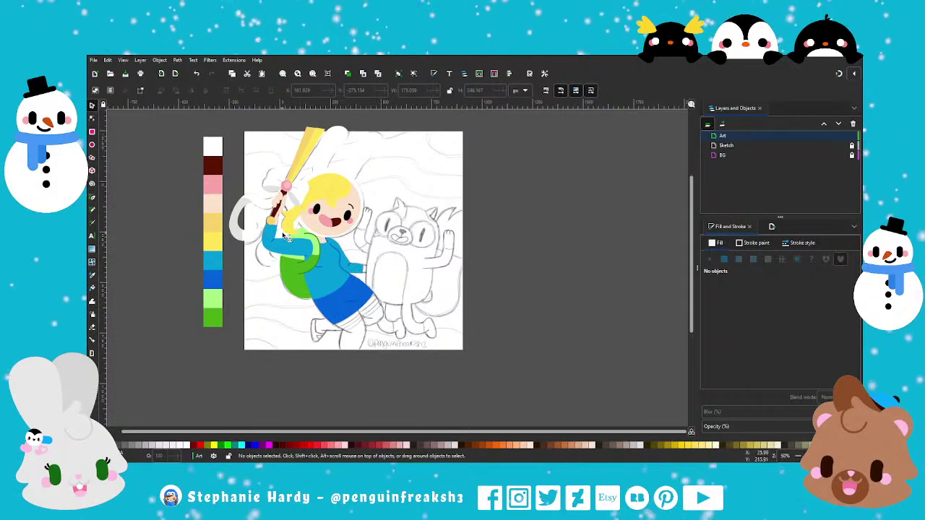
scroll(291, 248, up, 2)
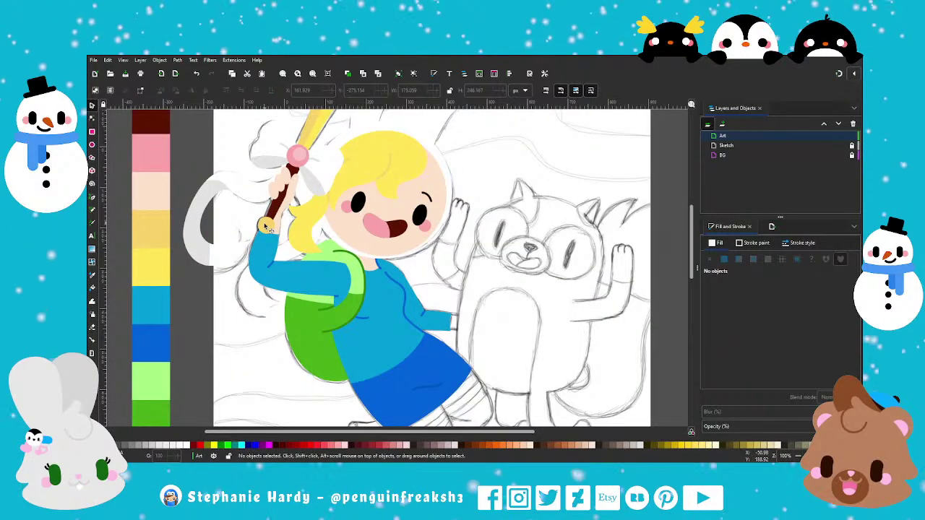
Step: Shrink the hand's yellow circle to about three quarters and adjust its yellow
click(266, 225)
drag(254, 236, 261, 233)
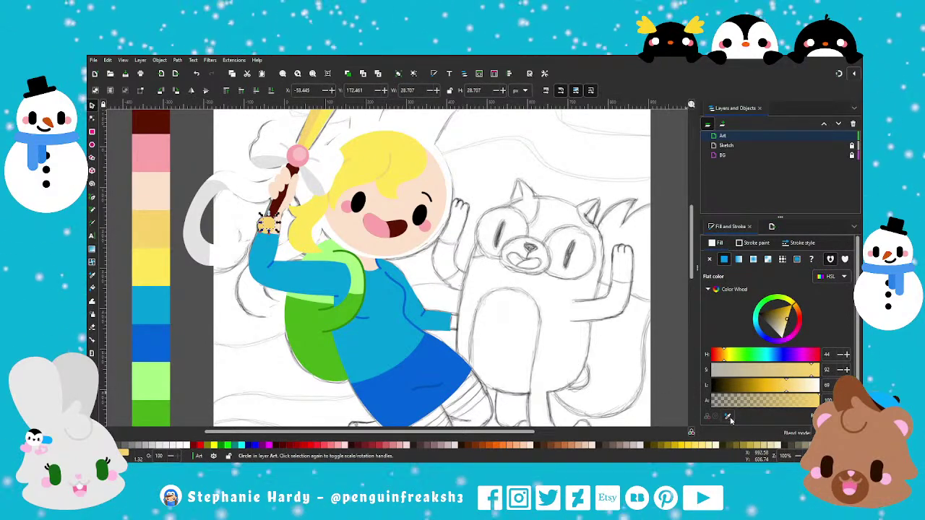
click(593, 444)
scroll(267, 231, up, 3)
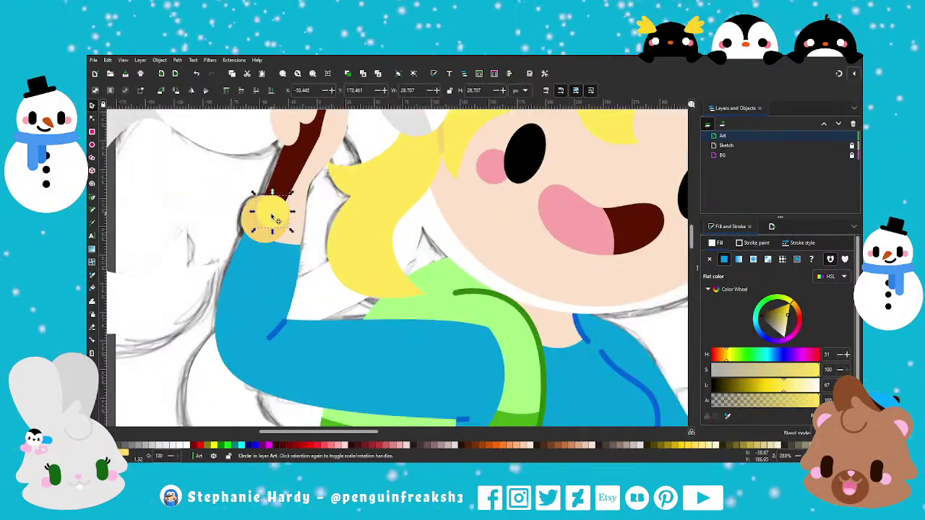
drag(252, 234, 251, 235)
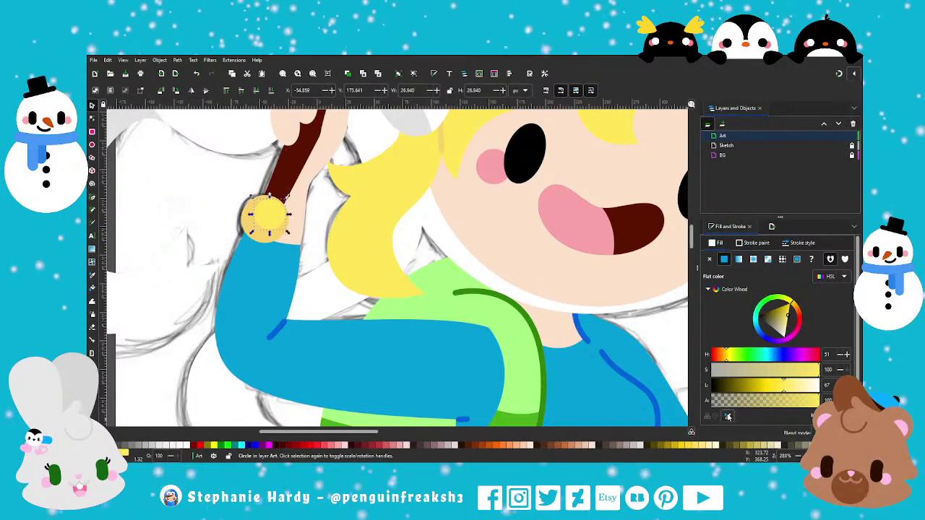
mouse_move(773, 329)
mouse_down()
mouse_move(750, 337)
mouse_move(786, 331)
mouse_up()
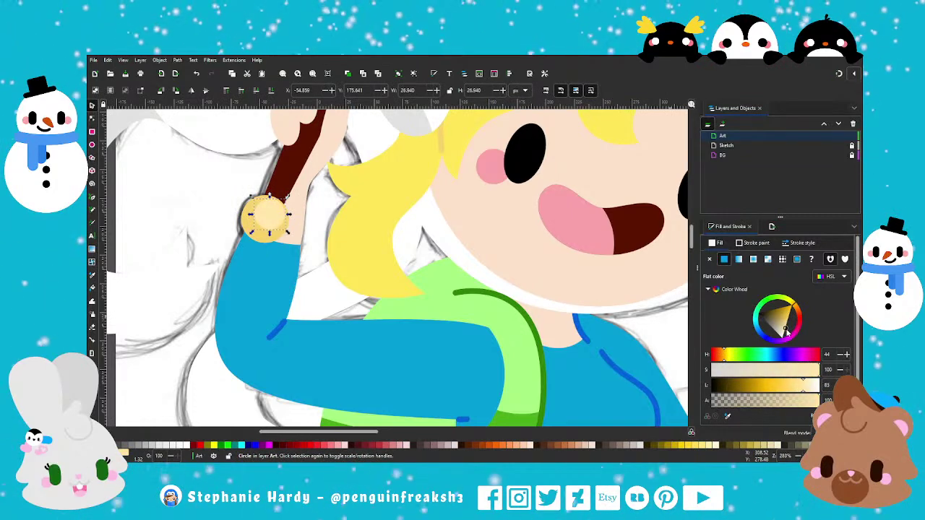
click(229, 195)
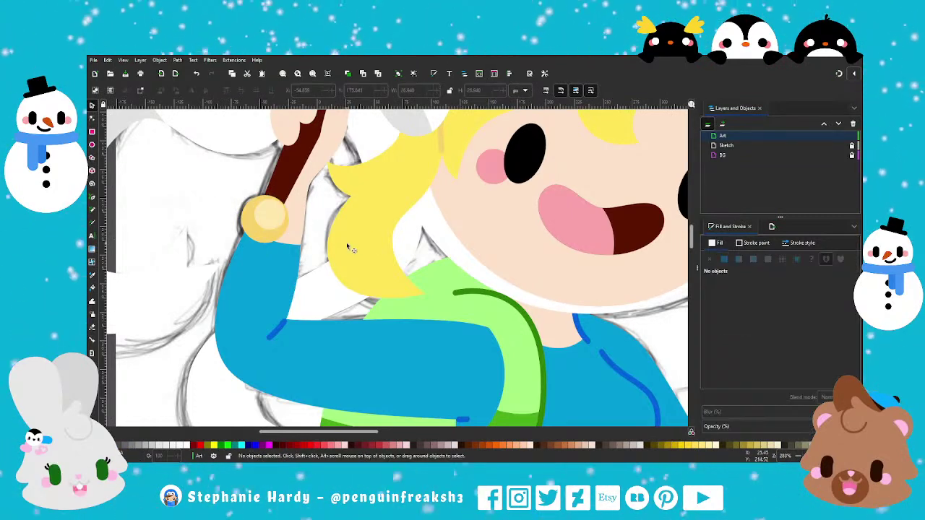
click(280, 216)
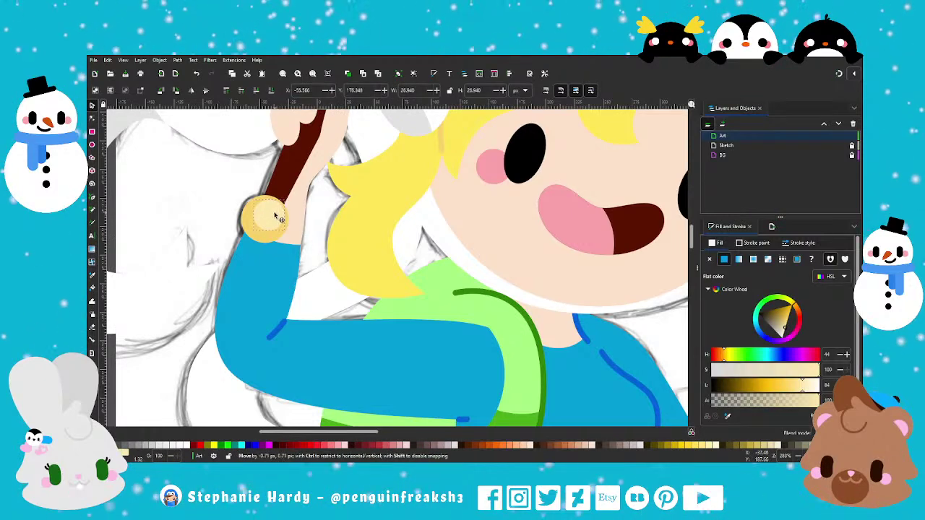
key(Escape)
ctrl+scroll(280, 252, down, 1)
ctrl+scroll(280, 252, down, 2)
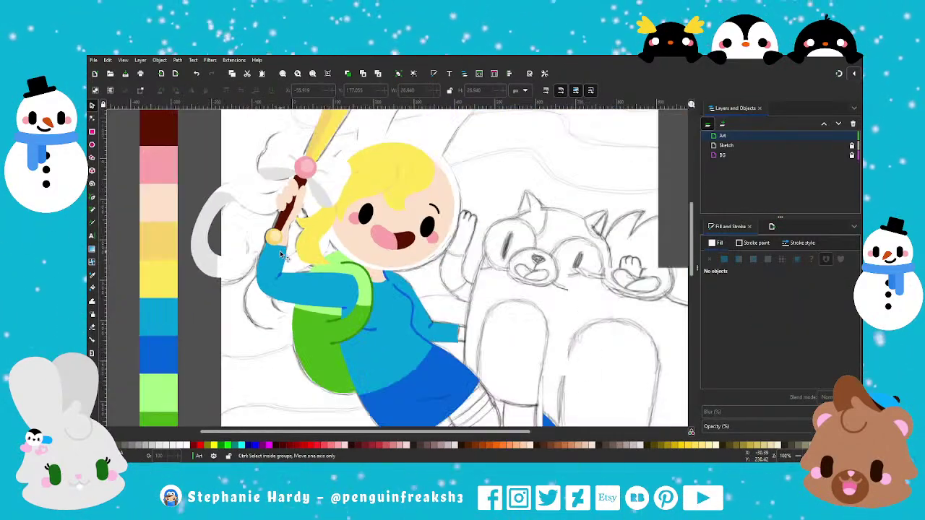
Step: Select the yellow sword blade, try the Dropper, then clear the selection
click(349, 182)
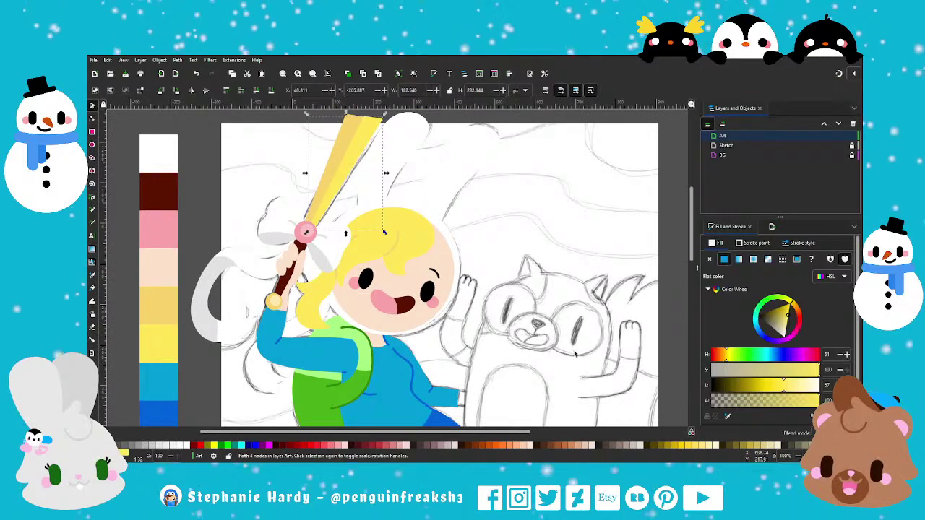
key(d)
key(Escape)
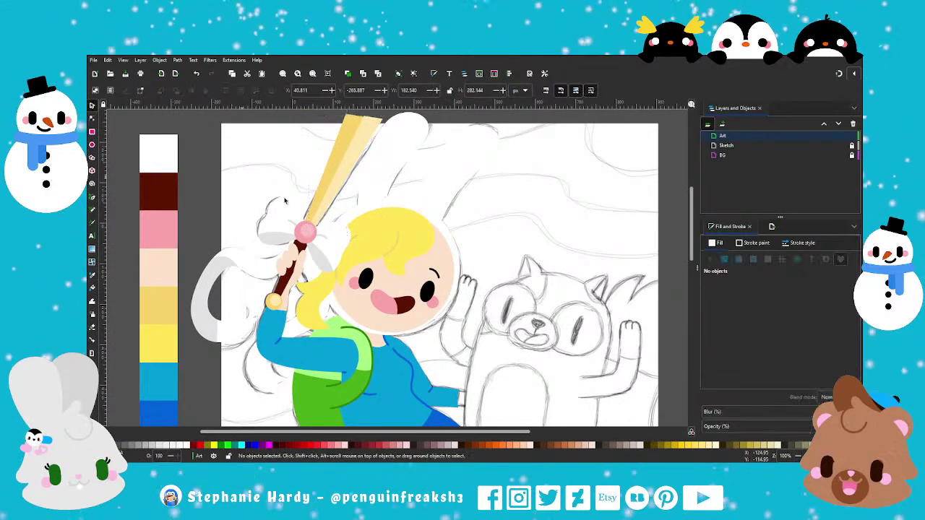
ctrl+scroll(306, 295, down, 1)
ctrl+scroll(307, 294, down, 1)
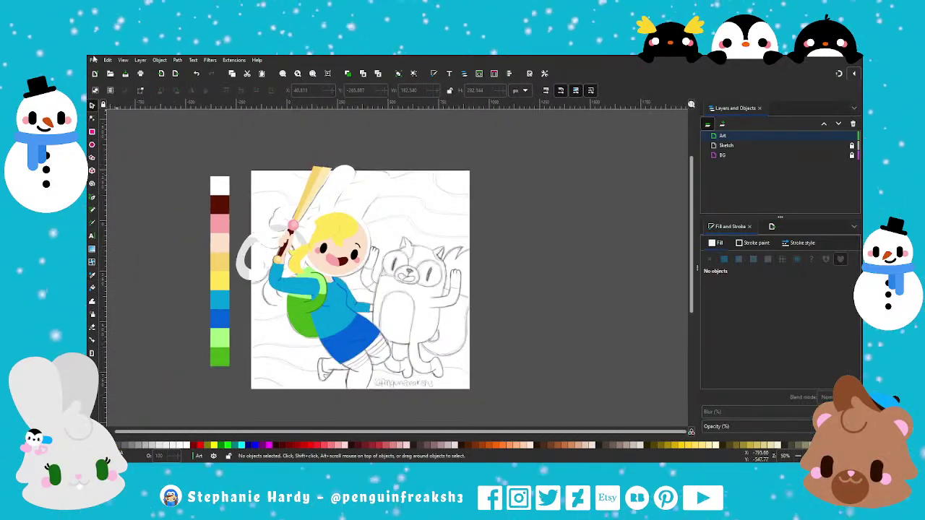
ctrl+scroll(372, 269, up, 1)
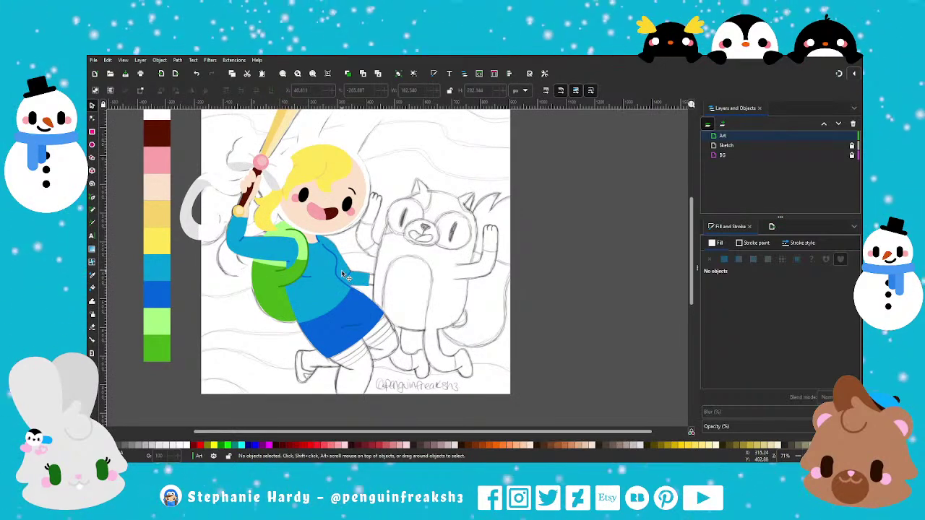
scroll(364, 248, down, 1)
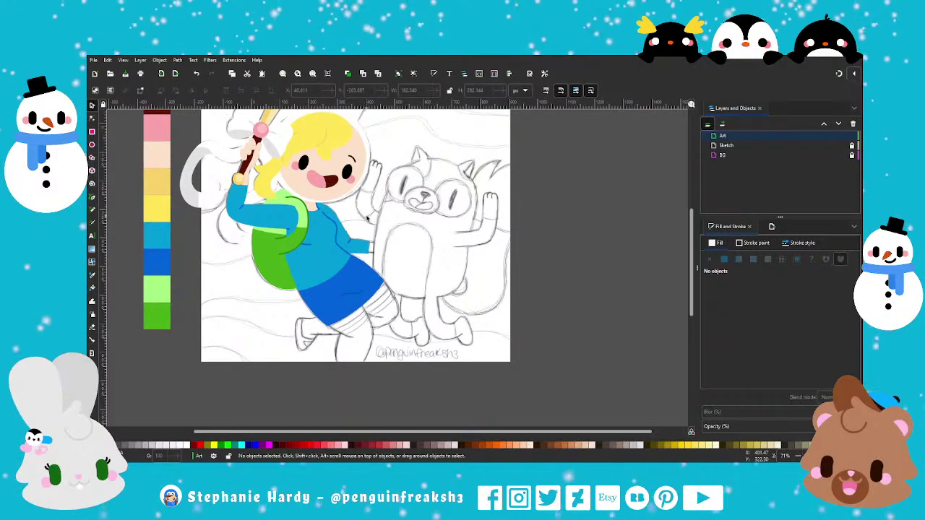
scroll(369, 246, down, 1)
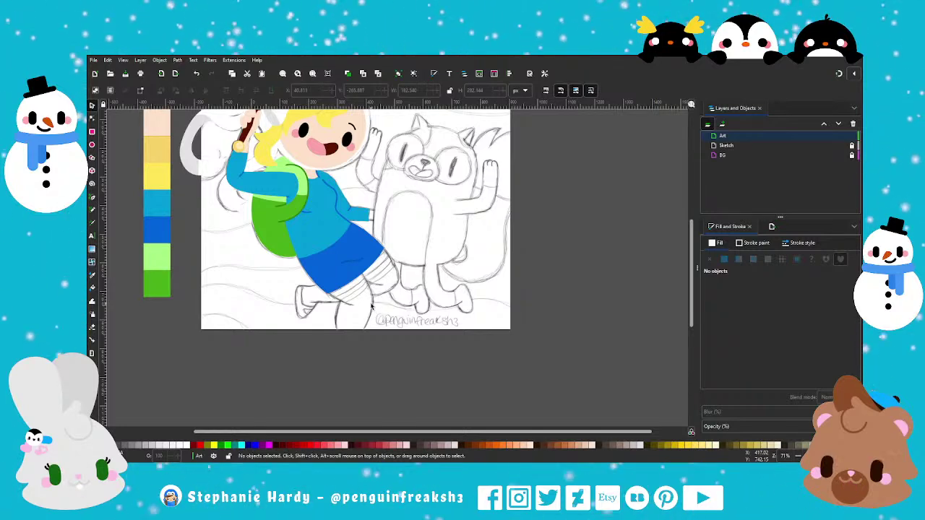
scroll(368, 289, down, 1)
ctrl+scroll(365, 275, up, 2)
Step: Draw a two-node black line from the skirt's lower edge down Fionna's left leg
ctrl+scroll(363, 267, up, 1)
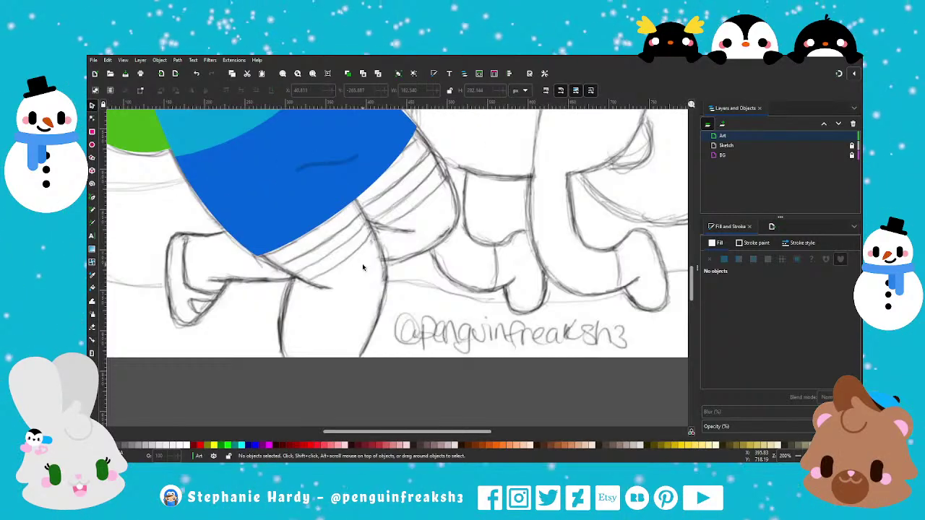
click(92, 197)
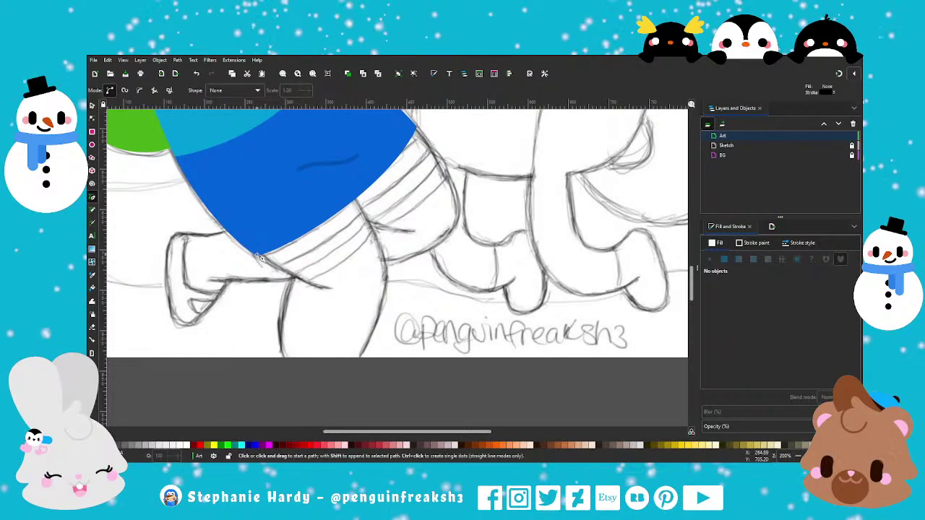
click(257, 255)
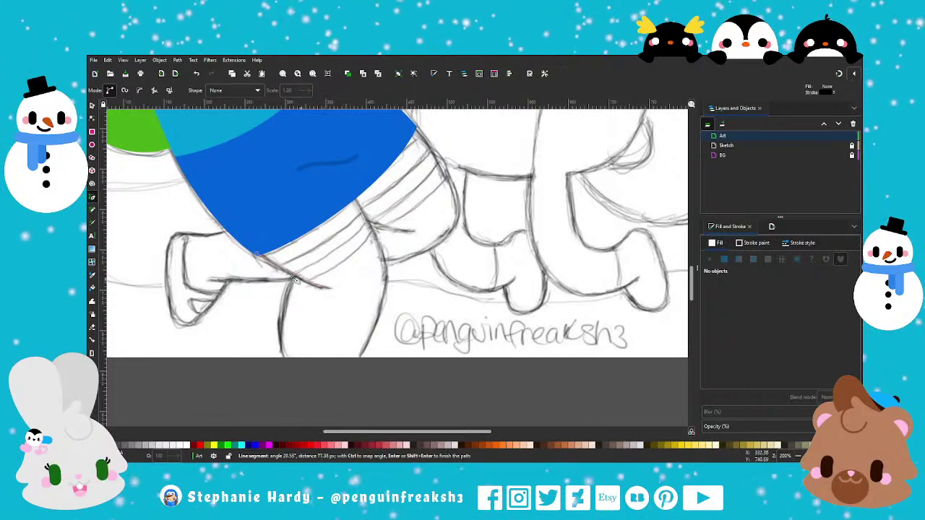
double_click(333, 295)
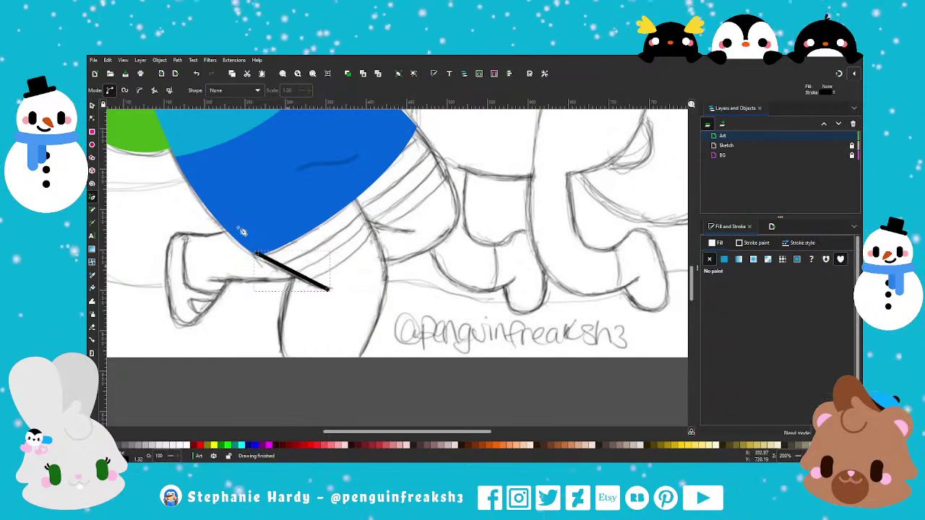
key(s)
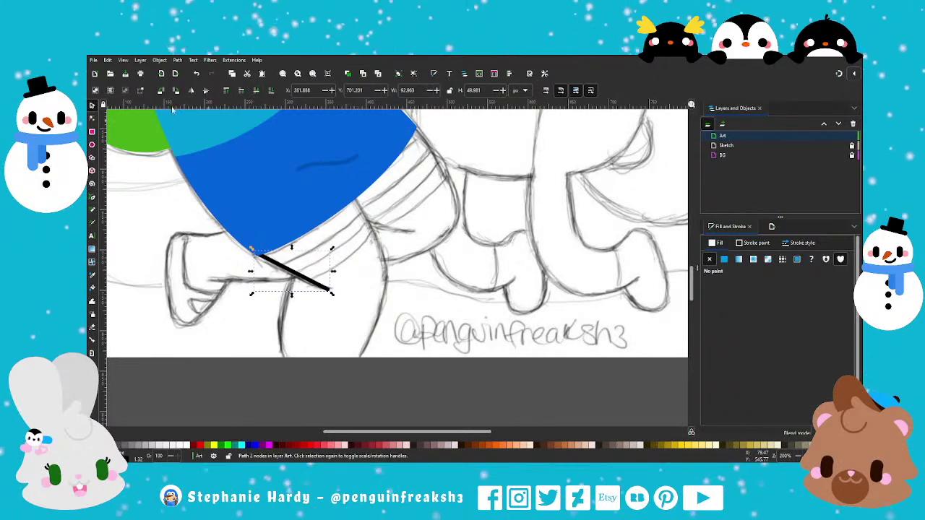
click(92, 119)
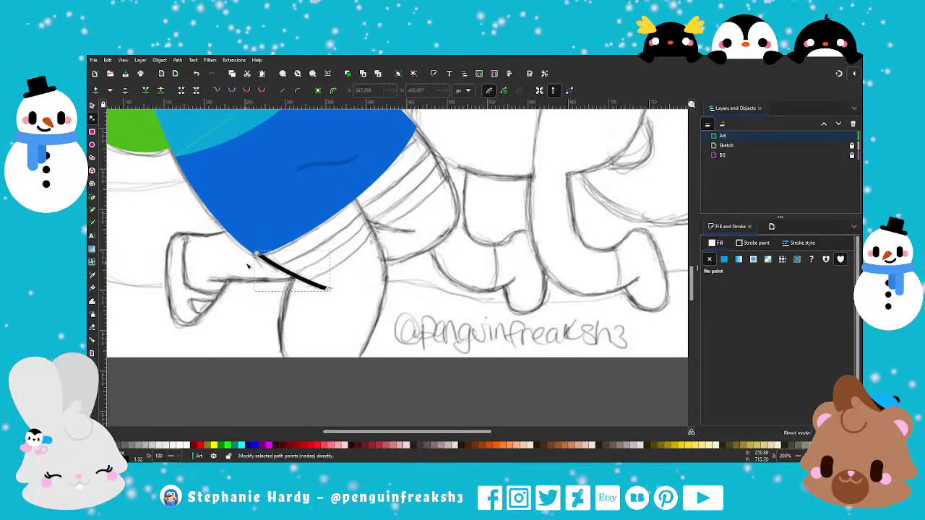
ctrl+scroll(274, 246, up, 3)
ctrl+scroll(258, 246, down, 3)
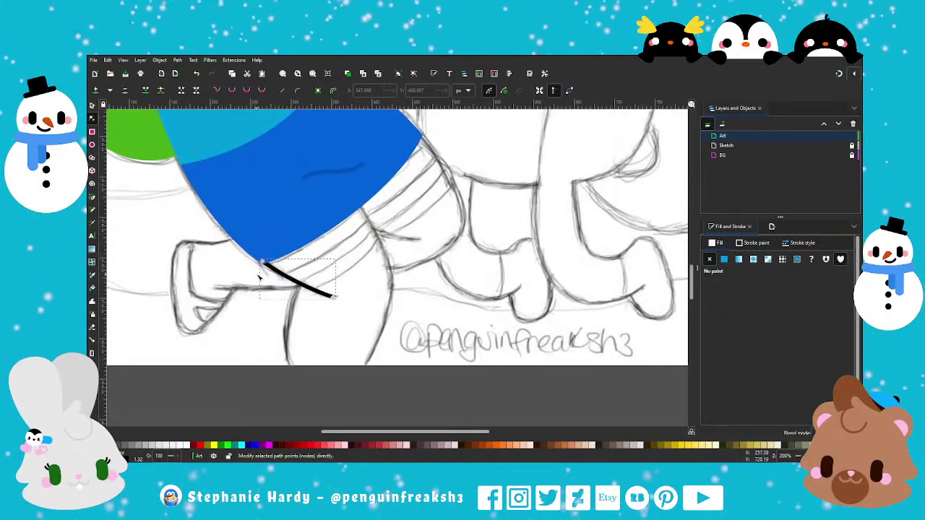
click(93, 198)
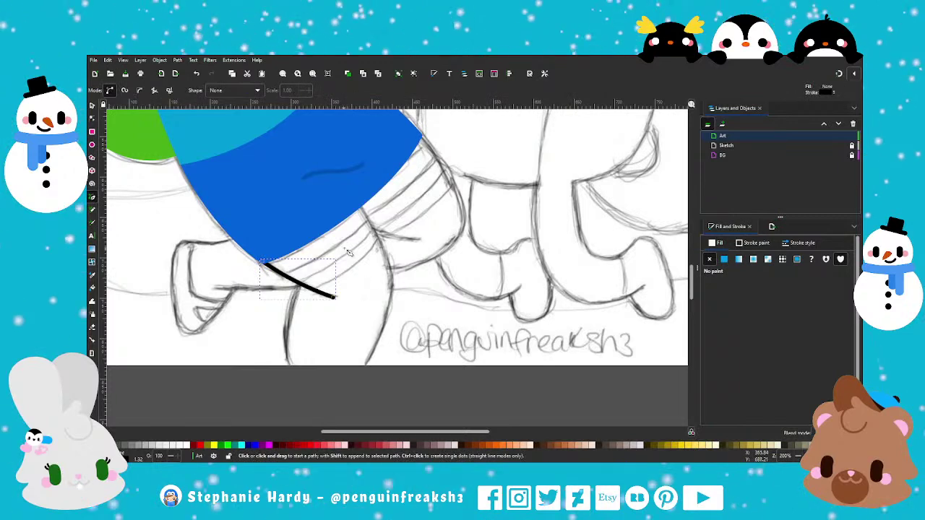
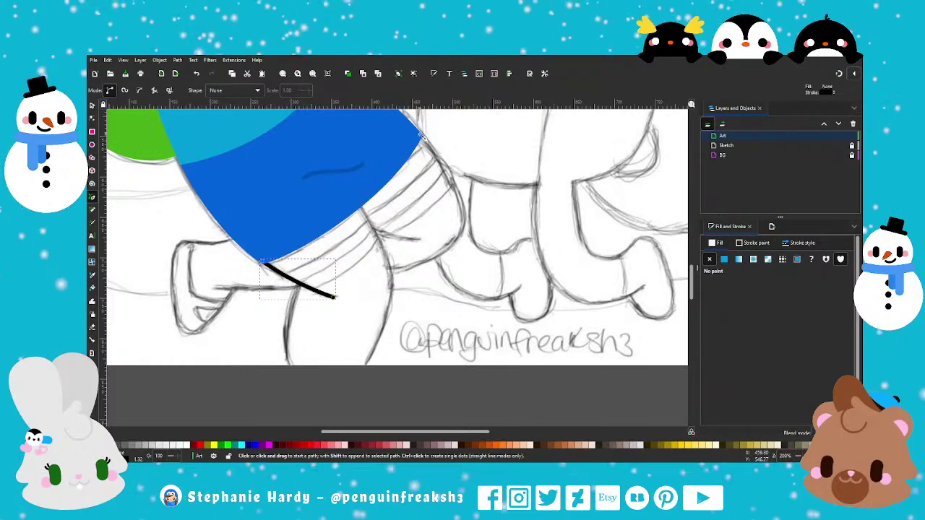
Step: Draw a closed outline of the skin strip under the shorts along the black leg line
click(449, 156)
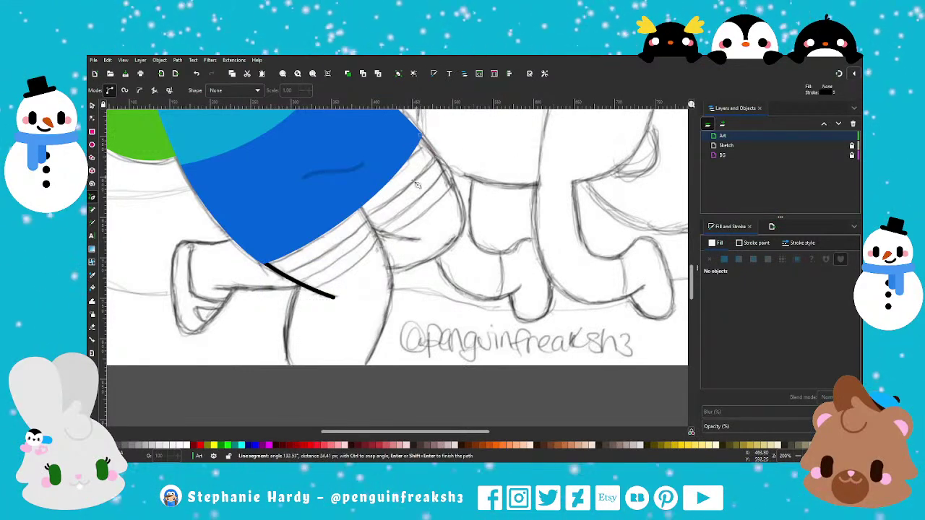
click(369, 221)
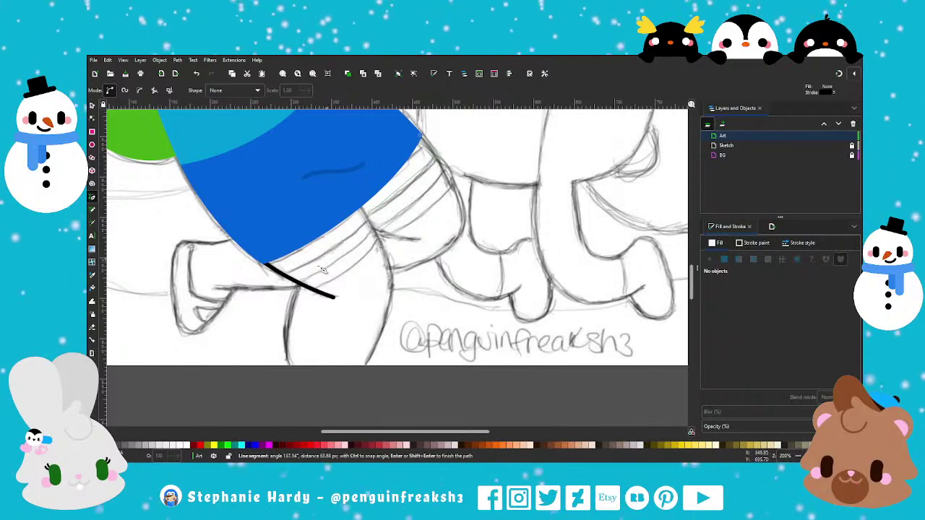
click(284, 240)
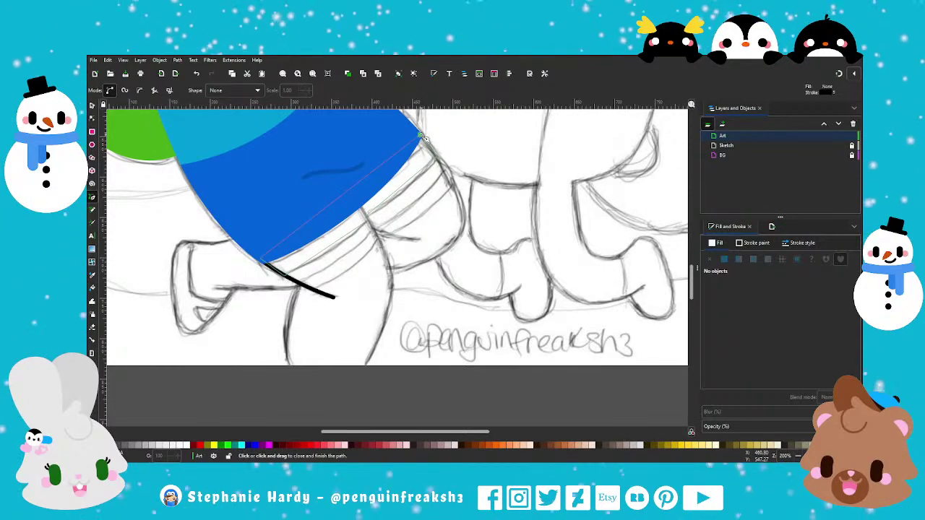
key(Return)
key(s)
key(n)
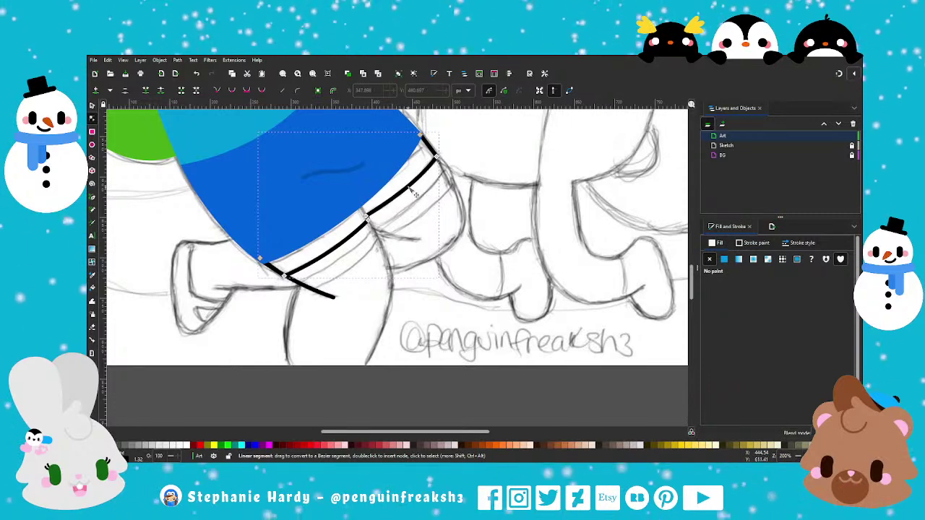
Step: Curve the outline's upper and lower edges and nudge its top point onto the shorts' edge
click(436, 156)
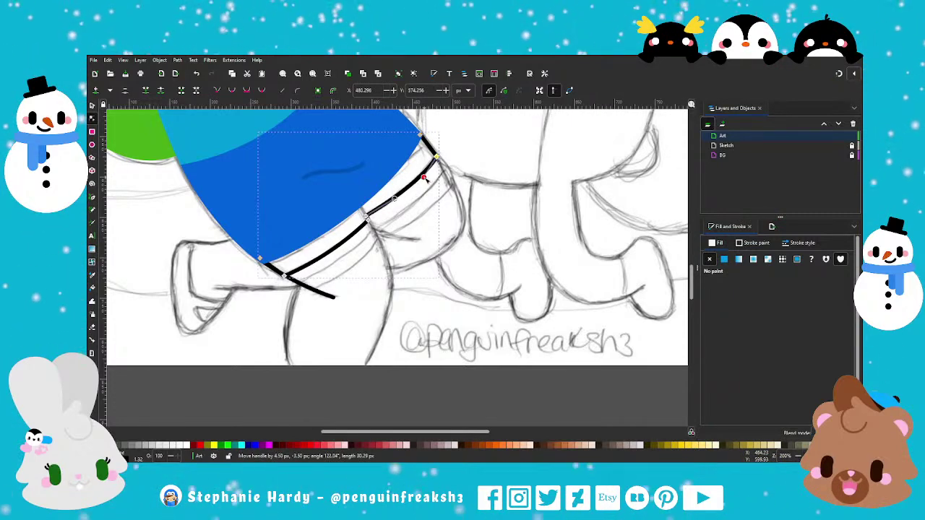
drag(394, 200, 391, 205)
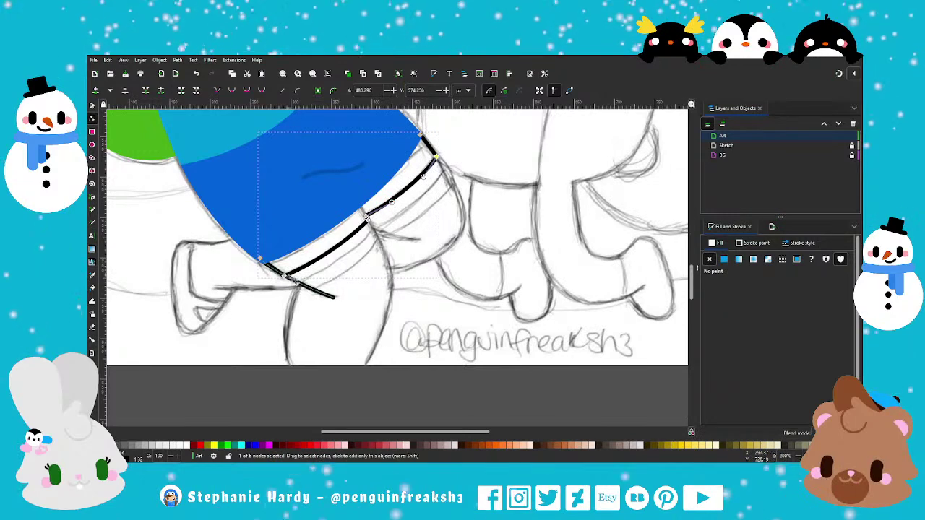
click(284, 275)
drag(316, 264, 349, 239)
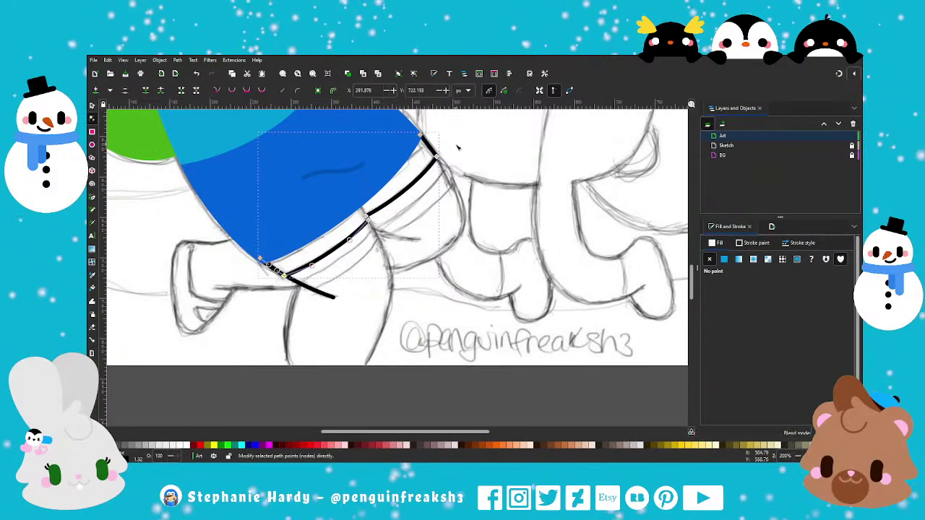
ctrl+scroll(433, 145, up, 2)
click(432, 162)
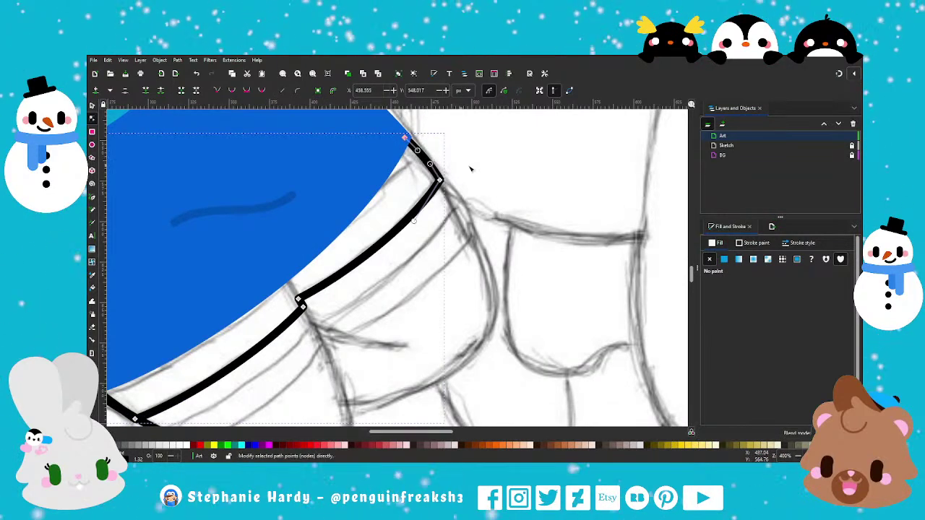
ctrl+scroll(470, 156, down, 2)
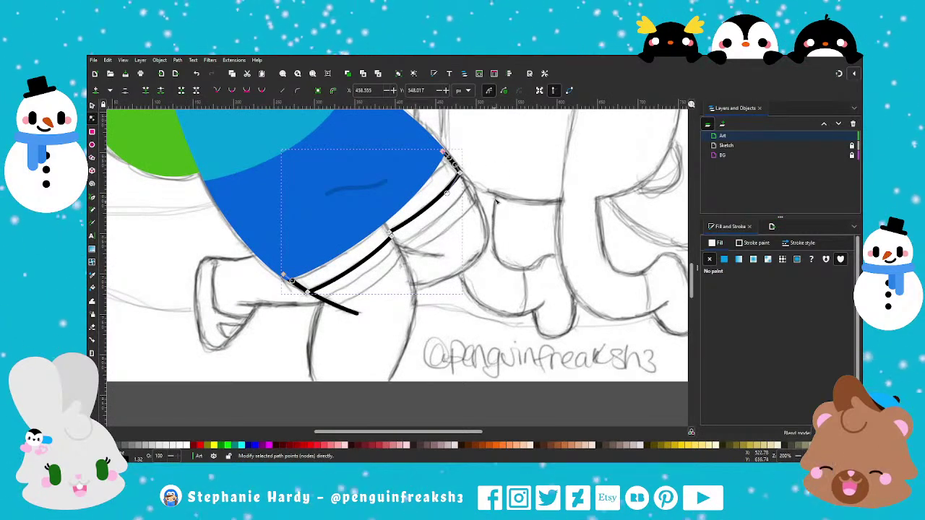
drag(459, 173, 454, 166)
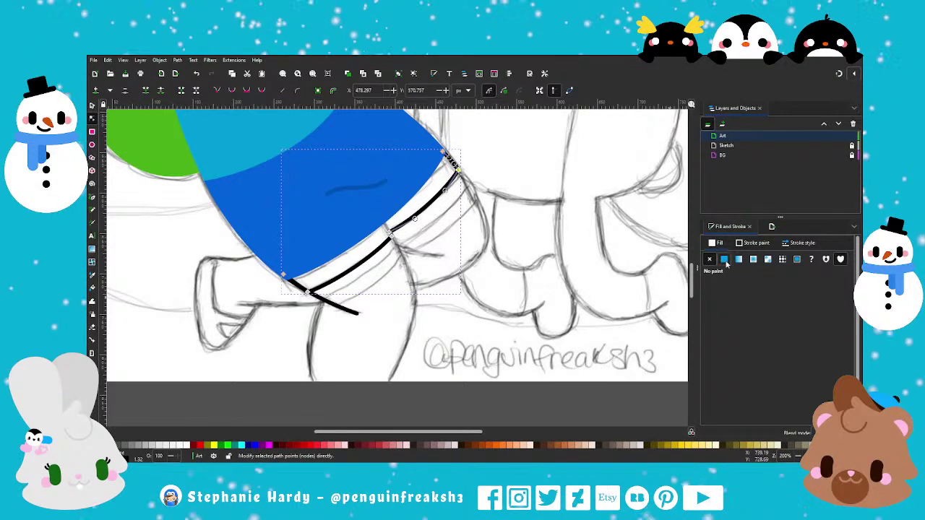
Step: Give the skin shape a flat cream fill and deselect it
click(724, 258)
ctrl+scroll(420, 331, down, 2)
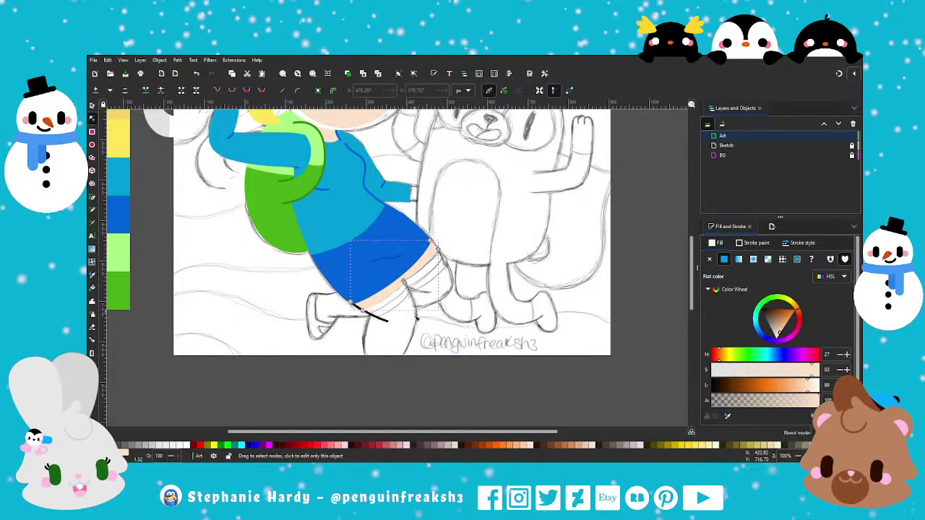
ctrl+scroll(433, 332, up, 1)
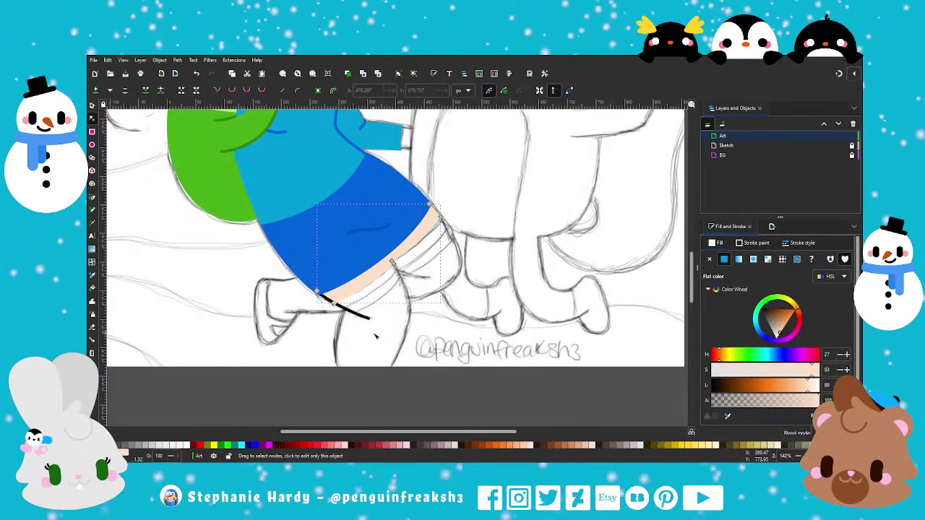
scroll(375, 337, down, 1)
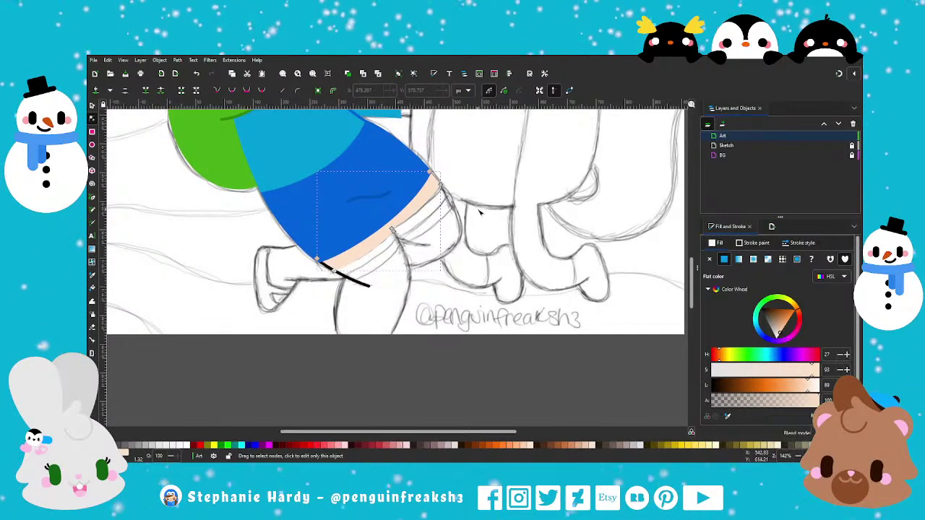
key(s)
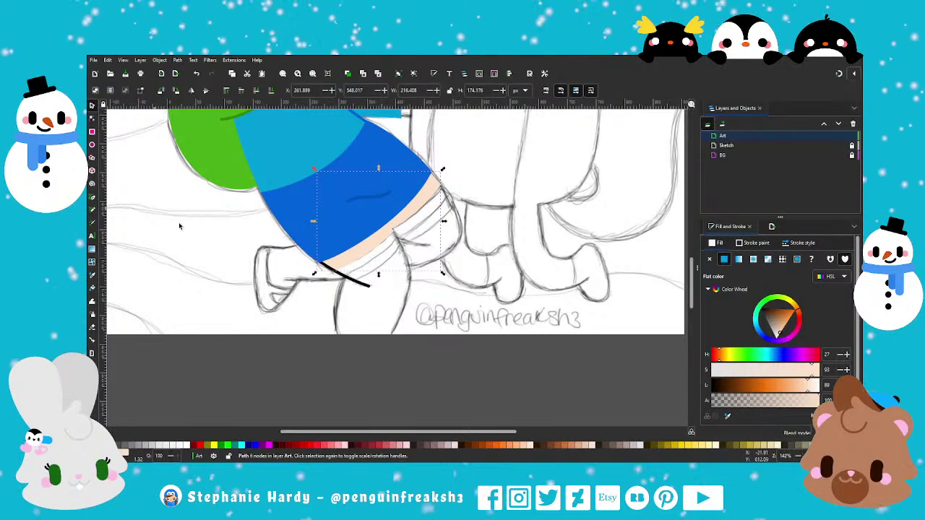
key(Escape)
ctrl+scroll(417, 255, up, 1)
ctrl+scroll(417, 254, up, 1)
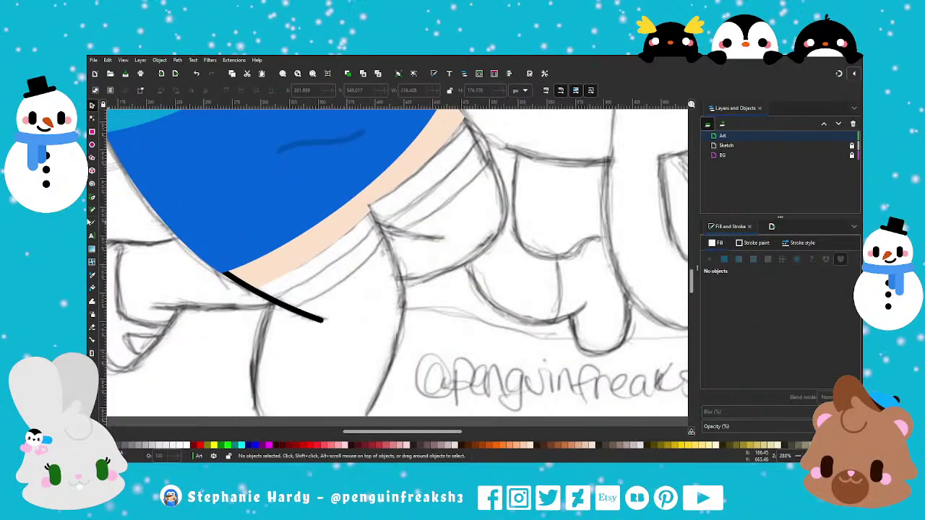
Step: Draw a short black divider line across the skin and tuck it beneath the blue shorts
key(b)
ctrl+scroll(377, 196, up, 1)
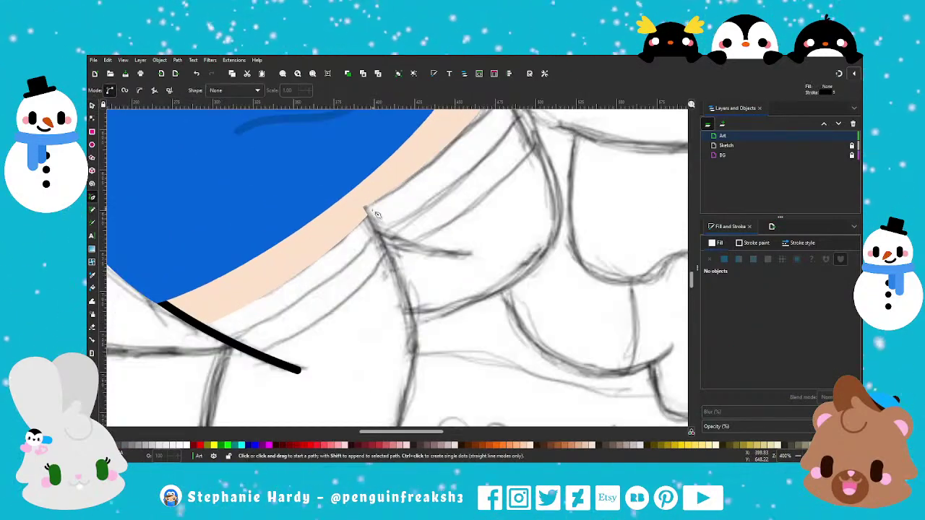
click(365, 207)
double_click(349, 185)
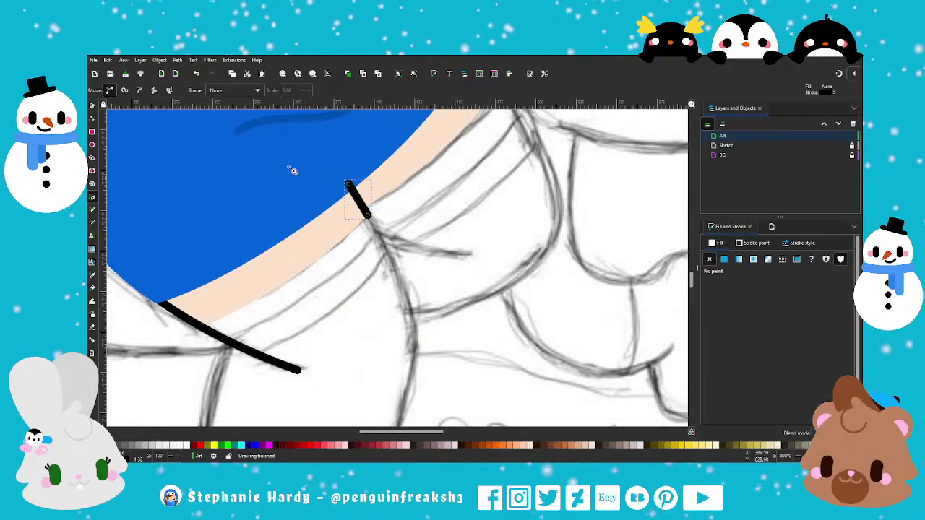
click(256, 91)
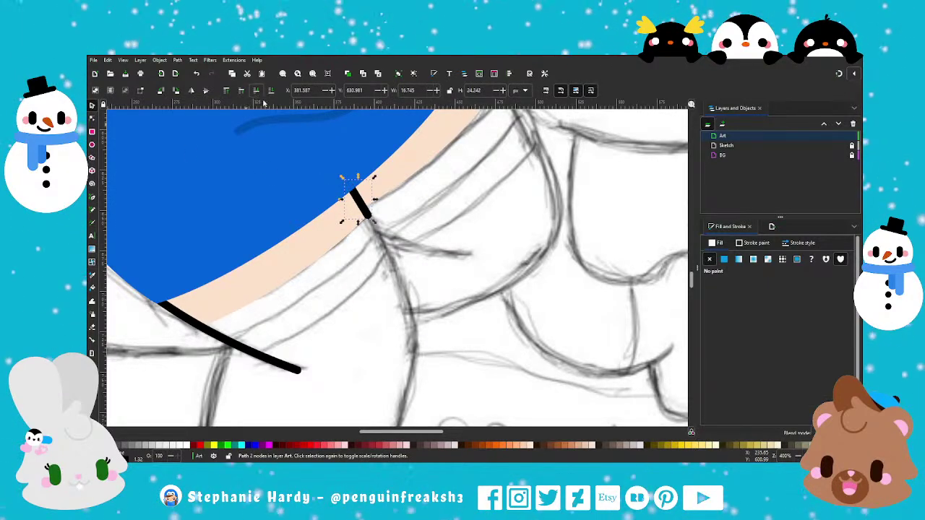
key(Escape)
scroll(387, 253, down, 1)
scroll(383, 254, down, 1)
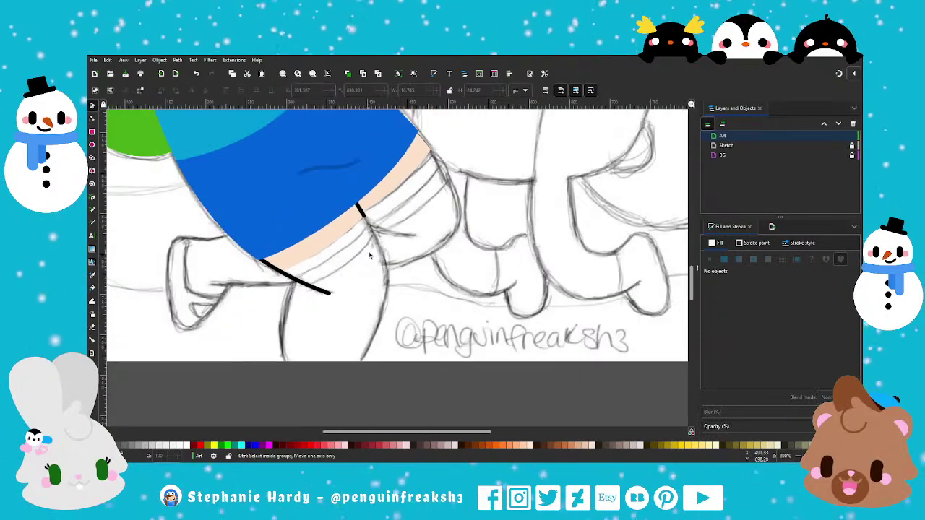
scroll(375, 258, down, 1)
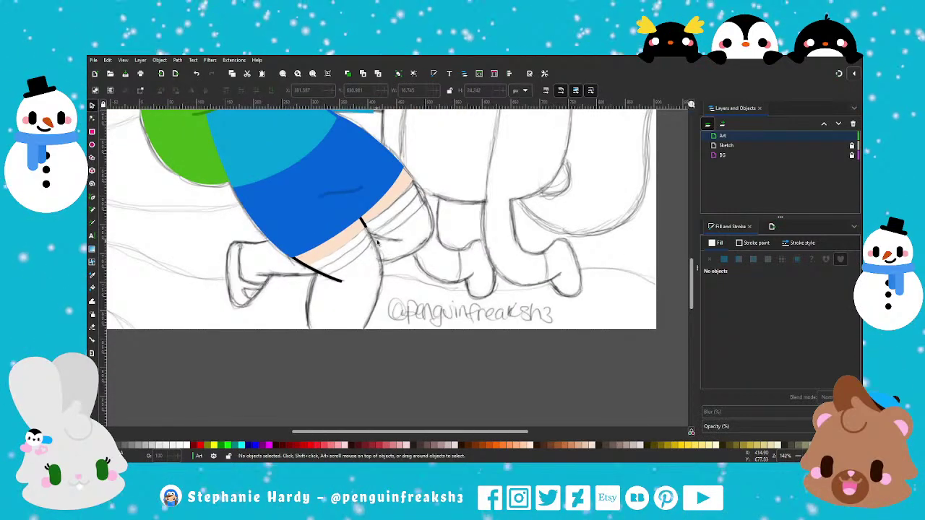
scroll(377, 245, up, 1)
scroll(381, 246, up, 1)
scroll(385, 249, up, 1)
scroll(389, 253, up, 1)
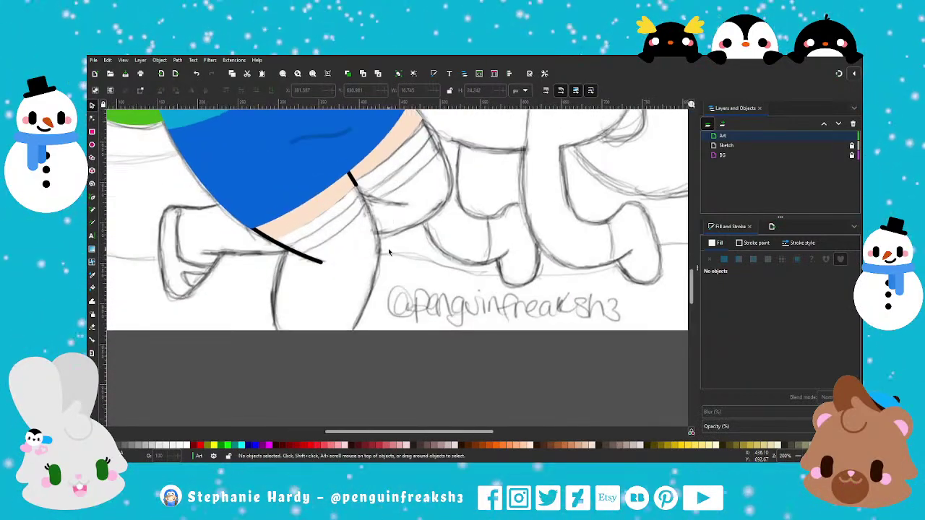
scroll(389, 252, up, 1)
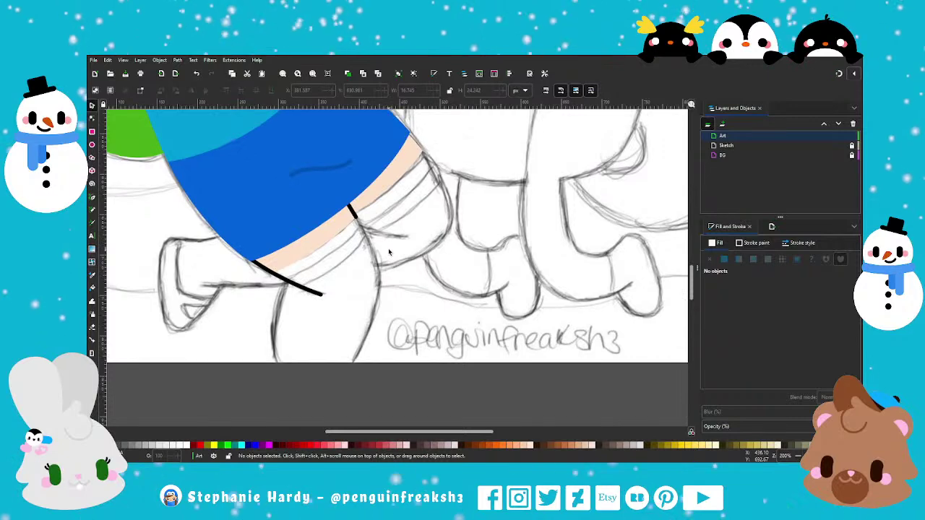
Step: Draw a line down the leg's inner edge and bend it into a gentle sock-edge curve
click(93, 198)
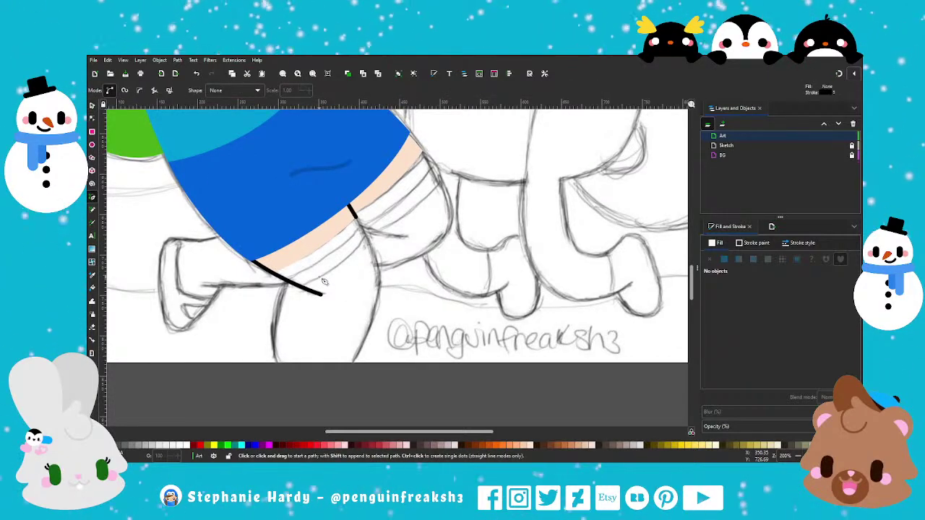
click(273, 274)
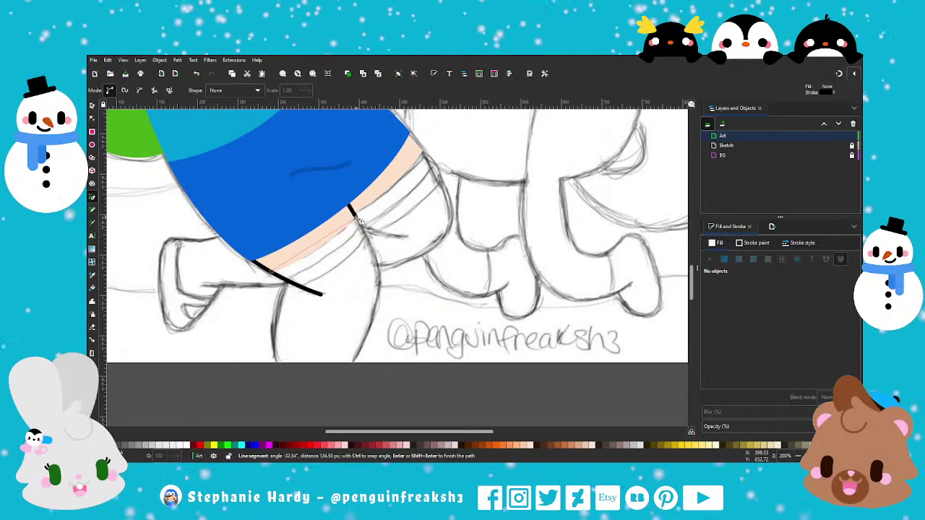
click(359, 221)
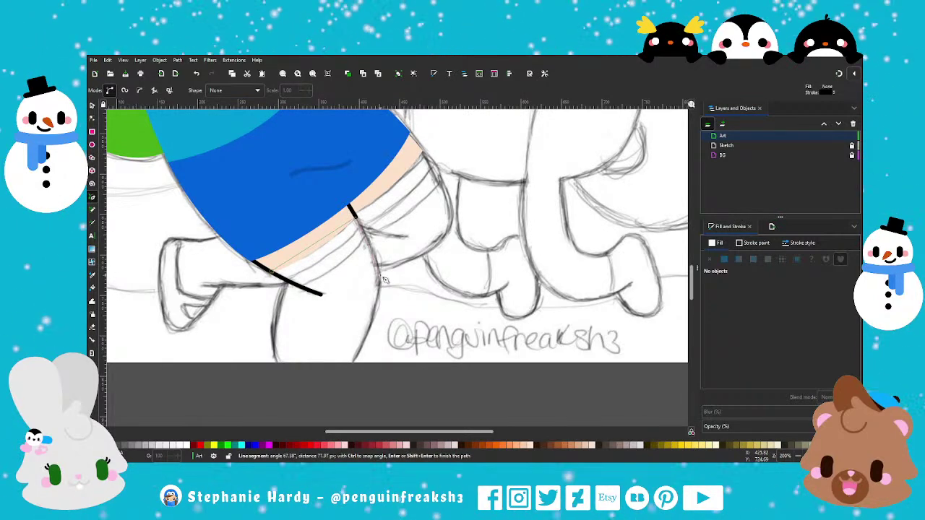
key(Escape)
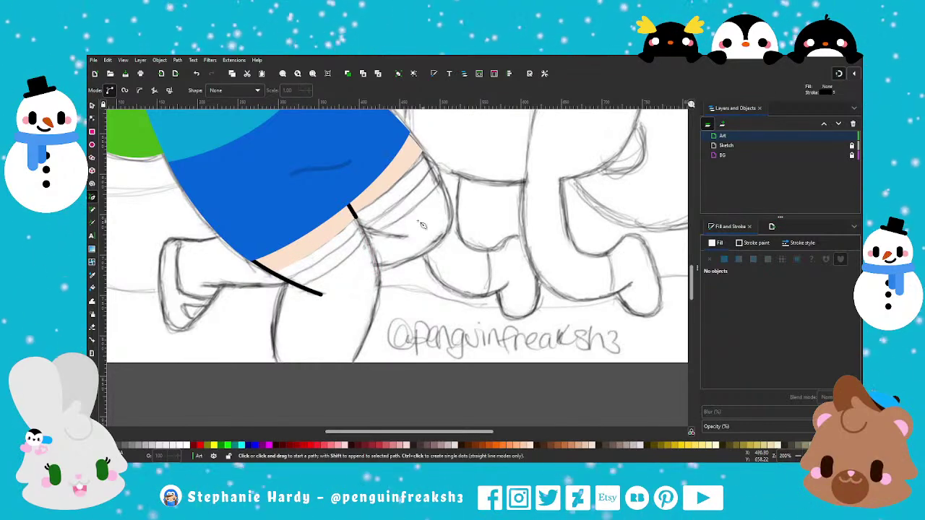
click(357, 222)
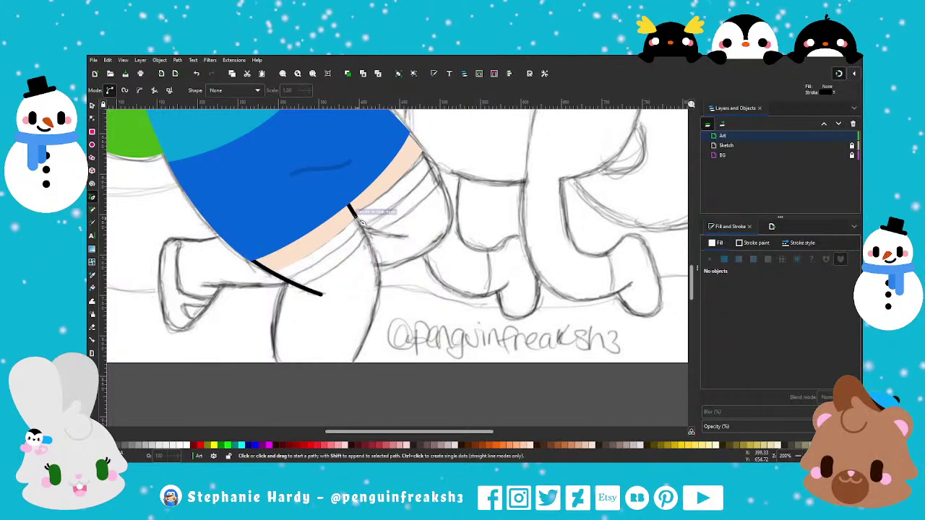
double_click(376, 265)
key(n)
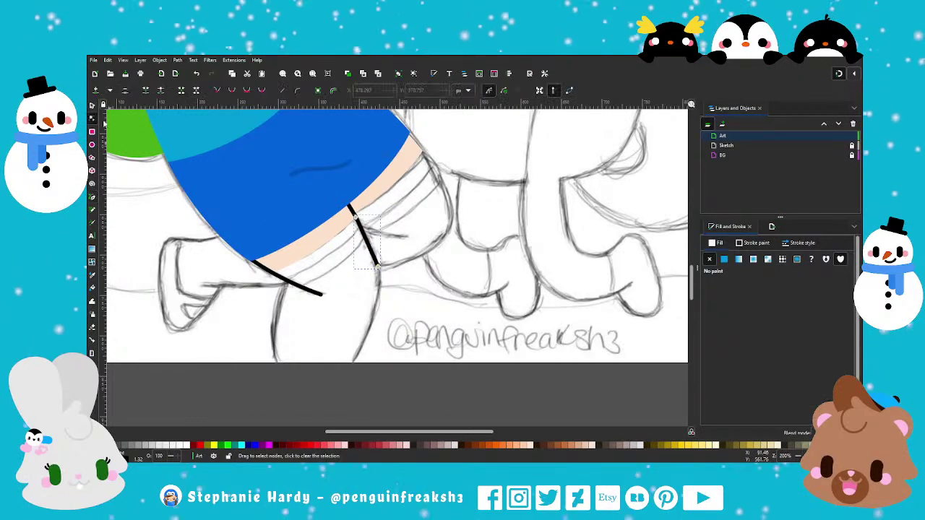
mouse_move(755, 137)
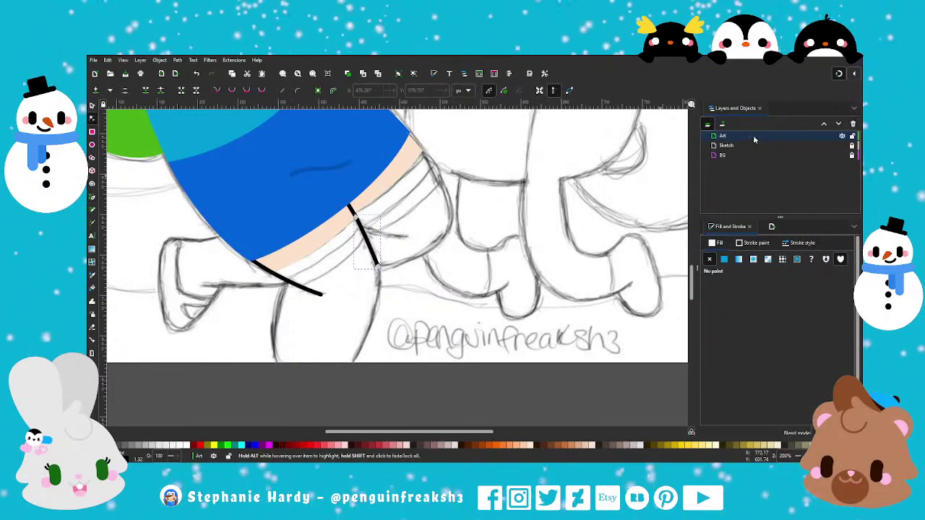
scroll(379, 244, up, 1)
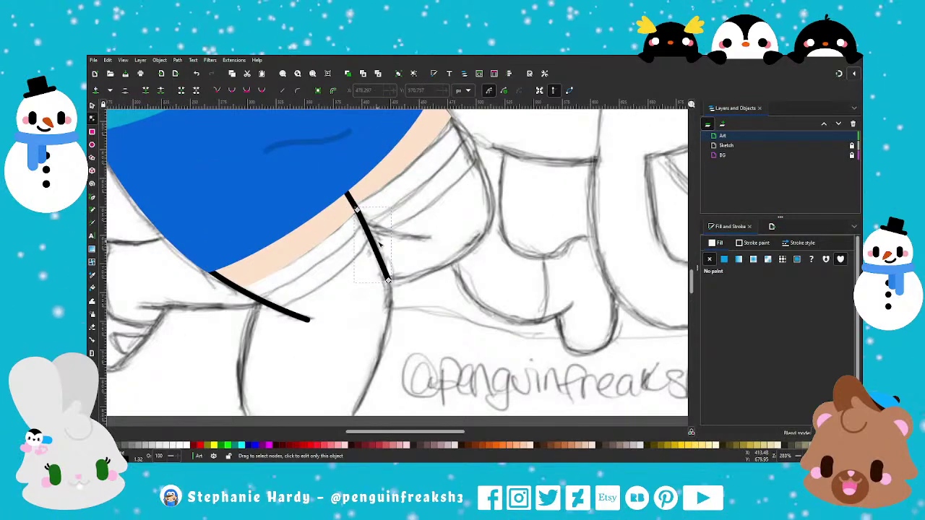
mouse_move(379, 244)
mouse_down()
mouse_move(371, 233)
mouse_move(383, 257)
mouse_up()
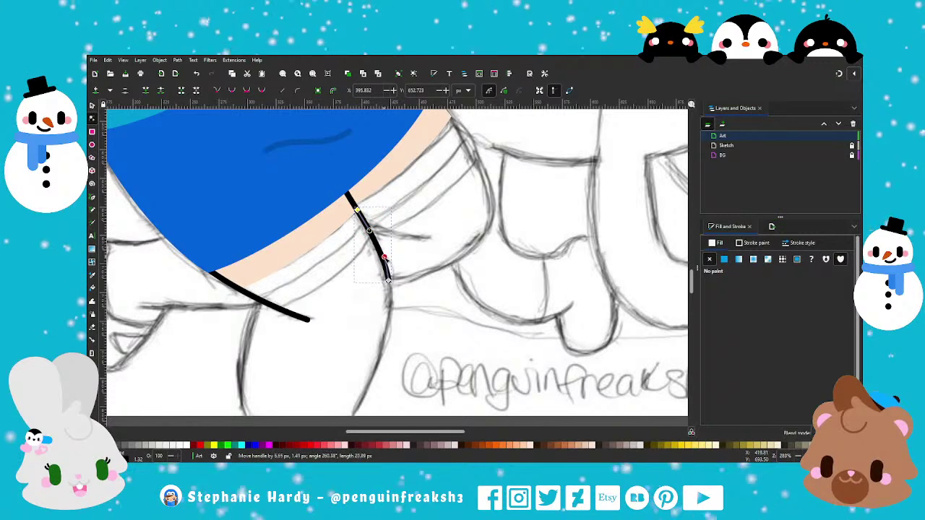
key(minus)
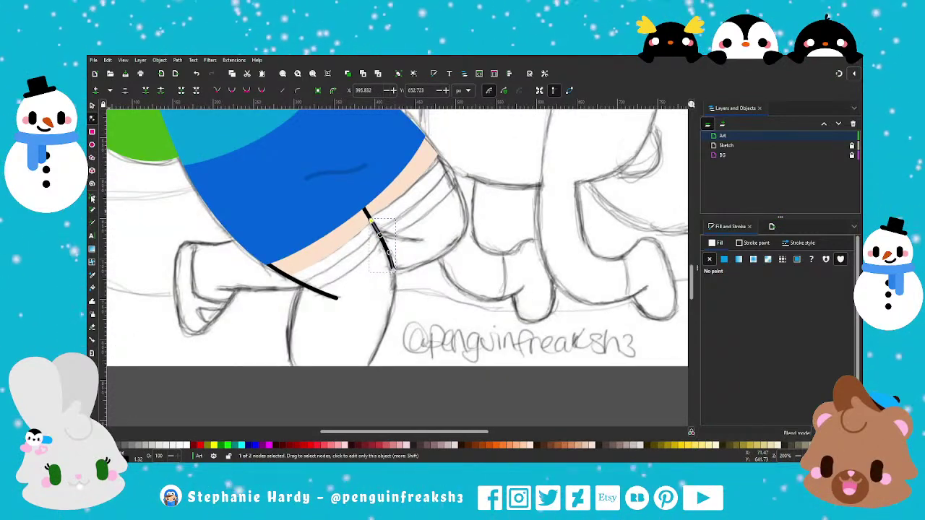
Step: Add a short black fold stroke off the sock edge with its start snapped onto the line
key(b)
scroll(418, 246, up, 1)
click(363, 229)
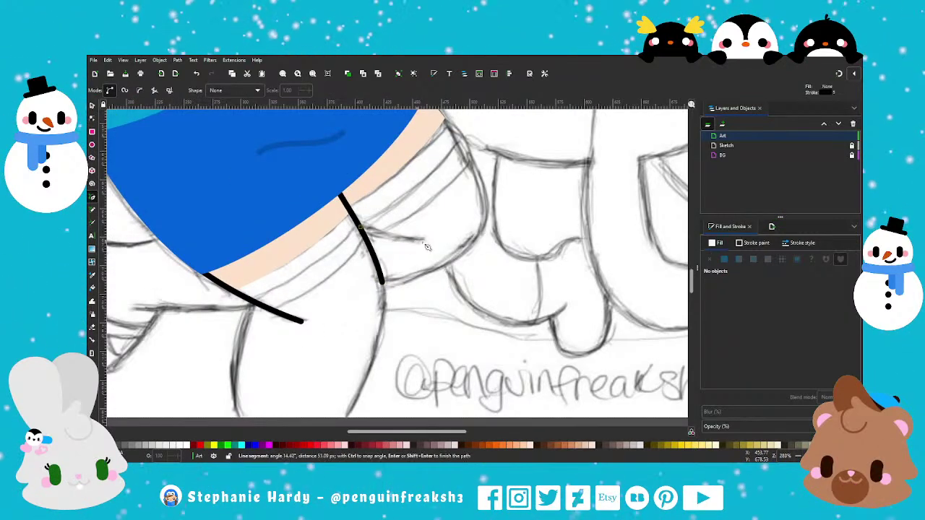
double_click(425, 240)
click(91, 118)
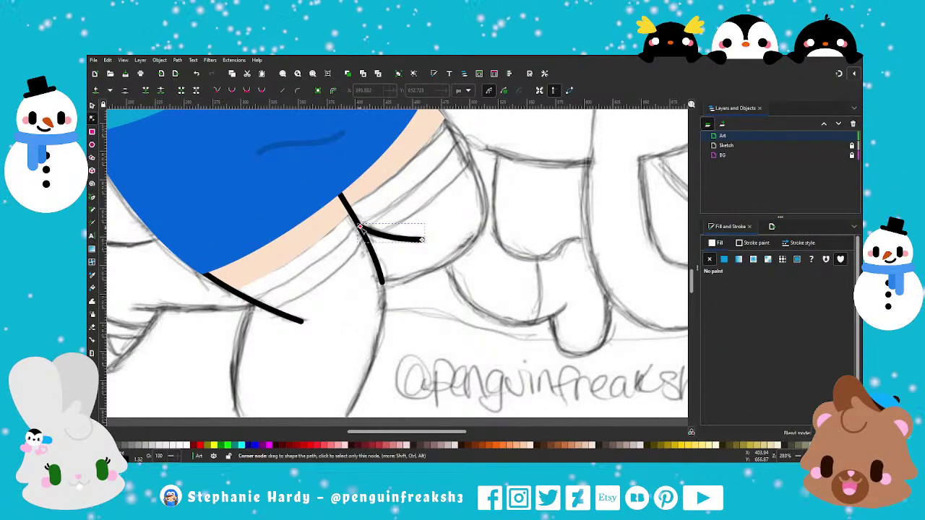
drag(359, 227, 375, 239)
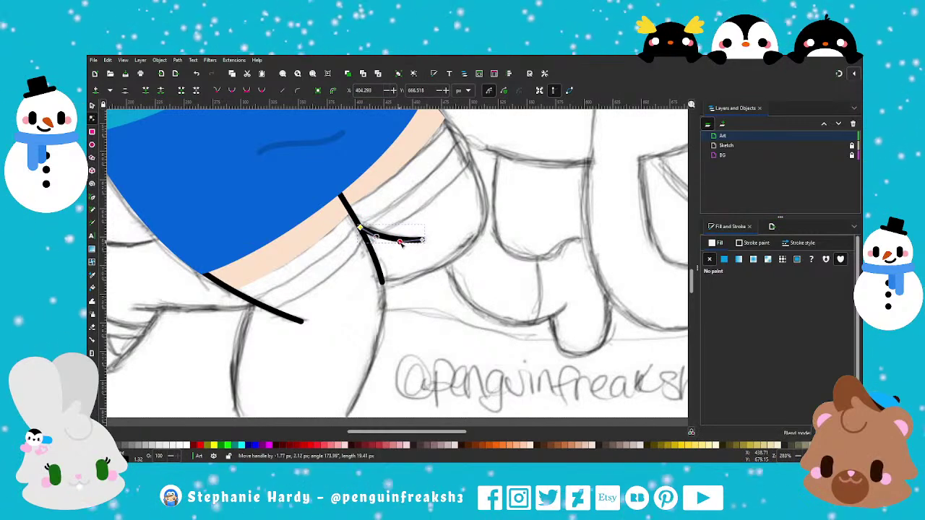
scroll(400, 256, down, 1)
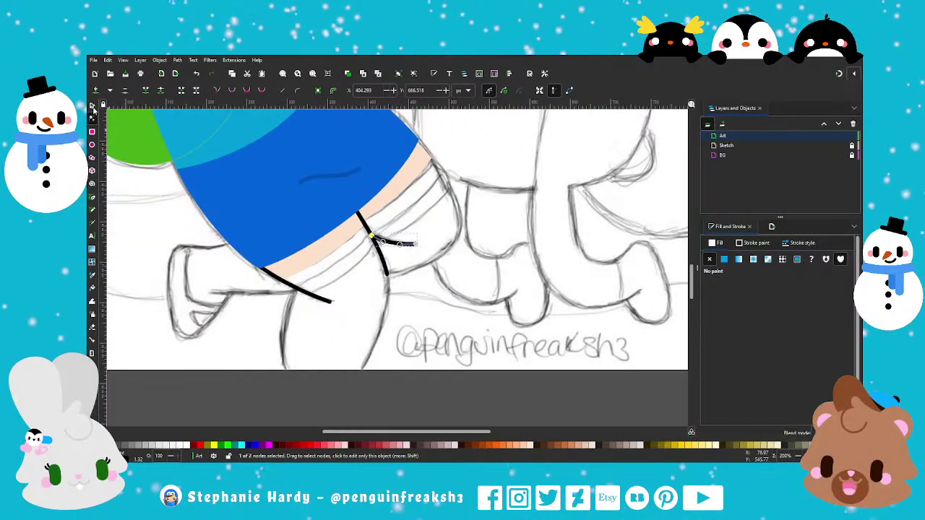
click(92, 201)
scroll(394, 263, down, 1)
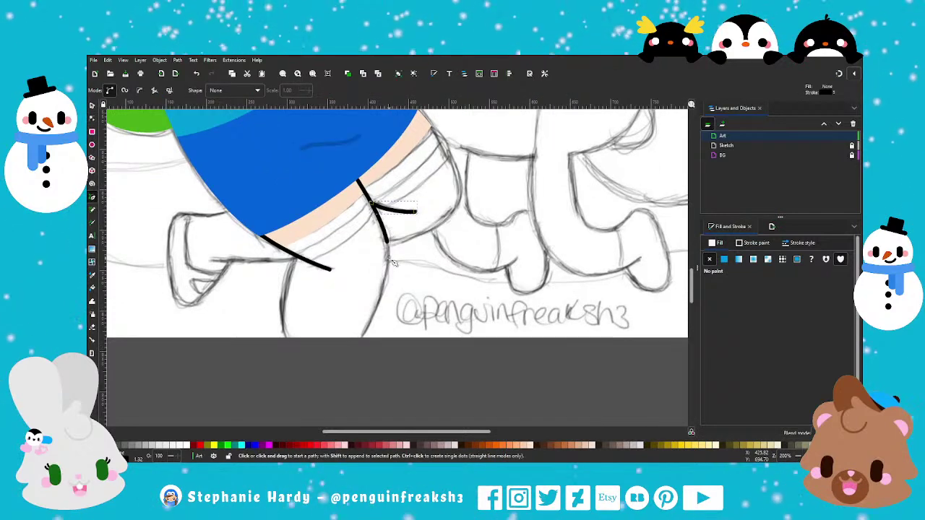
Step: Draw a curved line across the sock top and colour it light blue
click(299, 257)
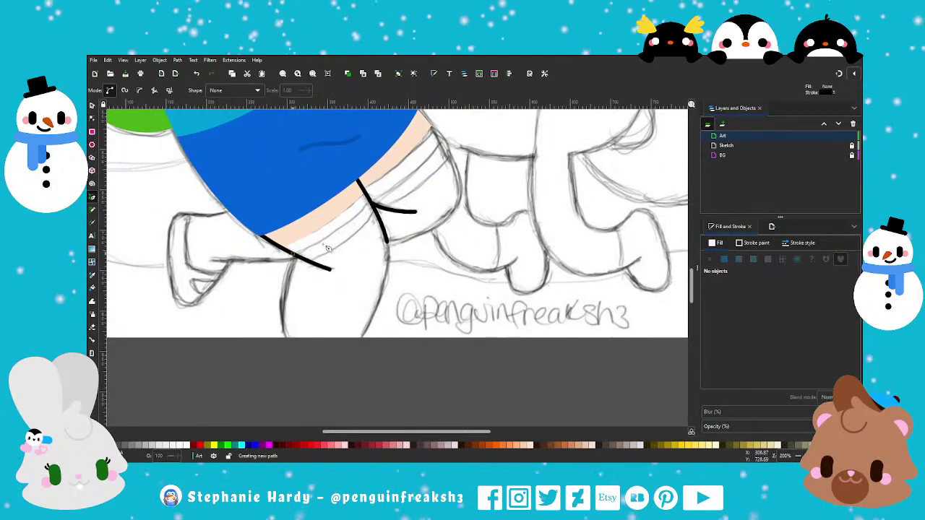
double_click(373, 205)
key(n)
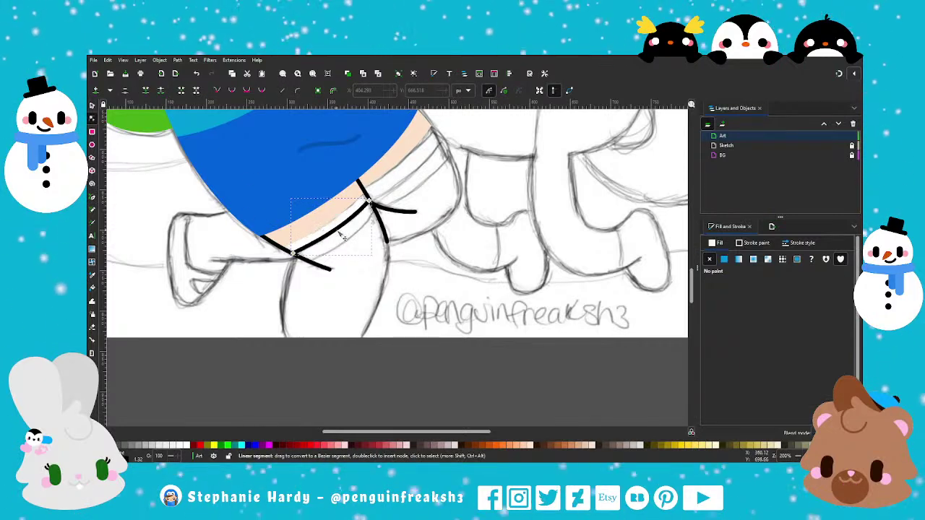
drag(342, 237, 314, 245)
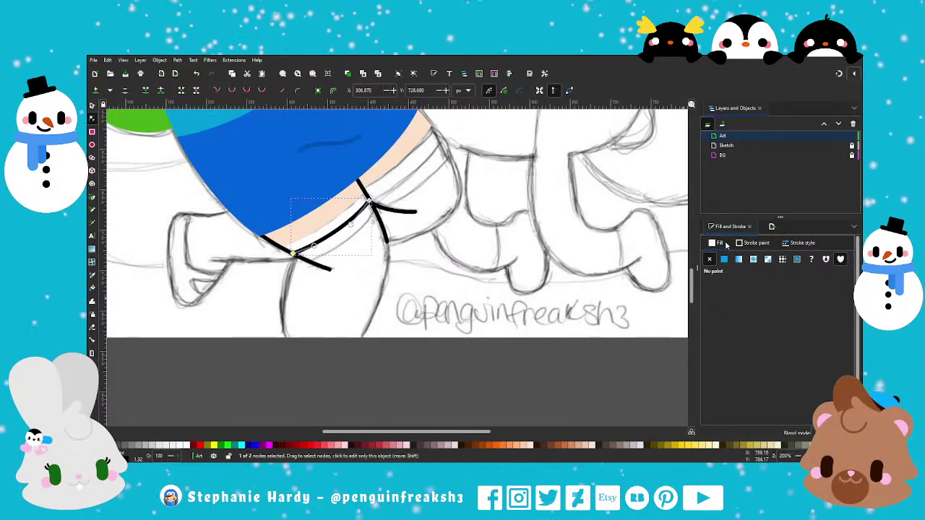
click(724, 258)
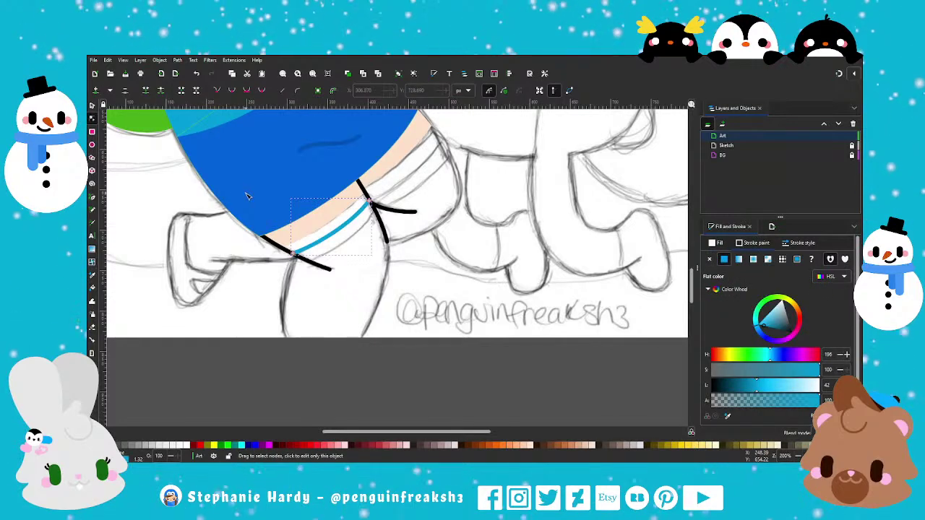
Step: Duplicate the blue stripe just below the first and shorten the copy's ends
key(s)
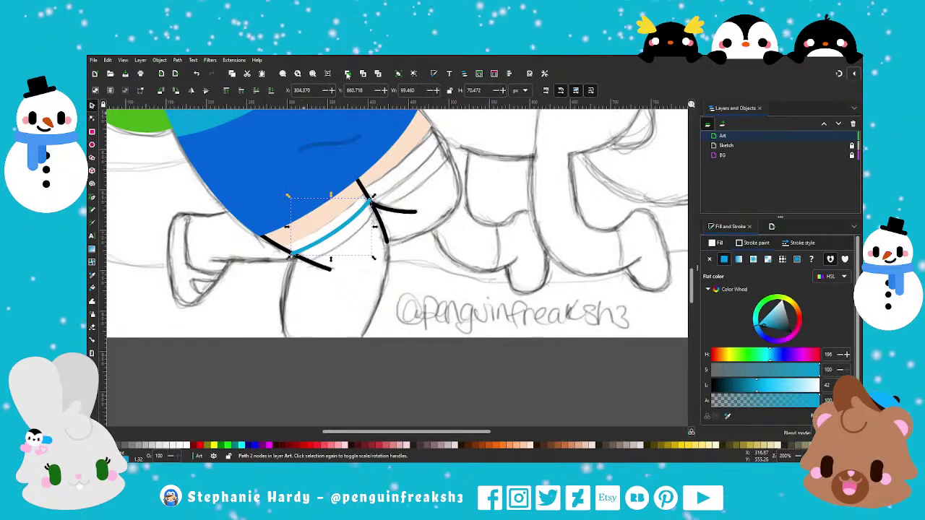
click(347, 74)
drag(344, 237, 353, 247)
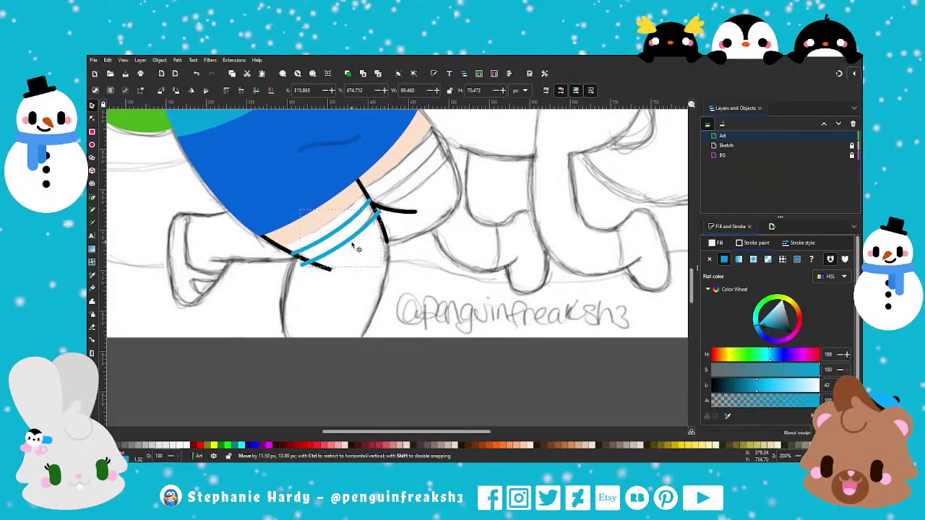
key(n)
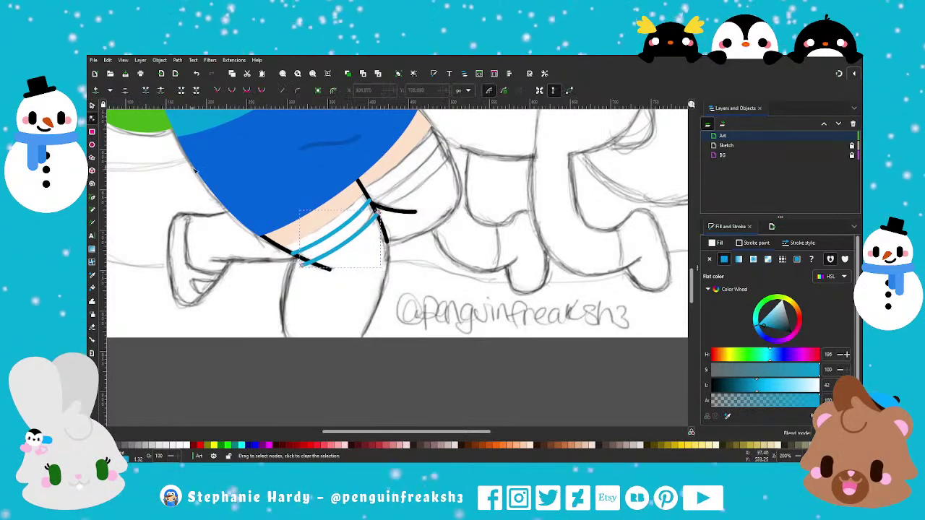
scroll(358, 249, up, 3)
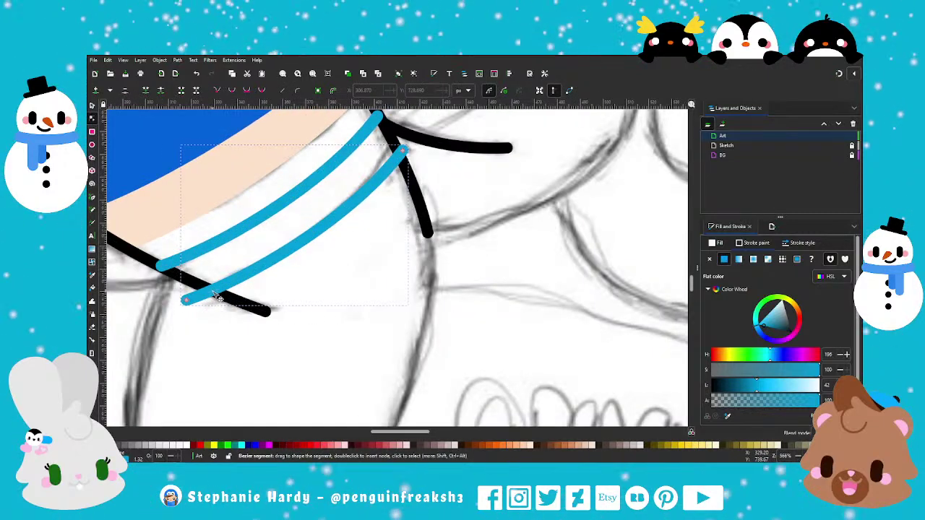
drag(185, 300, 206, 292)
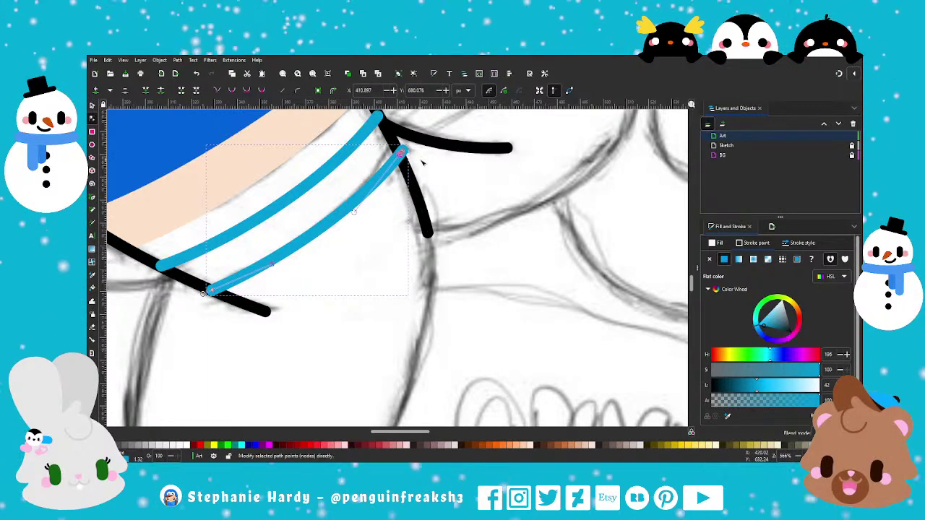
click(403, 152)
key(ctrl+z)
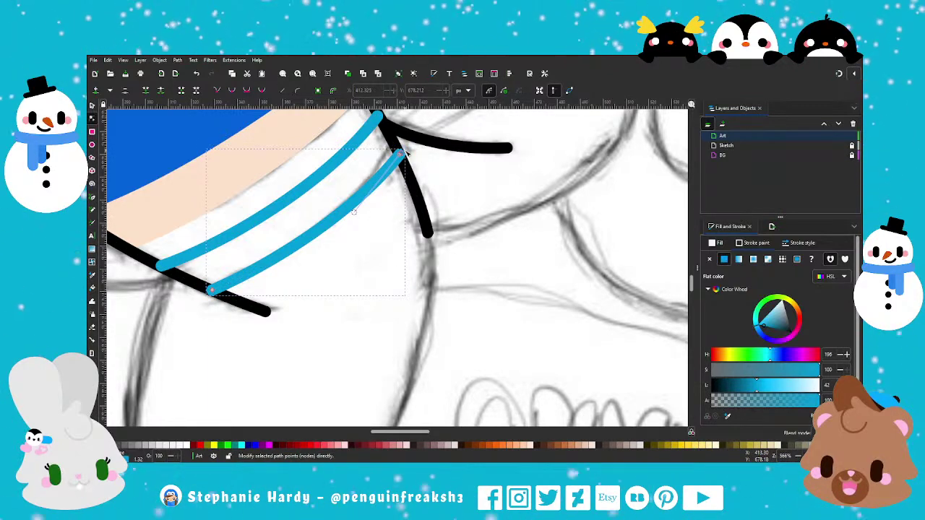
Step: Copy the pair of blue stripes further up the sock
scroll(340, 190, down, 1)
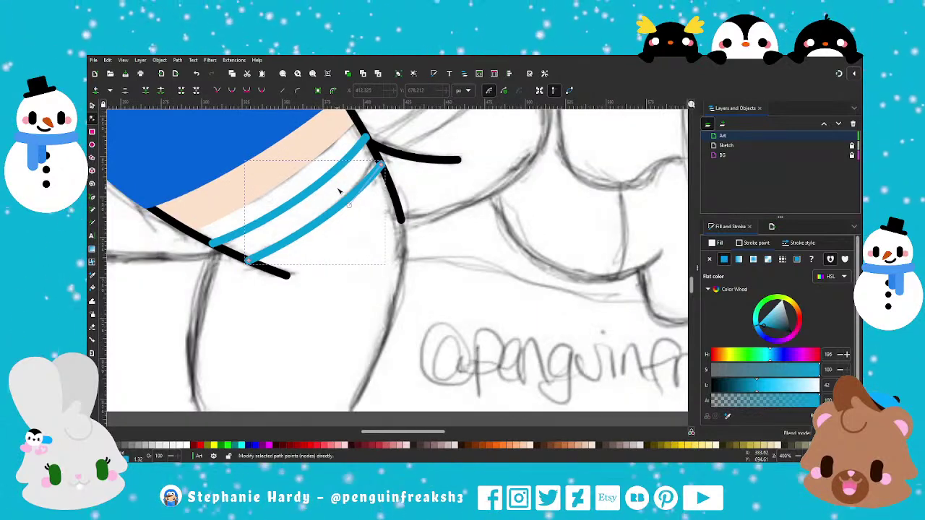
scroll(340, 190, down, 1)
key(s)
key(Escape)
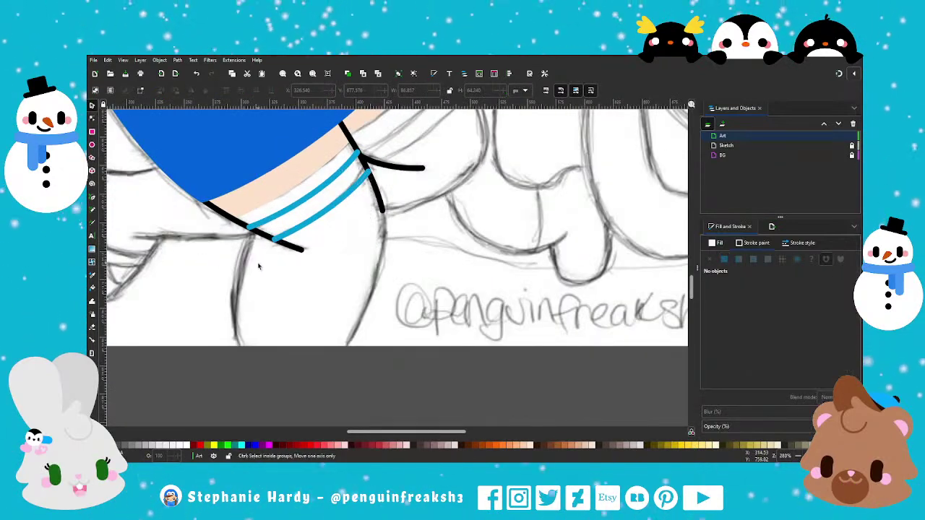
scroll(349, 249, down, 2)
scroll(350, 249, up, 1)
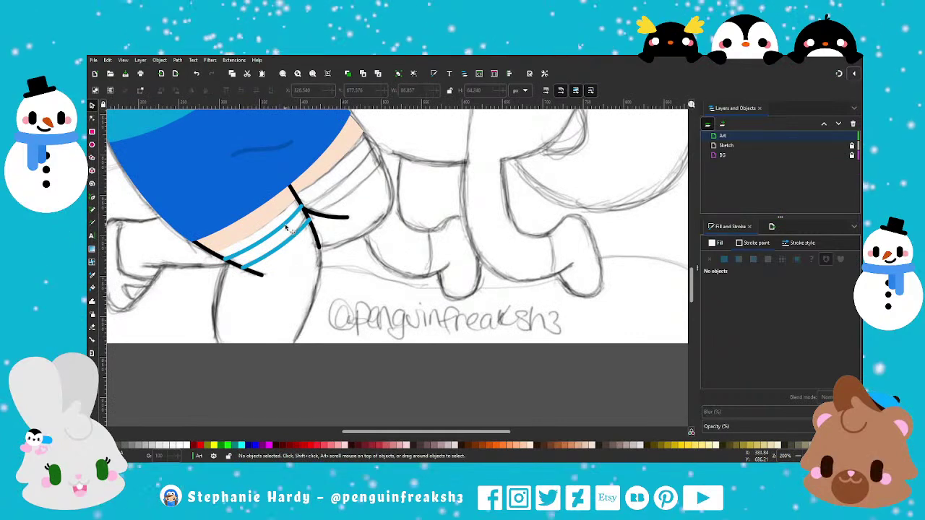
click(287, 229)
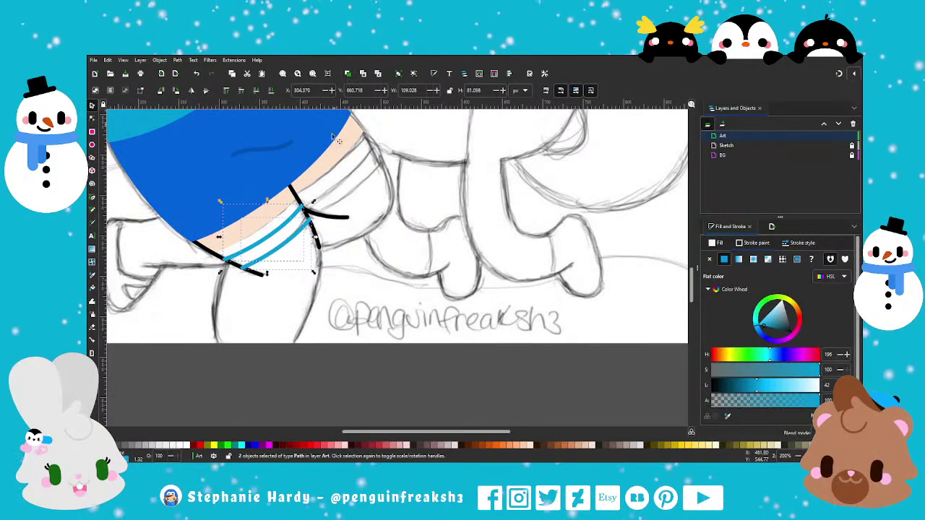
mouse_move(300, 217)
mouse_down()
mouse_move(379, 161)
mouse_move(369, 160)
mouse_up()
click(384, 147)
key(Escape)
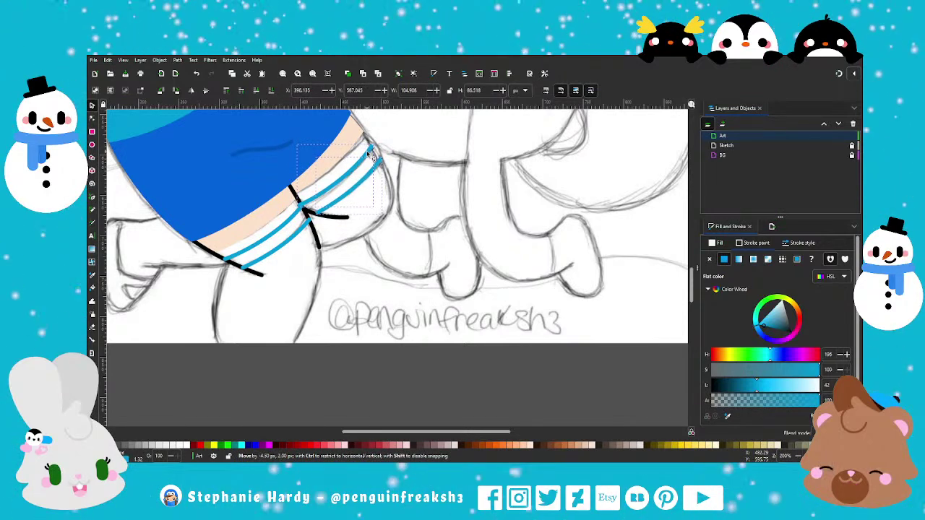
Step: Line up the upper stripe's end with the other stripe and deselect
scroll(369, 160, up, 2)
key(n)
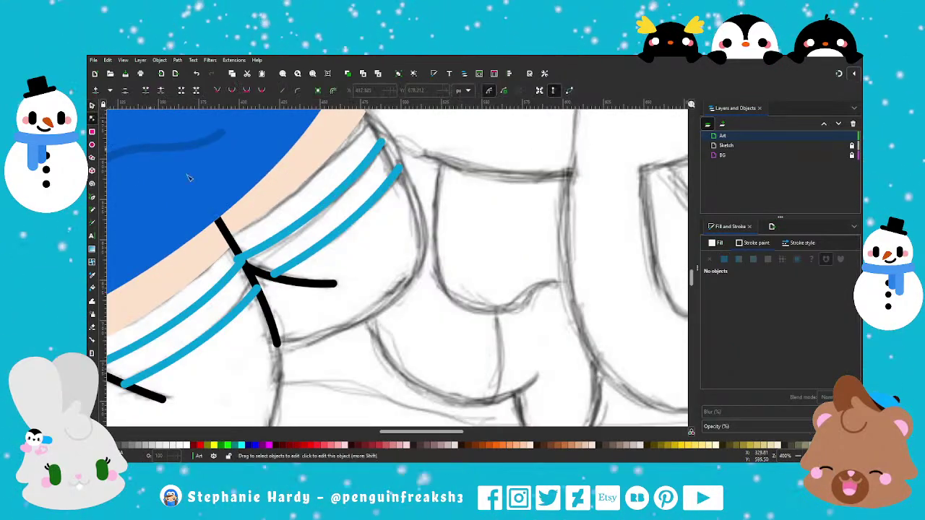
click(250, 258)
scroll(251, 258, up, 2)
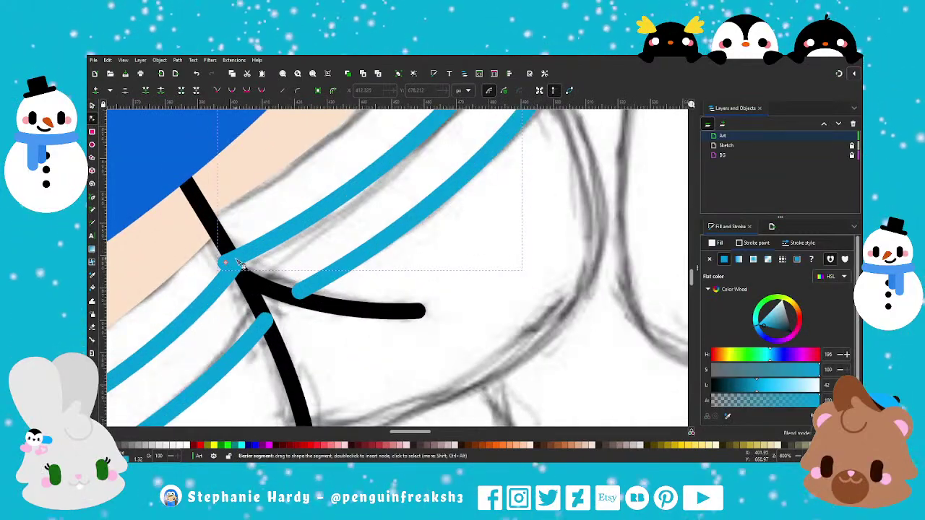
drag(229, 262, 232, 260)
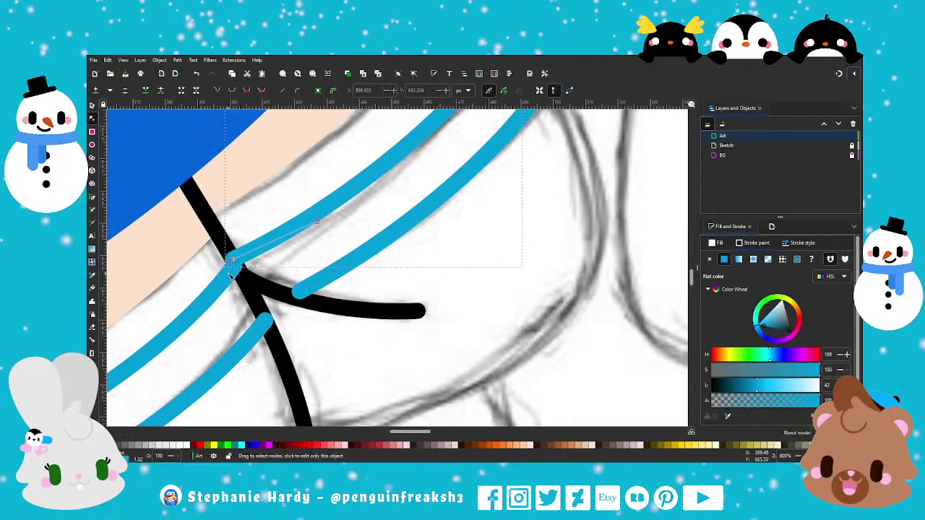
scroll(231, 276, down, 2)
scroll(279, 278, down, 1)
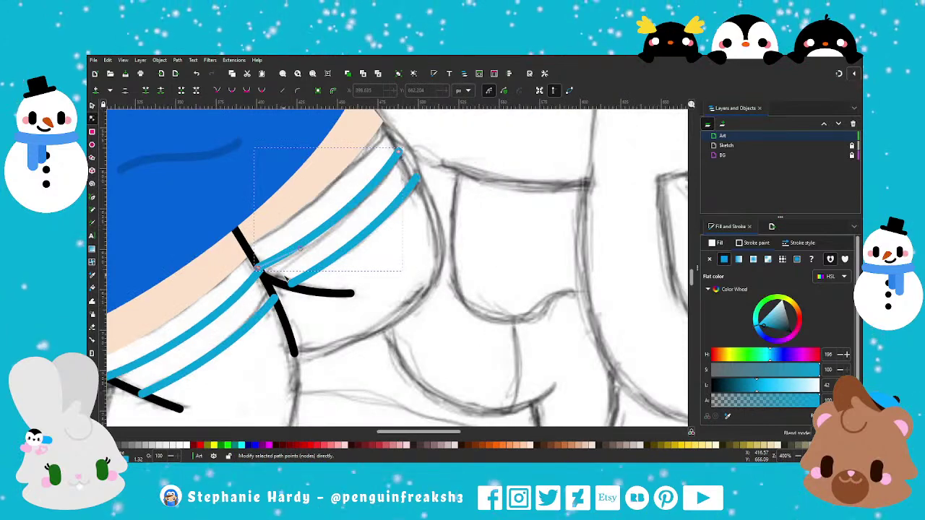
click(93, 106)
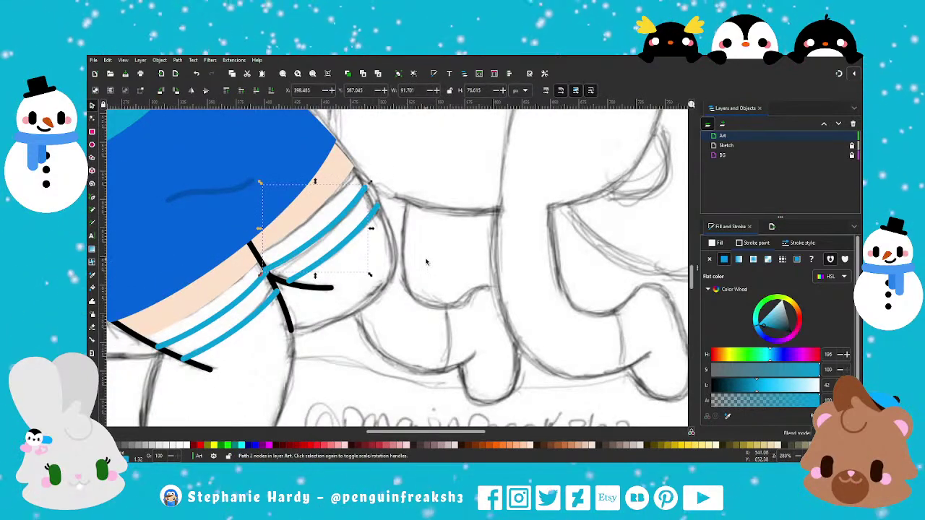
click(358, 287)
scroll(358, 287, down, 1)
scroll(358, 287, down, 1)
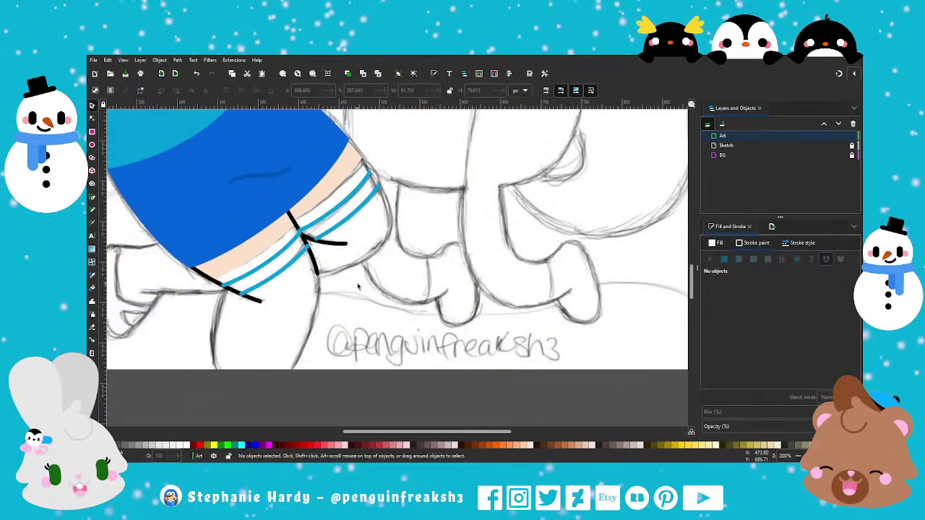
Step: Outline the lower leg from the thigh band to the canvas bottom as a closed path
click(93, 198)
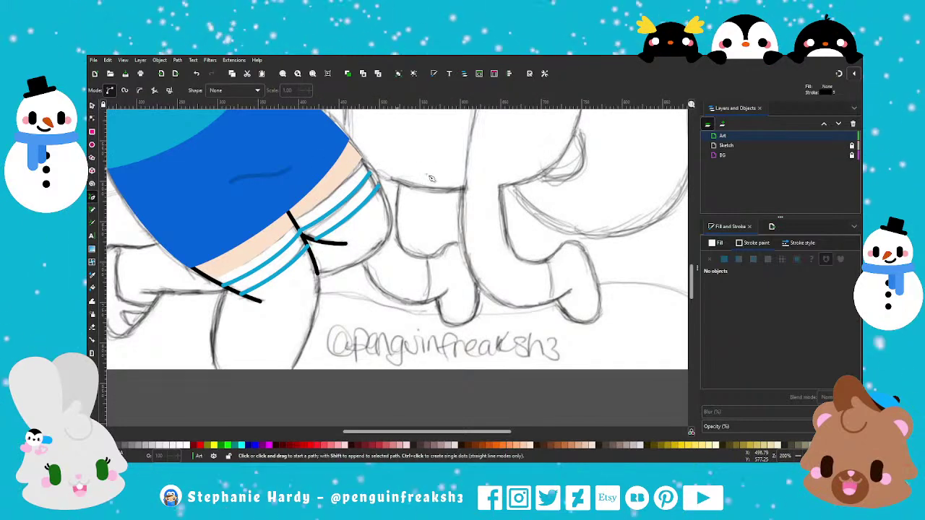
scroll(431, 178, down, 2)
scroll(431, 178, left, 2)
scroll(302, 234, up, 1)
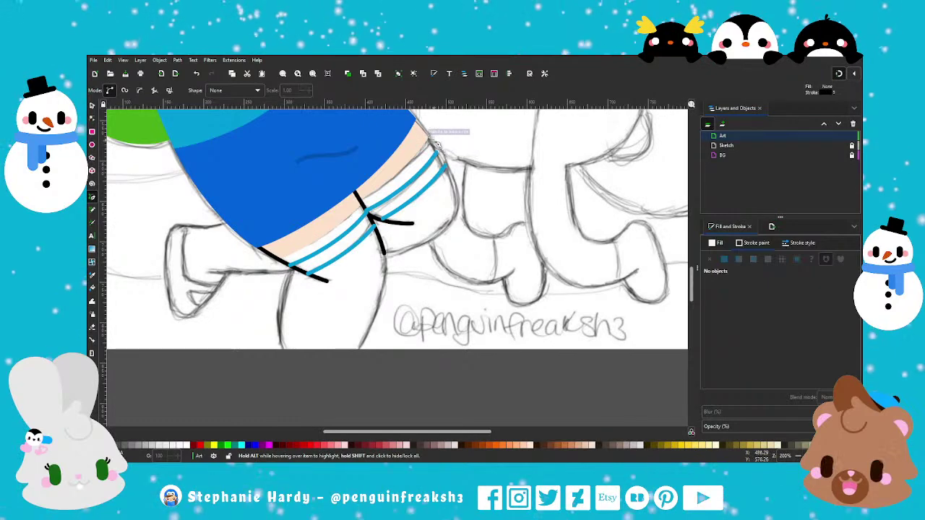
click(460, 136)
click(464, 208)
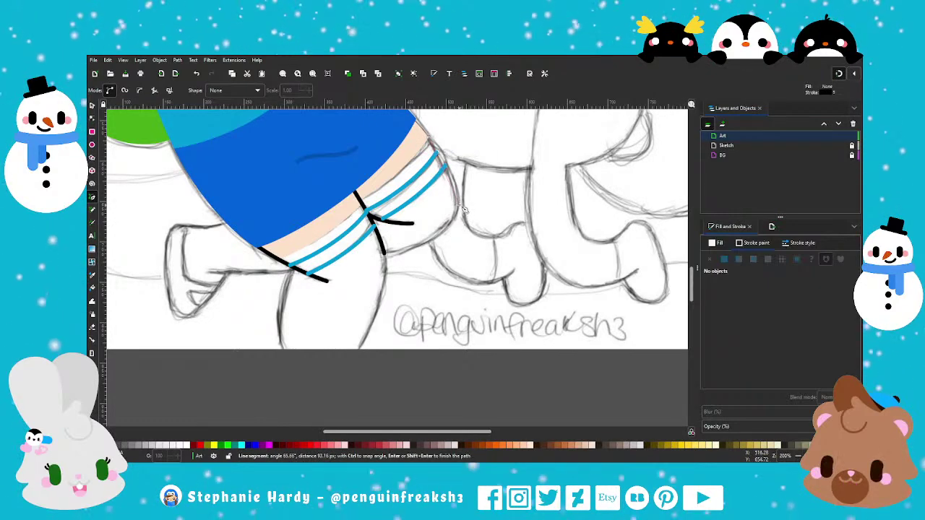
click(388, 254)
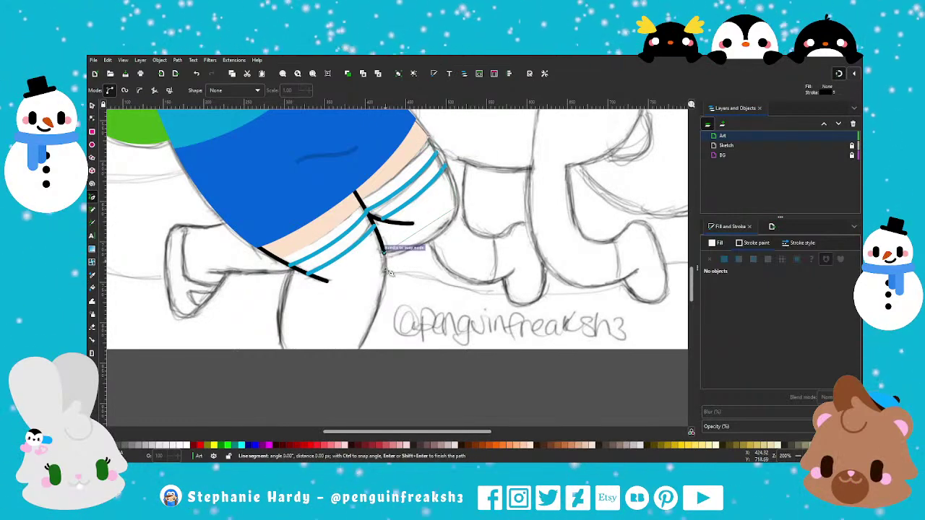
click(360, 357)
click(280, 358)
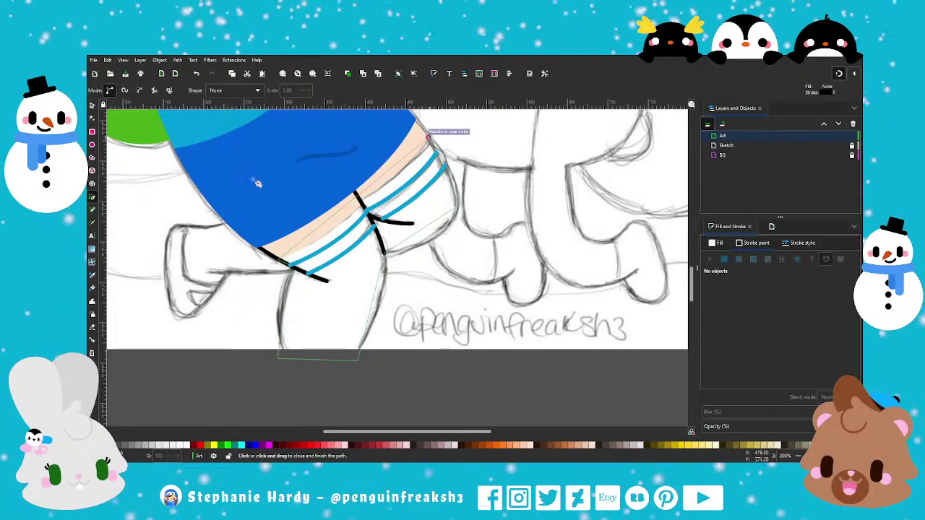
click(359, 194)
key(s)
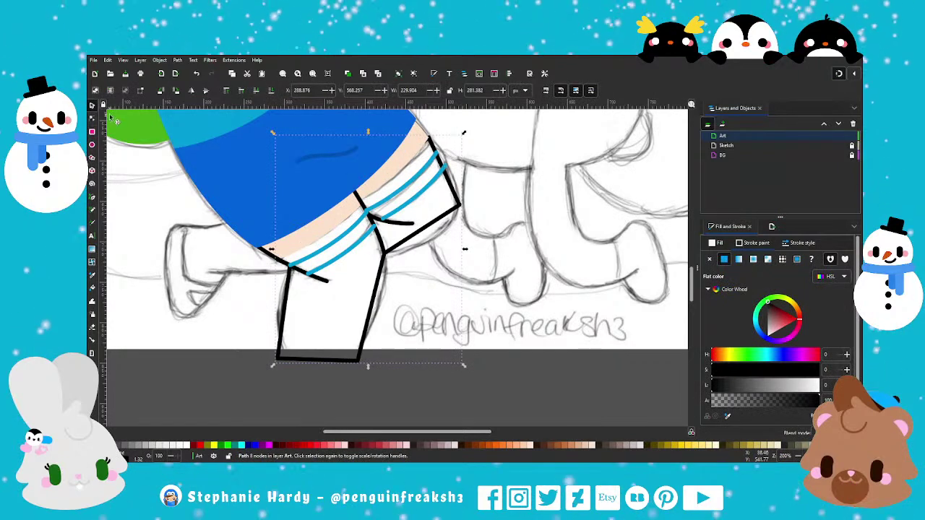
Step: Make the knee node smooth and curve the back and front edges of the leg
key(n)
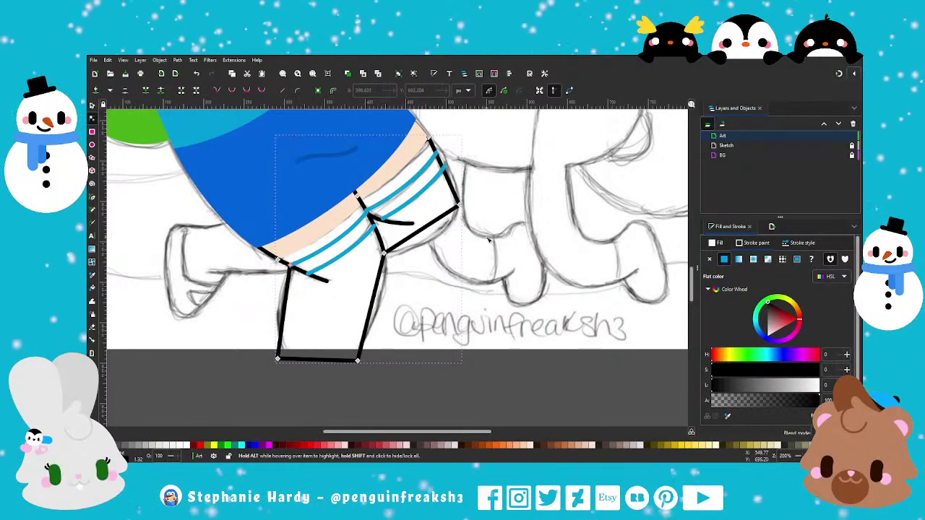
click(458, 208)
key(shift+s)
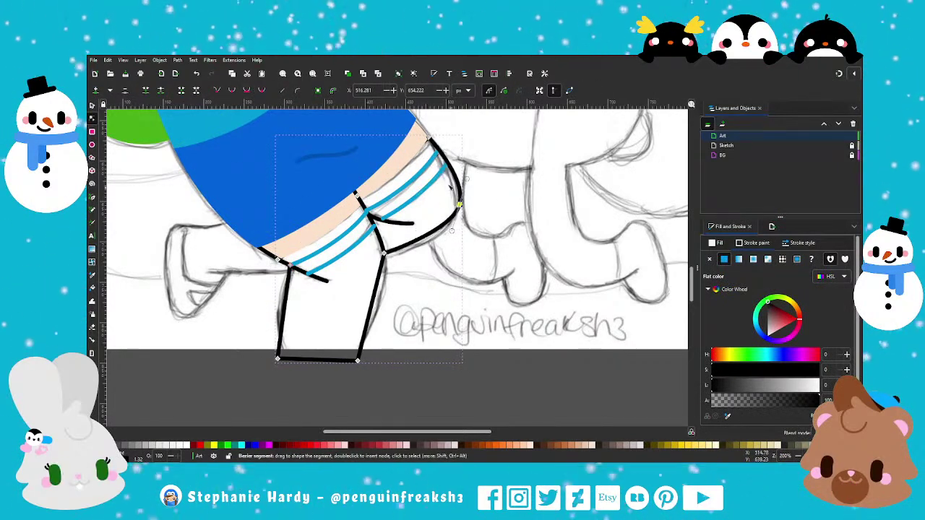
drag(467, 179, 466, 176)
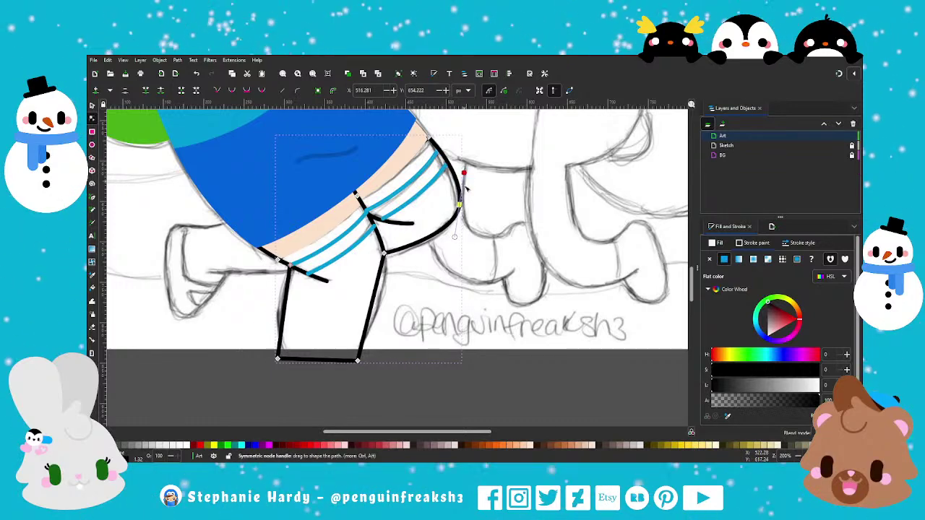
drag(390, 282, 390, 285)
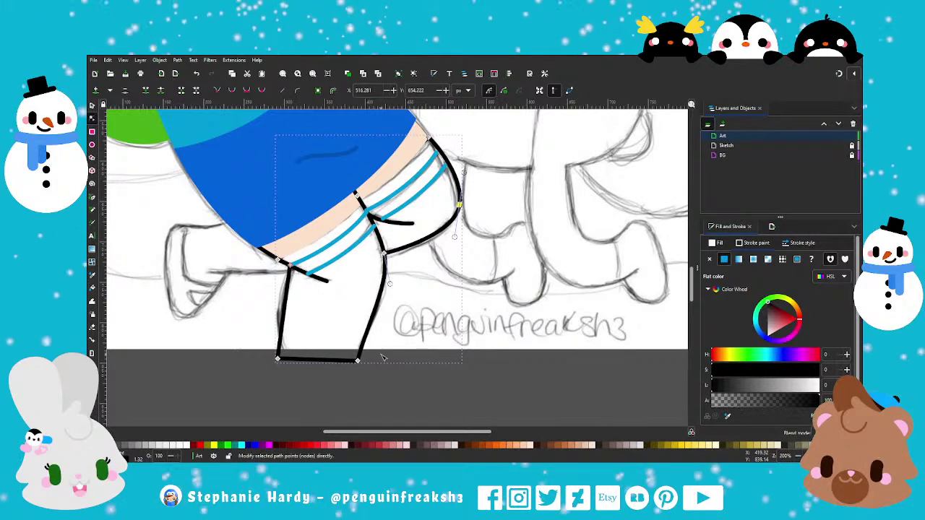
drag(290, 309, 283, 311)
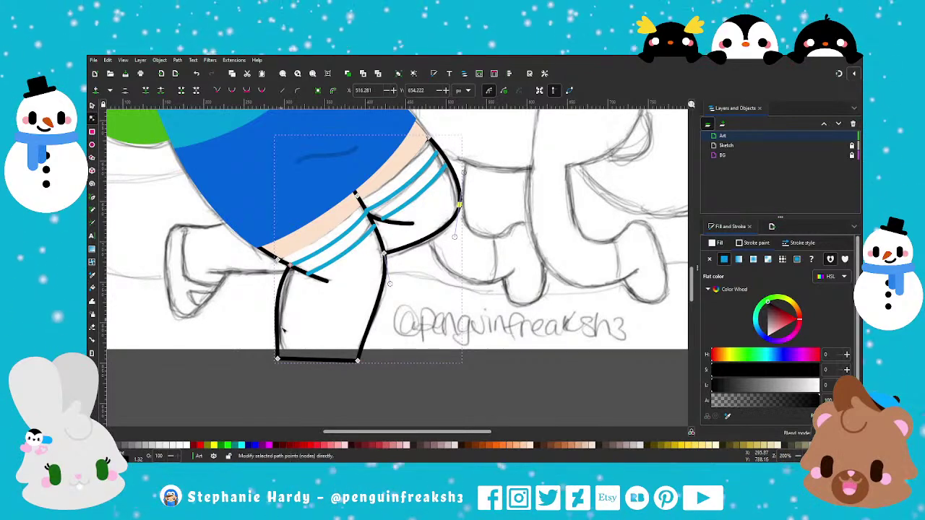
mouse_move(277, 359)
mouse_down()
mouse_move(287, 360)
mouse_move(276, 297)
mouse_up()
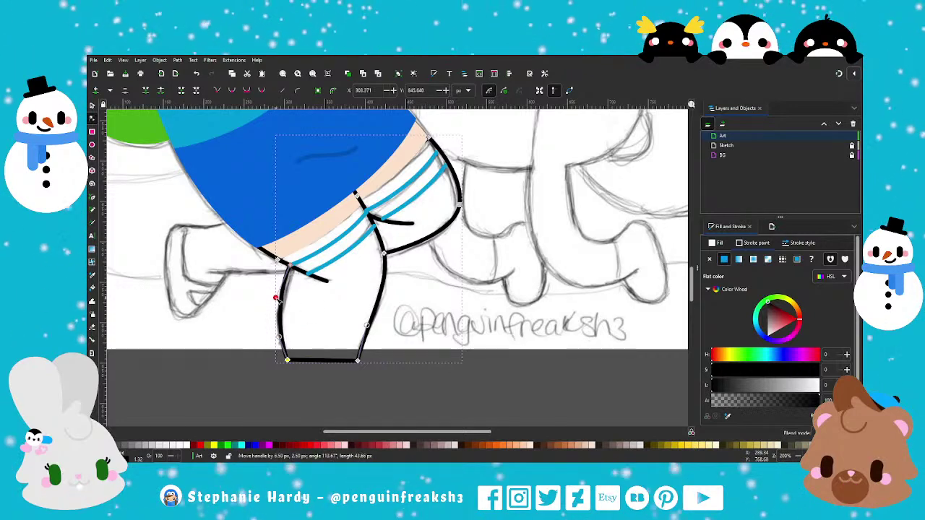
Step: Refine the leg outline's top-left node, front-edge curve and knee node position
scroll(297, 304, up, 2)
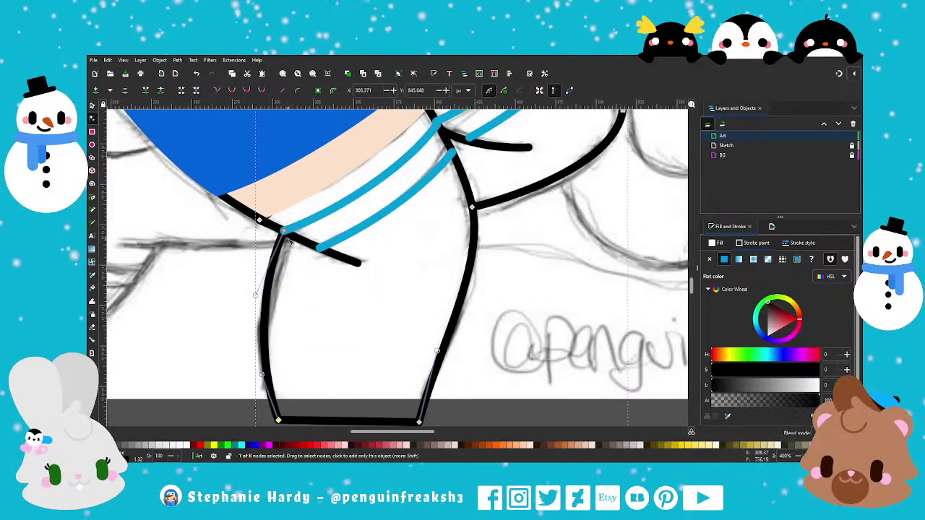
drag(279, 230, 289, 235)
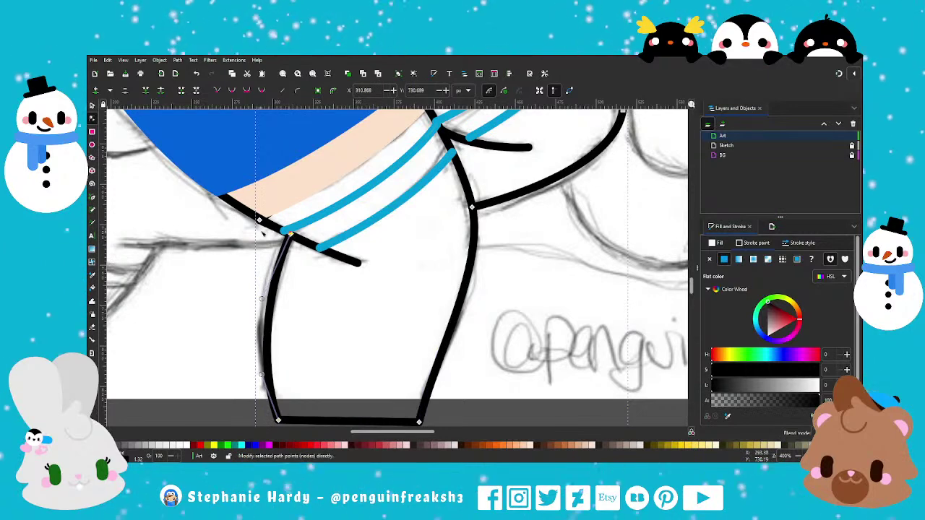
scroll(313, 292, down, 1)
drag(279, 300, 277, 290)
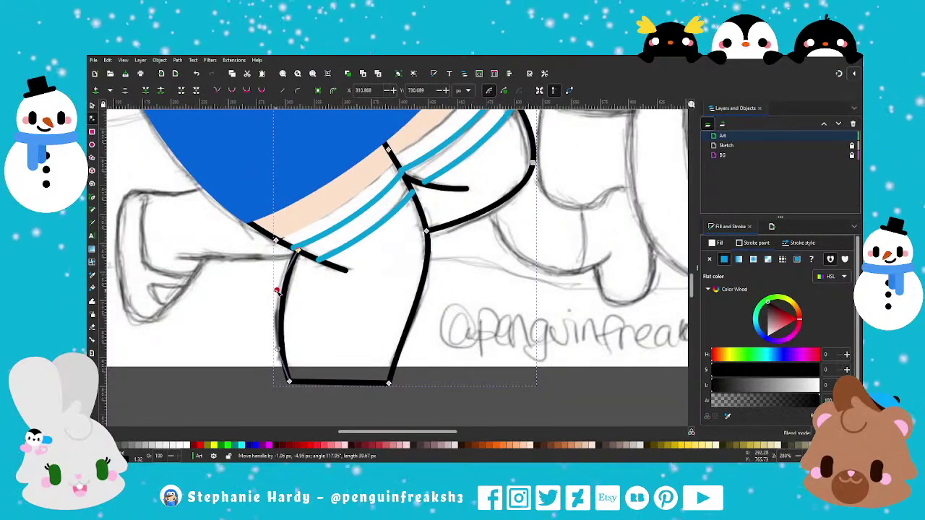
scroll(355, 326, down, 1)
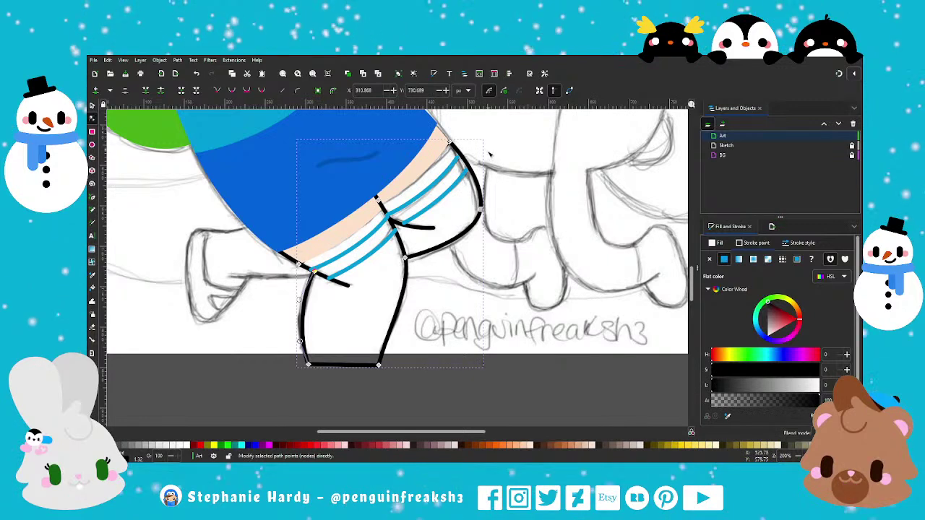
drag(481, 209, 478, 211)
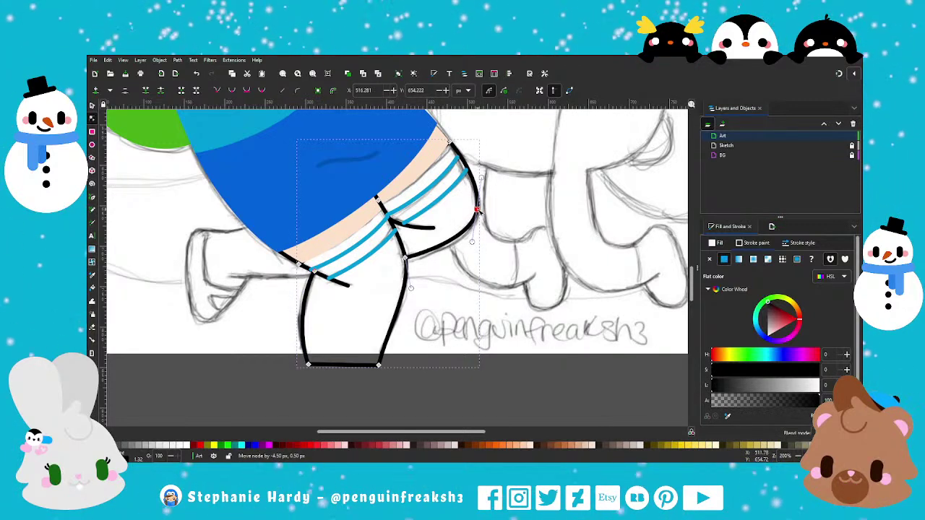
scroll(435, 279, down, 1)
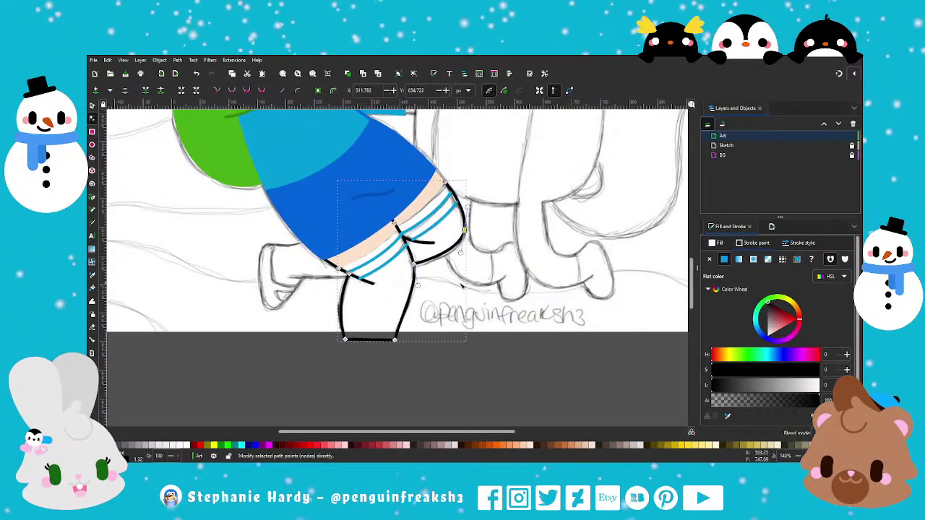
Step: Fill the lower leg shape with flat white sampled from the page
click(715, 243)
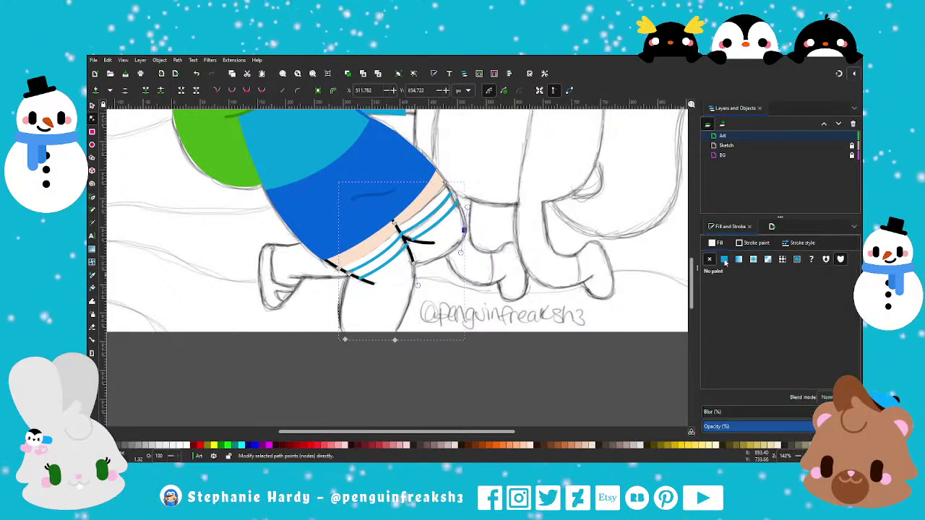
click(724, 260)
key(d)
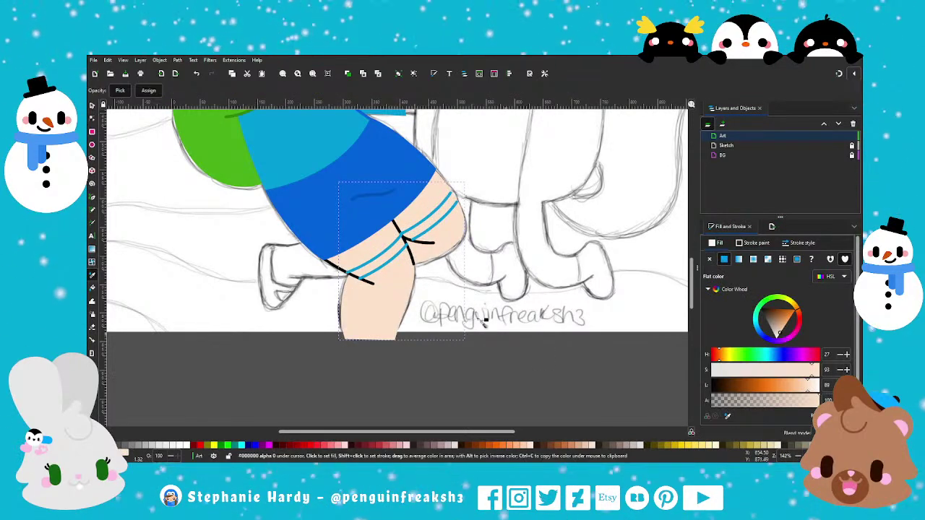
scroll(350, 249, down, 1)
scroll(350, 249, up, 2)
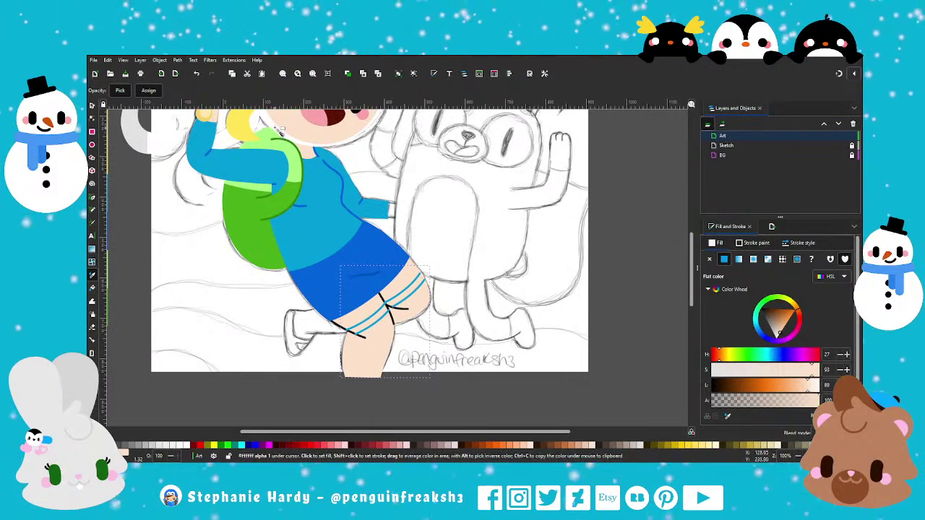
click(476, 315)
key(n)
key(s)
key(Escape)
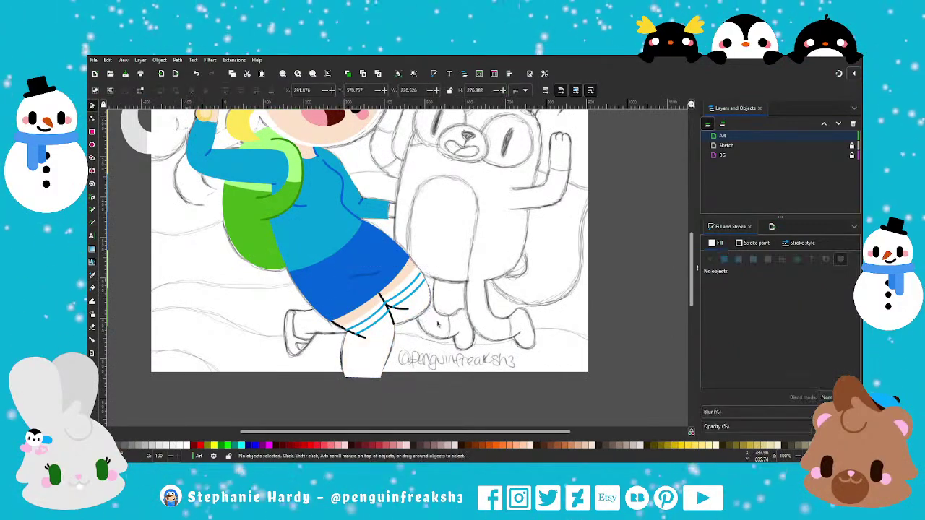
Step: Move and resize the black thigh line and reposition the blue stripe
scroll(419, 337, up, 1)
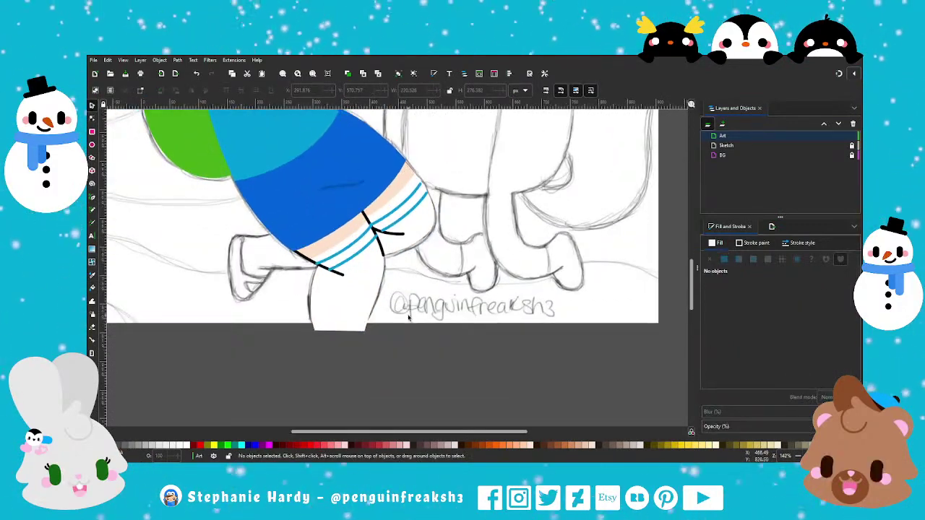
click(345, 275)
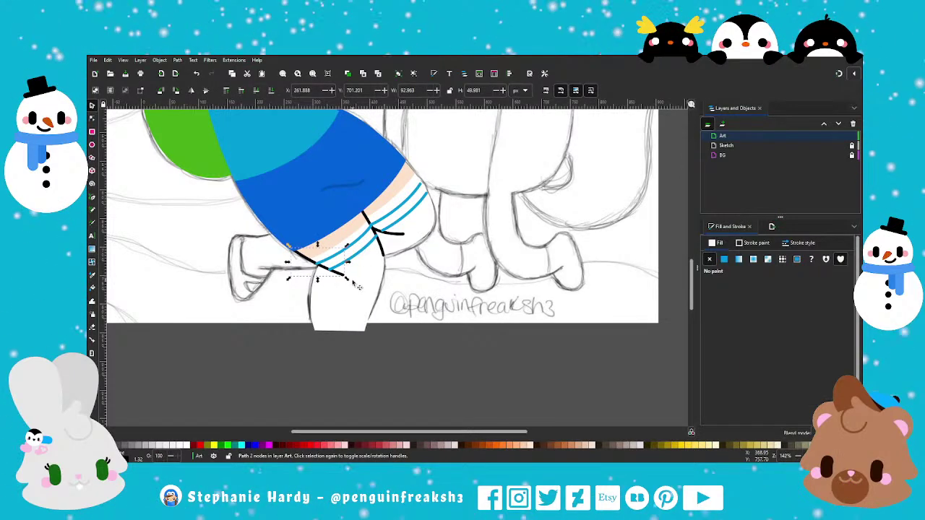
drag(336, 262, 361, 236)
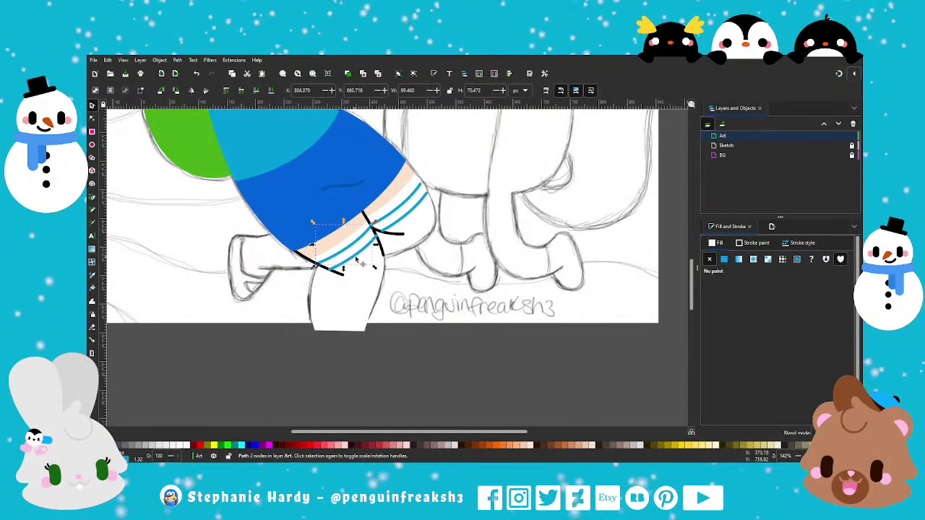
drag(356, 258, 365, 267)
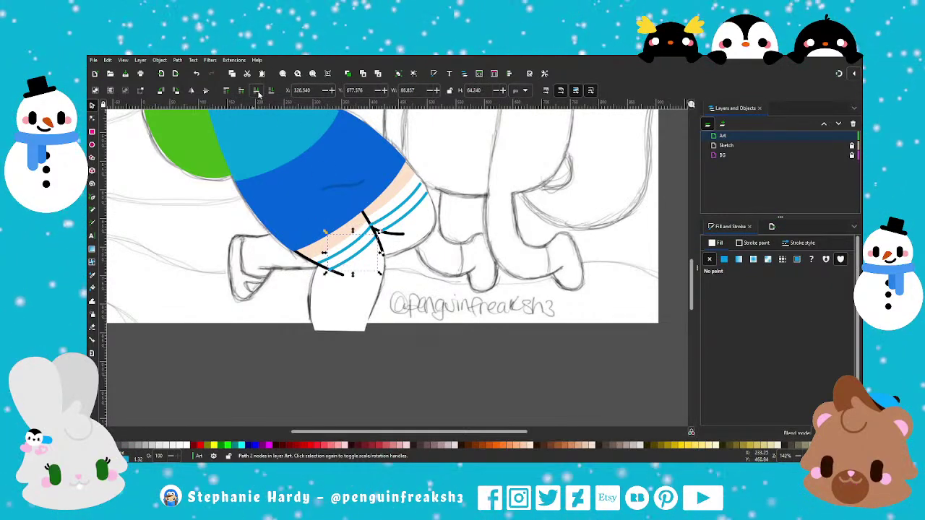
drag(354, 253, 396, 202)
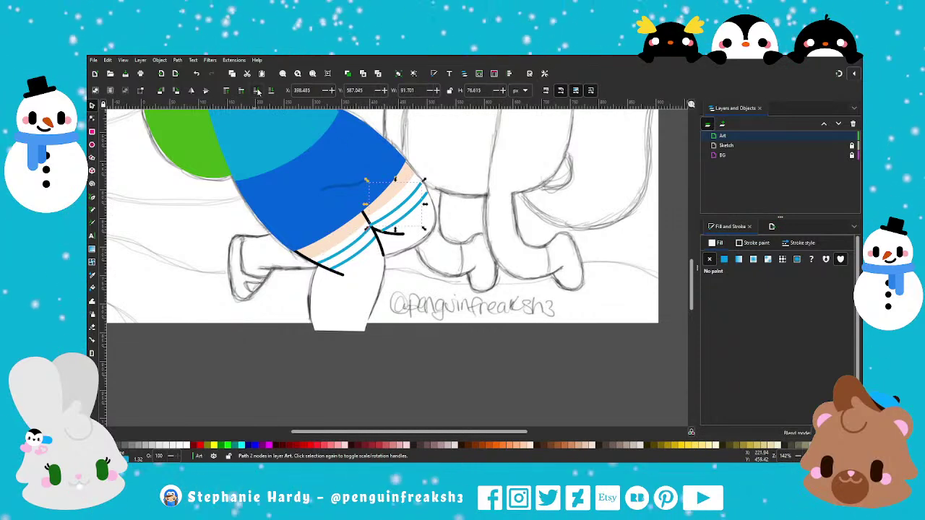
key(ctrl+z)
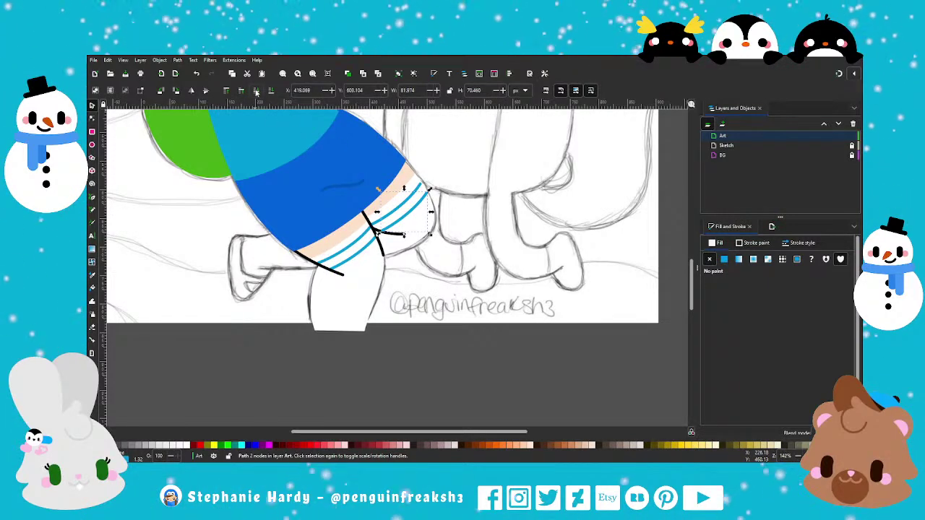
key(Escape)
scroll(321, 259, down, 1)
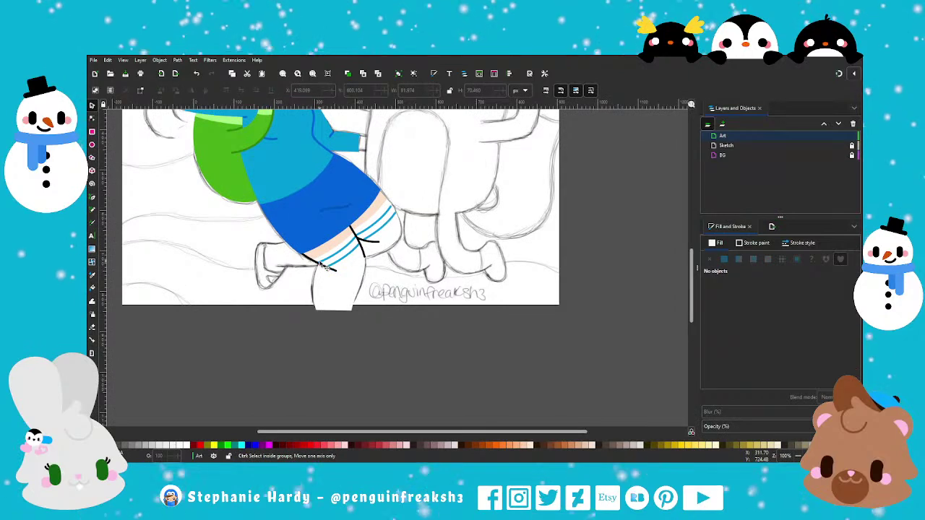
scroll(322, 259, down, 1)
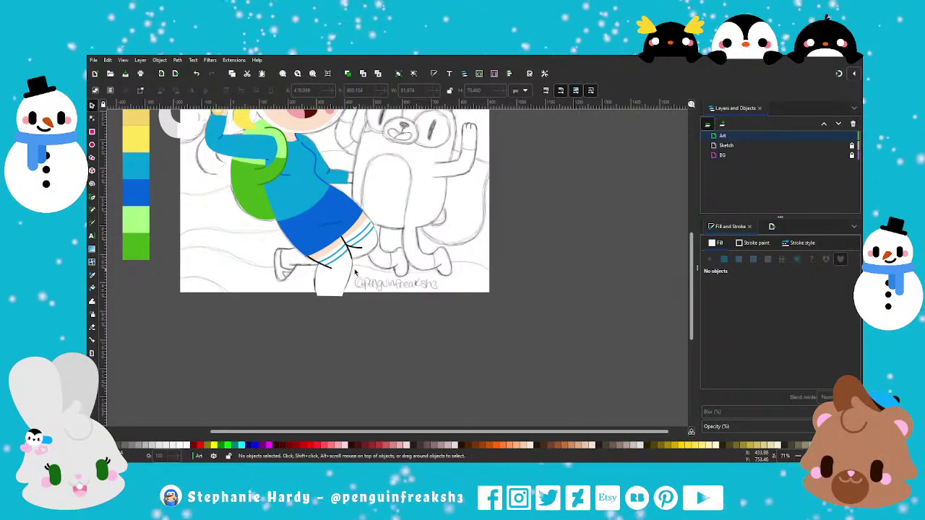
Step: Give the short knee crease above the stripes a flat soft skin-tone stroke
scroll(355, 271, up, 4)
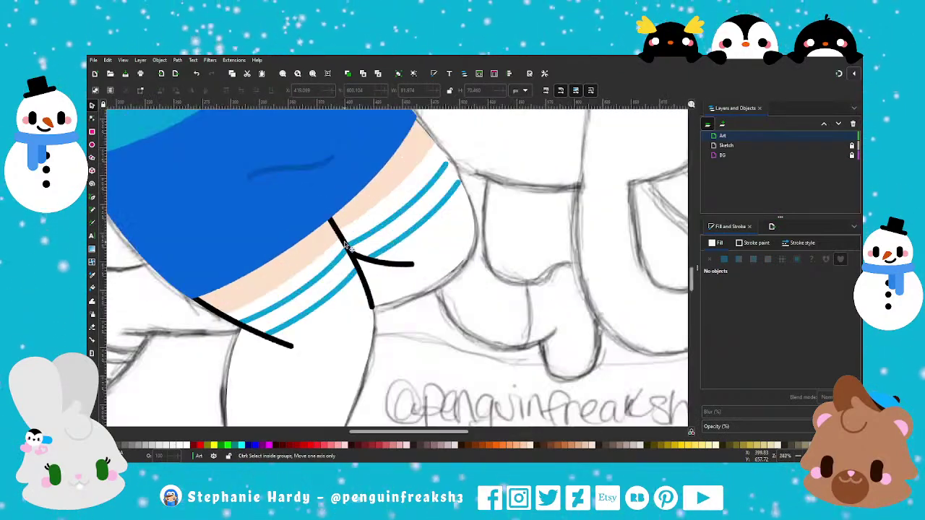
click(336, 229)
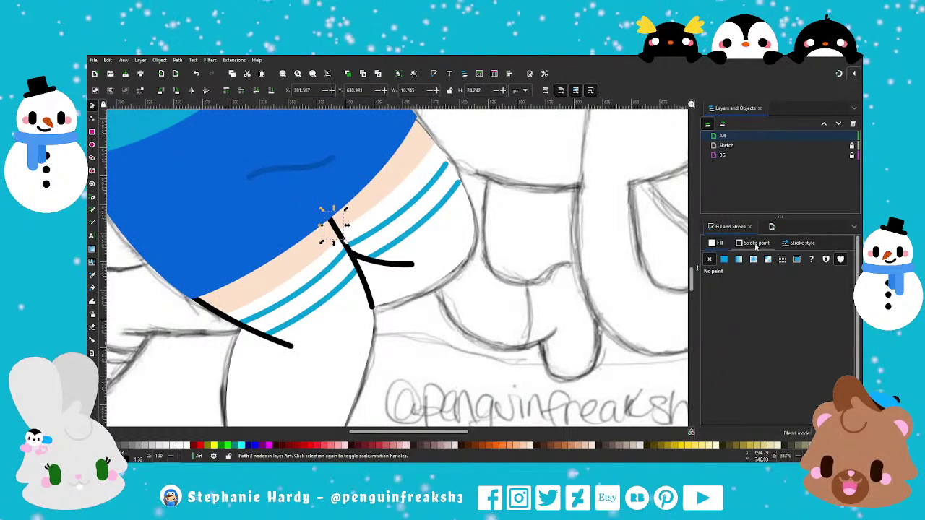
click(723, 259)
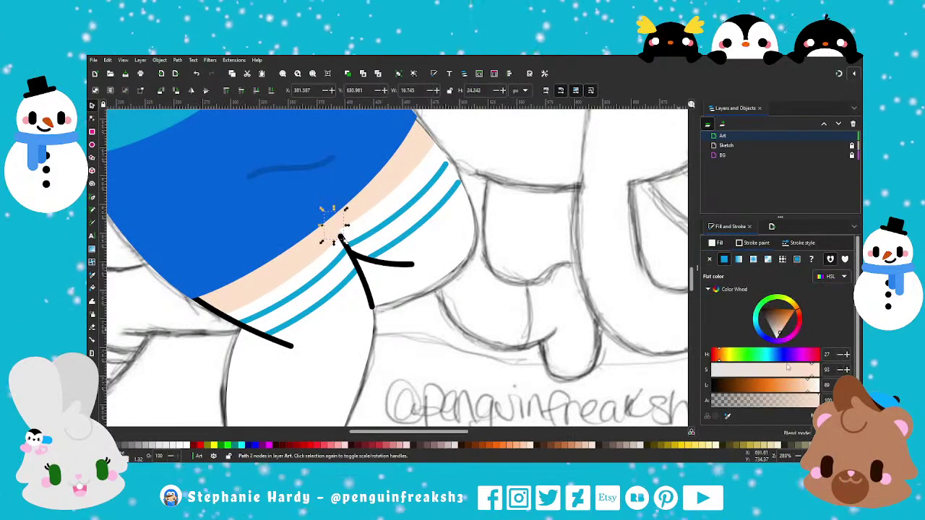
drag(778, 334, 780, 329)
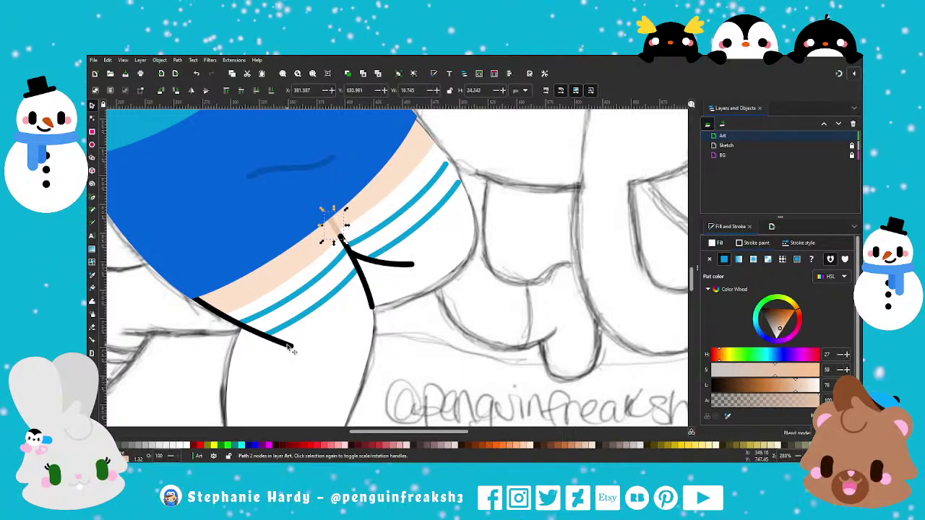
Step: Delete the left part of the left crease line so it starts at the sock stripes
scroll(323, 326, down, 1)
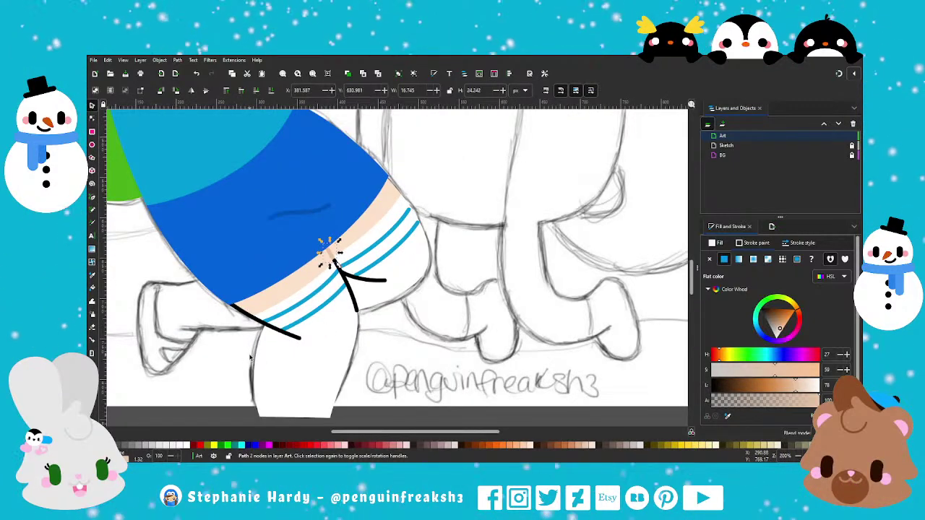
scroll(250, 357, up, 1)
scroll(277, 326, up, 1)
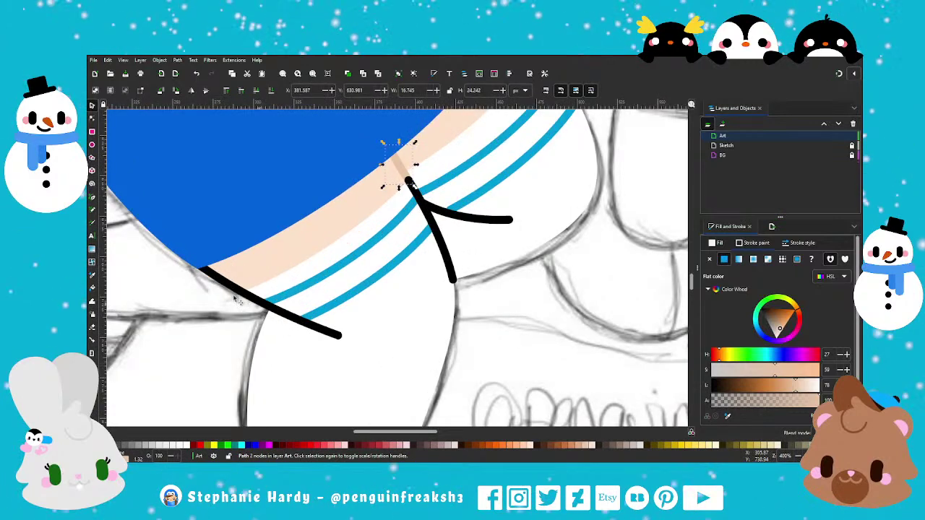
key(n)
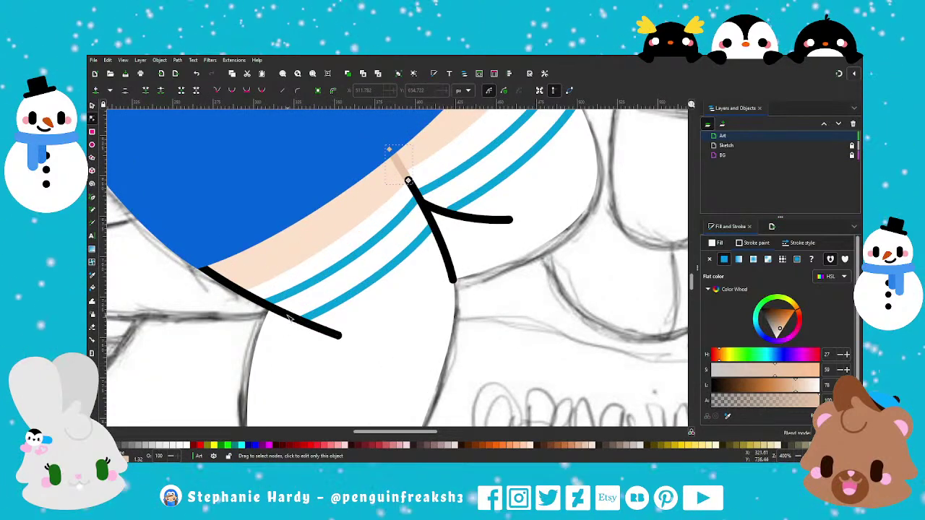
click(286, 317)
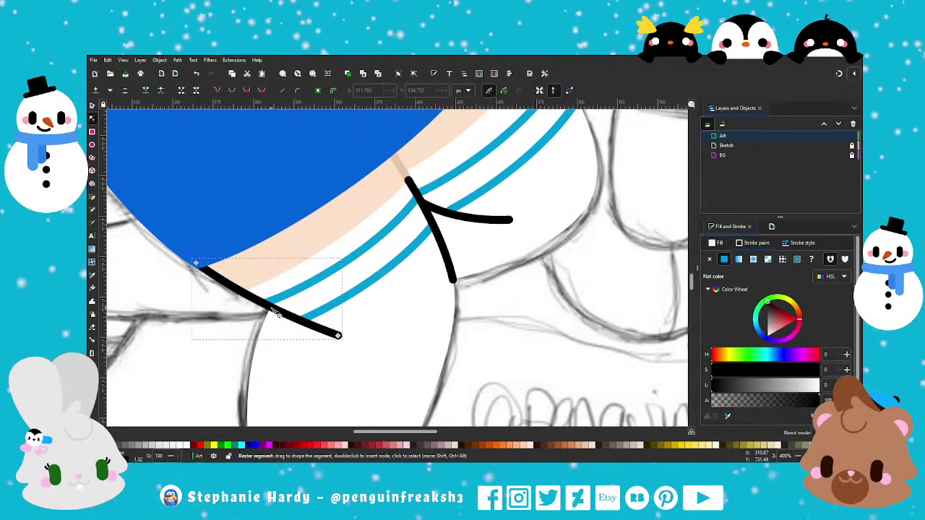
scroll(276, 313, down, 2)
scroll(276, 313, down, 2)
scroll(305, 268, up, 4)
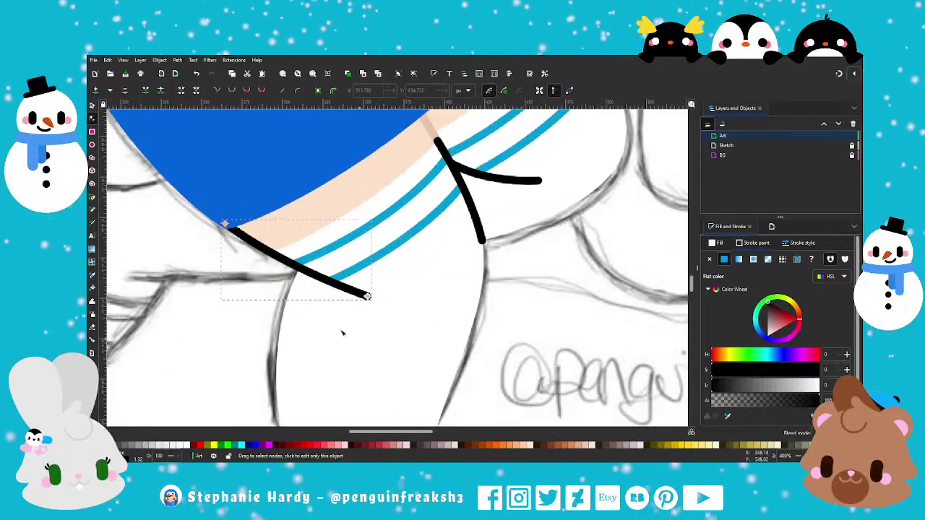
click(302, 269)
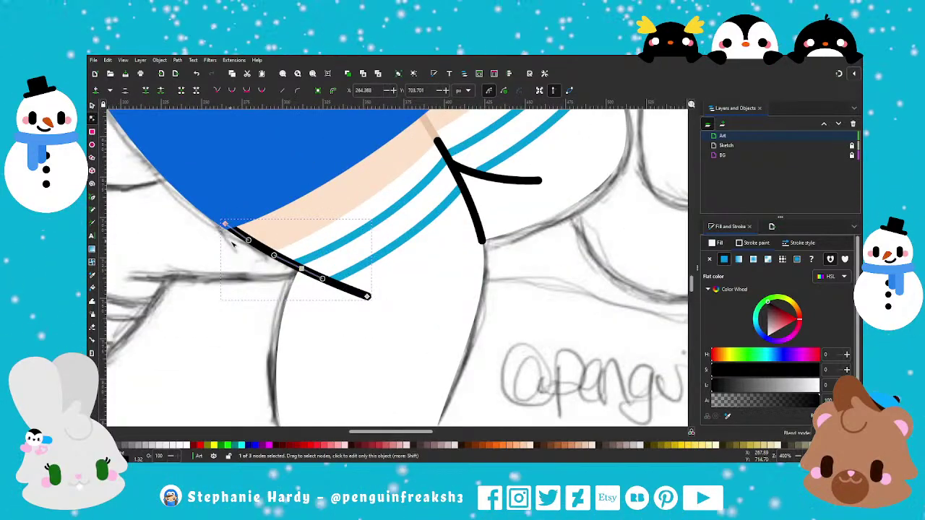
key(Delete)
Step: Reshape the skin band's lower-left corner curve to meet the shortened crease
click(257, 248)
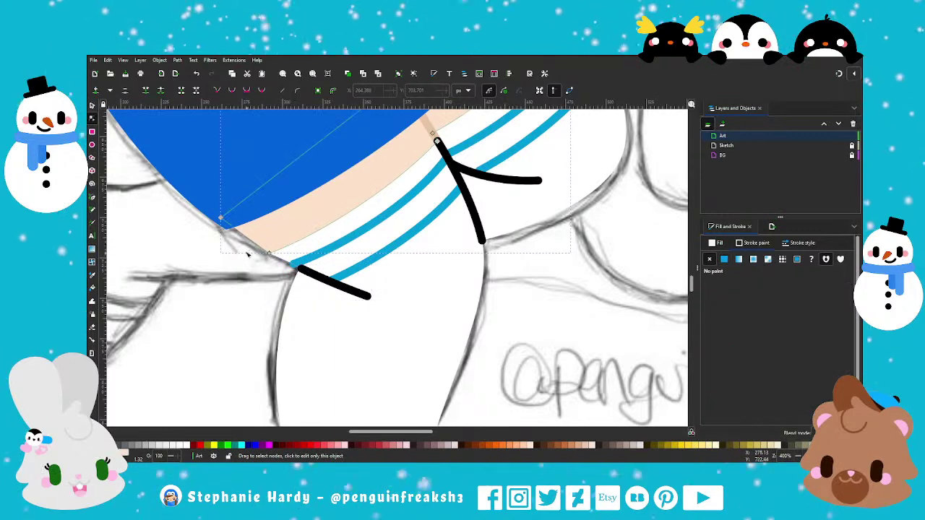
scroll(244, 243, up, 1)
click(211, 208)
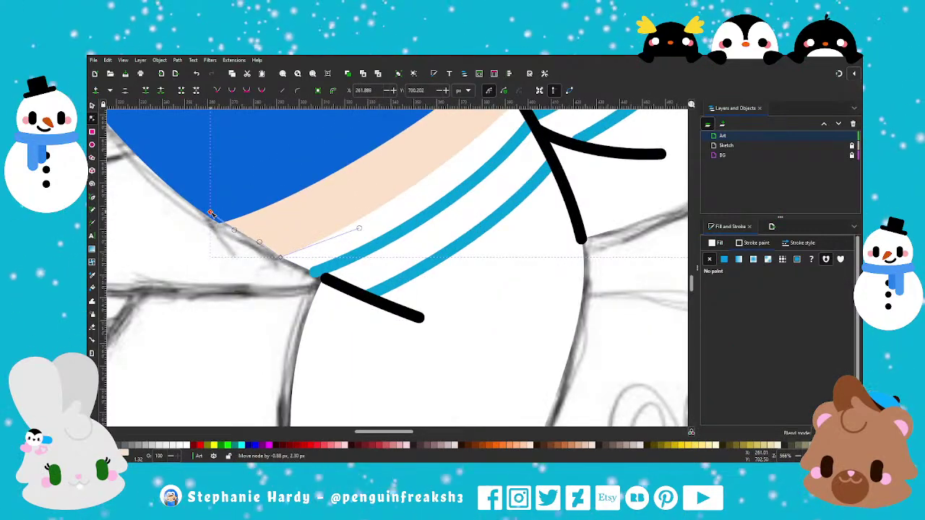
drag(260, 243, 228, 228)
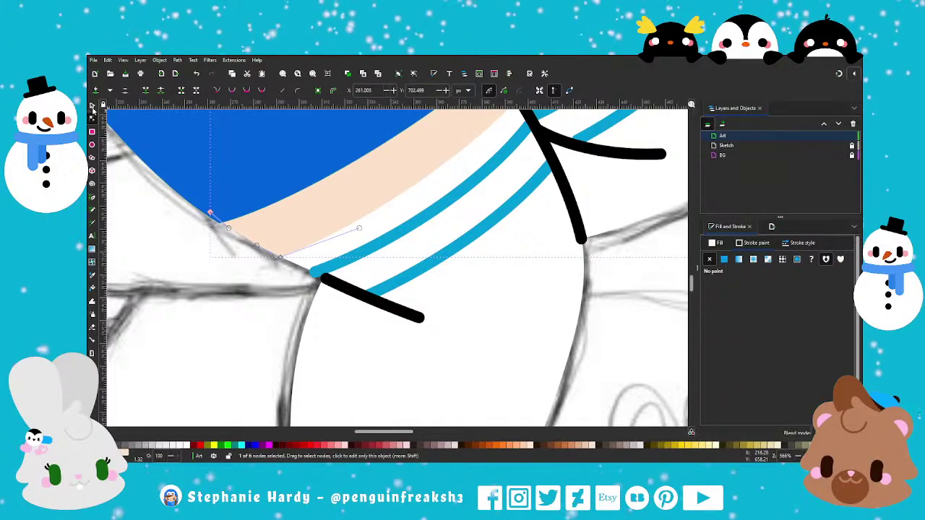
Step: Select the short black line at the sock's edge
click(92, 106)
scroll(332, 310, down, 2)
scroll(332, 310, down, 2)
click(347, 304)
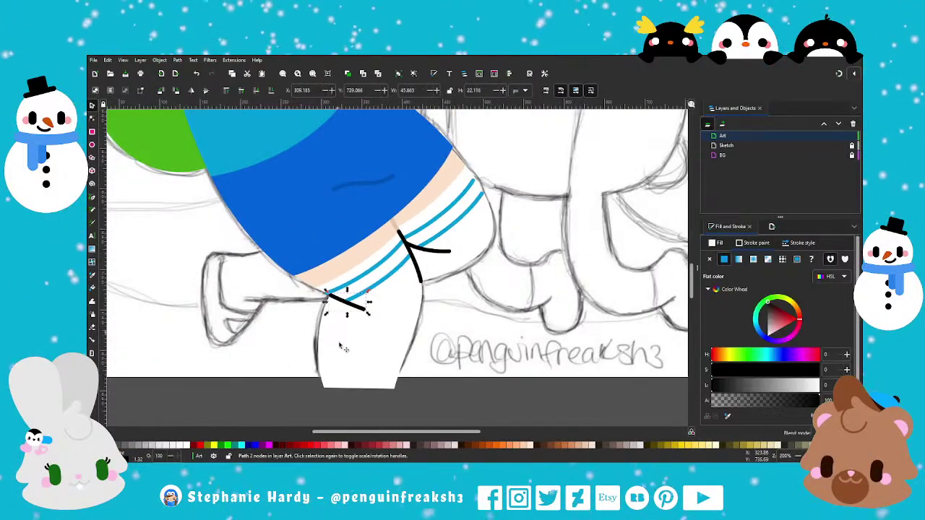
scroll(340, 347, down, 1)
scroll(376, 348, down, 1)
scroll(448, 350, down, 1)
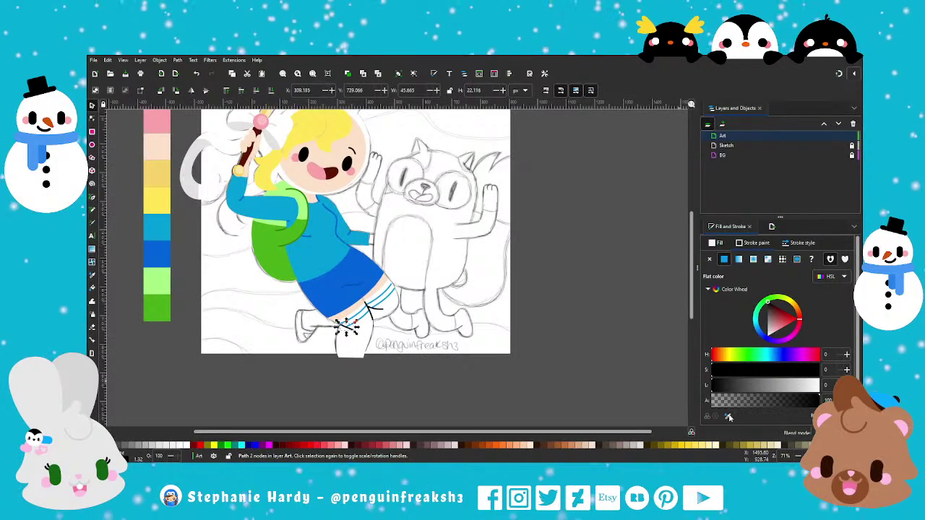
Step: Colour the selected sock-edge line with a light colour sampled from the drawing
click(729, 418)
click(403, 311)
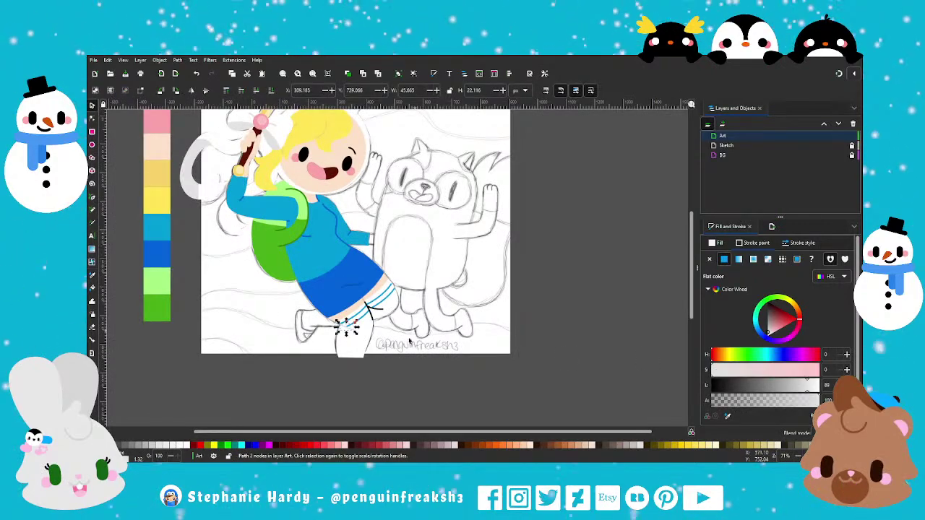
key(Escape)
scroll(376, 332, up, 2)
scroll(354, 329, up, 1)
scroll(332, 326, up, 2)
scroll(323, 326, up, 2)
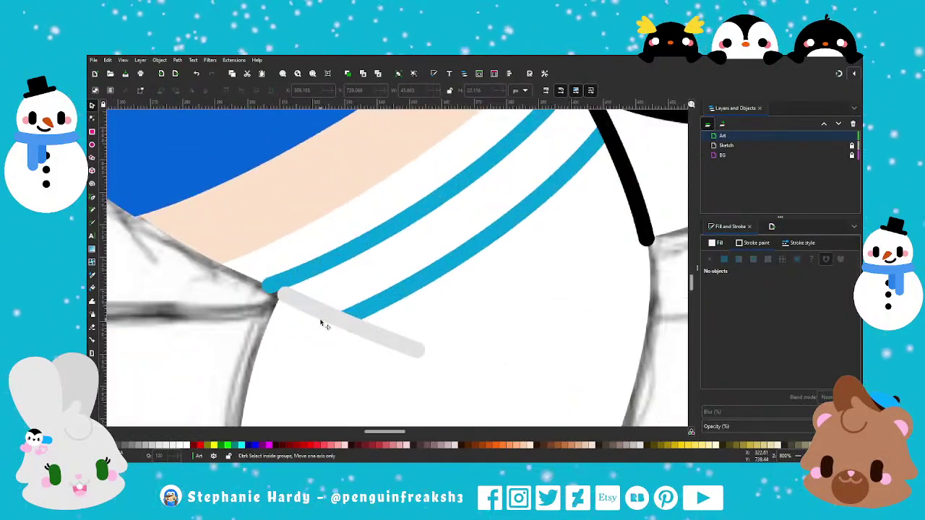
Step: Move the upper blue stripe's end node to meet the sock edge
key(n)
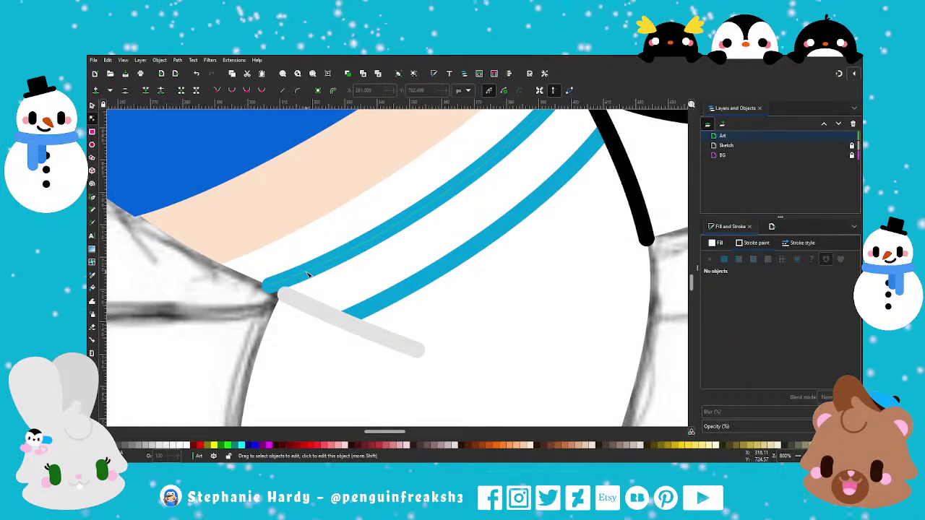
click(307, 273)
drag(271, 284, 289, 273)
scroll(291, 271, down, 1)
scroll(294, 264, down, 1)
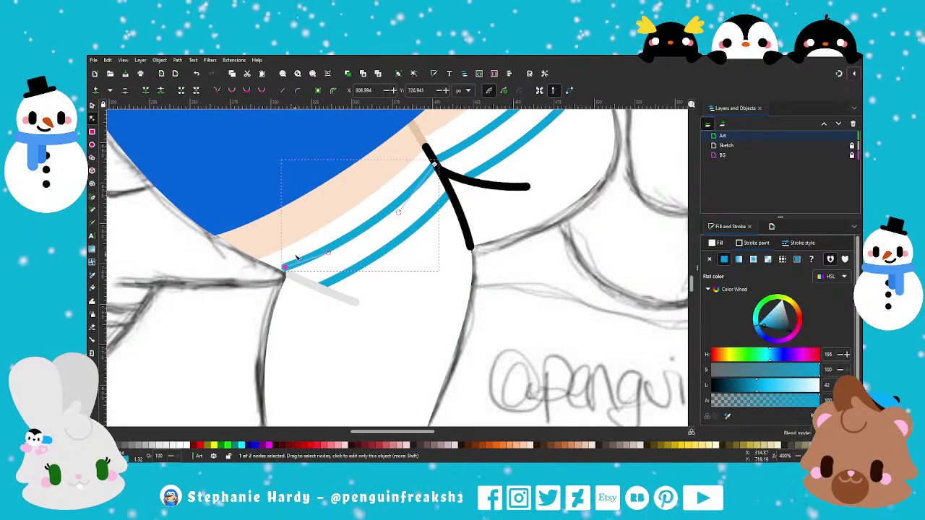
scroll(315, 260, down, 1)
scroll(314, 260, down, 1)
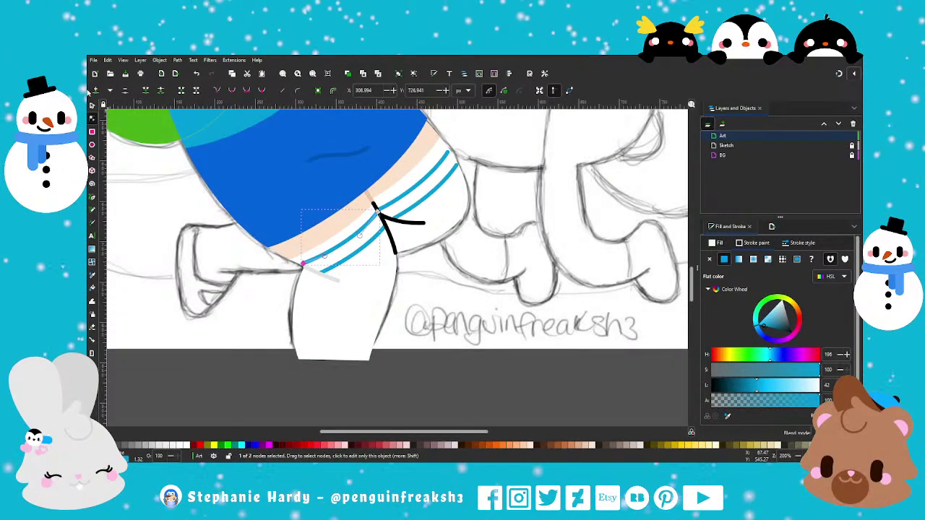
key(s)
click(471, 279)
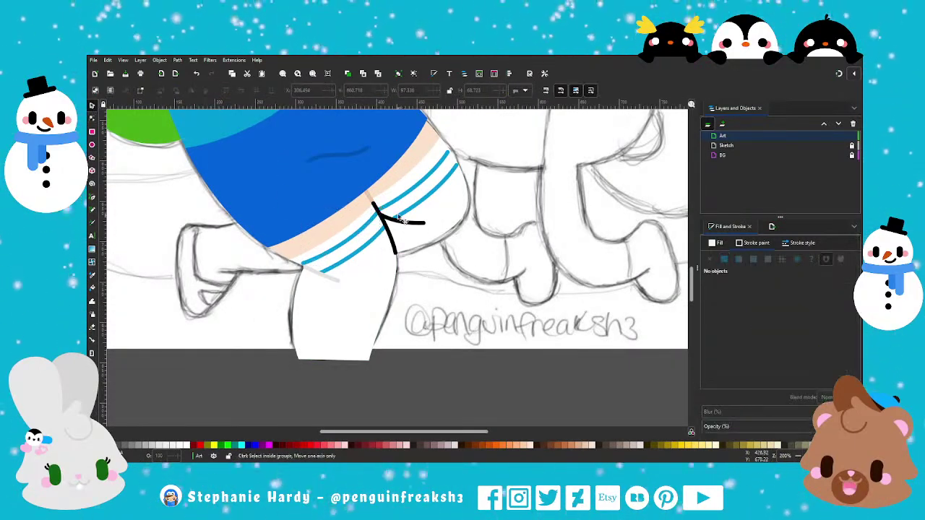
Step: Turn both knee crease lines, including the horizontal branch, light grey
scroll(398, 217, up, 1)
click(390, 268)
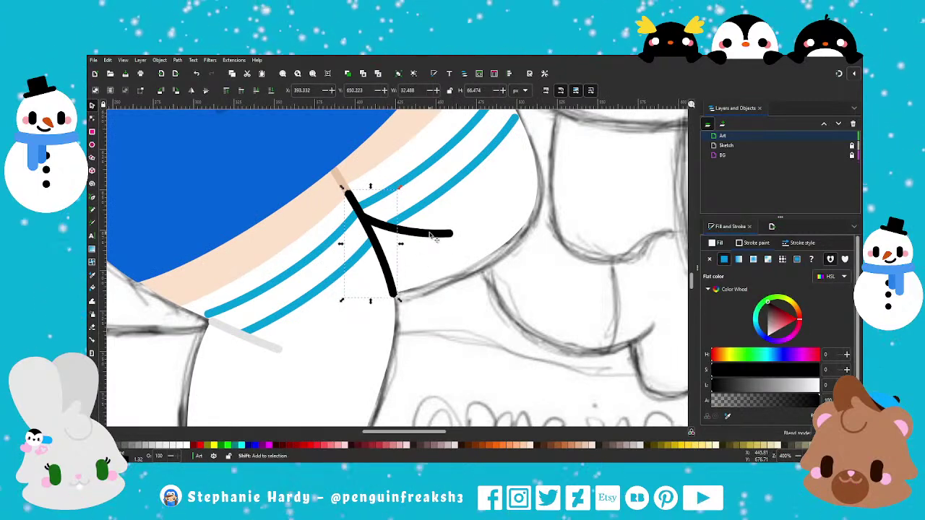
shift+click(431, 237)
key(ctrl+shift+v)
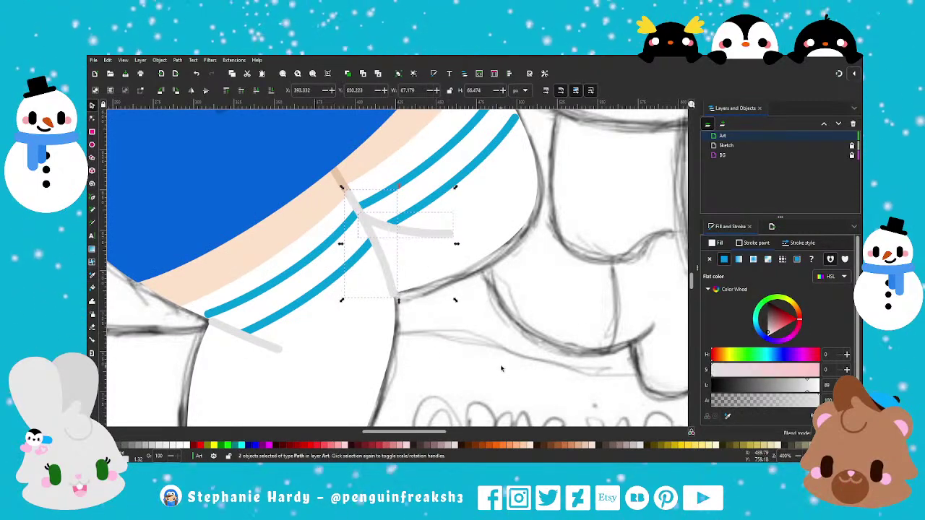
key(Escape)
Step: Adjust the upper blue stripe's end to meet the grey crease line
key(n)
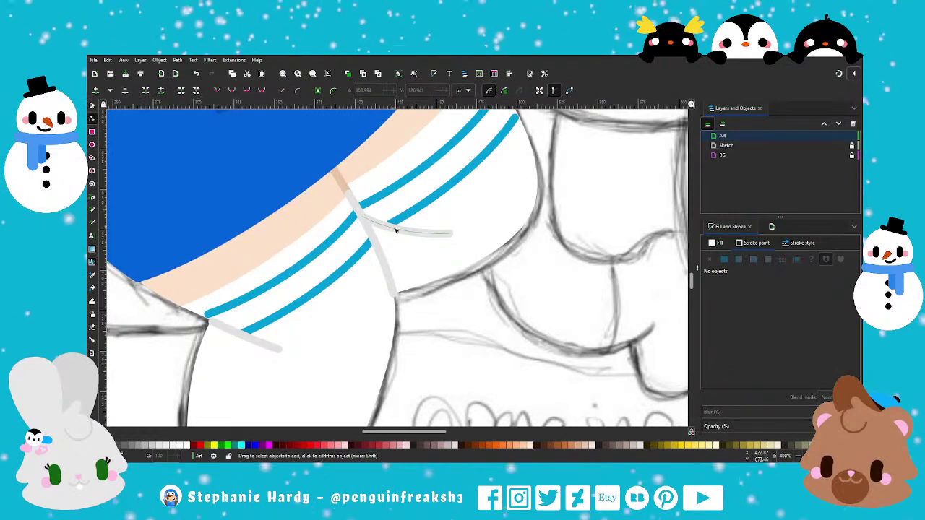
click(389, 223)
drag(390, 222, 387, 226)
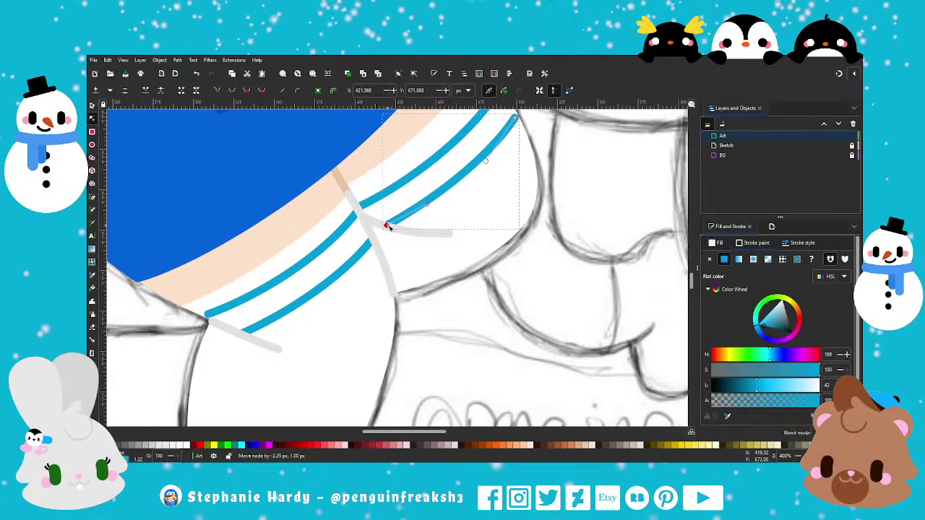
ctrl+scroll(387, 226, down, 2)
key(s)
key(Escape)
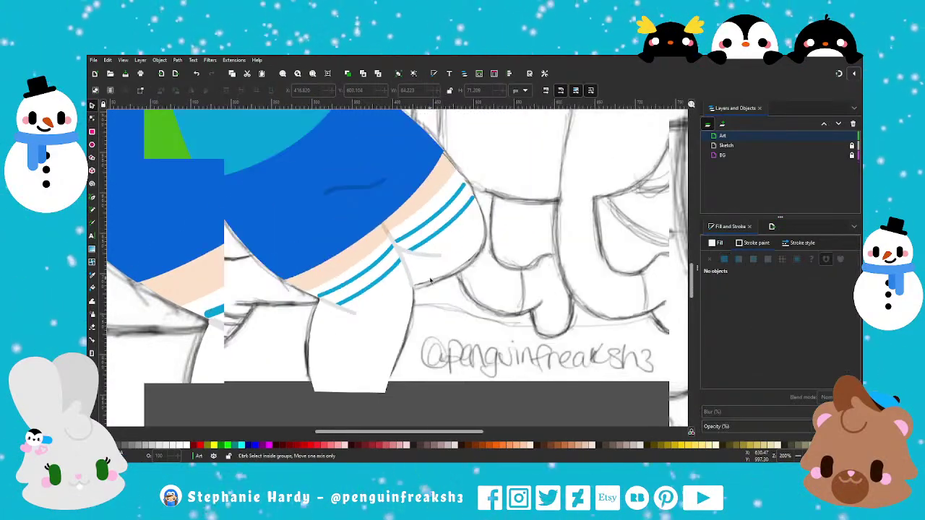
ctrl+scroll(430, 281, down, 1)
ctrl+scroll(389, 293, down, 1)
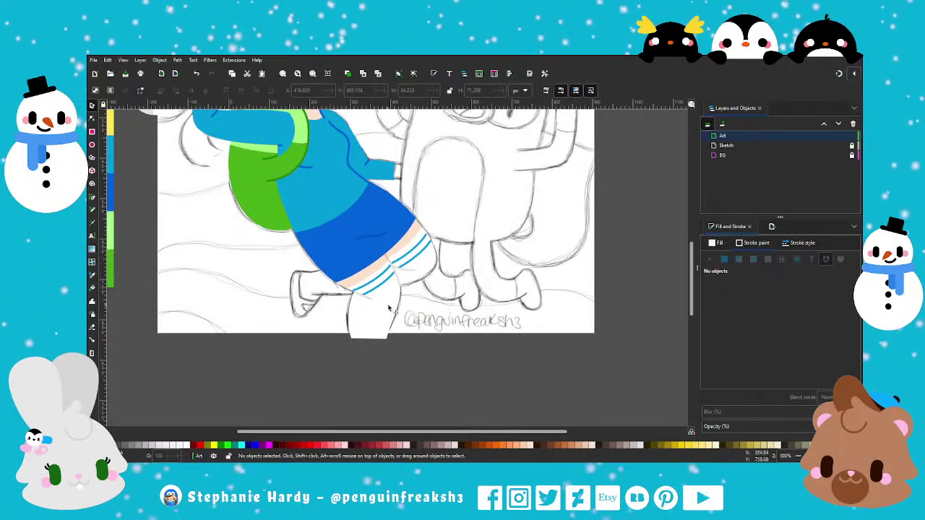
ctrl+scroll(385, 268, down, 1)
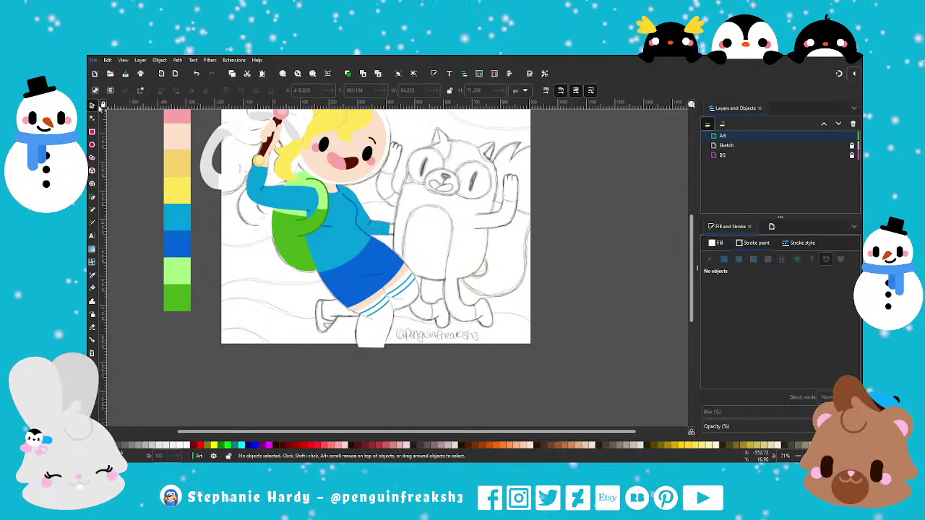
scroll(332, 292, down, 1)
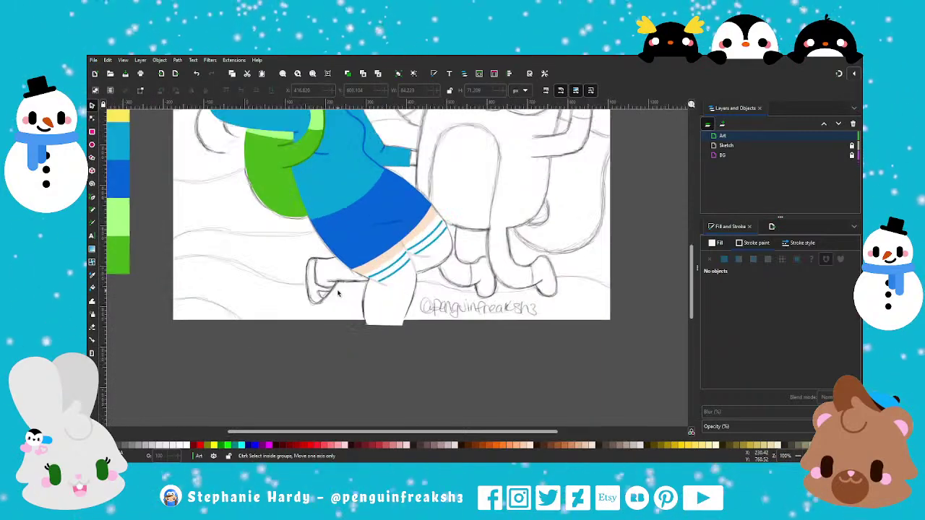
ctrl+scroll(332, 291, up, 1)
ctrl+scroll(332, 291, up, 1)
ctrl+scroll(346, 279, up, 1)
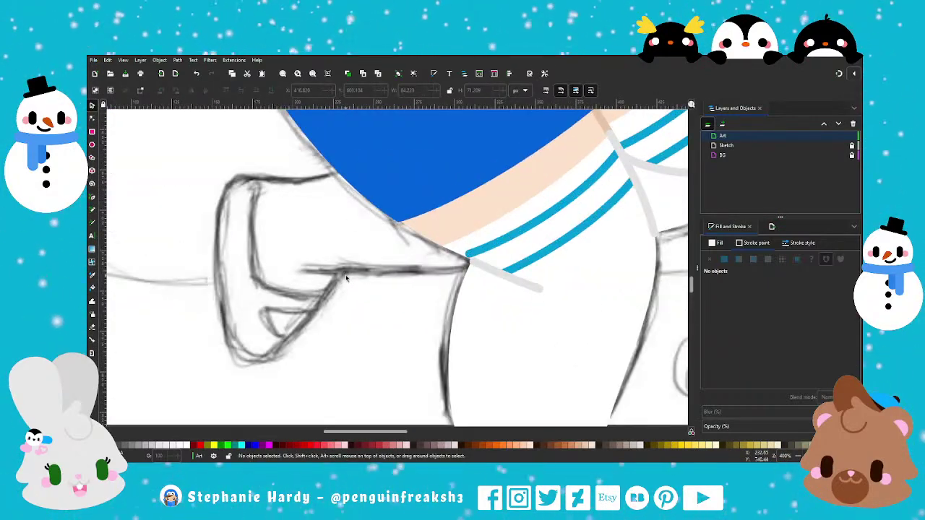
Step: Trace a closed five-point outline around the shoe and lower it beneath the sock
key(b)
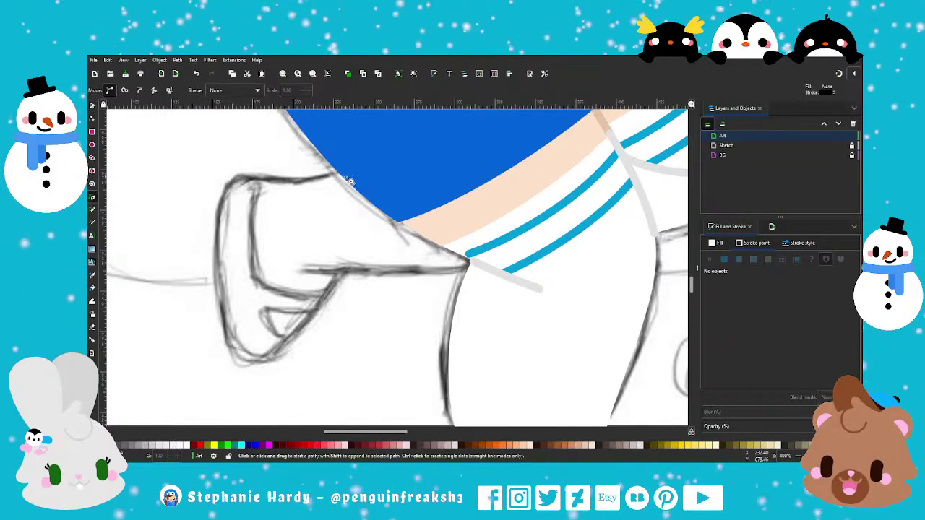
click(350, 168)
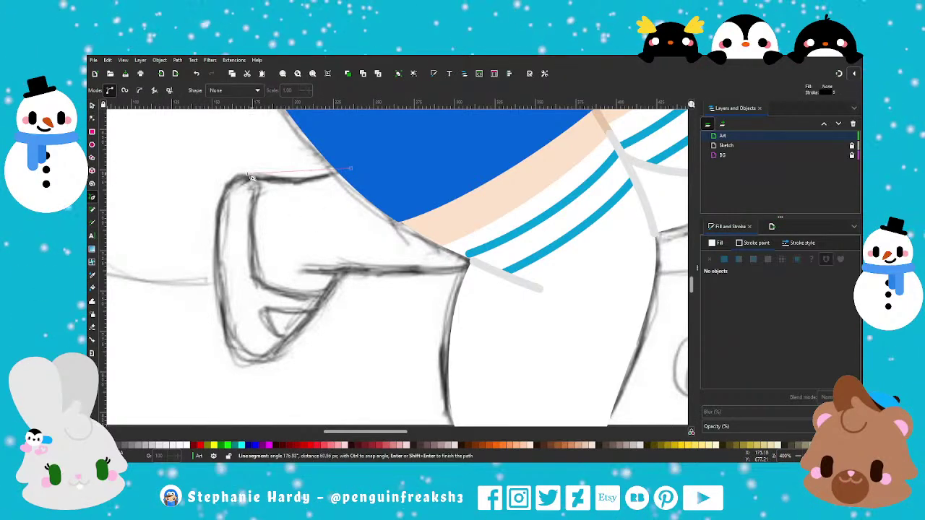
click(234, 176)
click(250, 352)
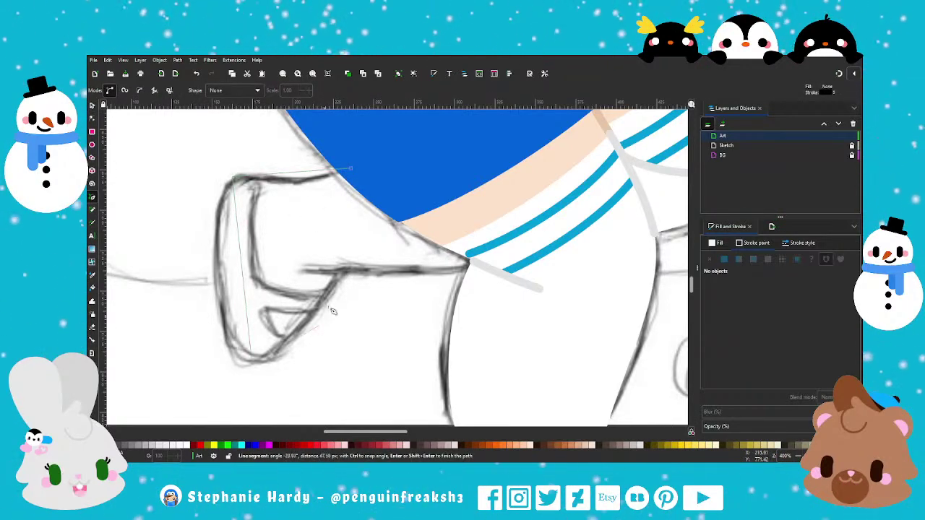
click(343, 275)
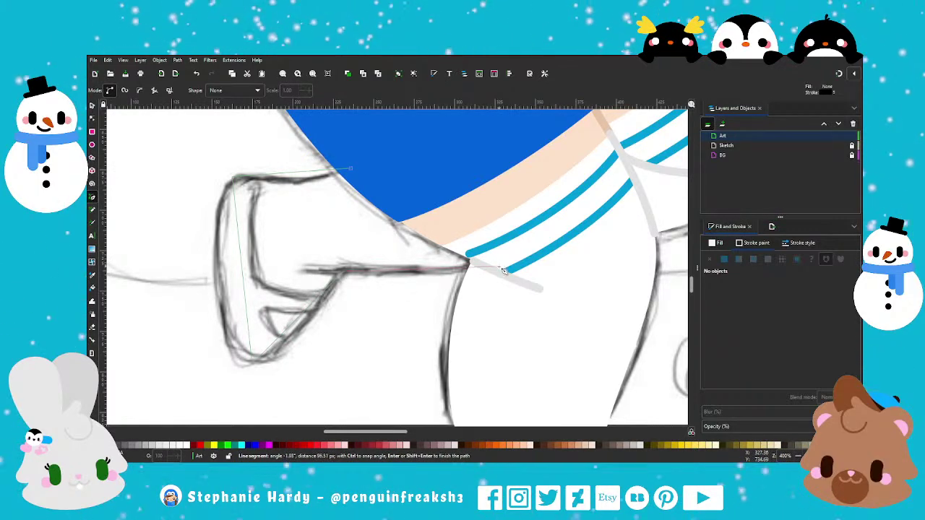
click(503, 269)
click(352, 168)
key(s)
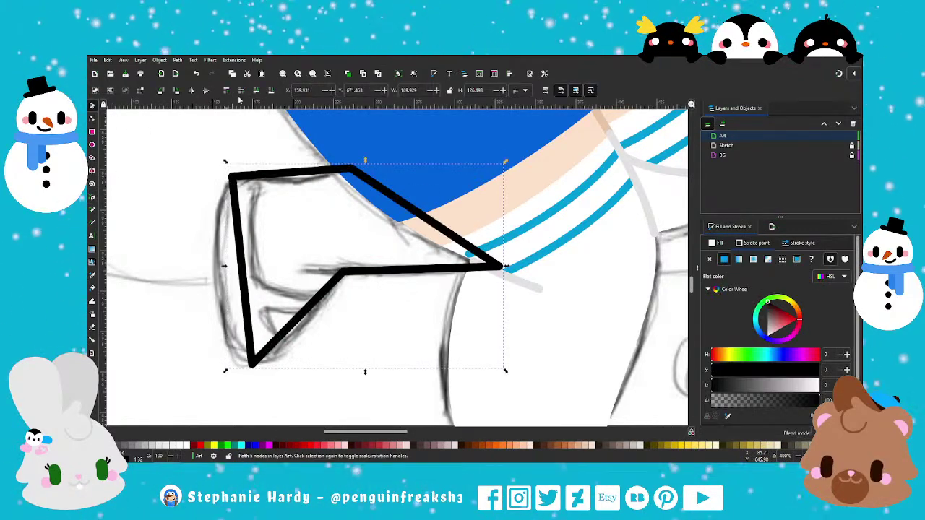
click(271, 90)
Step: Make the shoe's two left corners smooth and round its upper-left, heel and top curves
key(n)
drag(174, 151, 278, 399)
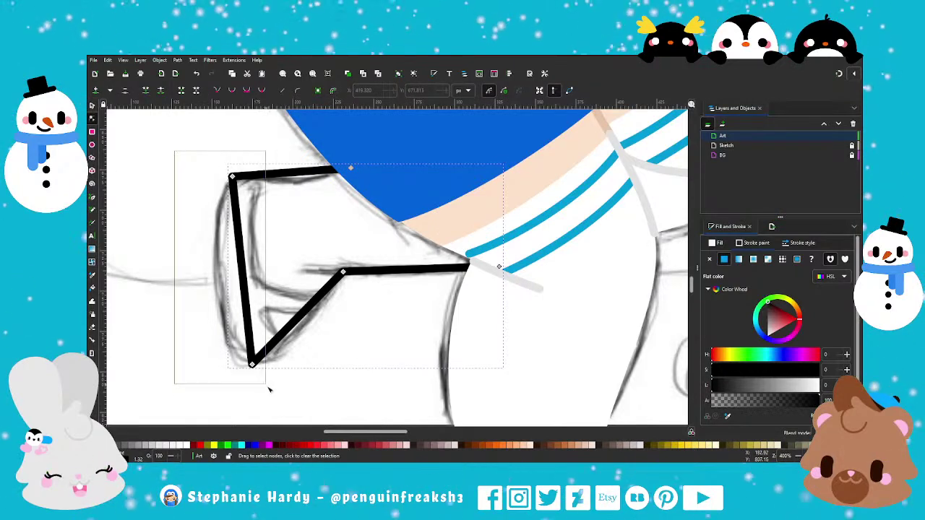
click(247, 90)
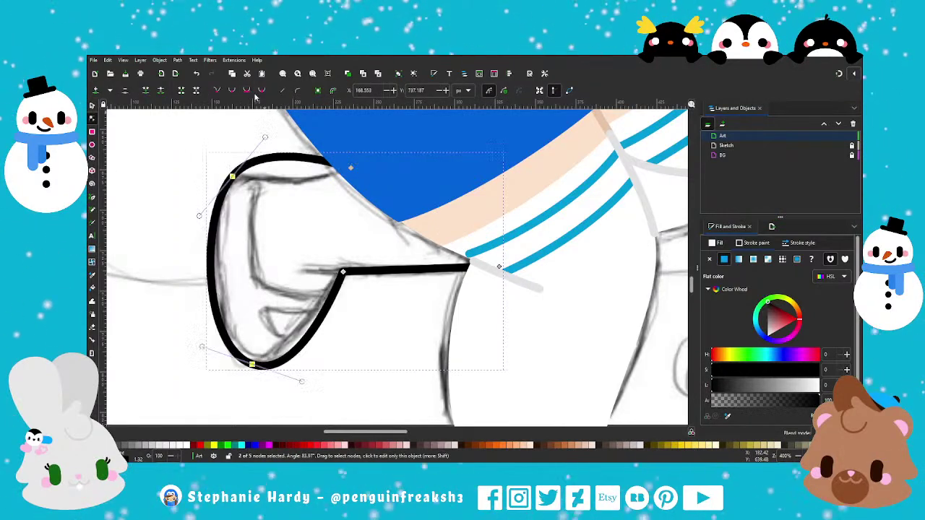
drag(264, 138, 257, 157)
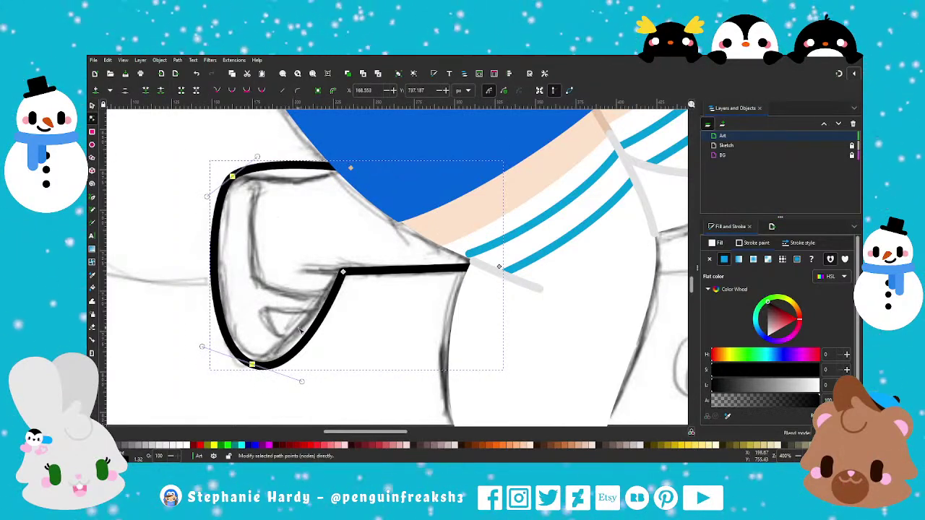
drag(304, 385, 304, 373)
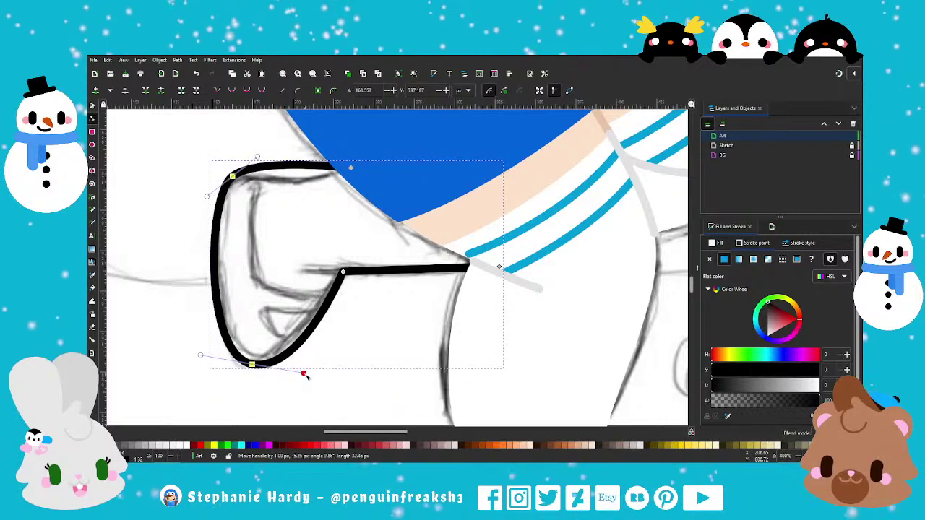
mouse_move(321, 174)
mouse_down()
mouse_move(255, 164)
mouse_move(265, 157)
mouse_up()
Step: Refine the shoe's lower curve, top curve and inner corner to follow the sketch
scroll(294, 251, down, 4)
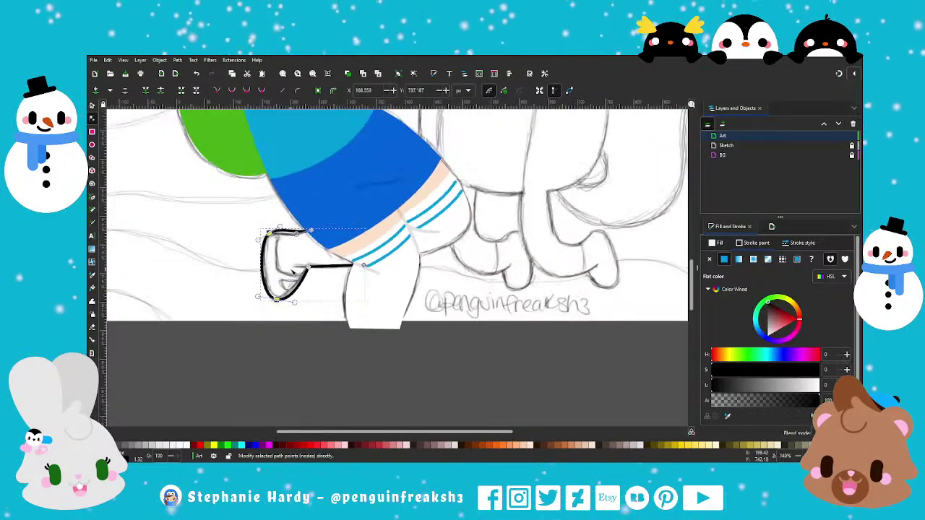
scroll(395, 228, up, 1)
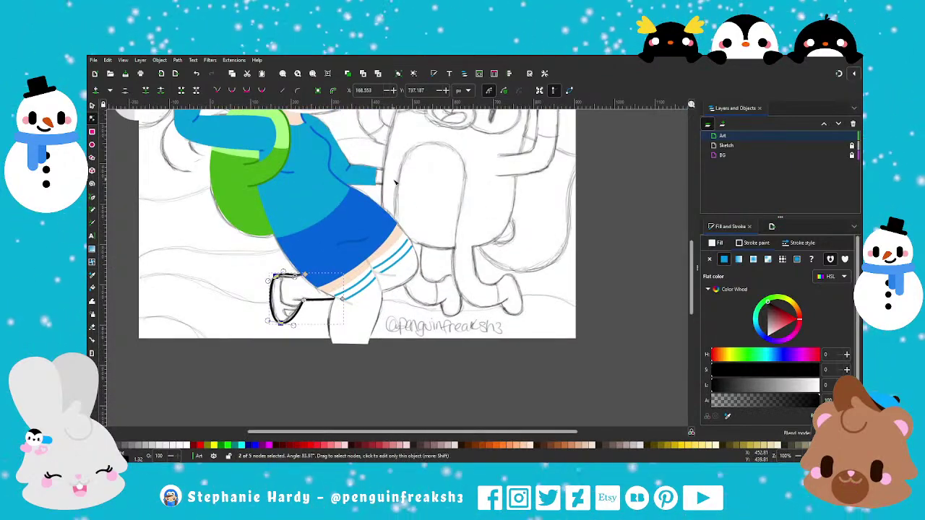
scroll(403, 250, down, 2)
scroll(404, 250, up, 2)
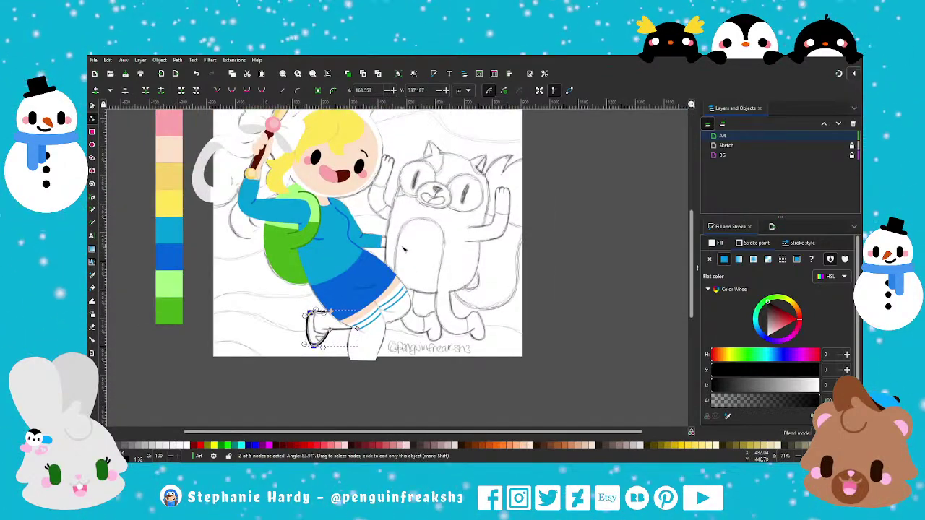
scroll(395, 245, down, 1)
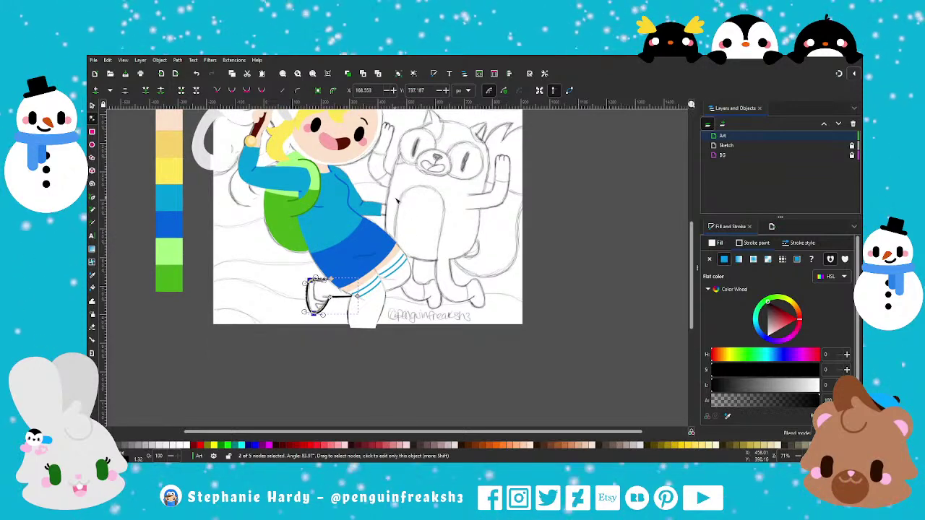
scroll(397, 202, down, 1)
scroll(340, 290, up, 2)
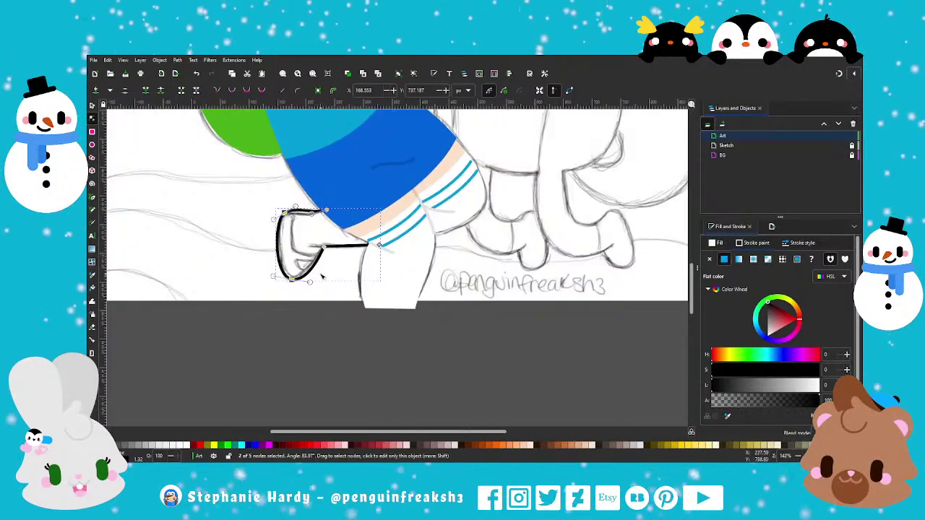
scroll(326, 304, up, 2)
drag(324, 308, 320, 304)
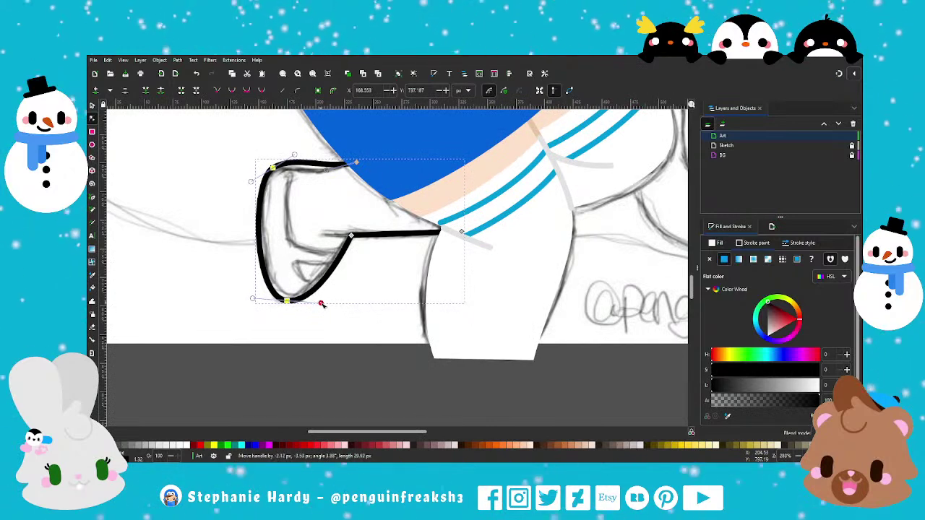
drag(326, 171, 321, 170)
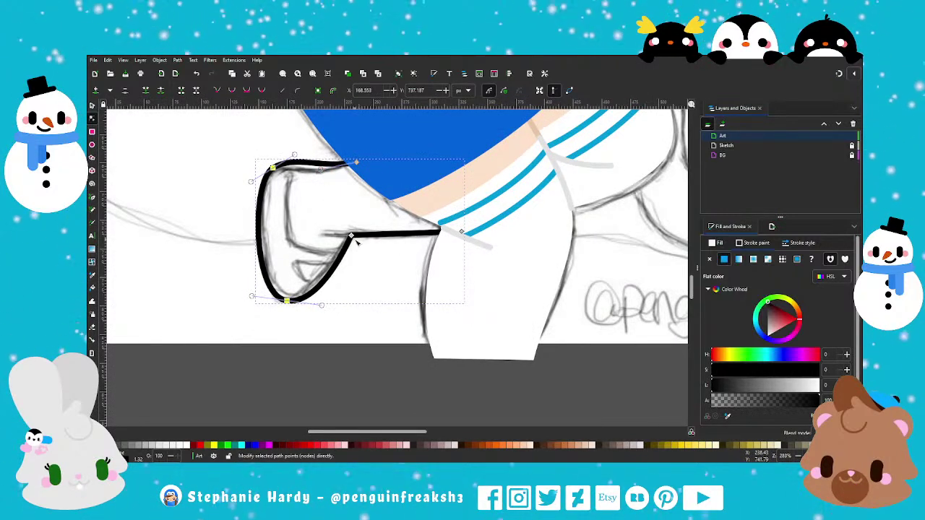
mouse_move(350, 235)
mouse_down()
mouse_move(354, 269)
mouse_move(352, 234)
mouse_up()
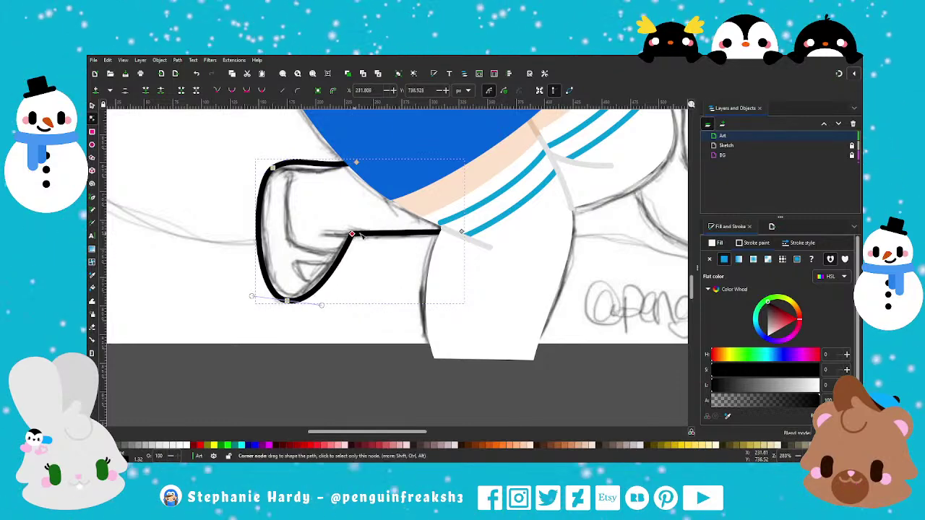
click(463, 232)
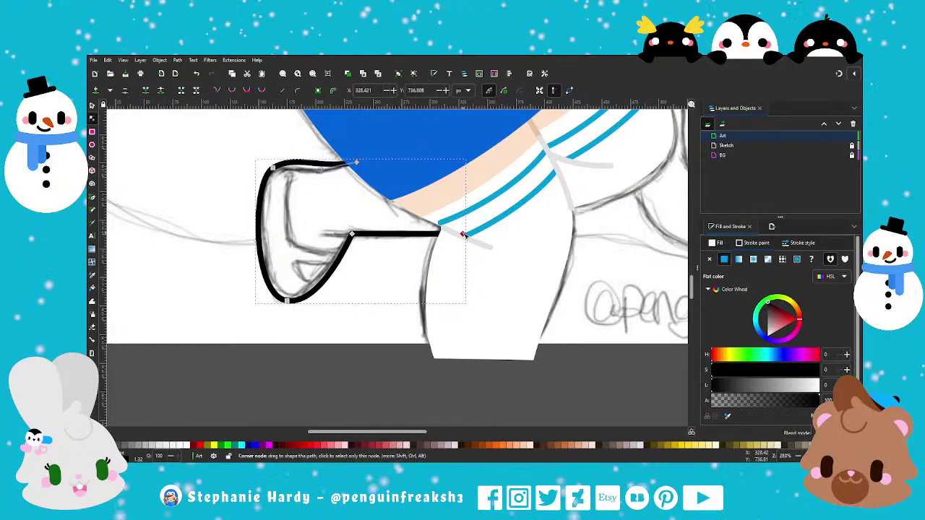
Step: Draw a new closed three-point outline inside the shoe
click(93, 198)
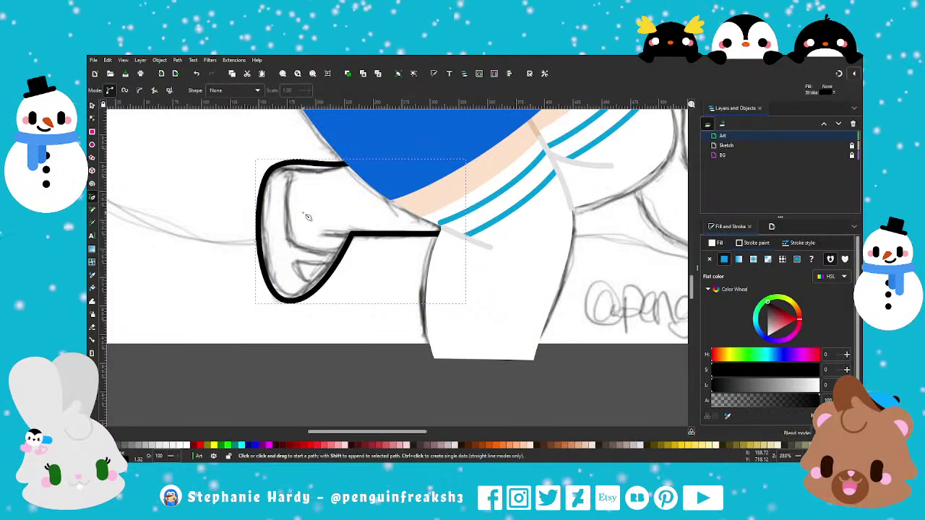
click(296, 153)
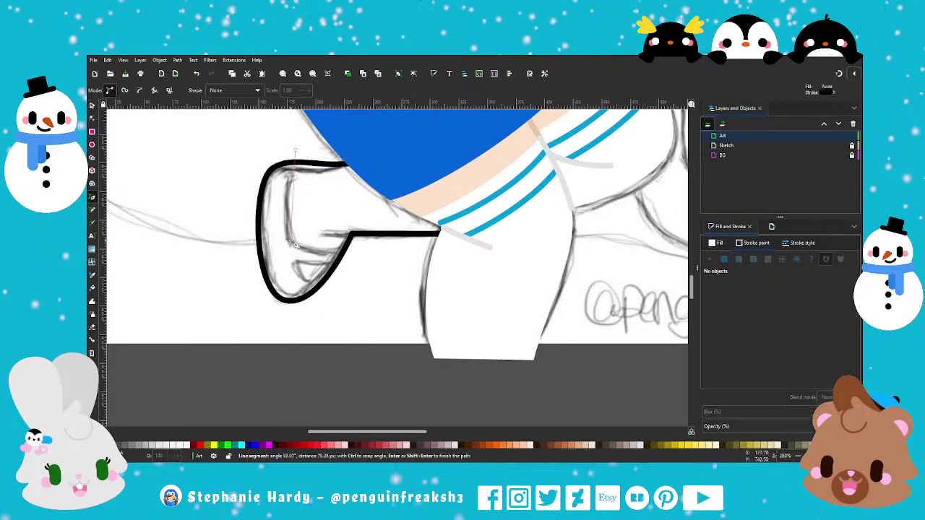
click(358, 266)
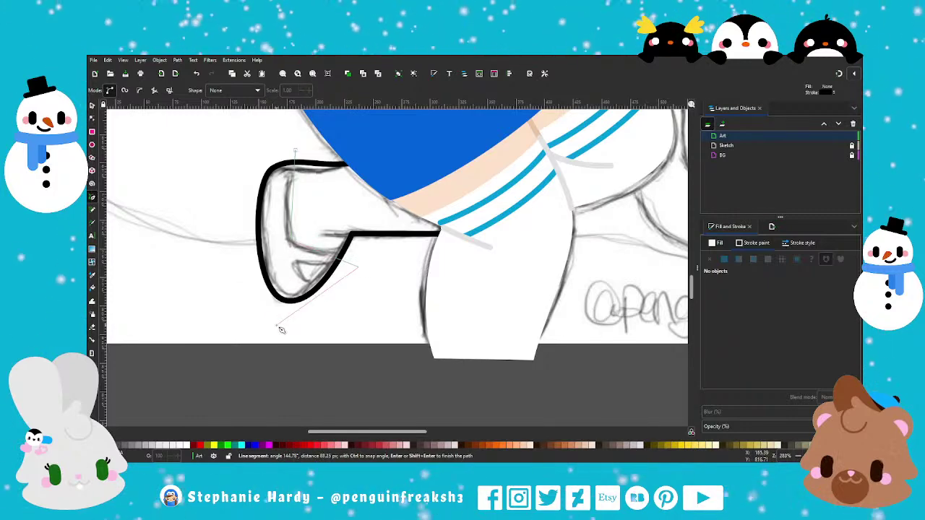
click(234, 175)
click(294, 151)
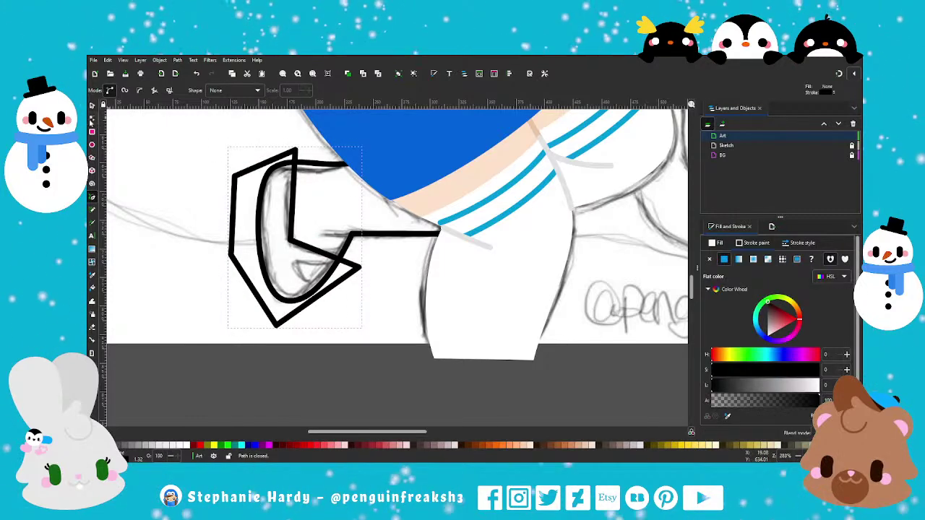
Step: Curve the new shape's edges and raise its right corner to follow the sketch
key(n)
drag(291, 204, 281, 204)
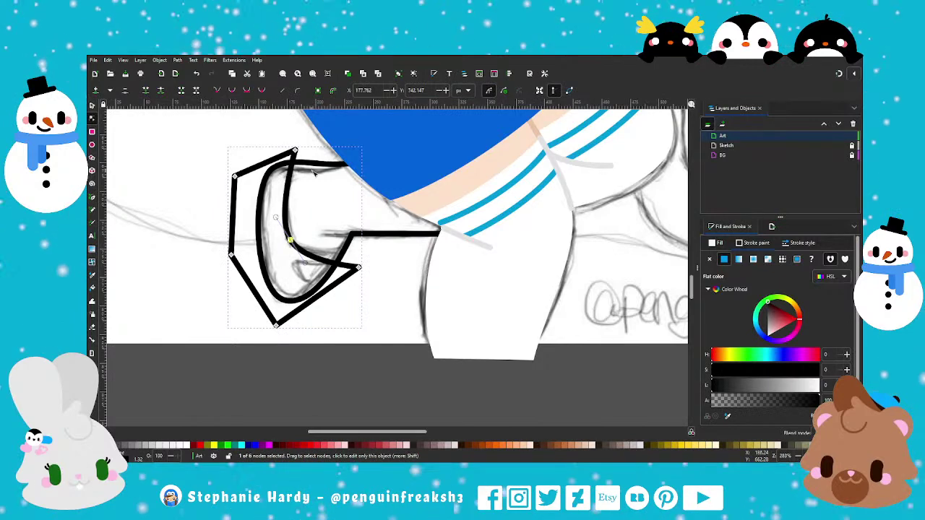
drag(359, 267, 370, 246)
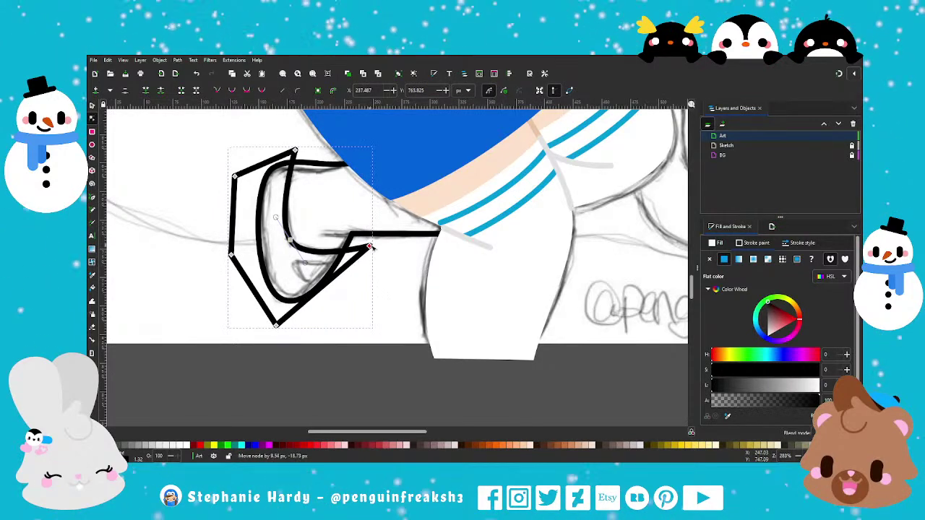
drag(330, 296, 340, 299)
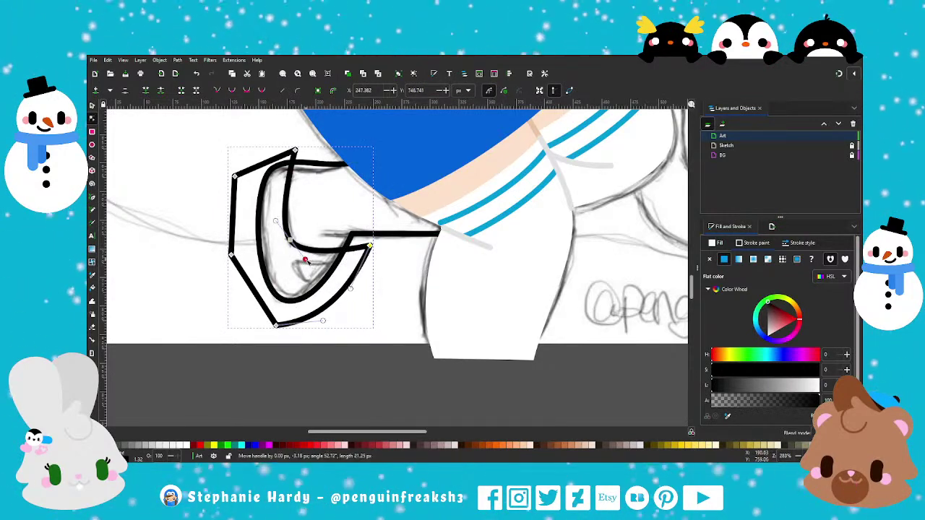
drag(265, 164, 261, 153)
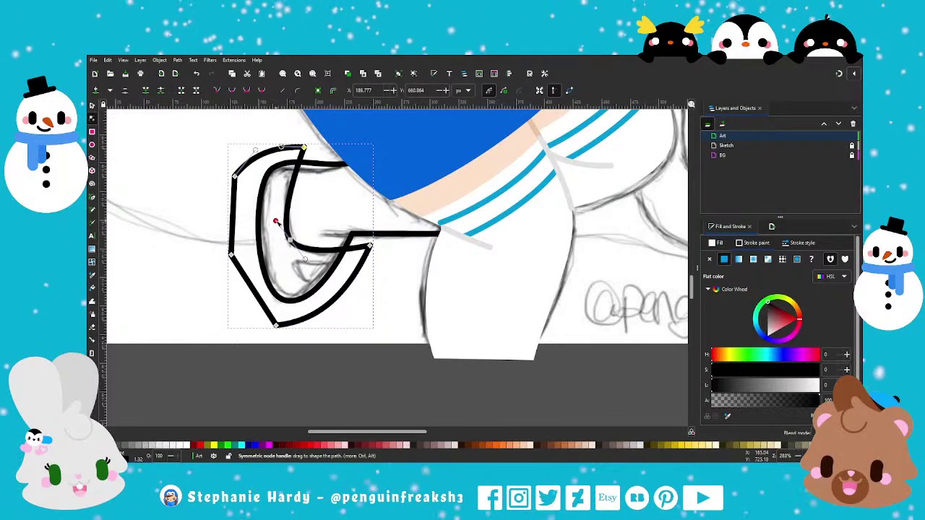
drag(276, 221, 274, 220)
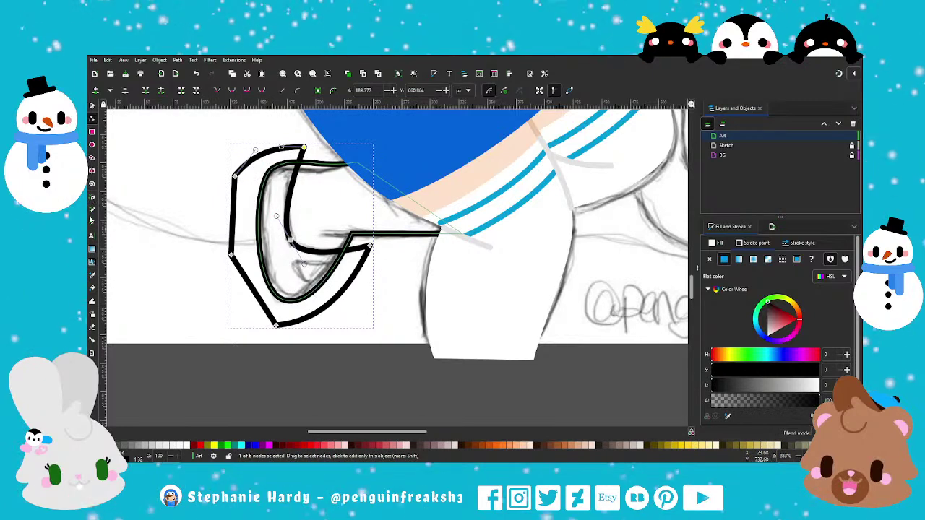
Step: Draw a small triangle inside the shoe's lower part and bend its edge into a curve
key(b)
click(344, 266)
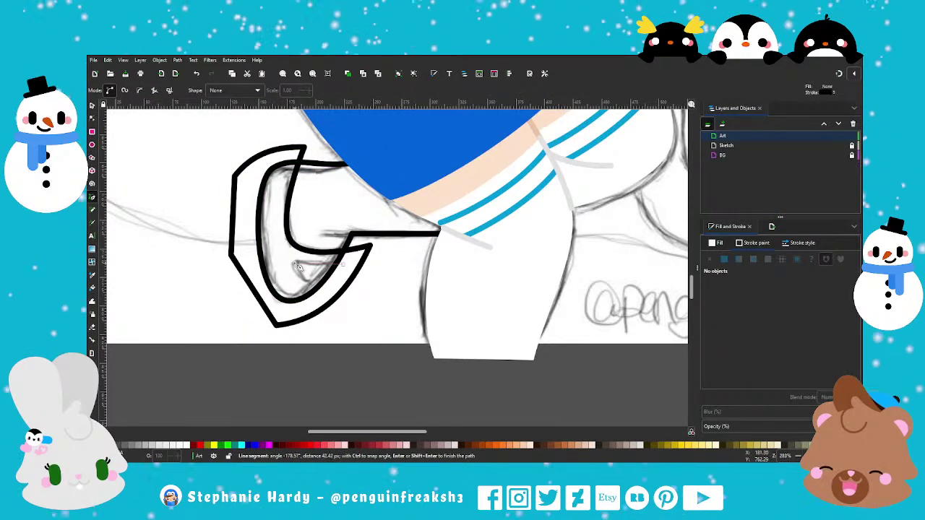
click(294, 263)
click(318, 292)
click(344, 266)
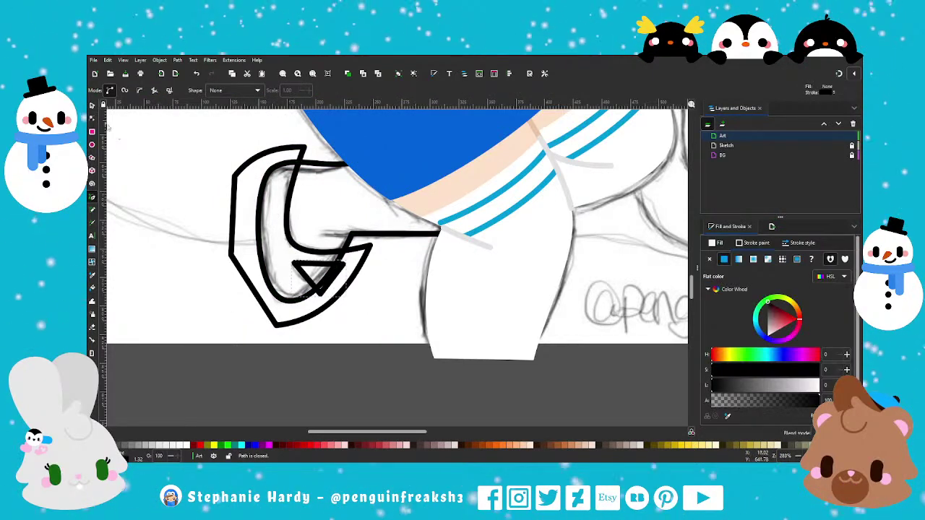
key(n)
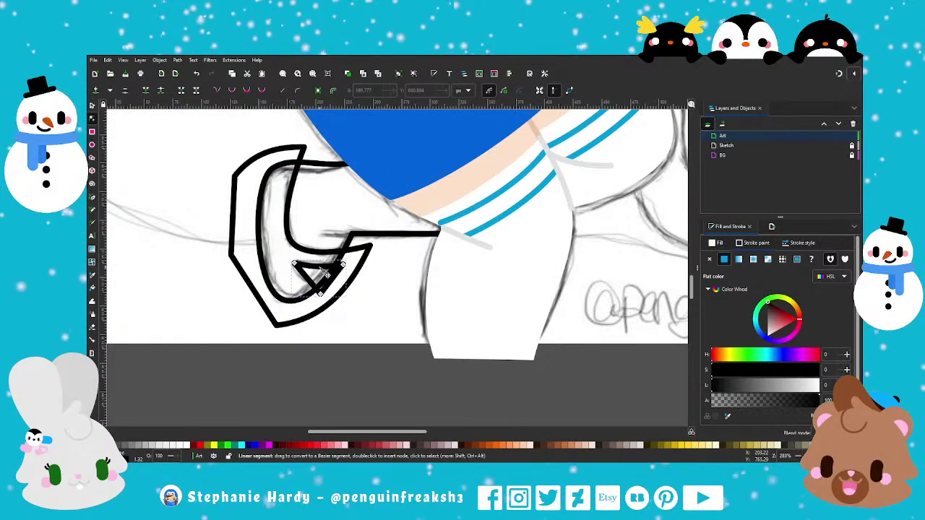
drag(313, 285, 295, 277)
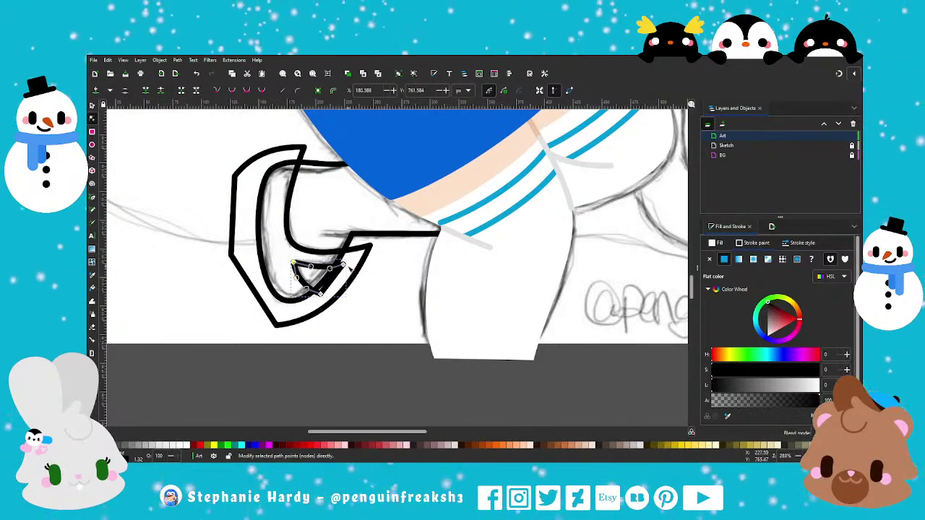
drag(348, 268, 344, 263)
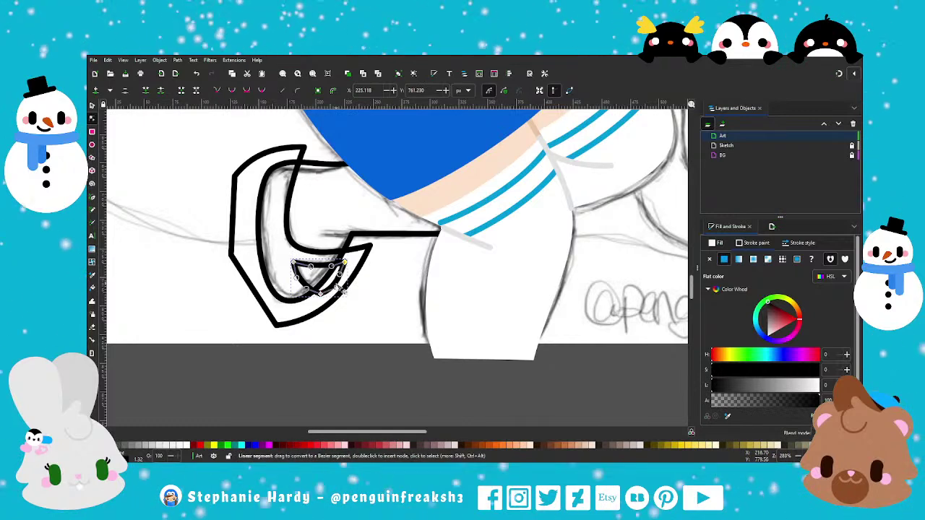
Step: Give the inner shoe shape a flat white fill
key(s)
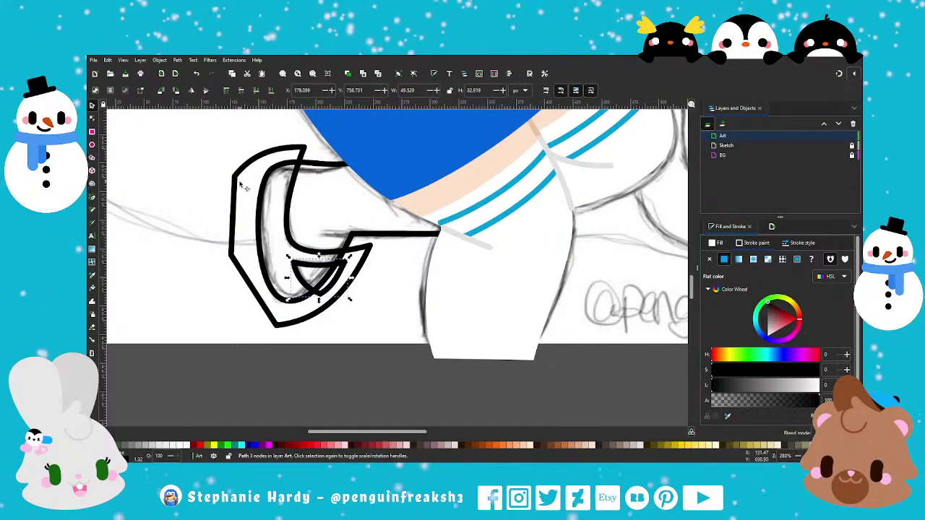
click(236, 185)
click(416, 237)
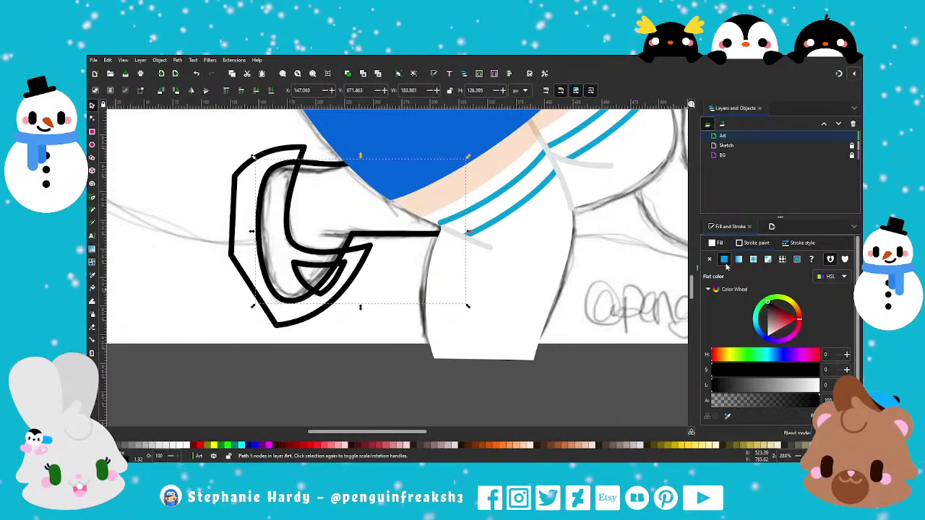
click(710, 260)
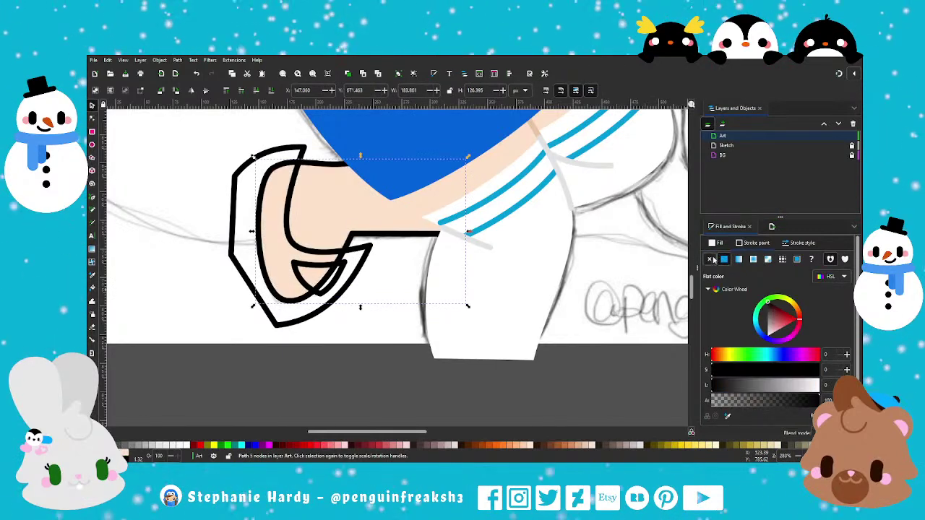
key(ctrl+z)
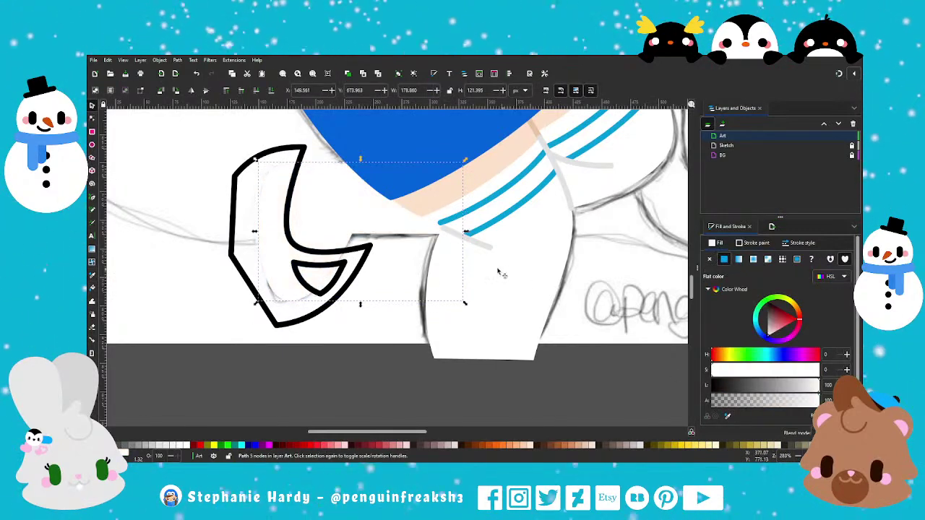
Step: Fill the outer shoe outline black, then cut the raised white shape out with Difference
click(368, 257)
click(724, 259)
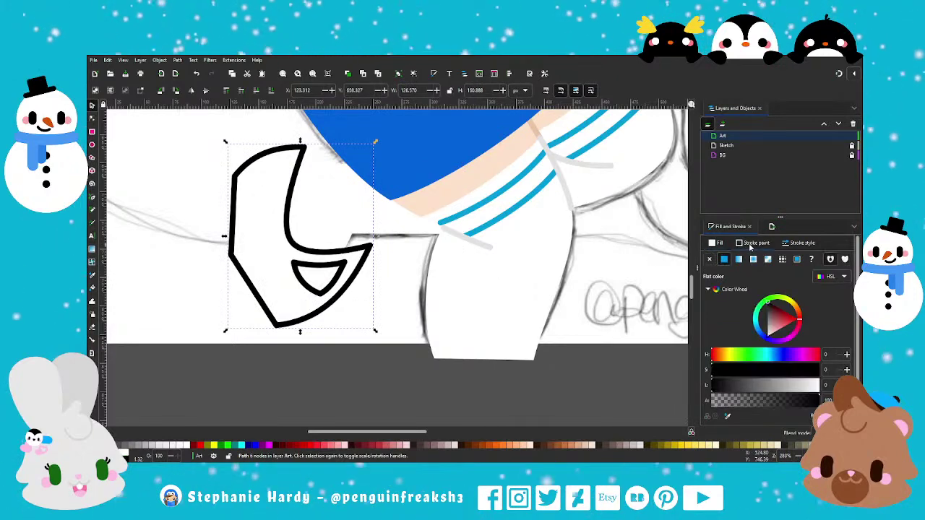
click(769, 329)
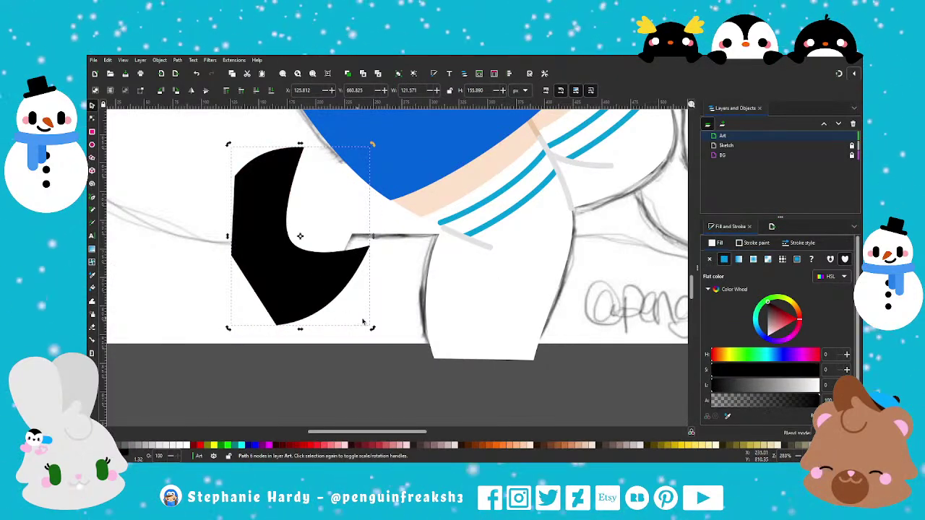
key(Escape)
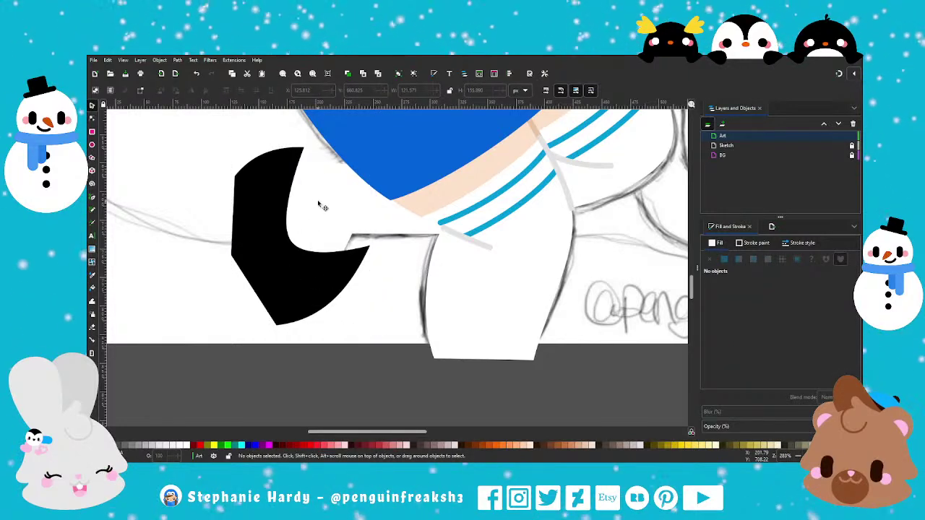
click(318, 206)
key(Home)
shift+click(289, 155)
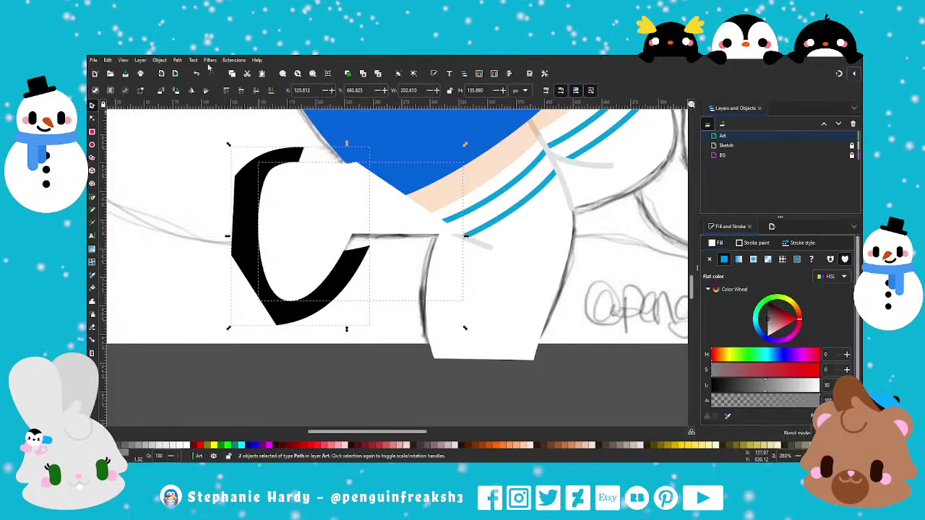
key(ctrl+asterisk)
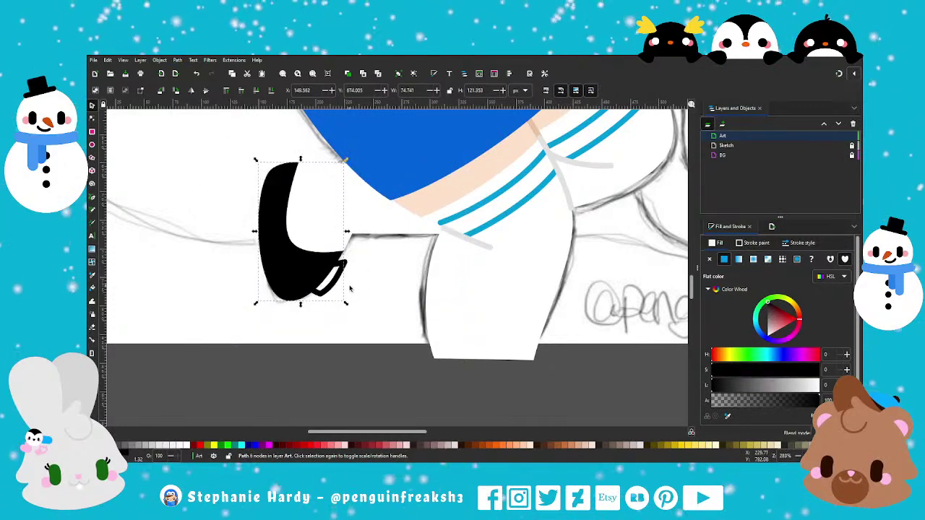
Step: Give the small piece at the shoe's bottom a flat fill alongside the black shoe
click(344, 273)
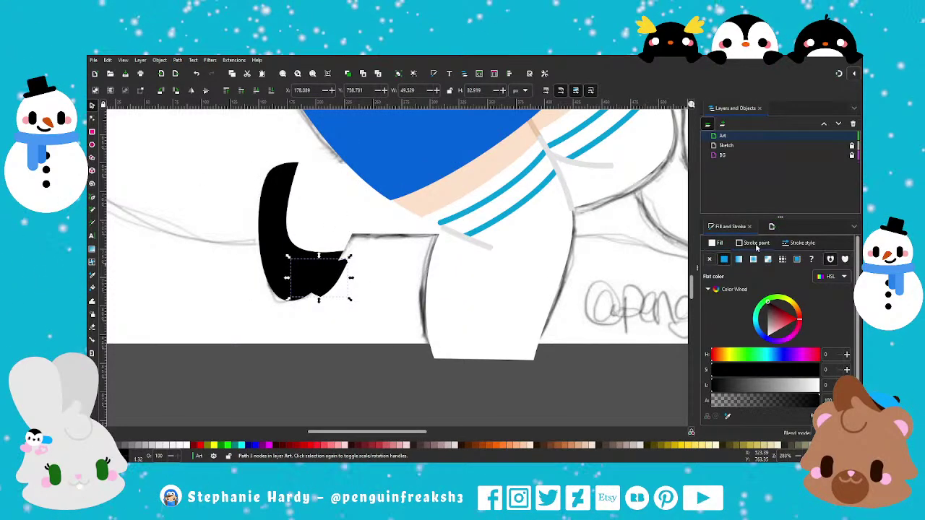
click(723, 259)
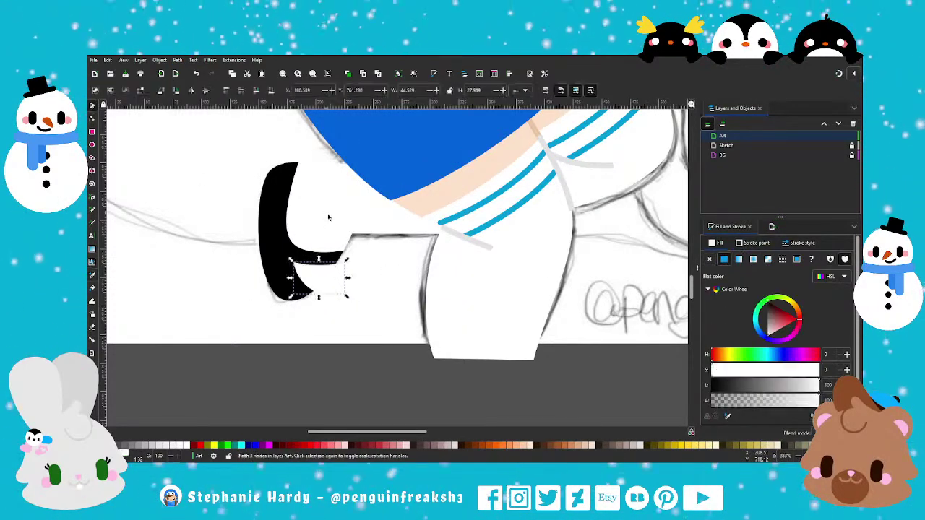
click(277, 262)
key(ctrl+a)
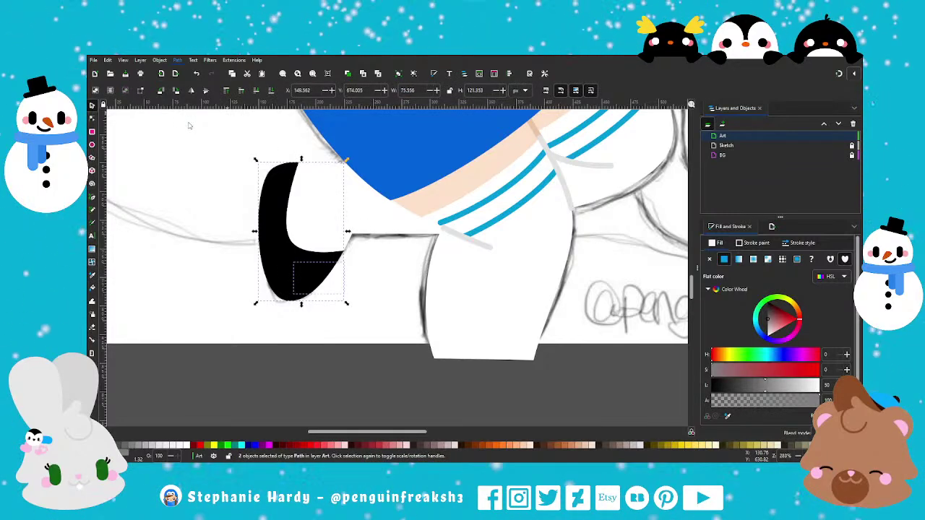
scroll(200, 221, down, 1)
key(Escape)
scroll(258, 258, down, 1)
Step: Draw a short line at the shoe's corner and nudge its end node into place
scroll(285, 269, down, 2)
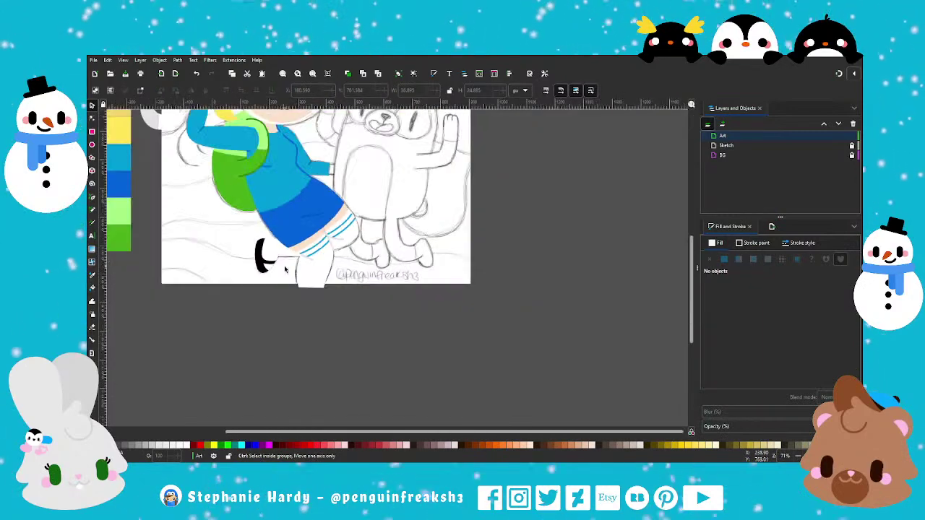
scroll(302, 273, up, 3)
scroll(279, 253, up, 1)
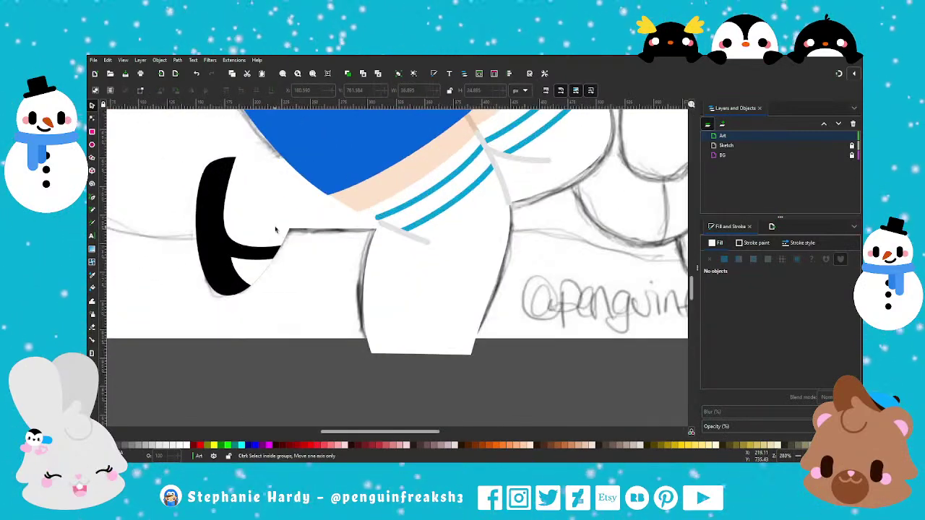
scroll(257, 233, up, 1)
click(93, 200)
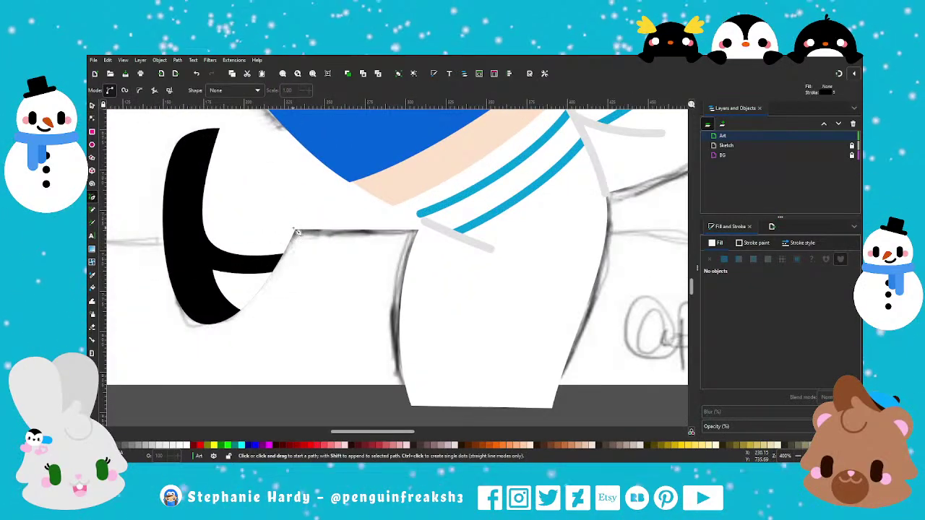
click(295, 231)
double_click(279, 231)
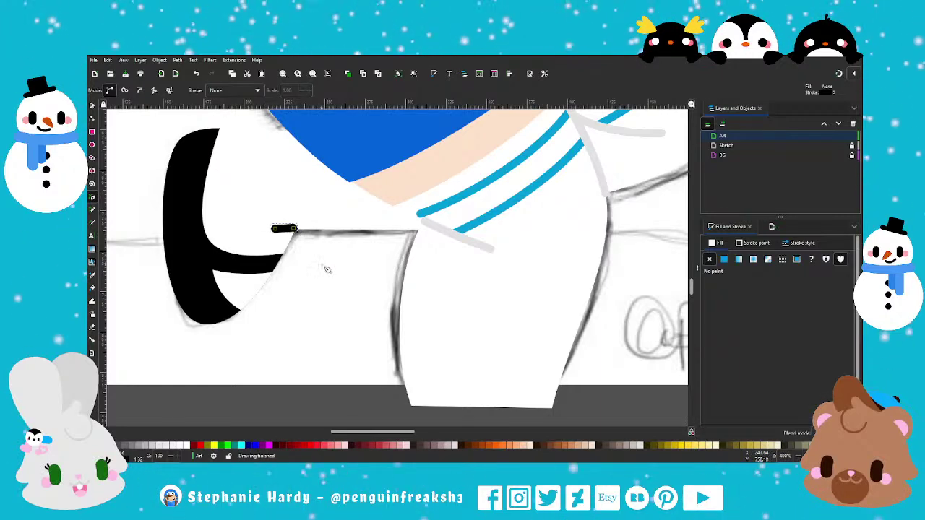
key(n)
scroll(290, 200, up, 2)
drag(297, 259, 294, 257)
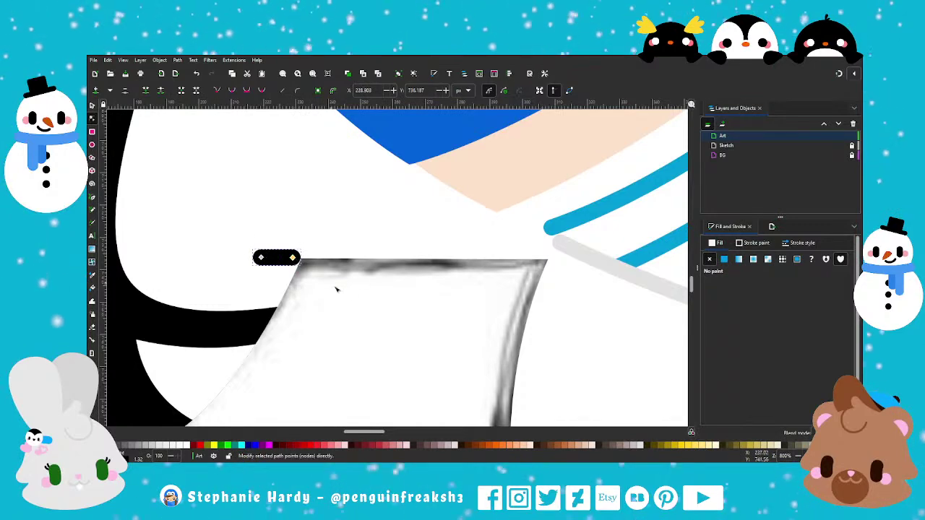
scroll(325, 293, down, 4)
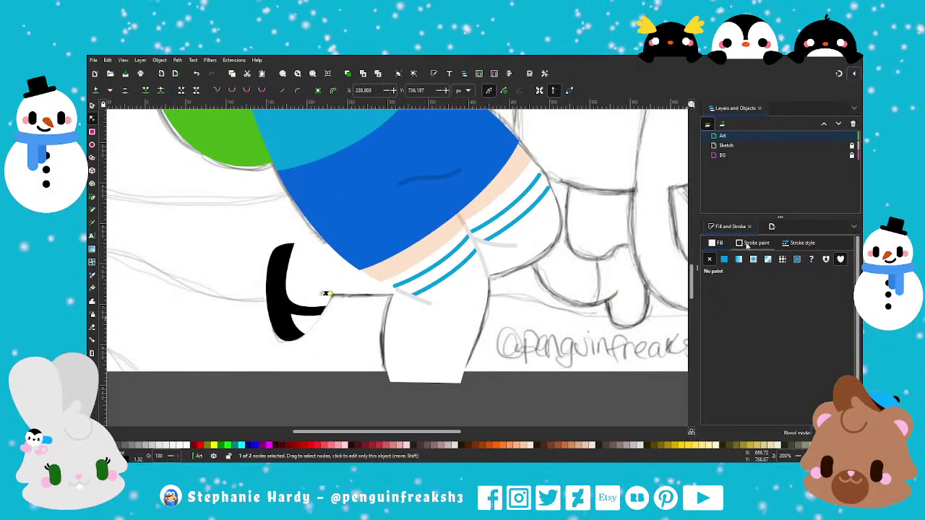
Step: Give the new line a light grey stroke sampled from the drawing
click(749, 243)
click(728, 416)
click(120, 172)
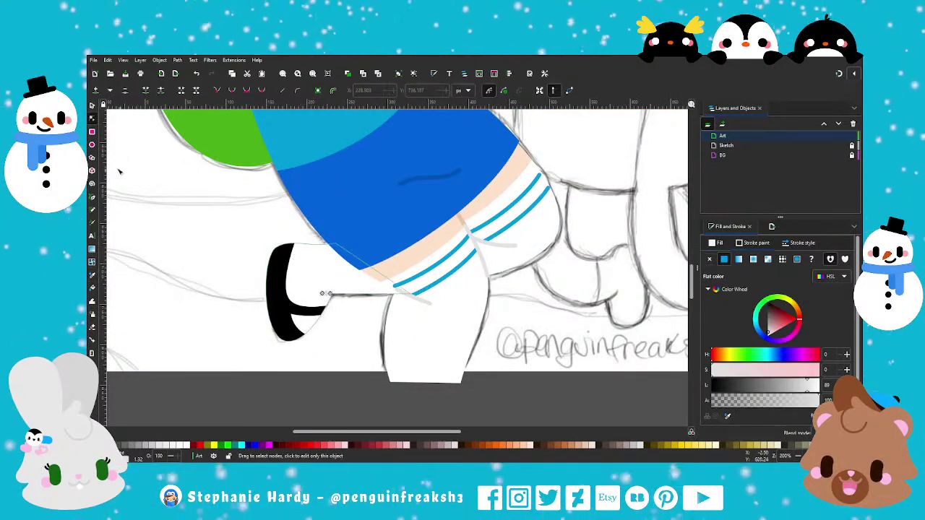
key(Escape)
key(s)
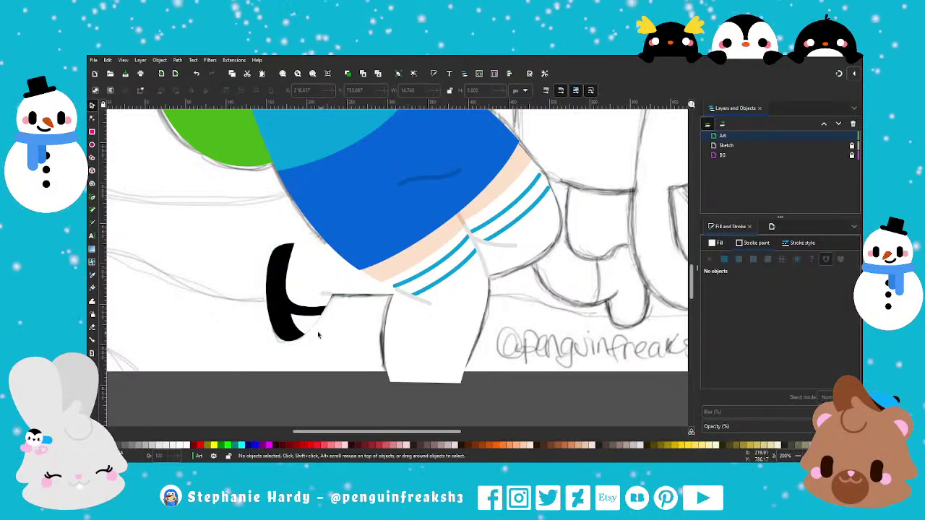
Step: Extend the grey sock stroke's left end leftward and adjust its curve
scroll(284, 333, down, 2)
scroll(284, 333, down, 1)
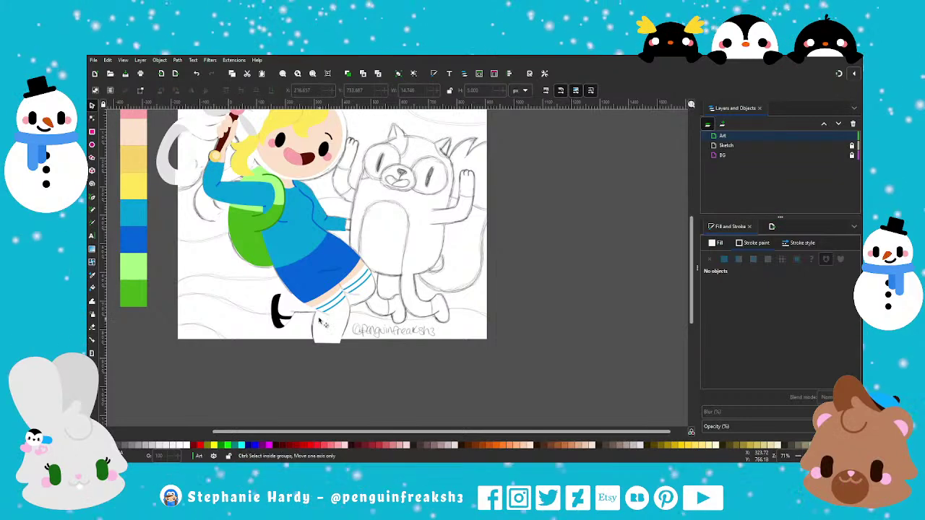
scroll(332, 311, up, 3)
scroll(316, 304, up, 4)
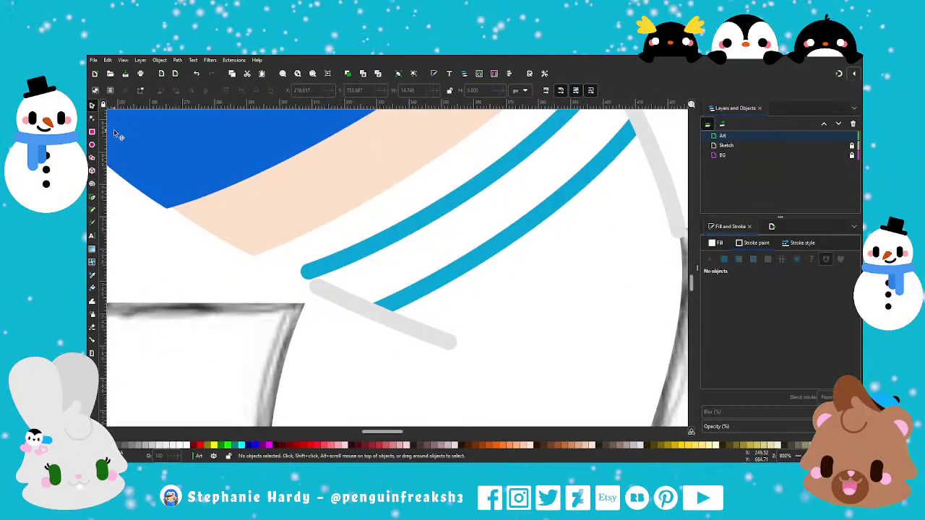
key(n)
click(316, 289)
drag(313, 288, 262, 264)
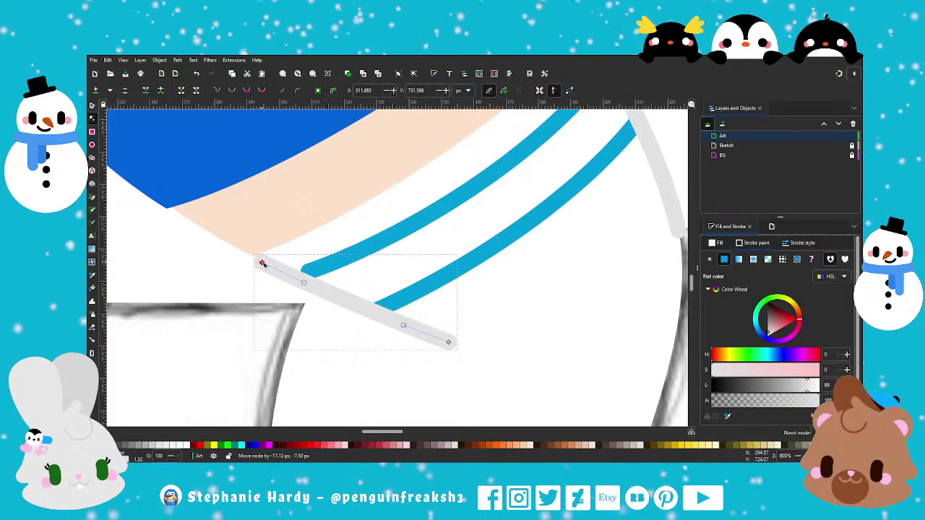
drag(322, 300, 319, 299)
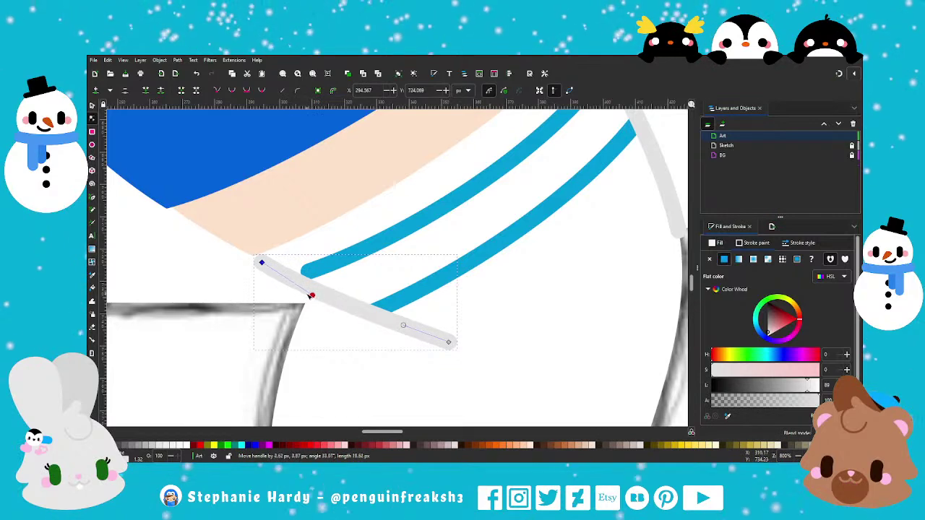
key(Escape)
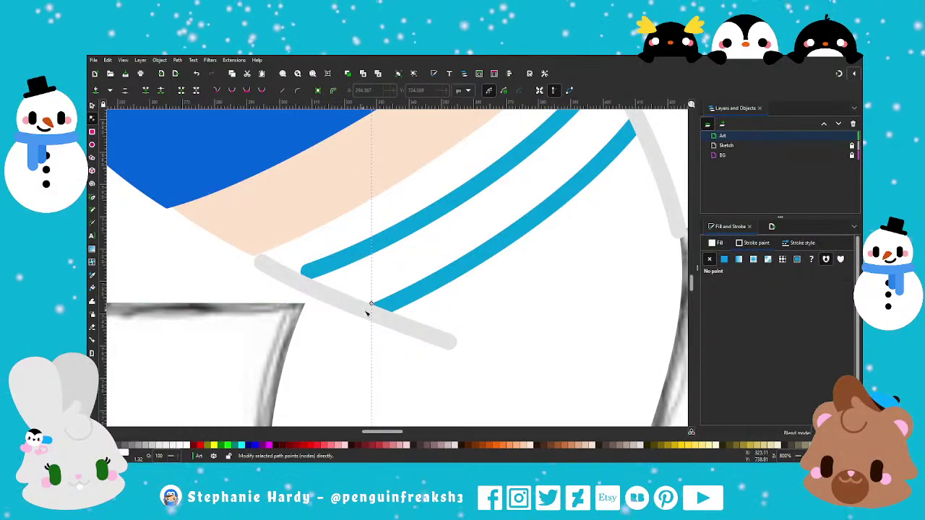
Step: Raise the blue stripe's end node and nudge the grey sock-top outline's end node
drag(368, 311, 371, 294)
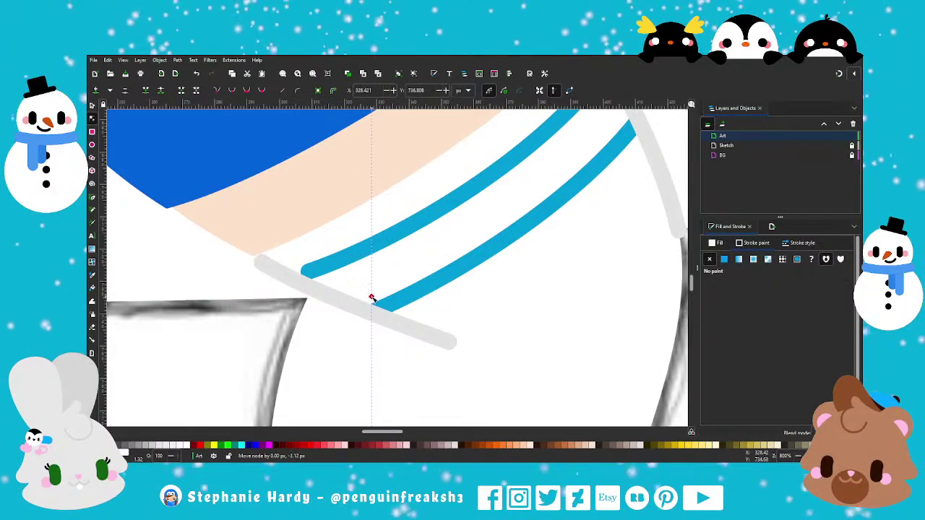
scroll(369, 297, down, 1)
scroll(367, 299, down, 1)
scroll(367, 296, up, 2)
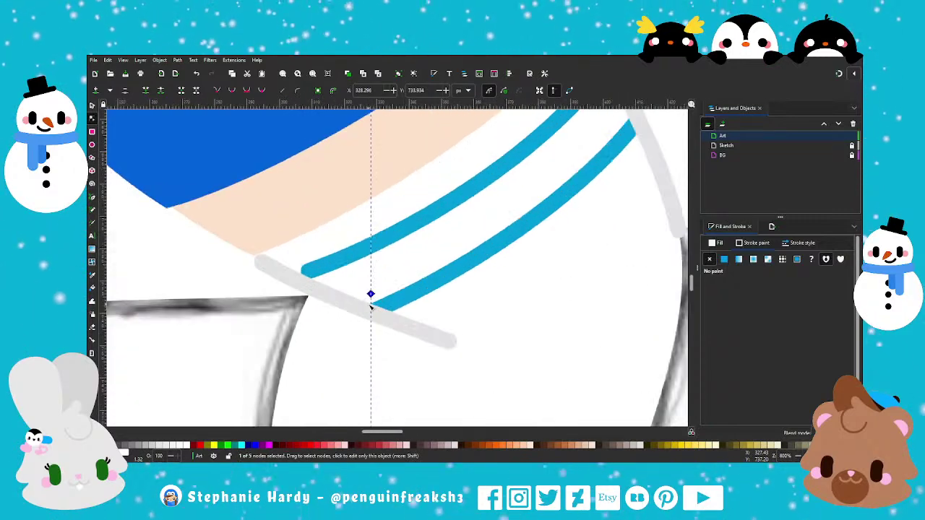
click(345, 305)
drag(263, 264, 260, 263)
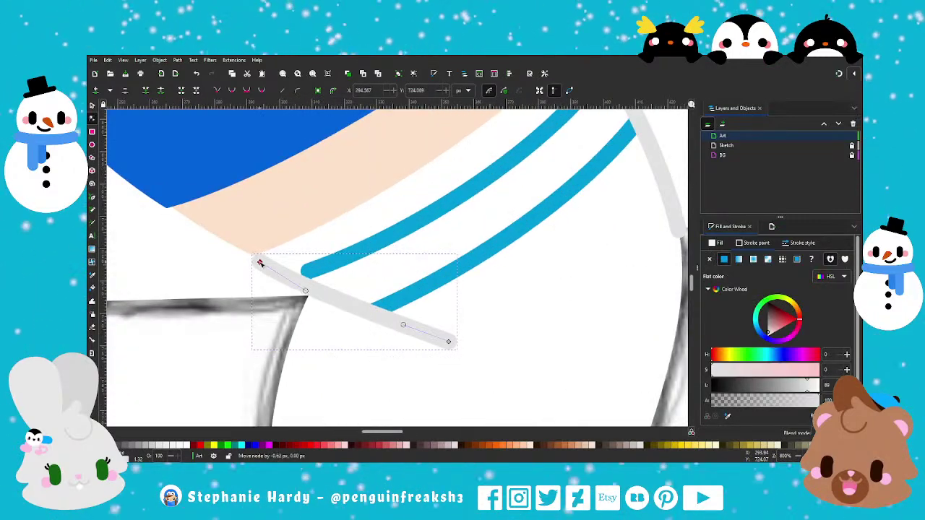
scroll(260, 263, down, 1)
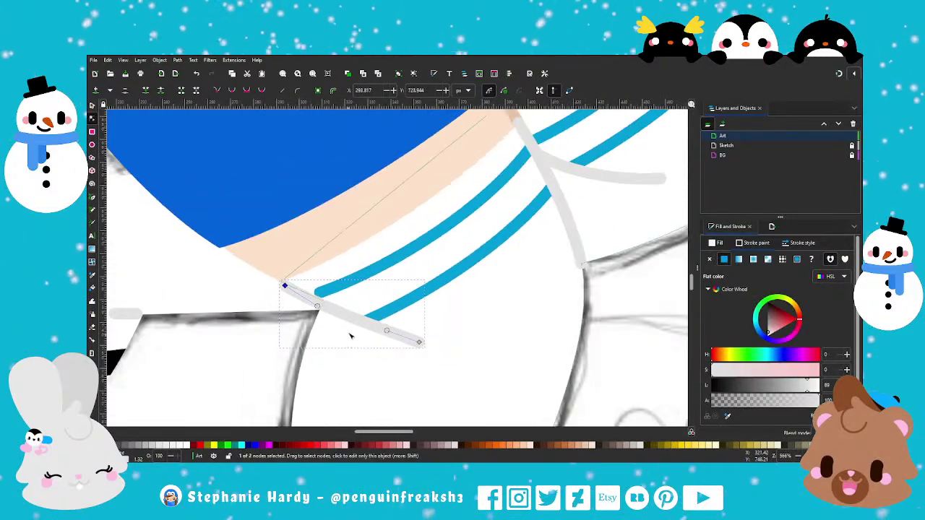
Step: Reshape the curve at the blue stripe's end to meet the knee fold
click(320, 294)
drag(320, 293, 374, 280)
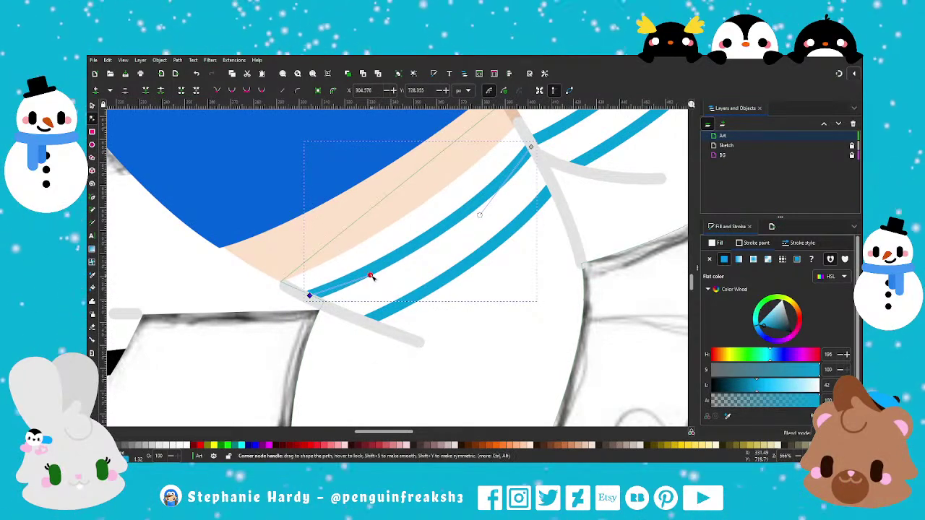
scroll(411, 310, down, 2)
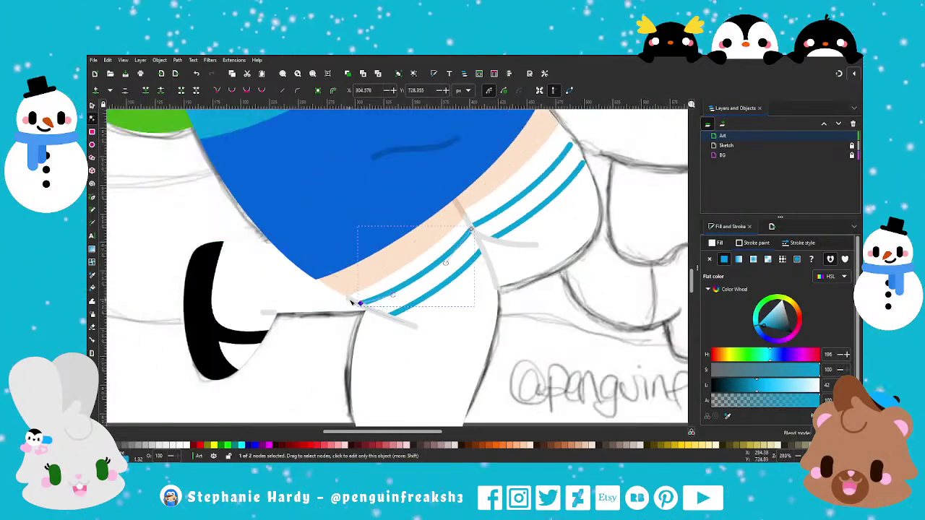
click(351, 302)
key(b)
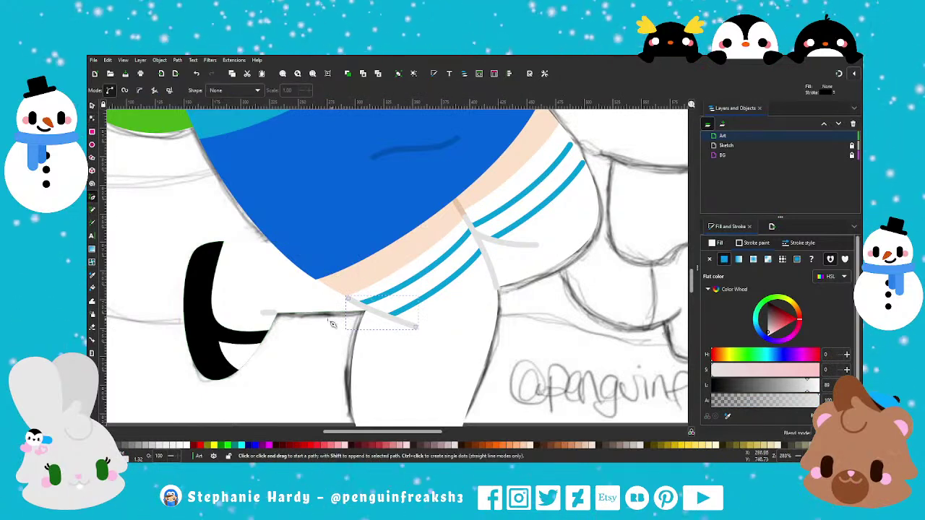
key(s)
key(Escape)
scroll(331, 348, down, 2)
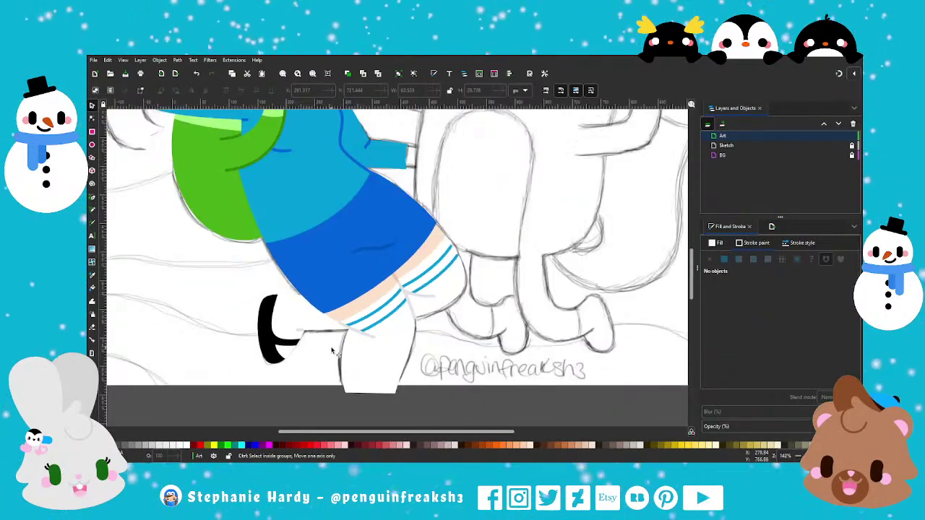
scroll(372, 297, down, 1)
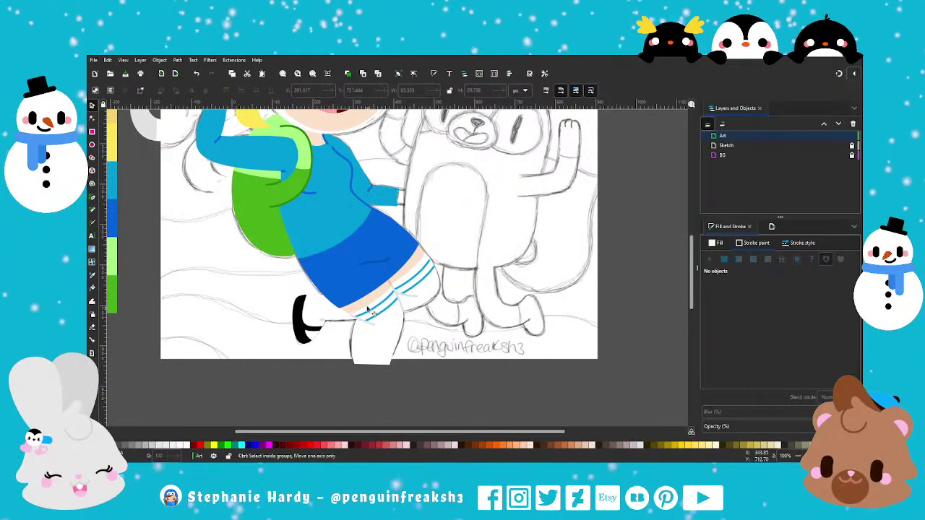
scroll(375, 312, down, 1)
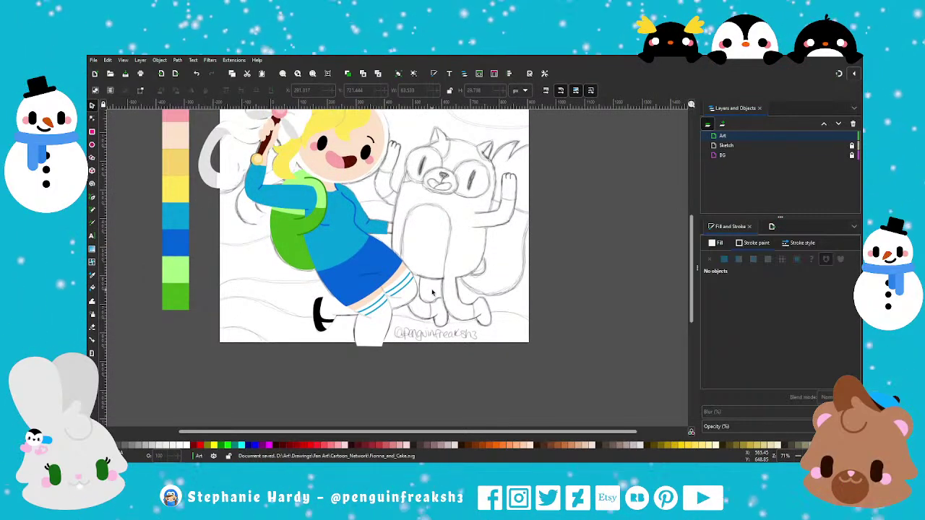
scroll(432, 293, up, 1)
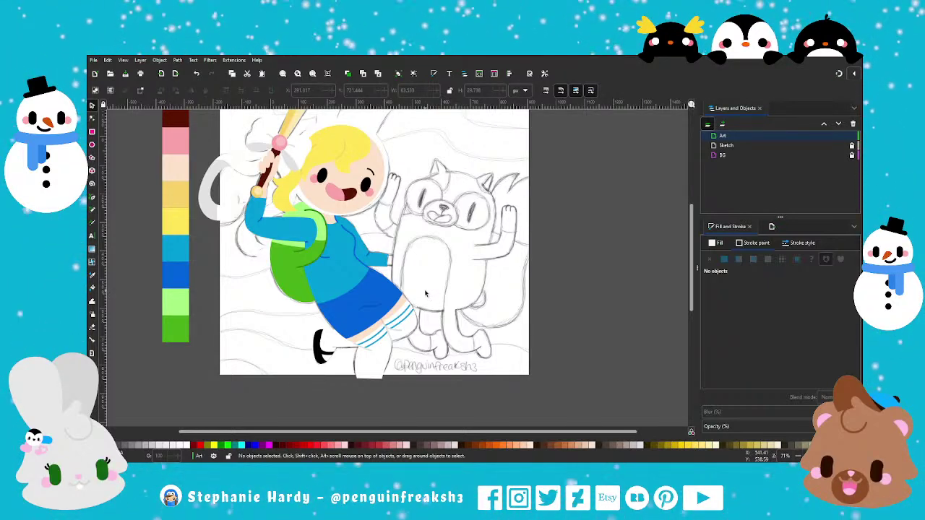
scroll(425, 293, up, 1)
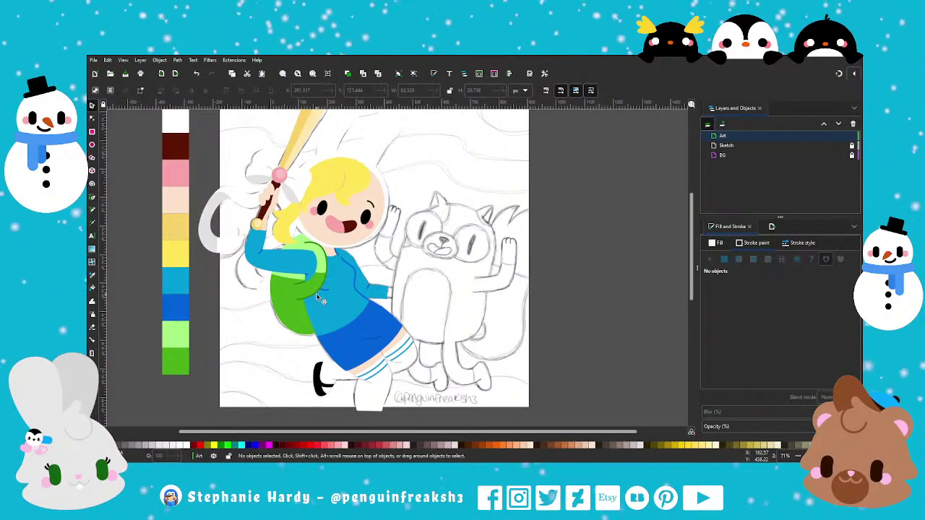
scroll(318, 278, up, 1)
scroll(329, 267, up, 1)
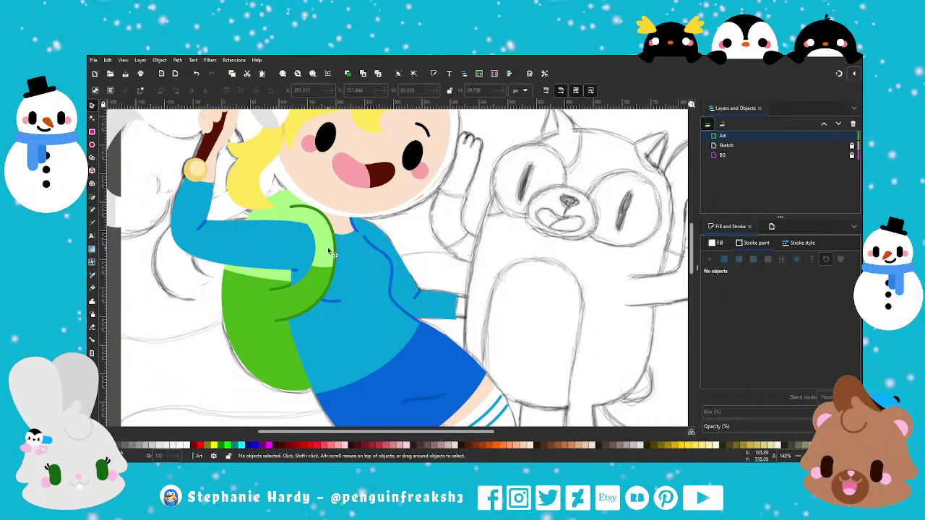
scroll(329, 252, down, 1)
scroll(329, 251, up, 1)
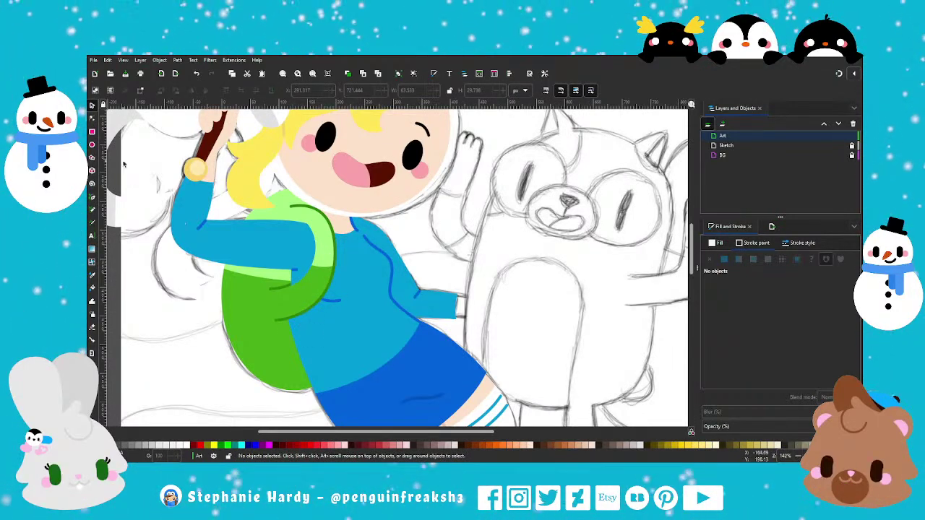
Step: Adjust the green backpack's bottom node and edge curve
click(92, 118)
click(282, 318)
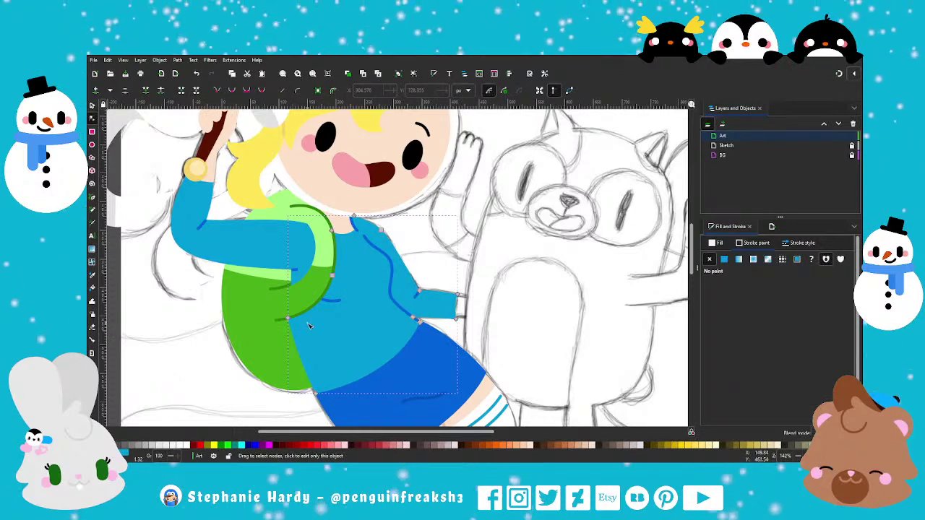
ctrl+scroll(282, 318, up, 2)
drag(269, 315, 272, 316)
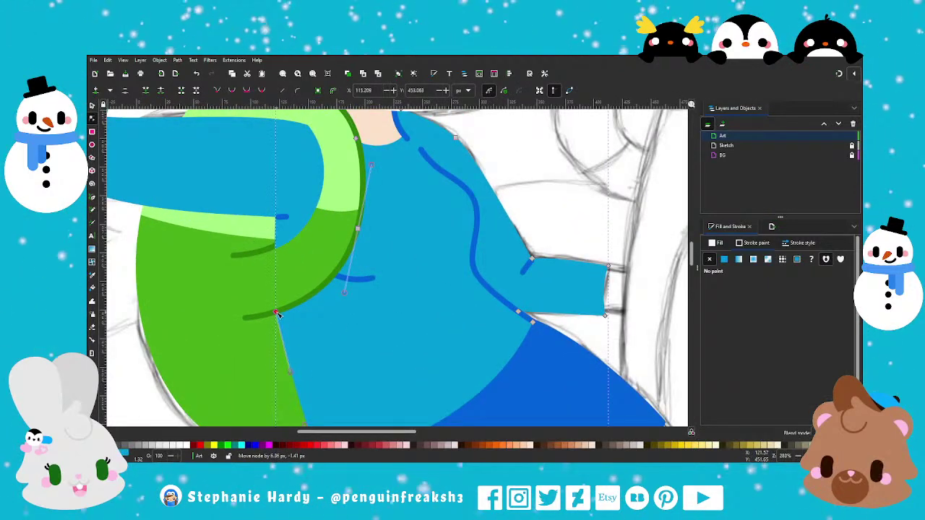
ctrl+scroll(281, 313, down, 2)
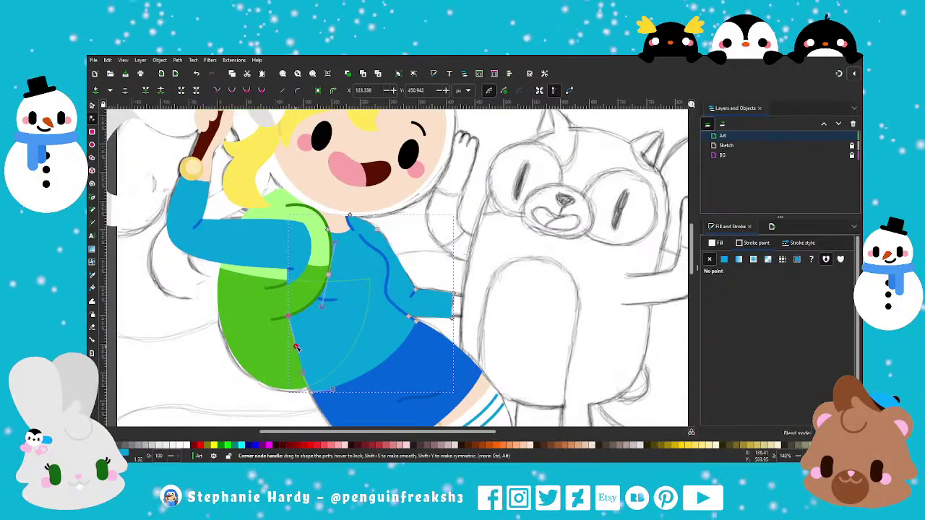
drag(296, 348, 293, 349)
ctrl+scroll(245, 318, down, 1)
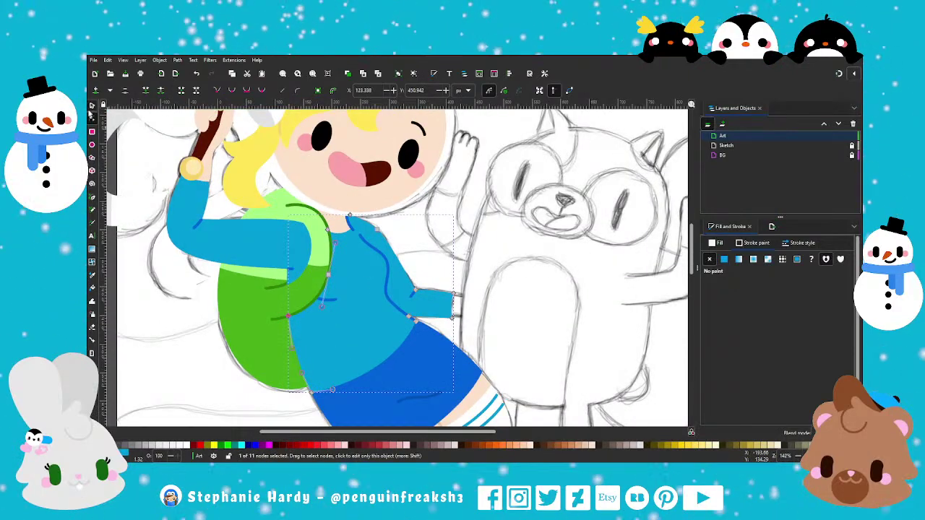
key(s)
key(Escape)
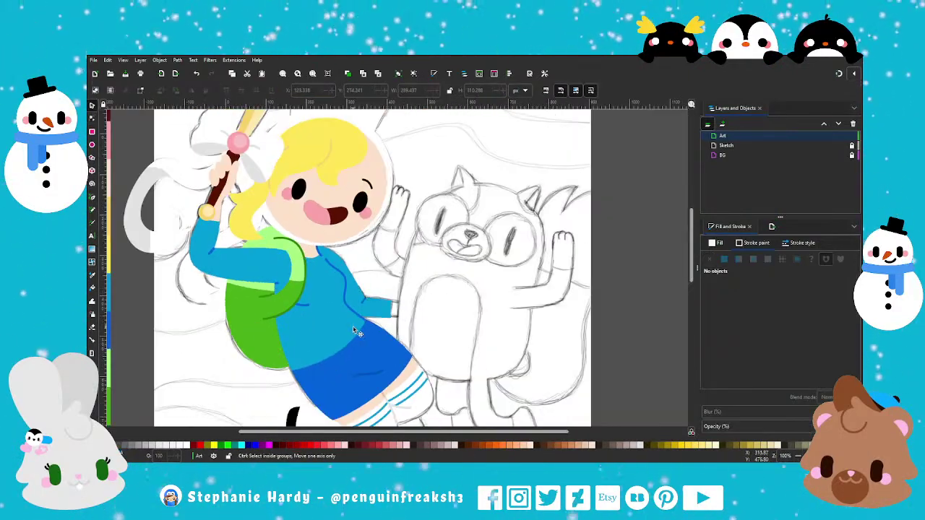
Step: Save the drawing and zoom in on the cat's sketched face
ctrl+scroll(352, 326, down, 1)
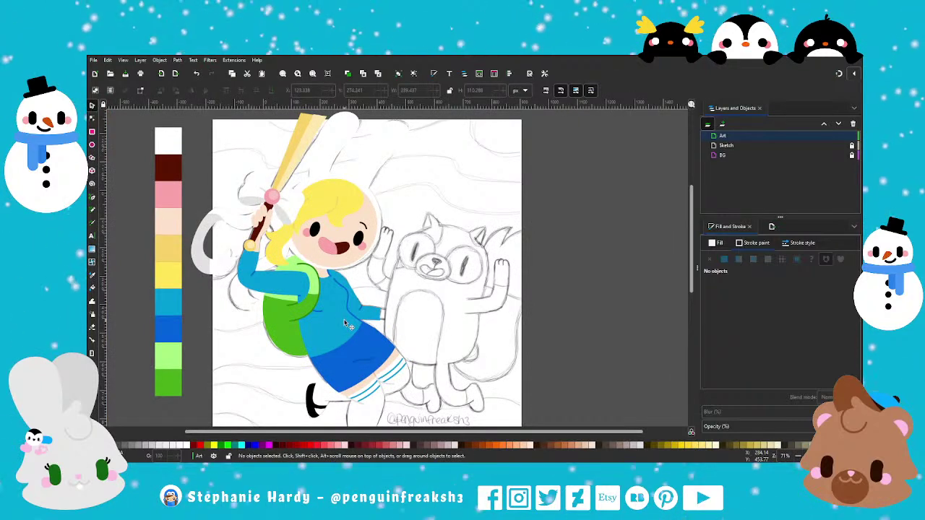
ctrl+scroll(387, 279, down, 1)
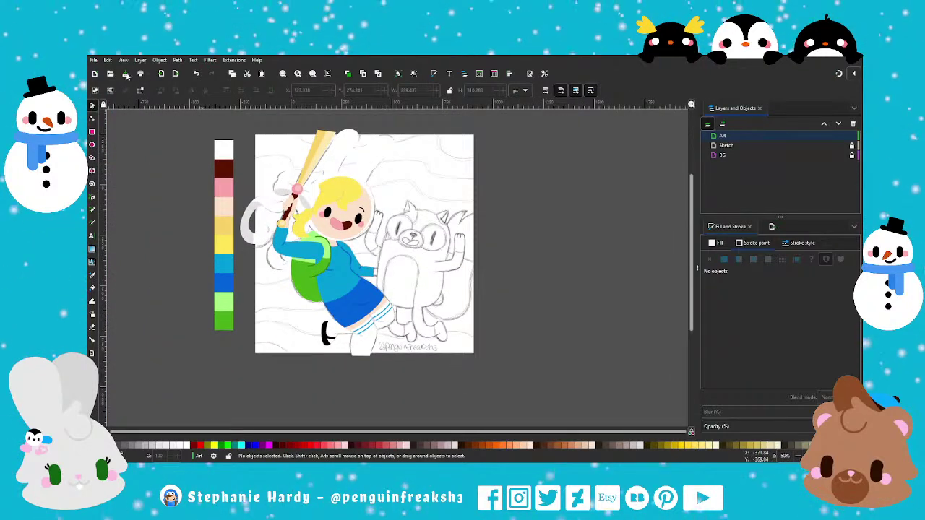
key(ctrl+s)
ctrl+scroll(350, 264, up, 2)
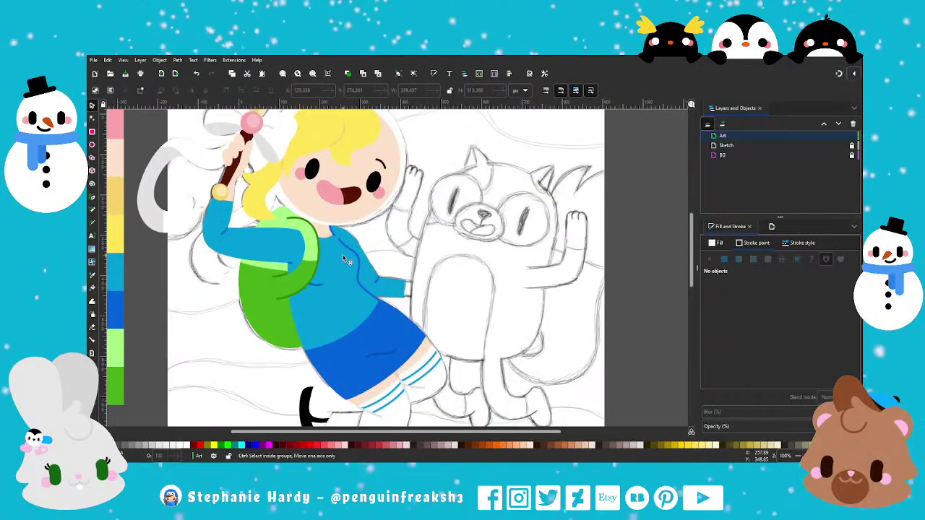
ctrl+scroll(318, 265, up, 1)
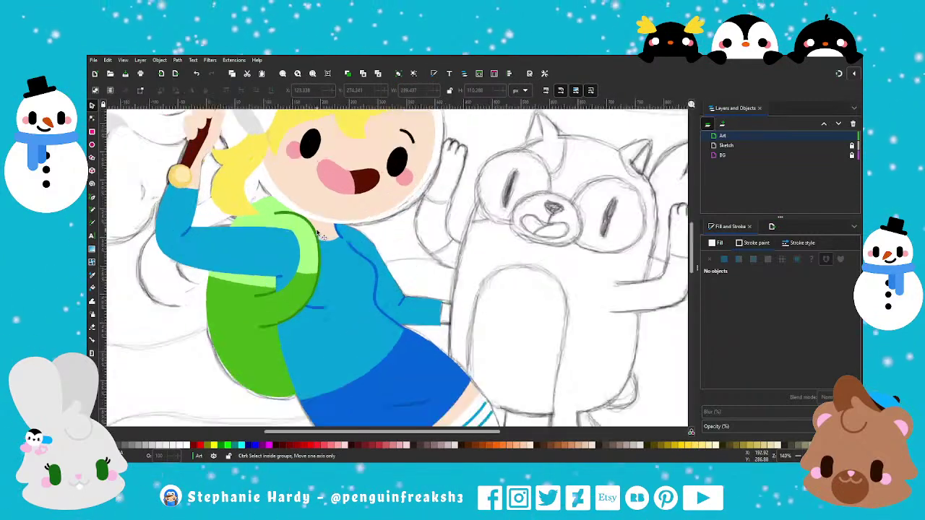
ctrl+scroll(320, 236, up, 1)
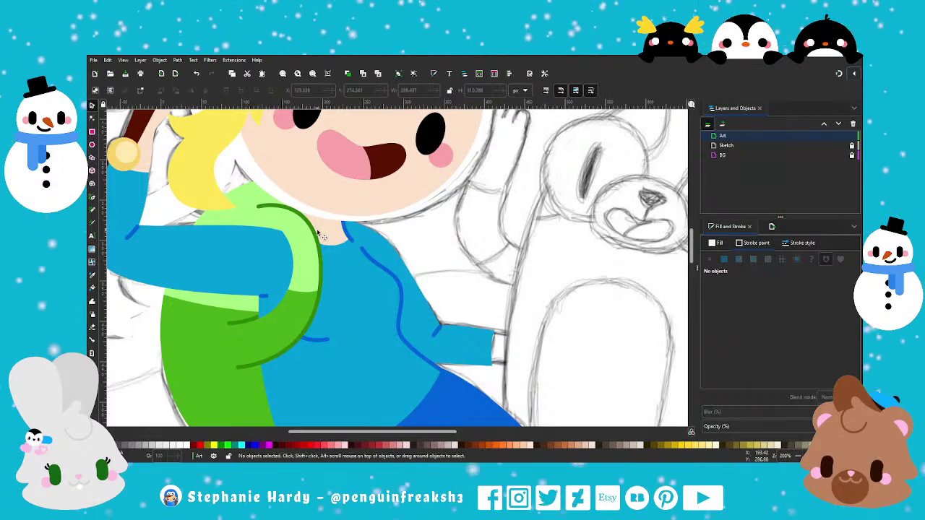
ctrl+scroll(278, 239, down, 2)
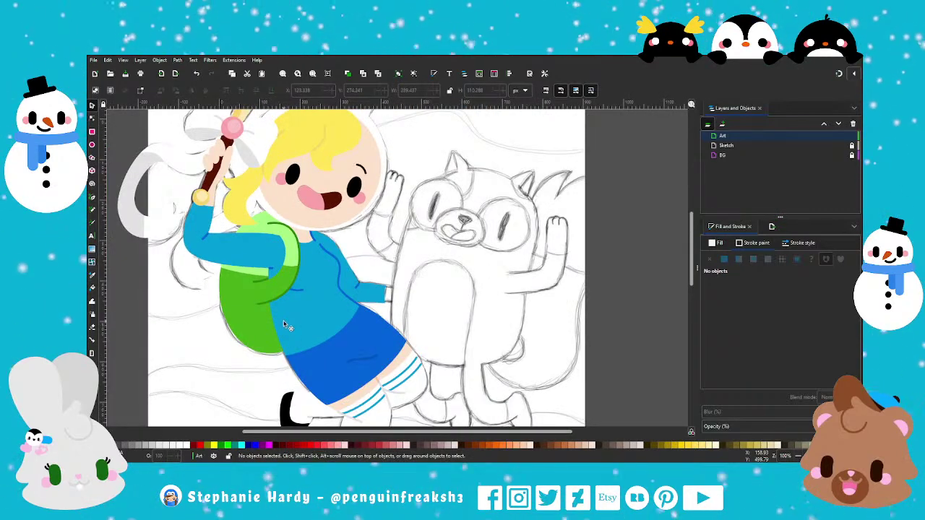
ctrl+scroll(284, 322, down, 1)
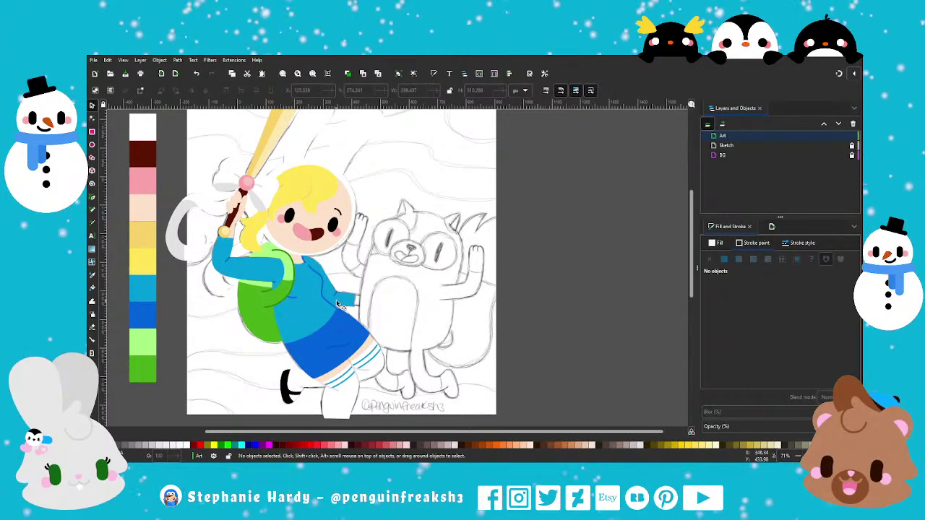
scroll(337, 304, down, 1)
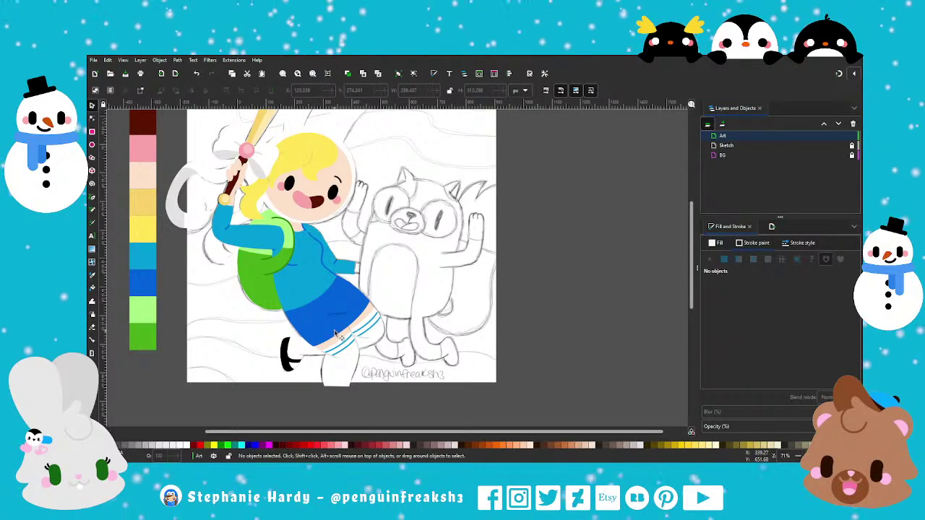
scroll(370, 302, up, 1)
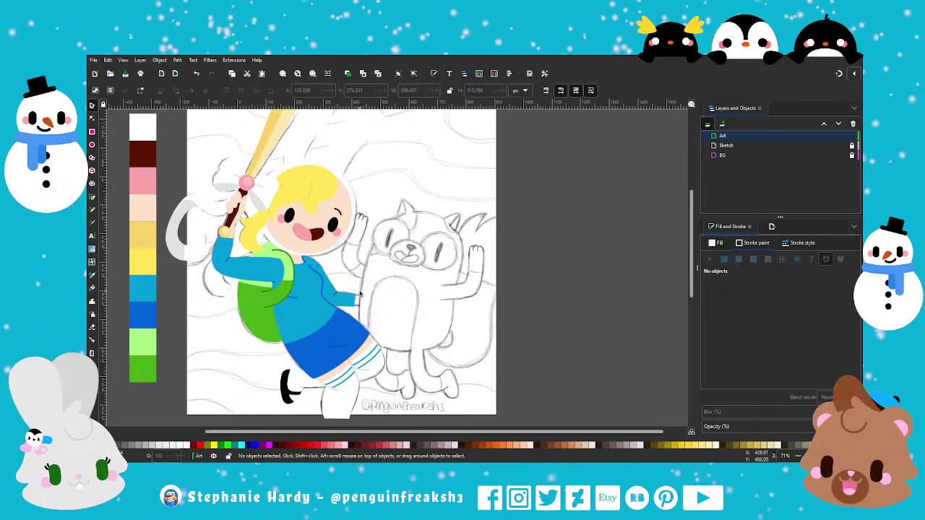
scroll(360, 296, down, 1)
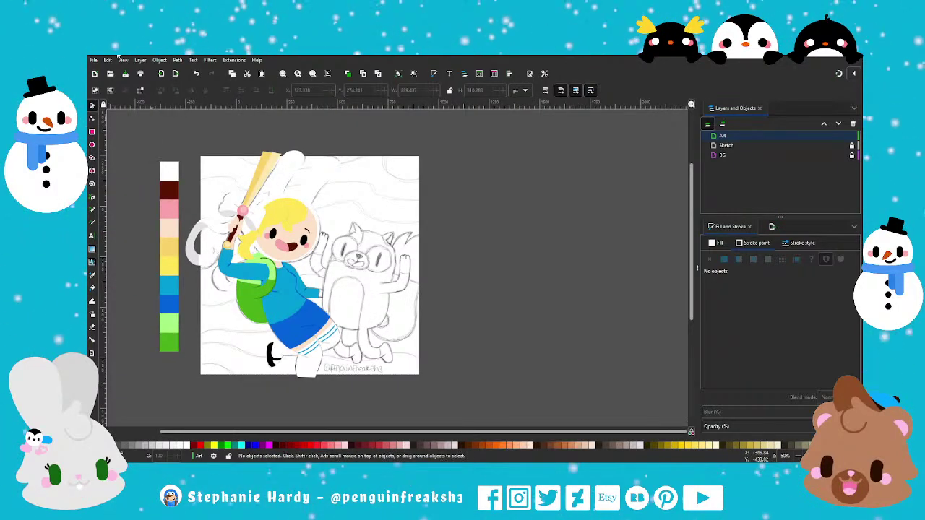
key(ctrl+s)
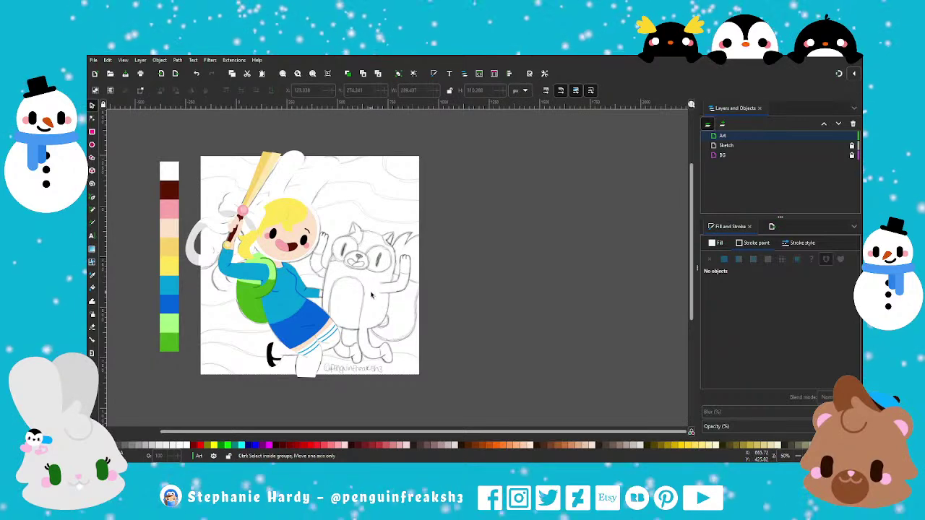
scroll(372, 295, up, 1)
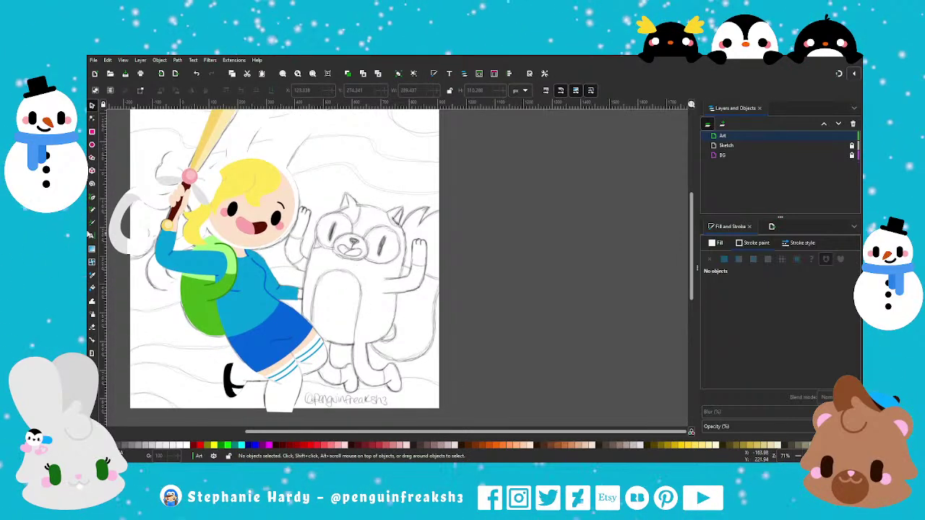
scroll(301, 241, up, 2)
scroll(318, 239, up, 1)
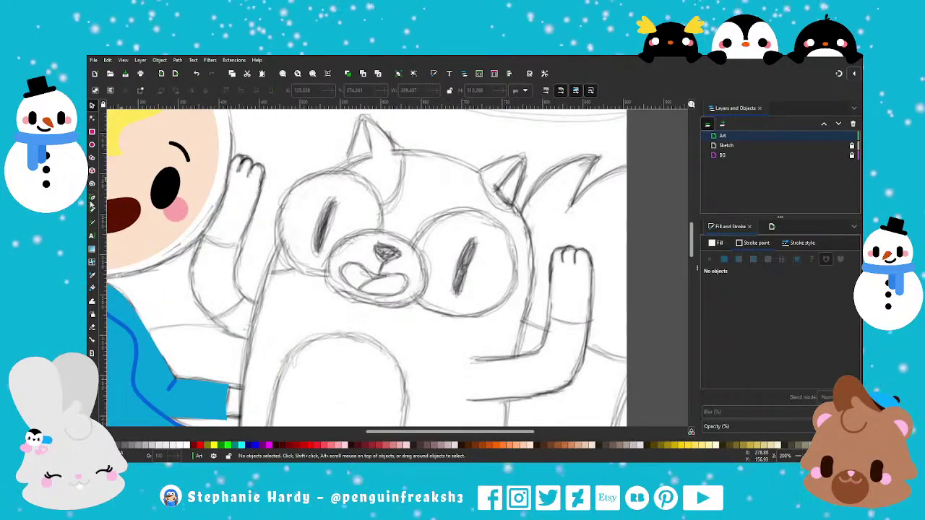
Step: Trace a closed triangle over the cat's sketched nose with the Pen tool
key(b)
click(381, 251)
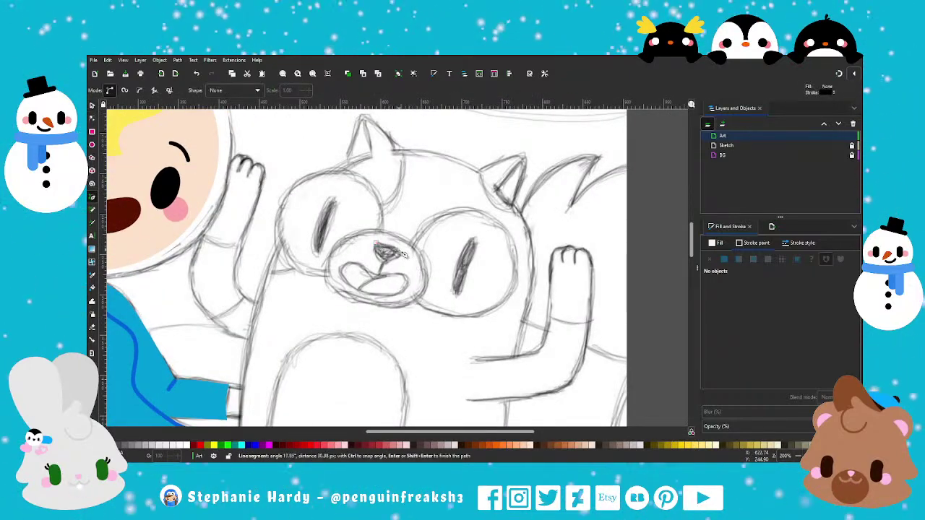
click(401, 253)
click(381, 261)
click(375, 245)
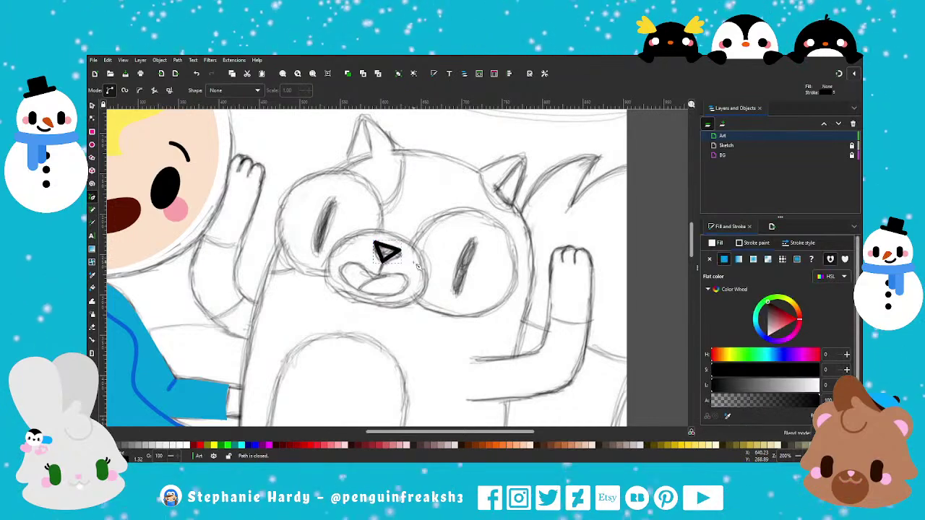
scroll(405, 256, up, 1)
Step: Turn the nose sides into curves and round its shape, temporarily tinted blue
key(n)
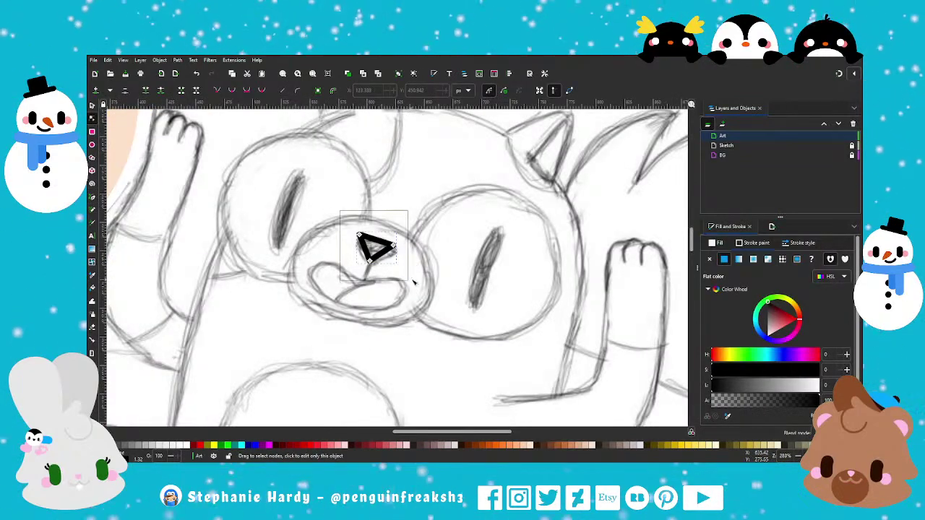
drag(412, 254, 410, 256)
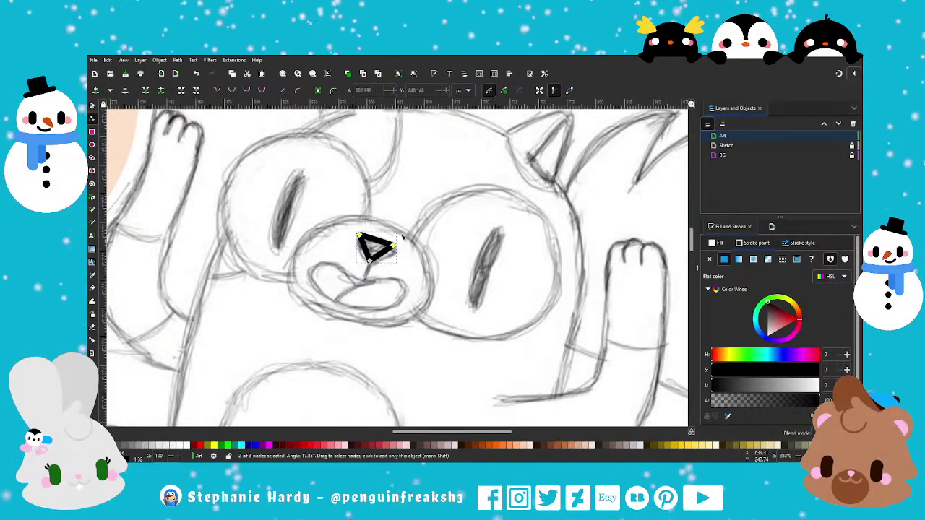
click(246, 90)
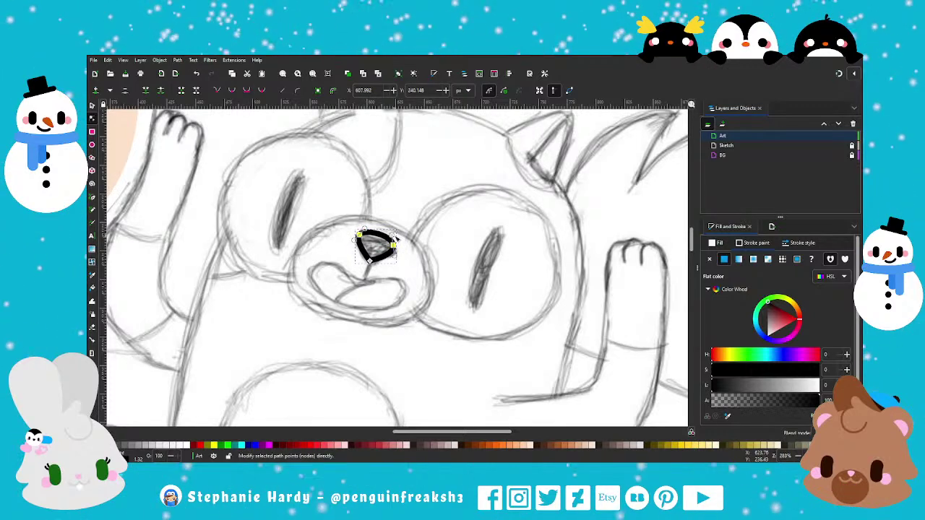
drag(396, 239, 394, 239)
ctrl+scroll(401, 284, down, 1)
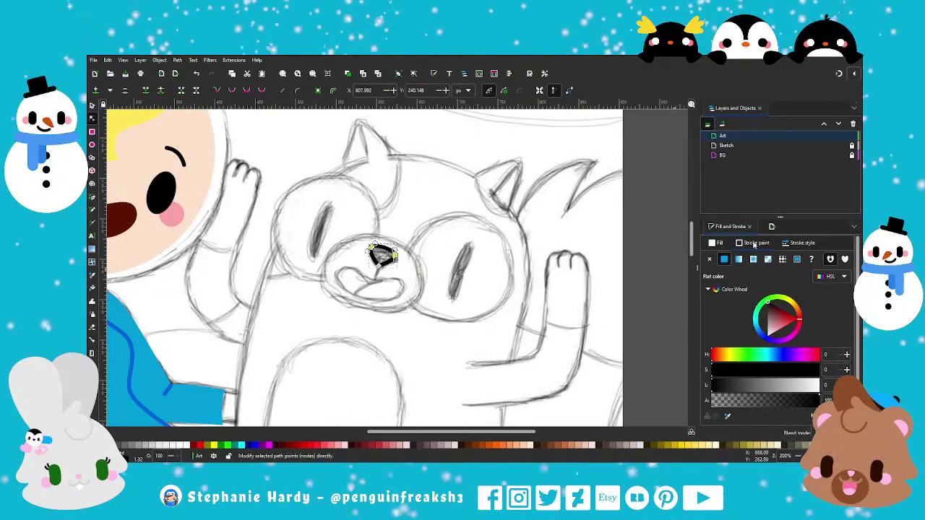
click(709, 259)
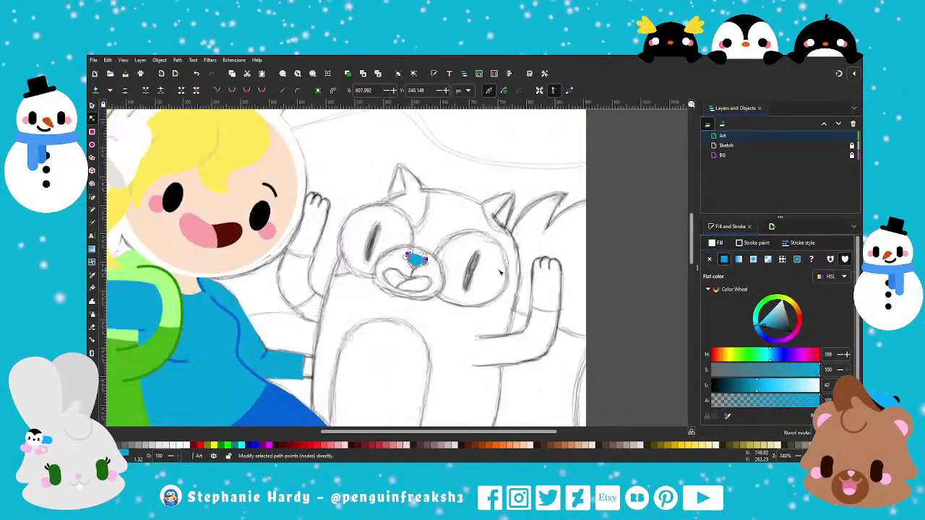
ctrl+scroll(394, 278, up, 2)
drag(352, 215, 352, 217)
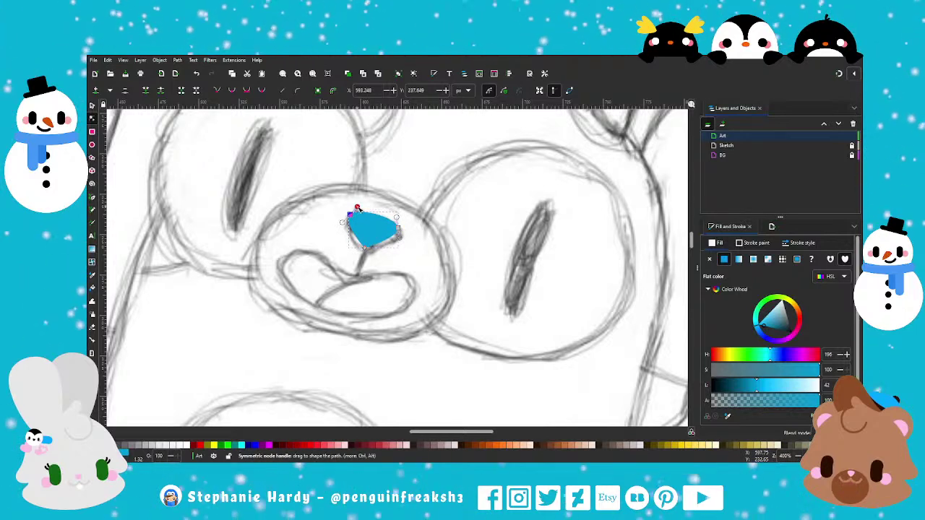
drag(356, 208, 355, 207)
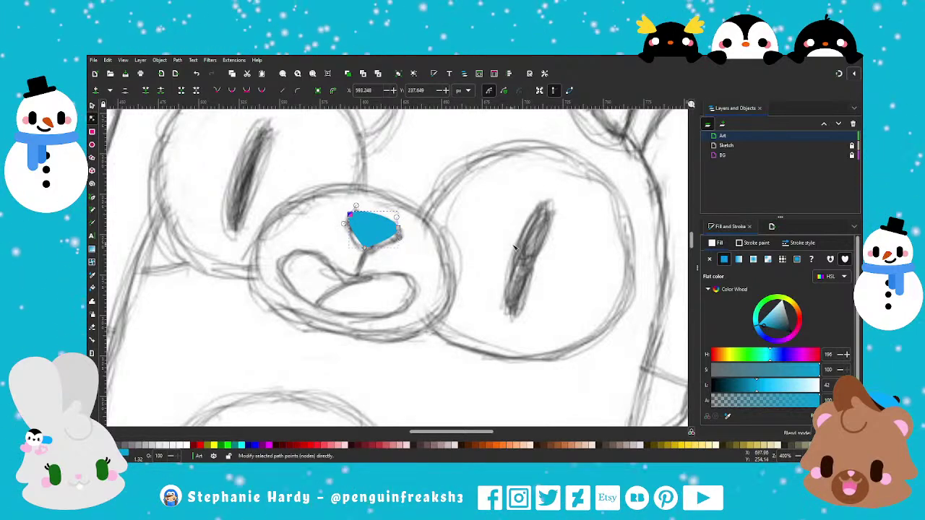
ctrl+scroll(356, 207, down, 3)
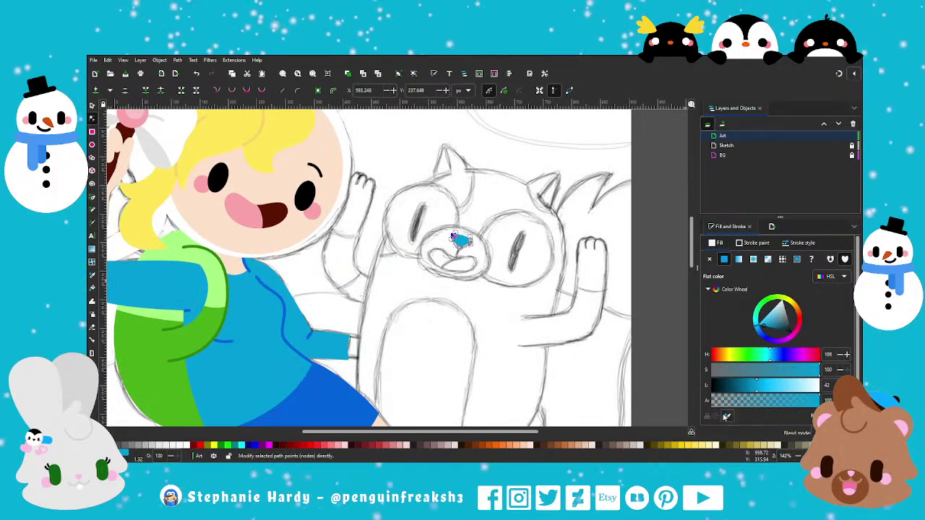
Step: Fill the rounded nose solid black and deselect it
click(727, 417)
click(395, 284)
key(s)
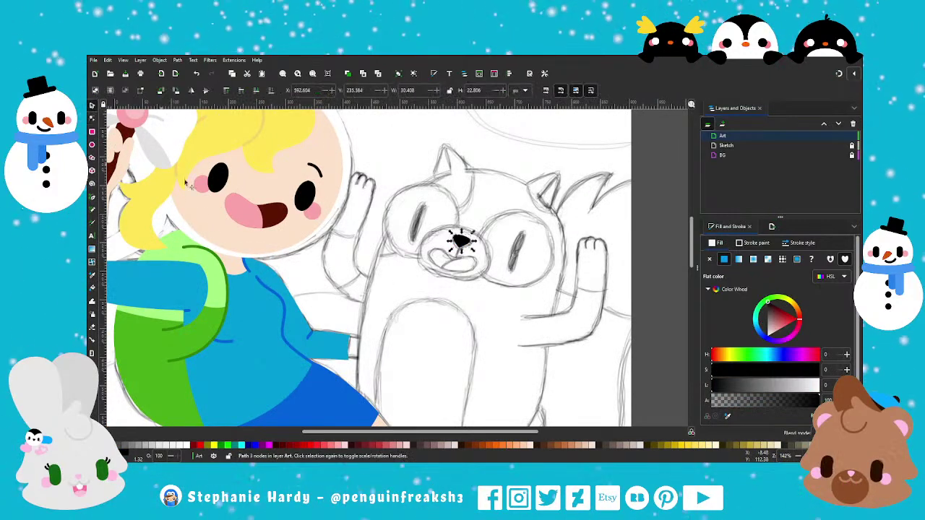
key(Escape)
ctrl+scroll(442, 265, down, 2)
ctrl+scroll(442, 264, up, 2)
ctrl+scroll(442, 265, up, 2)
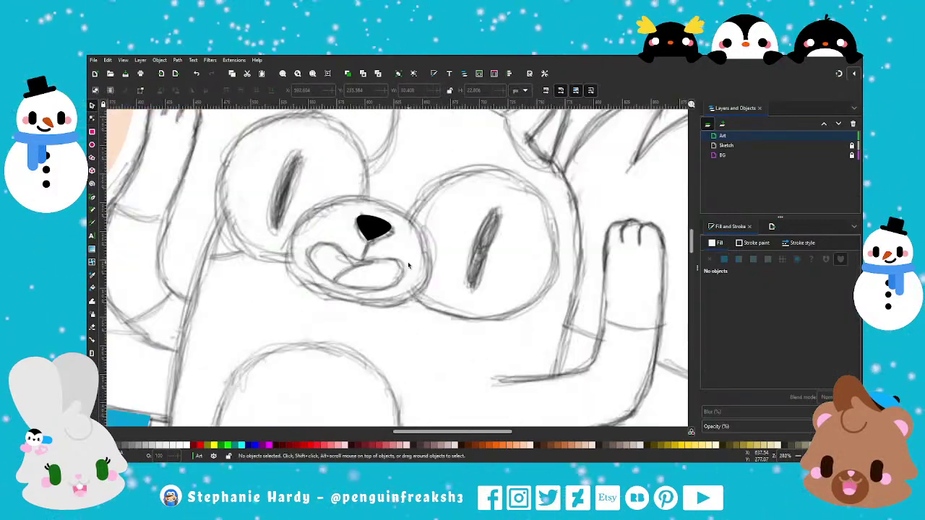
ctrl+scroll(265, 248, down, 2)
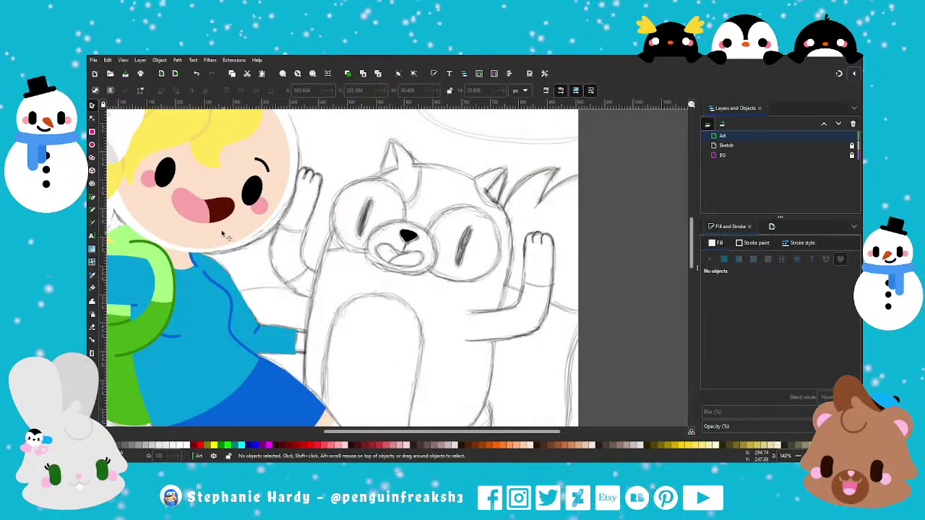
click(213, 215)
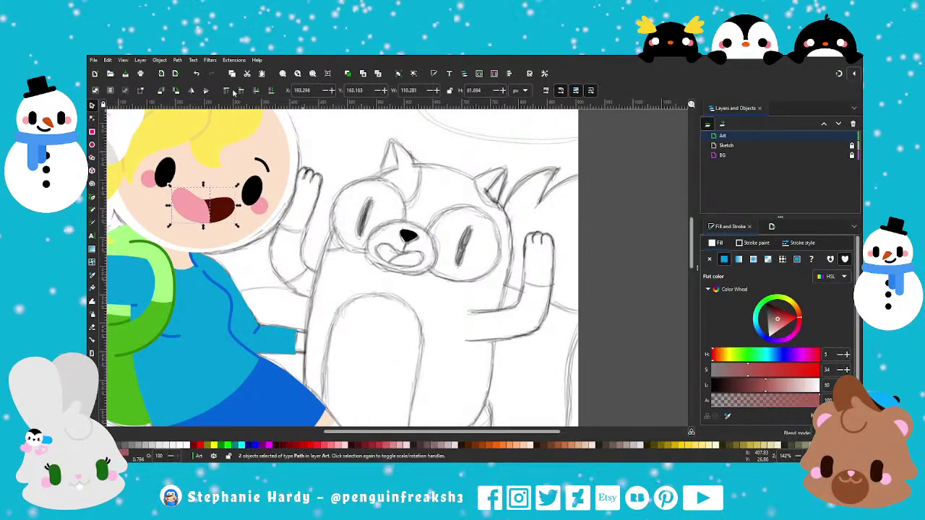
Step: Place a horizontally flipped, tilted copy of the girl's mouth on the cat's muzzle
key(ctrl+d)
mouse_move(230, 204)
mouse_down()
mouse_move(426, 258)
mouse_move(429, 282)
mouse_move(418, 266)
mouse_up()
key(h)
click(426, 259)
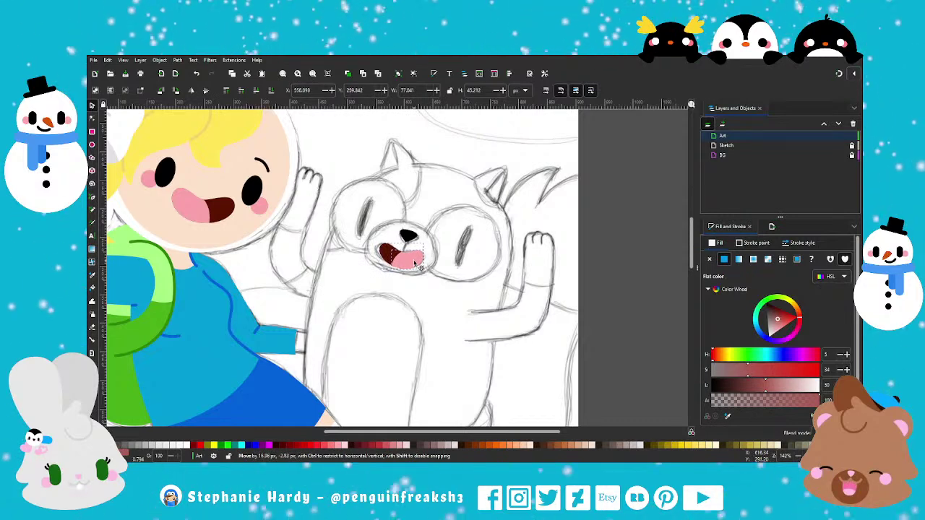
click(409, 257)
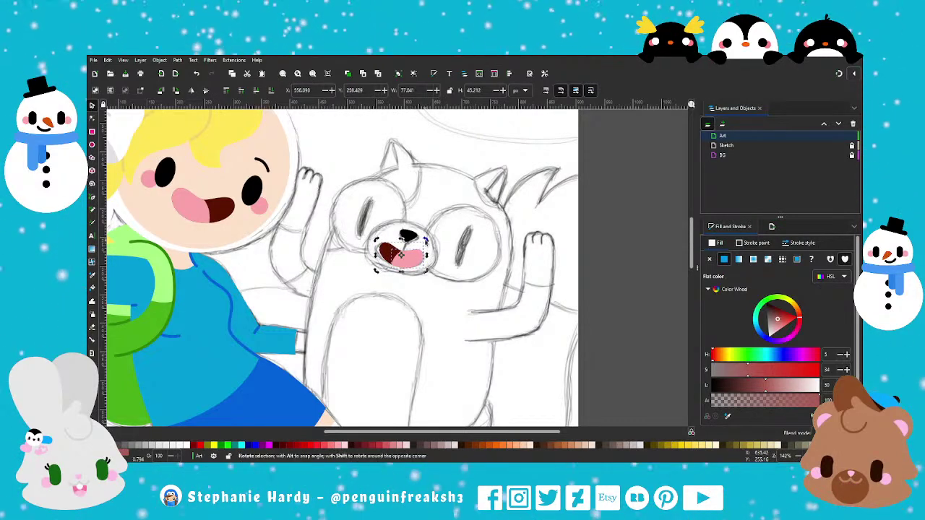
drag(425, 241, 429, 246)
click(451, 252)
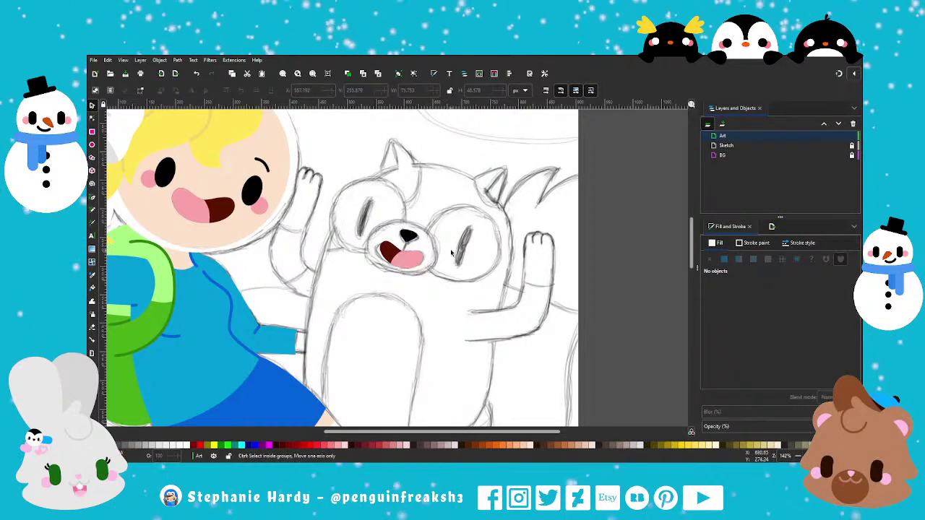
Step: Draw a black line from the bottom of the nose down to the mouth
scroll(451, 251, up, 1)
scroll(426, 253, up, 1)
scroll(377, 257, up, 1)
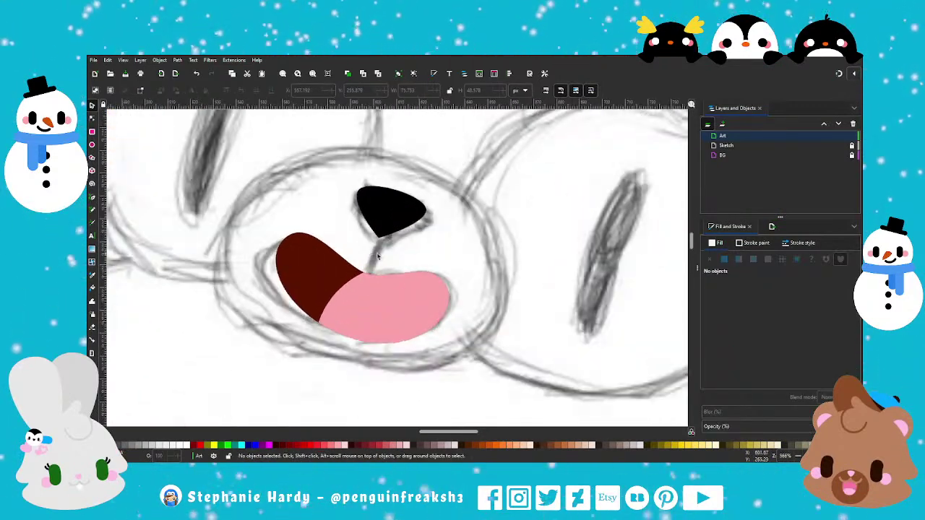
click(92, 197)
click(380, 234)
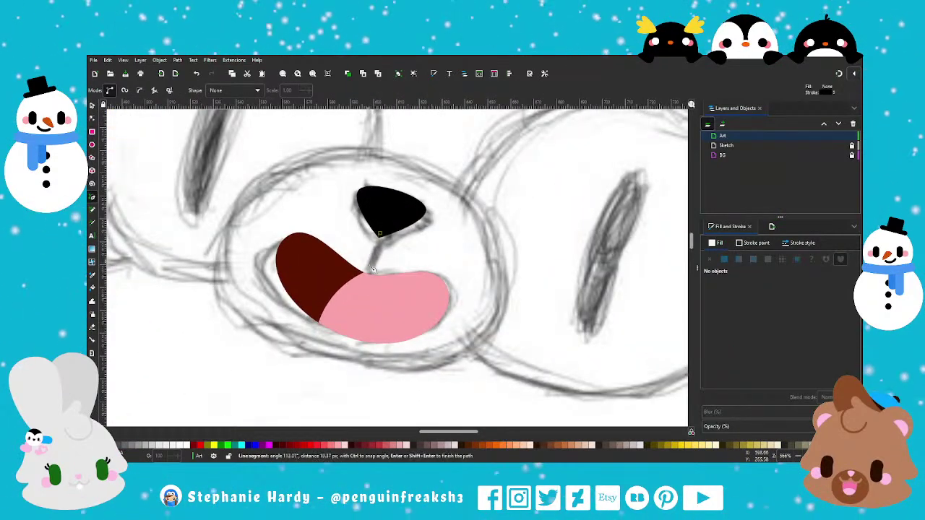
double_click(367, 277)
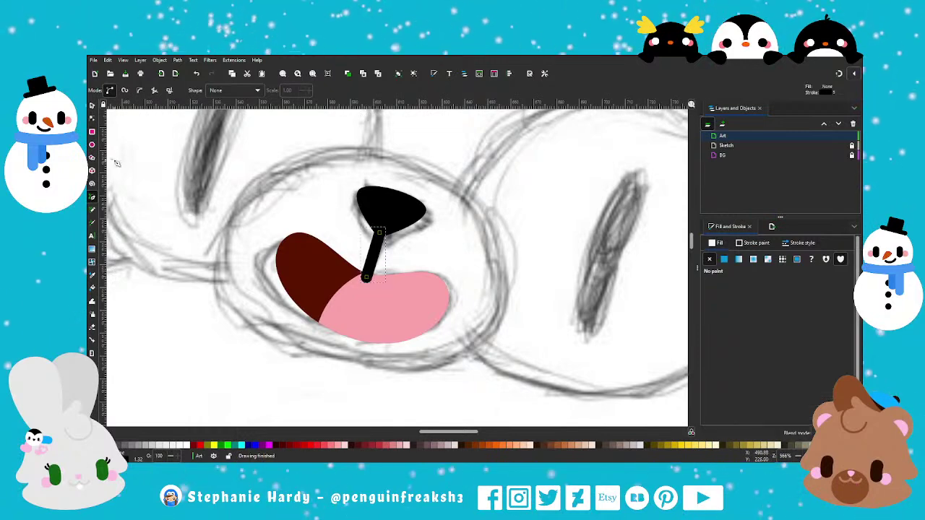
click(92, 119)
drag(380, 232, 380, 229)
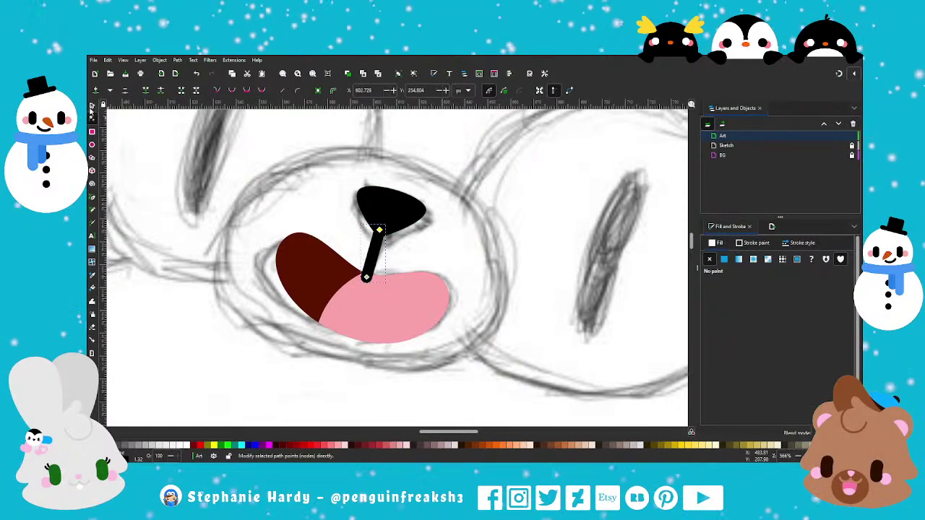
click(91, 106)
click(297, 164)
Step: Draw an ellipse over the cat's muzzle with no fill and a flat black stroke
scroll(407, 273, down, 2)
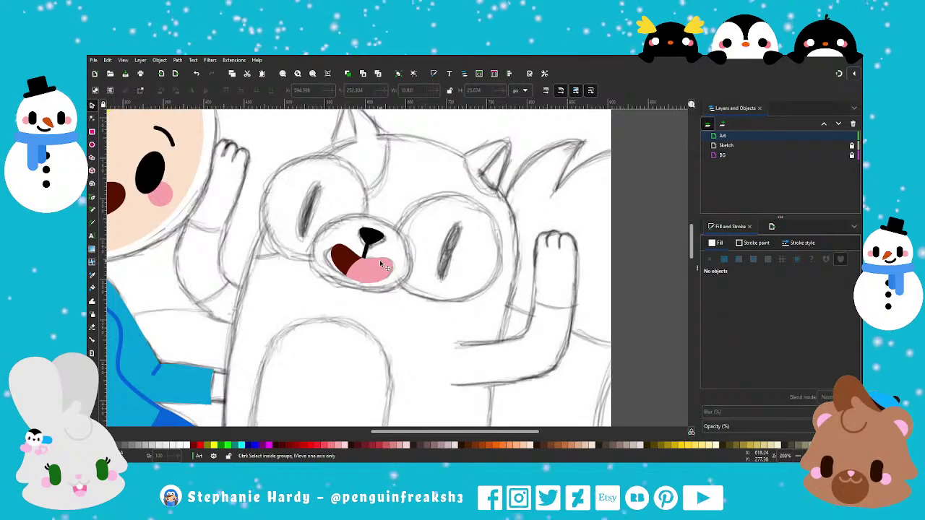
scroll(407, 273, down, 1)
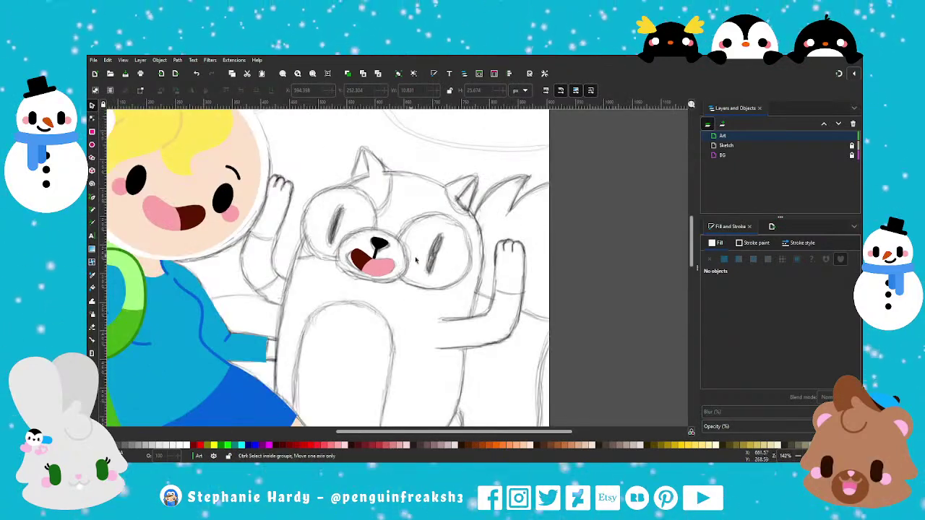
scroll(407, 274, up, 1)
key(e)
drag(297, 215, 399, 295)
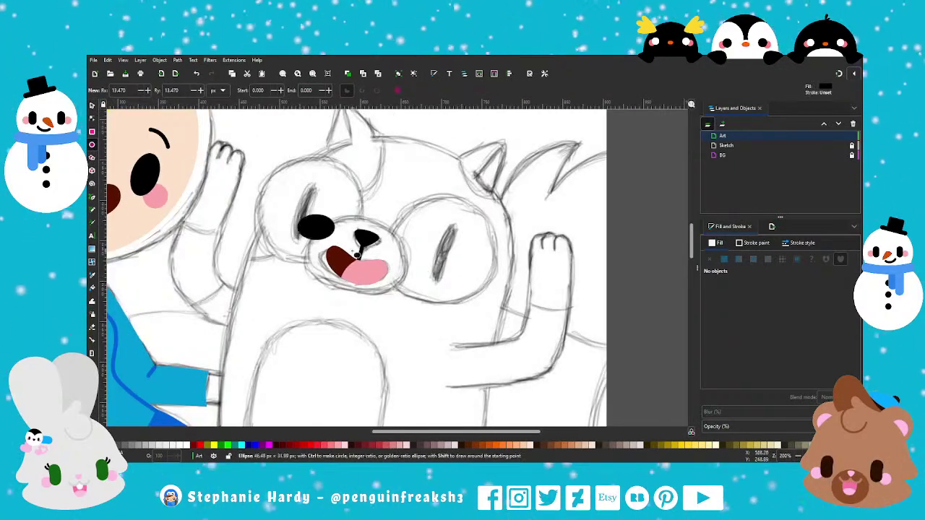
click(752, 244)
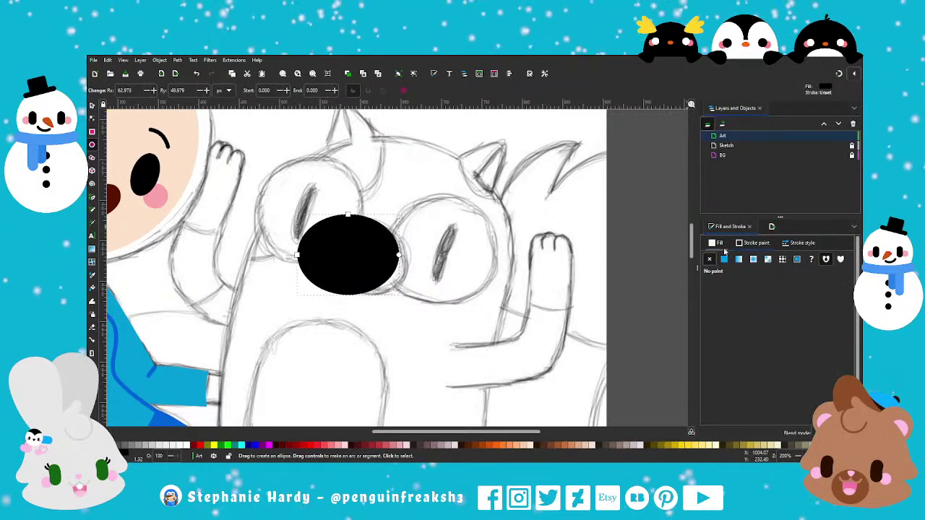
click(715, 243)
click(709, 259)
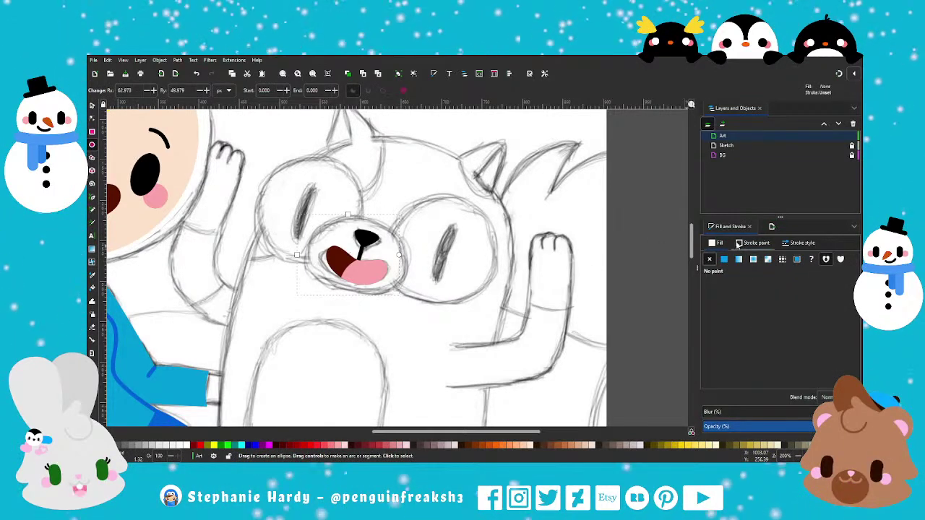
click(724, 259)
Step: Position the muzzle ellipse around the mouth and tilt it about two degrees
click(92, 106)
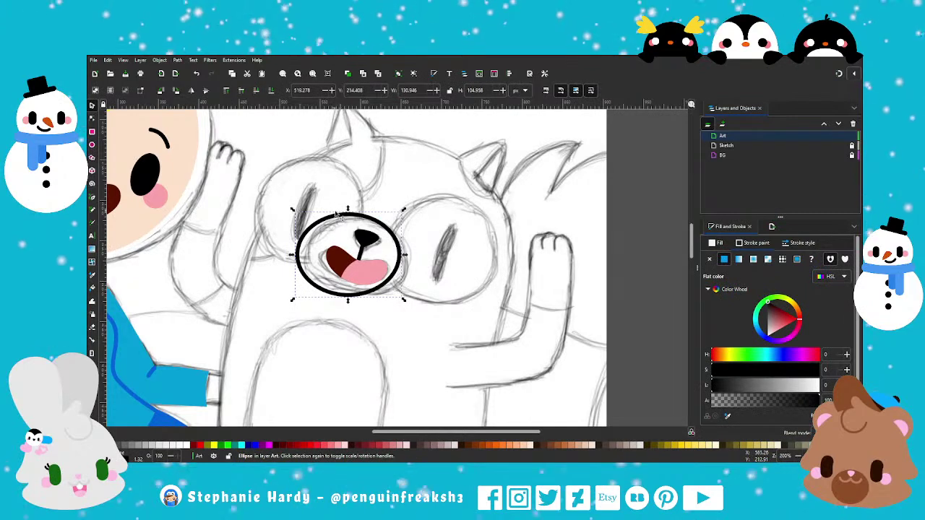
drag(349, 215, 364, 216)
click(363, 216)
drag(420, 211, 416, 217)
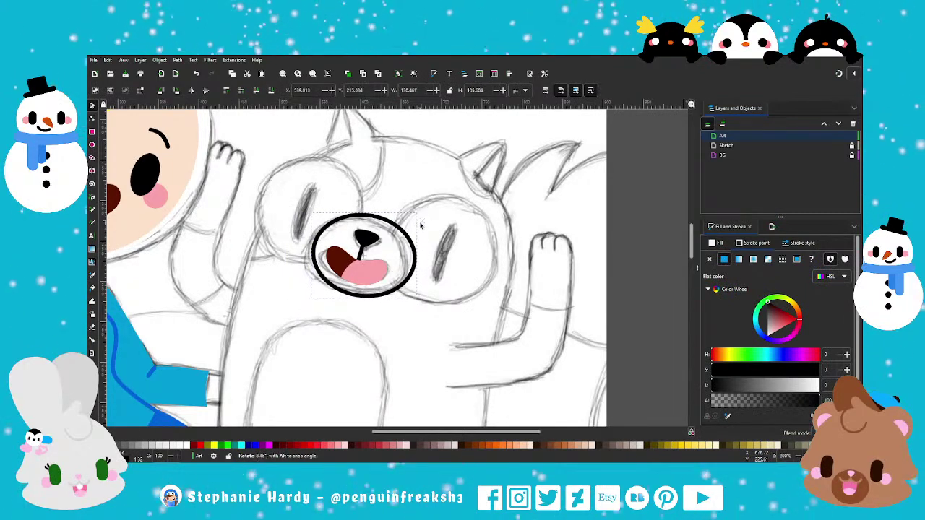
drag(413, 253, 410, 250)
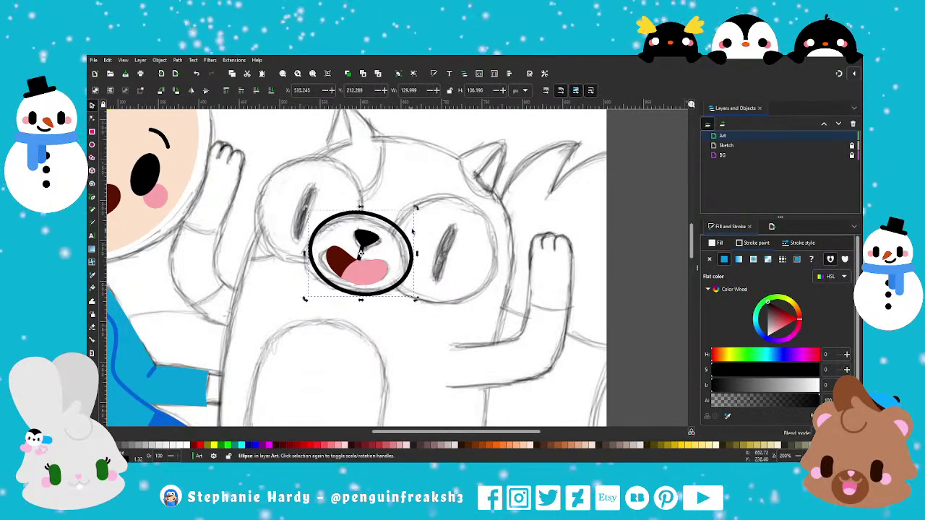
drag(413, 213, 418, 214)
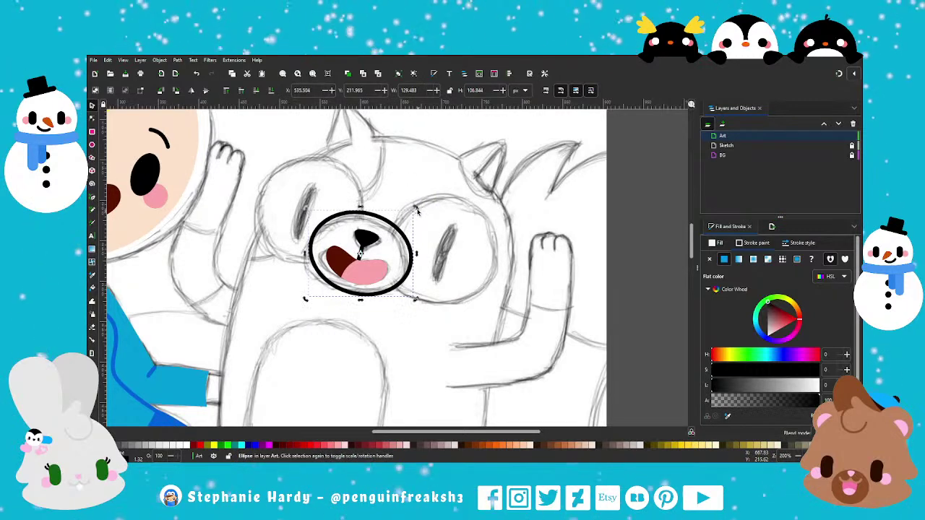
key(Escape)
scroll(362, 233, down, 1)
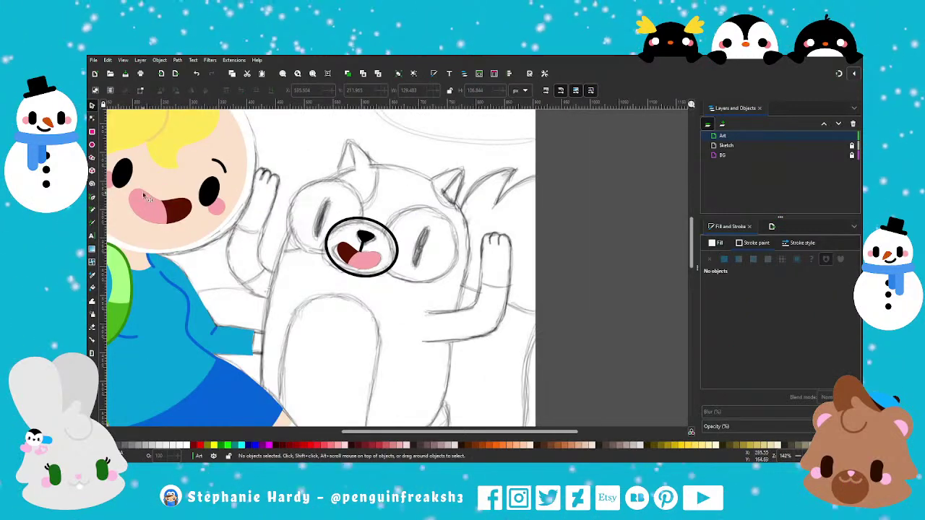
Step: Draw a black-outlined circle over the cat's left eye and duplicate it for the right eye
click(91, 145)
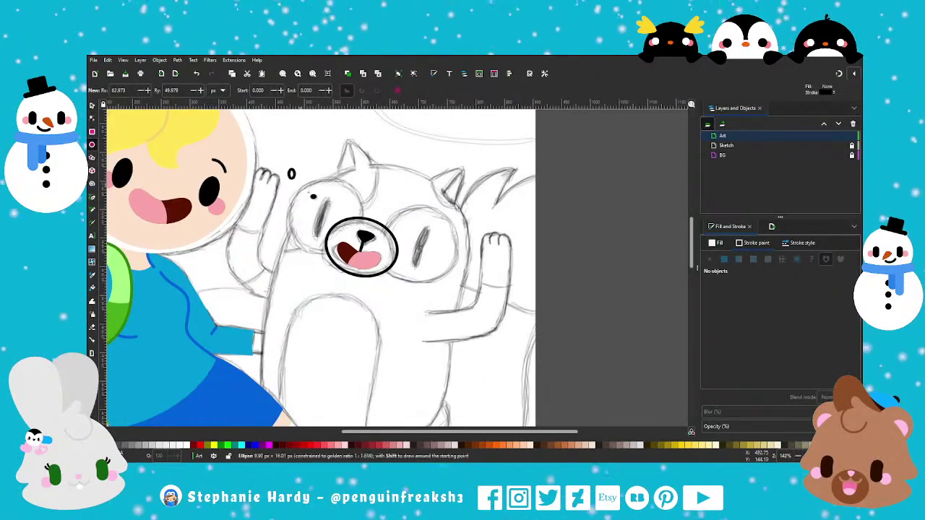
drag(288, 169, 373, 254)
key(s)
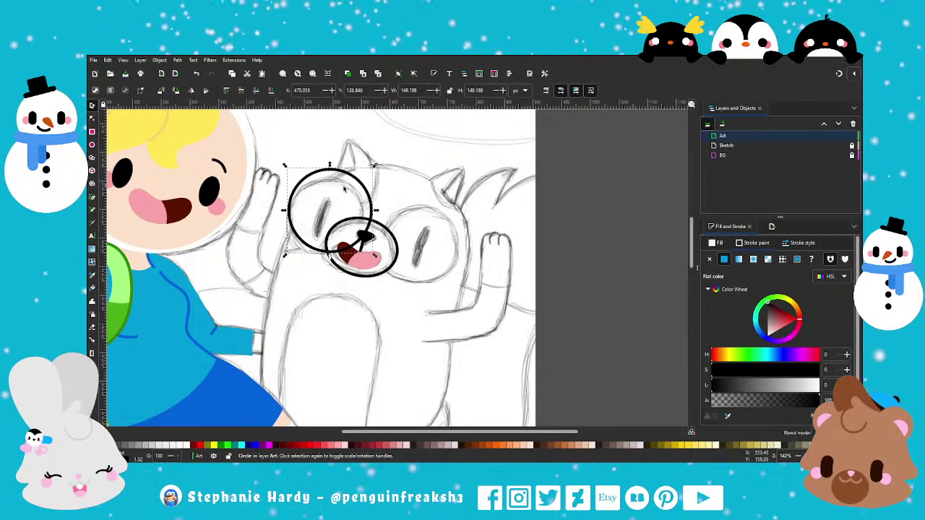
drag(354, 186, 282, 174)
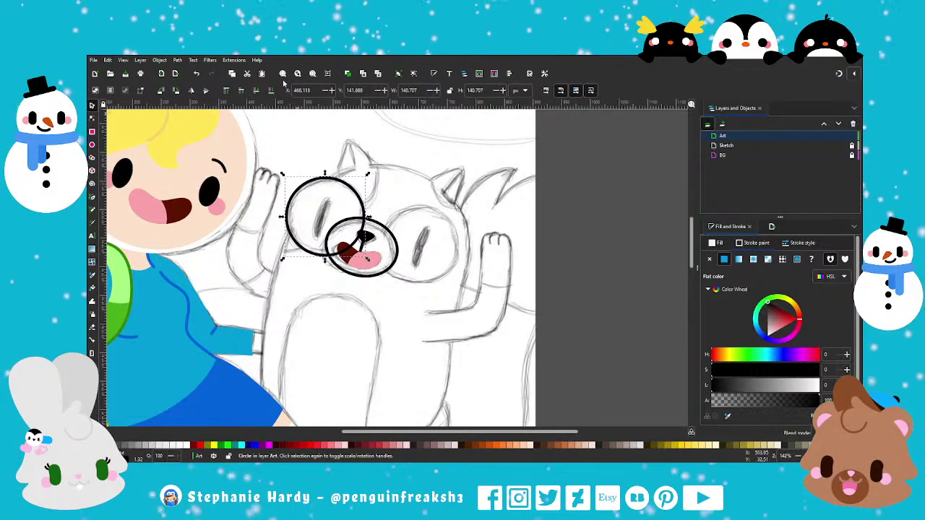
drag(358, 205, 459, 228)
key(ctrl+d)
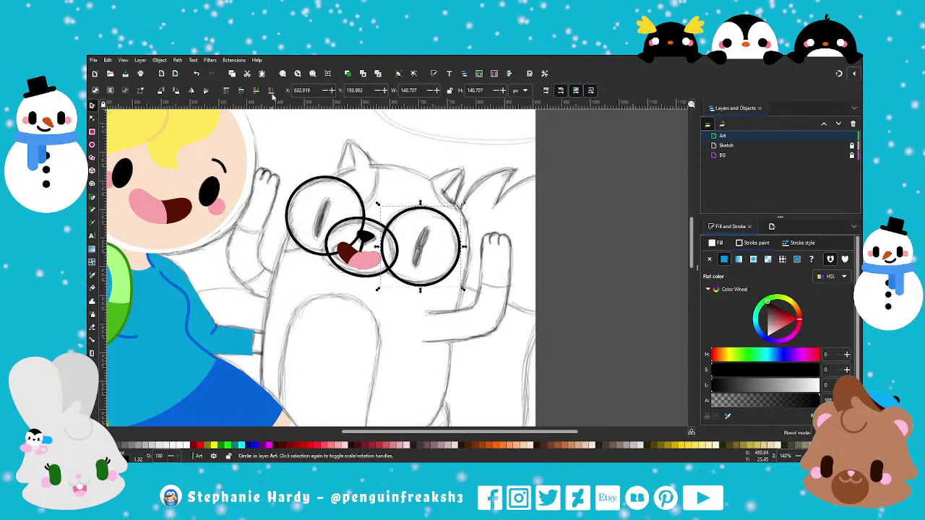
key(alt+Down)
key(alt+Down)
key(alt+Down)
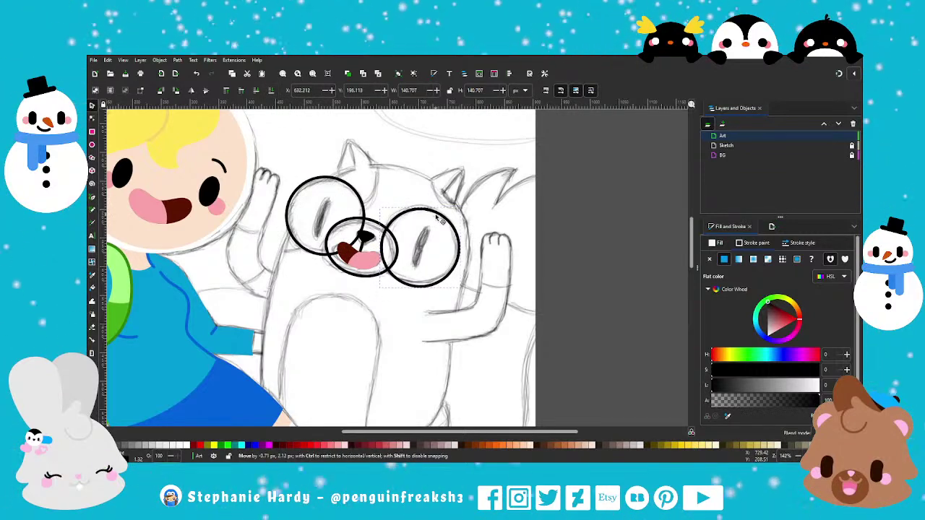
key(alt+Down)
key(alt+Down)
key(alt+Down)
key(alt+Down)
key(alt+Down)
key(alt+Down)
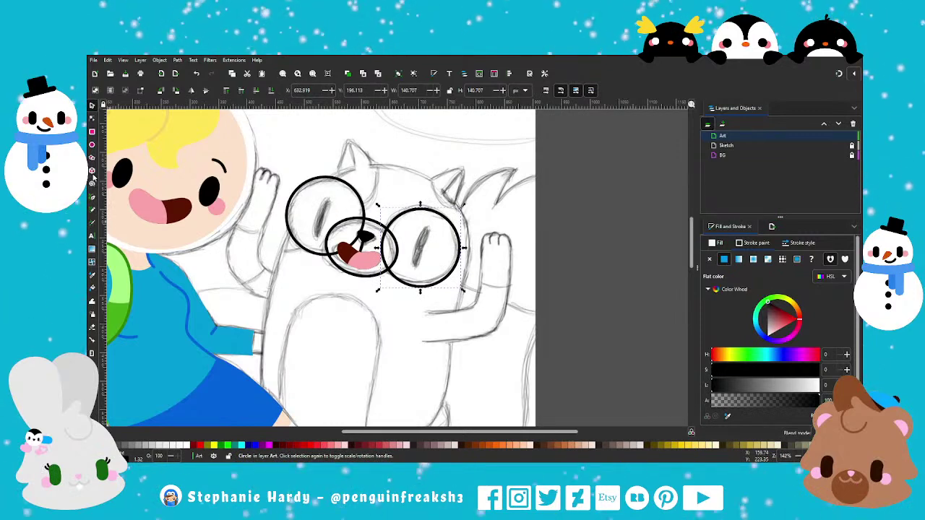
Step: Draw a straight eye line across the left eye circle with a 20 px stroke width
click(92, 199)
click(329, 200)
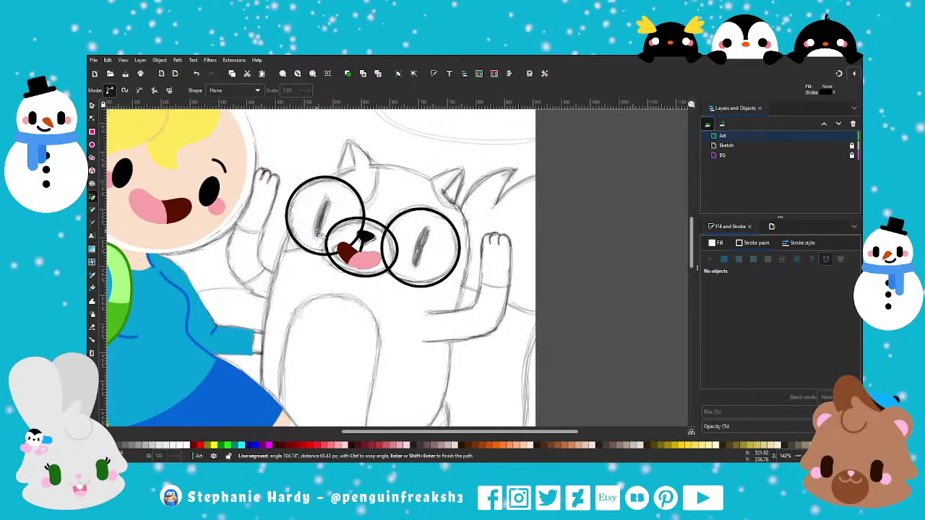
double_click(309, 233)
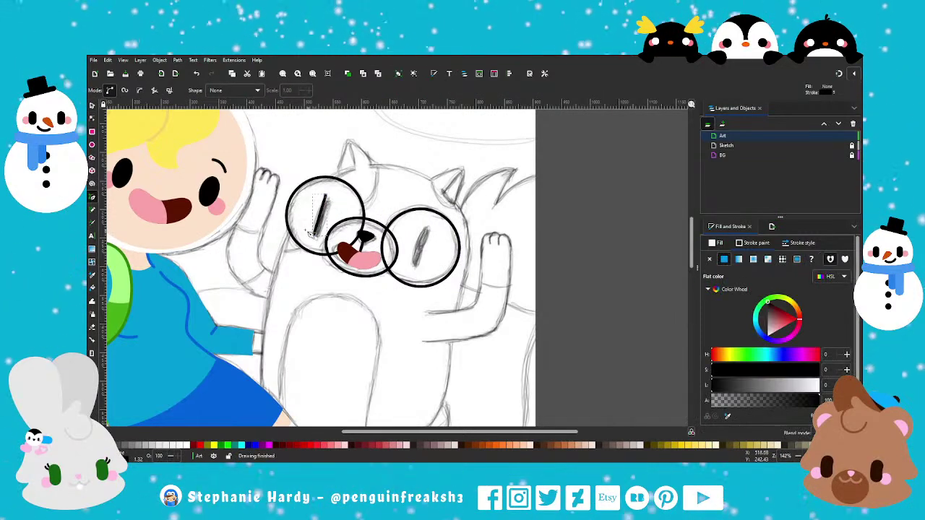
click(801, 242)
text(20)
key(Return)
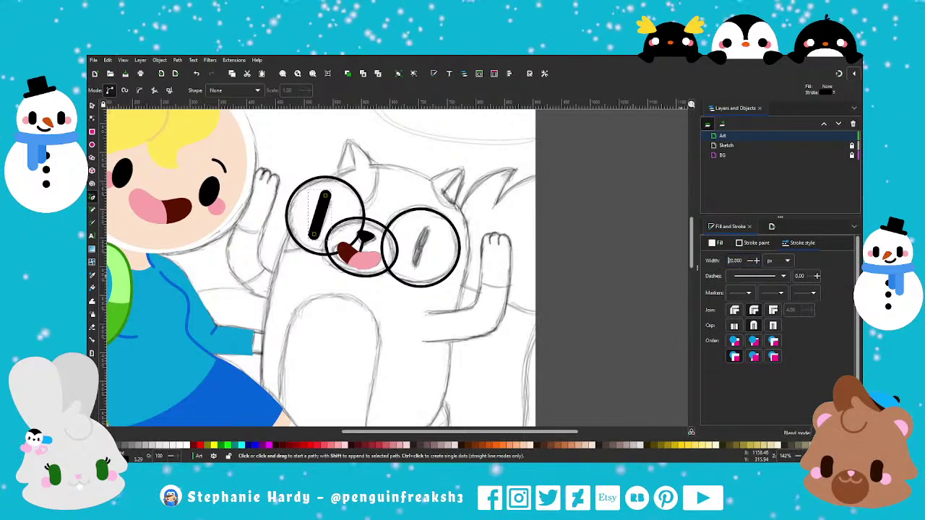
ctrl+scroll(350, 200, up, 2)
ctrl+scroll(350, 200, up, 1)
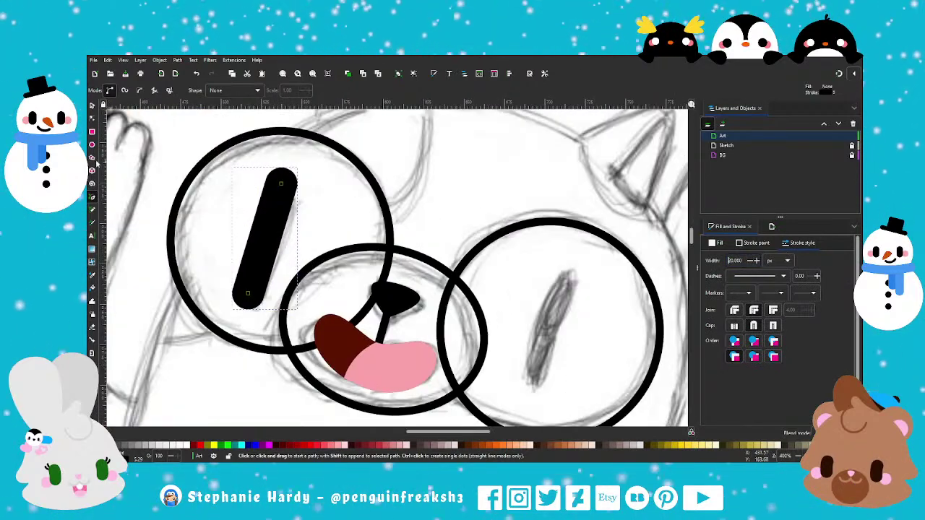
Step: Bend the eye line into a slight curve, shift it right, and duplicate it for the right eye
click(92, 118)
drag(267, 239, 269, 249)
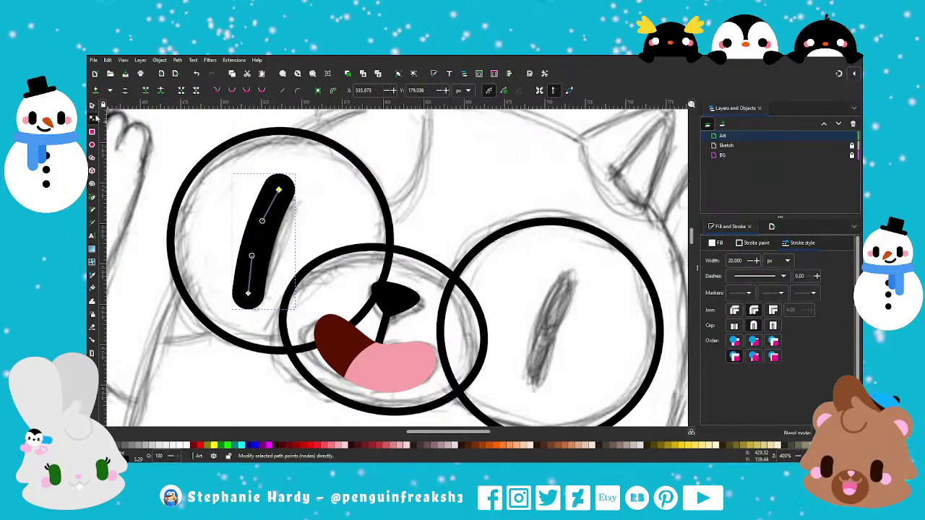
key(s)
drag(286, 197, 448, 241)
scroll(322, 204, down, 2)
key(ctrl+d)
Step: Fill both temporary eye circles solid black, then delete them
click(402, 219)
shift+click(355, 197)
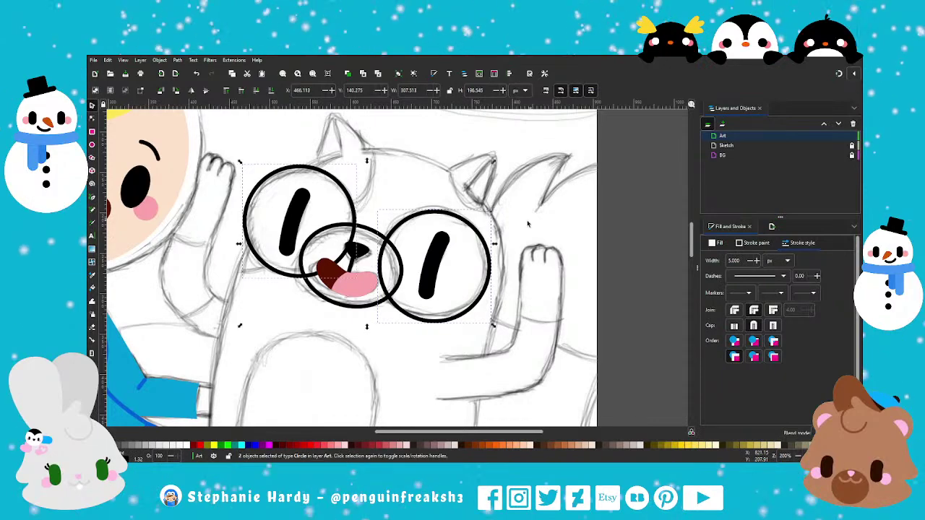
click(718, 243)
click(724, 259)
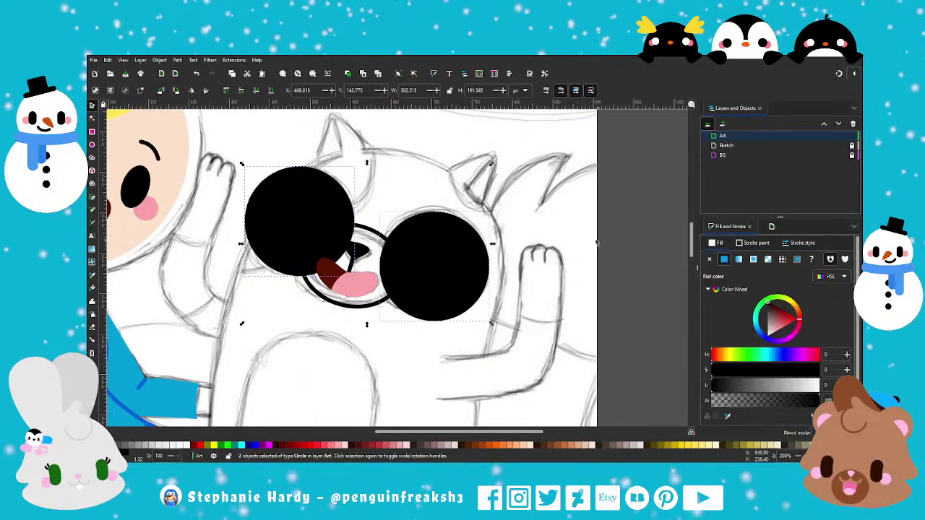
scroll(561, 253, down, 2)
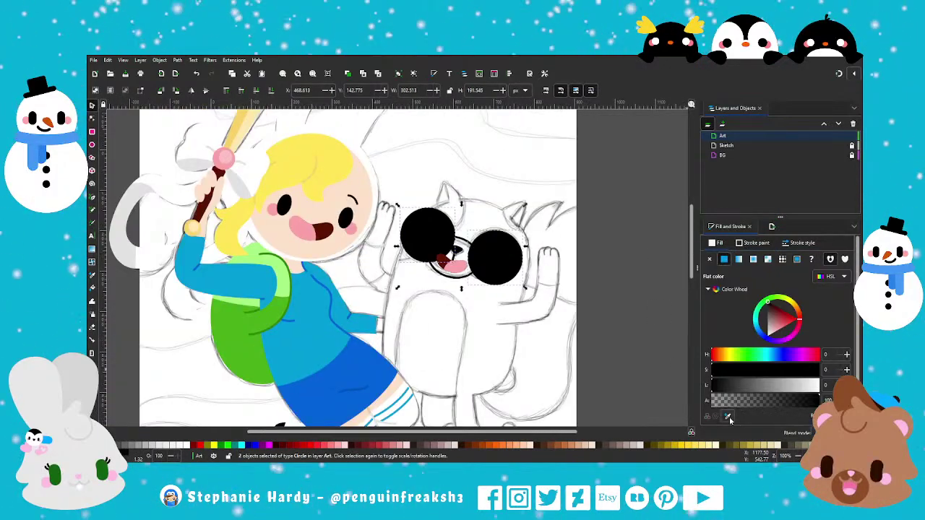
key(Delete)
scroll(314, 199, down, 1)
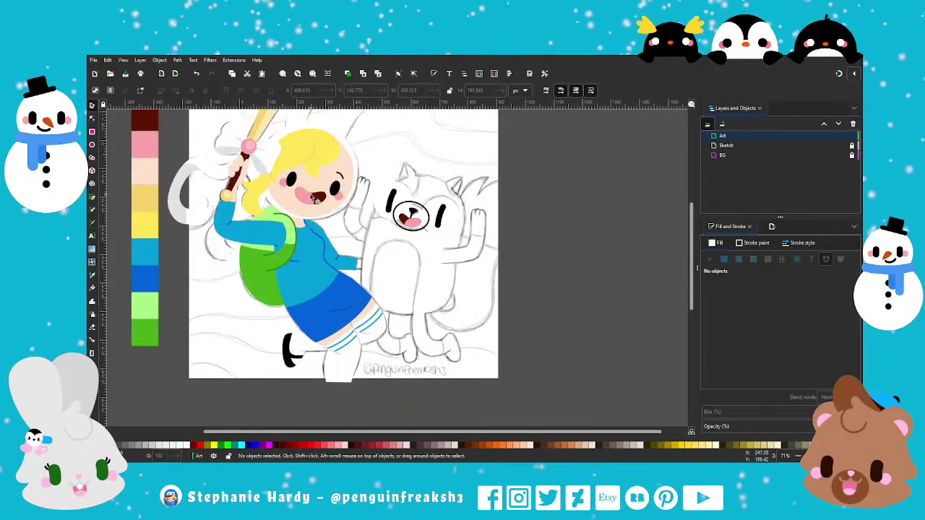
scroll(466, 138, up, 1)
Step: Fill the muzzle ellipse with light yellow sampled from the swatch strip and lower it behind the mouth
click(388, 248)
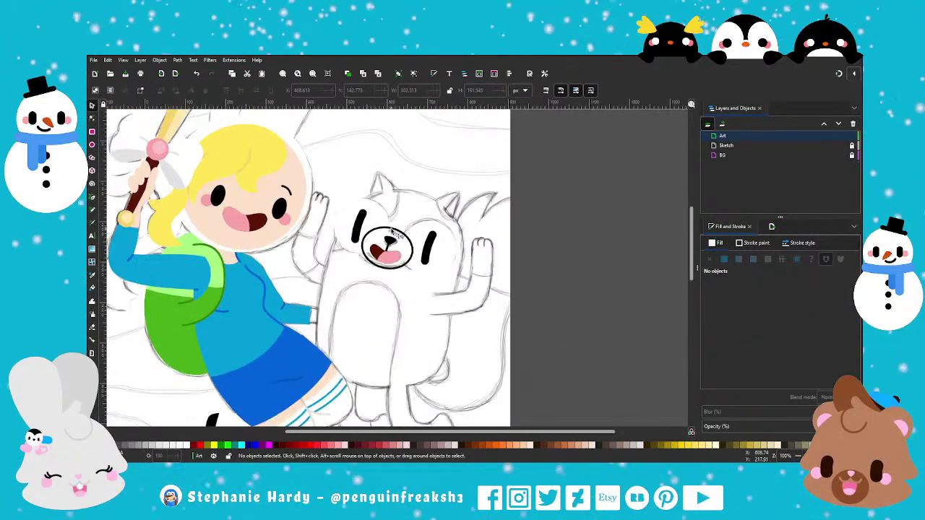
click(724, 259)
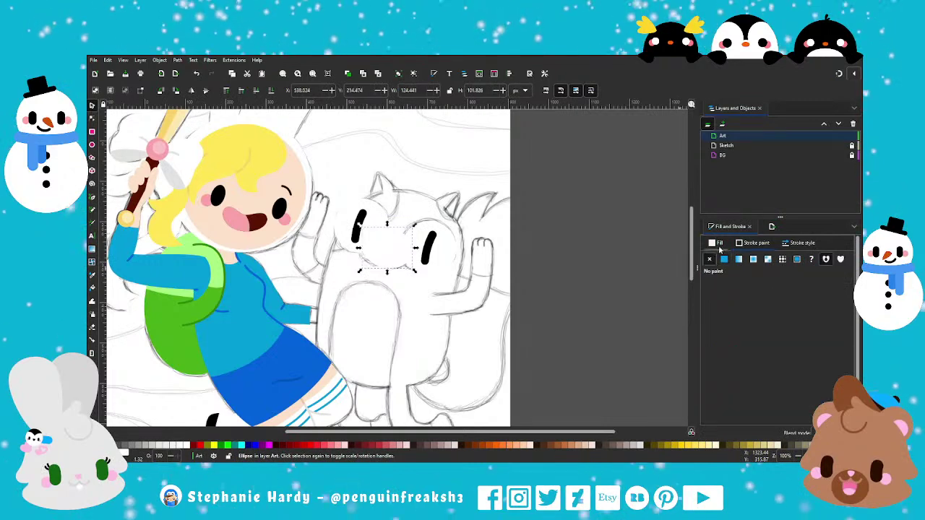
key(d)
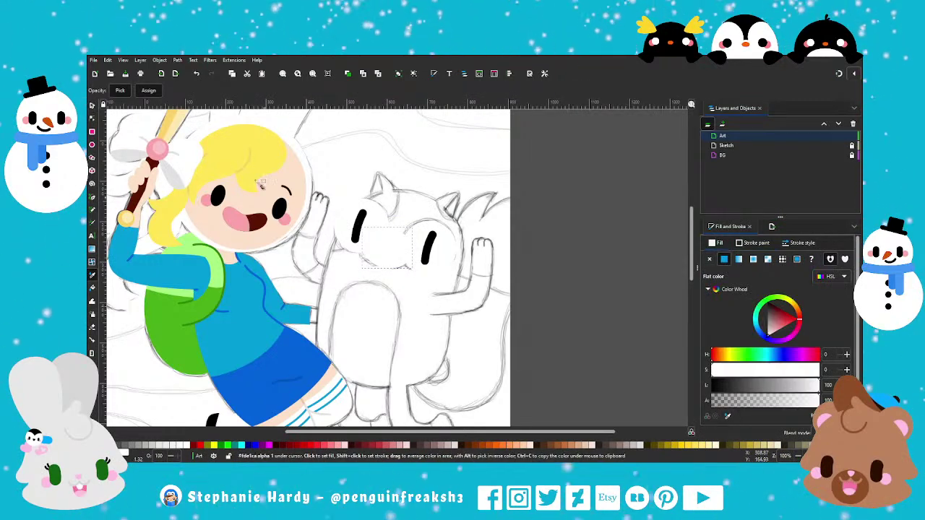
scroll(371, 224, down, 1)
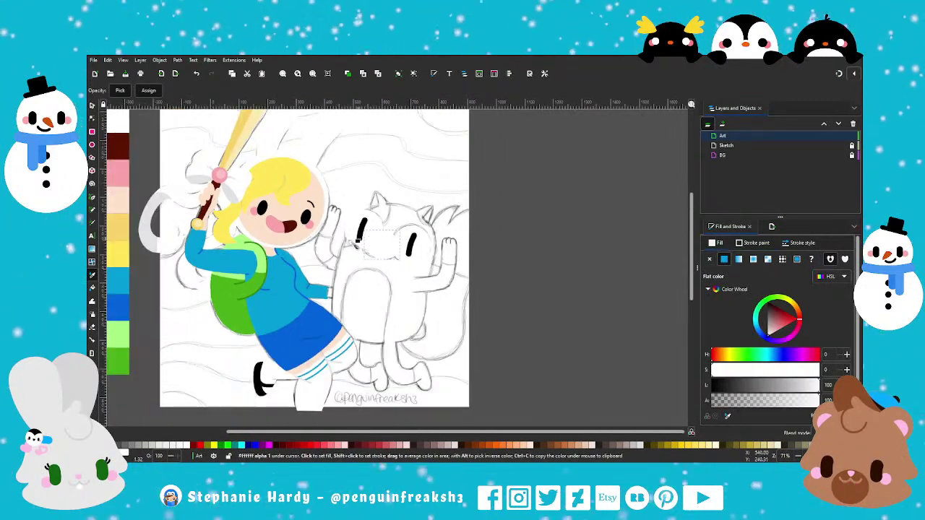
click(124, 230)
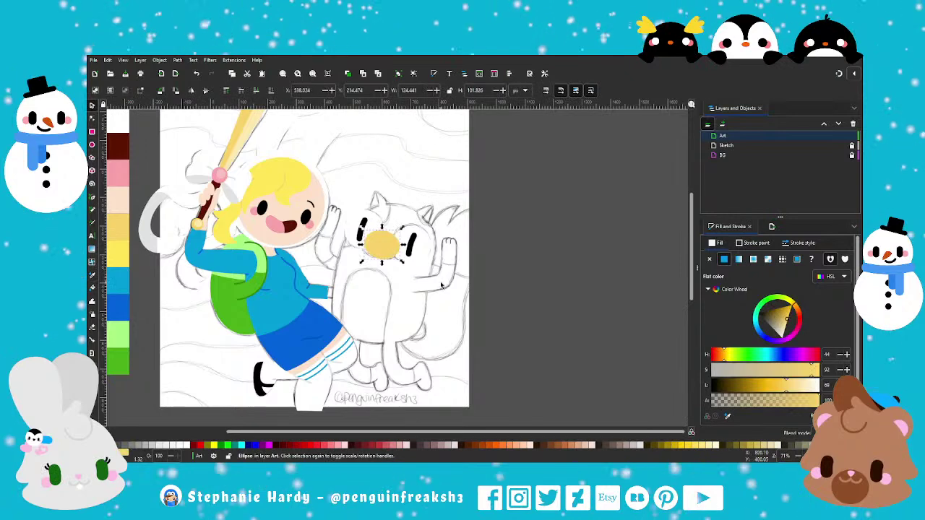
click(256, 91)
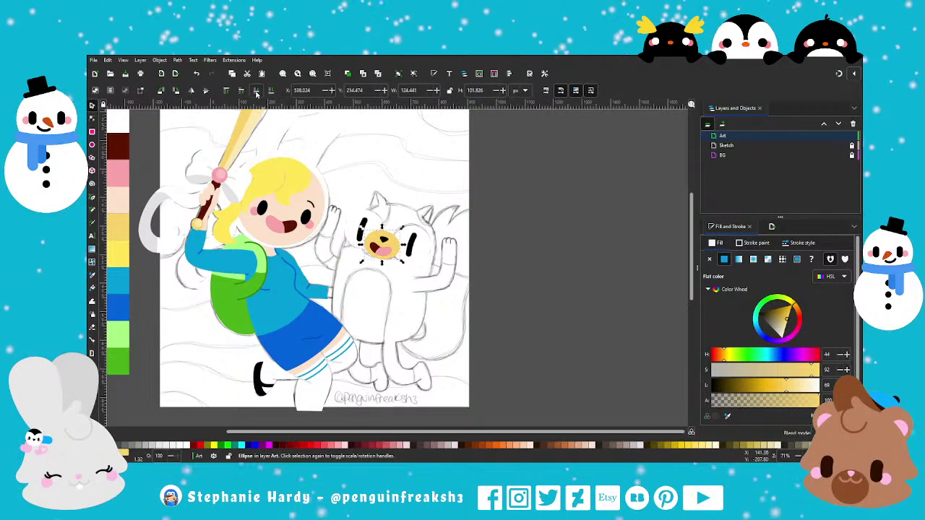
key(Escape)
Step: Save the drawing with Ctrl+S
scroll(457, 325, down, 1)
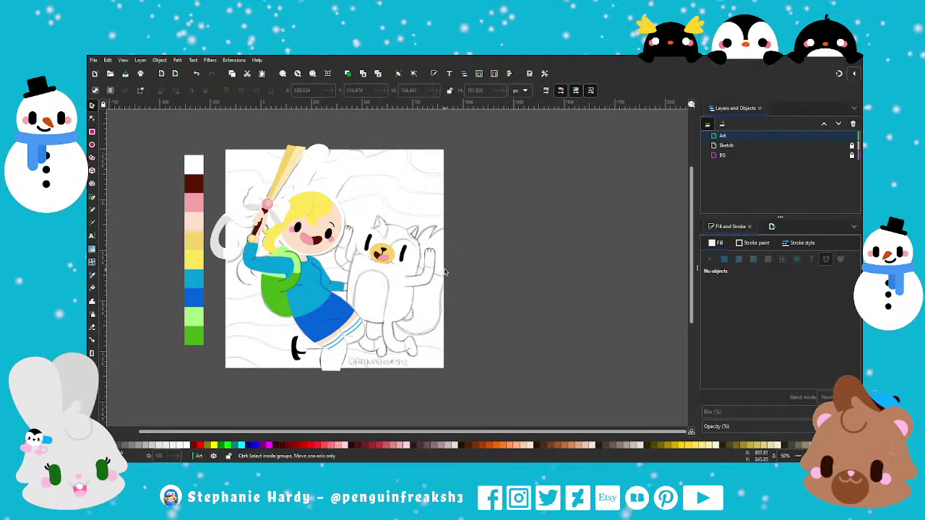
scroll(328, 217, up, 1)
key(ctrl+s)
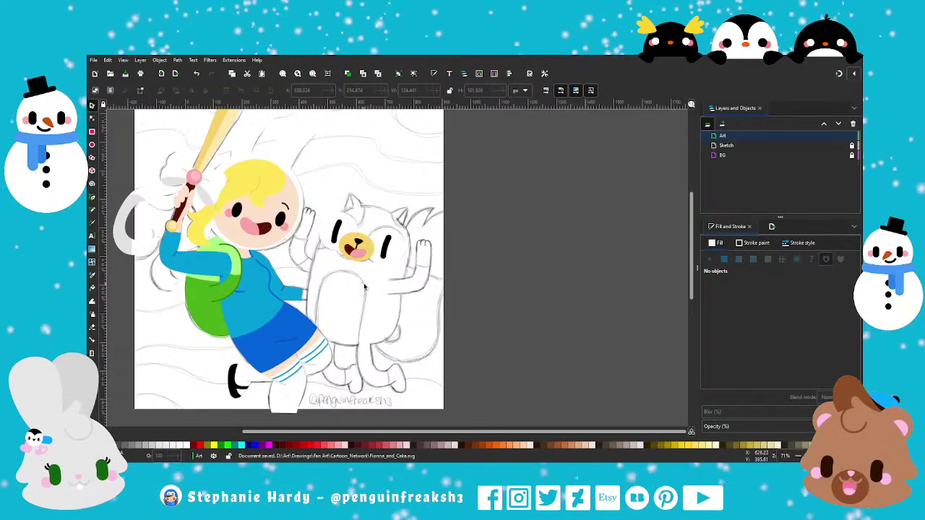
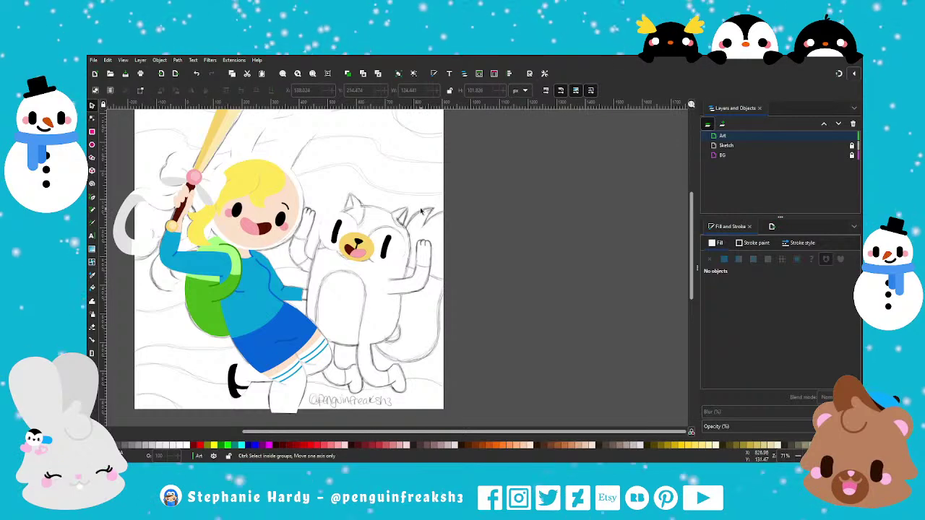
Step: Draw a closed pen outline around Cake's head and body following the sketch
scroll(415, 213, up, 1)
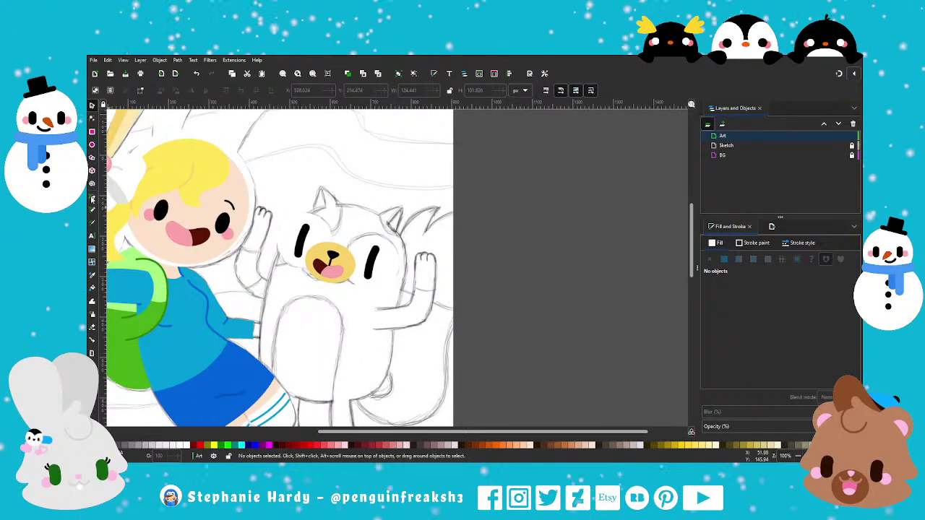
click(92, 199)
scroll(400, 225, up, 1)
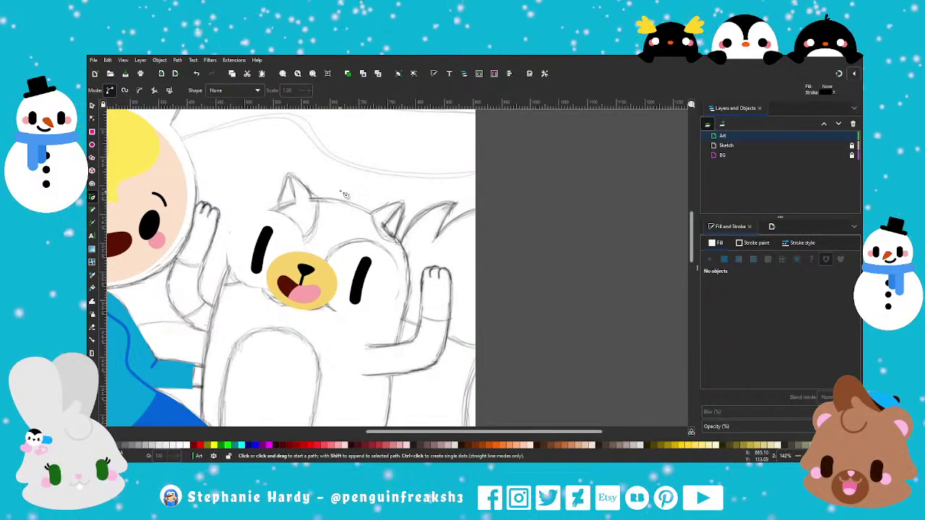
scroll(345, 195, down, 2)
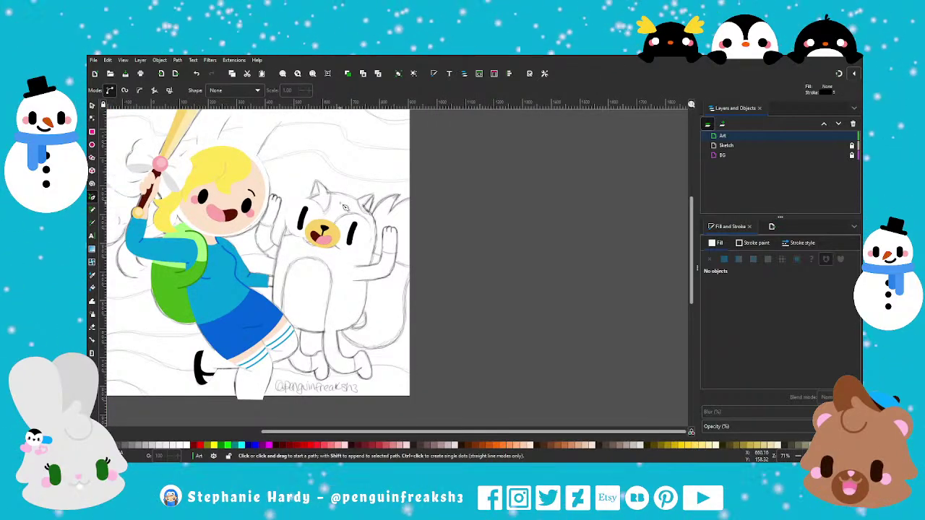
click(322, 243)
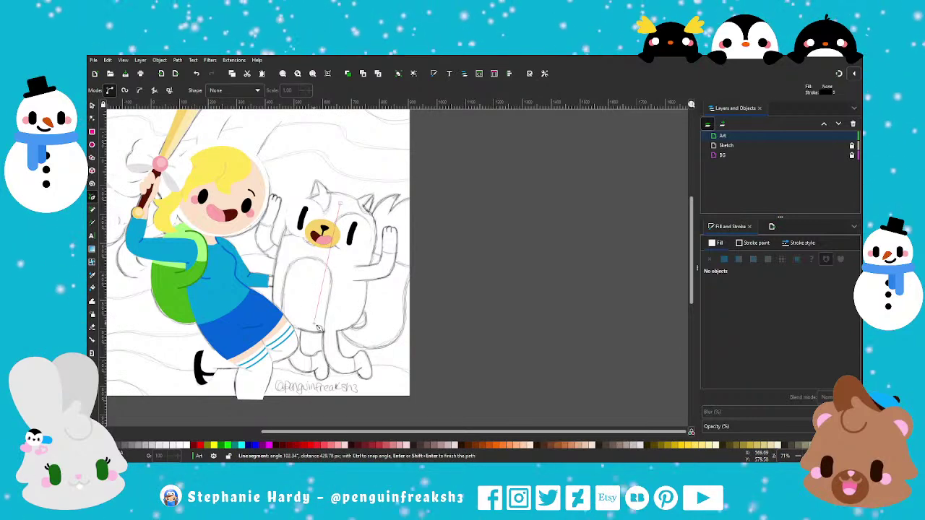
key(Escape)
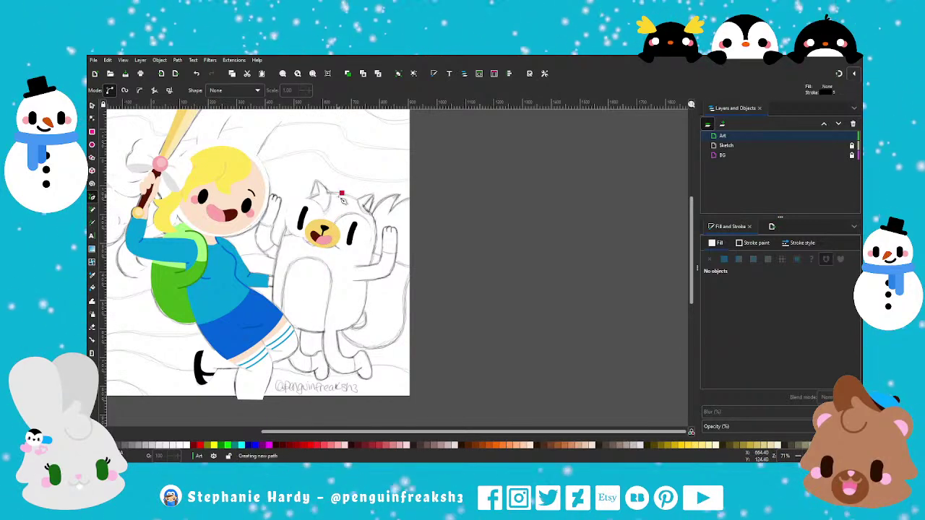
click(320, 327)
click(367, 275)
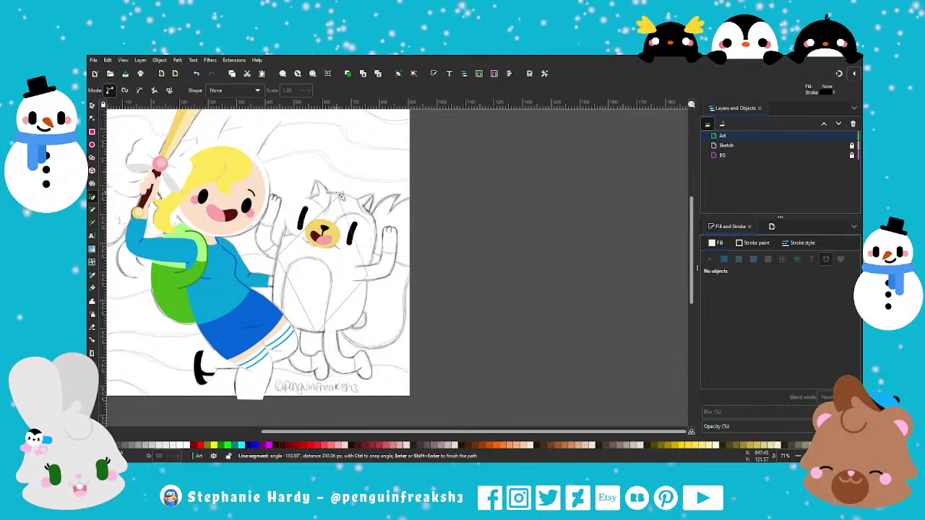
click(341, 194)
Step: Make all outline nodes smooth and reshape its upper-right, bottom and right-side curves
key(n)
key(ctrl+a)
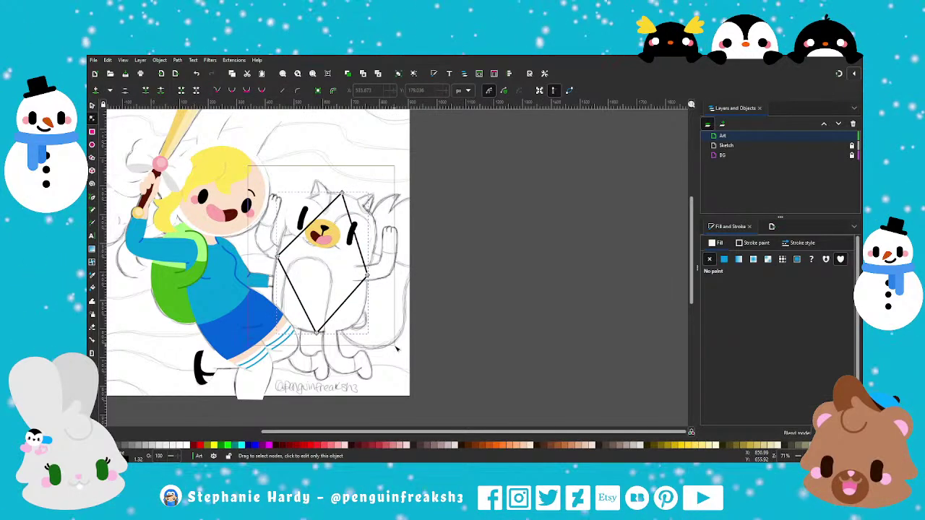
click(246, 90)
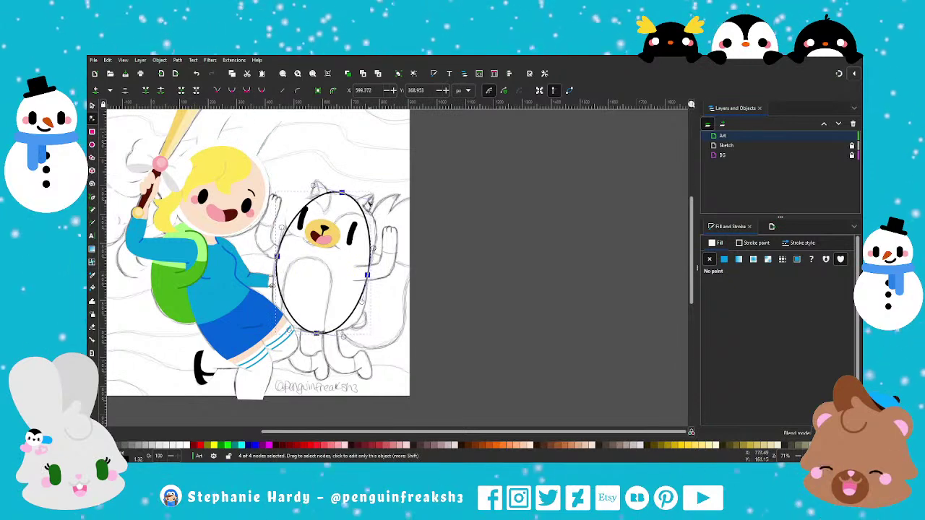
drag(370, 201, 386, 205)
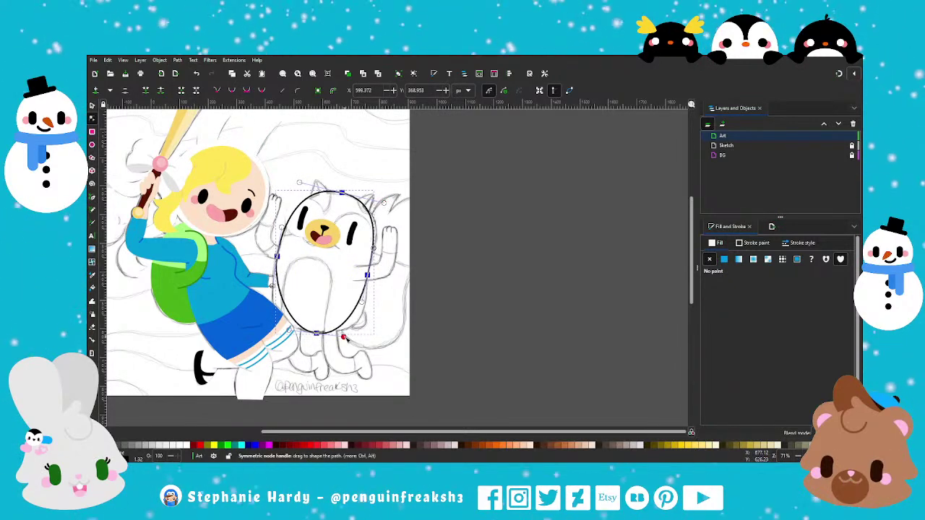
drag(344, 338, 368, 334)
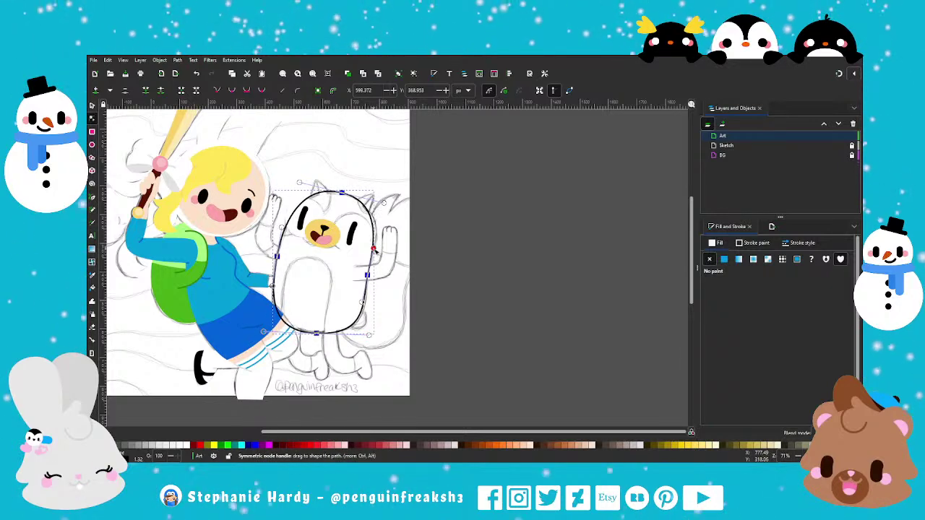
drag(374, 249, 370, 253)
drag(342, 193, 391, 209)
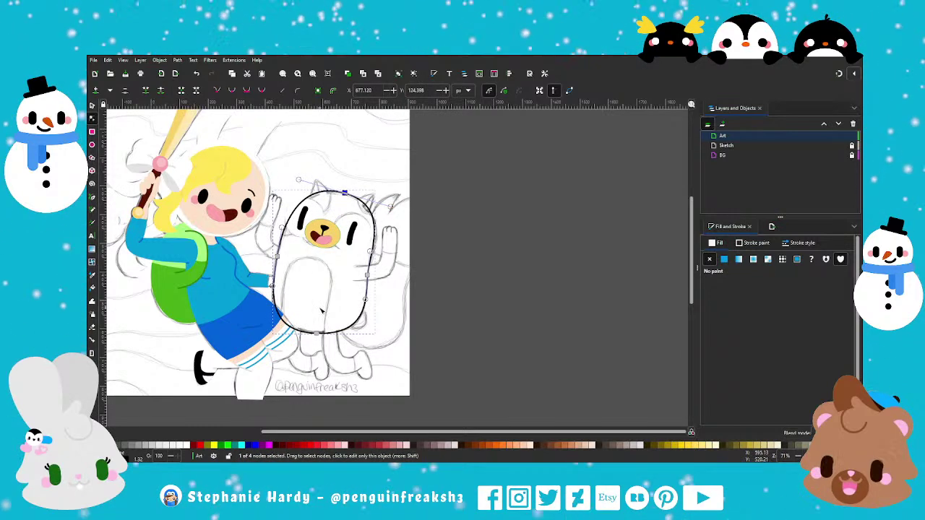
Step: Round out the outline's lower and upper-left curves, then deselect it
click(314, 333)
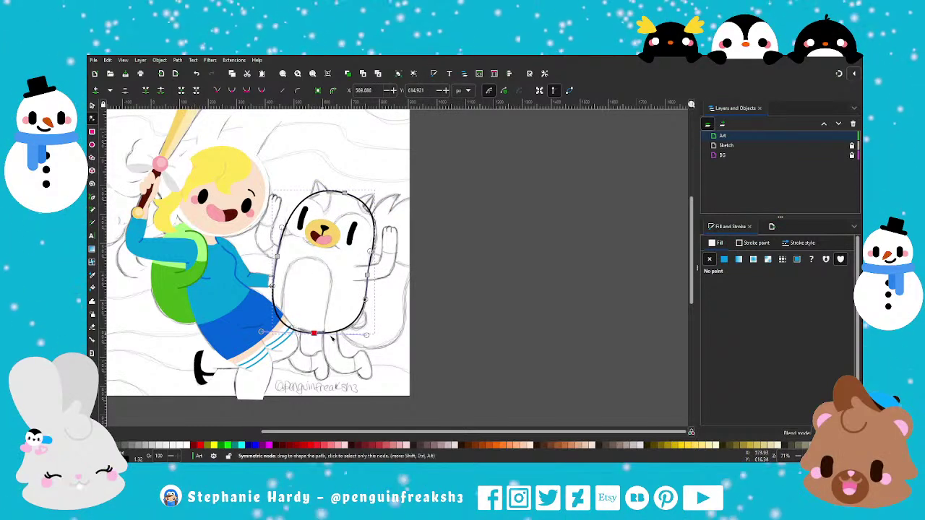
drag(368, 337, 367, 342)
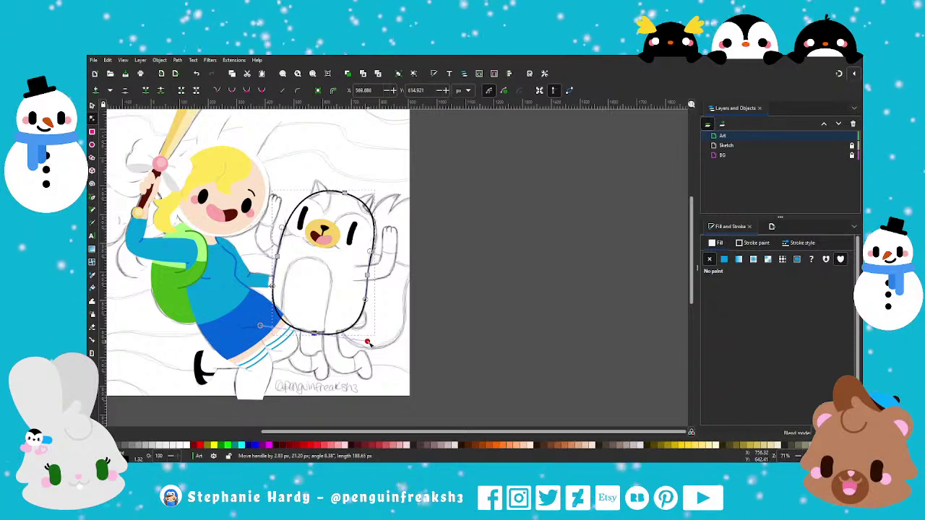
drag(281, 225, 282, 232)
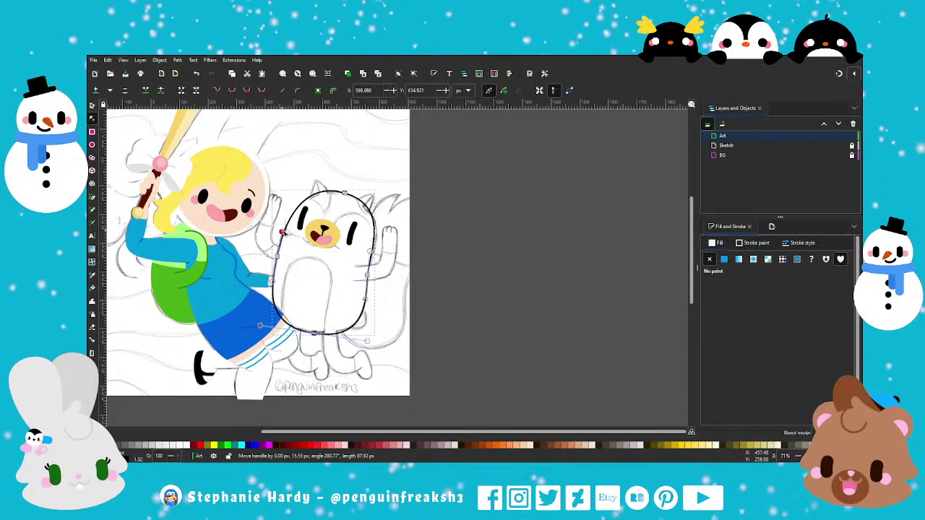
key(s)
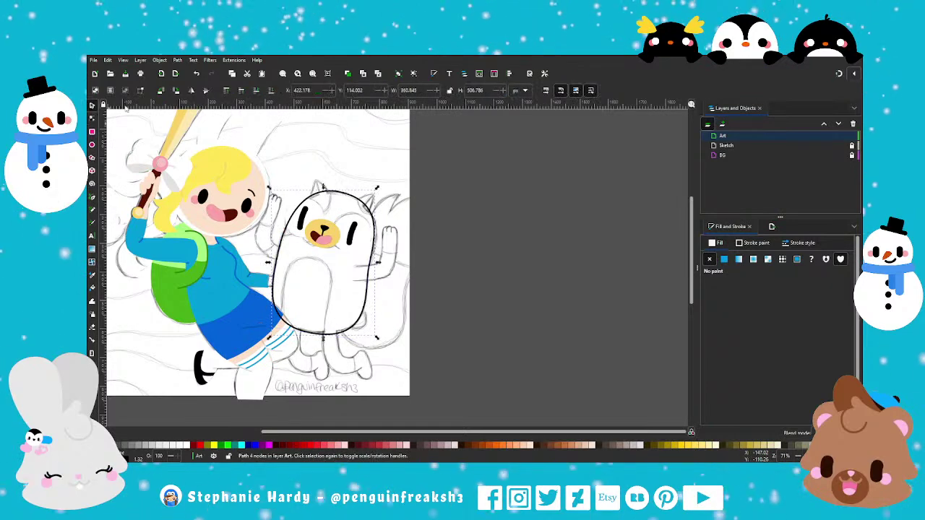
click(378, 165)
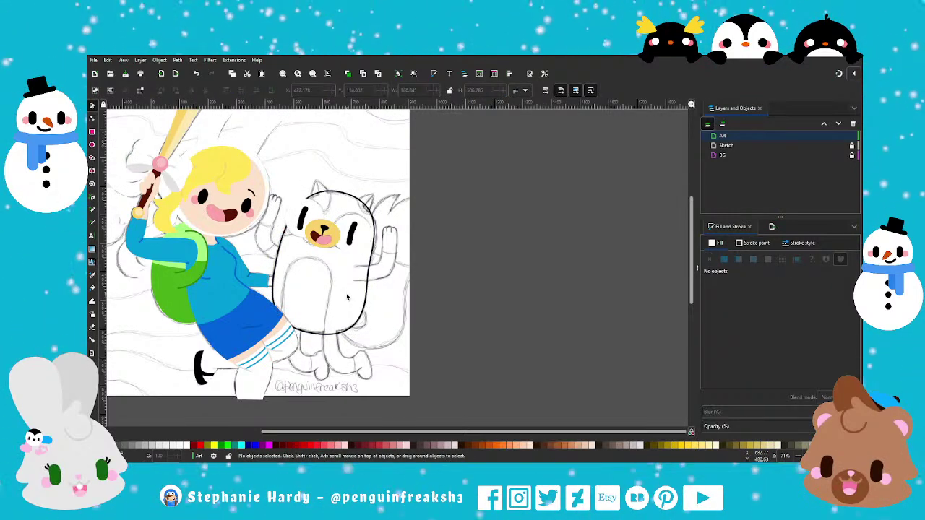
Step: Draw a triangle path on Cake's left ear
ctrl+scroll(346, 263, up, 1)
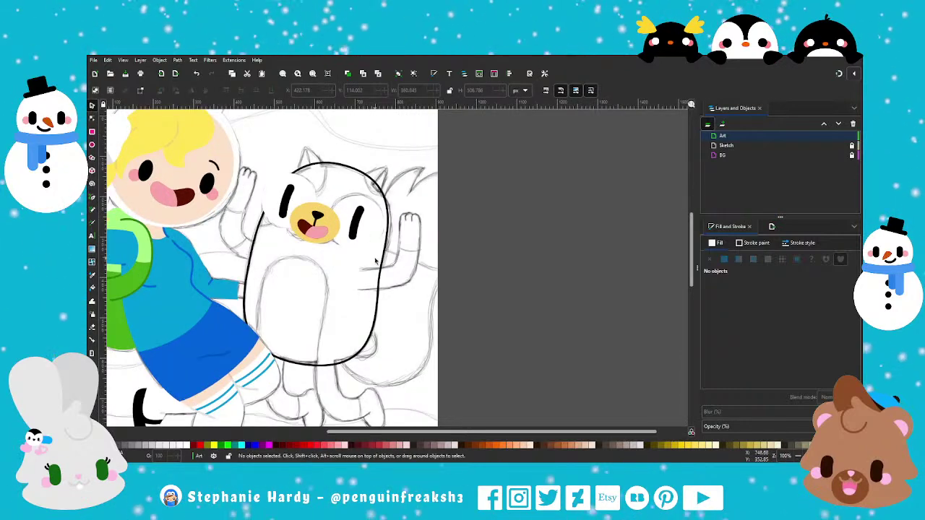
scroll(414, 284, up, 1)
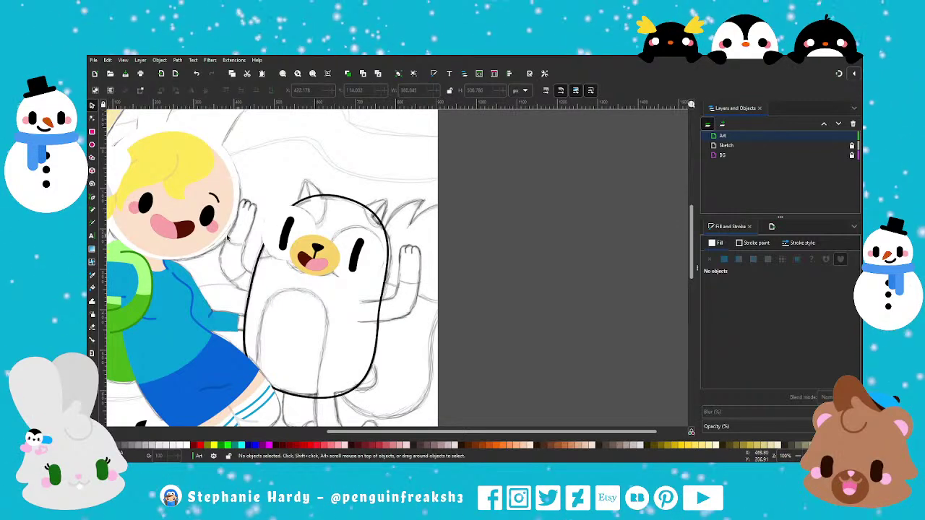
key(b)
scroll(329, 193, up, 2)
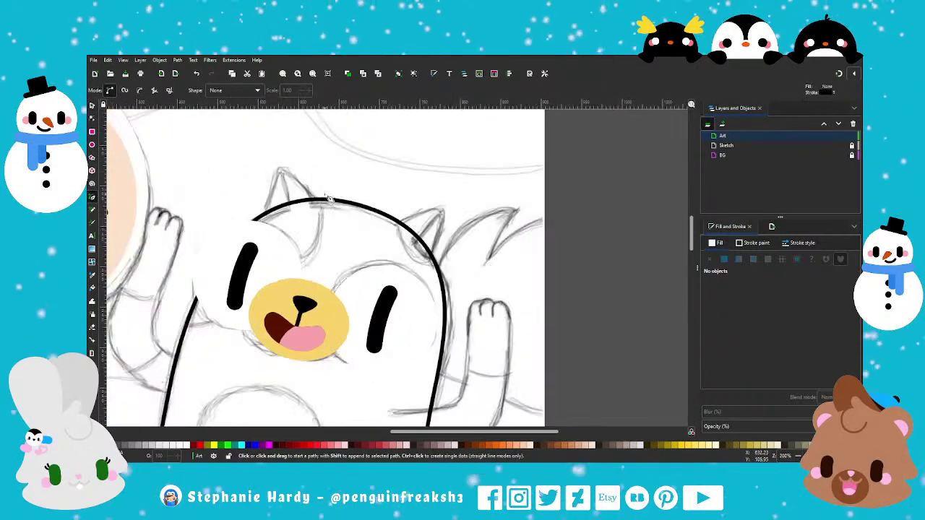
click(295, 213)
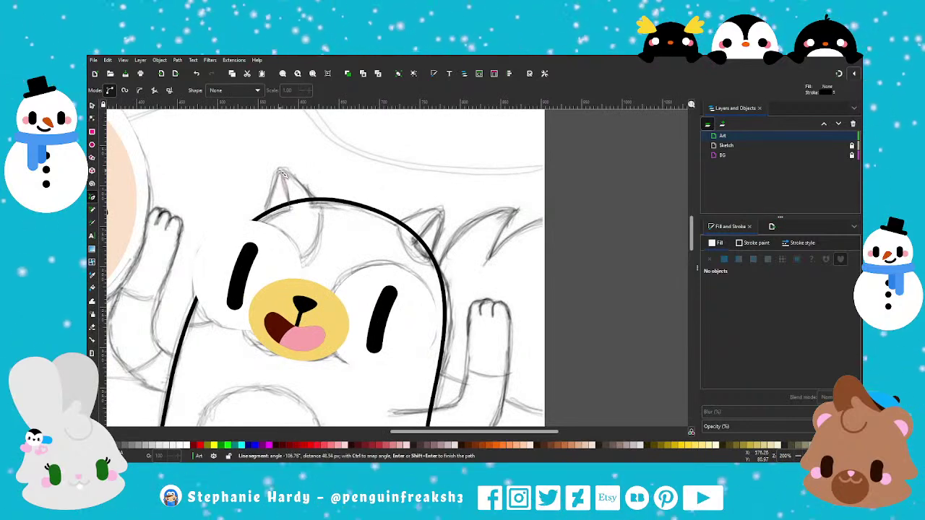
click(264, 216)
click(280, 170)
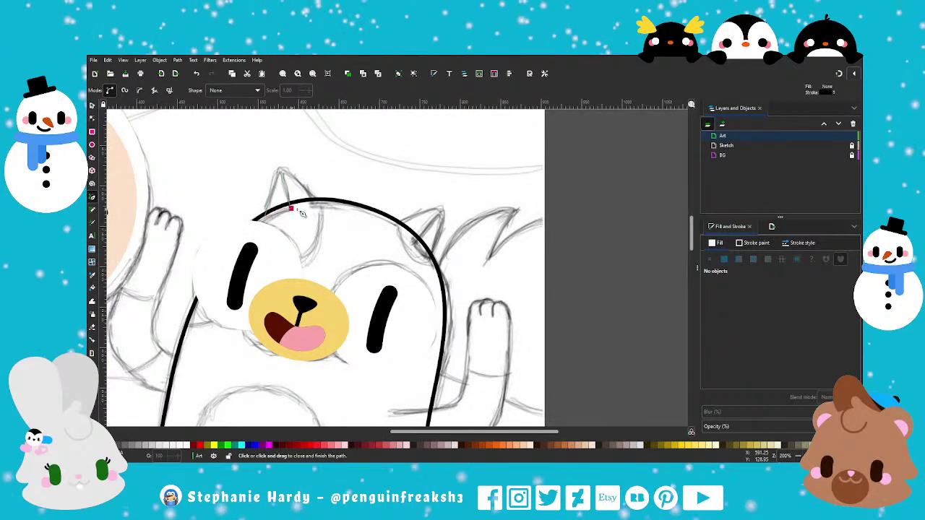
click(293, 208)
key(n)
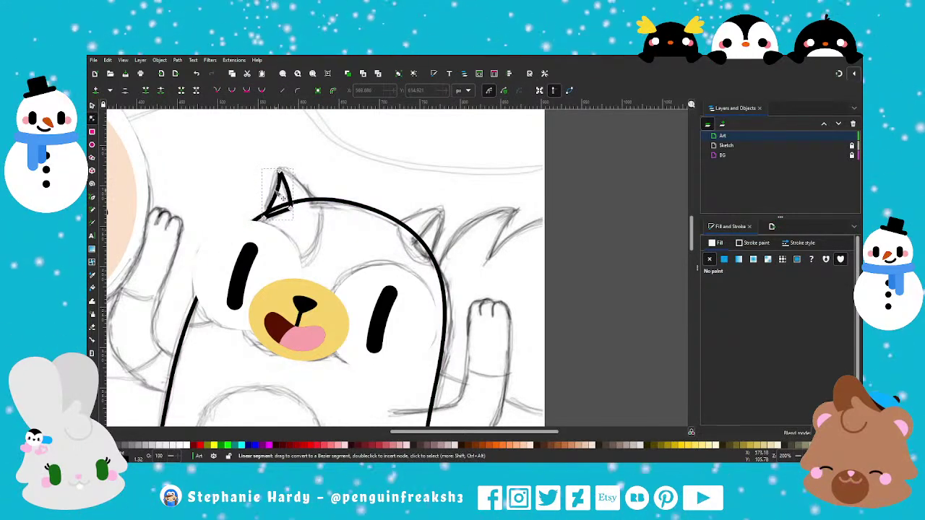
click(264, 217)
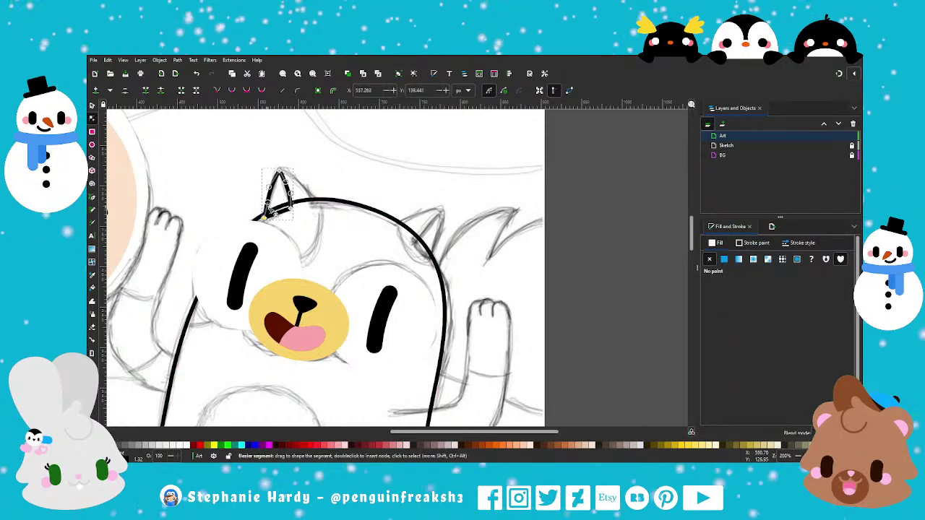
key(s)
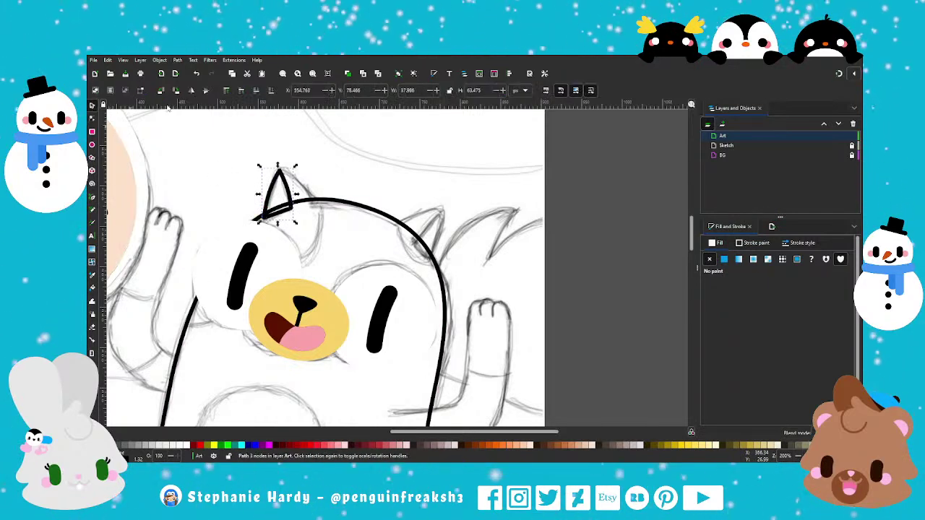
Step: Fill the ear triangle with the tongue's pink and deselect it
click(728, 260)
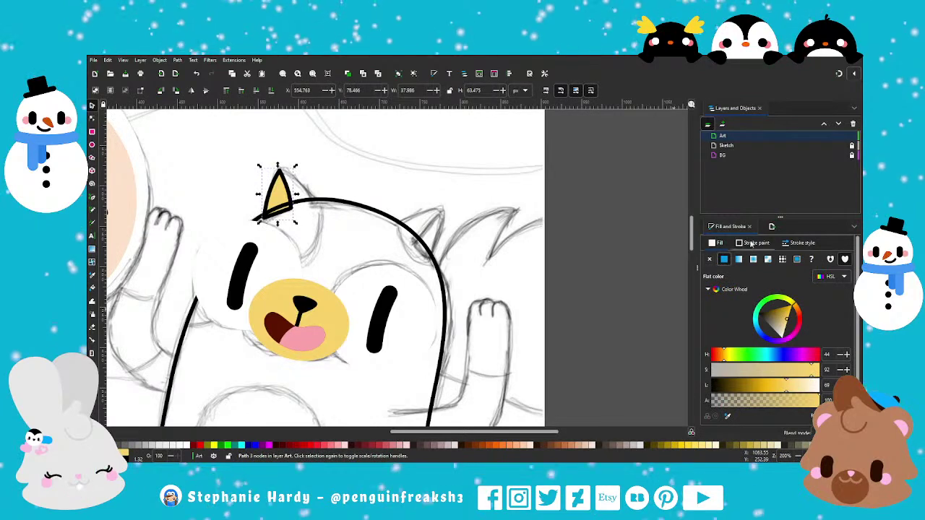
click(727, 417)
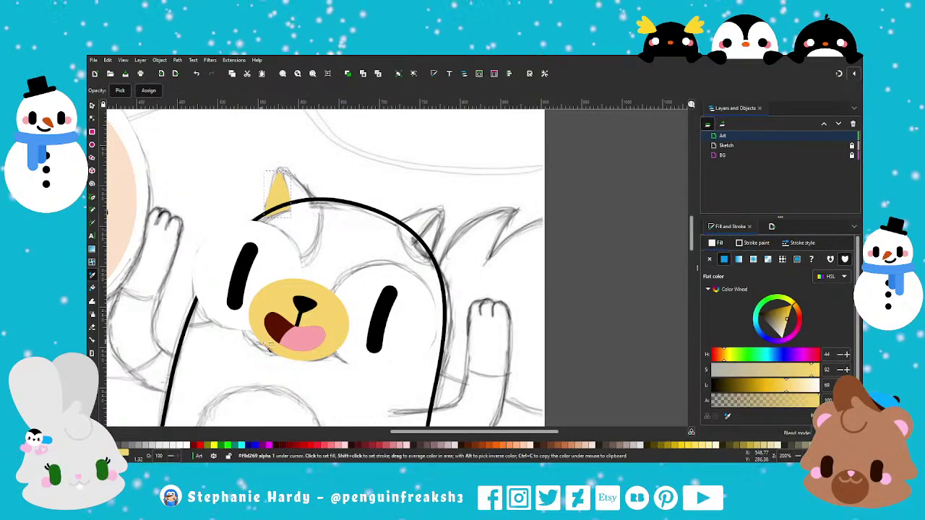
click(300, 334)
click(176, 177)
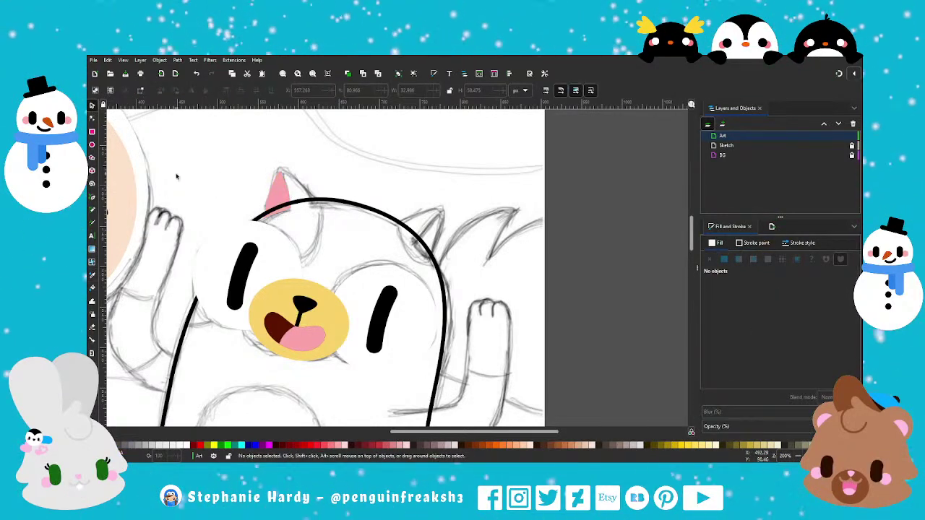
Step: Draw a second triangle path for the ear tip beside the pink ear
click(93, 197)
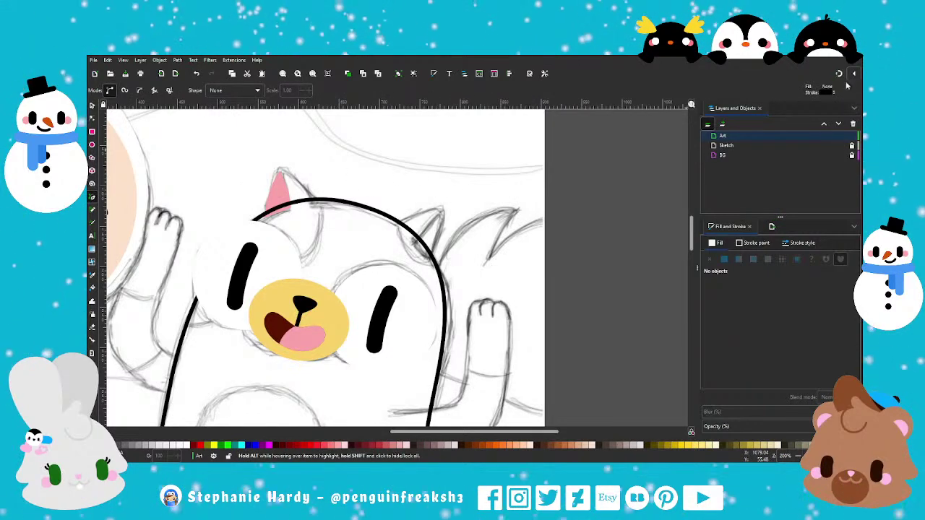
click(279, 171)
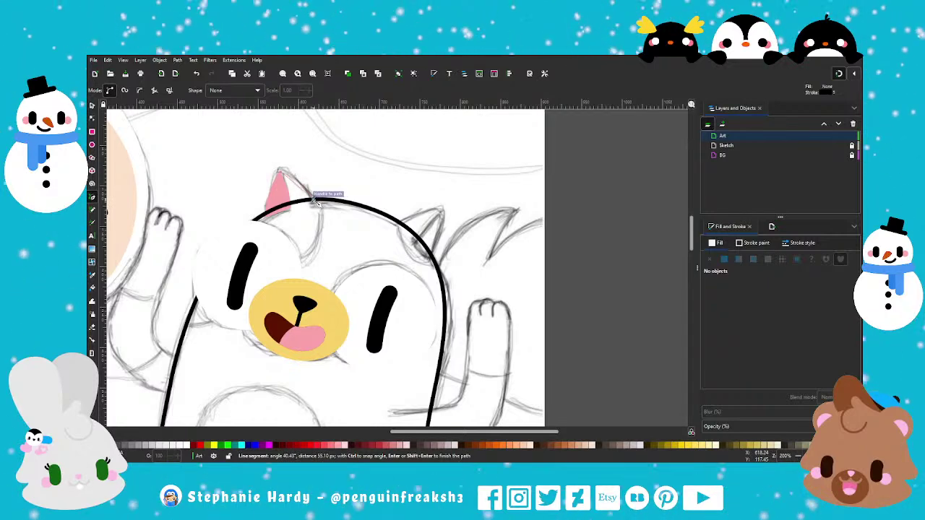
click(316, 204)
click(262, 217)
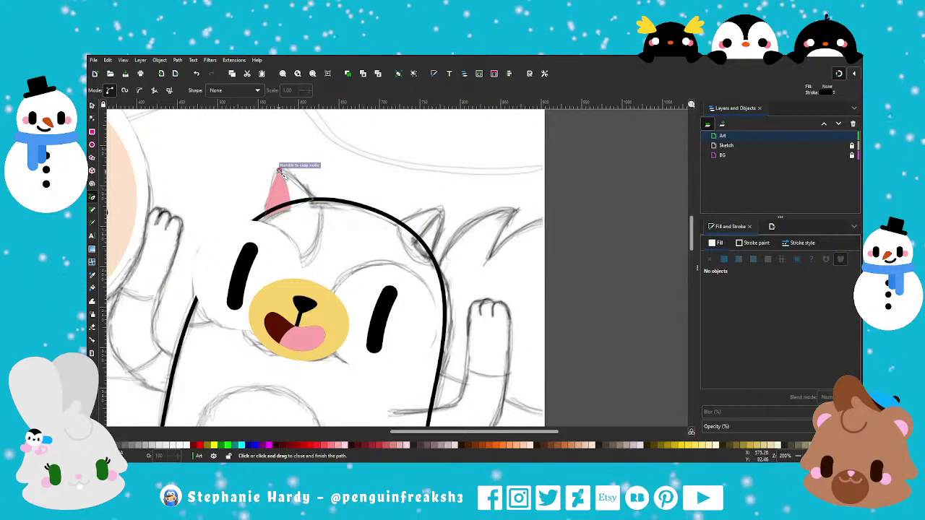
click(280, 171)
key(n)
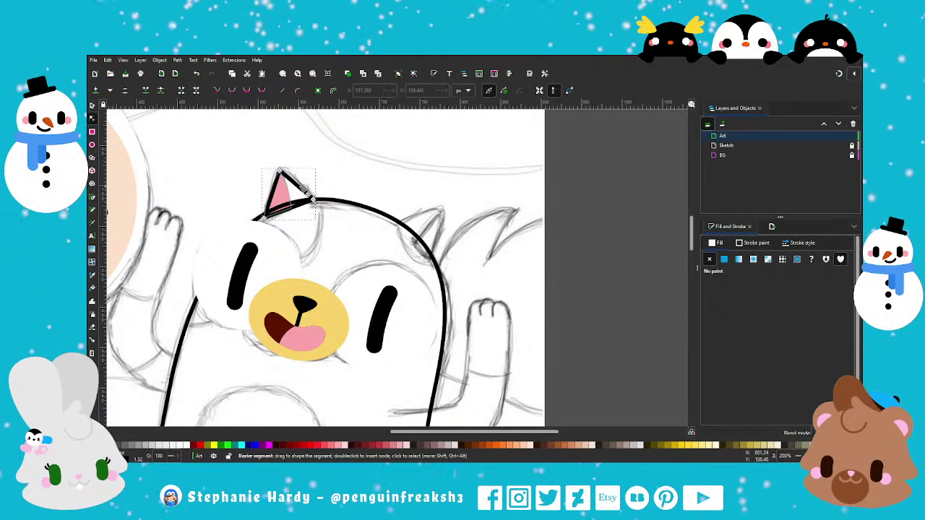
click(293, 183)
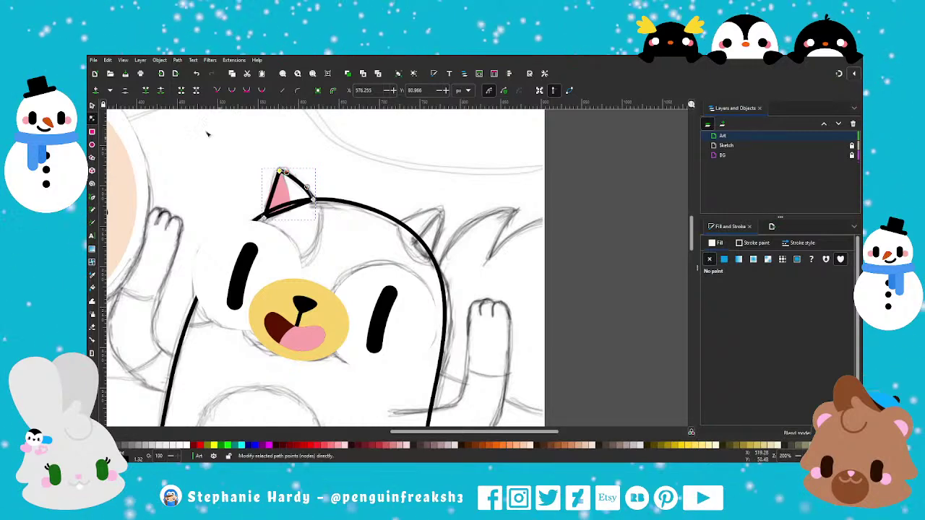
Step: Fill the ear tip with the muzzle's yellow using the dropper, then deselect
key(s)
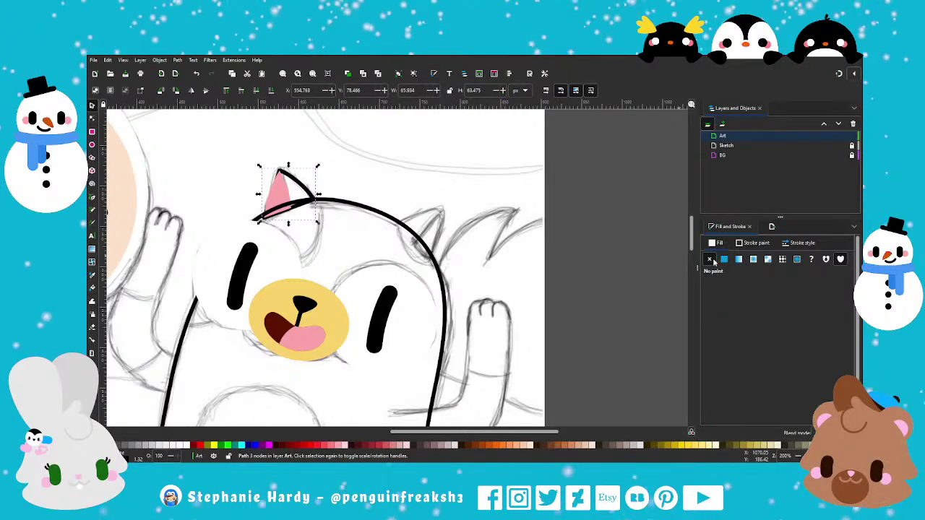
click(720, 259)
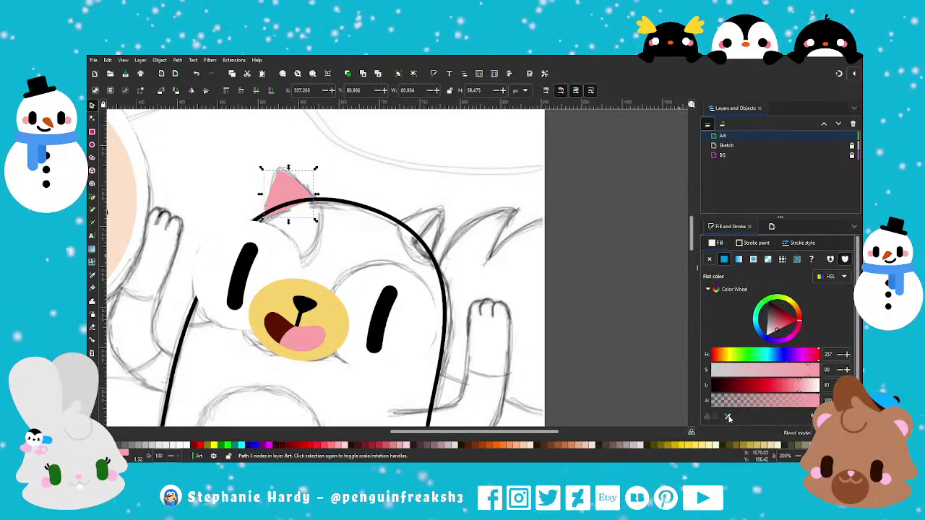
key(d)
click(334, 321)
key(d)
key(Escape)
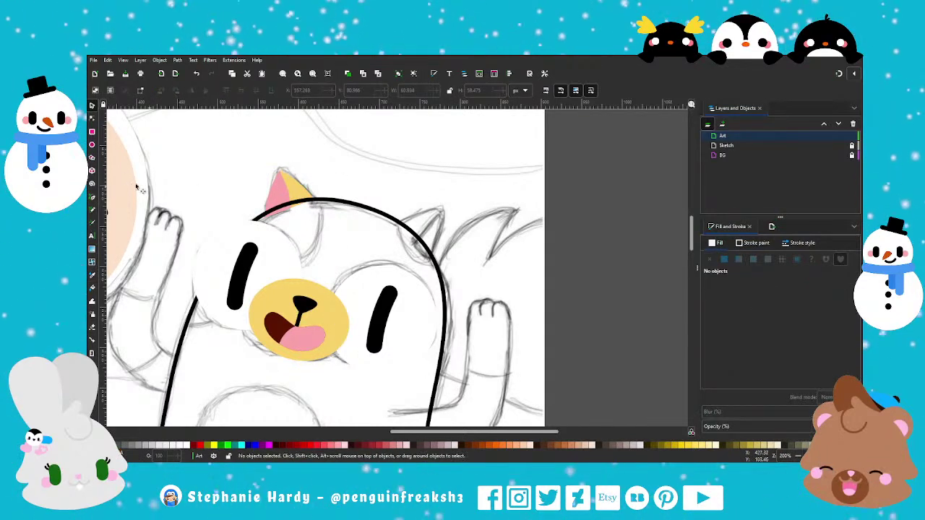
Step: Draw a yellow circle by Cake's head, then move, widen and rotate it about 17 degrees
key(e)
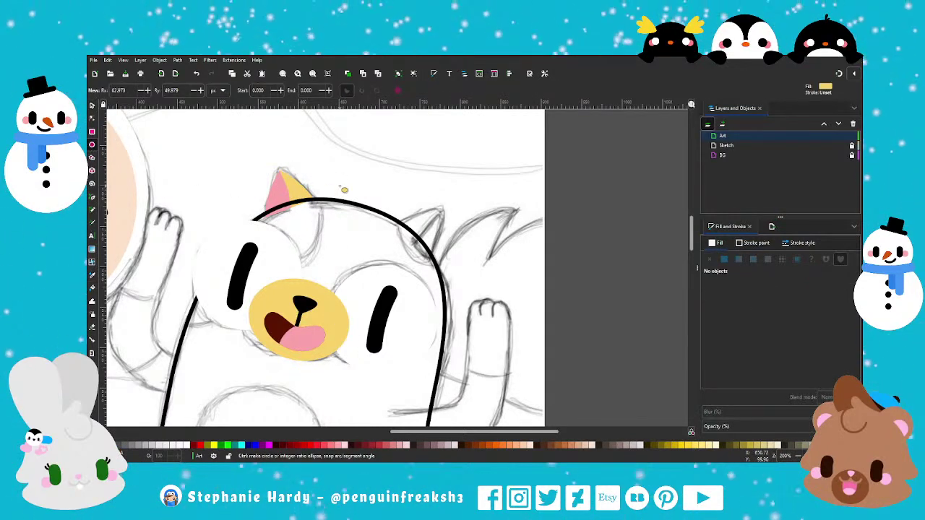
scroll(344, 189, down, 2)
drag(255, 154, 341, 240)
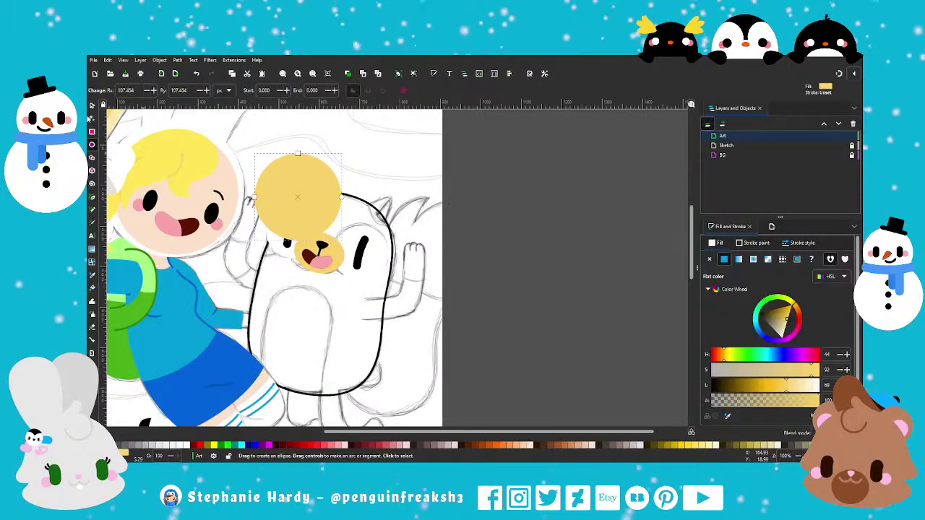
key(s)
mouse_move(304, 202)
mouse_down()
mouse_move(276, 216)
mouse_move(336, 215)
mouse_up()
click(303, 206)
drag(335, 169, 325, 155)
click(322, 206)
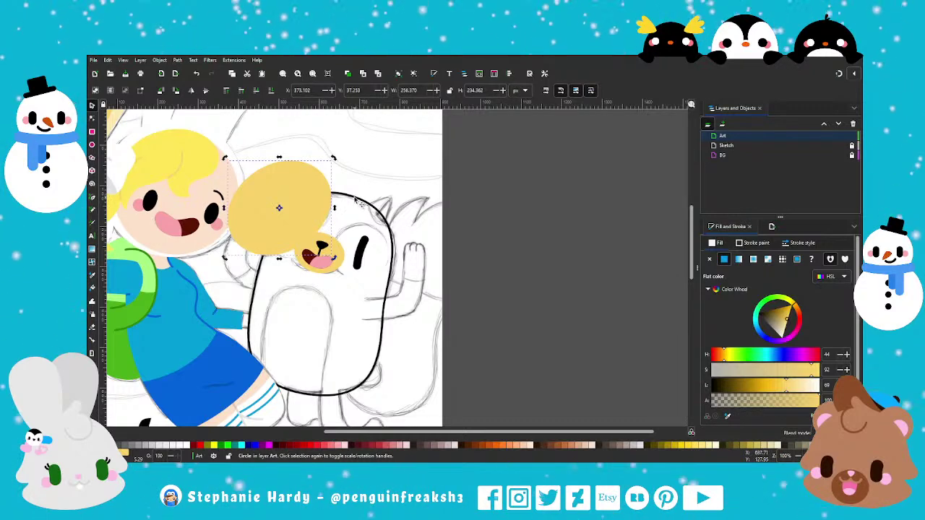
Step: Duplicate Cake's body outline and shrink the copy into a smaller inner oval
scroll(313, 247, down, 2)
scroll(312, 248, down, 2)
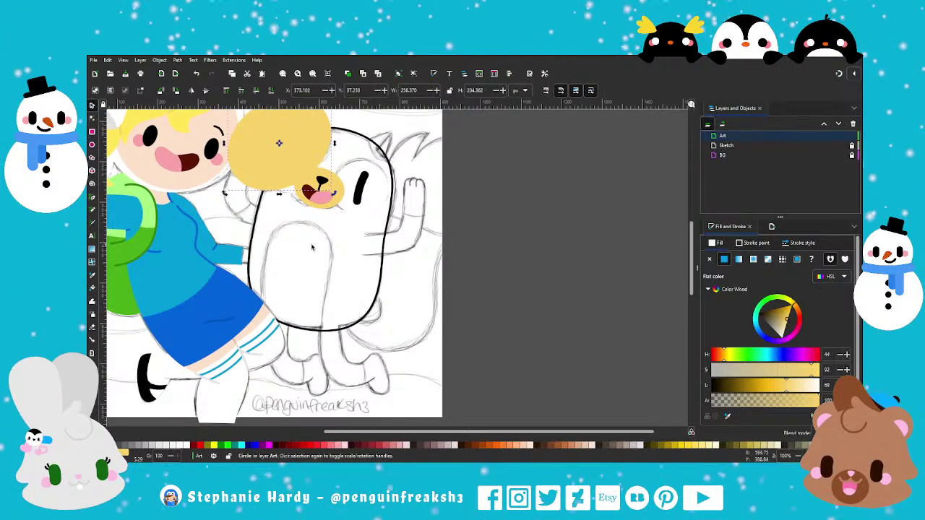
click(370, 139)
click(350, 76)
mouse_move(395, 124)
mouse_down()
mouse_move(327, 229)
mouse_move(333, 236)
mouse_up()
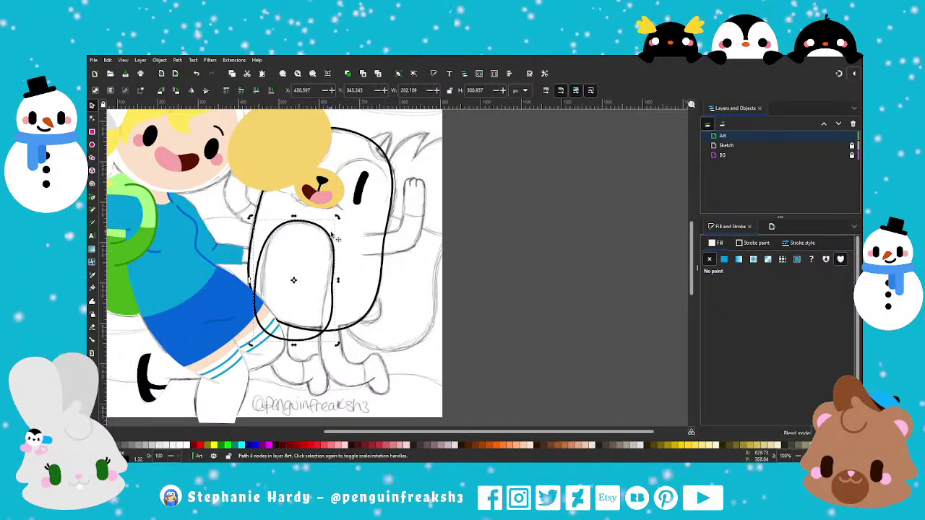
Step: Reshape the inner oval's left, right and top nodes and give it a flat yellow fill
key(n)
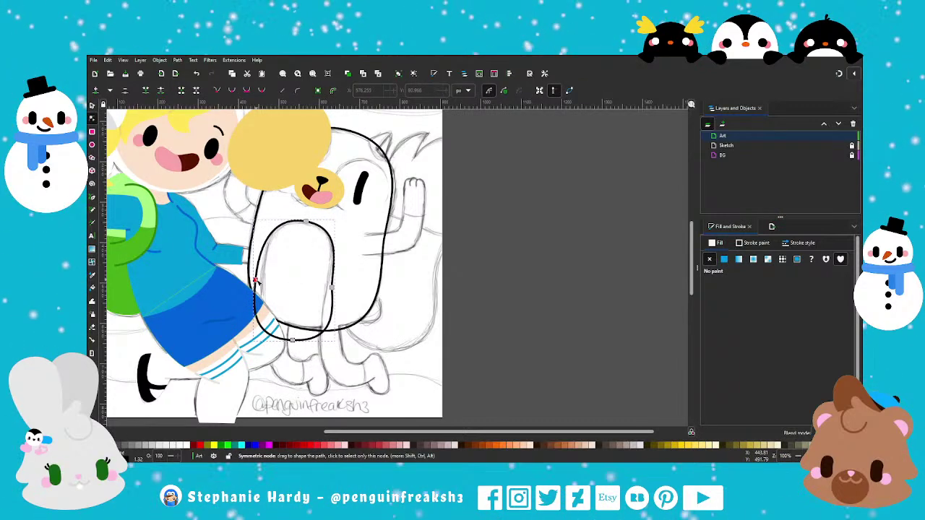
drag(254, 281, 262, 283)
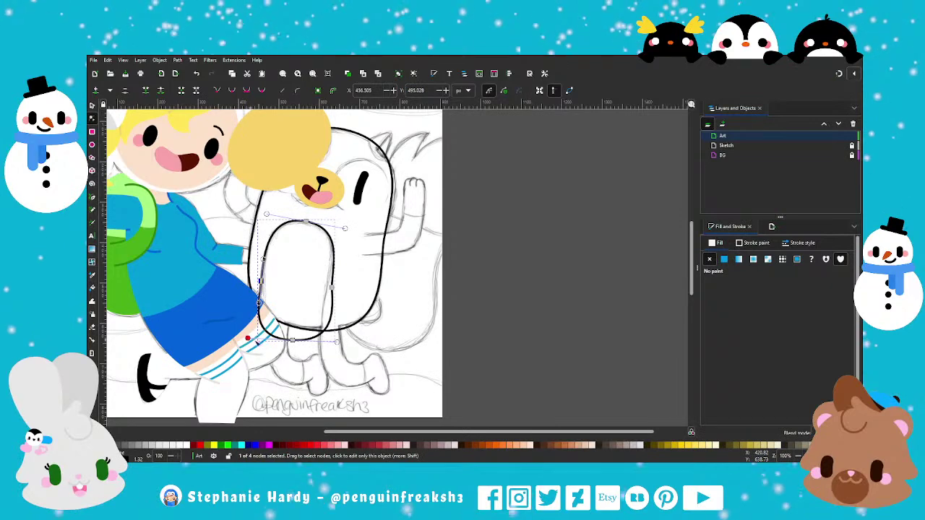
drag(332, 287, 326, 296)
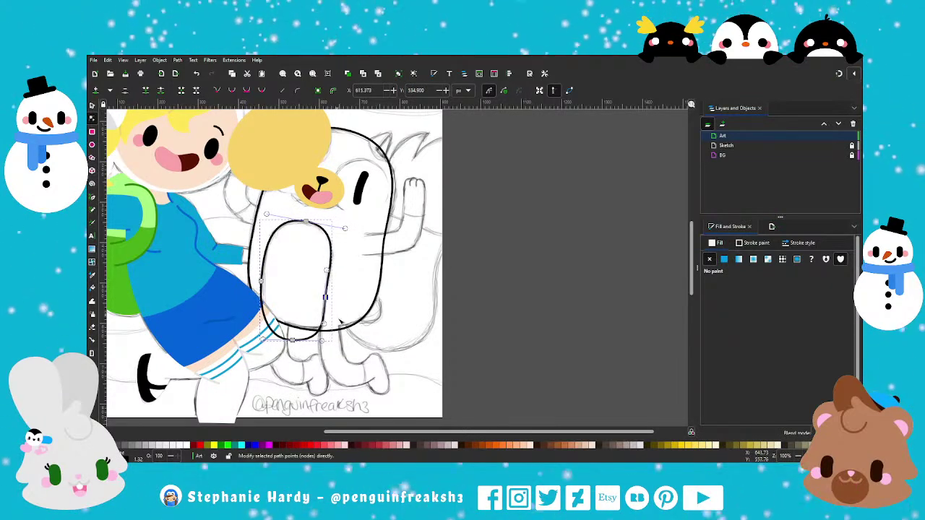
drag(345, 229, 341, 229)
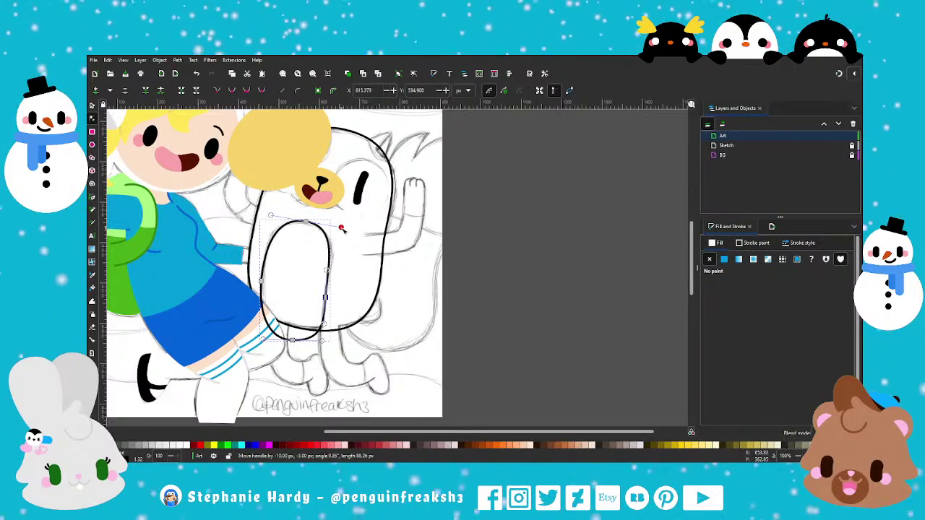
click(724, 259)
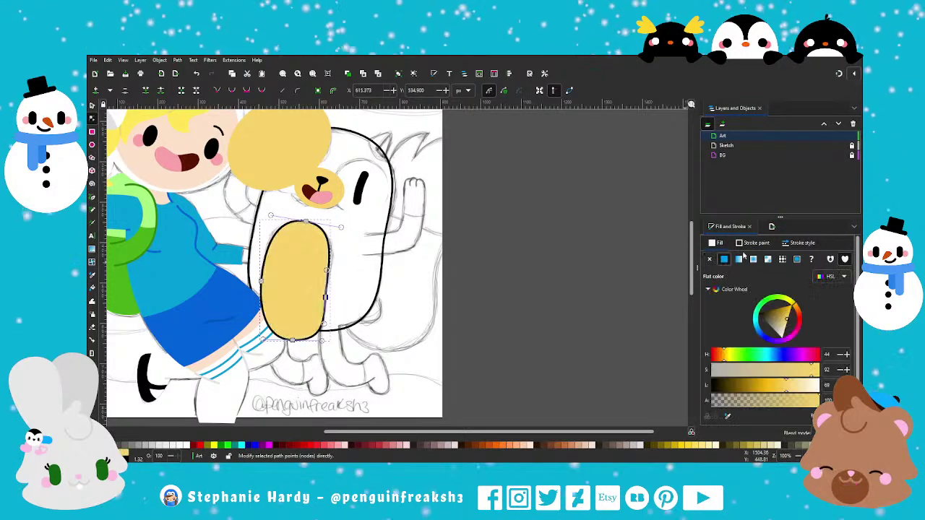
key(s)
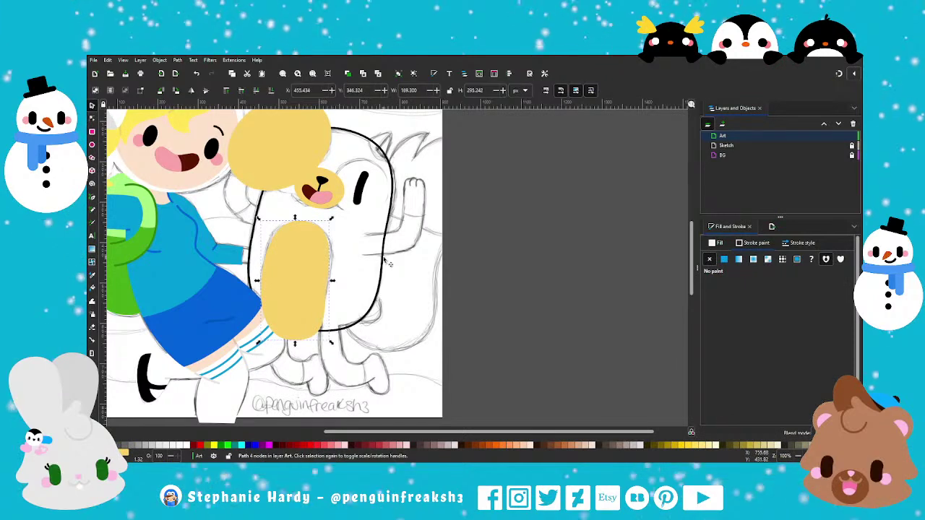
scroll(409, 256, up, 1)
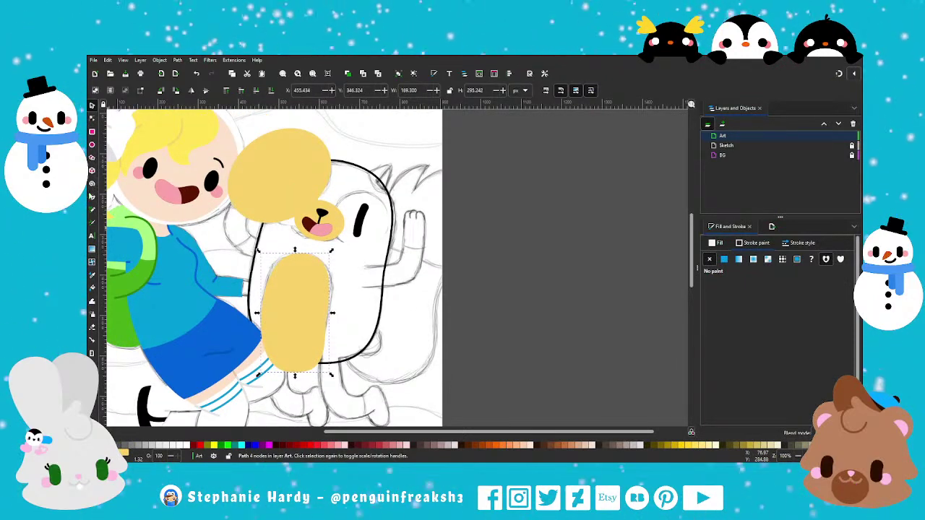
click(92, 197)
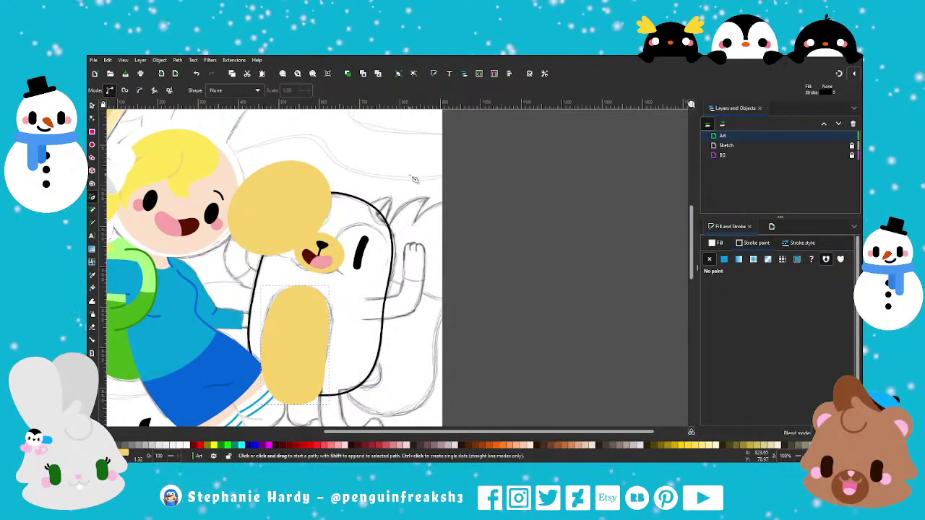
Step: Draw a triangle at Cake's other ear and slightly curve its lower edge
ctrl+scroll(397, 224, up, 3)
click(354, 208)
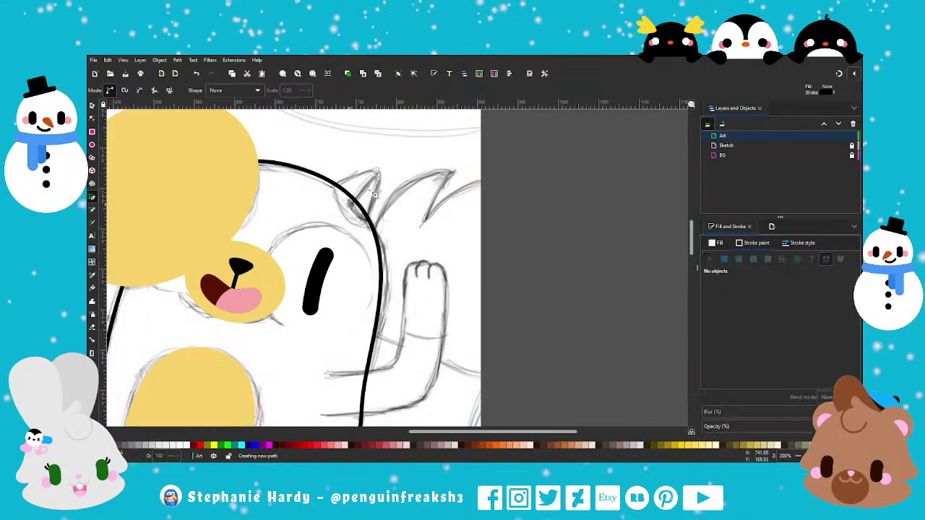
click(371, 219)
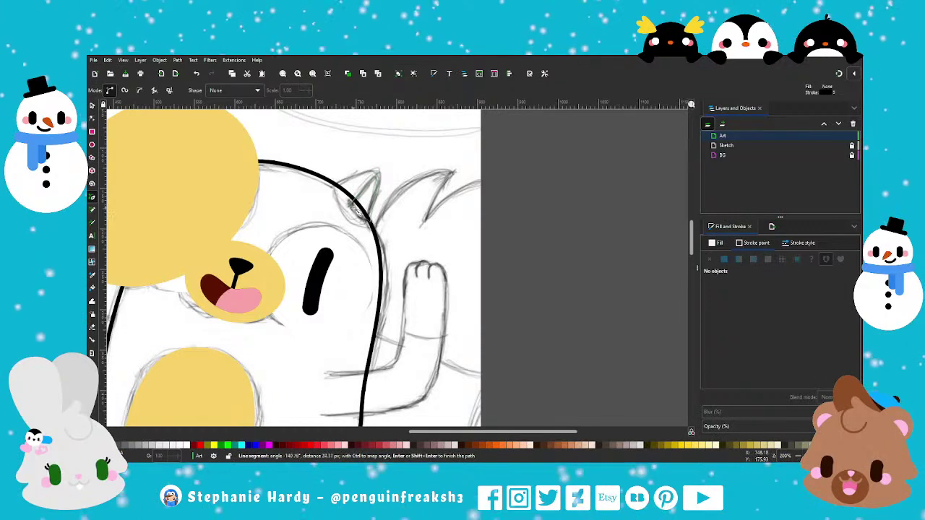
click(379, 172)
click(354, 206)
key(n)
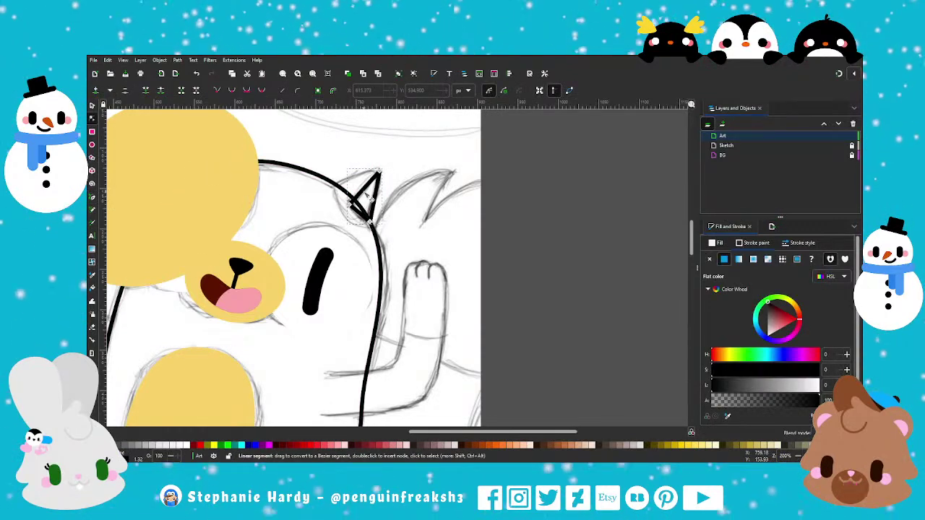
drag(377, 172, 354, 193)
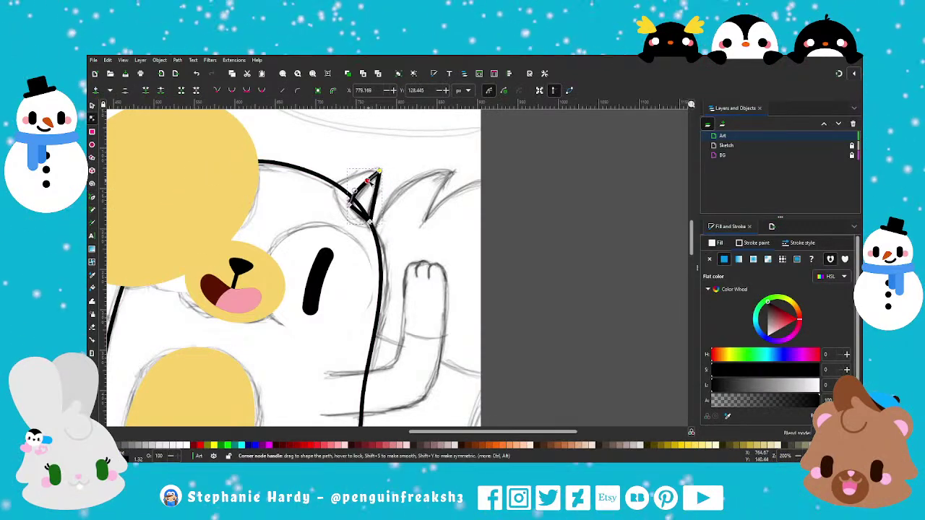
key(ctrl+z)
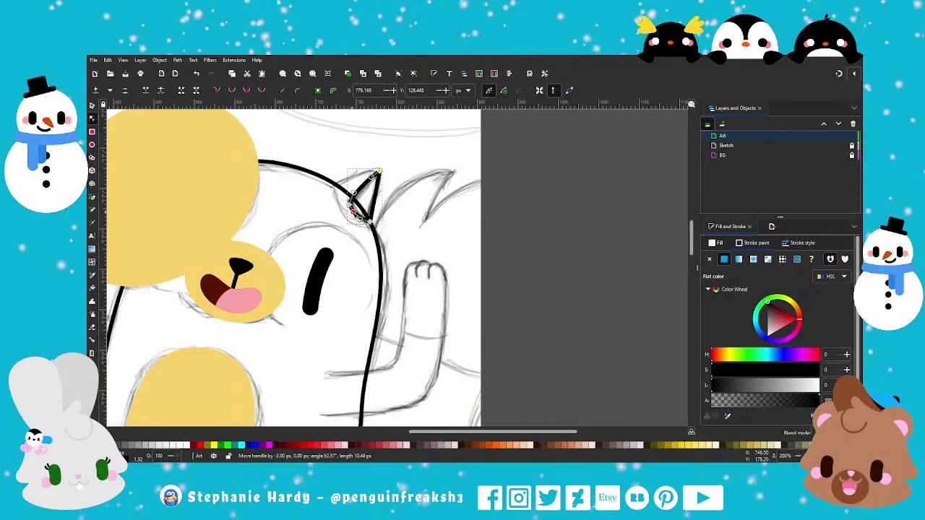
drag(367, 221, 362, 219)
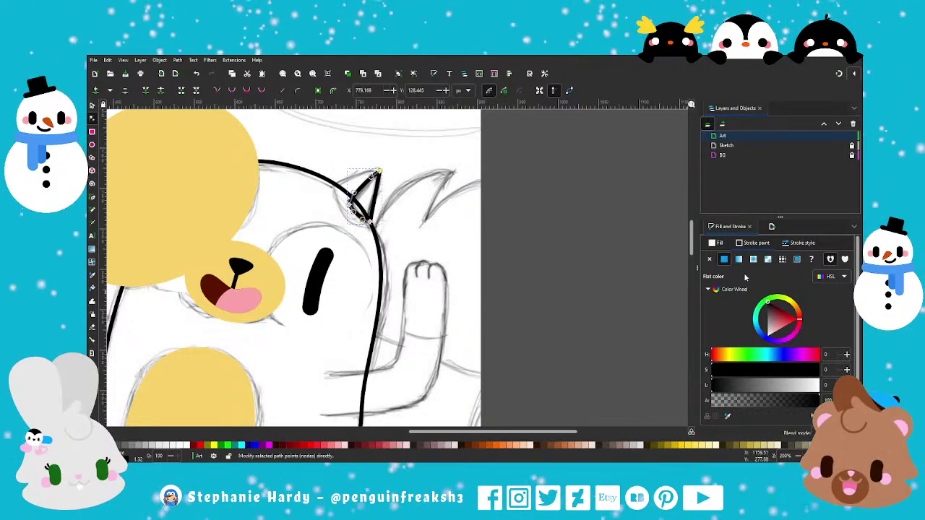
Step: Fill the ear triangle with the tongue's pink using the dropper
click(710, 261)
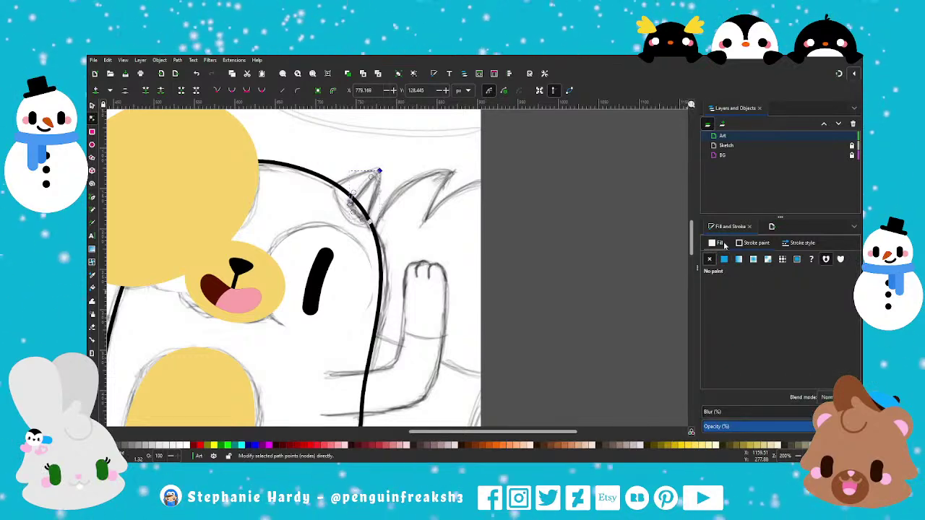
key(ctrl+shift+v)
key(d)
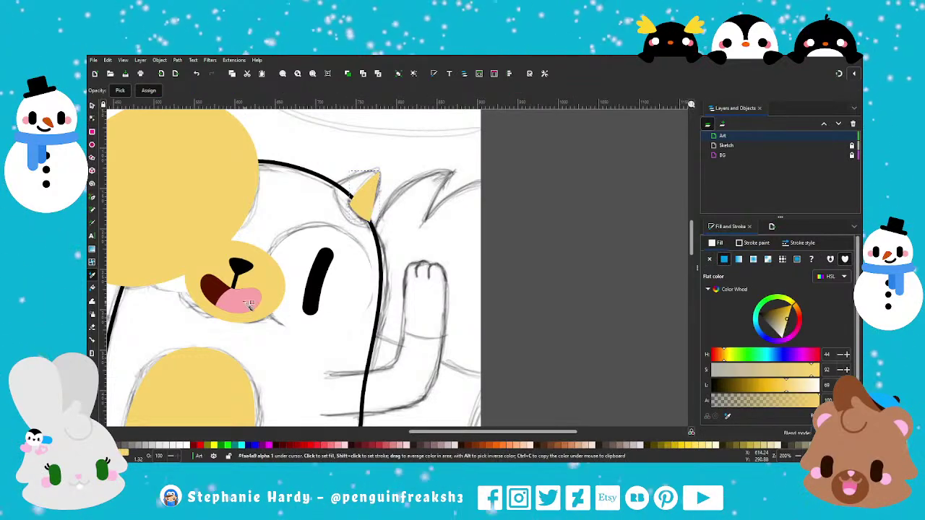
click(240, 296)
Step: Draw an outline shape around the pink ear and bow its left and top edges
key(b)
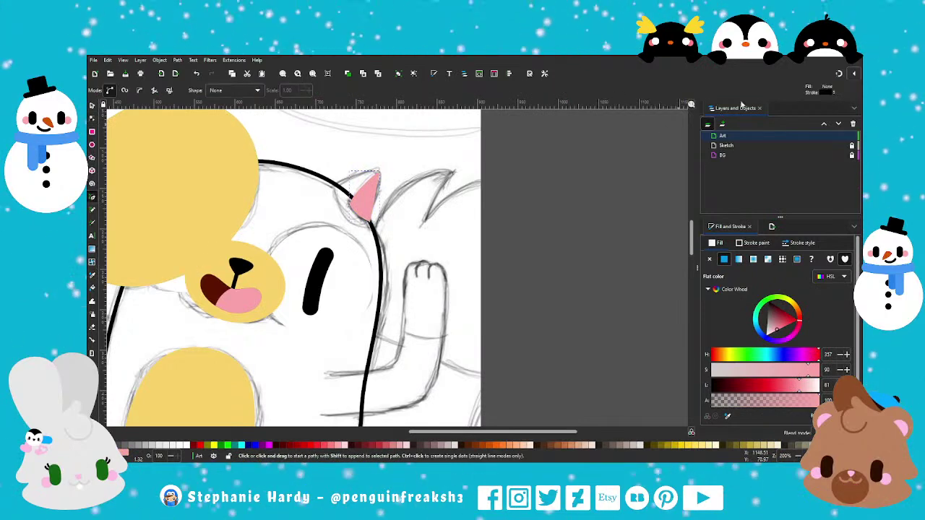
click(378, 172)
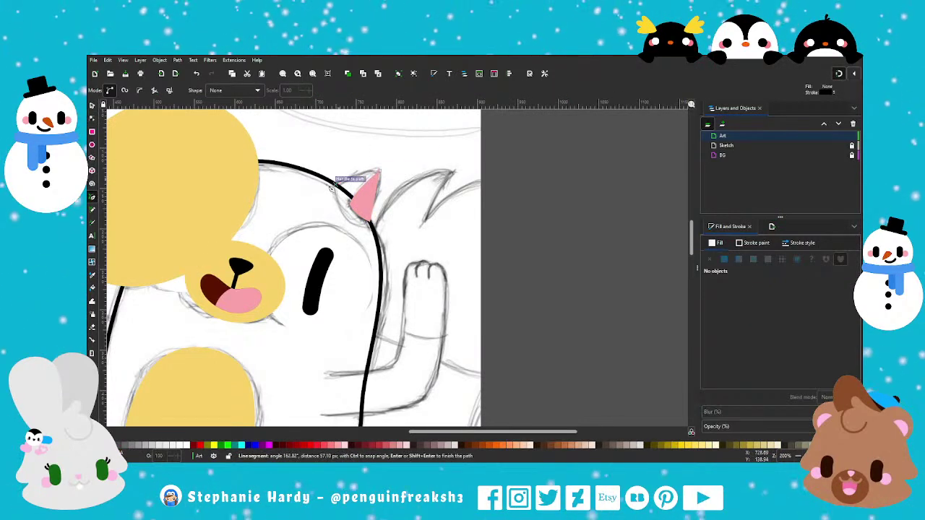
click(373, 224)
click(378, 172)
key(n)
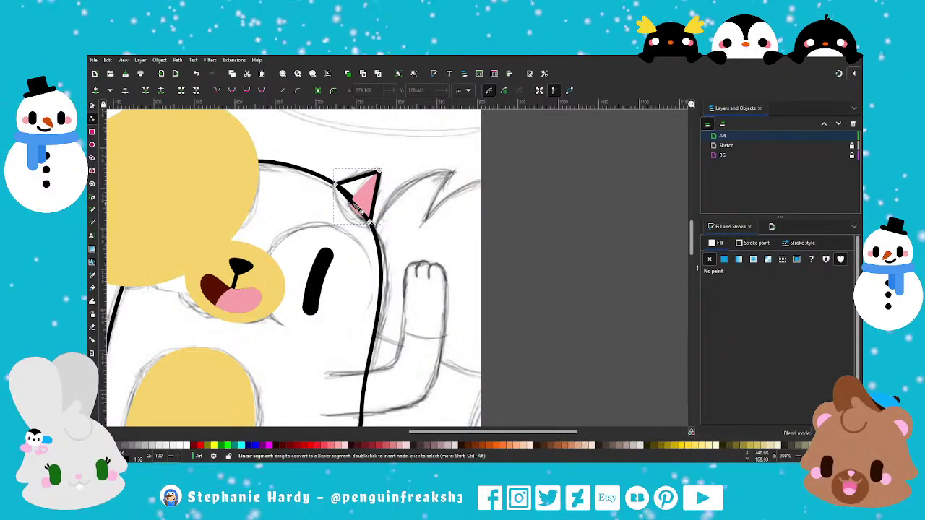
drag(354, 205, 348, 231)
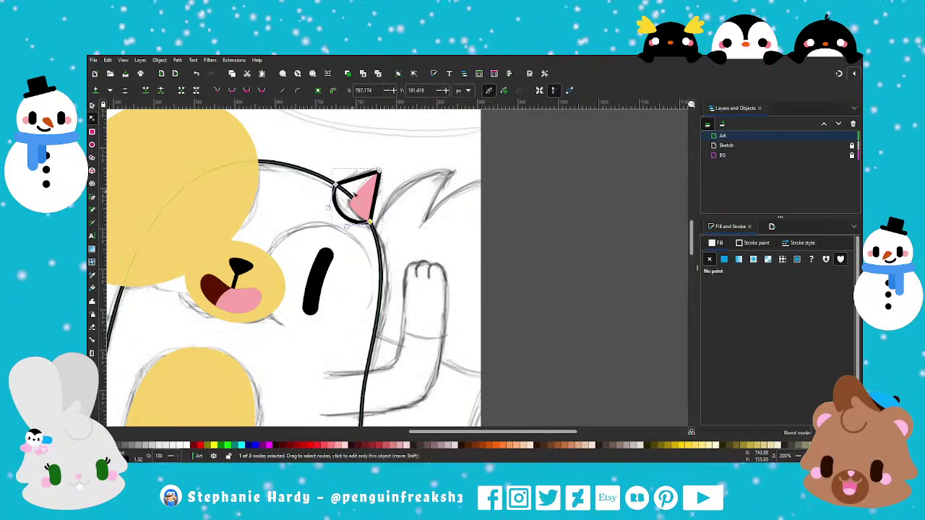
drag(356, 180, 366, 183)
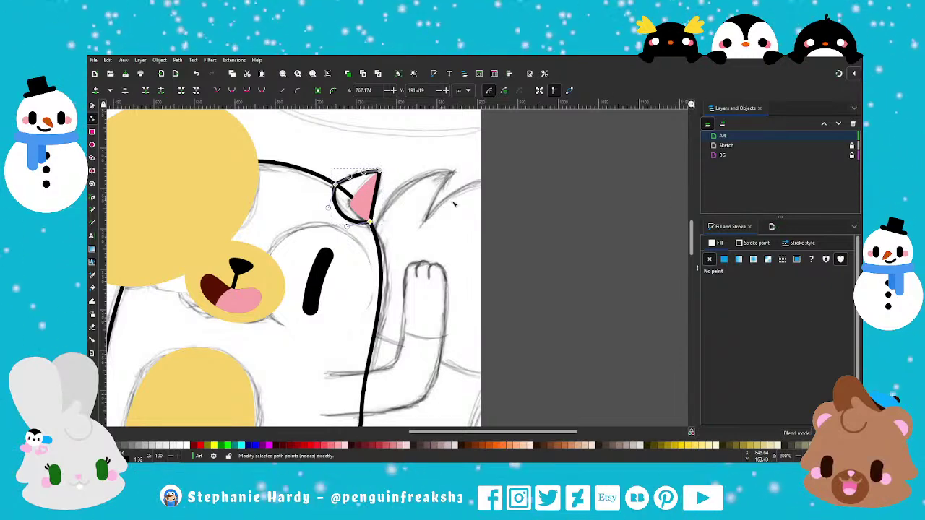
Step: Fill the ear shape with the head's yellow and lower it beneath the pink inner ear
click(724, 258)
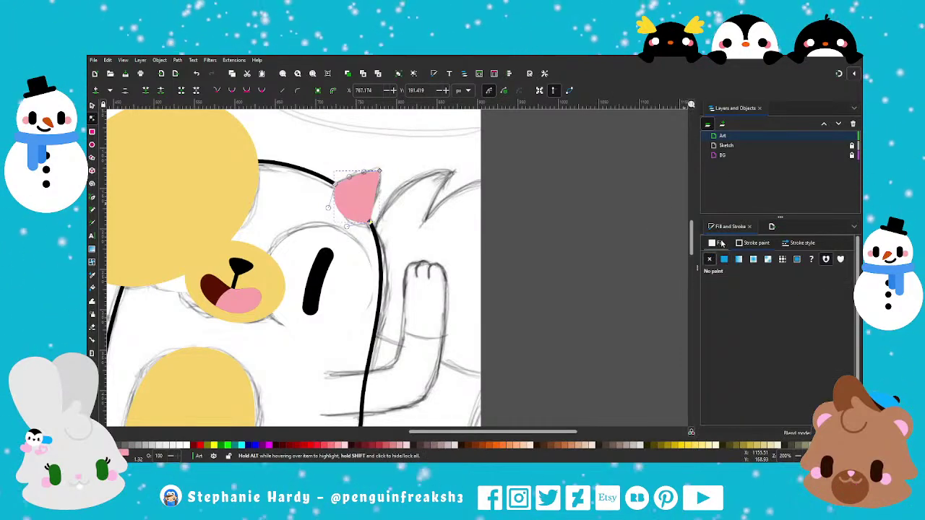
click(727, 417)
click(232, 217)
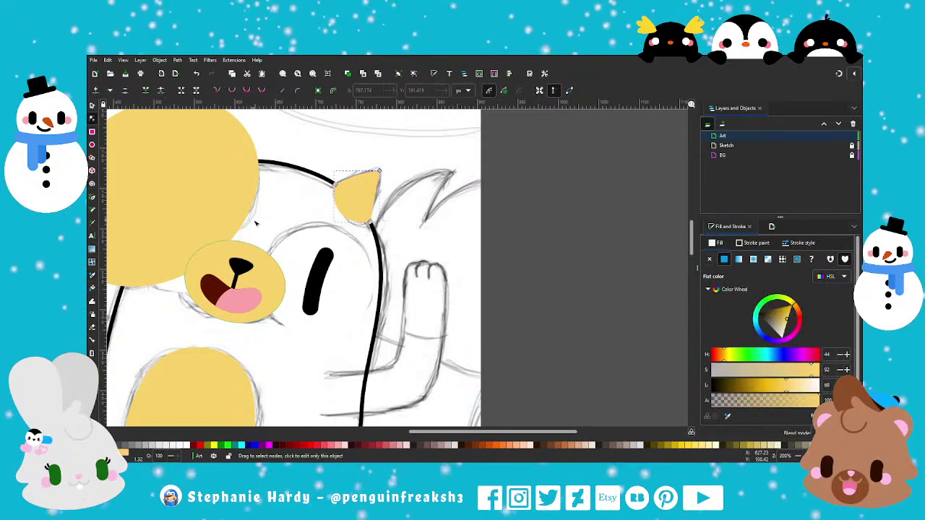
key(s)
click(255, 91)
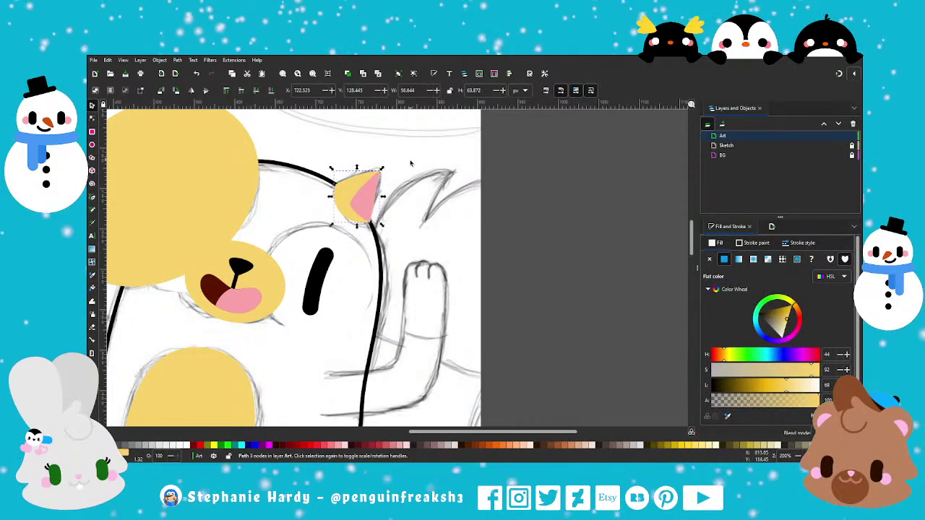
key(Escape)
scroll(409, 163, down, 1)
scroll(412, 180, down, 1)
Step: Fill Cake's body outline with flat white
scroll(415, 206, down, 1)
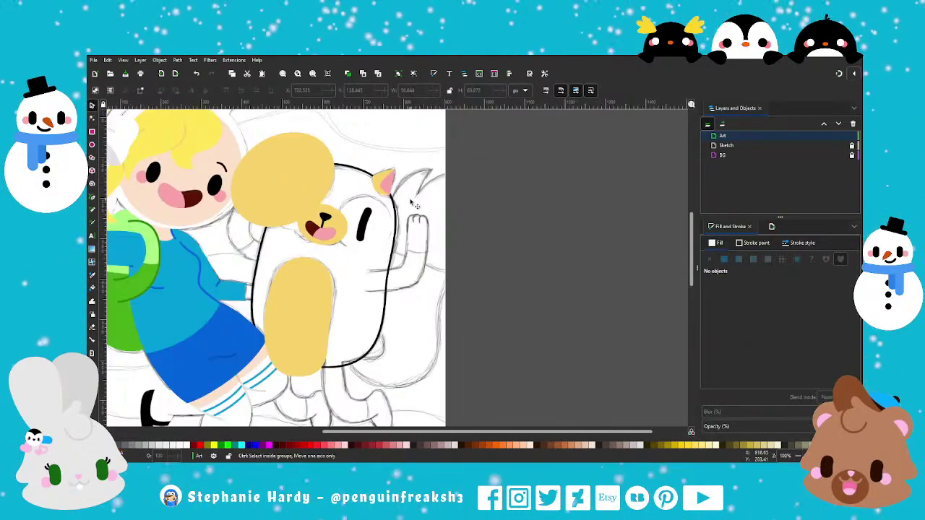
scroll(420, 207, down, 1)
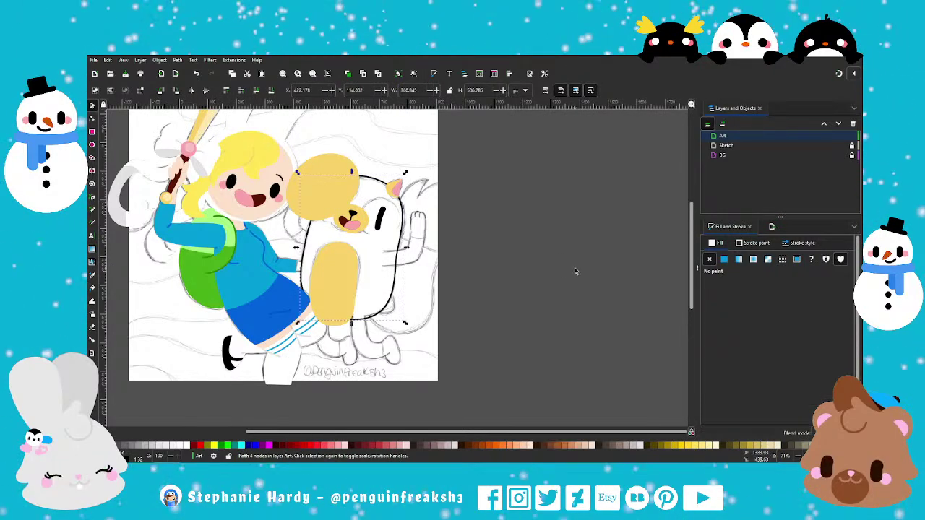
key(ctrl+z)
click(725, 259)
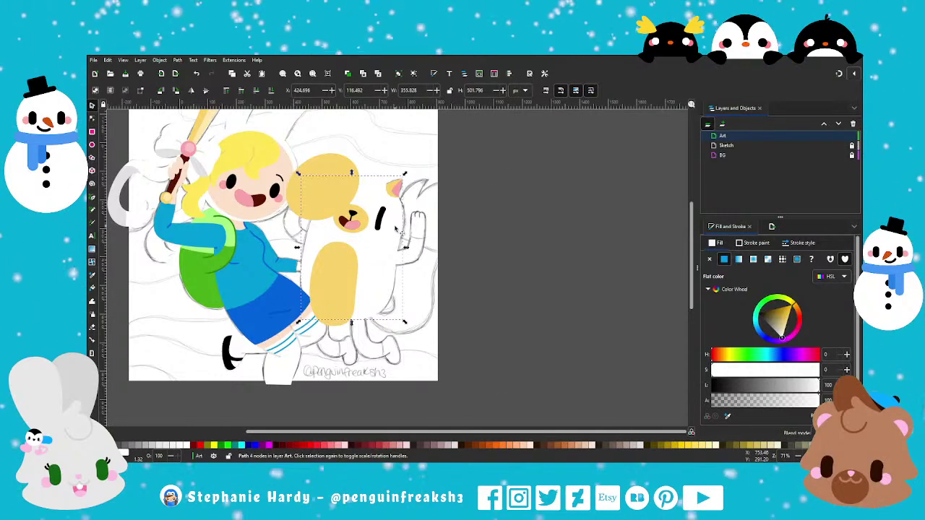
Step: Give the circle around the right eye a black outline
click(396, 230)
click(755, 243)
click(724, 259)
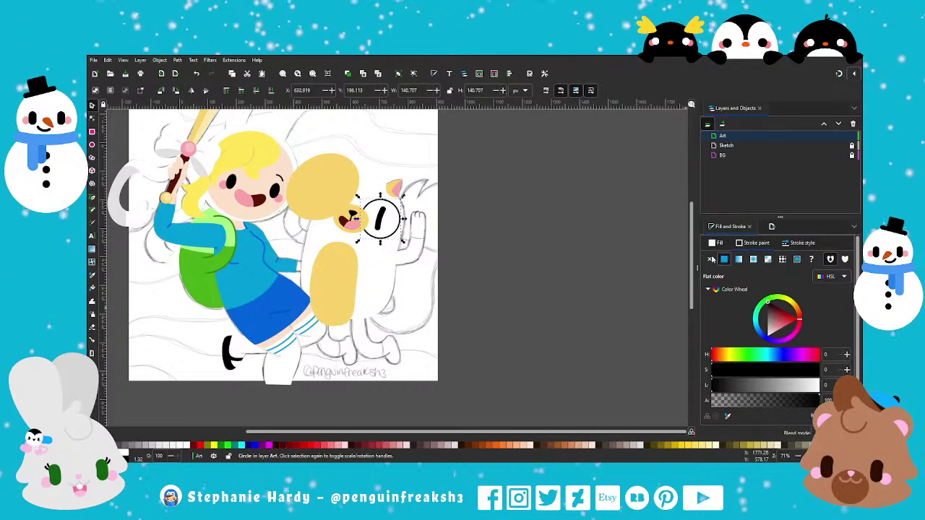
Step: Intersect the yellow belly with the white body so the belly fits inside it
click(337, 203)
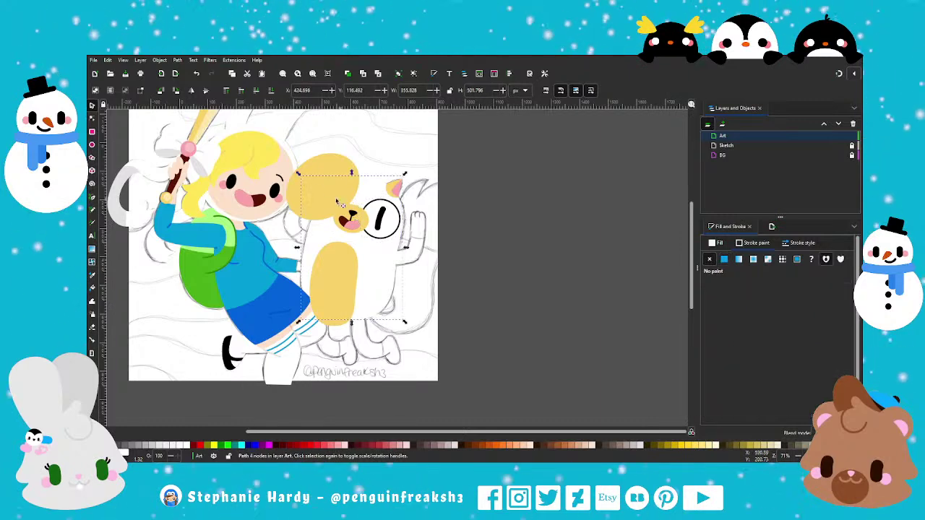
shift+click(316, 201)
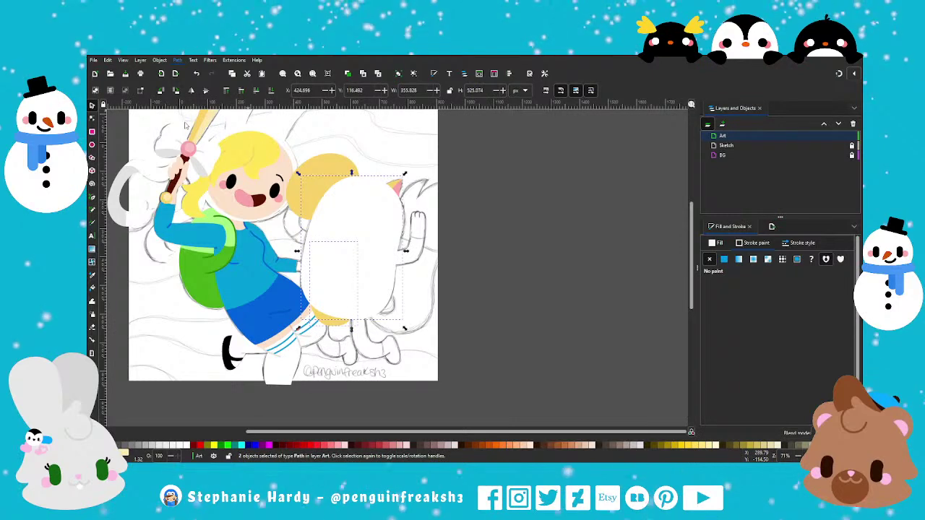
key(ctrl+asterisk)
Step: Ring the right eye's circle with the head's yellow using the dropper
ctrl+scroll(389, 216, up, 1)
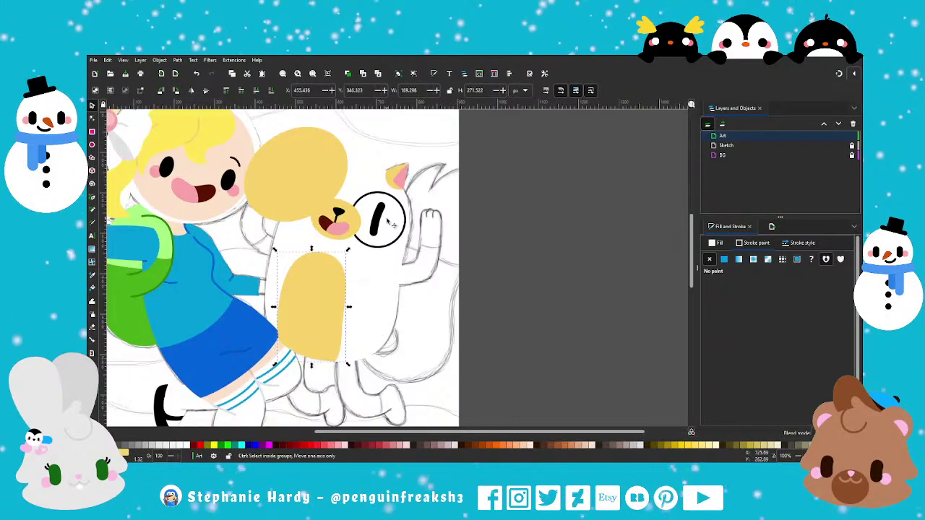
click(377, 217)
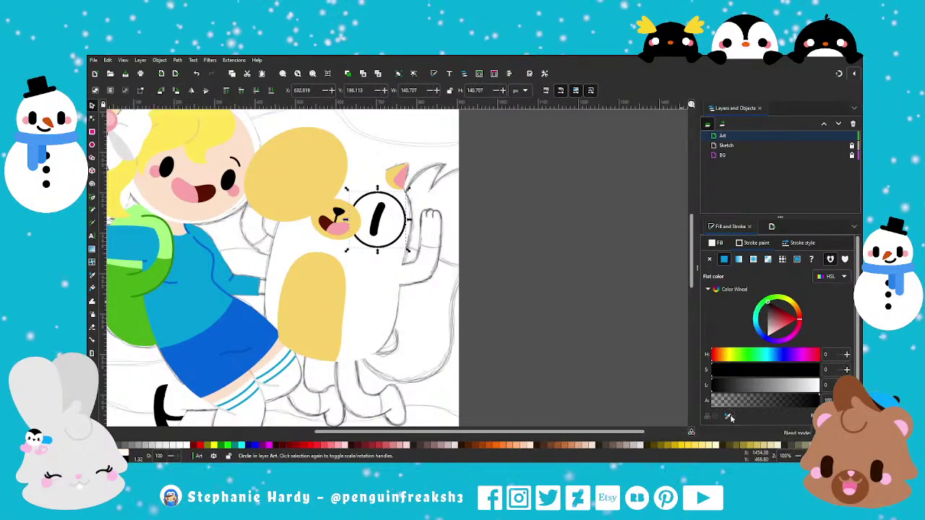
key(d)
shift+click(295, 206)
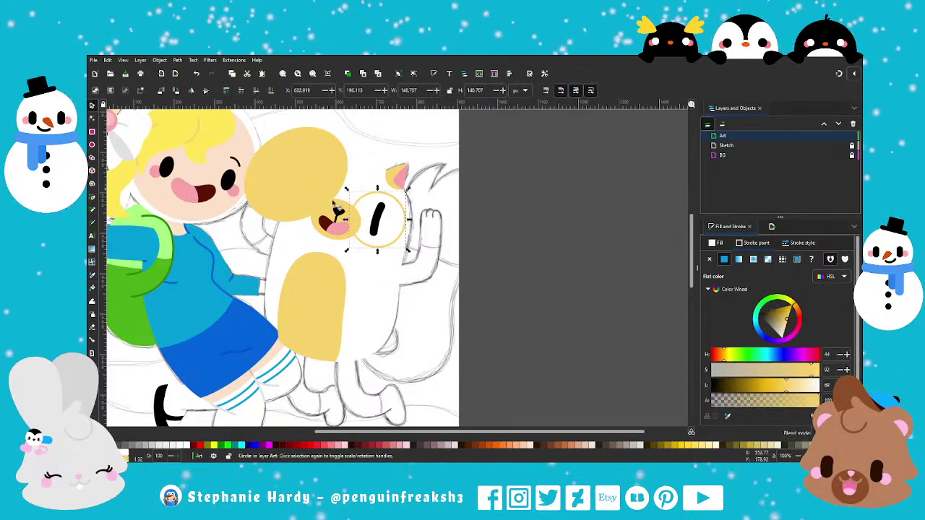
key(ctrl+z)
key(ctrl+z)
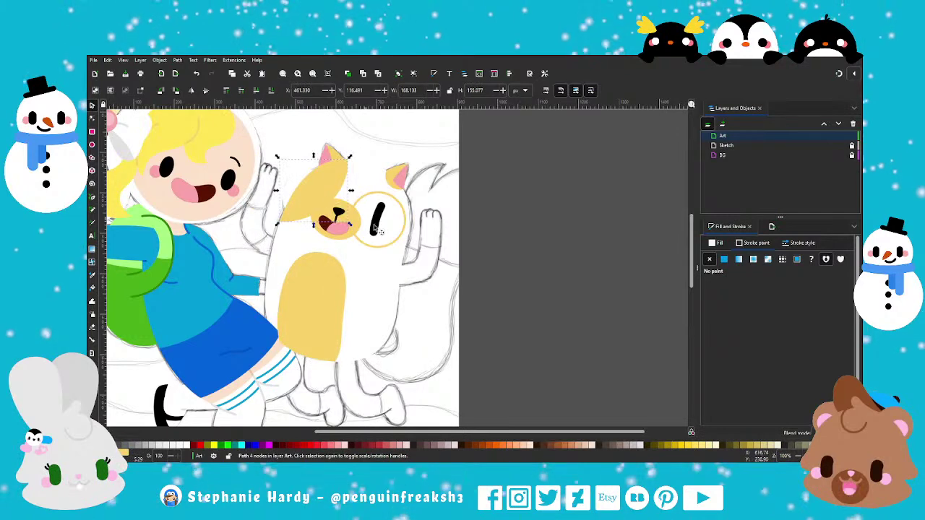
key(ctrl+z)
Step: Restack the yellow head patch so it sits above the white body
click(257, 91)
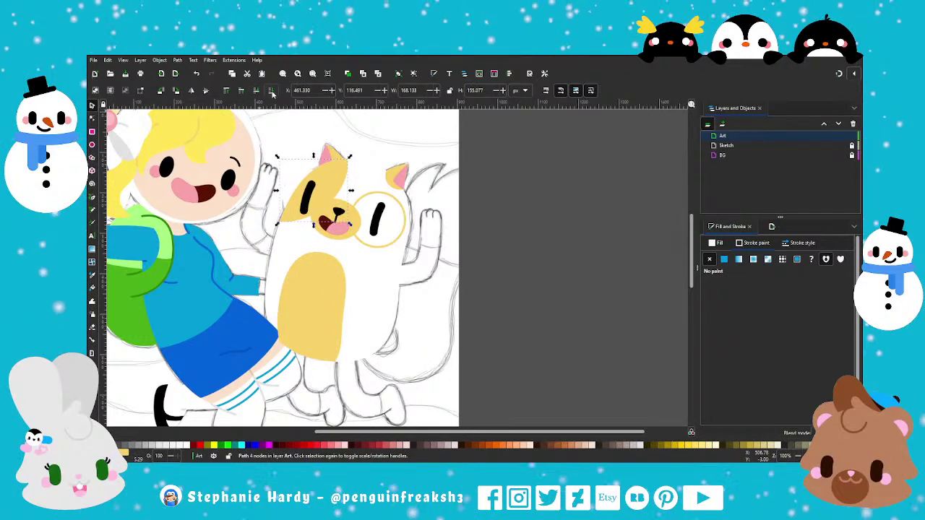
click(257, 91)
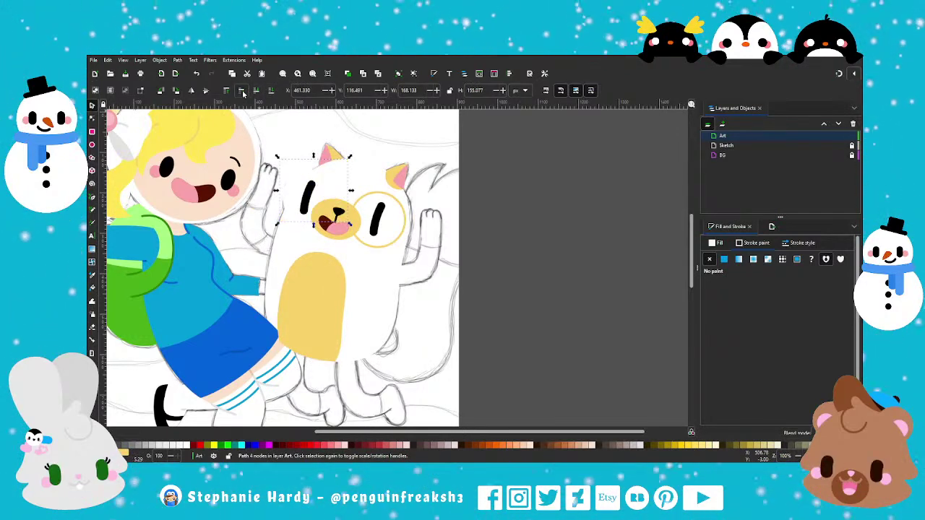
click(241, 92)
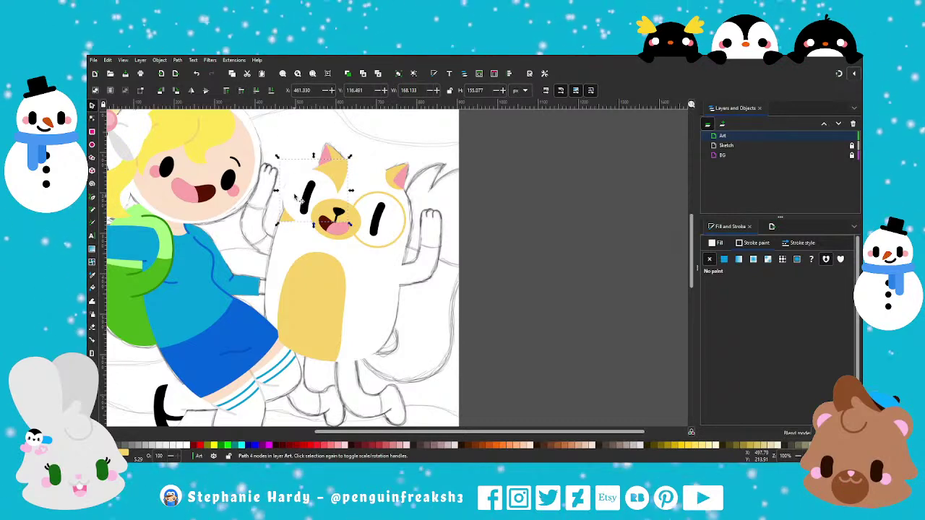
Step: Give the left eye's circle a flat outline colour and deselect everything
click(295, 198)
click(724, 260)
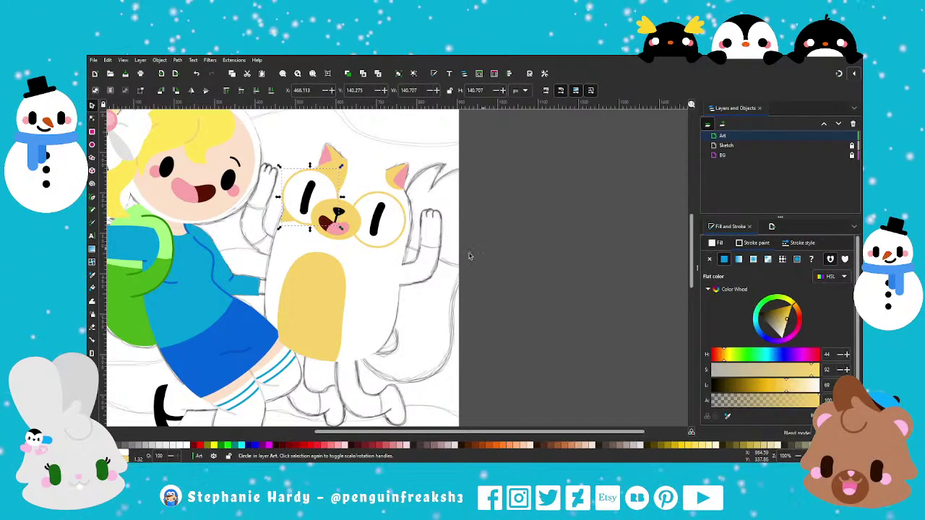
key(Escape)
scroll(399, 230, down, 1)
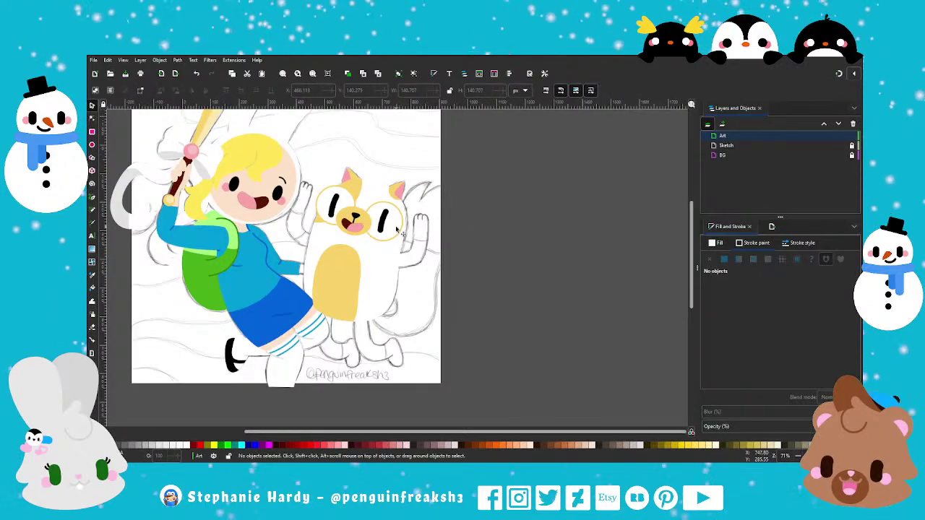
Step: View the whole drawing and save it as Fionna_and_Cake.svg
scroll(383, 226, up, 1)
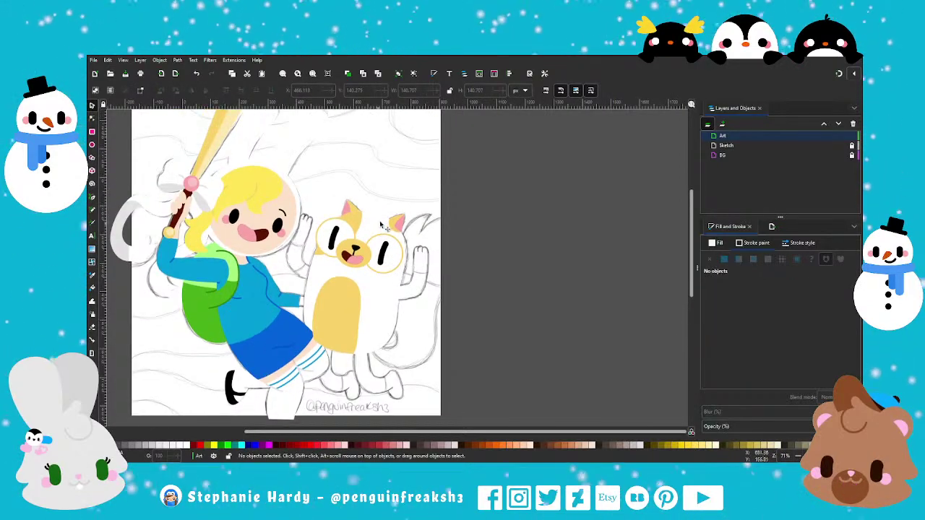
scroll(277, 190, down, 1)
key(ctrl+s)
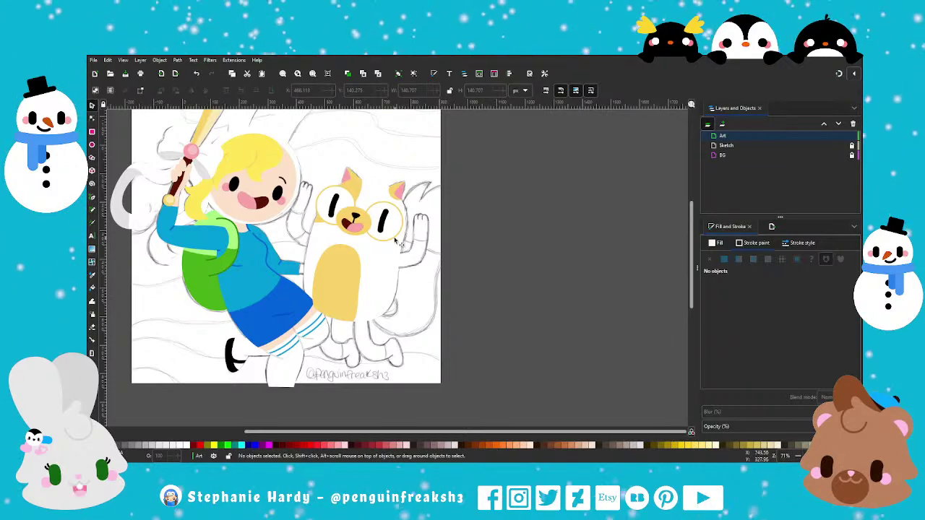
Step: Trace a rough closed outline of Cake's raised arm with the Pen tool
scroll(397, 257, up, 1)
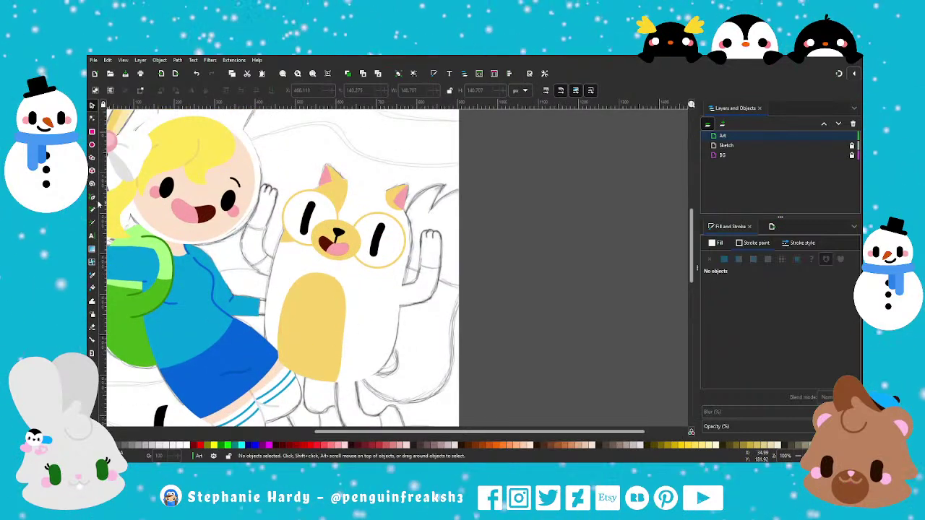
key(b)
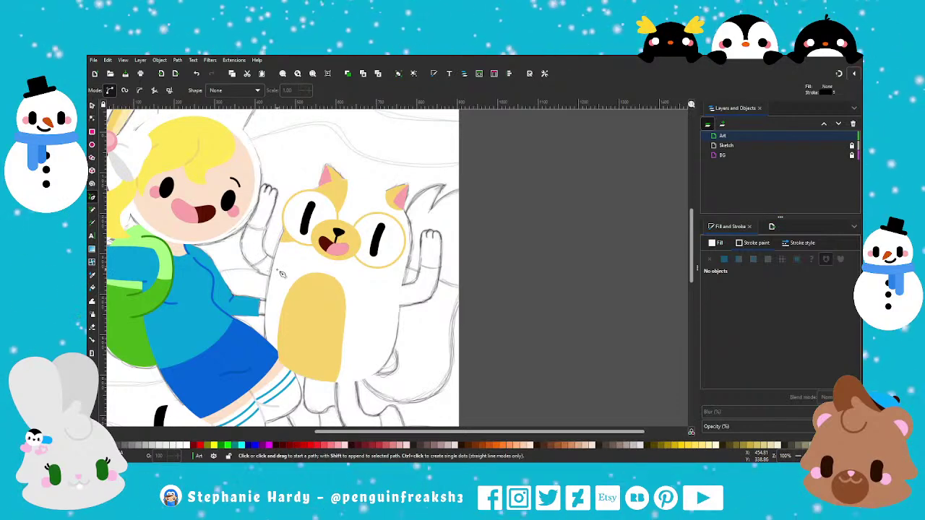
scroll(282, 273, up, 1)
scroll(304, 316, up, 1)
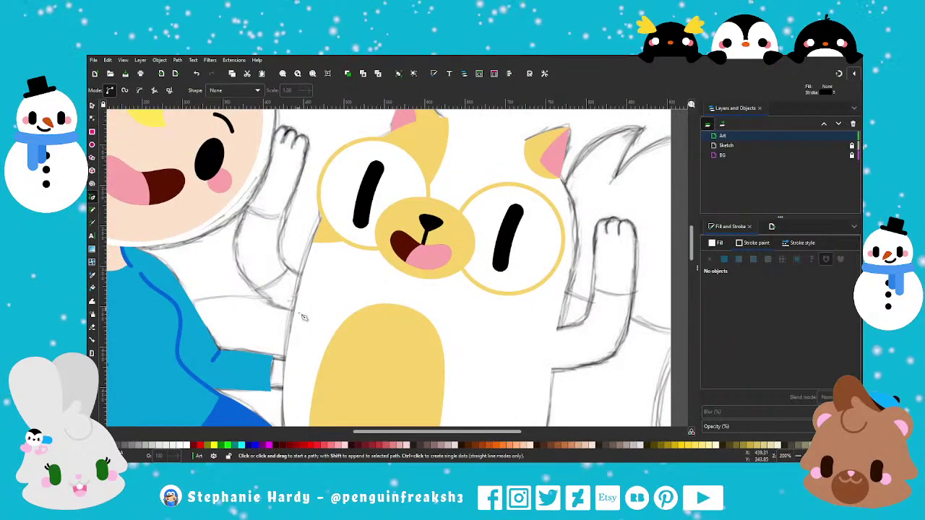
click(298, 313)
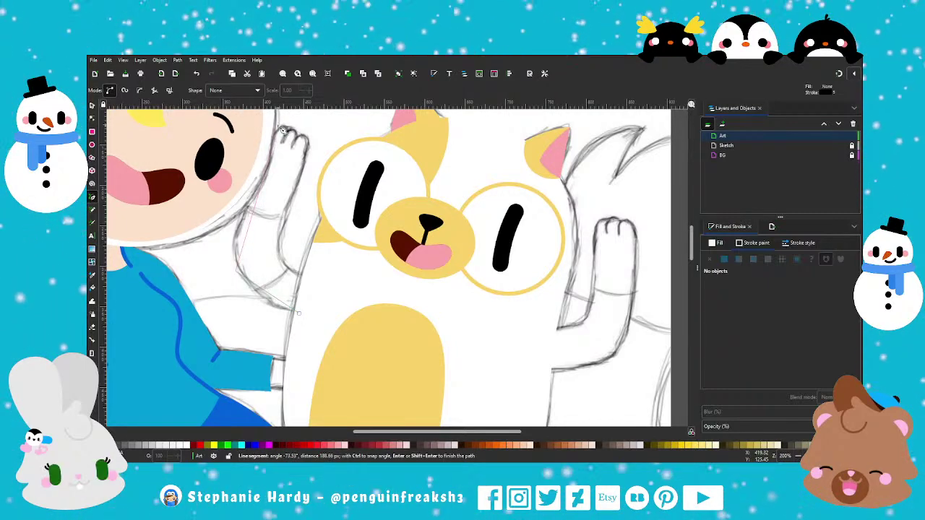
click(285, 130)
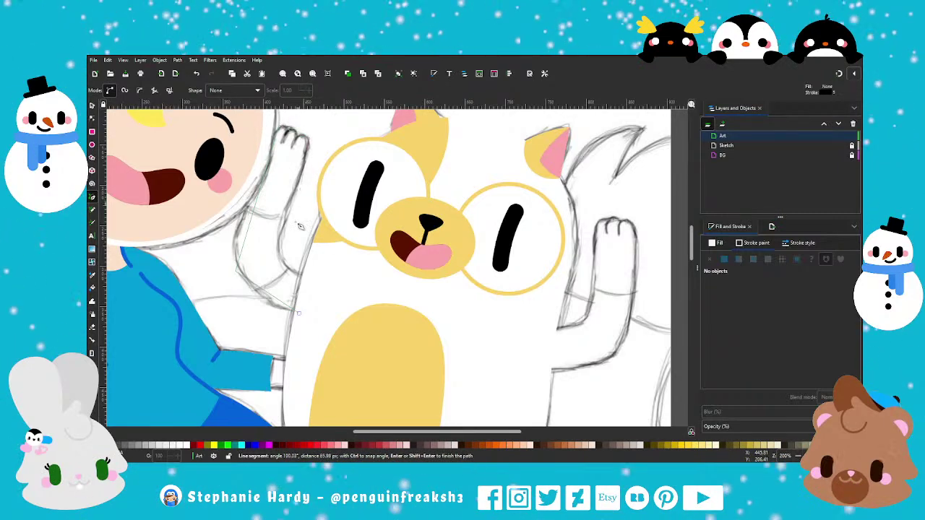
click(267, 242)
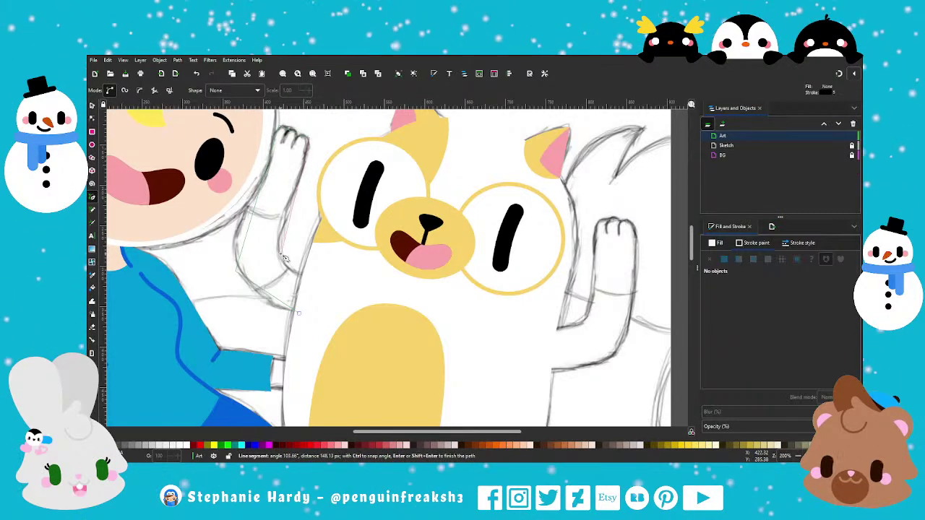
click(299, 315)
Step: Bend the arm outline's straight sides into curves
click(92, 118)
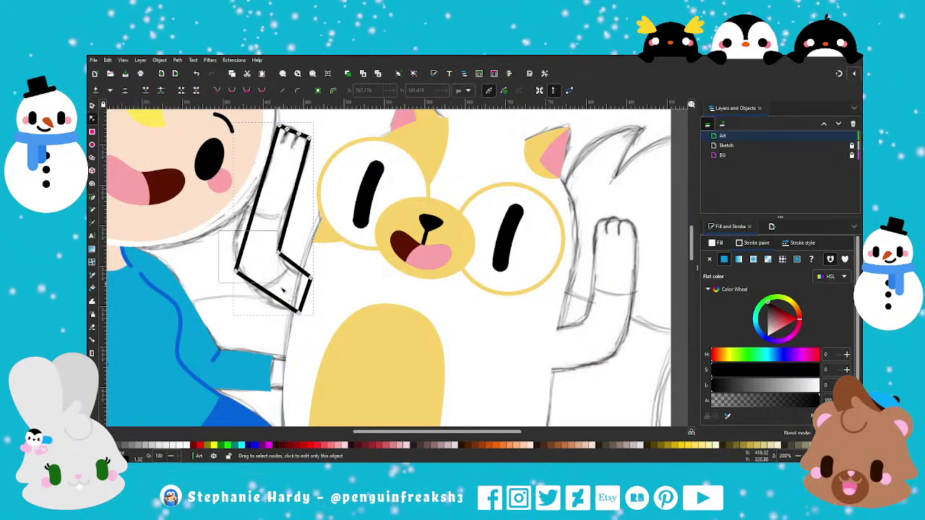
mouse_move(257, 199)
mouse_down()
mouse_move(245, 206)
mouse_move(284, 176)
mouse_move(292, 181)
mouse_up()
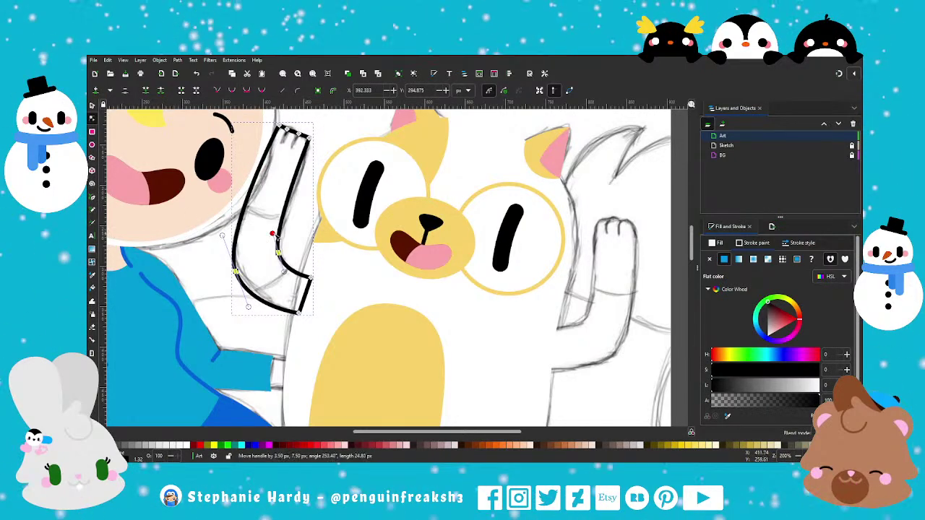
drag(222, 236, 229, 243)
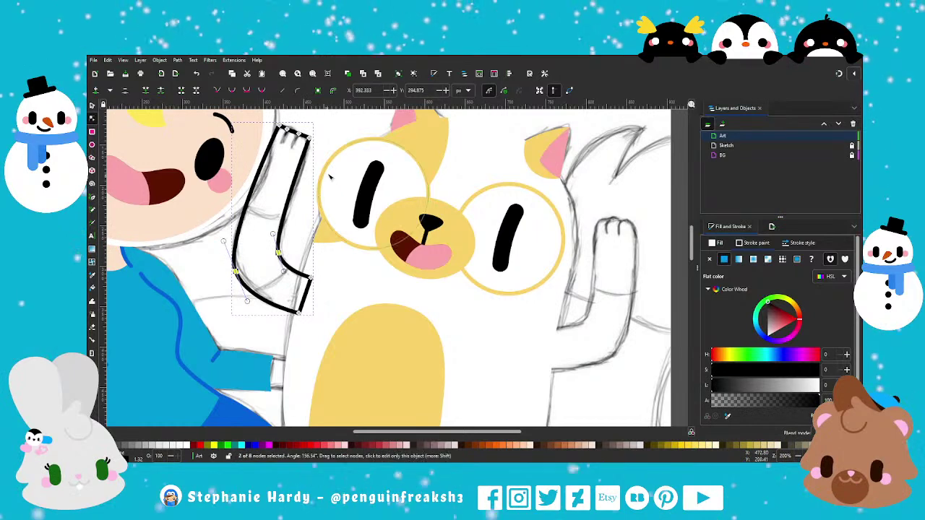
scroll(326, 223, up, 1)
scroll(325, 223, up, 1)
Step: Smooth the hand's top nodes and reshape the top curve into rounded finger bumps
click(313, 226)
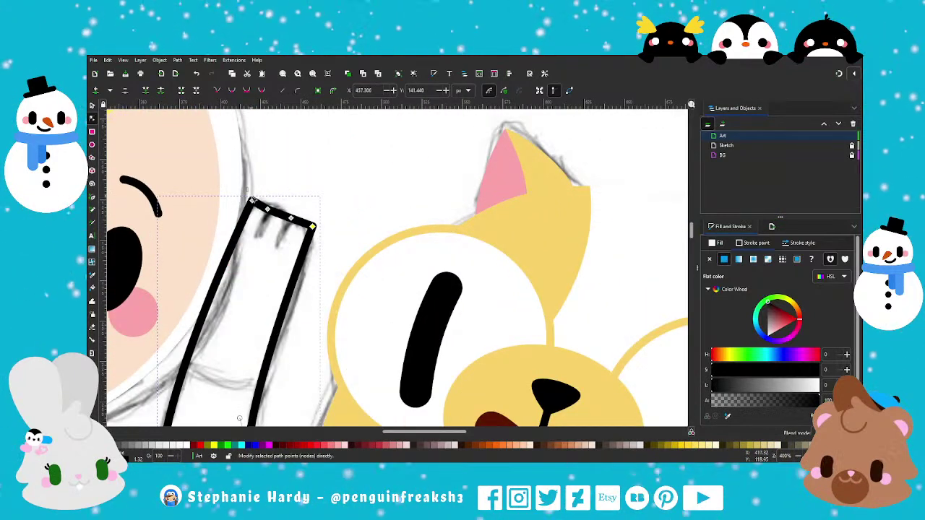
key(shift+s)
mouse_move(302, 183)
mouse_down()
mouse_move(261, 182)
mouse_move(318, 205)
mouse_up()
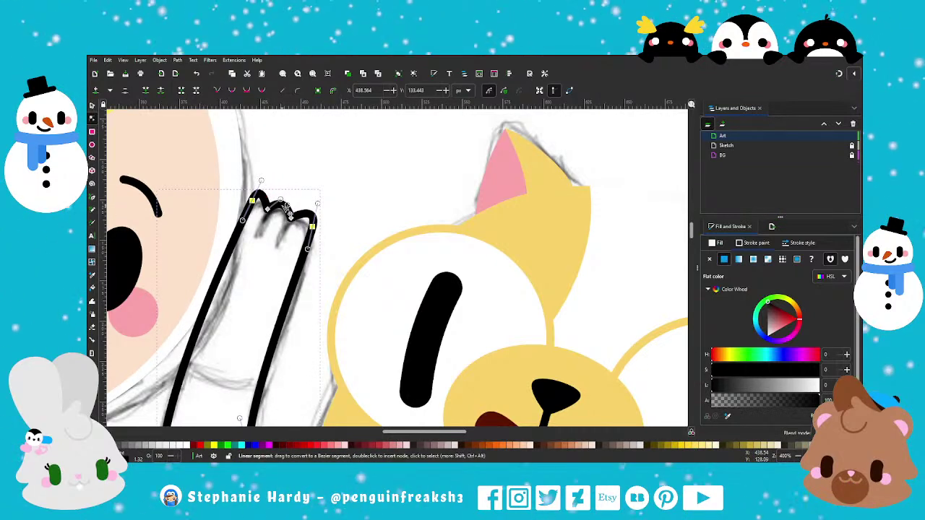
drag(312, 226, 308, 240)
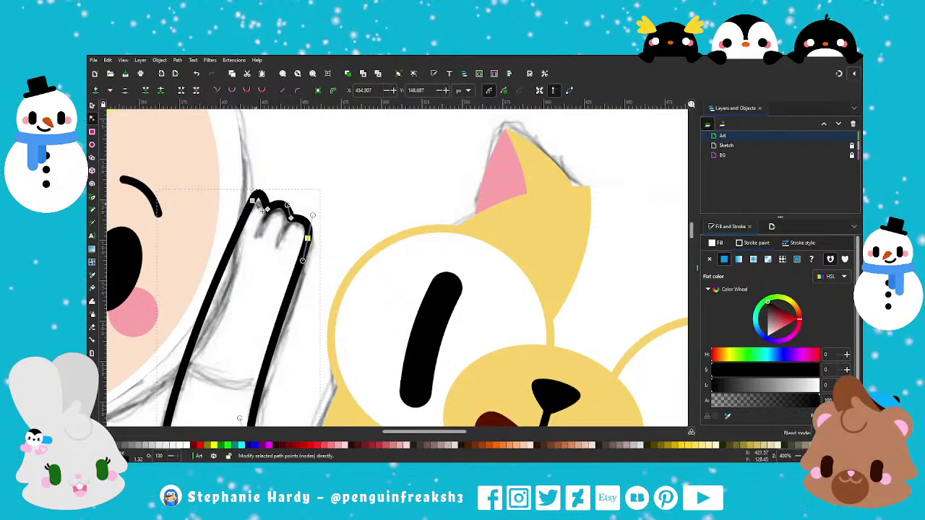
drag(253, 201, 244, 210)
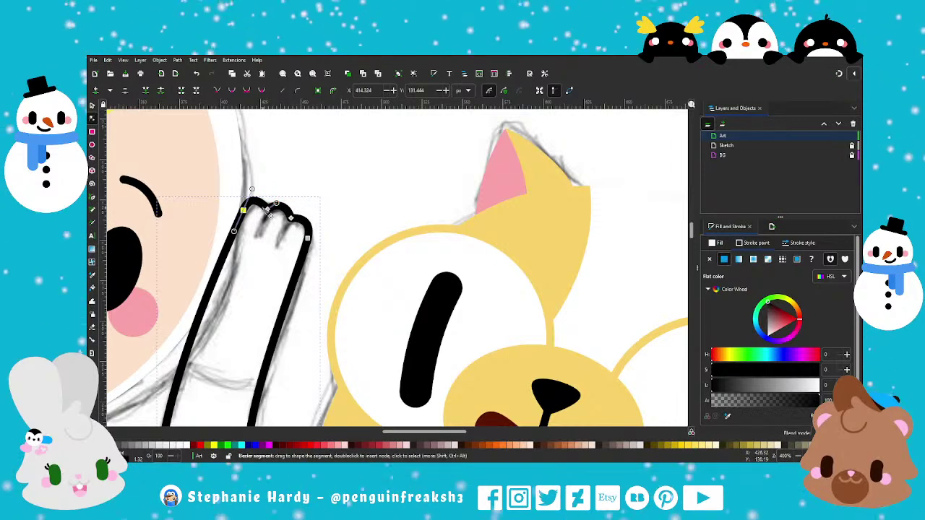
click(267, 210)
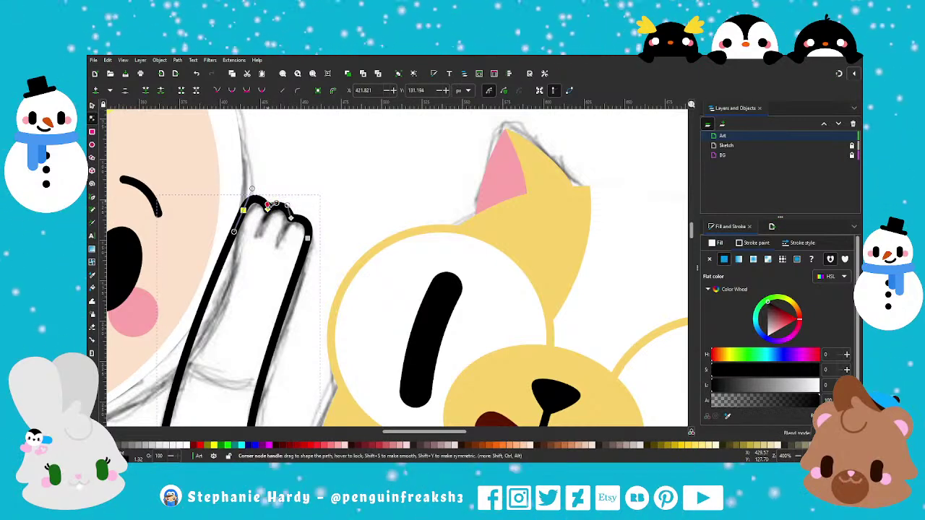
drag(269, 207, 241, 214)
Step: Move the arm outline's bottom end slightly down and left
ctrl+scroll(333, 208, down, 2)
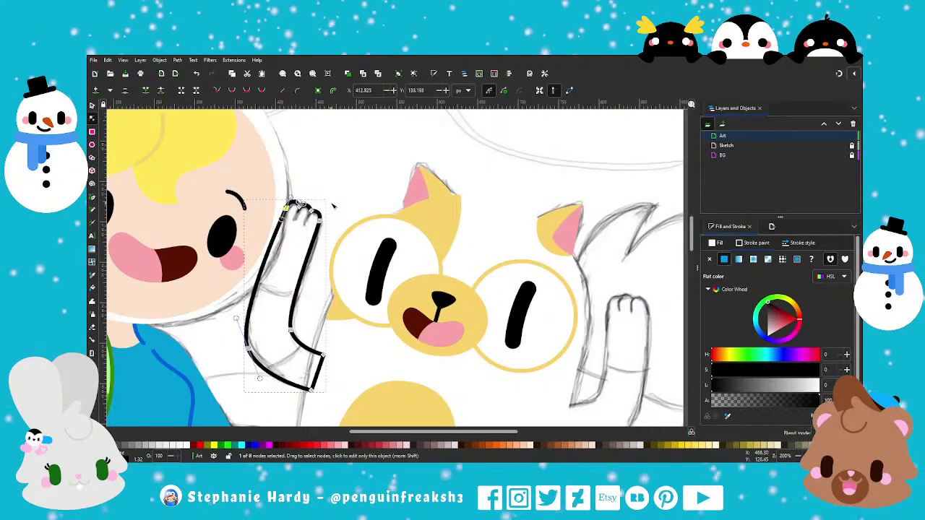
key(s)
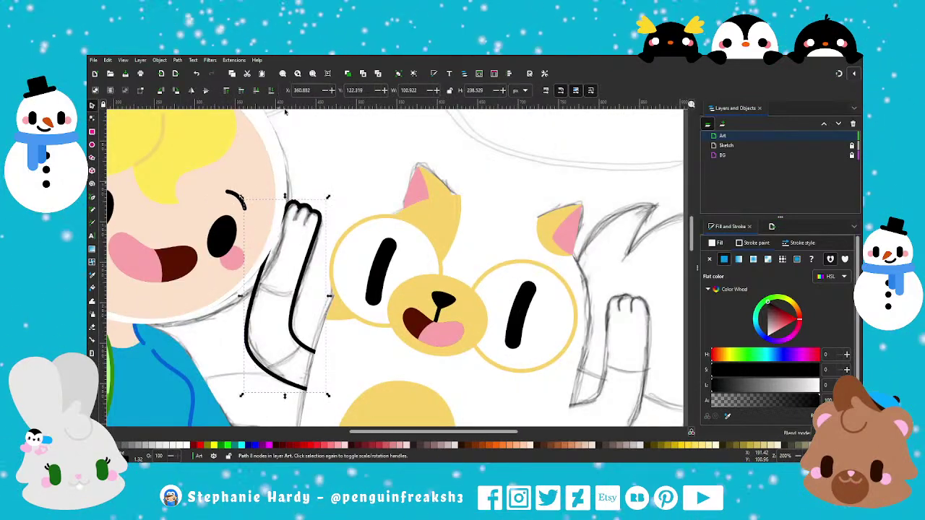
click(341, 176)
scroll(340, 262, down, 1)
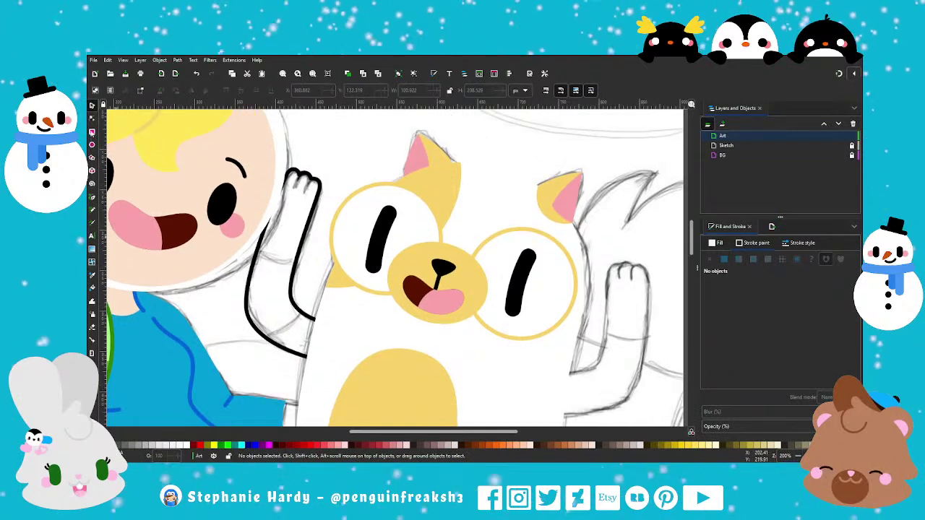
key(n)
click(248, 316)
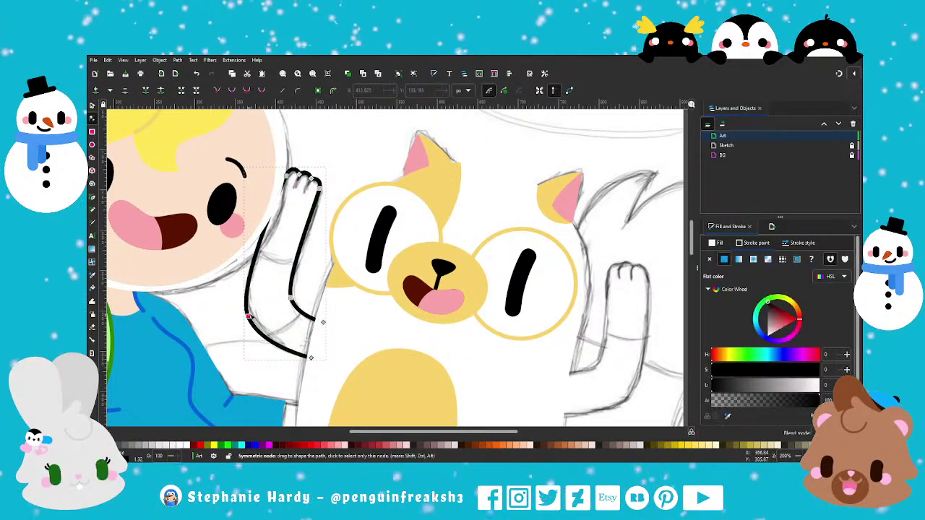
drag(310, 358, 308, 363)
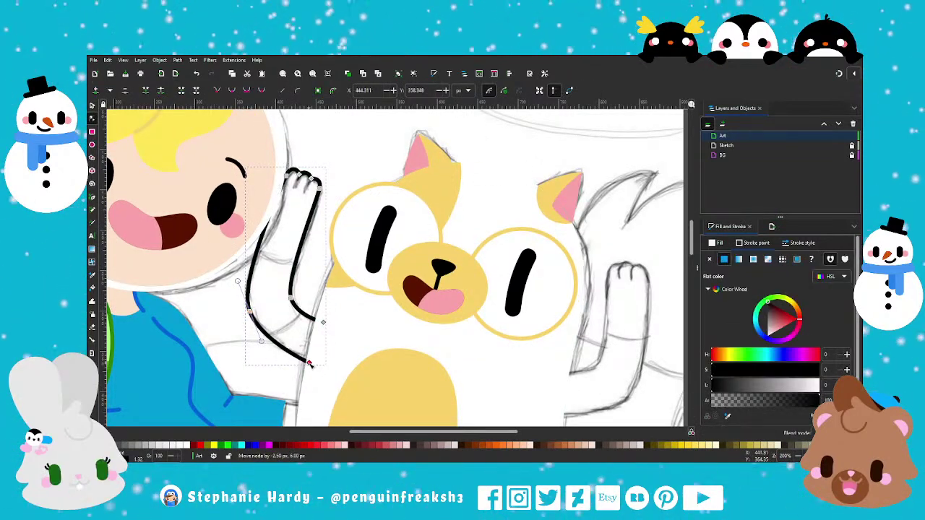
Step: Draw a short finger line inside the paw and shift it right and down
click(92, 201)
ctrl+scroll(276, 180, up, 2)
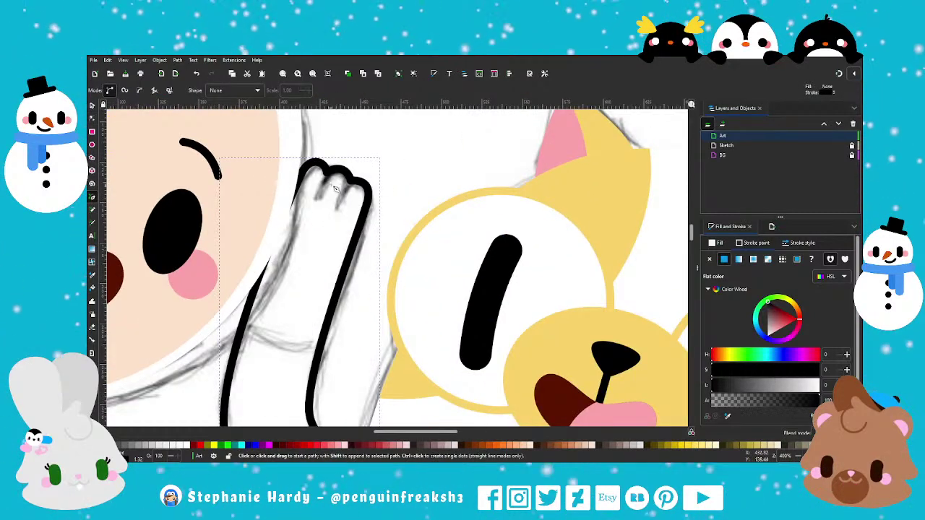
click(330, 161)
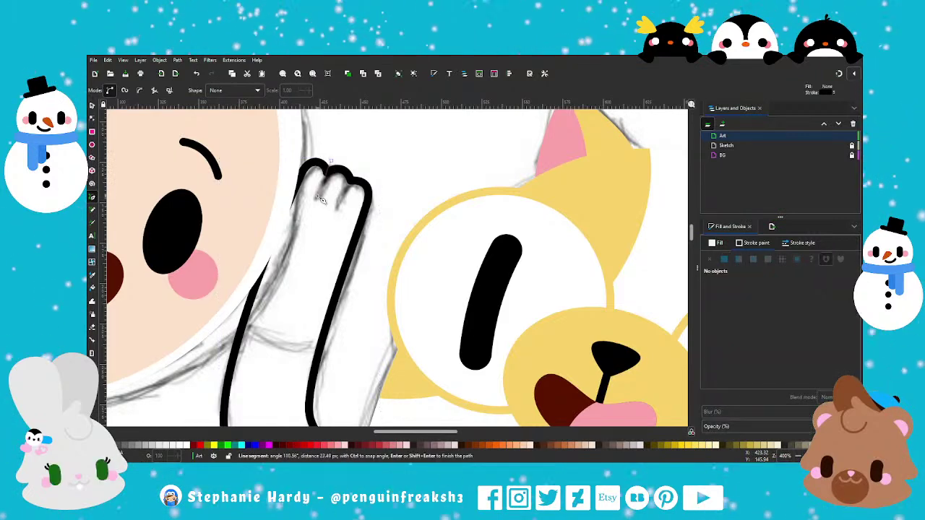
double_click(324, 201)
key(s)
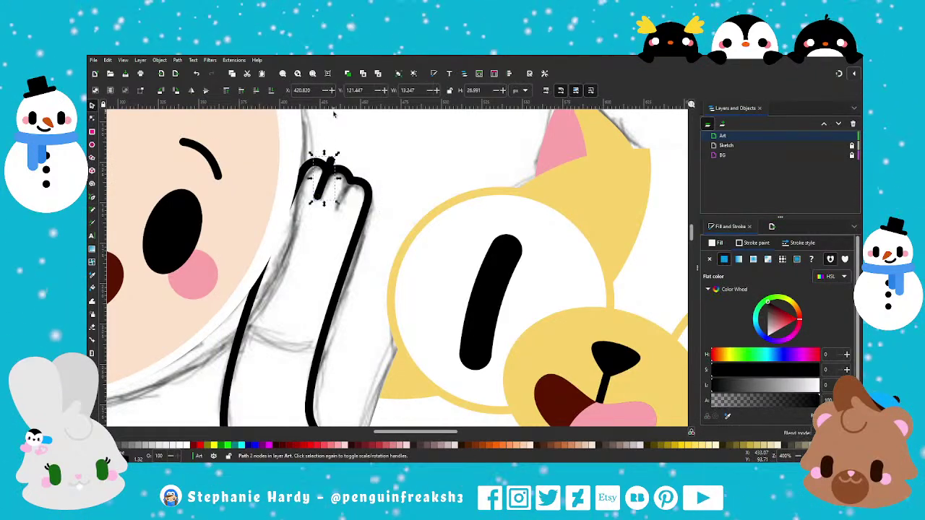
drag(334, 191, 355, 199)
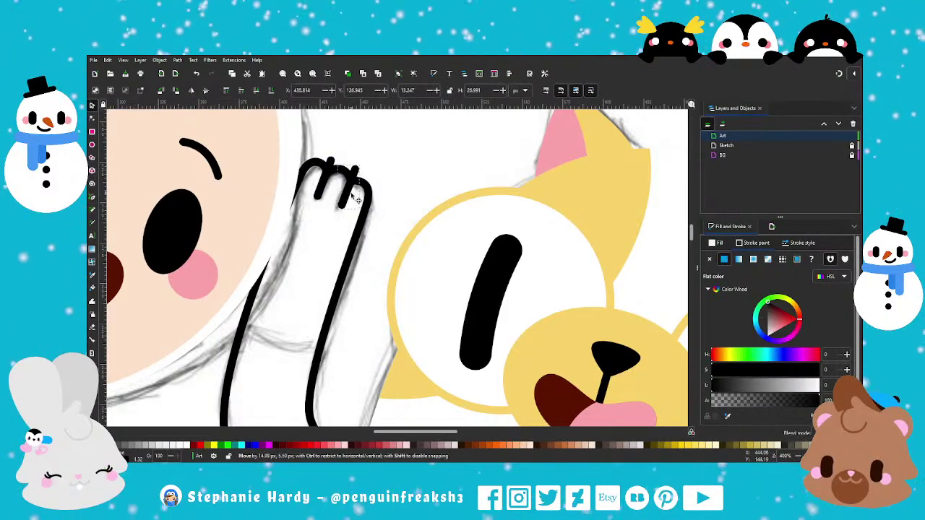
key(Escape)
Step: Bend the finger line into a curve, then zoom out to see both characters
scroll(312, 198, down, 3)
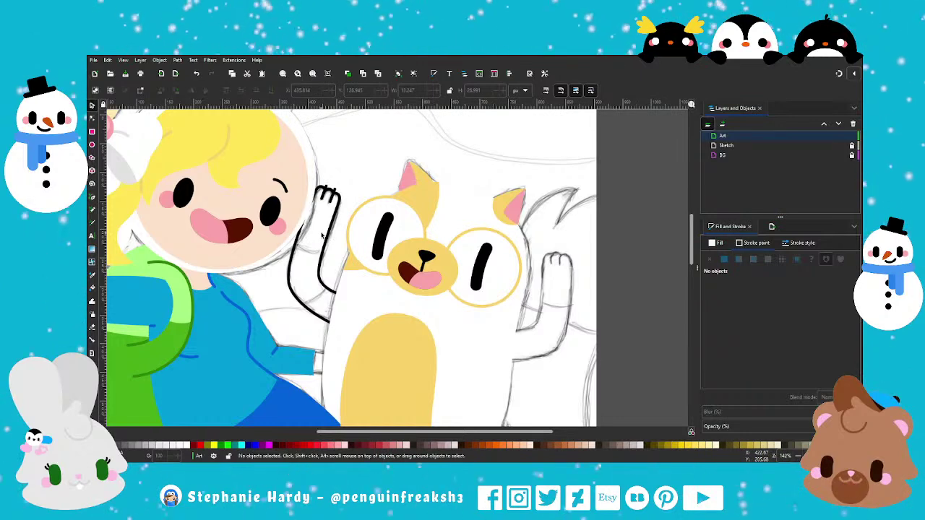
scroll(348, 201, up, 1)
scroll(341, 201, up, 3)
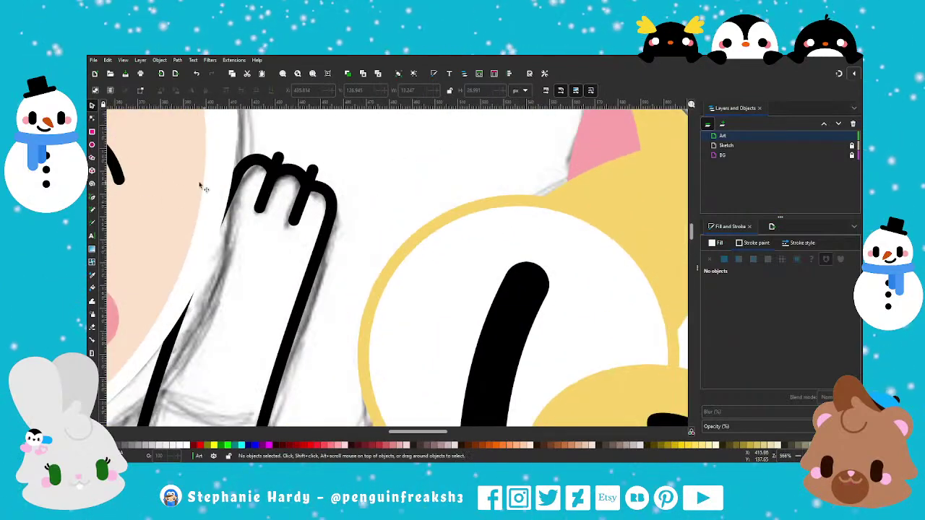
click(91, 119)
click(306, 203)
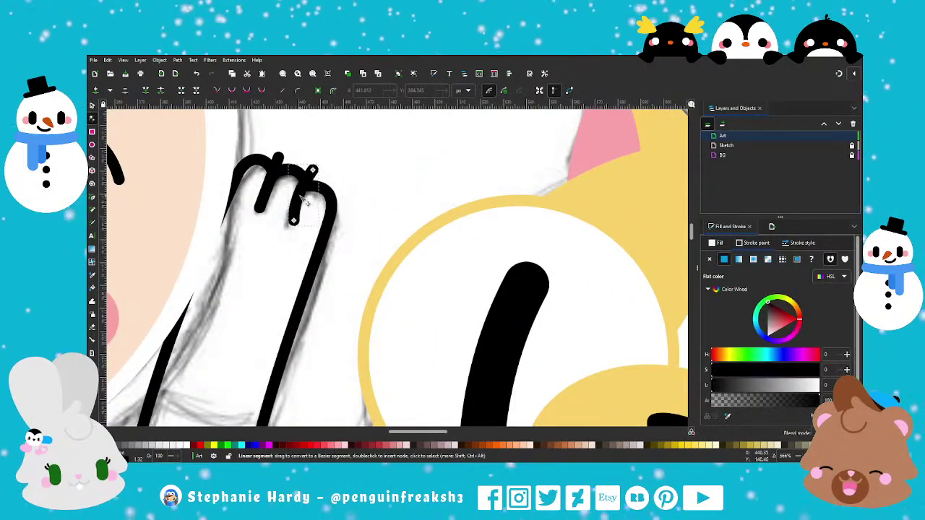
drag(307, 204, 304, 206)
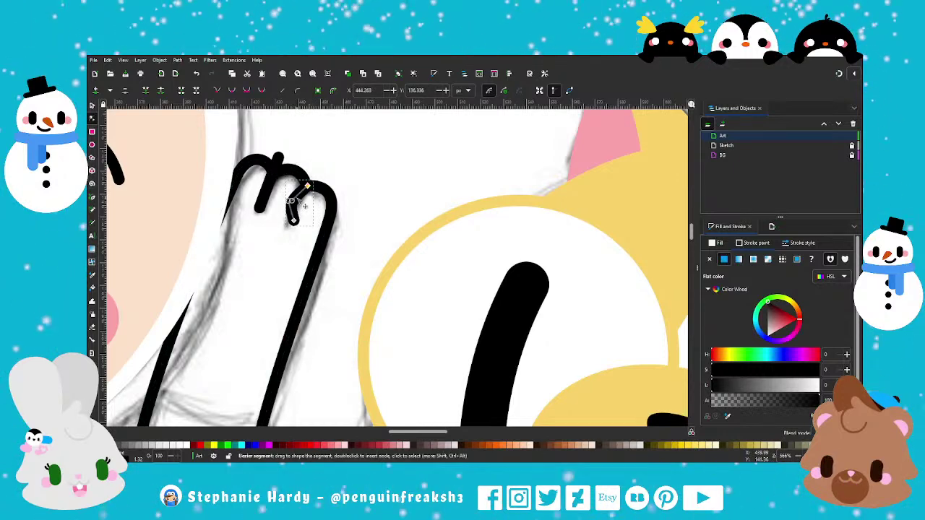
drag(294, 220, 298, 189)
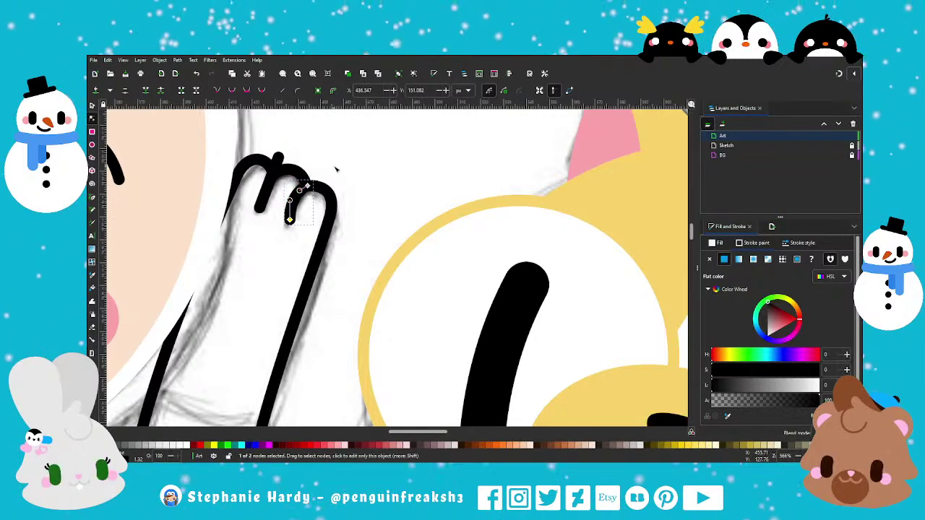
scroll(335, 169, down, 2)
key(s)
scroll(367, 166, down, 2)
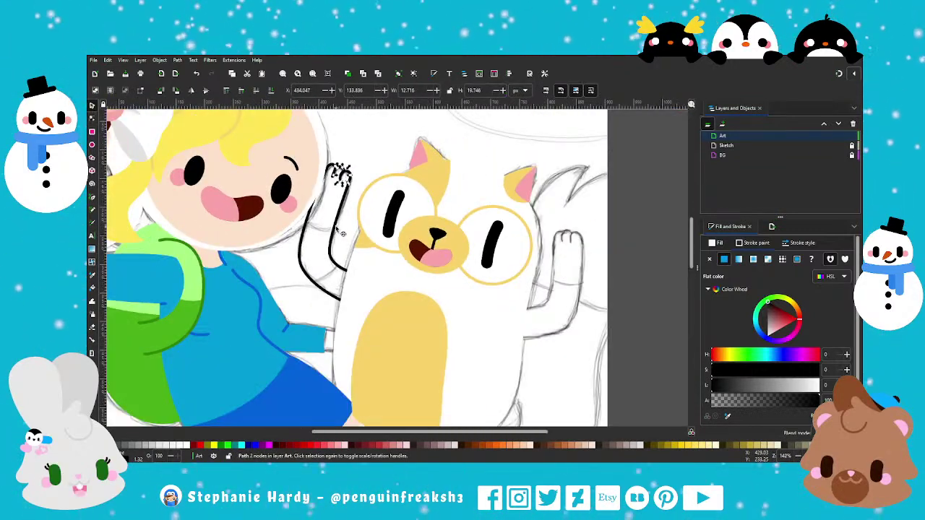
Step: Draw a curved shape over the lower arm and fill it with Cake's yellow
key(b)
key(Escape)
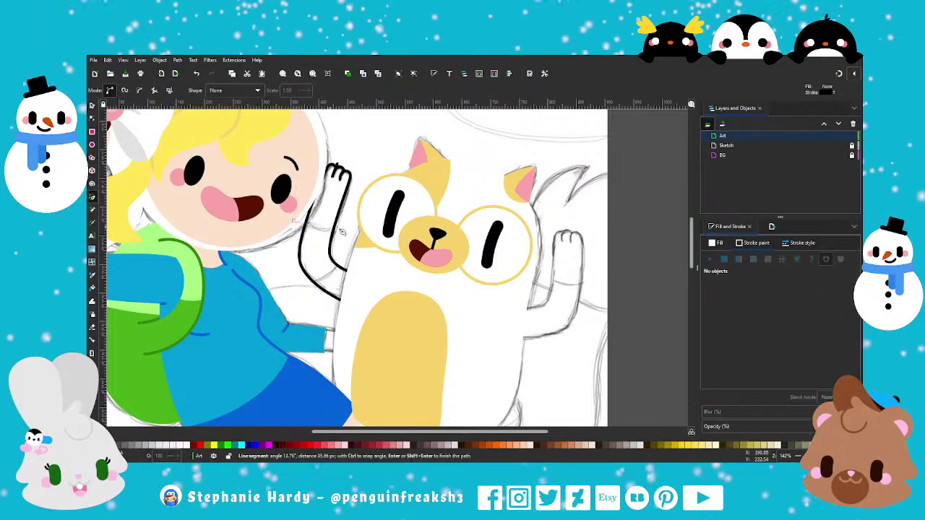
click(352, 228)
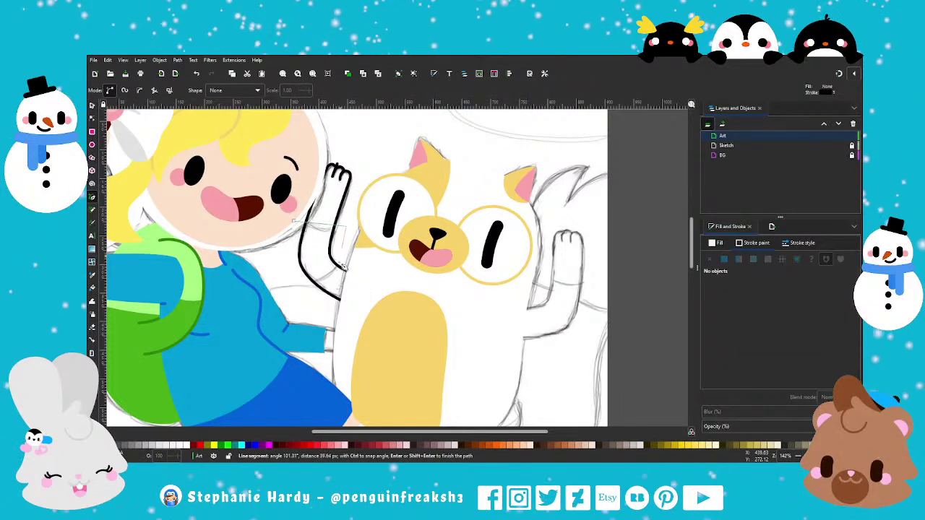
click(284, 258)
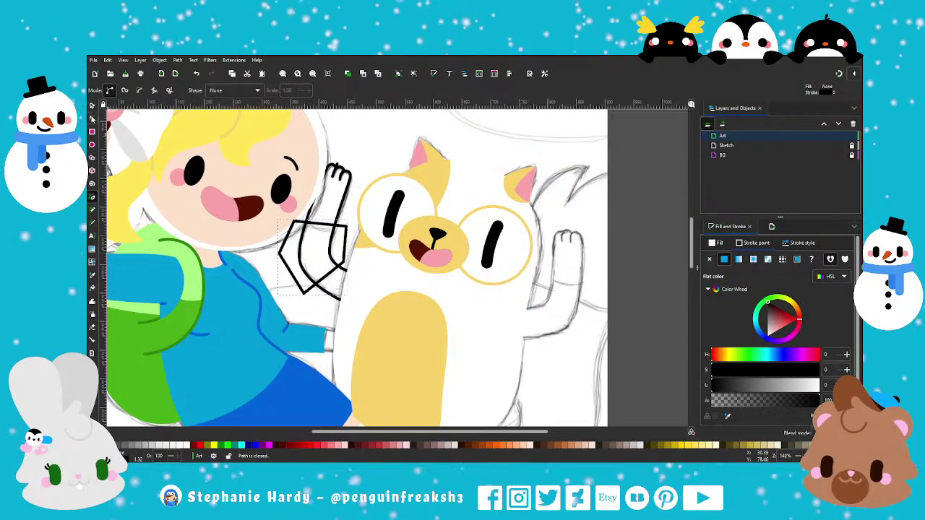
key(n)
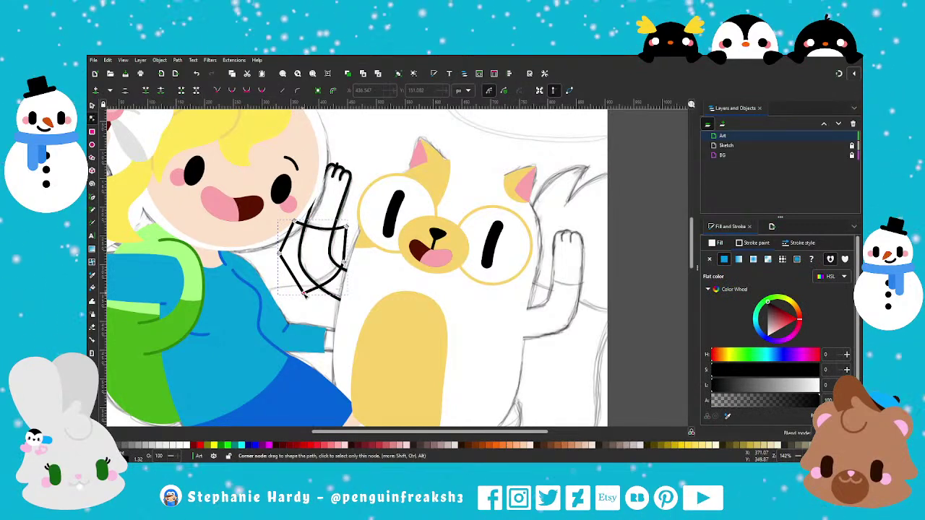
drag(336, 285, 300, 283)
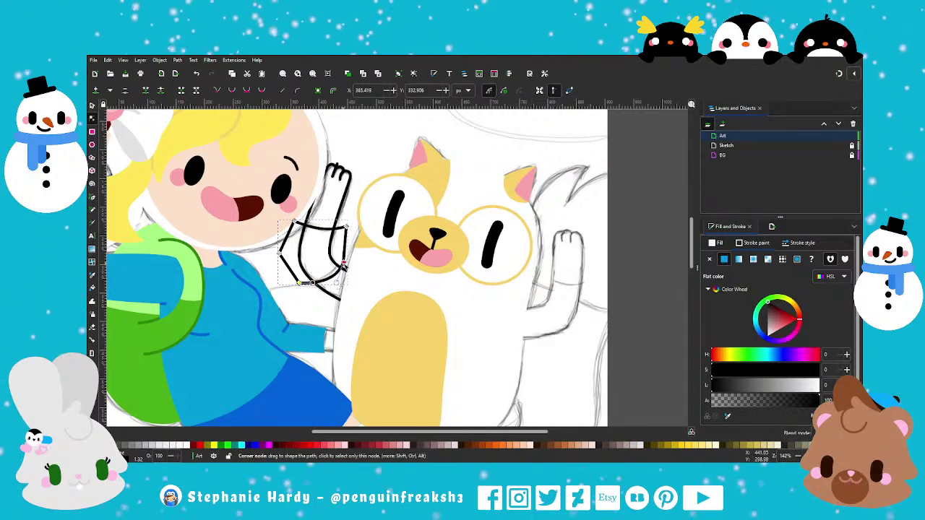
click(329, 233)
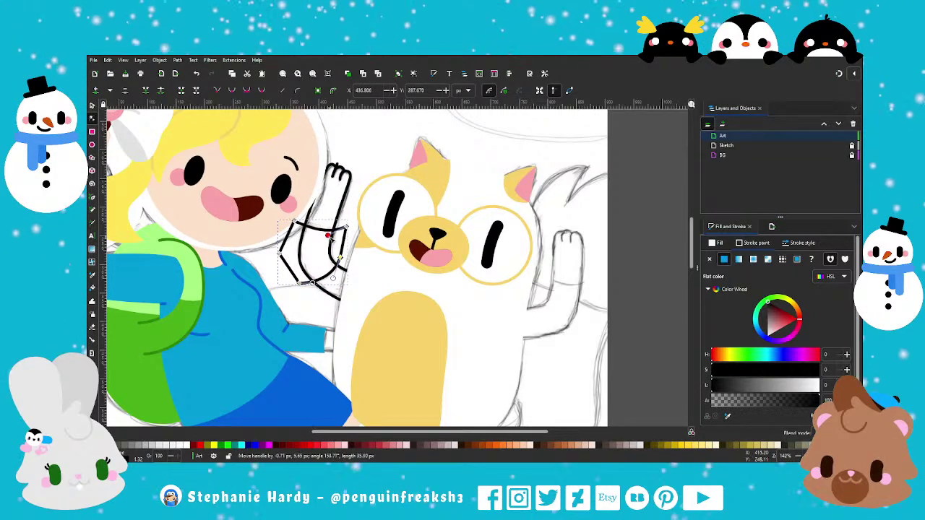
click(710, 259)
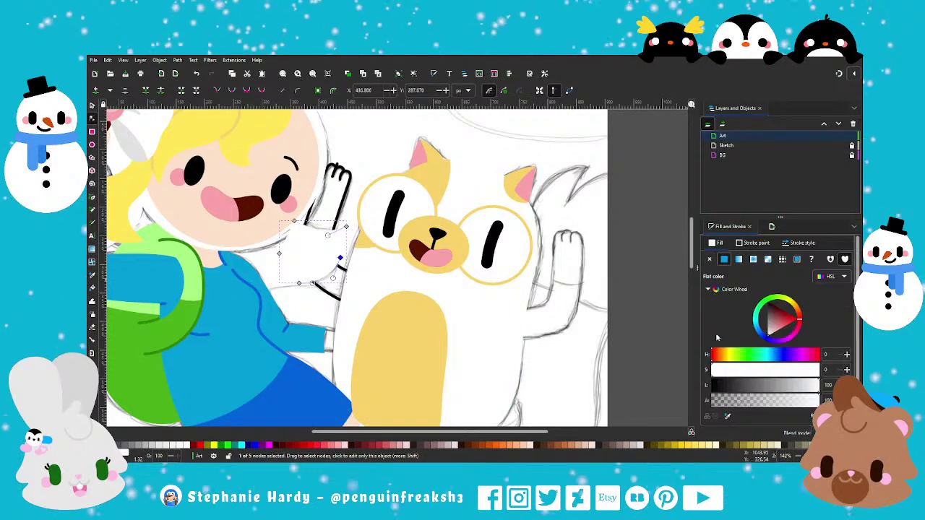
key(d)
click(517, 187)
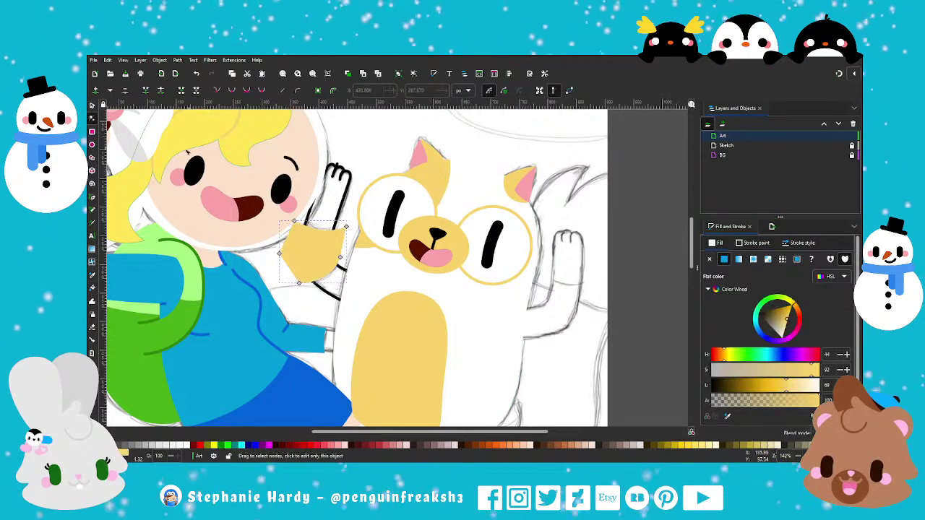
Step: Give the black arm outline a white fill and raise it above the yellow shape
key(s)
click(347, 226)
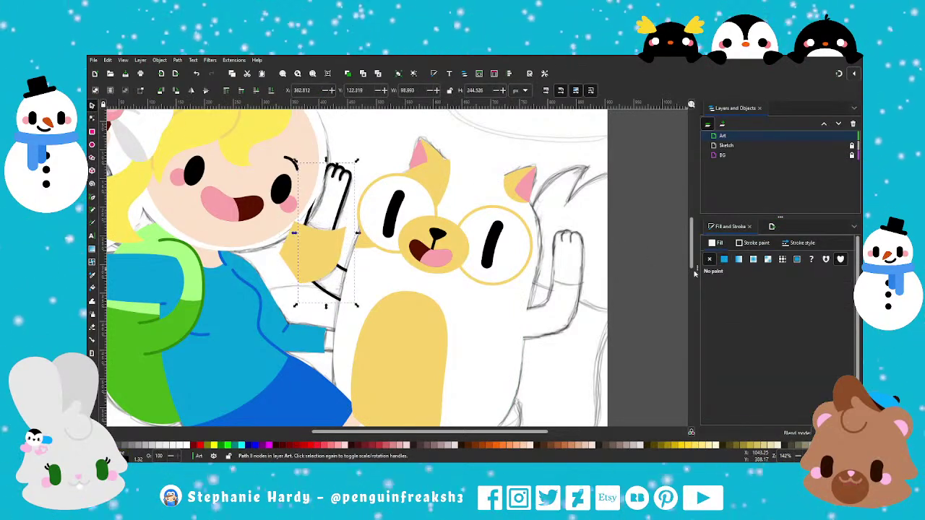
click(725, 258)
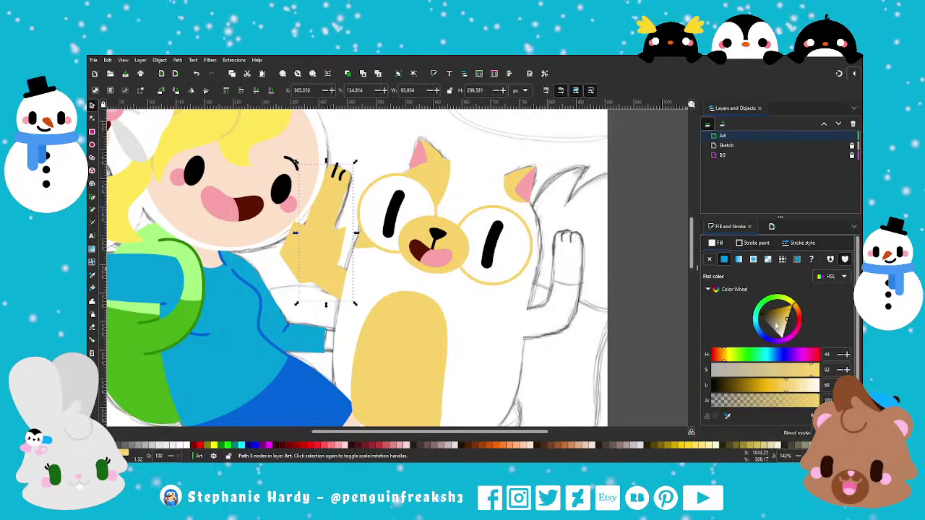
key(Page_Up)
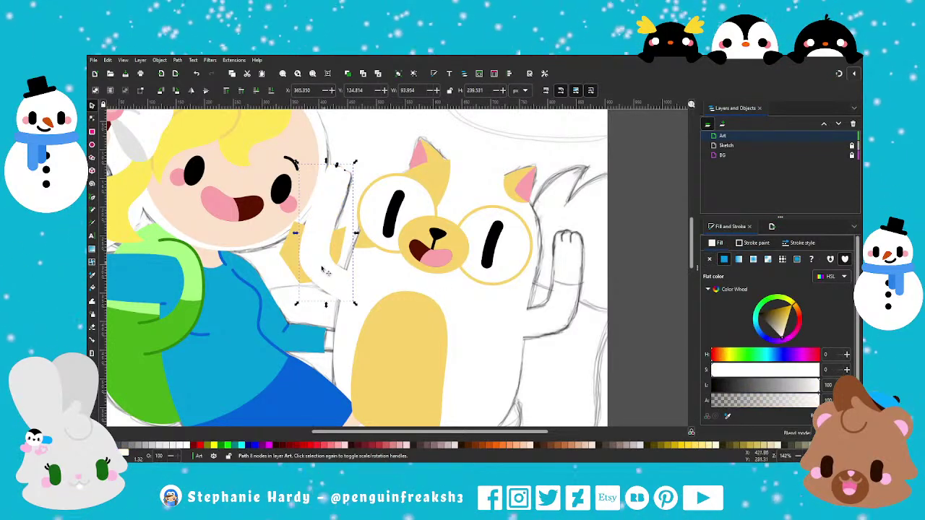
shift+click(291, 258)
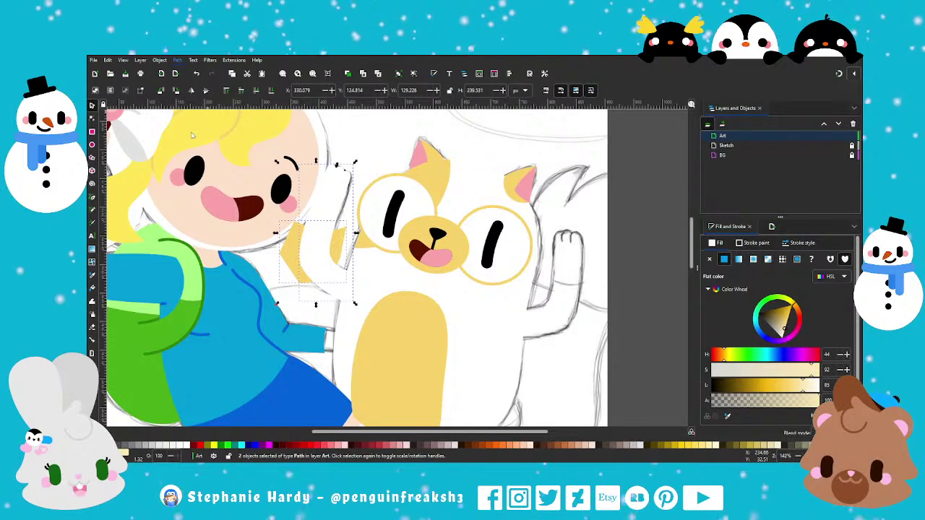
key(Escape)
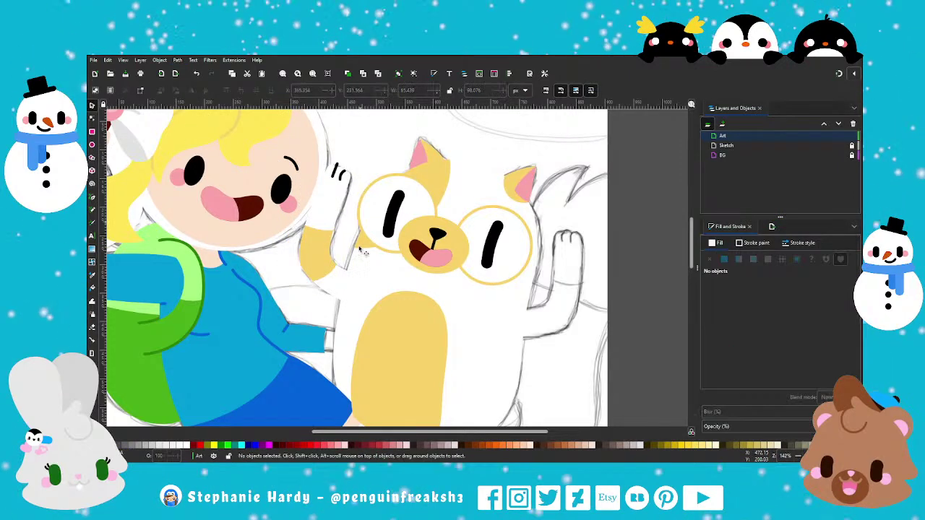
Step: Nudge the raised paw and its toe lines slightly right, then zoom to inspect the toes
ctrl+scroll(356, 175, up, 1)
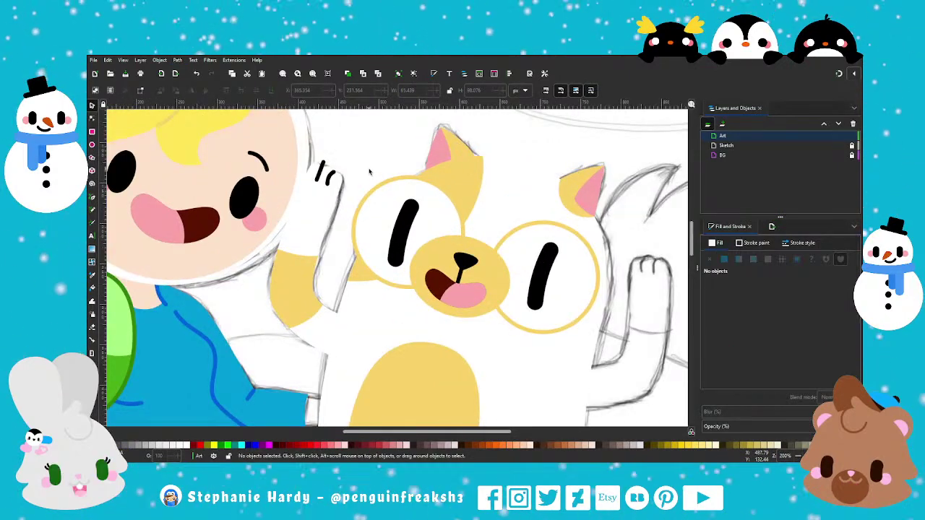
click(323, 166)
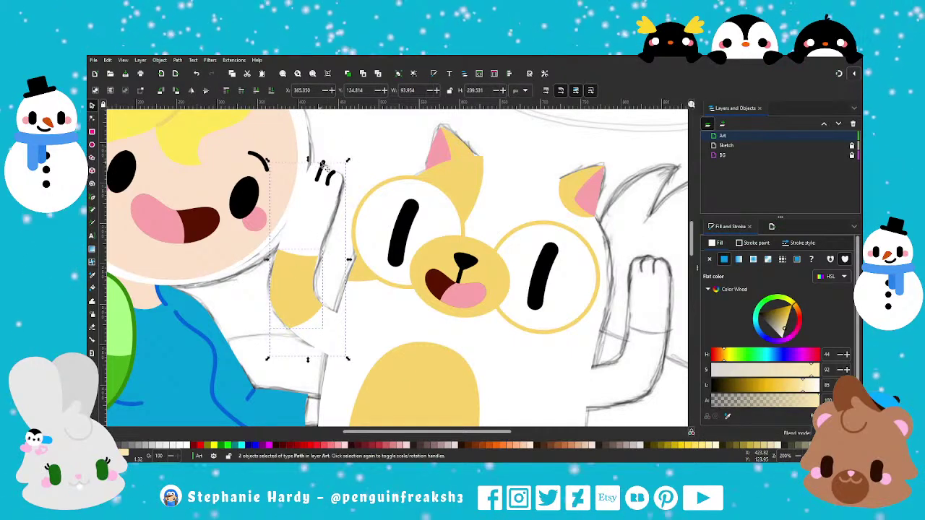
shift+click(323, 167)
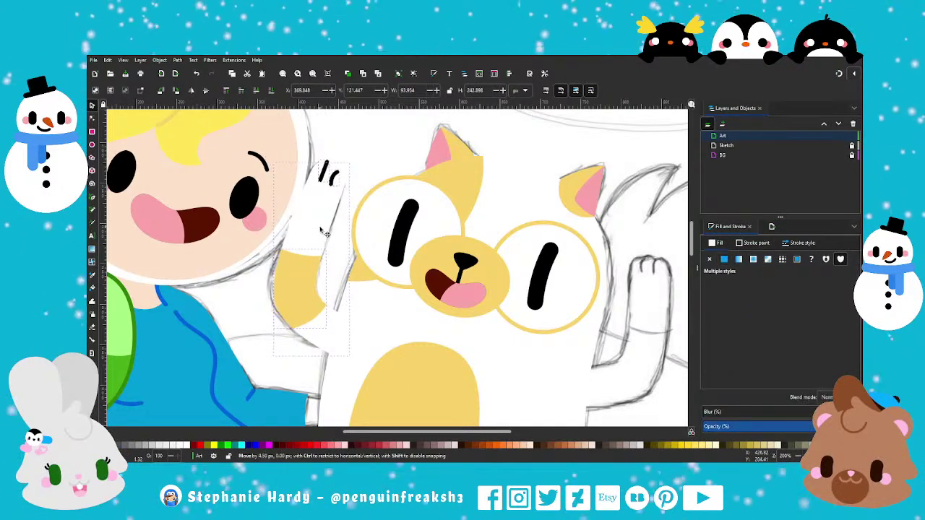
drag(314, 231, 323, 231)
key(Escape)
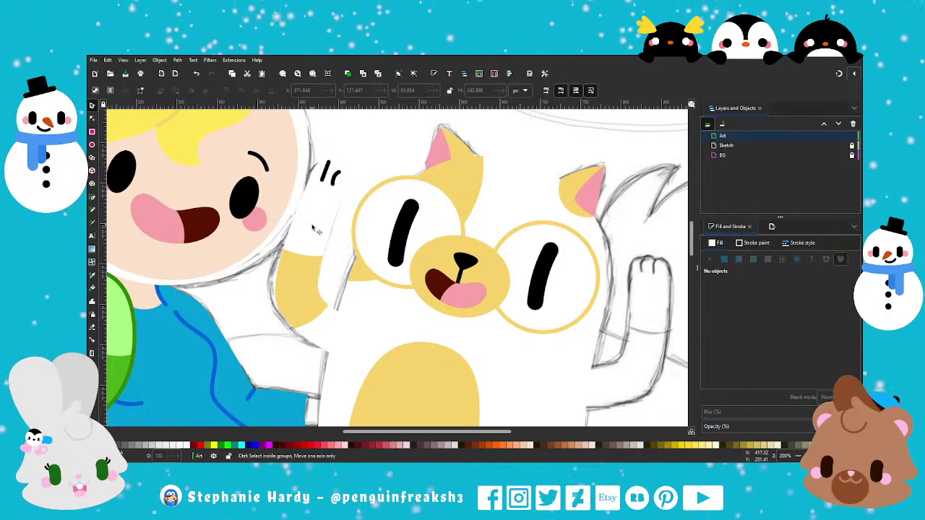
scroll(313, 254, down, 1)
scroll(312, 255, down, 1)
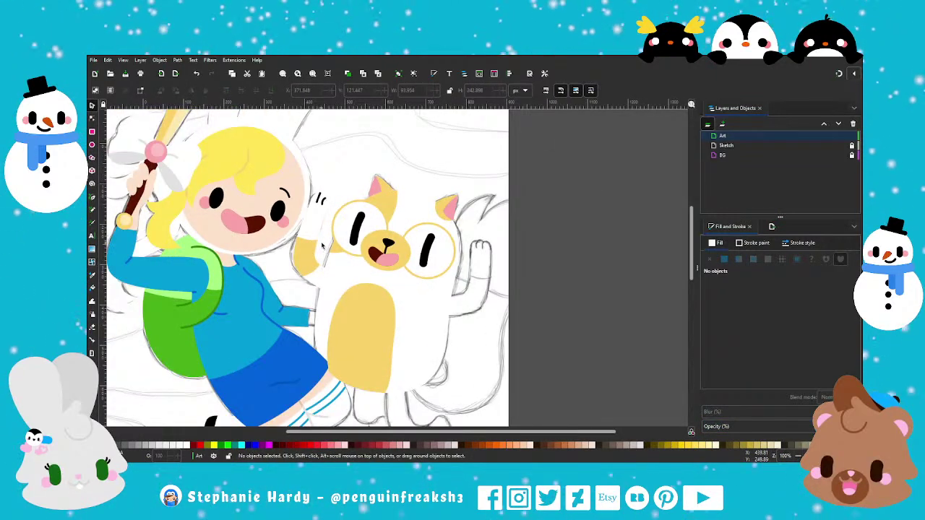
scroll(323, 235, up, 2)
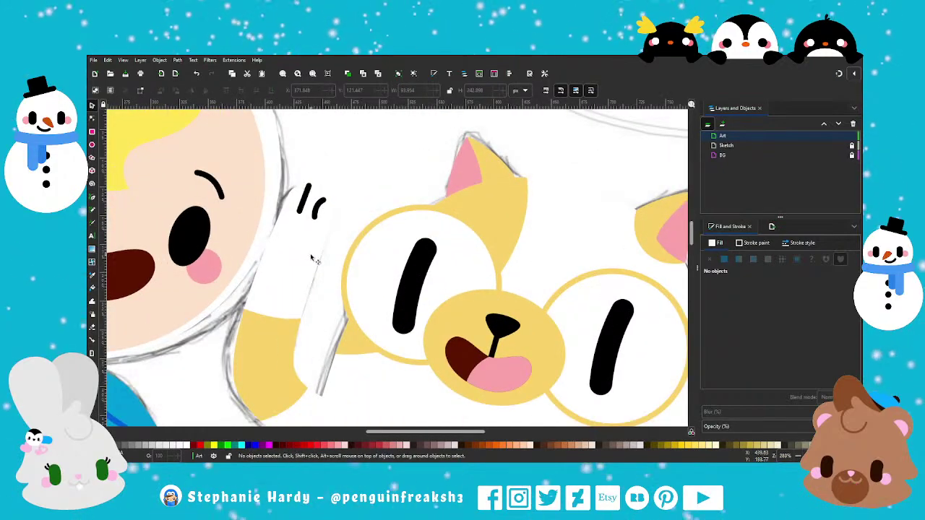
scroll(321, 189, up, 1)
scroll(318, 217, down, 2)
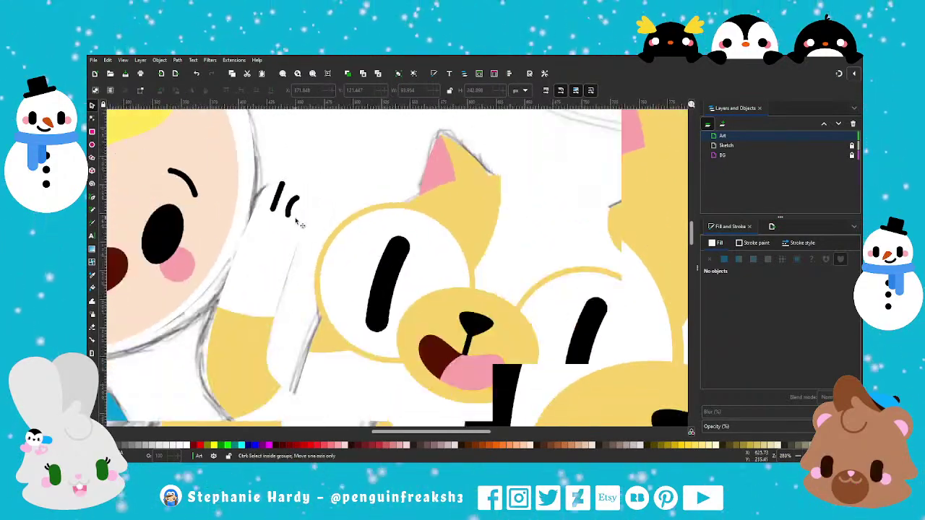
scroll(318, 217, down, 1)
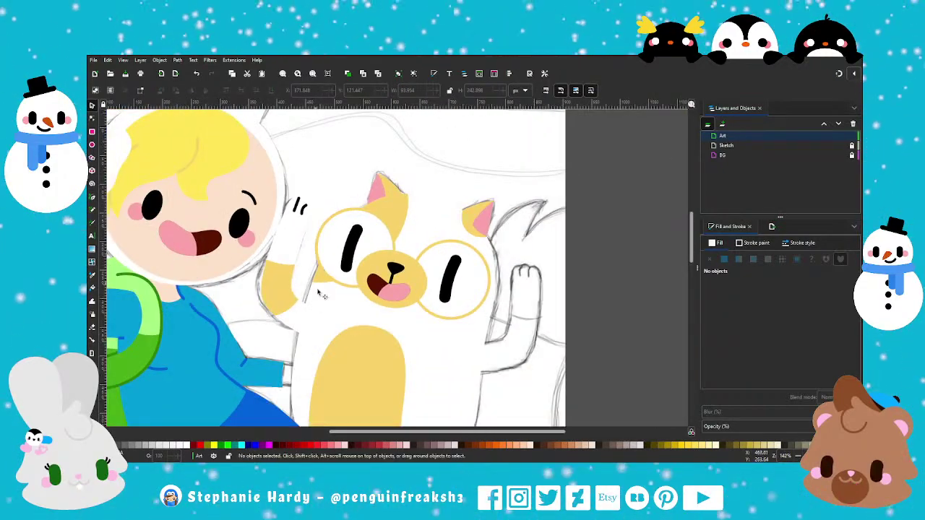
scroll(318, 217, up, 2)
scroll(305, 210, up, 1)
Step: Give both toe lines a light grey flat fill picked with the Dropper
click(305, 211)
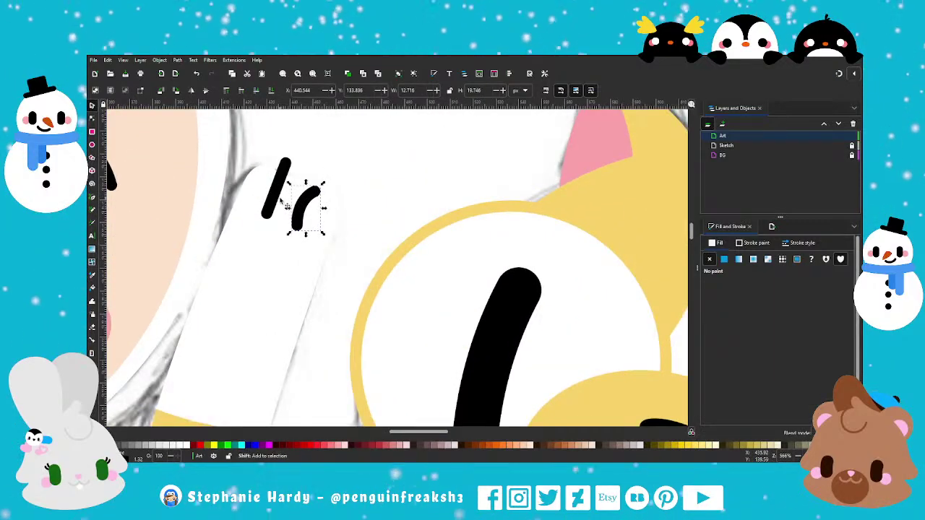
shift+click(276, 189)
scroll(311, 209, down, 3)
scroll(310, 209, down, 1)
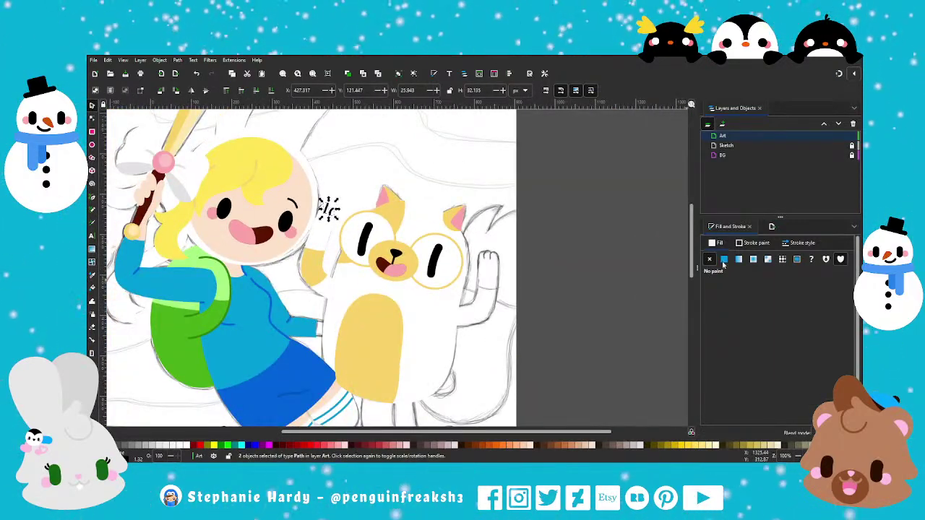
click(723, 261)
key(d)
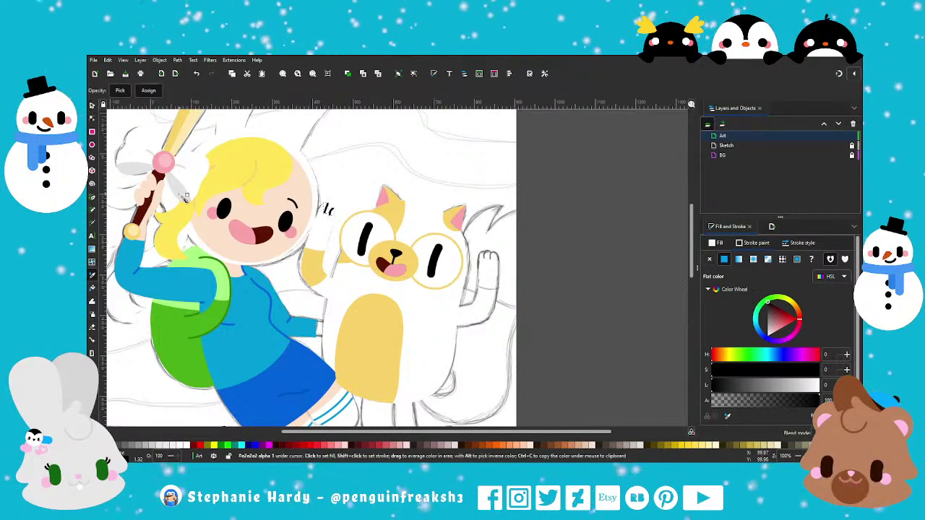
scroll(320, 196, up, 2)
key(s)
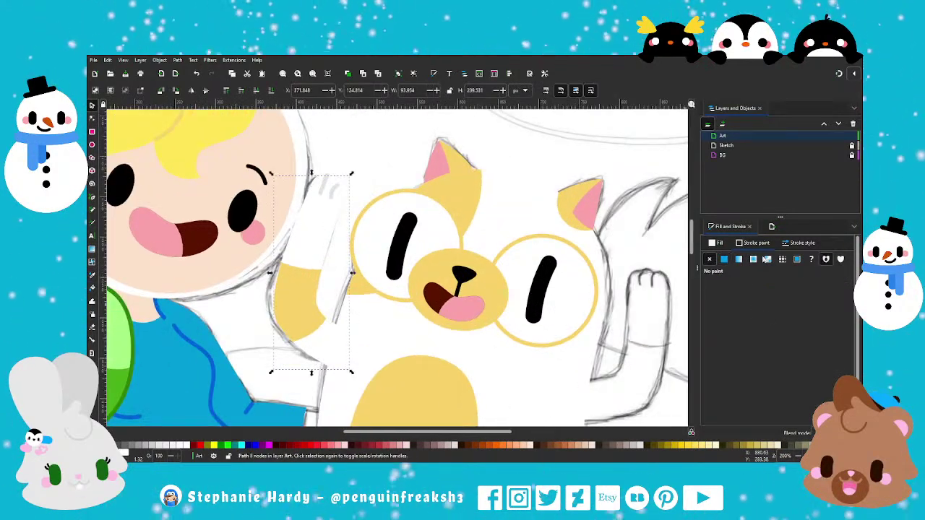
Step: Fill the paw shape pale pink and nudge one of its outline nodes
click(724, 259)
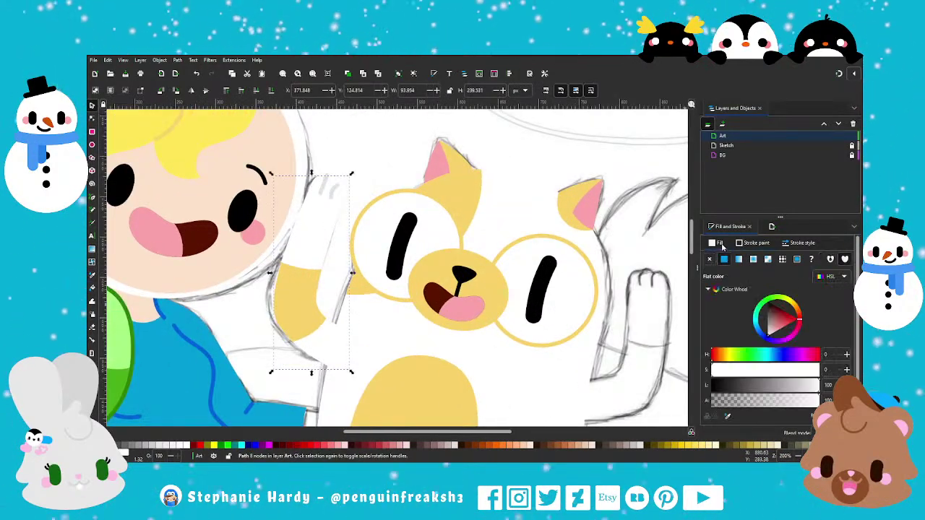
click(771, 331)
scroll(320, 166, up, 3)
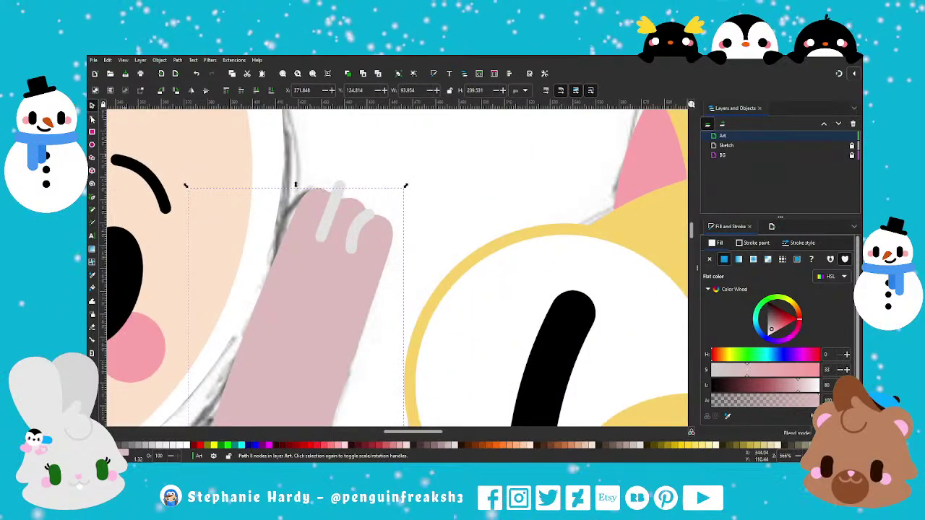
key(n)
drag(368, 217, 373, 213)
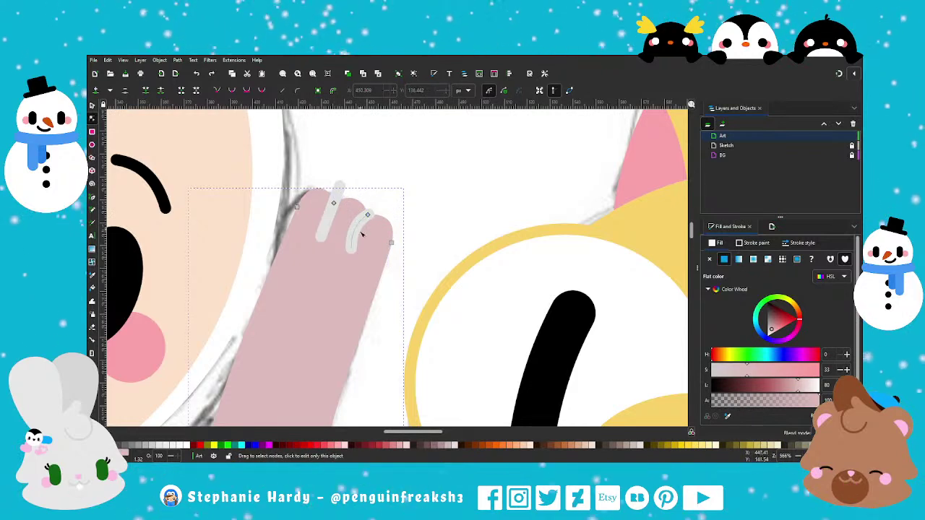
Step: Reshape the right and left toe lines so they curve over the fingers
click(371, 214)
drag(374, 214, 377, 210)
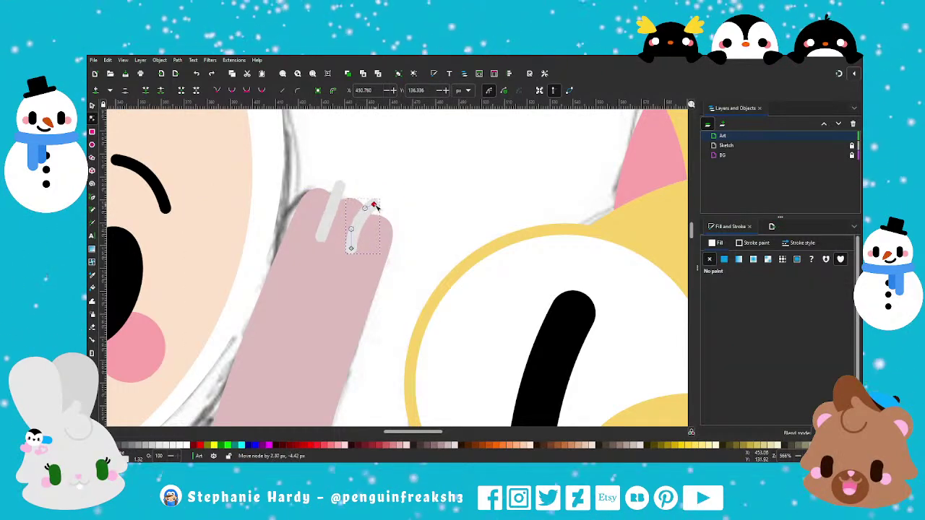
drag(352, 249, 348, 246)
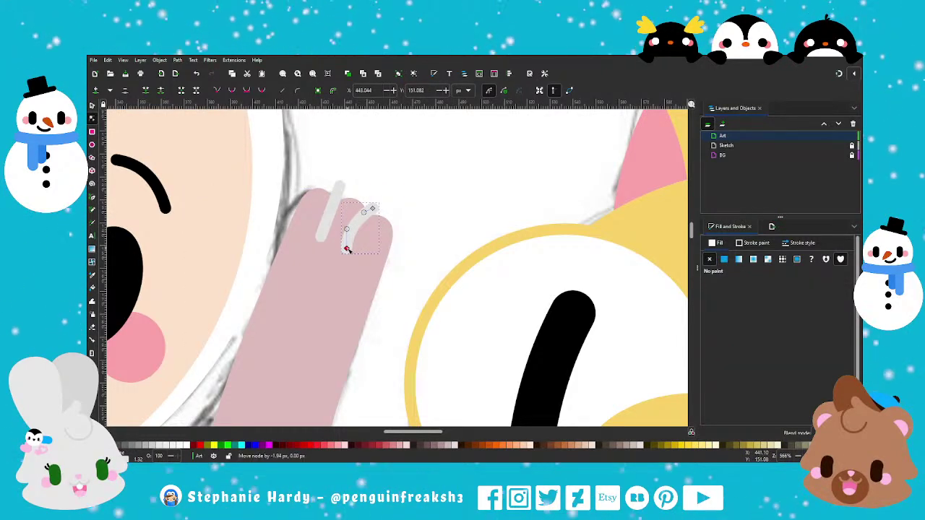
drag(363, 208, 352, 227)
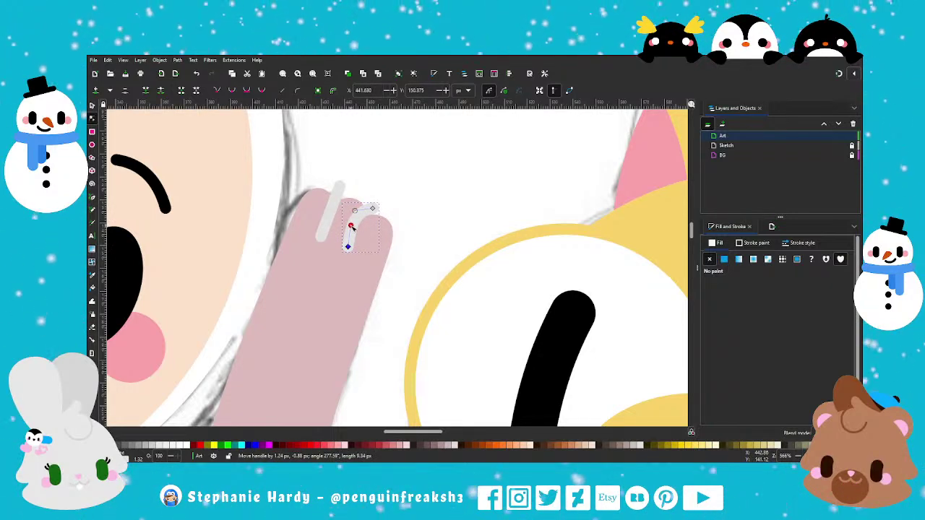
drag(351, 227, 353, 226)
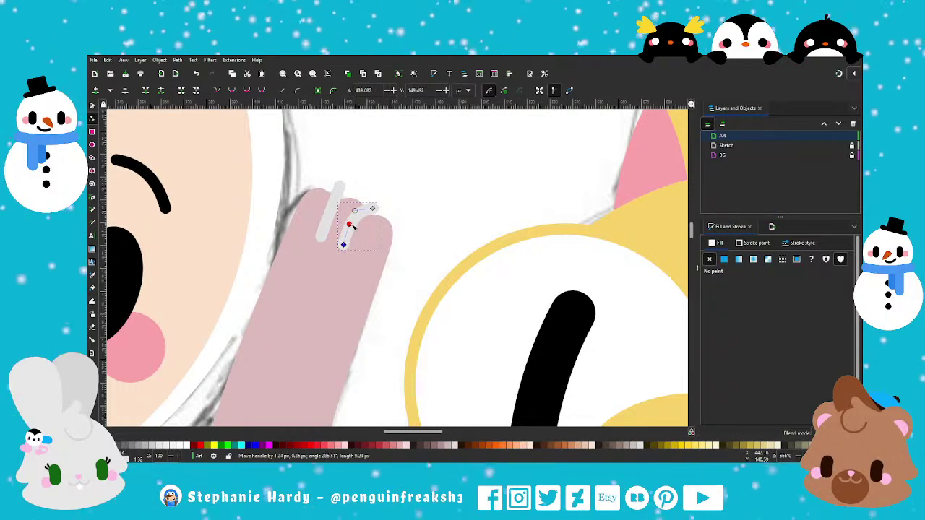
click(336, 223)
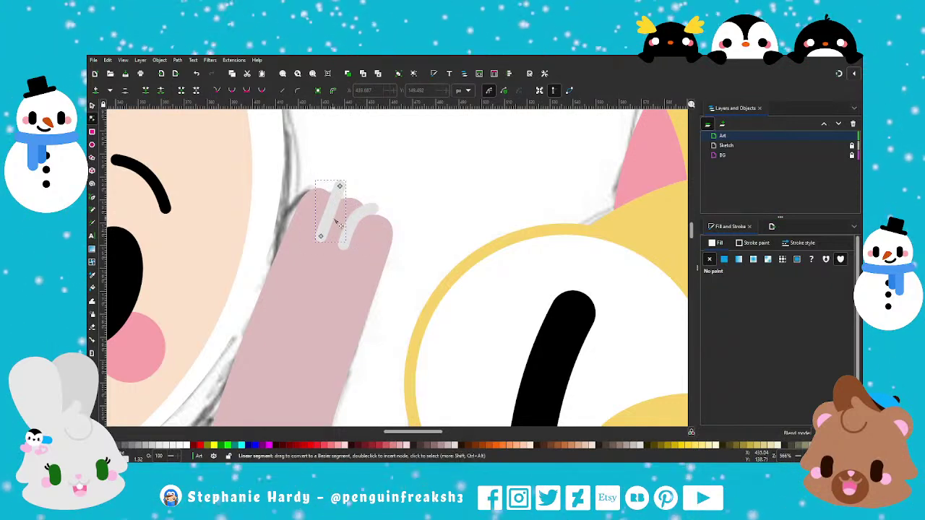
drag(321, 237, 314, 234)
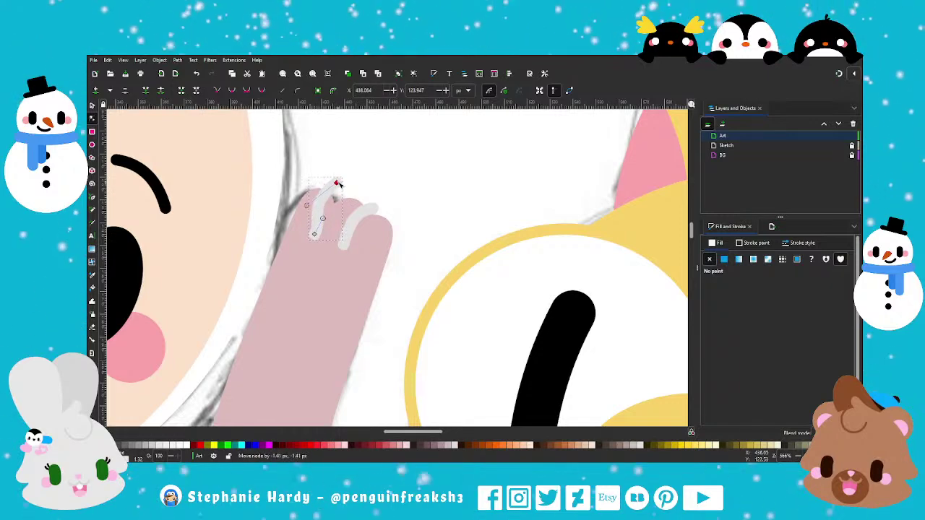
drag(340, 185, 343, 197)
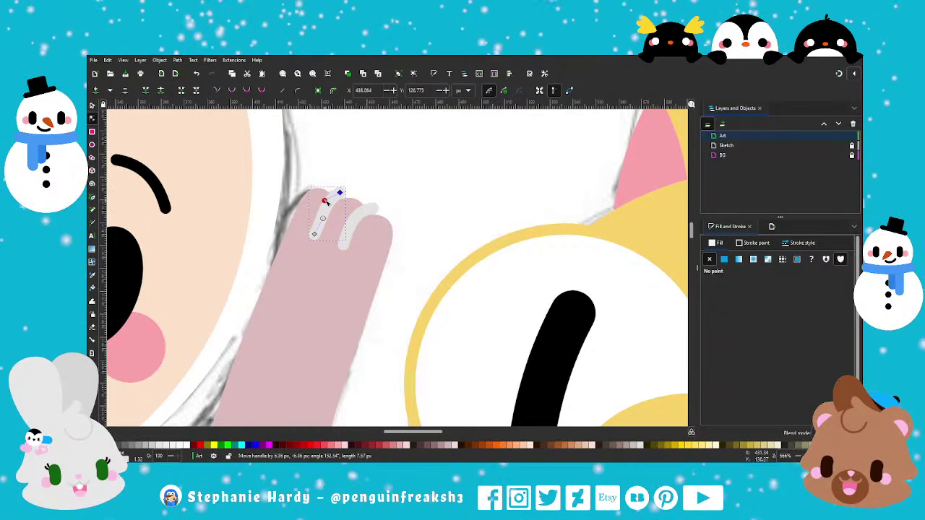
mouse_move(340, 193)
mouse_down()
mouse_move(313, 238)
mouse_move(321, 209)
mouse_up()
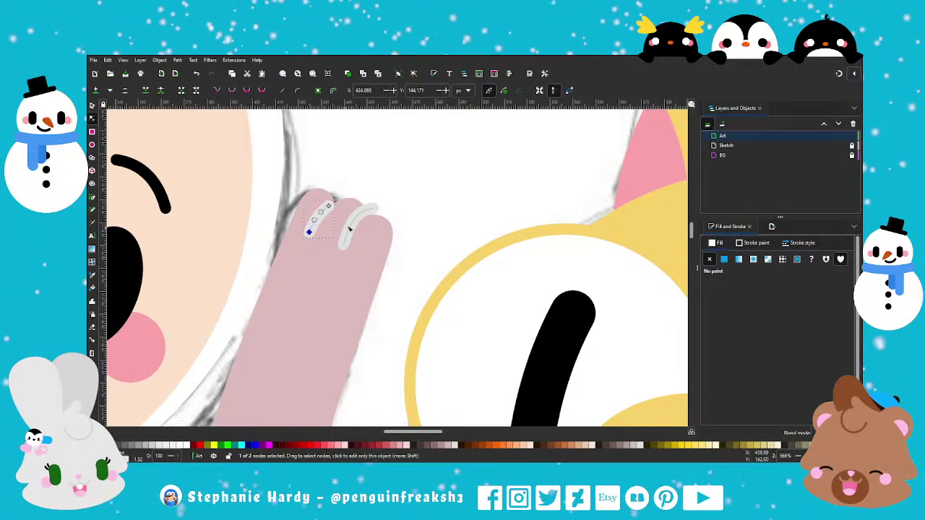
Step: Fine-tune both toe line curves, then select the raised arm shape
click(349, 229)
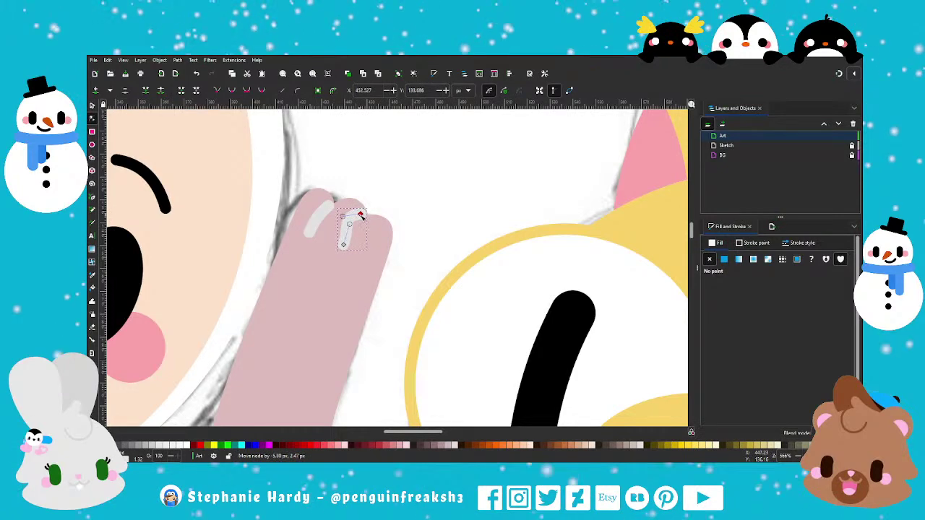
drag(349, 224, 350, 234)
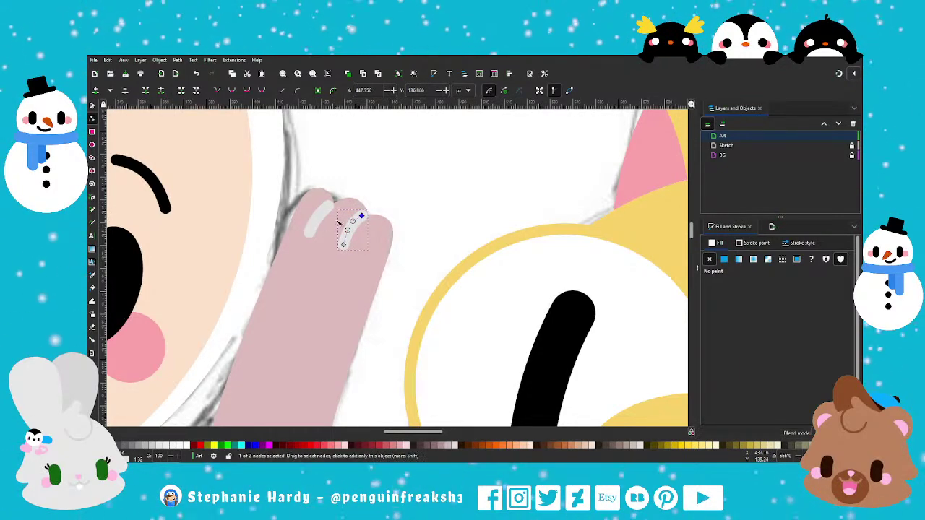
click(317, 222)
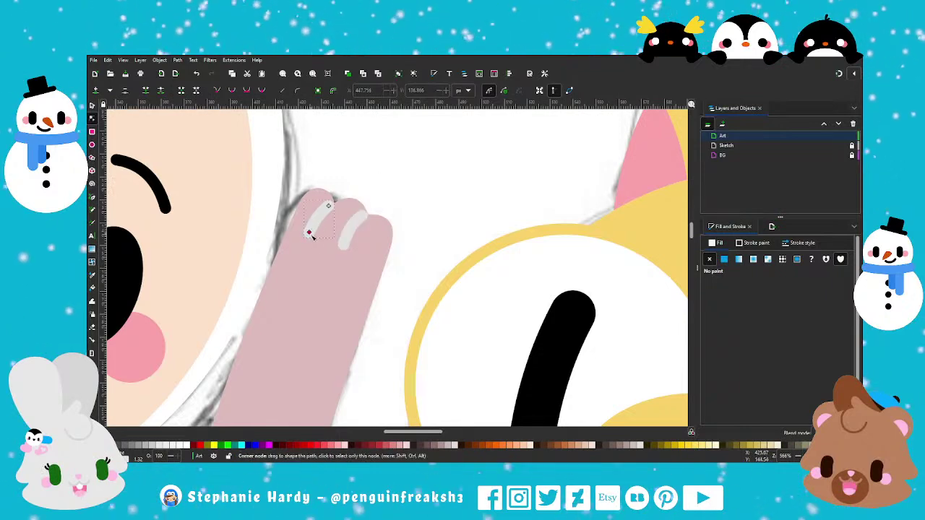
drag(321, 212, 314, 235)
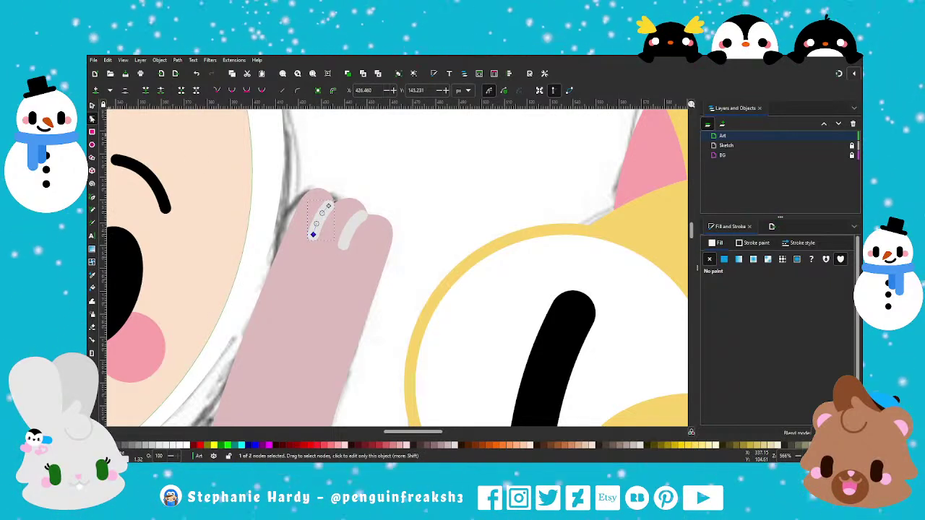
key(s)
key(Escape)
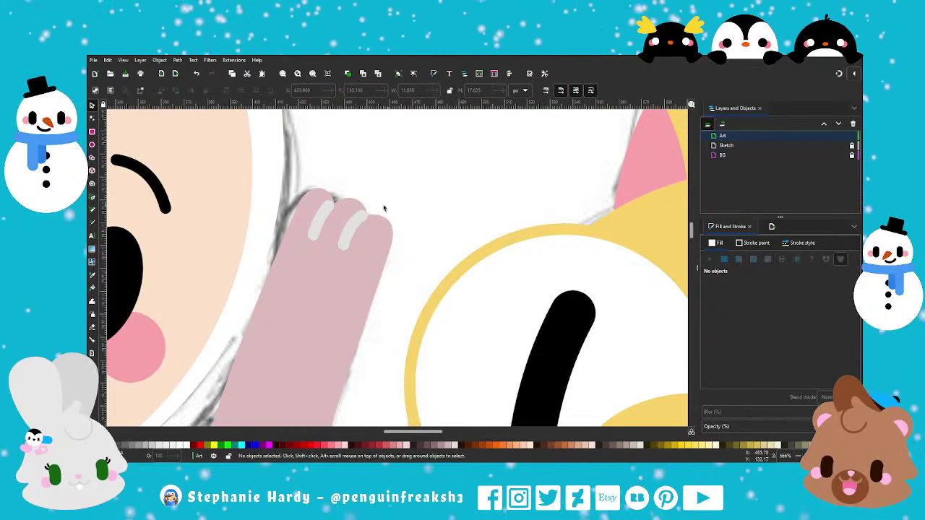
ctrl+scroll(384, 208, down, 2)
click(361, 220)
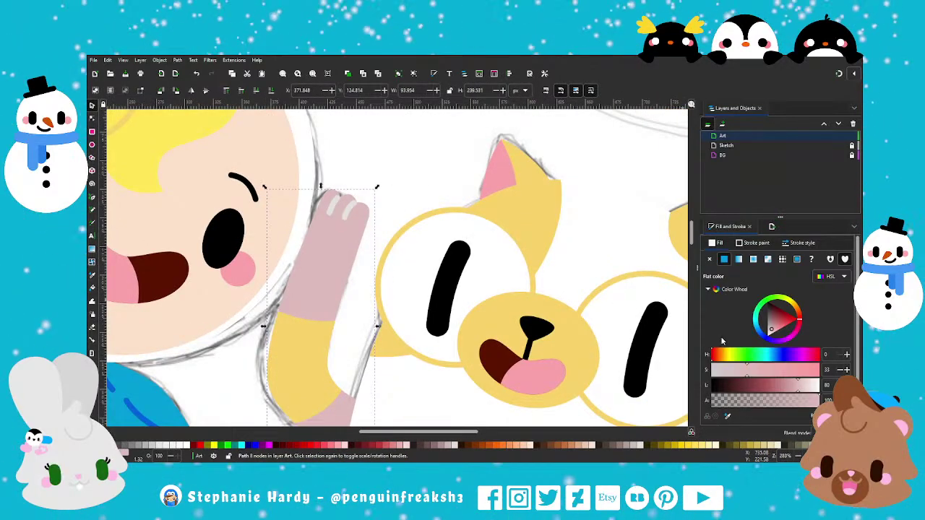
Step: Change the arm shape's fill back to white
drag(773, 332, 759, 355)
key(Escape)
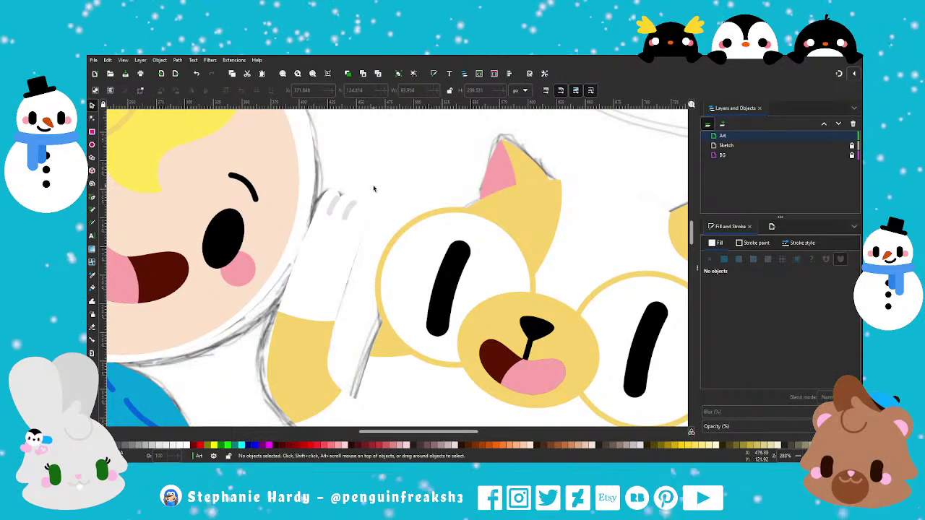
ctrl+scroll(390, 260, down, 2)
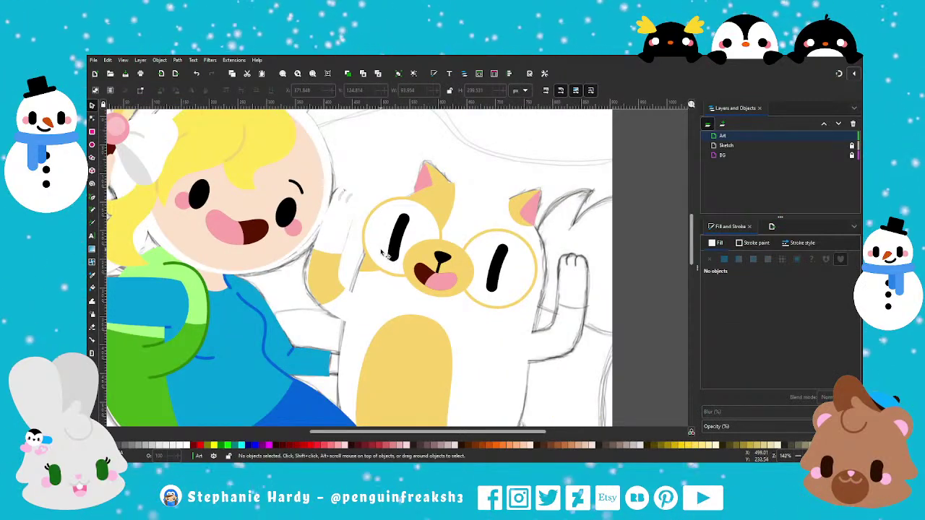
ctrl+scroll(352, 197, up, 2)
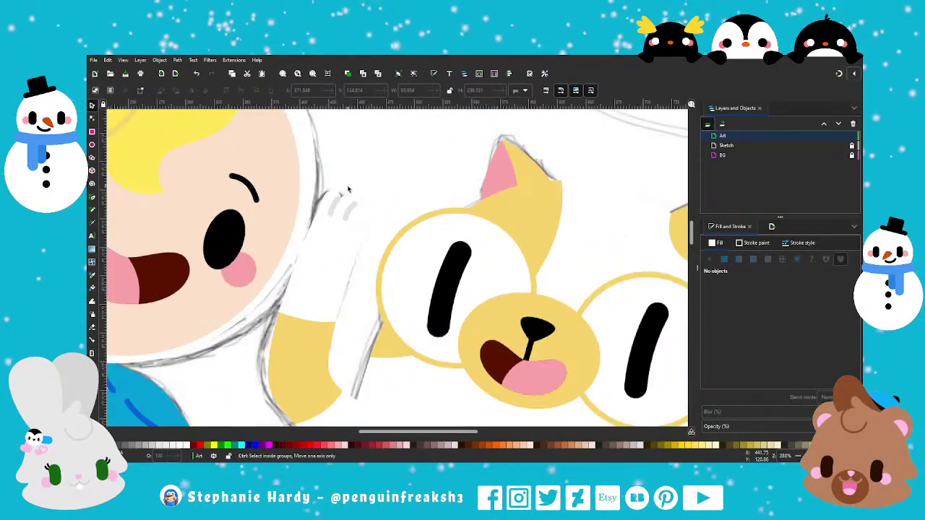
ctrl+scroll(365, 247, up, 1)
Step: Lengthen the right and left grey finger lines upward
key(n)
ctrl+scroll(388, 213, up, 3)
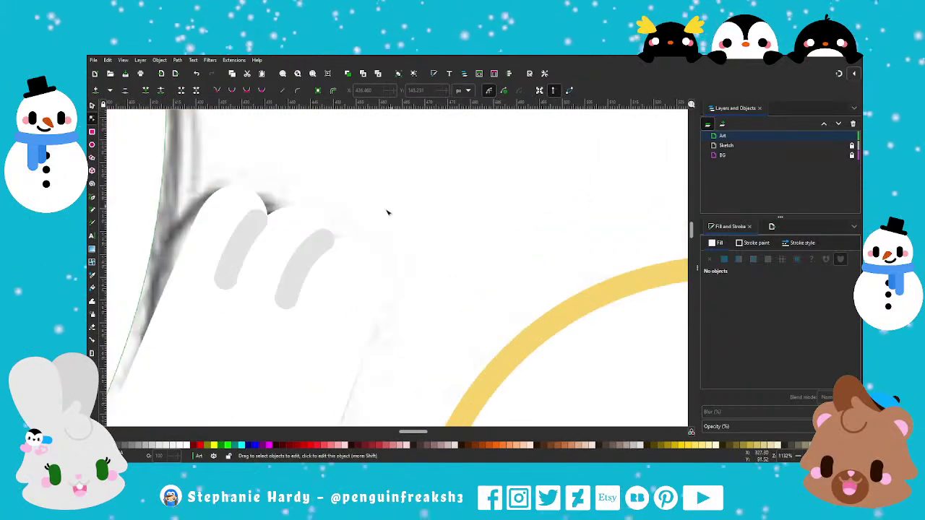
click(324, 246)
mouse_move(324, 240)
mouse_down()
mouse_move(355, 229)
mouse_move(316, 217)
mouse_up()
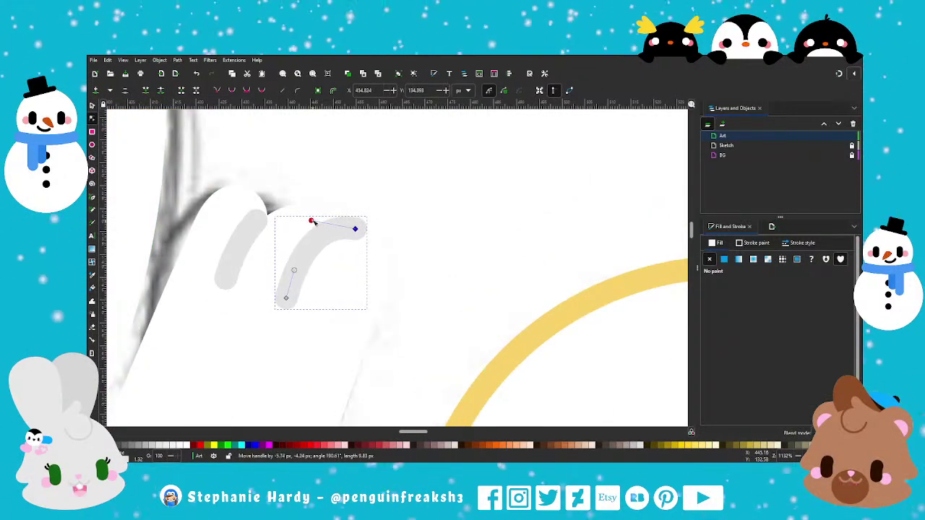
click(250, 238)
mouse_move(258, 217)
mouse_down()
mouse_move(287, 196)
mouse_move(257, 207)
mouse_up()
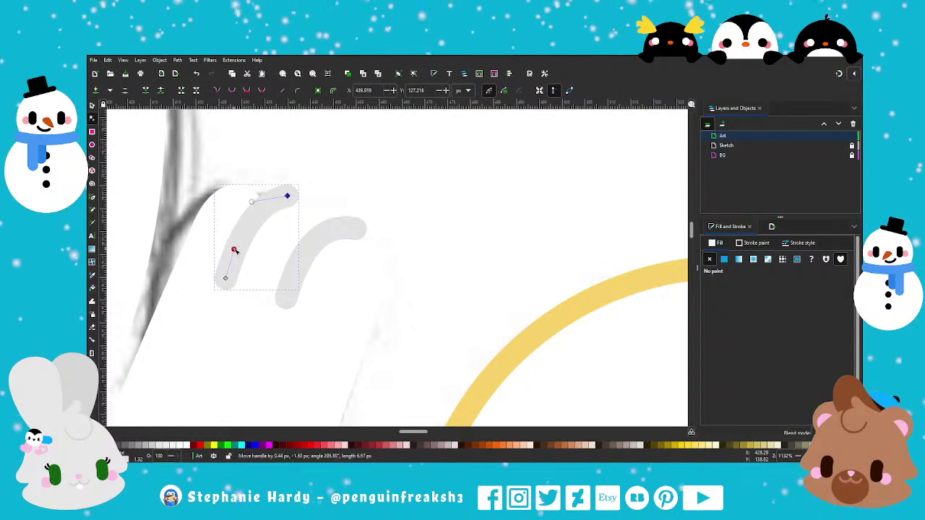
key(s)
Step: Duplicate the three paw paths, raise the copy and move it onto the raised arm
scroll(297, 185, down, 2)
scroll(318, 190, down, 2)
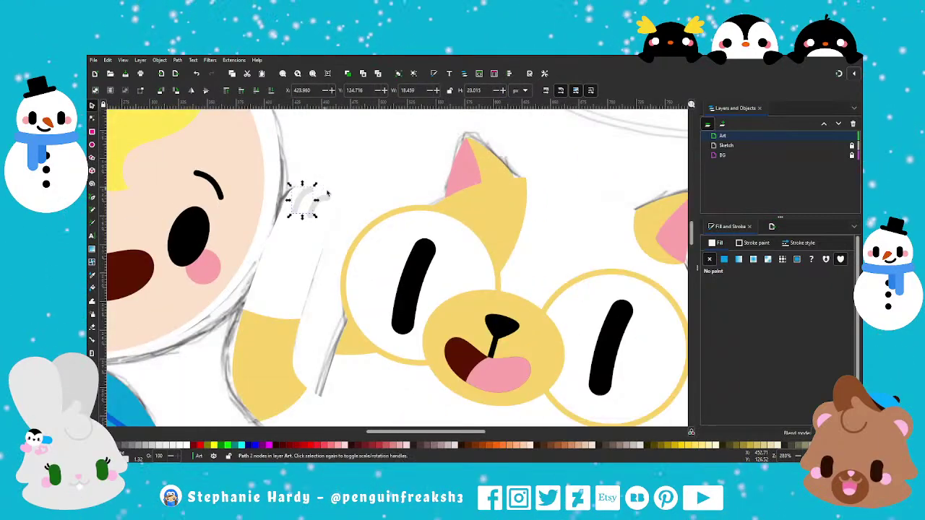
scroll(334, 205, down, 2)
drag(275, 322, 355, 105)
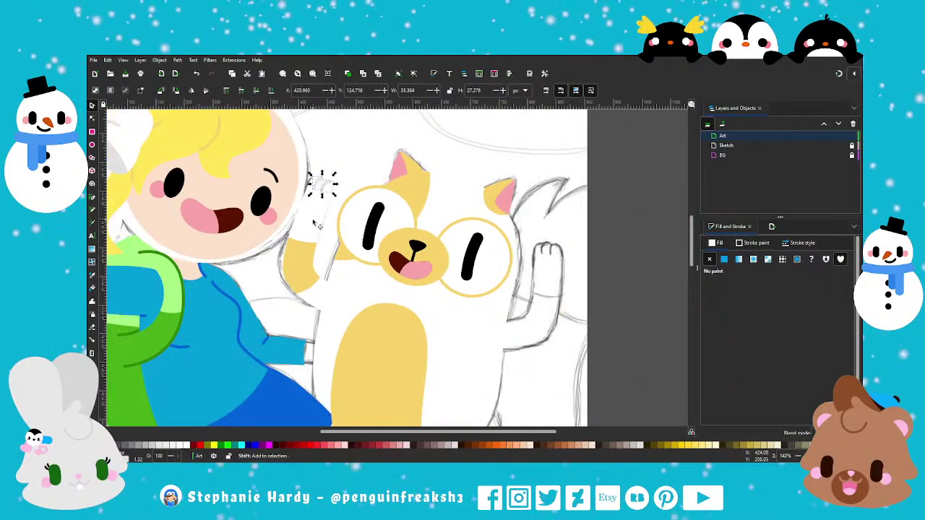
key(Page_Up)
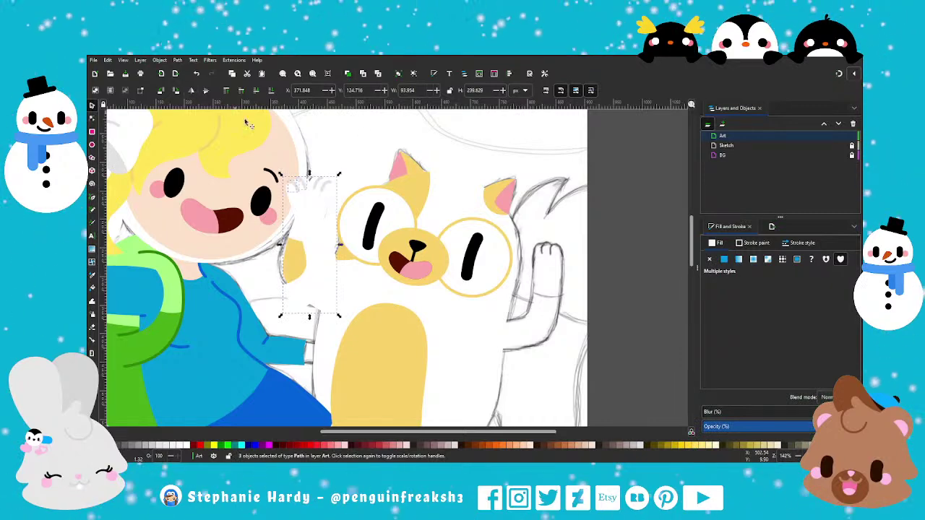
key(Page_Up)
drag(314, 215, 562, 283)
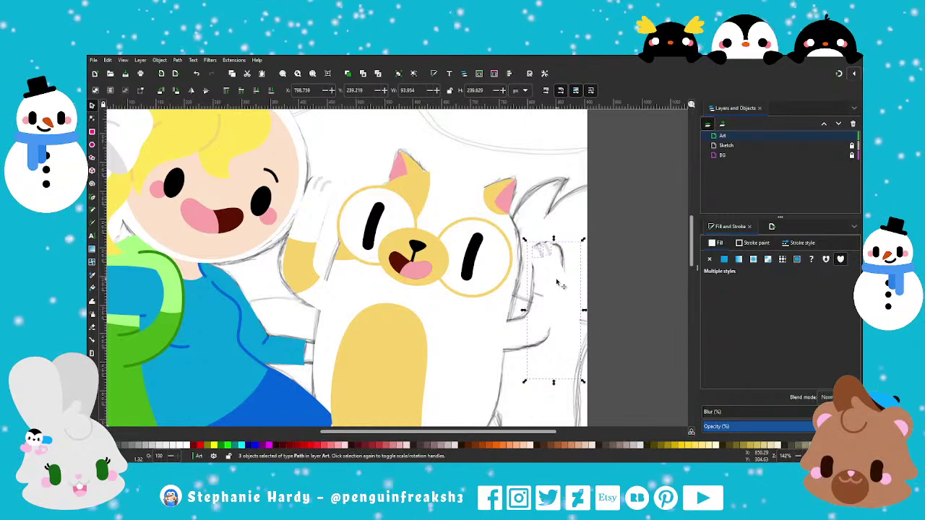
key(Escape)
Step: At 100% zoom, restack the white shape left of the face above the yellow
key(1)
scroll(533, 302, up, 1)
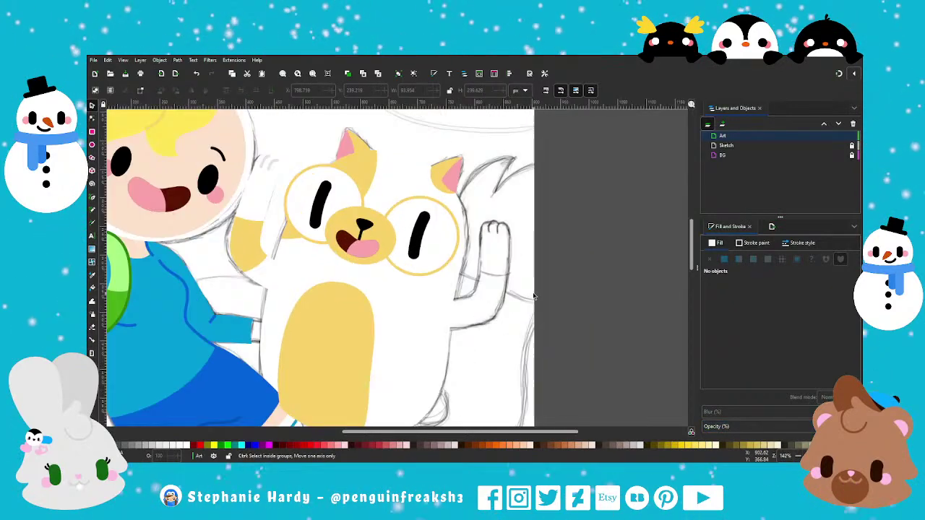
scroll(533, 302, up, 1)
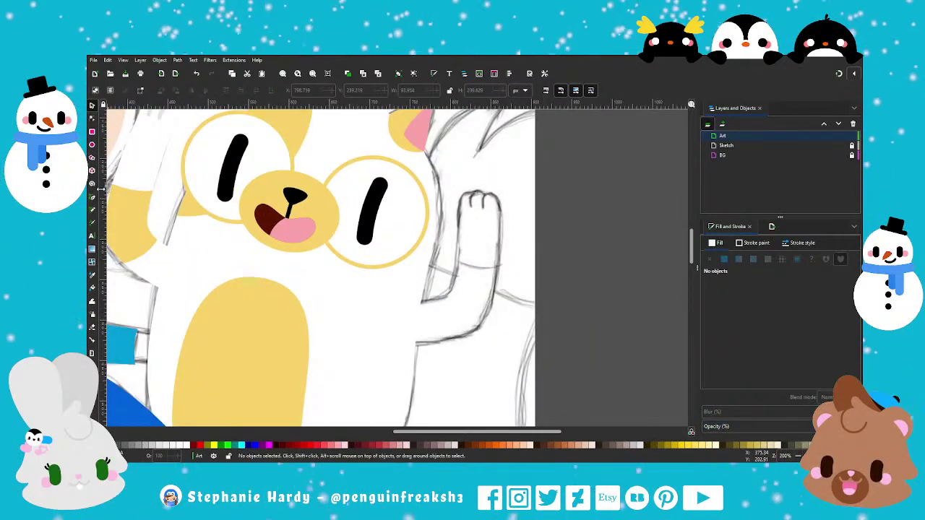
click(154, 164)
click(350, 76)
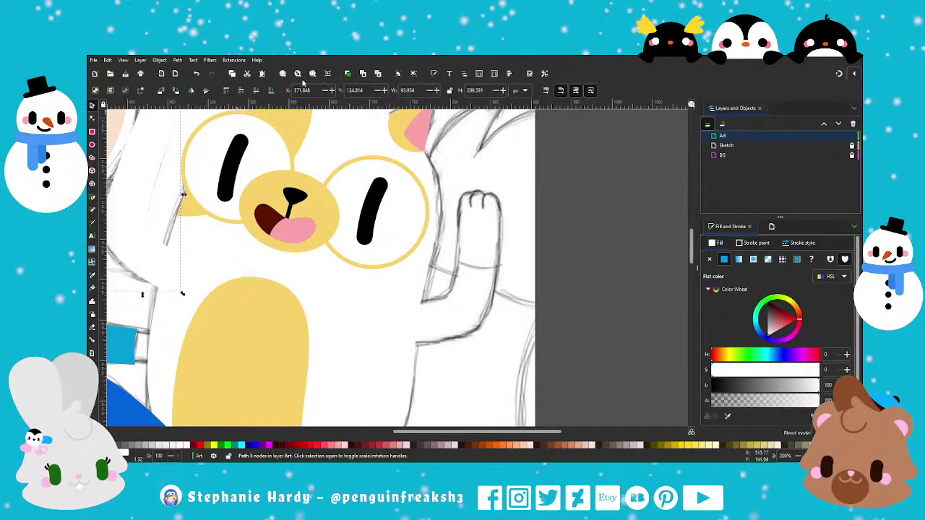
Step: Rotate the paw copy about 24° to fit the raised arm
click(192, 90)
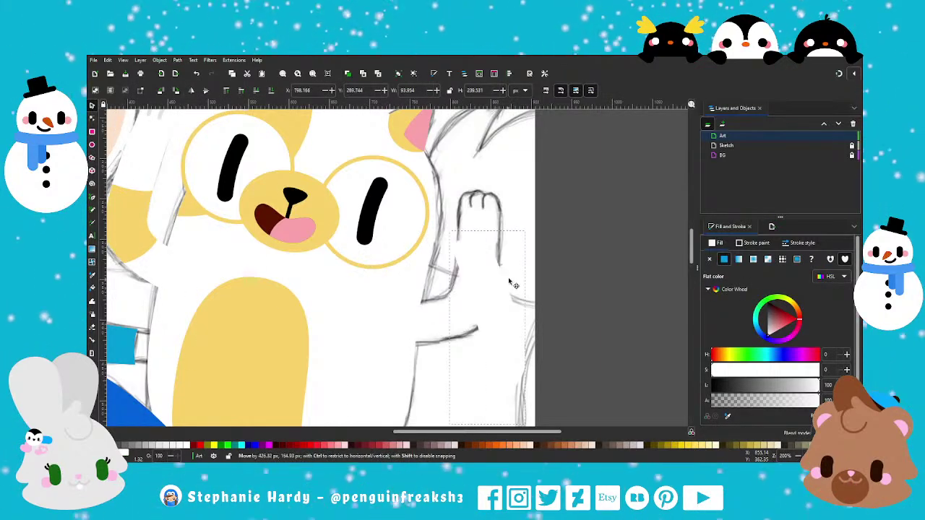
click(521, 214)
click(521, 213)
mouse_move(526, 191)
mouse_down()
mouse_move(547, 235)
mouse_move(479, 248)
mouse_move(494, 230)
mouse_move(482, 242)
mouse_up()
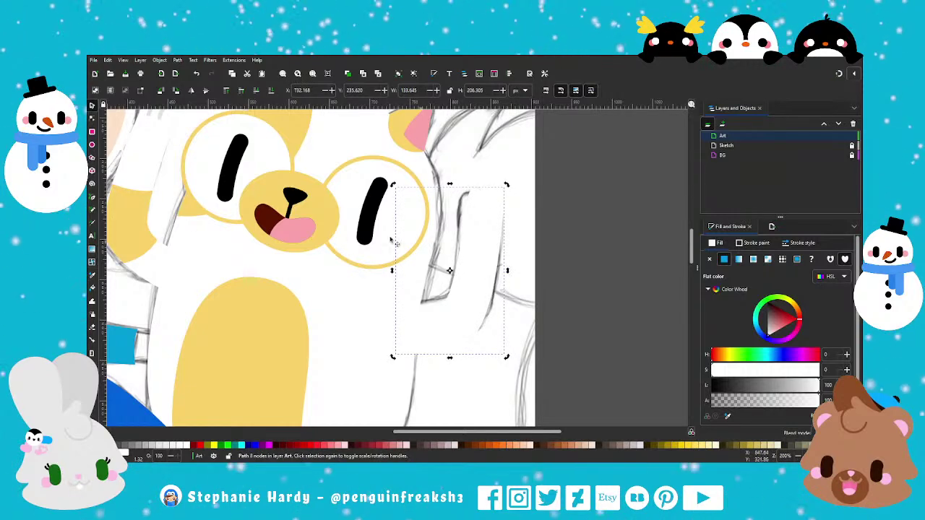
Step: Draw a four-sided patch over the raised paw's tip and curve its bottom edge downward
click(91, 198)
click(456, 175)
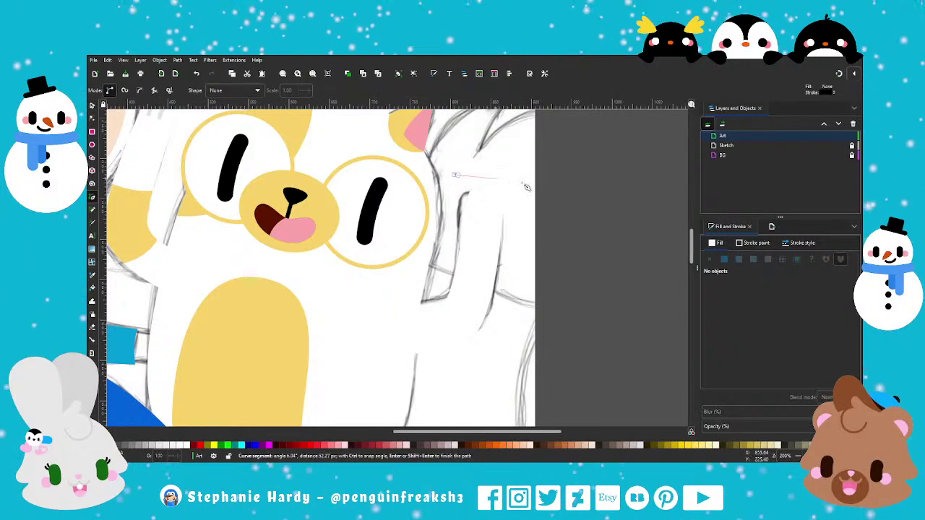
click(517, 264)
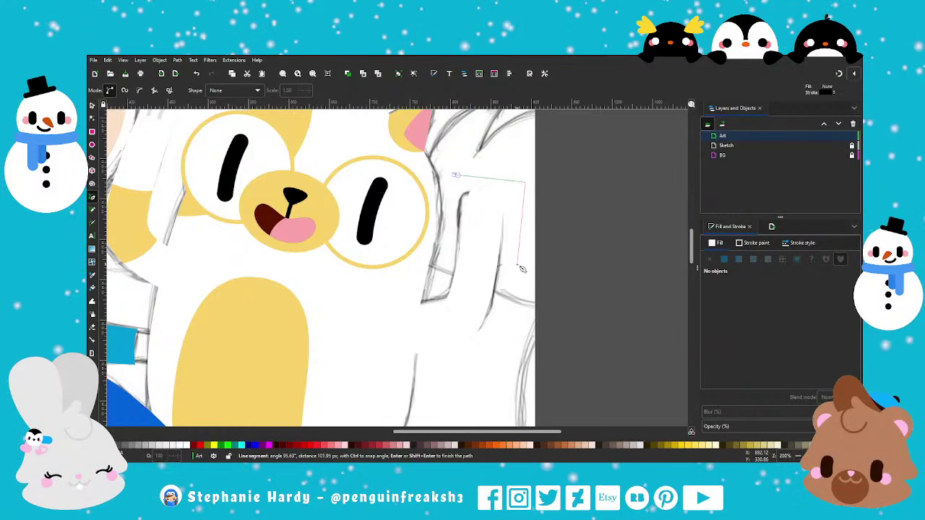
click(448, 246)
click(444, 178)
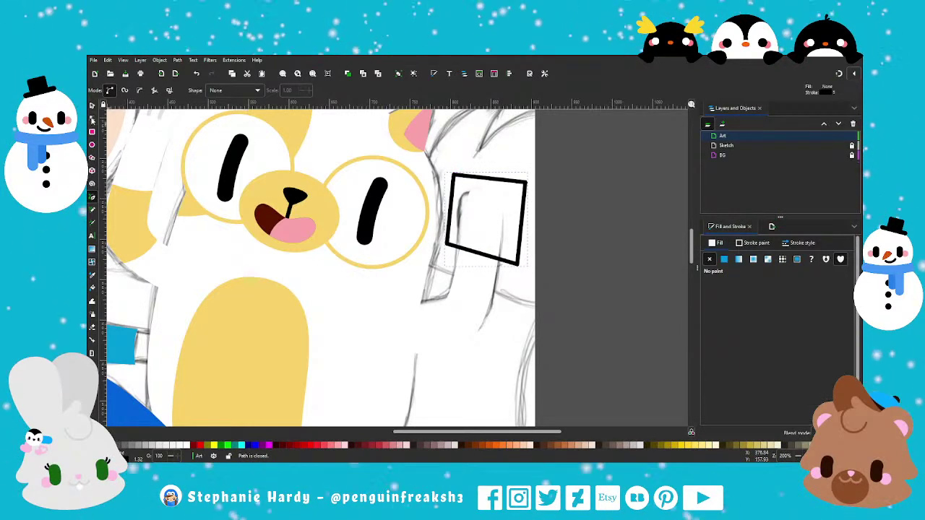
key(n)
mouse_move(491, 257)
mouse_down()
mouse_move(510, 266)
mouse_move(495, 264)
mouse_up()
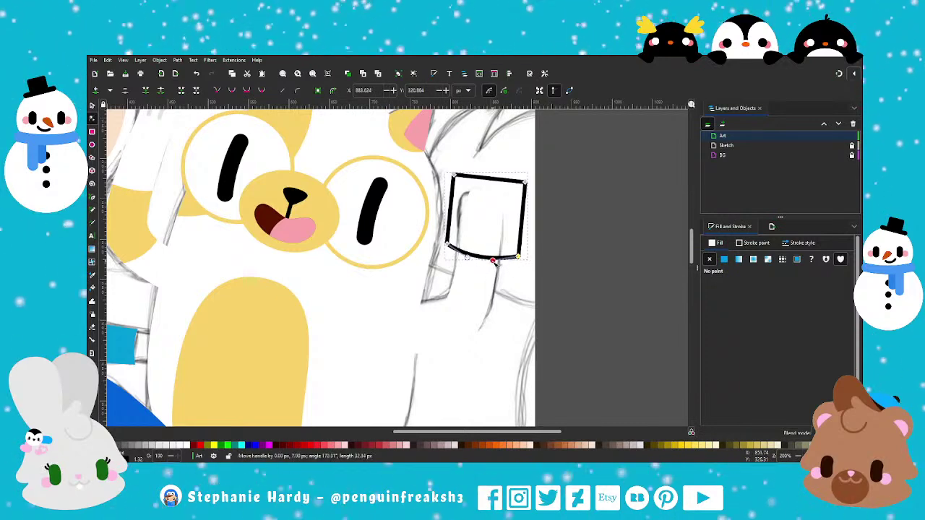
Step: Fill the patch with the cat's sampled yellow and intersect it with the white paw shape
click(724, 259)
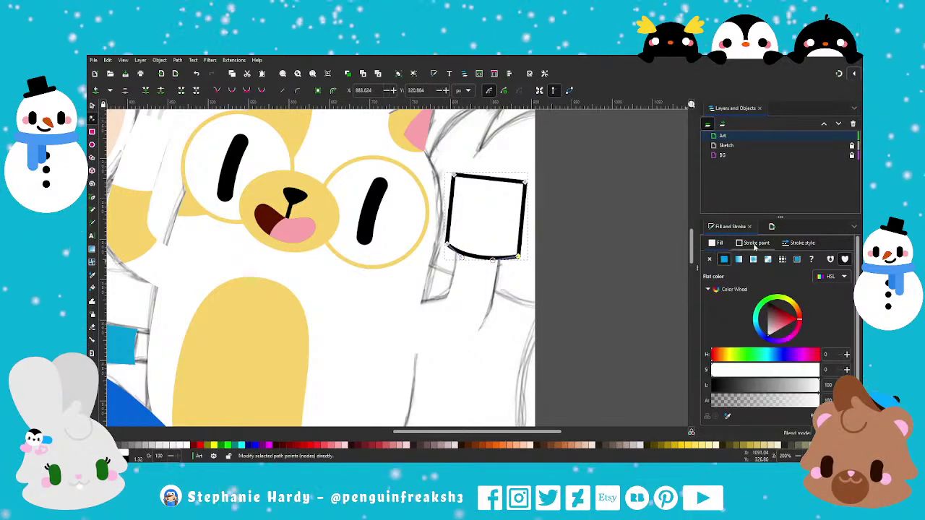
click(727, 417)
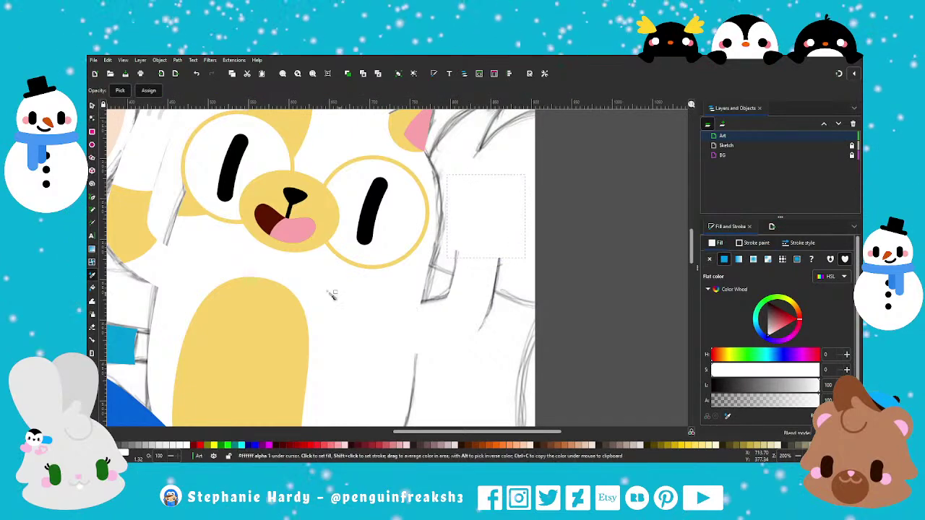
click(278, 288)
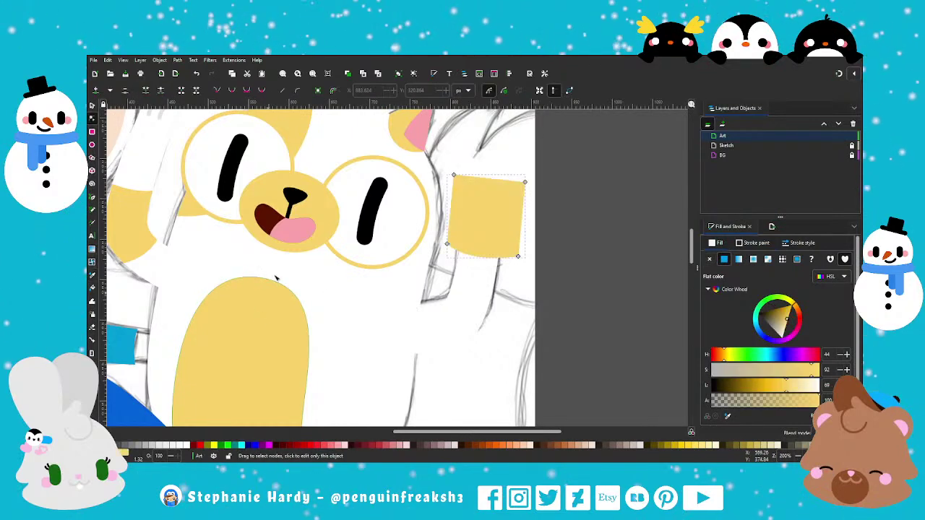
shift+click(477, 279)
click(269, 91)
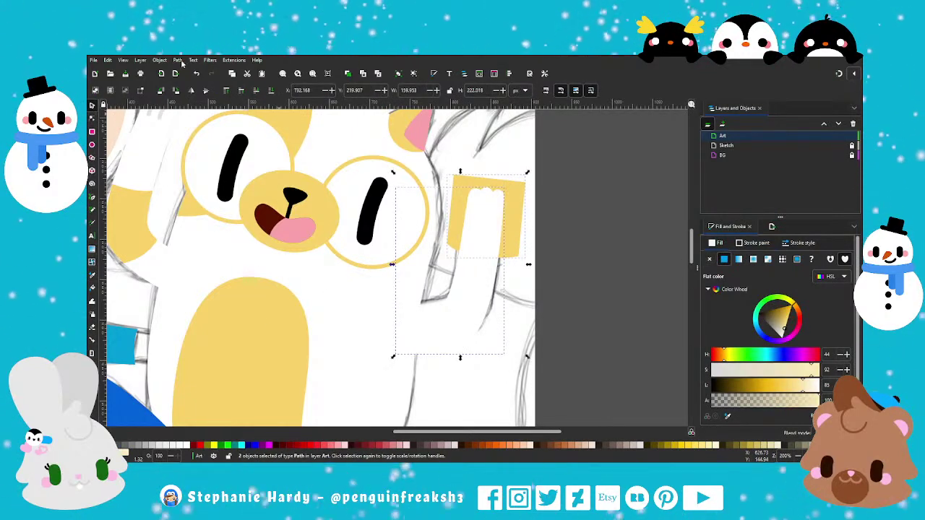
key(ctrl+asterisk)
click(511, 245)
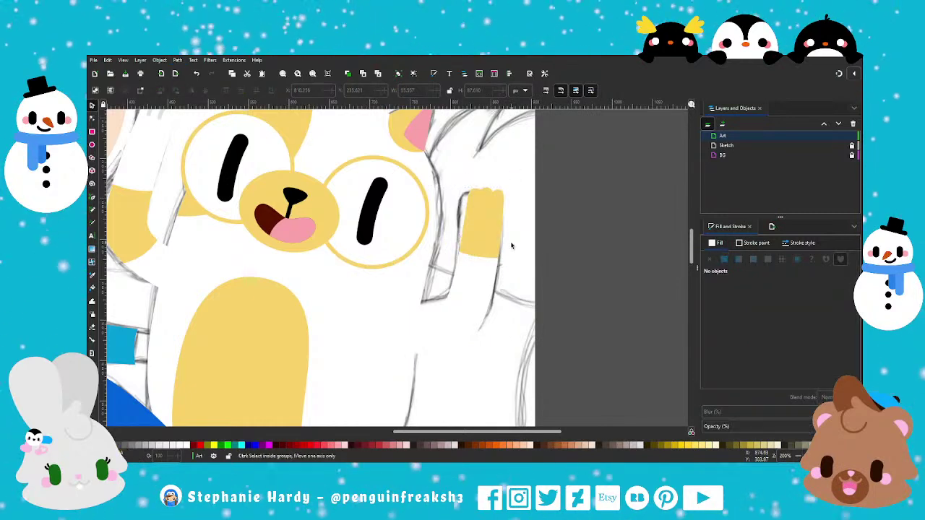
ctrl+scroll(511, 246, down, 1)
ctrl+scroll(511, 246, down, 1)
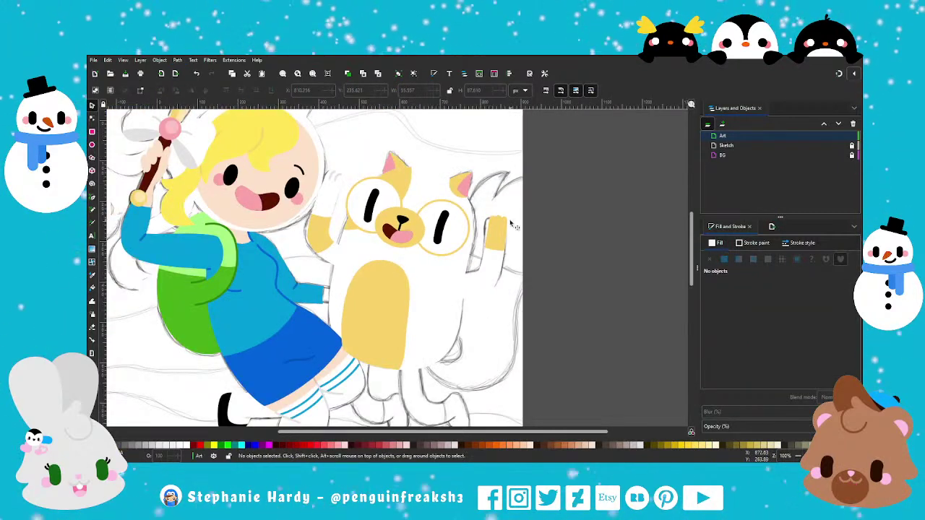
Step: Rotate the paw's two finger lines more upright and move them into place on the paw
ctrl+scroll(511, 225, up, 1)
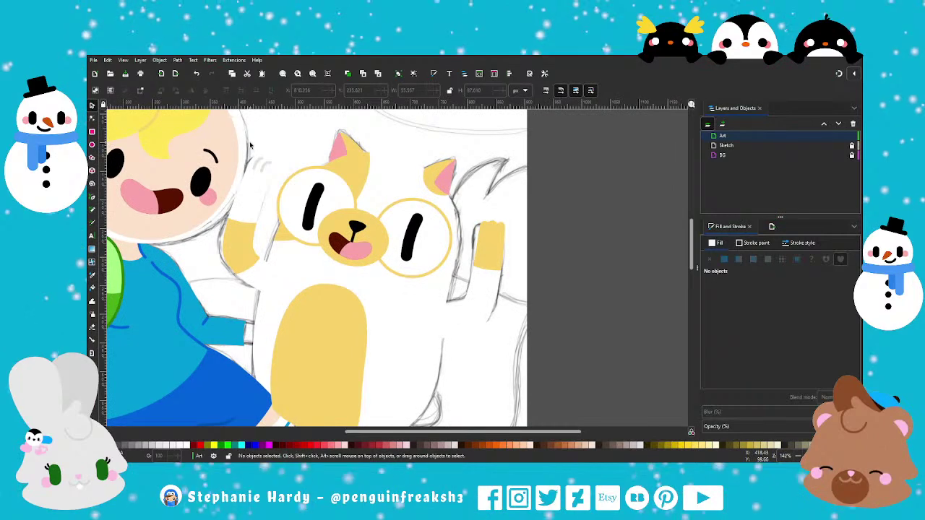
mouse_move(254, 148)
mouse_down()
mouse_move(276, 181)
mouse_move(511, 226)
mouse_up()
scroll(499, 220, up, 5)
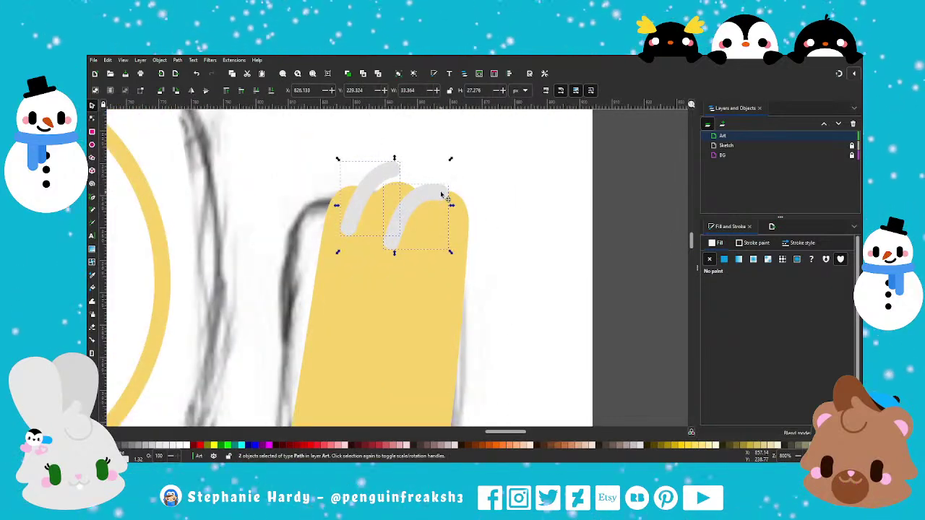
click(443, 193)
drag(451, 158, 421, 149)
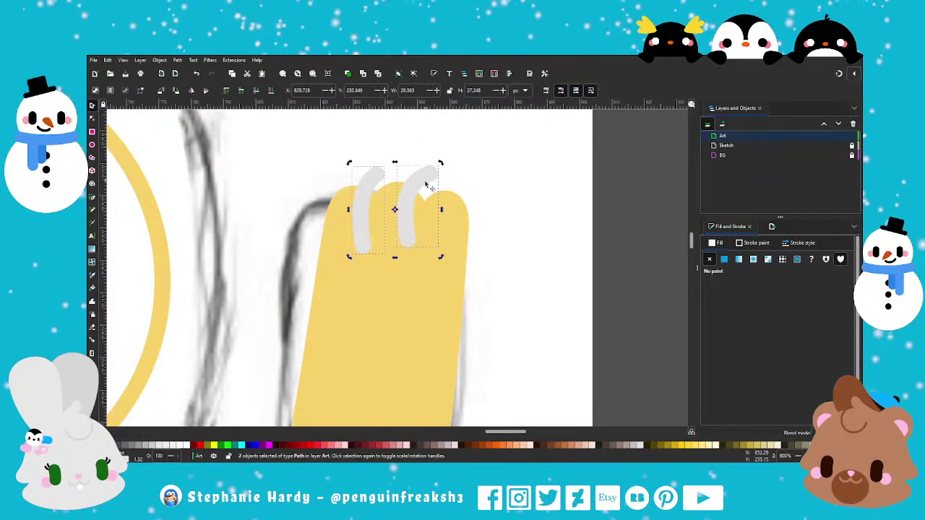
drag(427, 185, 429, 192)
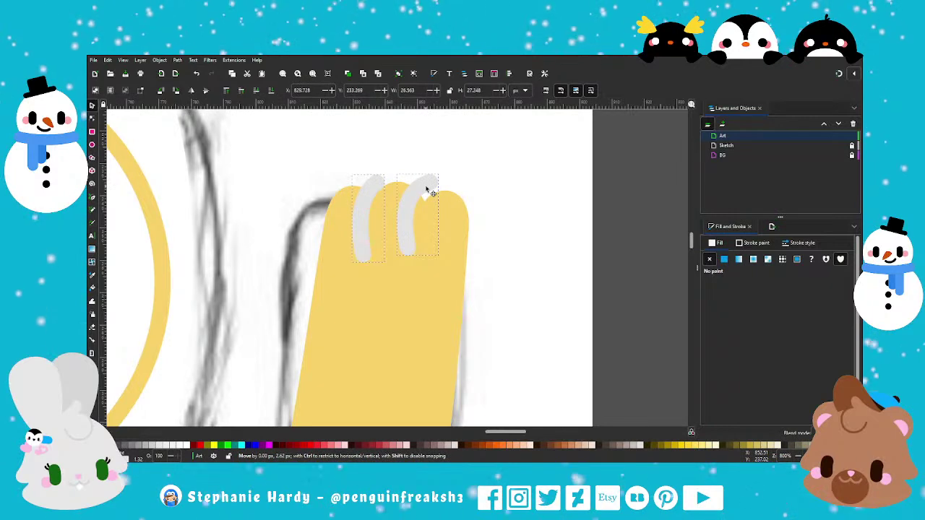
mouse_move(428, 191)
mouse_down()
mouse_move(427, 184)
mouse_move(437, 192)
mouse_up()
key(Escape)
Step: Nudge the right finger line slightly up into position over the yellow tip
click(432, 184)
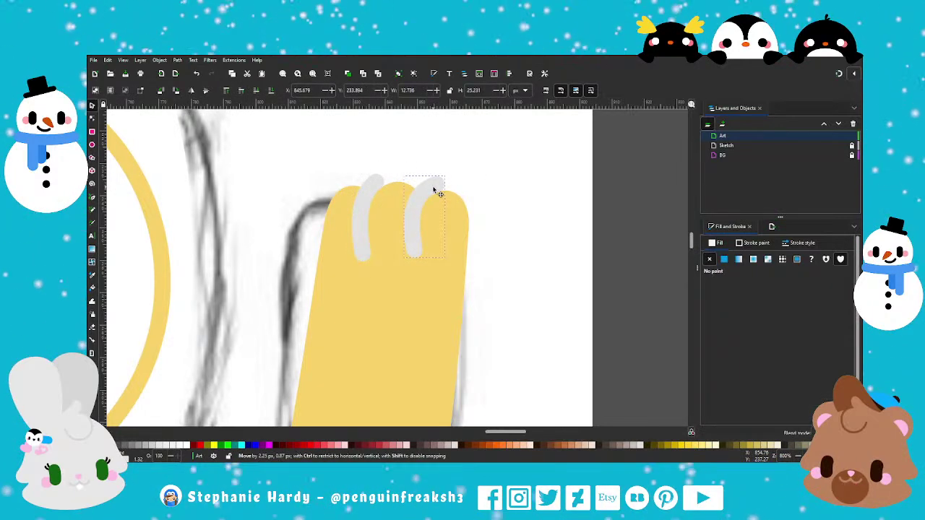
key(Escape)
ctrl+scroll(450, 201, up, 2)
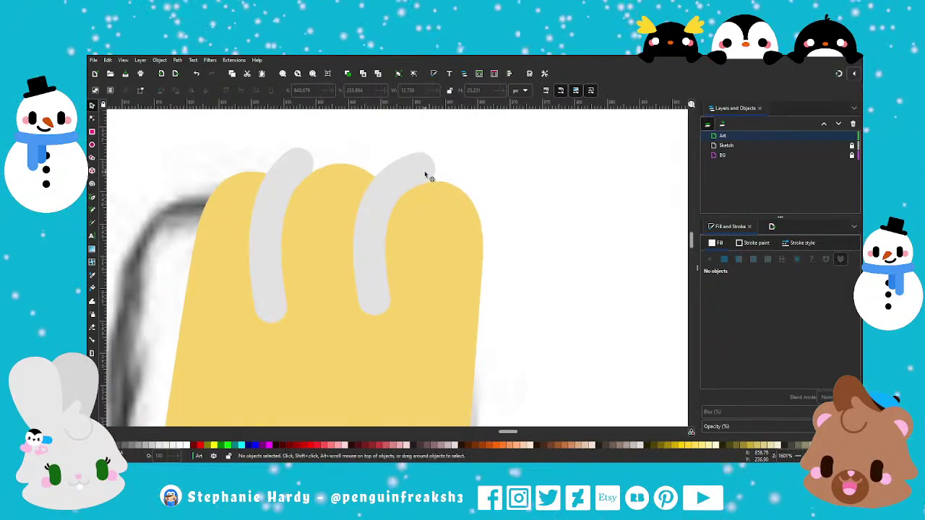
drag(427, 176, 425, 171)
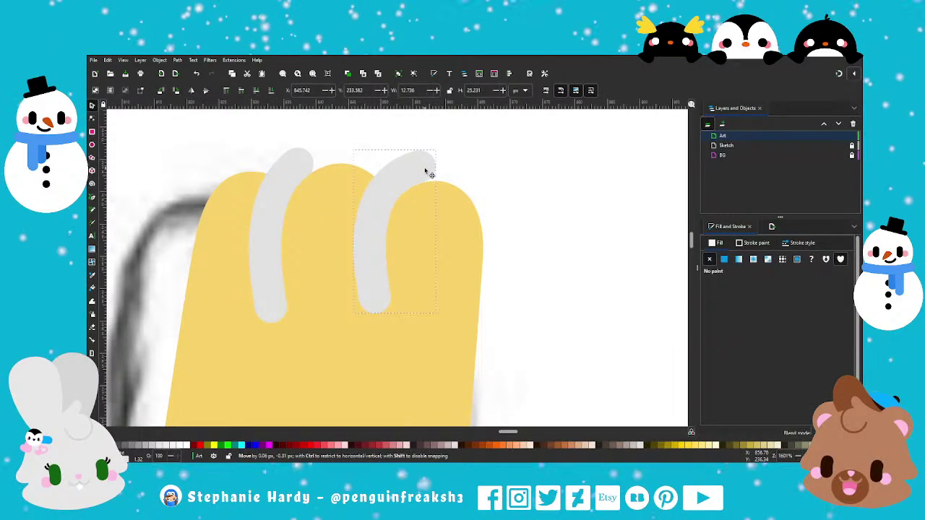
key(Escape)
ctrl+scroll(423, 217, down, 3)
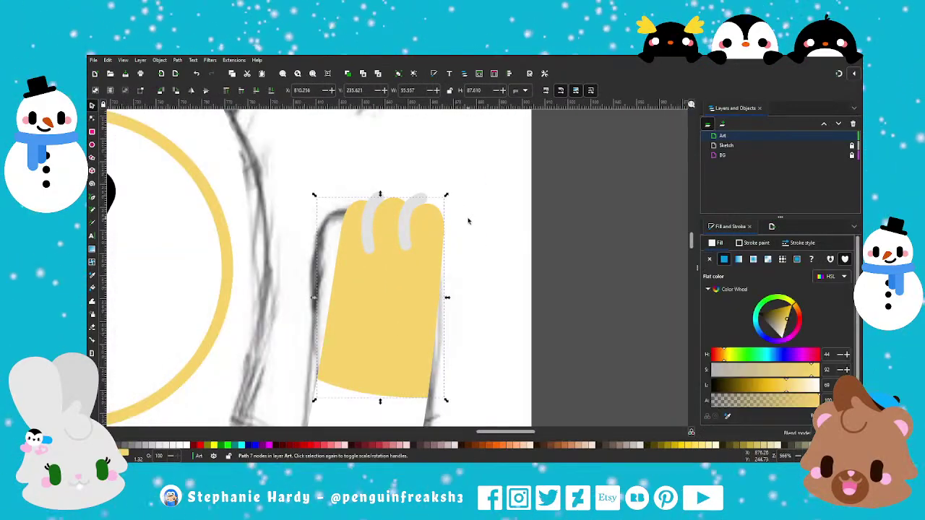
ctrl+scroll(459, 225, down, 2)
ctrl+scroll(459, 224, down, 1)
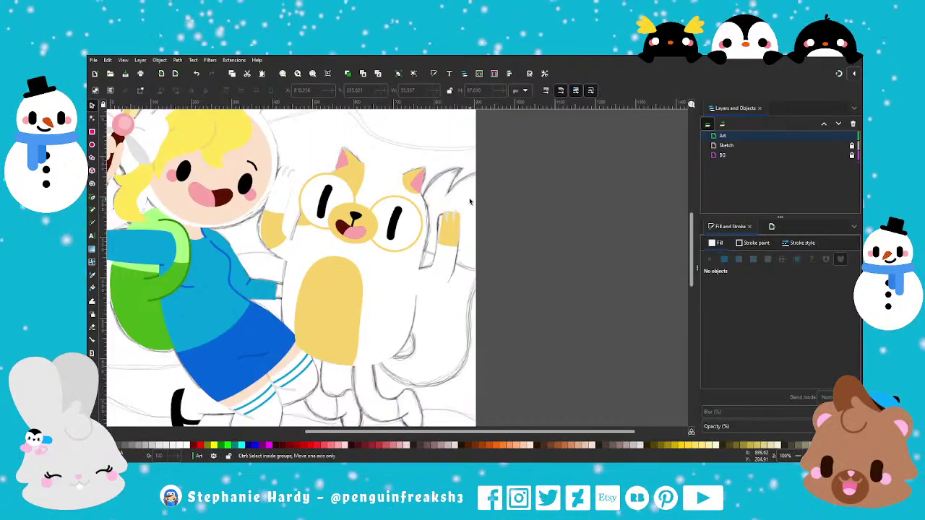
ctrl+scroll(471, 256, down, 1)
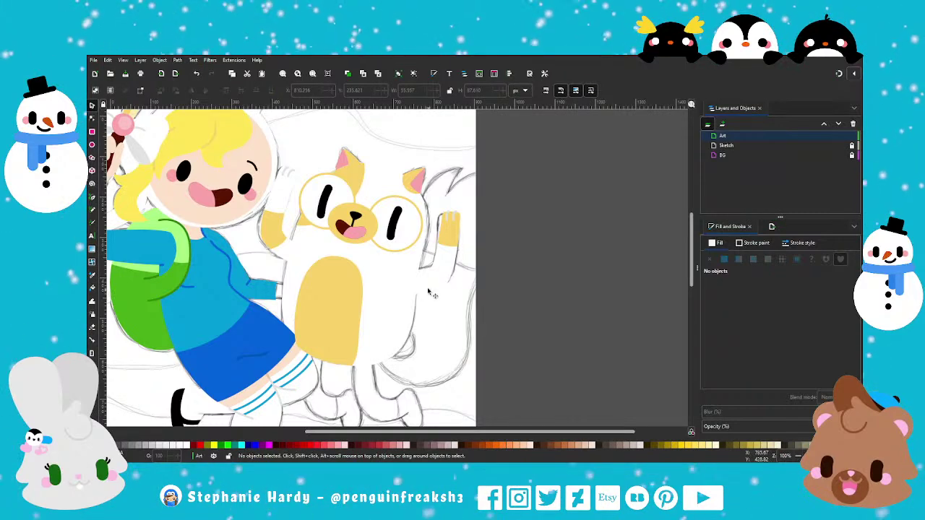
scroll(470, 235, up, 1)
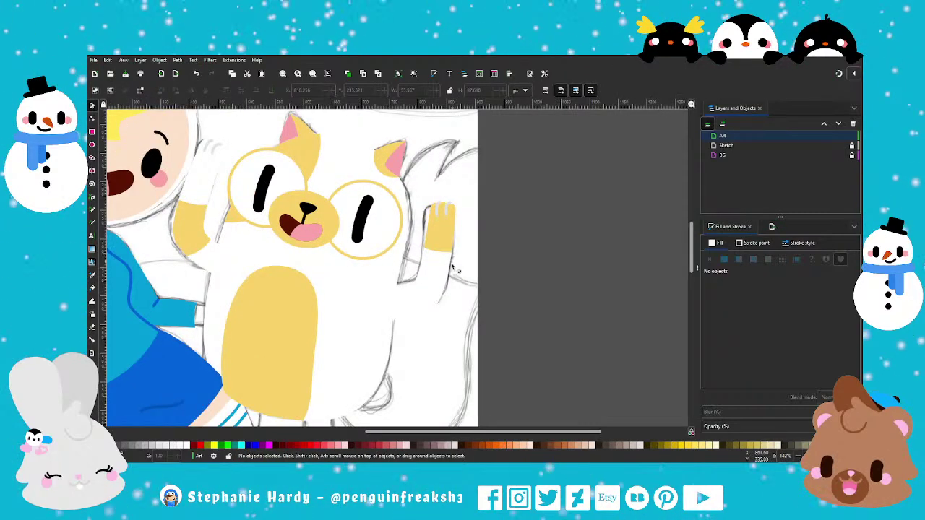
Step: Trace Cake's tail with a closed outline that has a zig-zag tip
click(91, 196)
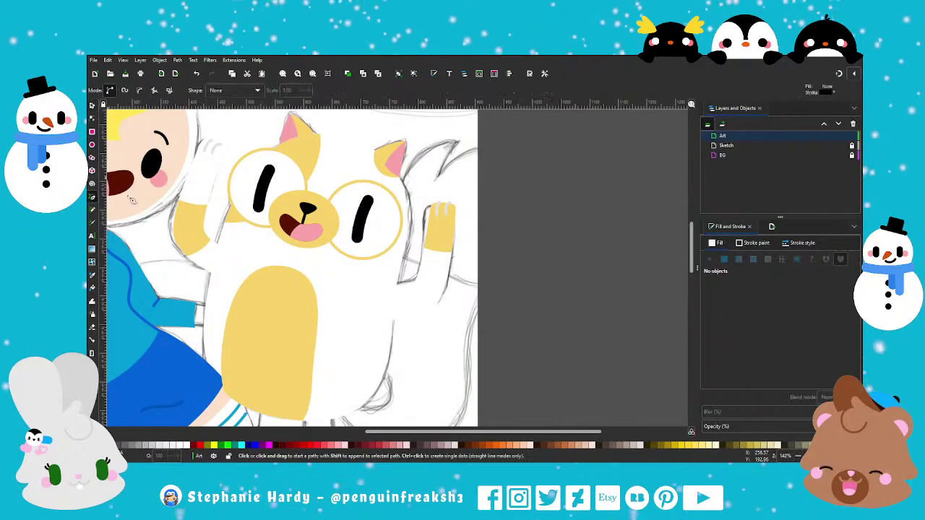
scroll(419, 175, down, 1)
scroll(444, 294, down, 1)
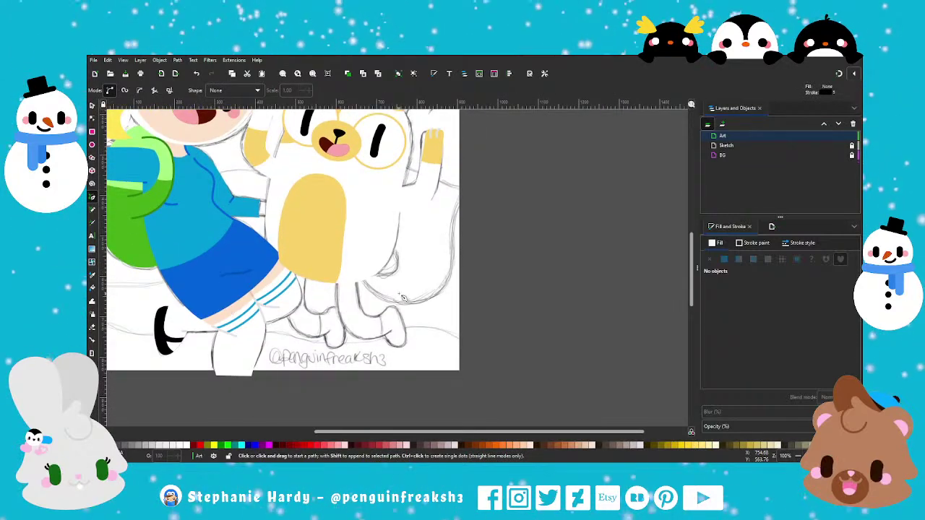
scroll(401, 301, down, 1)
click(358, 278)
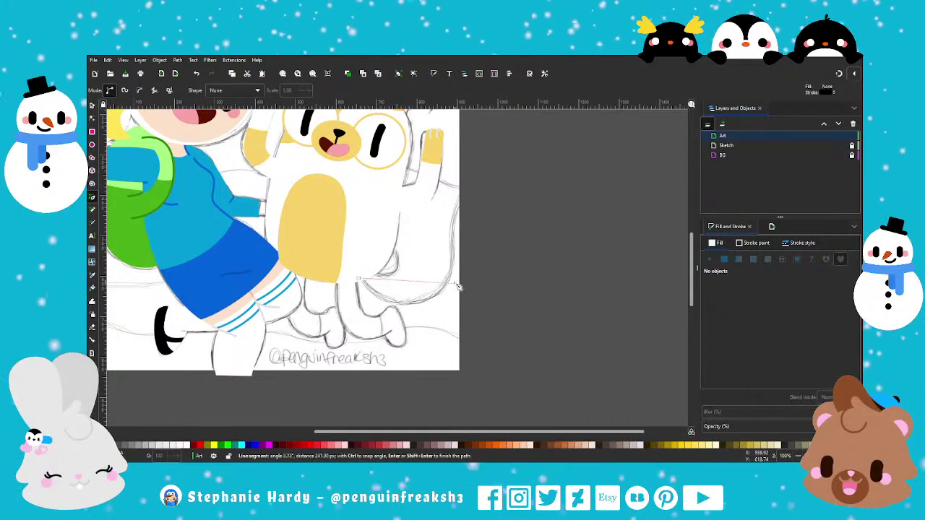
scroll(466, 248, up, 1)
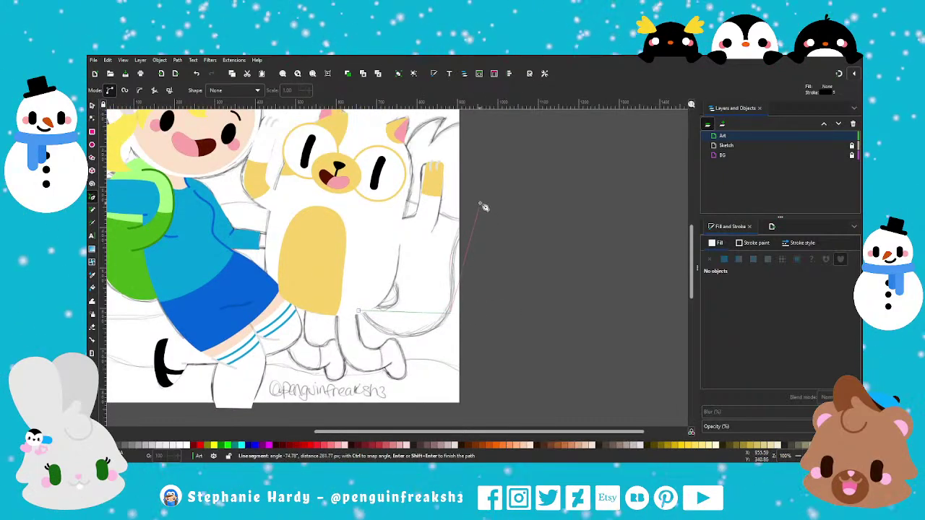
click(478, 118)
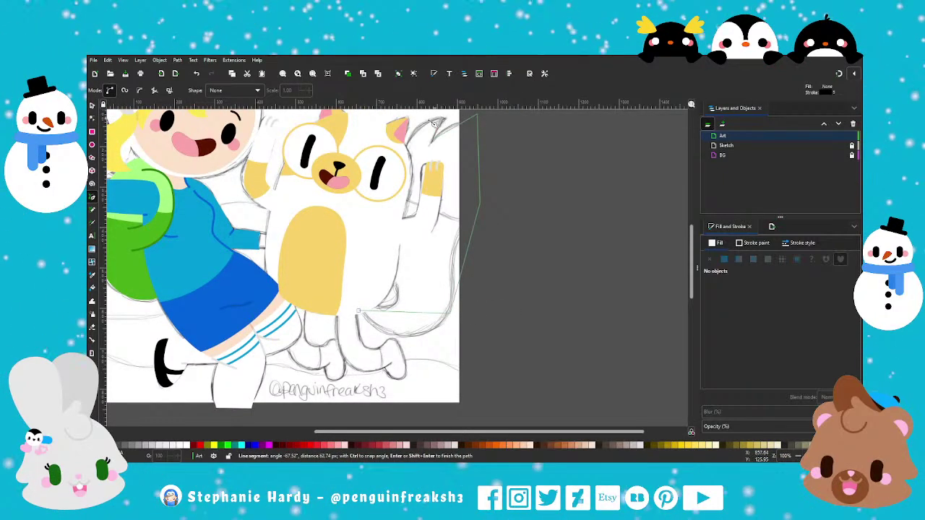
click(433, 122)
click(402, 151)
click(390, 283)
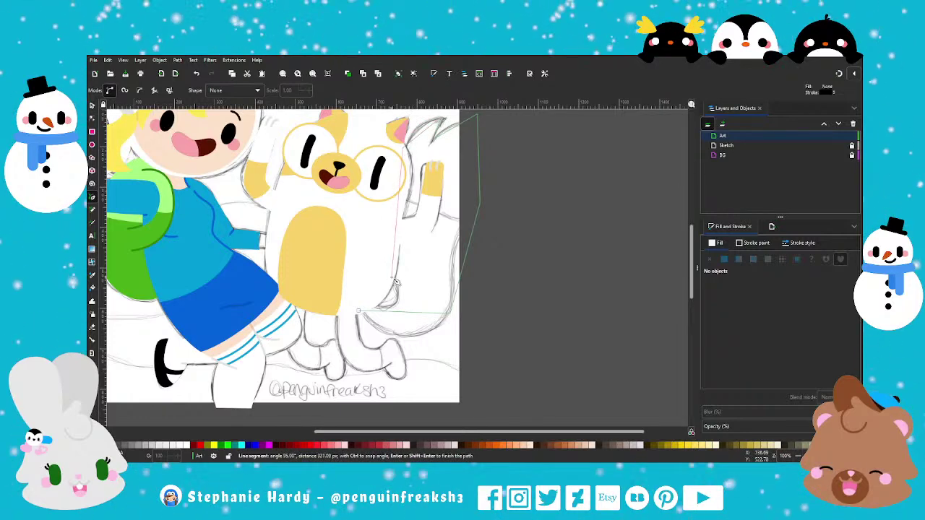
click(402, 304)
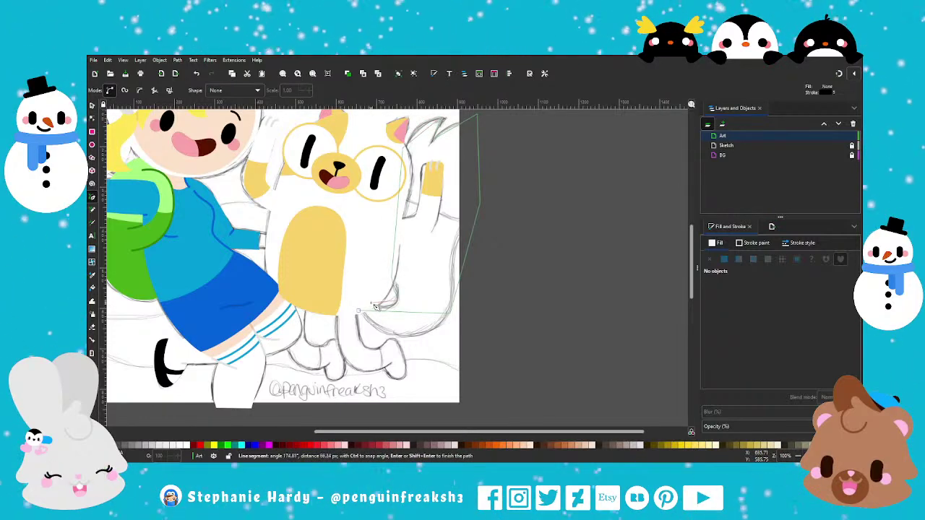
click(360, 312)
Step: Make the tail's bottom-right node symmetric and curve the tail's bottom and right side
key(s)
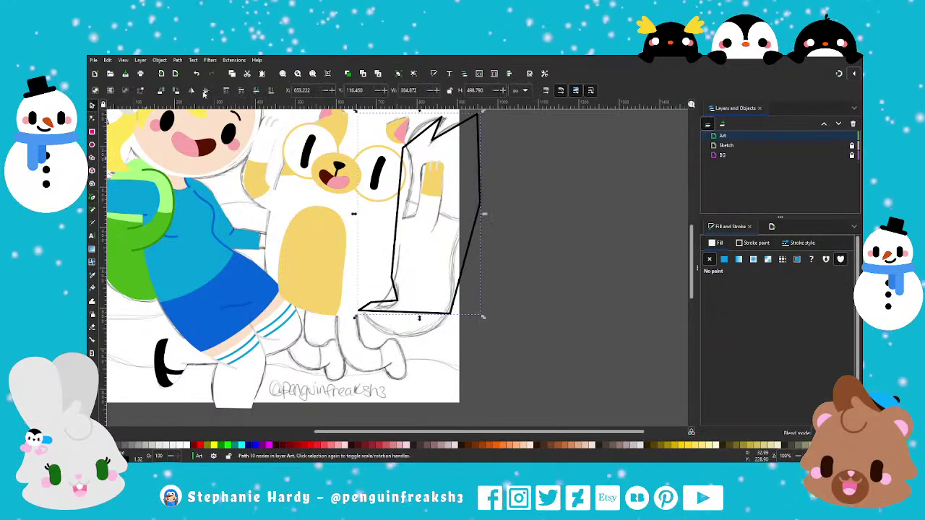
key(n)
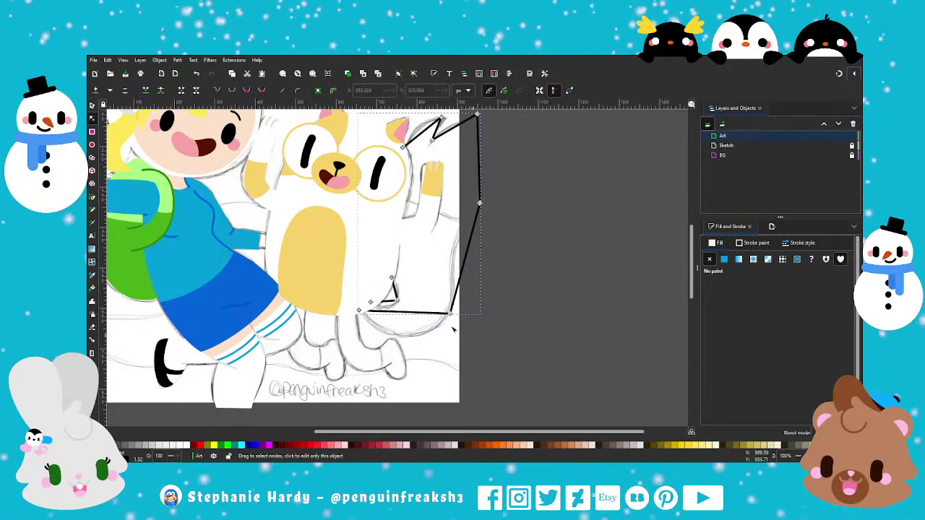
click(450, 315)
key(y)
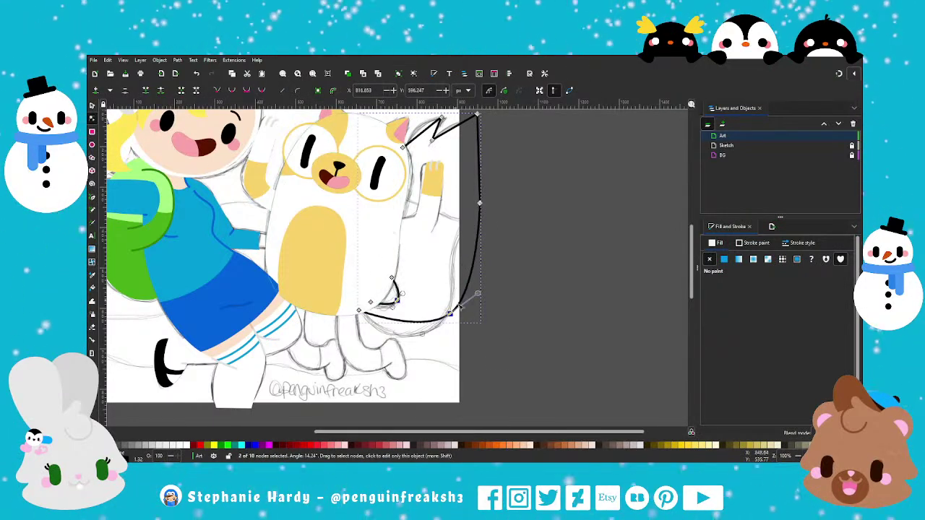
click(452, 334)
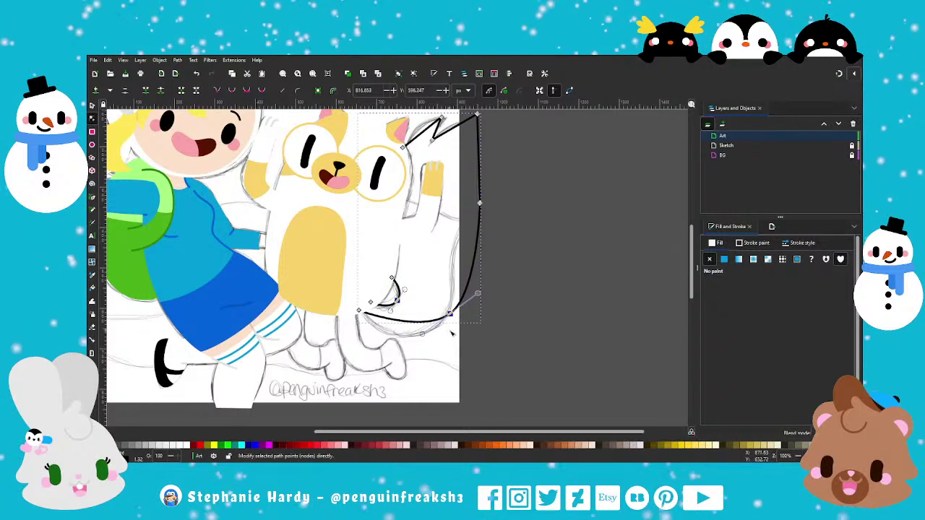
drag(450, 315, 431, 330)
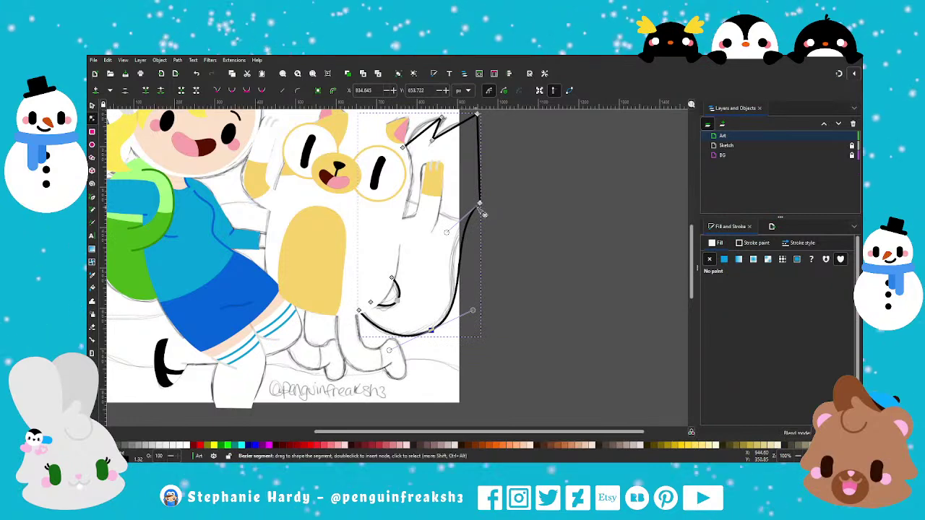
drag(479, 203, 475, 222)
drag(442, 251, 428, 250)
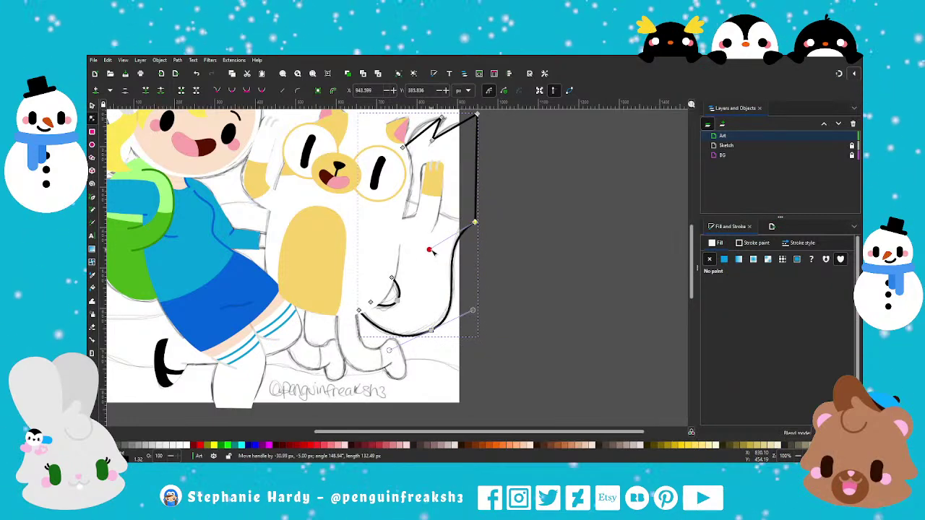
drag(472, 311, 471, 314)
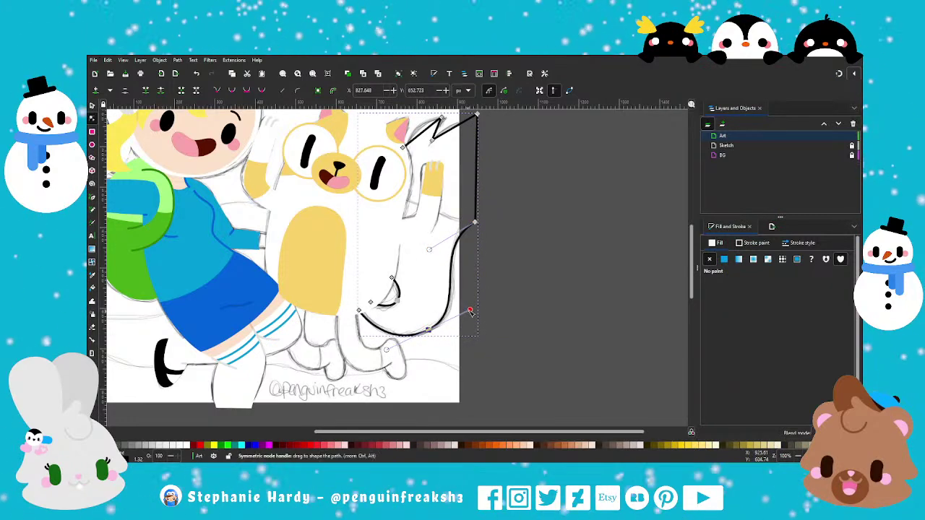
Step: Curve the tail tip's left and upper edges and lower its top-right corner to match the sketch
scroll(496, 255, up, 3)
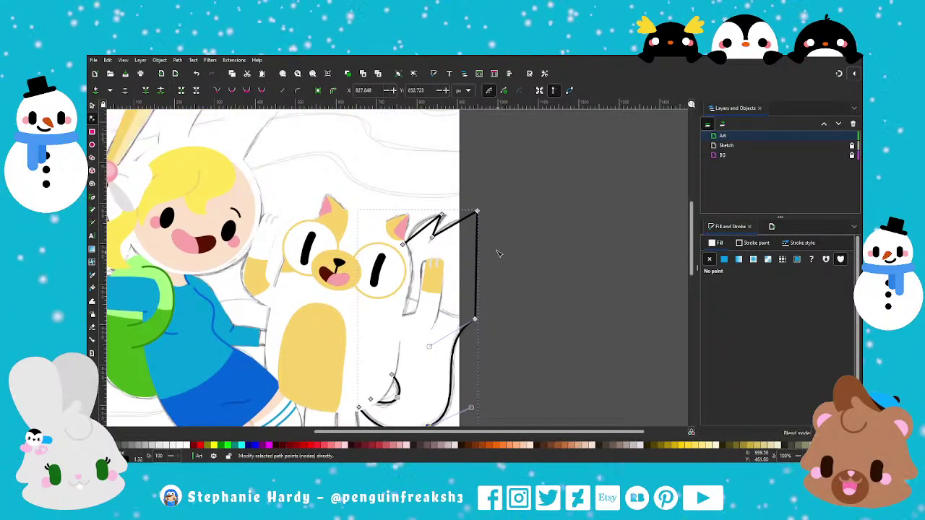
ctrl+scroll(461, 241, up, 2)
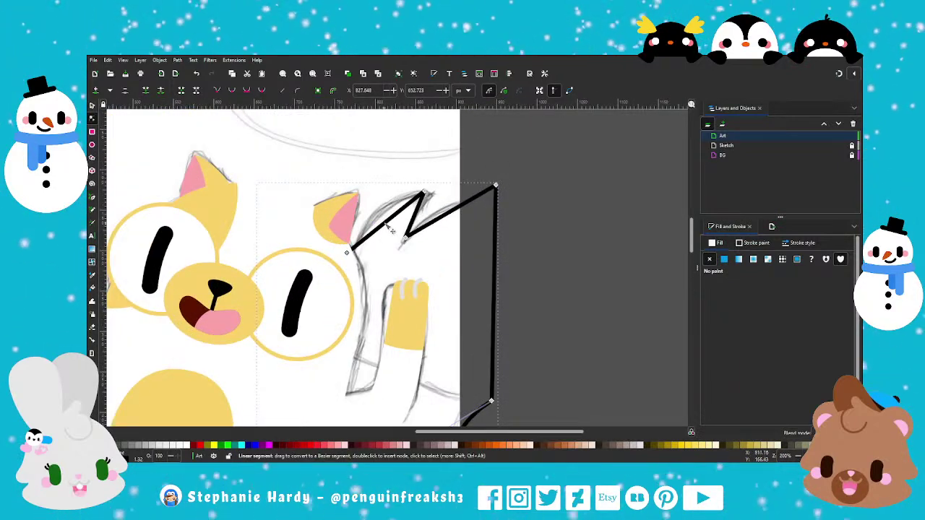
drag(391, 230, 374, 211)
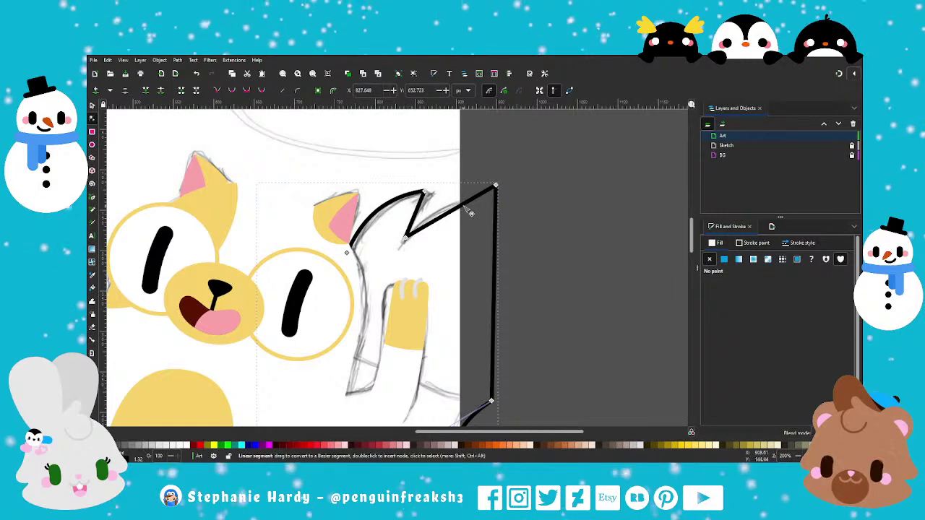
drag(470, 213, 452, 196)
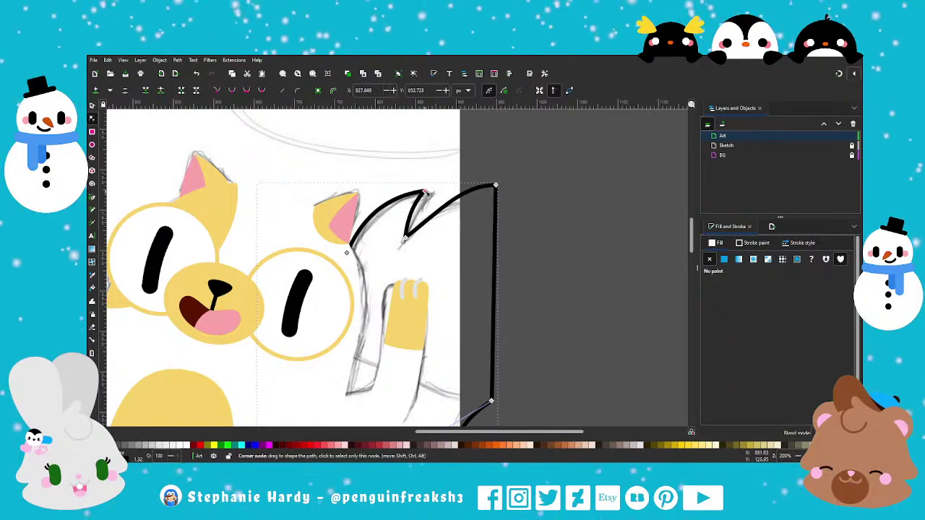
click(426, 193)
drag(384, 200, 354, 213)
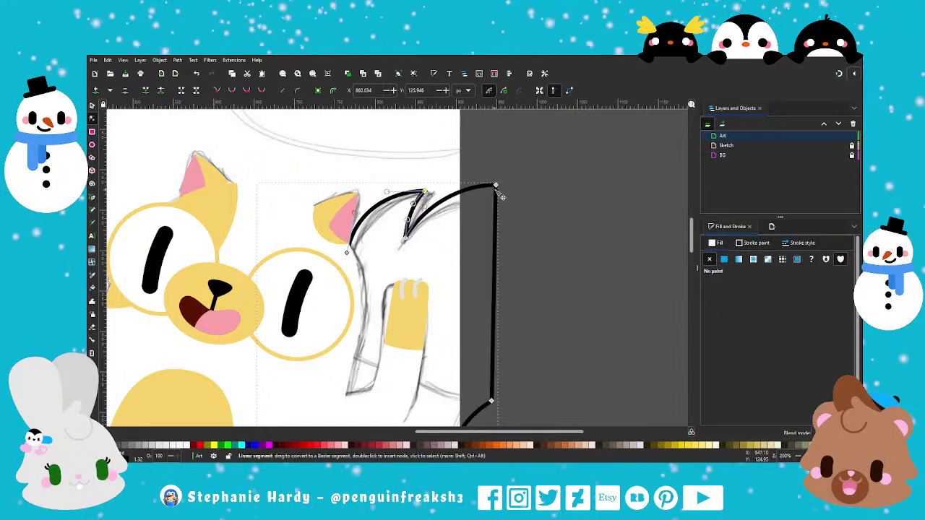
drag(496, 188, 495, 210)
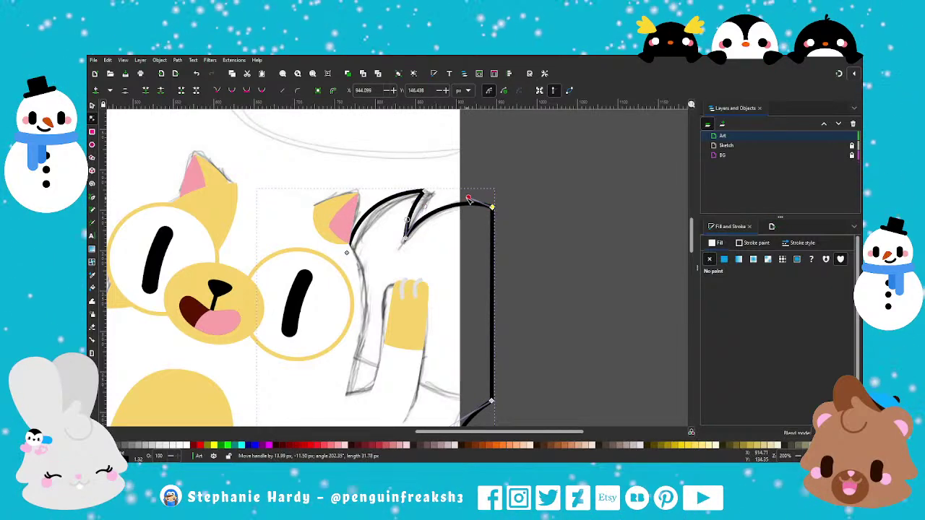
ctrl+scroll(514, 211, down, 1)
key(5)
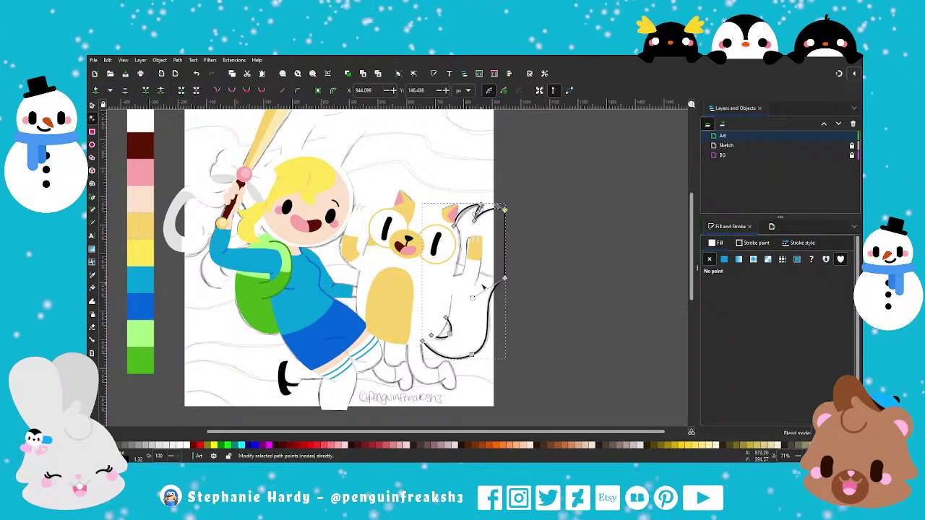
key(1)
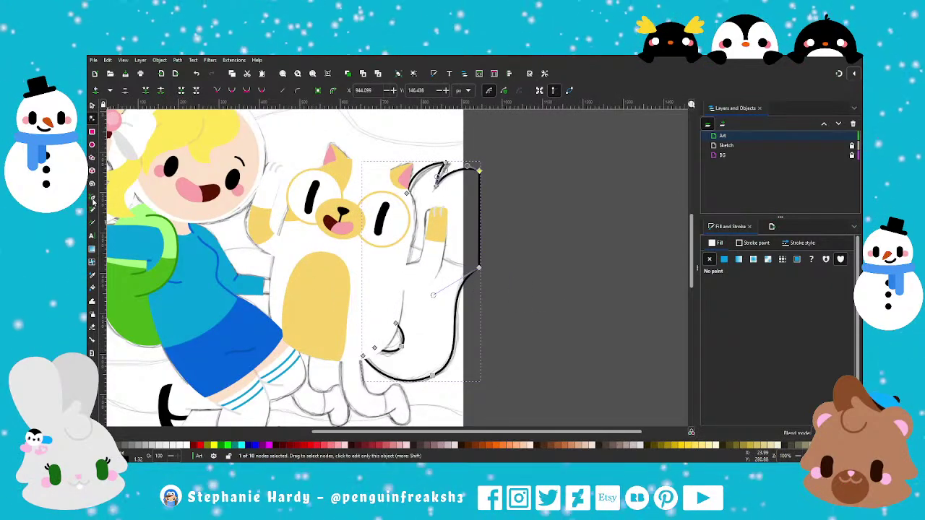
key(b)
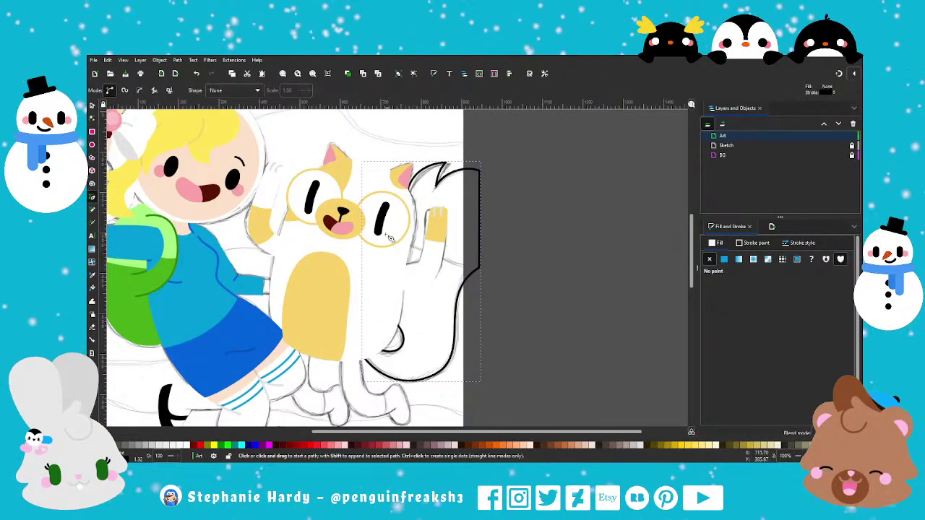
Step: Draw a four-cornered tip shape across the top of the tail and curve its bottom edge
click(375, 231)
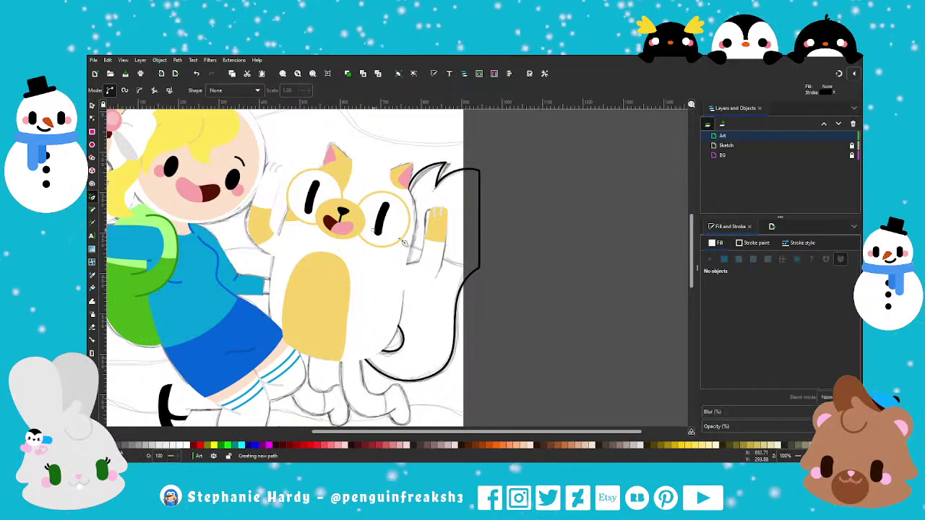
click(513, 277)
click(513, 145)
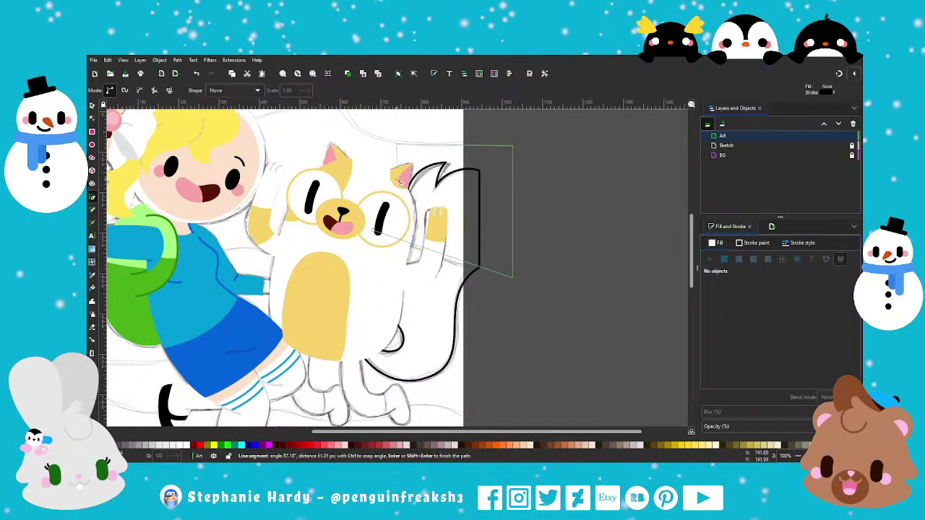
click(396, 144)
click(375, 231)
click(92, 118)
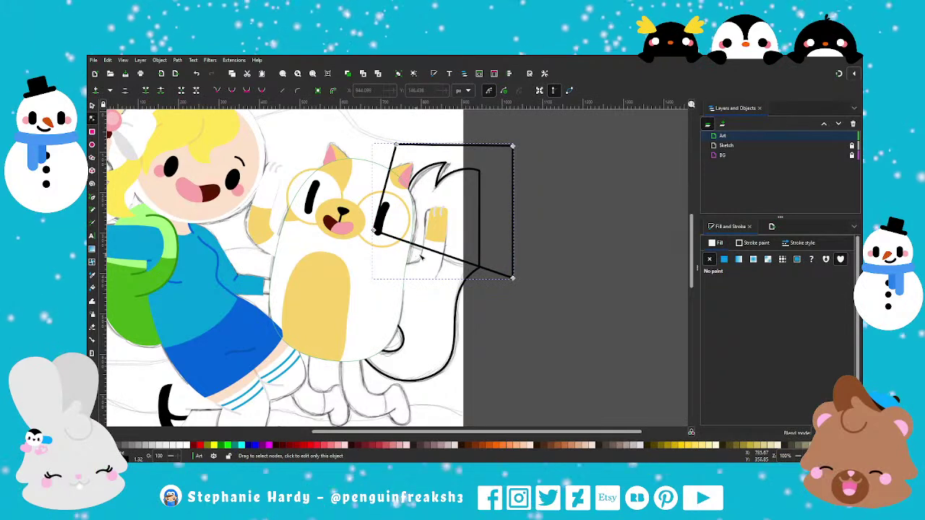
mouse_move(514, 278)
mouse_down()
mouse_move(515, 267)
mouse_move(464, 272)
mouse_up()
click(92, 106)
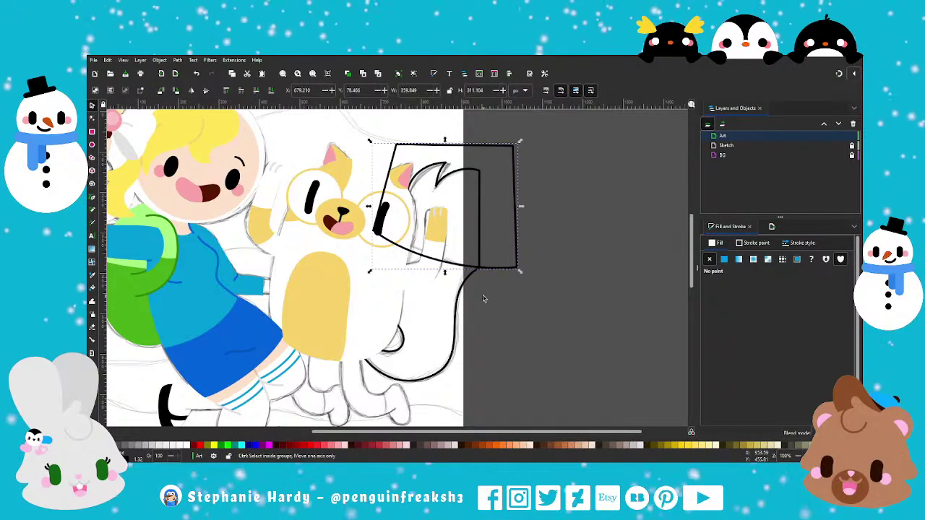
ctrl+scroll(542, 305, down, 1)
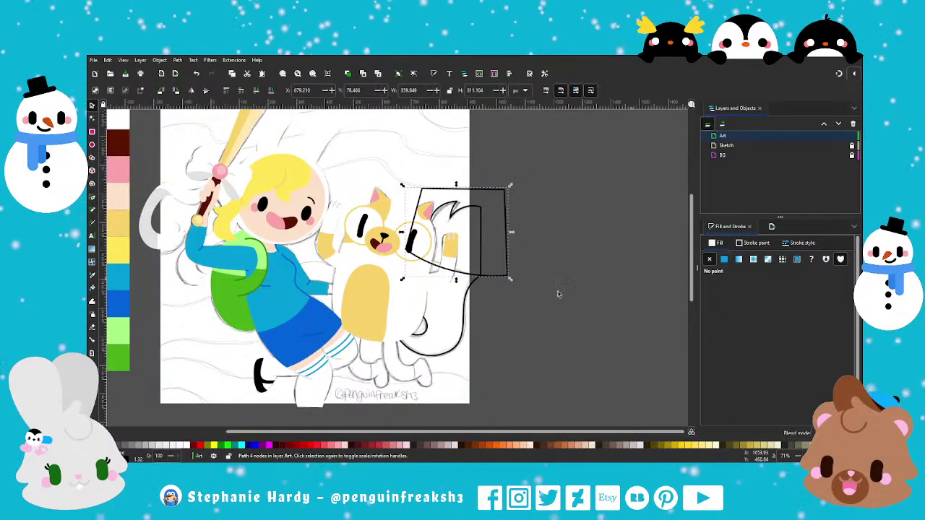
click(467, 327)
Step: Make the tail shape white with no outline
click(725, 259)
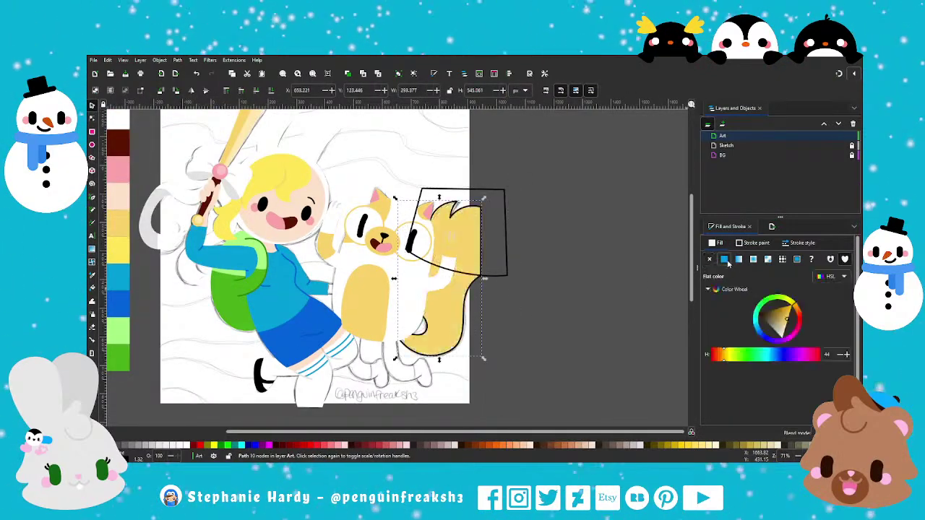
click(760, 243)
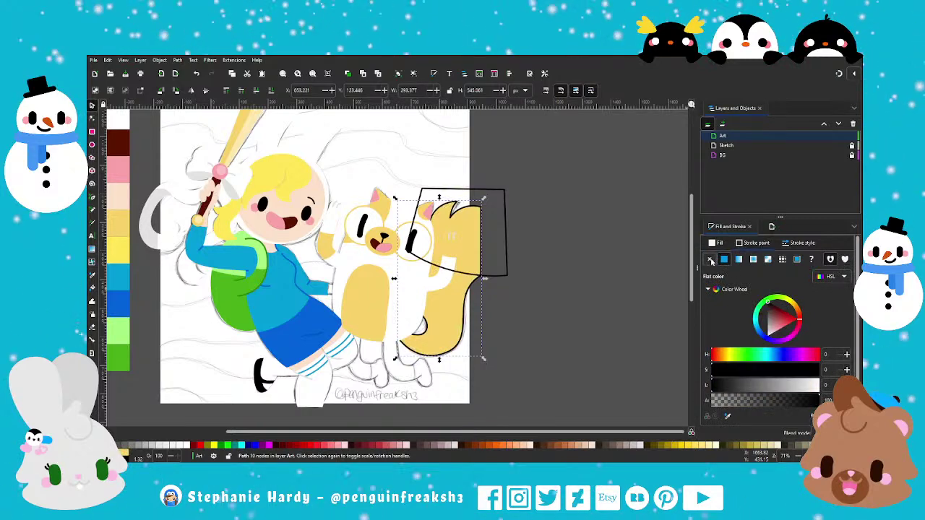
click(710, 260)
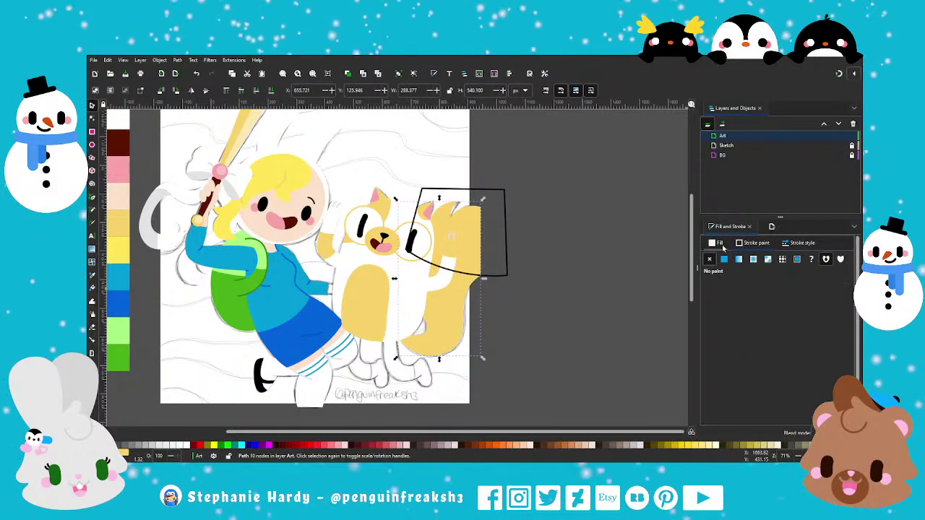
click(723, 245)
drag(786, 331, 781, 336)
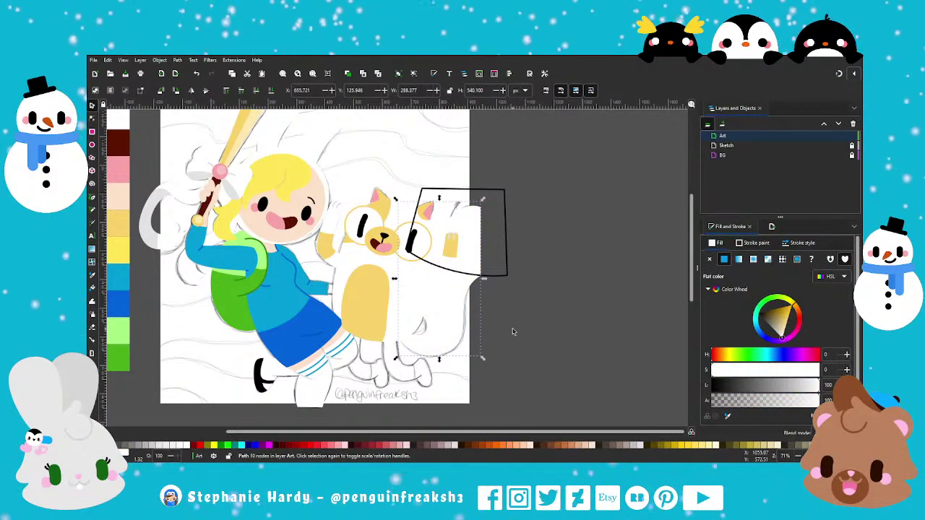
scroll(533, 255, up, 1)
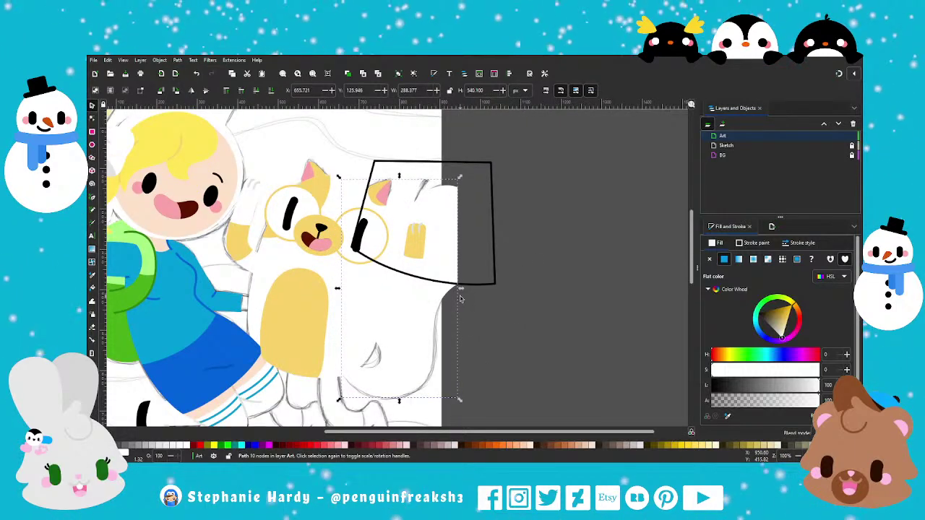
scroll(463, 240, down, 1)
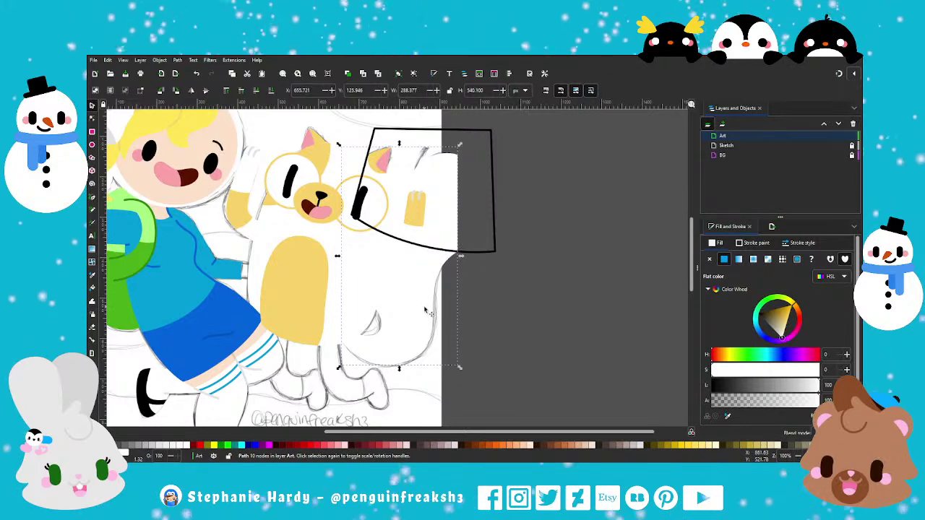
Step: Raise Cake's body shape to the top, remove its fill and outline it in black
click(376, 296)
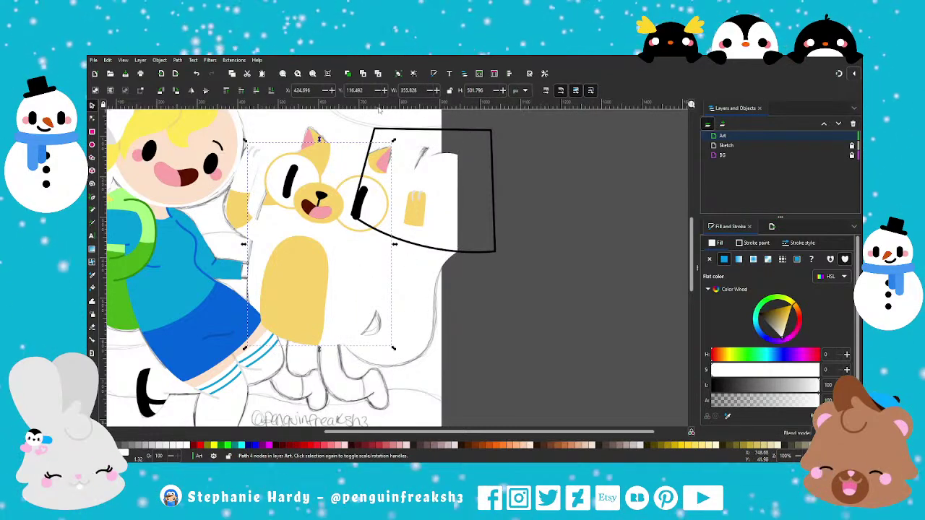
key(Home)
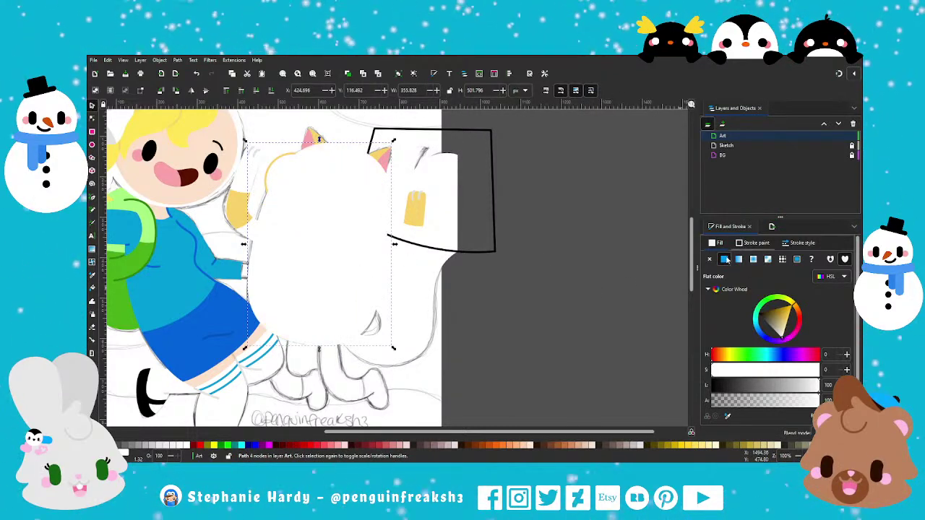
click(710, 258)
click(756, 242)
click(724, 259)
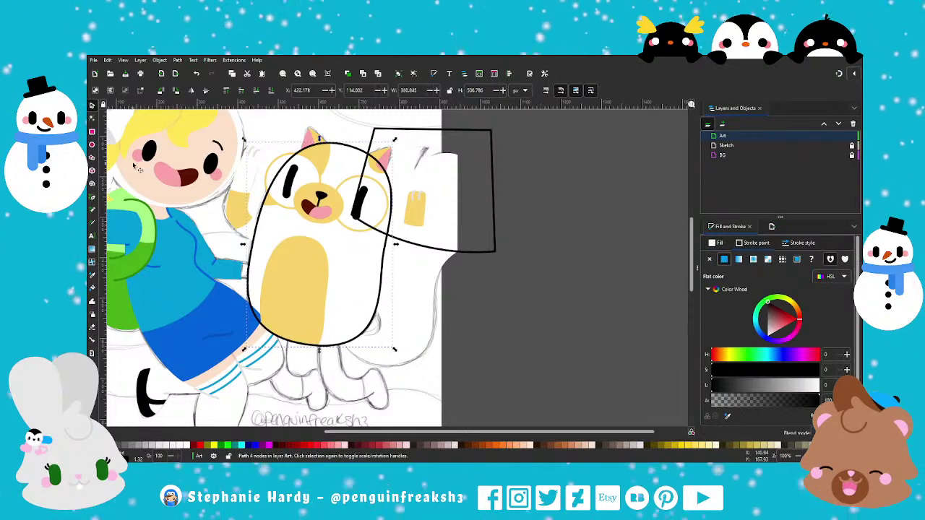
Step: Fill the tip block with sampled yellow, intersect it with the tail, and lower it
click(494, 175)
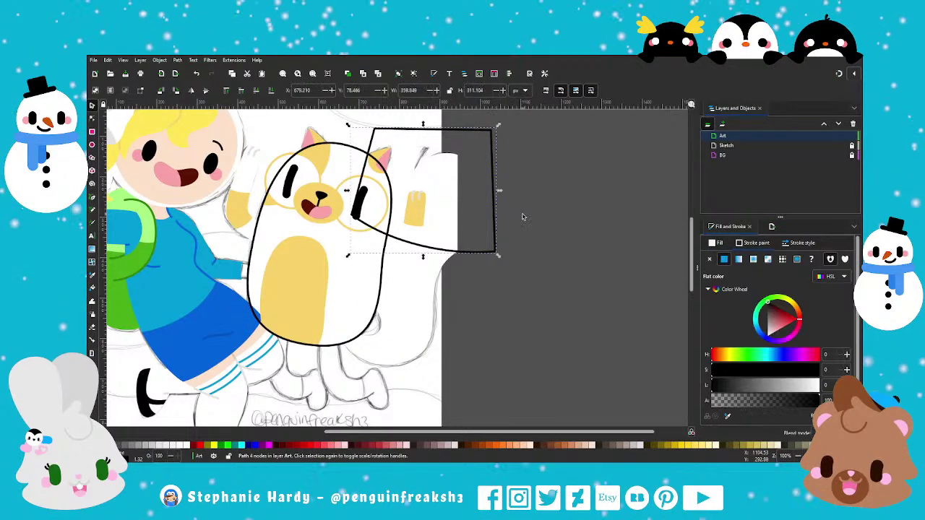
click(727, 245)
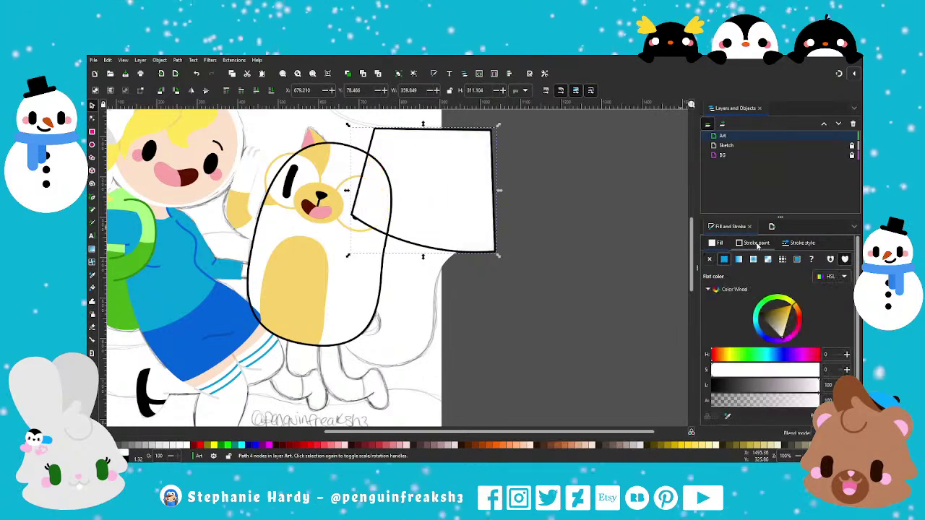
click(729, 416)
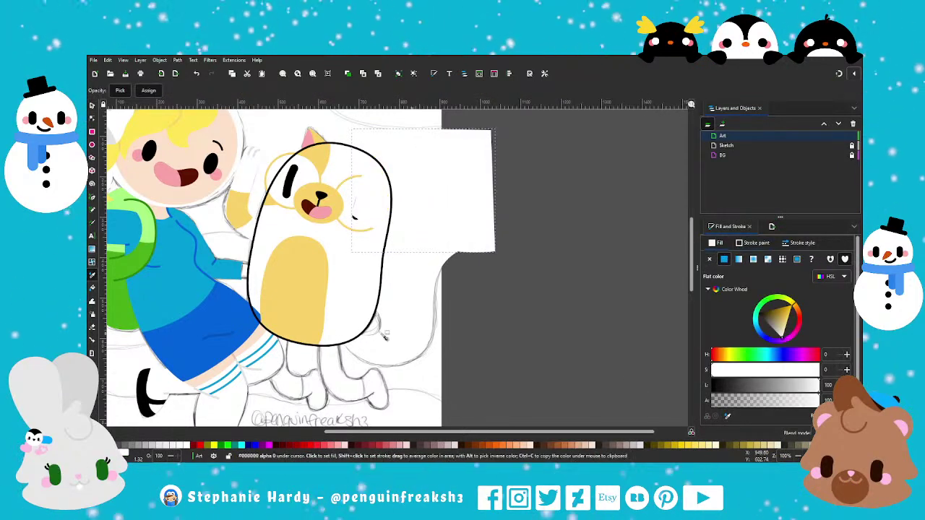
click(244, 208)
click(412, 296)
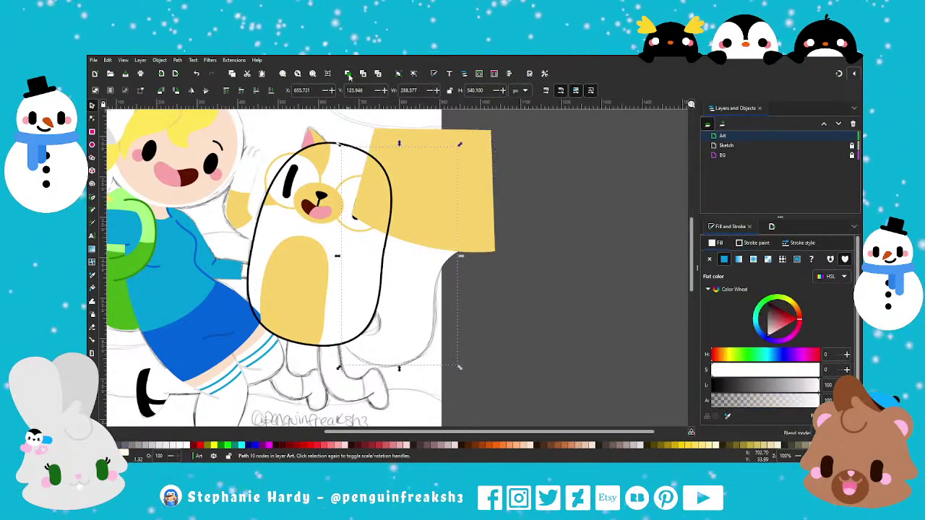
key(Home)
shift+click(474, 217)
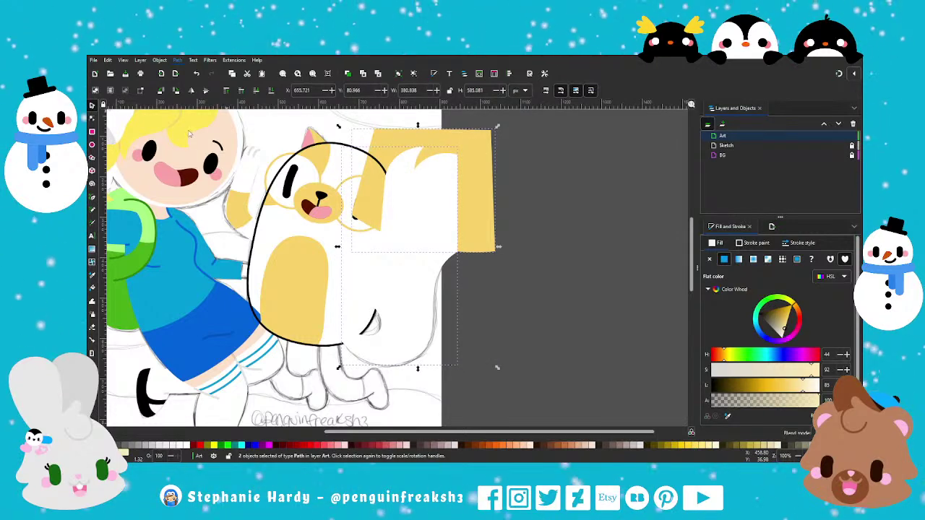
key(ctrl+asterisk)
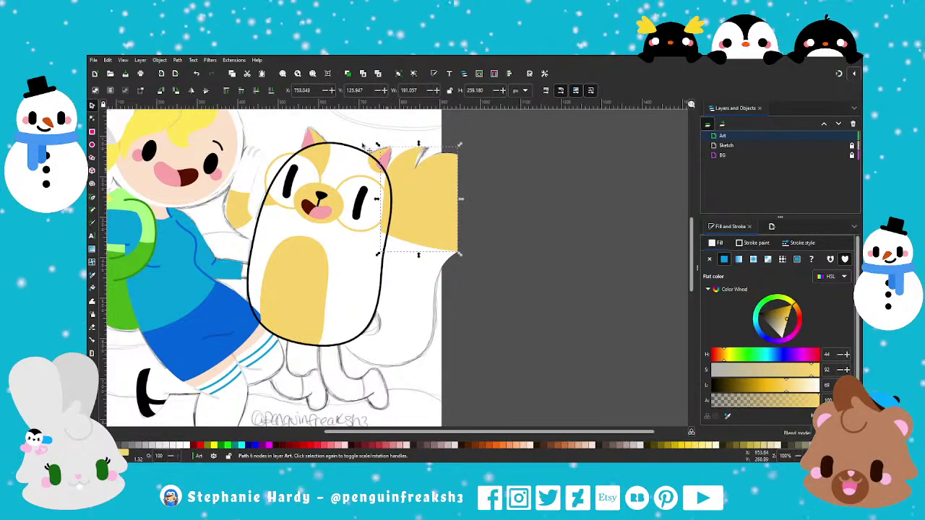
key(ctrl+z)
key(ctrl+minus)
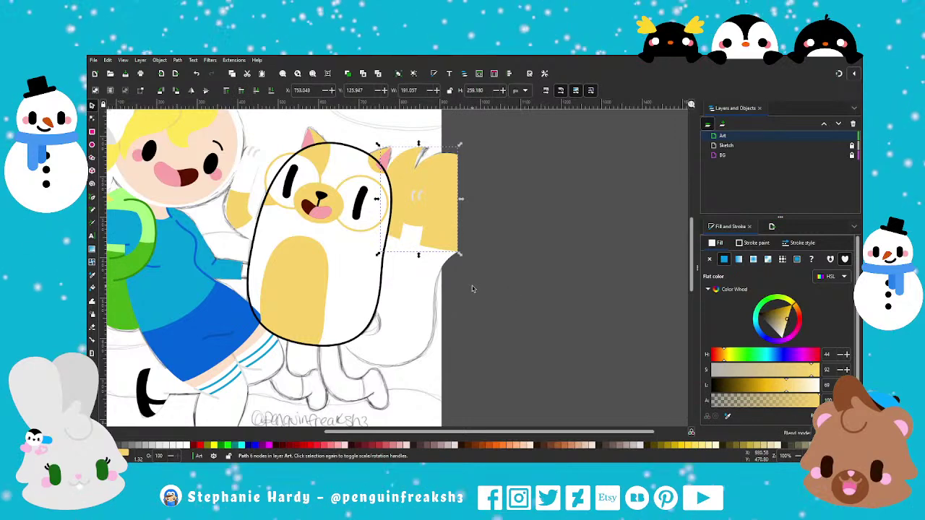
Step: Give Cake's white raised arm a flat black outline
click(465, 270)
scroll(424, 291, up, 1)
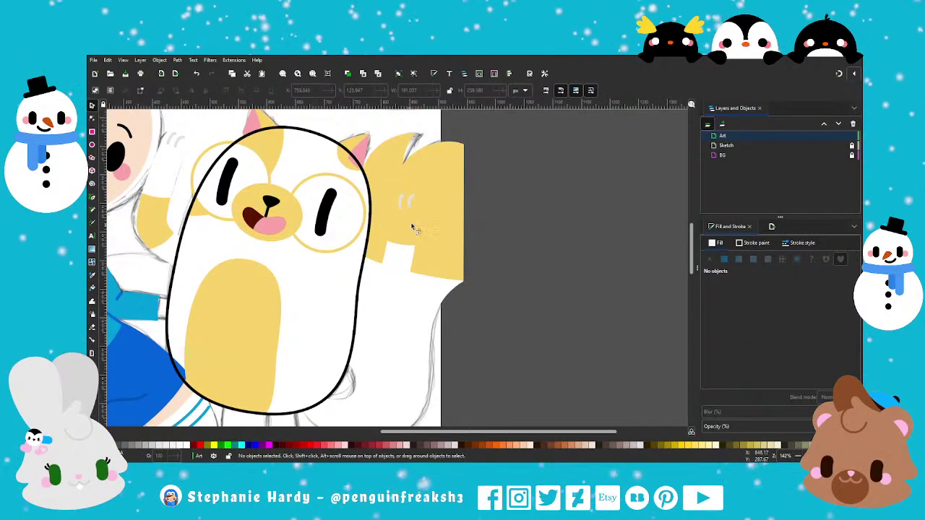
scroll(426, 212, up, 1)
scroll(409, 278, down, 1)
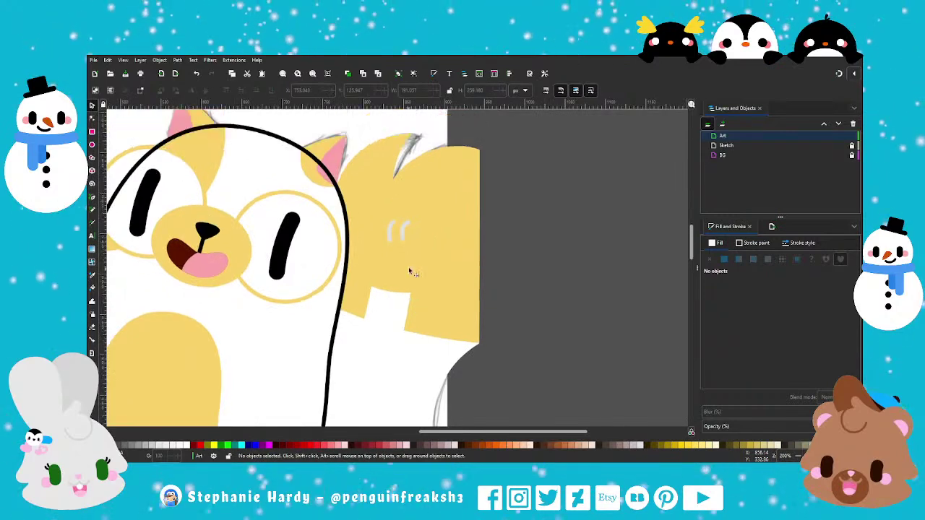
scroll(423, 262, up, 1)
scroll(426, 249, down, 1)
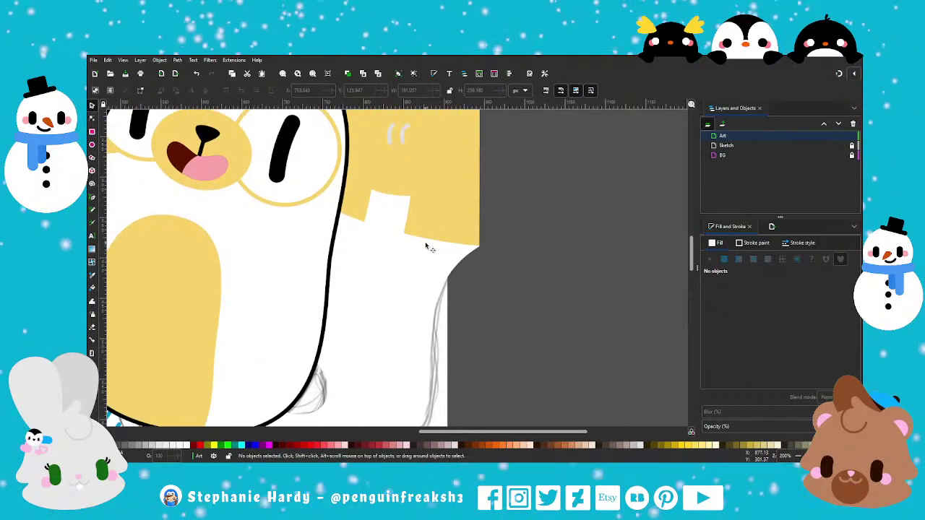
scroll(375, 271, down, 1)
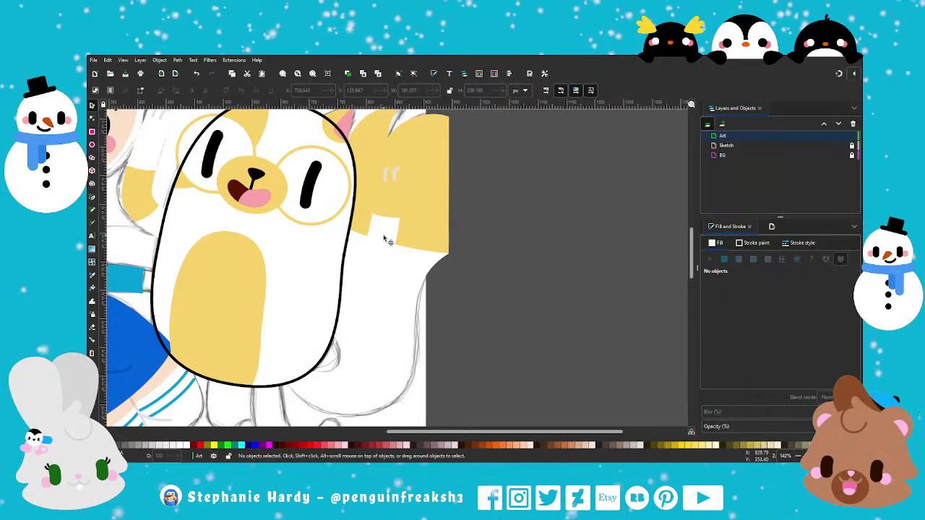
click(385, 238)
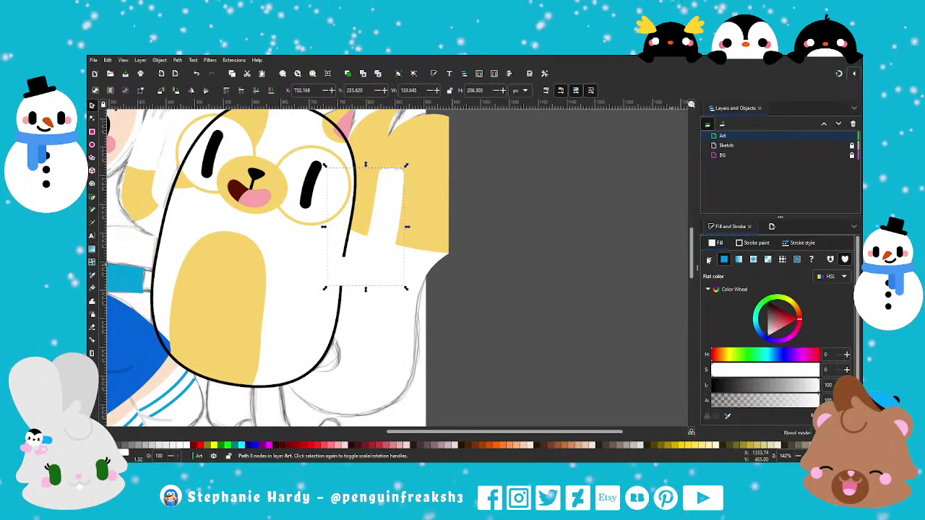
click(756, 243)
click(725, 260)
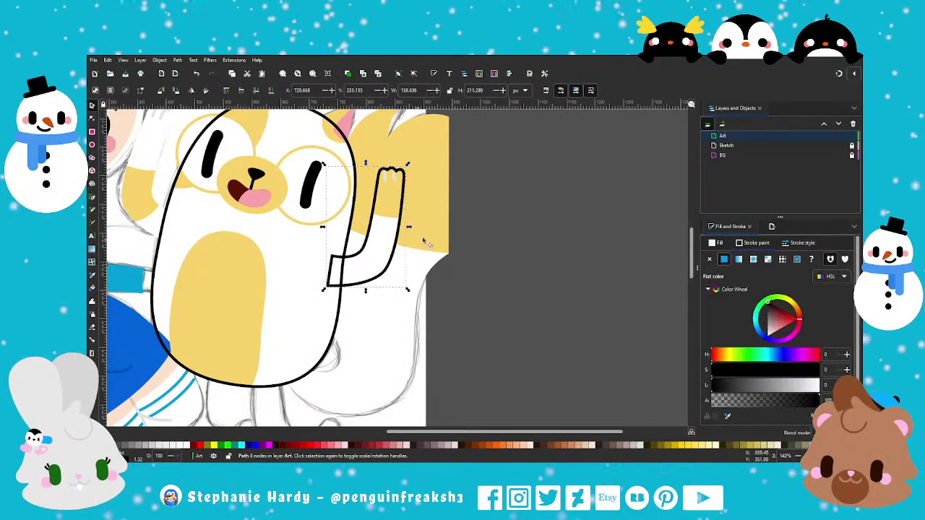
Step: Delete the segment between the arm's two base nodes so the outline stays open
scroll(475, 211, up, 2)
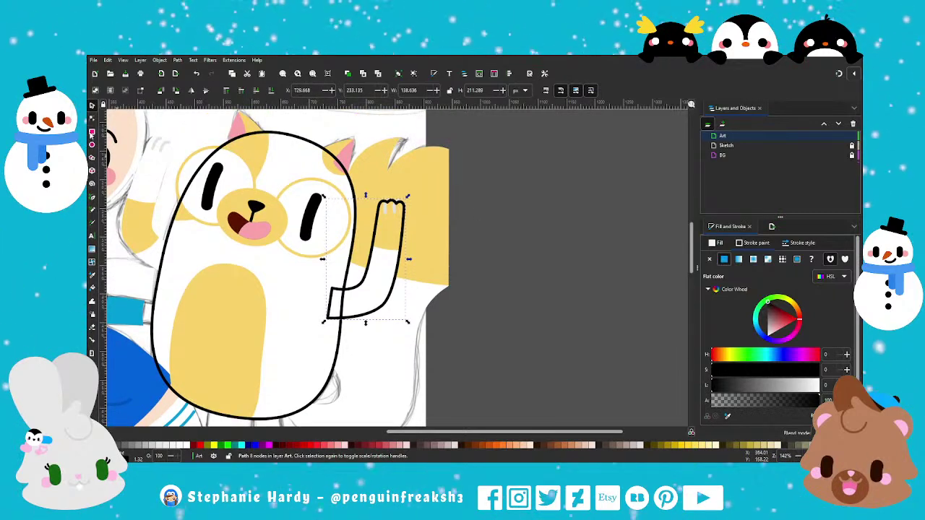
click(92, 132)
drag(313, 276, 336, 328)
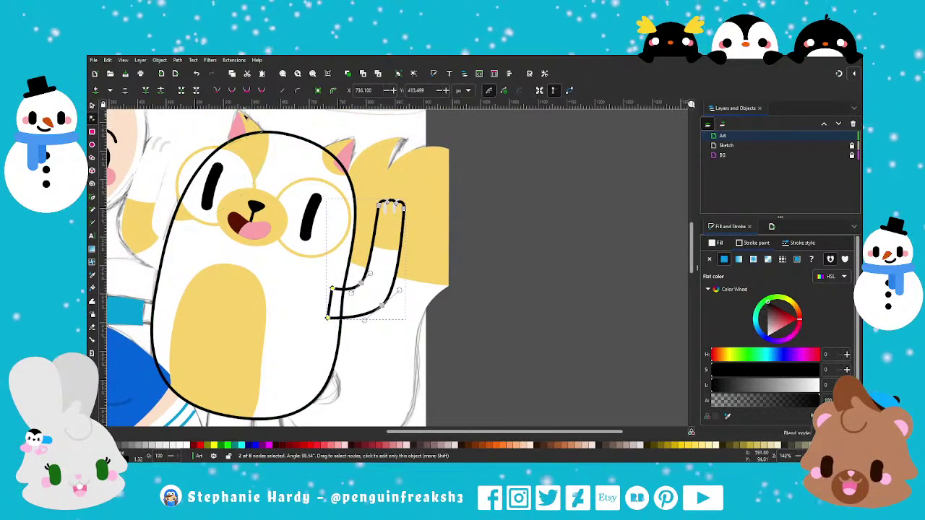
click(195, 91)
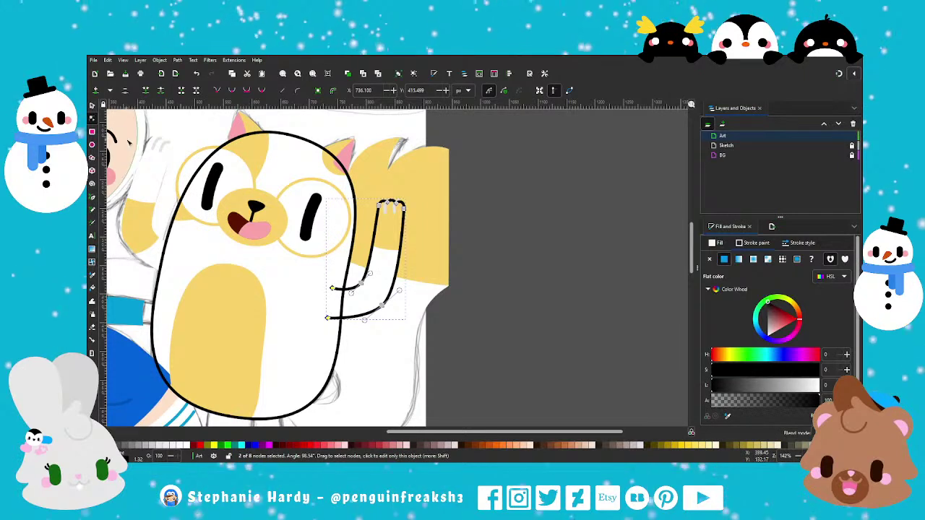
click(92, 106)
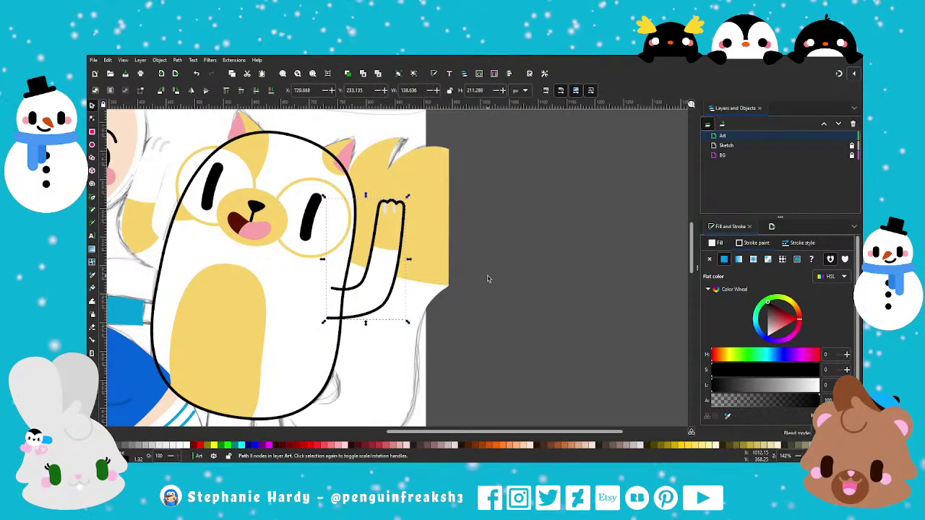
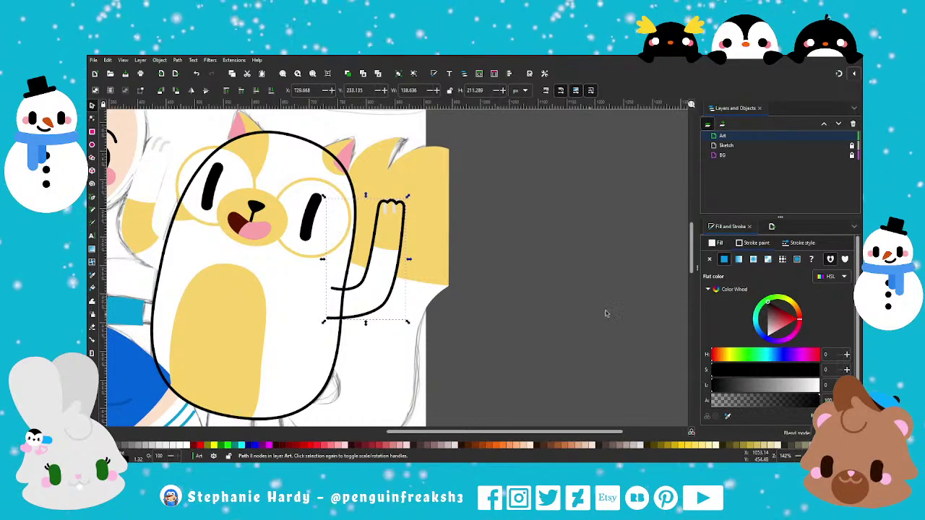
Step: Sample light grey from the canvas with the Dropper for the arm outline's stroke
click(728, 418)
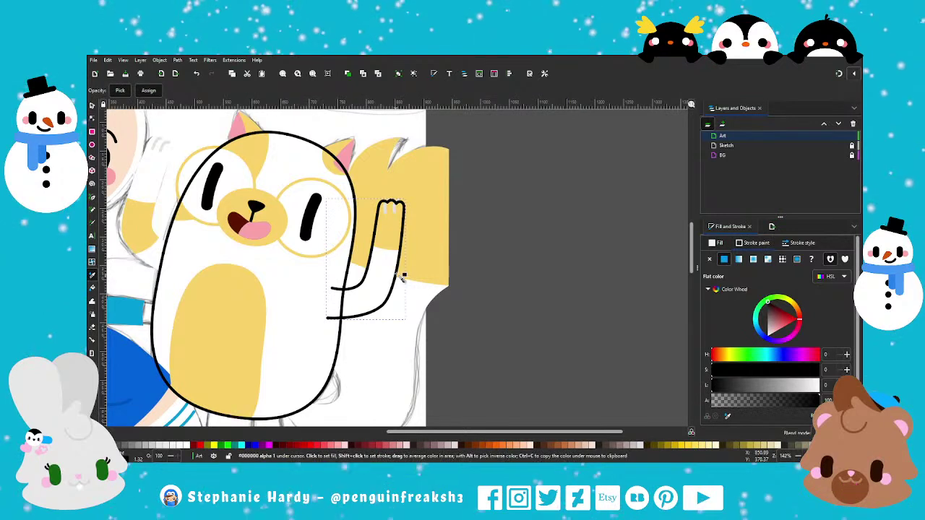
shift+click(386, 206)
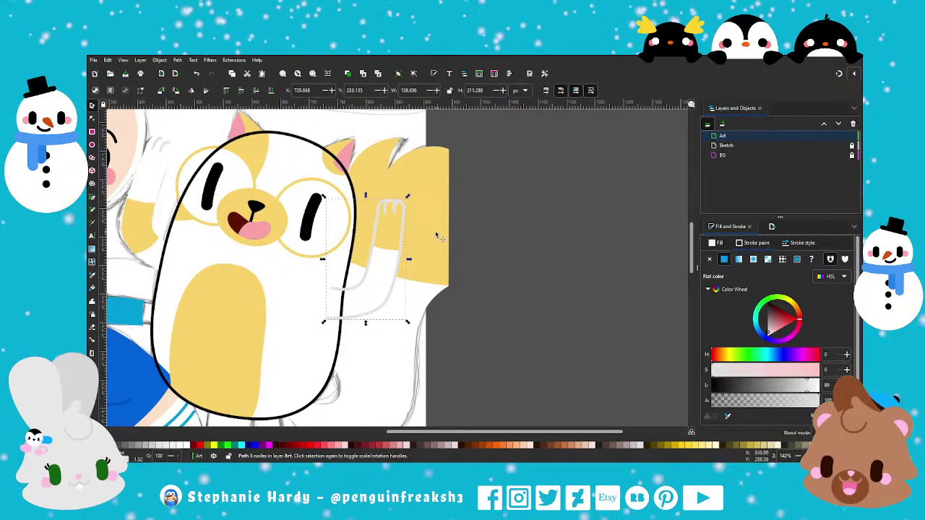
ctrl+scroll(415, 224, up, 1)
ctrl+scroll(437, 239, down, 1)
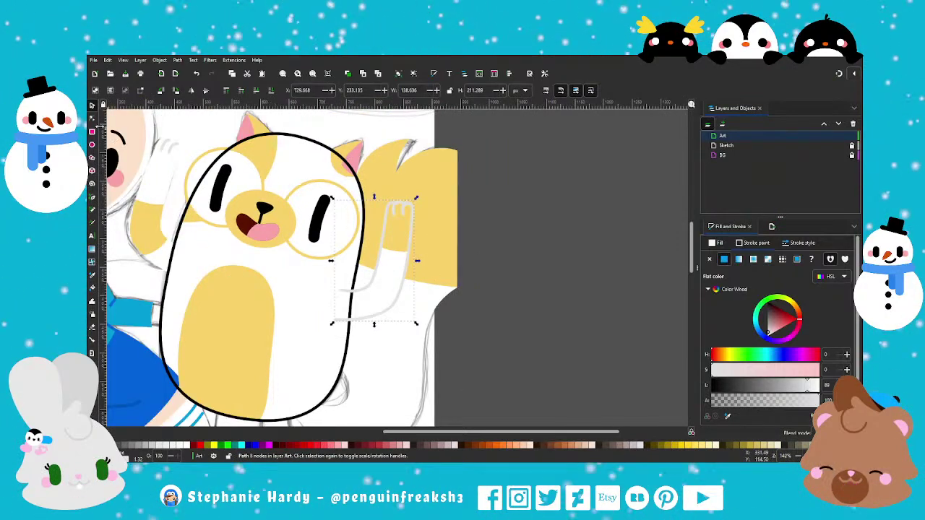
Step: Add two nodes on the arm outline, reshape its left side, and delete the fingertip nodes
key(n)
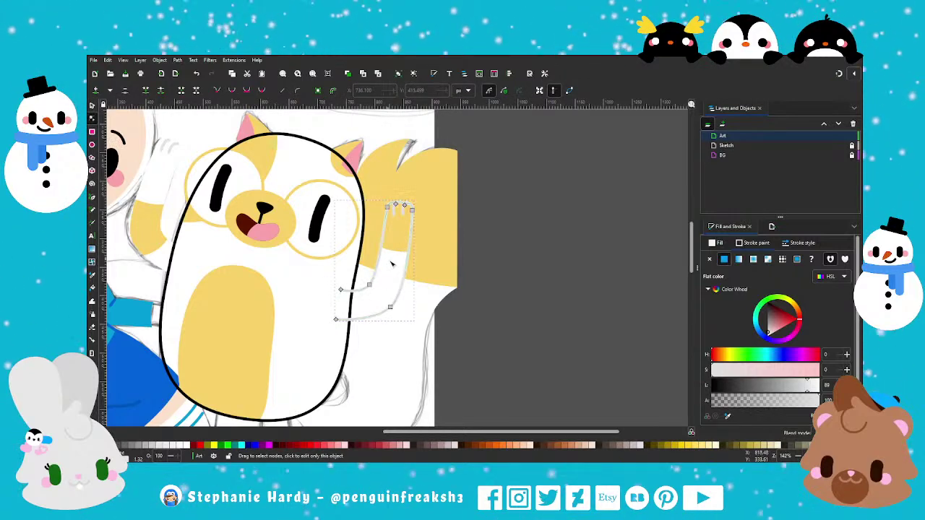
scroll(391, 265, up, 1)
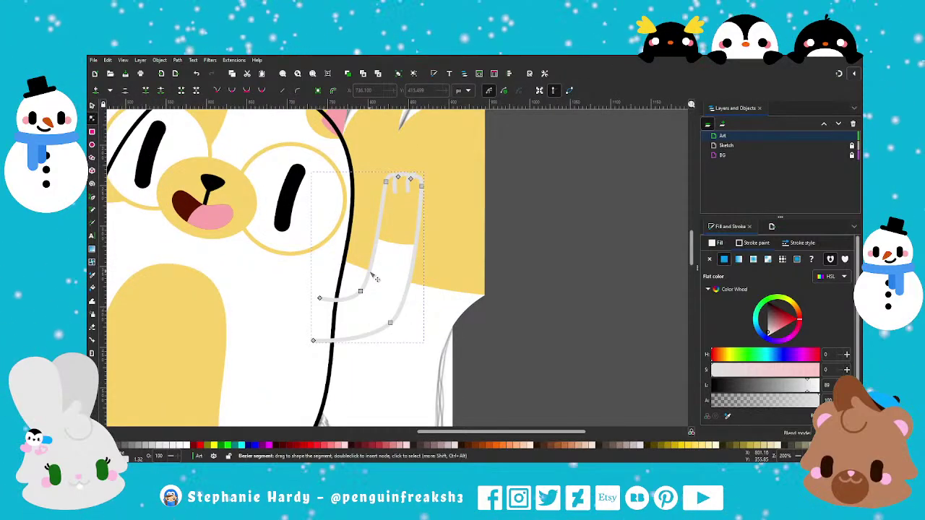
double_click(369, 272)
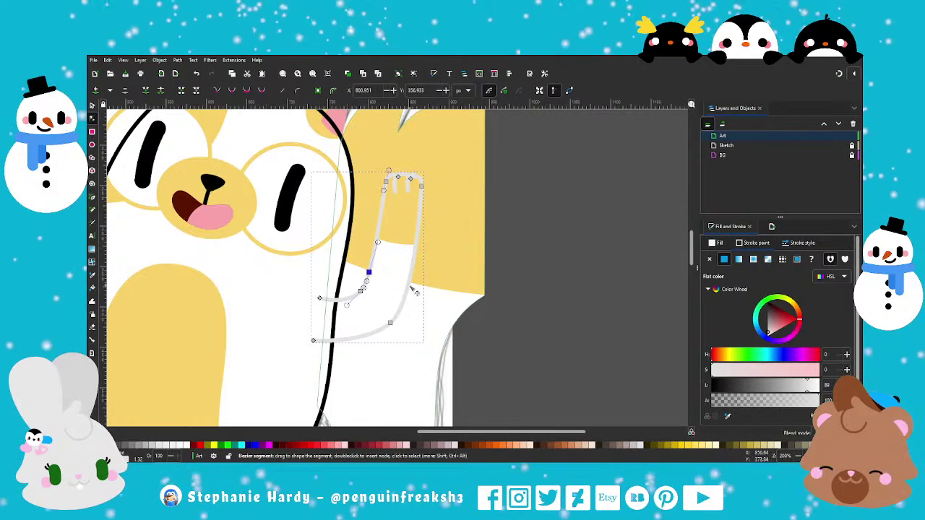
double_click(409, 284)
scroll(384, 287, up, 1)
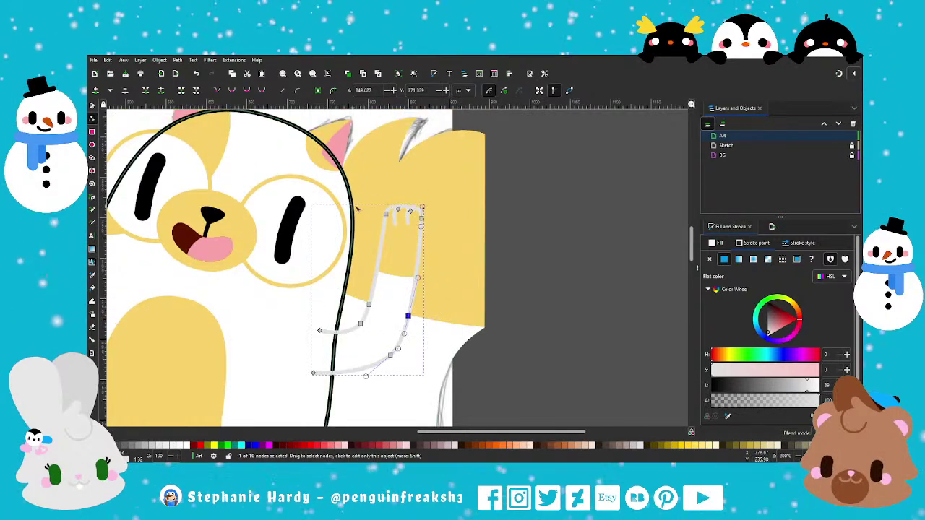
drag(385, 286, 386, 312)
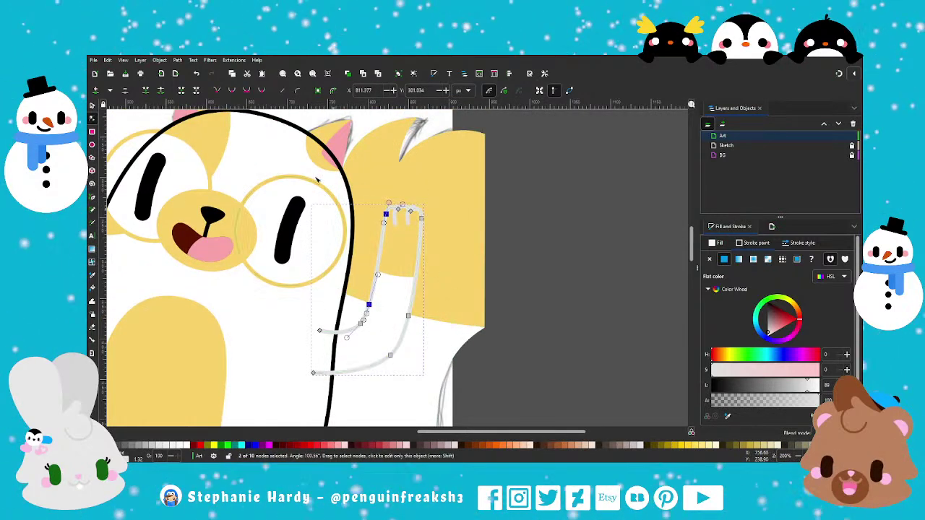
drag(363, 181, 444, 241)
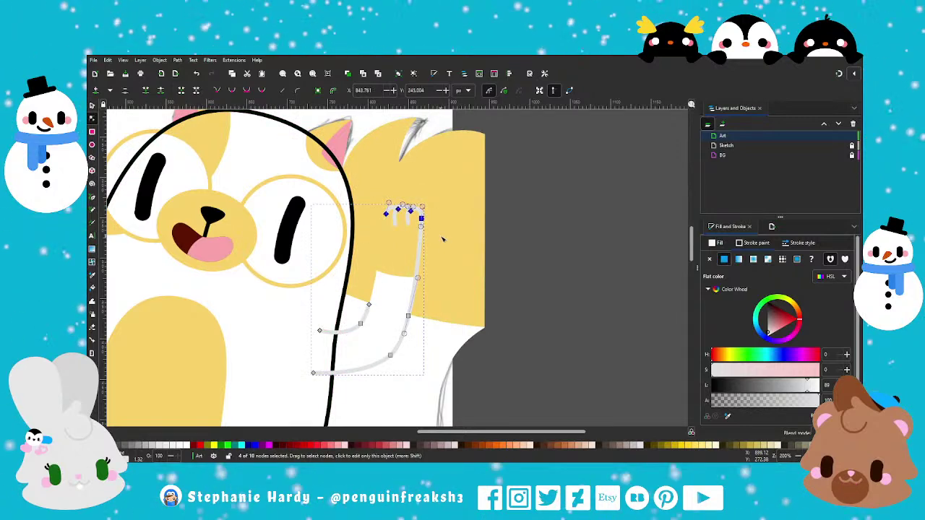
key(Delete)
key(Delete)
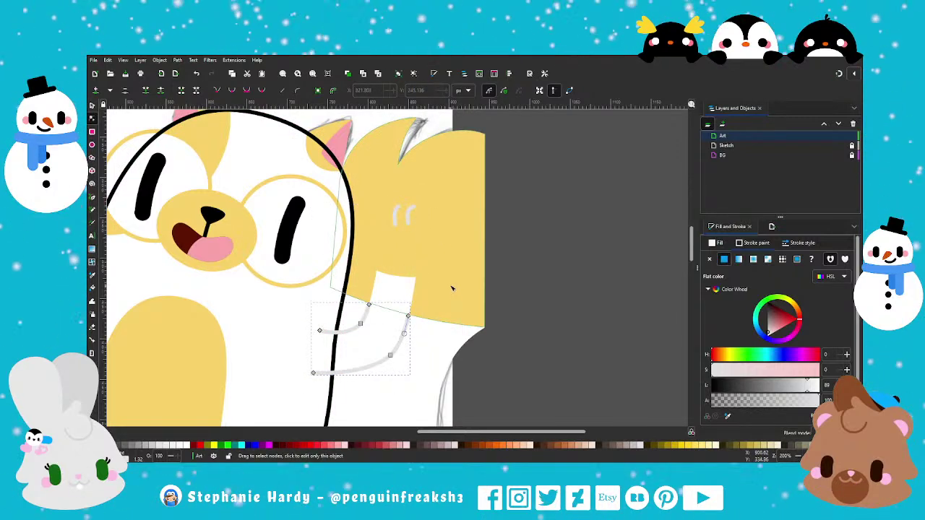
Step: Select the paw shape above the trimmed arm and leave it with no outline
click(92, 106)
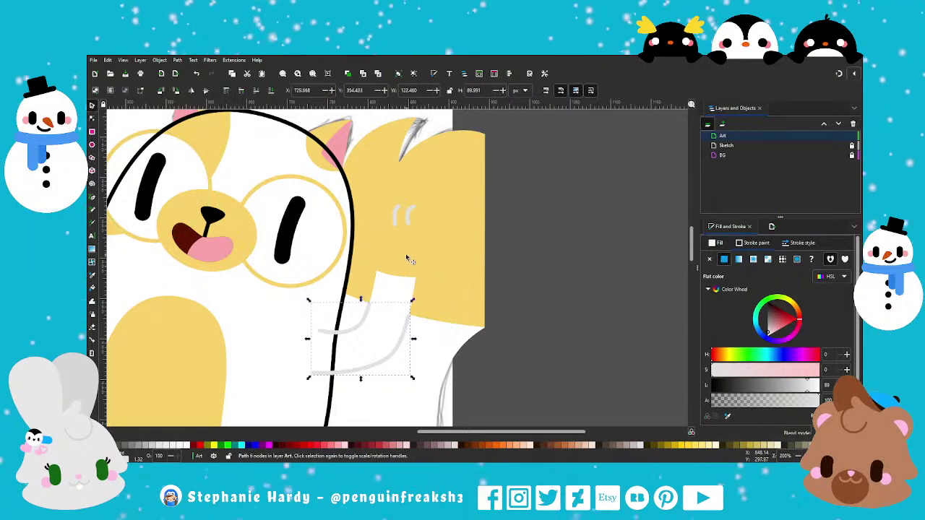
click(399, 239)
click(347, 73)
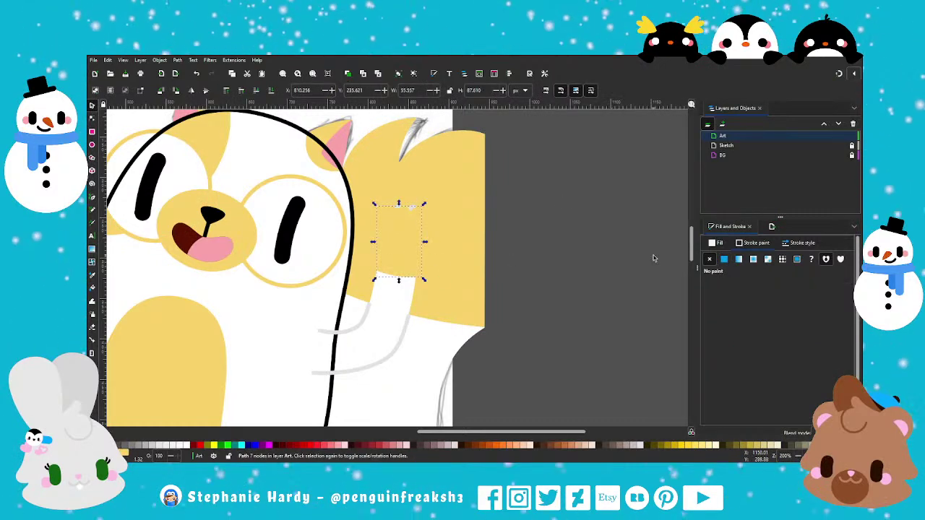
click(724, 259)
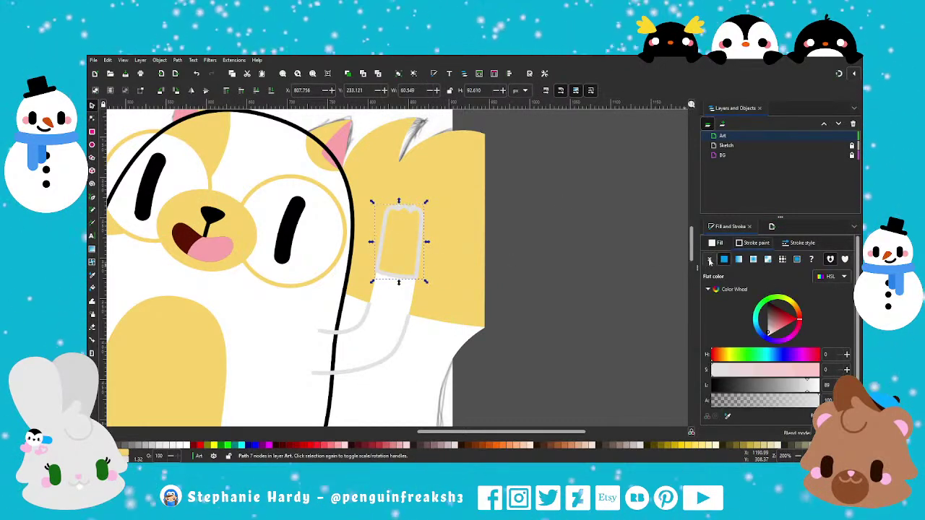
click(709, 258)
click(723, 259)
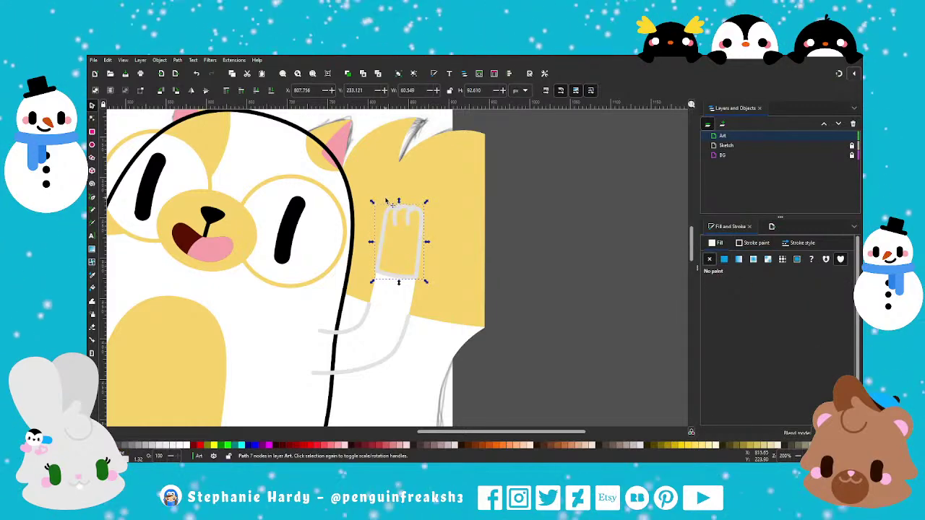
Step: Reshape the middle finger stroke: lower its top point, curve it and extend it downward
click(92, 118)
drag(429, 288, 366, 256)
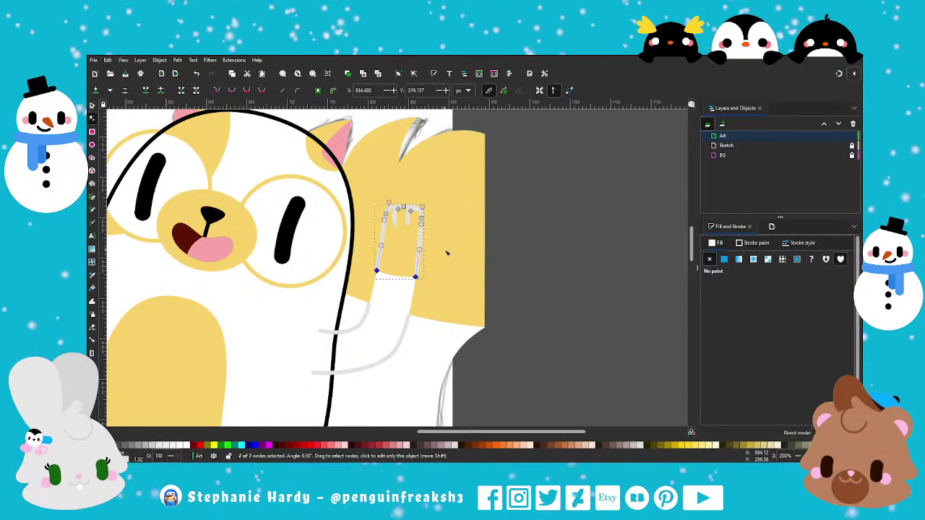
ctrl+scroll(434, 224, up, 4)
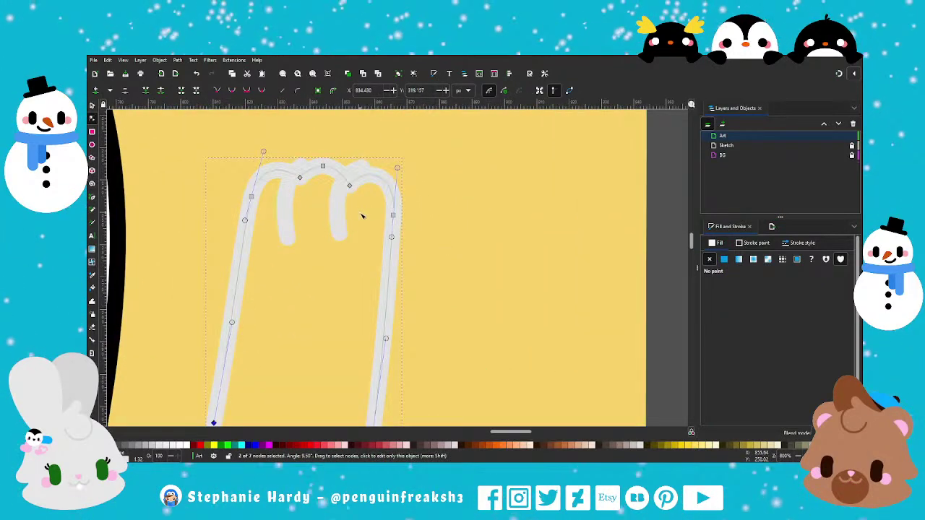
click(339, 224)
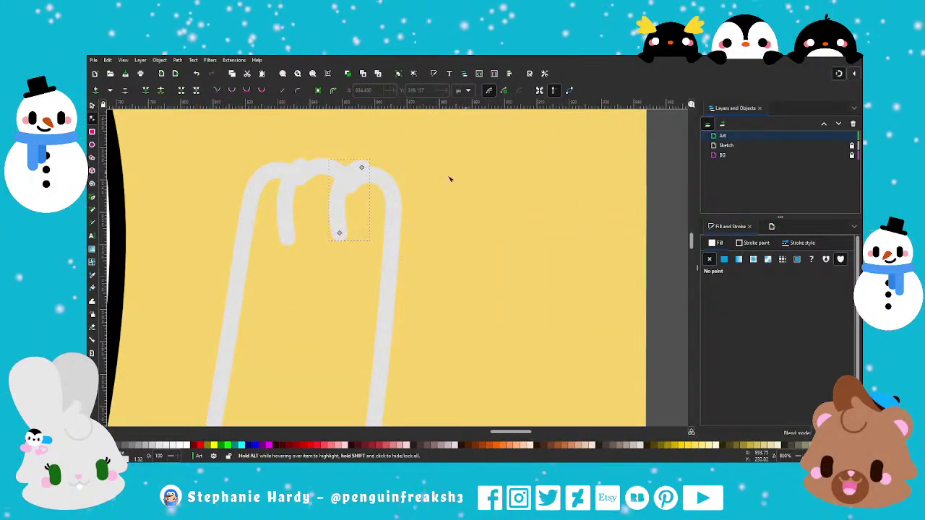
drag(361, 167, 349, 186)
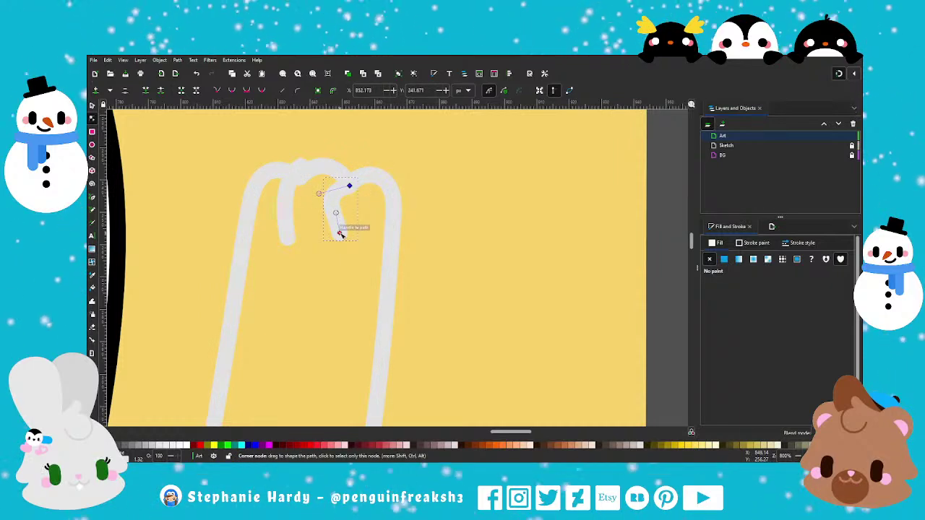
drag(341, 233, 335, 239)
drag(319, 194, 349, 203)
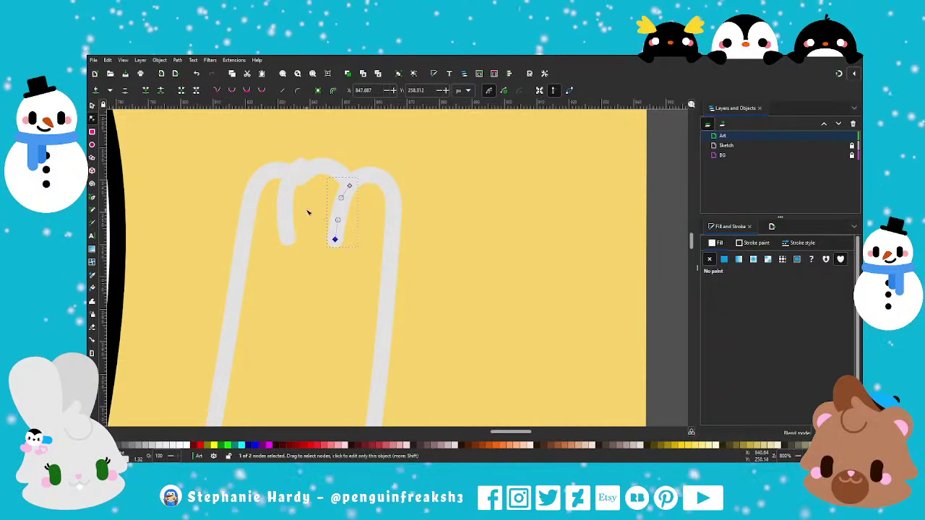
Step: Adjust the left finger stroke by nudging its top point and bending its curve
click(300, 177)
drag(303, 171, 286, 195)
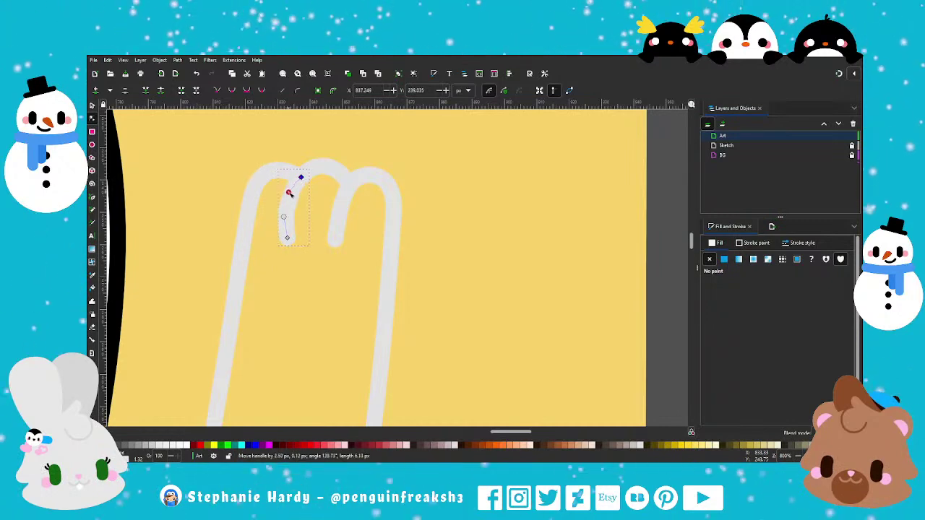
click(284, 237)
drag(280, 215, 286, 218)
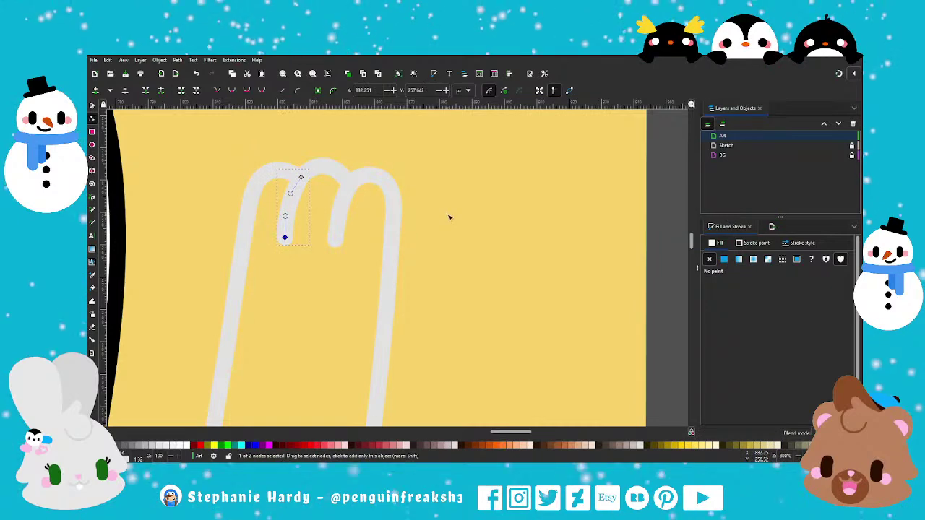
ctrl+scroll(451, 215, down, 2)
Step: Fill the paw with yellow sampled from the canvas, darkened slightly
key(s)
ctrl+scroll(449, 216, down, 2)
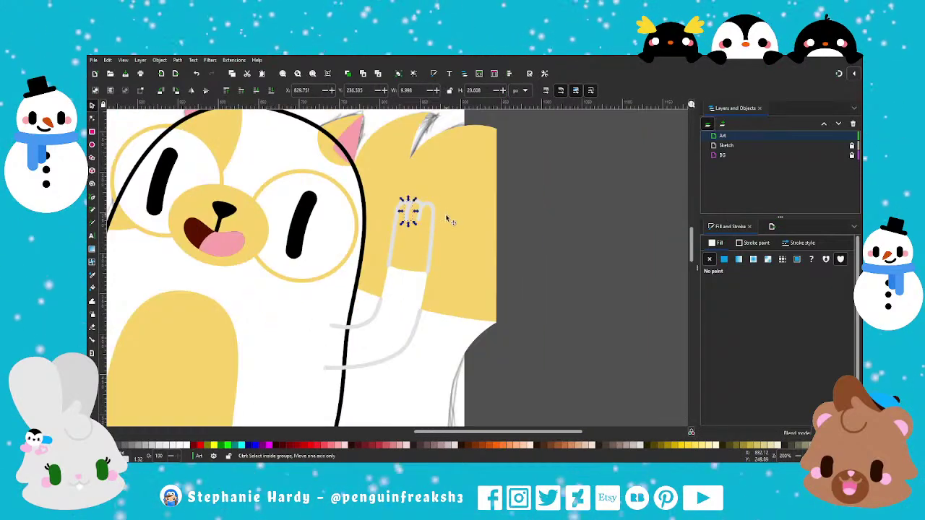
ctrl+scroll(463, 221, down, 1)
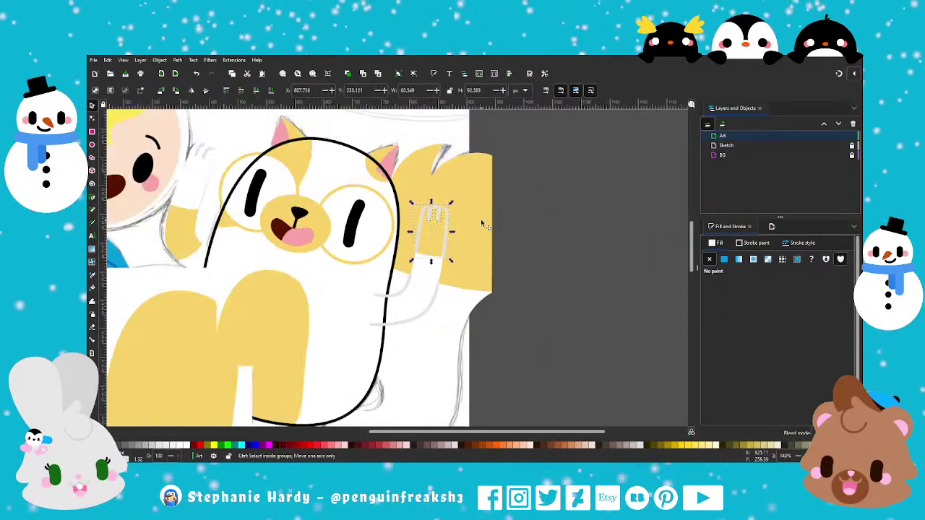
ctrl+scroll(483, 224, down, 2)
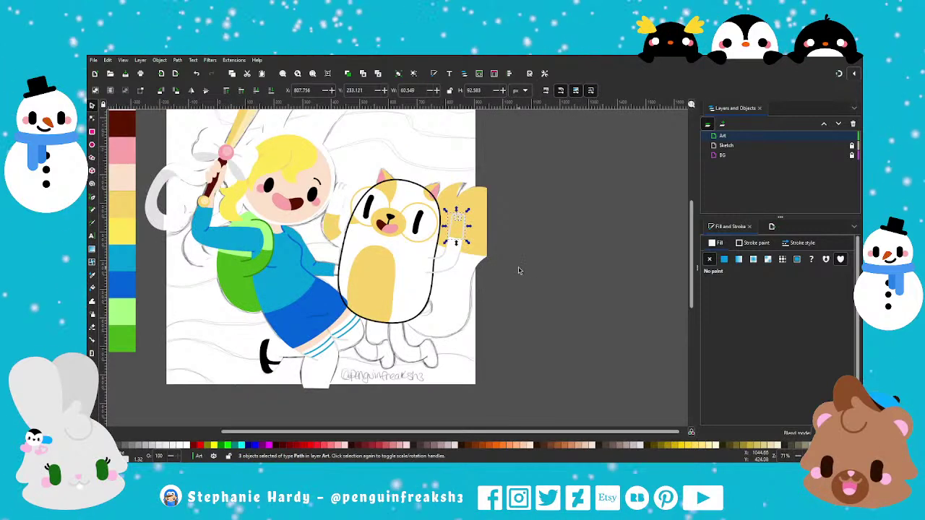
click(724, 259)
click(729, 418)
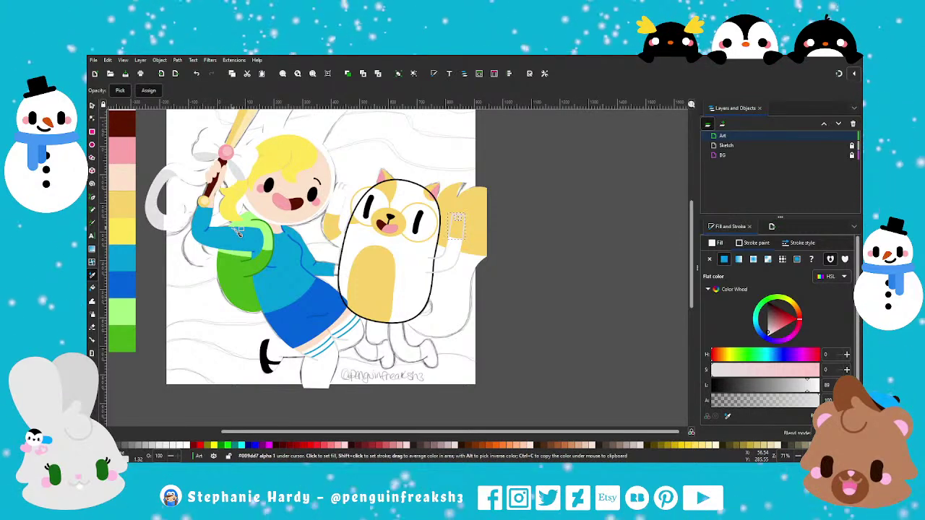
key(s)
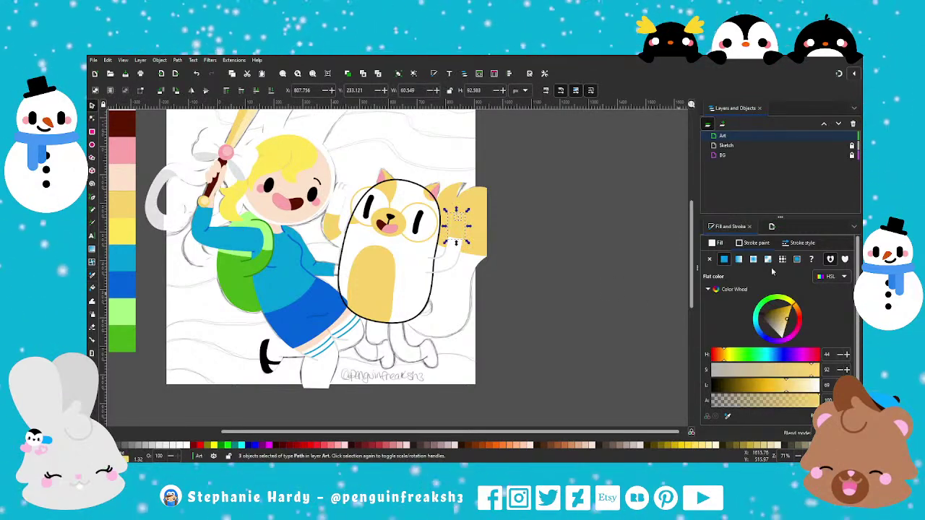
scroll(466, 212, up, 3)
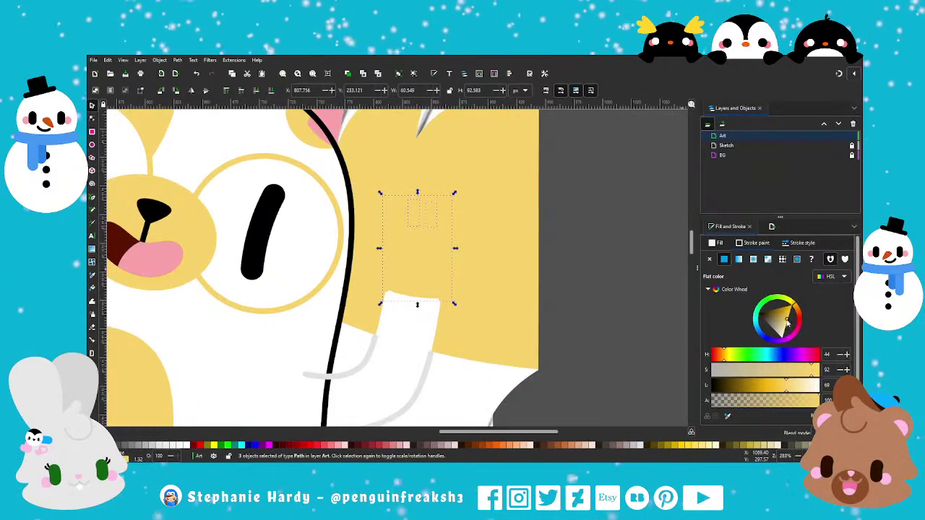
drag(788, 325, 790, 316)
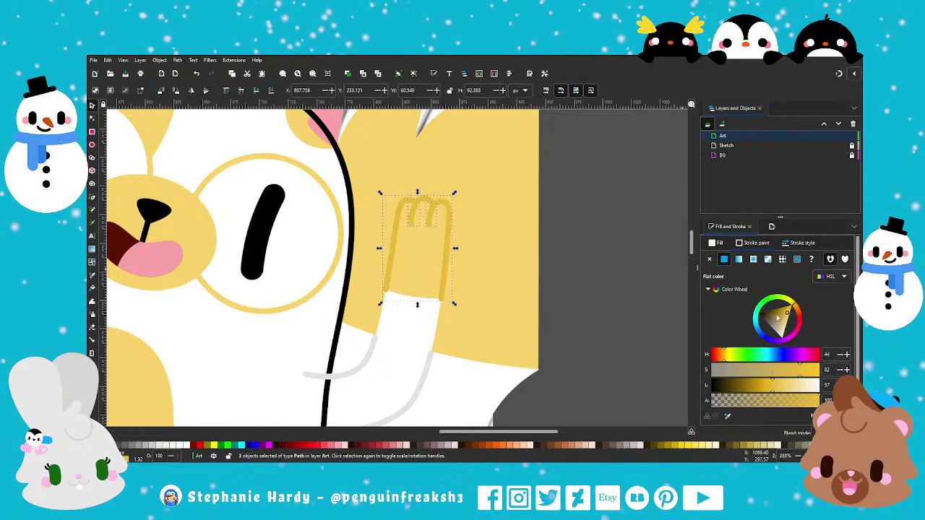
Step: Nudge the paw's lower nodes upward and check the grey paw and arm stroke end nodes
scroll(471, 320, up, 1)
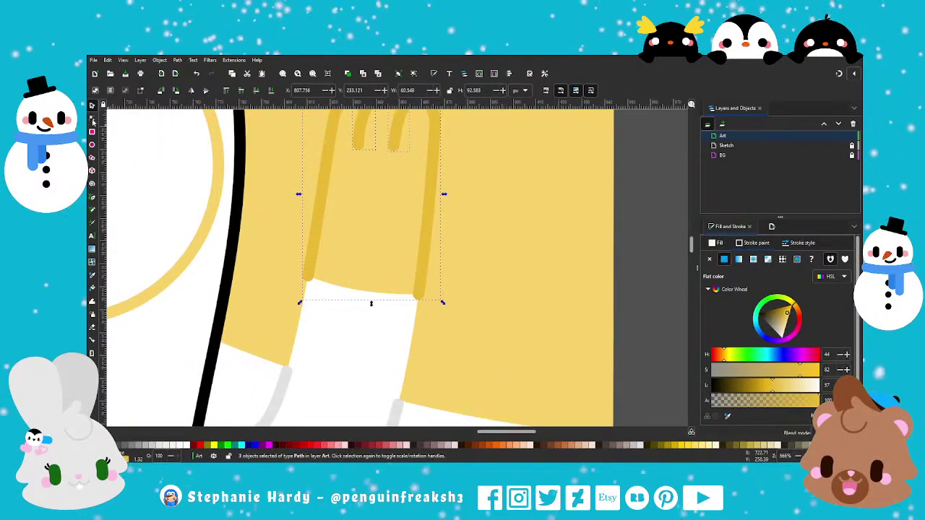
key(n)
drag(308, 276, 309, 274)
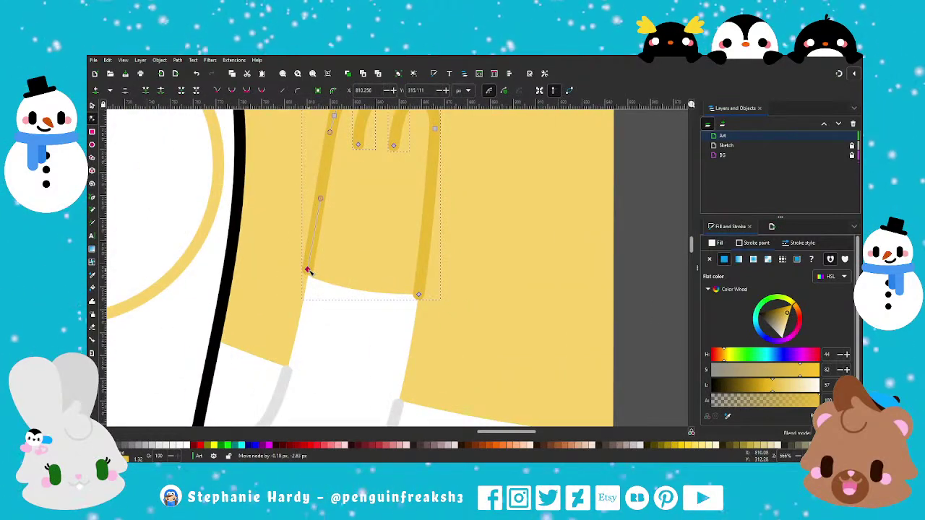
drag(418, 295, 422, 289)
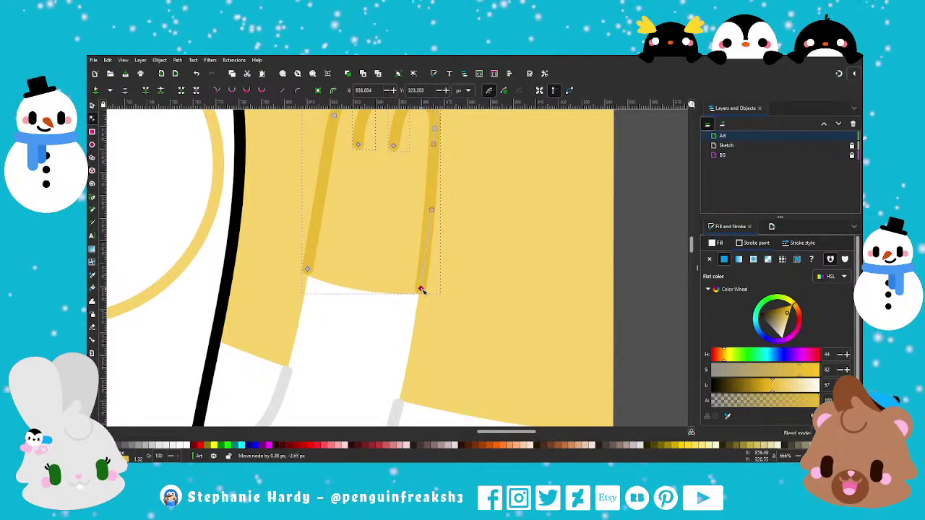
scroll(384, 292, up, 1)
scroll(316, 271, up, 1)
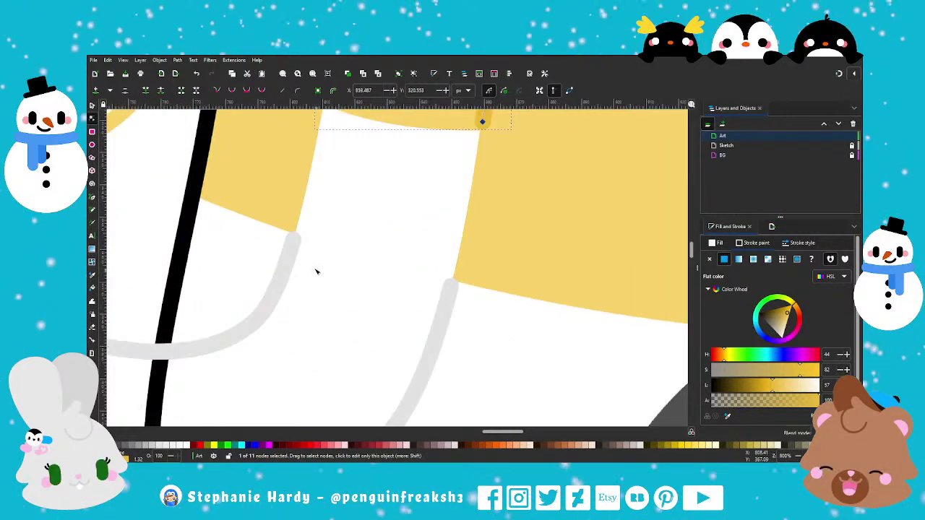
click(289, 253)
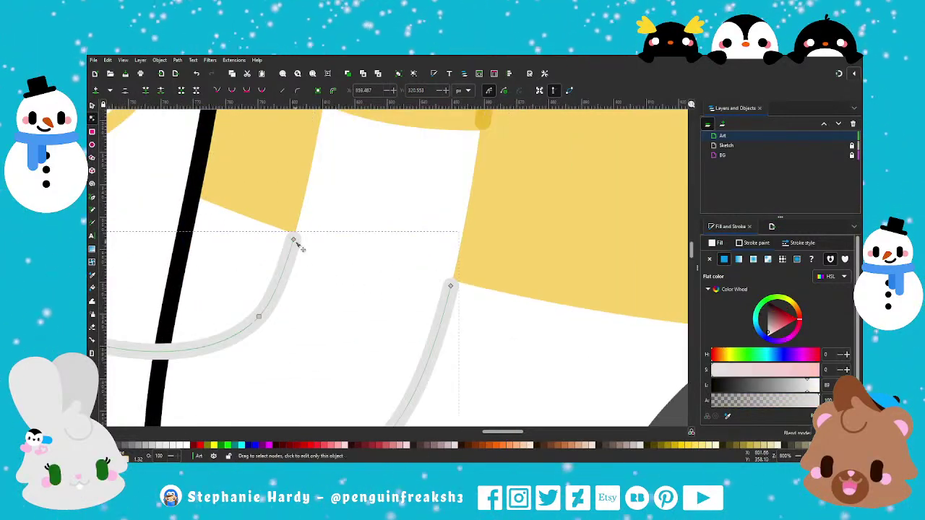
click(451, 288)
scroll(402, 285, down, 4)
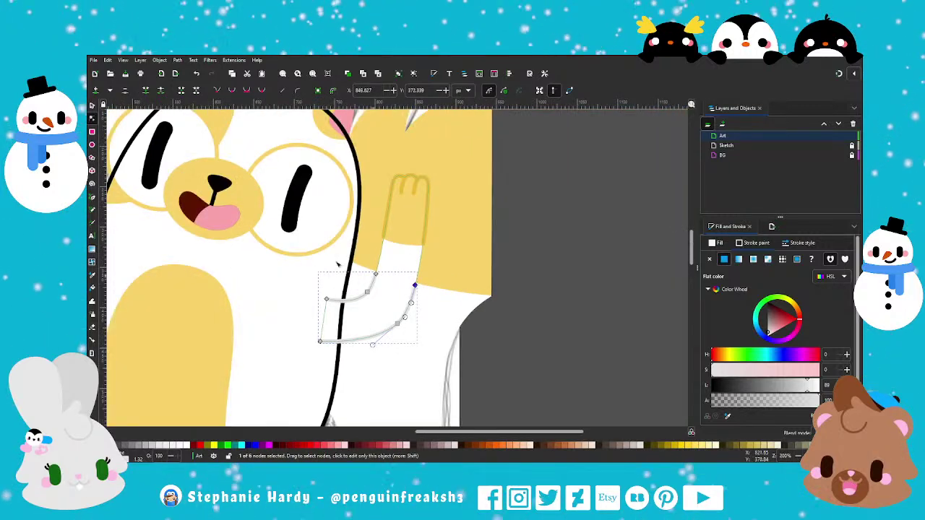
key(s)
key(Escape)
scroll(434, 285, down, 2)
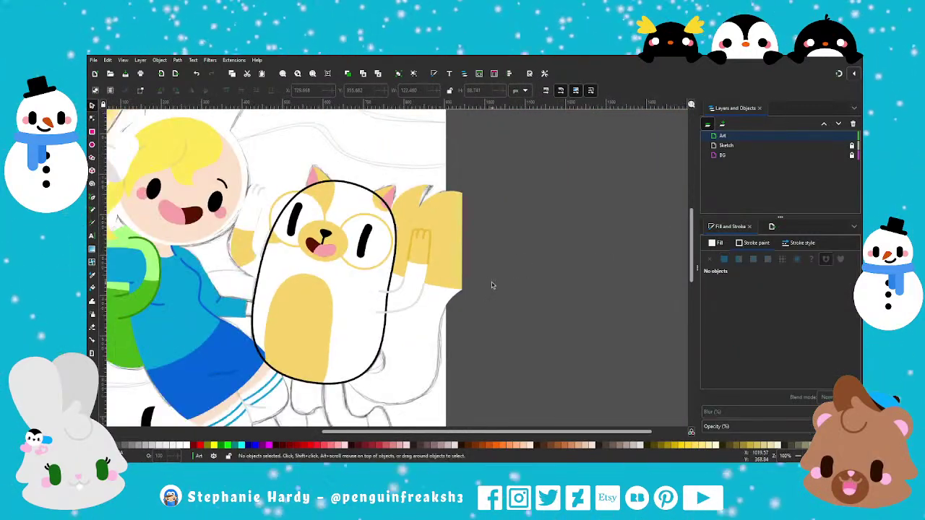
Step: Save the drawing
scroll(488, 260, down, 1)
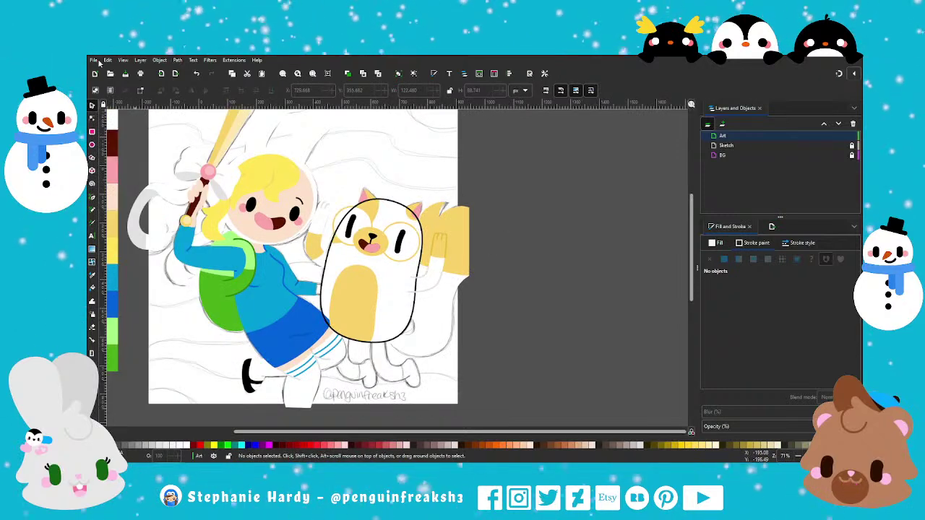
key(ctrl+s)
scroll(459, 277, up, 2)
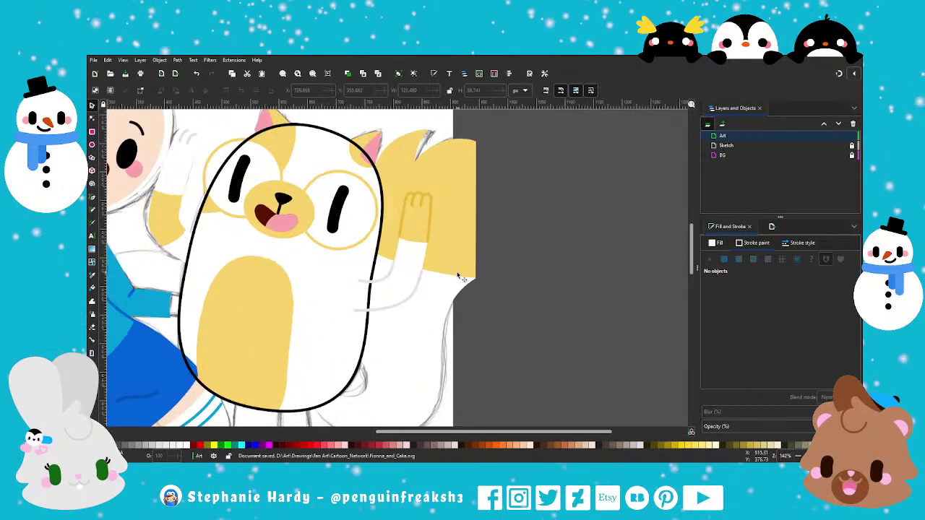
Step: Add nodes on the right side and lower-right curve of Cake's black body outline
click(91, 119)
click(365, 217)
scroll(396, 261, down, 1)
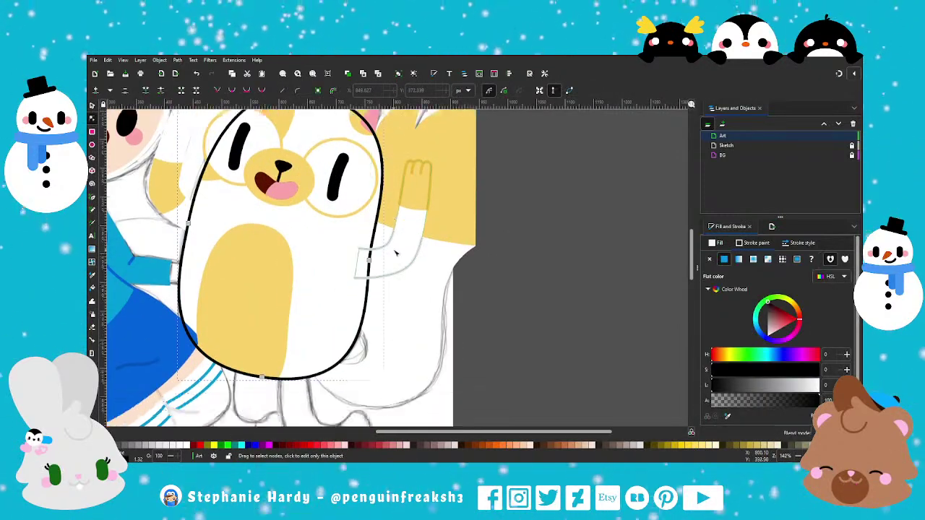
scroll(395, 253, down, 1)
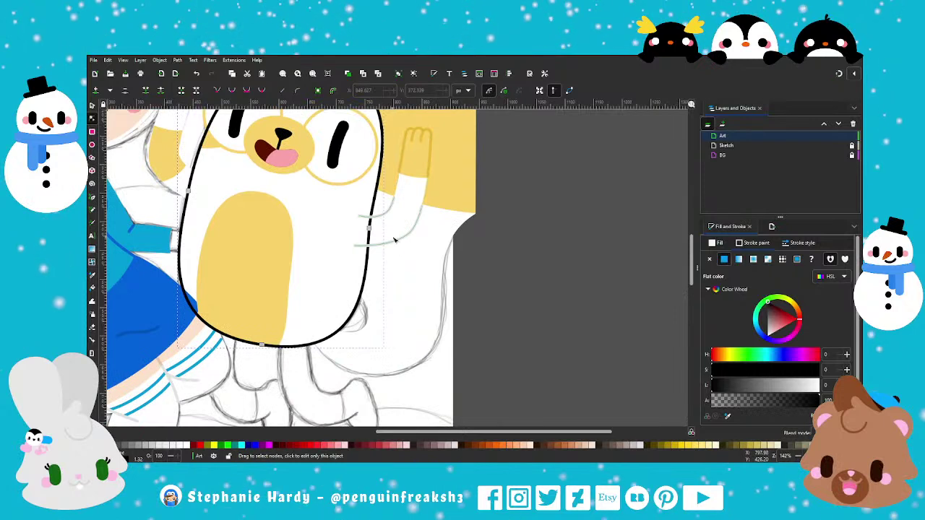
click(366, 300)
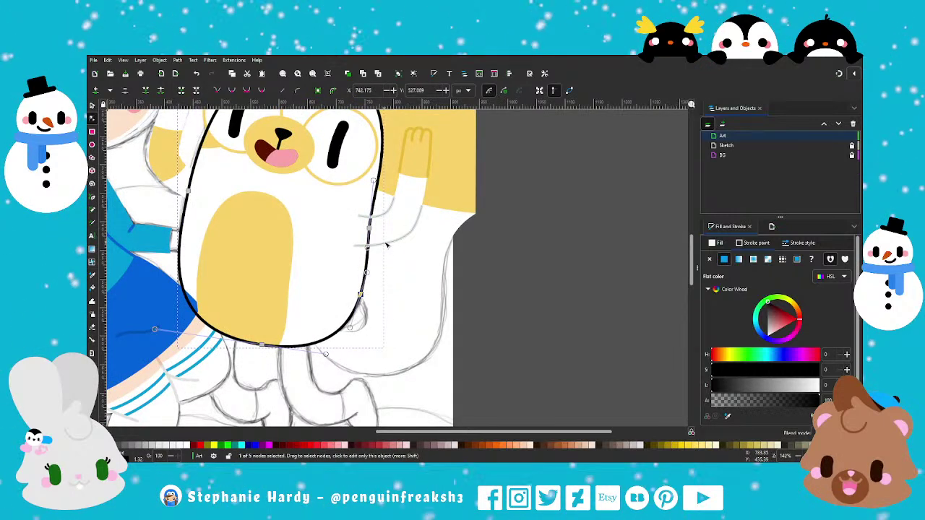
double_click(374, 203)
scroll(410, 251, down, 1)
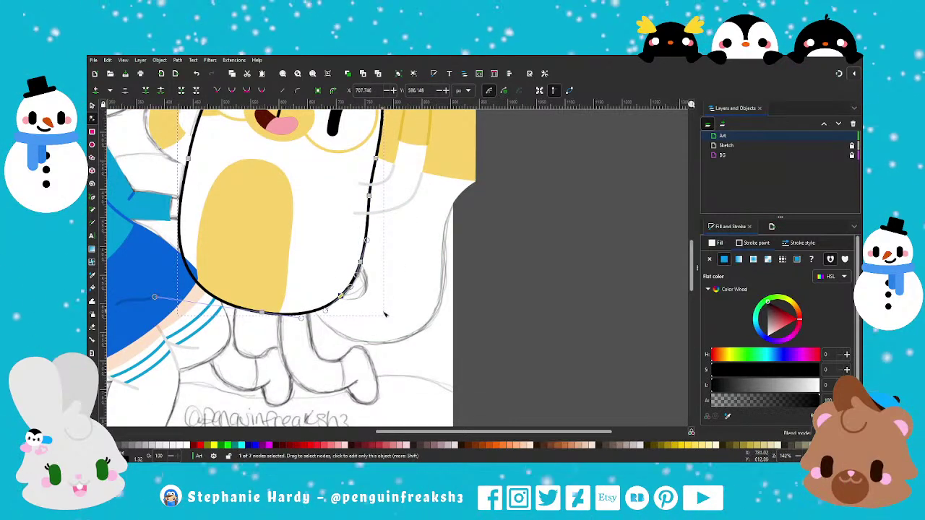
double_click(341, 296)
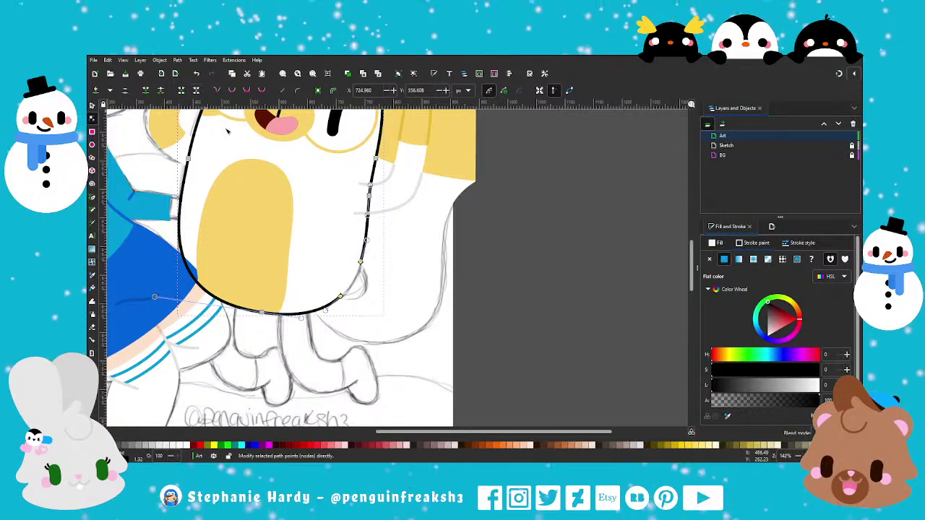
Step: Delete the ear-stroke node and the outline's head, left side and bottom curve segments
ctrl+scroll(403, 287, down, 1)
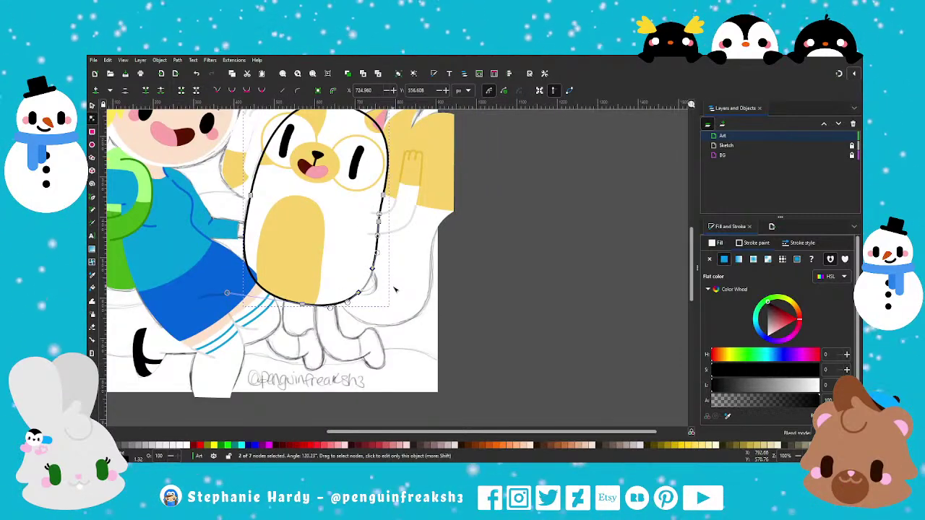
scroll(394, 290, up, 1)
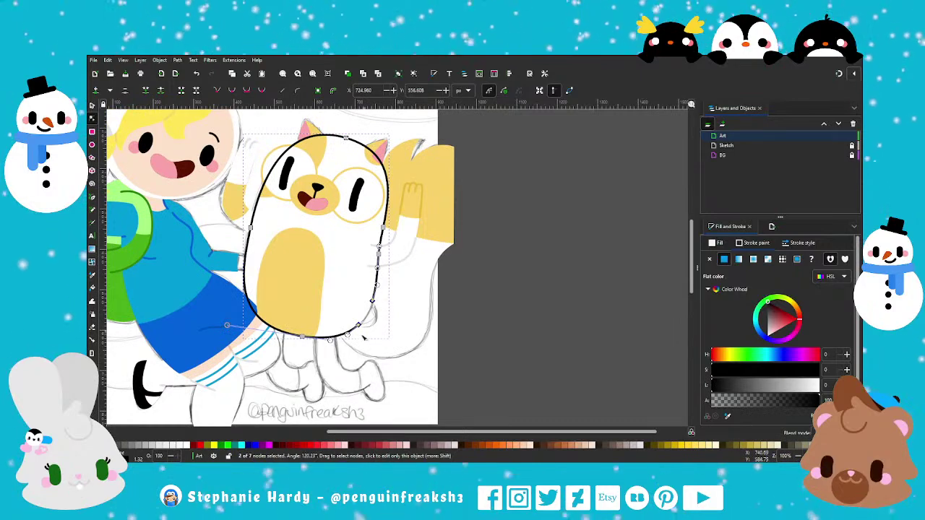
ctrl+scroll(343, 353, up, 2)
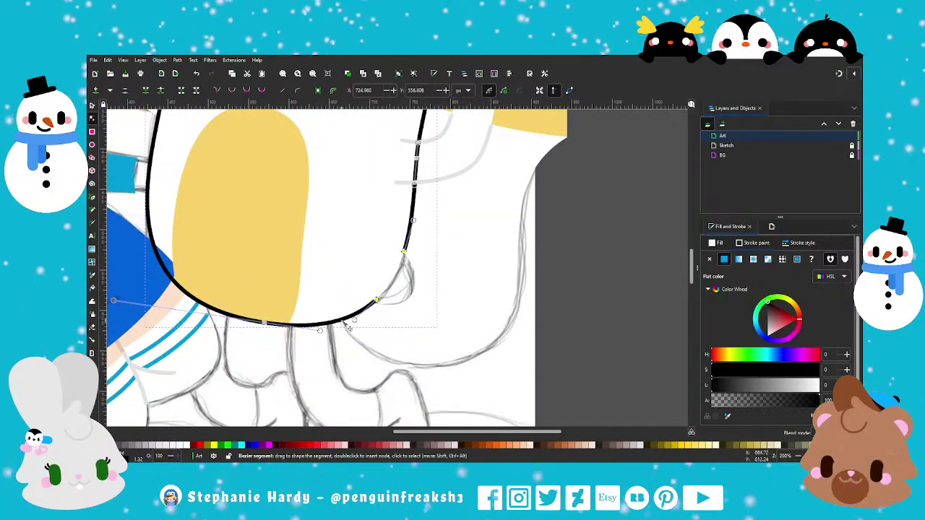
ctrl+scroll(344, 324, down, 1)
ctrl+scroll(350, 347, down, 1)
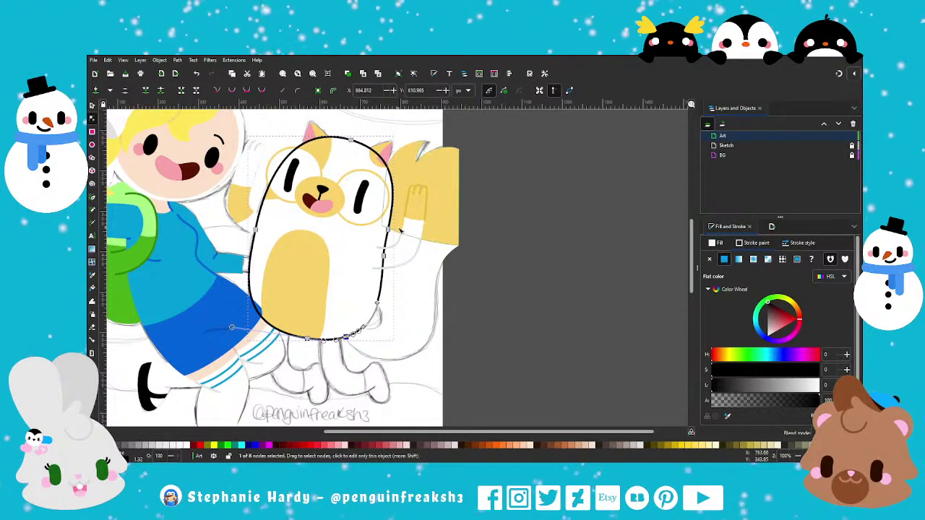
shift+click(350, 139)
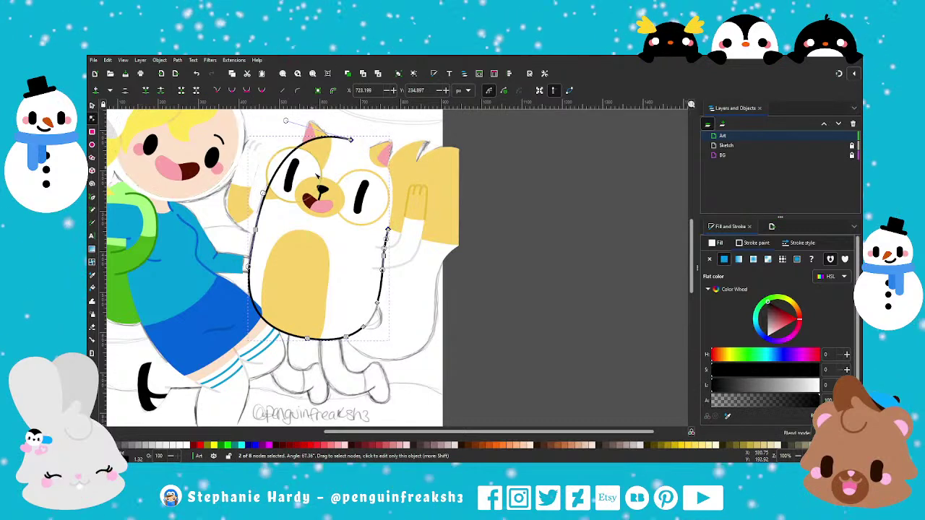
click(348, 137)
key(Delete)
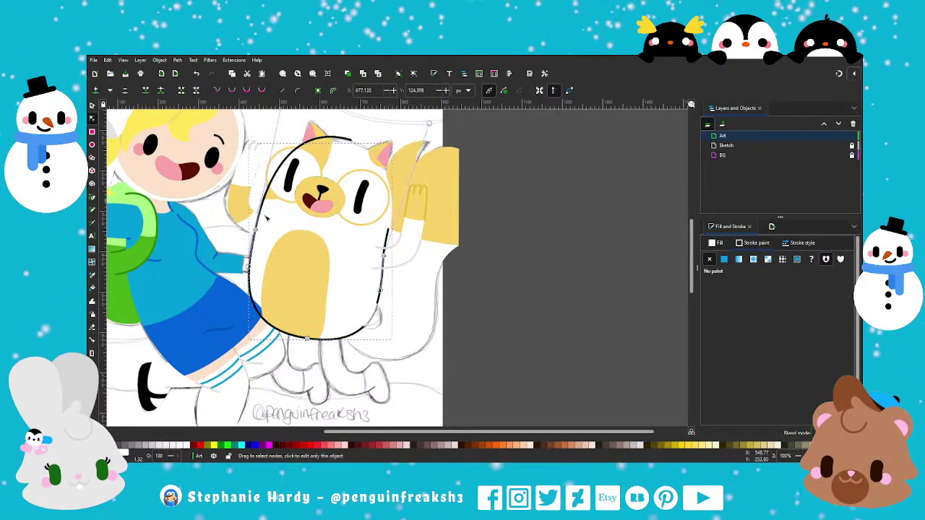
drag(235, 206, 287, 313)
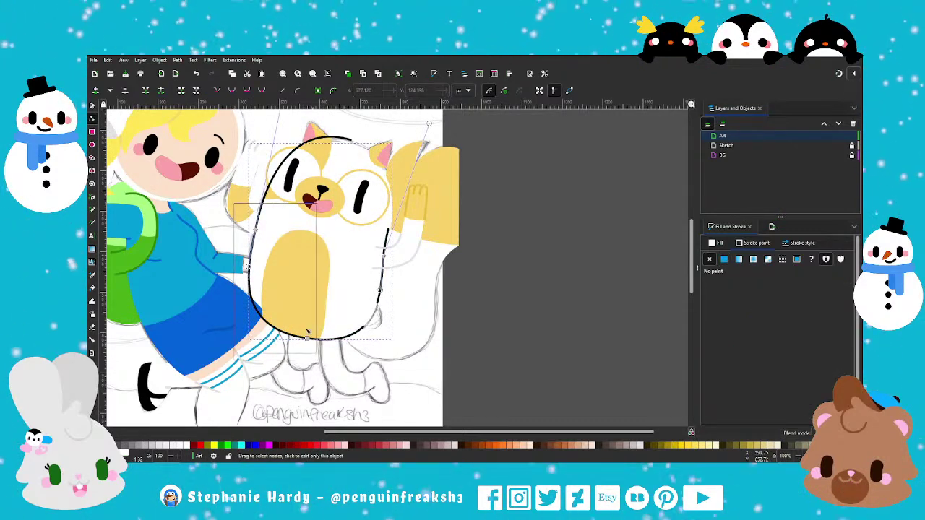
drag(316, 339, 318, 341)
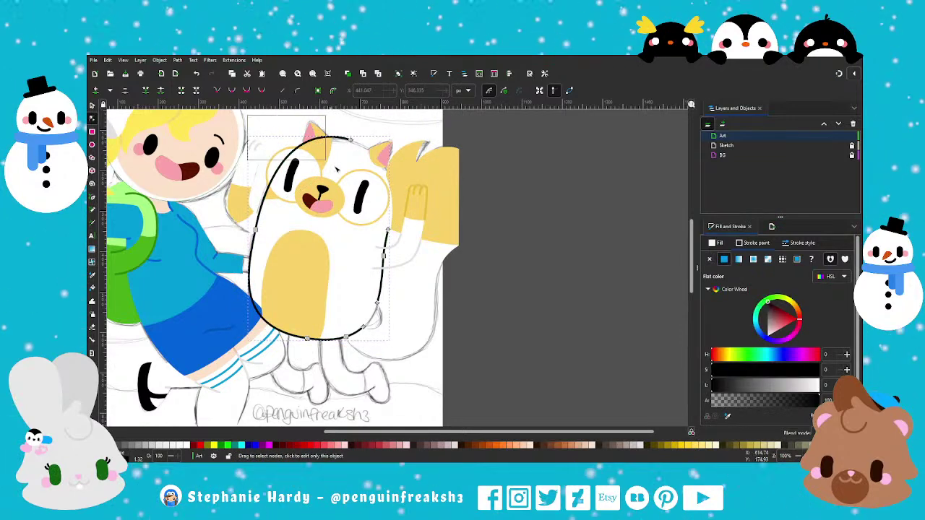
key(Delete)
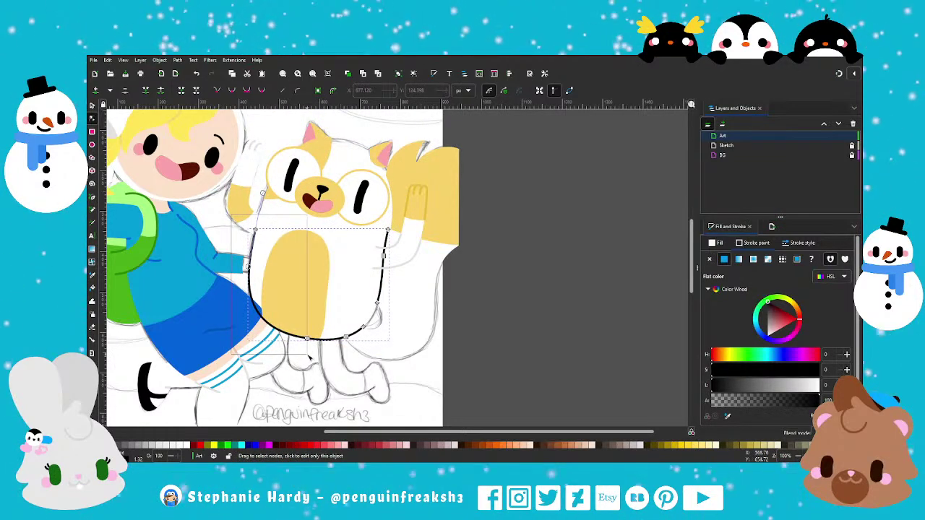
key(Delete)
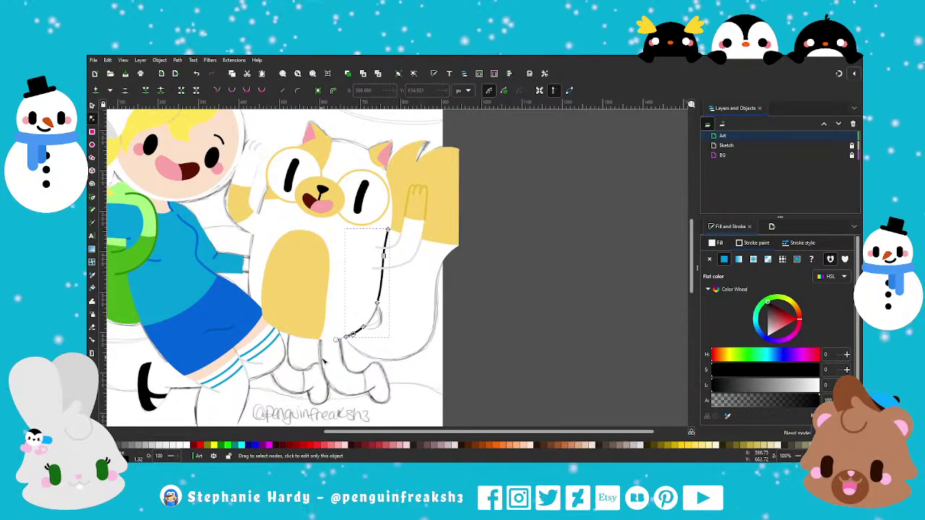
click(92, 105)
Step: Inspect the side line, hand path and other pieces of Cake's raised arm
key(Escape)
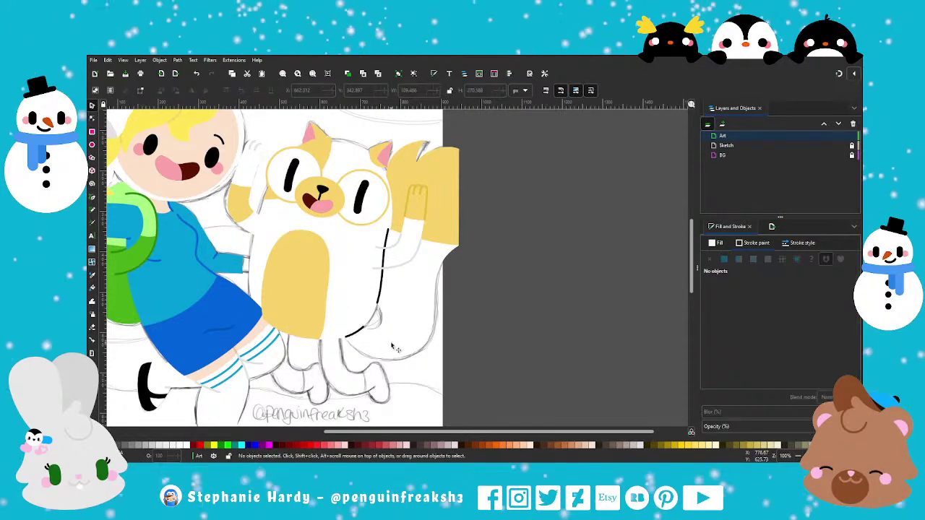
scroll(407, 332, down, 2)
scroll(407, 332, up, 3)
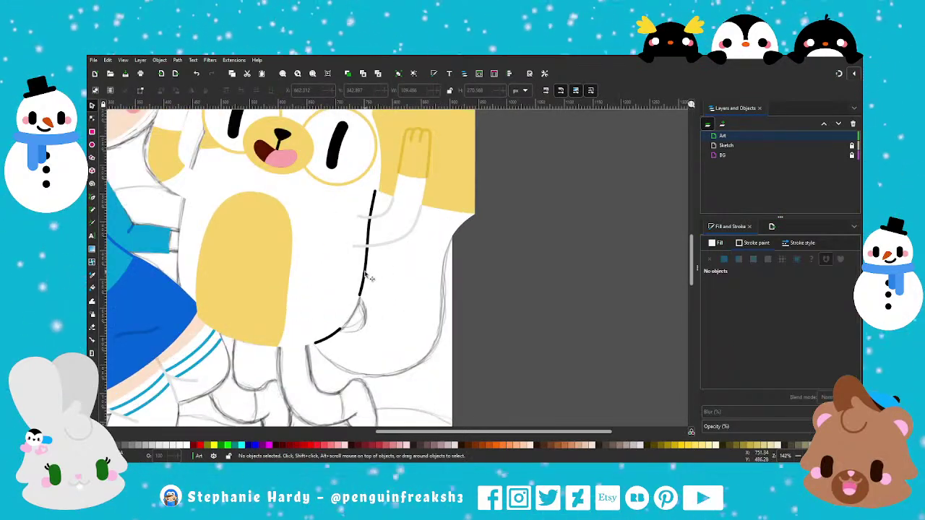
click(367, 231)
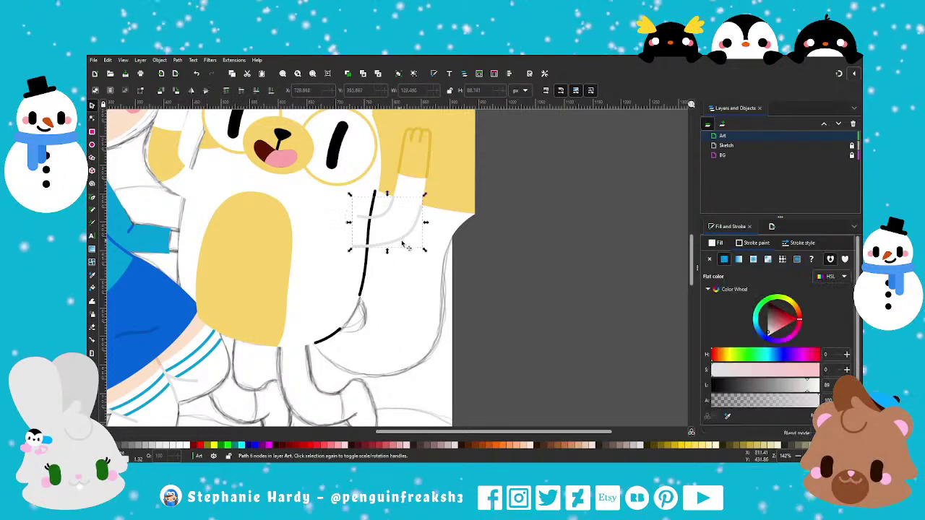
click(418, 176)
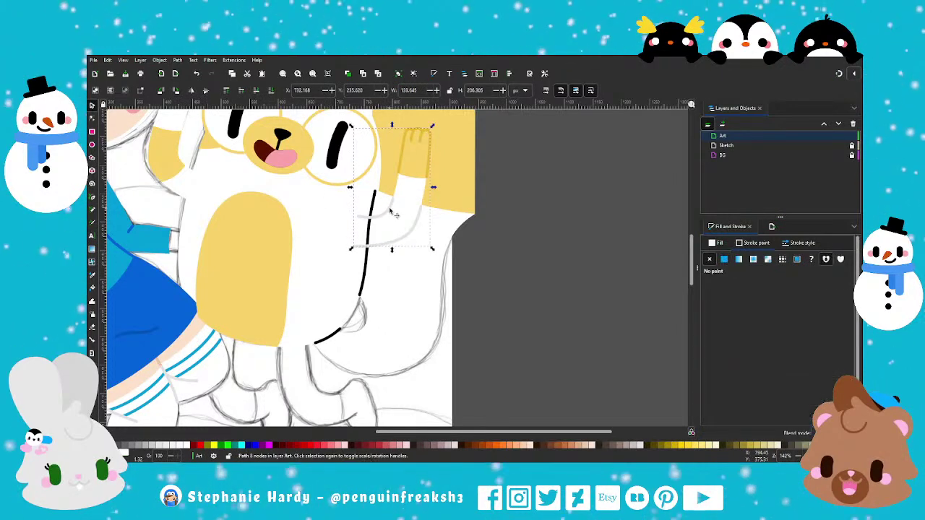
key(Tab)
shift+click(414, 168)
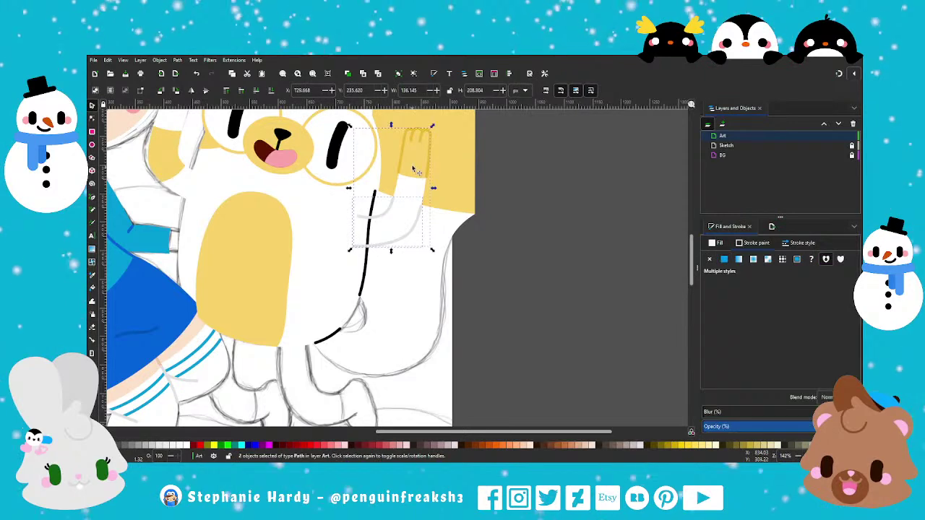
shift+click(417, 139)
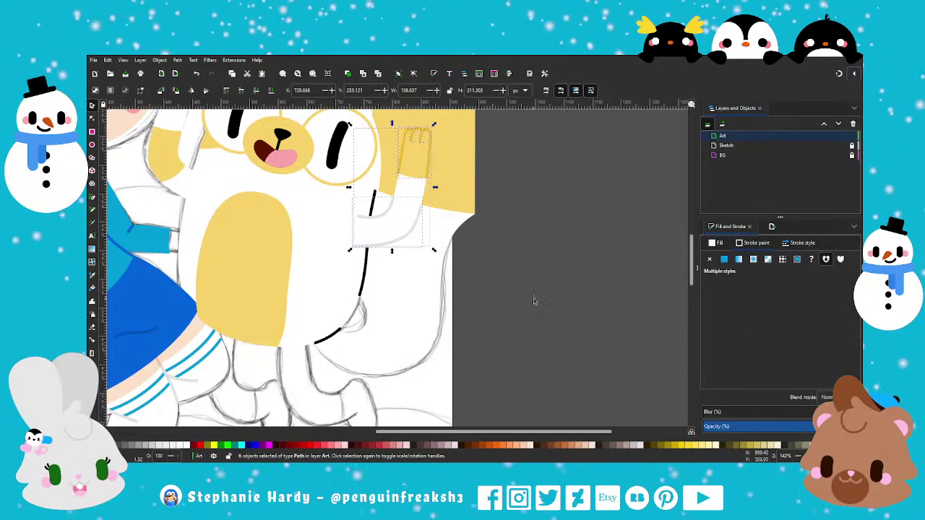
click(402, 278)
Step: Zoom out to the whole illustration and save the drawing
key(1)
key(minus)
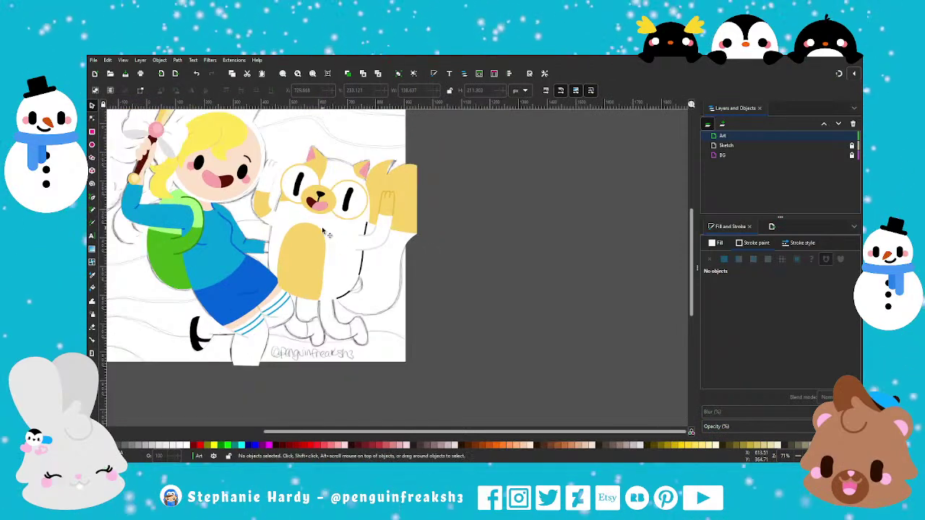
key(ctrl+s)
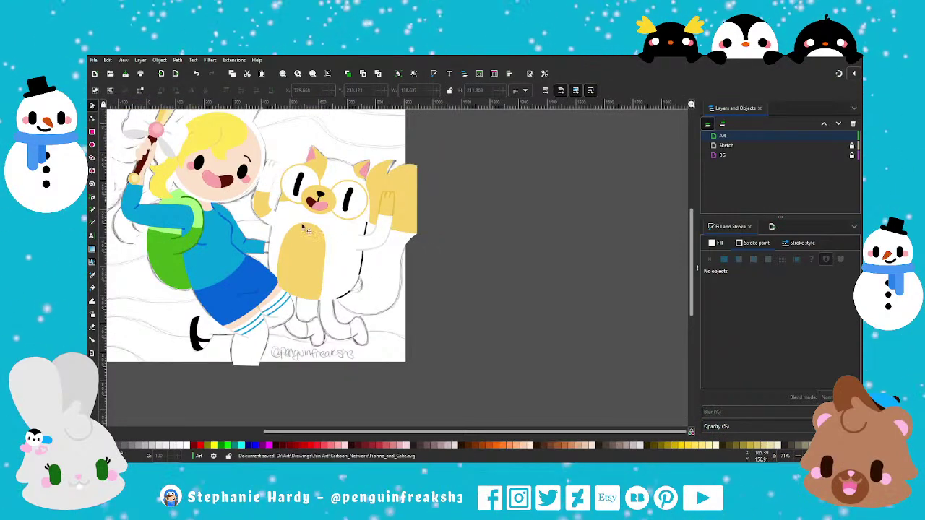
Step: Recolour the black line on Cake's side light grey from the palette
click(365, 269)
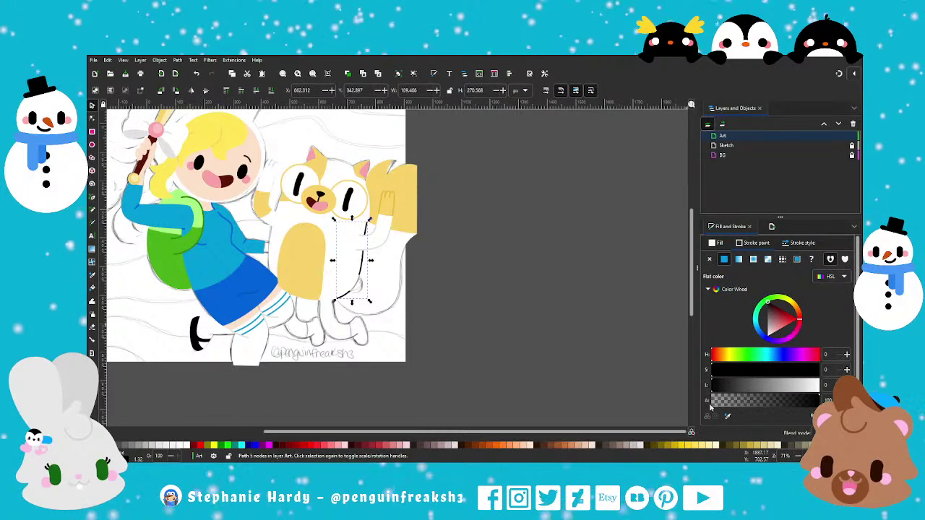
click(173, 445)
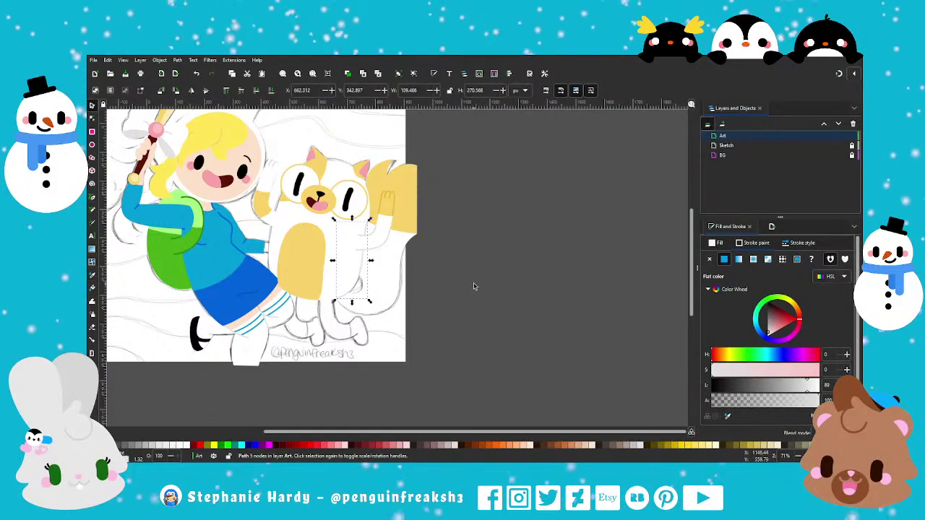
click(474, 287)
ctrl+scroll(368, 206, up, 3)
ctrl+scroll(266, 186, up, 2)
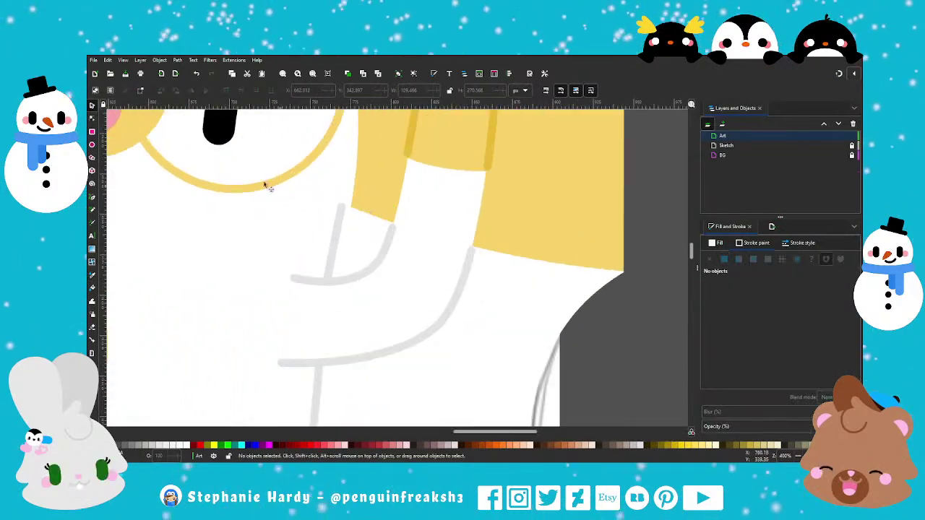
Step: Nudge the grey line's top end node up toward the yellow paw
click(92, 118)
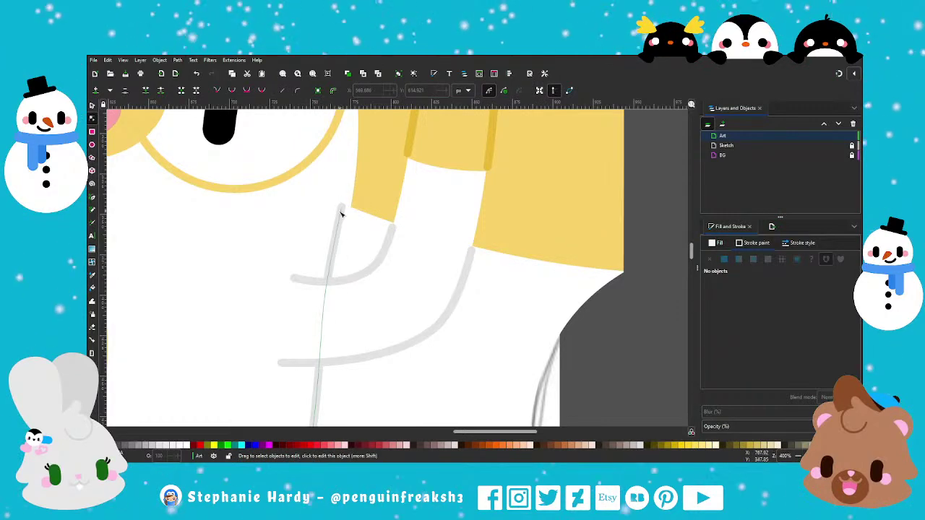
click(342, 213)
drag(343, 209, 347, 212)
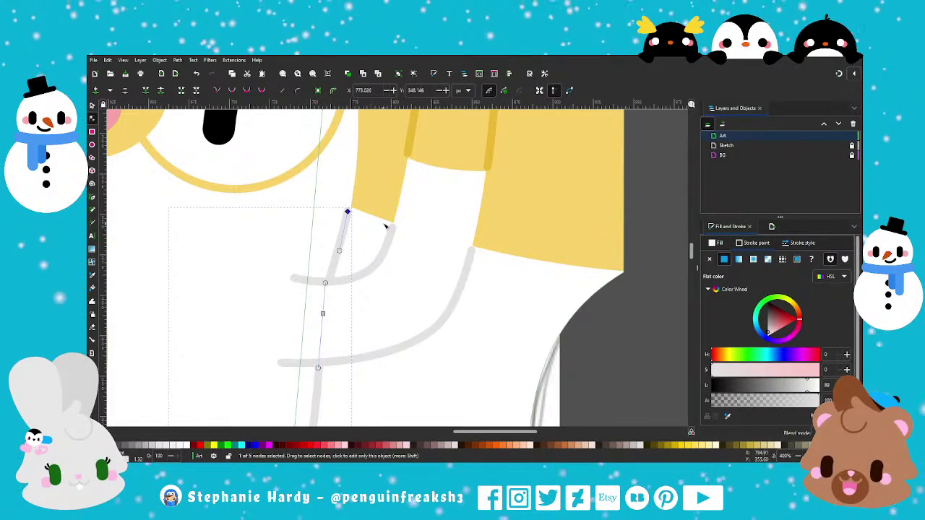
scroll(386, 227, down, 3)
key(s)
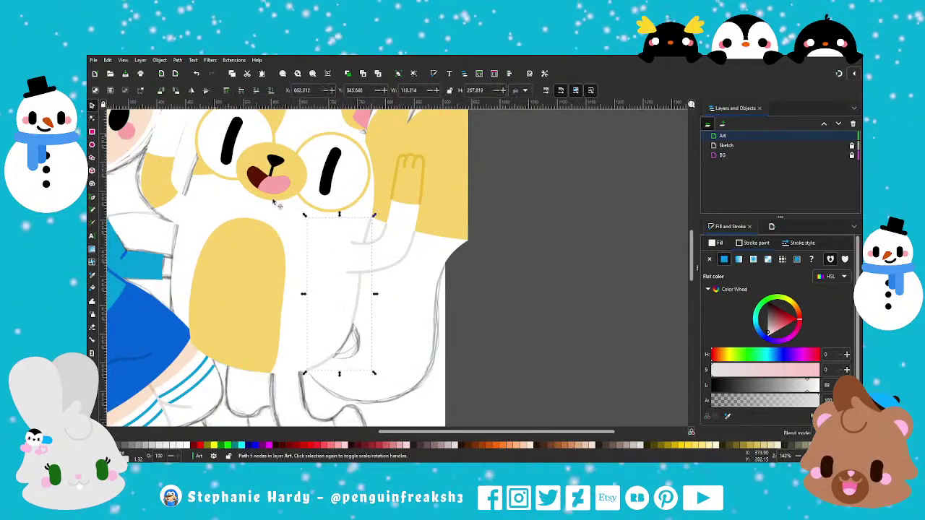
key(Escape)
scroll(394, 300, down, 1)
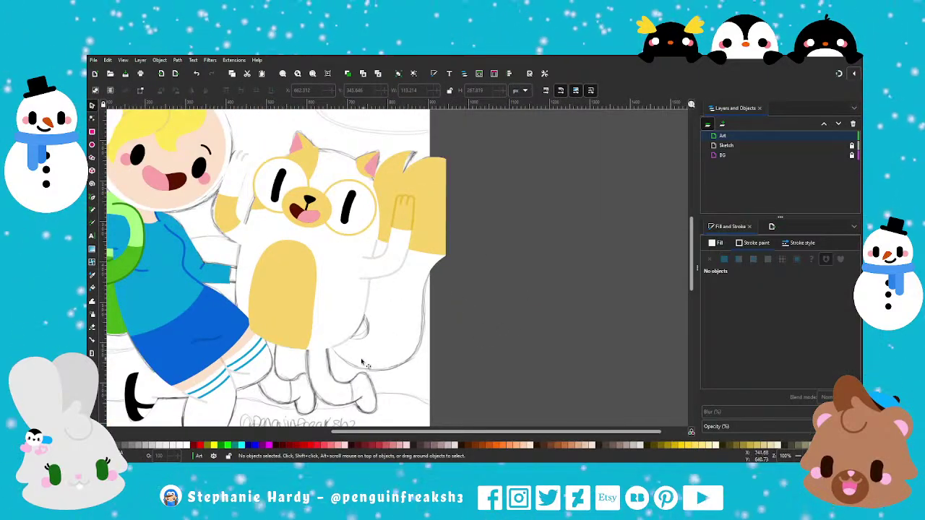
Step: Pull one node of Cake's lower-body curve up and to the right
scroll(404, 308, up, 3)
scroll(351, 347, up, 2)
scroll(347, 340, down, 2)
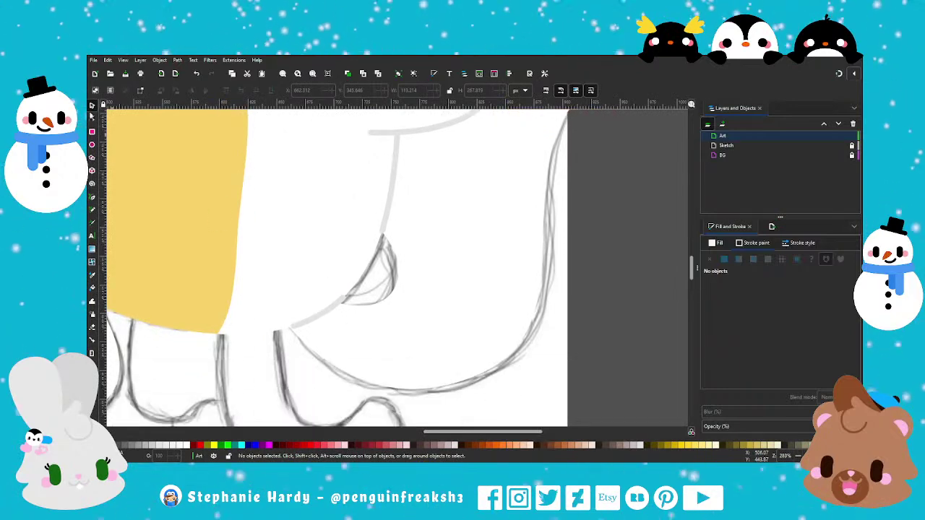
key(n)
click(352, 320)
drag(292, 307, 330, 287)
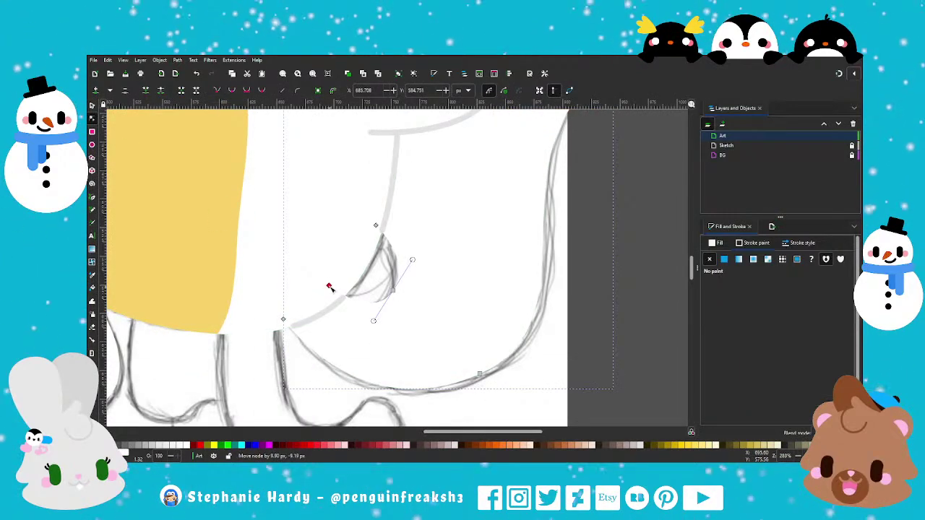
scroll(329, 306, down, 1)
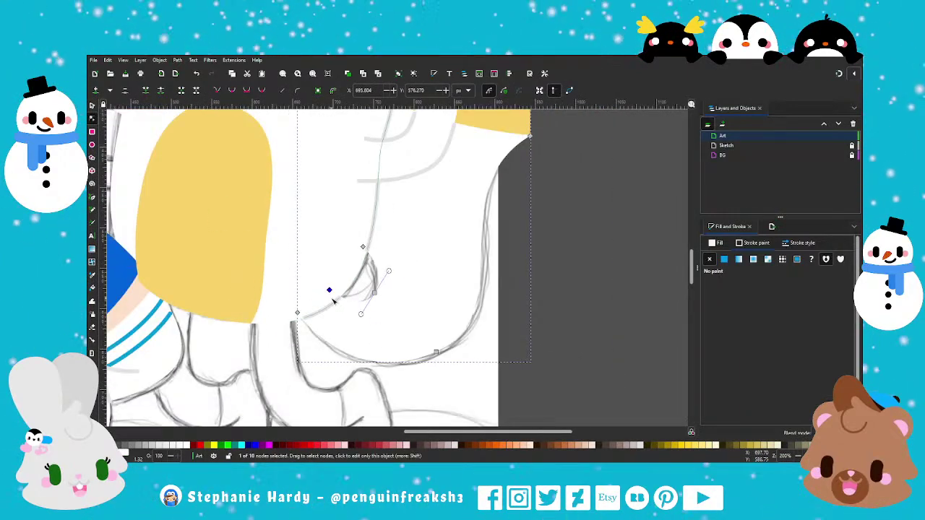
scroll(329, 305, down, 1)
scroll(329, 306, down, 1)
Step: Deselect the curve and save Fionna_and_Cake.svg
click(92, 106)
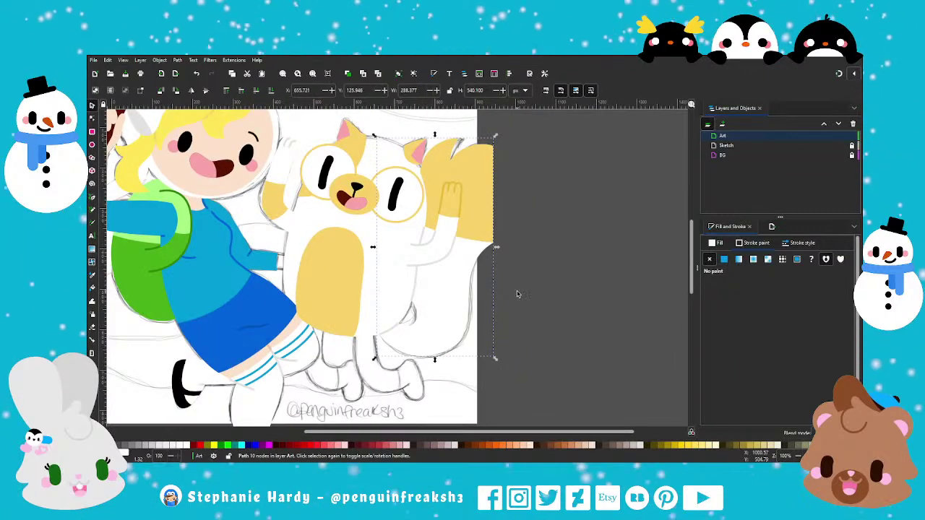
click(516, 295)
scroll(352, 306, down, 1)
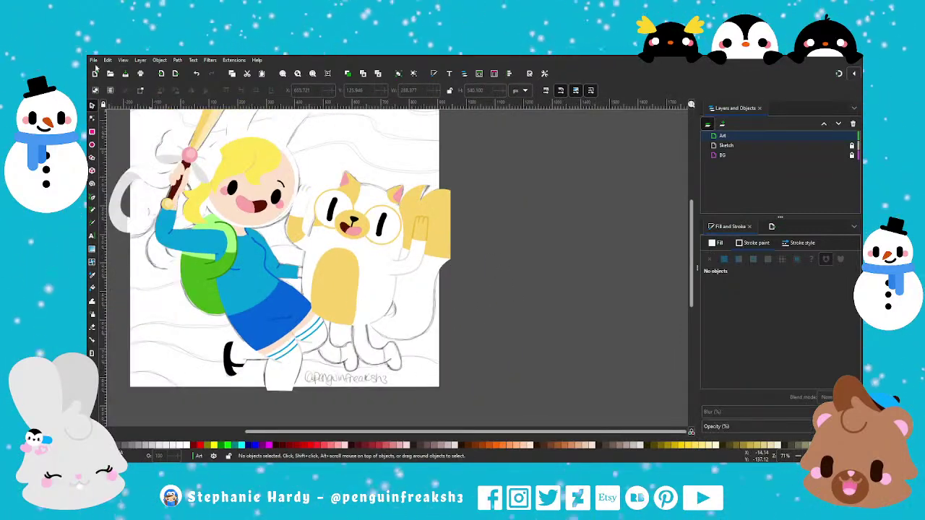
key(ctrl+s)
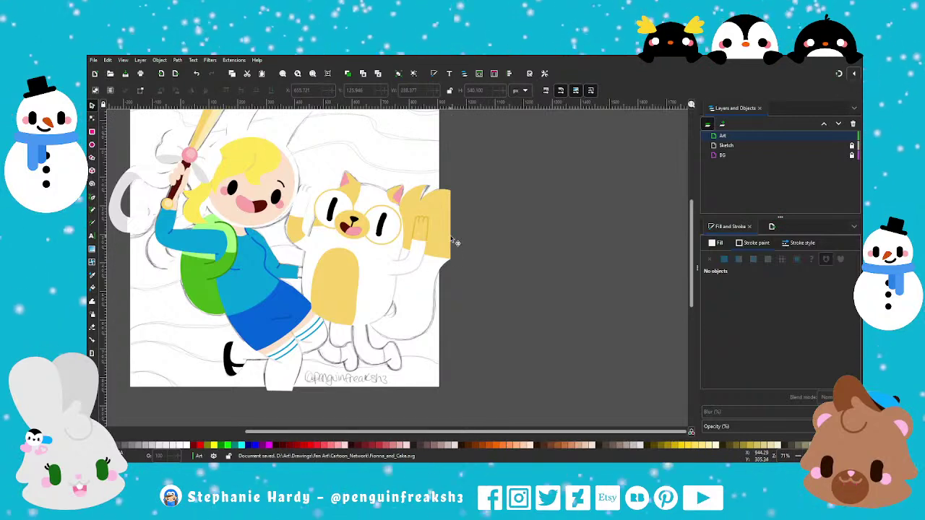
Step: Scale Cake's white body shape slightly larger toward the upper left, keeping it without outline
scroll(451, 237, up, 2)
scroll(409, 216, up, 2)
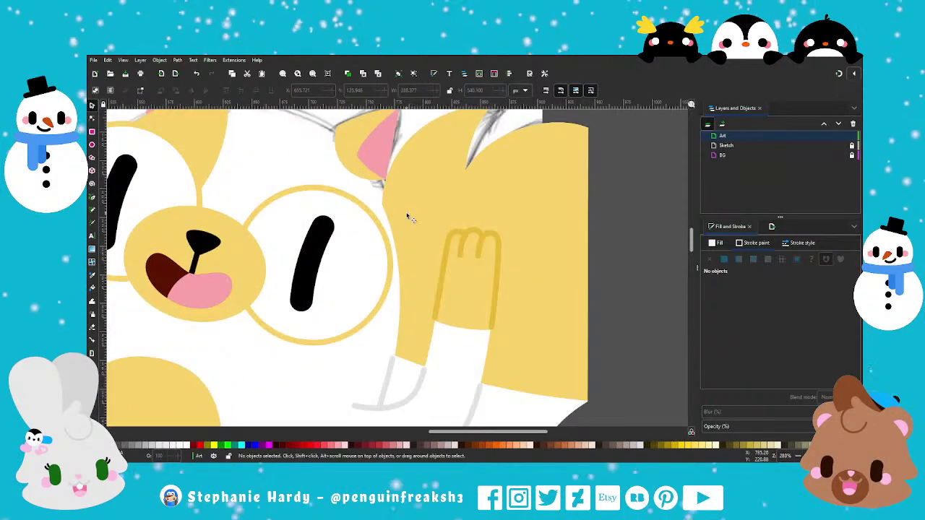
key(n)
click(405, 190)
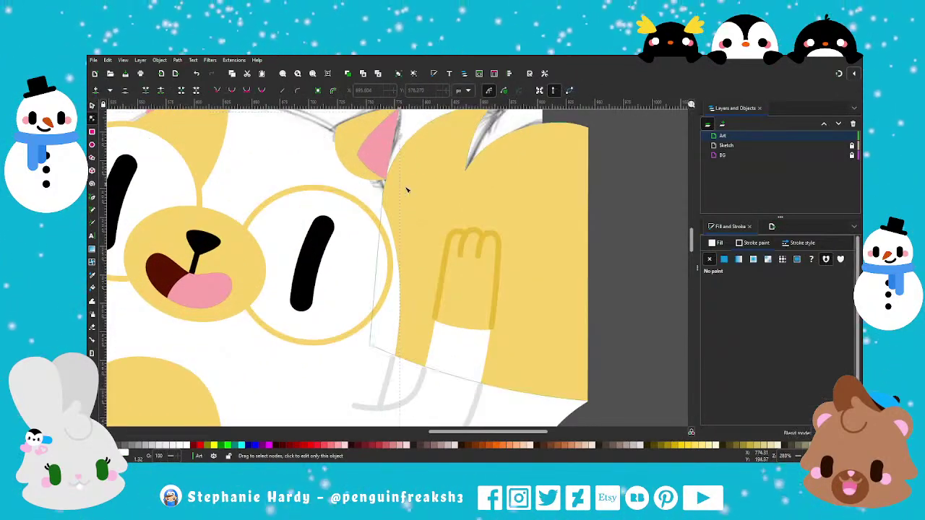
scroll(404, 190, down, 2)
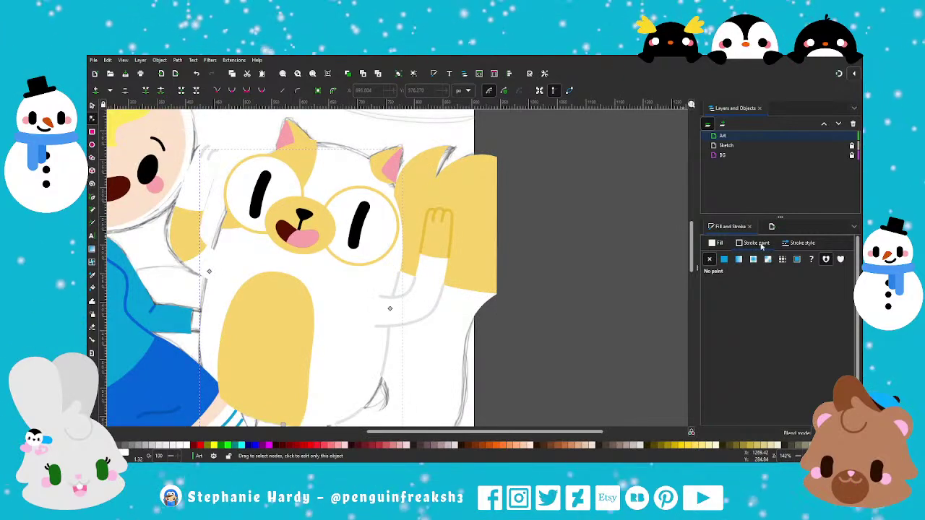
click(727, 260)
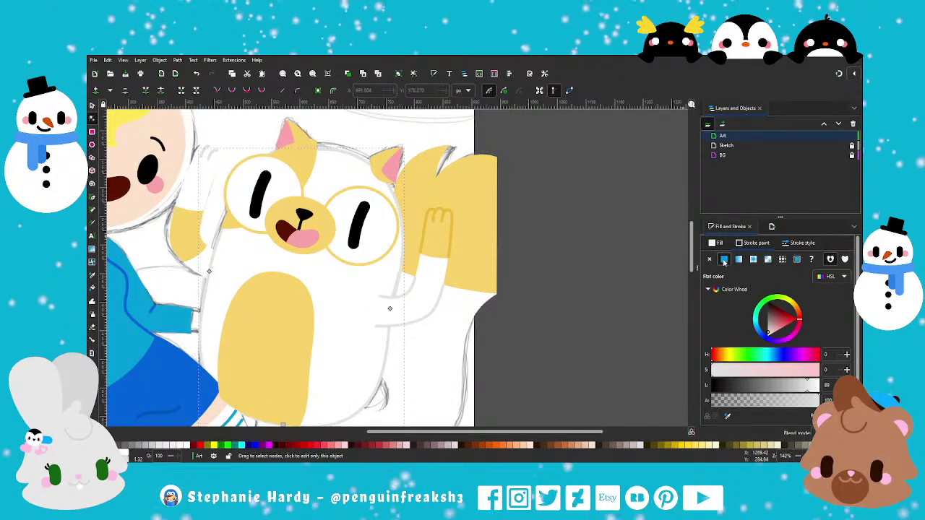
key(ctrl+z)
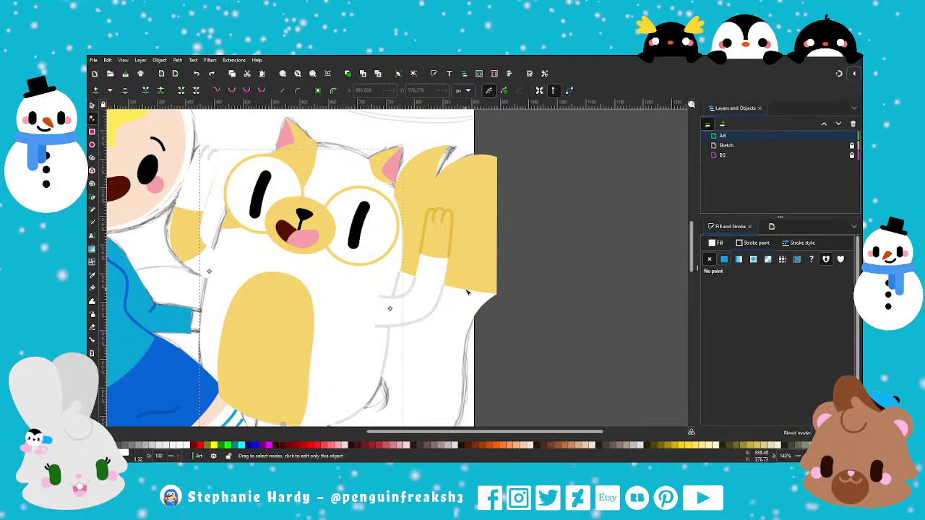
key(s)
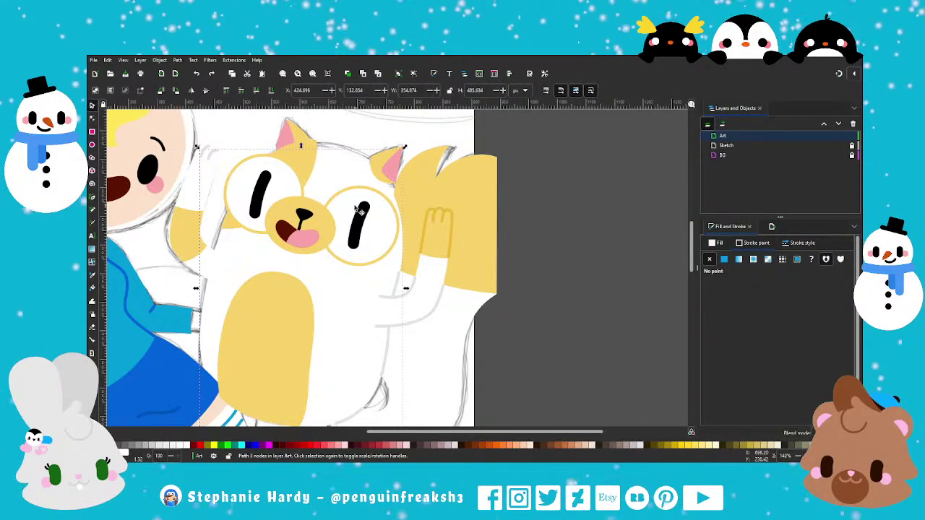
key(n)
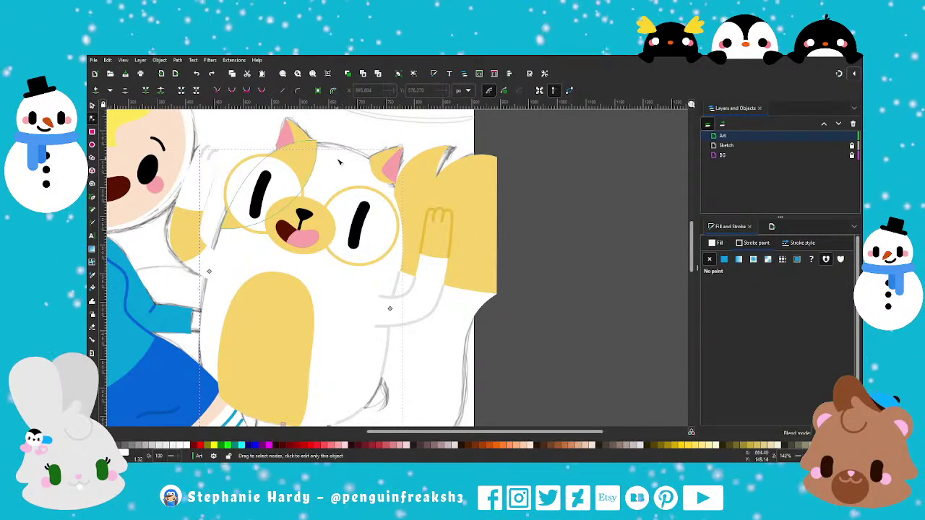
click(92, 105)
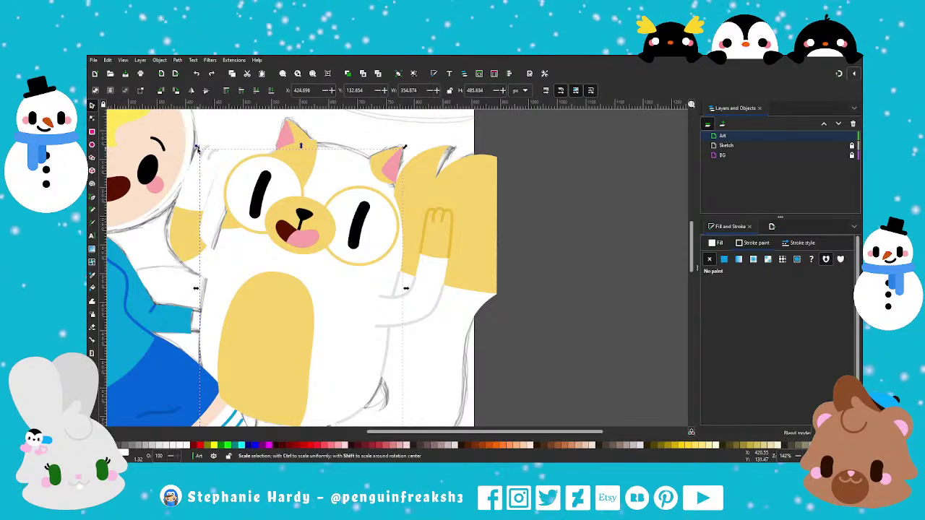
drag(200, 150, 193, 141)
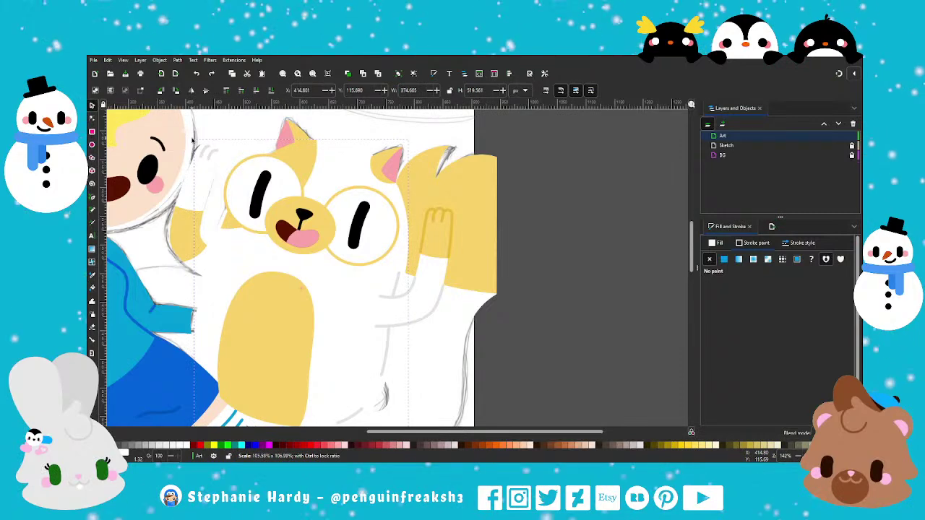
Step: Move the grey arm line slightly down and right into place
scroll(142, 165, down, 3)
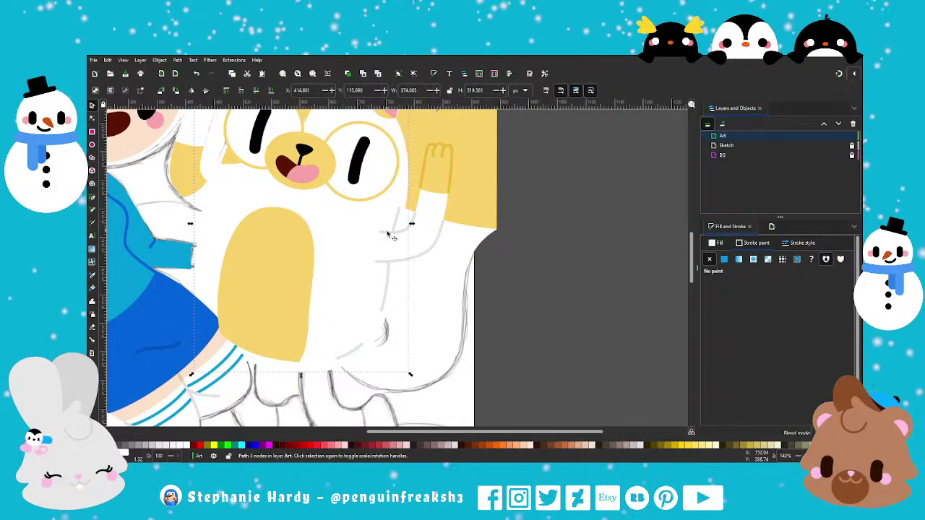
click(93, 120)
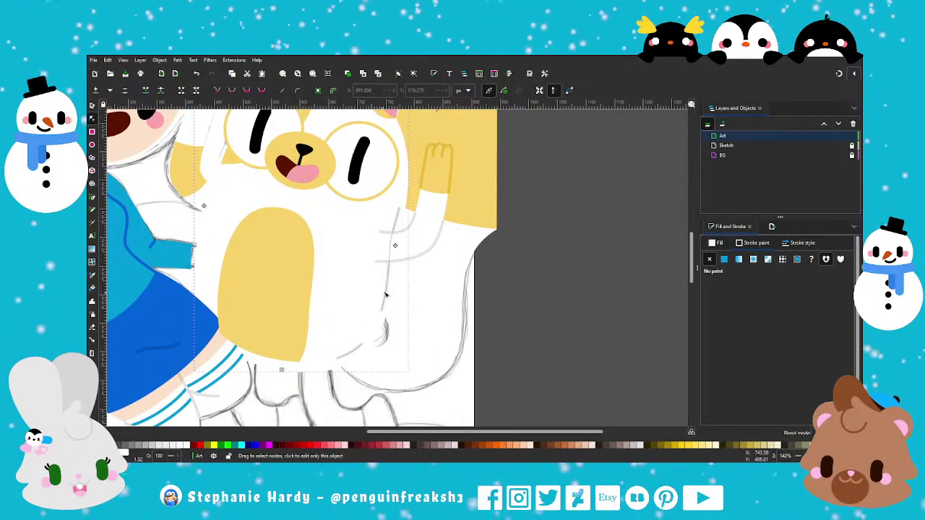
click(92, 107)
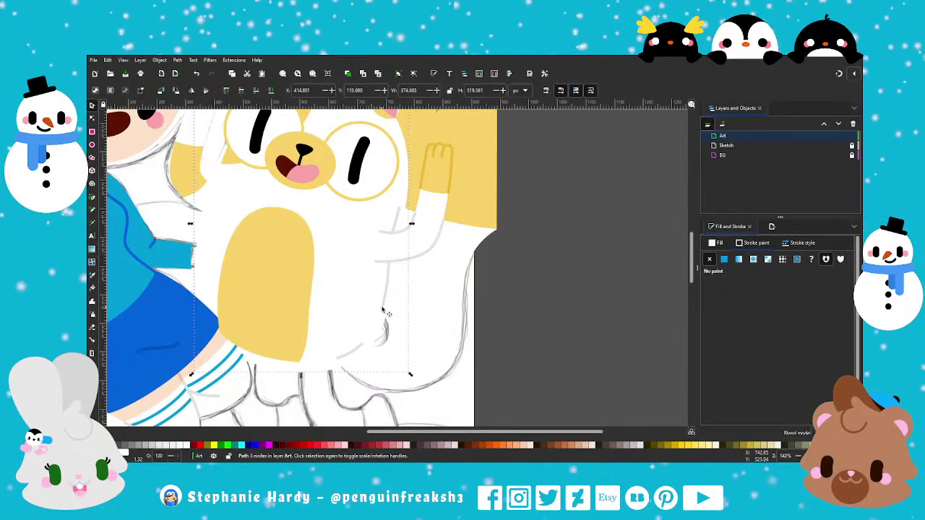
drag(387, 311, 393, 317)
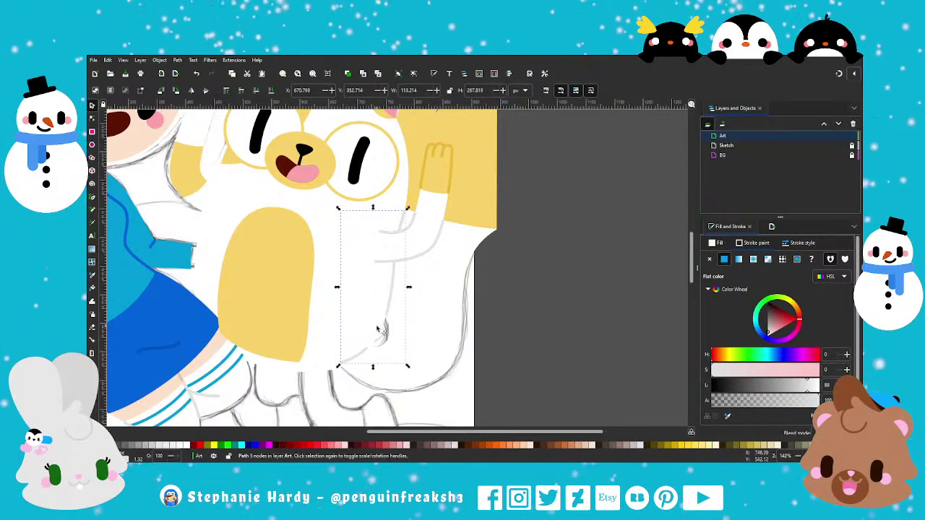
Step: Move Cake's large yellow belly patch slightly lower, then save the drawing
click(262, 329)
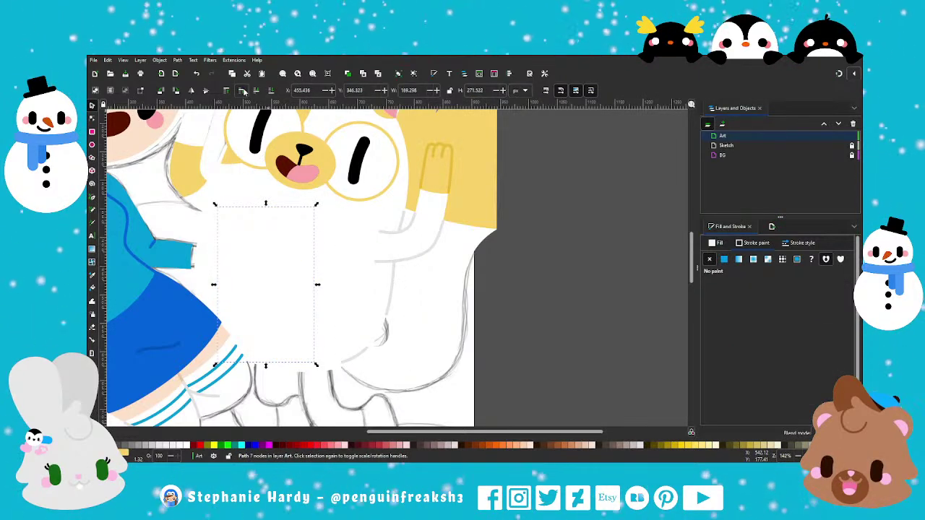
scroll(289, 391, up, 2)
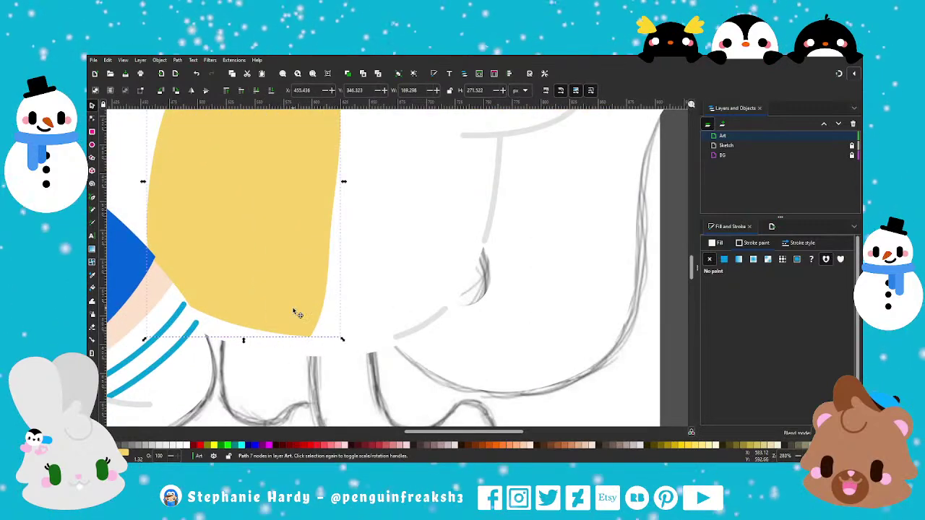
drag(297, 303, 292, 330)
key(Escape)
scroll(310, 302, down, 2)
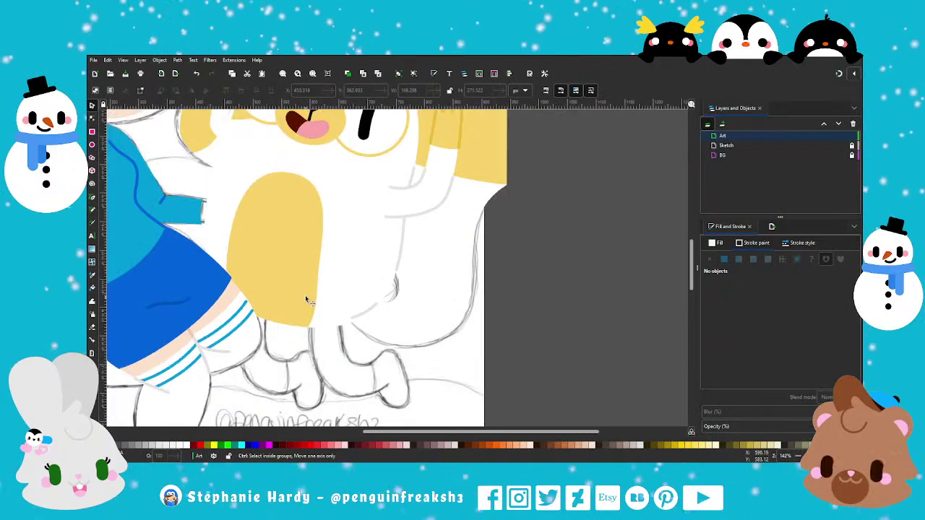
scroll(306, 299, down, 2)
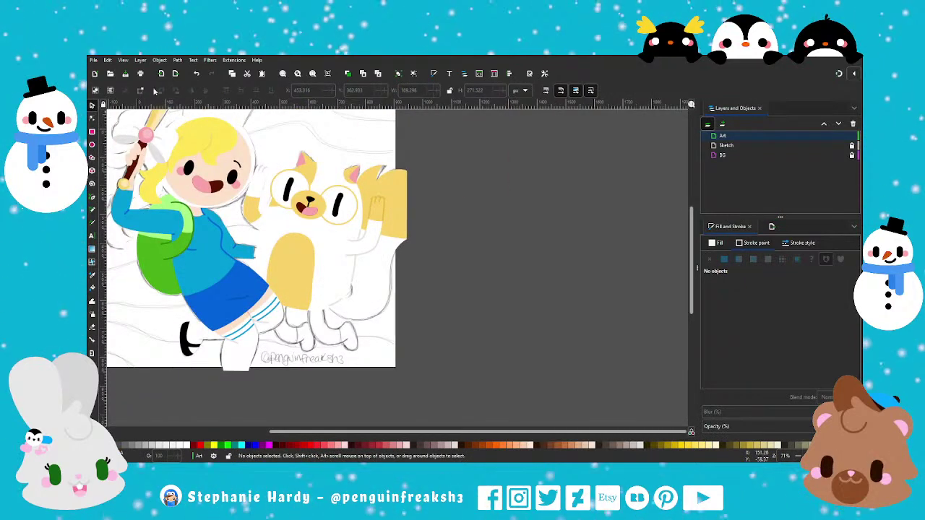
key(ctrl+s)
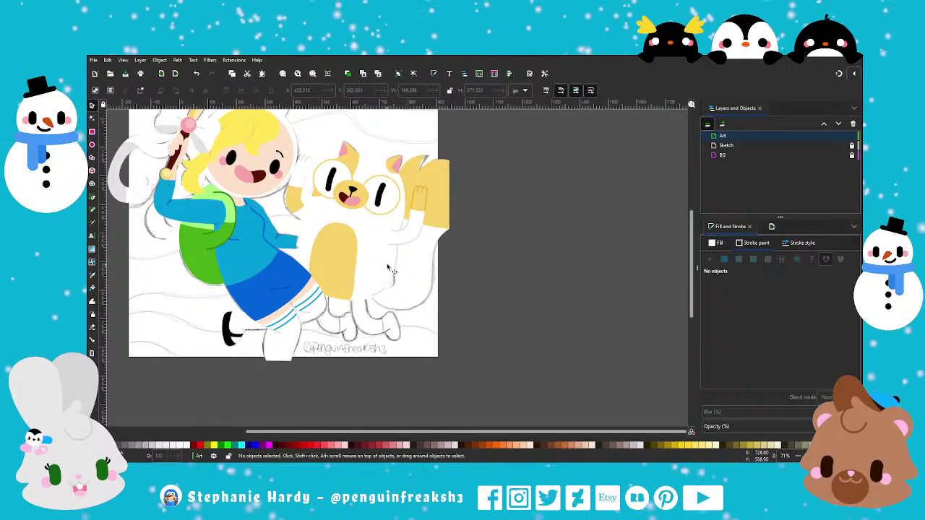
Step: Nudge one node on the left edge of Cake's white body outline a few px to match the sketch
scroll(412, 324, up, 1)
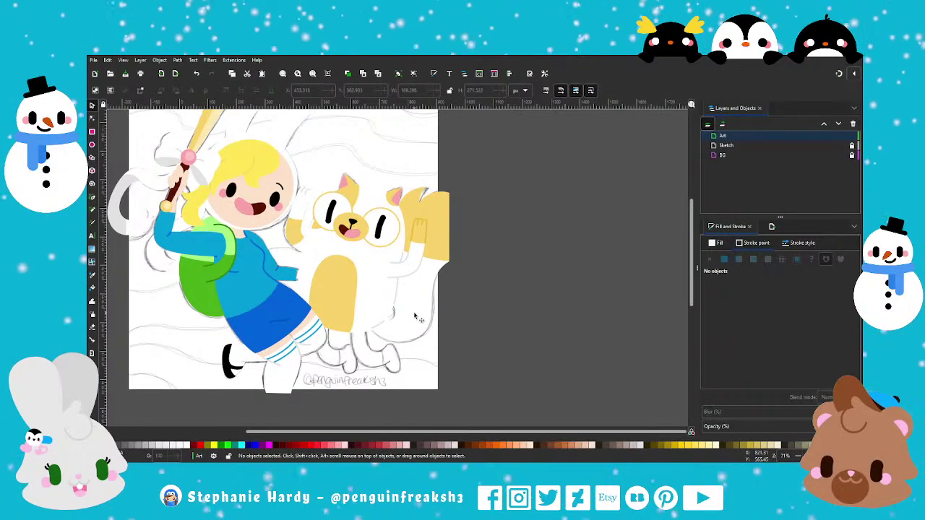
scroll(323, 251, up, 3)
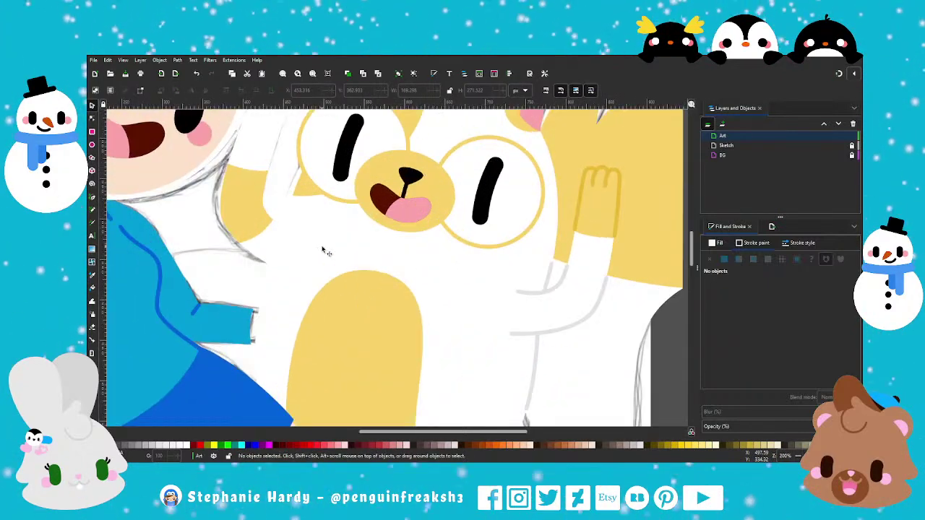
scroll(316, 223, down, 1)
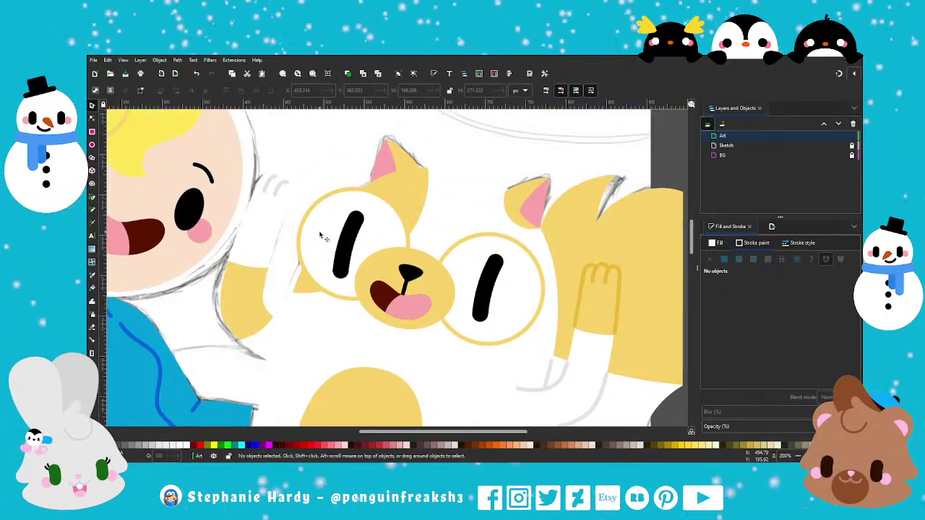
scroll(328, 262, up, 1)
click(329, 284)
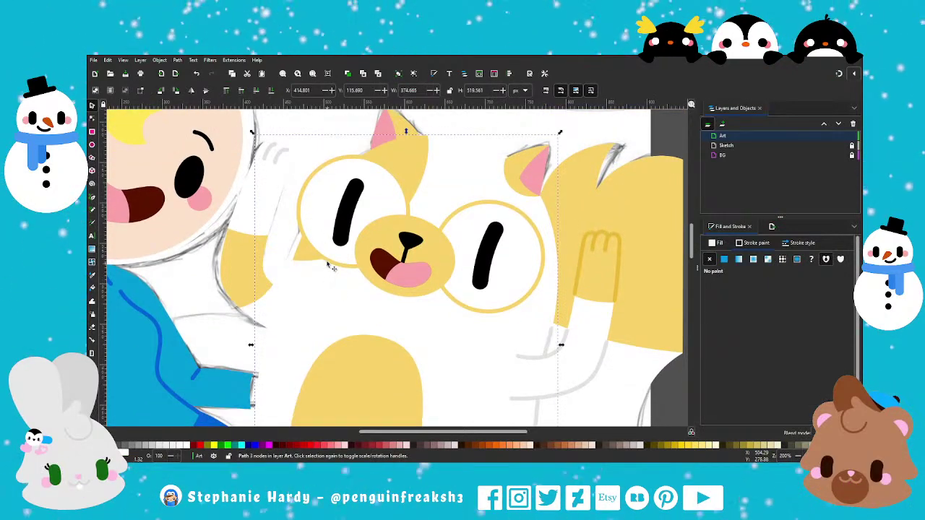
scroll(143, 179, down, 2)
key(n)
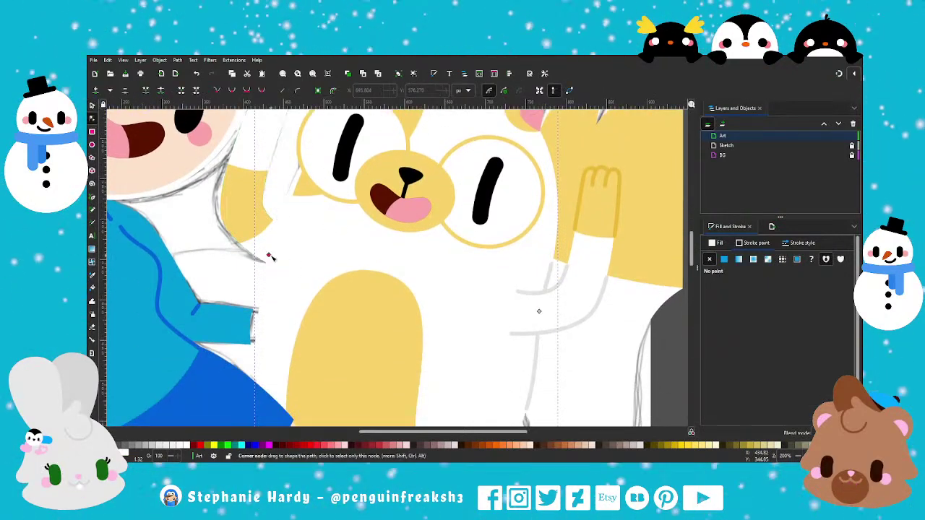
drag(271, 256, 274, 256)
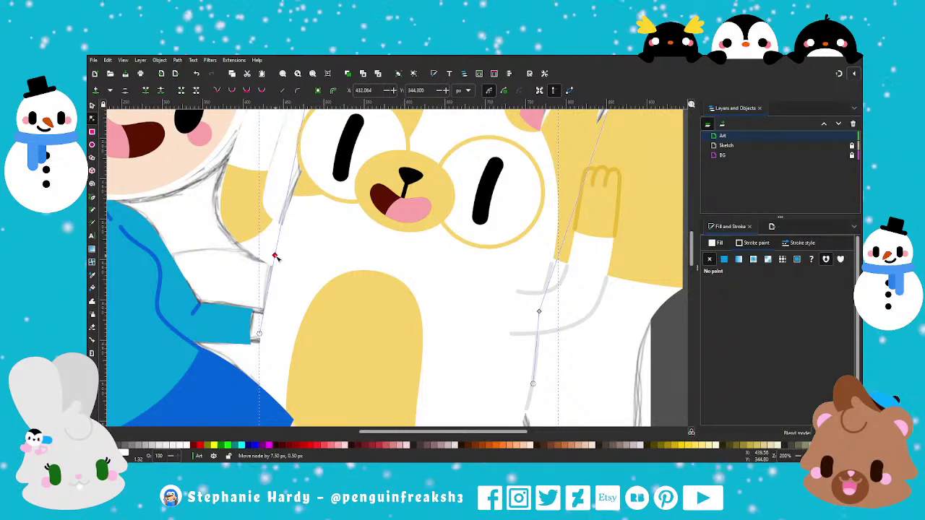
scroll(334, 253, down, 1)
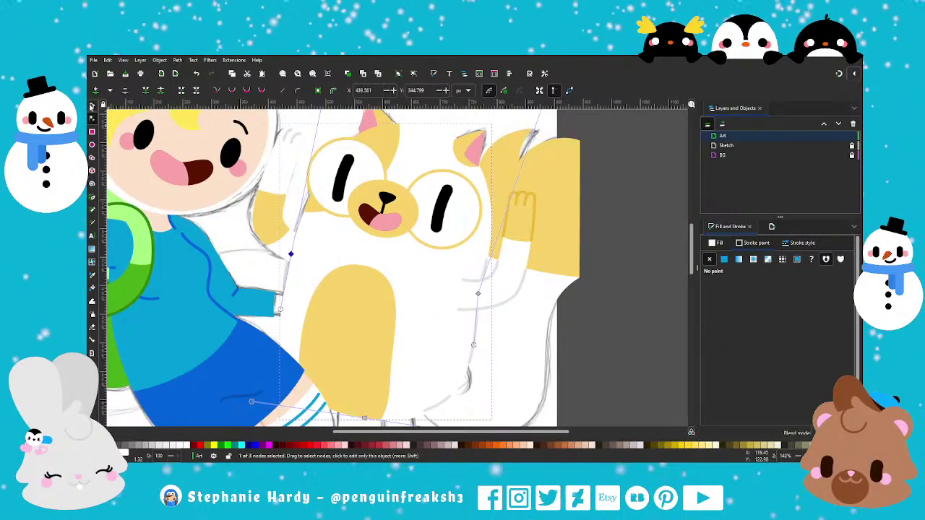
click(92, 105)
scroll(327, 178, down, 1)
click(536, 311)
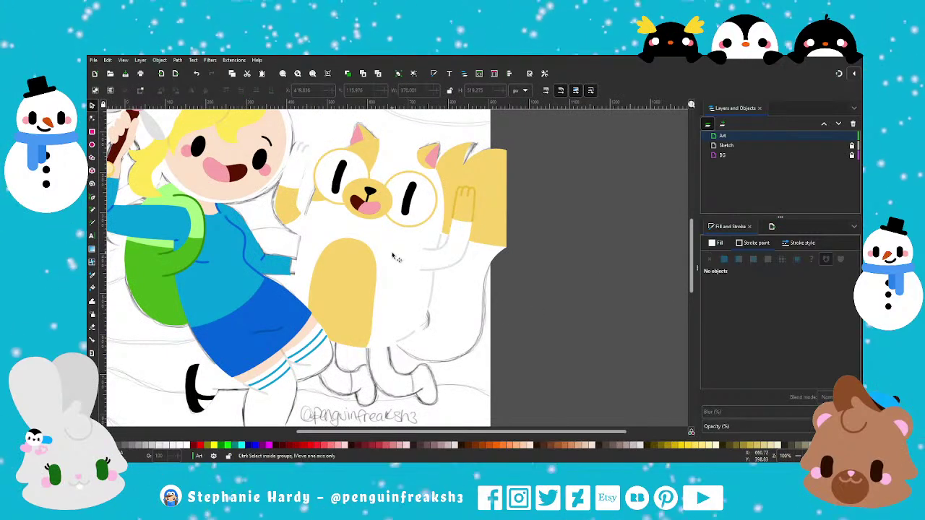
scroll(394, 258, down, 1)
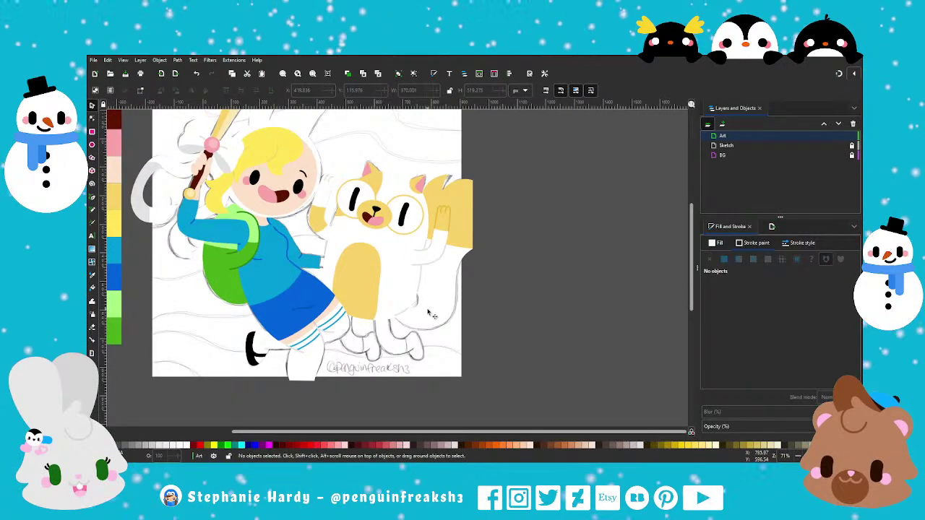
scroll(418, 336, up, 1)
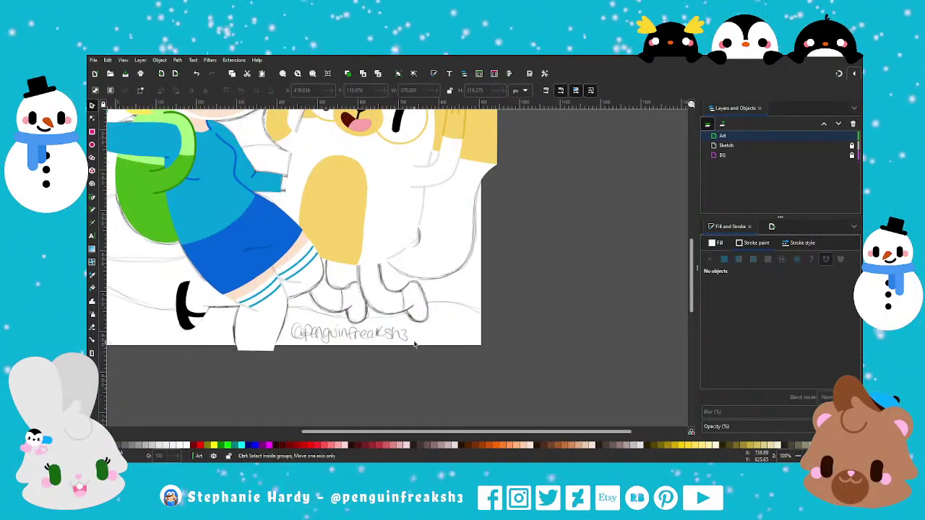
scroll(415, 345, up, 1)
Step: Draw two pen strokes along Cake's lower paw
click(93, 198)
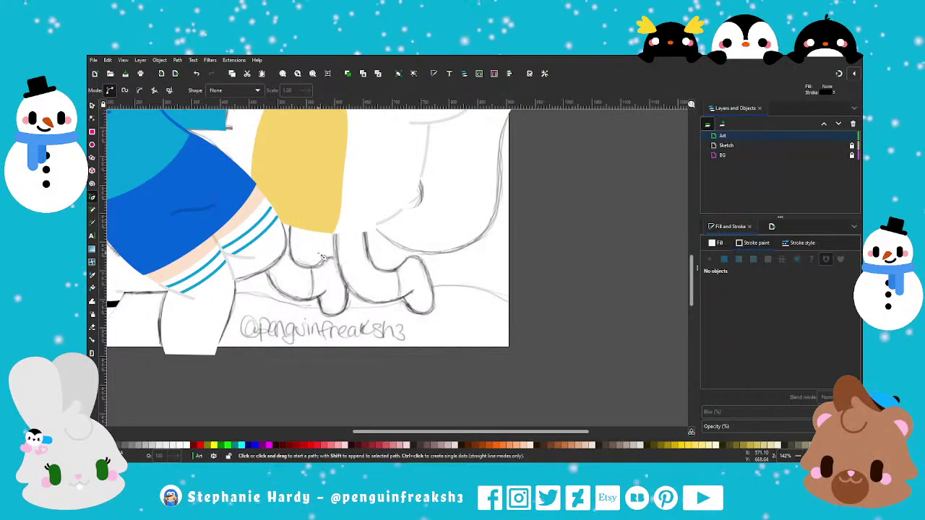
click(407, 301)
double_click(414, 292)
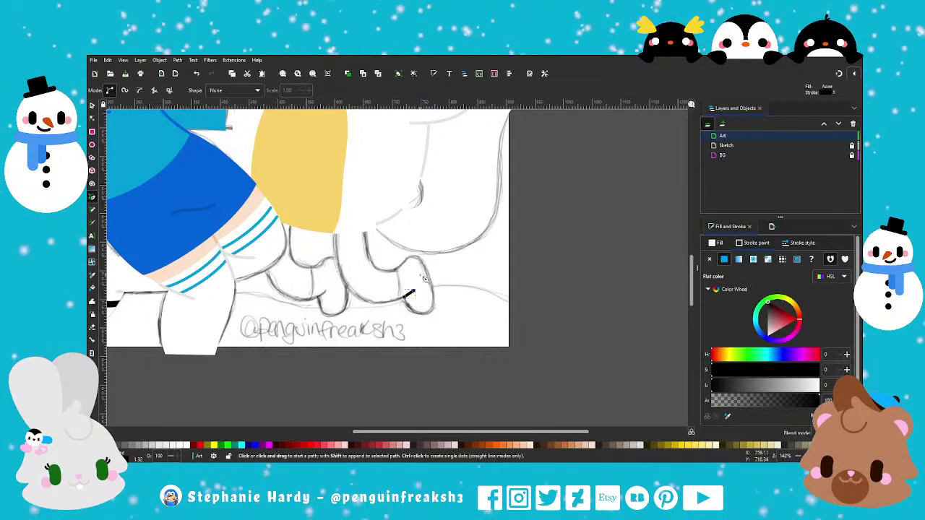
click(351, 228)
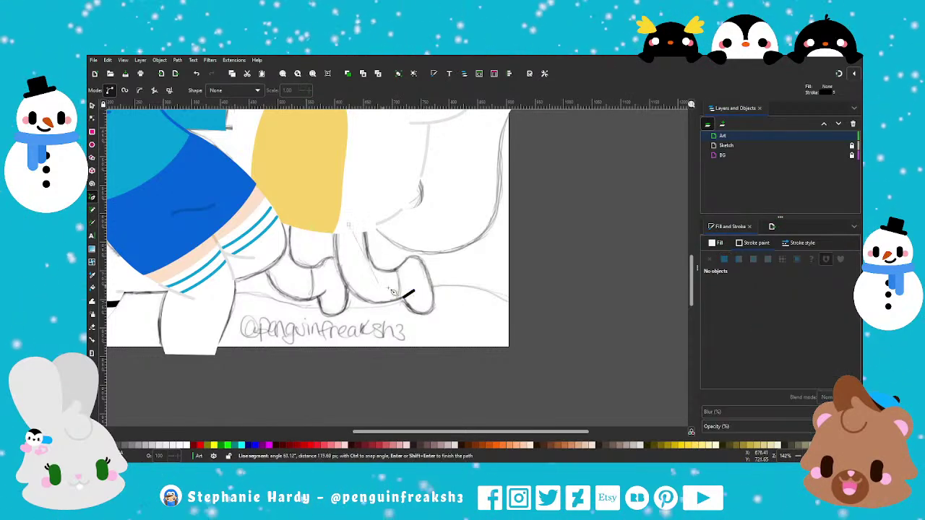
double_click(429, 313)
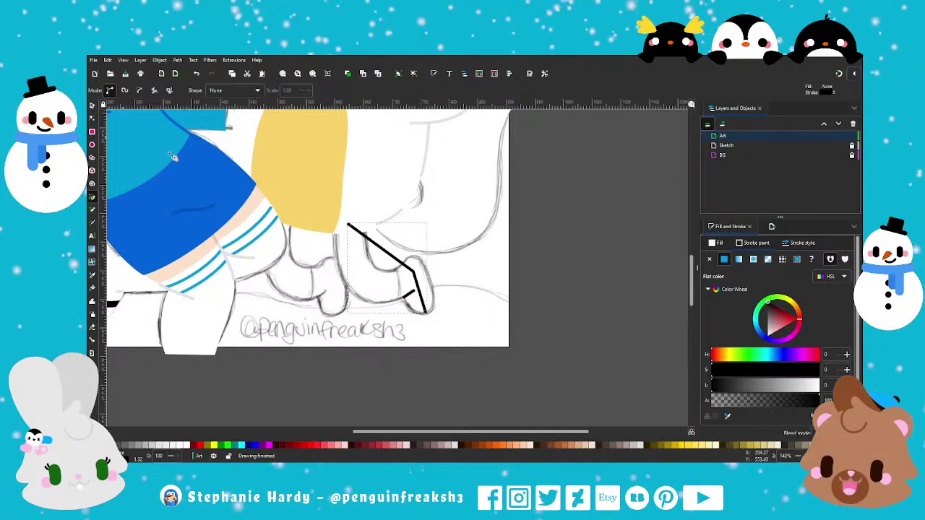
Step: Give the paw stroke a 50 px width and bend it into a curve
click(799, 243)
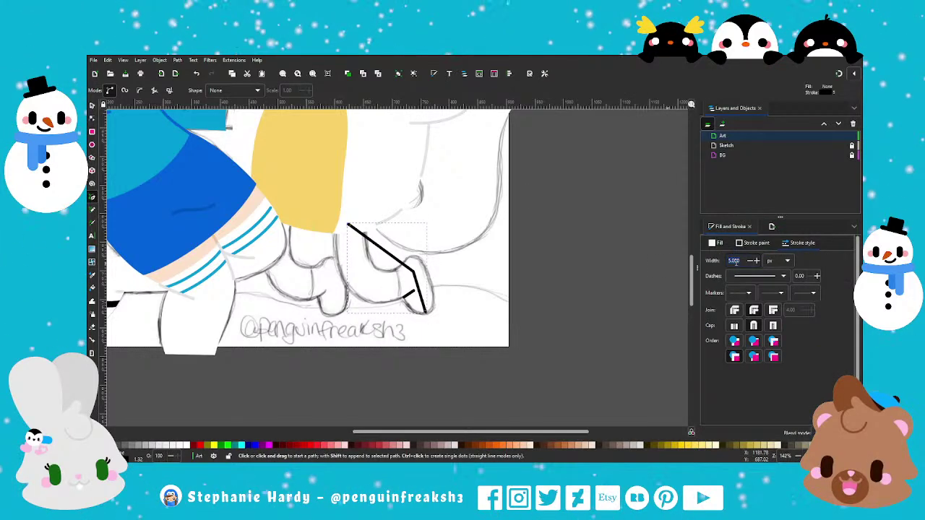
key(Return)
text(50)
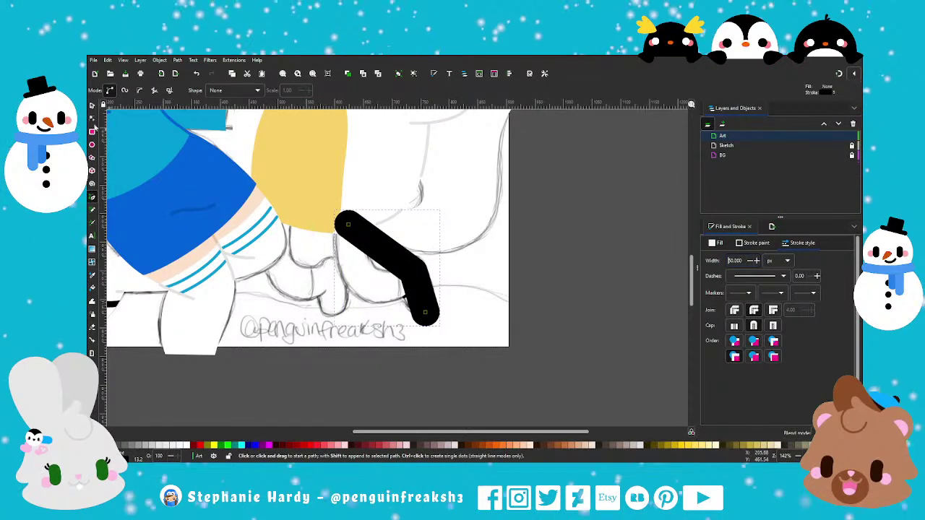
click(92, 118)
mouse_move(381, 249)
mouse_down()
mouse_move(371, 291)
mouse_move(415, 274)
mouse_up()
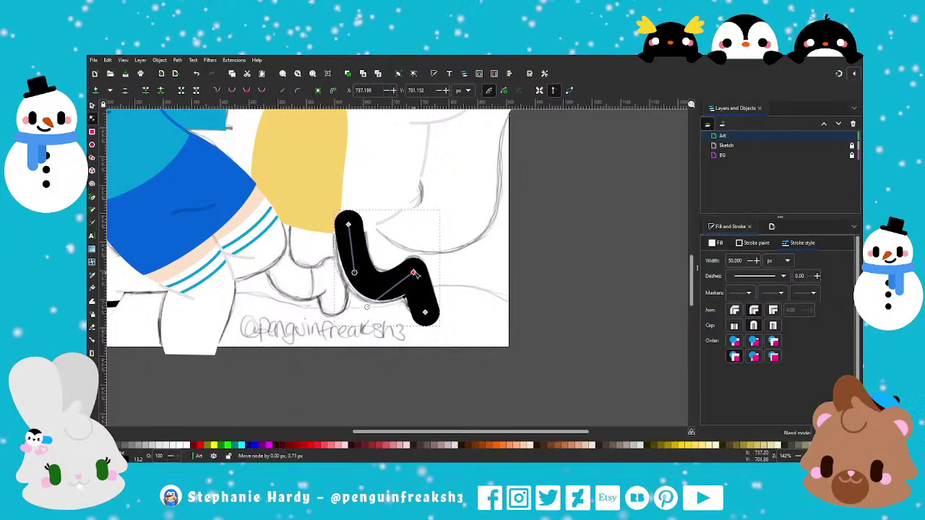
drag(425, 312, 421, 302)
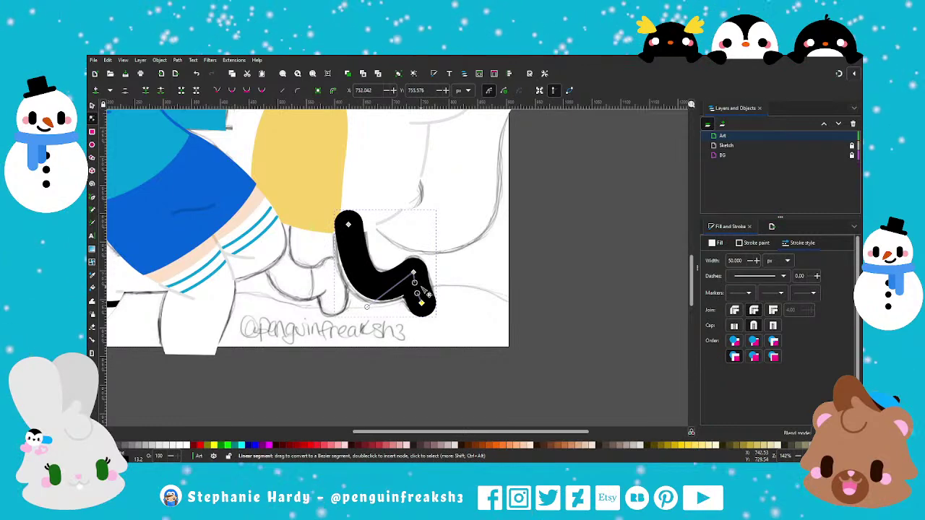
key(s)
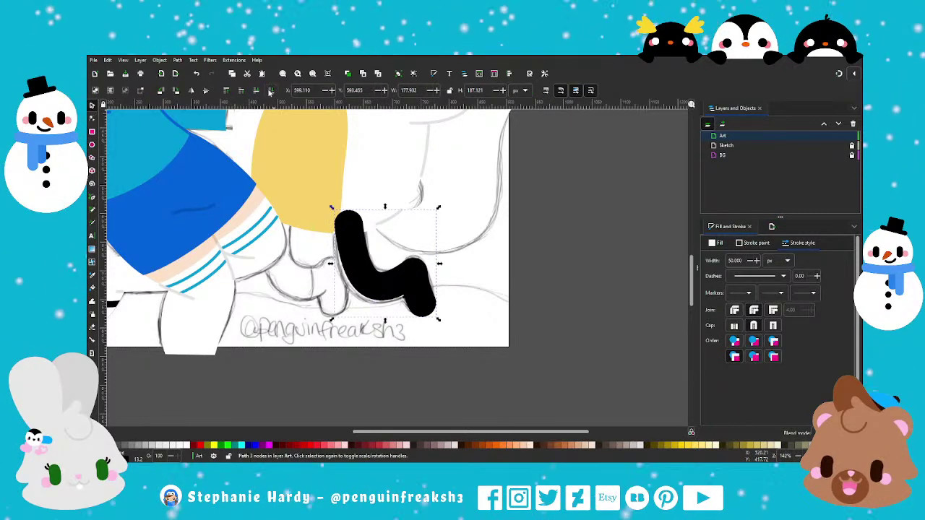
Step: Make the paw stroke white and reshape its nodes and handles to the sketched paw
click(756, 243)
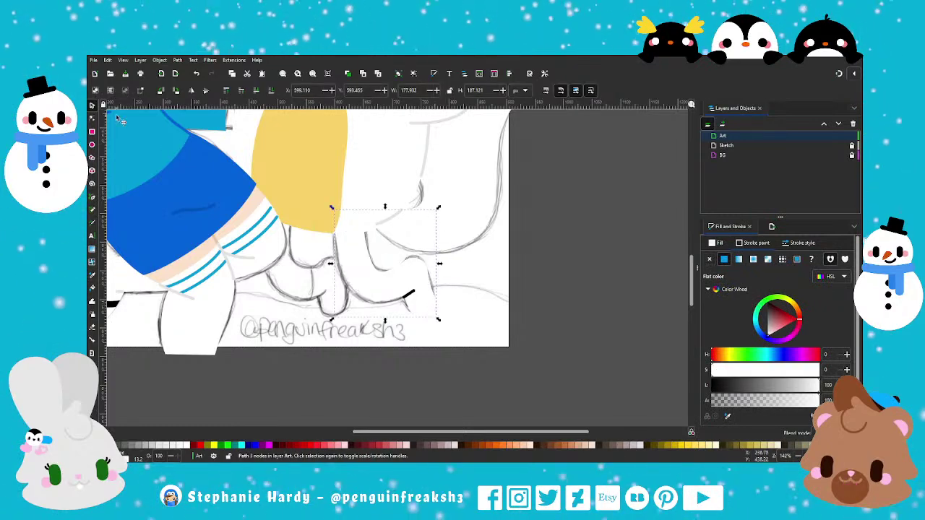
click(92, 119)
scroll(407, 328, up, 1)
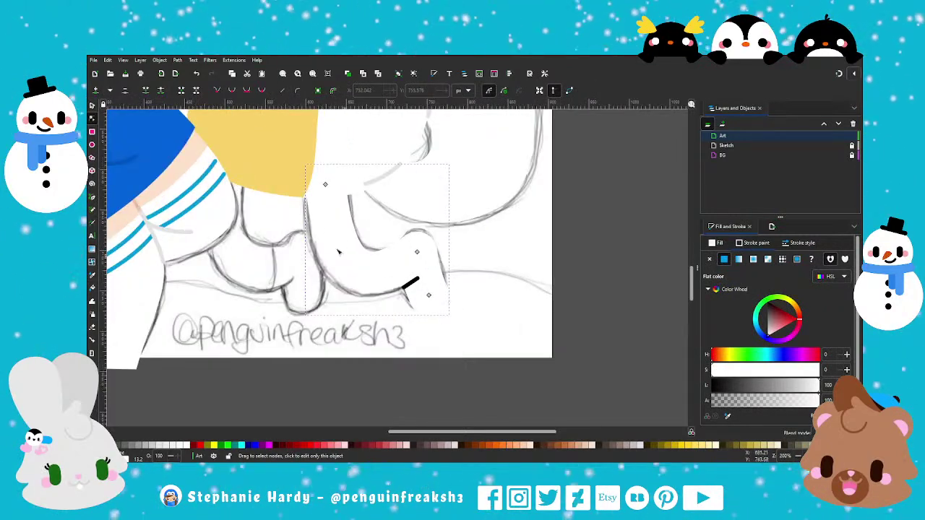
click(325, 185)
drag(333, 252, 319, 251)
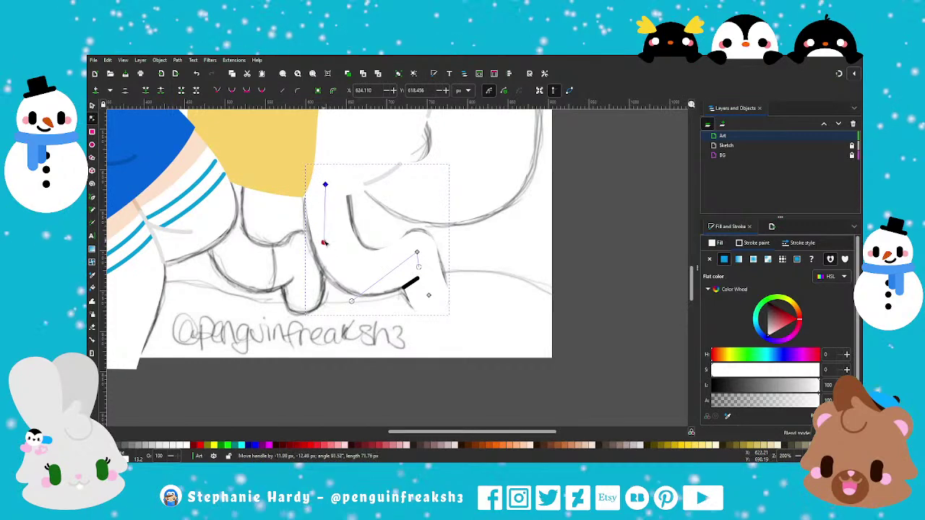
drag(325, 185, 331, 182)
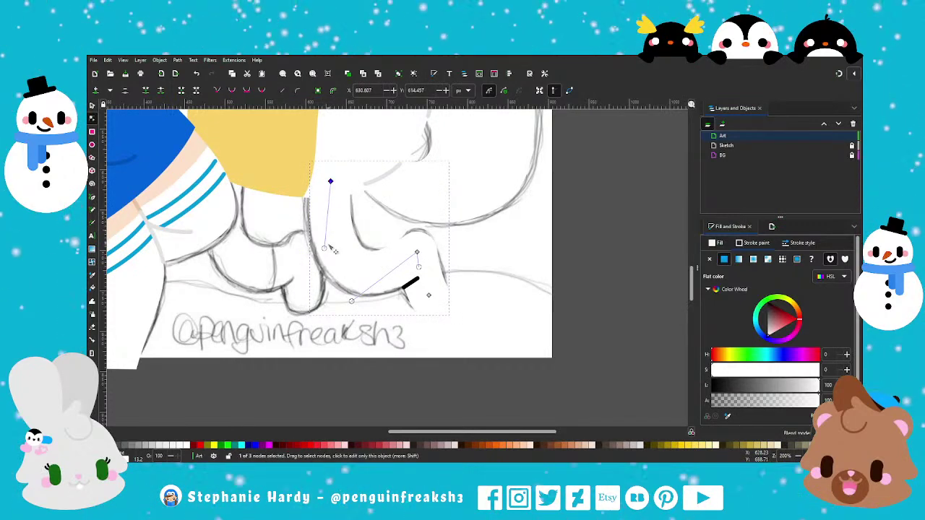
drag(352, 302, 355, 298)
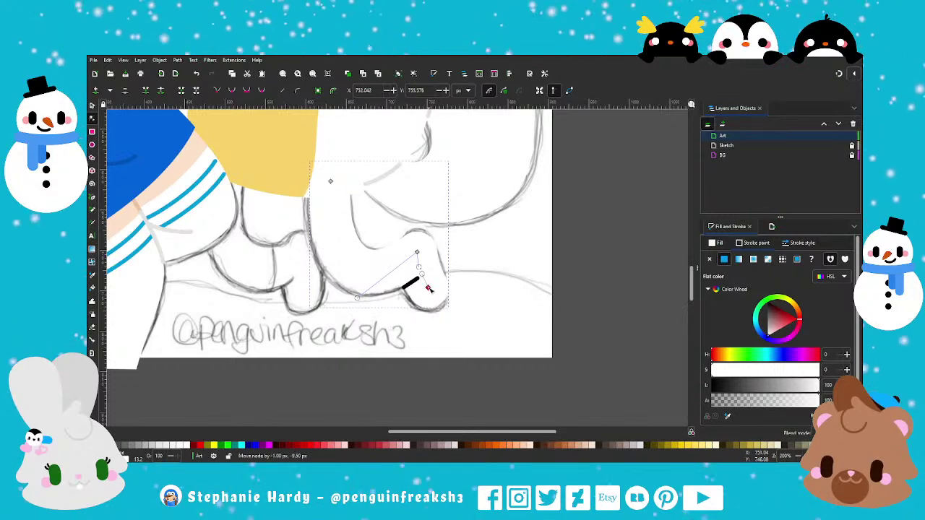
drag(430, 297, 421, 266)
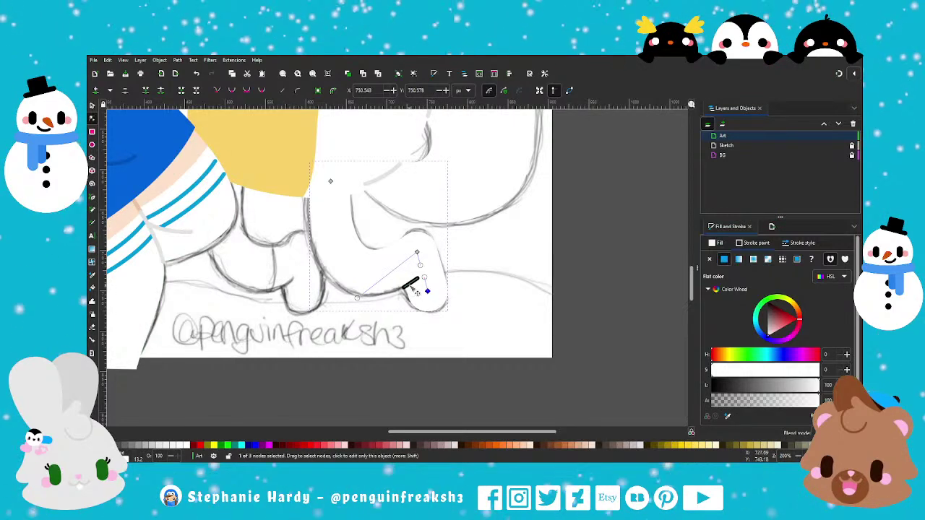
click(417, 291)
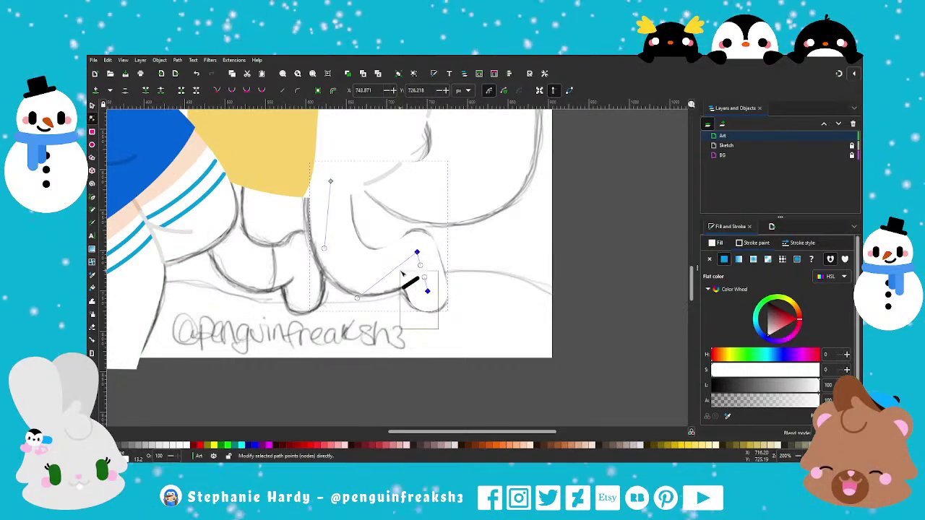
key(Escape)
Step: Shorten the small black toe line by dragging its left end node inward
click(414, 288)
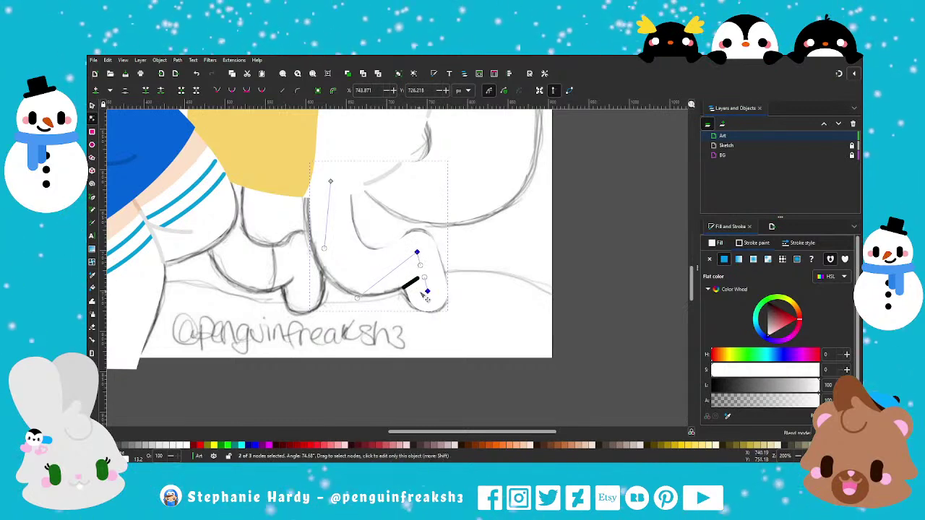
scroll(417, 290, up, 3)
scroll(471, 289, up, 2)
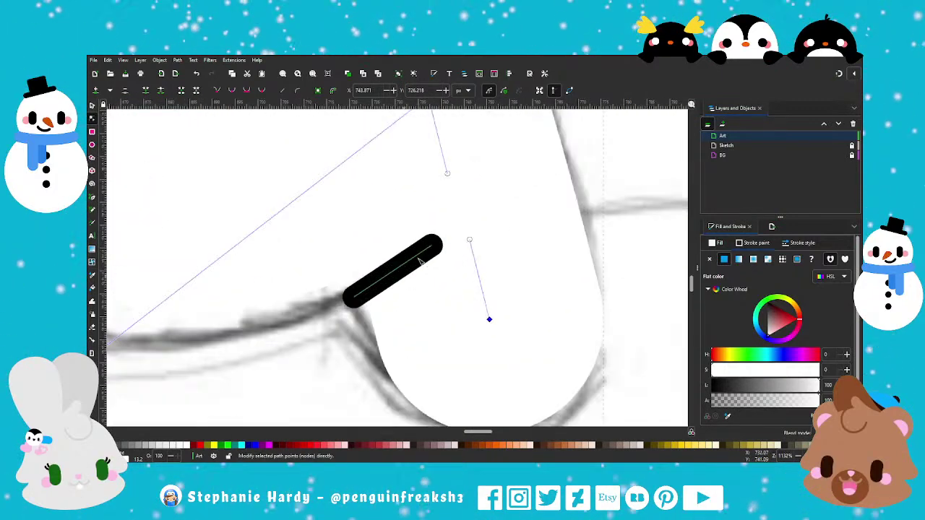
click(355, 296)
drag(358, 297, 381, 268)
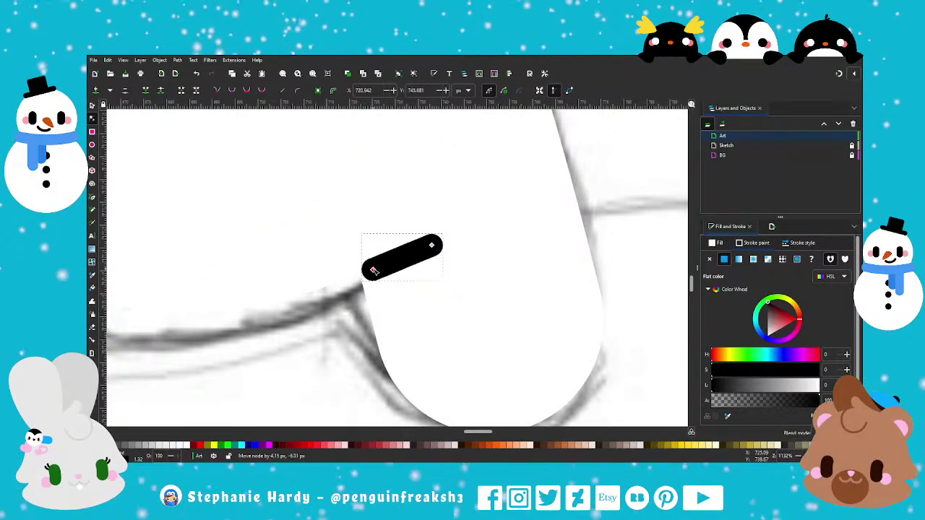
scroll(401, 290, down, 3)
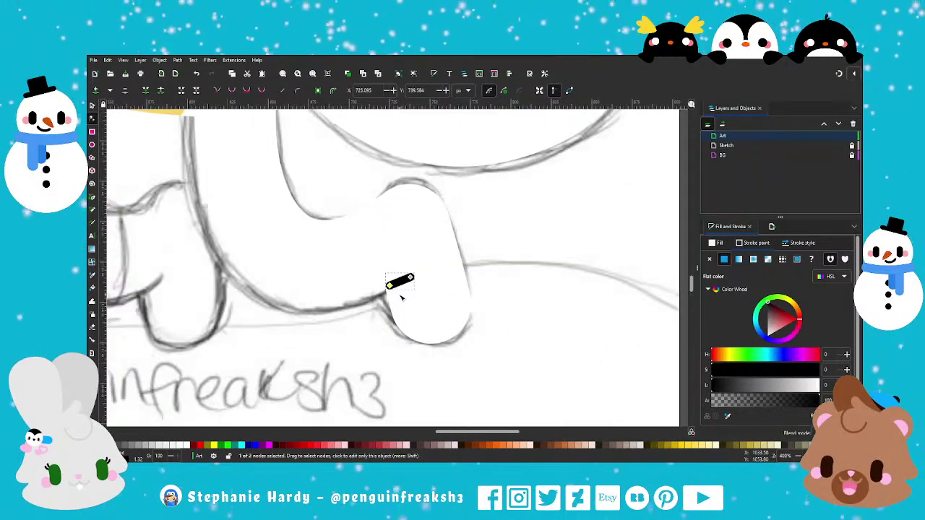
scroll(401, 289, down, 2)
click(92, 105)
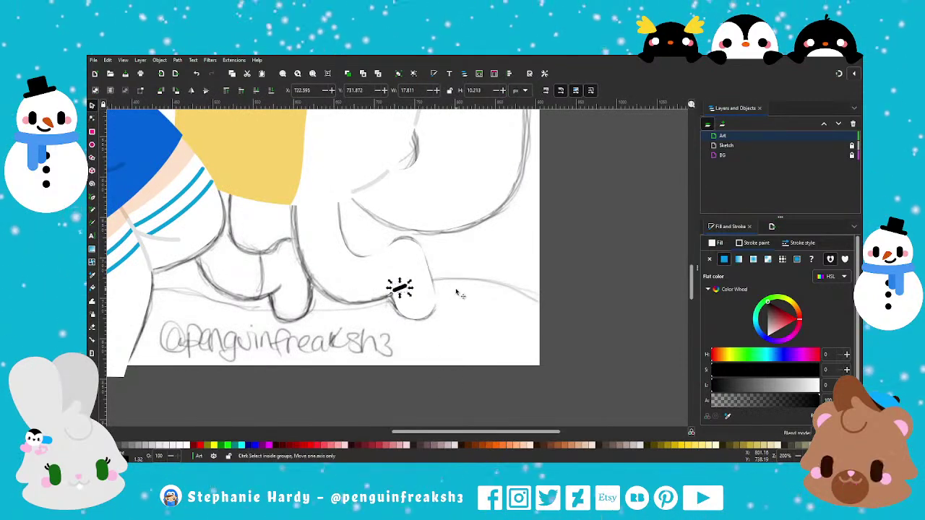
scroll(457, 292, down, 1)
scroll(456, 292, down, 1)
scroll(438, 305, down, 1)
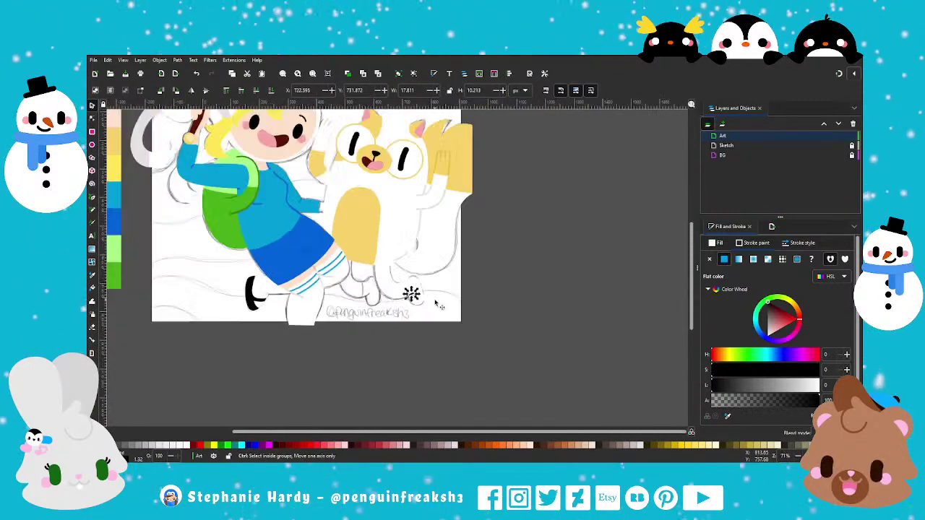
Step: Sample the yellow used on Cake with the Dropper
click(728, 415)
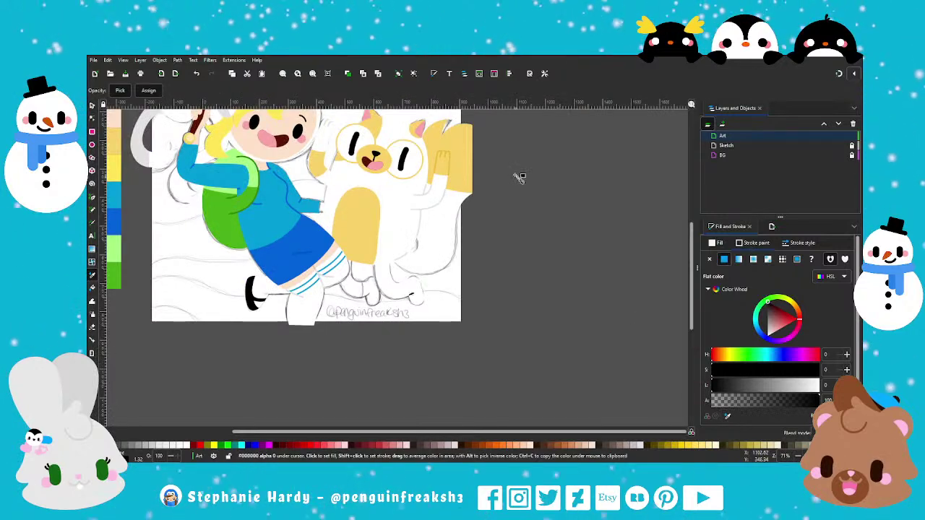
click(453, 156)
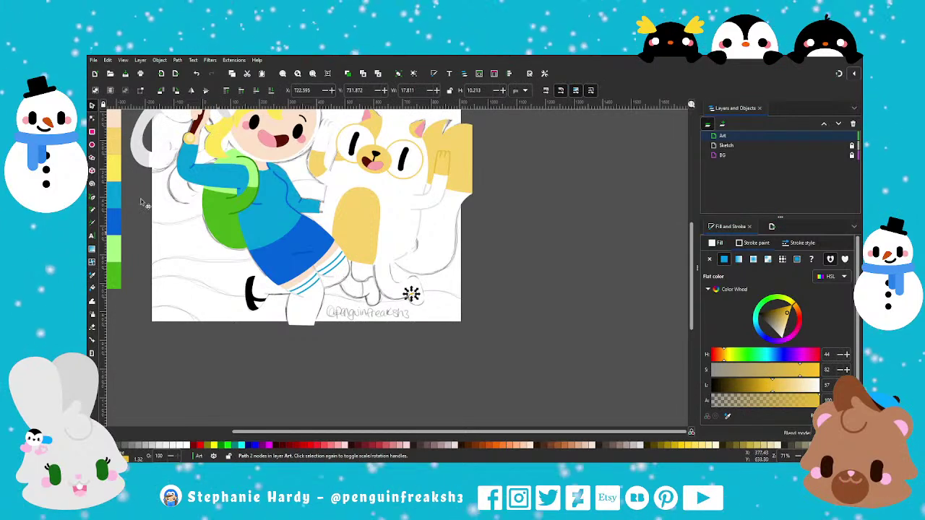
click(401, 296)
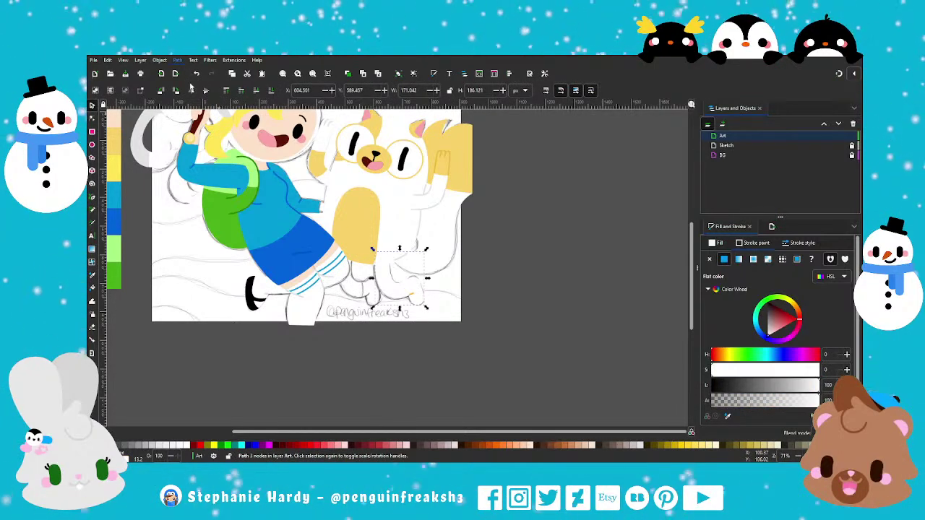
key(ctrl+z)
click(92, 118)
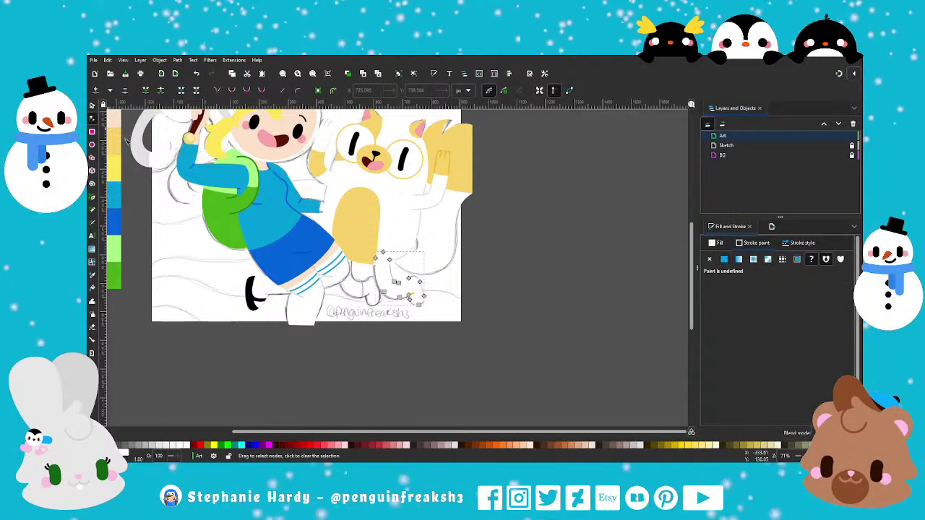
Step: Draw a closed four-cornered pen shape over Cake's lower paw
click(92, 196)
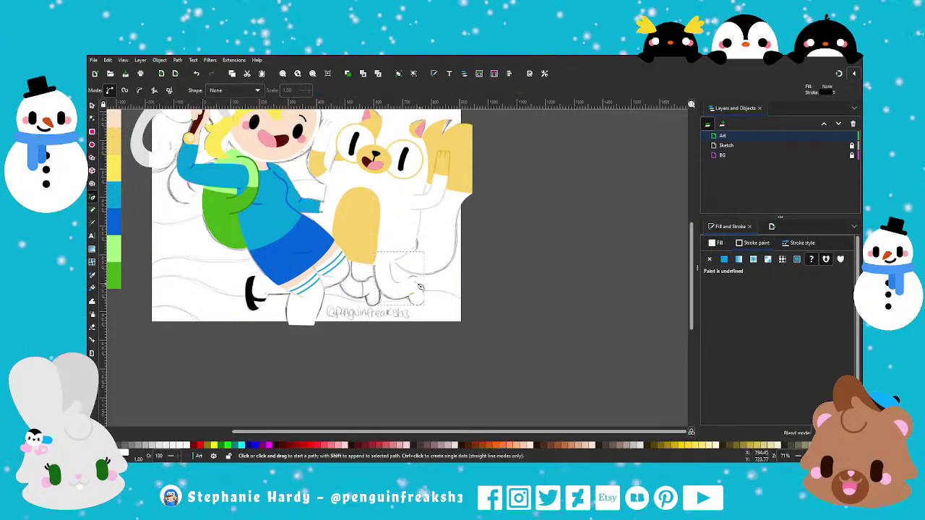
click(399, 276)
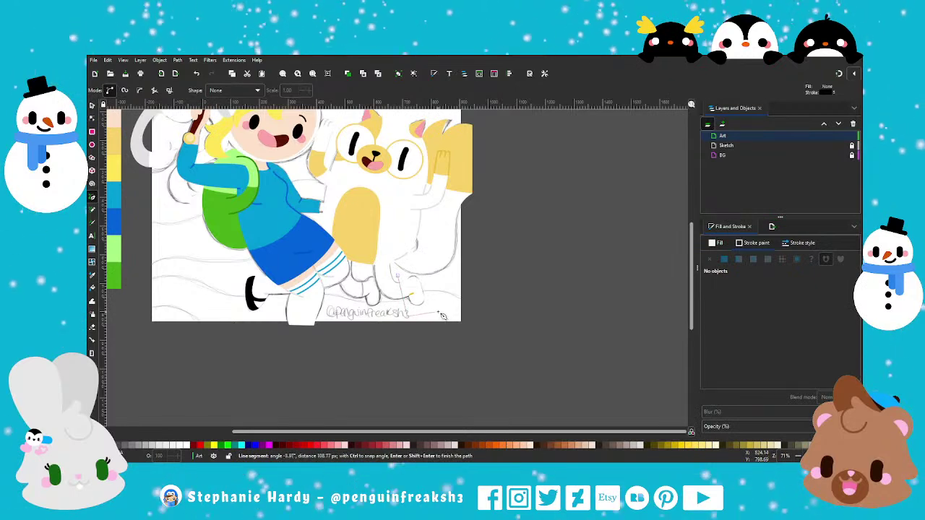
click(433, 311)
click(424, 264)
click(398, 275)
scroll(433, 293, up, 2)
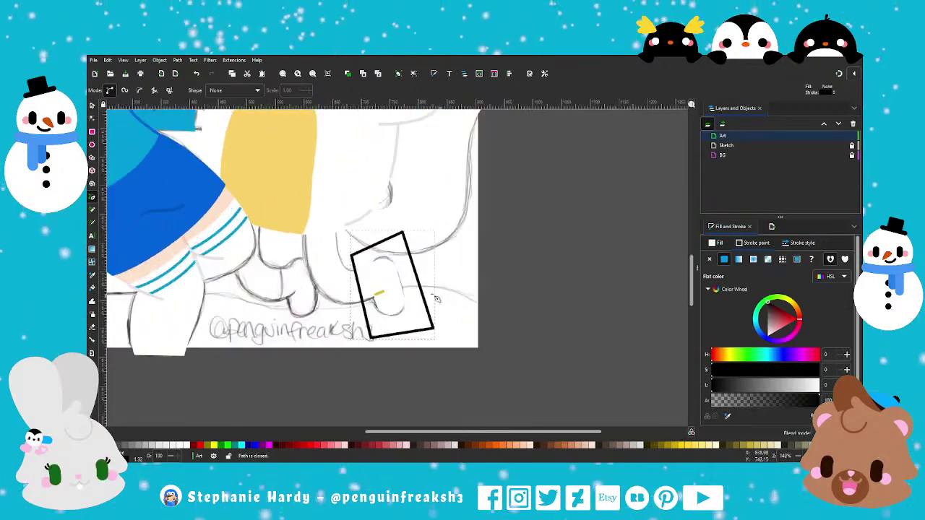
scroll(405, 289, up, 1)
Step: Curve the shape's left edge, remove its black outline and fill it with Cake's yellow
key(n)
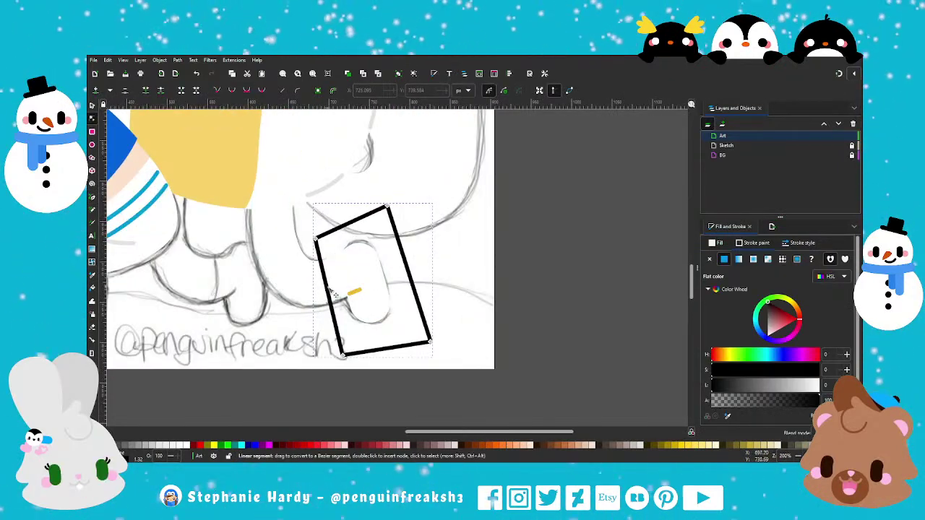
drag(334, 293, 339, 293)
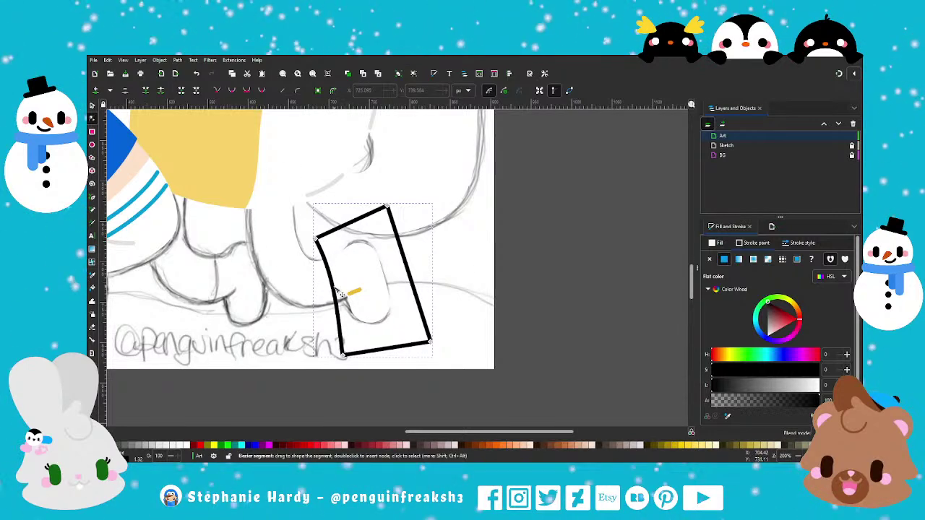
click(842, 136)
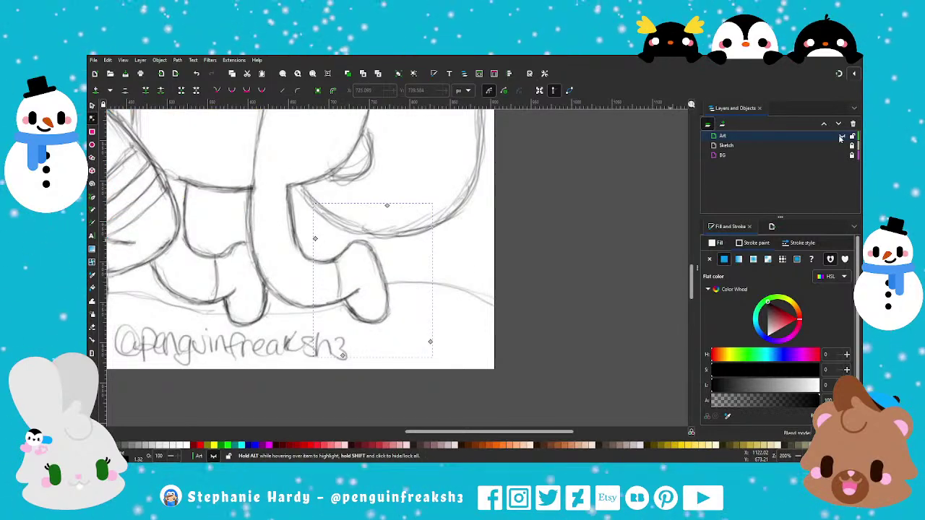
click(841, 136)
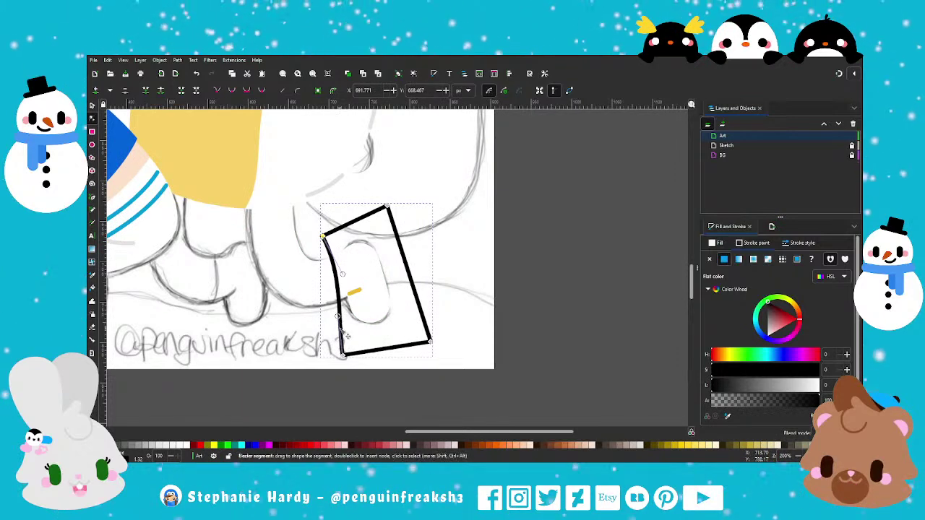
drag(342, 320, 337, 322)
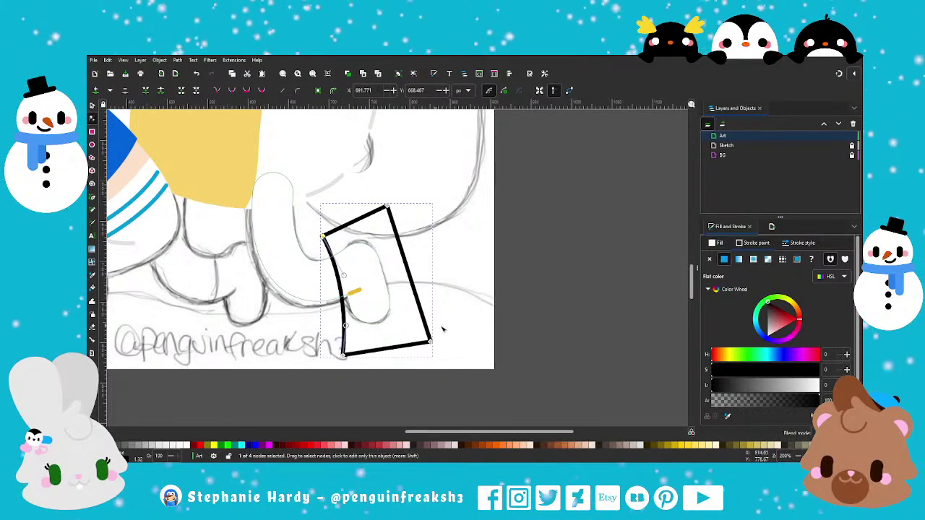
click(819, 385)
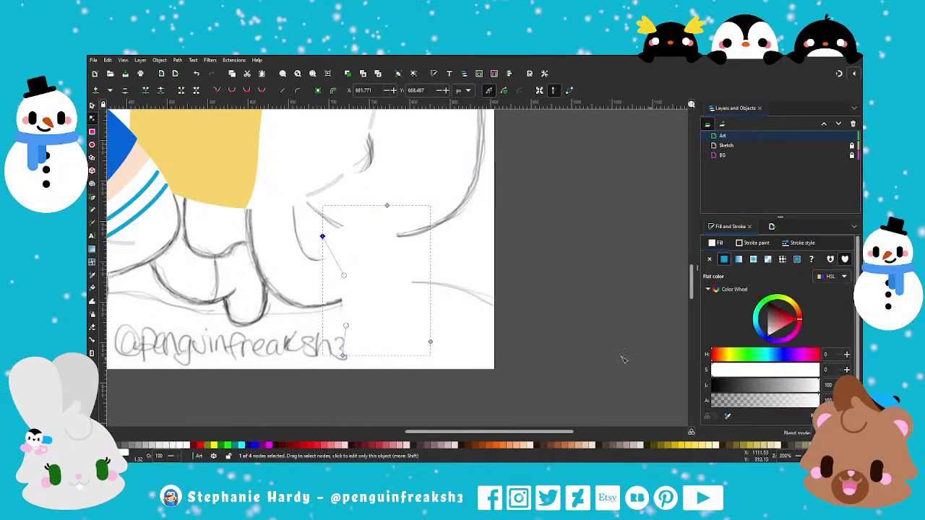
key(minus)
click(724, 417)
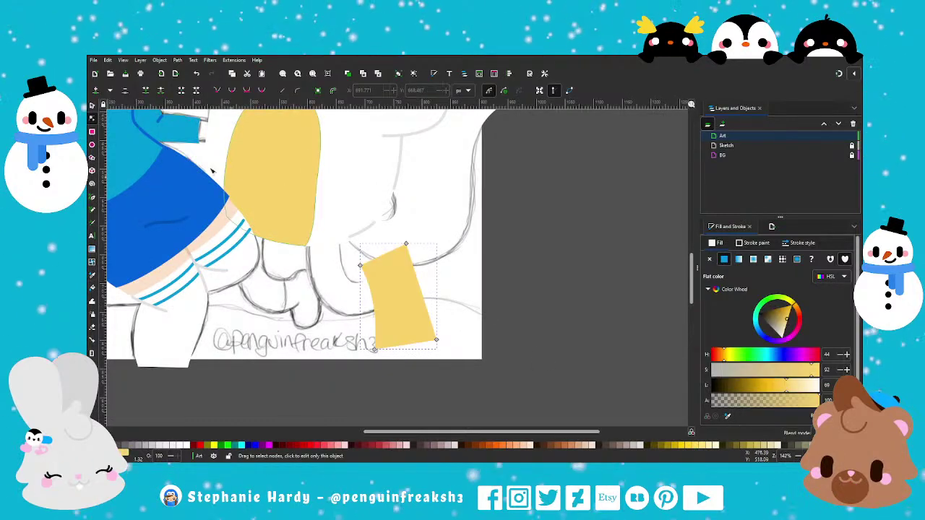
click(297, 231)
click(310, 283)
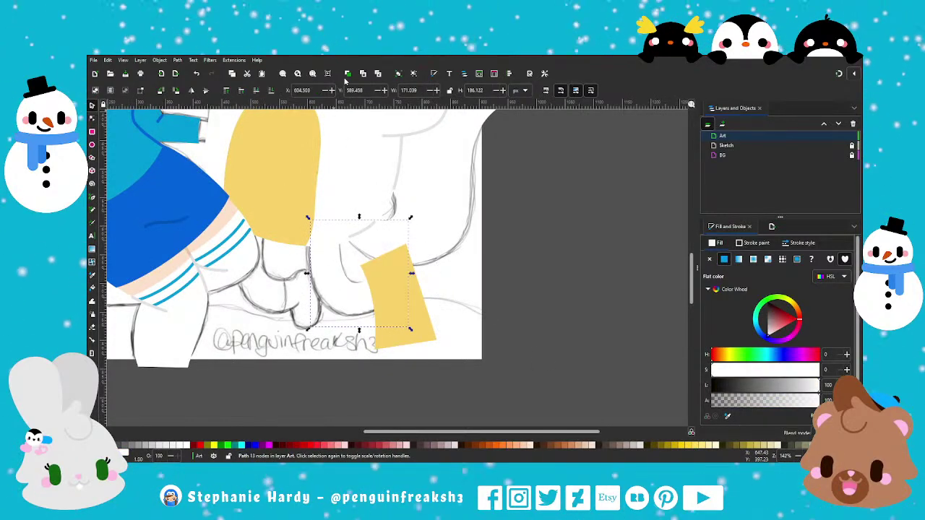
Step: Raise the white paw and intersect it with the yellow patch, leaving a rounded yellow paw tip
key(Home)
shift+click(418, 329)
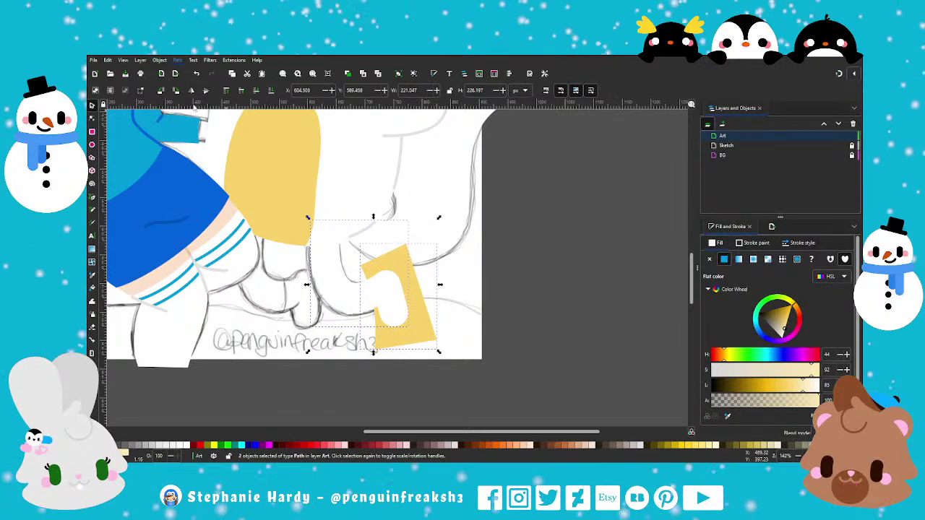
key(ctrl+asterisk)
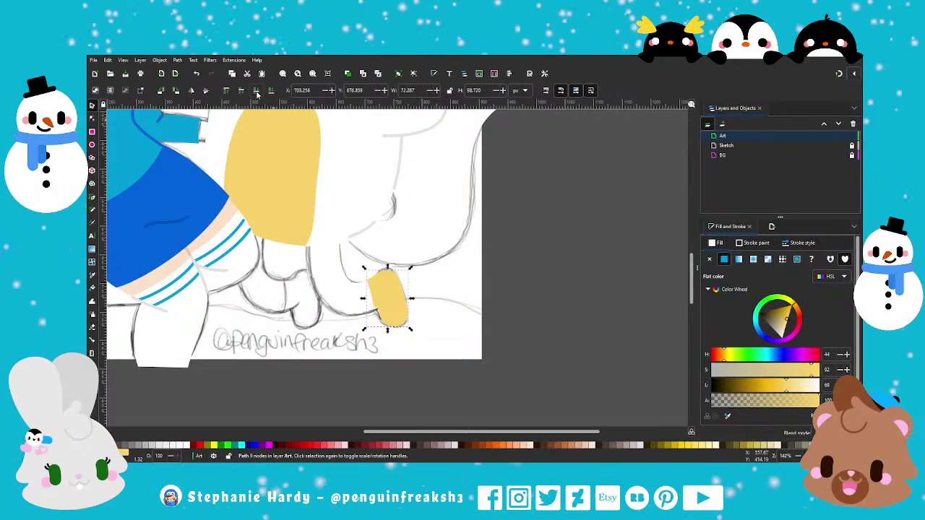
key(Escape)
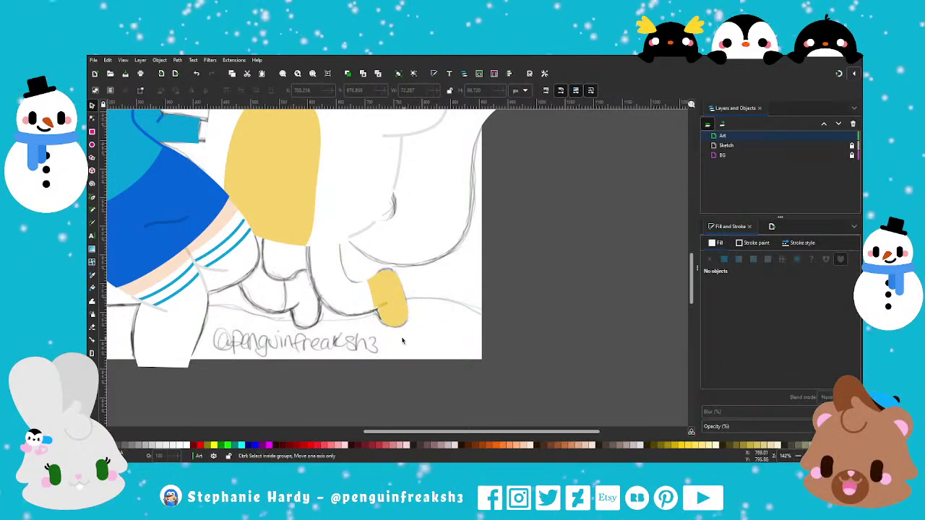
scroll(393, 326, up, 3)
scroll(392, 320, up, 1)
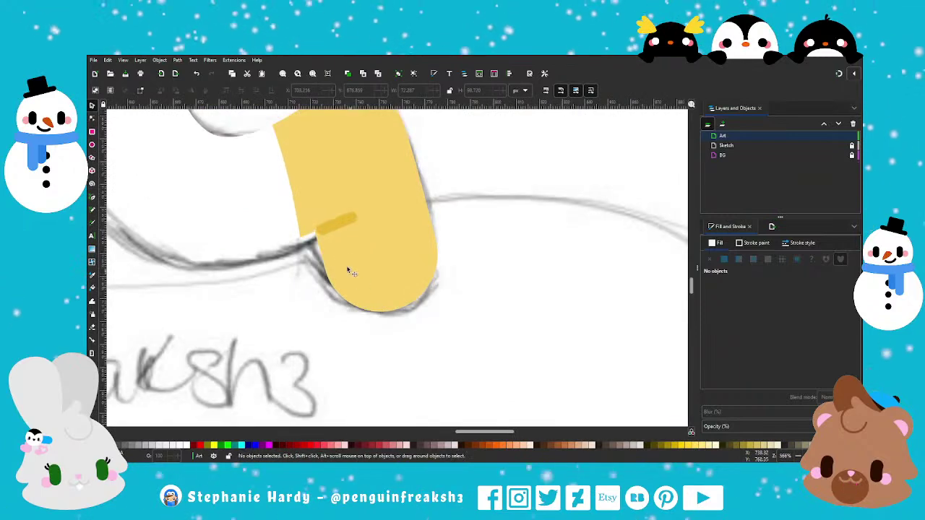
click(345, 226)
key(Escape)
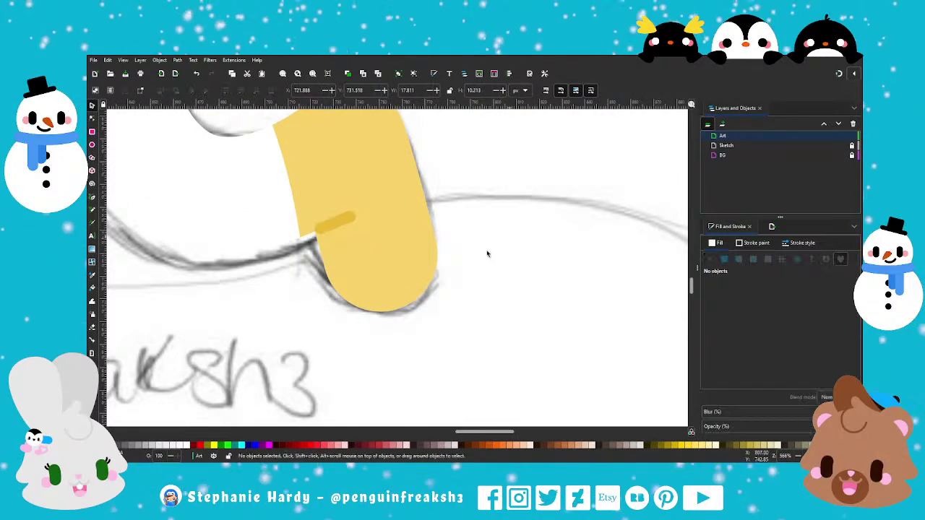
scroll(458, 310, down, 3)
scroll(463, 306, down, 1)
scroll(461, 300, down, 1)
scroll(461, 300, down, 1)
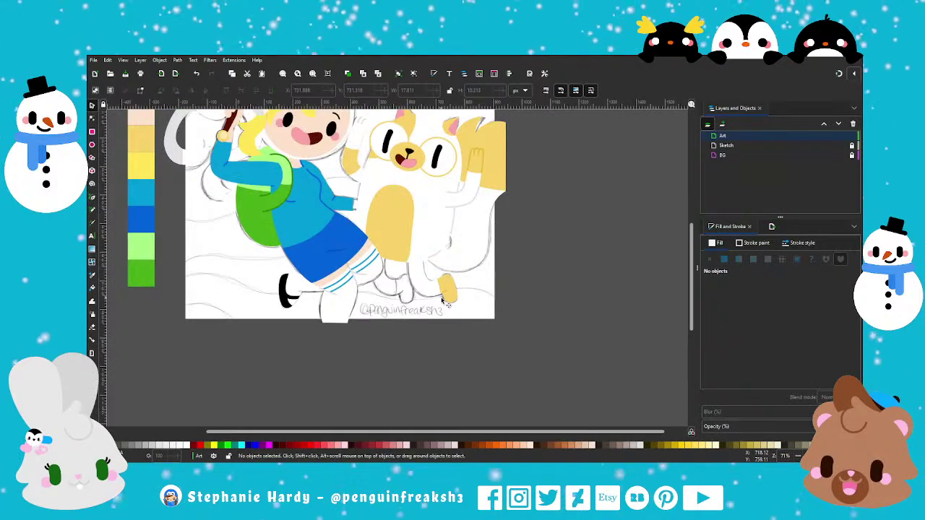
scroll(446, 307, up, 1)
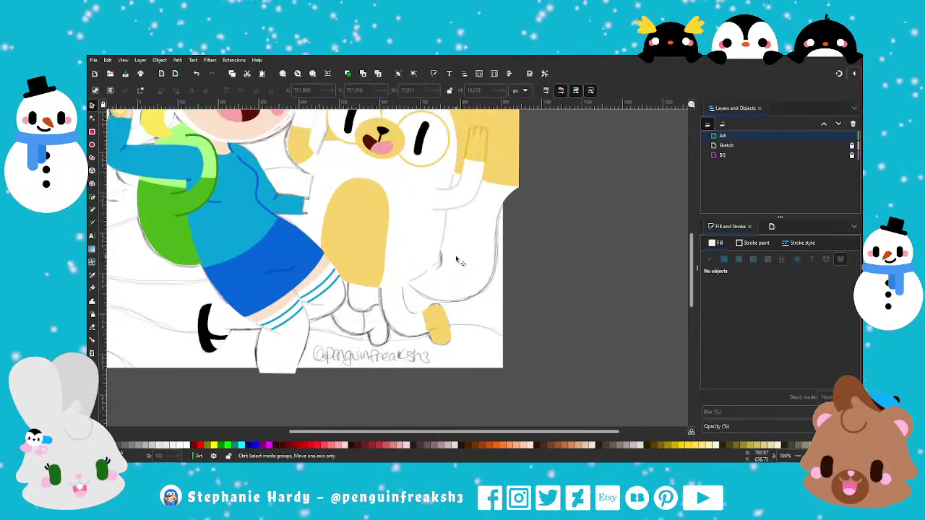
scroll(449, 320, up, 1)
scroll(450, 323, up, 1)
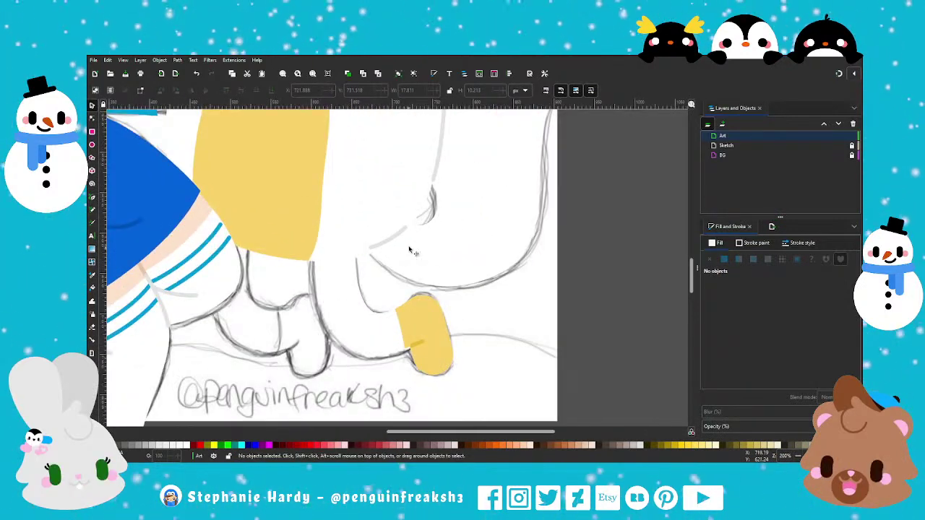
scroll(410, 250, up, 2)
Step: Reshape the pale stroke above the paw by moving its end nodes and adjusting its curve
click(92, 118)
click(405, 213)
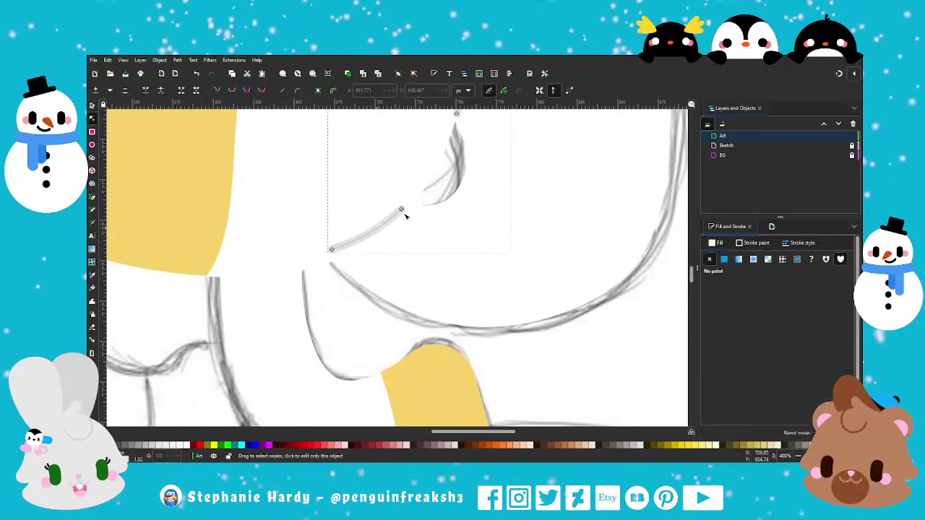
drag(404, 210, 410, 208)
click(331, 250)
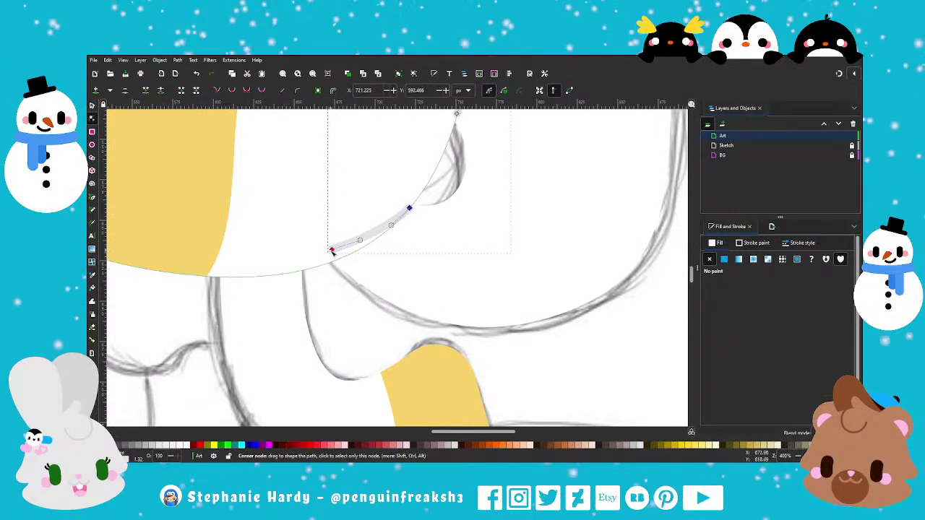
drag(331, 251, 338, 256)
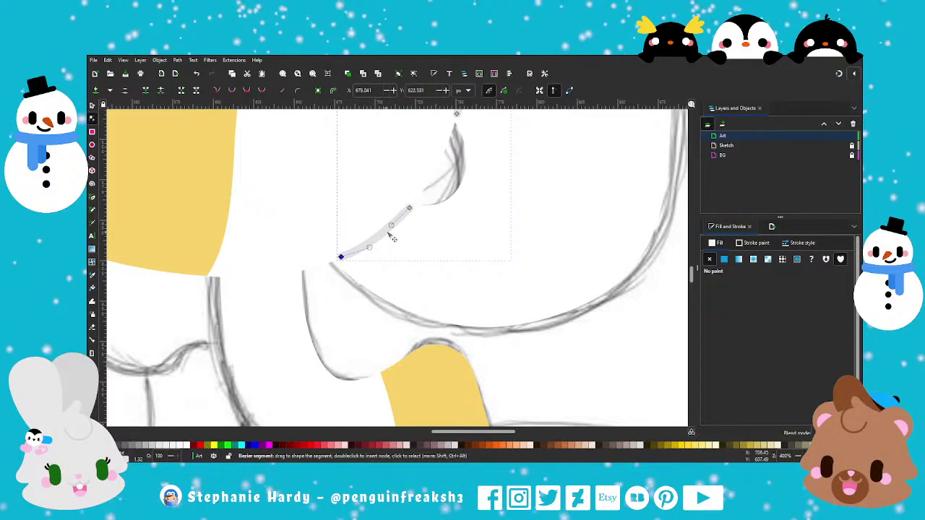
drag(391, 225, 365, 249)
Step: Draw a short straight line at Cake's leg edge and give it a pale stroke colour
click(92, 198)
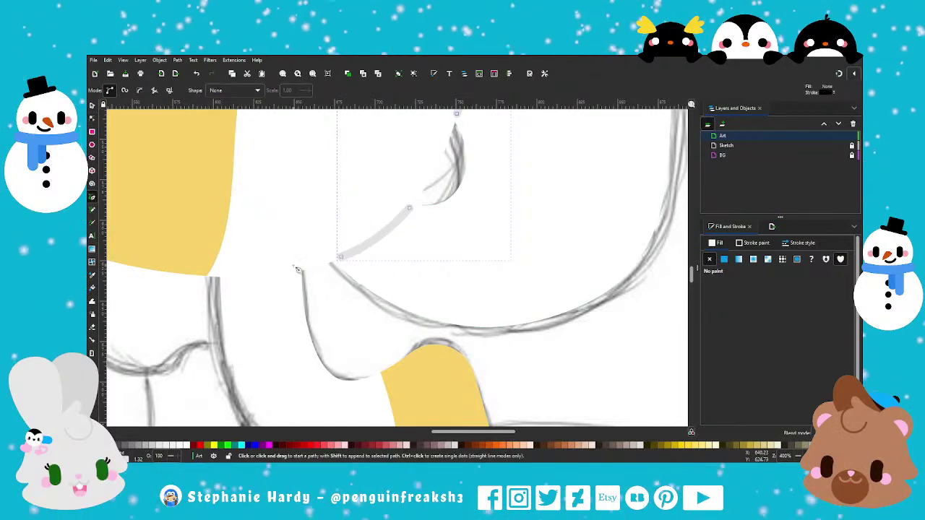
click(223, 275)
click(297, 271)
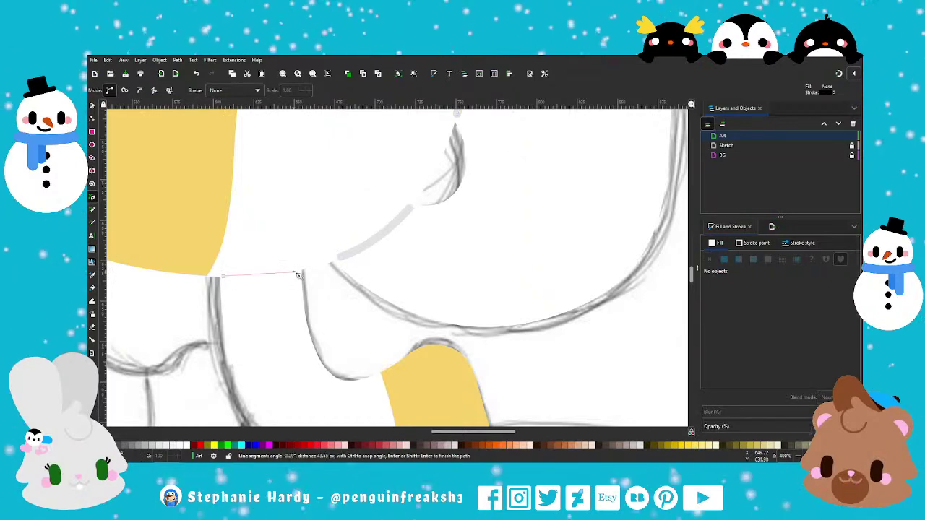
key(Return)
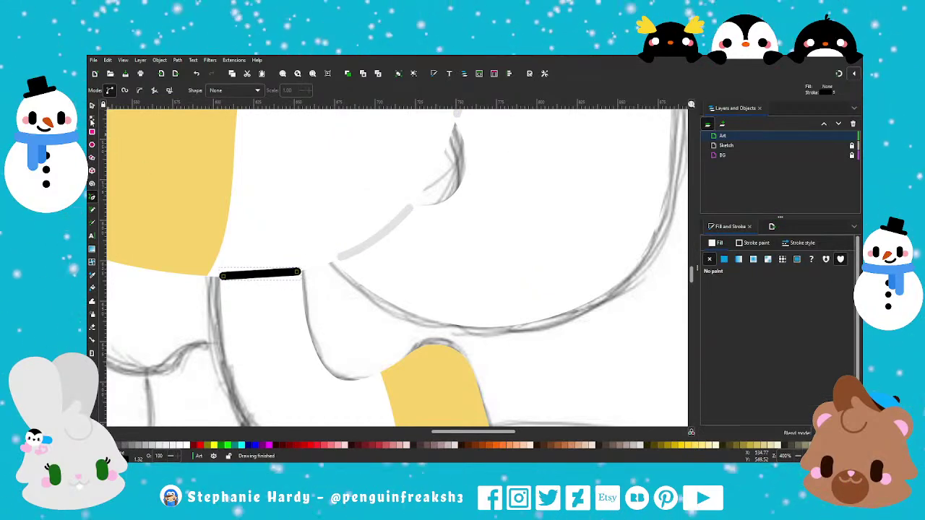
key(n)
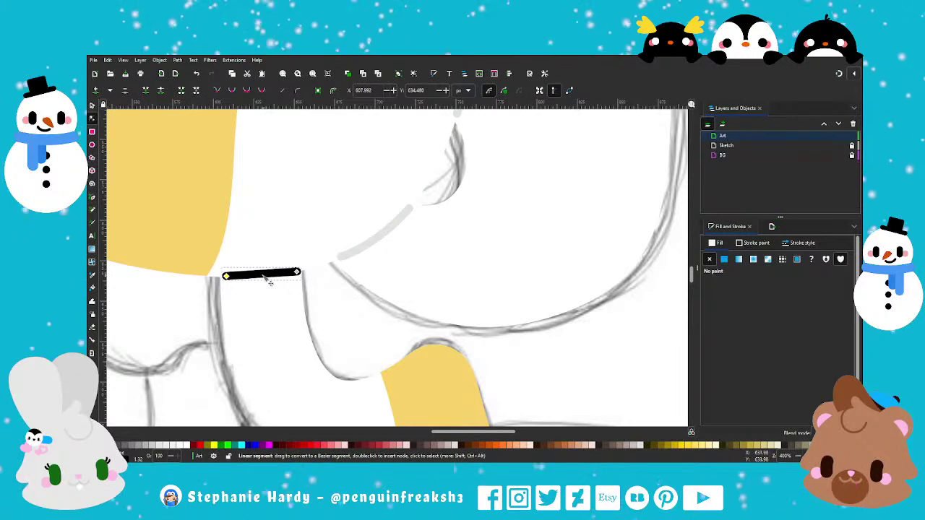
click(297, 272)
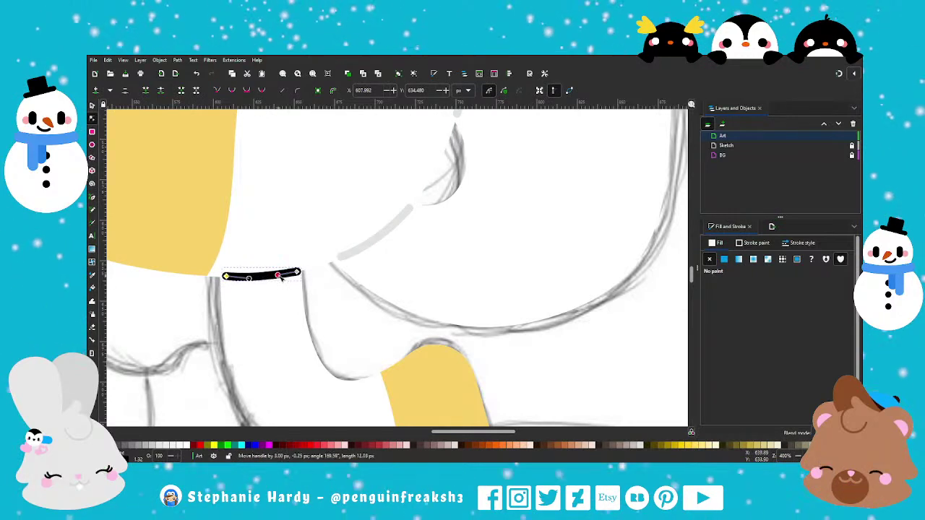
click(757, 244)
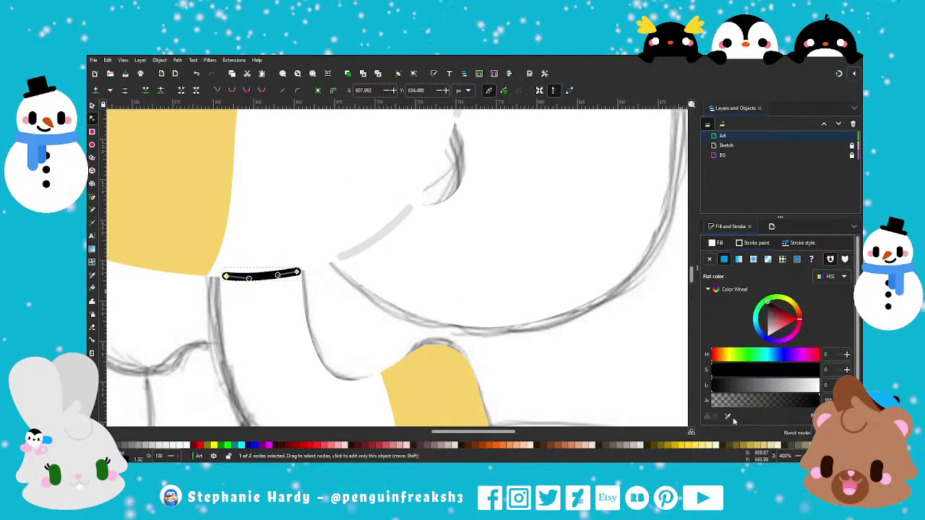
scroll(434, 249, down, 1)
scroll(434, 249, down, 2)
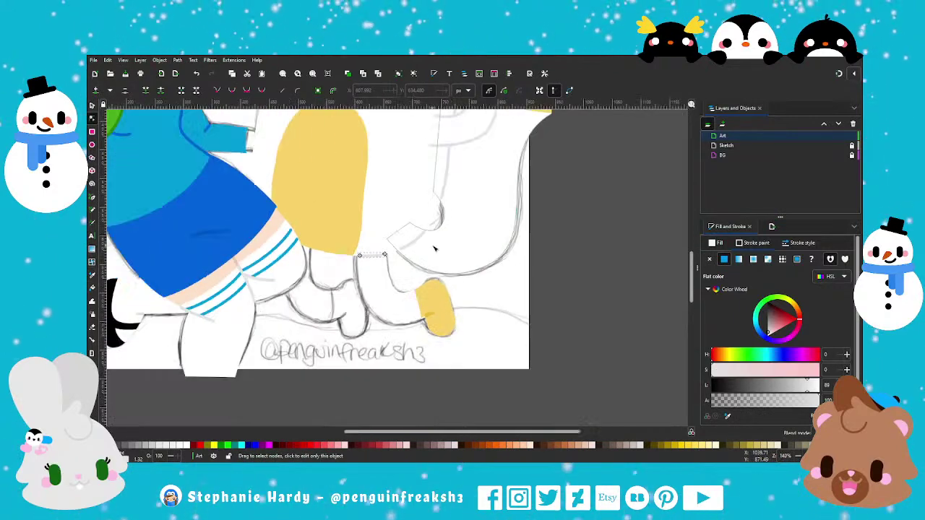
click(92, 106)
key(Escape)
scroll(359, 293, down, 1)
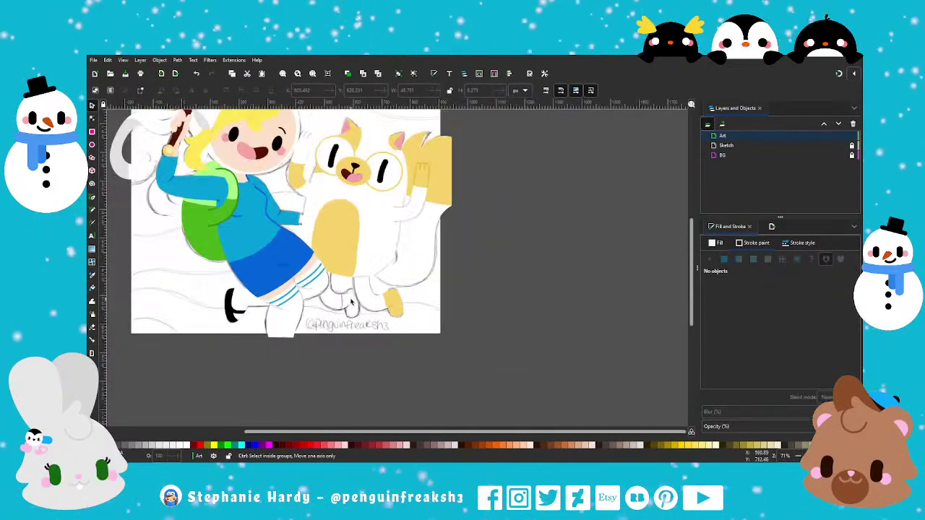
scroll(359, 293, down, 1)
scroll(359, 293, up, 1)
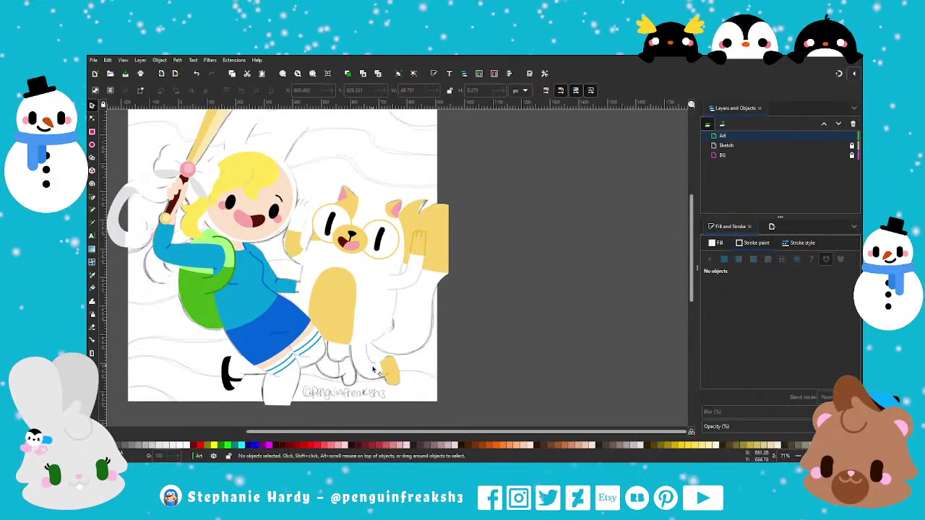
scroll(367, 354, up, 2)
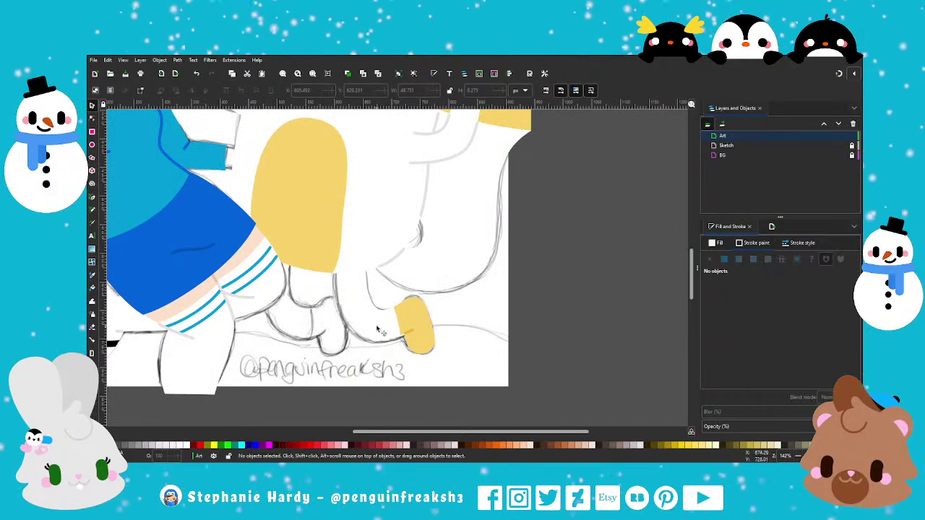
Step: Duplicate Cake's yellow foot with its outline, place the copy on the other leg and tilt it slightly
click(422, 321)
shift+click(417, 333)
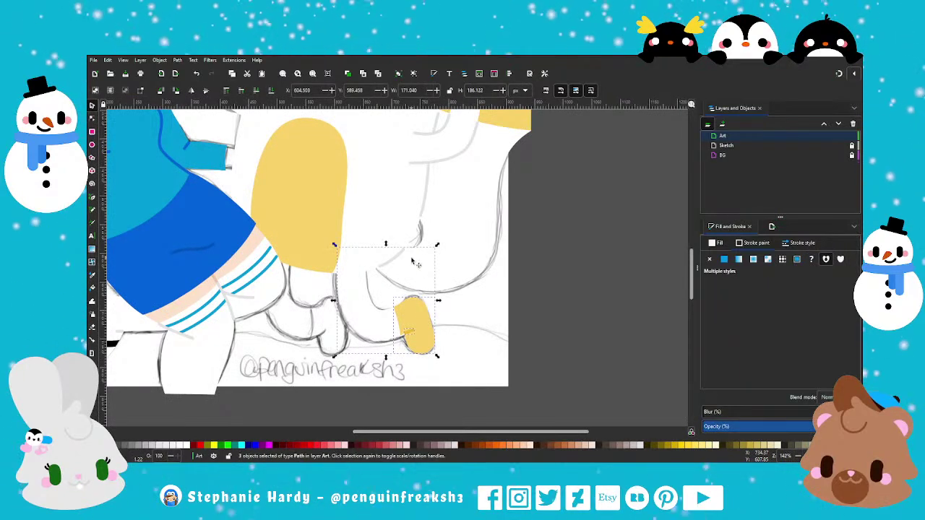
key(ctrl+d)
drag(423, 318, 322, 329)
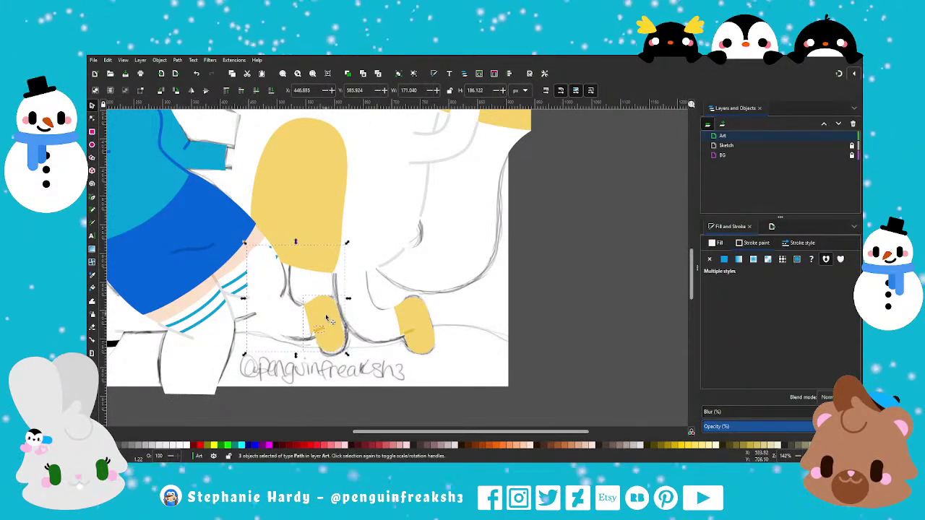
click(322, 329)
drag(344, 244, 352, 259)
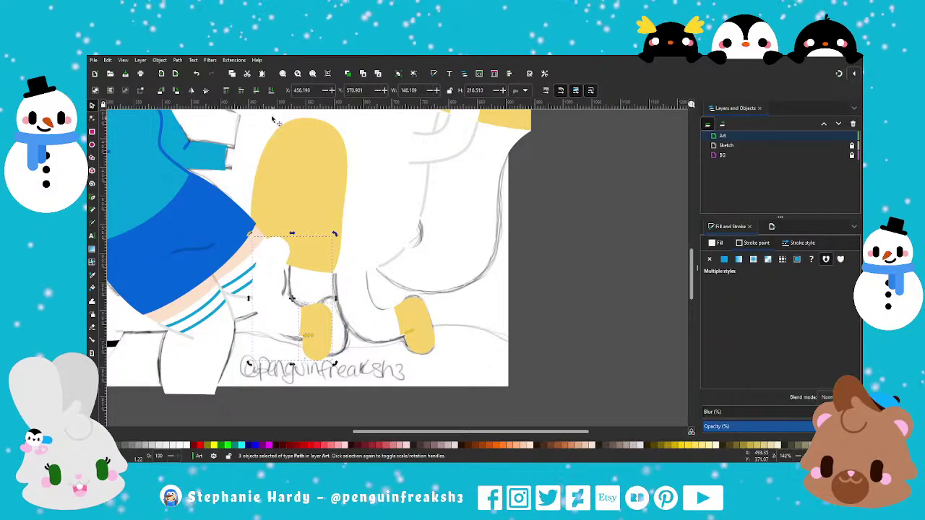
drag(324, 332, 340, 321)
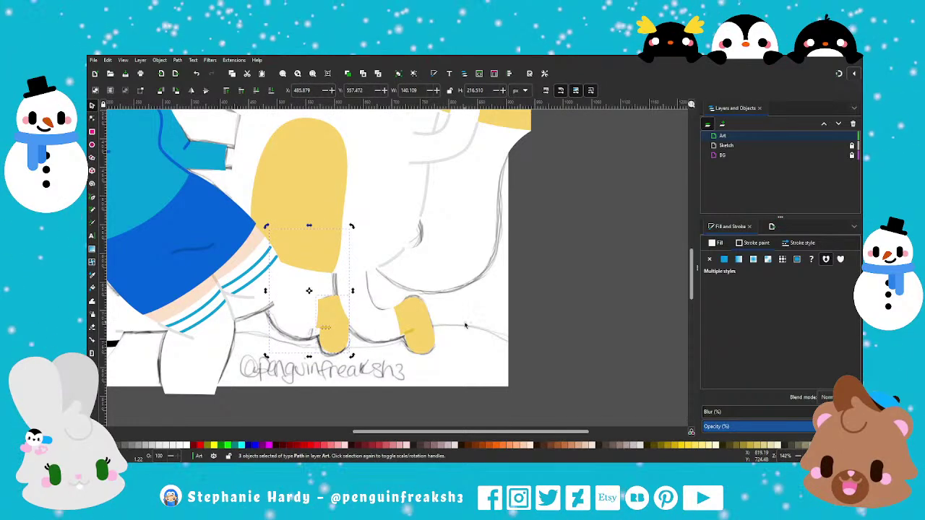
drag(351, 228, 346, 229)
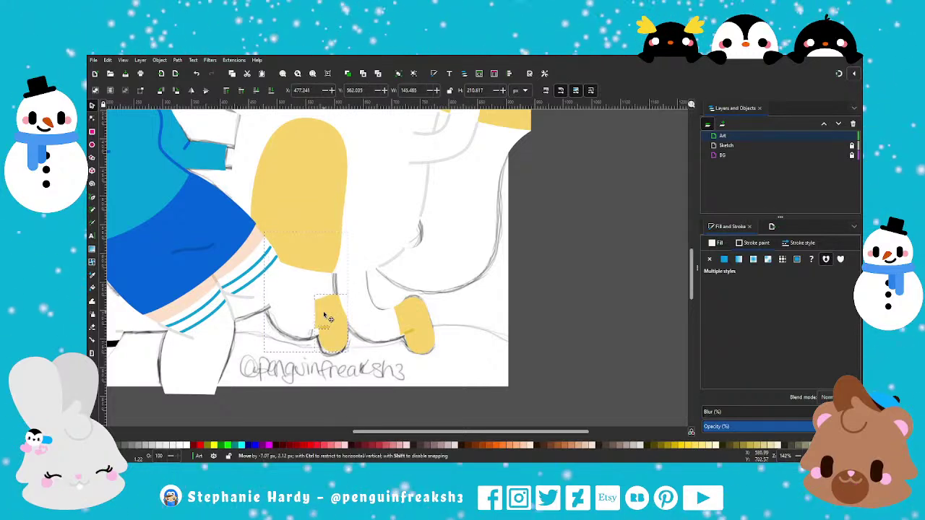
drag(330, 315, 327, 318)
key(Escape)
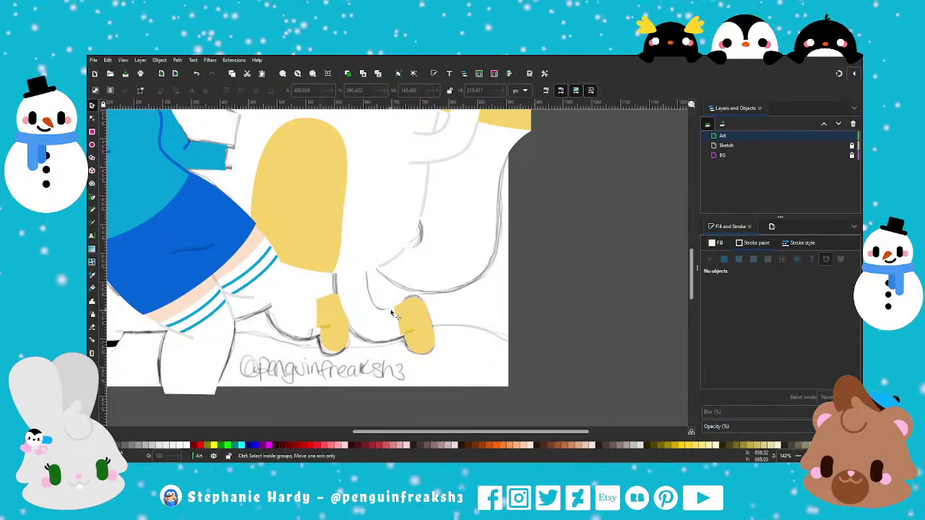
key(1)
scroll(303, 324, up, 1)
scroll(318, 312, up, 1)
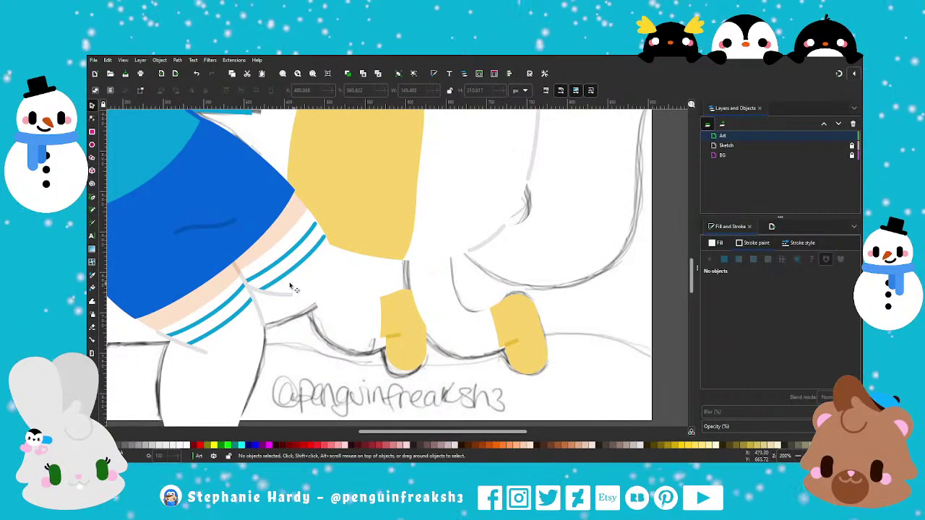
Step: Draw a curved line down Cake's back leg and colour it with the pale body colour
click(92, 198)
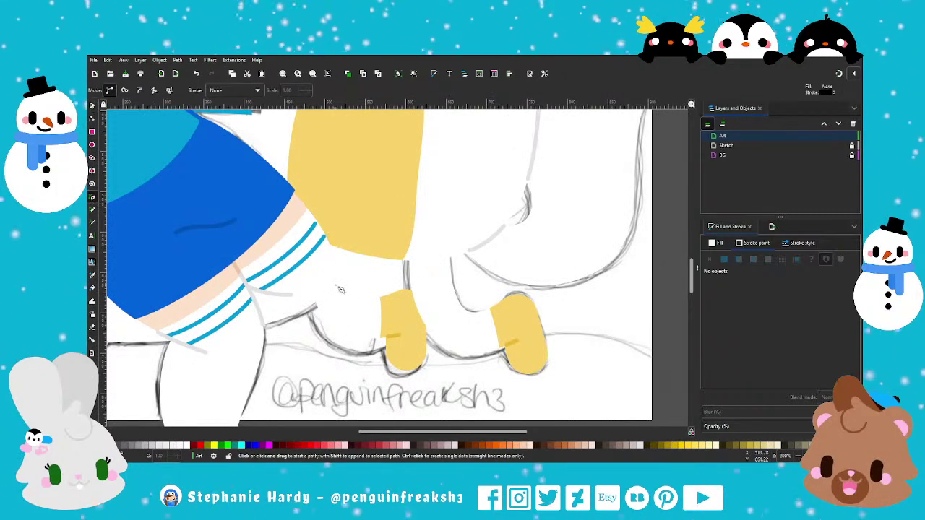
key(n)
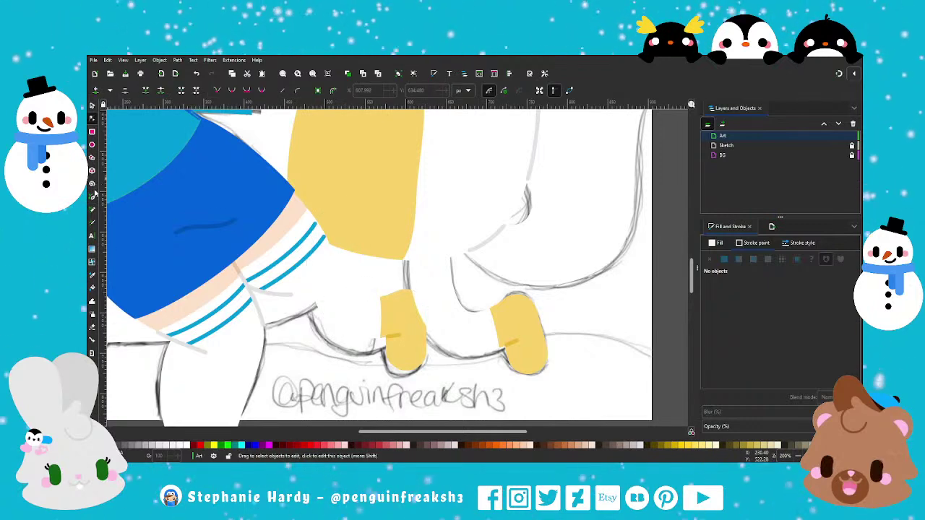
click(92, 197)
click(330, 248)
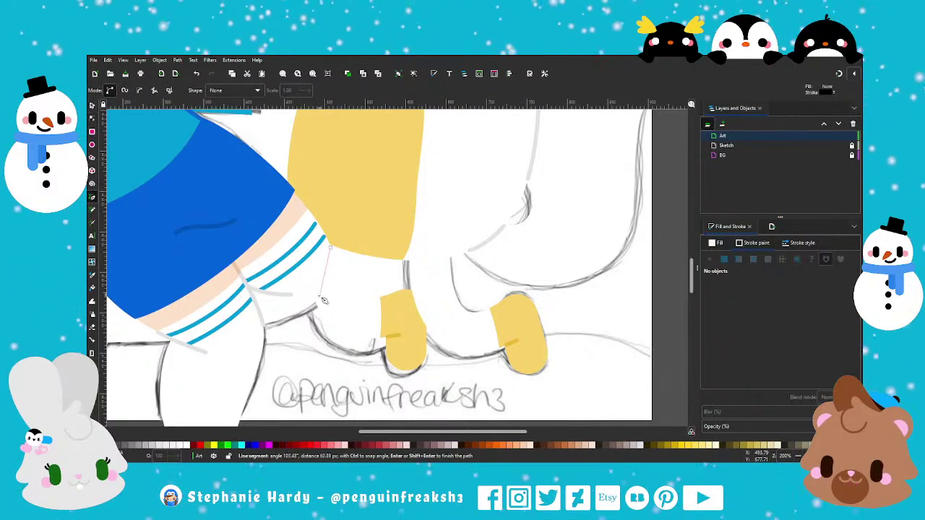
double_click(319, 301)
key(n)
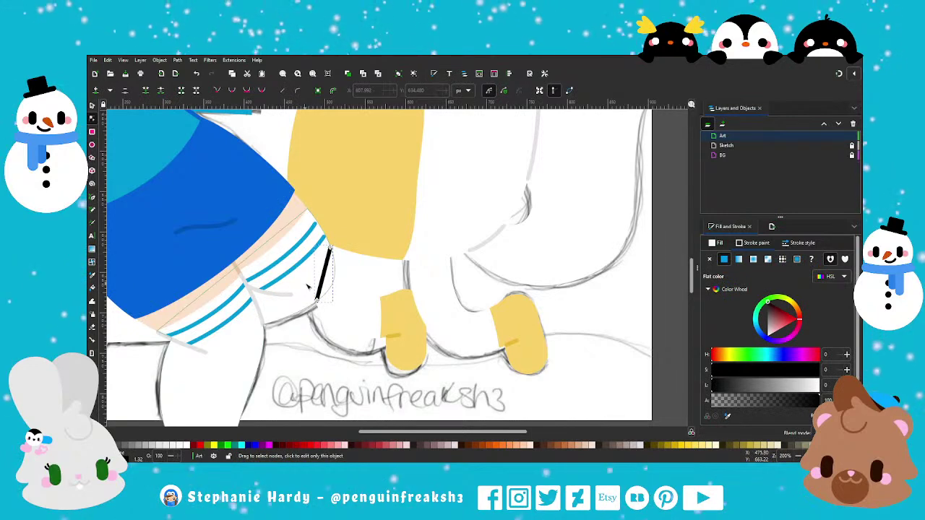
drag(329, 277, 335, 275)
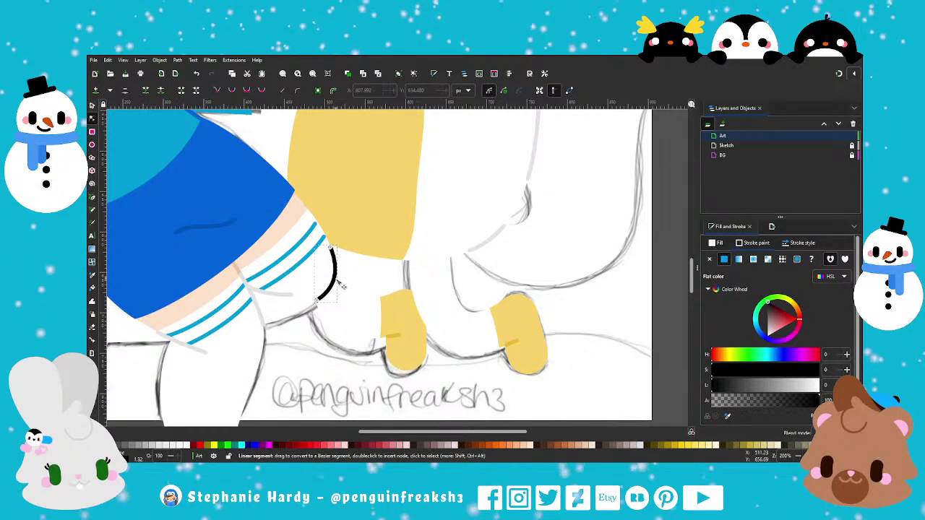
click(728, 417)
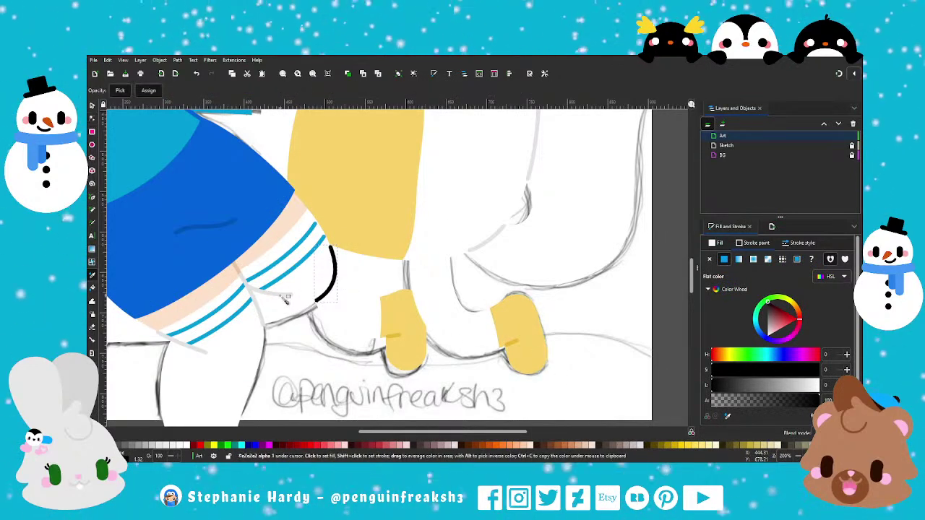
click(250, 266)
click(92, 106)
key(Escape)
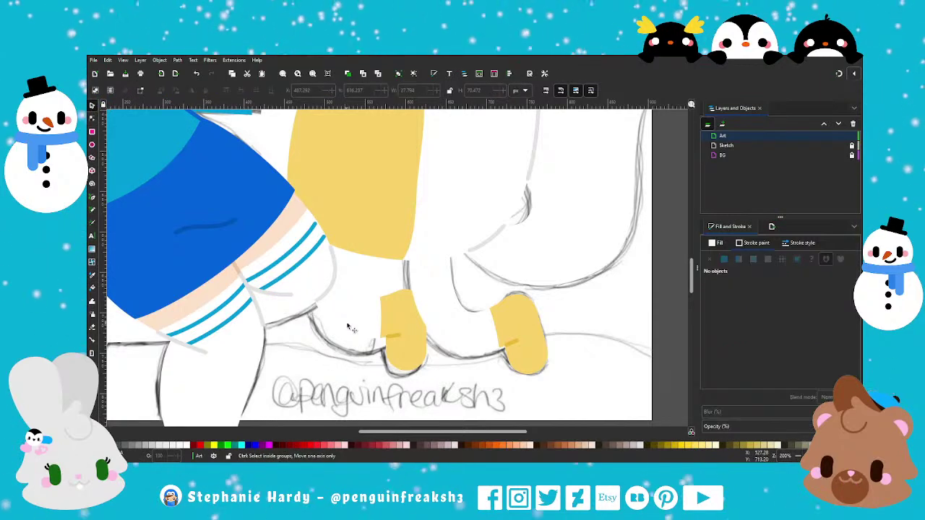
scroll(407, 315, down, 2)
scroll(407, 314, down, 1)
scroll(407, 314, down, 1)
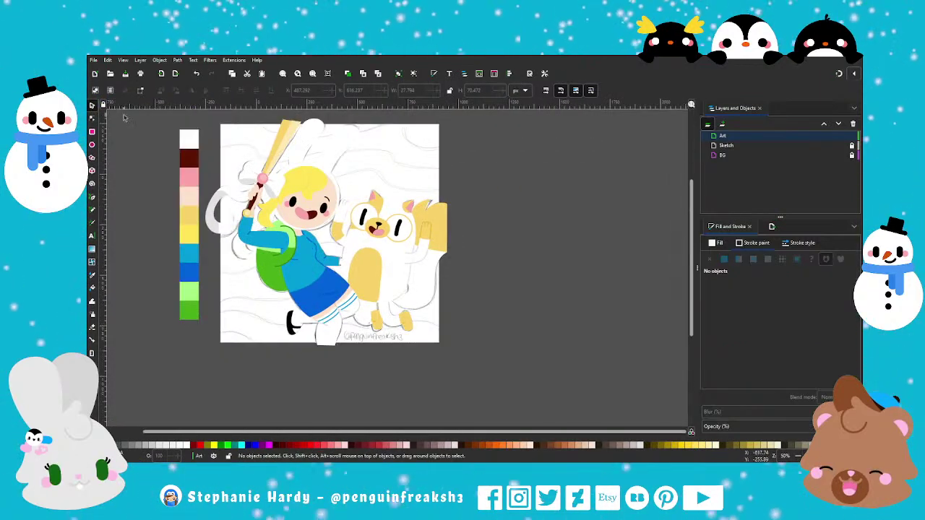
Step: Save the drawing as Fionna_and_Cake.svg
key(ctrl+s)
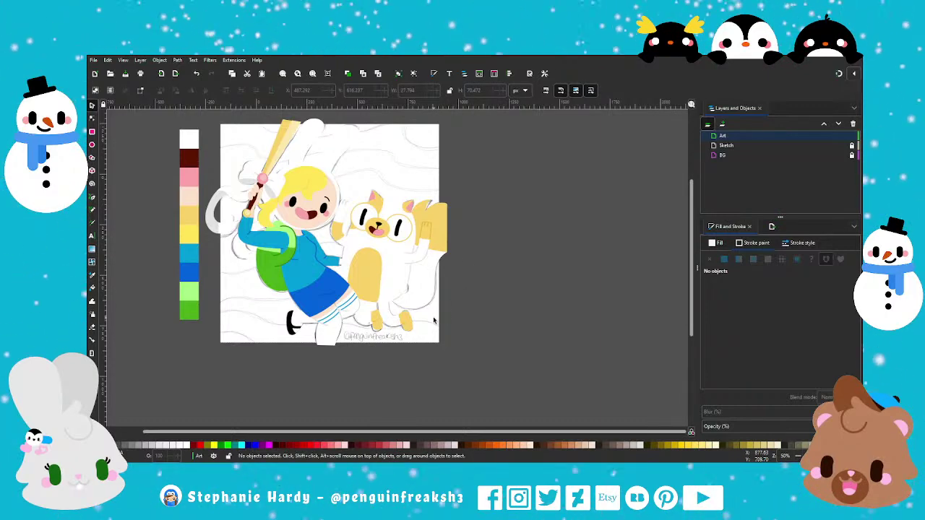
scroll(327, 361, up, 2)
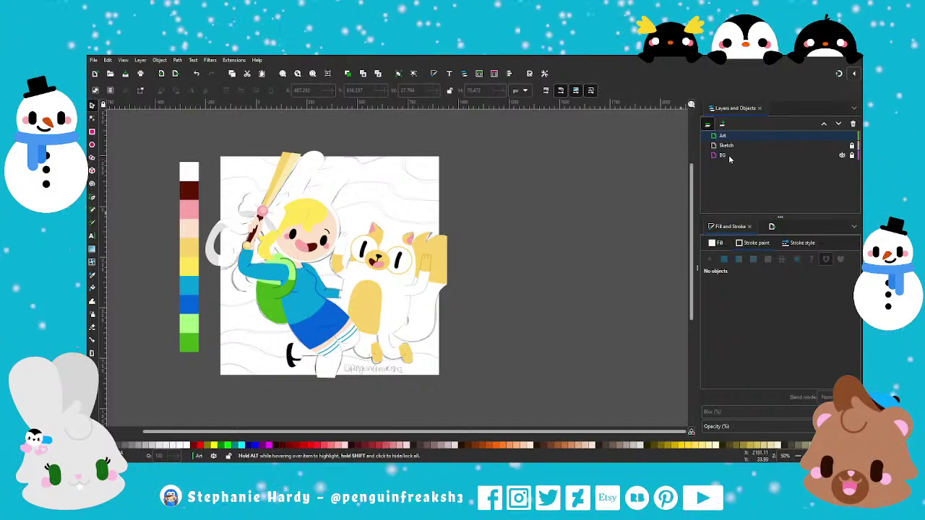
Step: Trim away the white C-shaped piece outside the page and nudge the small top shape
click(797, 156)
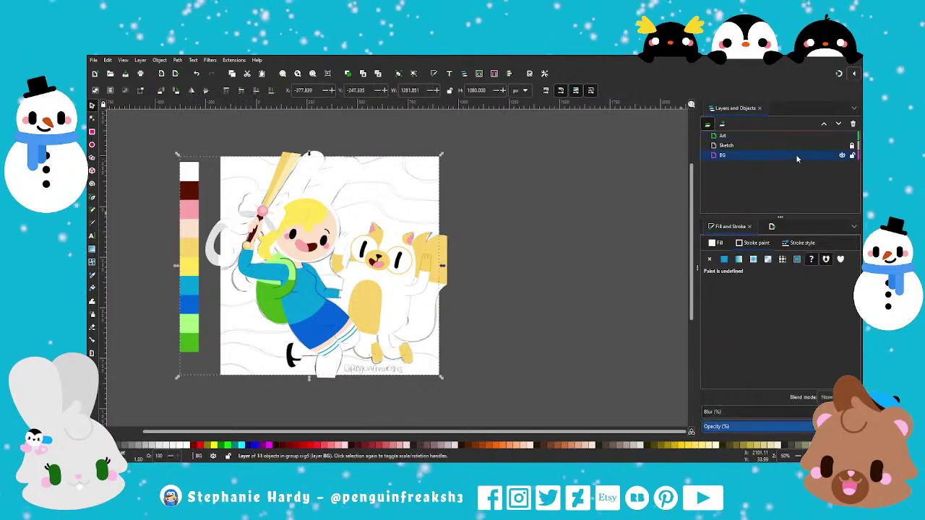
click(428, 195)
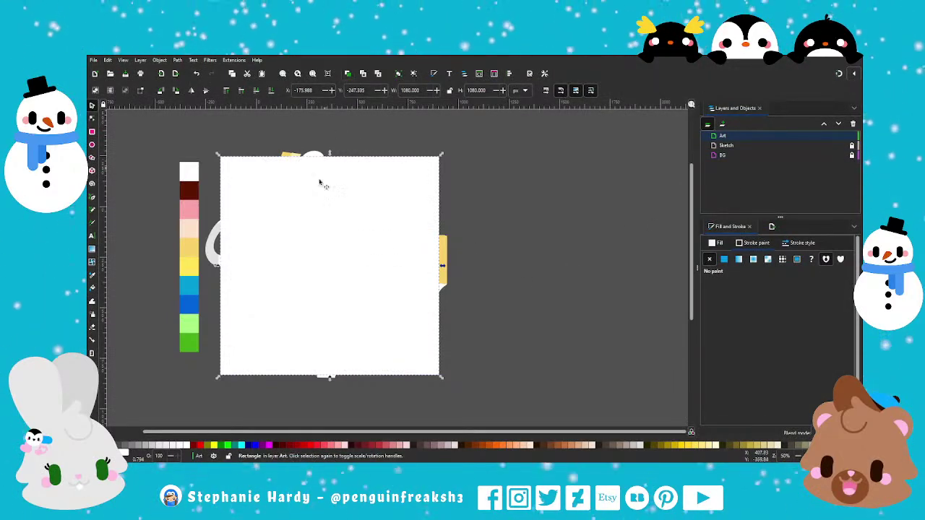
shift+click(215, 232)
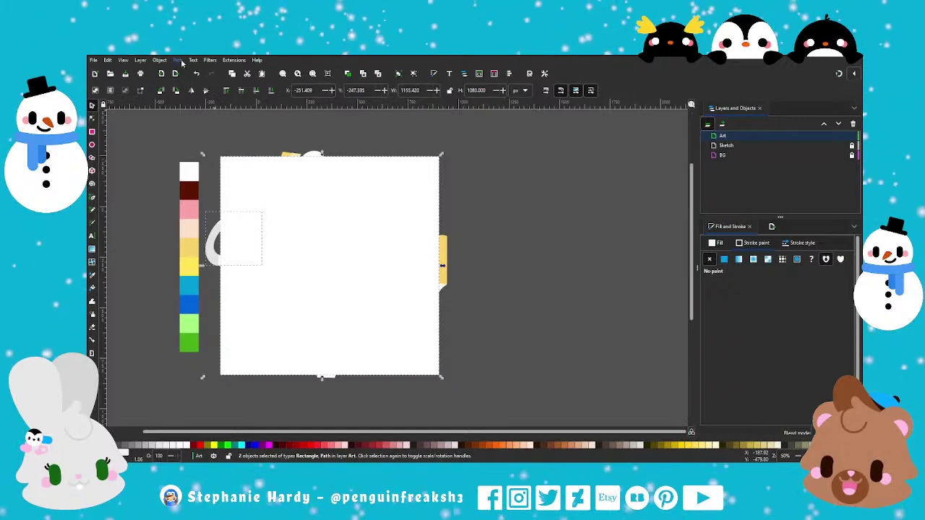
key(Delete)
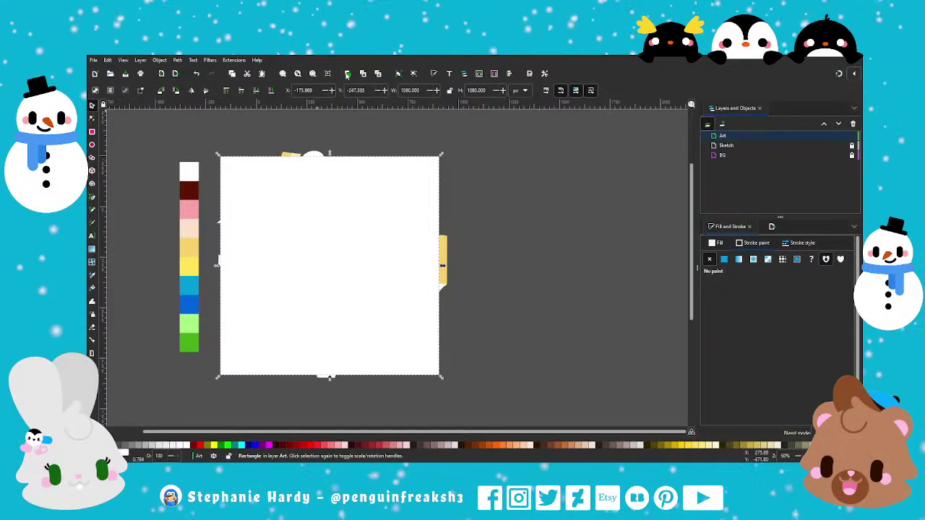
shift+click(313, 156)
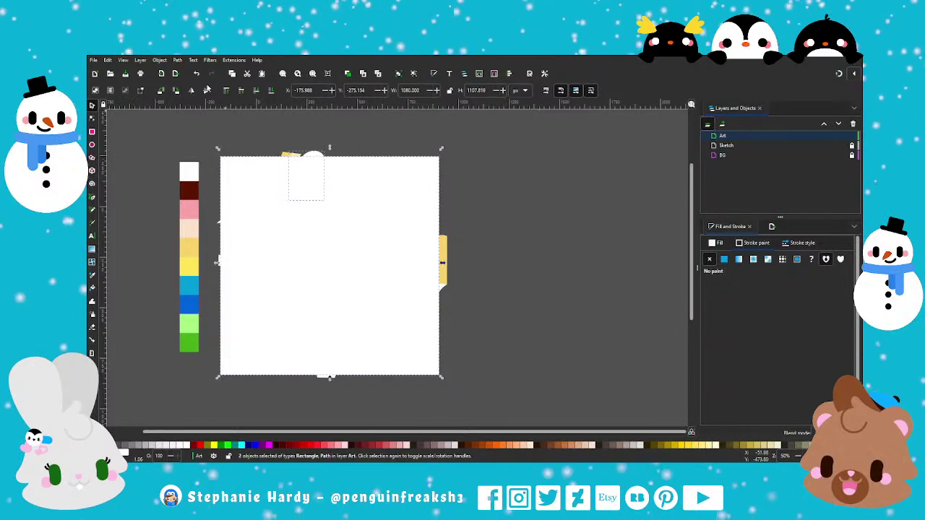
click(320, 227)
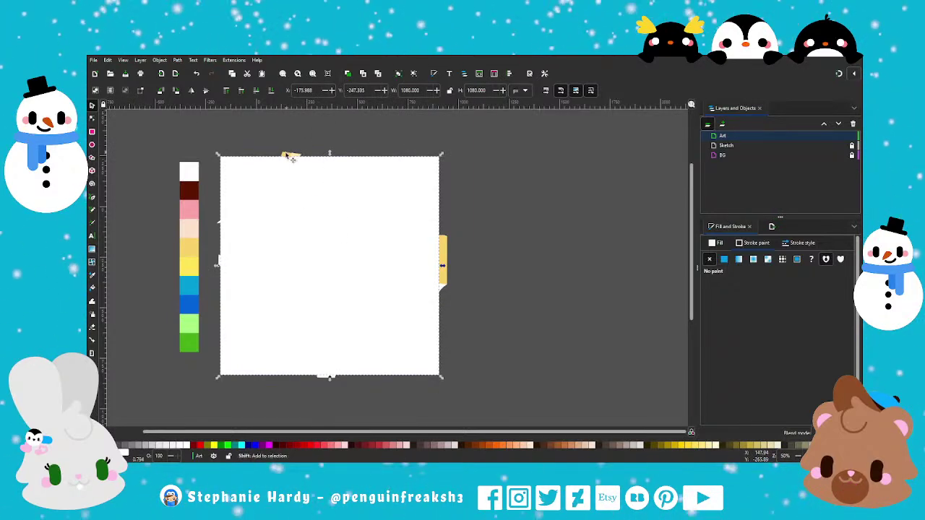
key(ctrl+z)
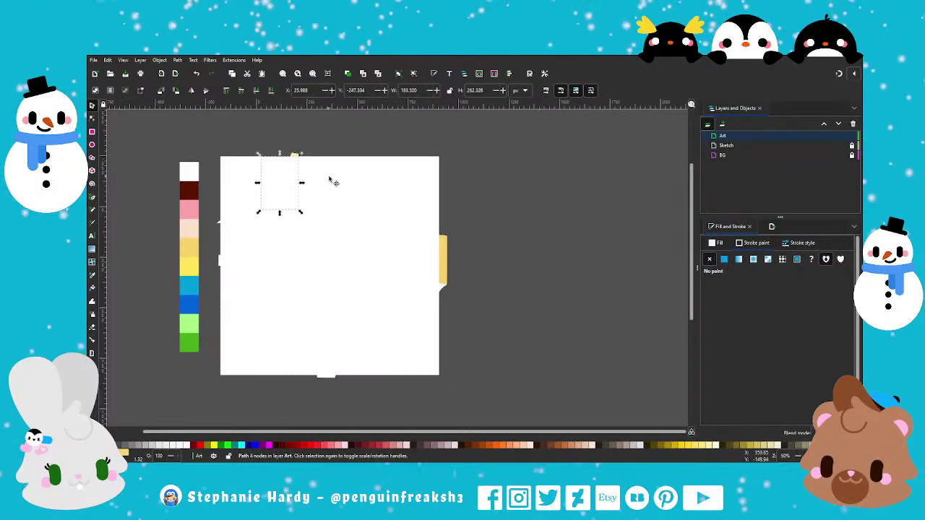
drag(289, 181, 292, 182)
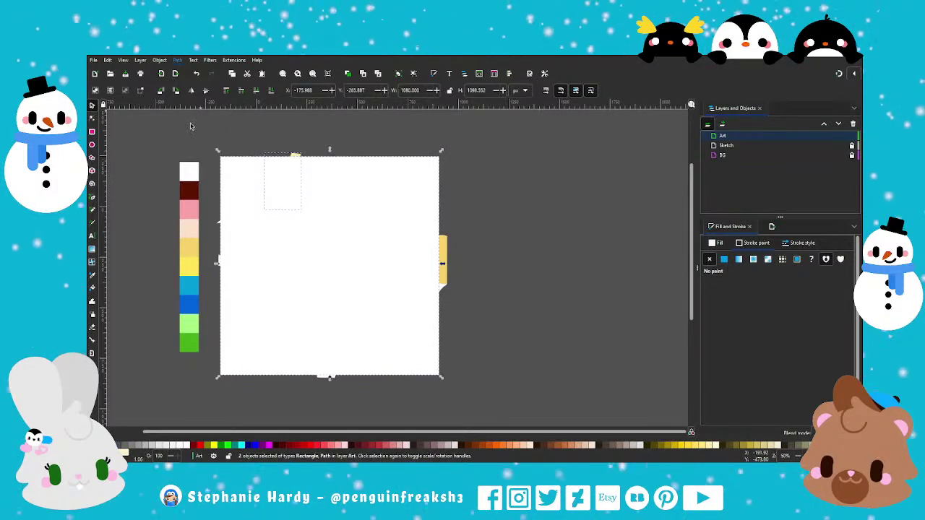
Step: Delete the page-sized rectangle, undo it, and reselect the cover rectangle and small white path
click(217, 257)
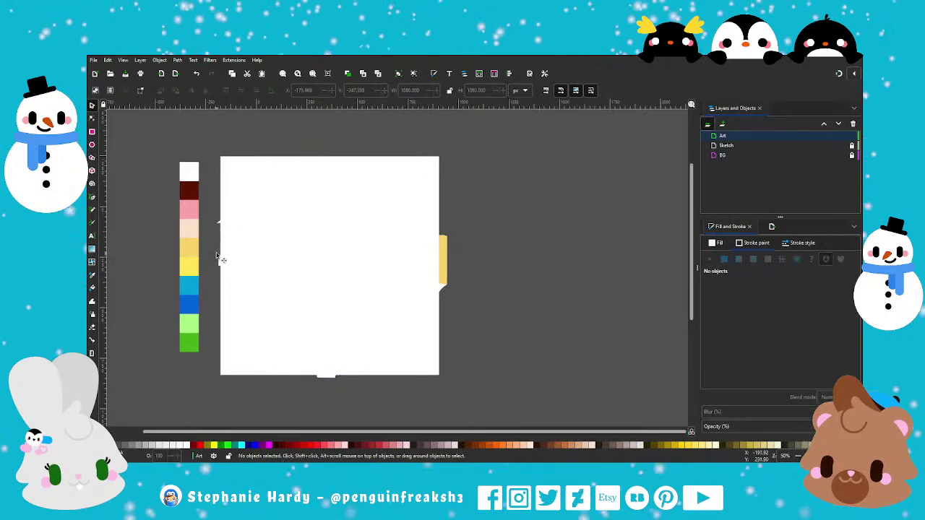
scroll(227, 263, up, 3)
shift+click(206, 163)
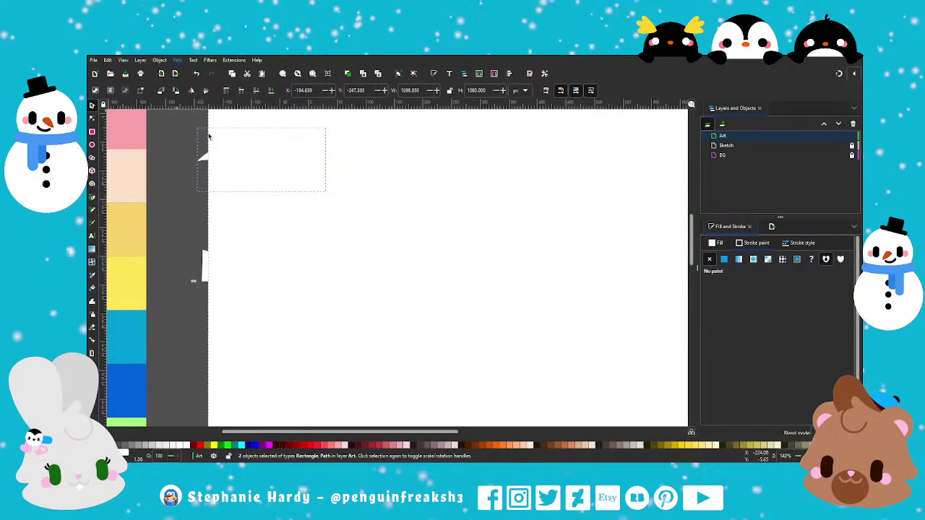
key(Delete)
key(ctrl+z)
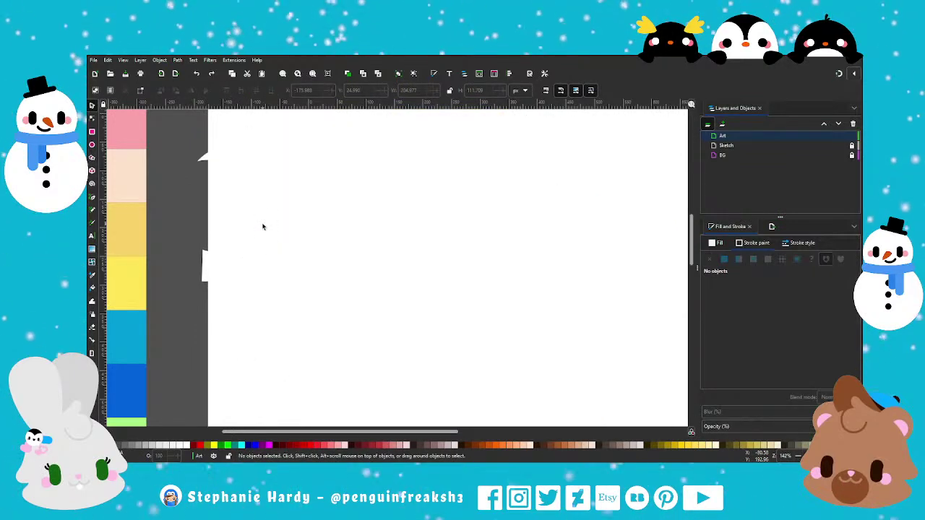
click(262, 227)
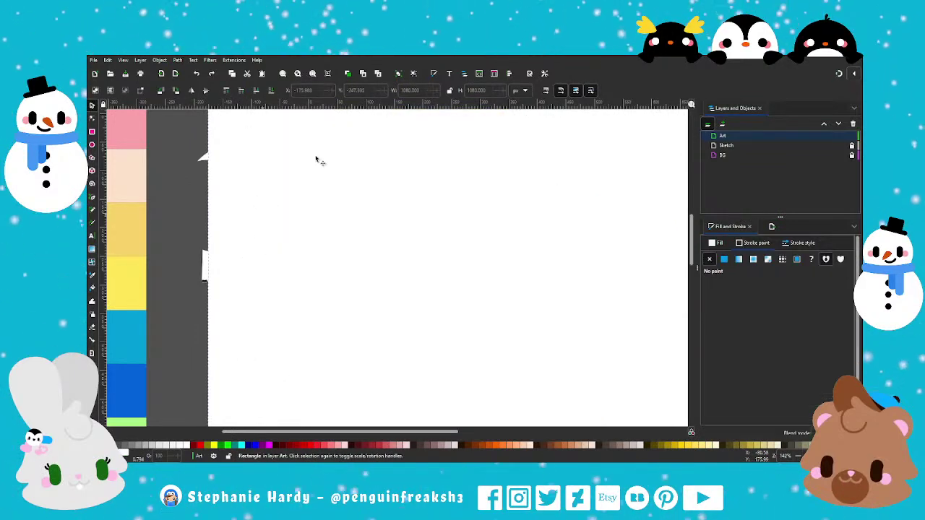
shift+click(201, 161)
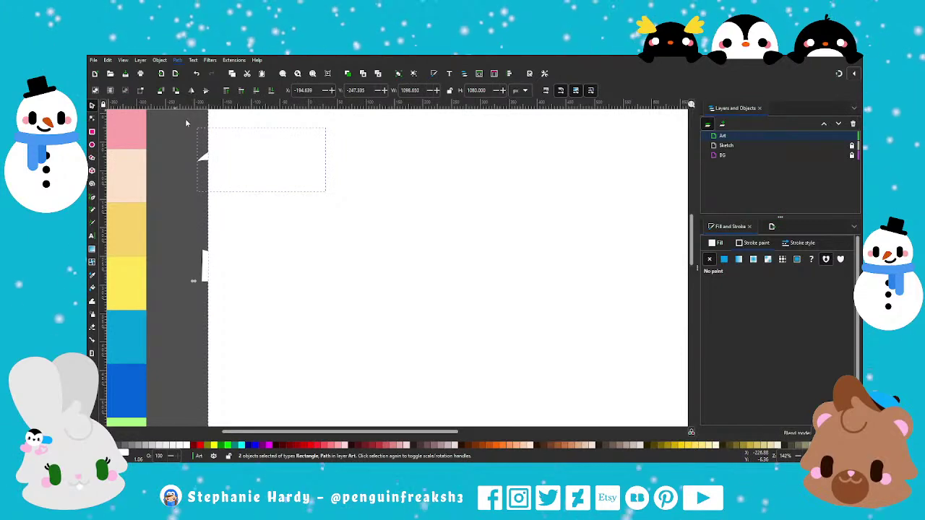
shift+click(188, 186)
Step: Whiten the yellow tab, rotate it 90°, and delete the white cover rectangle
scroll(229, 209, down, 1)
scroll(248, 237, down, 2)
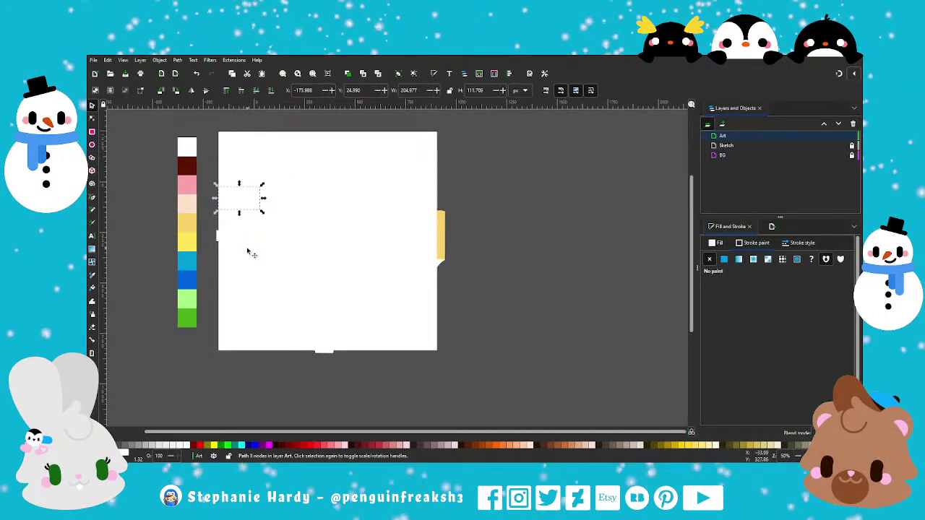
click(367, 147)
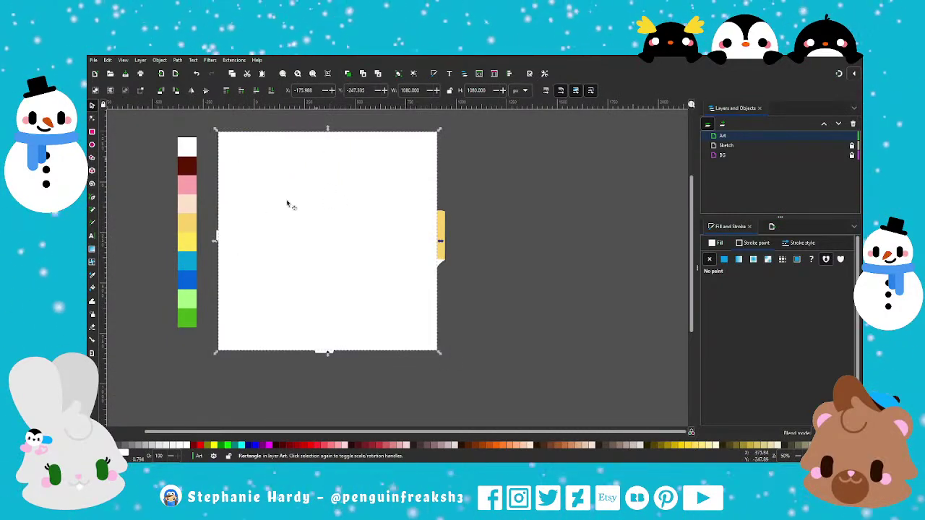
shift+click(223, 238)
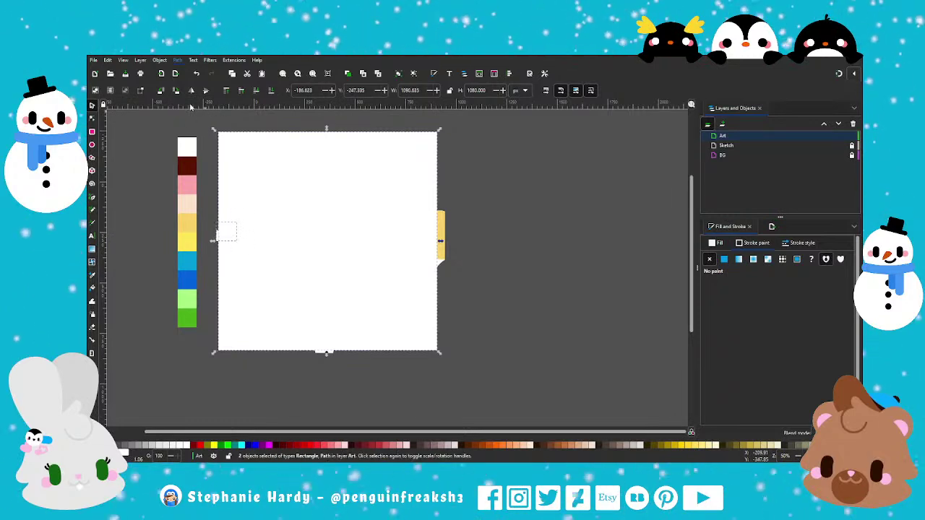
shift+click(227, 232)
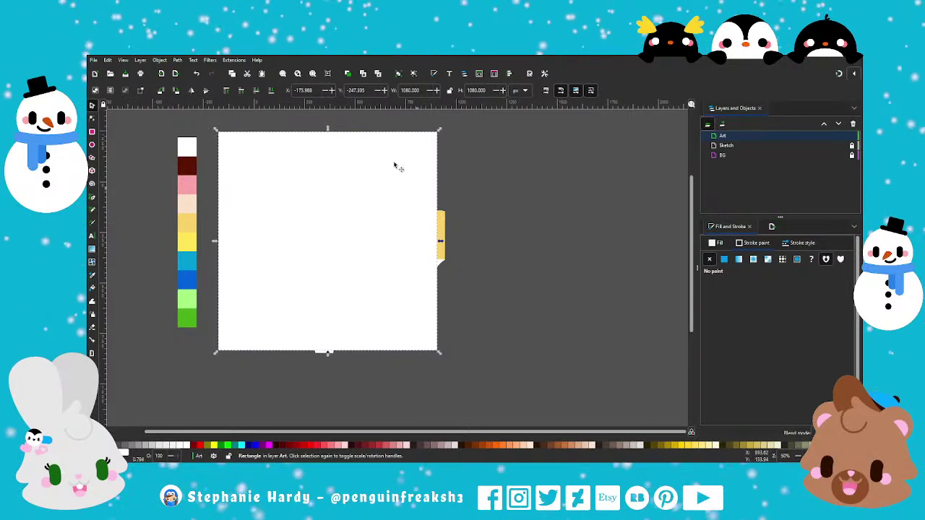
shift+click(441, 226)
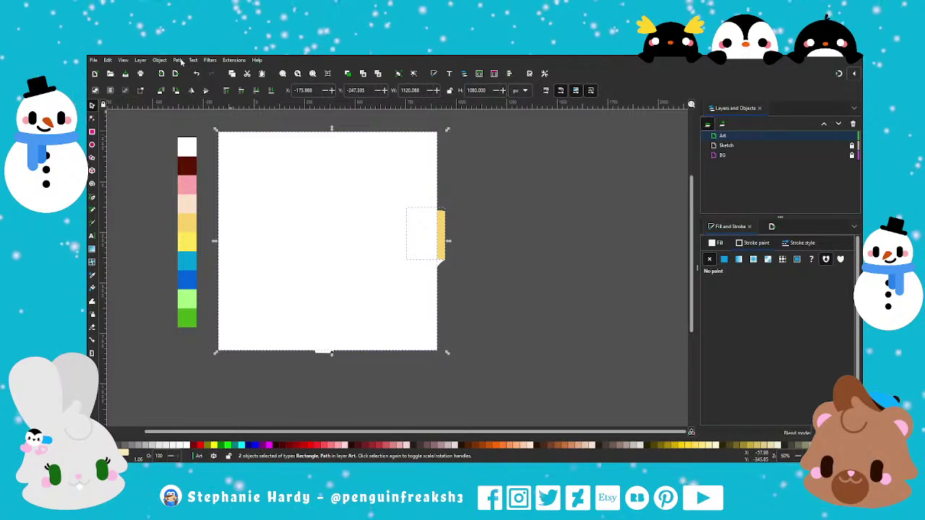
key(ctrl+plus)
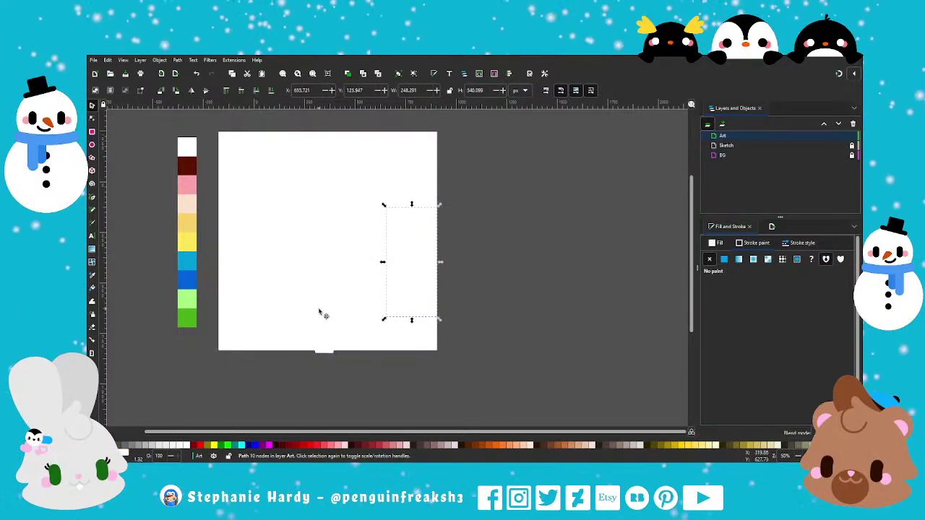
key(ctrl+bracketright)
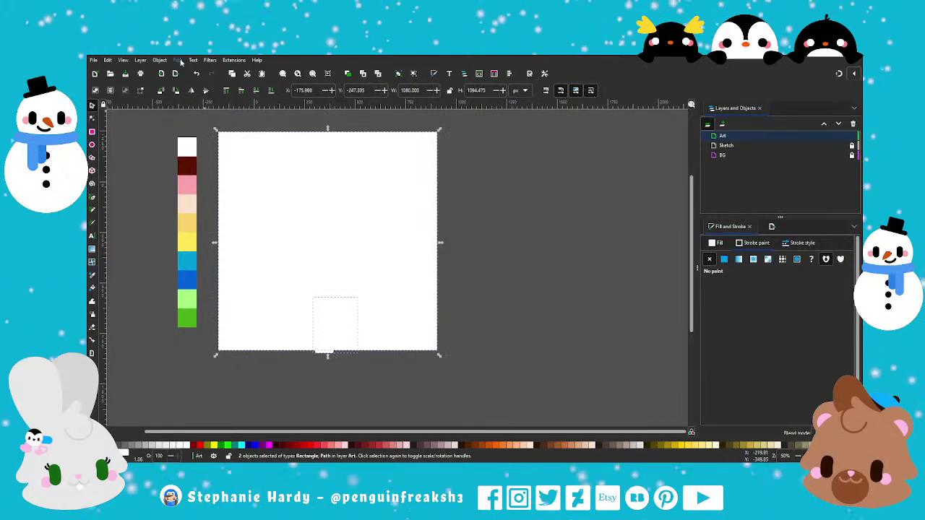
key(ctrl+asterisk)
Step: Deselect everything, fit and zoom the drawing, and pick the Pen (Bezier) tool
click(468, 293)
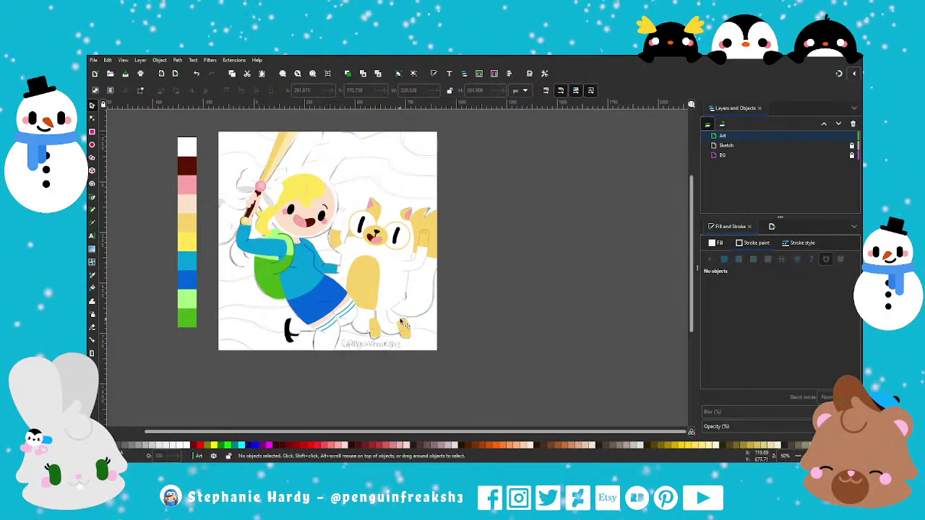
key(4)
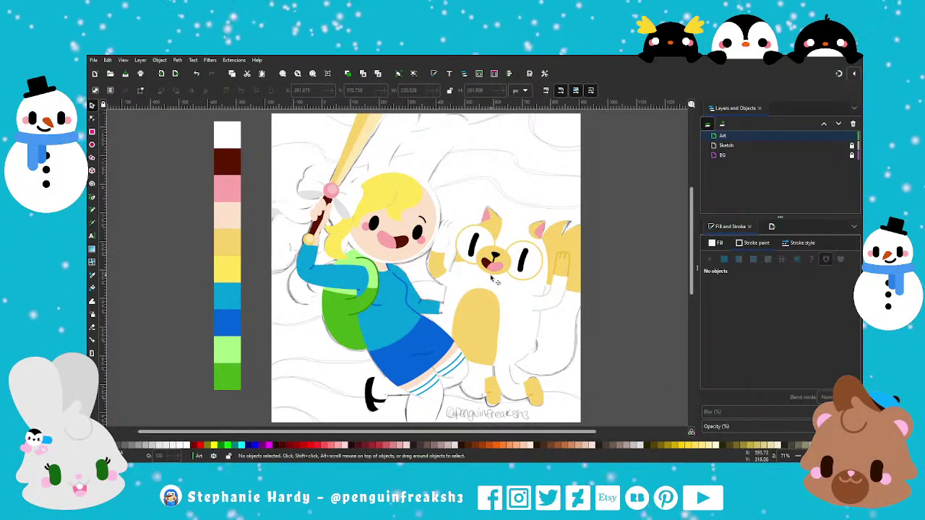
scroll(391, 293, down, 1)
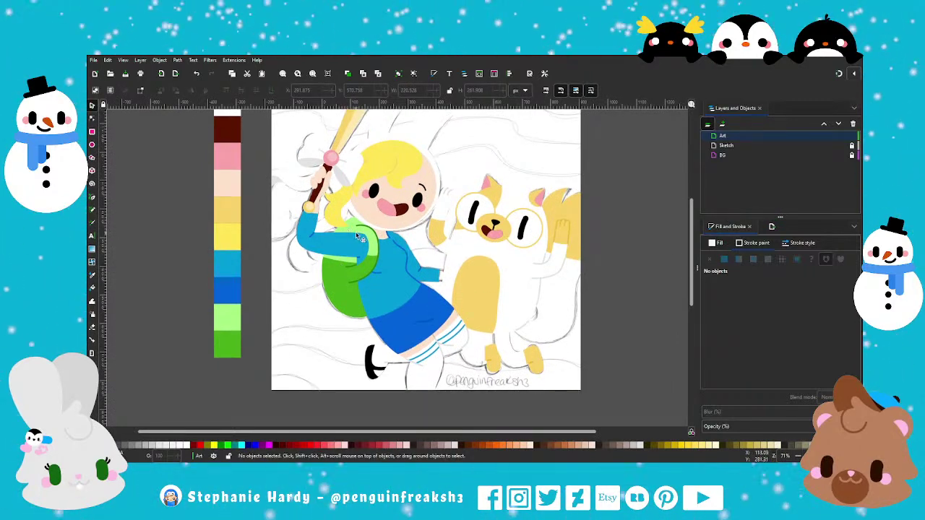
scroll(356, 237, down, 1)
scroll(361, 232, down, 1)
scroll(372, 230, down, 1)
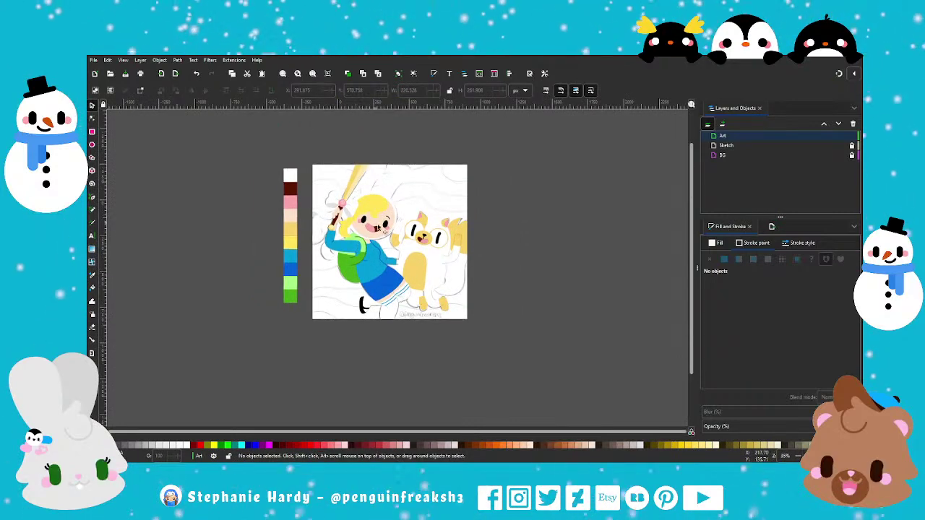
scroll(375, 224, up, 1)
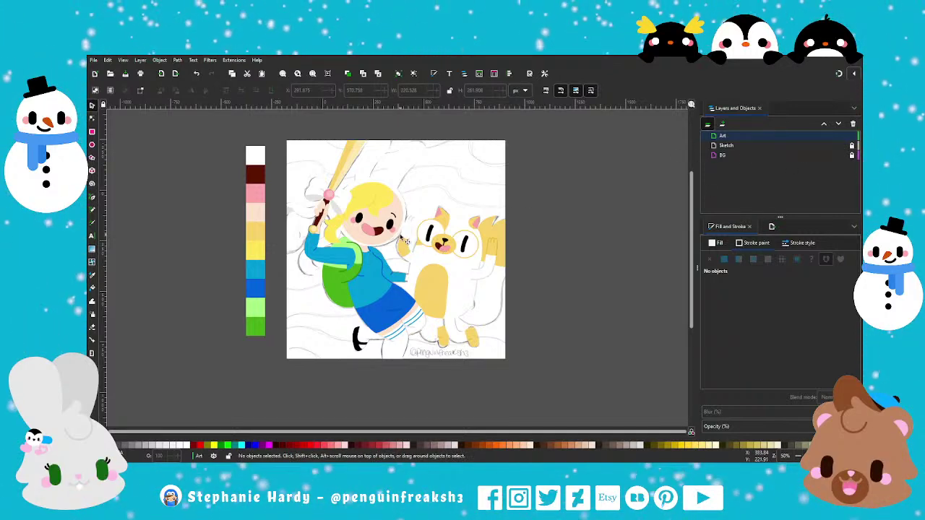
click(91, 197)
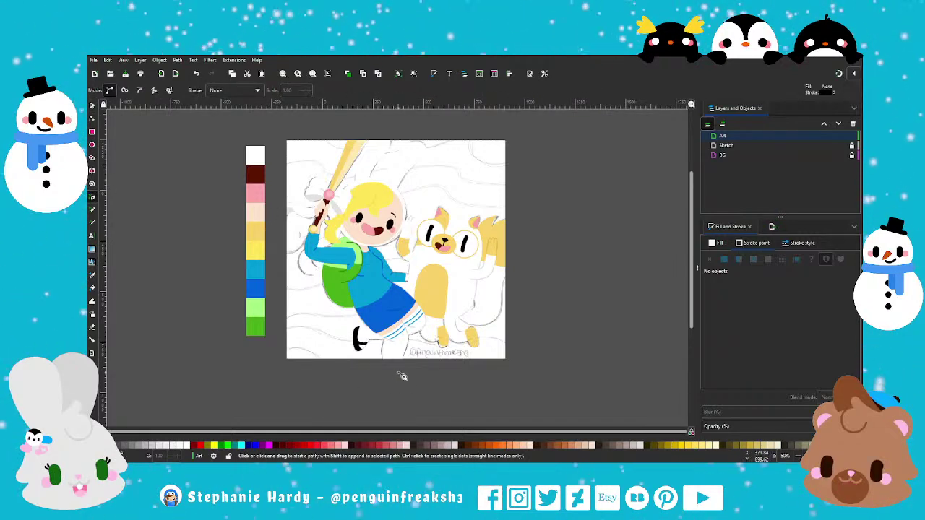
Step: Click out a closed zigzag outline across the top of the artwork
click(278, 167)
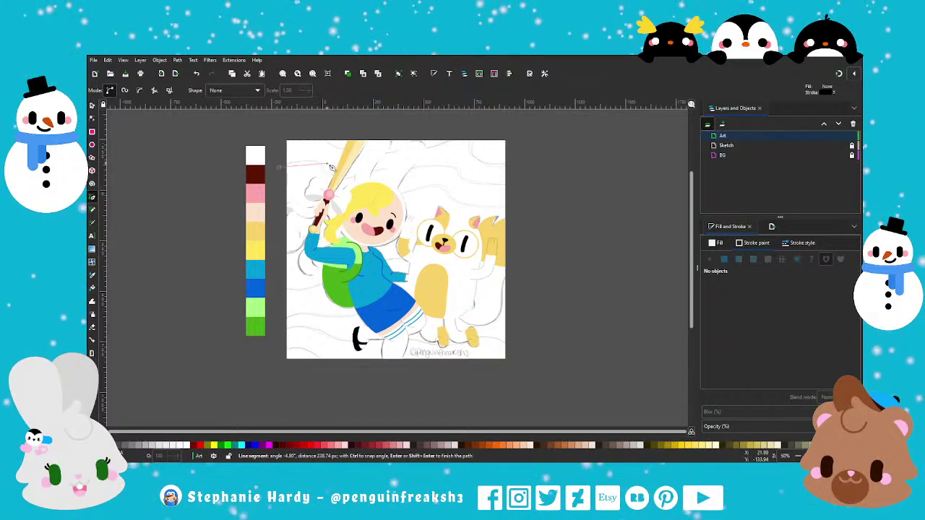
click(331, 167)
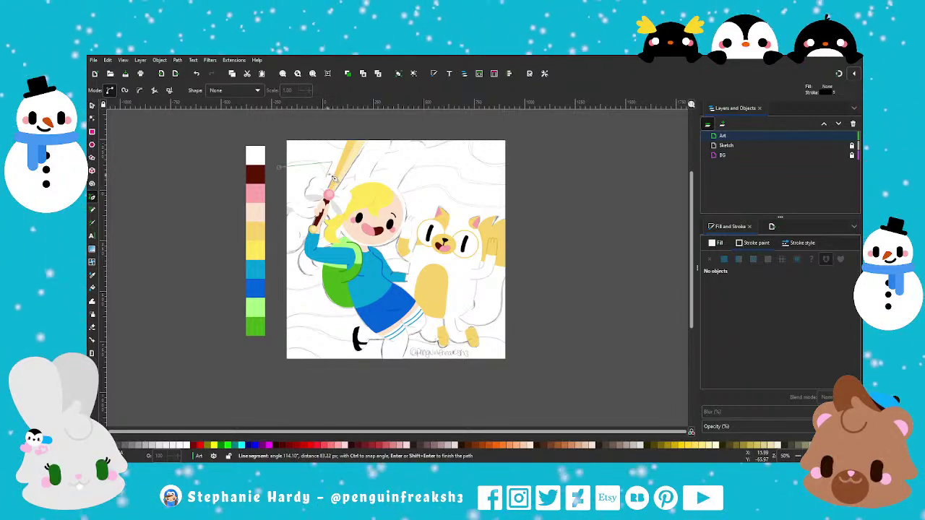
click(452, 179)
click(526, 190)
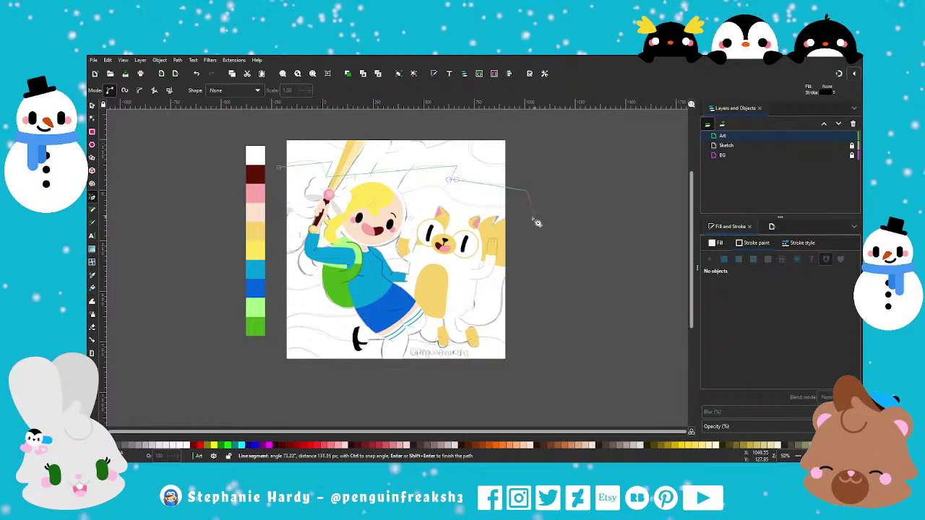
click(527, 218)
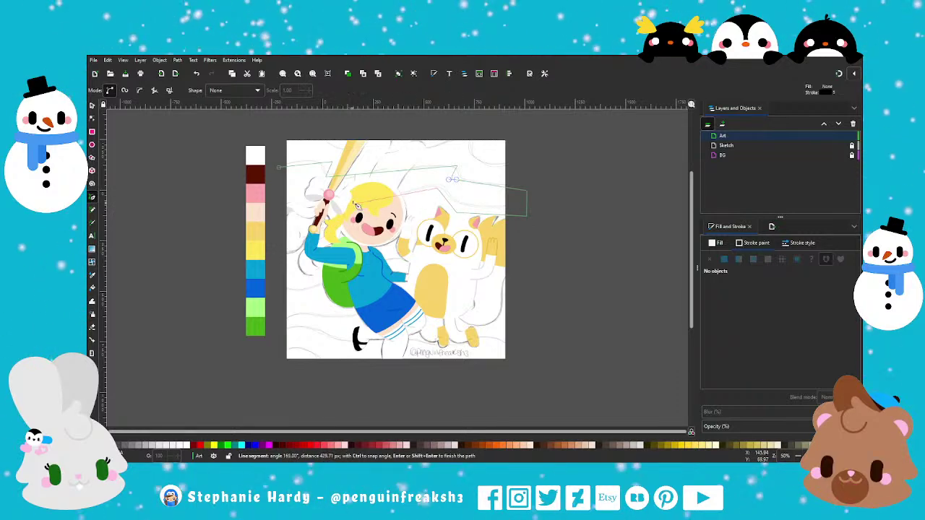
click(276, 205)
click(278, 168)
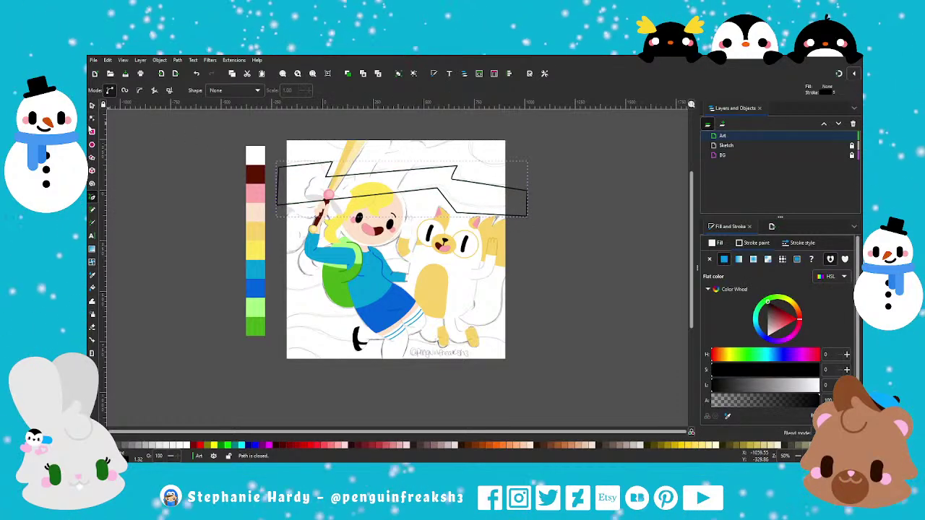
Step: Make the banner's interior nodes smooth and drag nodes and handles into waves
key(n)
drag(306, 144, 474, 234)
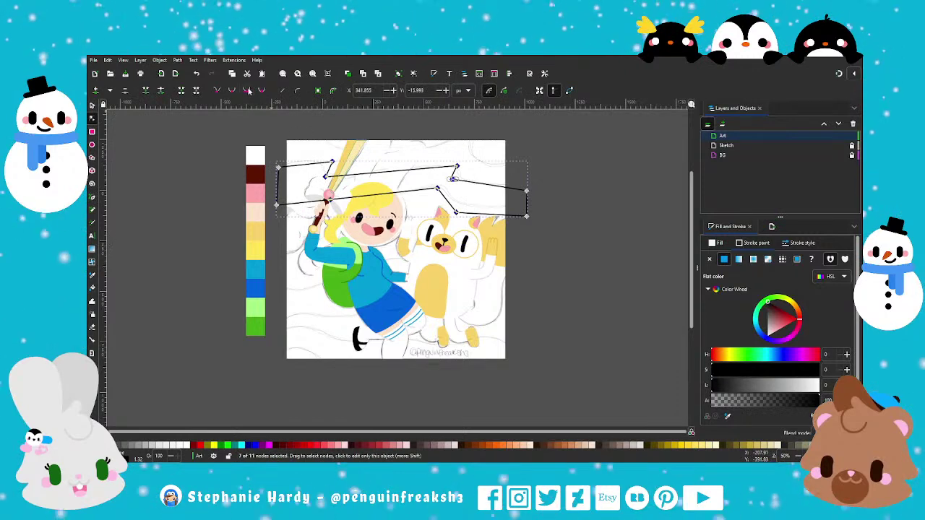
key(shift+a)
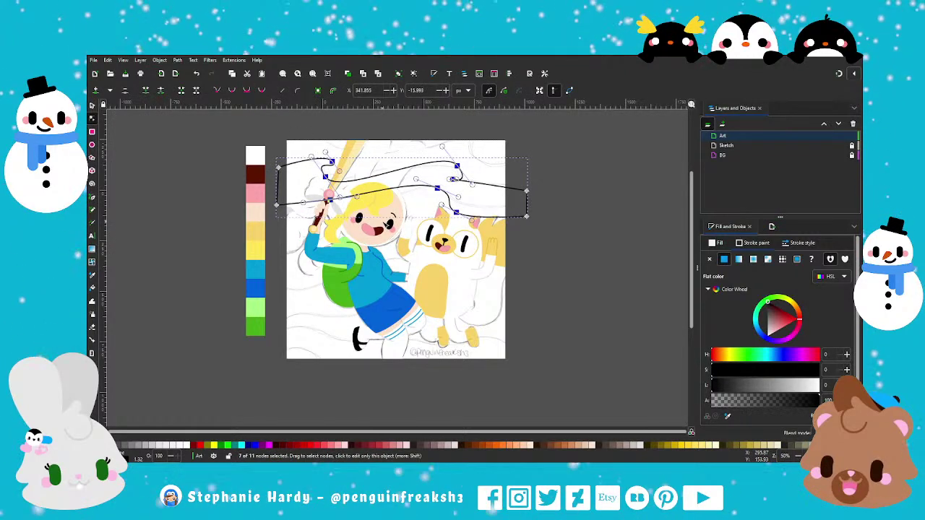
mouse_move(311, 156)
mouse_down()
mouse_move(317, 174)
mouse_move(330, 177)
mouse_up()
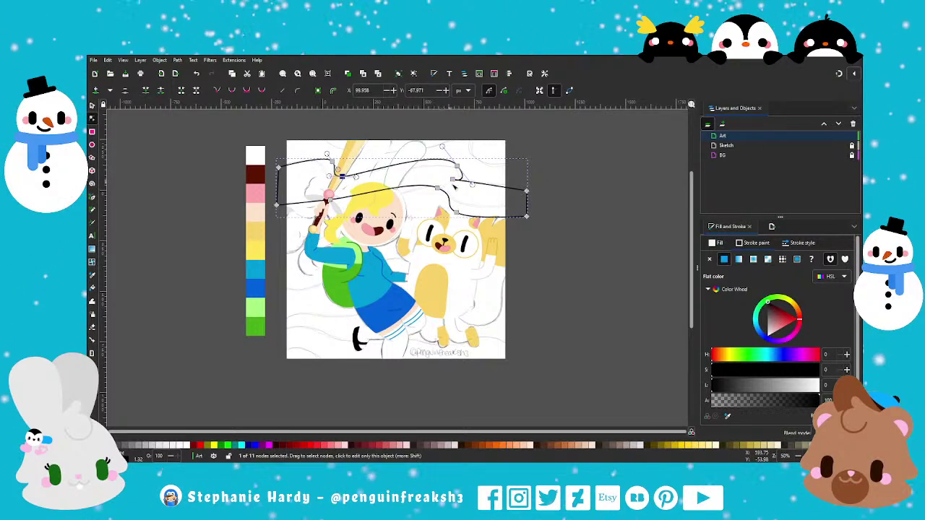
drag(454, 186, 469, 173)
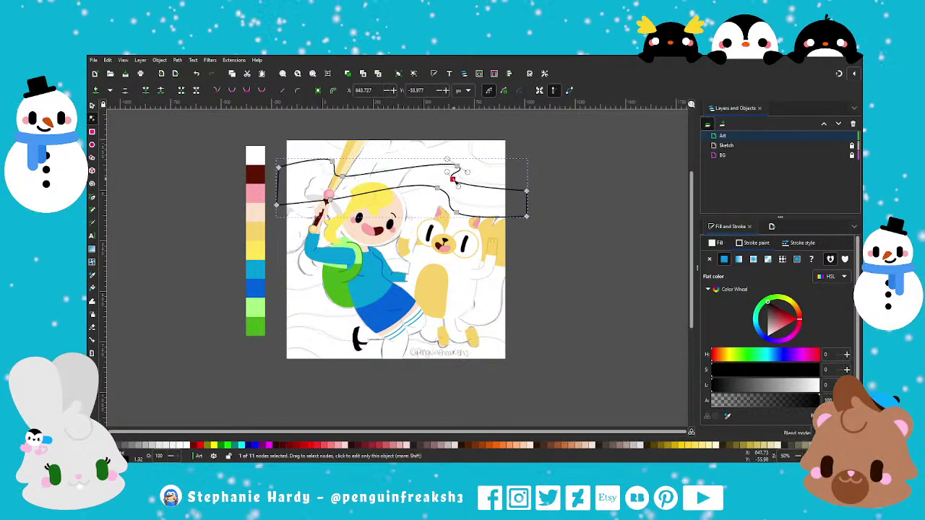
drag(453, 179, 454, 166)
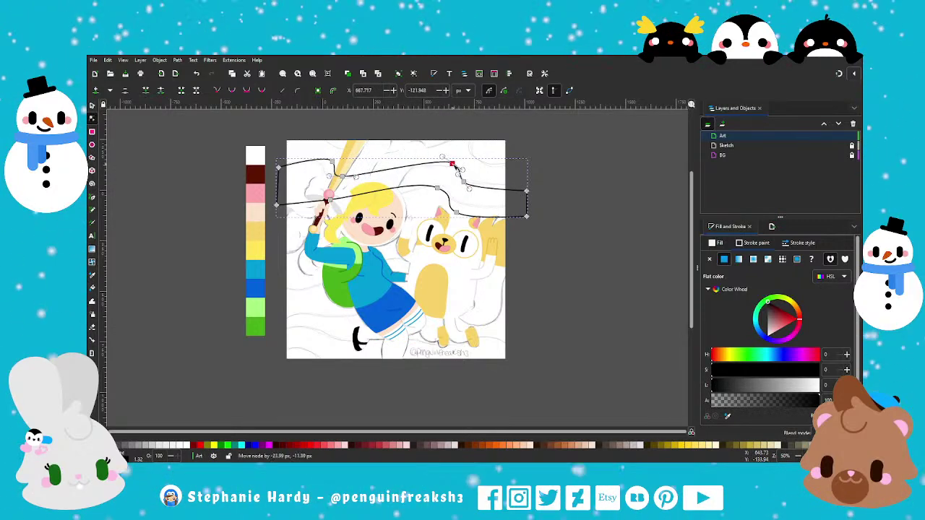
click(438, 189)
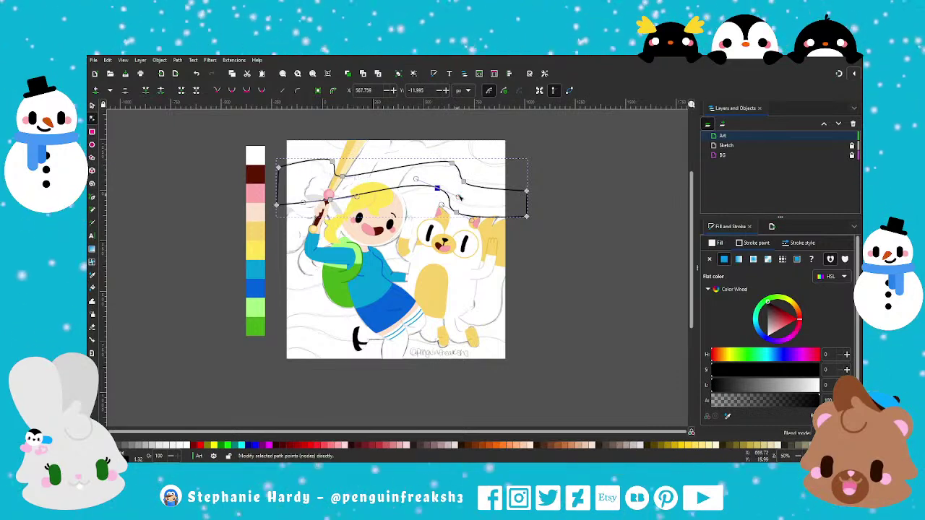
drag(457, 197, 457, 189)
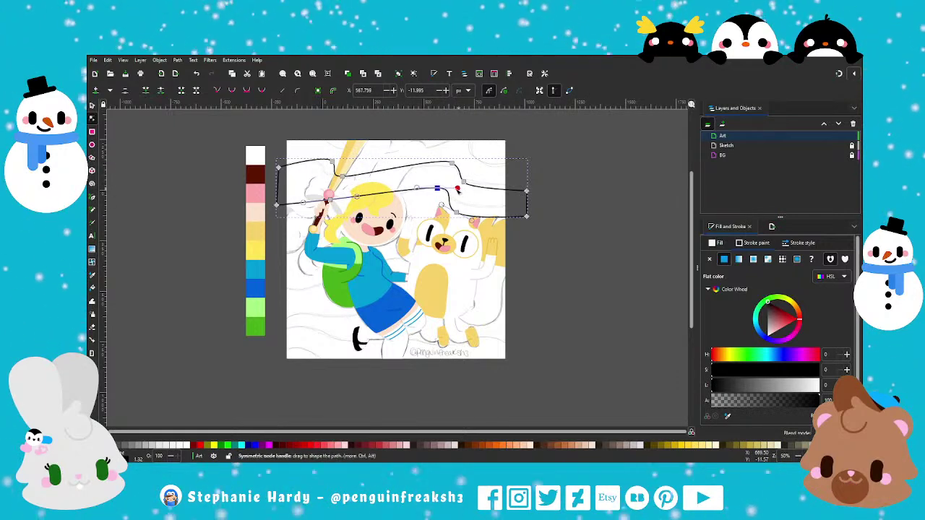
drag(303, 207, 305, 184)
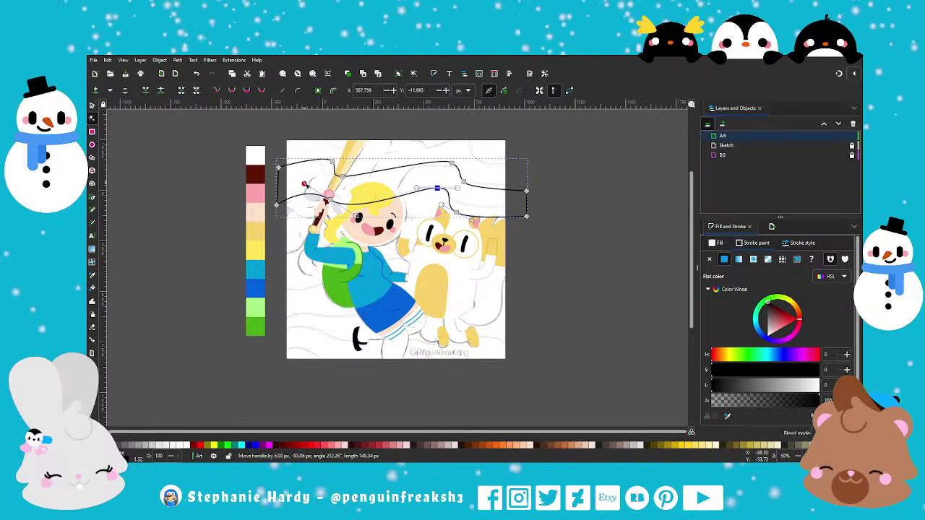
key(s)
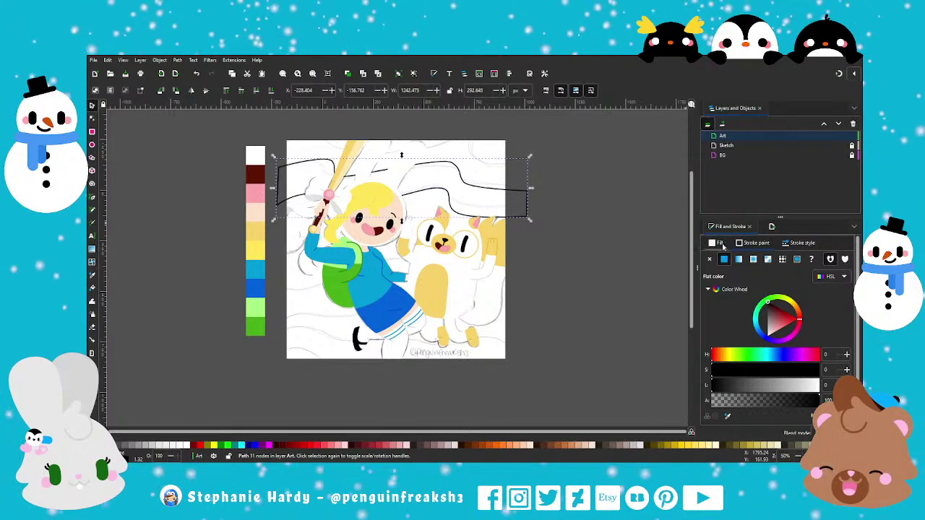
Step: Give the top banner a flat fill with no stroke, sampling the palette's pink with the Dropper
click(720, 244)
click(725, 259)
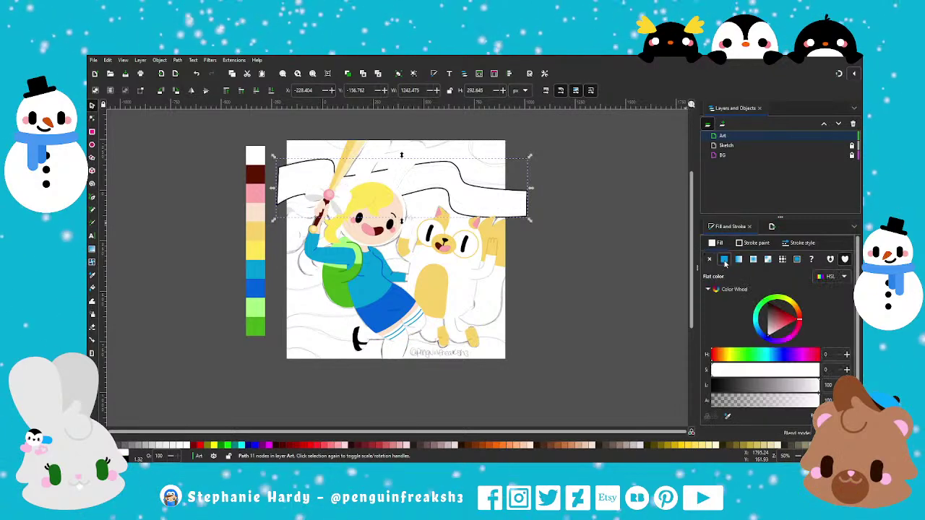
click(757, 243)
click(709, 259)
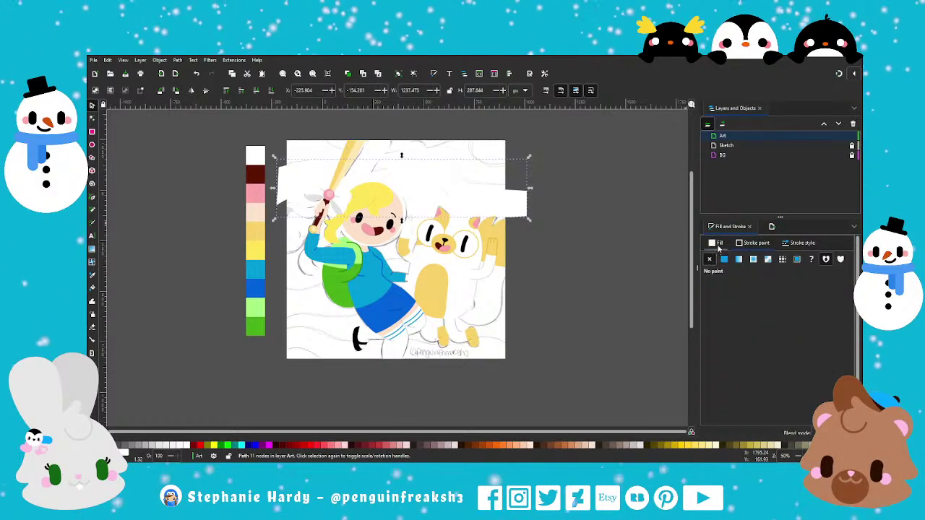
click(720, 243)
key(d)
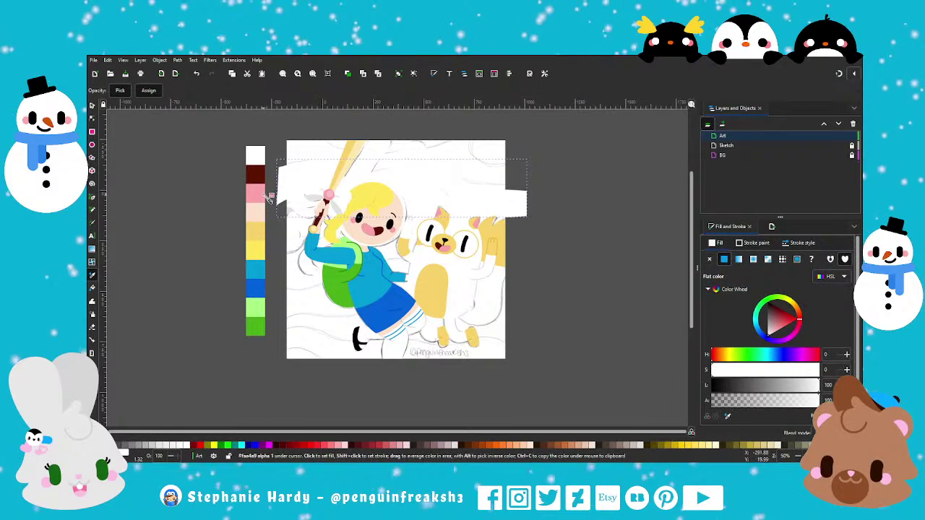
click(255, 190)
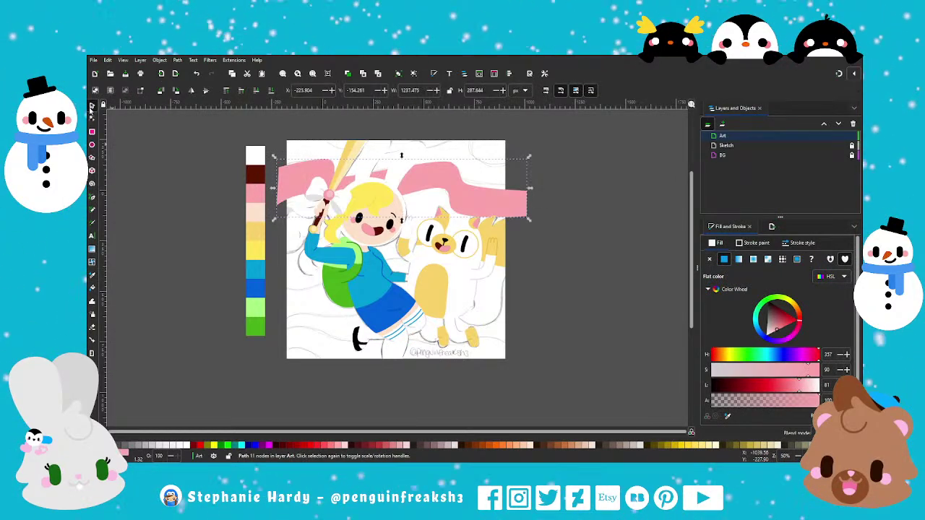
click(92, 198)
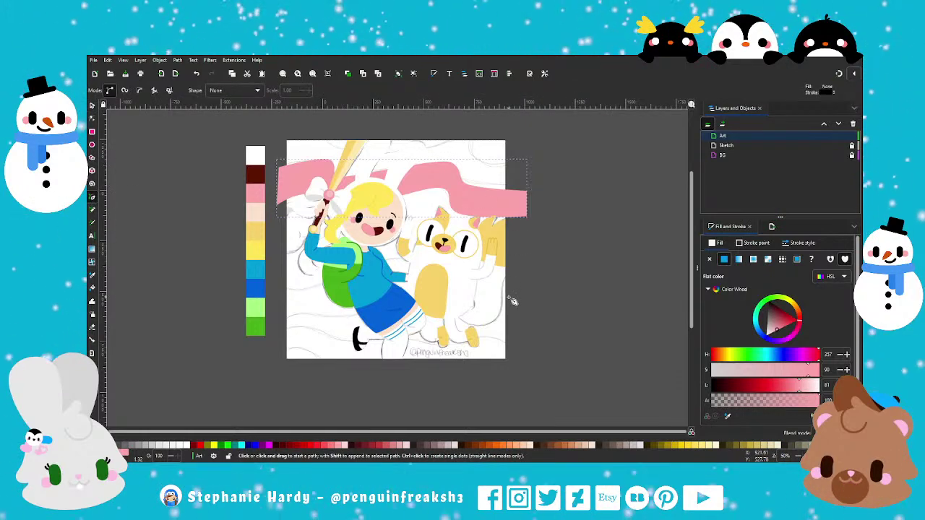
Step: Click out a closed six-corner outline along the bottom of the artwork
click(282, 331)
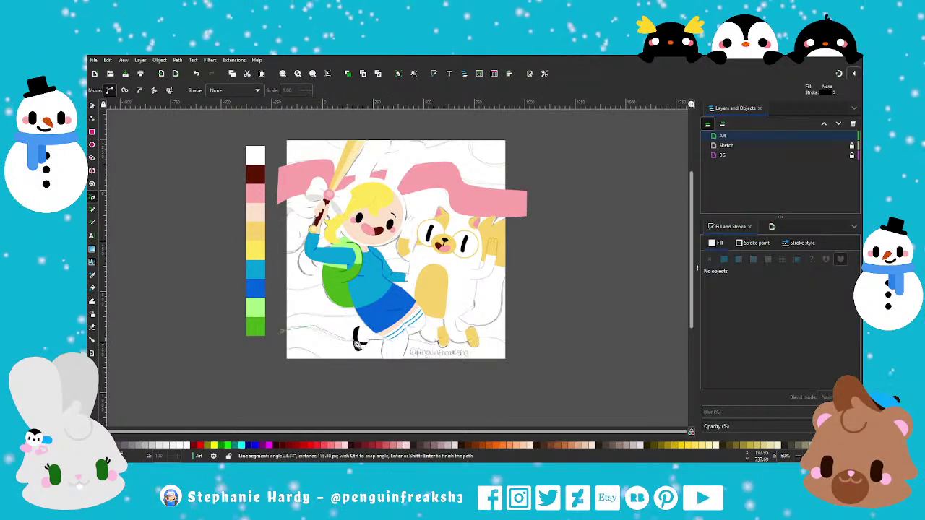
click(455, 337)
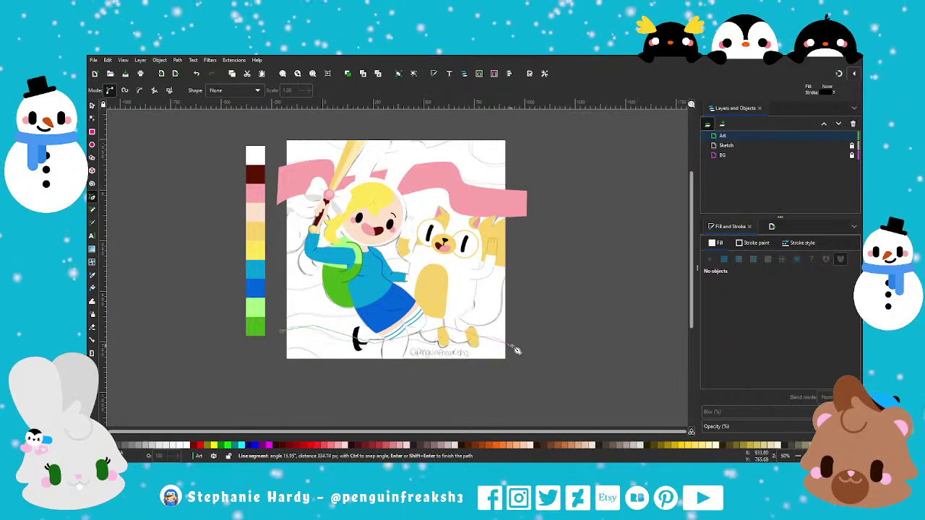
click(539, 353)
click(522, 375)
click(325, 371)
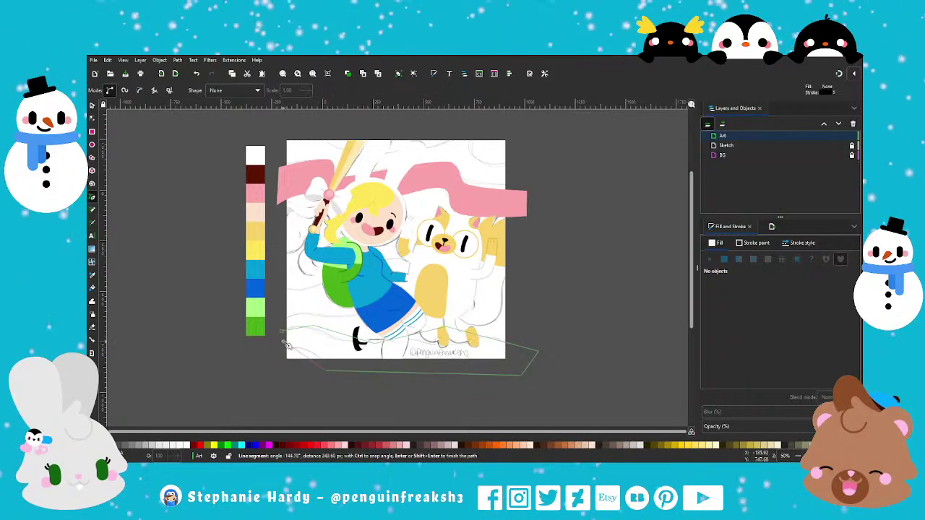
click(285, 344)
click(281, 332)
Step: Smooth the bottom banner's top-edge nodes, bend its curves, and fill it pink
key(n)
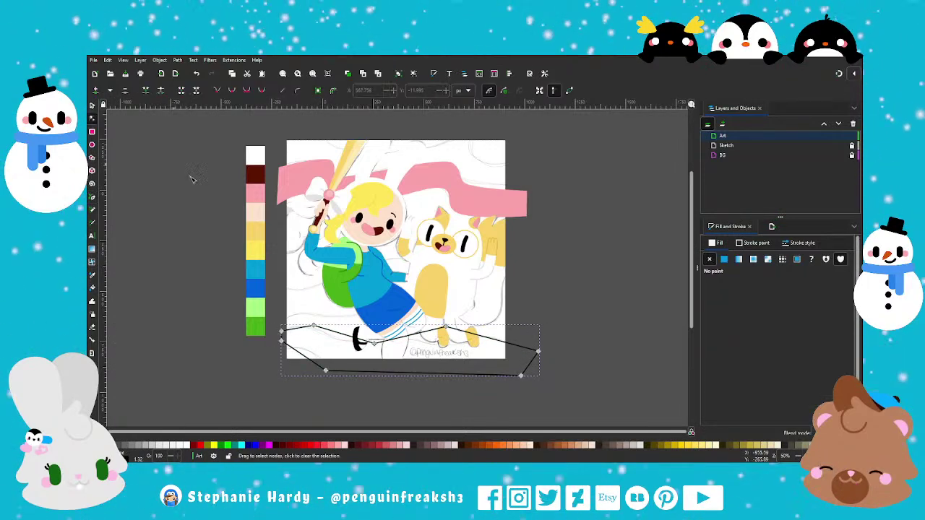
drag(457, 360, 301, 311)
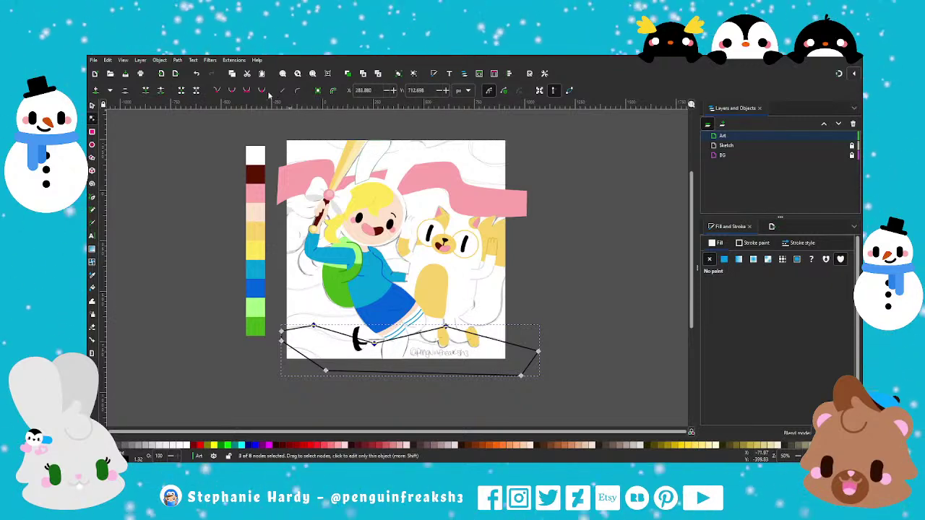
key(shift+a)
drag(334, 376, 329, 333)
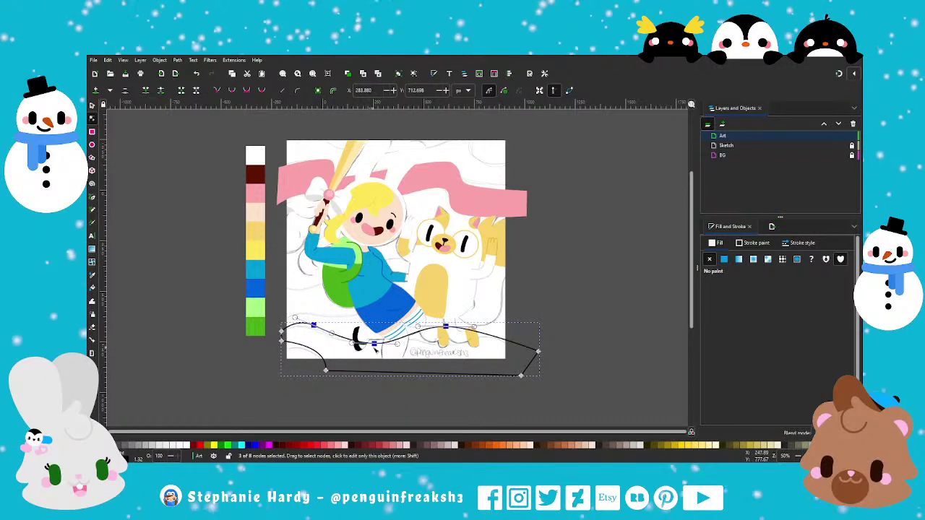
drag(495, 352, 481, 330)
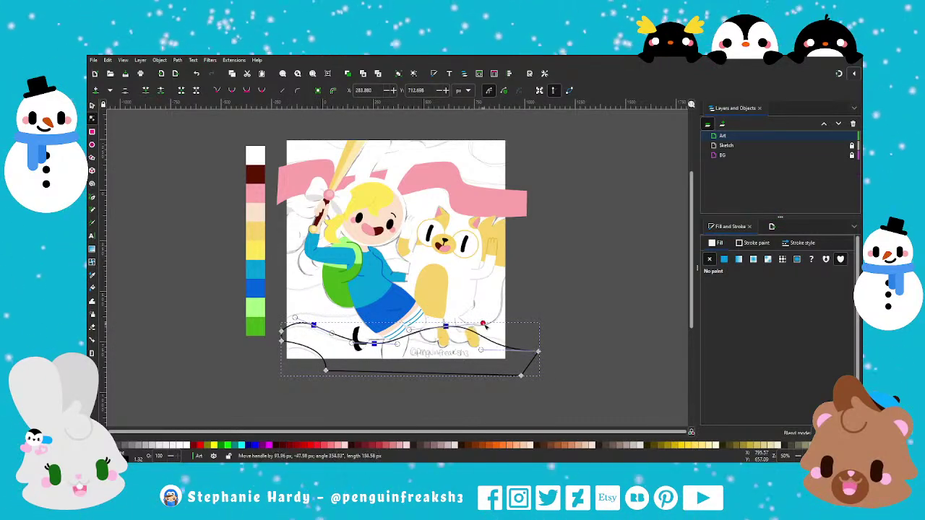
key(s)
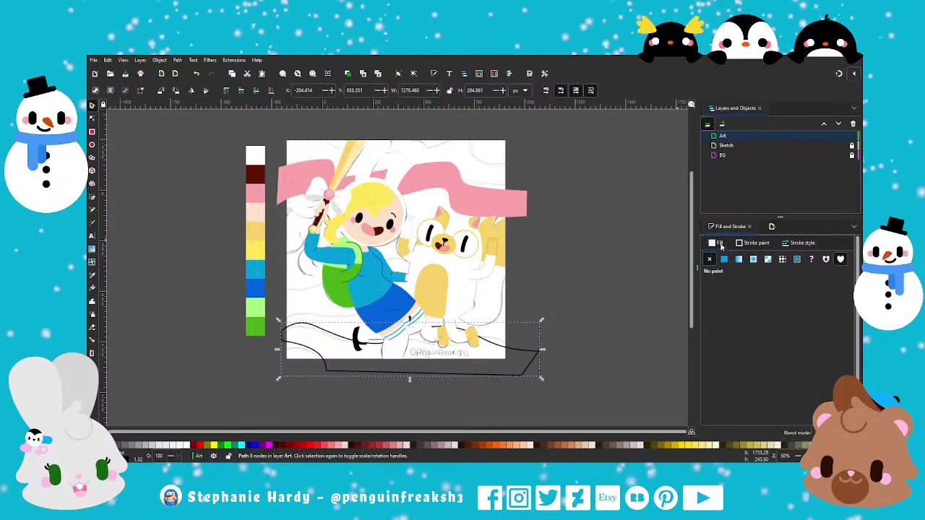
click(724, 259)
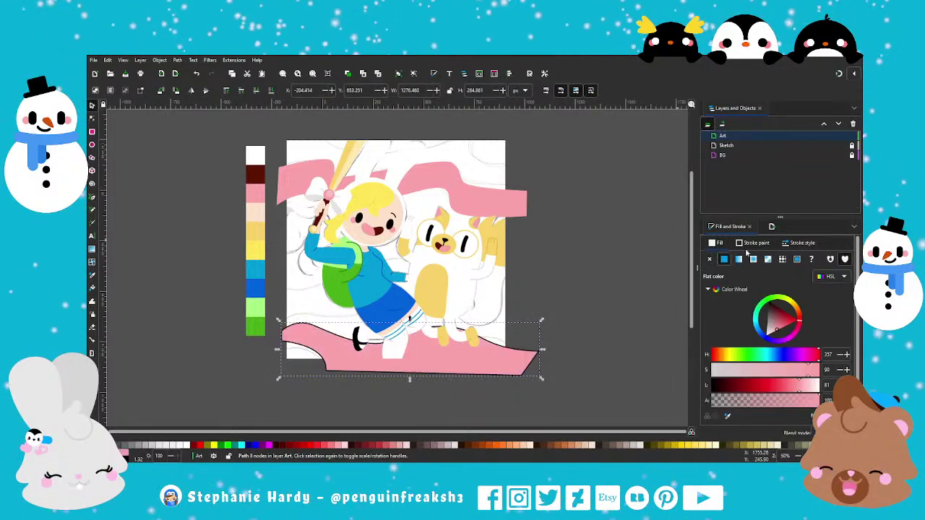
Step: Move the top banner copy lower, send it behind Fionna and Cake, and lighten its pink
click(534, 299)
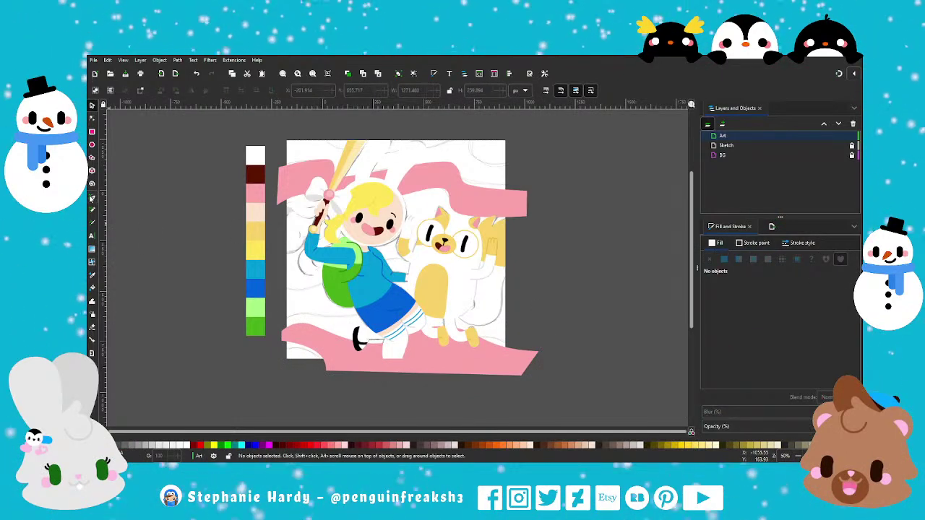
click(404, 177)
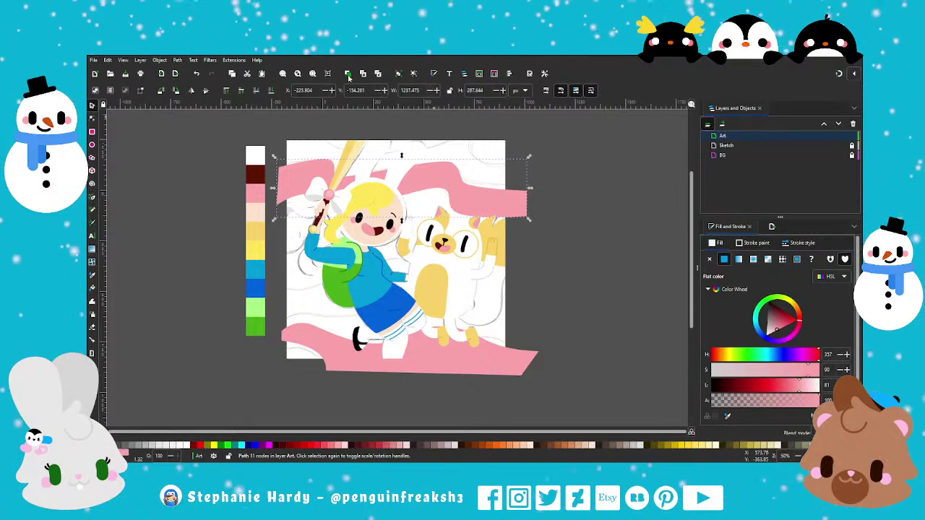
drag(416, 171, 425, 205)
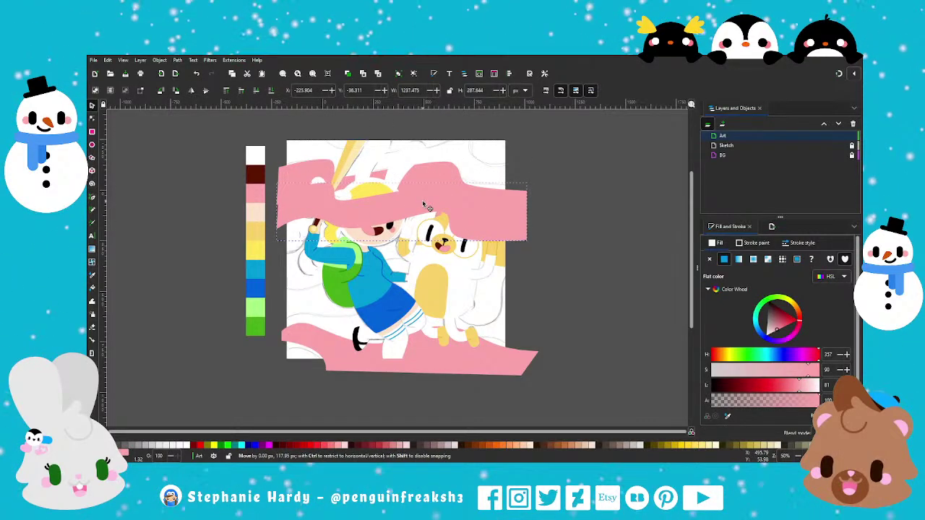
key(Page_Down)
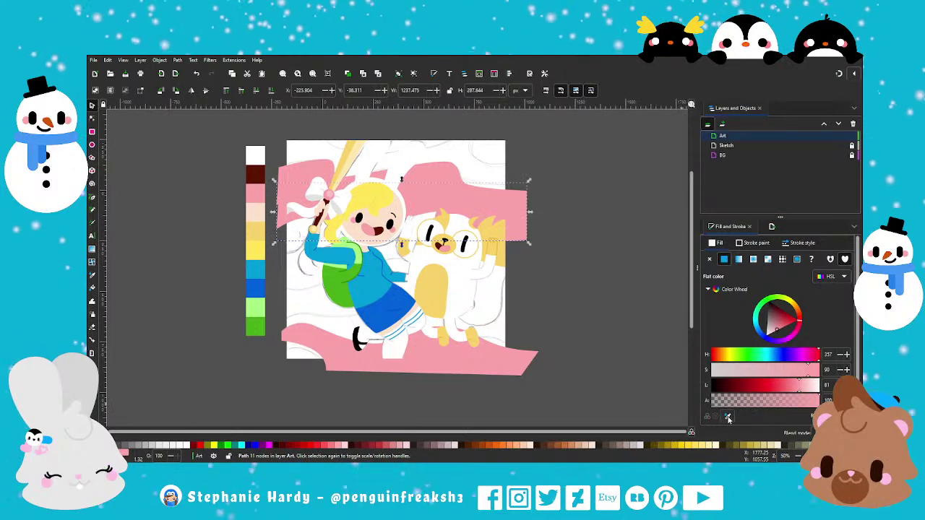
key(d)
click(253, 176)
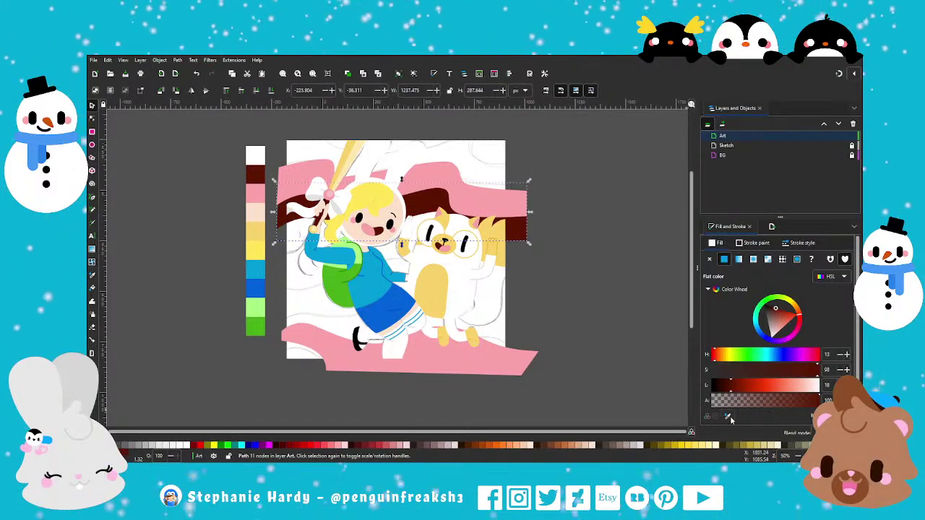
key(d)
click(490, 203)
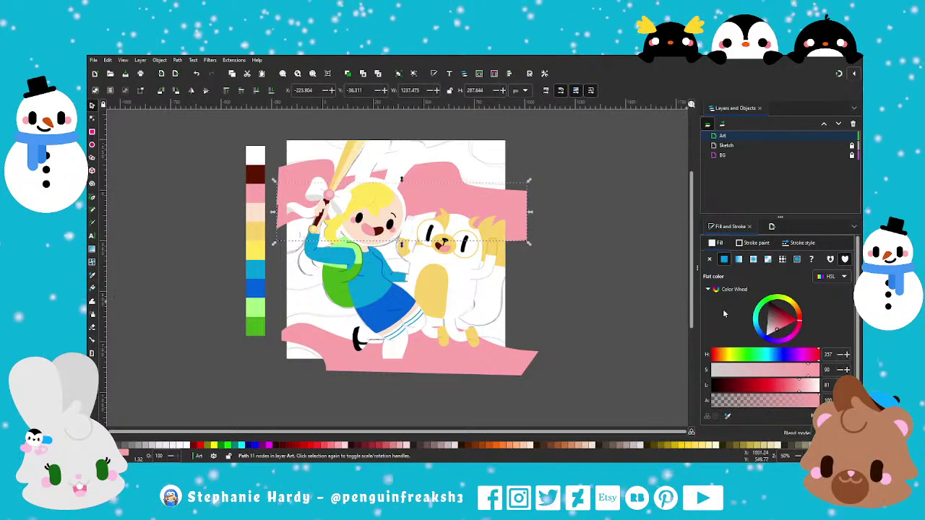
drag(777, 331, 774, 341)
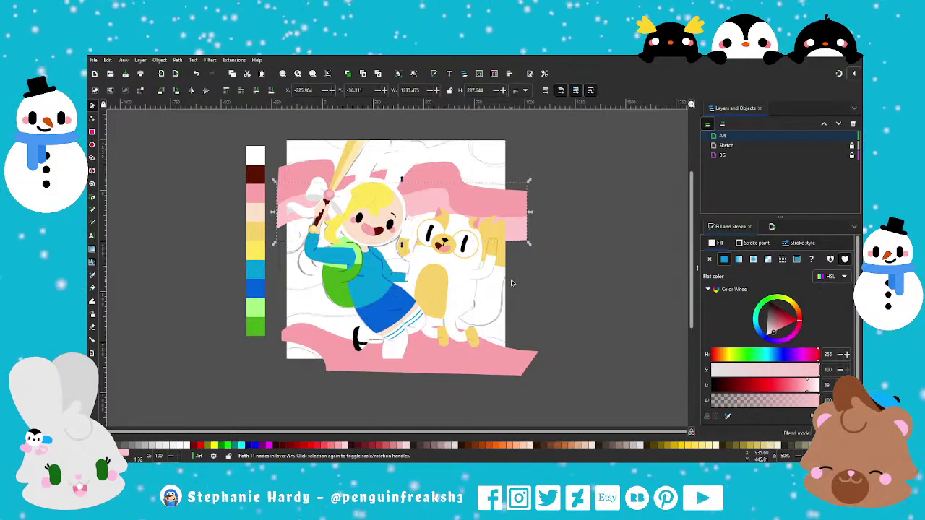
click(539, 250)
scroll(527, 250, down, 1)
scroll(432, 224, up, 2)
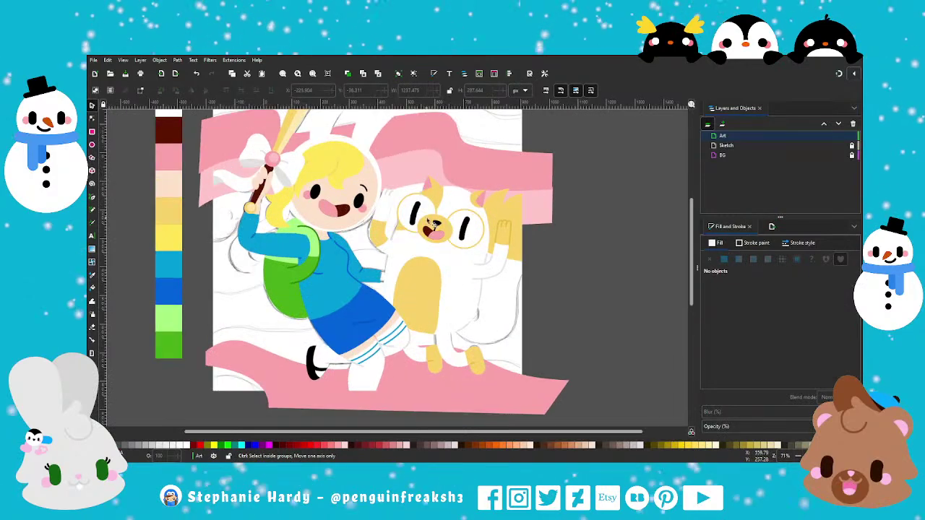
scroll(431, 217, up, 4)
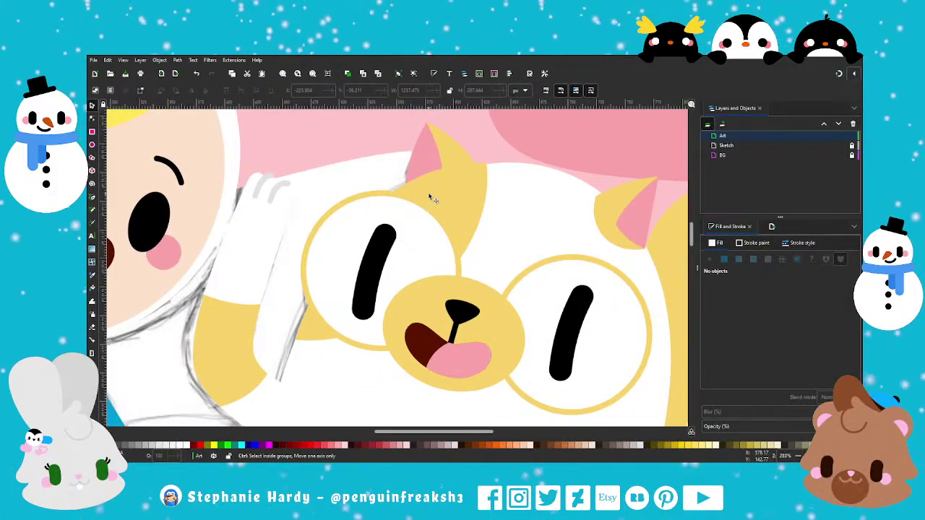
scroll(431, 199, down, 2)
scroll(432, 210, down, 2)
scroll(431, 220, down, 1)
scroll(431, 222, up, 1)
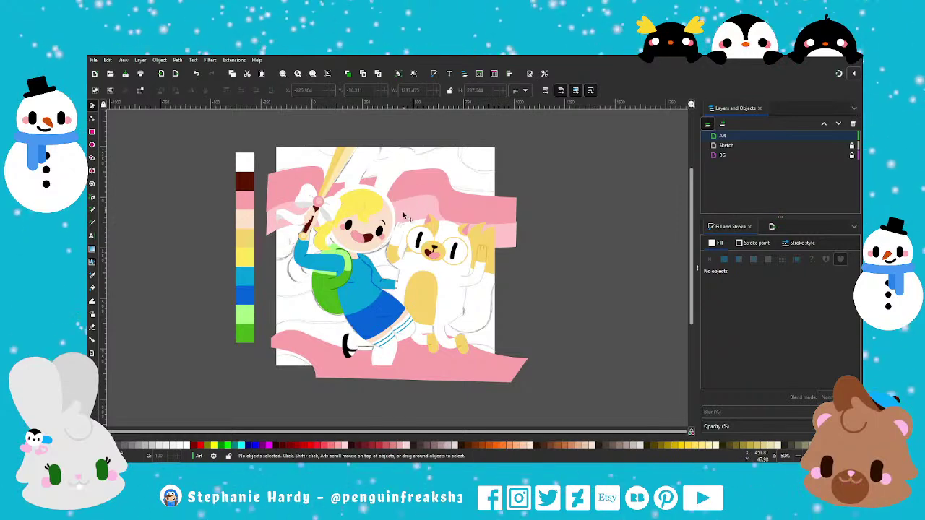
click(438, 181)
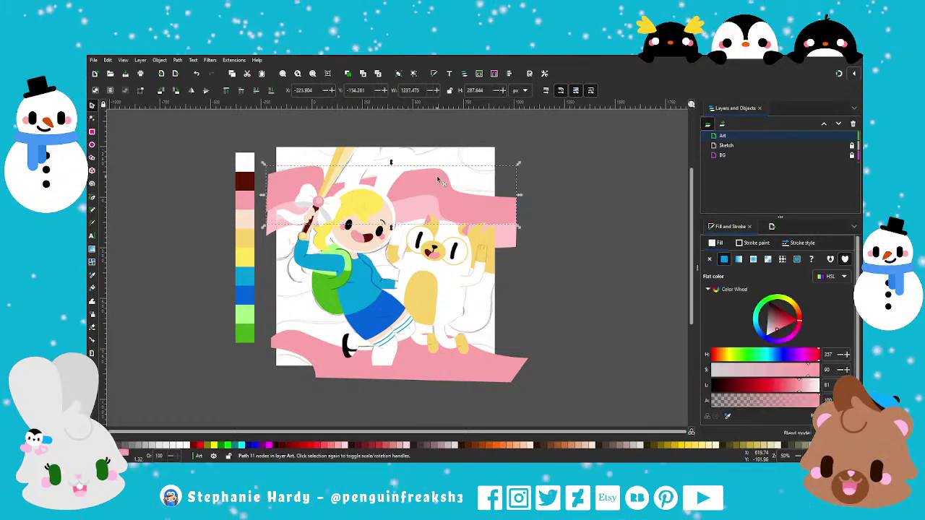
click(545, 328)
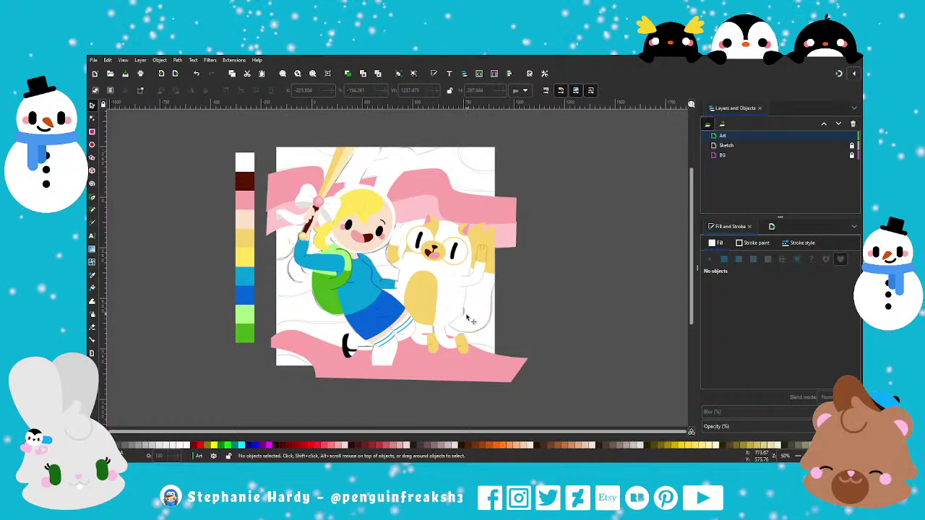
click(432, 183)
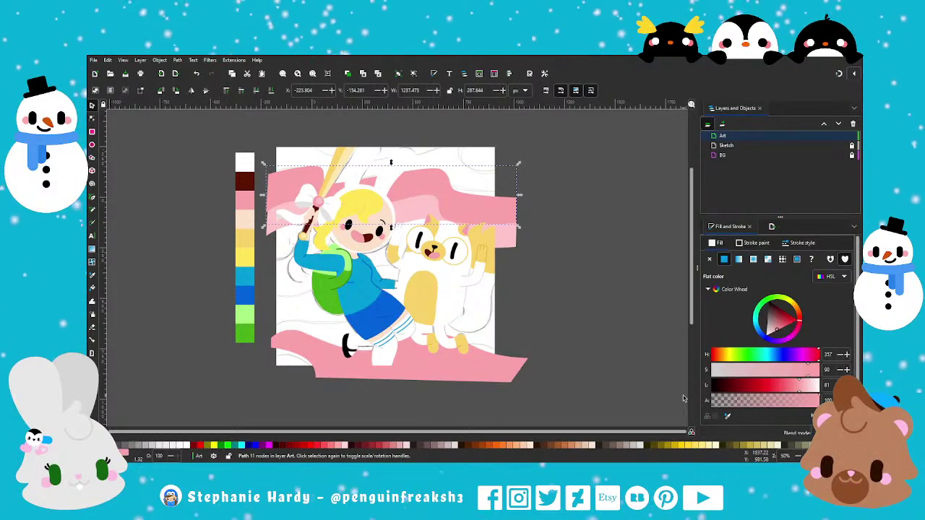
Step: Recolour the upper banner blue and the lower banner light blue
click(245, 293)
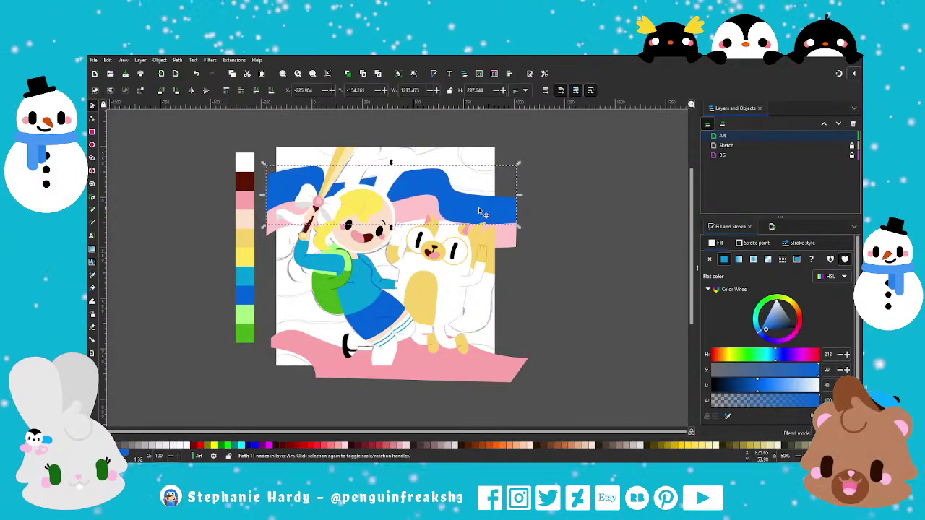
click(506, 238)
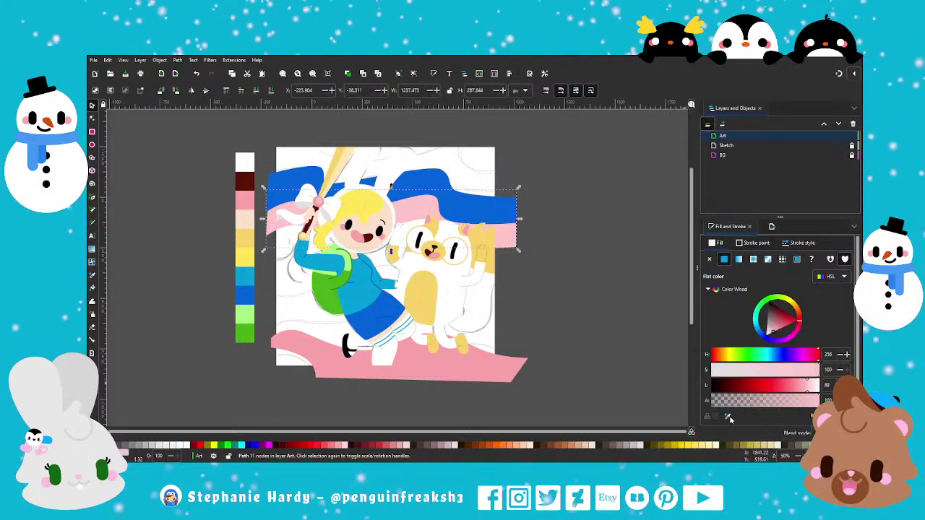
click(727, 416)
click(245, 275)
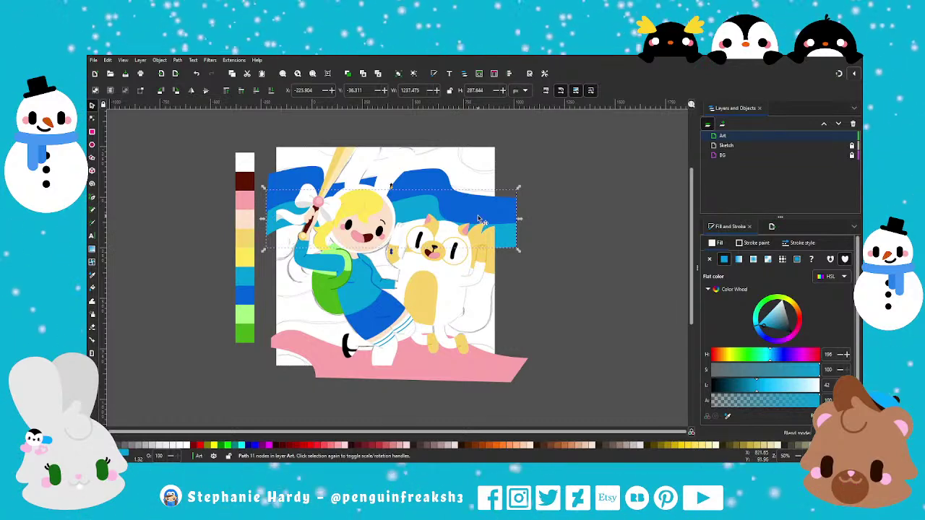
Step: Click out a closed five-point outline across the top of the art
key(b)
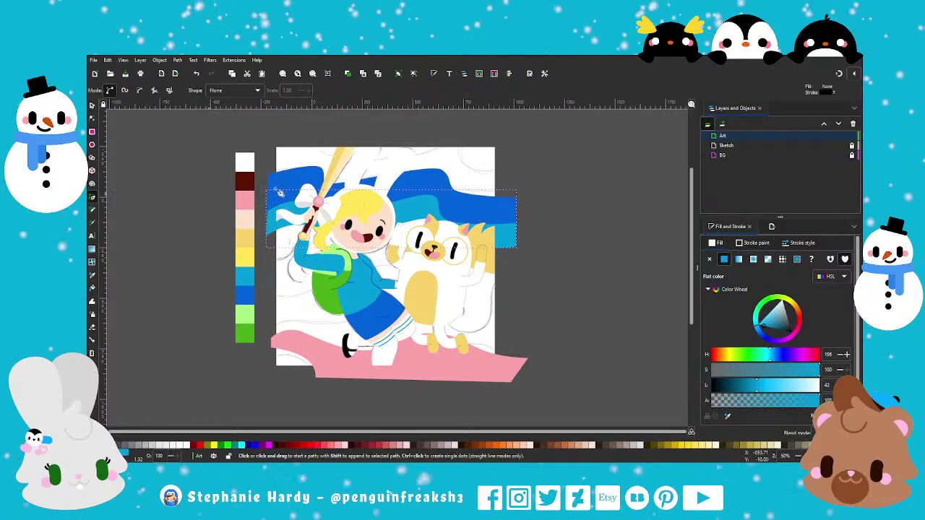
click(314, 147)
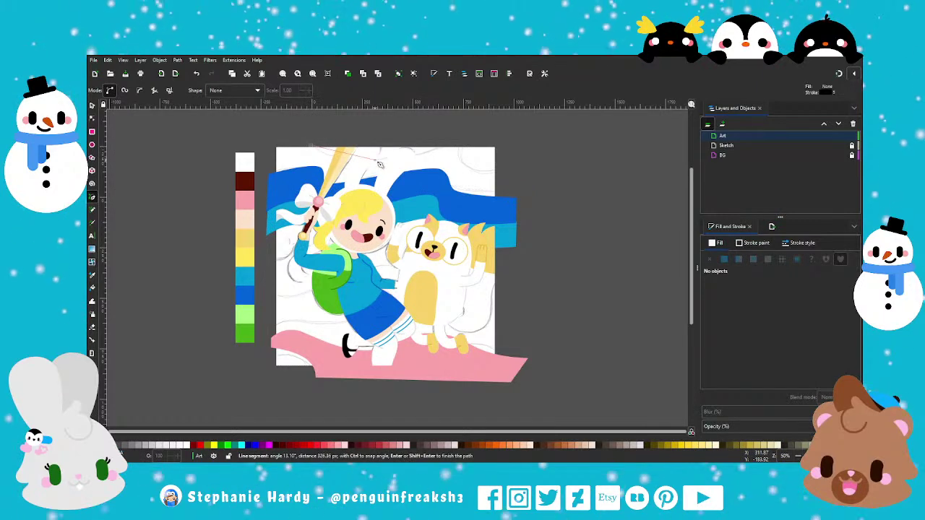
click(512, 176)
click(506, 208)
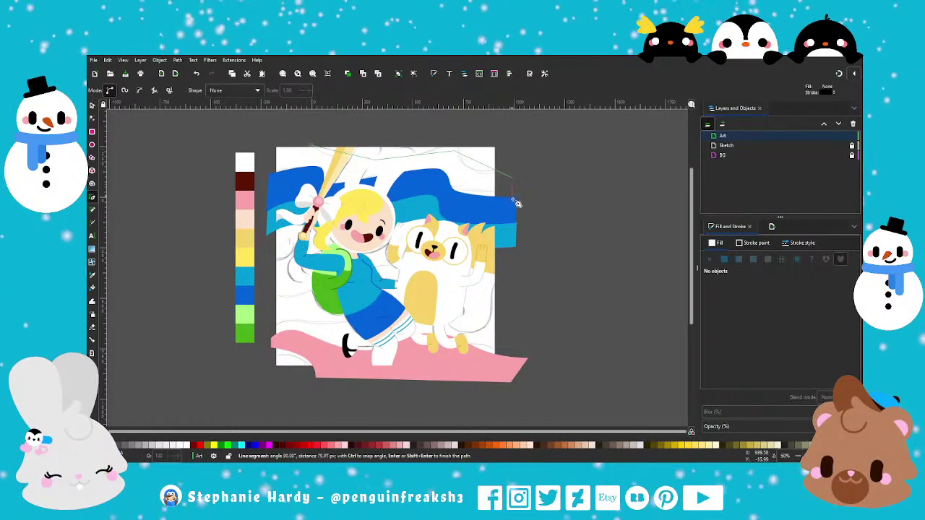
click(267, 191)
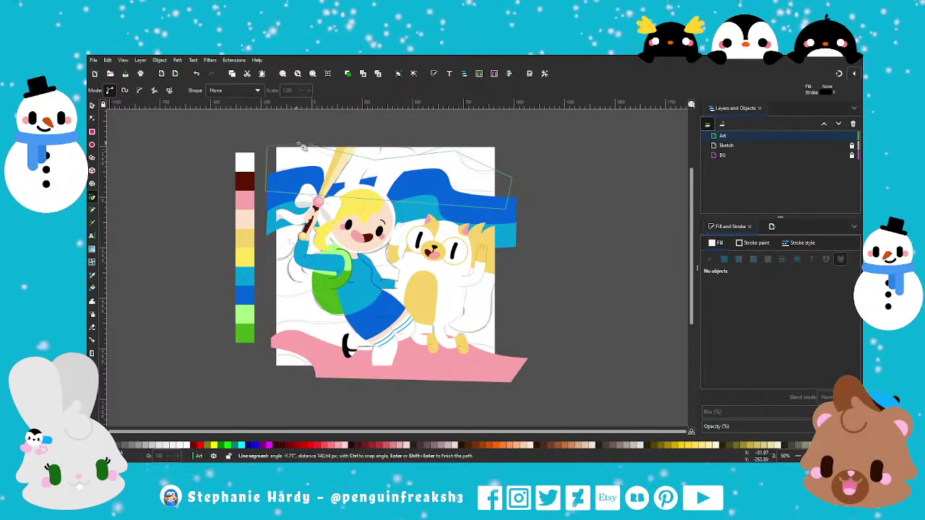
click(266, 147)
click(313, 148)
Step: Bend the new shape's top edge into waves, lower it behind the flags, and fill it blue
click(93, 119)
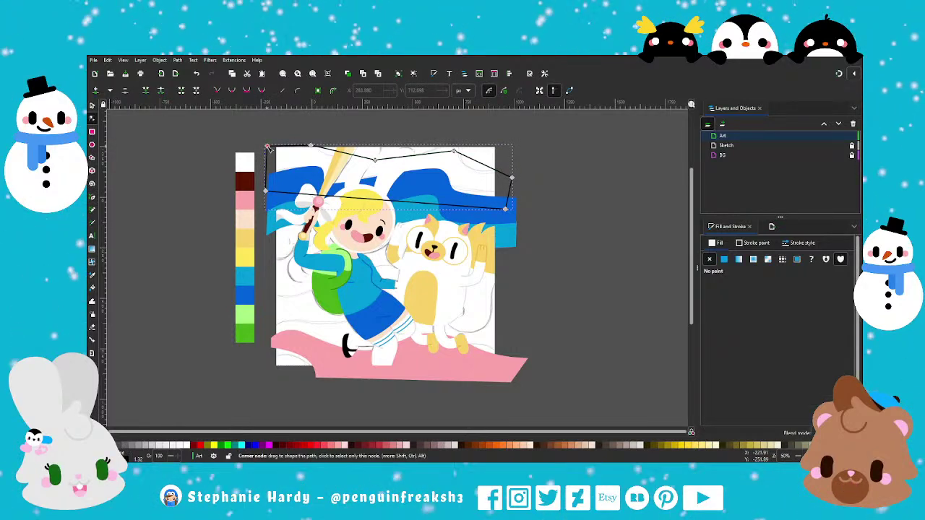
drag(267, 147, 268, 138)
mouse_move(474, 179)
mouse_down()
mouse_move(490, 179)
mouse_move(474, 162)
mouse_up()
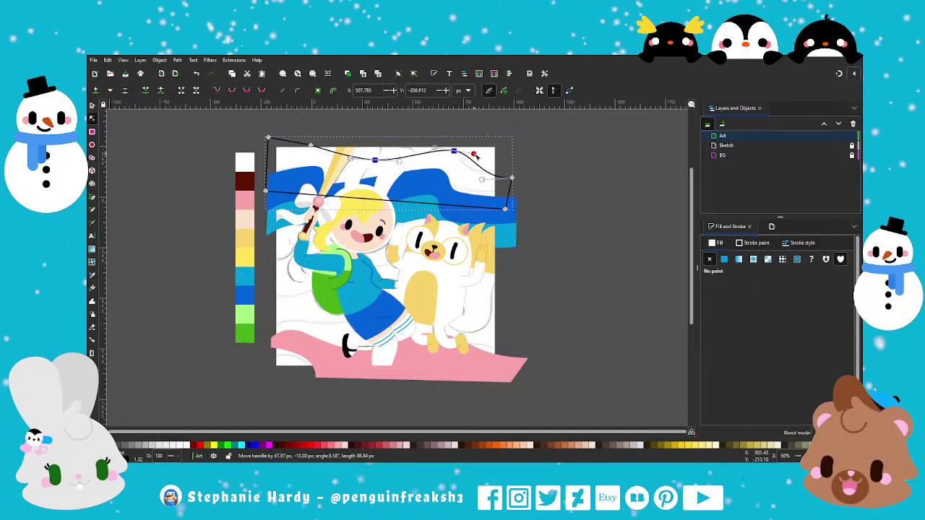
drag(376, 160, 360, 162)
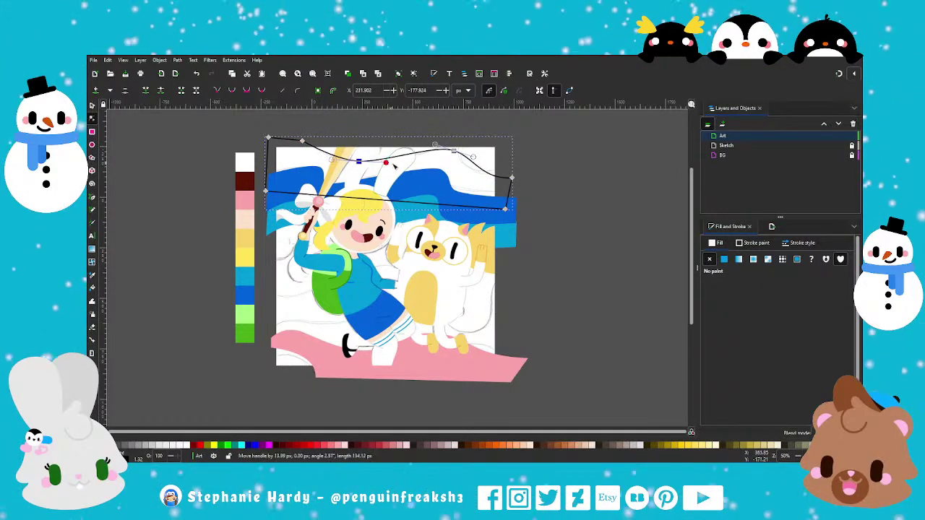
key(s)
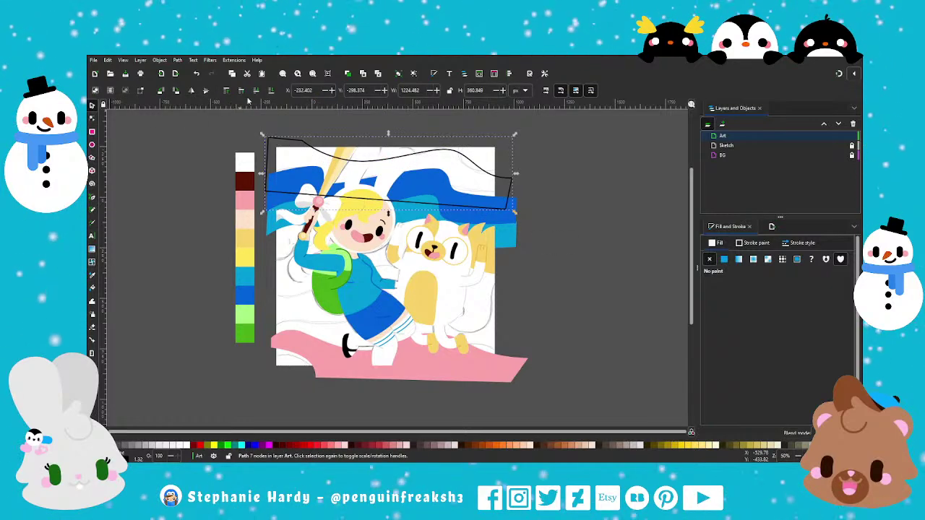
click(270, 90)
click(724, 259)
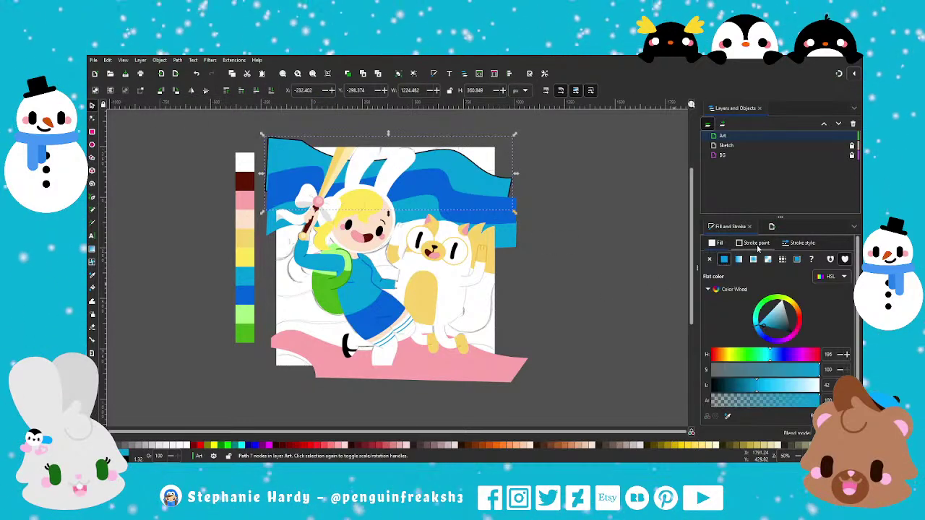
click(92, 198)
Step: Turn the blue flag stripe lavender purple on the Fill colour wheel
key(s)
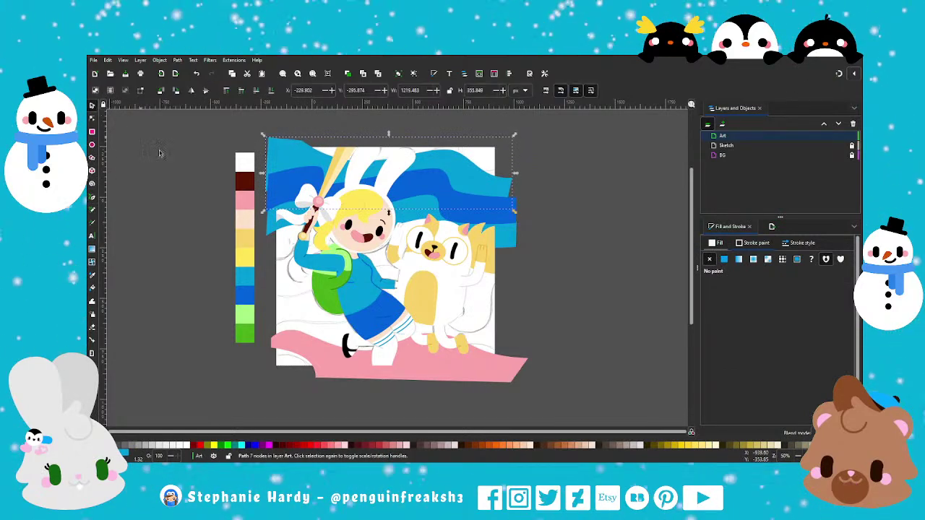
click(525, 271)
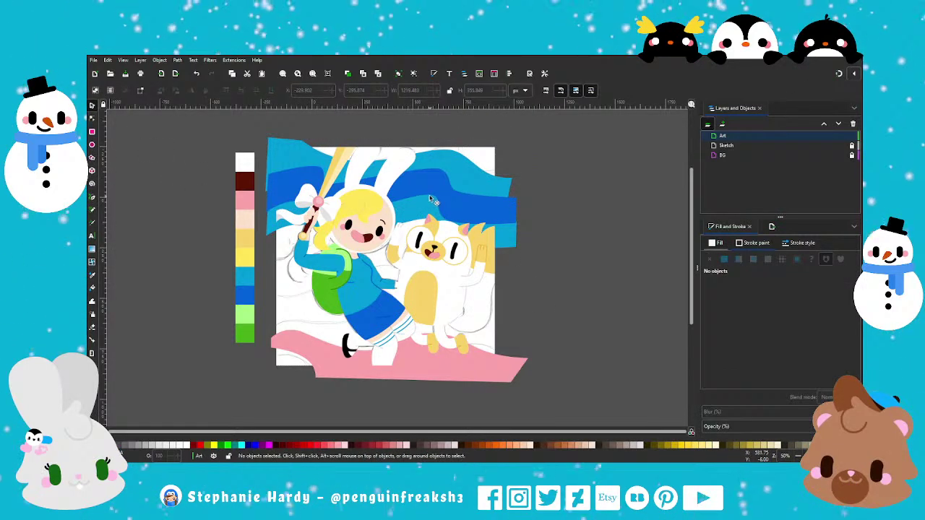
scroll(430, 200, down, 2)
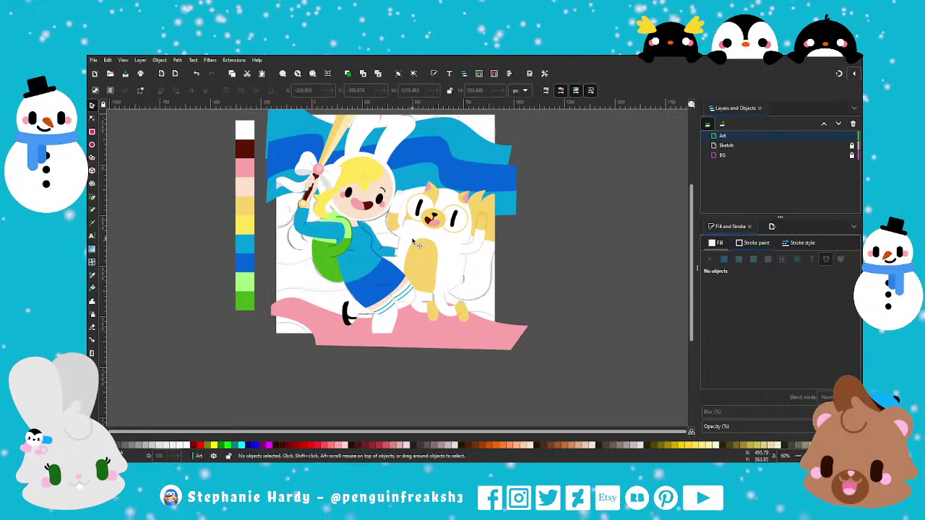
scroll(418, 242, up, 2)
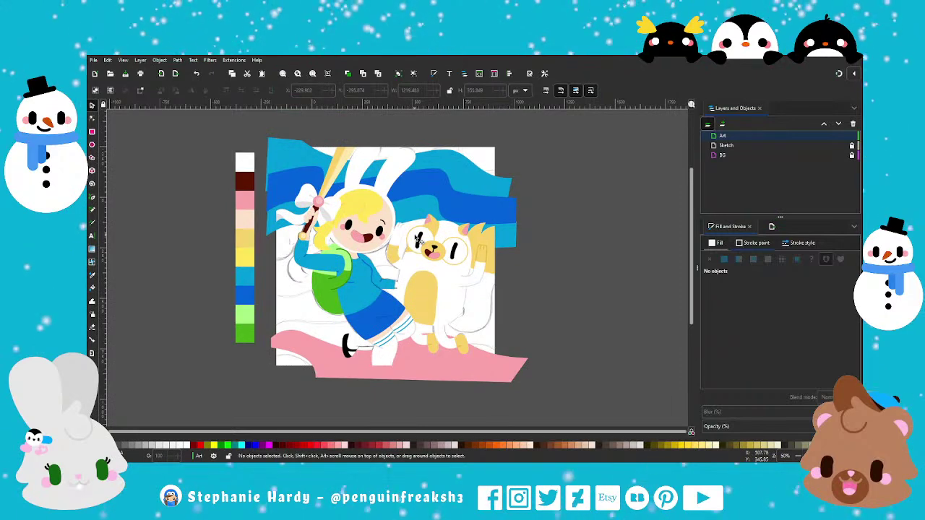
click(502, 217)
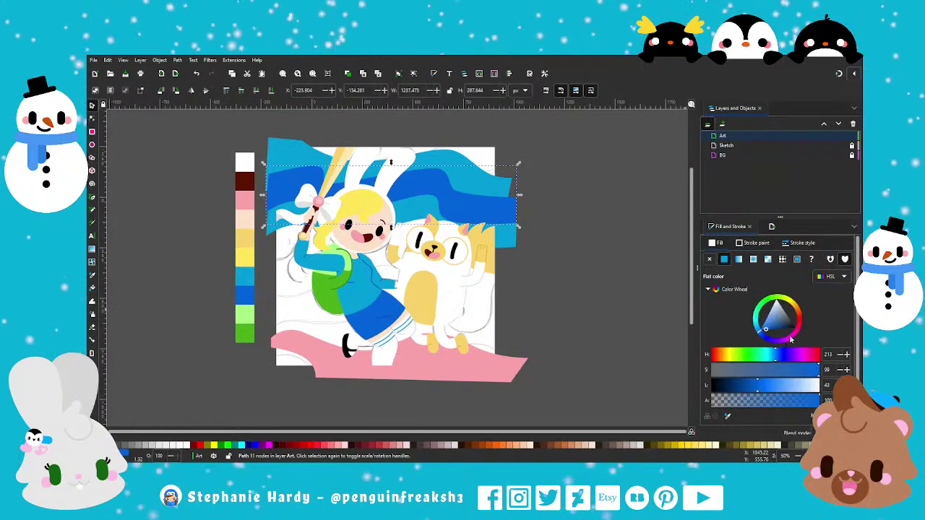
click(777, 344)
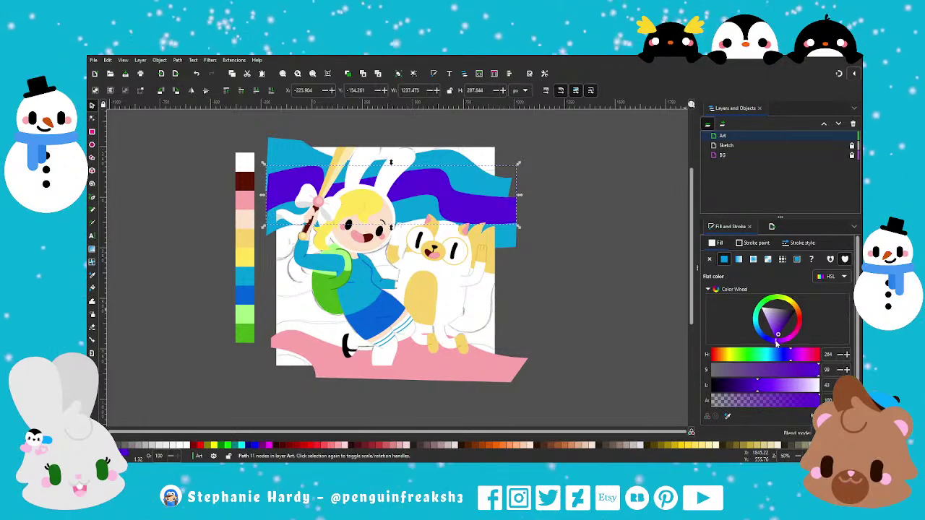
mouse_move(777, 344)
mouse_down()
mouse_move(766, 330)
mouse_move(779, 345)
mouse_up()
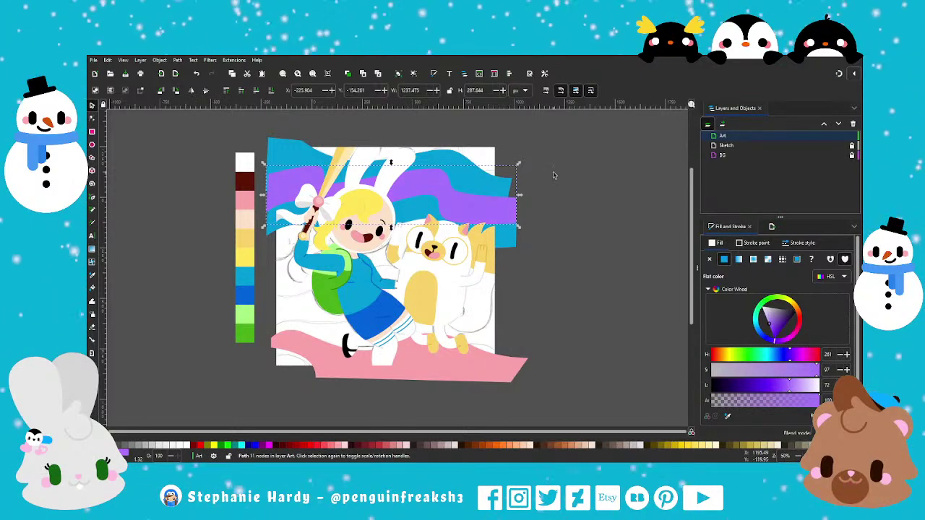
Step: Make the top flag piece lavender and paste that style onto the blue band below
key(Tab)
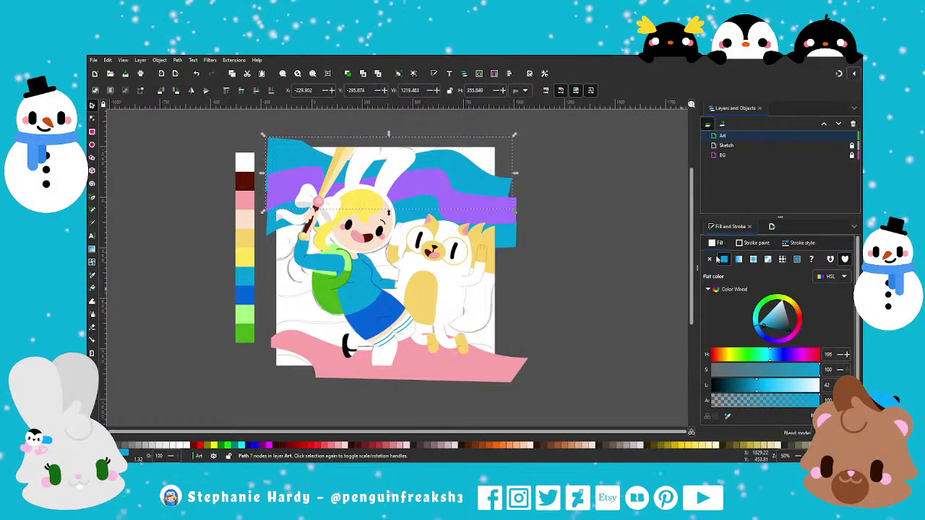
click(773, 339)
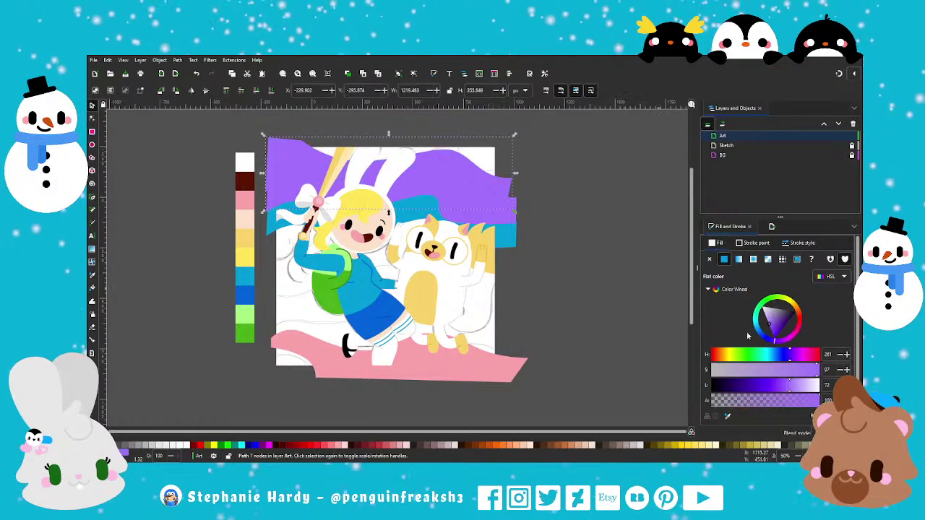
click(772, 328)
drag(771, 328, 771, 329)
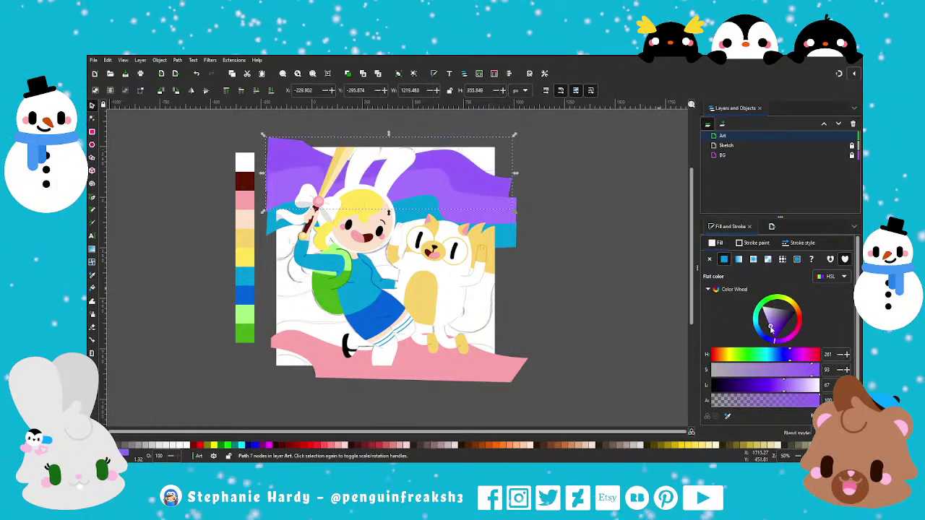
click(511, 246)
key(ctrl+shift+v)
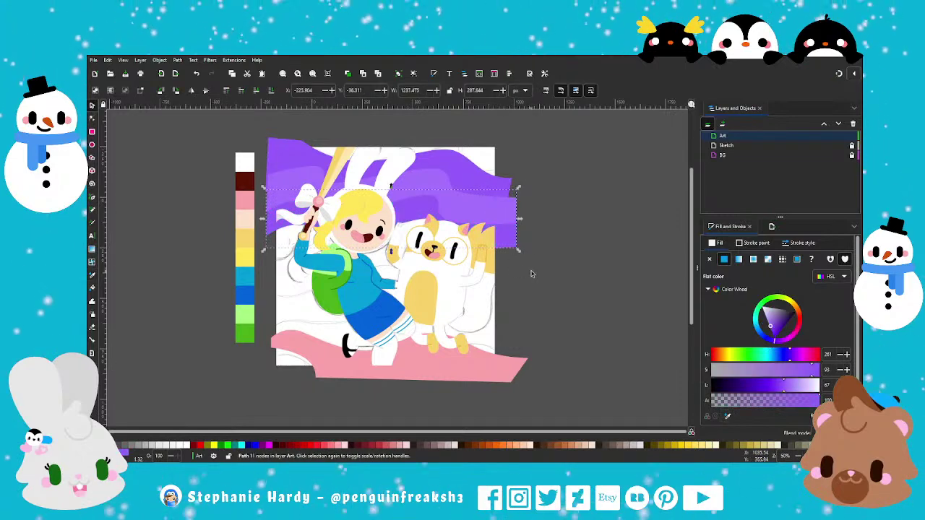
click(538, 273)
Step: Colour the pink ground shape lavender by sampling the banner with the Dropper
scroll(537, 272, down, 2)
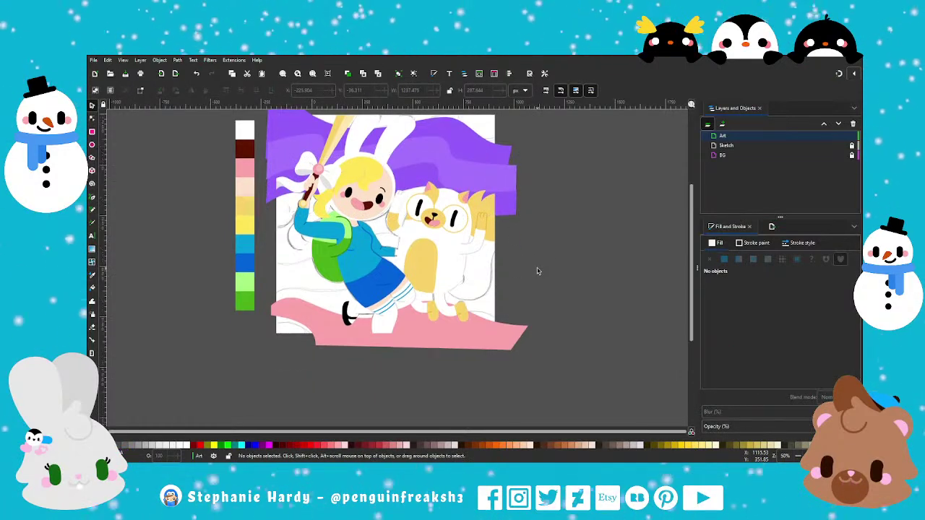
click(523, 342)
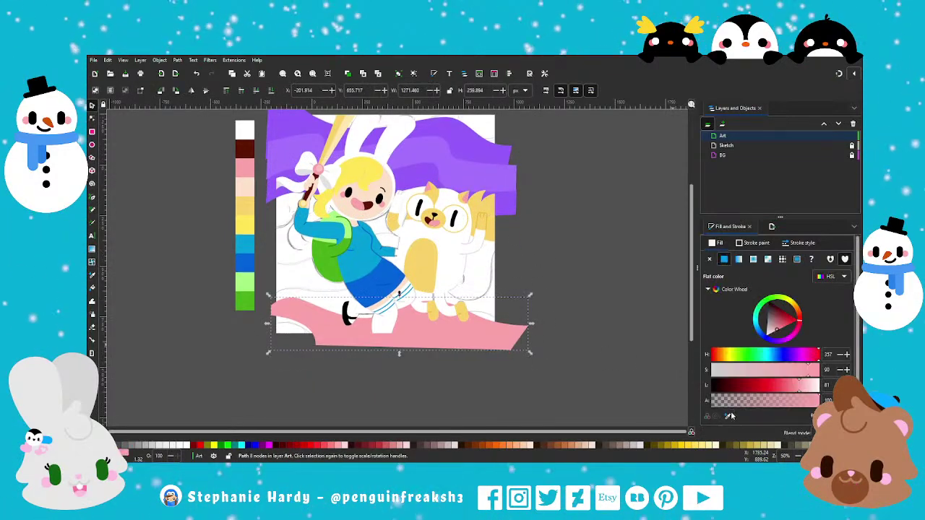
key(d)
click(509, 206)
key(s)
click(535, 287)
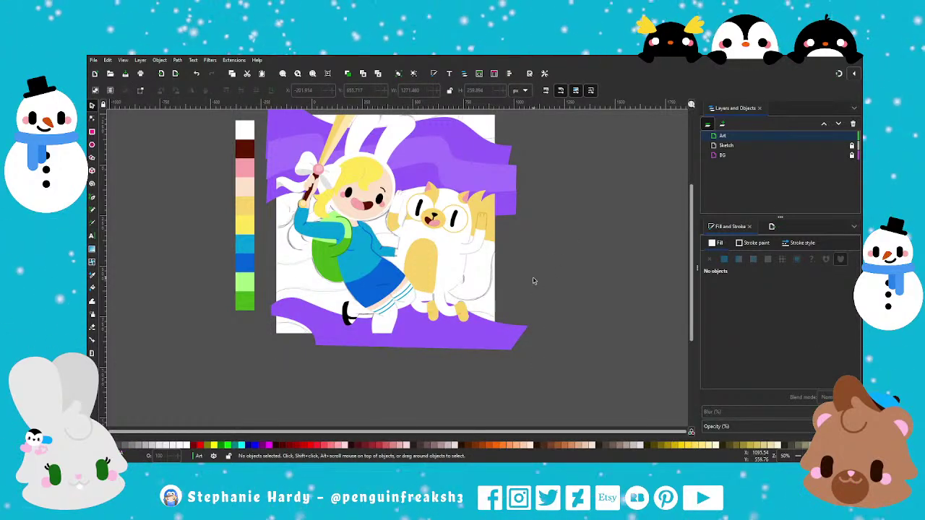
scroll(533, 281, up, 1)
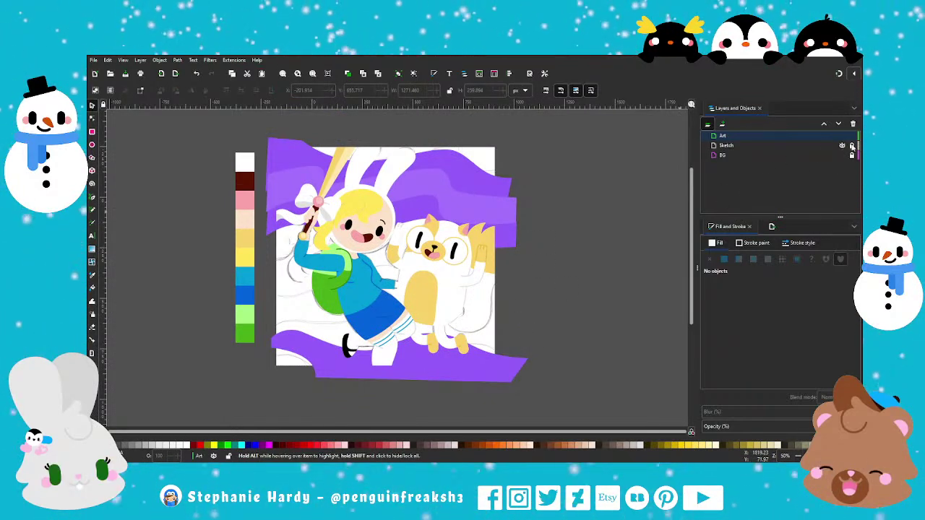
Step: Hide the Sketch layer and fill the BG rectangle with lavender HSL 261/97/72
click(842, 145)
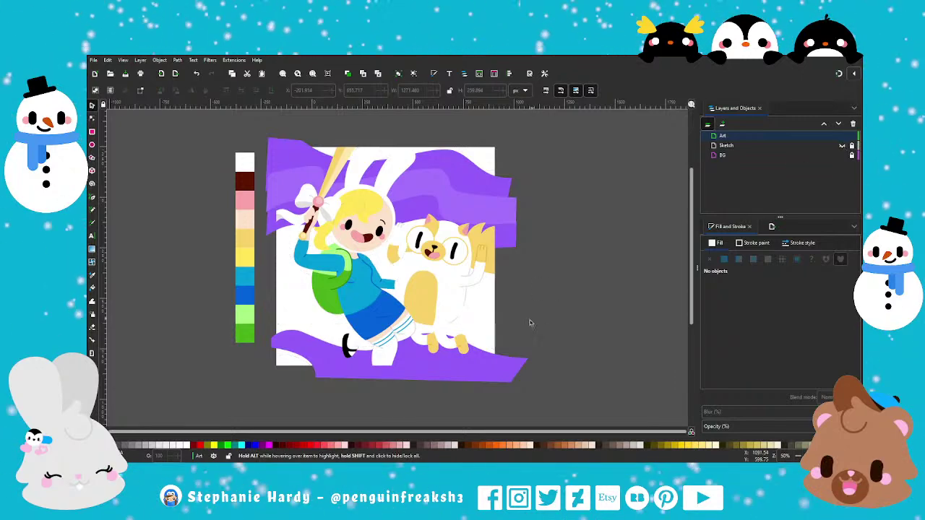
click(452, 318)
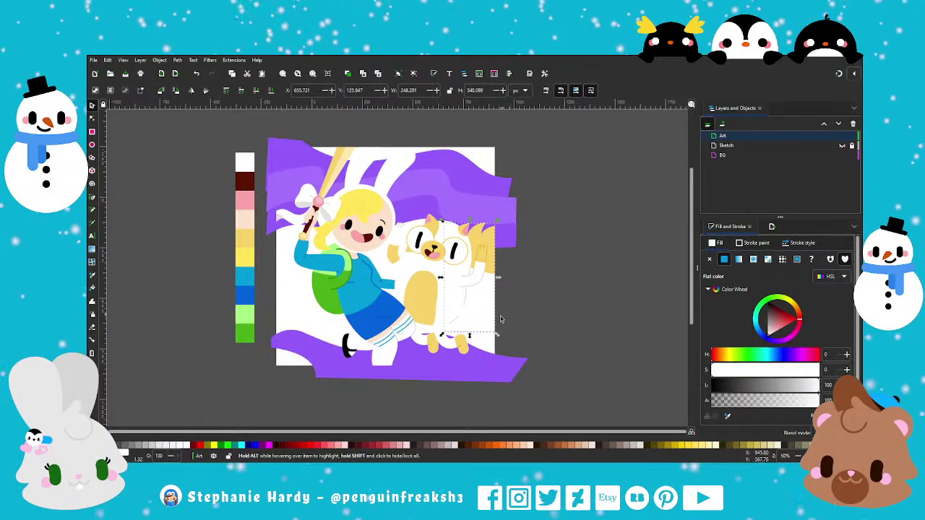
click(467, 332)
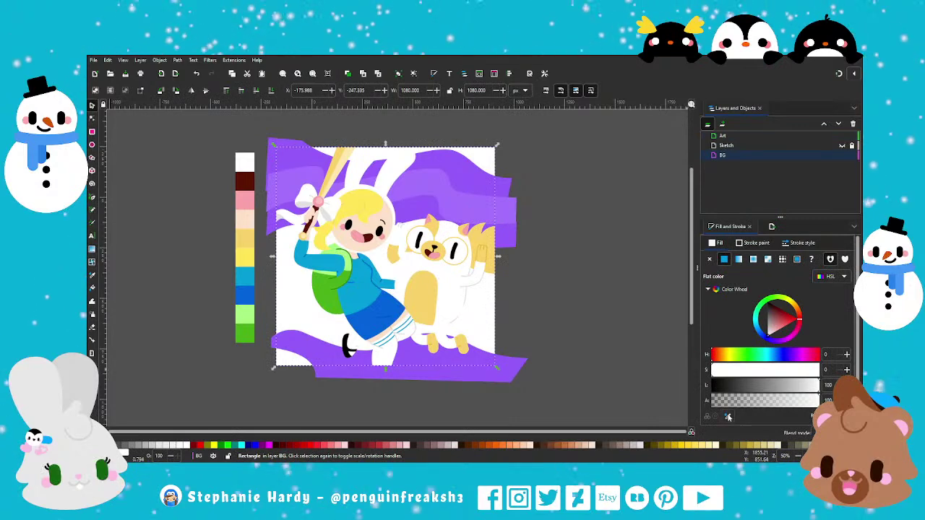
click(728, 417)
click(510, 231)
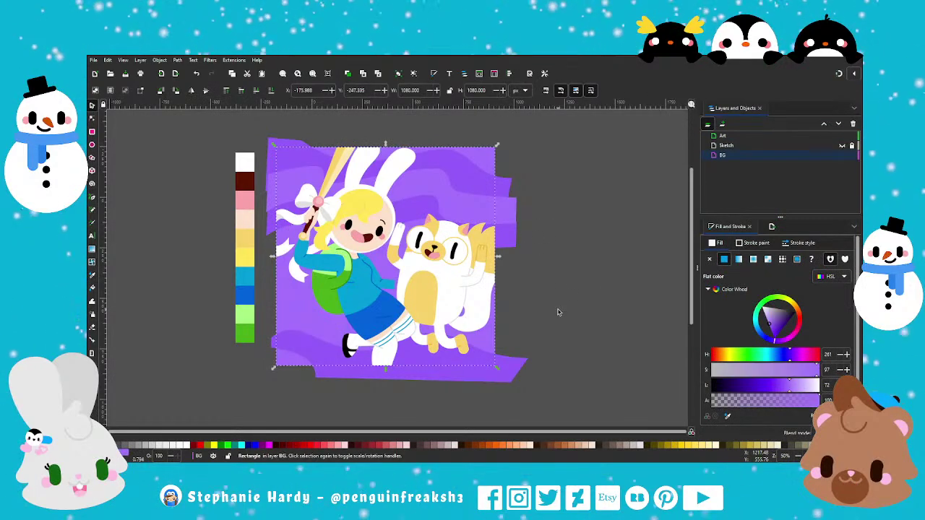
click(578, 283)
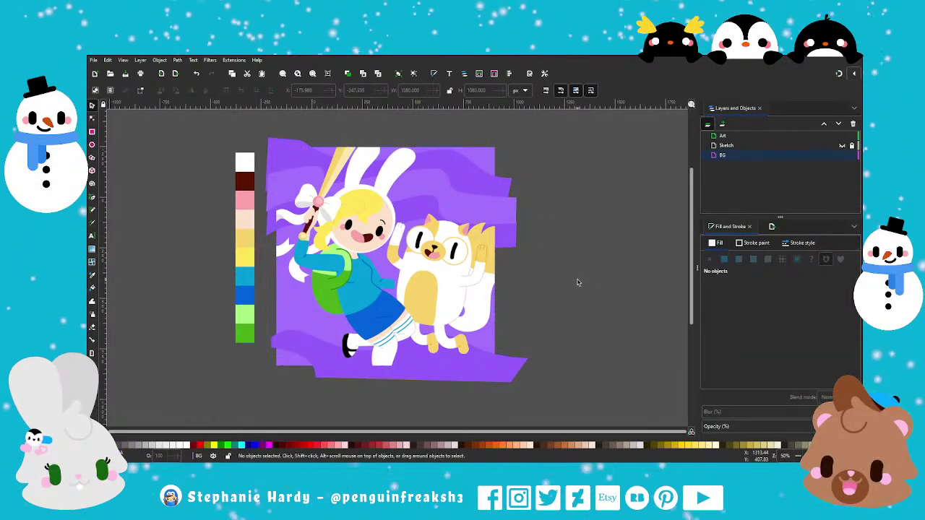
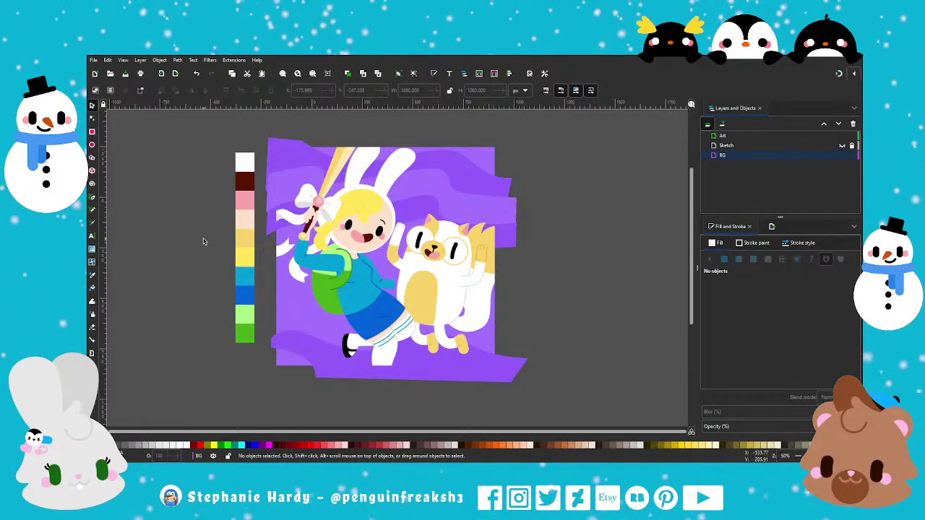
Step: Move one purple streak lower in the picture and send it behind the characters
click(436, 197)
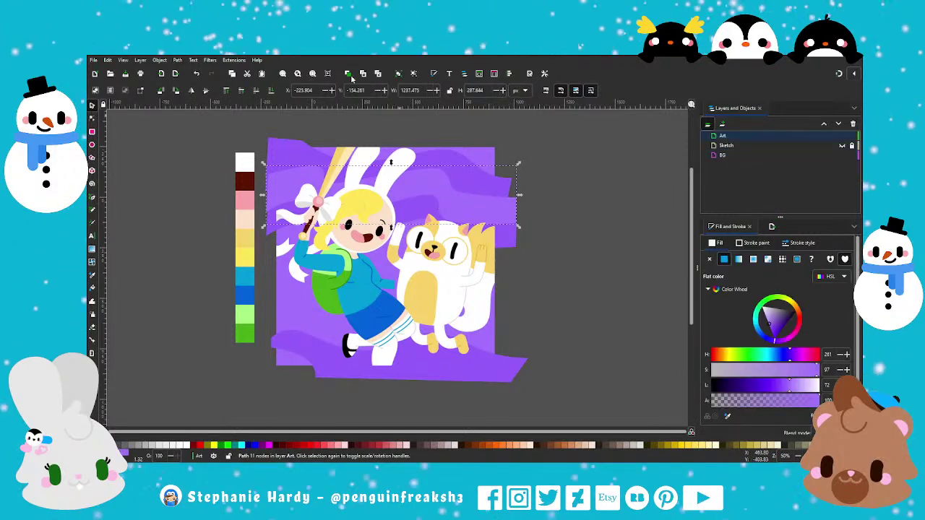
drag(417, 192, 416, 286)
key(End)
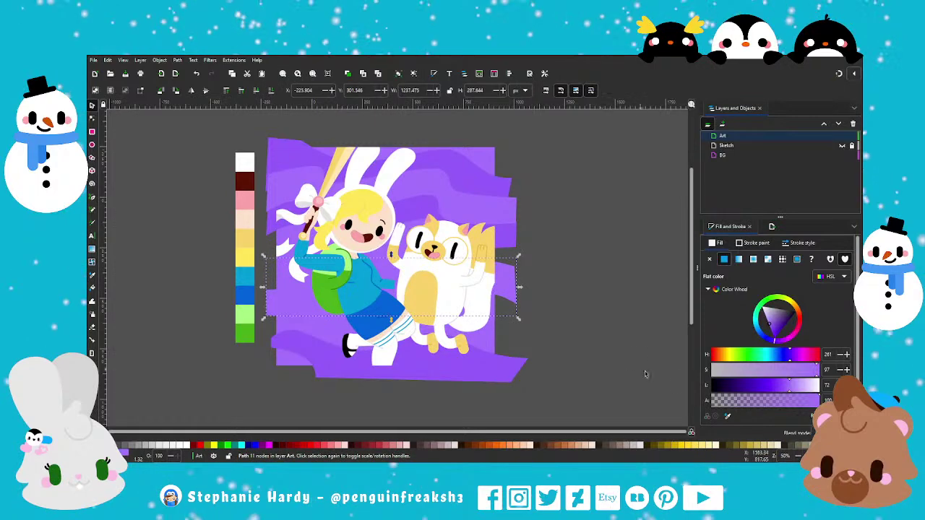
click(533, 244)
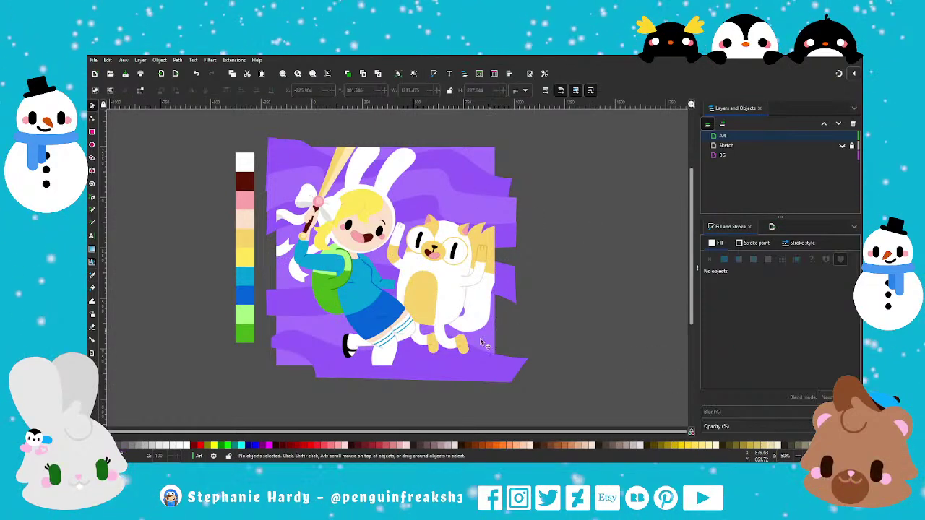
Step: Reposition a second purple streak across Fionna's legs, stacked behind her legs and Cake
drag(300, 310, 300, 280)
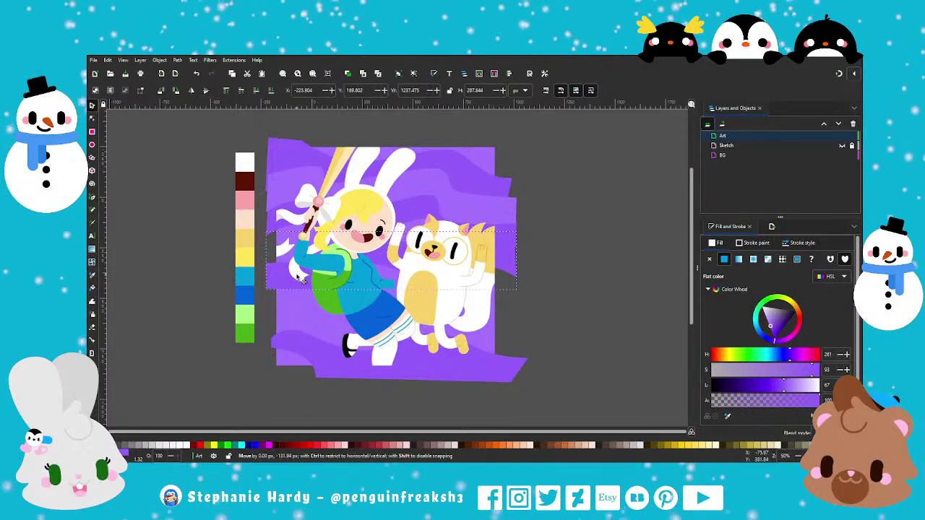
drag(300, 280, 300, 275)
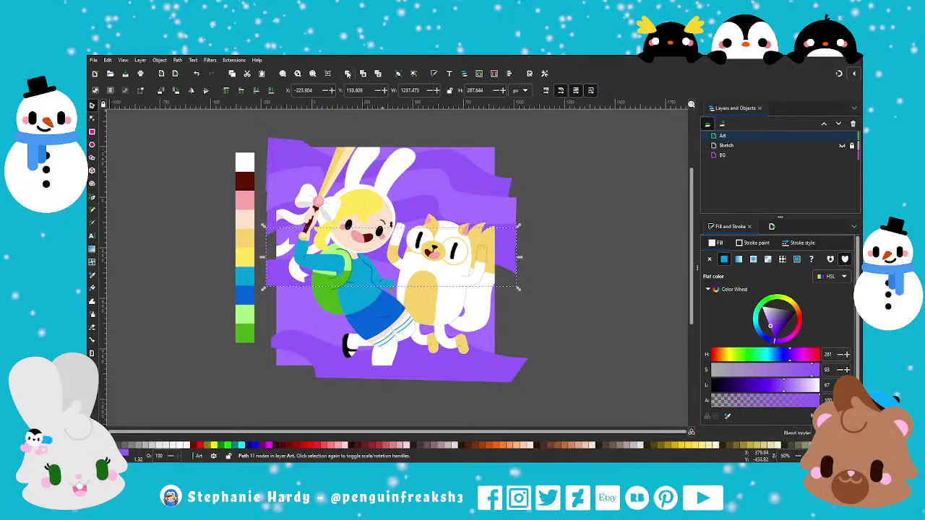
key(Home)
key(Page_Down)
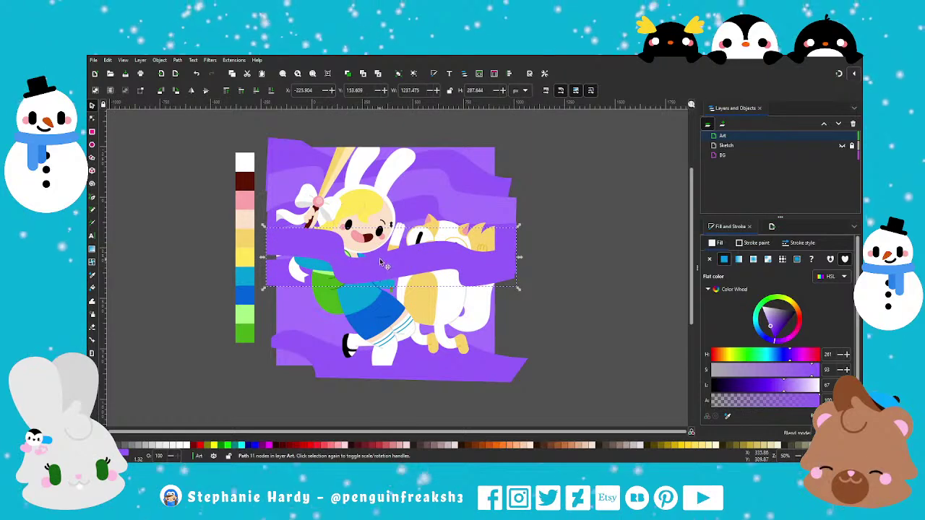
drag(379, 261, 376, 330)
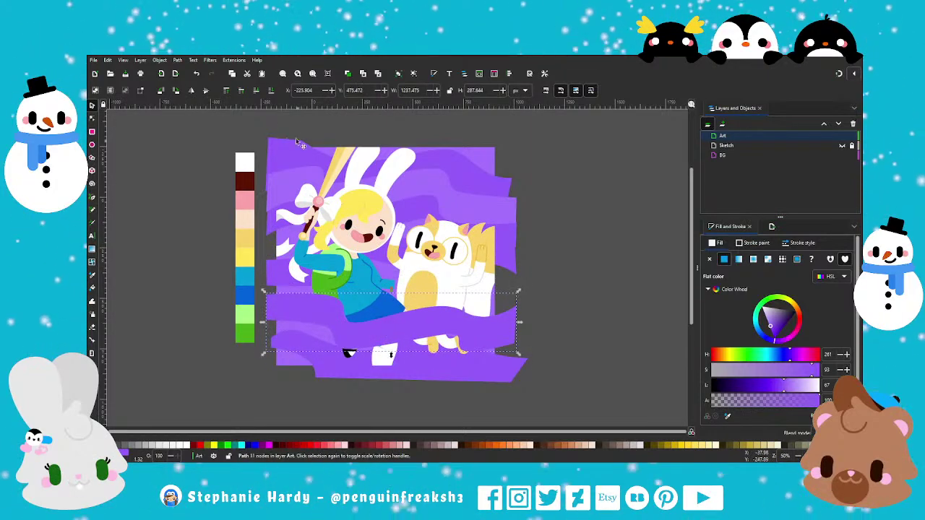
click(257, 92)
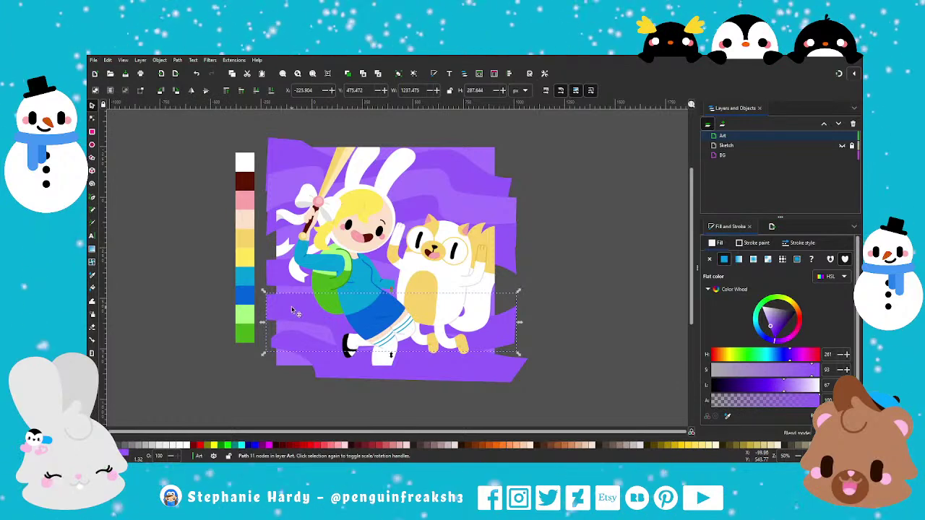
drag(295, 311, 300, 284)
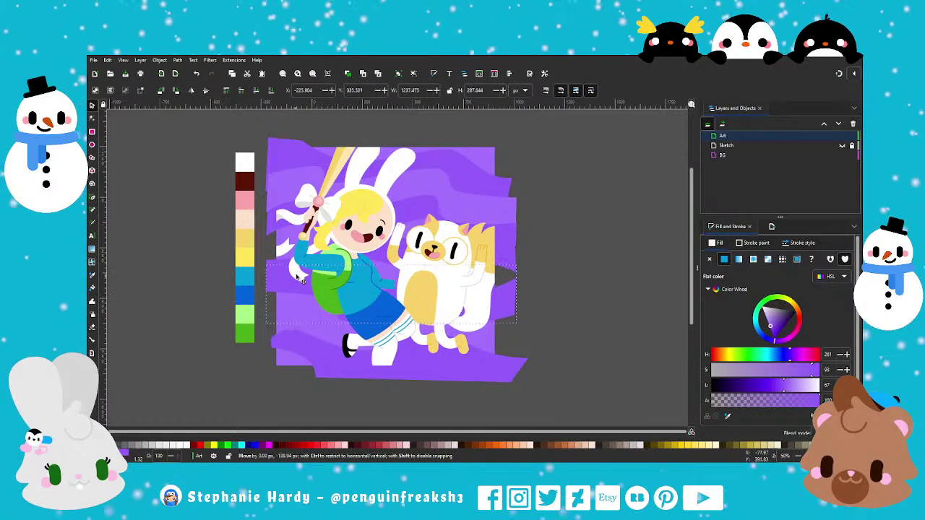
Step: Zoom in and draw a closed four-corner Pen shape at the end of Fionna's blue sleeve
click(647, 329)
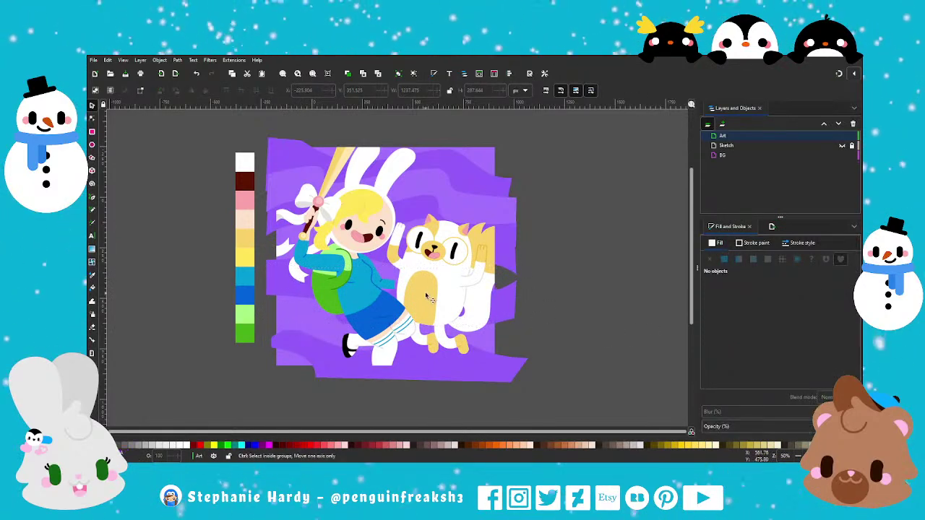
ctrl+scroll(354, 267, up, 2)
ctrl+scroll(354, 268, up, 2)
ctrl+scroll(303, 268, up, 2)
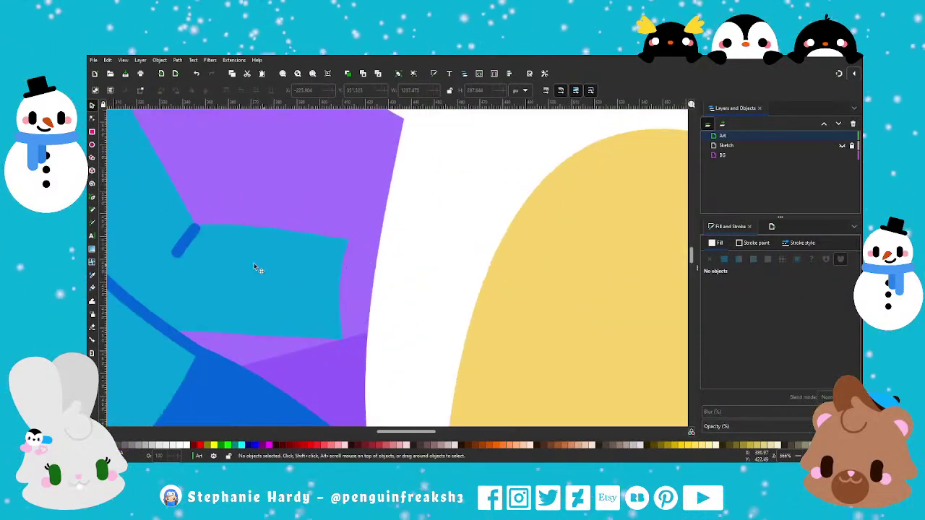
click(92, 196)
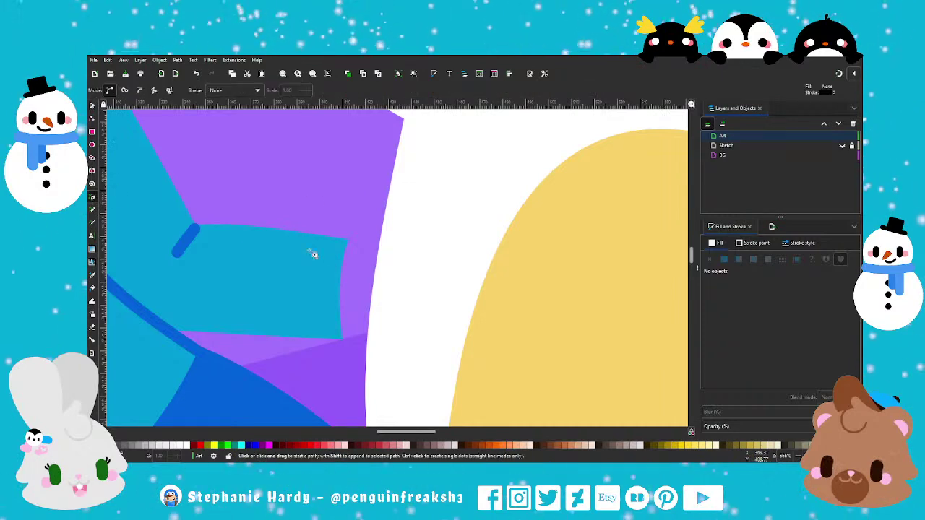
click(346, 241)
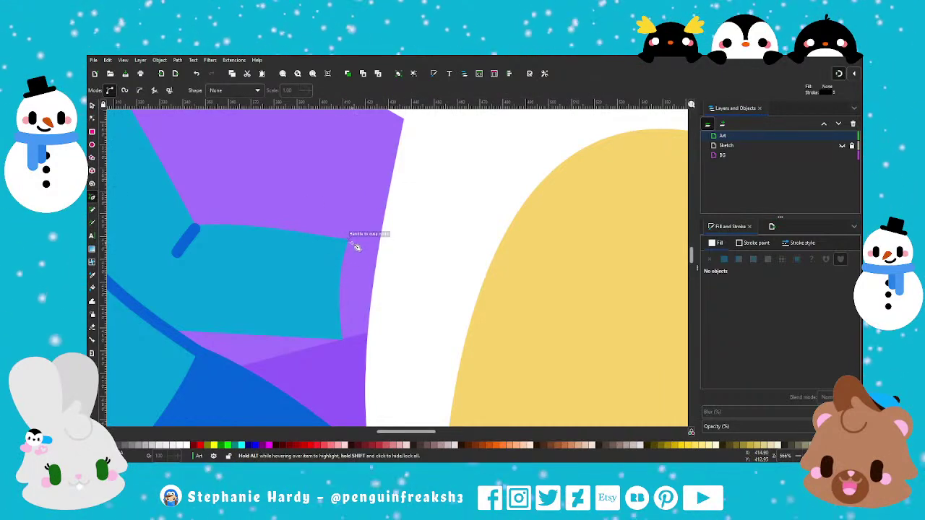
click(407, 242)
click(395, 340)
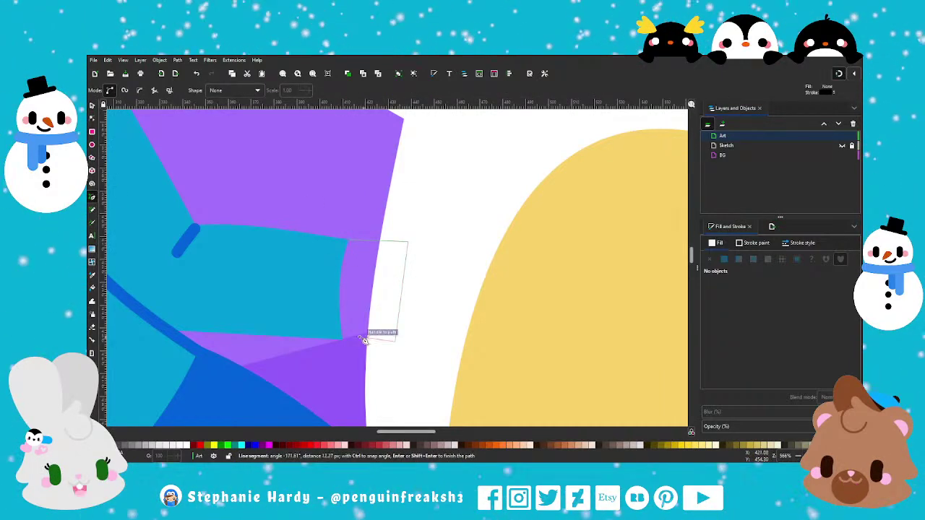
click(343, 338)
click(350, 247)
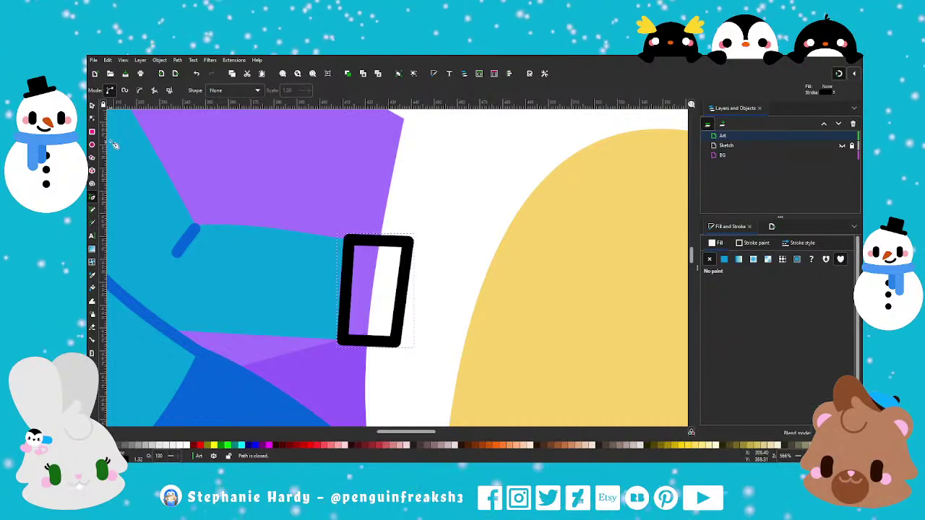
Step: Curve the shape's left edge and give it a flat pale peach skin fill
key(n)
drag(349, 292, 318, 300)
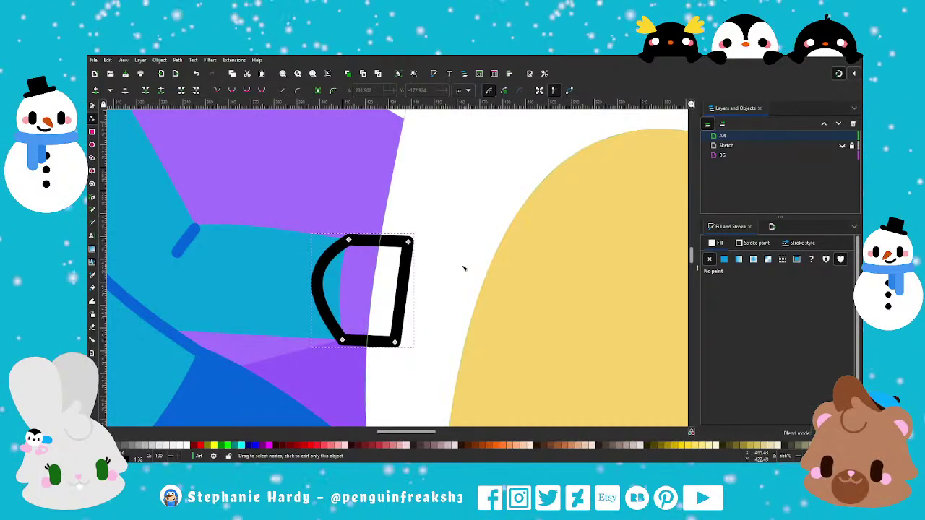
scroll(437, 271, down, 3)
key(s)
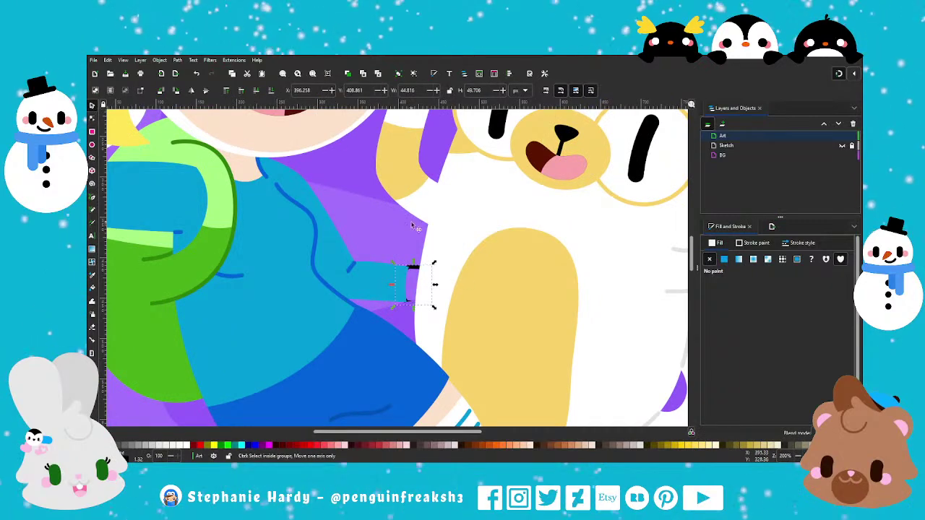
scroll(470, 275, down, 2)
click(725, 260)
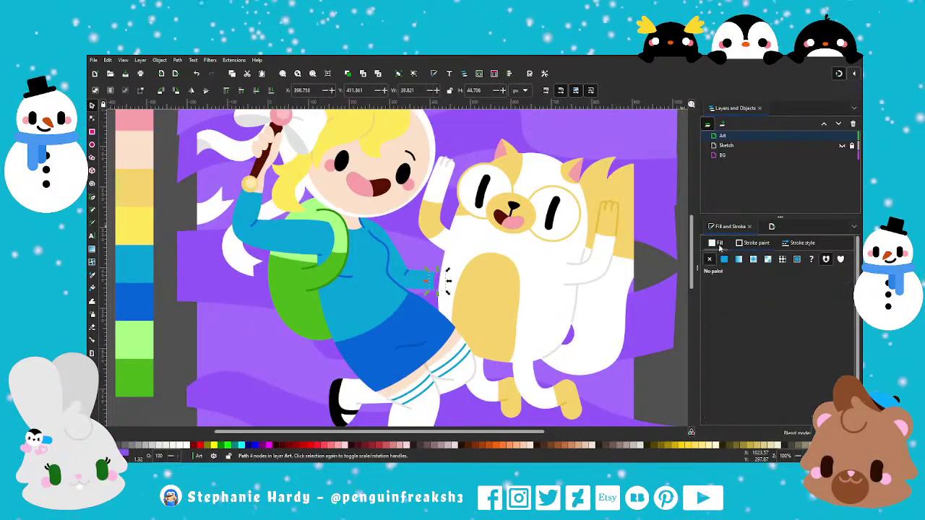
click(727, 418)
click(137, 155)
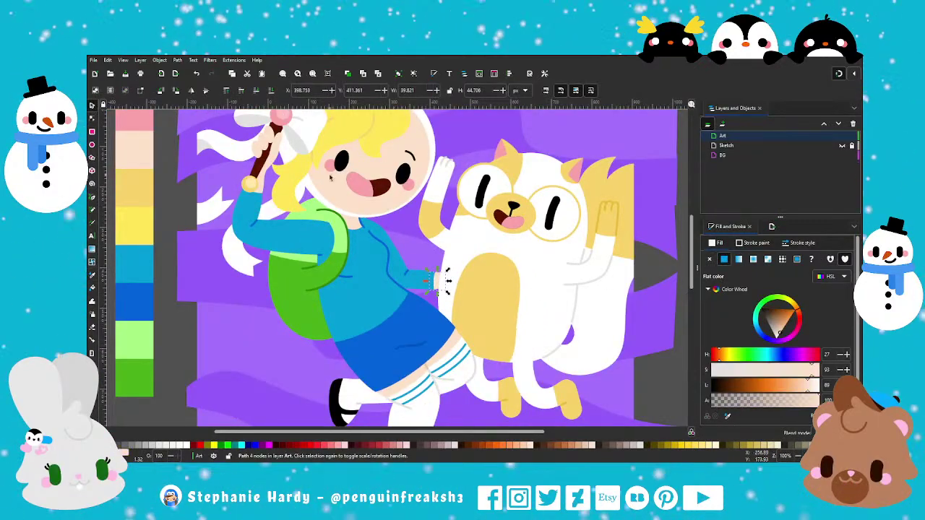
click(161, 177)
Step: Slightly adjust a node of the peach wrist shape, then select the purple background streak
scroll(160, 177, down, 1)
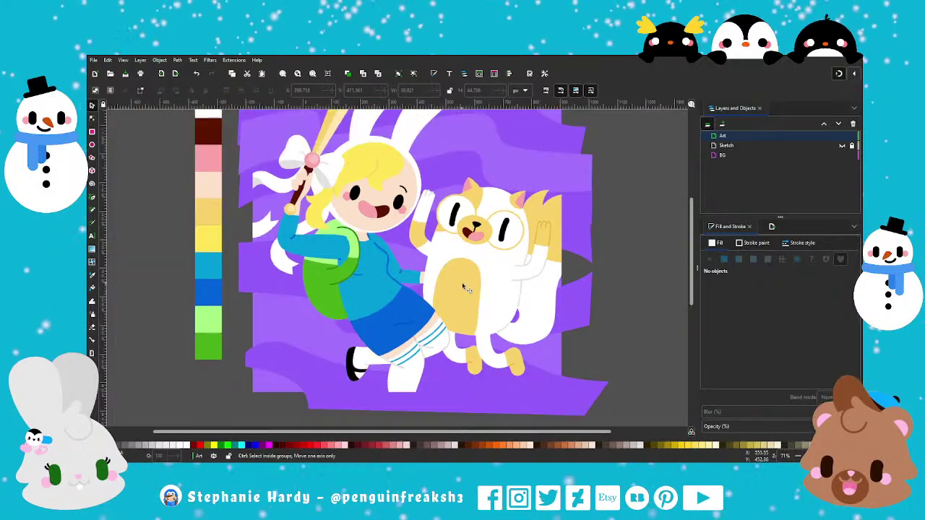
scroll(405, 278, up, 5)
key(n)
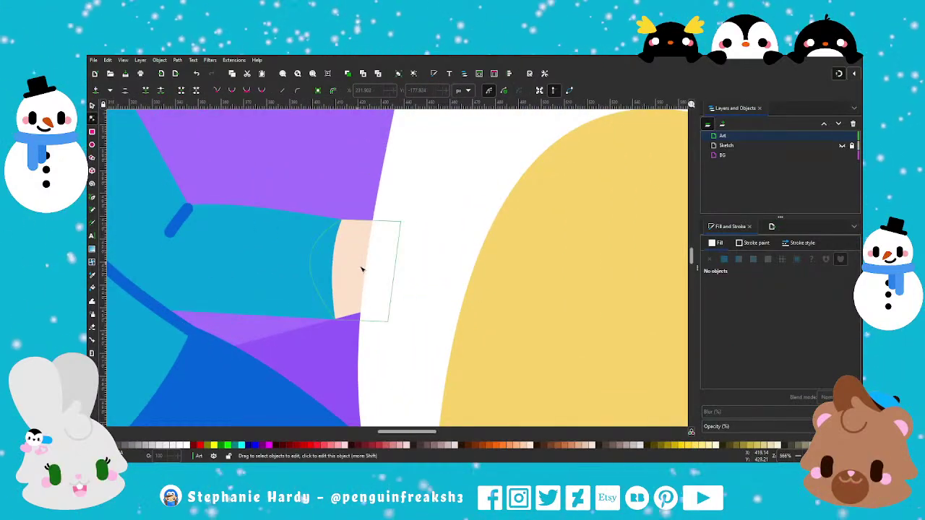
click(393, 318)
drag(391, 321, 391, 324)
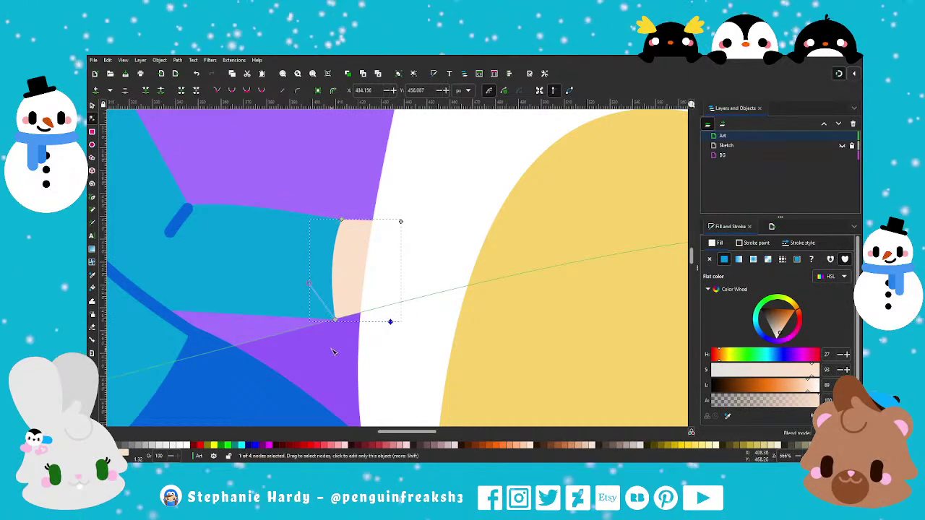
click(239, 336)
scroll(133, 313, down, 2)
Step: Select the upper purple streaks and lower purple band and move them onto the BG layer
key(s)
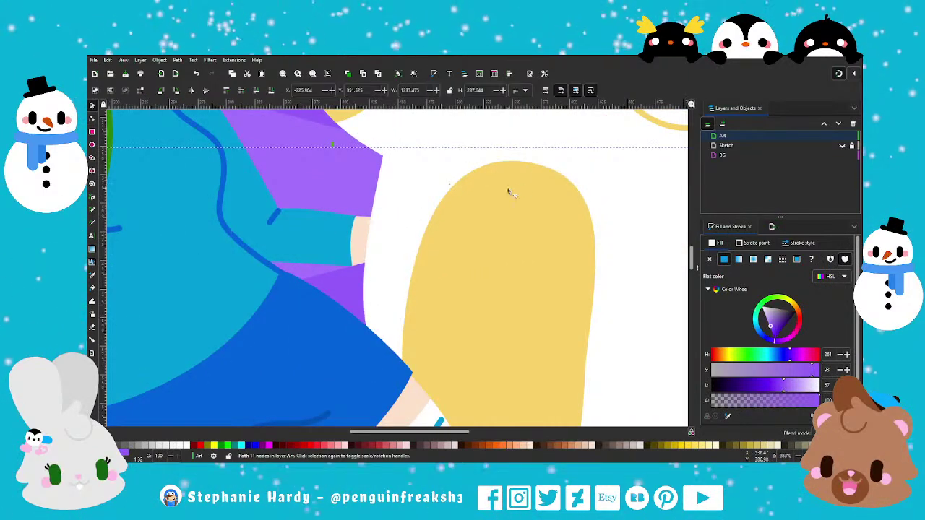
scroll(516, 185, down, 1)
scroll(371, 200, down, 1)
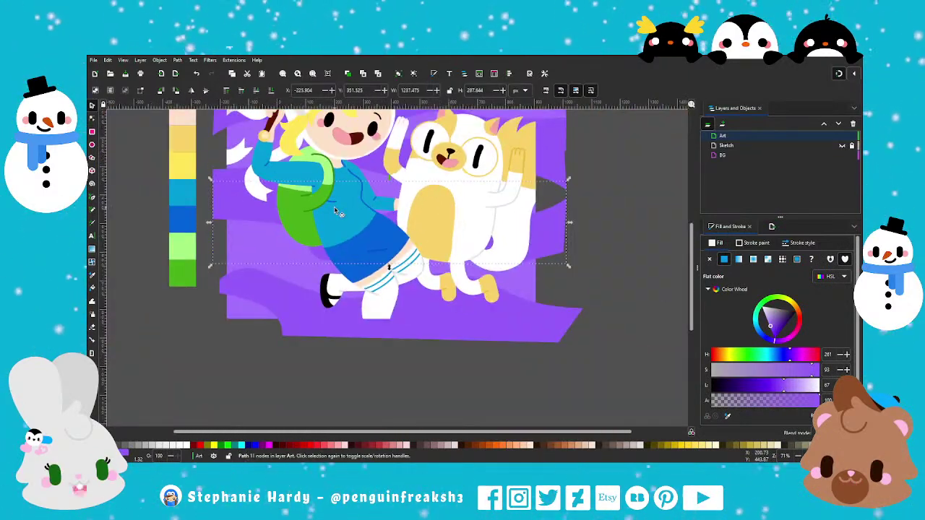
scroll(361, 217, down, 1)
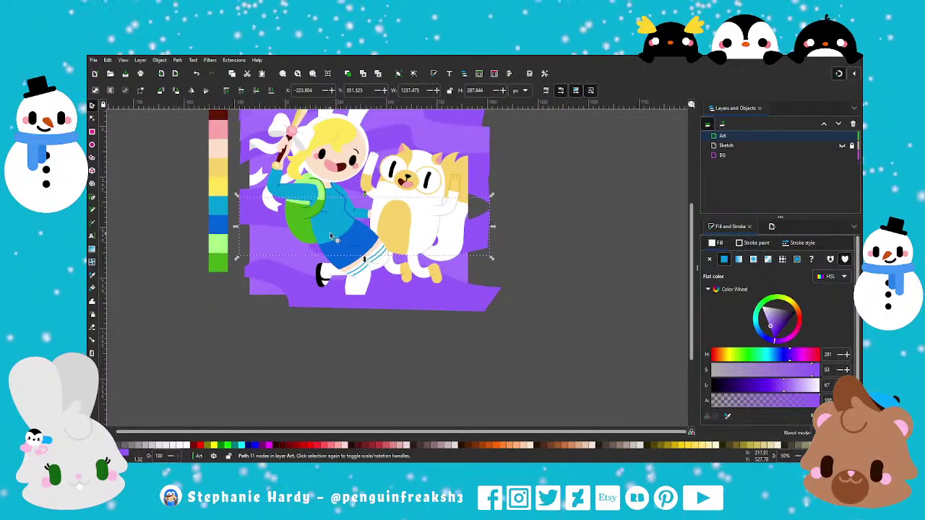
scroll(394, 223, up, 2)
click(394, 223)
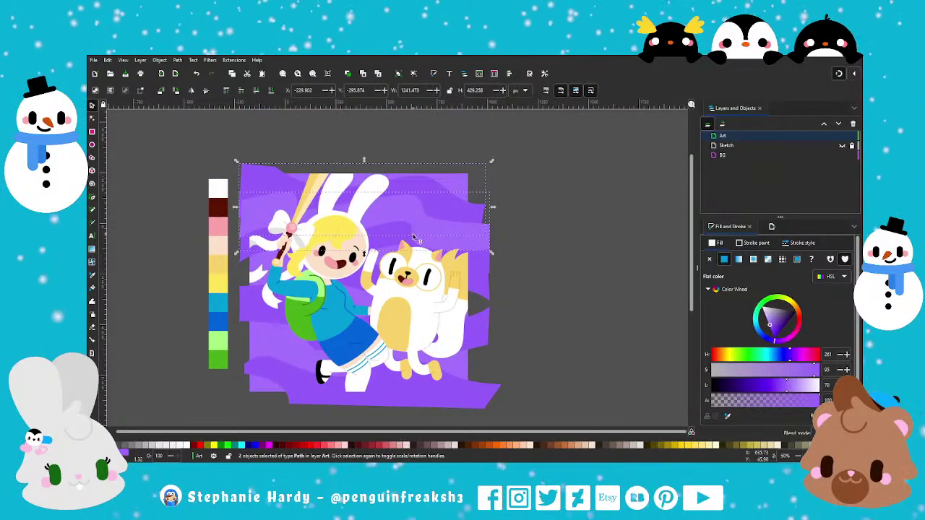
shift+click(477, 397)
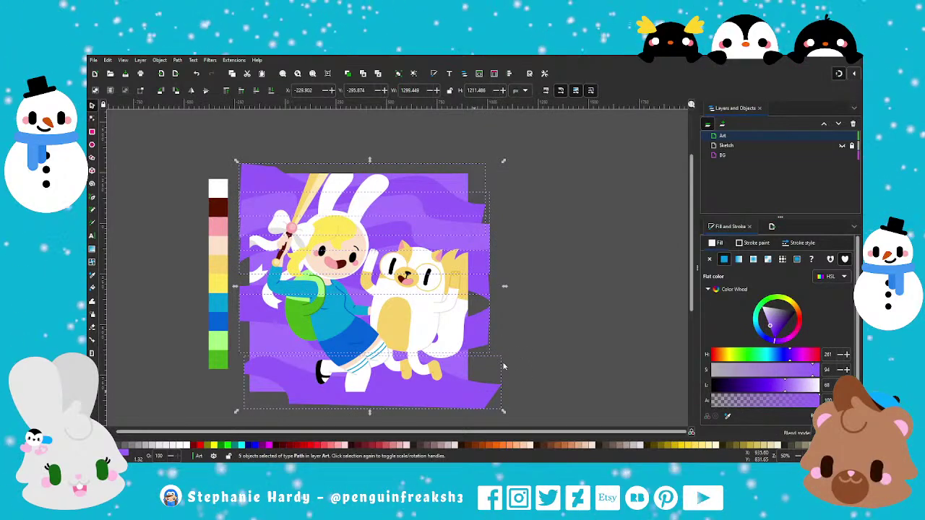
key(ctrl+plus)
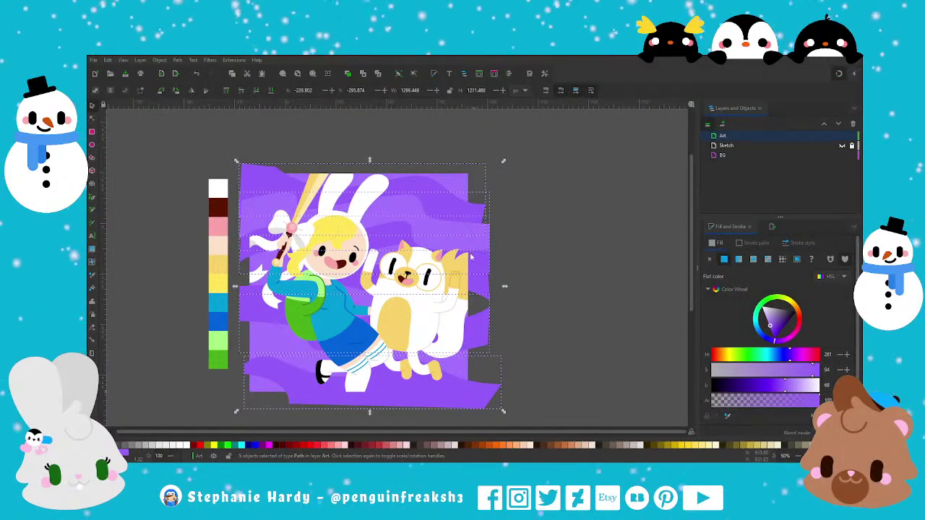
click(522, 273)
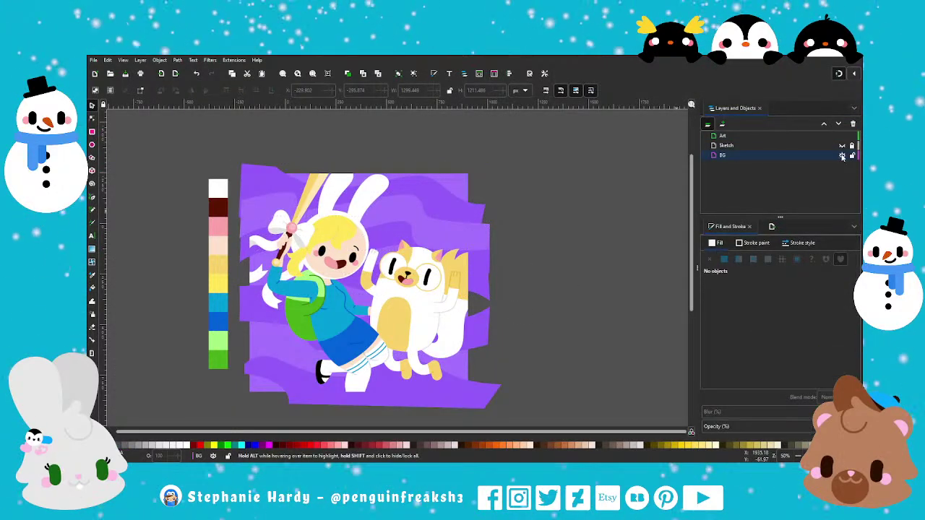
Step: Toggle the BG layer's visibility to check, then select and deselect a purple stripe
click(842, 154)
click(488, 294)
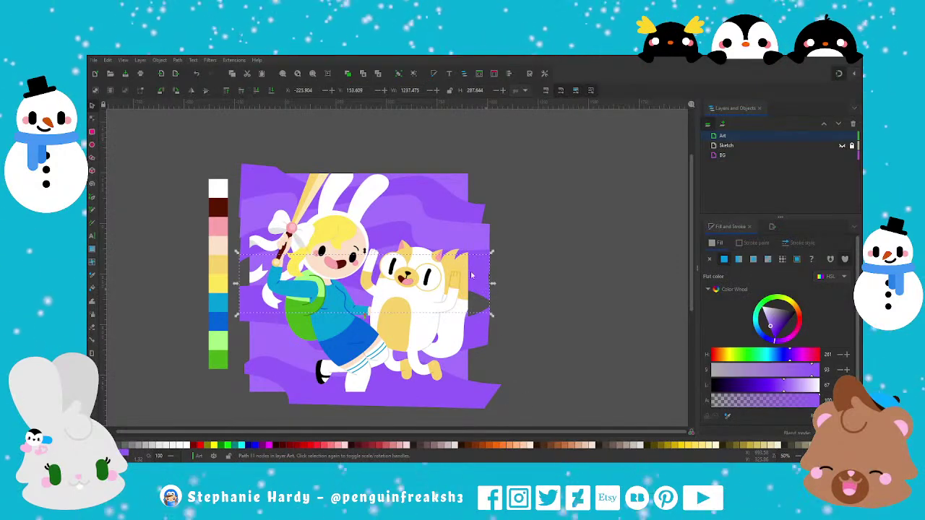
click(604, 300)
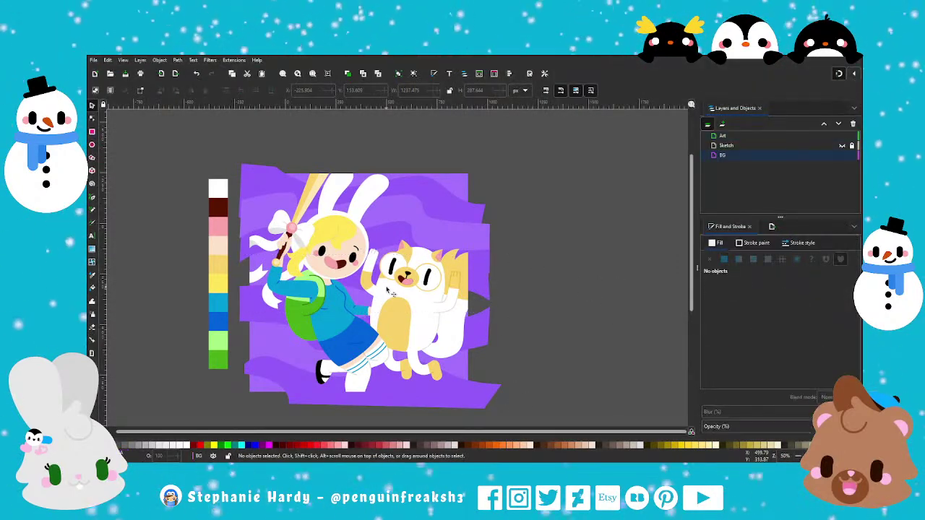
Step: Nudge the top-right node of Fionna's skin-coloured hand shape slightly down
scroll(388, 268, up, 5)
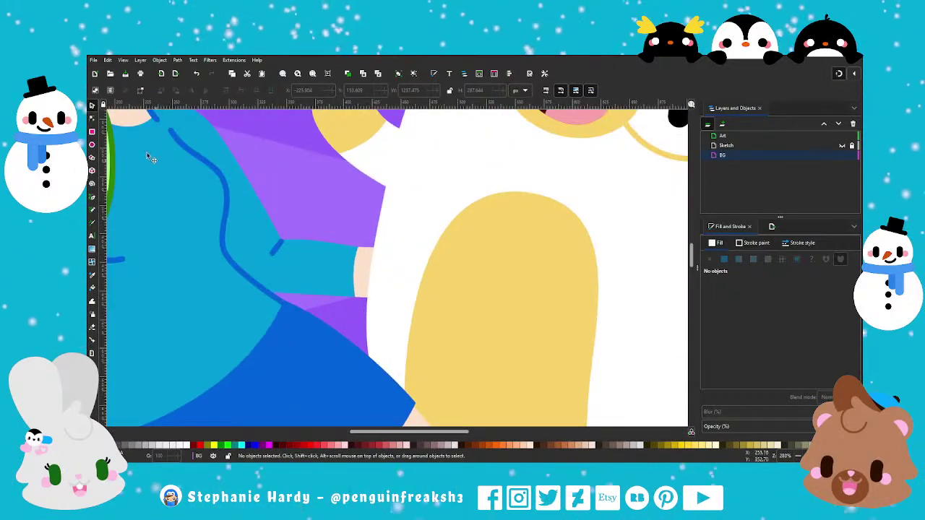
key(n)
scroll(347, 268, down, 2)
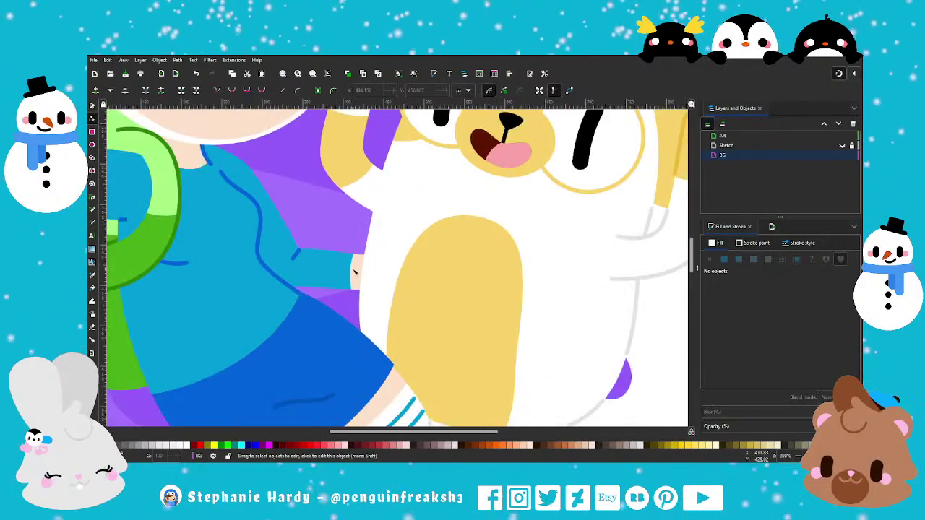
click(356, 269)
scroll(356, 269, up, 2)
click(364, 256)
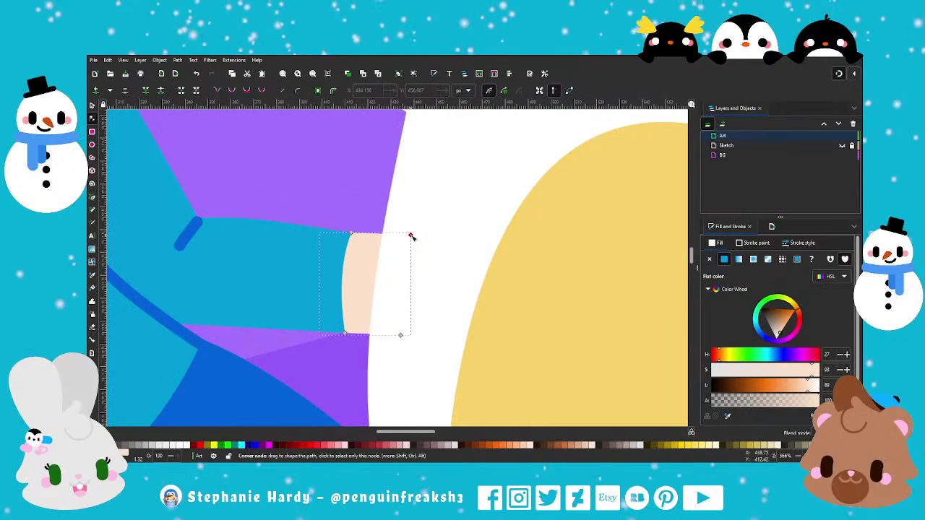
drag(410, 234, 411, 241)
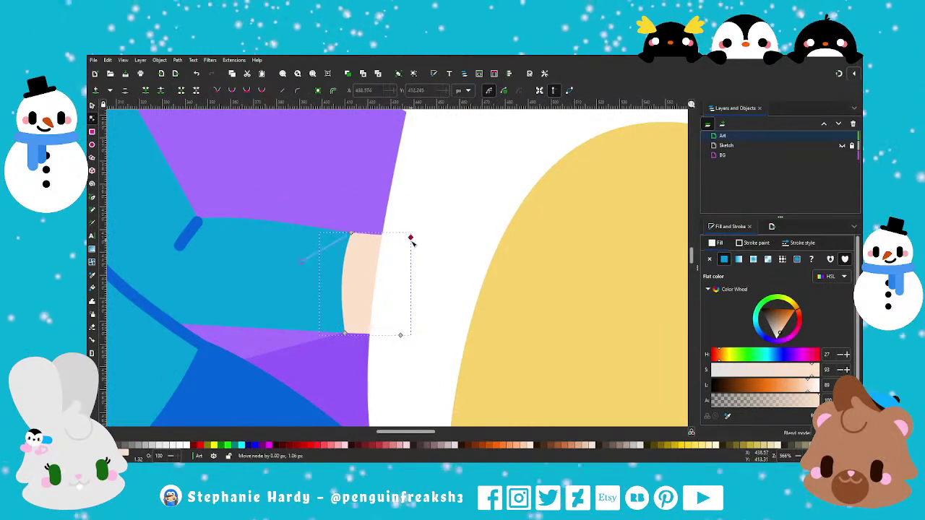
scroll(471, 252, down, 3)
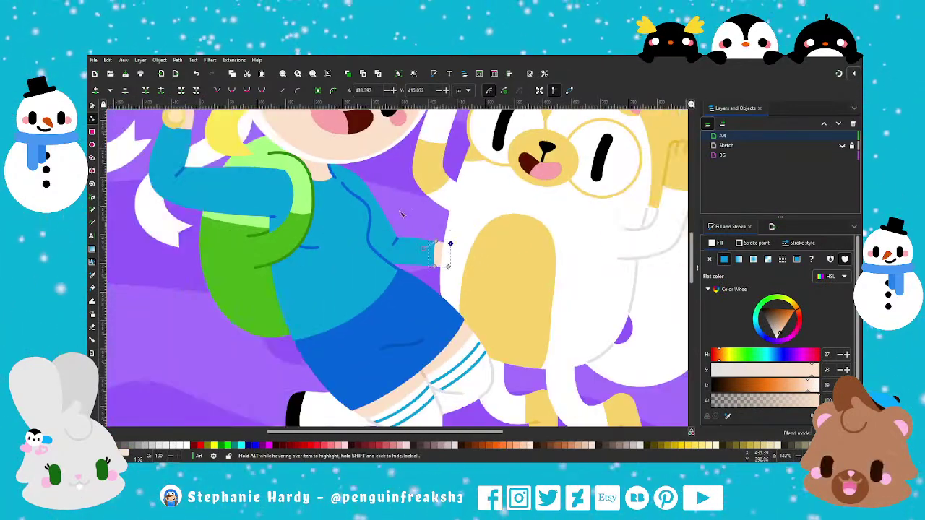
Step: Lock the Art layer and make BG the working layer
key(s)
scroll(352, 244, down, 1)
scroll(352, 244, down, 3)
key(Escape)
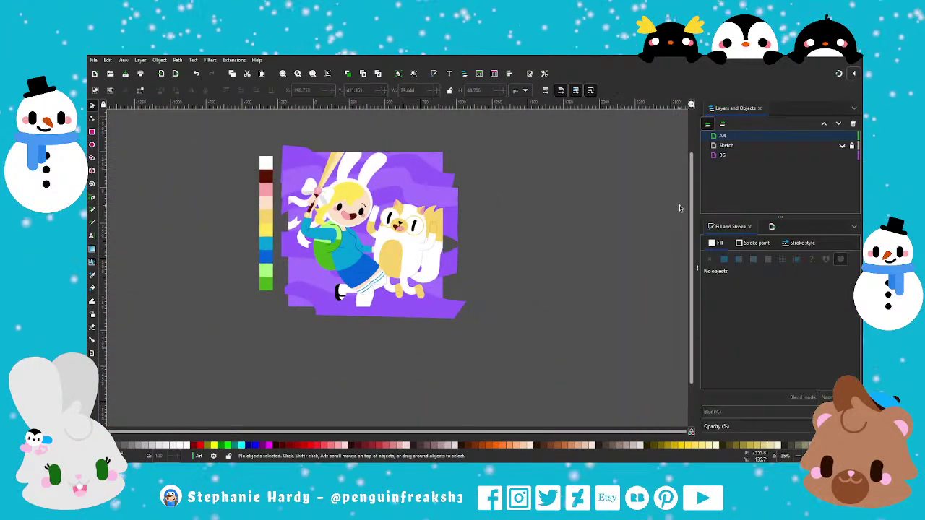
click(852, 137)
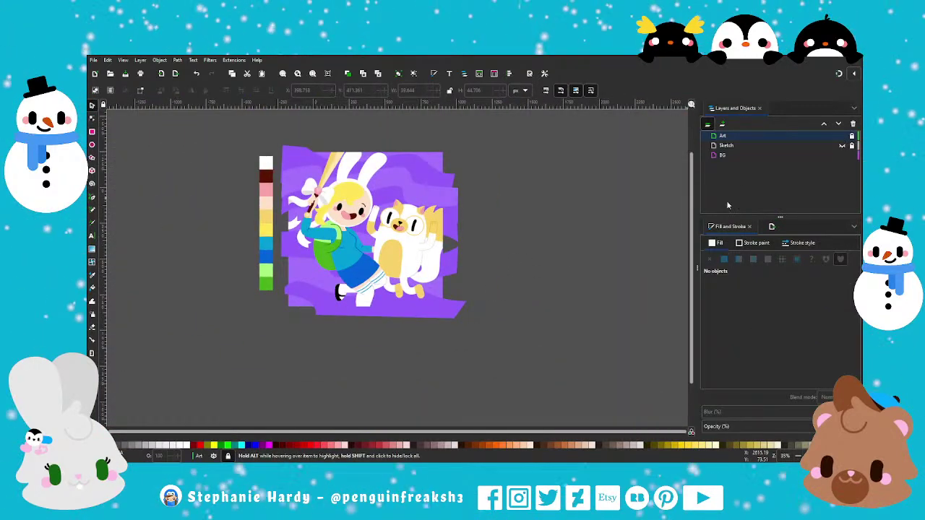
click(723, 155)
Step: Lighten the upper and lower purple background bands to a matching lighter purple
scroll(355, 186, up, 1)
key(Escape)
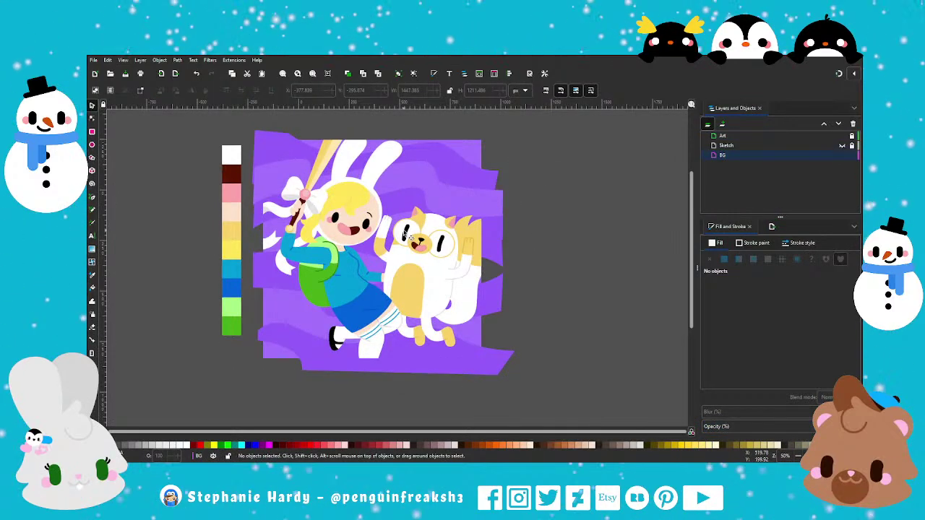
click(410, 179)
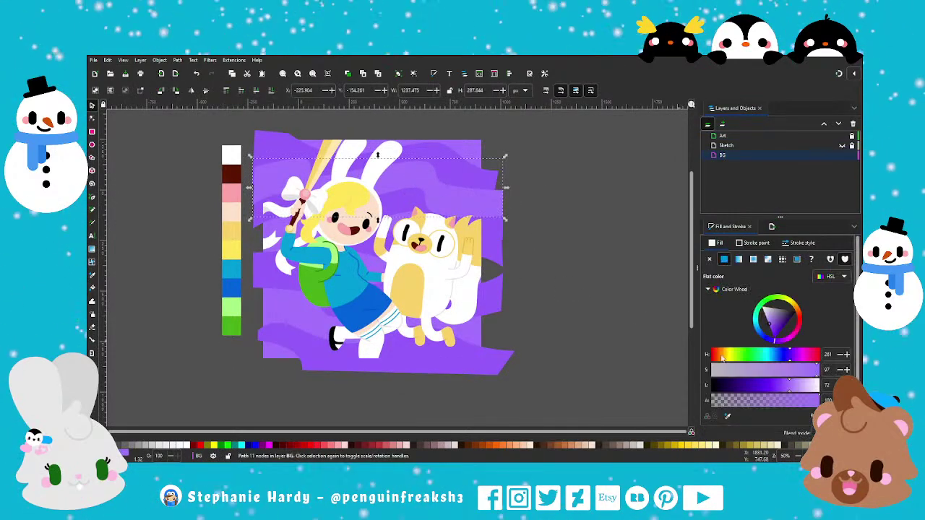
drag(790, 385, 798, 385)
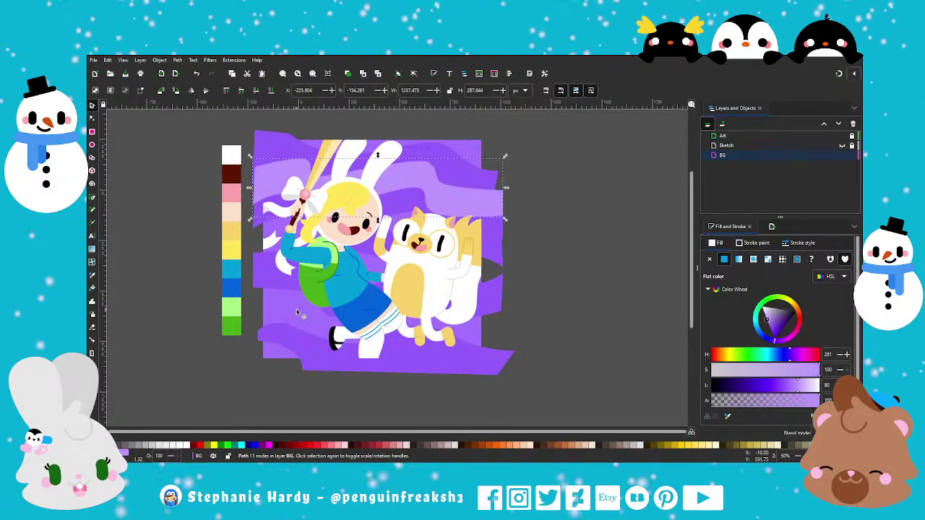
click(278, 289)
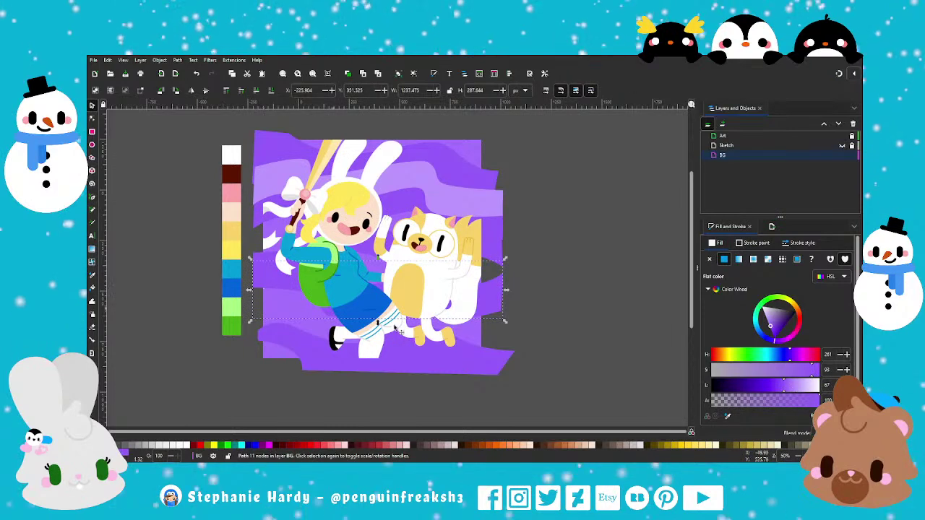
click(727, 417)
click(499, 289)
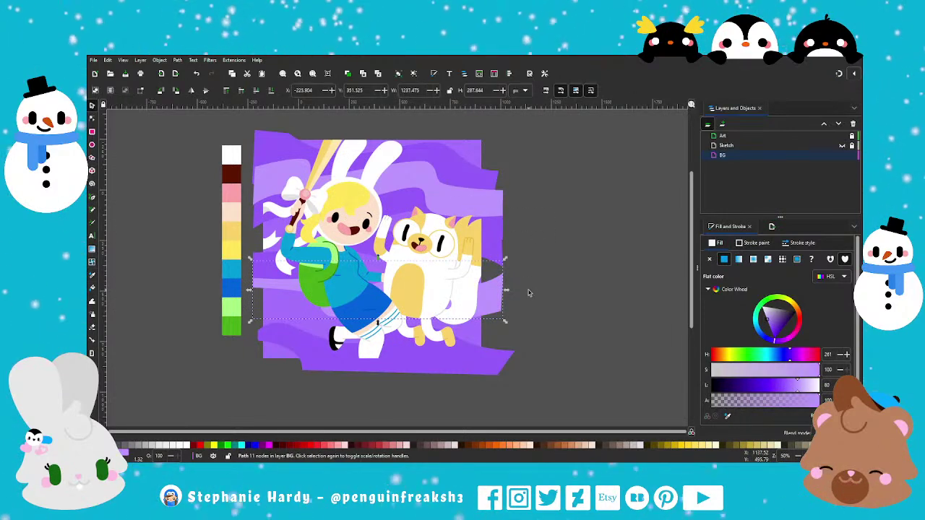
Step: Reshape the lower band by pulling its left corner down and another node left
key(n)
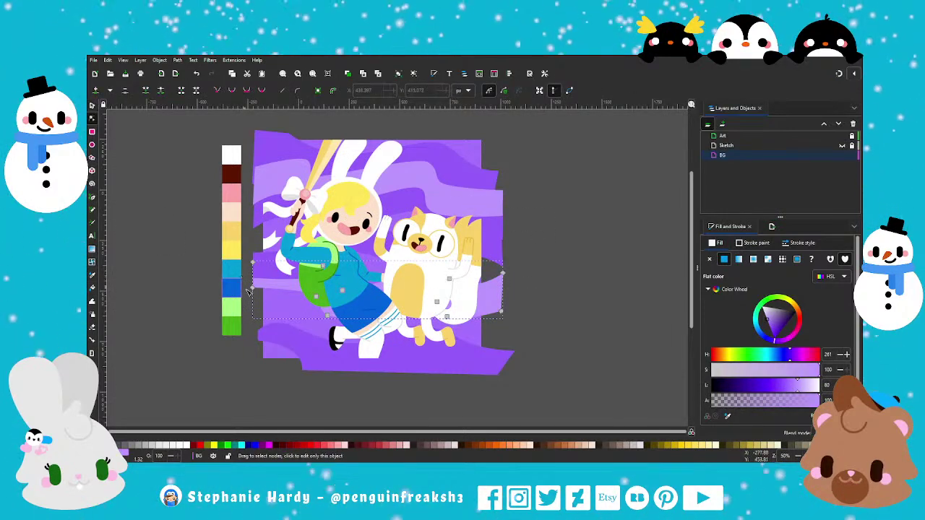
drag(254, 289, 255, 303)
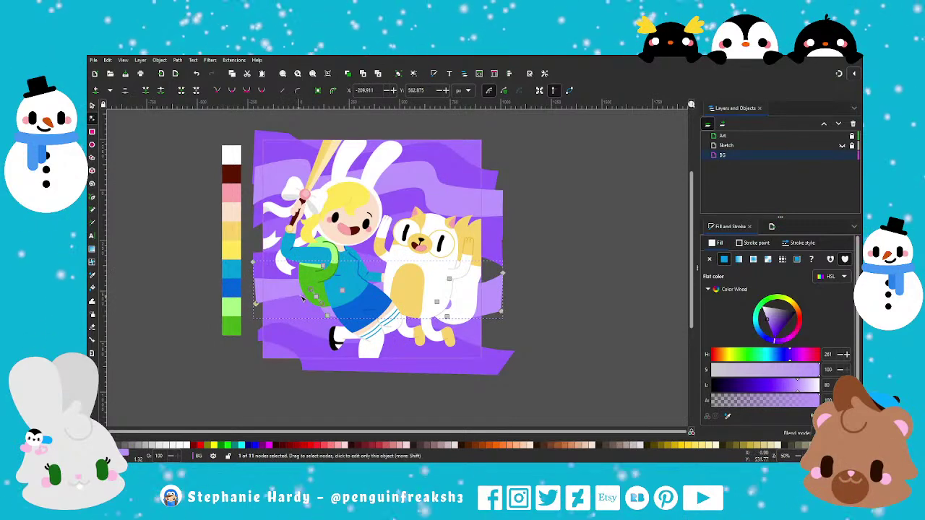
mouse_move(325, 305)
mouse_down()
mouse_move(297, 300)
mouse_move(323, 323)
mouse_up()
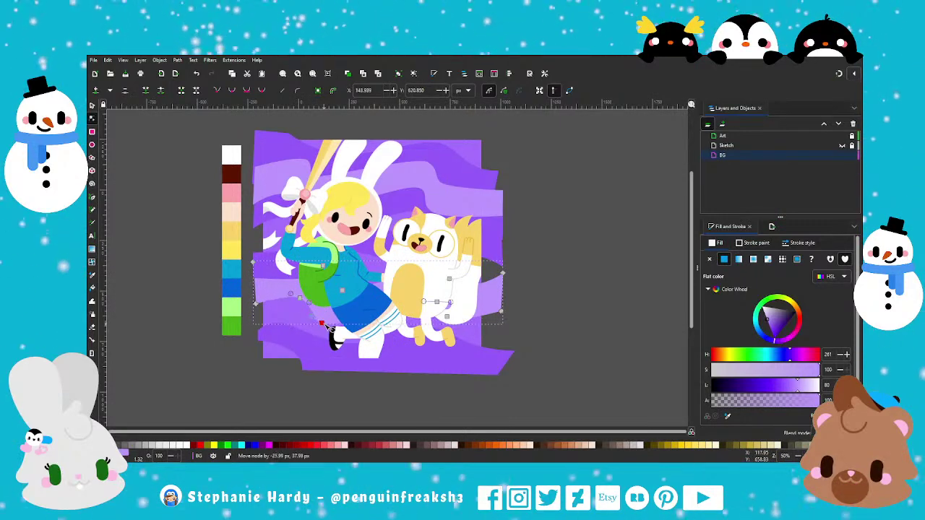
key(s)
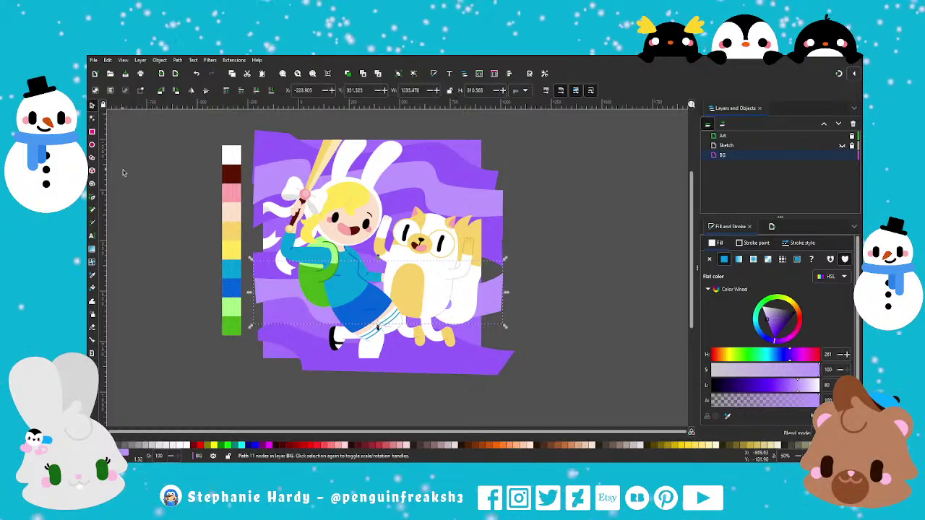
key(Escape)
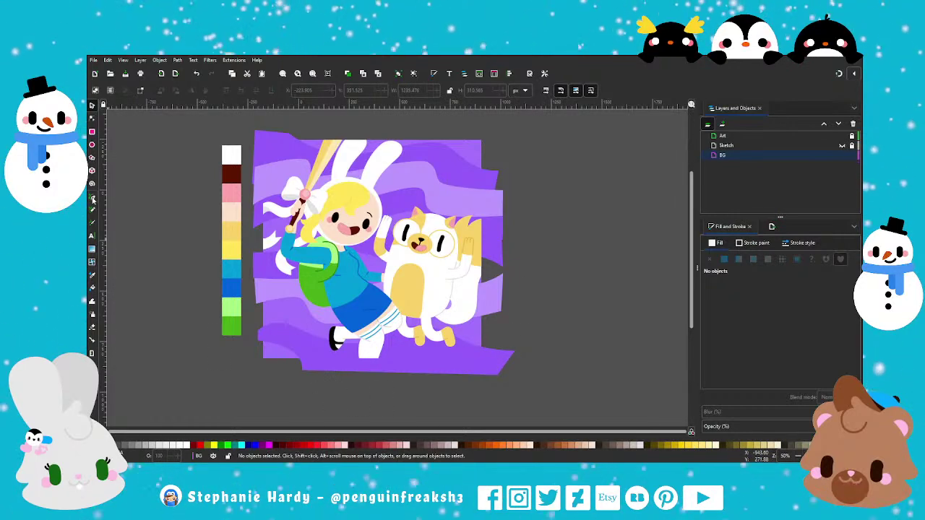
Step: Move the top purple stripe to the bottom of the artwork and raise the square background rectangle to top
click(448, 203)
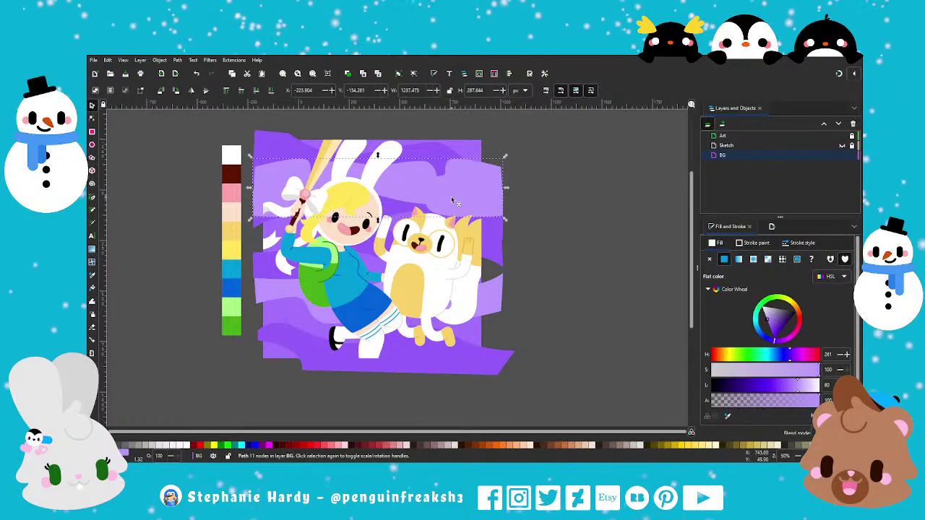
drag(470, 189, 470, 385)
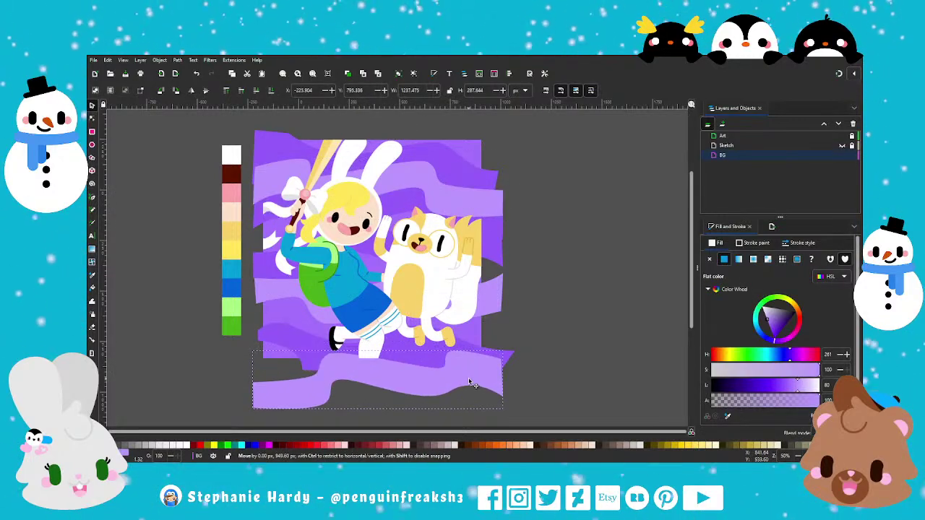
click(472, 334)
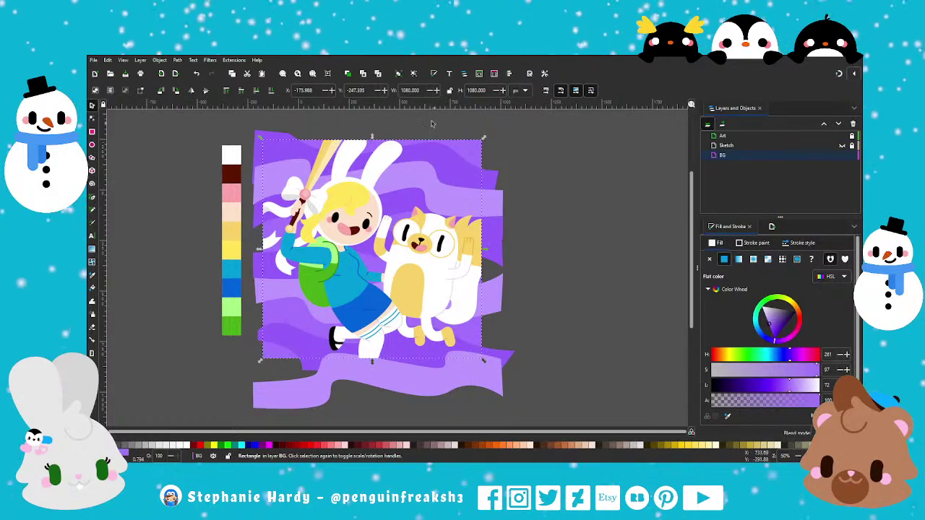
key(Home)
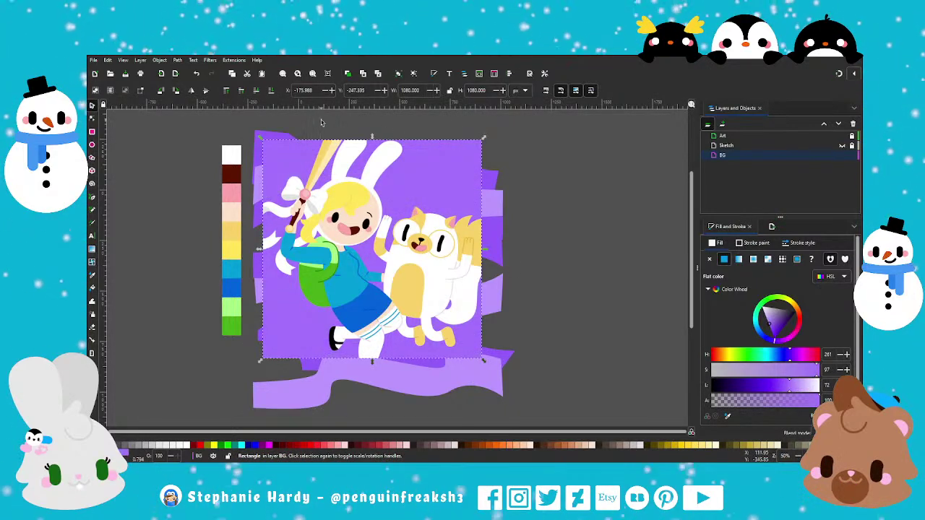
Step: Test selecting the background rectangle together with purple stripes, undoing and redoing the change
key(shift)
shift+click(276, 131)
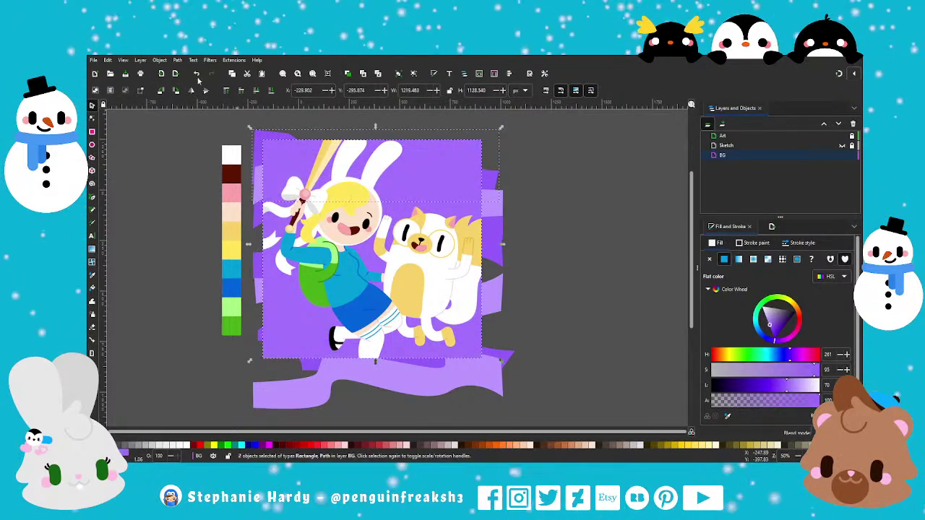
click(187, 120)
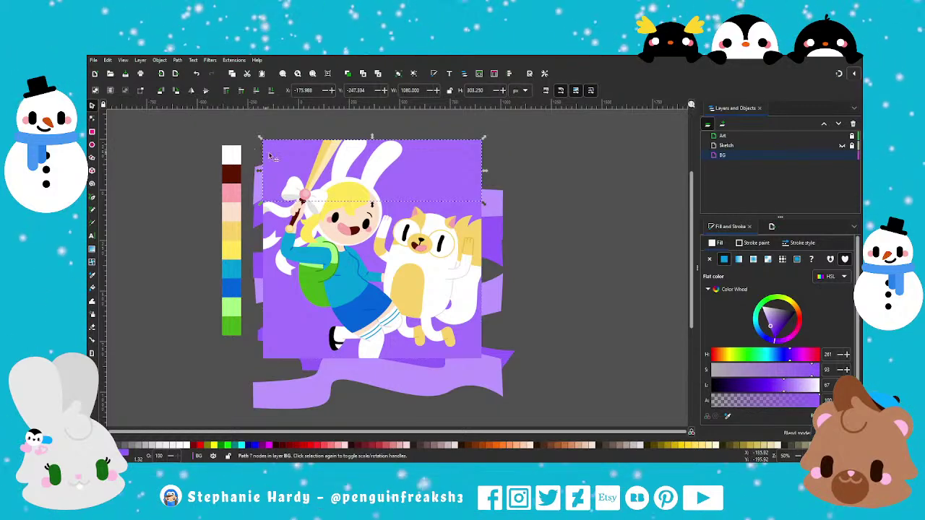
key(ctrl+a)
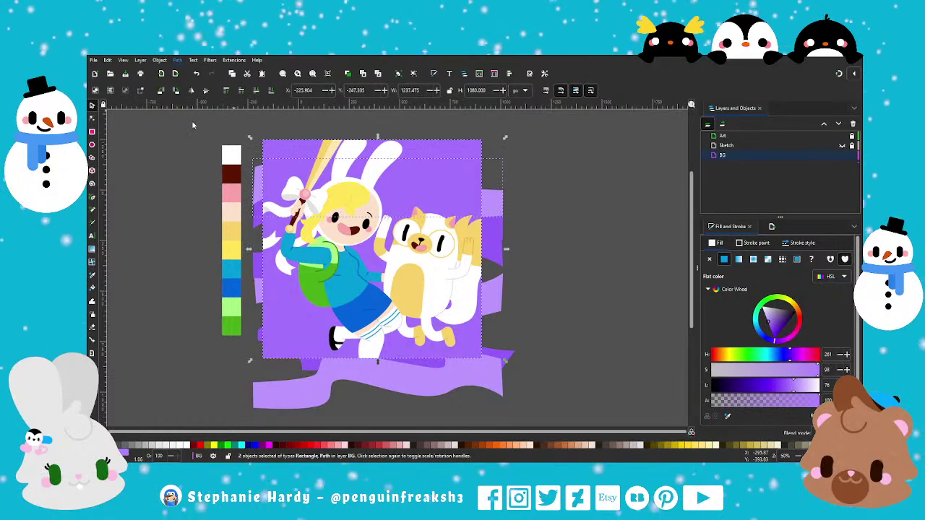
click(257, 217)
click(282, 325)
shift+click(258, 221)
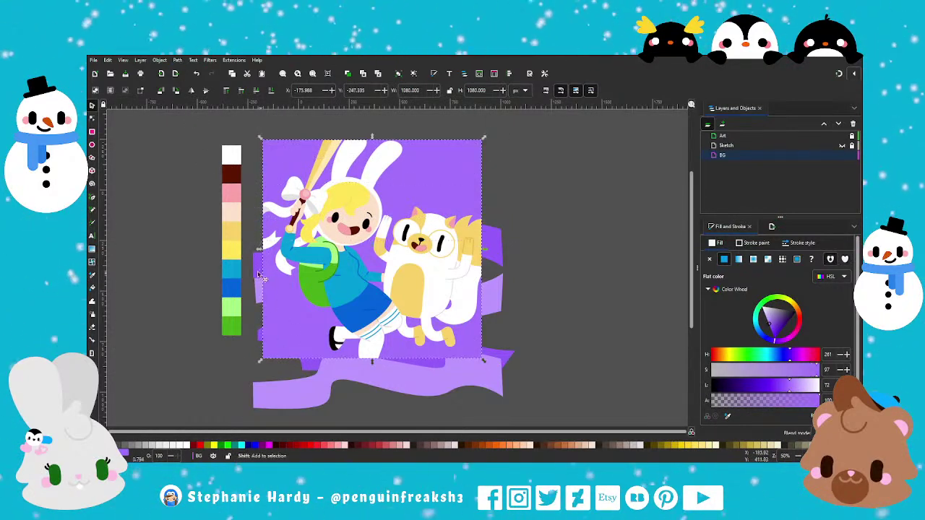
click(389, 109)
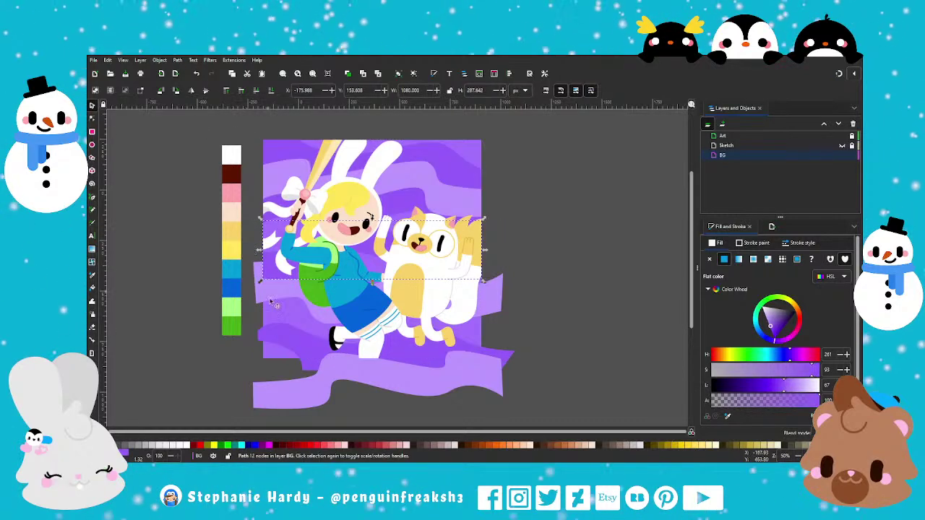
key(ctrl+z)
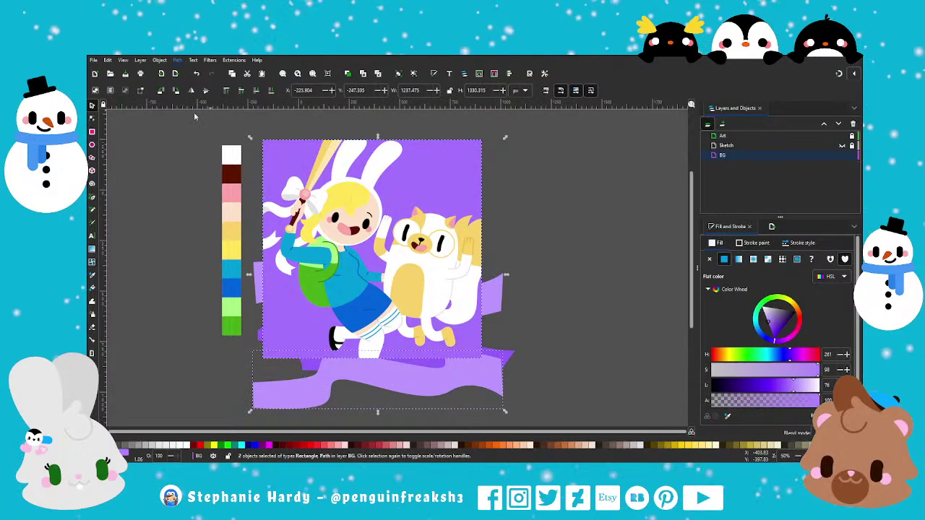
key(ctrl+slash)
Step: Raise the background rectangle again, try lowering the right-hand stripe below it, then undo
click(275, 355)
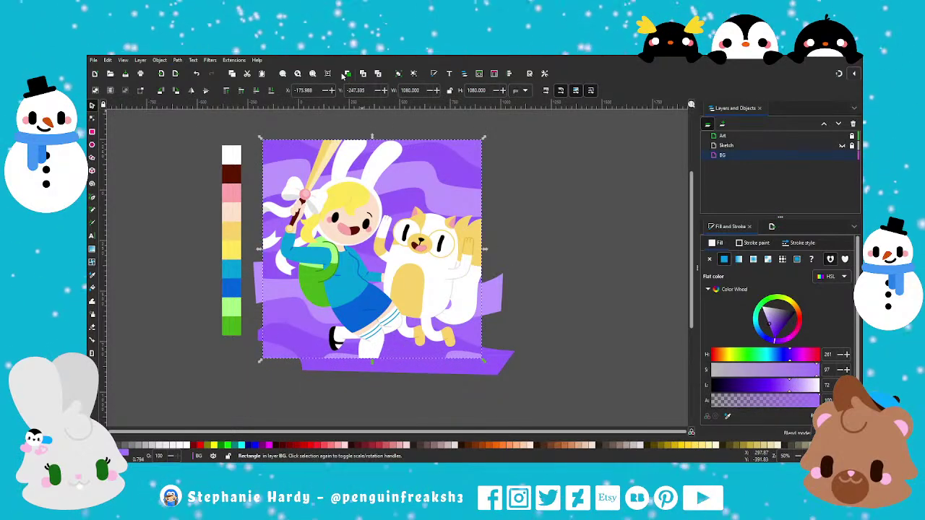
key(Home)
shift+click(504, 302)
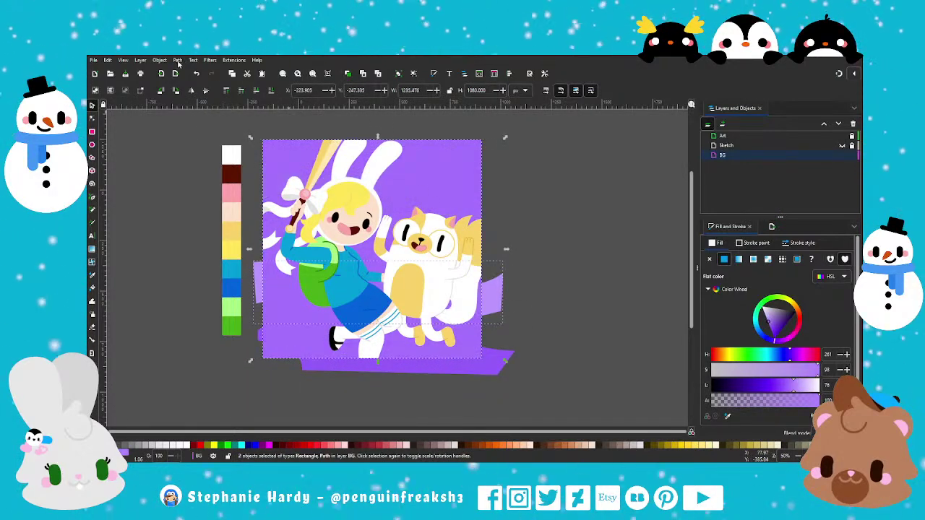
key(shift+Down)
key(shift+Down)
key(shift+Down)
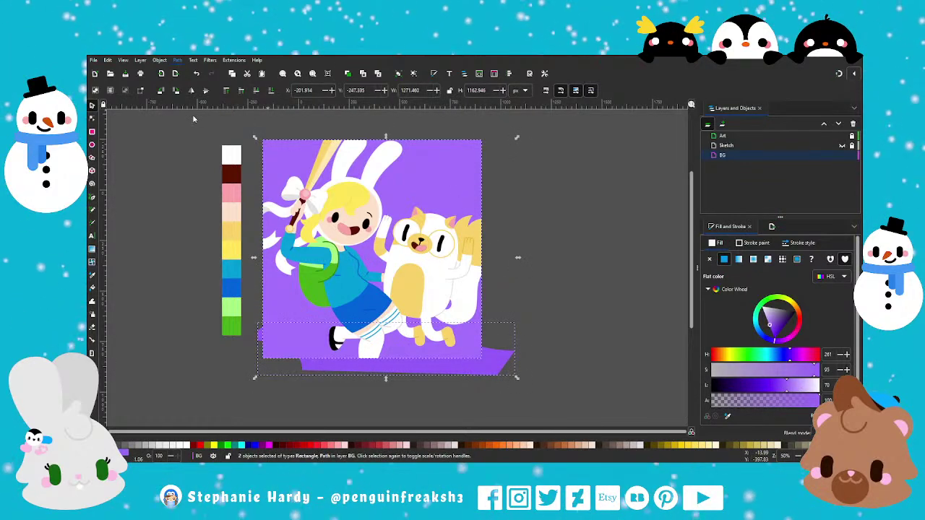
key(ctrl+z)
key(ctrl+z)
Step: Deselect everything and save Fionna_and_Cake.svg, then zoom out to the whole page
click(506, 373)
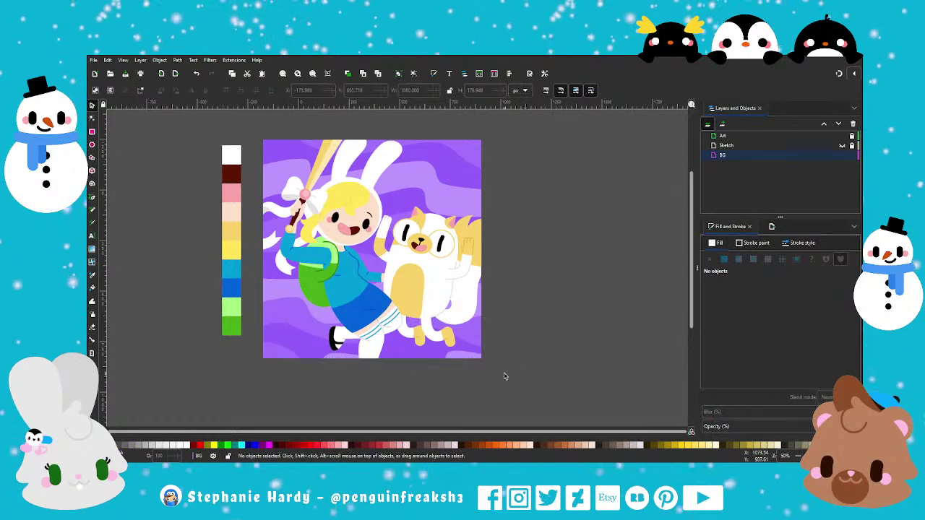
key(4)
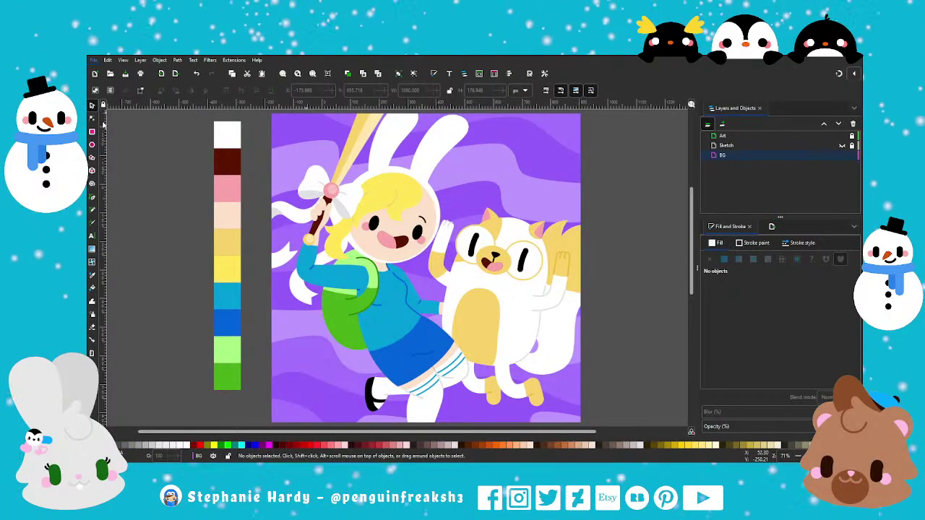
key(ctrl+s)
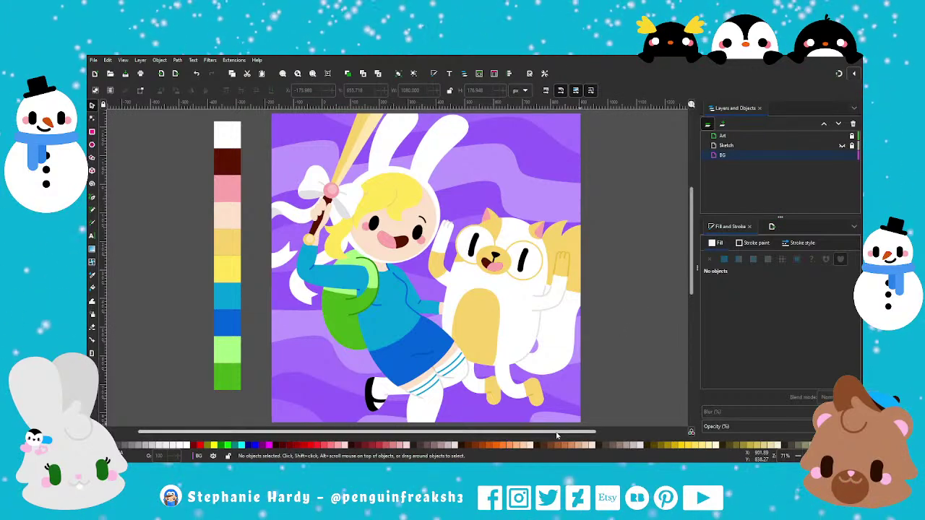
drag(580, 429, 609, 317)
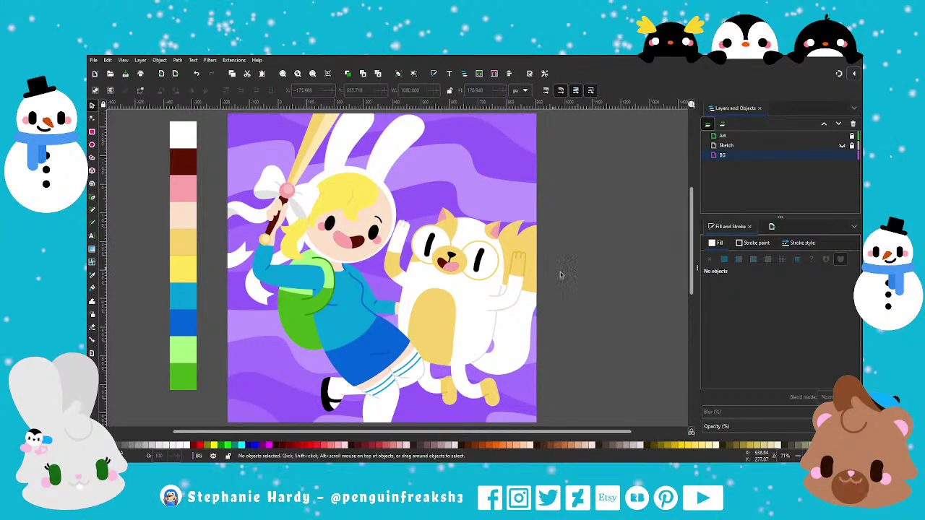
key(minus)
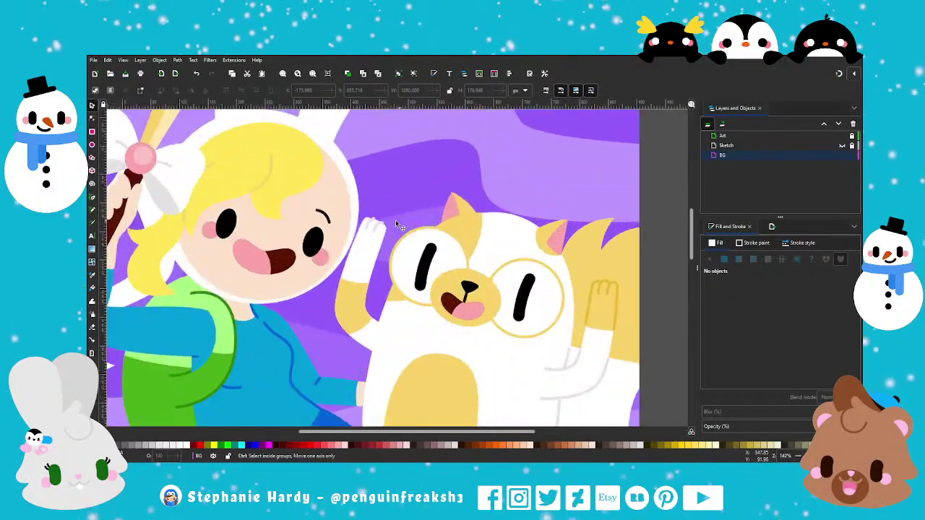
scroll(395, 220, up, 6)
Step: Zoom in on the raised hand, inspect its hand and grey finger shape fills, then zoom back out
click(687, 380)
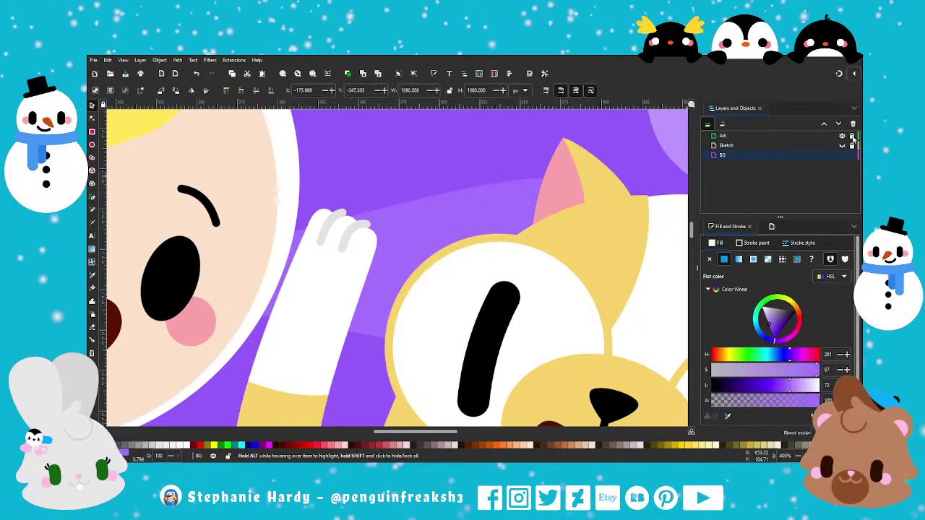
click(369, 229)
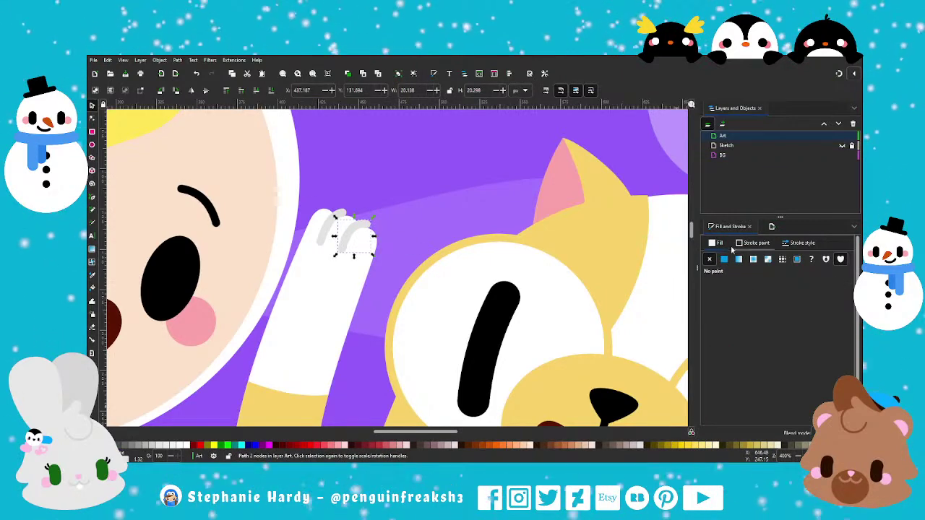
click(724, 259)
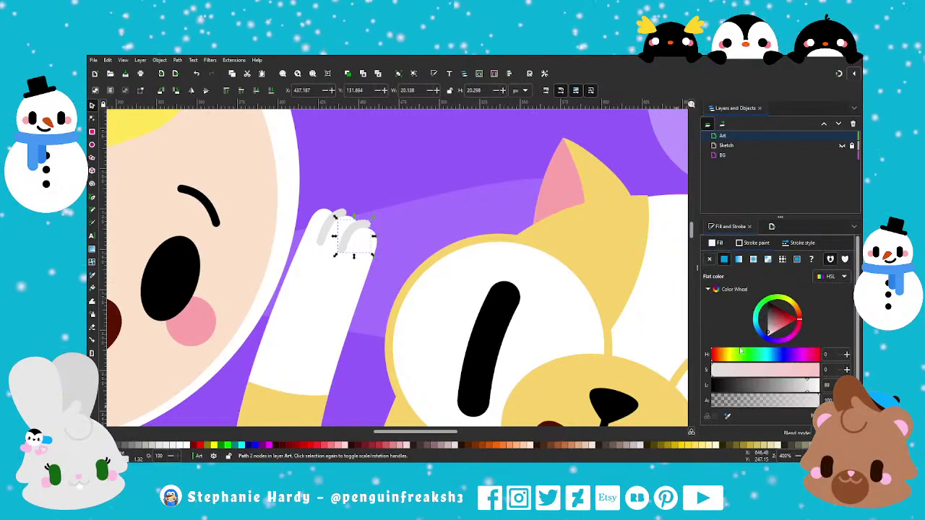
click(342, 217)
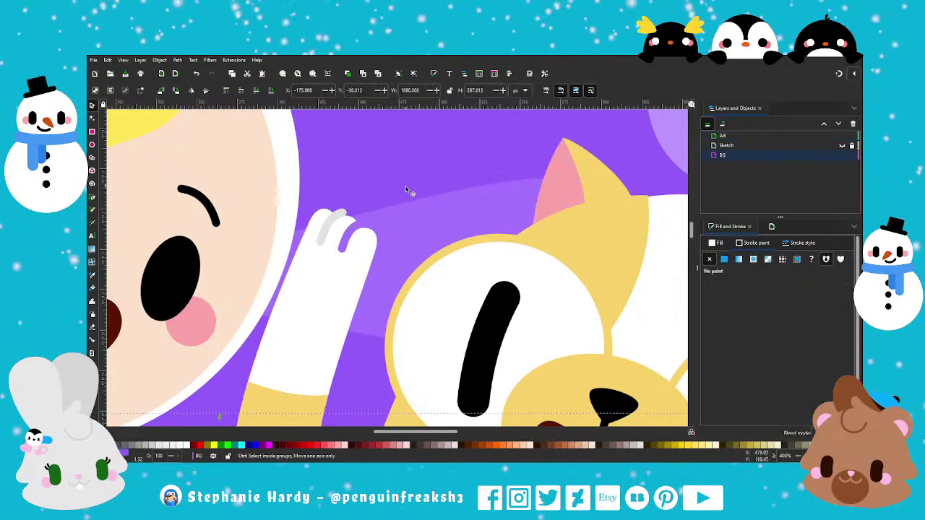
ctrl+scroll(393, 211, down, 2)
ctrl+scroll(368, 210, up, 2)
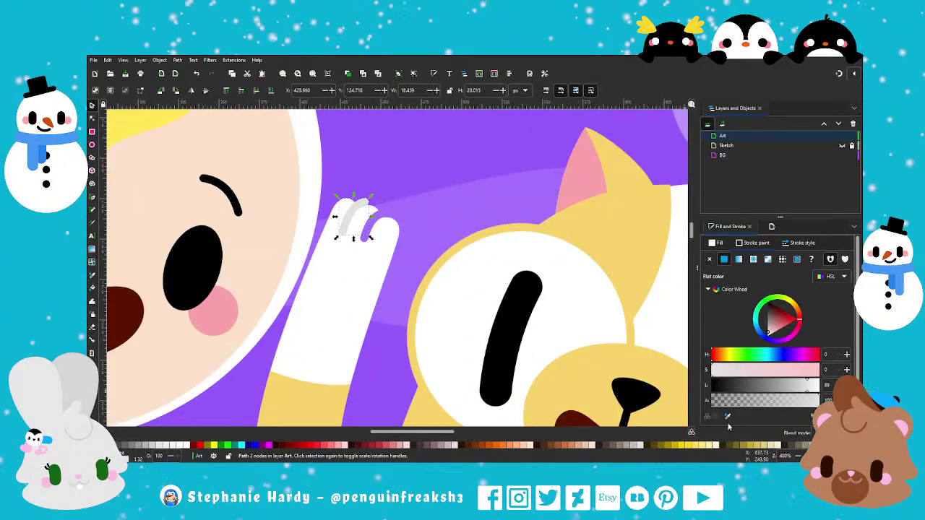
key(1)
click(570, 247)
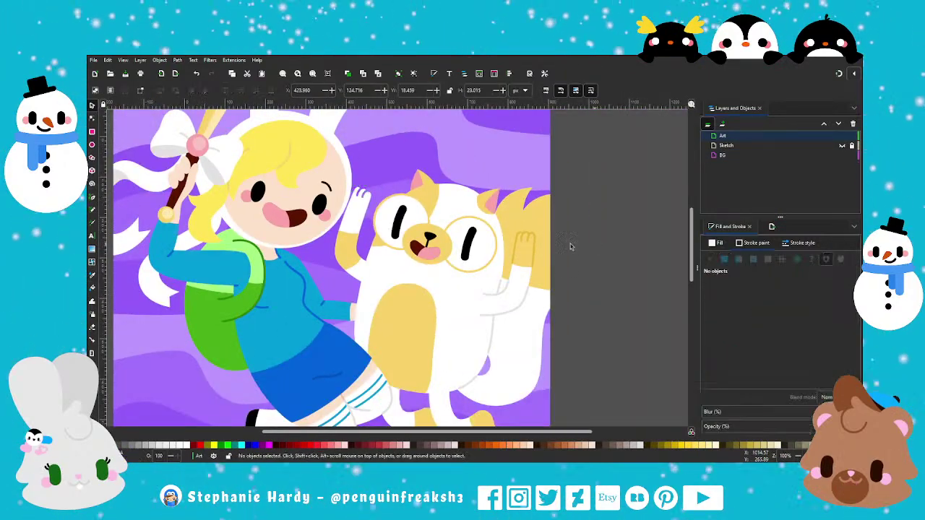
ctrl+scroll(560, 253, down, 1)
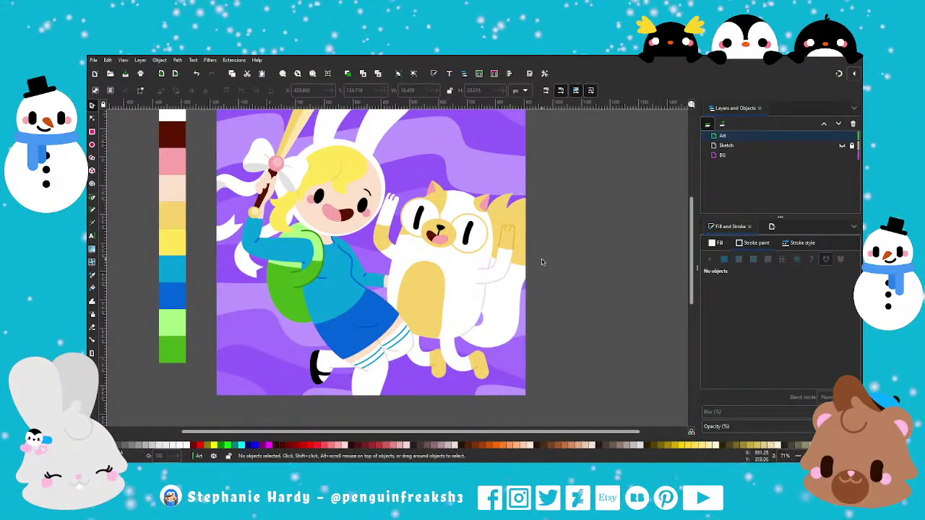
key(minus)
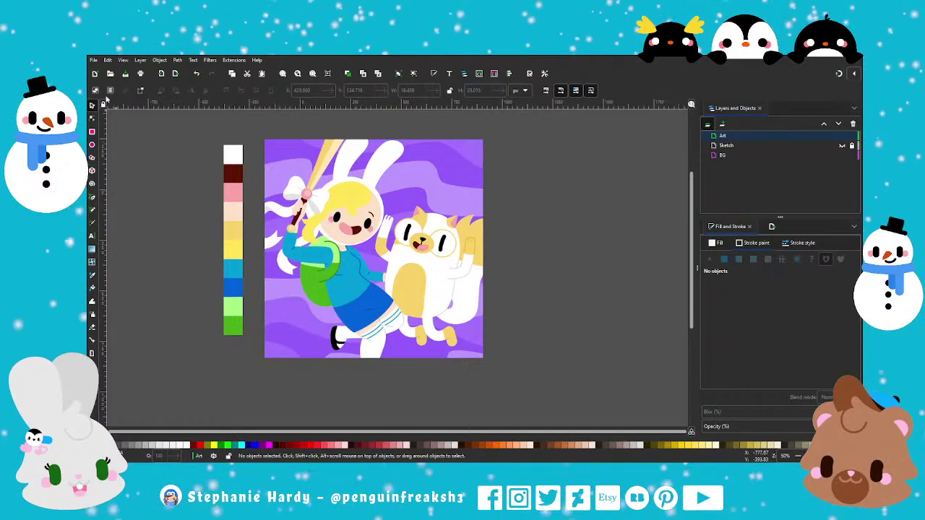
Step: Save again, then raise and lower the background rectangle back beneath the waves and deselect
key(ctrl+s)
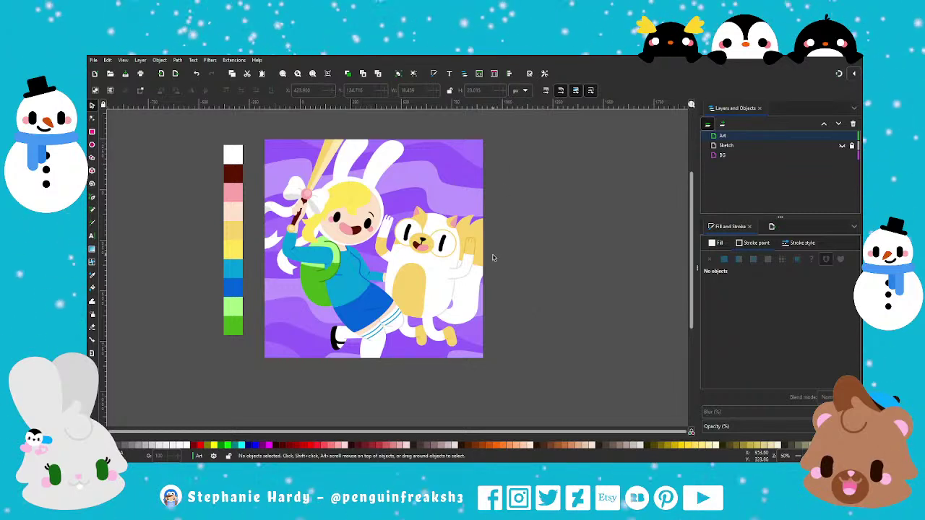
click(273, 354)
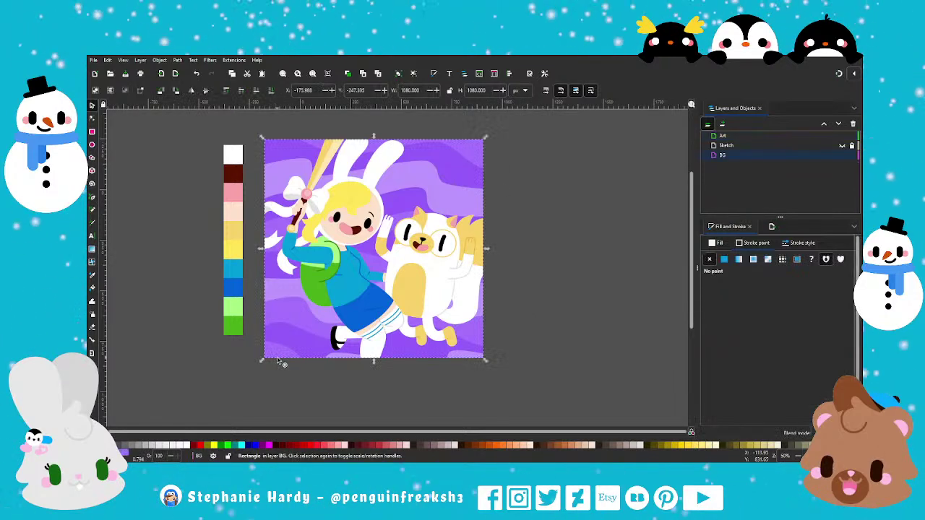
click(347, 74)
click(272, 91)
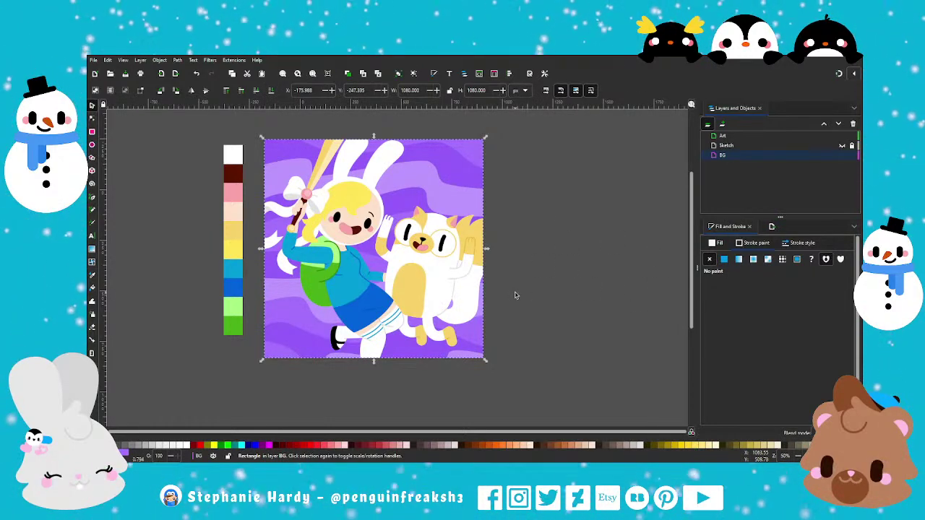
click(301, 362)
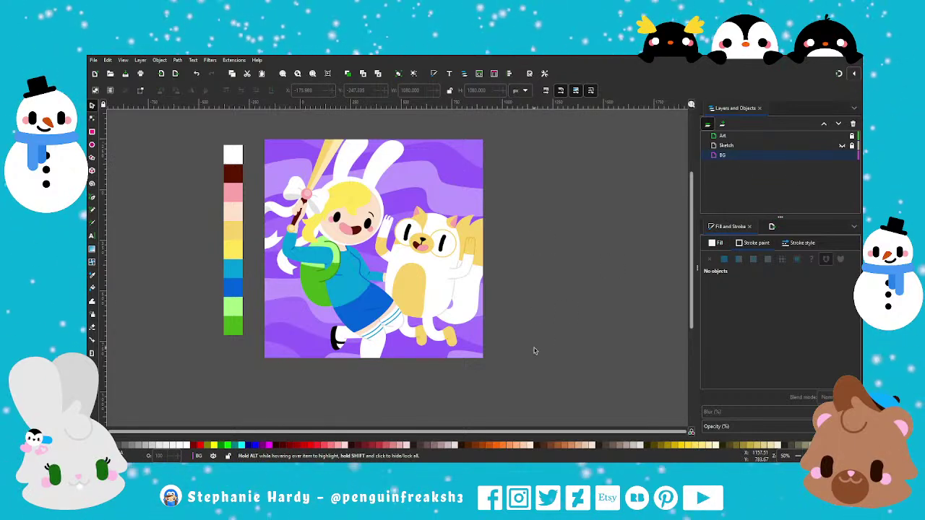
Step: Rubber-band select the eight BG layer shapes, group them, and deselect
drag(496, 374, 256, 123)
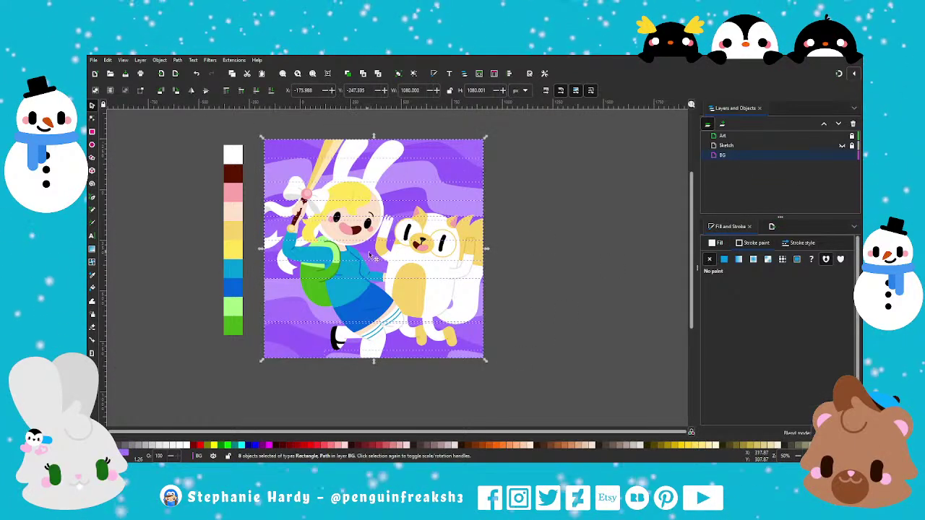
click(398, 74)
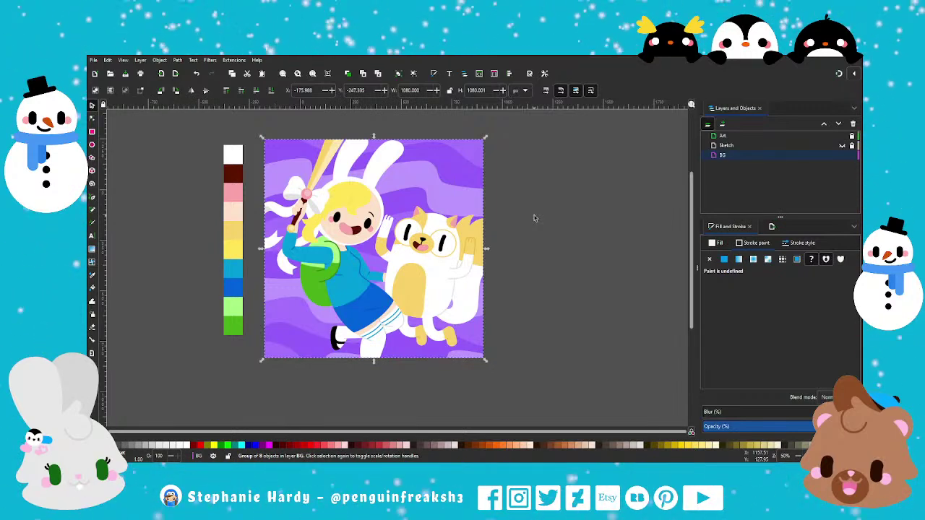
click(506, 247)
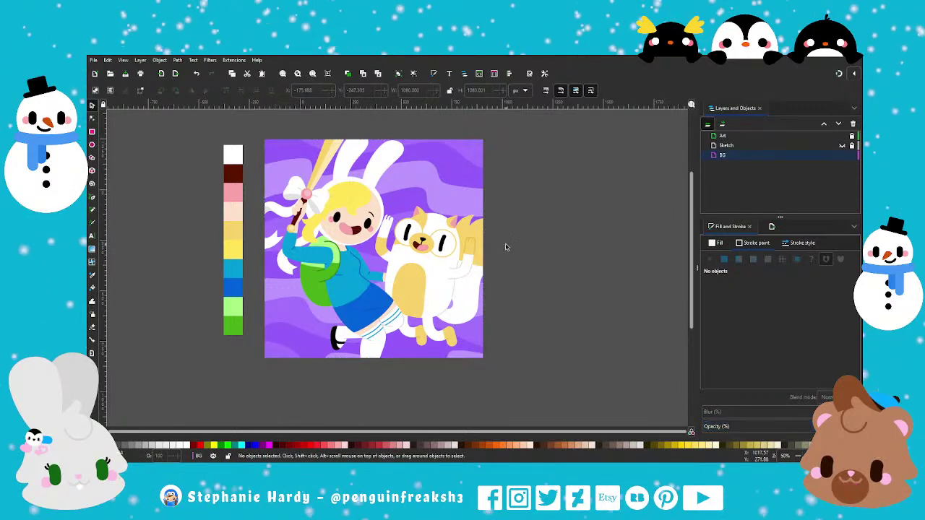
Step: Draw a square beside the artwork with white fill and no stroke
click(92, 133)
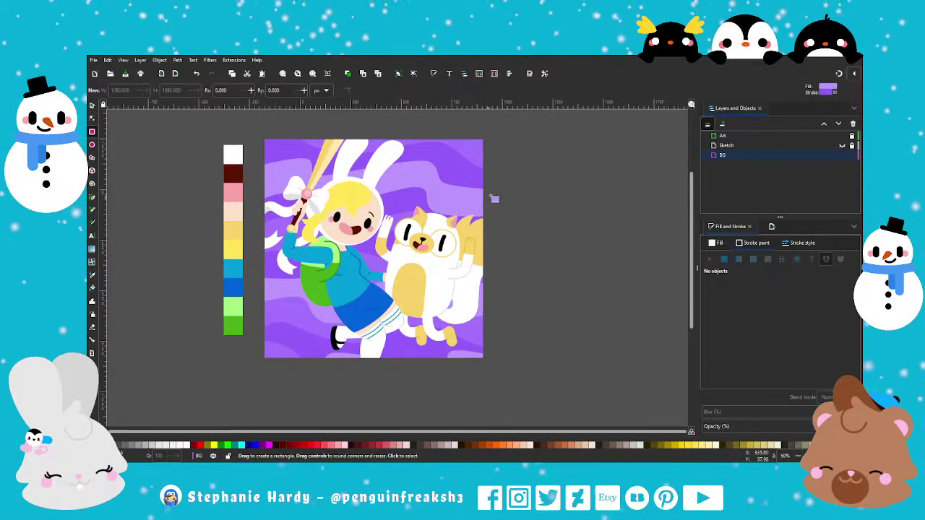
drag(496, 190, 573, 274)
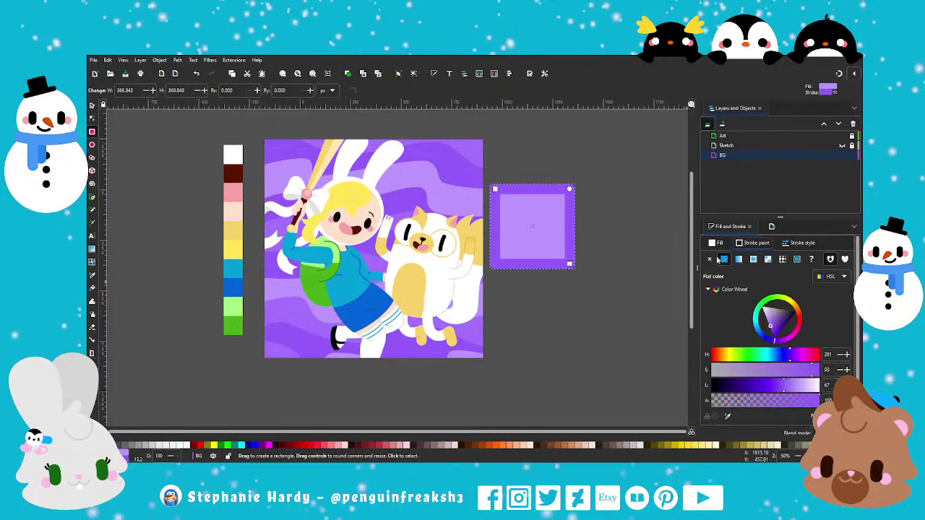
click(709, 259)
click(716, 243)
click(188, 445)
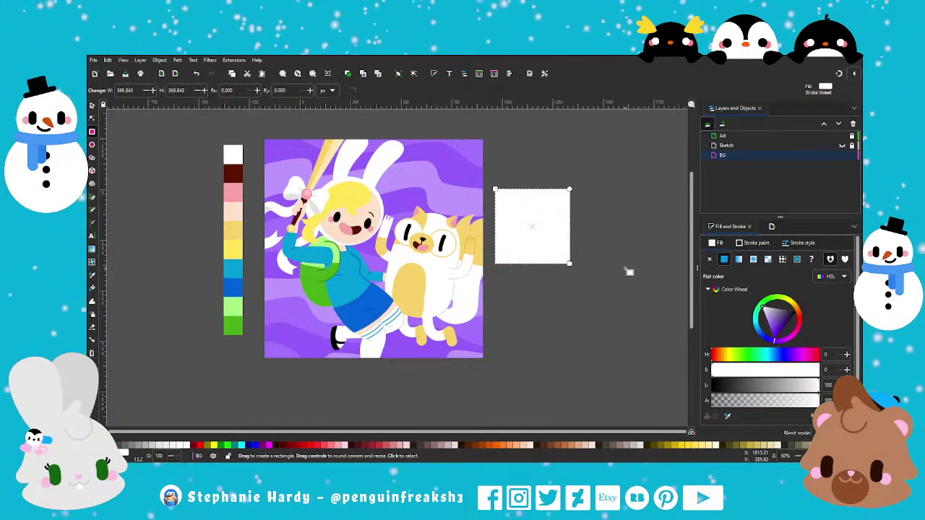
Step: Set the square's width and height to 1080
triple_click(123, 90)
text(10)
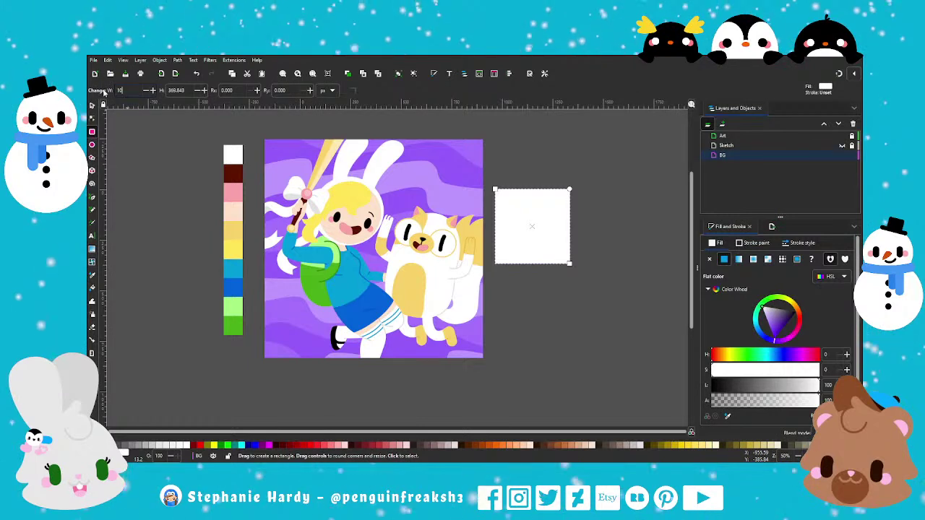
text(80)
key(Return)
triple_click(175, 90)
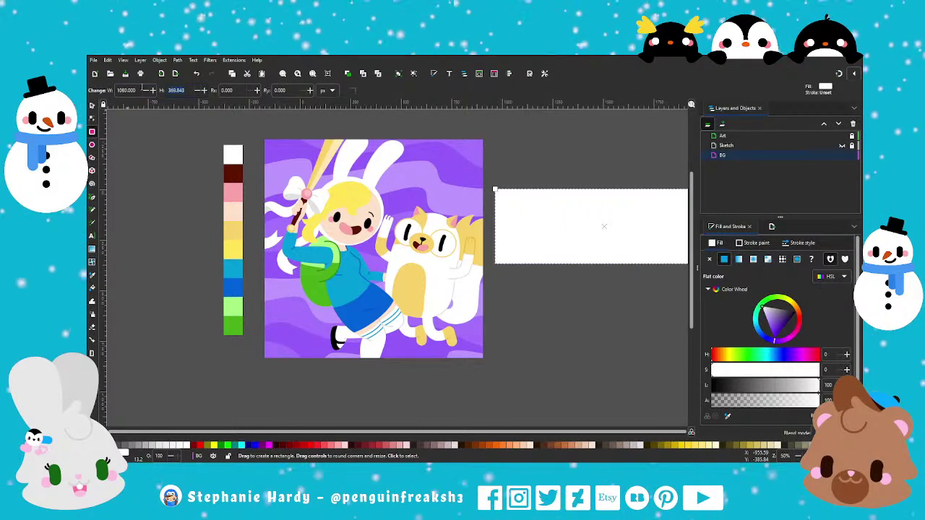
text(1080)
key(Return)
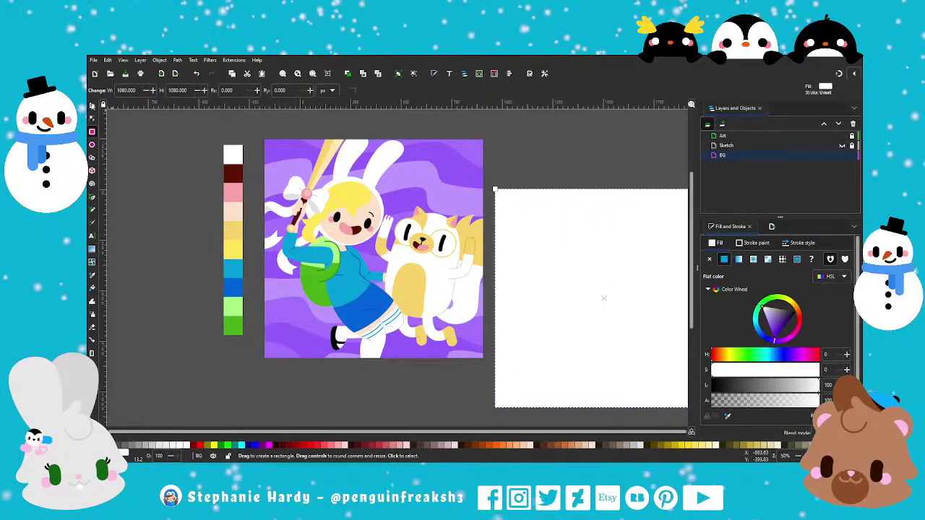
key(s)
Step: Align the white square with the artwork, lower it to bottom, and set the background group to 100% opacity
drag(528, 239, 309, 191)
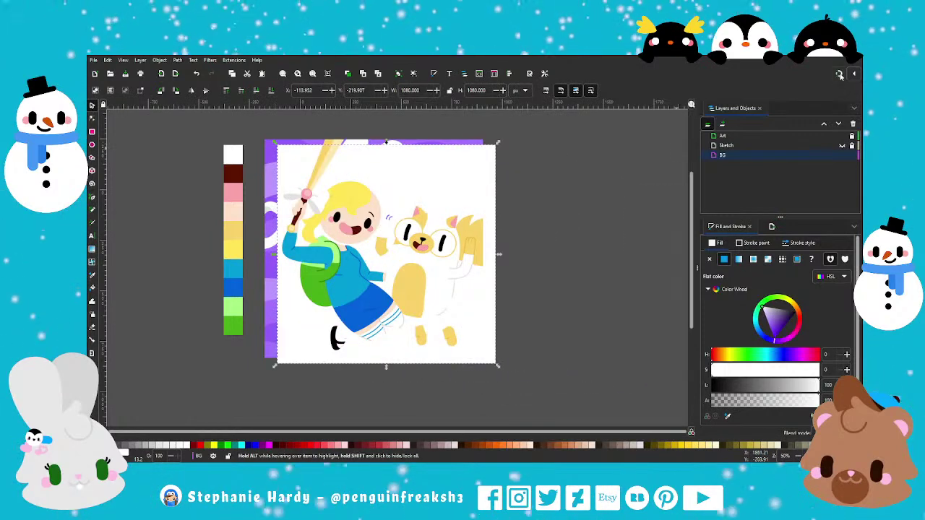
drag(440, 174, 427, 169)
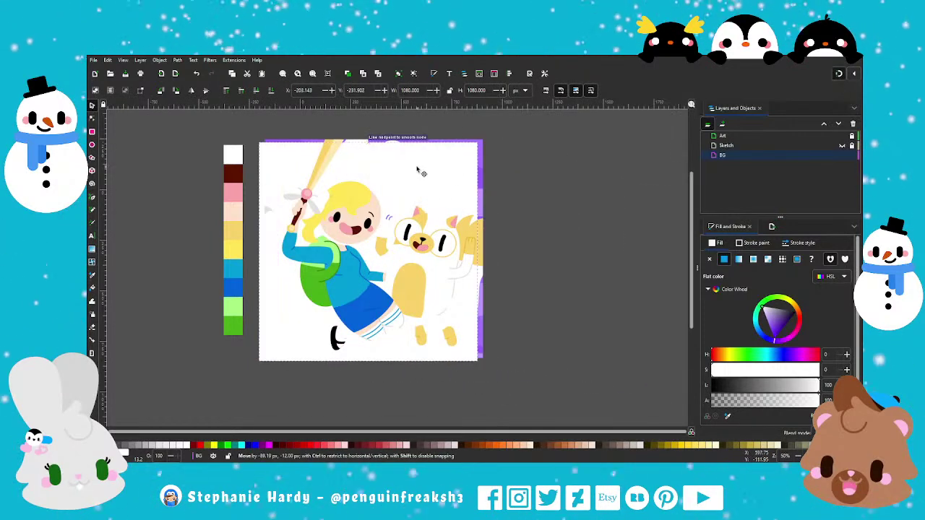
click(270, 91)
key(ctrl+a)
key(ctrl+g)
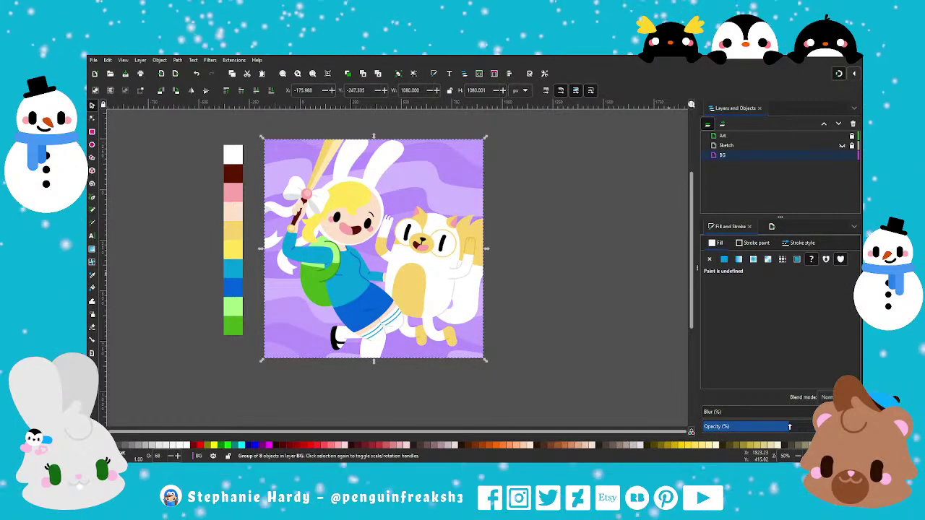
drag(782, 428, 831, 428)
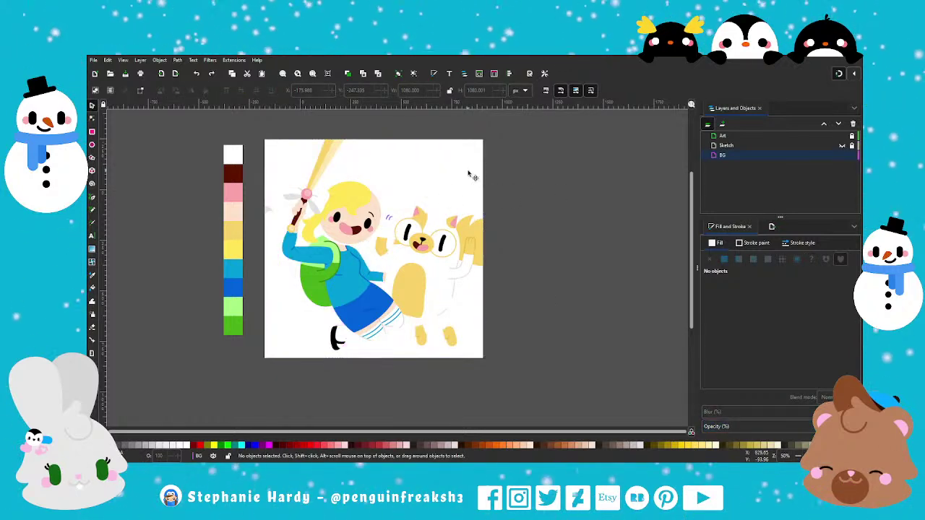
click(520, 214)
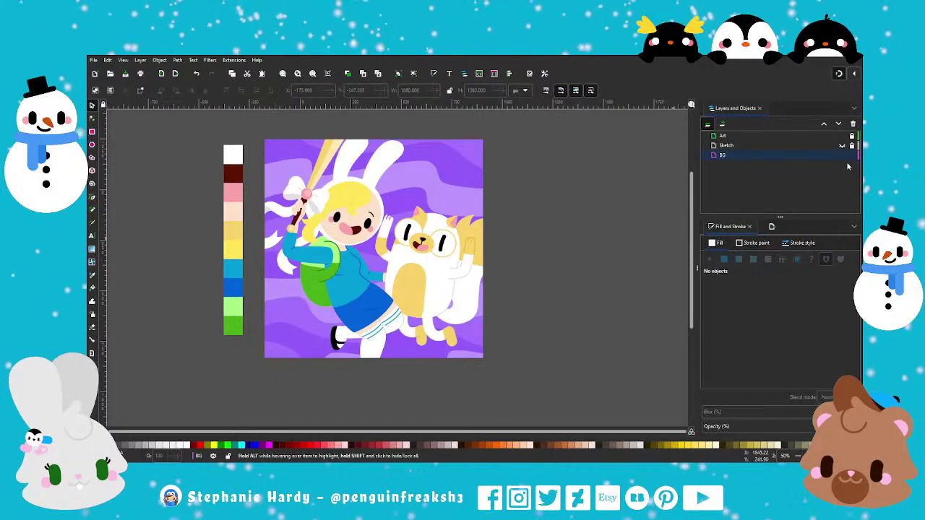
mouse_move(795, 135)
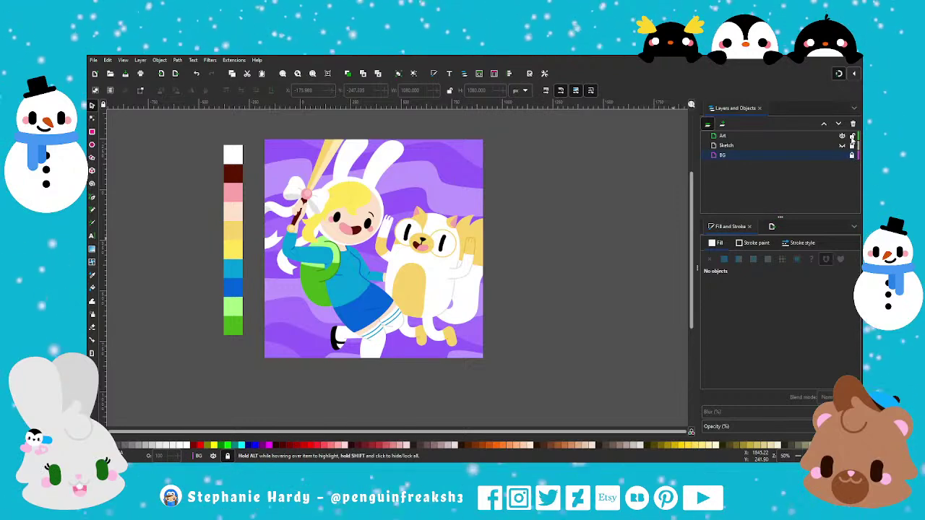
Step: Draw a straight diagonal line beside the green backpack with the Pen tool
click(820, 138)
click(535, 278)
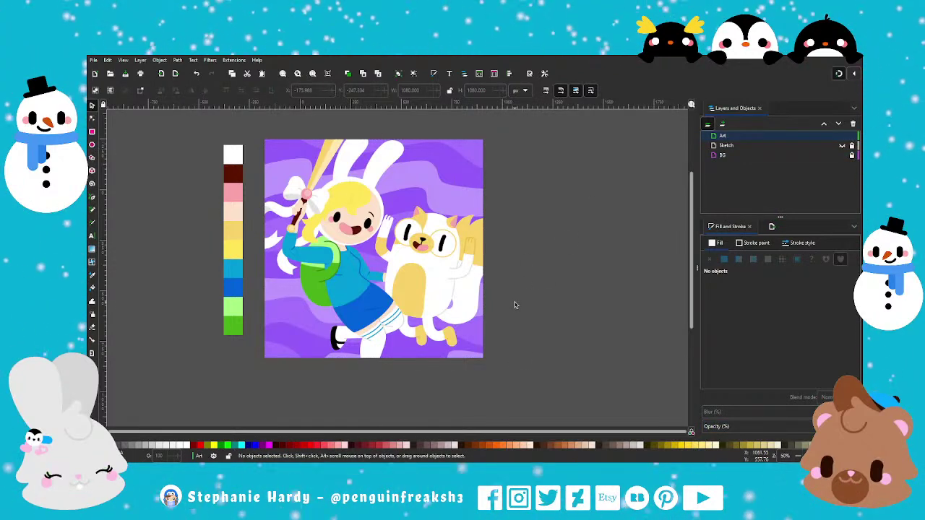
scroll(311, 312, up, 1)
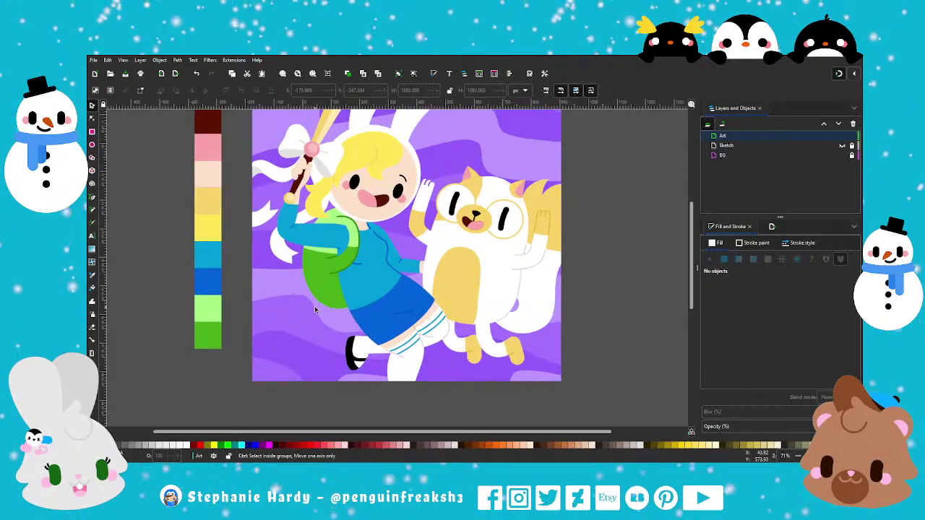
scroll(310, 313, up, 2)
click(93, 197)
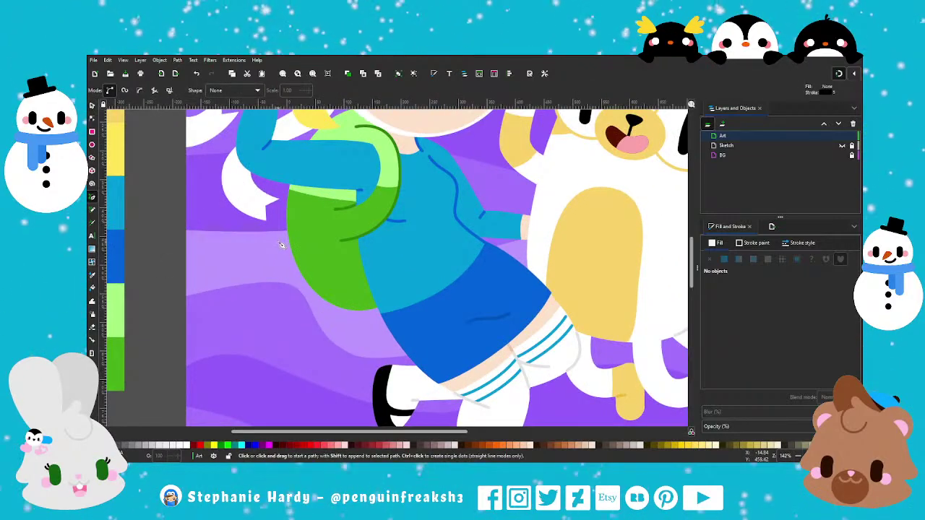
click(275, 234)
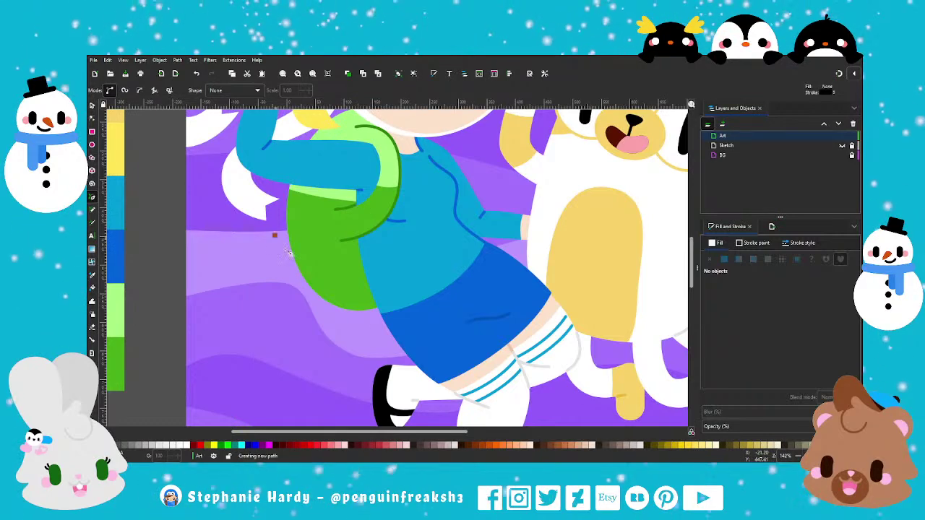
double_click(371, 325)
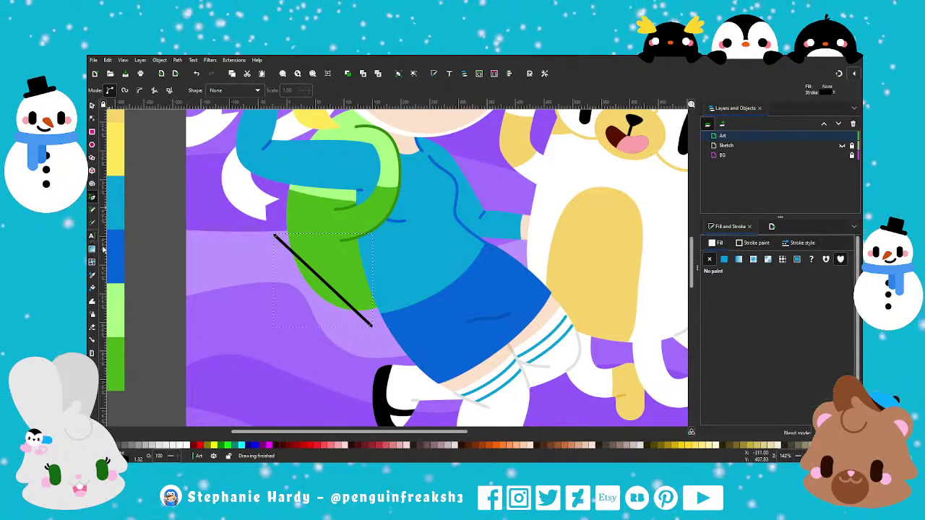
Step: Type the artist's handle as watermark text below the line
click(92, 236)
click(250, 376)
text(@)
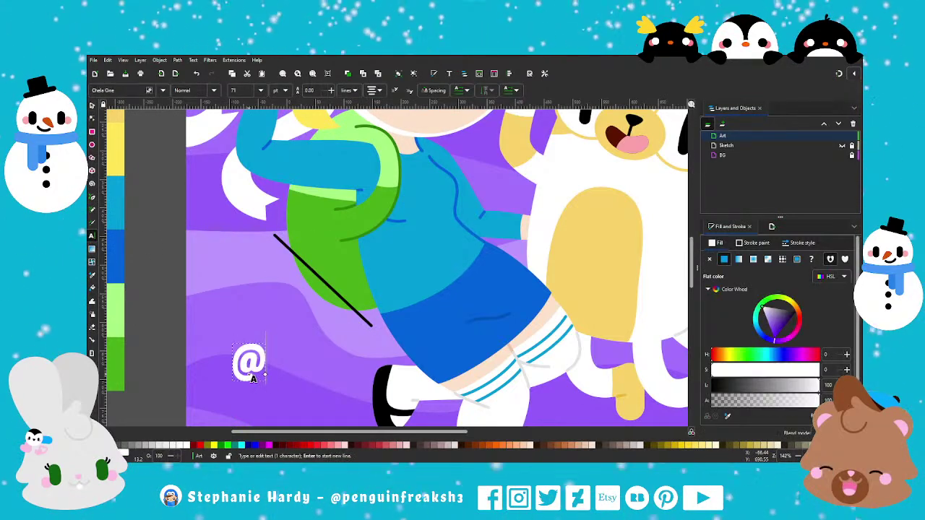
text(penguinf)
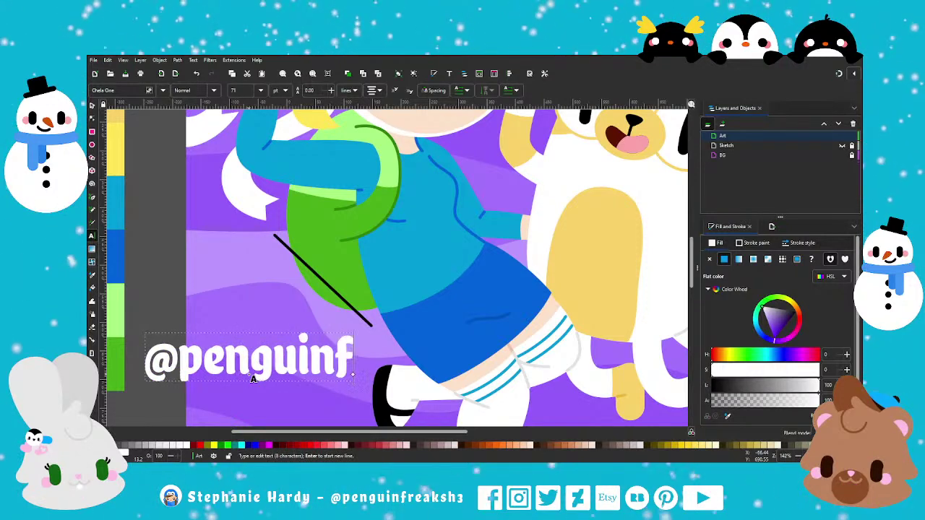
text(reaksh3)
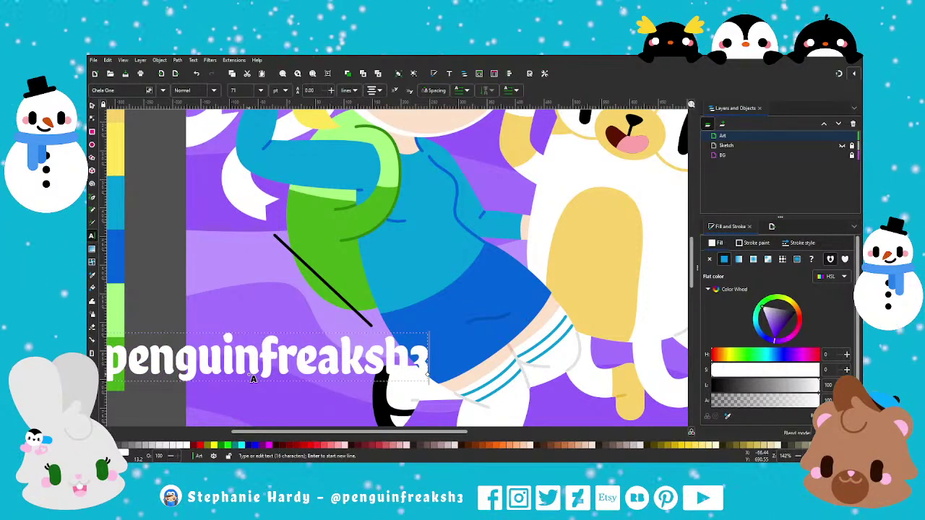
key(Escape)
Step: Shrink the watermark text to a small size and set its letter spacing to 3
click(92, 107)
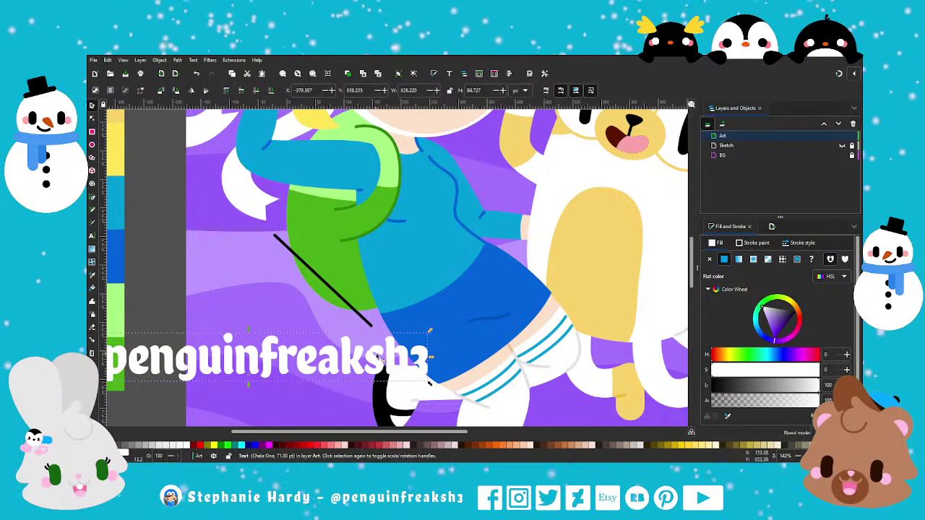
mouse_move(431, 385)
mouse_down()
mouse_move(179, 344)
mouse_move(365, 326)
mouse_move(346, 340)
mouse_up()
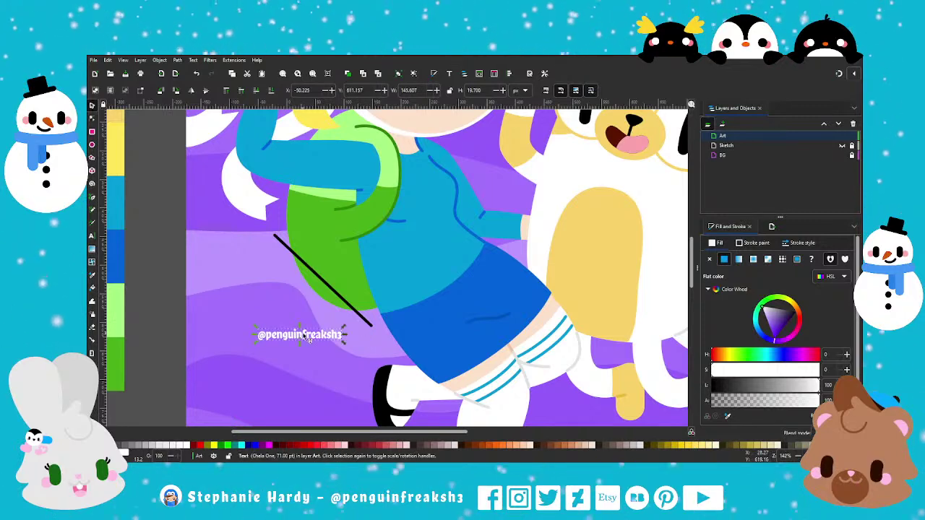
click(91, 235)
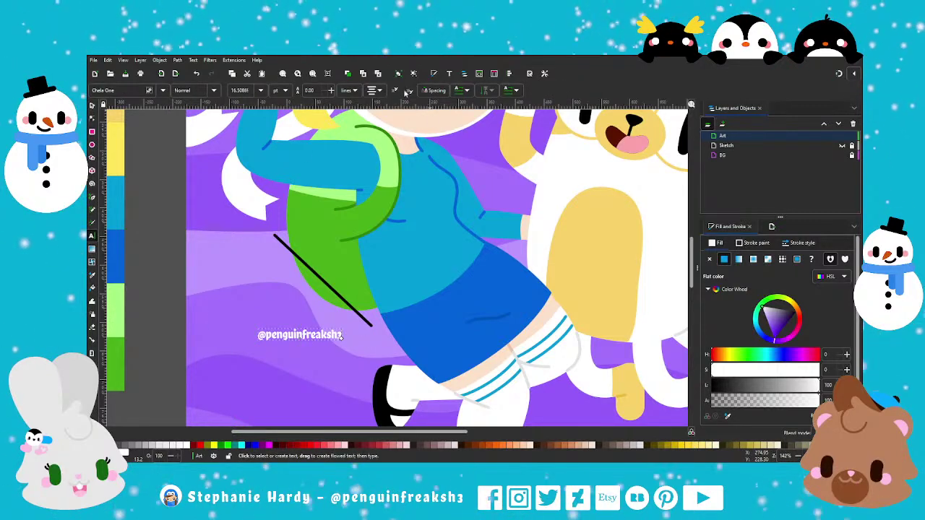
click(434, 90)
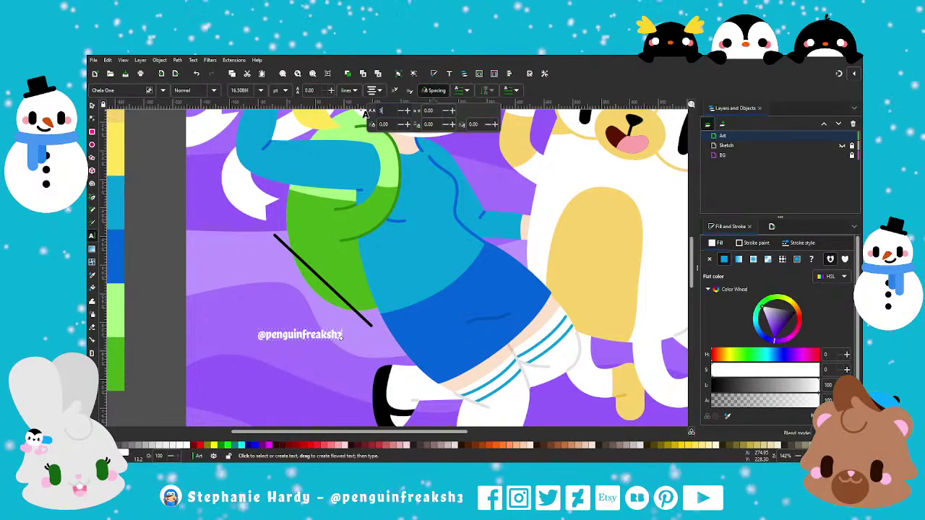
text(3)
key(Return)
Step: Put the watermark text on the diagonal line and curve the path along the backpack edge
key(s)
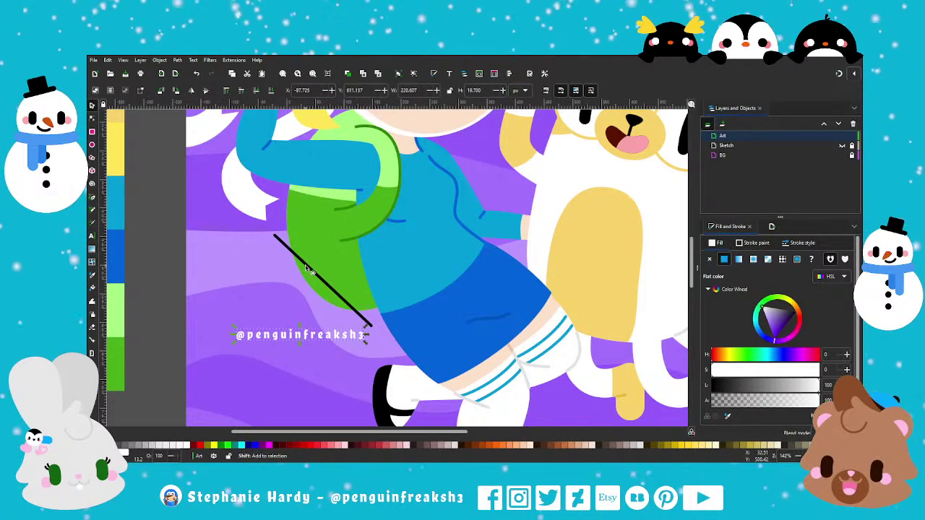
shift+click(370, 325)
click(207, 138)
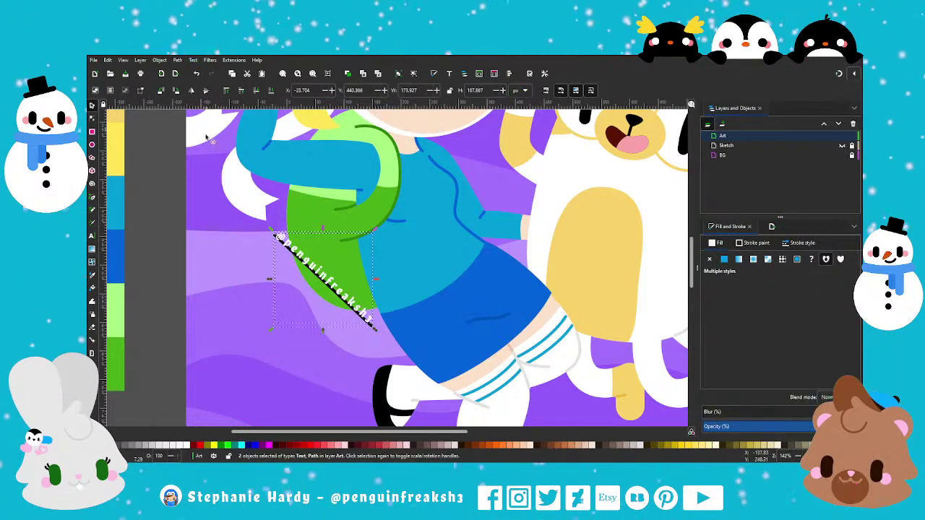
key(n)
drag(324, 282, 313, 302)
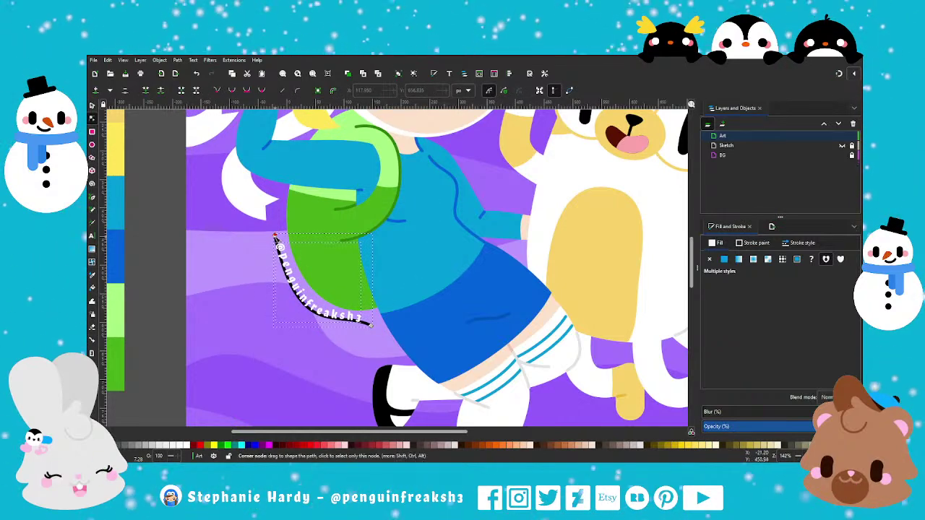
drag(275, 236, 279, 232)
drag(299, 337, 288, 324)
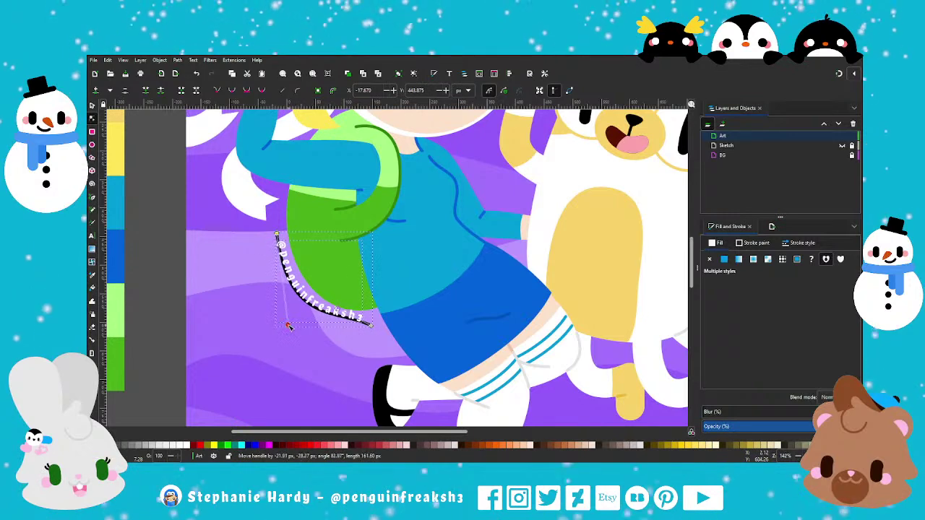
drag(371, 325, 371, 324)
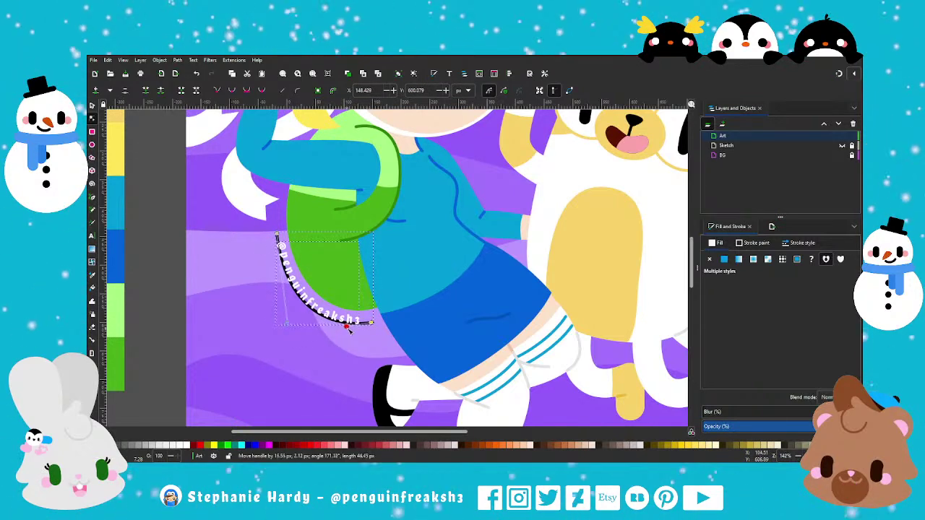
drag(341, 326, 288, 325)
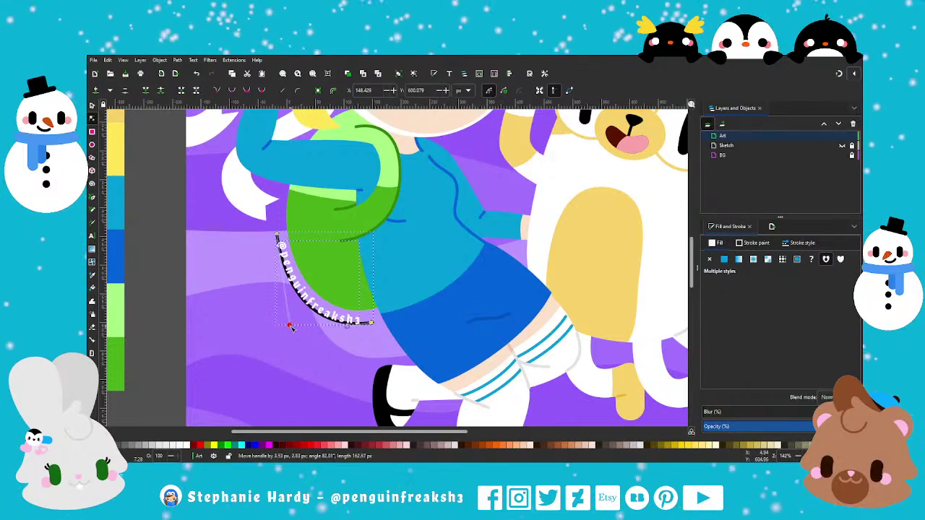
Step: Colour the curved text with green picked from the backpack and hide the guide line
click(92, 107)
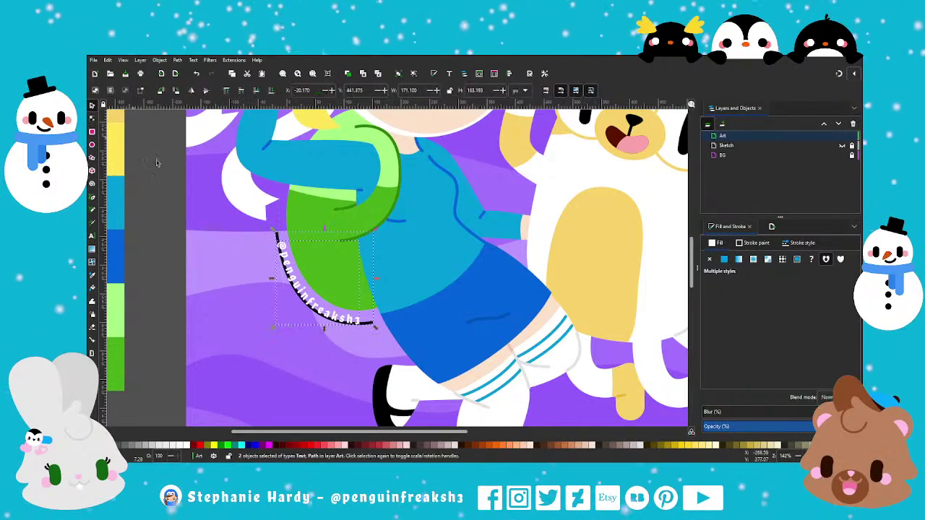
click(251, 272)
click(285, 275)
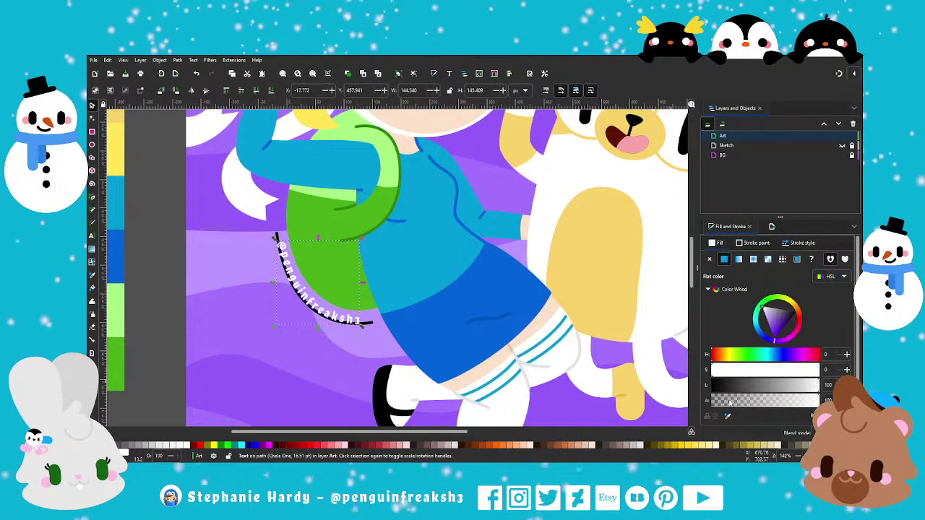
key(d)
click(347, 282)
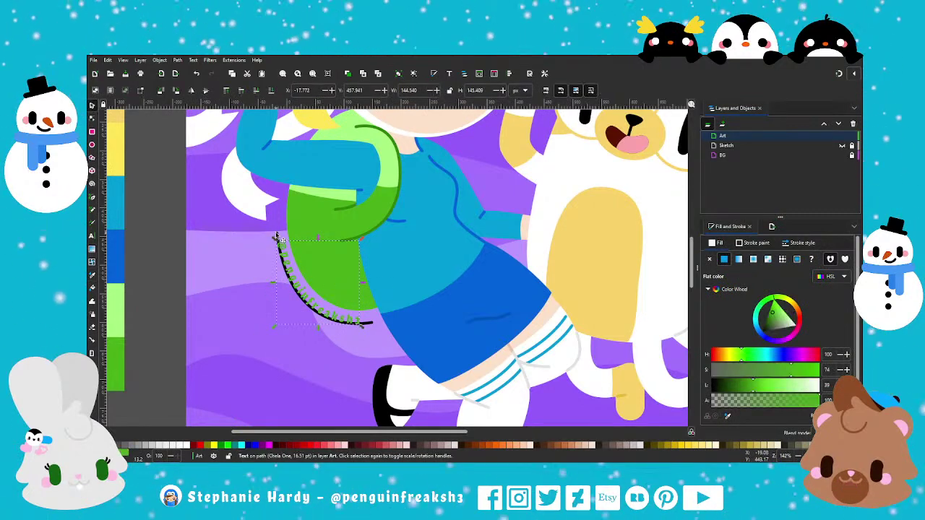
key(s)
Step: Change the curved watermark text colour to white
scroll(746, 375, down, 3)
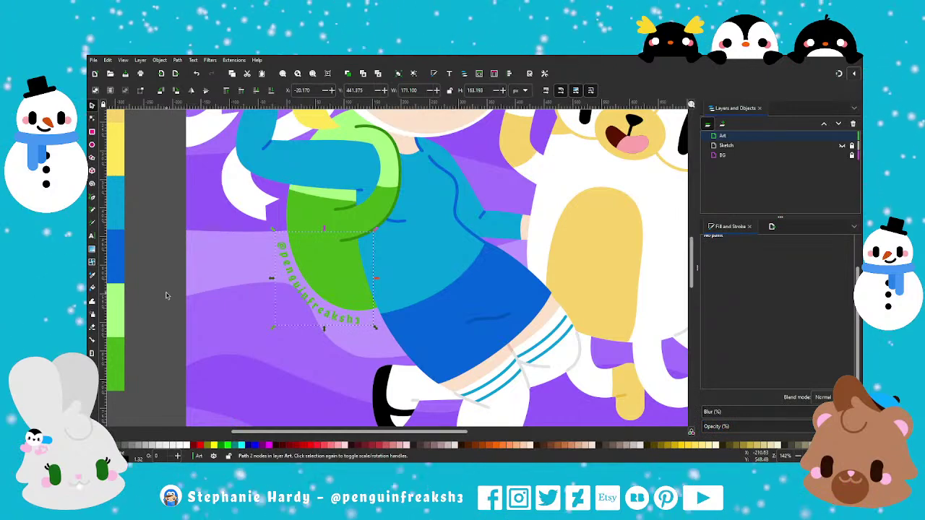
click(225, 306)
scroll(239, 304, down, 3)
scroll(252, 303, up, 1)
click(252, 304)
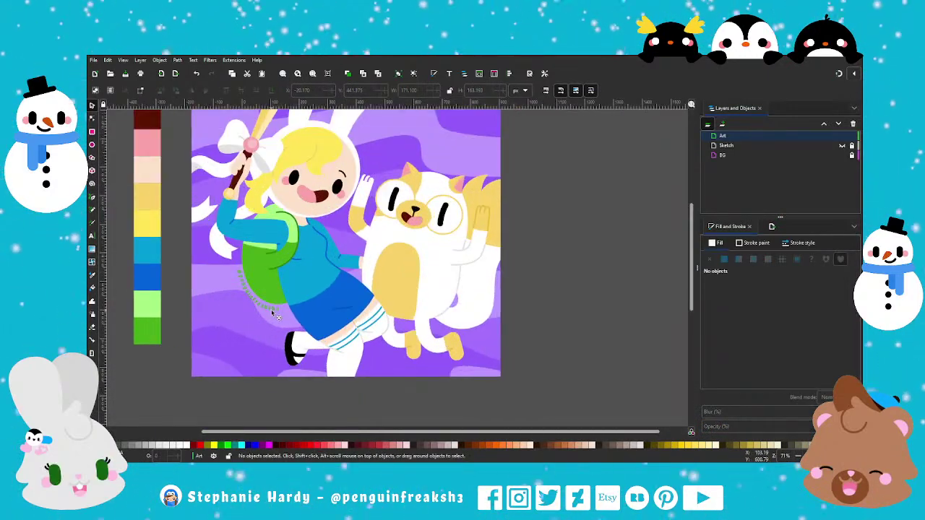
drag(779, 318, 805, 330)
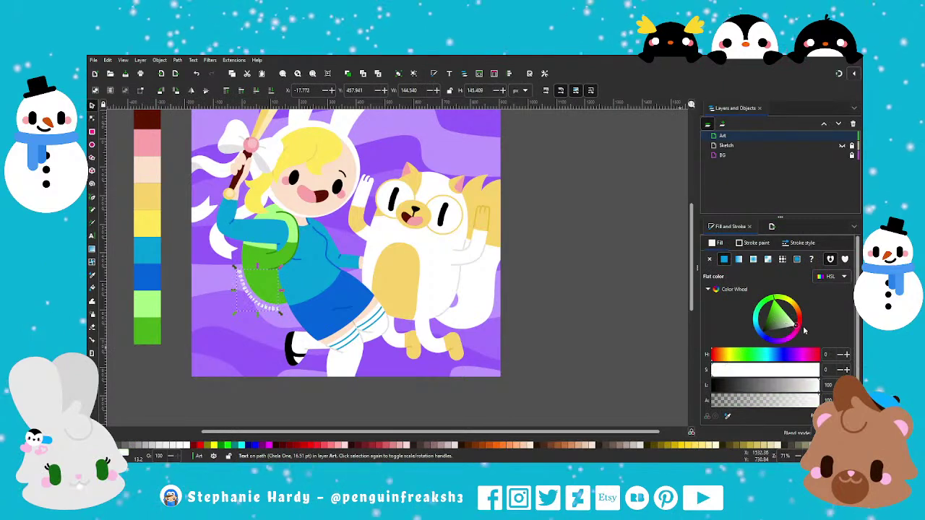
click(506, 347)
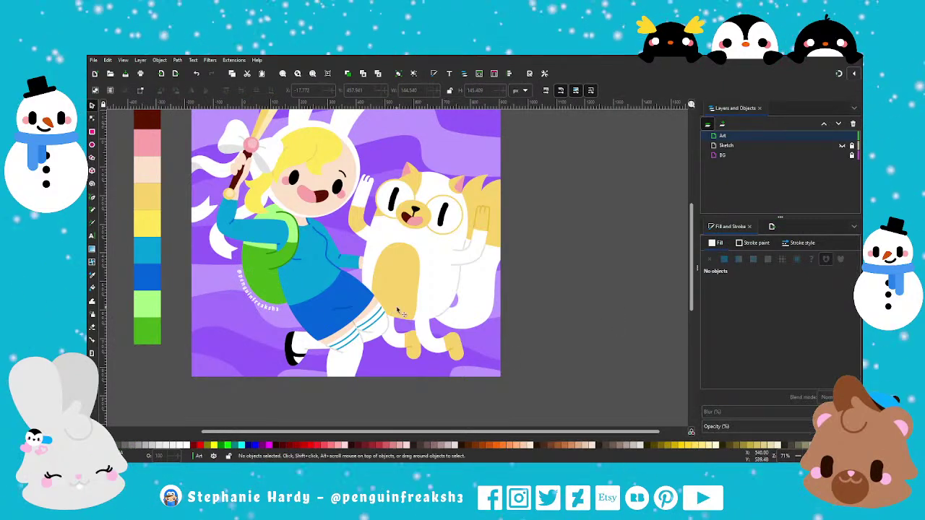
Step: Recolour the curved watermark with the background's purple using the dropper
scroll(352, 295, down, 2)
scroll(352, 295, up, 1)
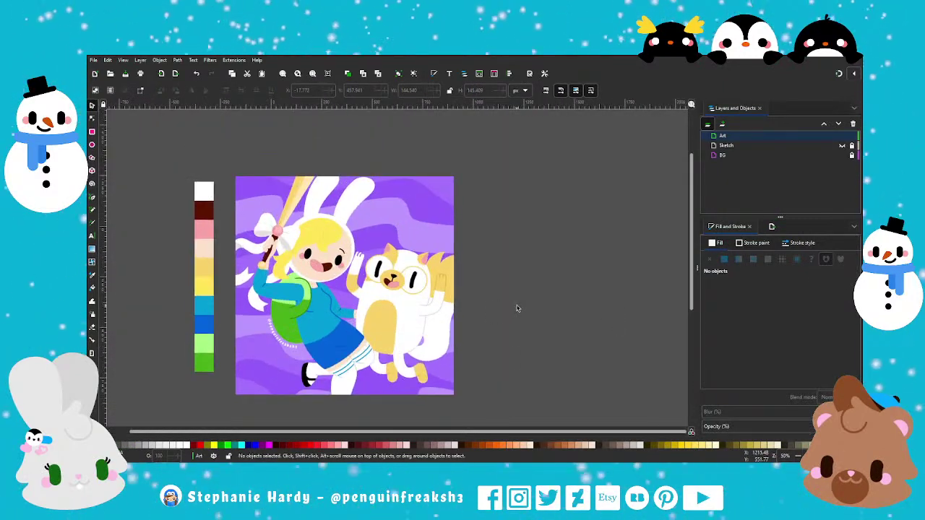
scroll(346, 379, up, 1)
click(302, 346)
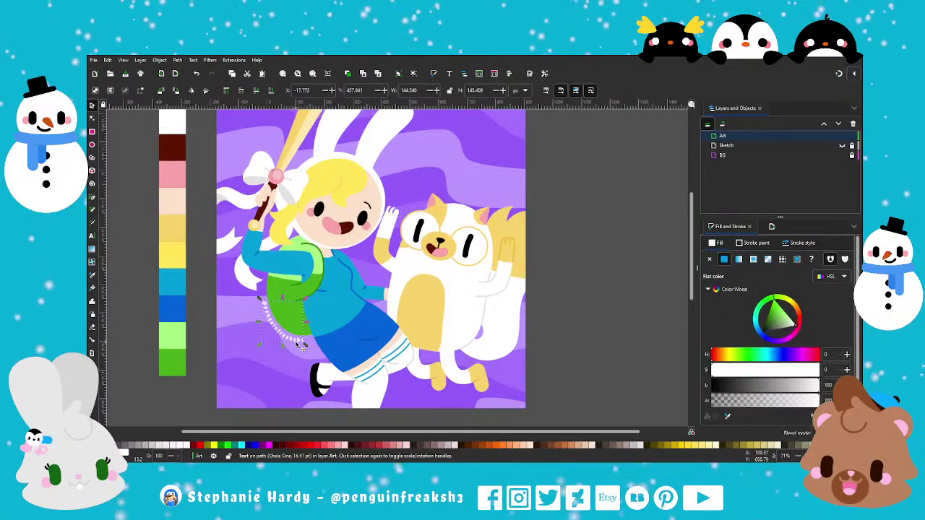
click(727, 417)
click(225, 286)
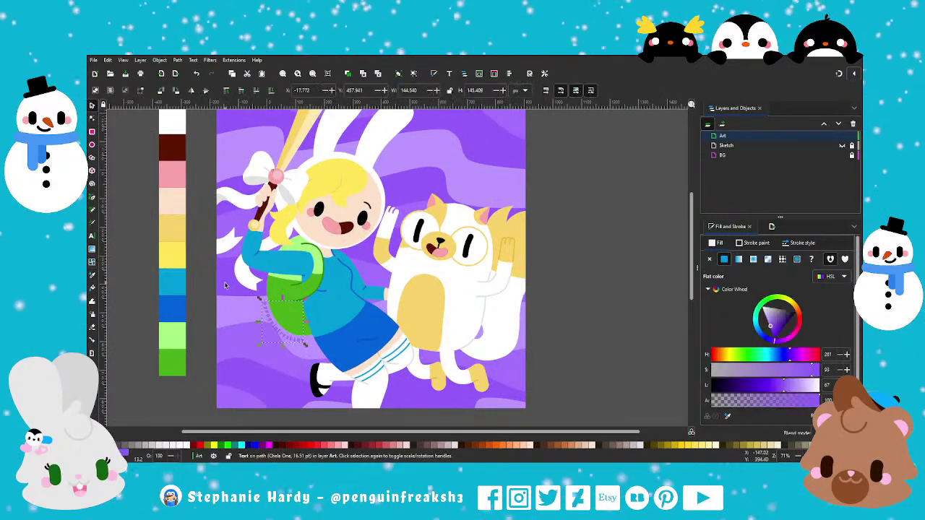
click(578, 350)
Step: Save the document and zoom in on Fionna's skirt
scroll(287, 331, down, 1)
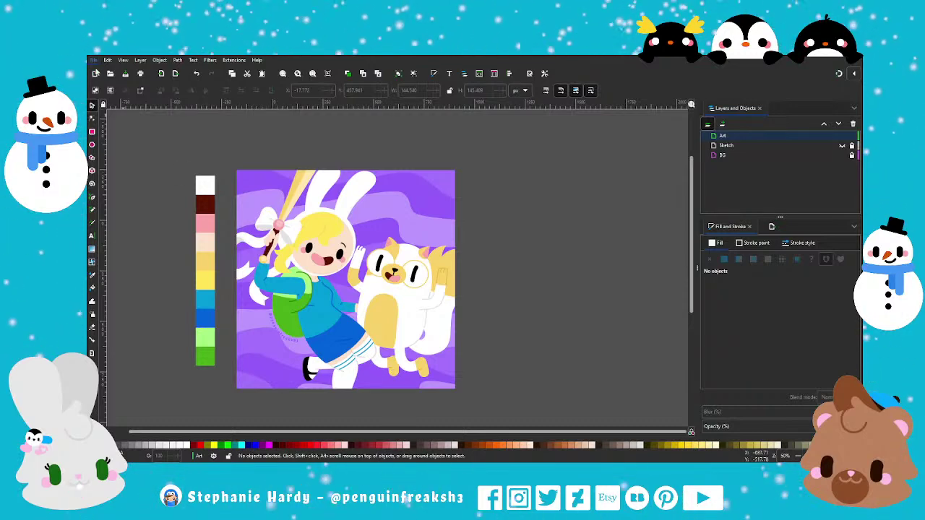
key(ctrl+s)
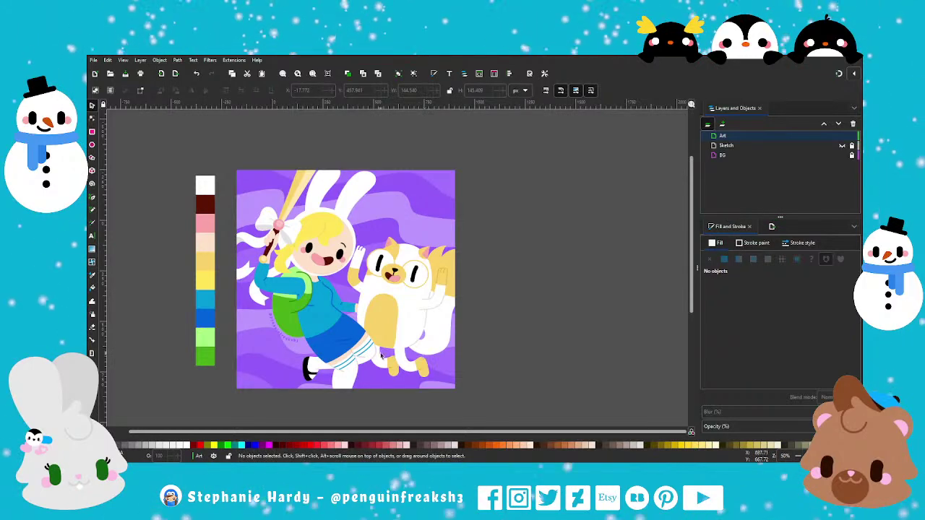
scroll(382, 355, up, 3)
scroll(345, 323, up, 2)
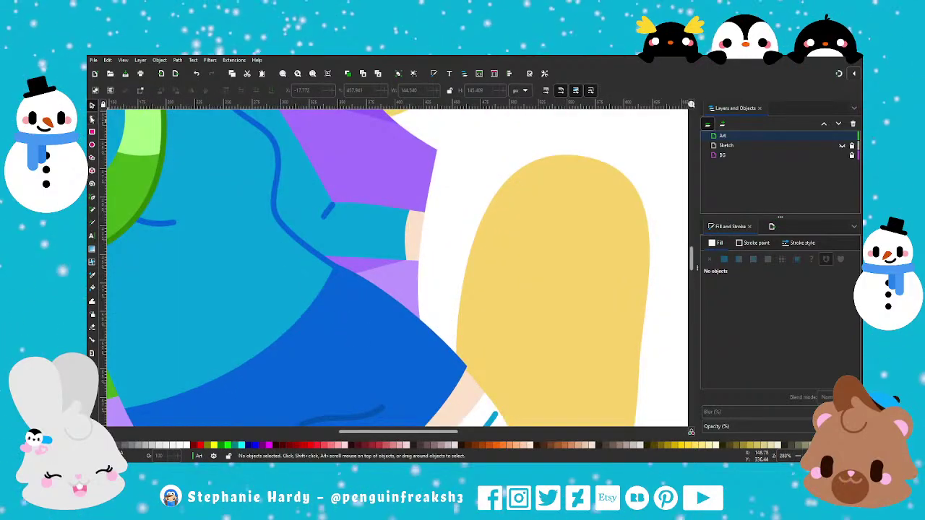
Step: Nudge nodes on the blue hoodie crease line and outline, then deselect with the full illustration in view
key(n)
click(329, 263)
drag(337, 269, 315, 253)
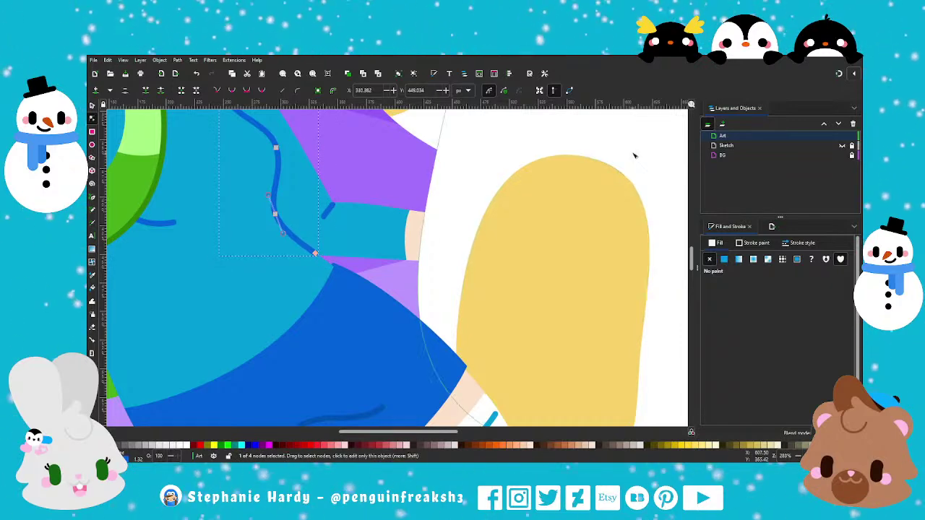
click(334, 268)
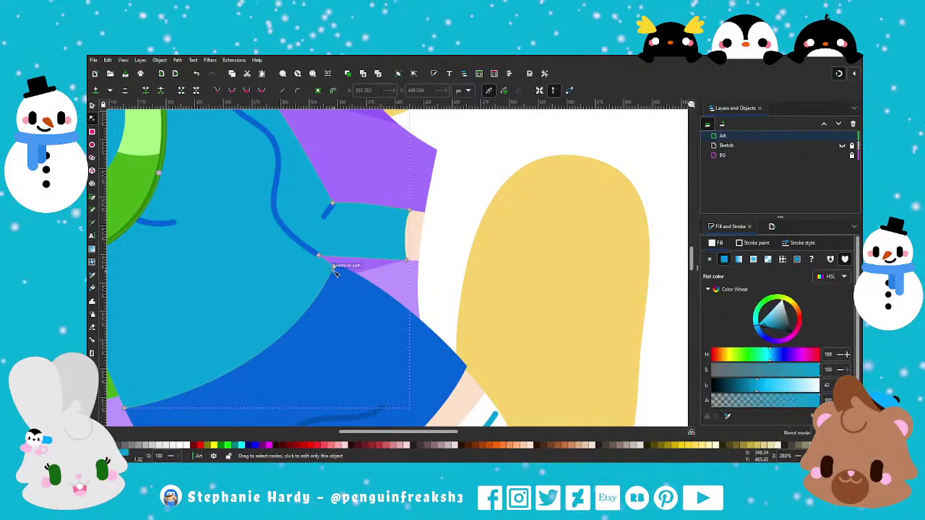
click(334, 266)
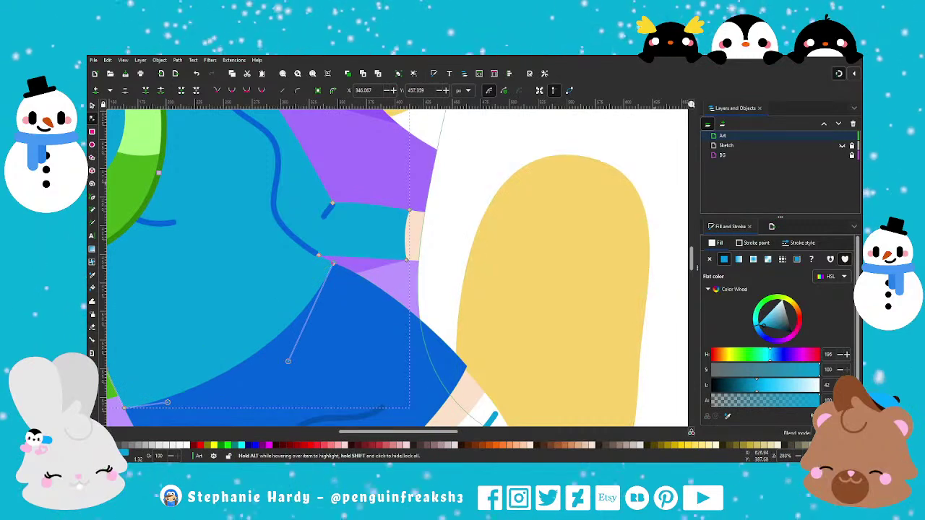
key(s)
scroll(322, 248, down, 2)
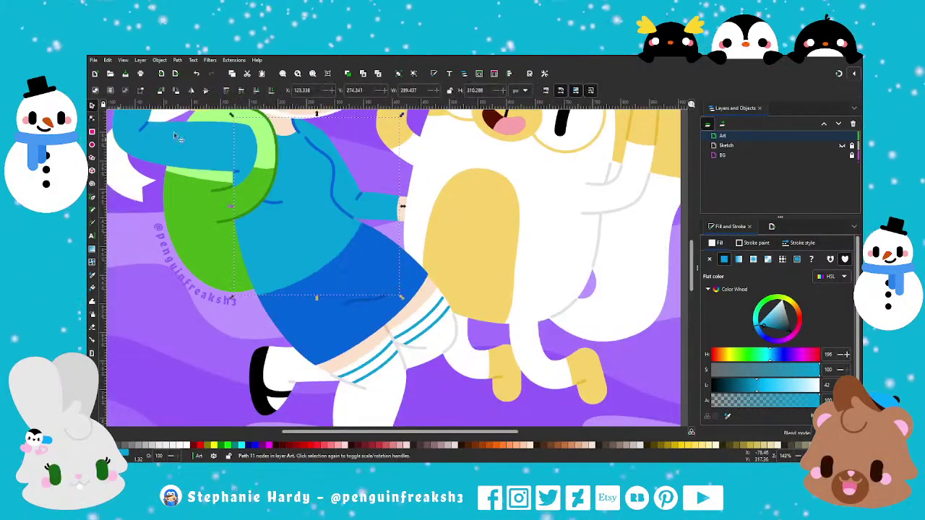
scroll(323, 248, down, 2)
click(545, 274)
Step: Zoom out to the full page and paste the copied childhood drawing onto the canvas
scroll(329, 286, down, 1)
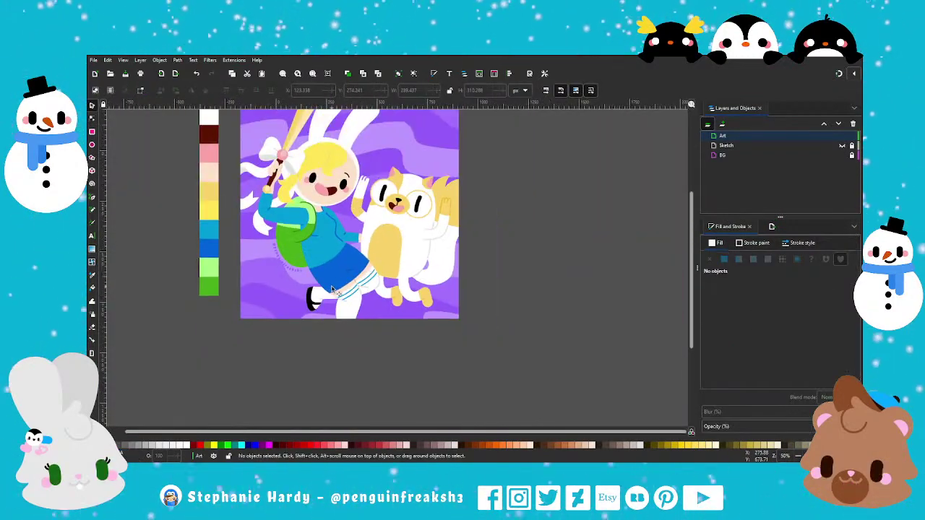
scroll(333, 291, up, 1)
scroll(354, 293, up, 1)
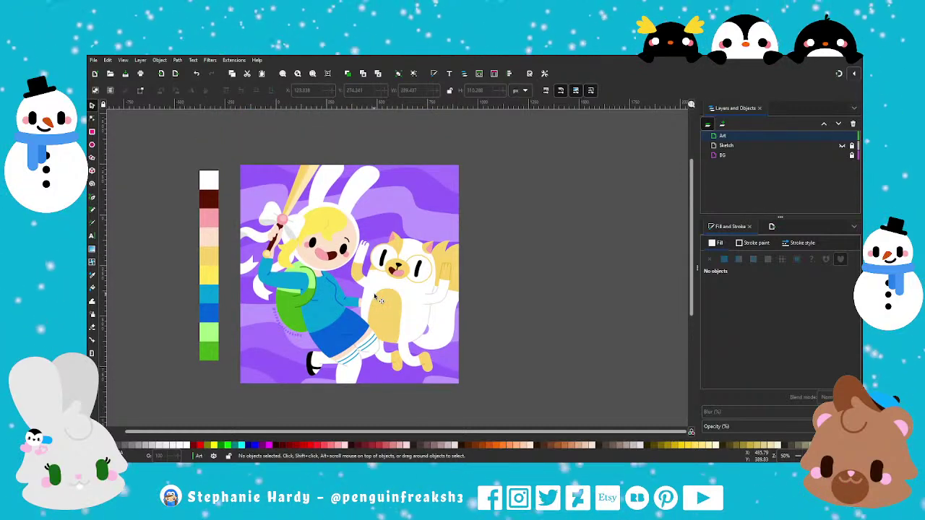
scroll(378, 299, up, 1)
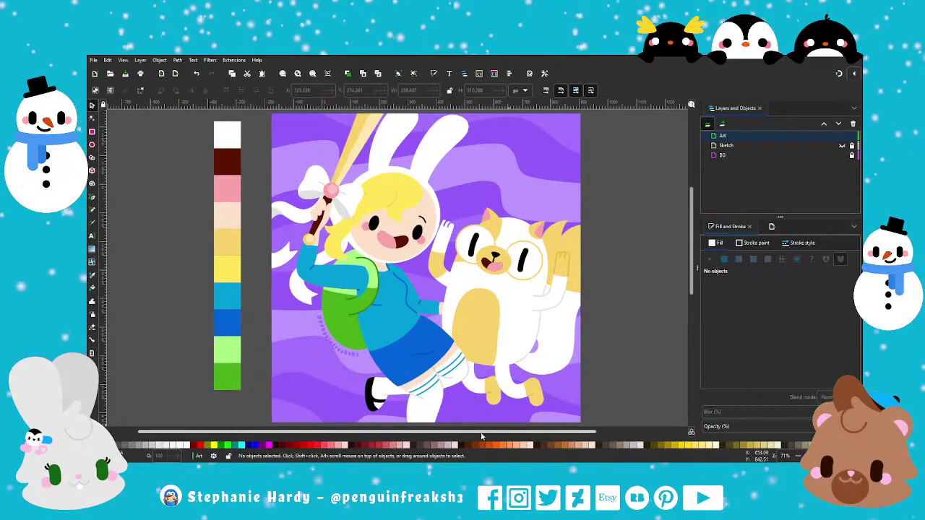
drag(482, 433, 571, 434)
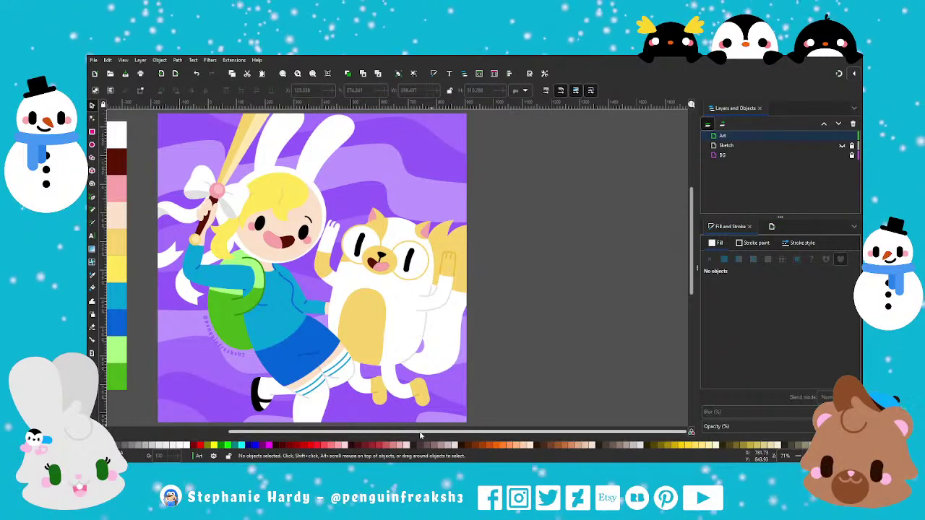
key(minus)
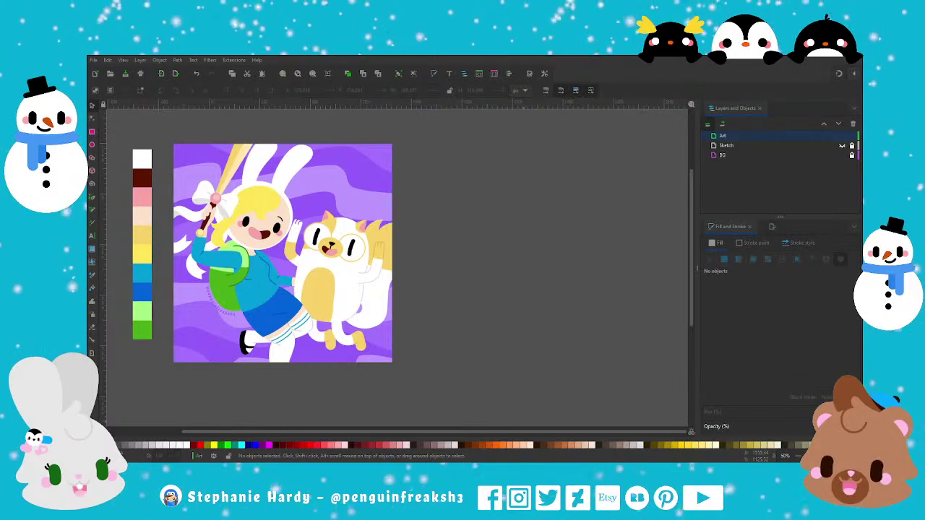
click(165, 179)
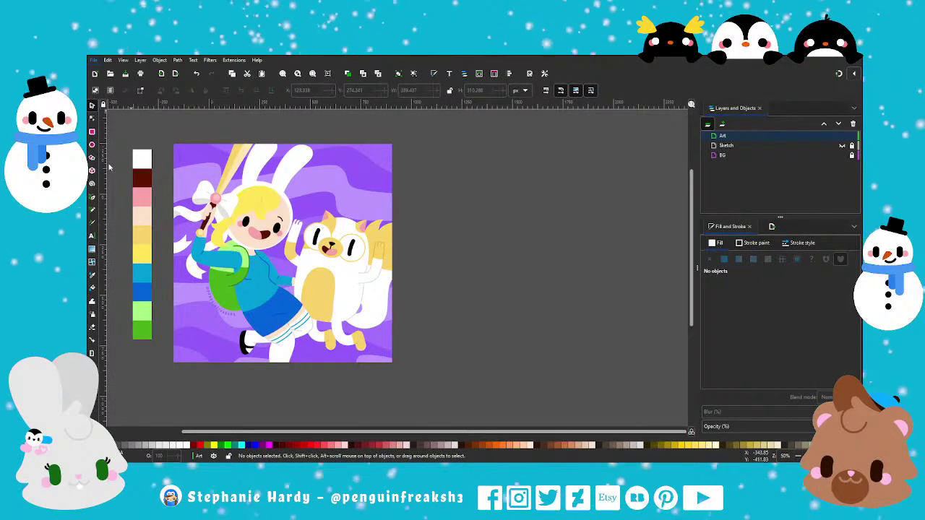
key(alt+Tab)
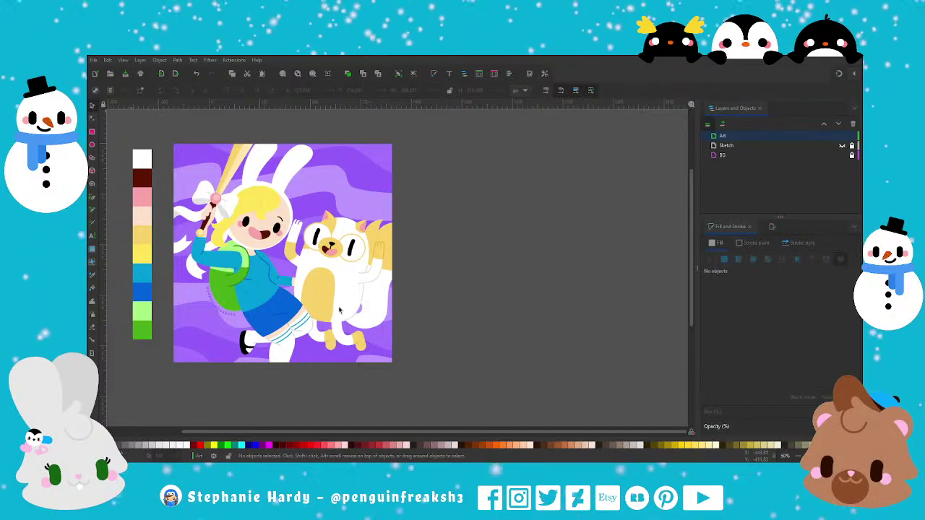
key(ctrl+v)
Step: Move the childhood drawing right of the artwork, enlarge it to match, and save
mouse_move(369, 349)
mouse_down()
mouse_move(471, 292)
mouse_move(498, 263)
mouse_up()
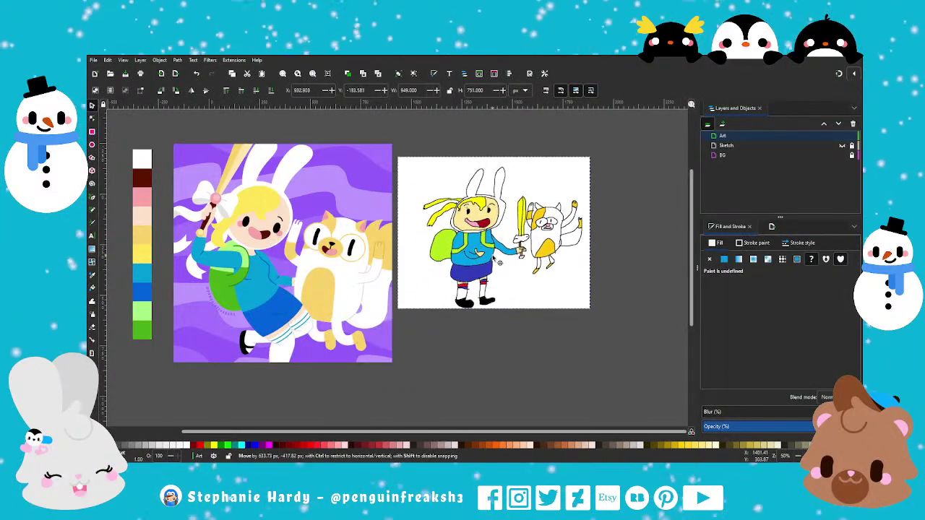
drag(591, 313, 644, 352)
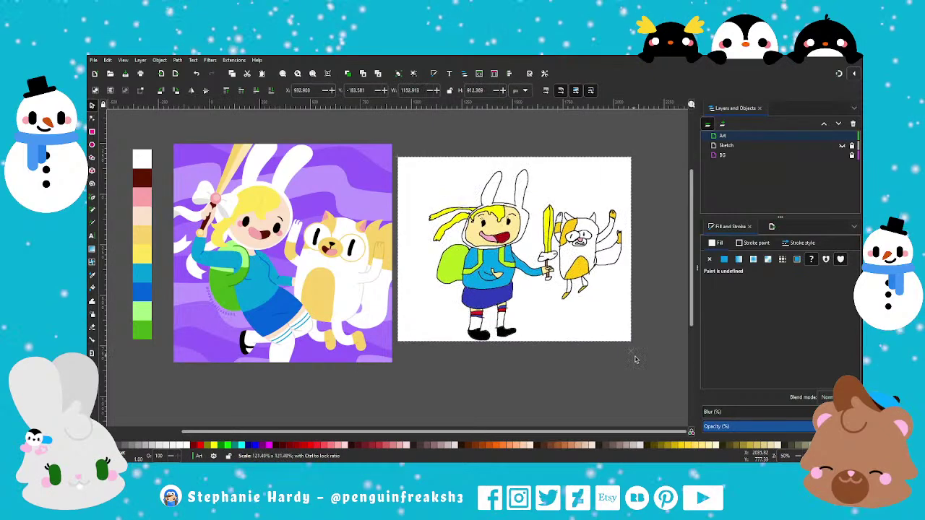
drag(508, 316, 509, 313)
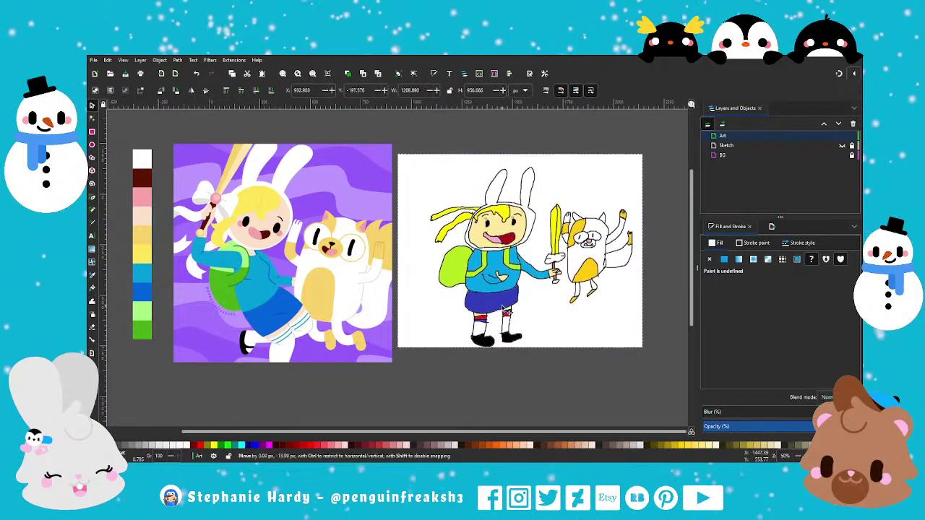
click(588, 374)
scroll(586, 371, up, 1)
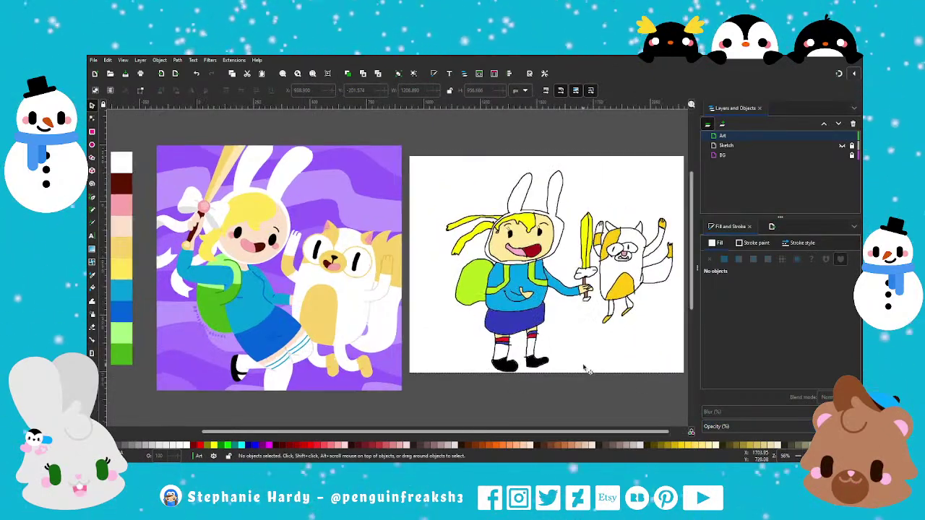
scroll(556, 413, right, 1)
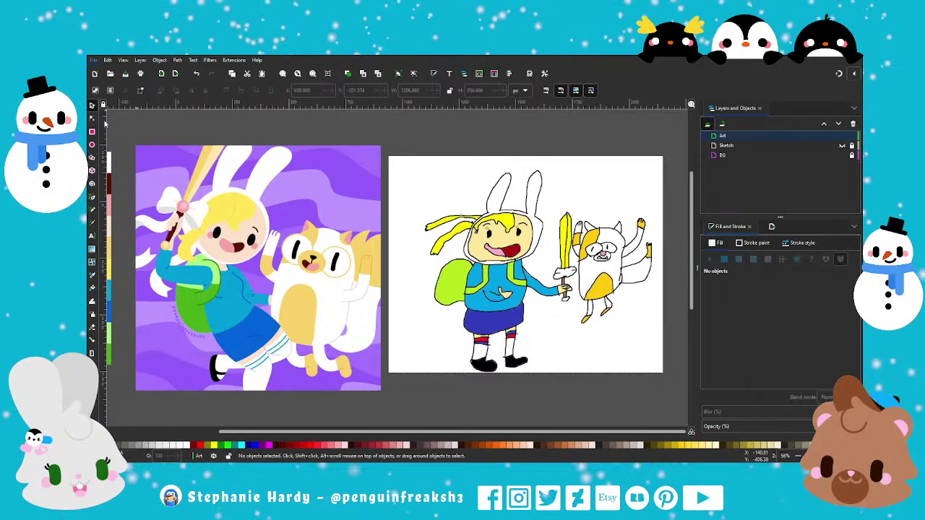
key(ctrl+s)
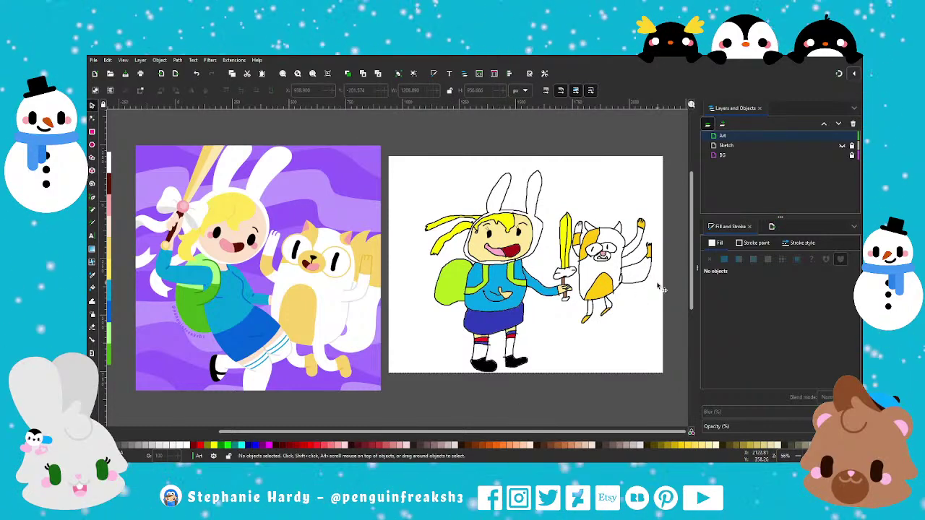
scroll(659, 289, up, 3)
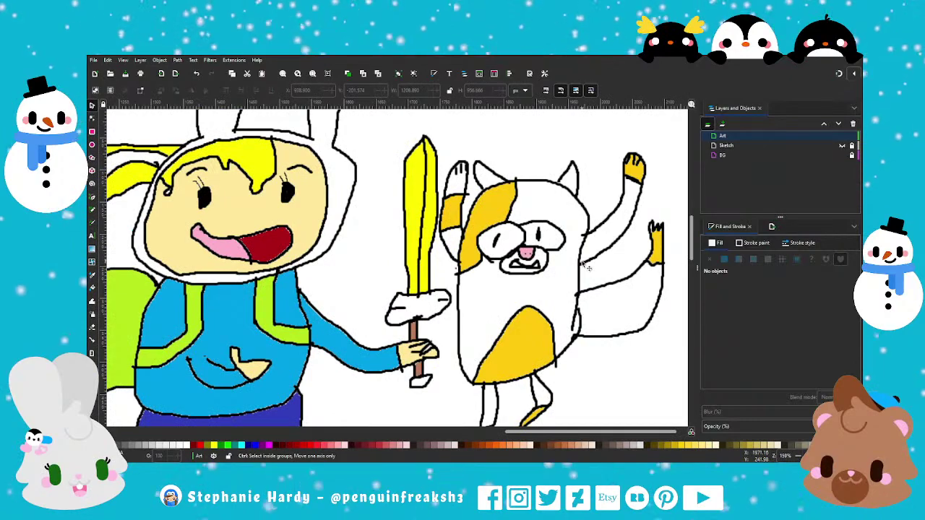
scroll(582, 264, up, 1)
scroll(571, 246, up, 1)
scroll(557, 223, up, 1)
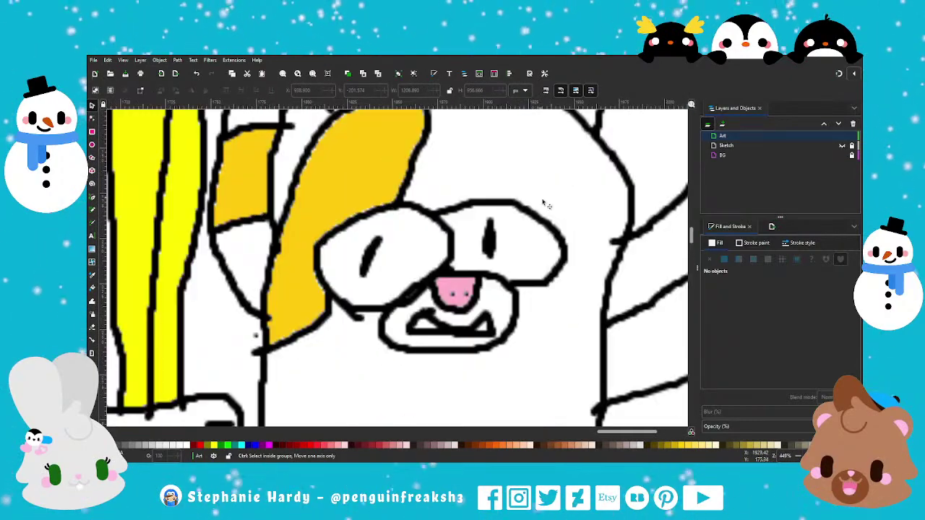
scroll(526, 347, right, 2)
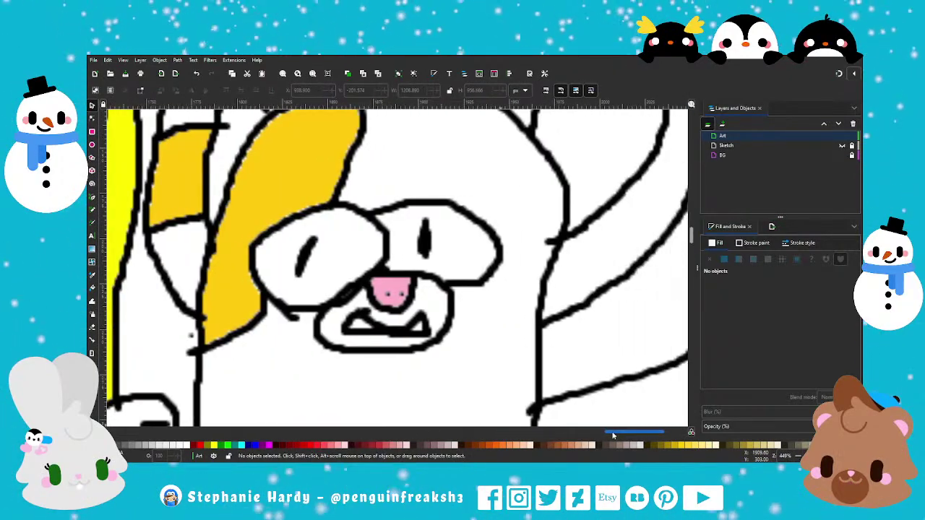
scroll(527, 322, up, 1)
scroll(526, 321, up, 1)
scroll(527, 324, down, 1)
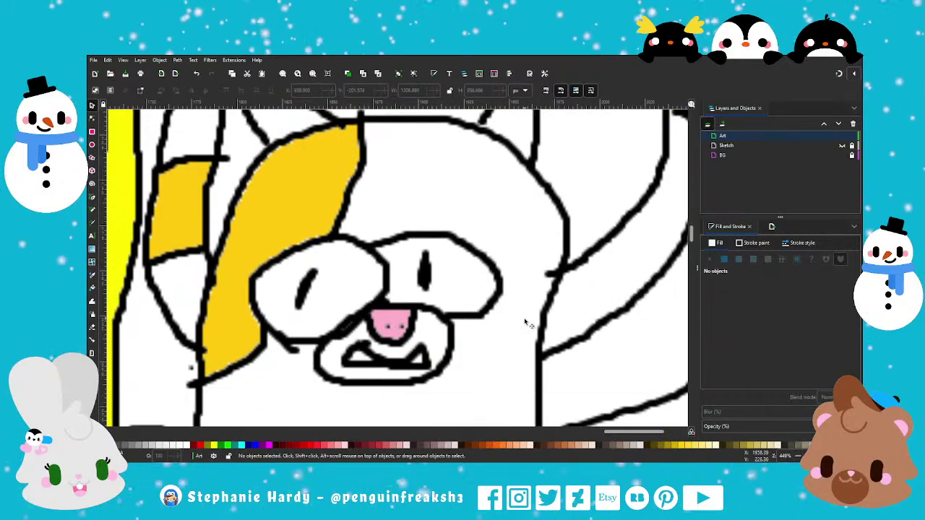
scroll(526, 342, down, 2)
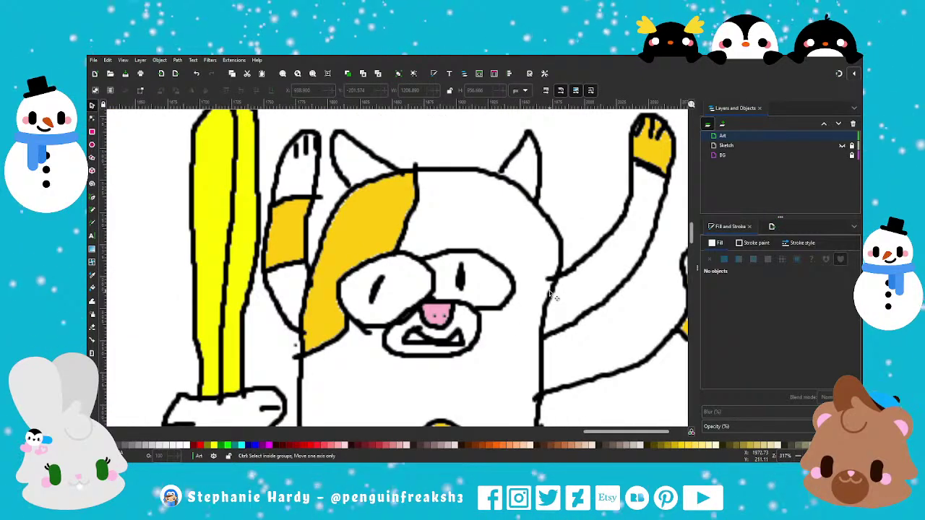
scroll(550, 301, up, 3)
scroll(551, 301, up, 2)
scroll(549, 300, down, 2)
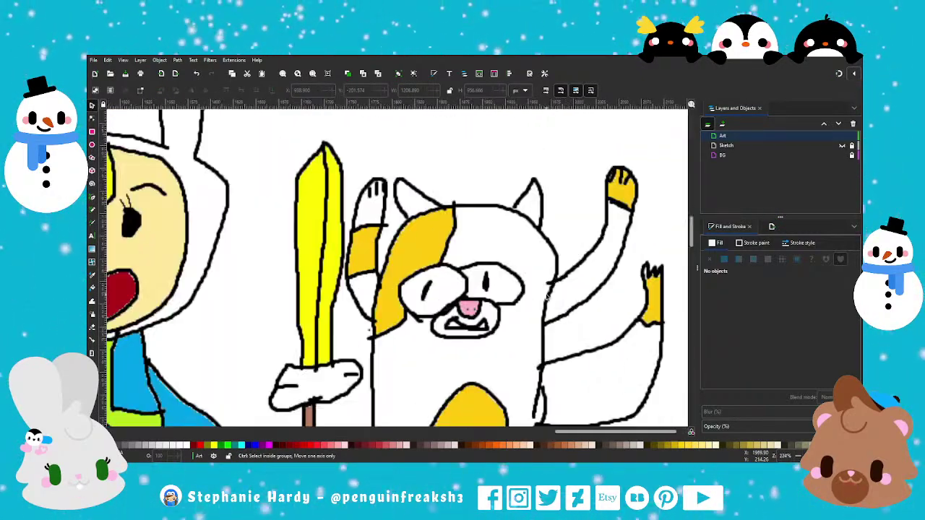
scroll(548, 298, up, 1)
scroll(547, 298, down, 1)
scroll(521, 300, down, 1)
scroll(491, 302, up, 1)
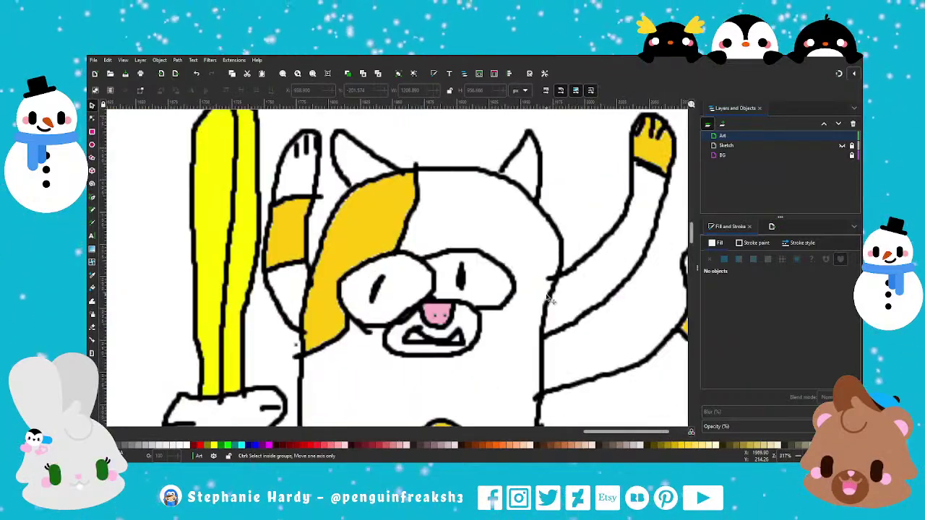
scroll(454, 304, down, 2)
scroll(332, 303, up, 4)
scroll(253, 282, down, 4)
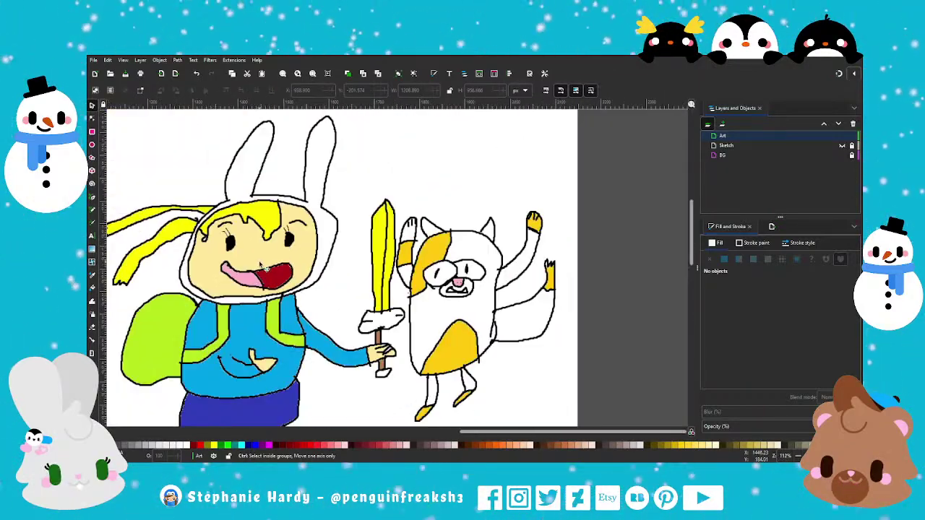
scroll(205, 264, up, 2)
scroll(206, 265, up, 1)
scroll(211, 257, down, 3)
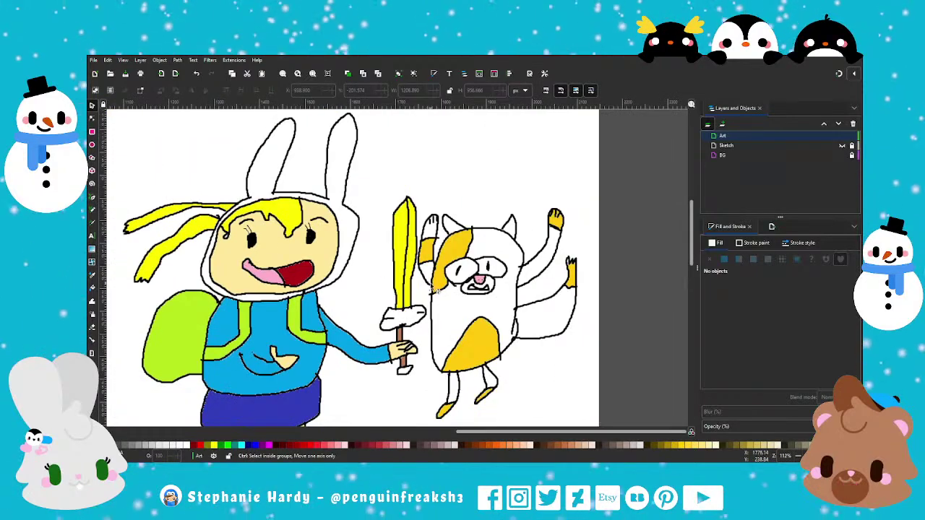
scroll(569, 294, down, 3)
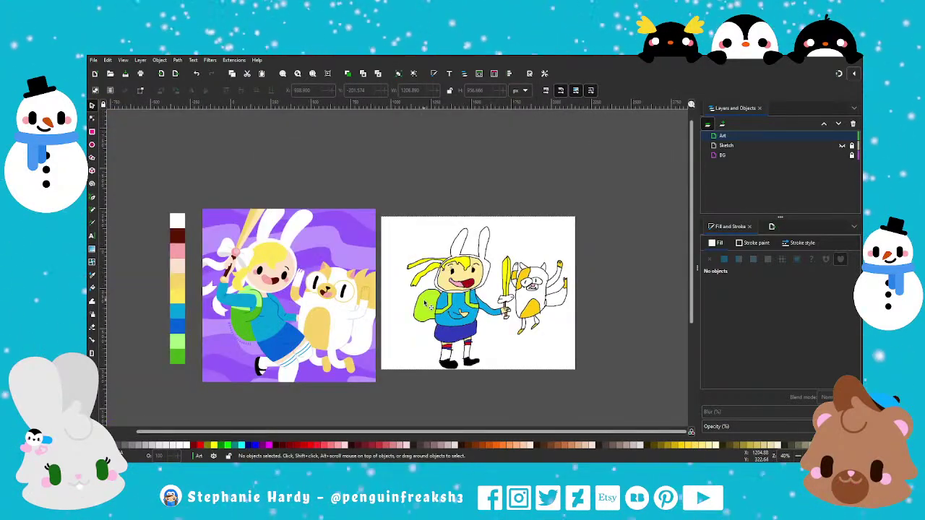
Step: Bring up the Save As dialog over the side-by-side comparison
scroll(310, 366, up, 1)
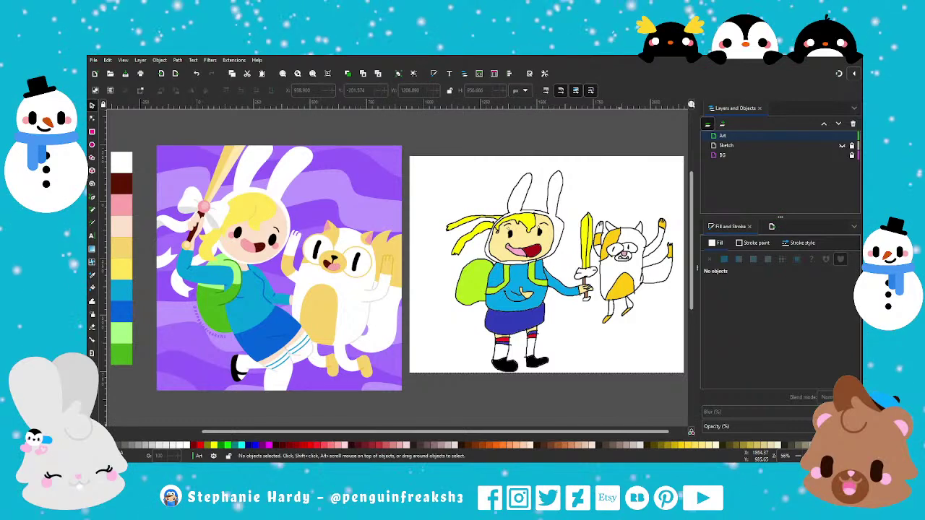
key(ctrl+shift+s)
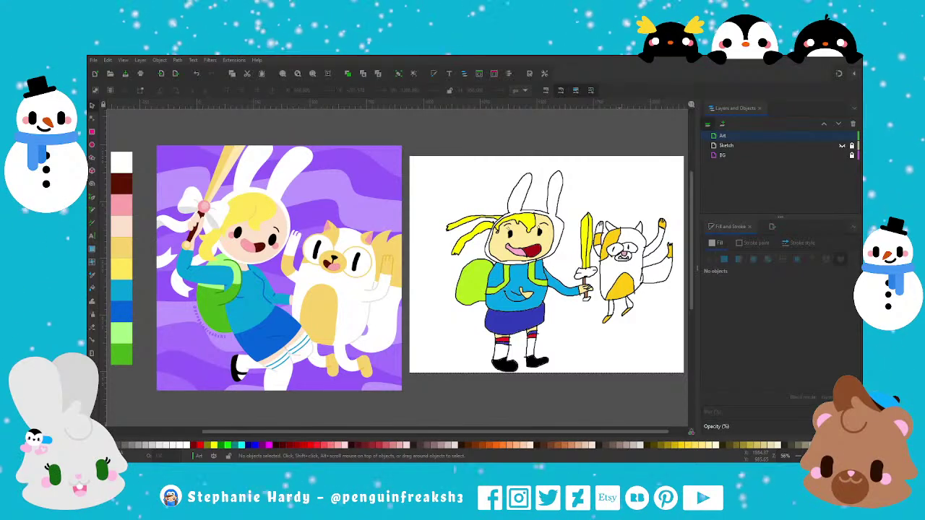